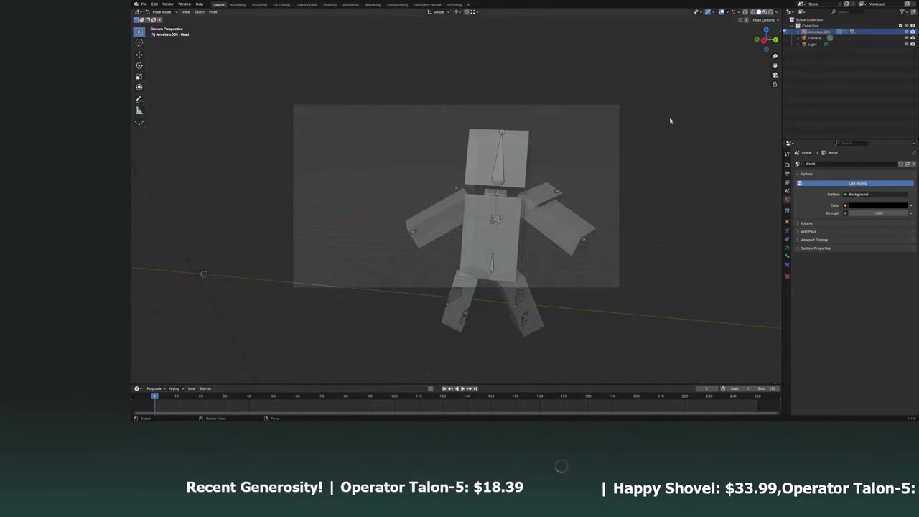
# Switch the viewport to Material Preview shading and orbit out of the camera angle to lower the horizon.
pyautogui.click(770, 12)
pyautogui.moveTo(610, 115); pyautogui.dragTo(574, 151, button='middle')
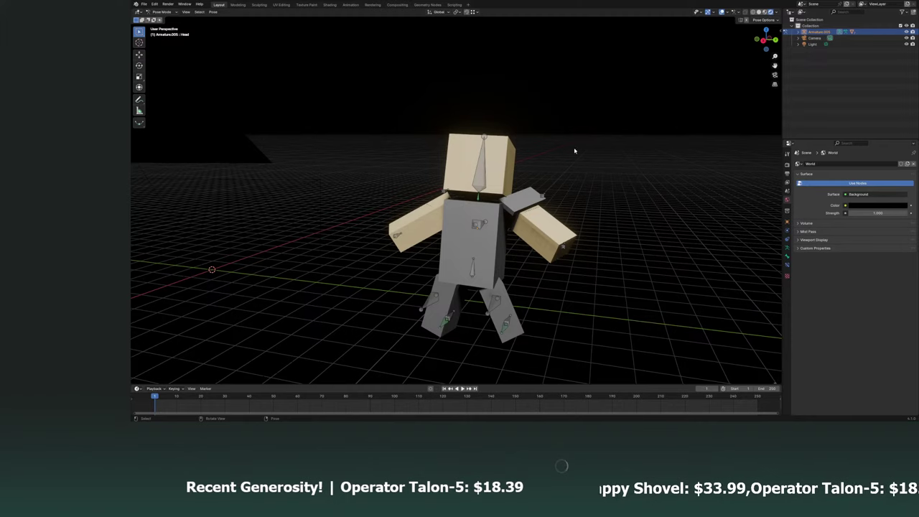
pyautogui.scroll(-4, 553, 158)
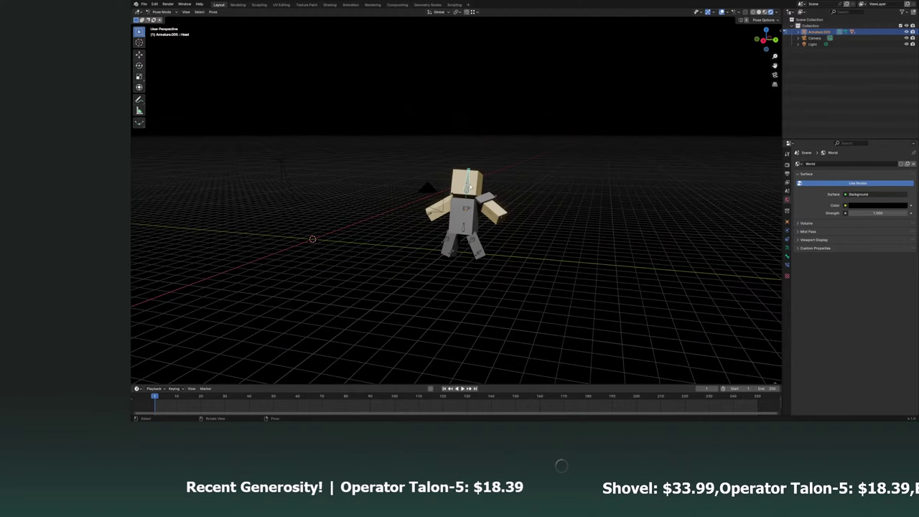
pyautogui.scroll(3, 646, 208)
pyautogui.scroll(2, 656, 205)
pyautogui.scroll(-5, 610, 218)
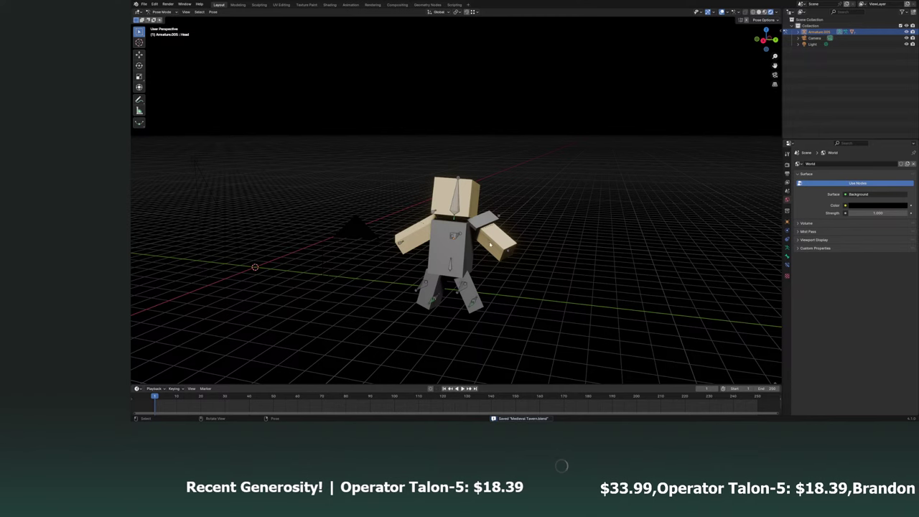
pyautogui.moveTo(490, 244); pyautogui.dragTo(474, 229, button='middle')
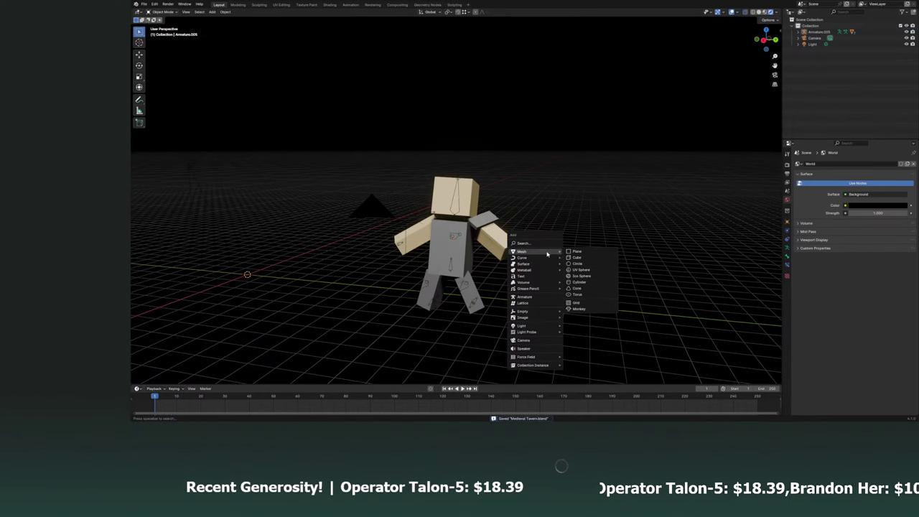
# Add a plane scaled by 10 as a large floor under the character and save.
pyautogui.click(577, 252)
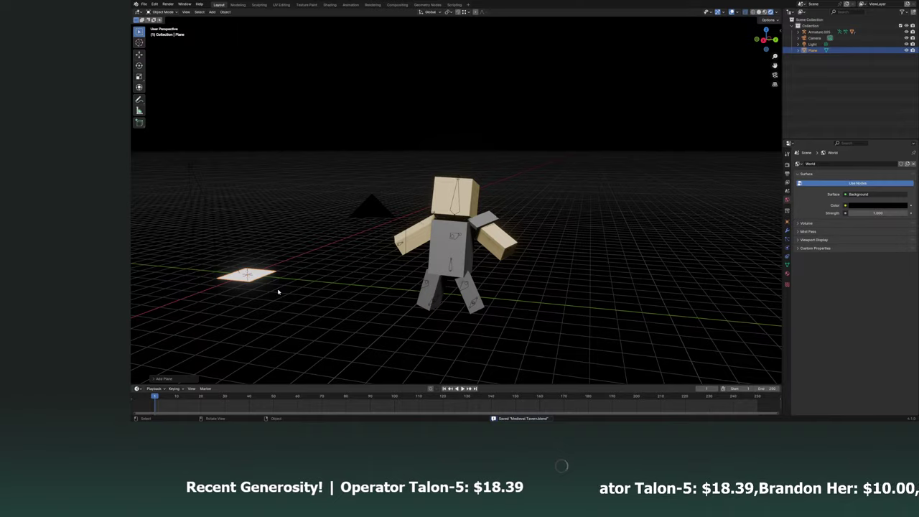
pyautogui.write('s10')
pyautogui.press('Return')
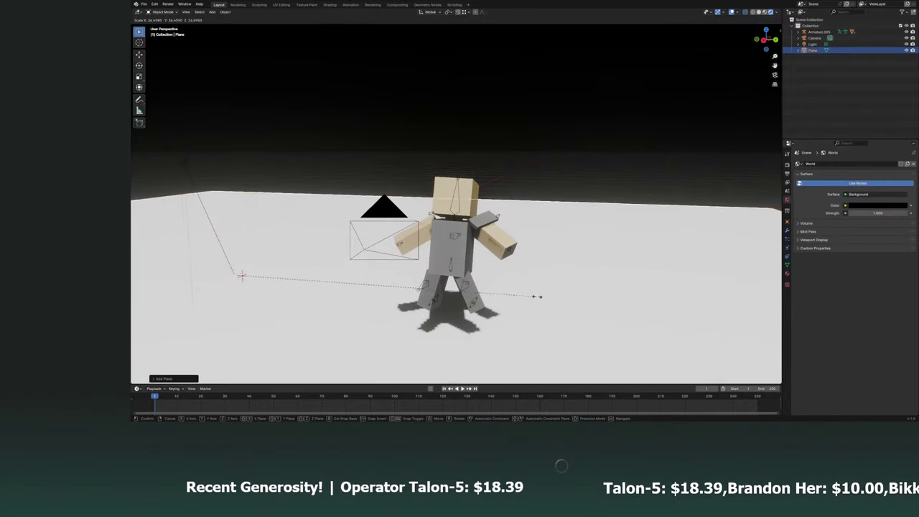
pyautogui.scroll(-5, 474, 321)
pyautogui.moveTo(474, 322); pyautogui.dragTo(603, 328, button='middle')
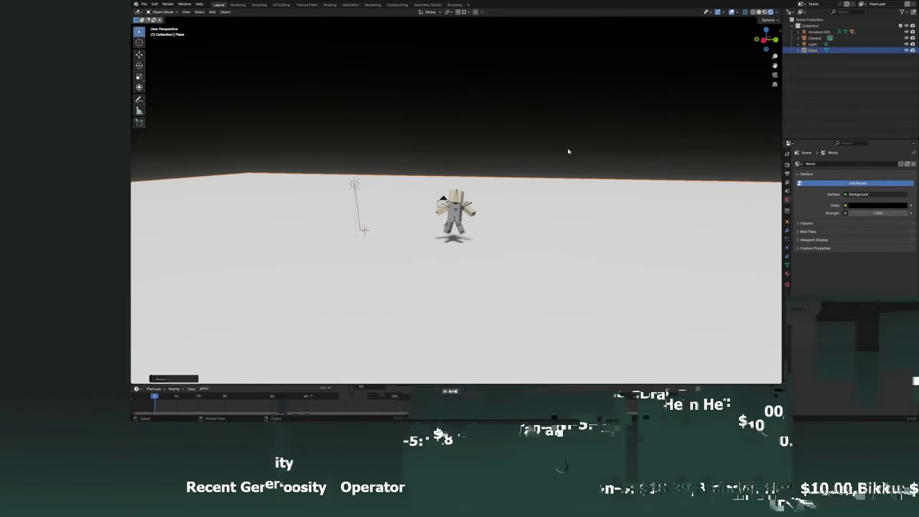
pyautogui.hotkey('ctrl', 's')
pyautogui.write('Ground')
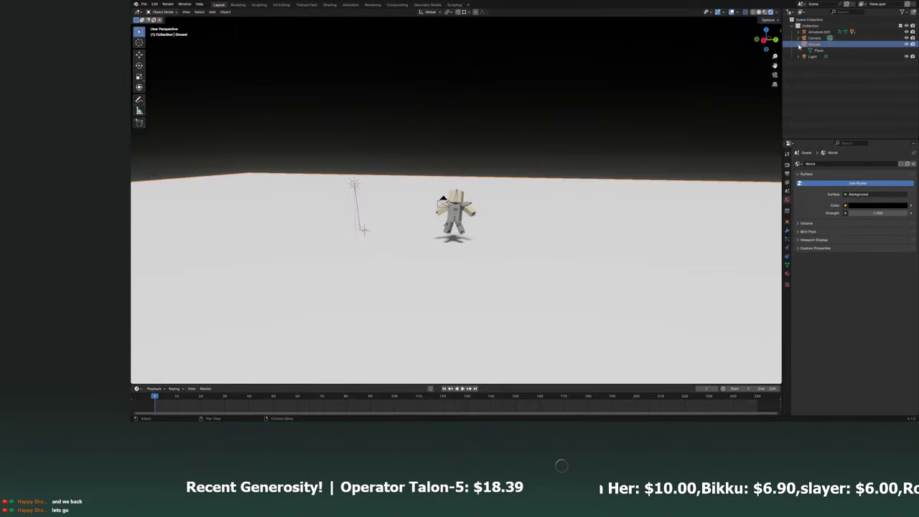
# Enable the outliner's Selectable toggle, orbit in around the character, and deselect the armature.
pyautogui.click(861, 32)
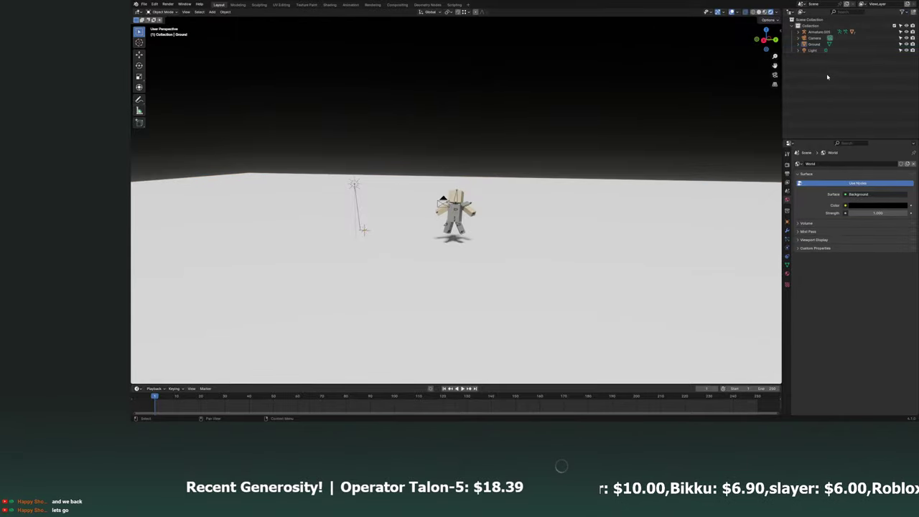
pyautogui.scroll(5, 596, 201)
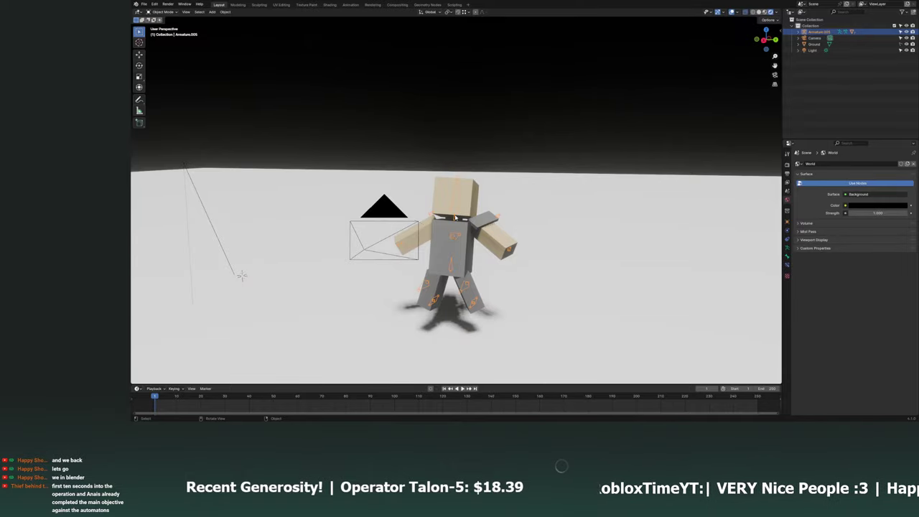
pyautogui.moveTo(516, 229); pyautogui.dragTo(517, 224, button='middle')
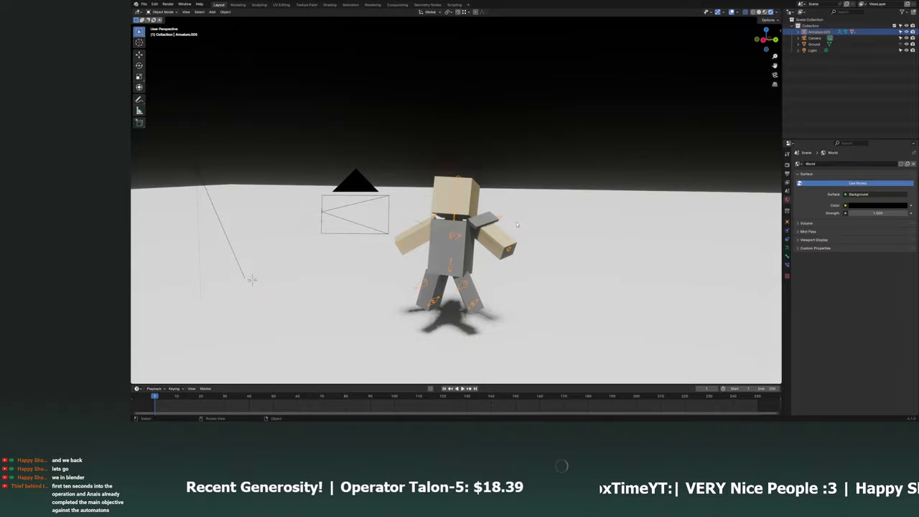
pyautogui.moveTo(484, 184); pyautogui.dragTo(490, 214, button='middle')
pyautogui.scroll(4, 490, 214)
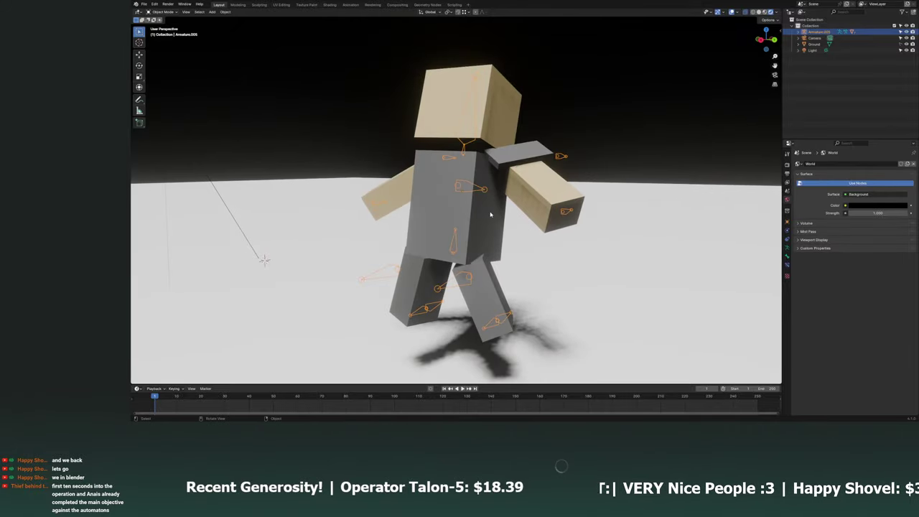
pyautogui.click(638, 106)
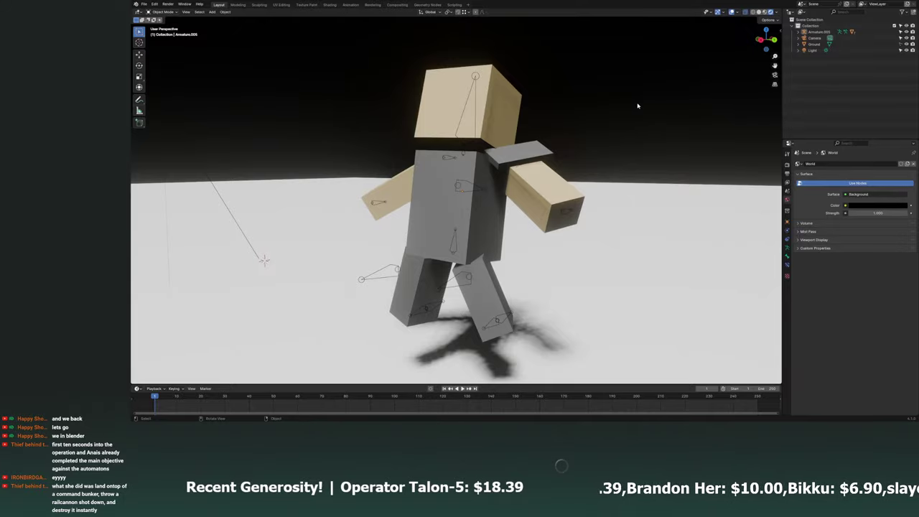
# Frame the view on the head cube from the front and save the file.
pyautogui.click(488, 128)
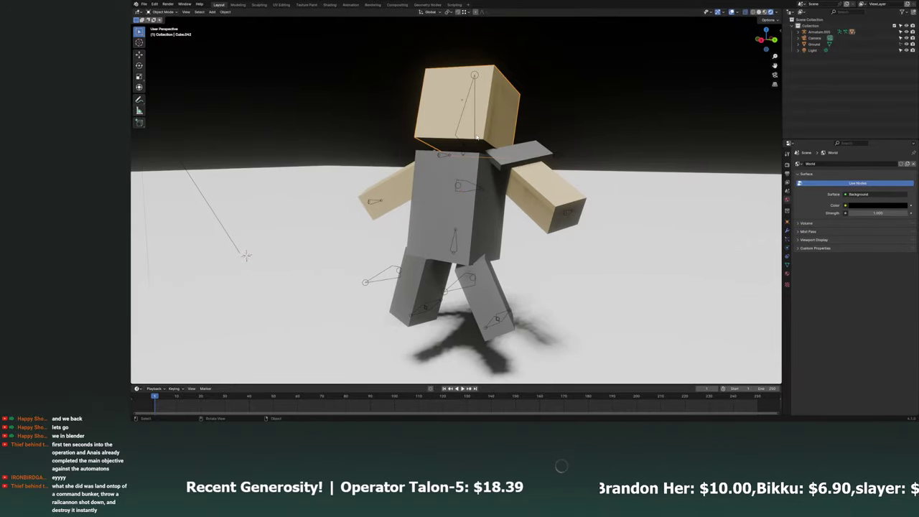
pyautogui.press('KP_Decimal')
pyautogui.scroll(-3, 494, 152)
pyautogui.moveTo(494, 152); pyautogui.dragTo(538, 148, button='middle')
pyautogui.hotkey('ctrl', 's')
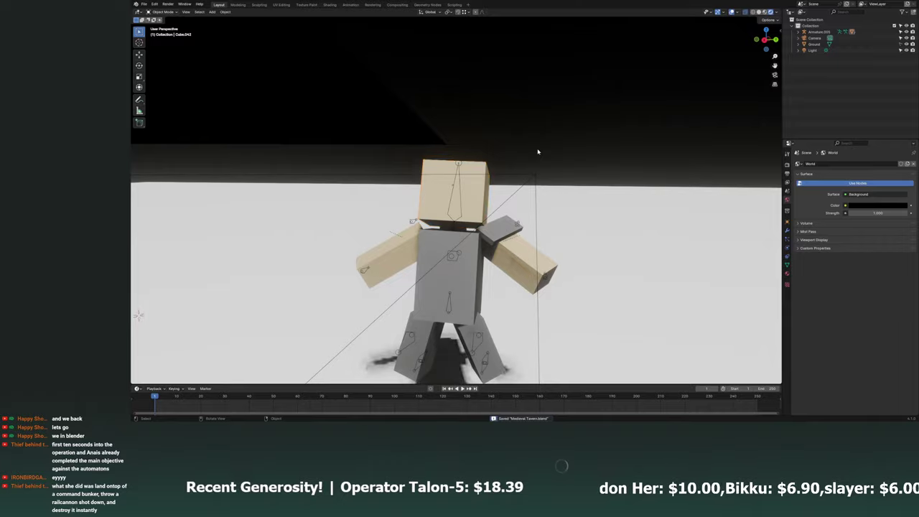
# Clear the armature's bone transforms in Pose Mode back to a T-pose, return to Object Mode, and save.
pyautogui.click(323, 273)
pyautogui.scroll(3, 507, 254)
pyautogui.moveTo(507, 254); pyautogui.dragTo(495, 251, button='middle')
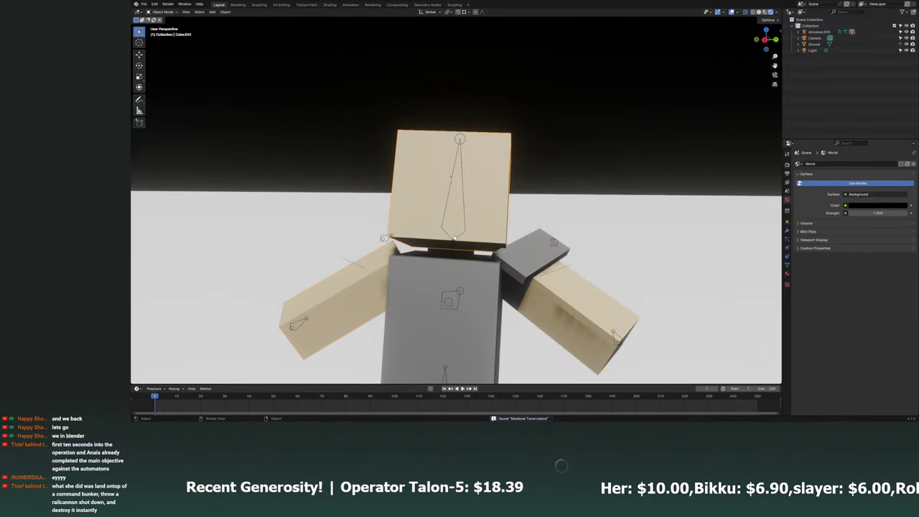
pyautogui.click(452, 248)
pyautogui.hotkey('ctrl', 'Tab')
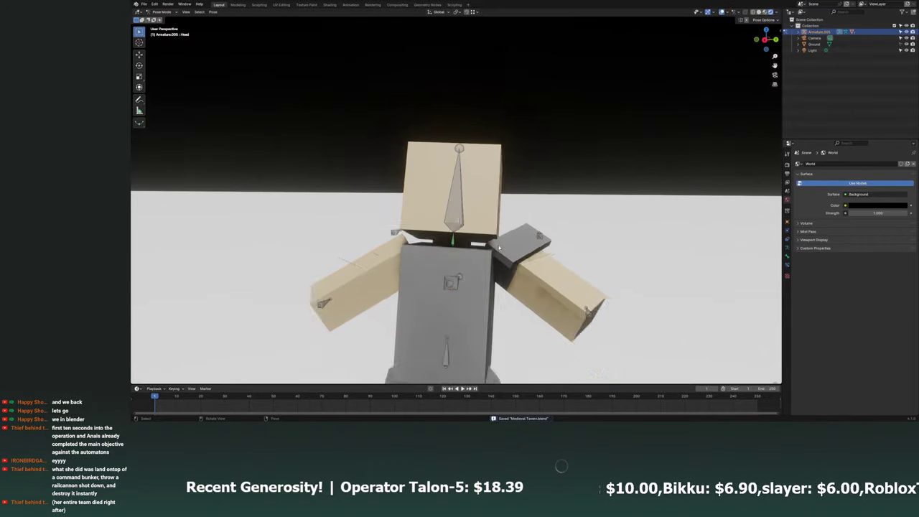
pyautogui.scroll(-5, 635, 344)
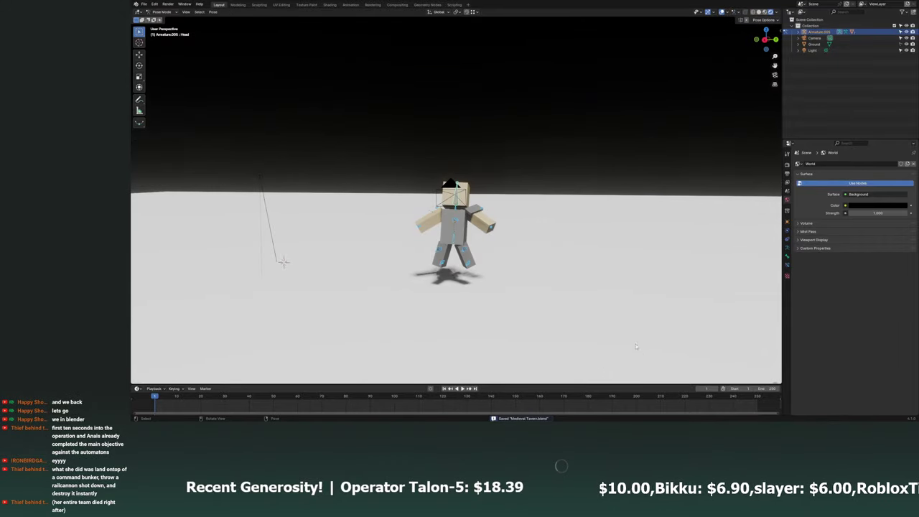
pyautogui.rightClick(573, 259)
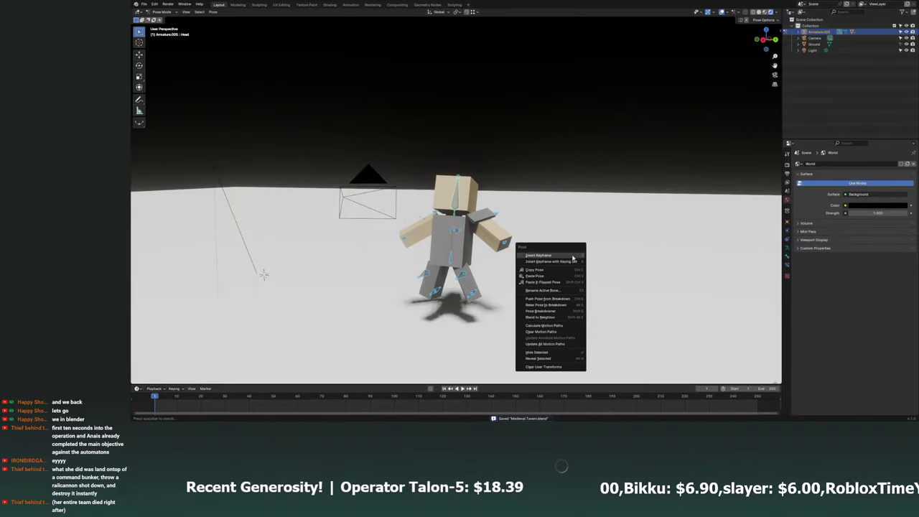
pyautogui.click(564, 367)
pyautogui.hotkey('ctrl', 'Tab')
pyautogui.hotkey('ctrl', 's')
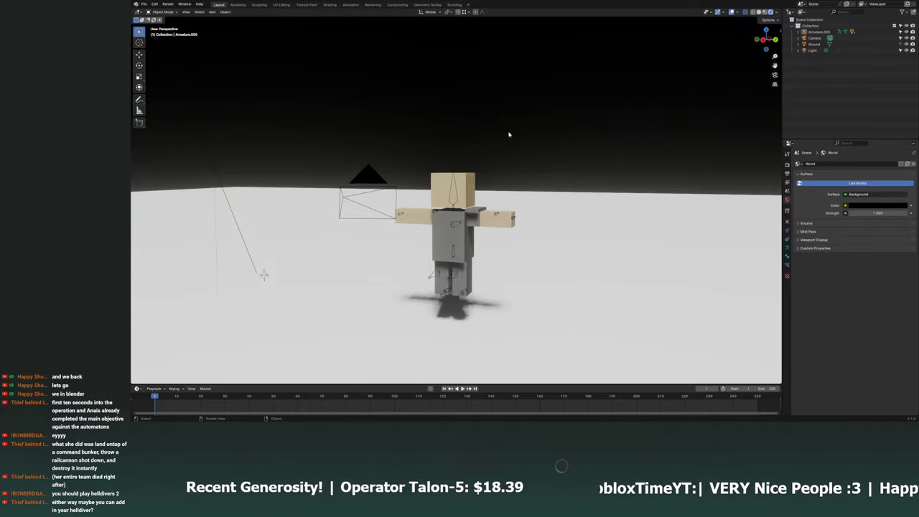
# Face the character from the front, save again, and open the File menu.
pyautogui.scroll(2, 508, 135)
pyautogui.click(449, 183)
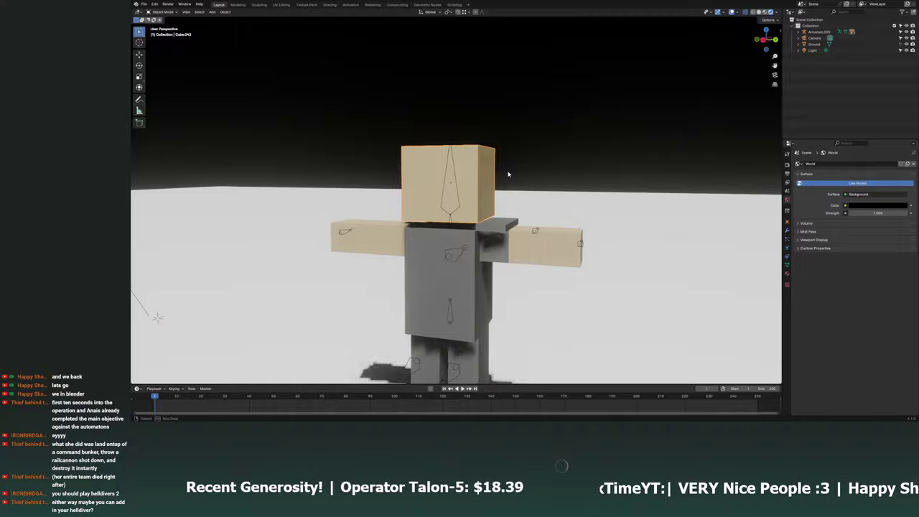
pyautogui.moveTo(448, 183); pyautogui.dragTo(523, 173, button='middle')
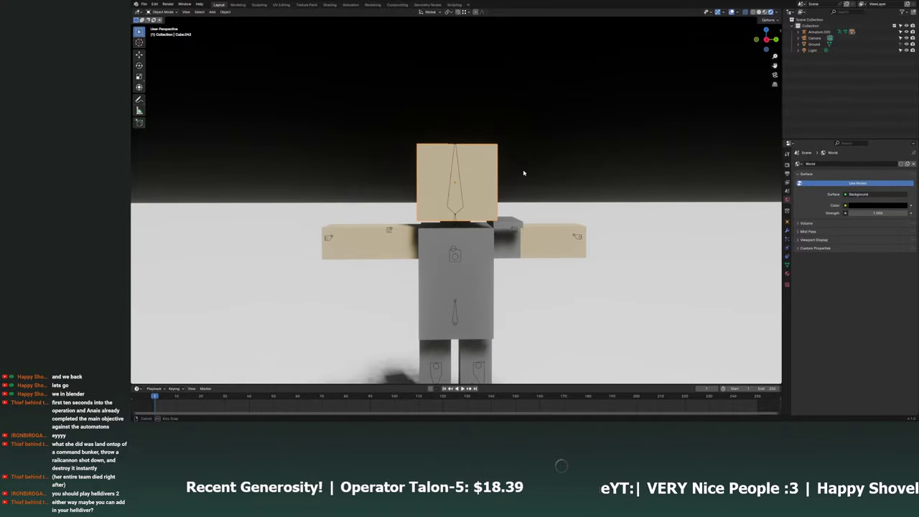
pyautogui.hotkey('ctrl', 's')
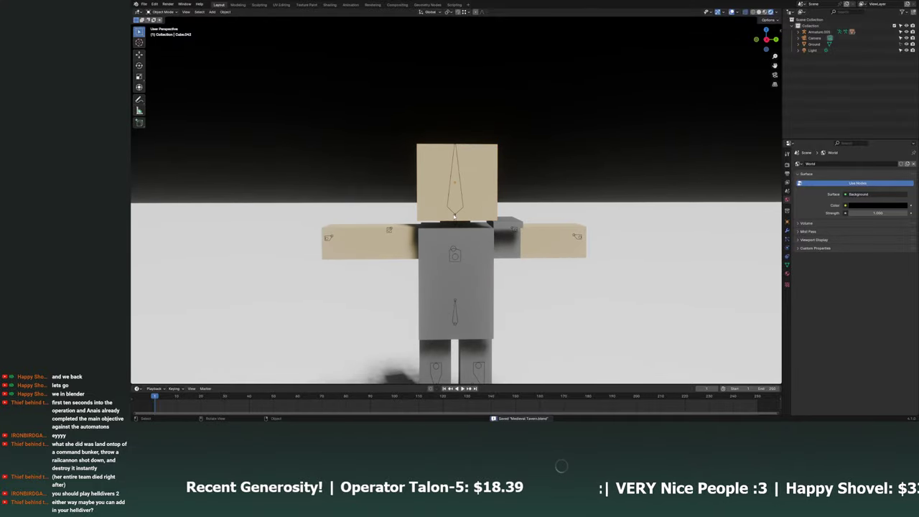
pyautogui.click(453, 215)
pyautogui.scroll(-4, 468, 201)
pyautogui.scroll(3, 510, 178)
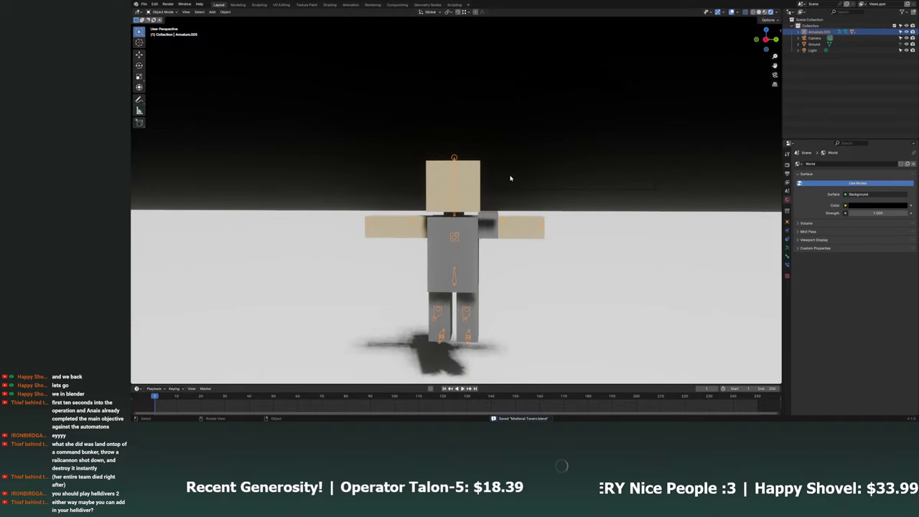
pyautogui.click(814, 37)
pyautogui.click(144, 4)
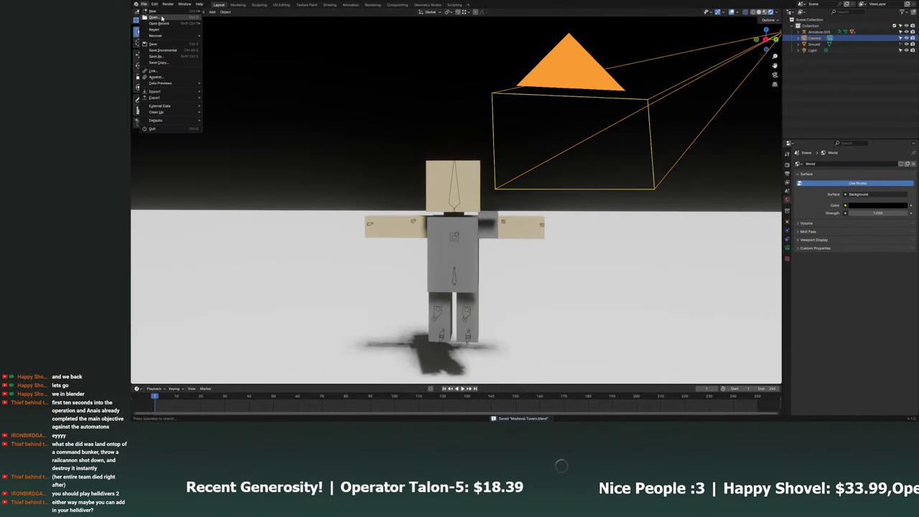
pyautogui.moveTo(159, 23)
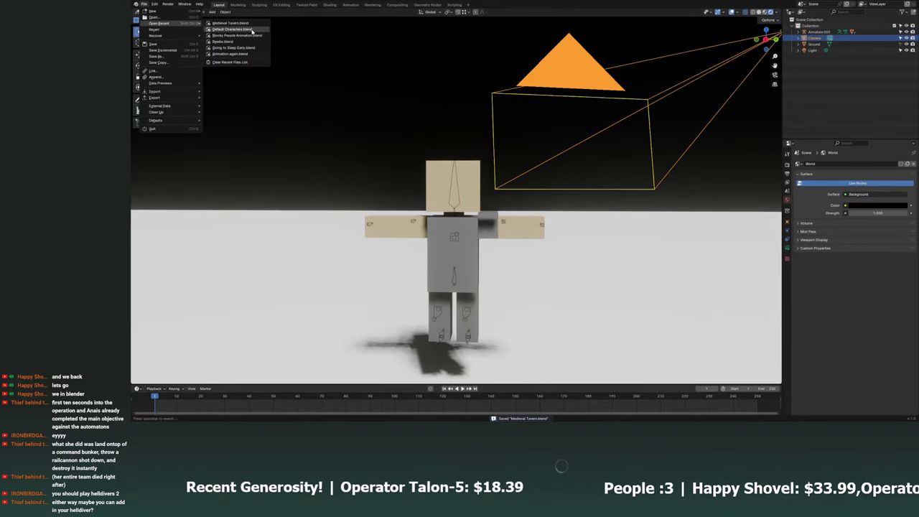
# Open Default Characters from recent files, then reopen Medieval Tavern without saving.
pyautogui.click(252, 31)
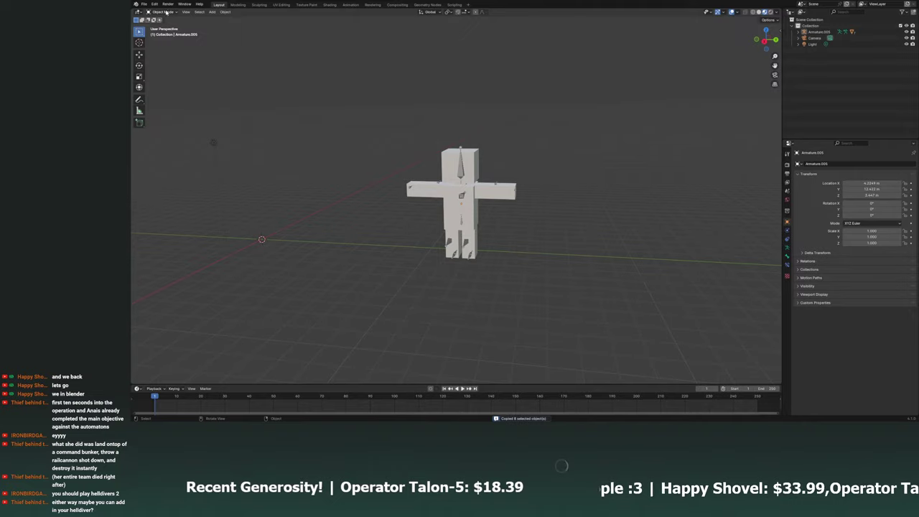
pyautogui.click(144, 4)
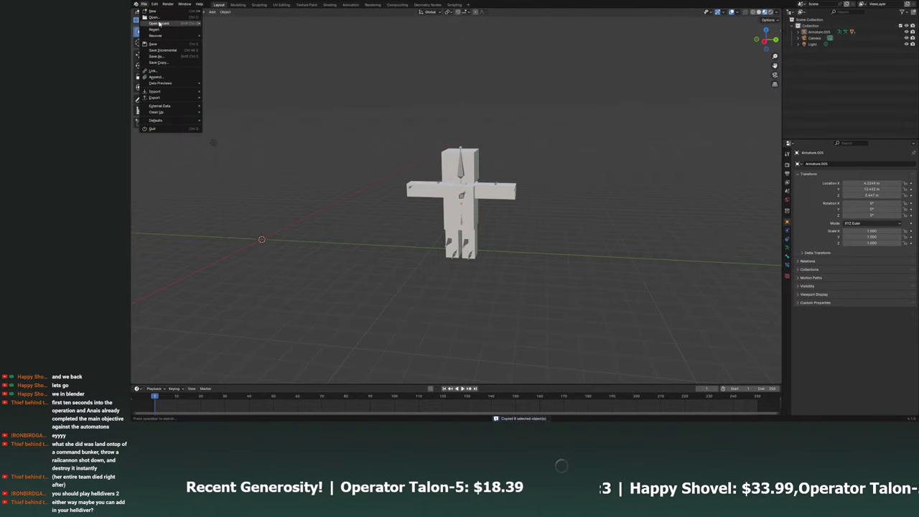
pyautogui.moveTo(158, 23)
pyautogui.click(246, 29)
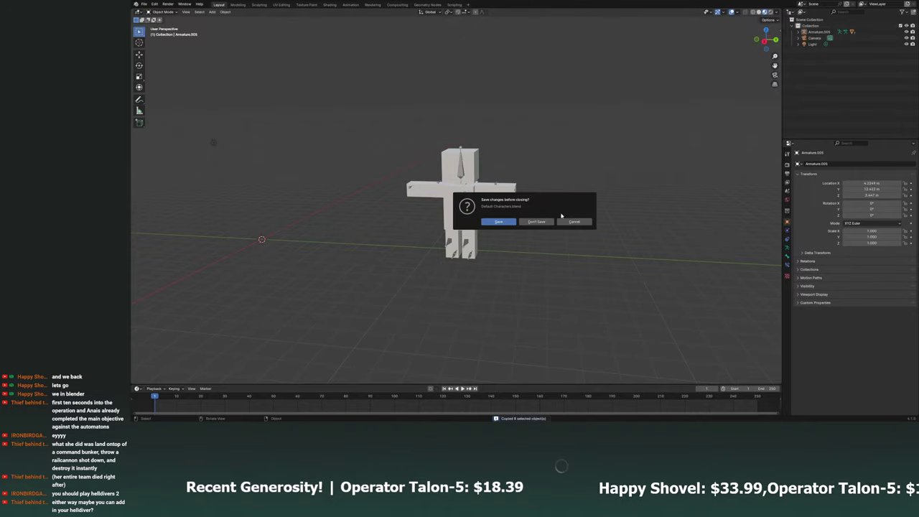
pyautogui.click(538, 226)
# In Right Orthographic view, paste the copied character and move it right of the original.
pyautogui.click(766, 12)
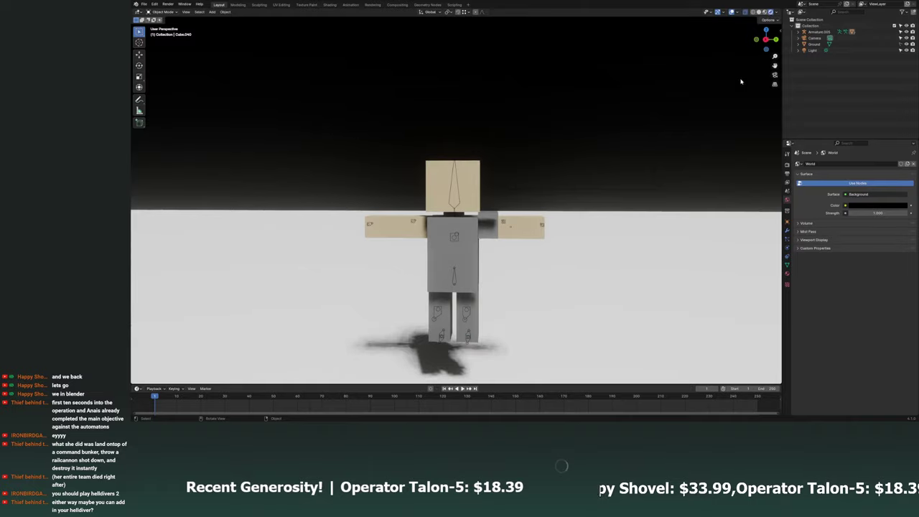
pyautogui.click(766, 38)
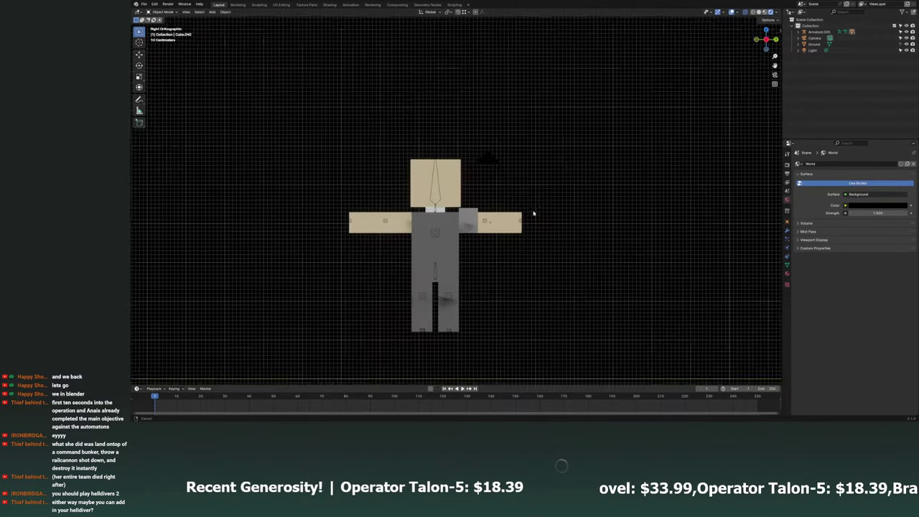
pyautogui.keyDown('shift'); pyautogui.moveTo(534, 214); pyautogui.dragTo(292, 196, button='middle'); pyautogui.keyUp('shift')
pyautogui.hotkey('ctrl', 'v')
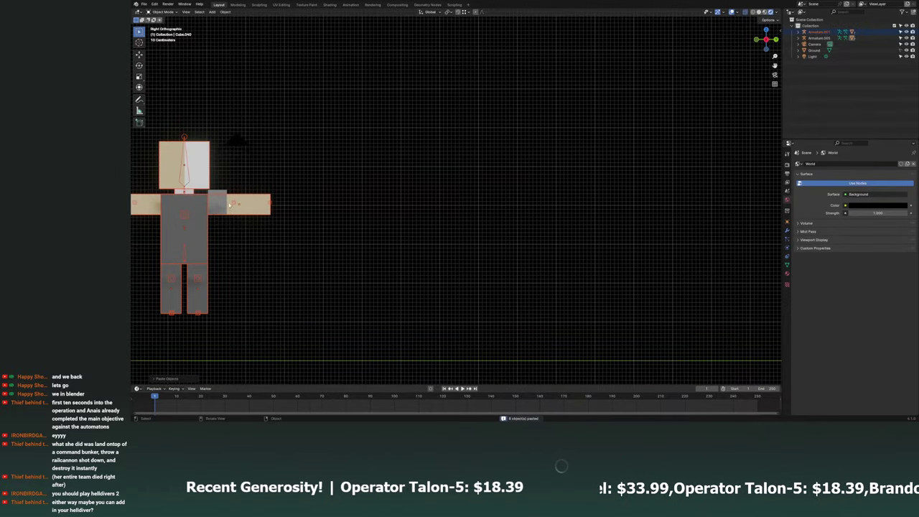
pyautogui.press('g')
pyautogui.click(263, 206)
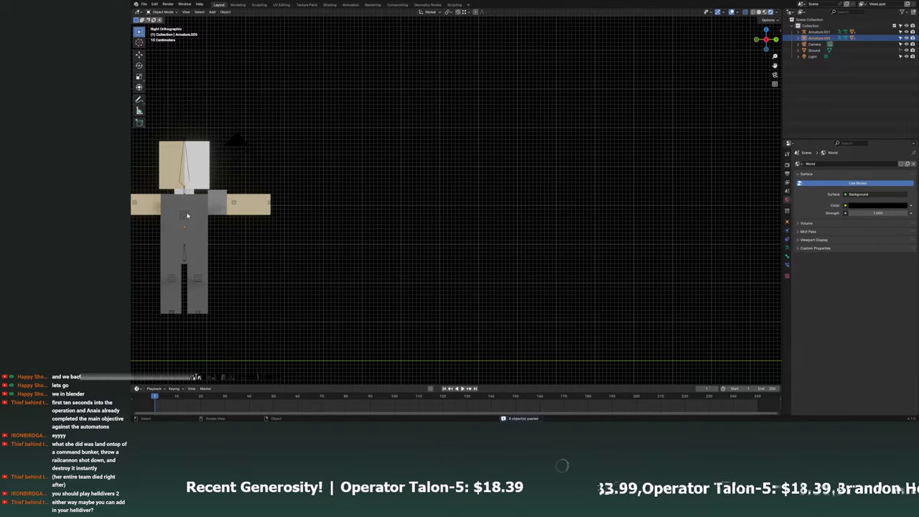
pyautogui.moveTo(186, 225); pyautogui.dragTo(380, 225)
pyautogui.hotkey('ctrl', 'z')
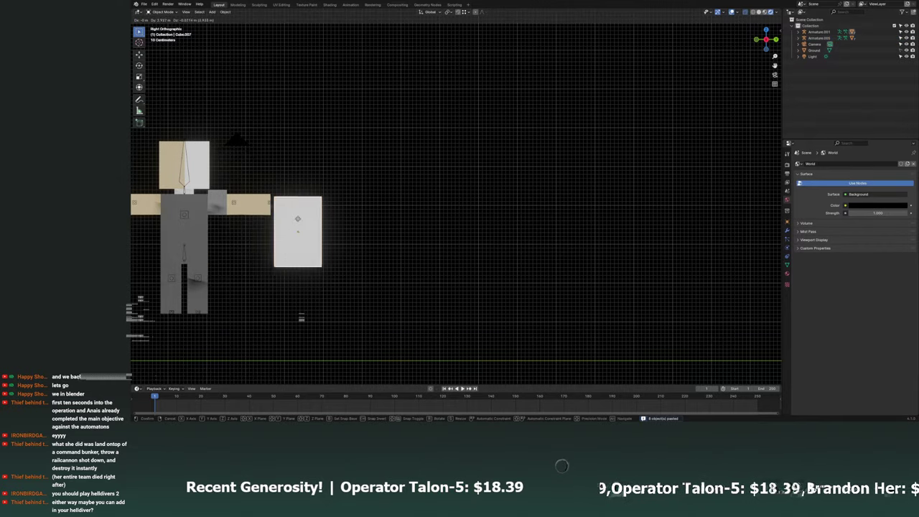
pyautogui.moveTo(182, 217); pyautogui.dragTo(309, 174, button='middle')
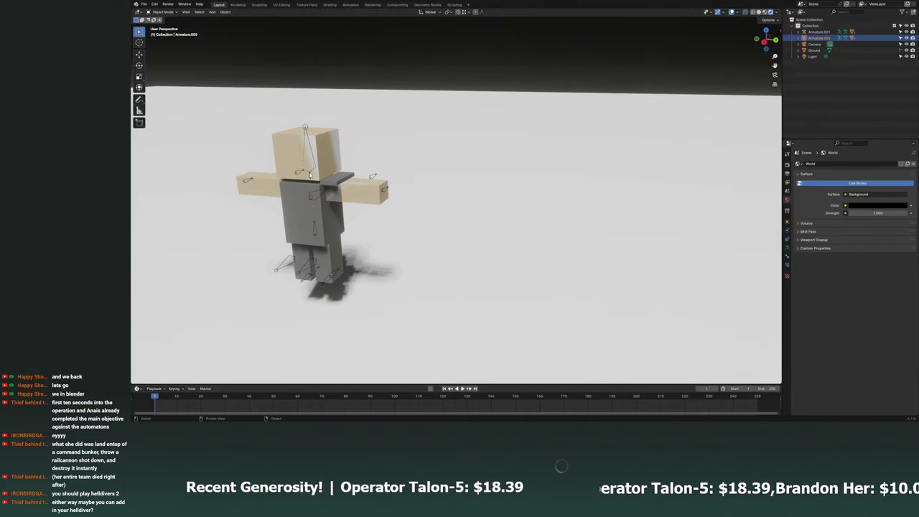
pyautogui.hotkey('ctrl', 'shift', 'z')
# Select Armature.001 and shift the copy further right in Right Orthographic view.
pyautogui.moveTo(766, 40); pyautogui.dragTo(739, 88)
pyautogui.moveTo(738, 88); pyautogui.dragTo(476, 227, button='middle')
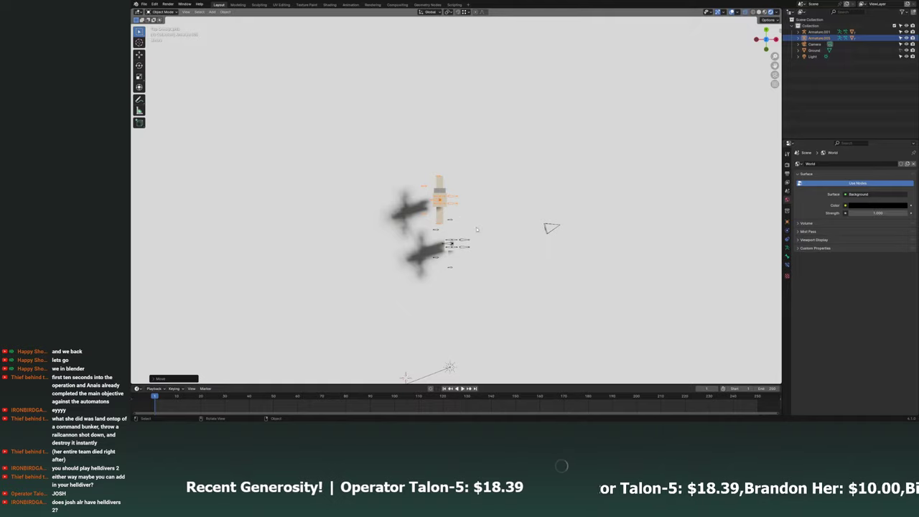
pyautogui.click(420, 250)
pyautogui.moveTo(570, 250)
pyautogui.mouseDown(button='middle')
pyautogui.moveTo(496, 195)
pyautogui.moveTo(489, 178)
pyautogui.moveTo(496, 205)
pyautogui.mouseUp(button='middle')
pyautogui.press('KP_3')
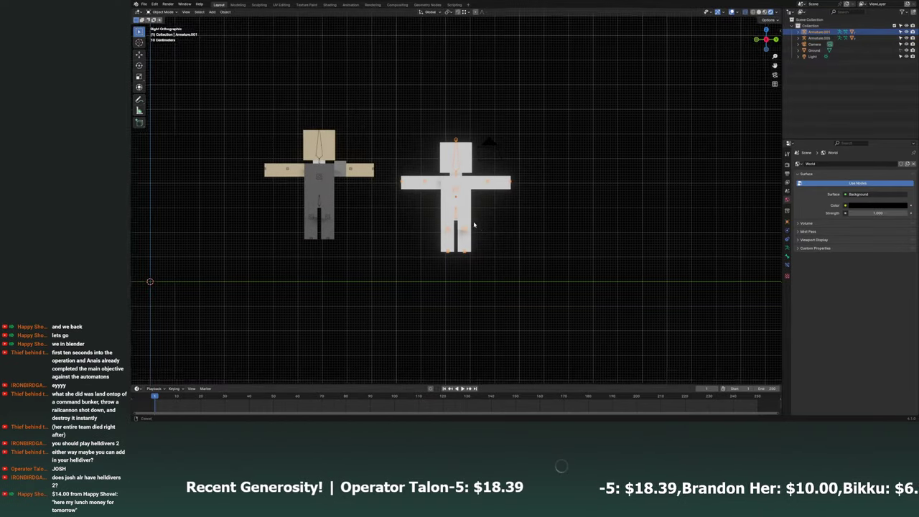
pyautogui.scroll(1, 499, 213)
pyautogui.press('g')
pyautogui.scroll(1, 474, 217)
pyautogui.click(474, 218)
pyautogui.moveTo(473, 217); pyautogui.dragTo(418, 223, button='middle')
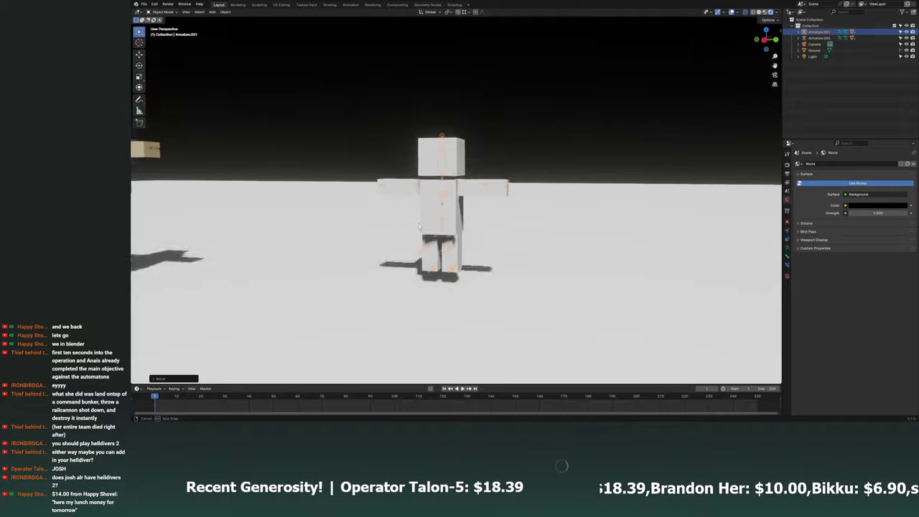
pyautogui.scroll(3, 424, 189)
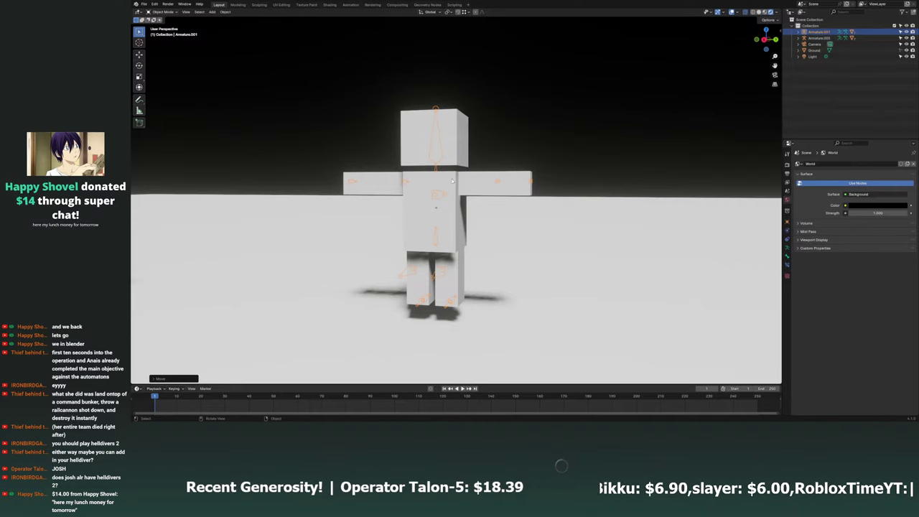
# Save Medieval Tavern.blend, toggle the World Mist Pass panel, and save again.
pyautogui.moveTo(424, 190)
pyautogui.mouseDown(button='middle')
pyautogui.moveTo(460, 147)
pyautogui.moveTo(463, 154)
pyautogui.mouseUp(button='middle')
pyautogui.click(464, 156)
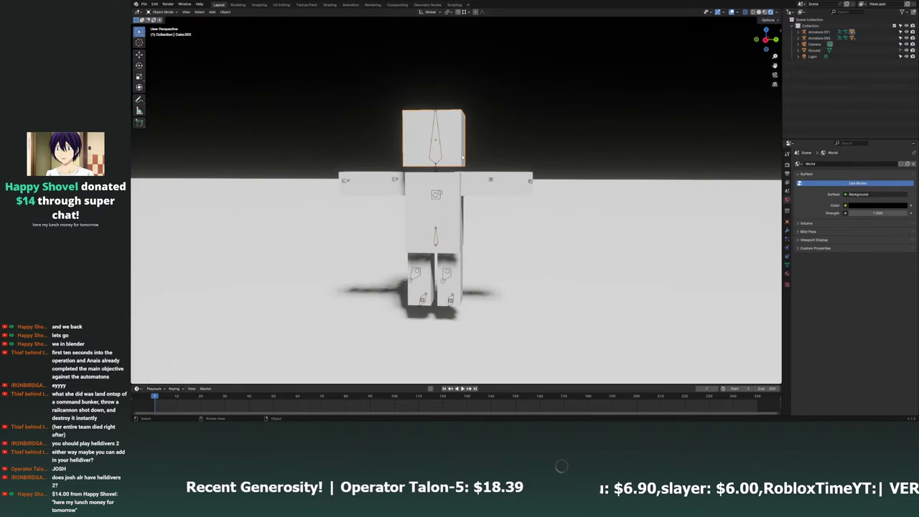
pyautogui.hotkey('ctrl', 's')
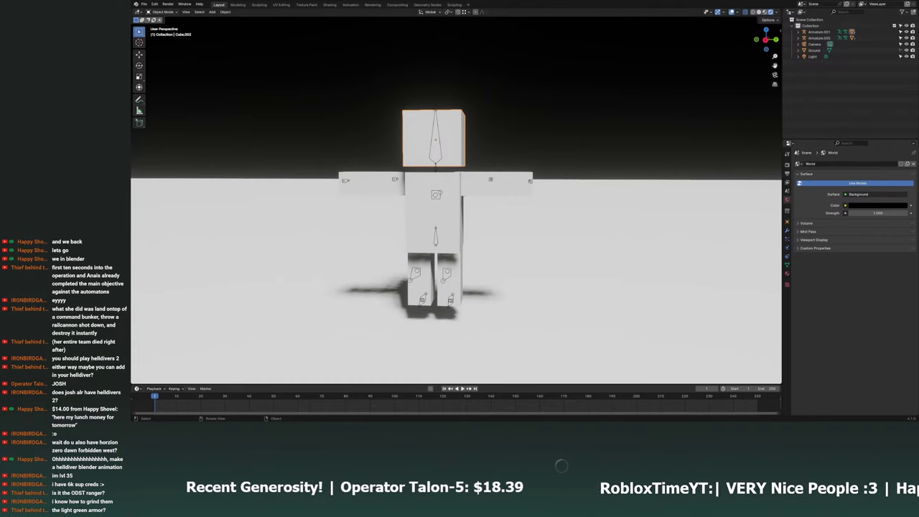
pyautogui.click(373, 71)
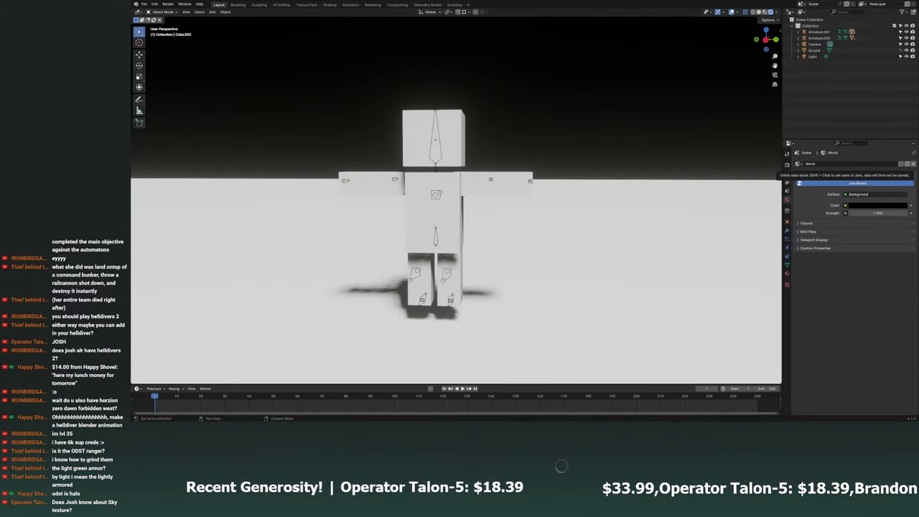
pyautogui.moveTo(544, 162); pyautogui.dragTo(544, 140, button='middle')
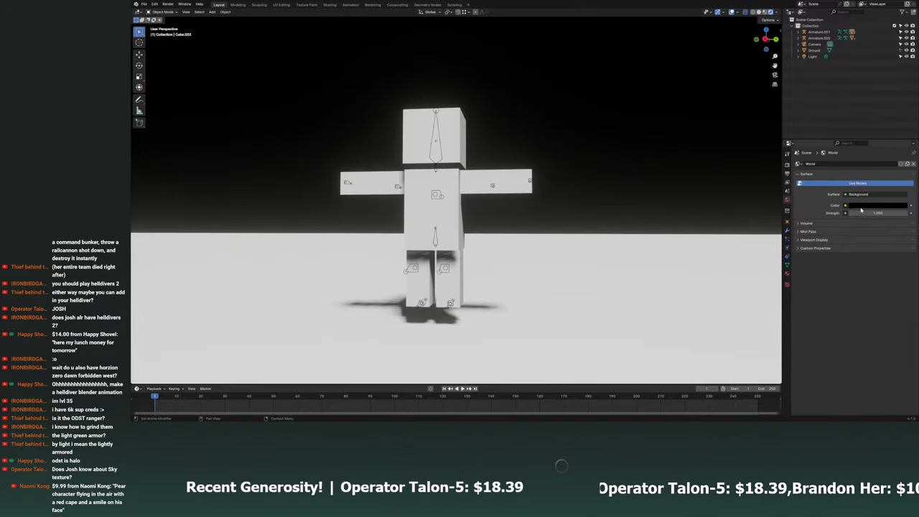
pyautogui.click(818, 232)
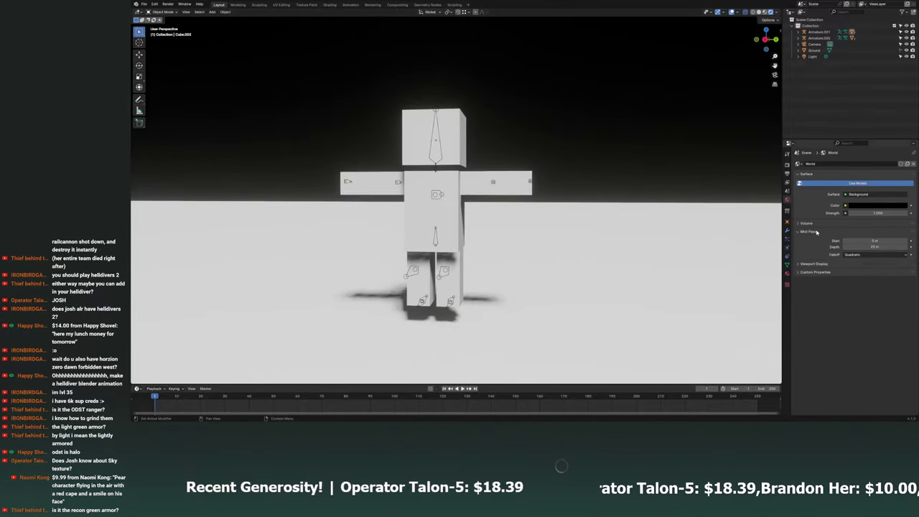
pyautogui.click(823, 232)
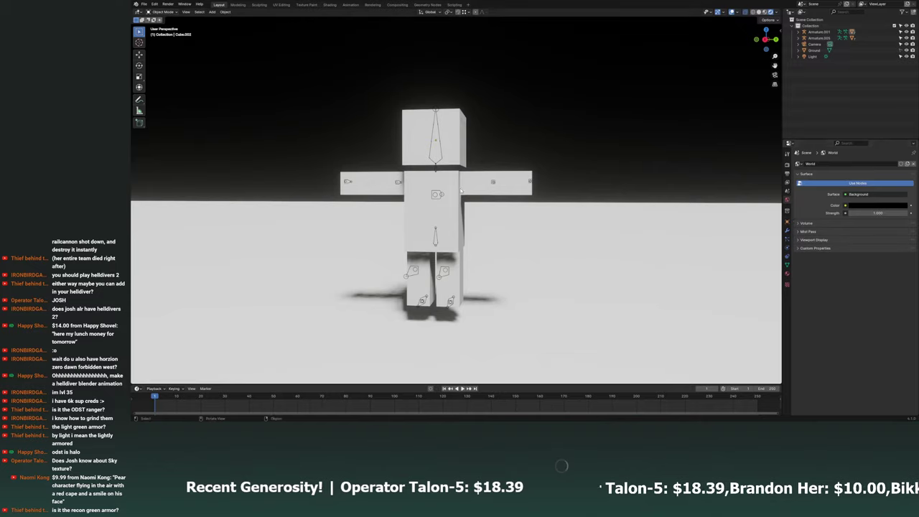
pyautogui.hotkey('ctrl', 's')
pyautogui.press('KP_Decimal')
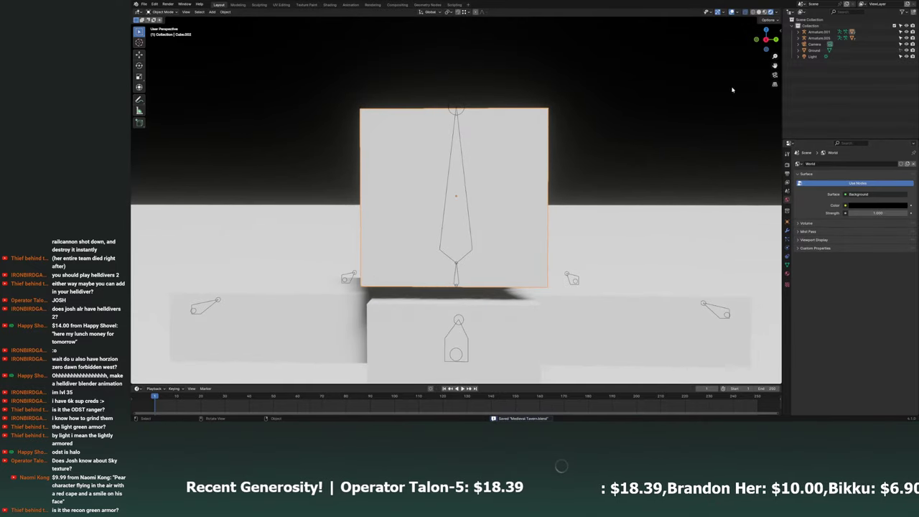
# Add a new cube mesh and place it beside the head in Right Orthographic view.
pyautogui.click(775, 39)
pyautogui.press('g')
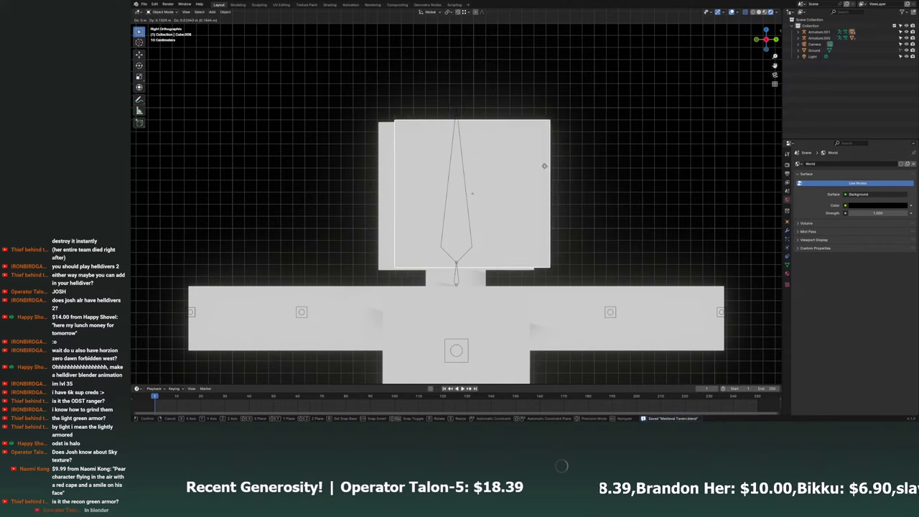
pyautogui.click(518, 168)
pyautogui.hotkey('shift', 'a')
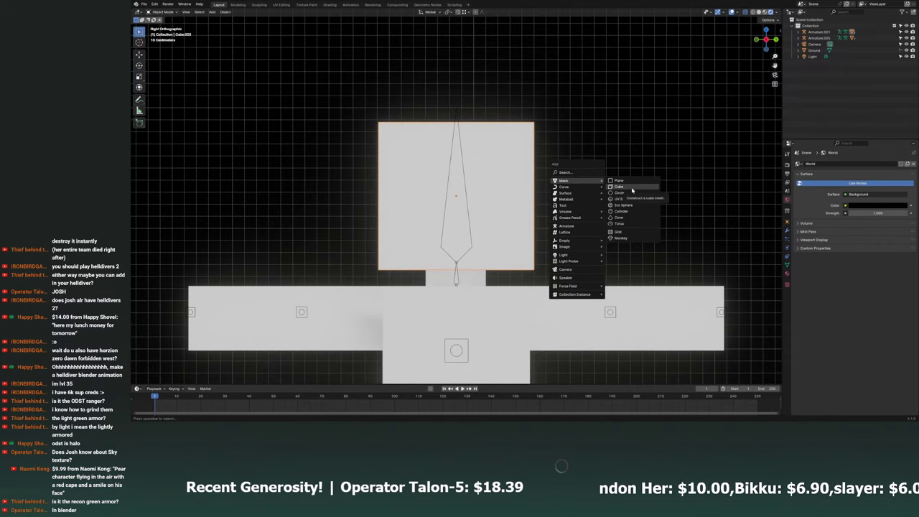
pyautogui.click(632, 189)
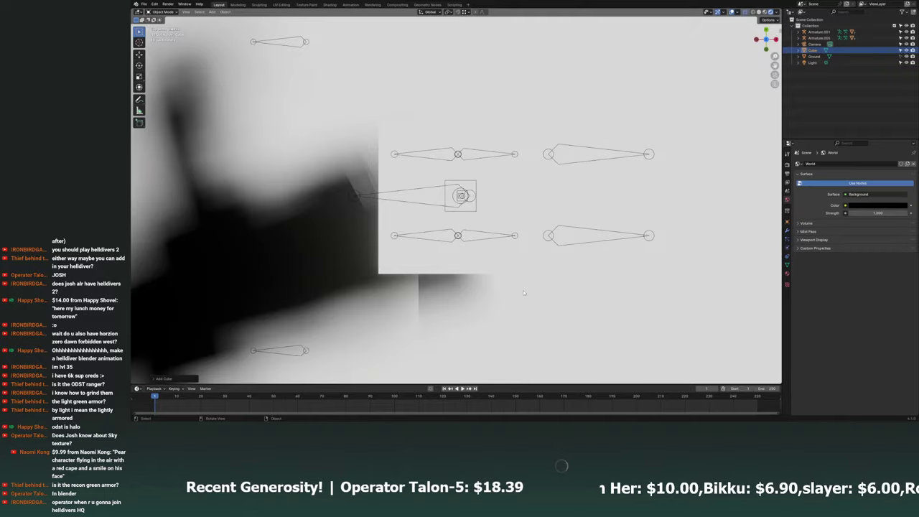
pyautogui.scroll(-4, 520, 294)
pyautogui.press('g')
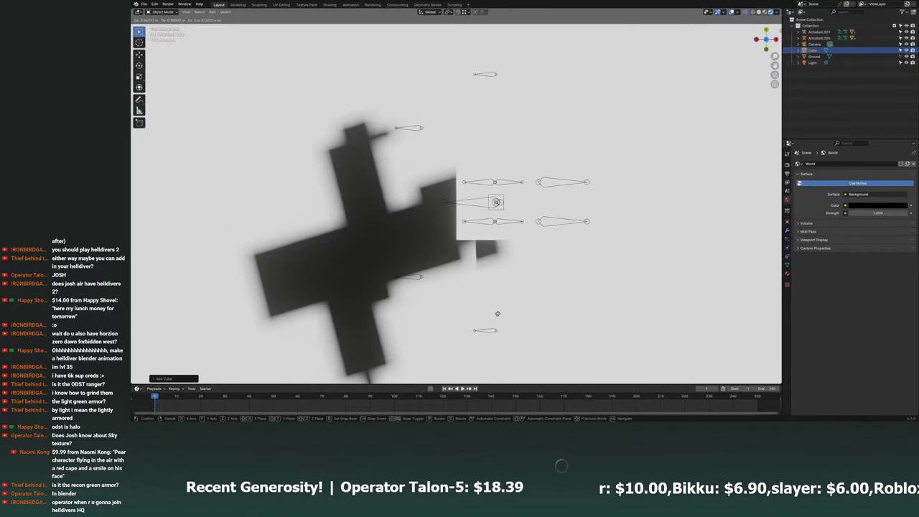
pyautogui.click(536, 203)
# Move the new cube next to the head, cancelling a rotation and undoing one move.
pyautogui.moveTo(608, 285); pyautogui.dragTo(646, 216, button='middle')
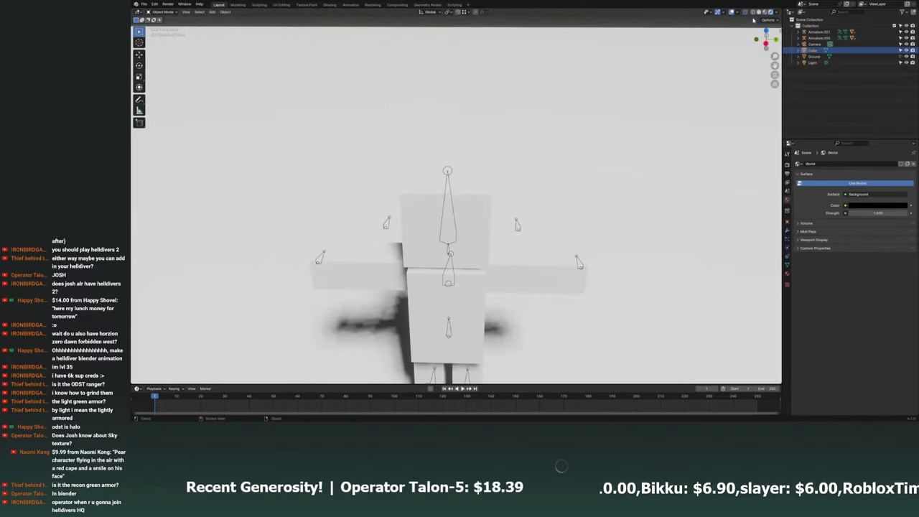
pyautogui.scroll(-3, 547, 206)
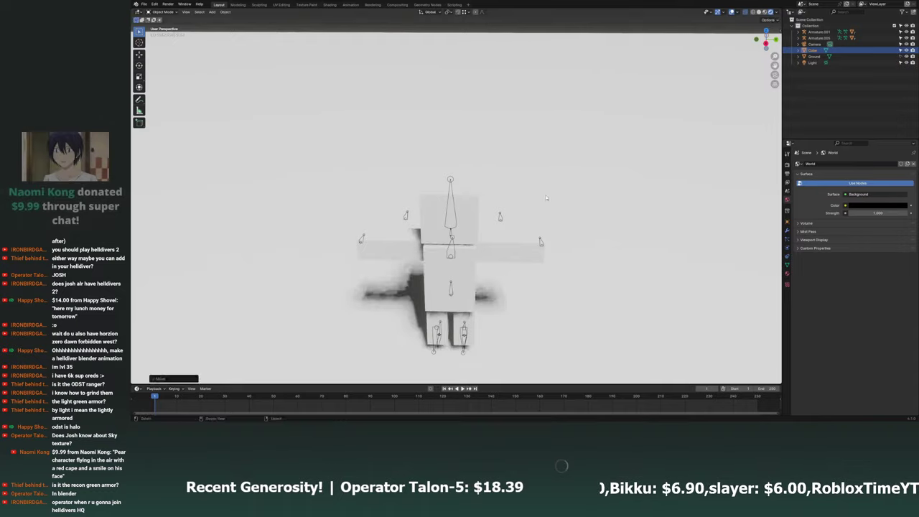
pyautogui.scroll(-4, 477, 256)
pyautogui.scroll(5, 445, 229)
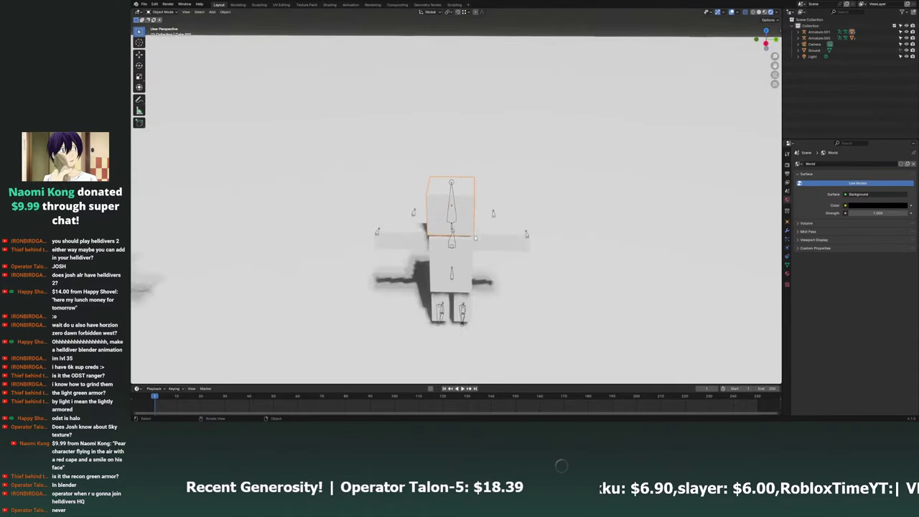
pyautogui.press('g')
pyautogui.click(521, 193)
pyautogui.moveTo(520, 192); pyautogui.dragTo(366, 375, button='middle')
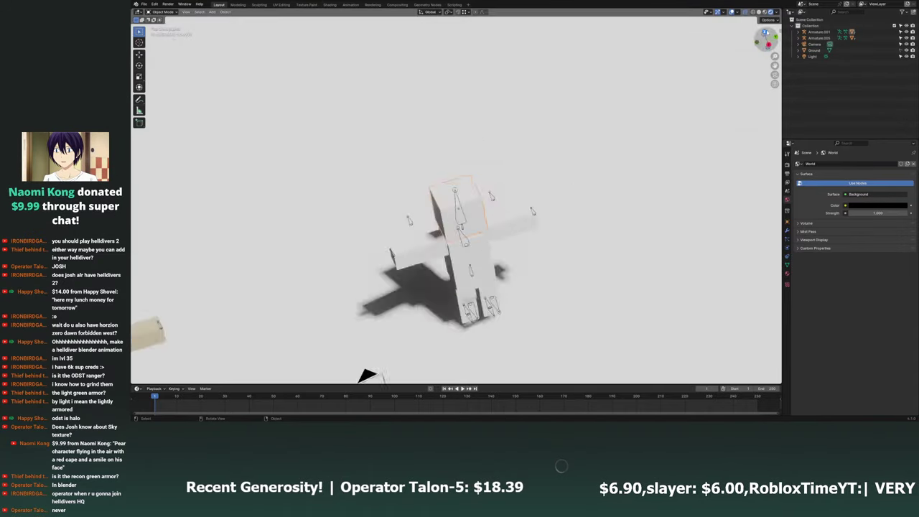
pyautogui.press('KP_7')
pyautogui.press('r')
pyautogui.rightClick(612, 252)
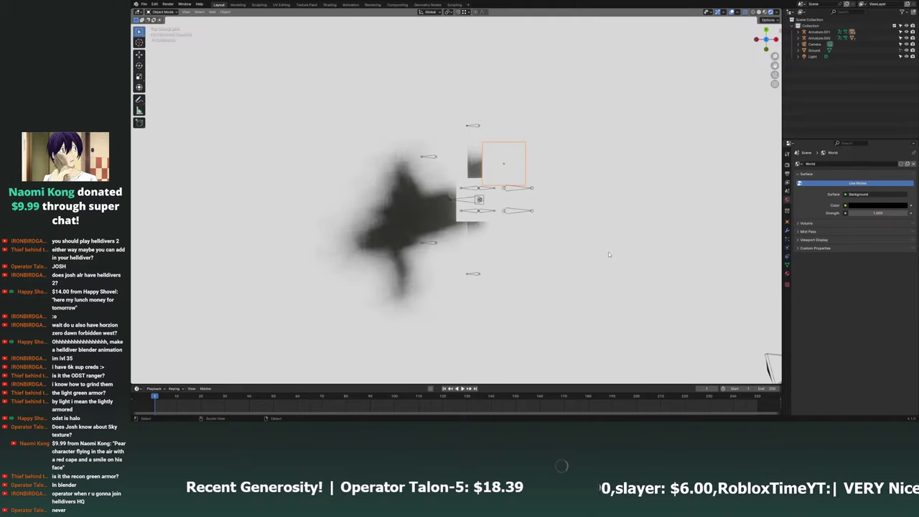
pyautogui.scroll(1, 571, 260)
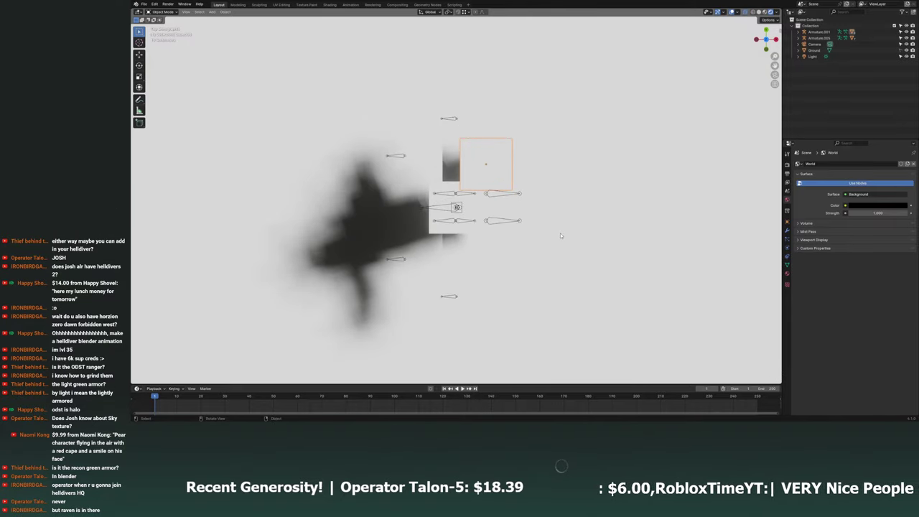
pyautogui.moveTo(560, 235); pyautogui.dragTo(578, 186, button='middle')
pyautogui.hotkey('ctrl', 'z')
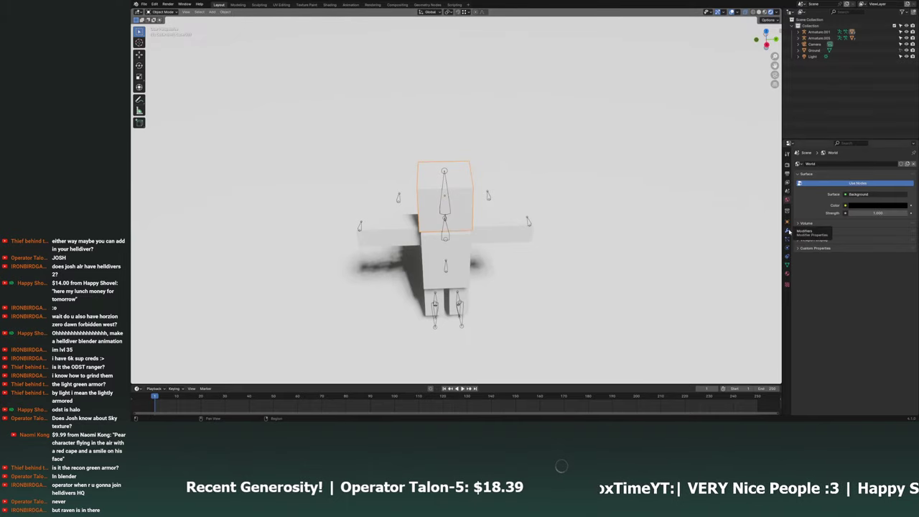
# From the top view, rotate and scale down the small cube beside the head.
pyautogui.moveTo(624, 205); pyautogui.dragTo(577, 204, button='middle')
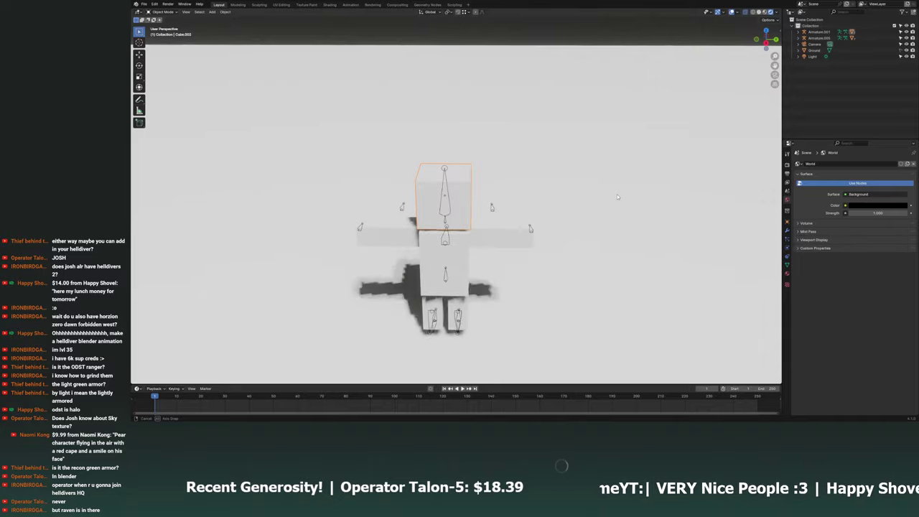
pyautogui.press('KP_1')
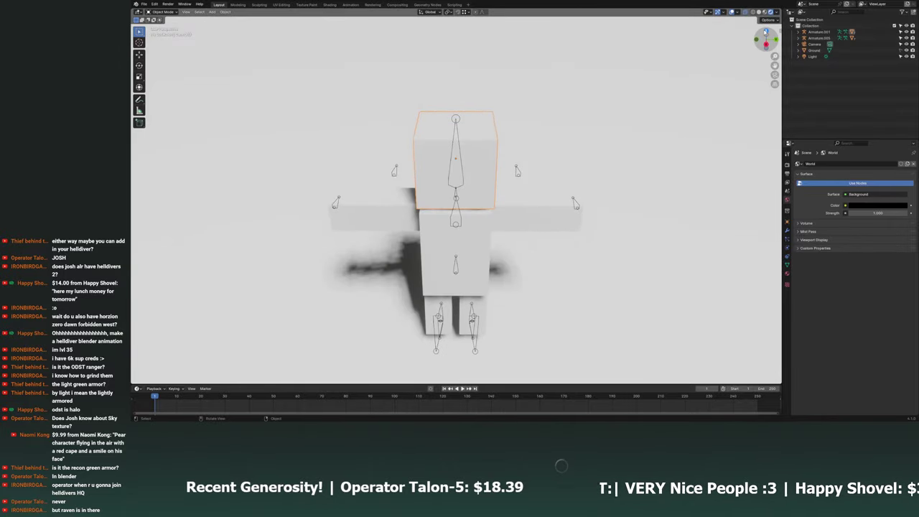
pyautogui.press('KP_7')
pyautogui.press('r')
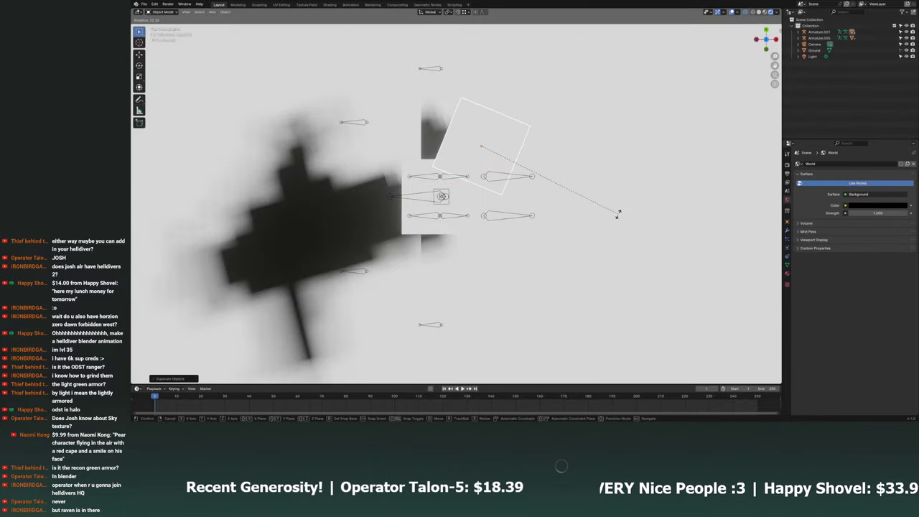
pyautogui.click(602, 227)
pyautogui.press('s')
pyautogui.click(565, 203)
pyautogui.moveTo(565, 203); pyautogui.dragTo(582, 194, button='middle')
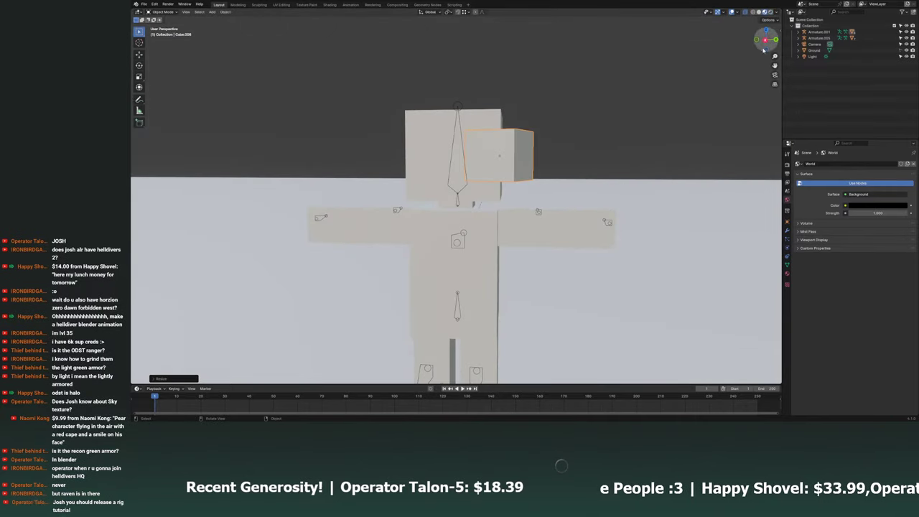
# Preview the rig in Rendered shading, briefly trying X-ray and Solid modes.
pyautogui.moveTo(675, 161); pyautogui.dragTo(759, 173, button='middle')
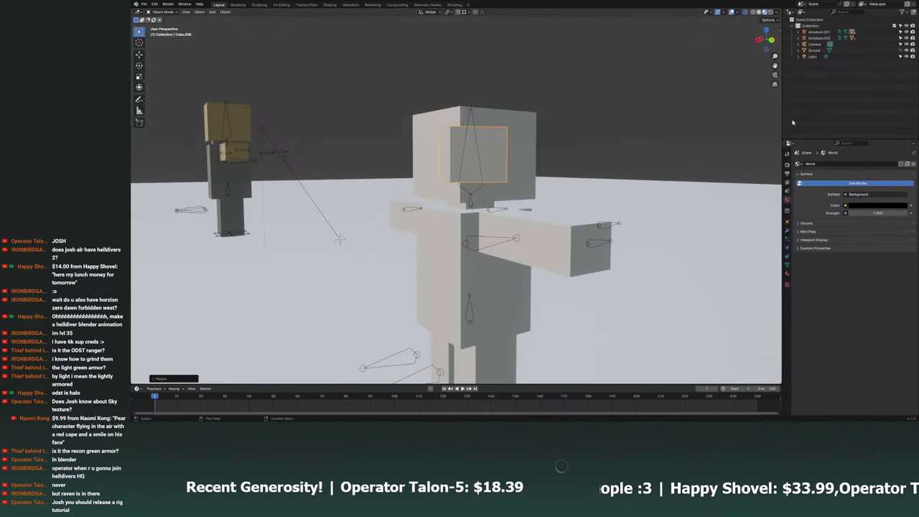
pyautogui.click(771, 12)
pyautogui.click(760, 13)
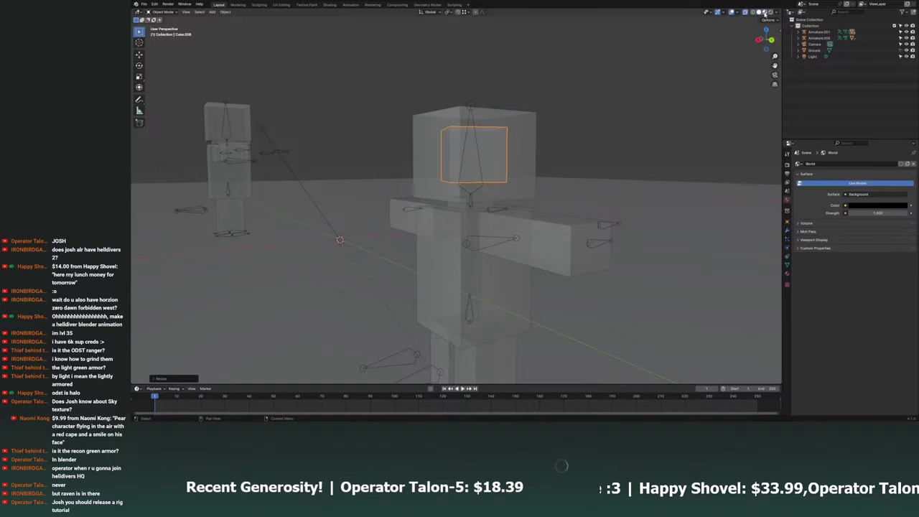
pyautogui.click(770, 12)
pyautogui.click(760, 12)
pyautogui.click(770, 12)
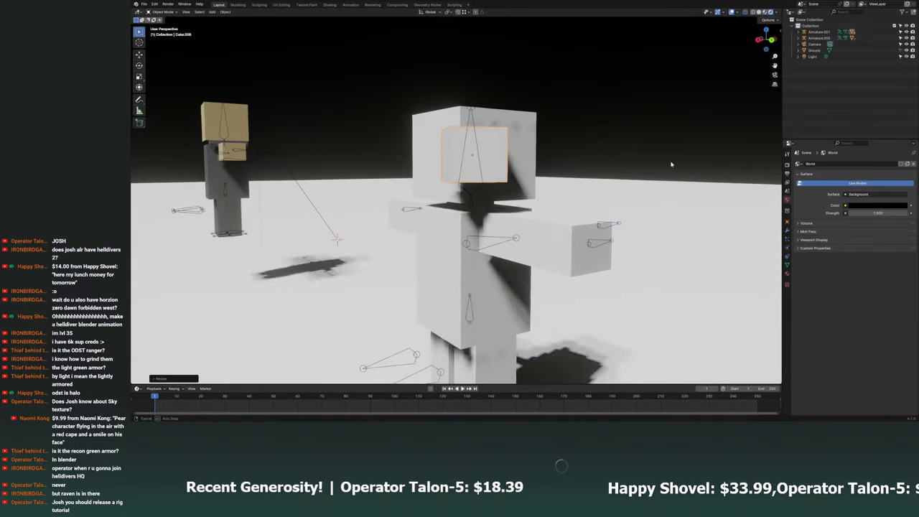
pyautogui.moveTo(671, 164); pyautogui.dragTo(714, 177, button='middle')
# Give the body and right arm blocks the Knight Steel material.
pyautogui.click(431, 144)
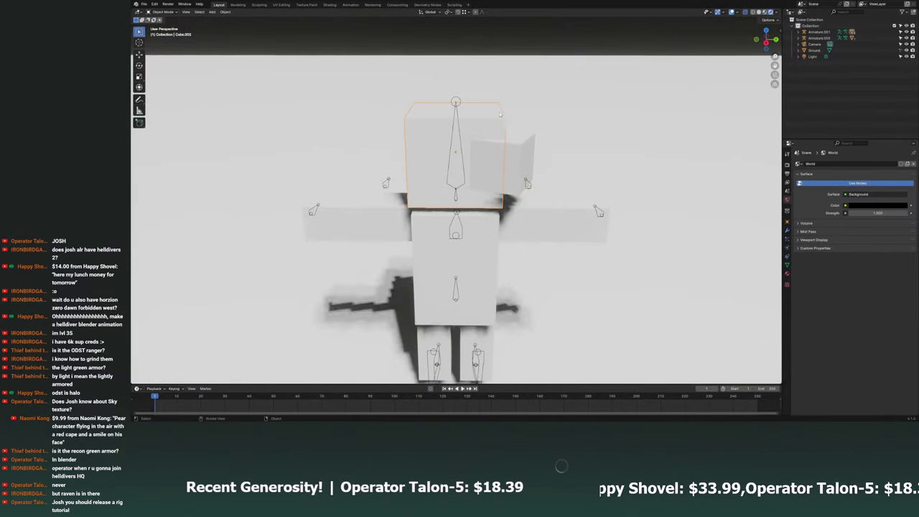
pyautogui.click(786, 279)
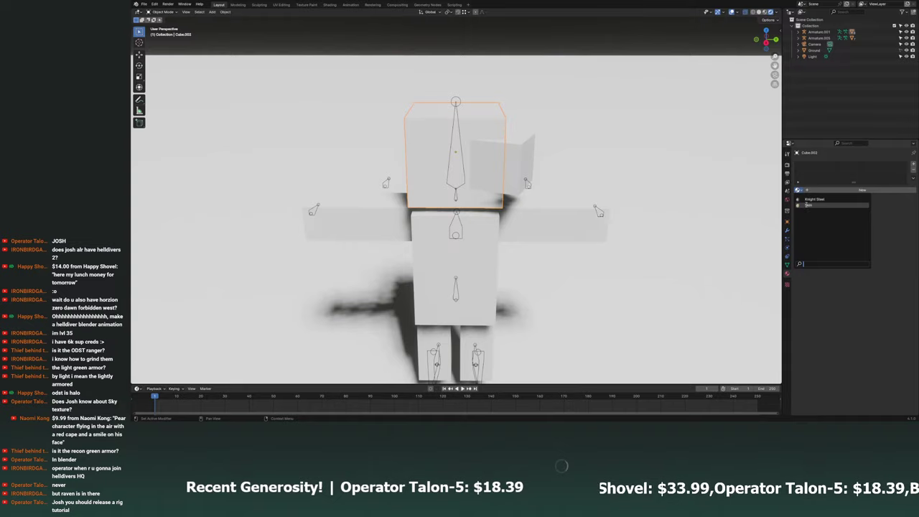
pyautogui.click(488, 231)
pyautogui.moveTo(502, 208)
pyautogui.mouseDown(button='middle')
pyautogui.moveTo(488, 231)
pyautogui.moveTo(522, 243)
pyautogui.mouseUp(button='middle')
pyautogui.click(798, 190)
pyautogui.click(825, 203)
pyautogui.click(522, 243)
pyautogui.click(797, 191)
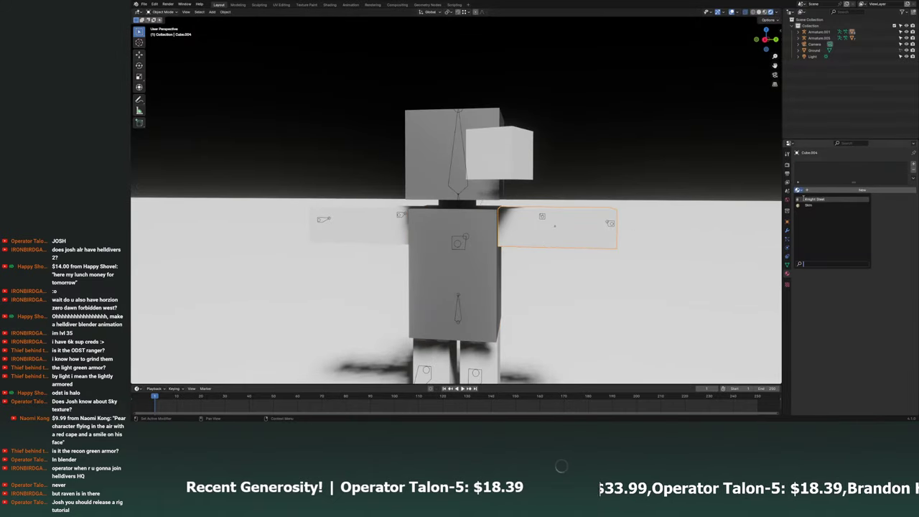
pyautogui.click(797, 190)
pyautogui.click(815, 199)
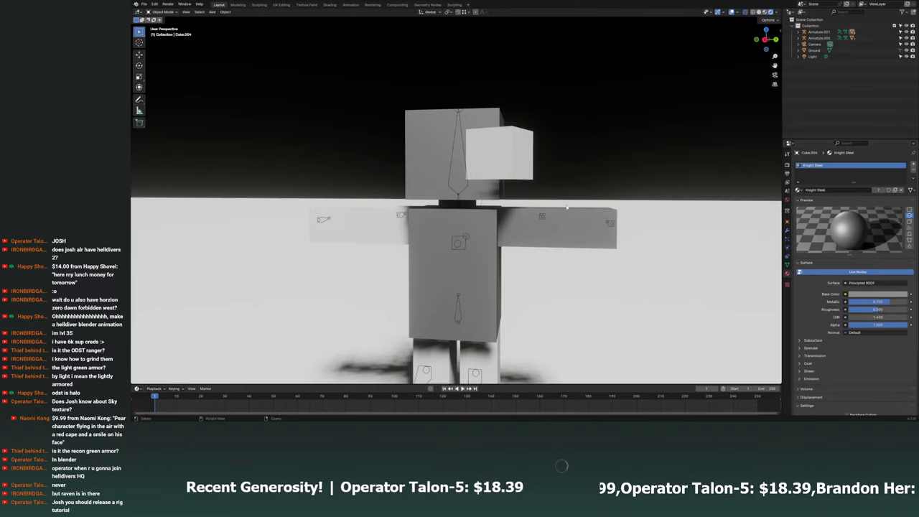
# Check the neck and left arm blocks, and give both leg blocks Knight Steel.
pyautogui.click(457, 203)
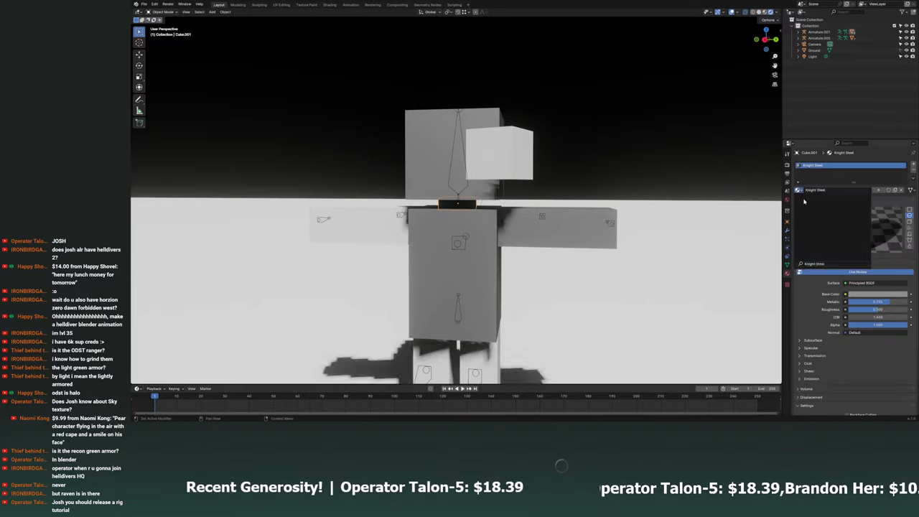
pyautogui.click(359, 224)
pyautogui.scroll(-3, 732, 225)
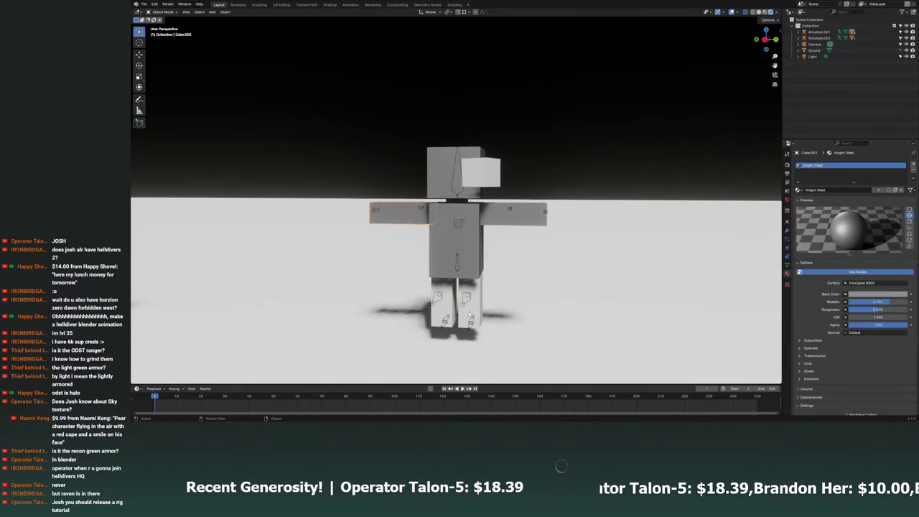
pyautogui.click(441, 305)
pyautogui.click(467, 298)
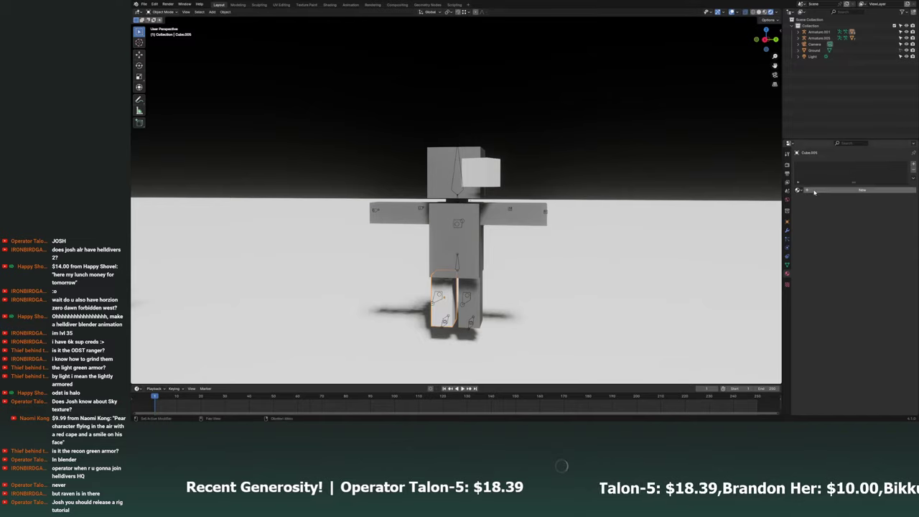
pyautogui.click(441, 301)
pyautogui.moveTo(507, 255); pyautogui.dragTo(479, 256, button='middle')
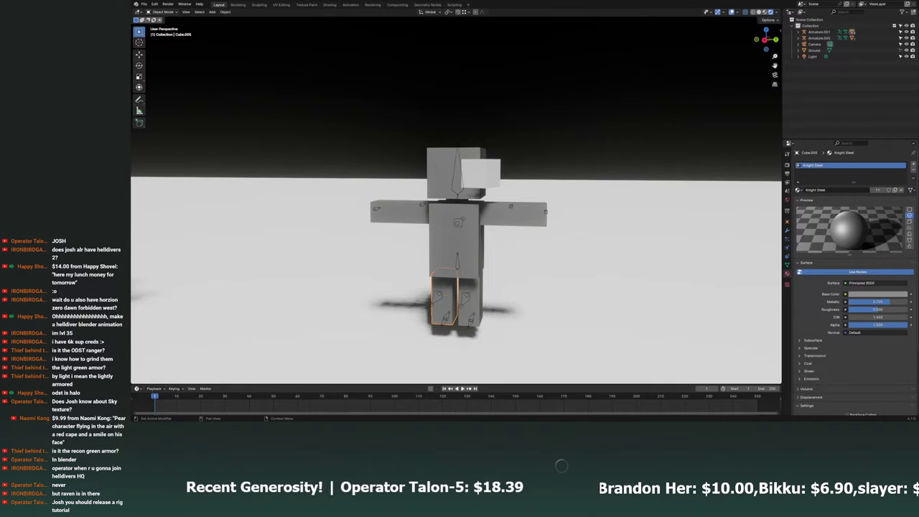
# In Right view, move the white cube down to the lower front of the head.
pyautogui.click(494, 161)
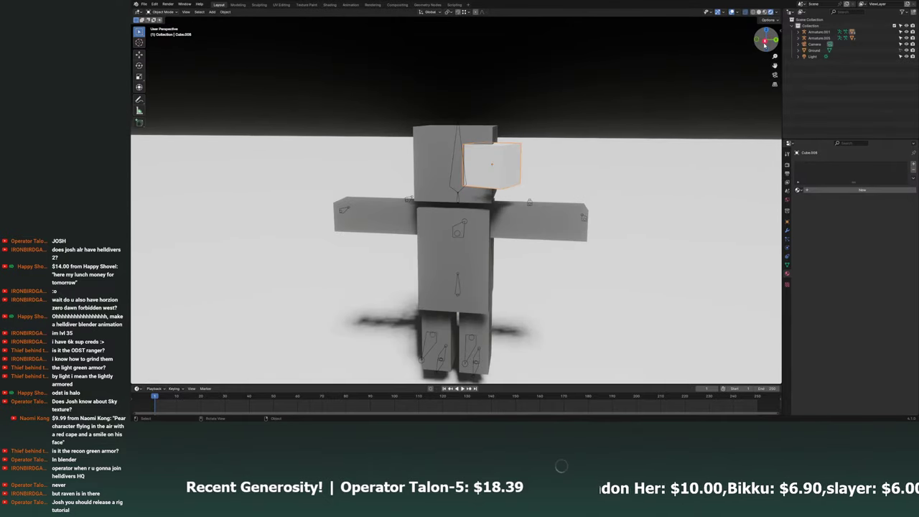
pyautogui.press('KP_3')
pyautogui.scroll(1, 531, 195)
pyautogui.scroll(2, 521, 203)
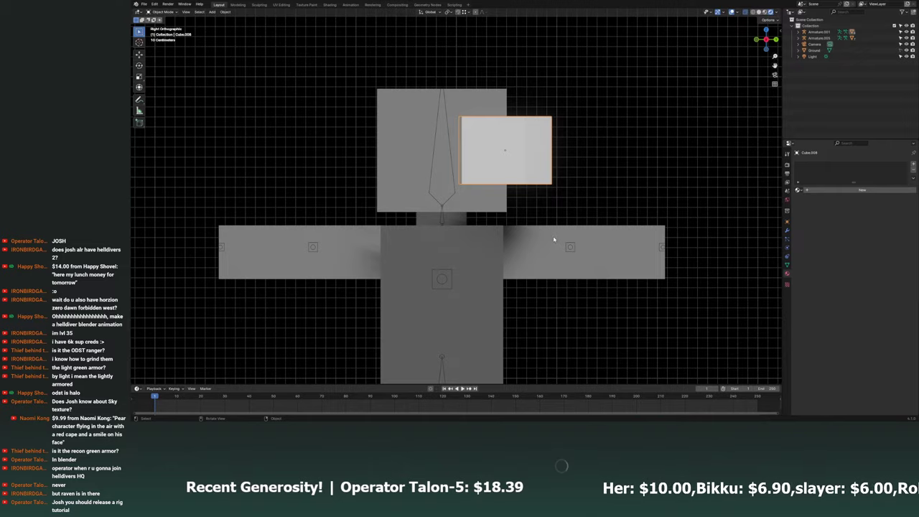
pyautogui.press('g')
pyautogui.click(570, 256)
pyautogui.moveTo(592, 253); pyautogui.dragTo(188, 48, button='middle')
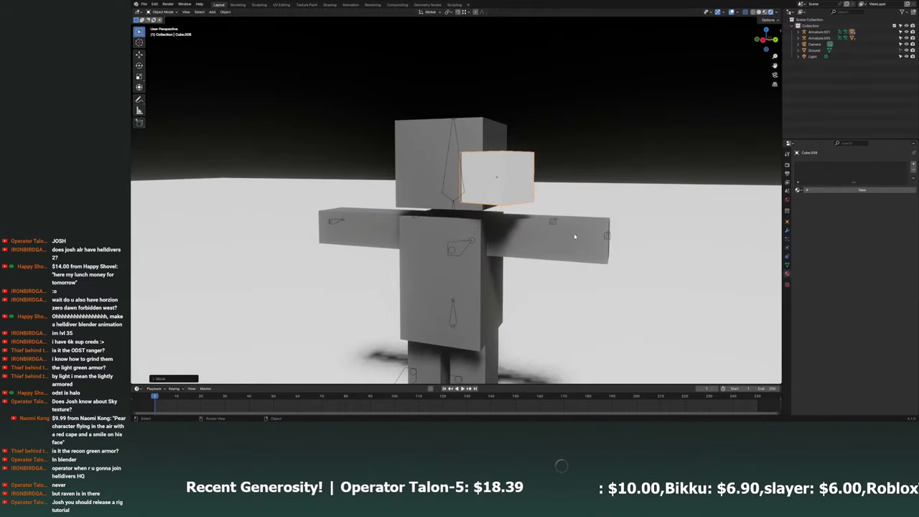
# Test the rig by moving an arm bone in Pose Mode, then return to Object Mode.
pyautogui.hotkey('ctrl', 'Tab')
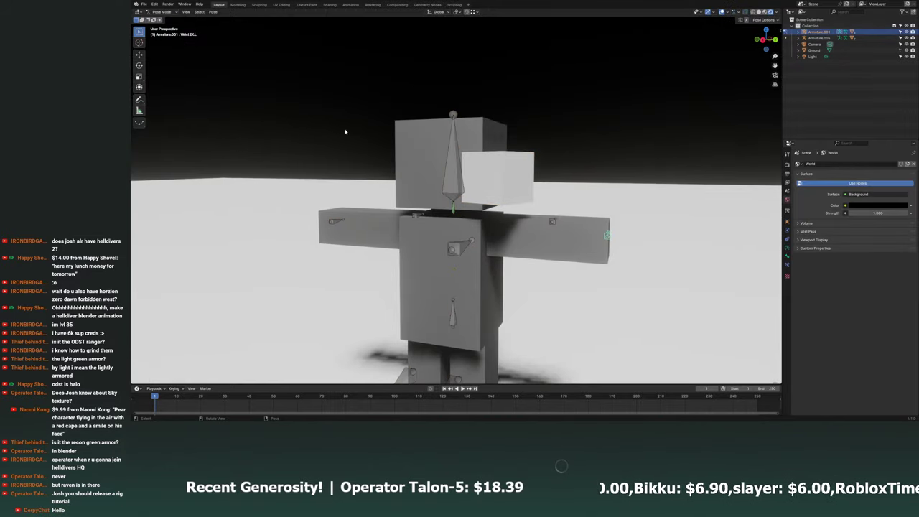
pyautogui.moveTo(188, 48); pyautogui.dragTo(624, 264, button='middle')
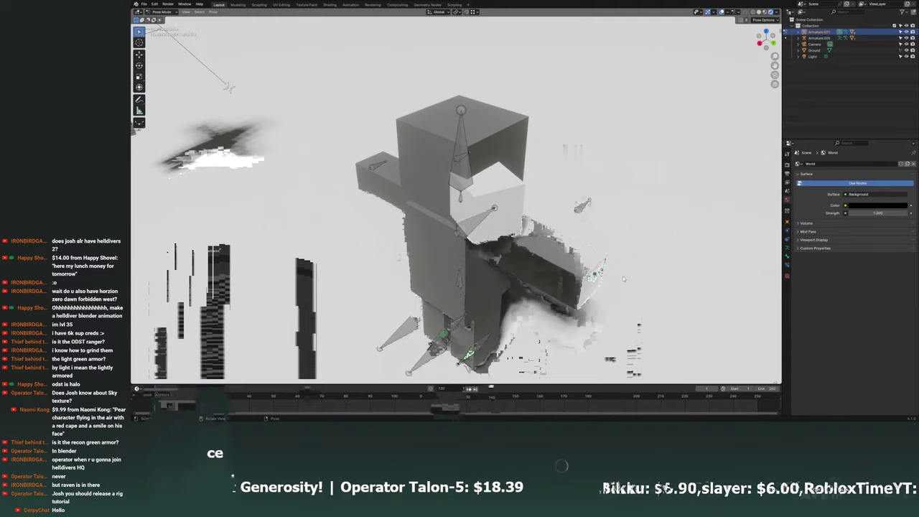
pyautogui.press('g')
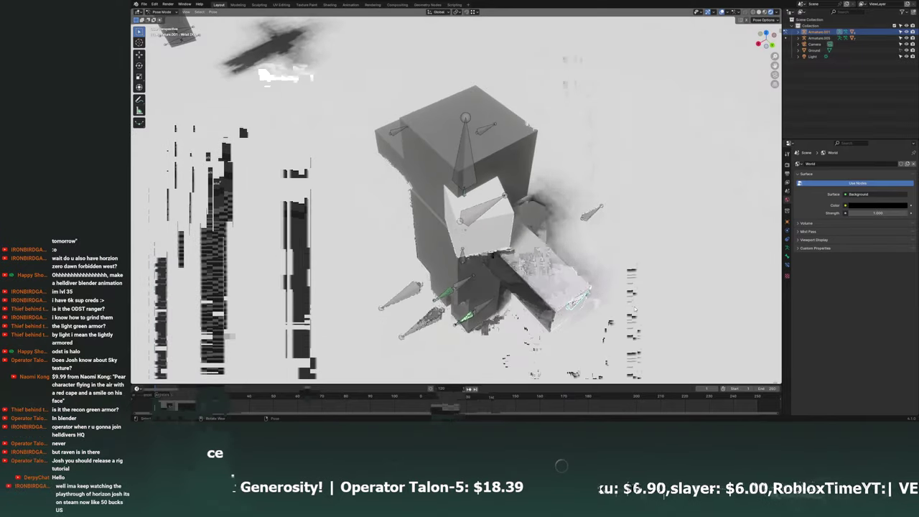
pyautogui.click(649, 313)
pyautogui.moveTo(649, 313)
pyautogui.mouseDown(button='middle')
pyautogui.moveTo(619, 262)
pyautogui.moveTo(147, 53)
pyautogui.mouseUp(button='middle')
pyautogui.click(166, 13)
pyautogui.click(163, 19)
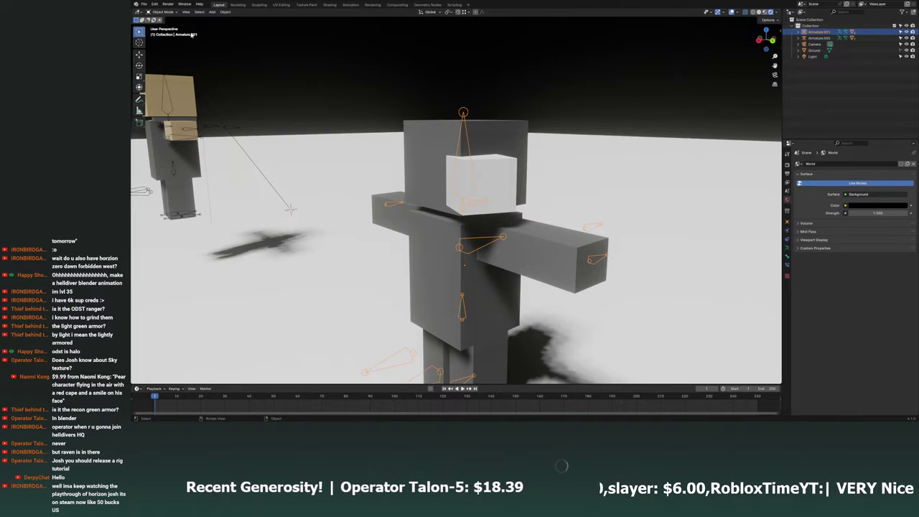
# Shift the white head cube slightly, checking it from the right and top views.
pyautogui.click(516, 159)
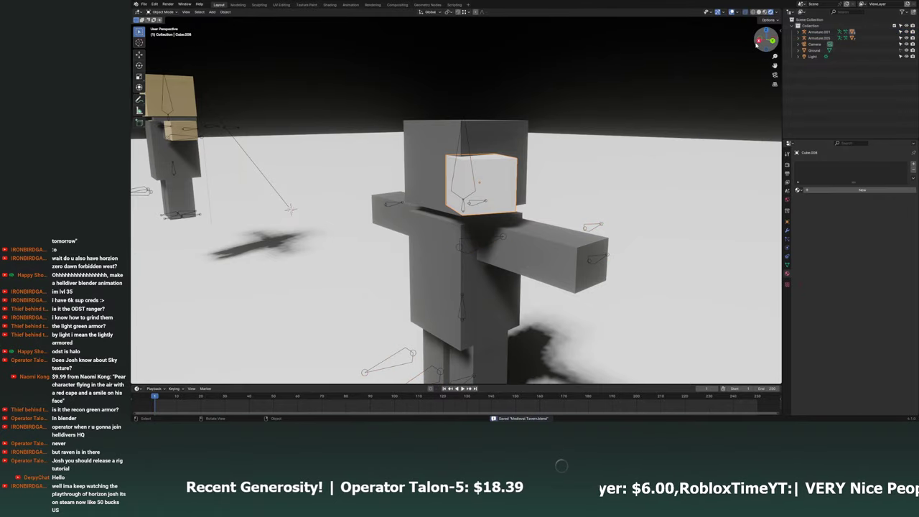
pyautogui.press('KP_3')
pyautogui.scroll(3, 568, 148)
pyautogui.press('g')
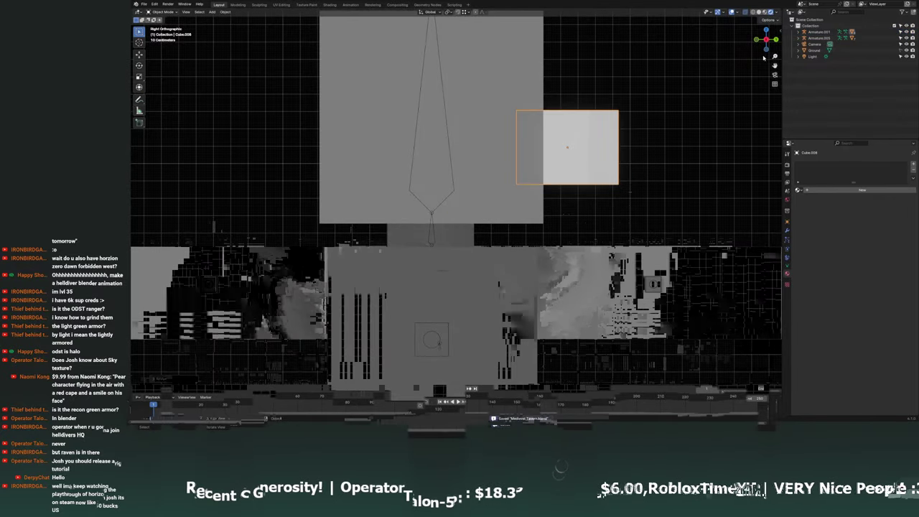
pyautogui.press('KP_7')
pyautogui.click(568, 229)
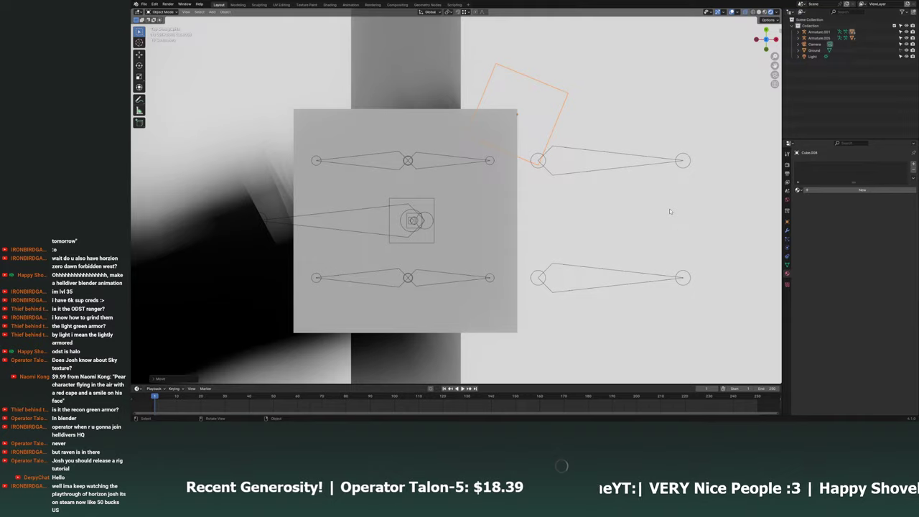
# Scale the white cube along X and local Y to flatten it into a slab.
pyautogui.press('s')
pyautogui.press('x')
pyautogui.press('y')
pyautogui.press('y')
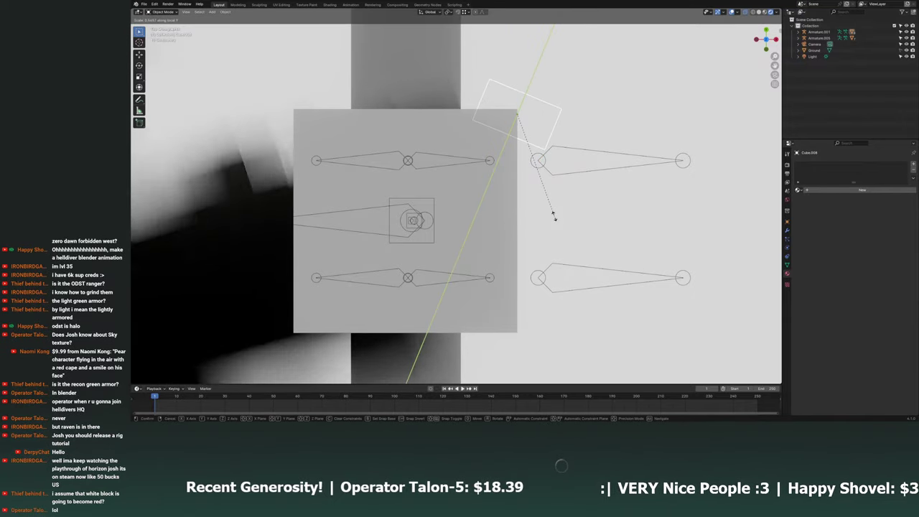
pyautogui.click(550, 209)
pyautogui.moveTo(554, 216); pyautogui.dragTo(745, 43, button='middle')
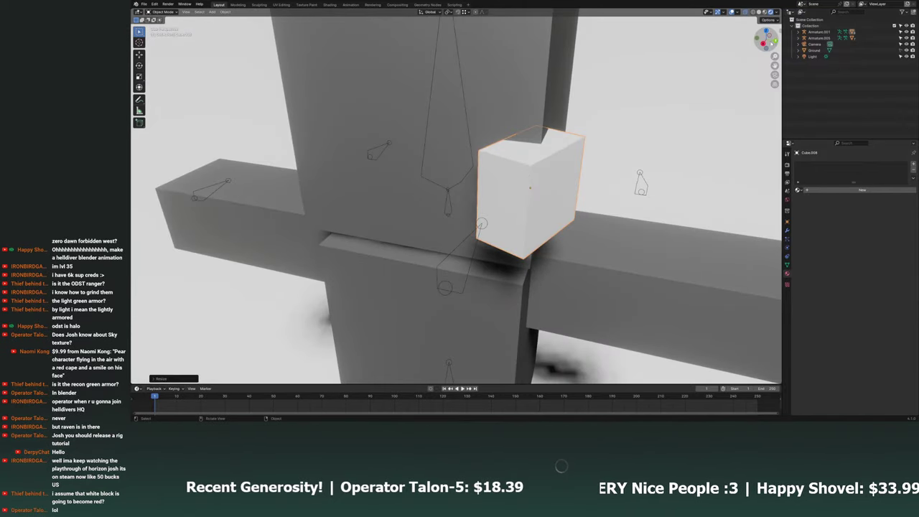
pyautogui.click(763, 43)
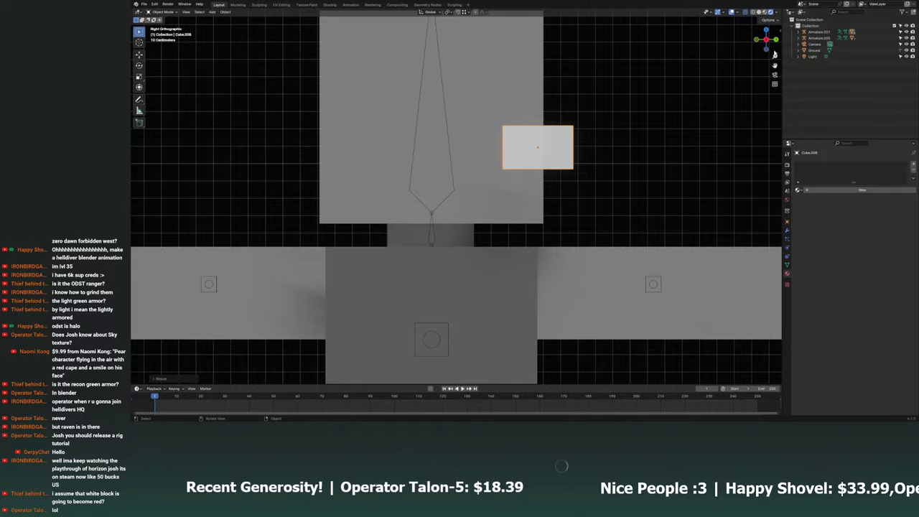
pyautogui.moveTo(763, 43)
pyautogui.mouseDown(button='middle')
pyautogui.moveTo(607, 278)
pyautogui.moveTo(574, 273)
pyautogui.mouseUp(button='middle')
# Rotate the white cube about its vertical axis, then try a move and undo it.
pyautogui.press('r')
pyautogui.press('x')
pyautogui.press('z')
pyautogui.press('z')
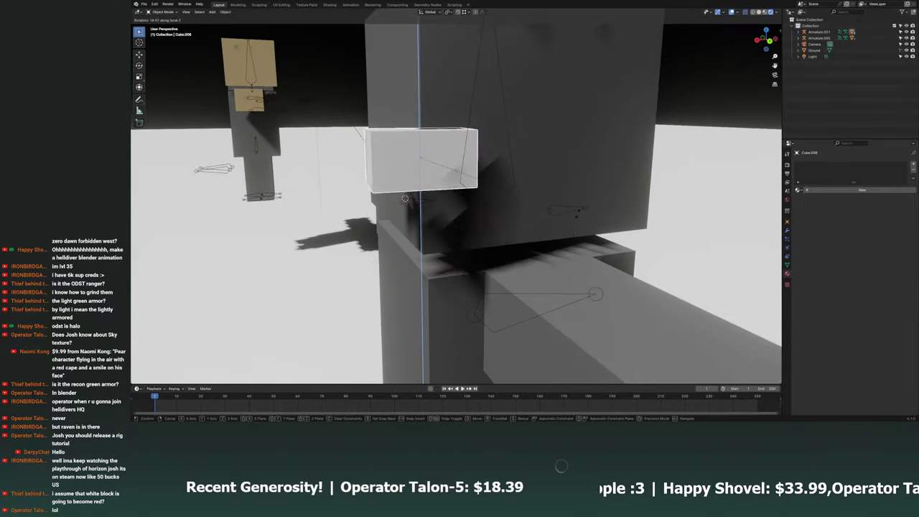
pyautogui.click(455, 237)
pyautogui.moveTo(456, 236)
pyautogui.mouseDown(button='middle')
pyautogui.moveTo(666, 155)
pyautogui.moveTo(546, 250)
pyautogui.mouseUp(button='middle')
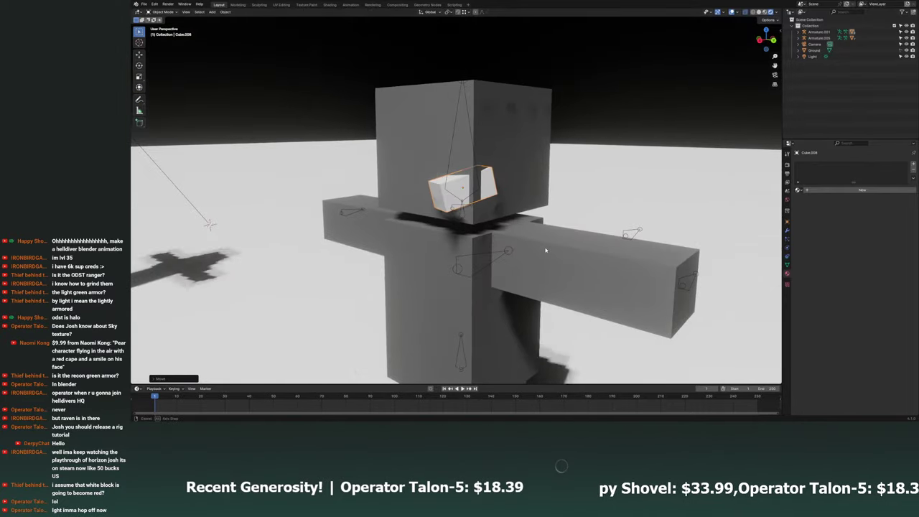
pyautogui.press('g')
pyautogui.moveTo(538, 242)
pyautogui.mouseDown(button='middle')
pyautogui.moveTo(506, 262)
pyautogui.moveTo(465, 237)
pyautogui.mouseUp(button='middle')
pyautogui.click(465, 237)
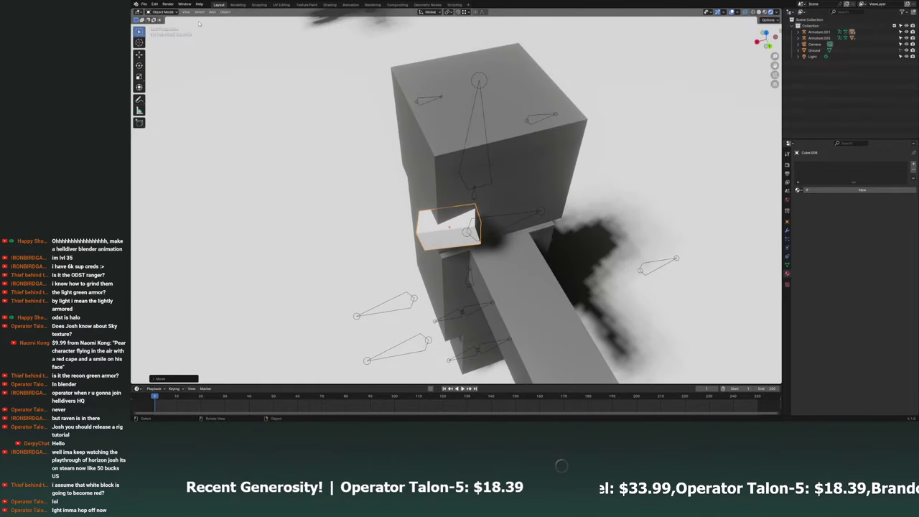
pyautogui.hotkey('ctrl', 'z')
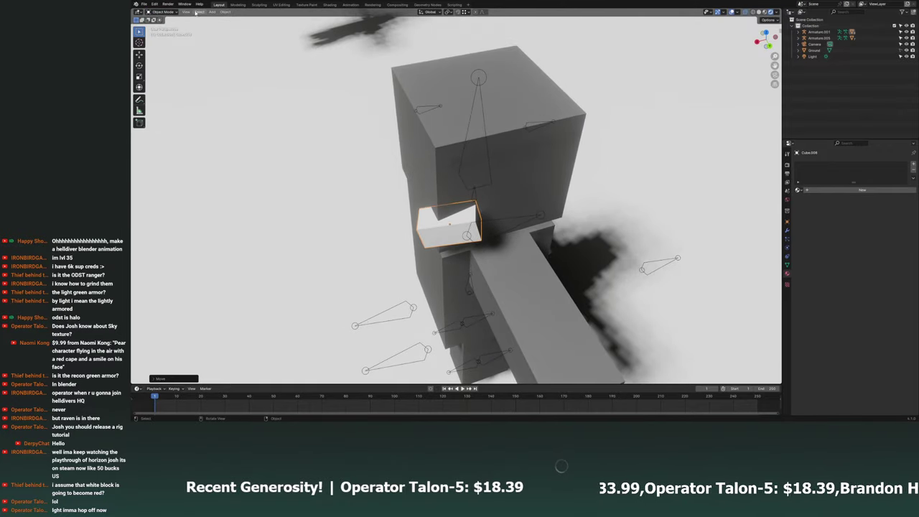
# In Edit Mode, push the slab's face outward from the head along X.
pyautogui.click(161, 12)
pyautogui.click(166, 26)
pyautogui.press('g')
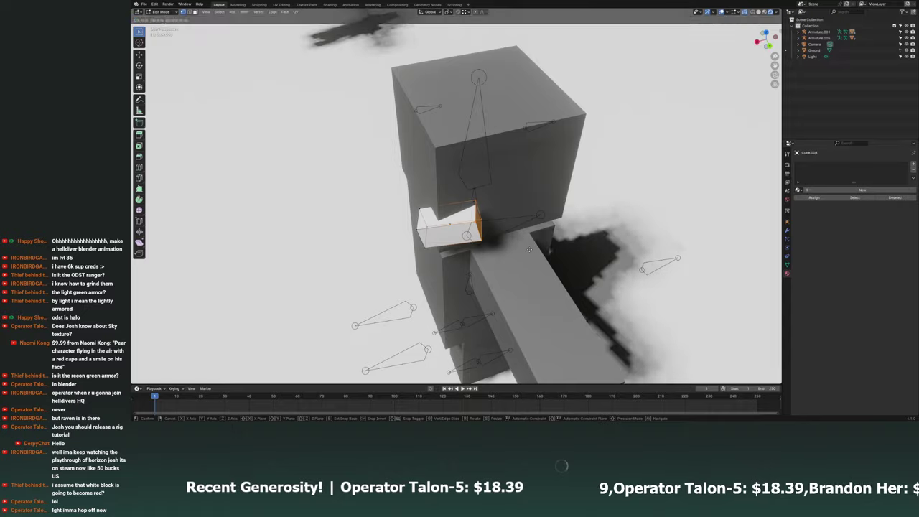
pyautogui.press('z')
pyautogui.press('Escape')
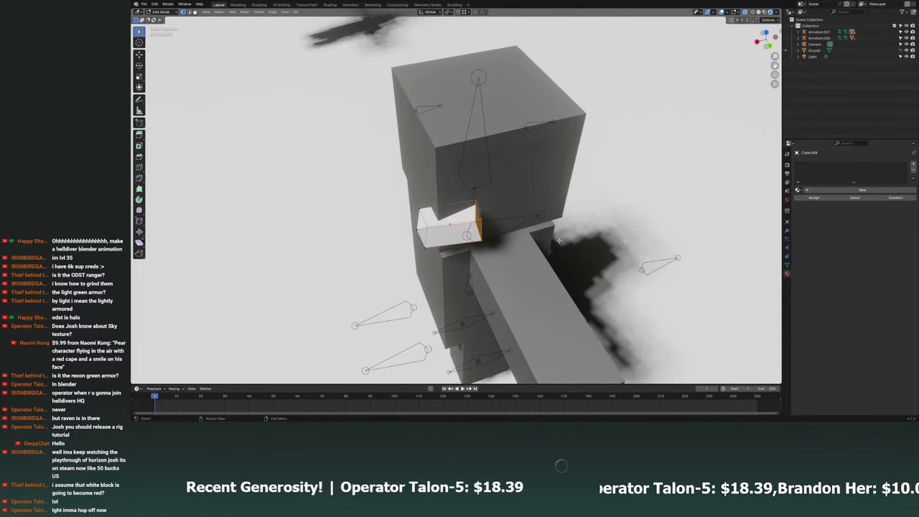
pyautogui.press('g')
pyautogui.press('x')
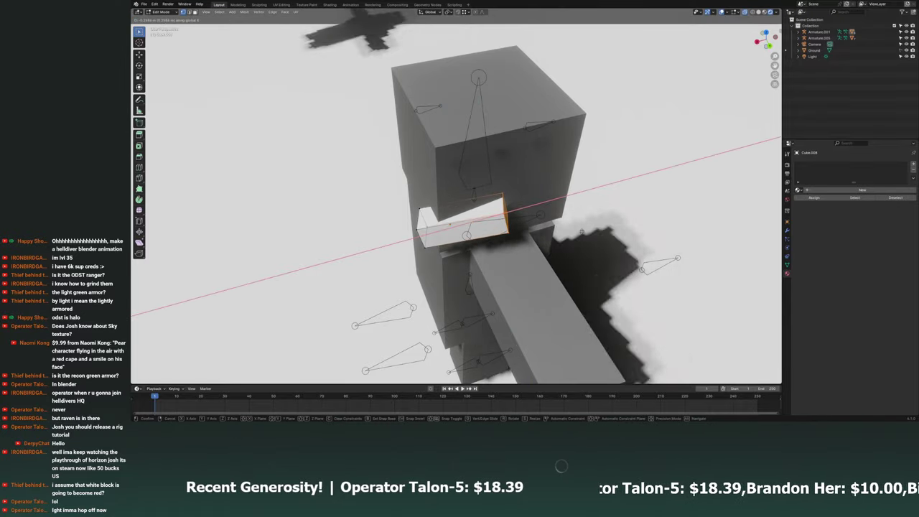
pyautogui.moveTo(581, 231); pyautogui.dragTo(567, 238, button='middle')
pyautogui.click(575, 234)
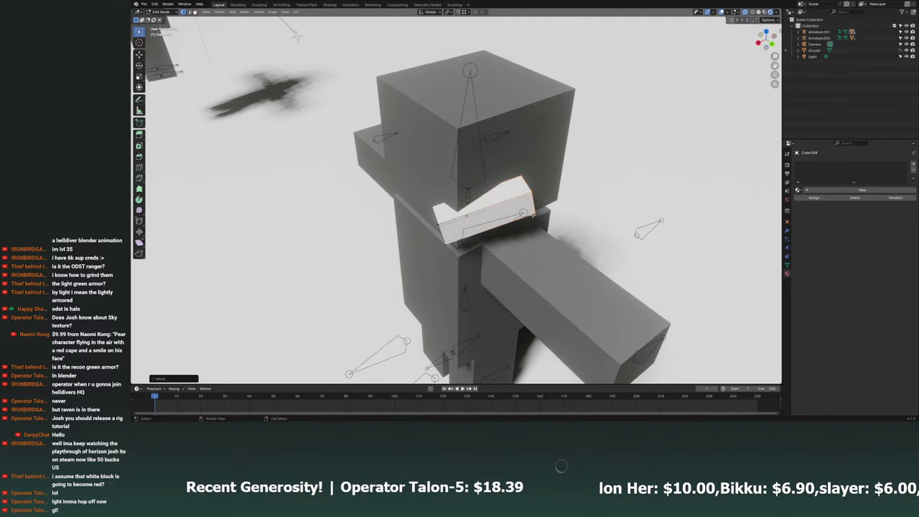
pyautogui.moveTo(533, 214); pyautogui.dragTo(392, 192, button='middle')
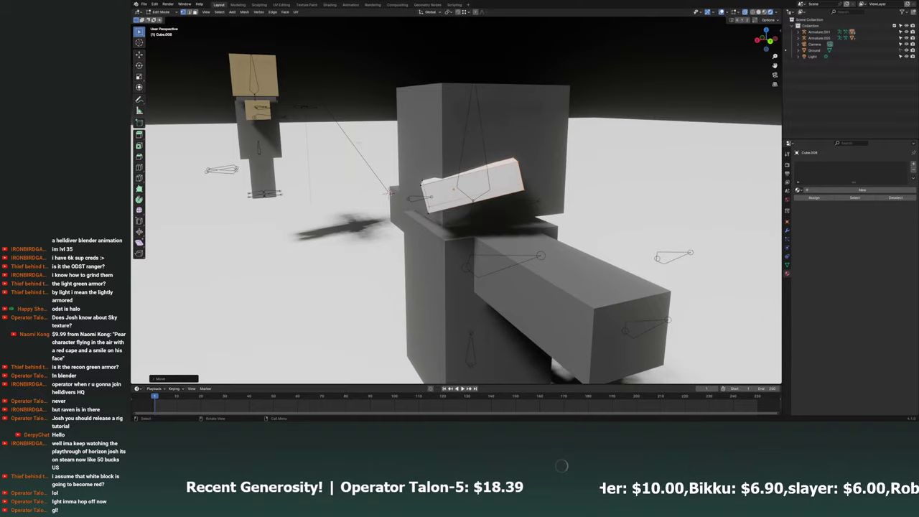
# Back in Object Mode, lower the slab along global Z.
pyautogui.click(164, 14)
pyautogui.click(162, 23)
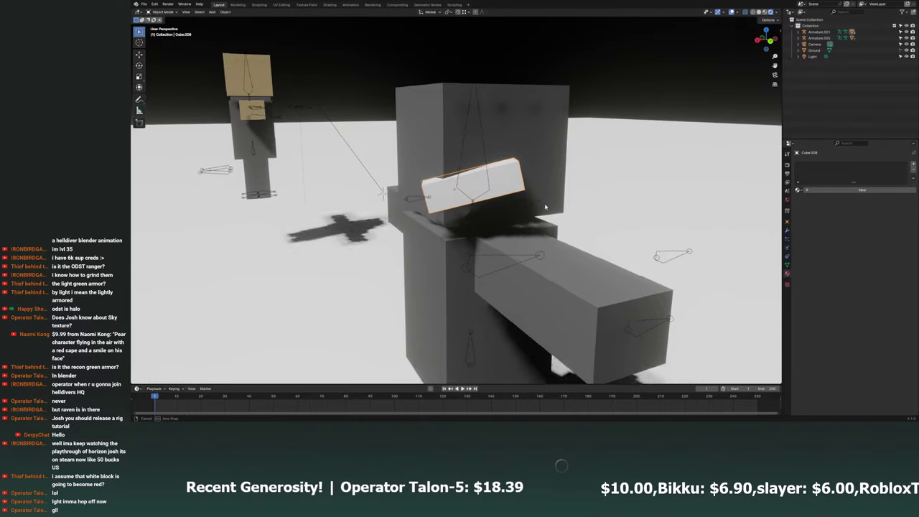
pyautogui.moveTo(502, 194)
pyautogui.mouseDown(button='middle')
pyautogui.moveTo(547, 201)
pyautogui.moveTo(546, 212)
pyautogui.mouseUp(button='middle')
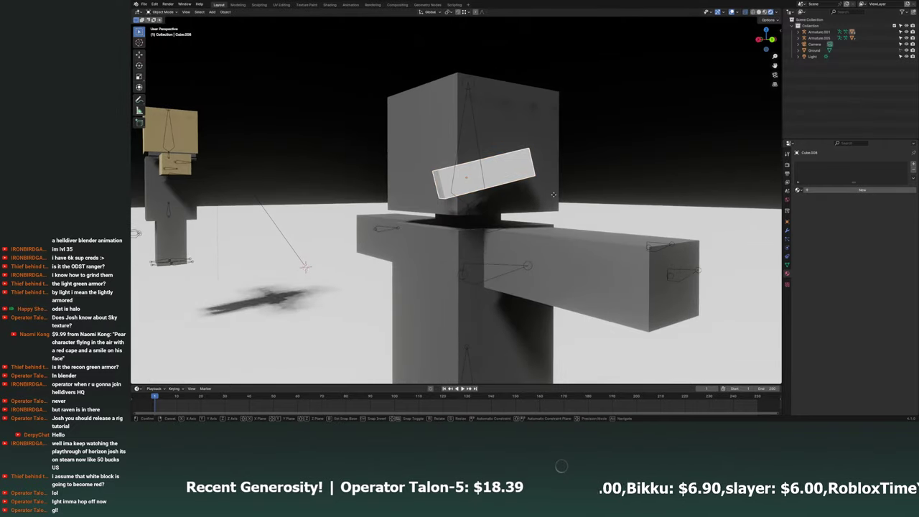
pyautogui.press('g')
pyautogui.press('z')
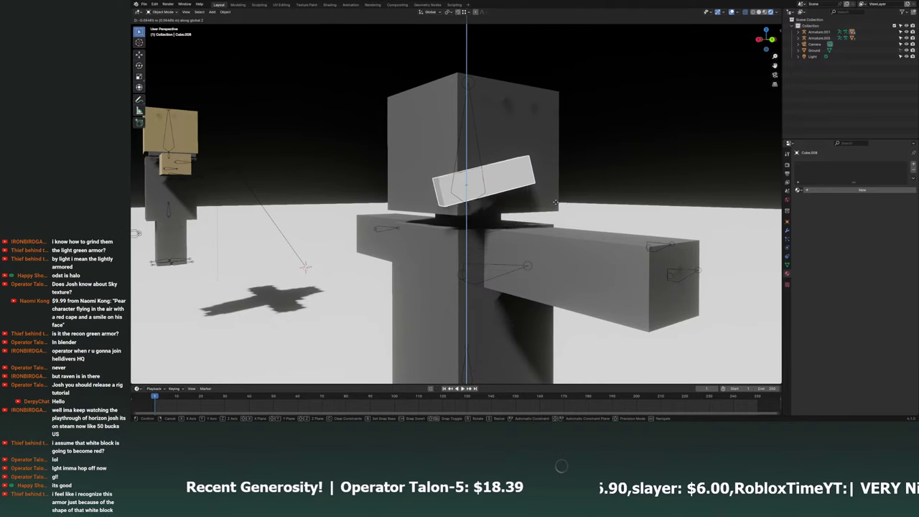
pyautogui.click(556, 221)
# Tilt the slab slightly by rotating it around its local Y axis.
pyautogui.moveTo(555, 220); pyautogui.dragTo(589, 204, button='middle')
pyautogui.press('r')
pyautogui.press('x')
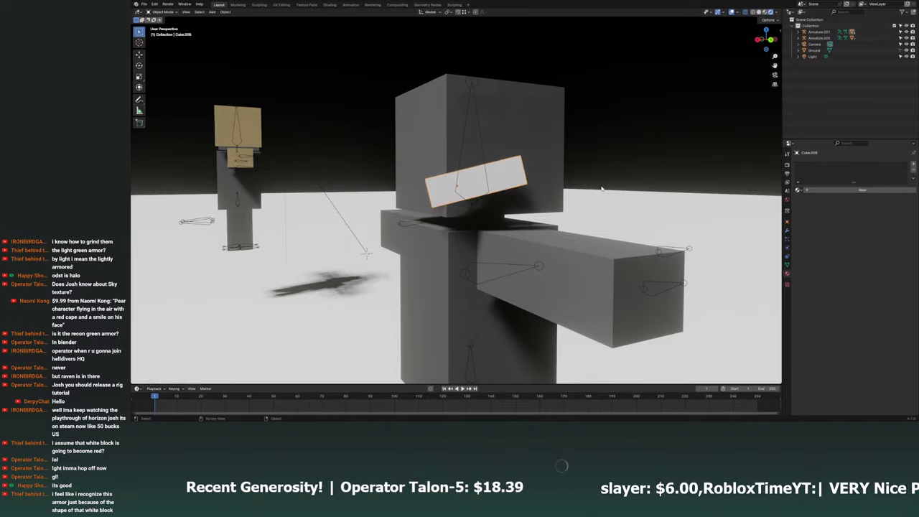
pyautogui.press('y')
pyautogui.press('y')
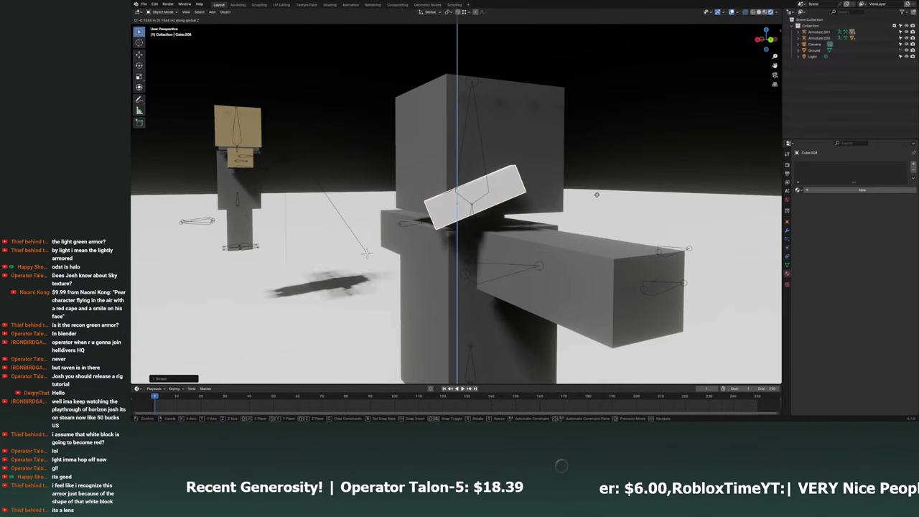
pyautogui.click(366, 253)
pyautogui.moveTo(366, 252); pyautogui.dragTo(567, 209, button='middle')
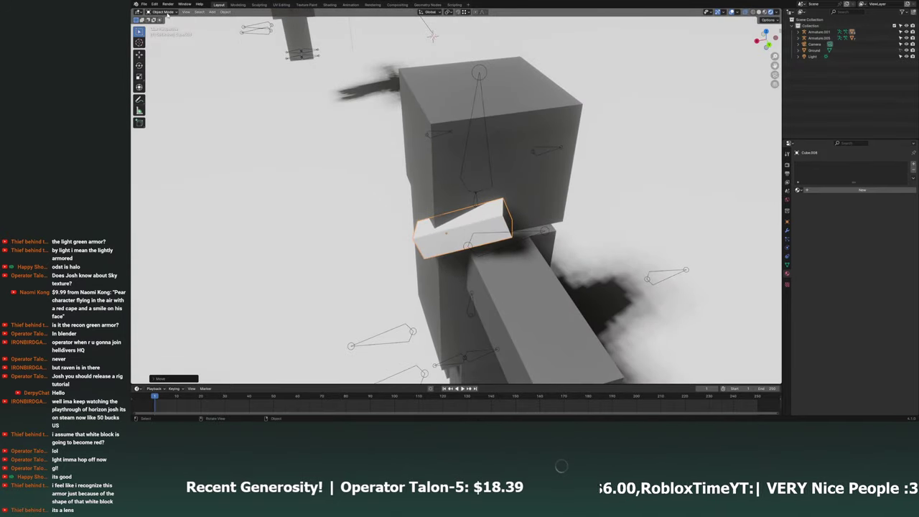
pyautogui.click(168, 12)
# In top orthographic view, move and rotate the piece across the face.
pyautogui.moveTo(488, 189); pyautogui.dragTo(488, 144, button='middle')
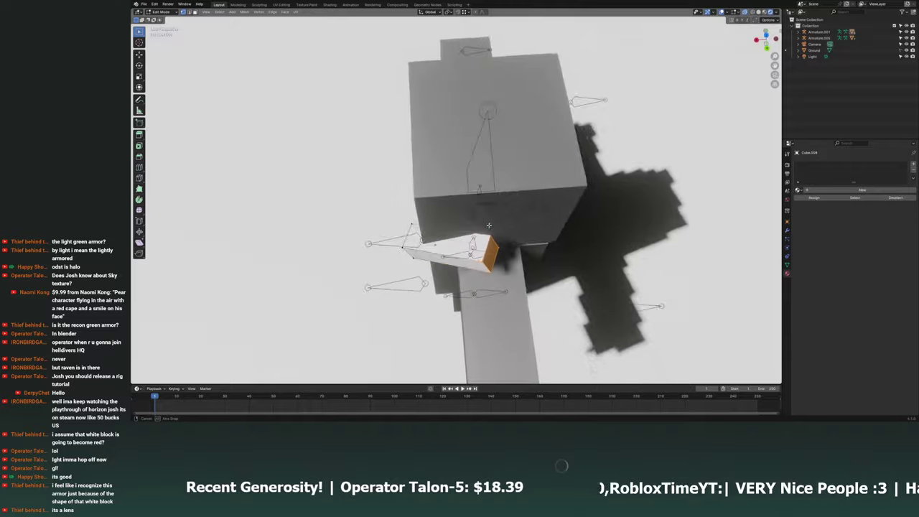
pyautogui.press('KP_7')
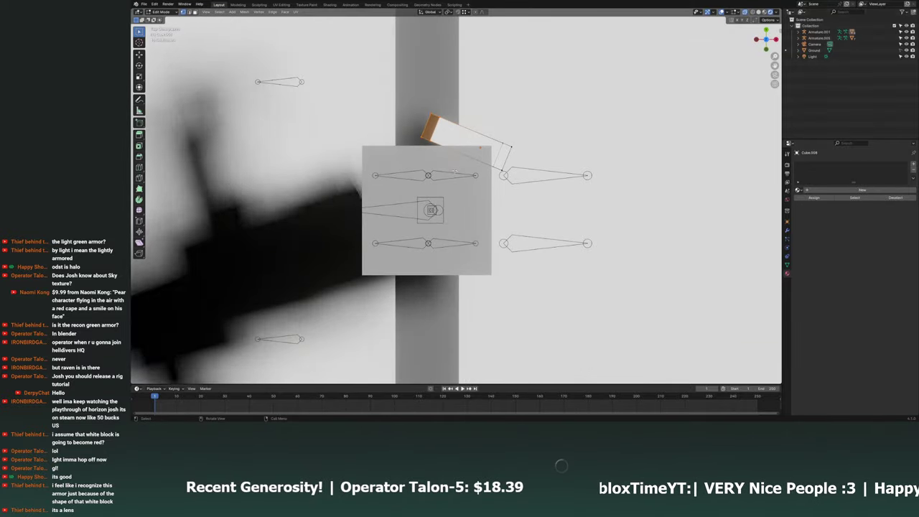
pyautogui.press('g')
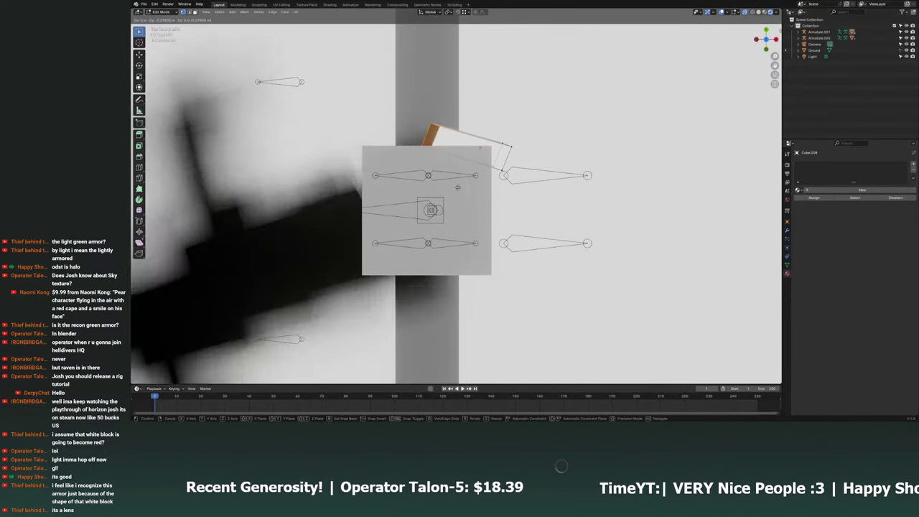
pyautogui.click(458, 188)
pyautogui.press('r')
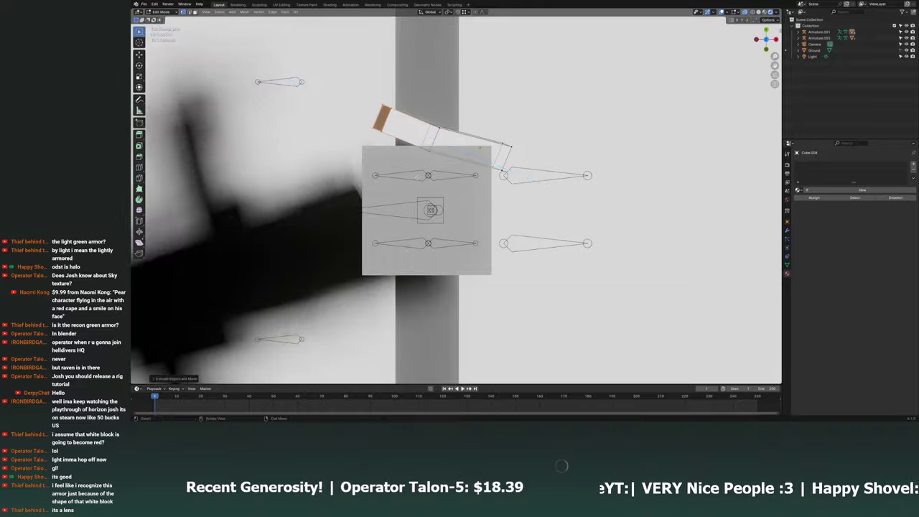
pyautogui.click(449, 170)
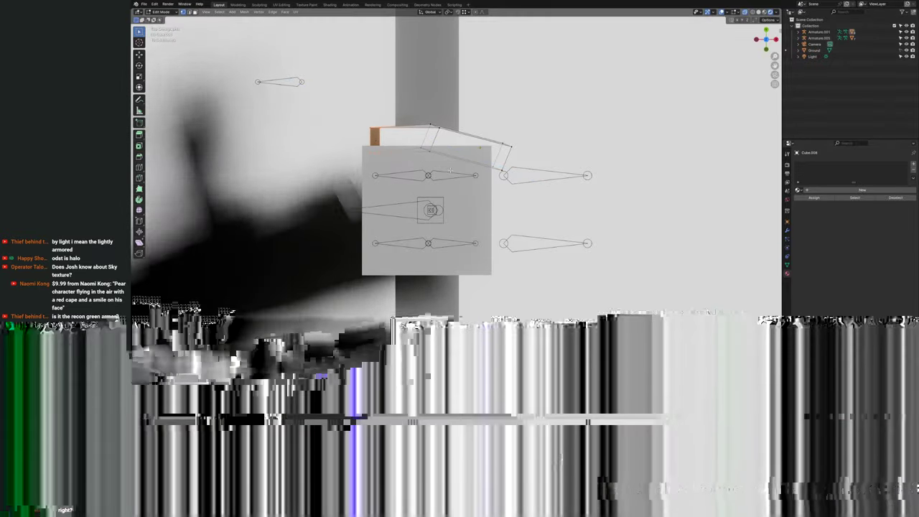
# Move the piece along global Y toward the side of the head.
pyautogui.moveTo(429, 196); pyautogui.dragTo(429, 195, button='middle')
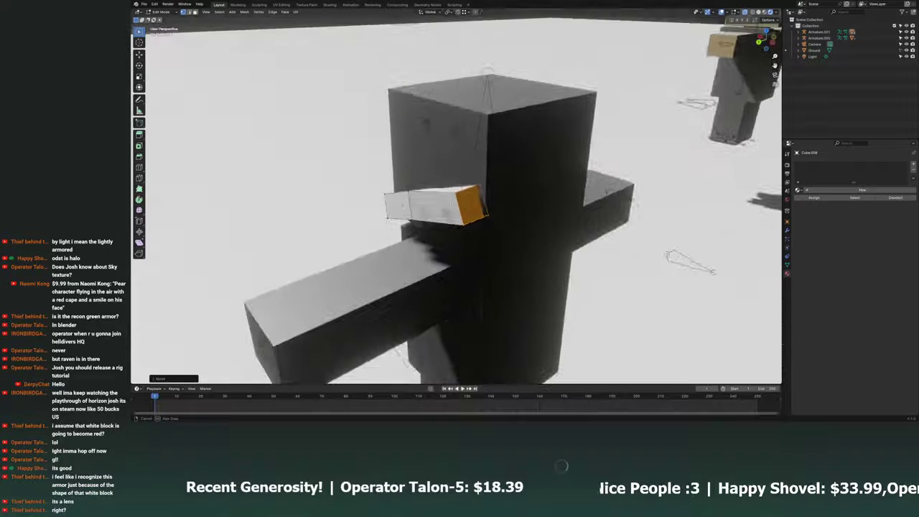
pyautogui.moveTo(429, 195)
pyautogui.mouseDown(button='middle')
pyautogui.moveTo(522, 216)
pyautogui.moveTo(509, 214)
pyautogui.mouseUp(button='middle')
pyautogui.scroll(5, 523, 216)
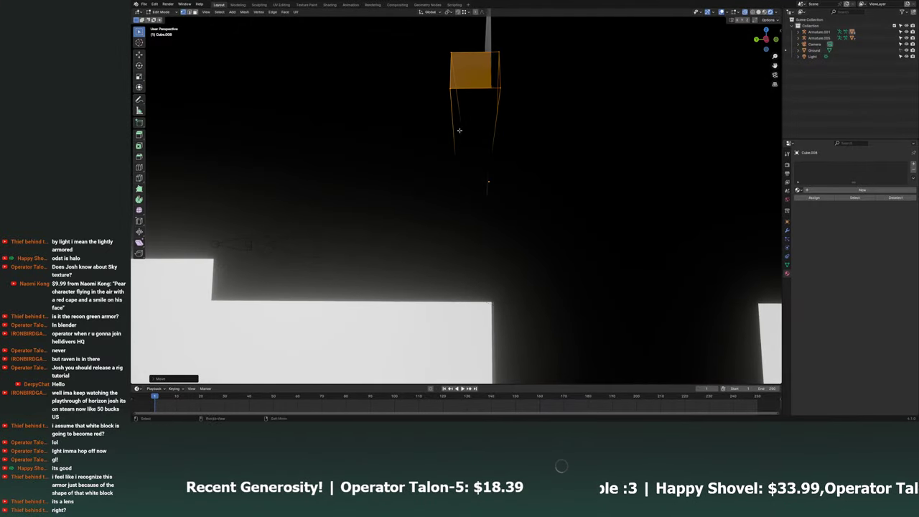
pyautogui.moveTo(509, 213); pyautogui.dragTo(503, 216, button='middle')
pyautogui.press('g')
pyautogui.press('y')
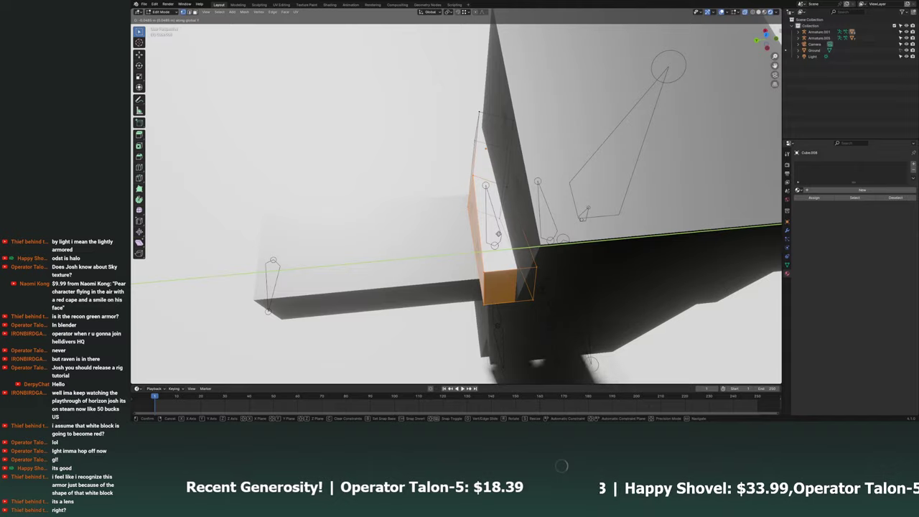
pyautogui.click(505, 234)
# Move the piece along X, then box-select part of the slab's vertices.
pyautogui.moveTo(505, 234)
pyautogui.mouseDown(button='middle')
pyautogui.moveTo(573, 168)
pyautogui.moveTo(578, 144)
pyautogui.moveTo(582, 222)
pyautogui.moveTo(444, 214)
pyautogui.moveTo(430, 226)
pyautogui.moveTo(413, 203)
pyautogui.moveTo(423, 172)
pyautogui.moveTo(415, 110)
pyautogui.mouseUp(button='middle')
pyautogui.press('g')
pyautogui.press('x')
pyautogui.click(589, 130)
pyautogui.scroll(5, 425, 237)
pyautogui.moveTo(415, 110); pyautogui.dragTo(477, 142)
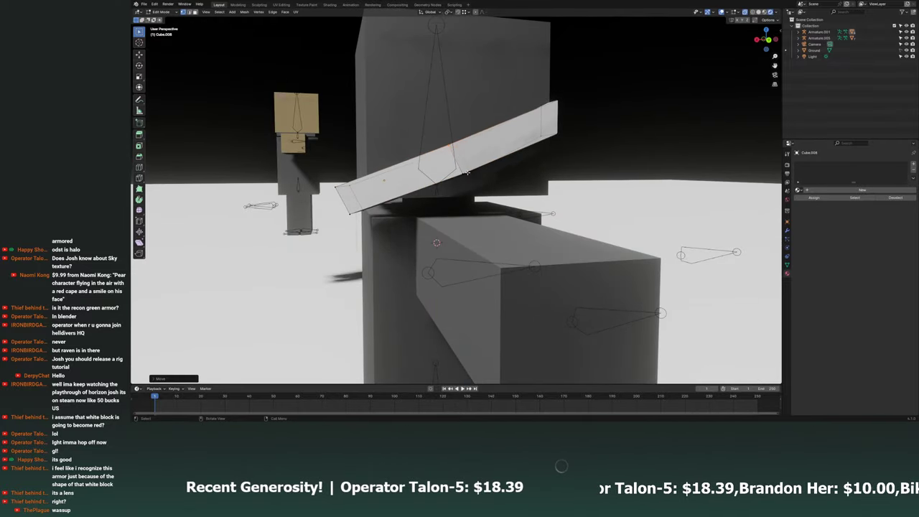
# Bend the slab by shifting selected vertices and raising its left end's top edge.
pyautogui.press('g')
pyautogui.moveTo(430, 229)
pyautogui.mouseDown(button='middle')
pyautogui.moveTo(448, 206)
pyautogui.moveTo(316, 129)
pyautogui.mouseUp(button='middle')
pyautogui.click(448, 207)
pyautogui.moveTo(311, 122); pyautogui.dragTo(514, 212)
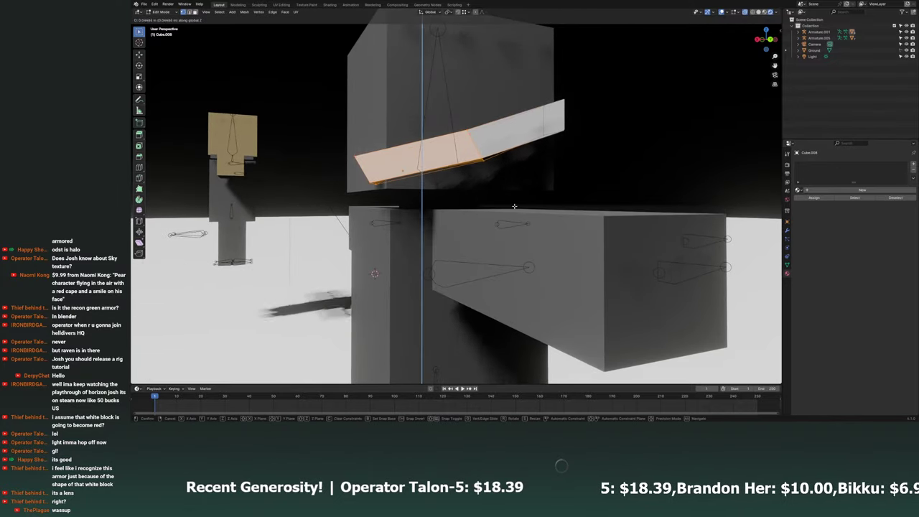
pyautogui.moveTo(304, 114); pyautogui.dragTo(481, 163)
pyautogui.press('g')
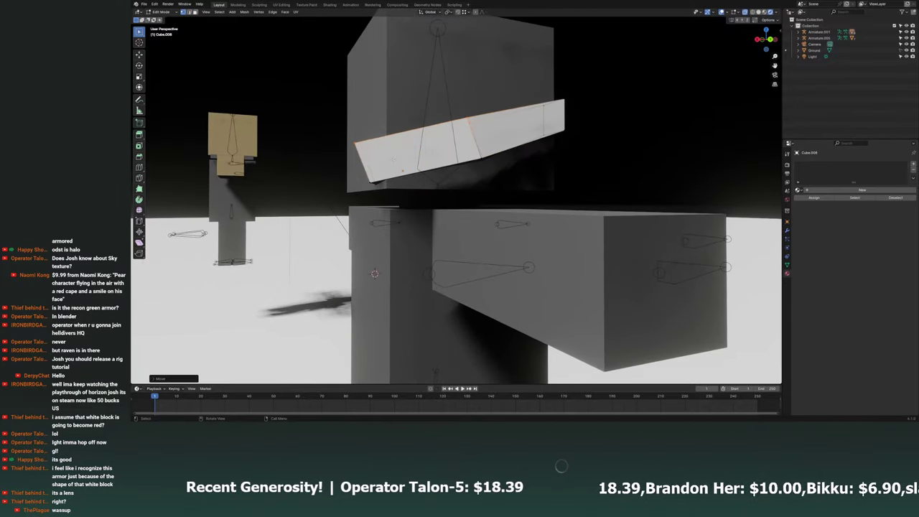
pyautogui.click(372, 175)
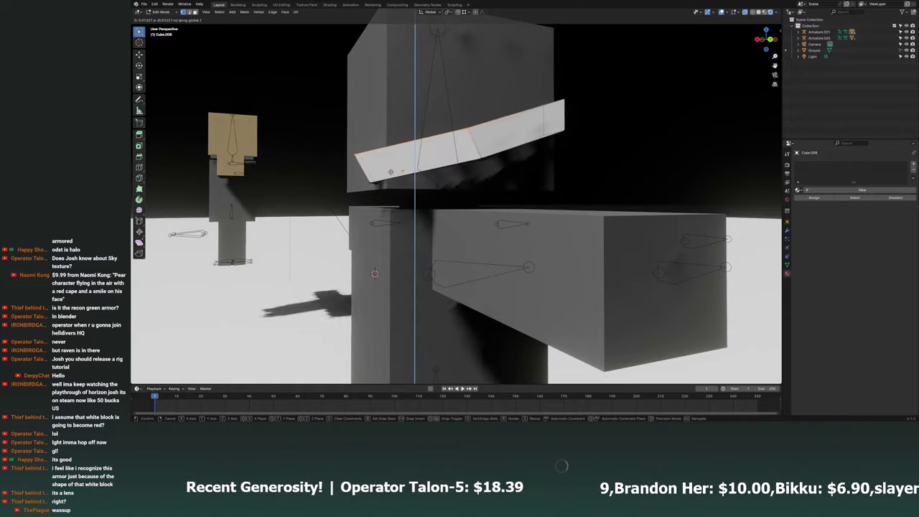
# Extrude the vertices at the slab's left end into a new section.
pyautogui.moveTo(346, 158); pyautogui.dragTo(404, 177)
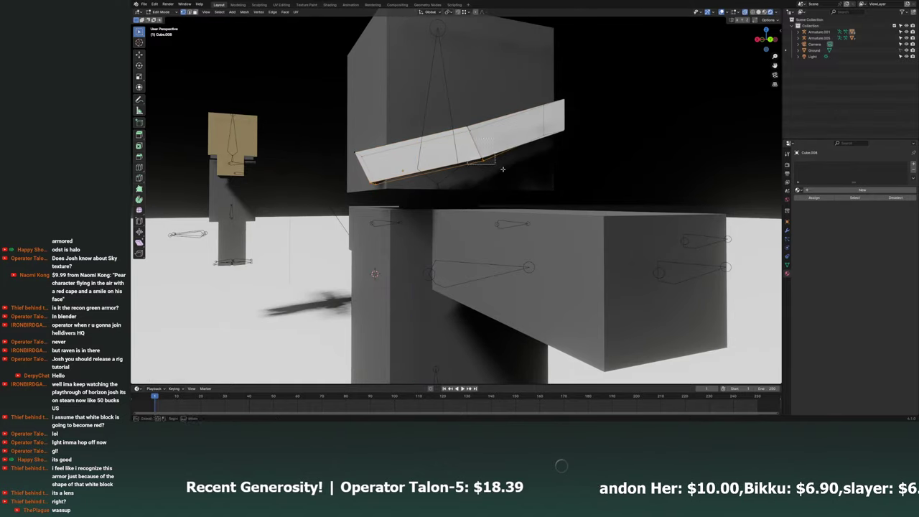
pyautogui.moveTo(503, 169); pyautogui.dragTo(472, 211, button='middle')
pyautogui.moveTo(510, 253); pyautogui.dragTo(545, 273, button='middle')
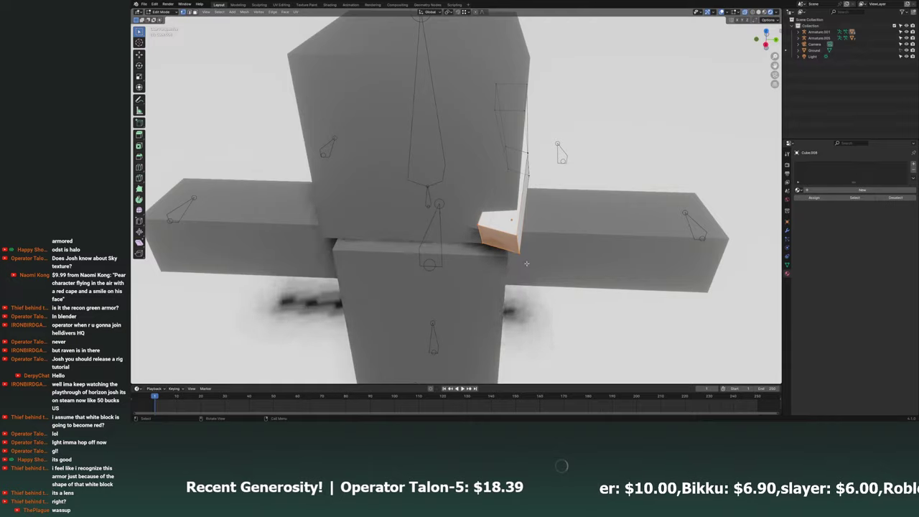
pyautogui.press('e')
pyautogui.click(588, 301)
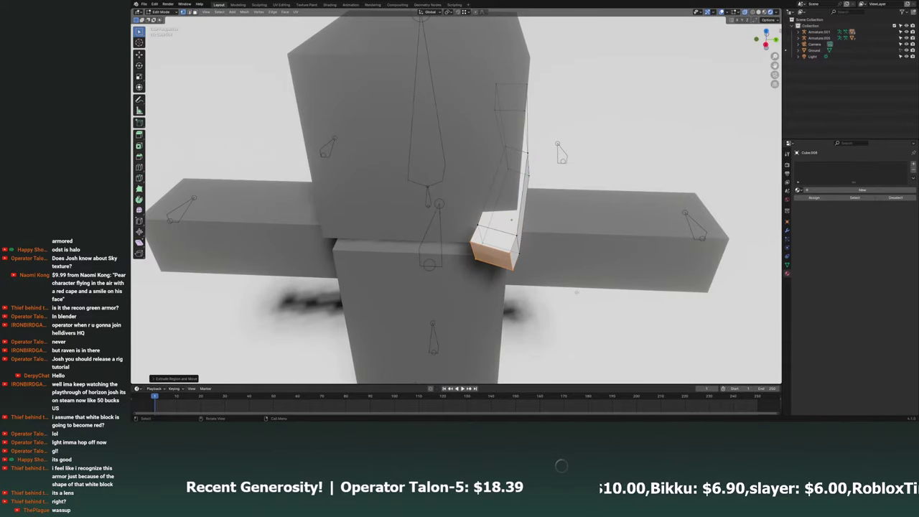
# Rotate the extruded section downward in side view to form an L-shape.
pyautogui.moveTo(576, 292); pyautogui.dragTo(605, 246, button='middle')
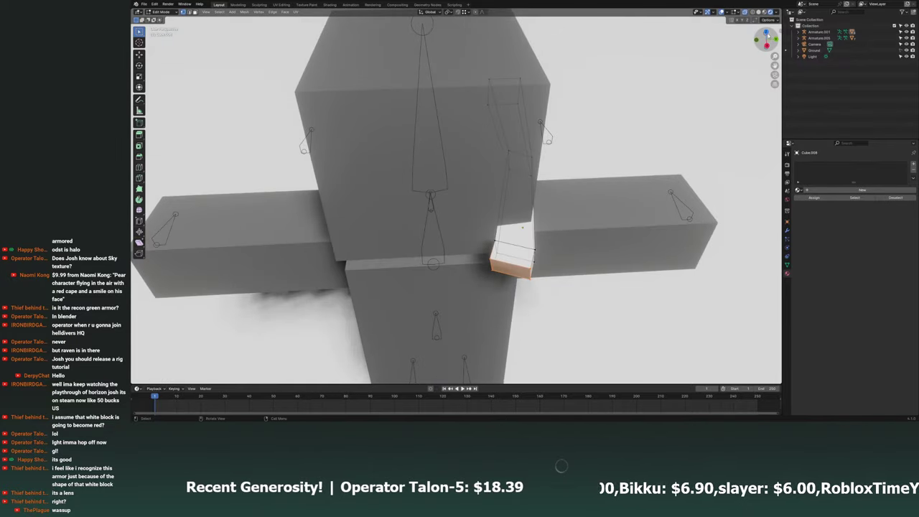
pyautogui.click(767, 33)
pyautogui.press('r')
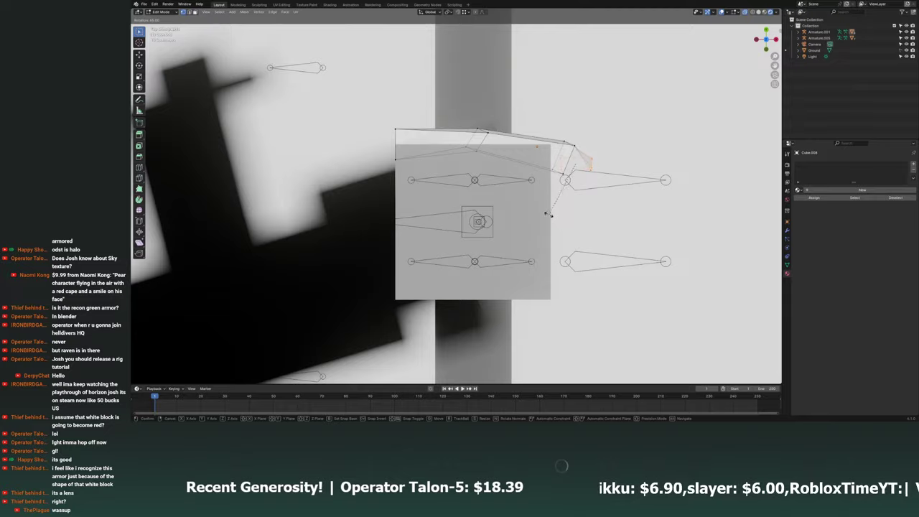
pyautogui.click(615, 227)
pyautogui.moveTo(615, 228); pyautogui.dragTo(574, 186, button='middle')
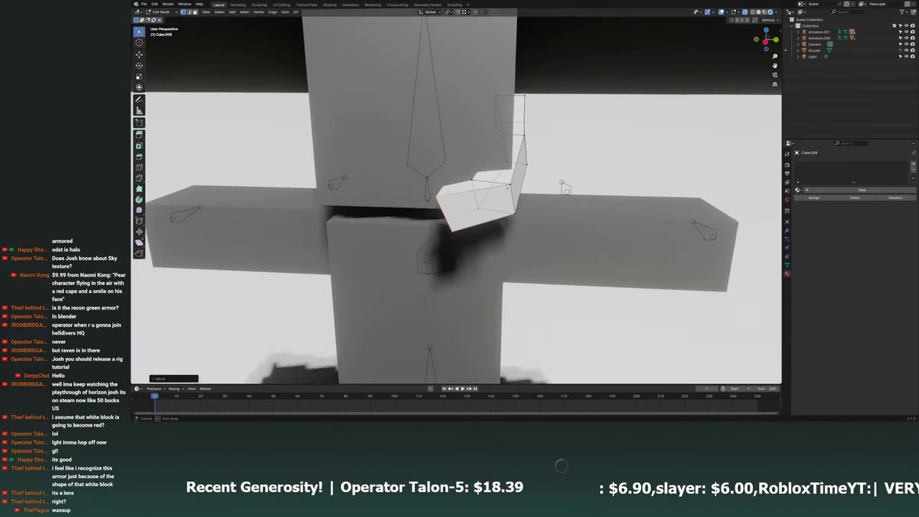
pyautogui.moveTo(503, 201)
pyautogui.mouseDown(button='middle')
pyautogui.moveTo(534, 170)
pyautogui.moveTo(769, 53)
pyautogui.mouseUp(button='middle')
# In right orthographic view, slide the arm's end face left along Y.
pyautogui.click(768, 42)
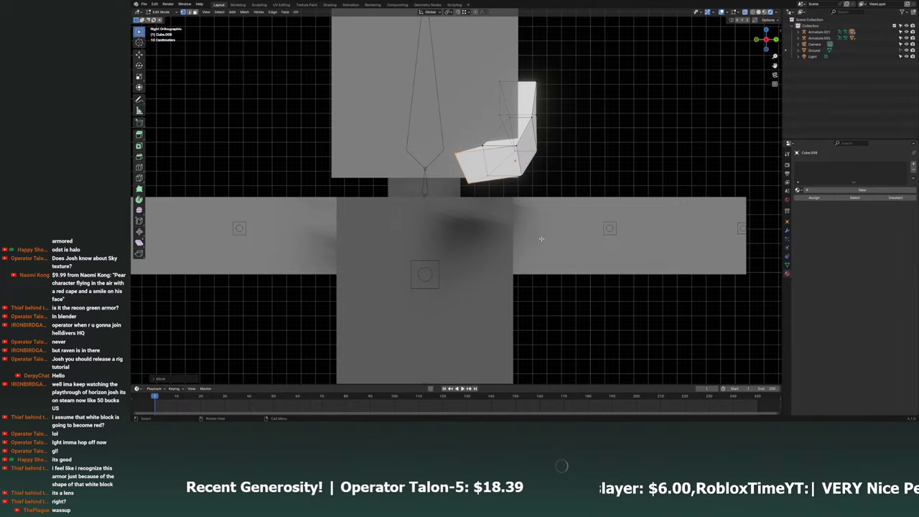
pyautogui.scroll(1, 505, 213)
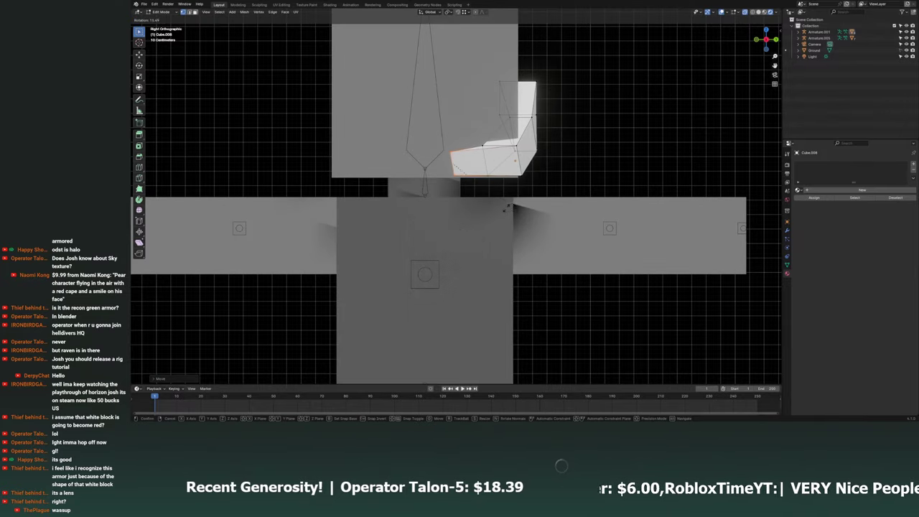
pyautogui.scroll(1, 459, 277)
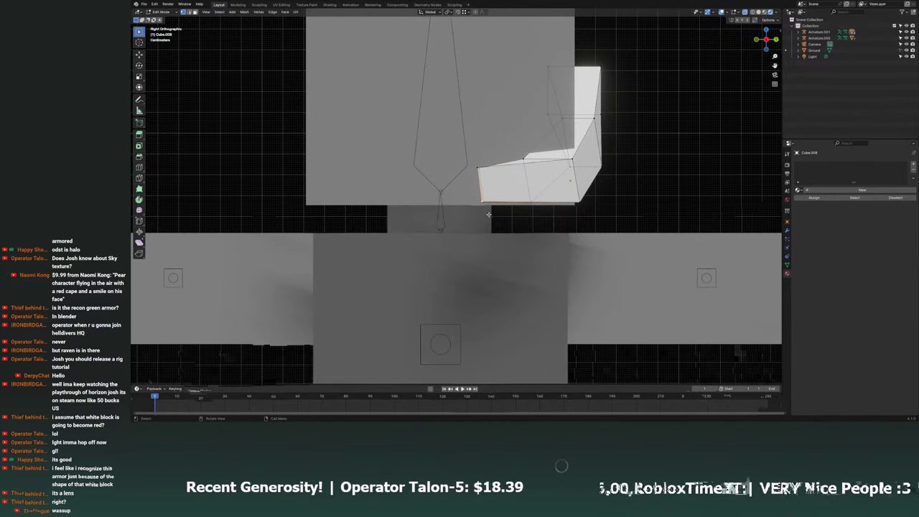
pyautogui.press('g')
pyautogui.press('y')
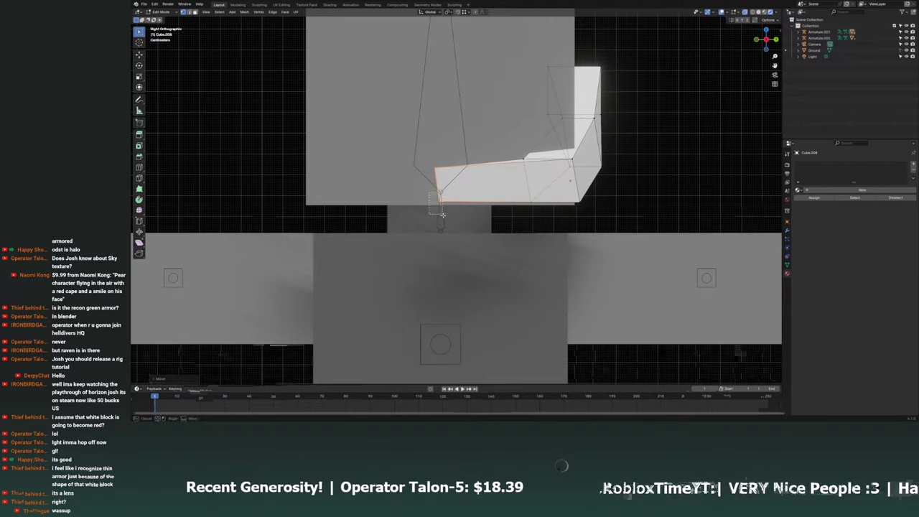
pyautogui.click(443, 215)
# Nudge the end's bottom-left edge along Y and pick its top edge.
pyautogui.scroll(2, 443, 215)
pyautogui.scroll(1, 443, 206)
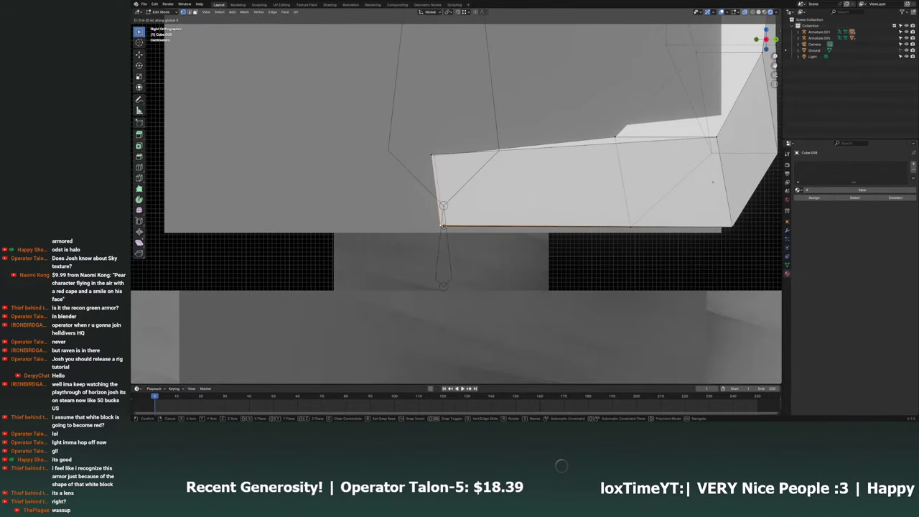
pyautogui.press('g')
pyautogui.press('y')
pyautogui.click(424, 156)
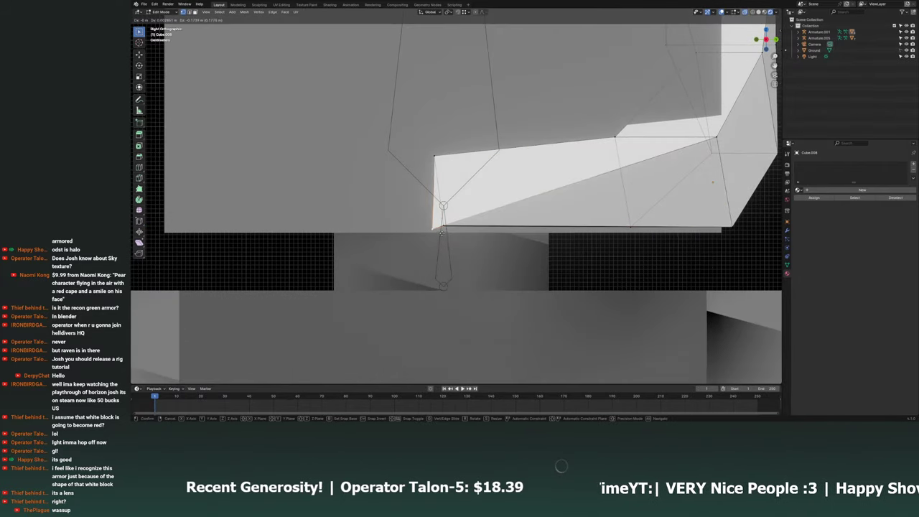
pyautogui.click(426, 160)
# Return to Object Mode, view the character from the front, and bring up the Add menu.
pyautogui.moveTo(445, 230)
pyautogui.mouseDown(button='middle')
pyautogui.moveTo(474, 273)
pyautogui.moveTo(503, 290)
pyautogui.moveTo(502, 209)
pyautogui.moveTo(499, 273)
pyautogui.mouseUp(button='middle')
pyautogui.scroll(-3, 474, 273)
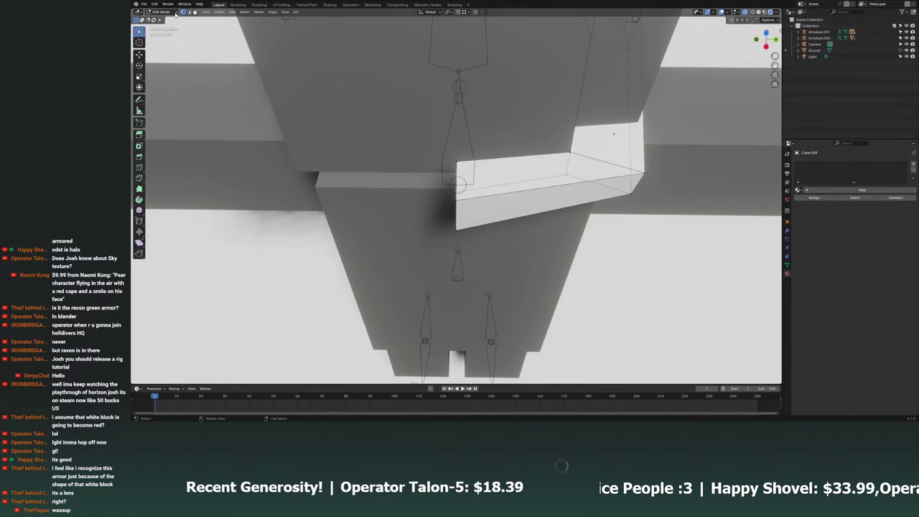
pyautogui.press('Tab')
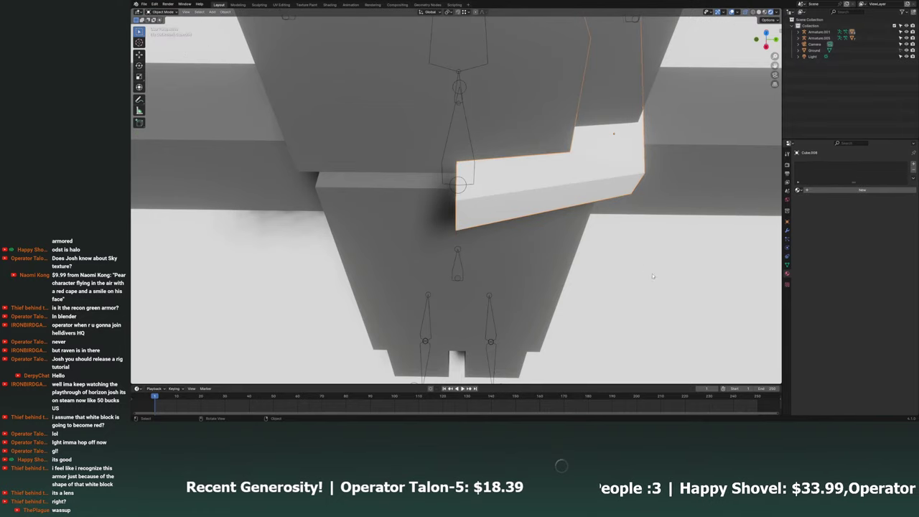
pyautogui.press('KP_1')
pyautogui.hotkey('shift', 'a')
pyautogui.moveTo(446, 188)
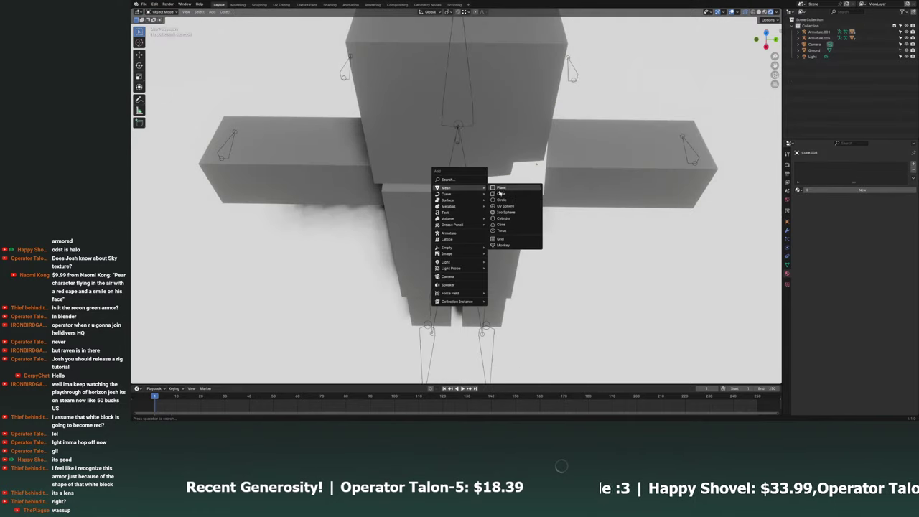
# Add a new cube, shrink it down, and isolate it for a closer look.
pyautogui.click(513, 190)
pyautogui.press('s')
pyautogui.click(503, 208)
pyautogui.moveTo(503, 208); pyautogui.dragTo(756, 51, button='middle')
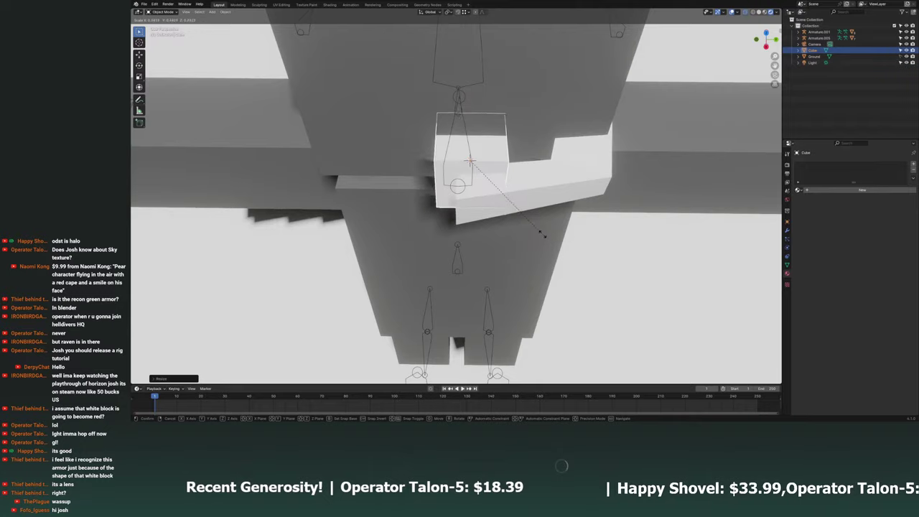
pyautogui.press('ctrl+KP_7')
pyautogui.press('KP_Divide')
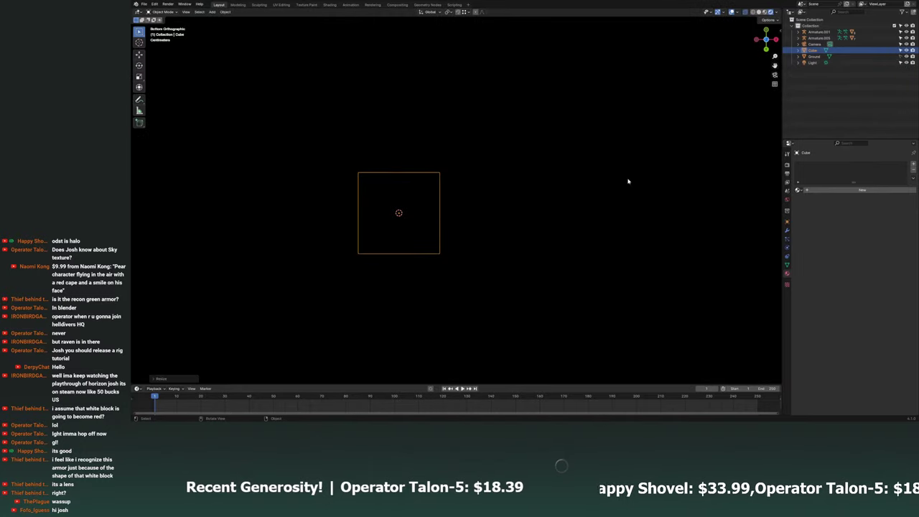
pyautogui.click(773, 36)
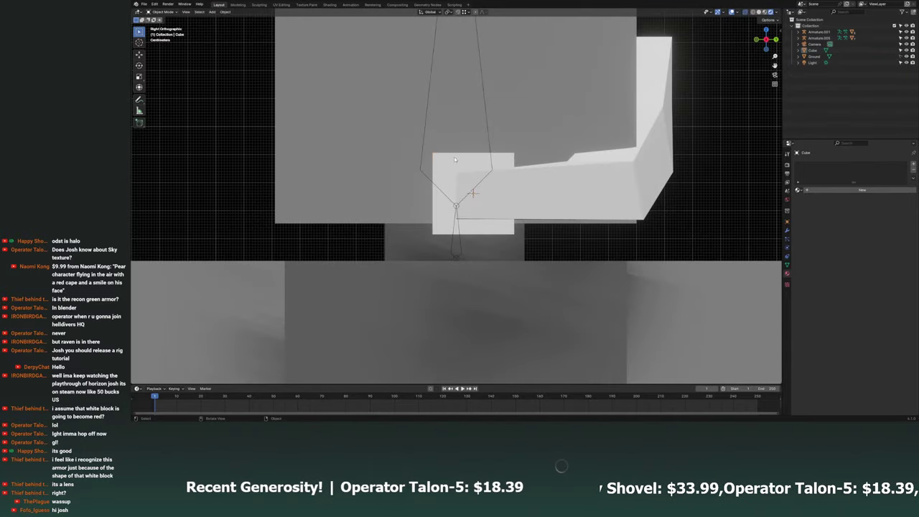
pyautogui.click(454, 159)
pyautogui.moveTo(454, 158); pyautogui.dragTo(734, 86, button='middle')
pyautogui.click(774, 37)
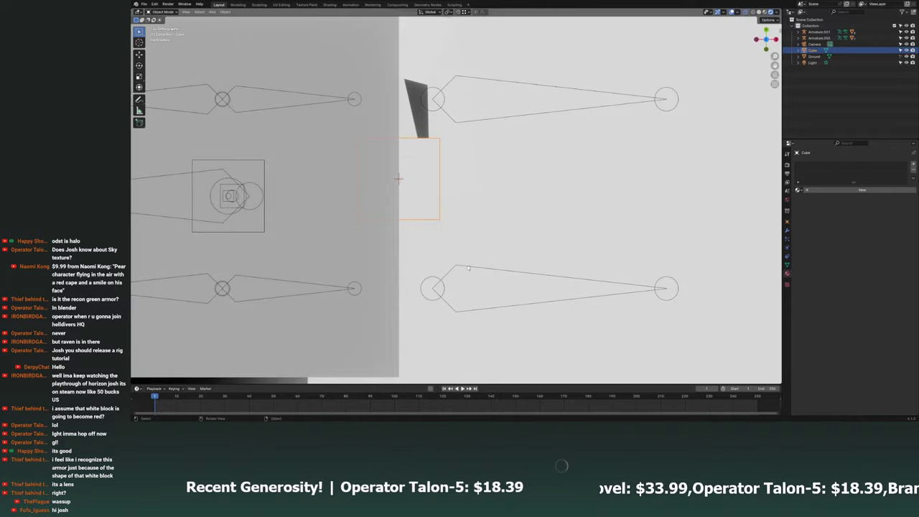
pyautogui.moveTo(510, 323)
pyautogui.mouseDown(button='middle')
pyautogui.moveTo(473, 267)
pyautogui.moveTo(729, 71)
pyautogui.mouseUp(button='middle')
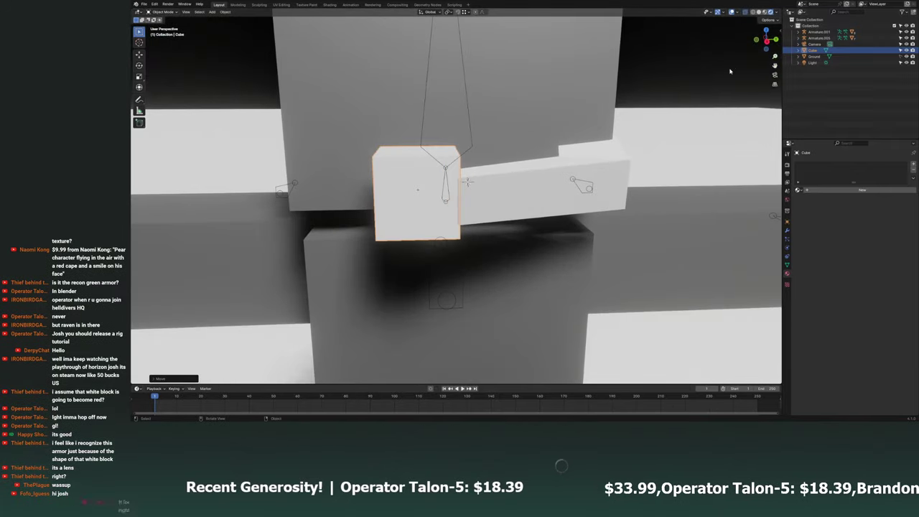
# Slide the small cube along Y so it sits centred under the head.
pyautogui.press('g')
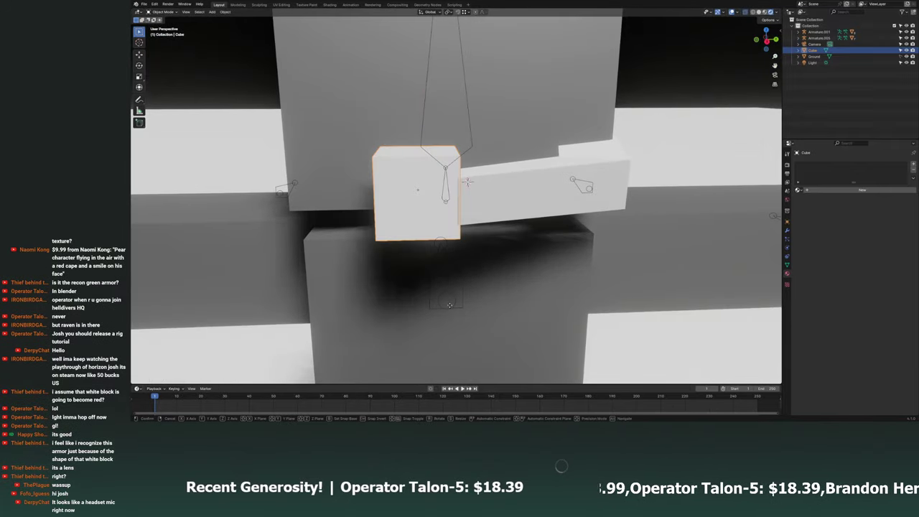
pyautogui.press('y')
pyautogui.click(446, 294)
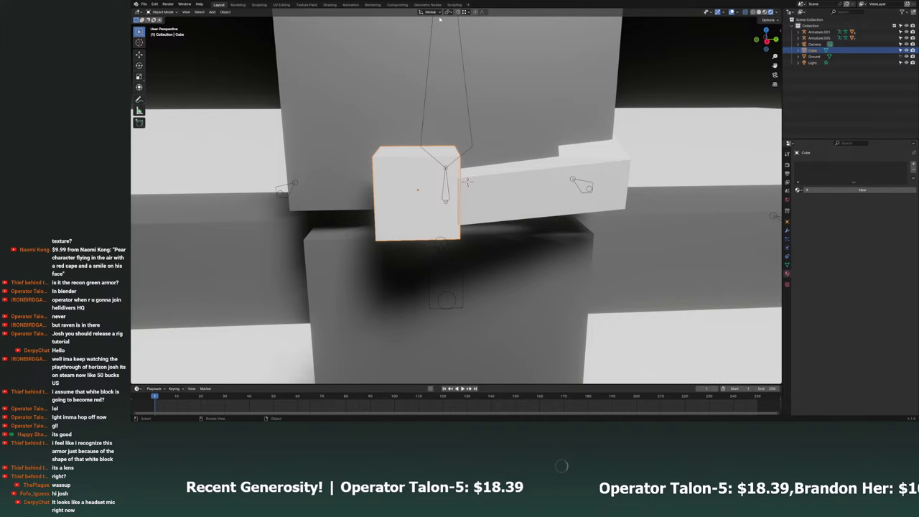
pyautogui.click(464, 13)
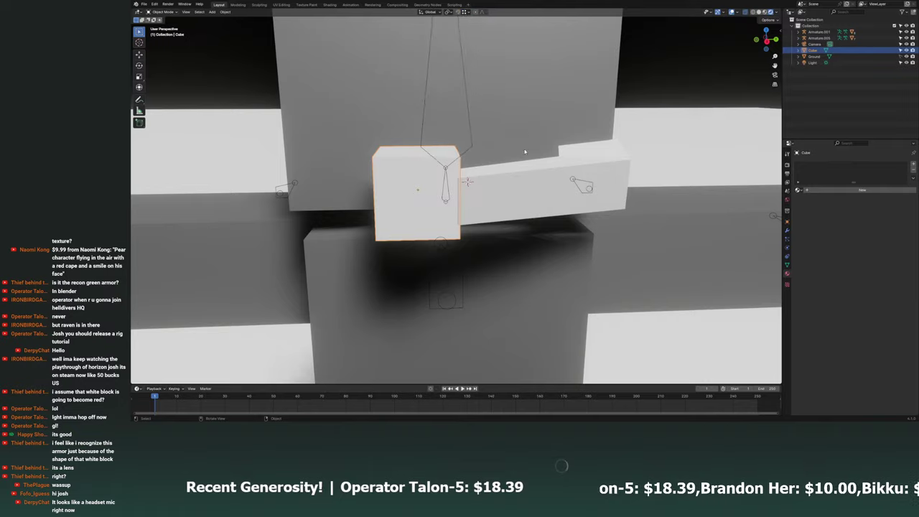
pyautogui.press('KP_3')
pyautogui.press('g')
pyautogui.press('y')
pyautogui.click(546, 224)
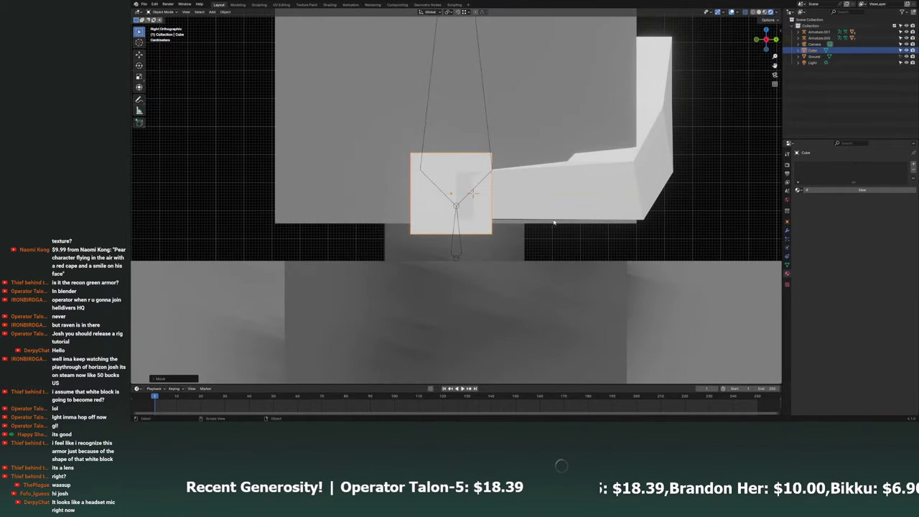
pyautogui.press('g')
pyautogui.press('y')
pyautogui.click(550, 226)
pyautogui.click(529, 209)
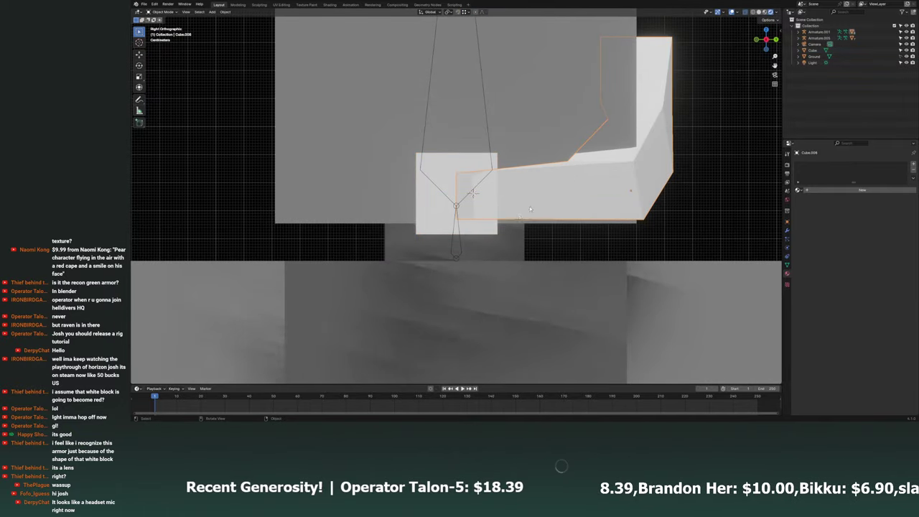
pyautogui.moveTo(459, 241)
pyautogui.mouseDown(button='middle')
pyautogui.moveTo(524, 256)
pyautogui.moveTo(661, 152)
pyautogui.moveTo(648, 197)
pyautogui.mouseUp(button='middle')
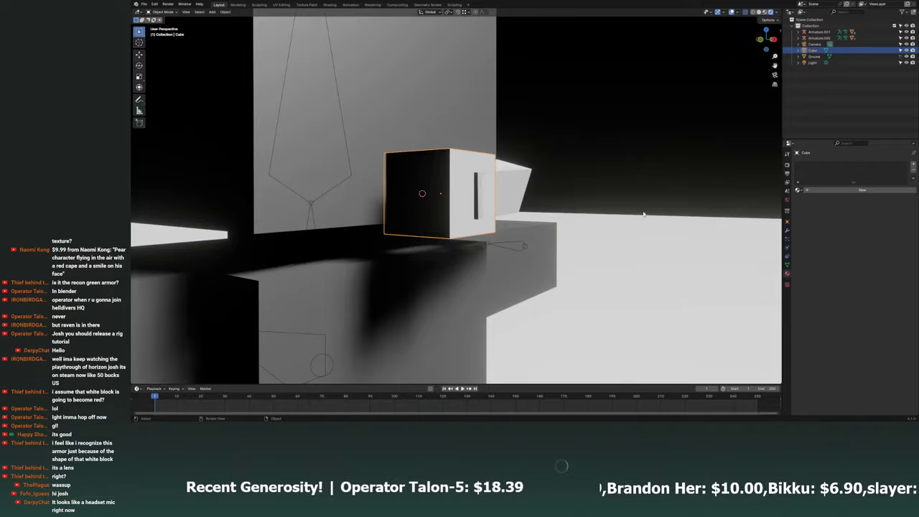
# Move the cube vertically along Z to the height of the mic arm's tip.
pyautogui.press('g')
pyautogui.press('z')
pyautogui.click(649, 197)
pyautogui.press('g')
pyautogui.press('z')
pyautogui.click(459, 229)
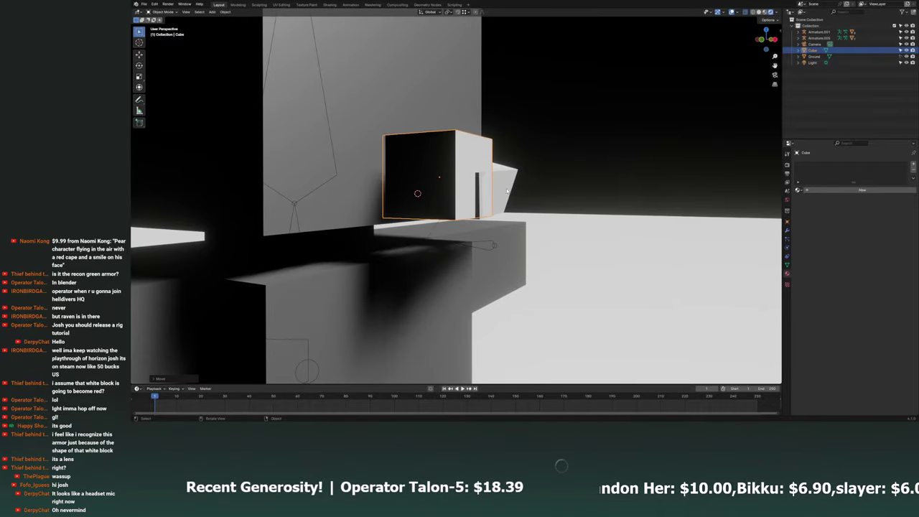
pyautogui.moveTo(460, 230)
pyautogui.mouseDown(button='middle')
pyautogui.moveTo(445, 237)
pyautogui.moveTo(250, 220)
pyautogui.moveTo(515, 199)
pyautogui.mouseUp(button='middle')
pyautogui.press('g')
pyautogui.press('z')
pyautogui.click(250, 220)
# Adjust the L-shaped mic arm's vertices in Edit Mode to meet the cube.
pyautogui.click(440, 200)
pyautogui.click(163, 26)
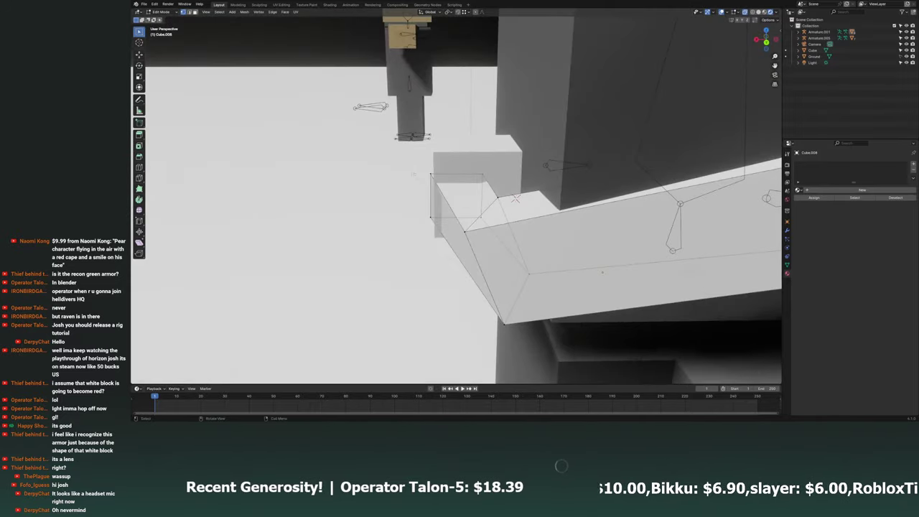
pyautogui.click(449, 241)
pyautogui.moveTo(448, 242); pyautogui.dragTo(207, 48, button='middle')
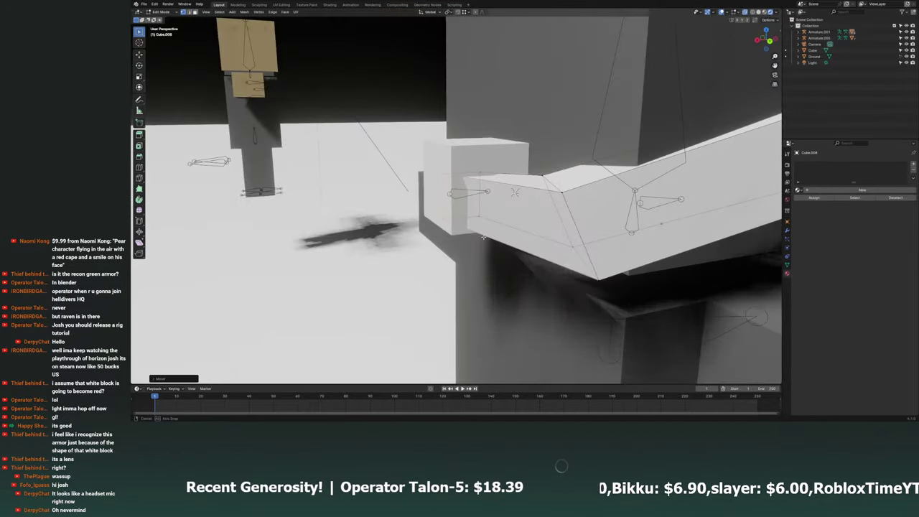
pyautogui.click(165, 20)
pyautogui.moveTo(430, 186)
pyautogui.mouseDown(button='middle')
pyautogui.moveTo(507, 147)
pyautogui.moveTo(646, 108)
pyautogui.mouseUp(button='middle')
pyautogui.click(507, 147)
# Save the file and add another small cube.
pyautogui.click(767, 37)
pyautogui.hotkey('ctrl', 's')
pyautogui.keyDown('shift'); pyautogui.moveTo(563, 119); pyautogui.dragTo(553, 146, button='middle'); pyautogui.keyUp('shift')
pyautogui.hotkey('shift', 'a')
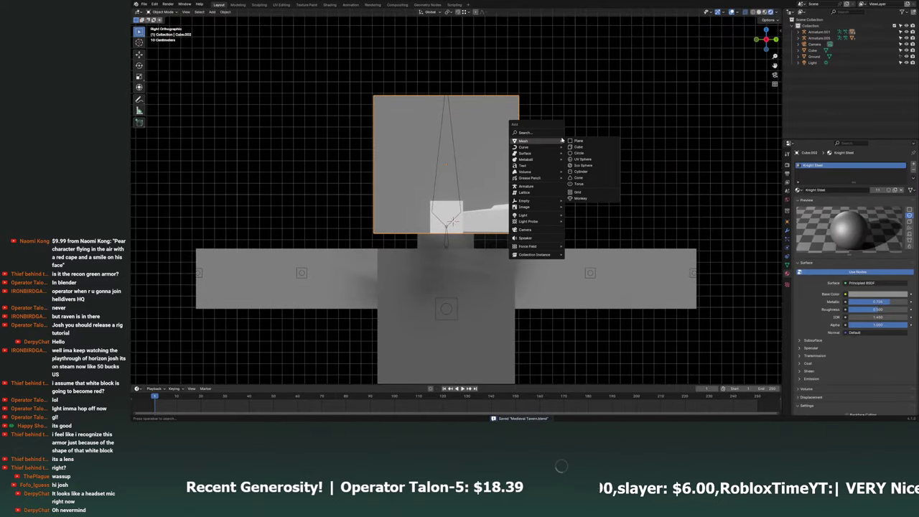
pyautogui.click(590, 148)
pyautogui.press('s')
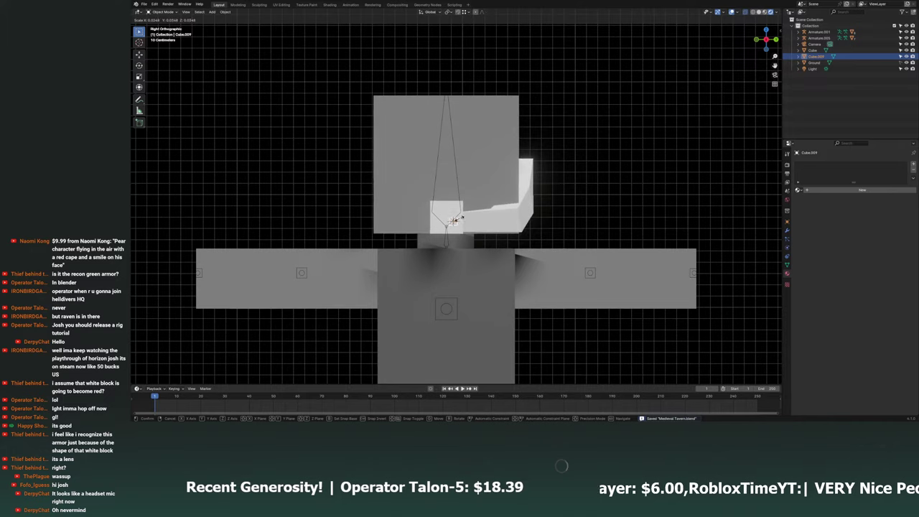
pyautogui.click(492, 188)
# Snap the new cube to the 3D cursor and move it up in front view.
pyautogui.press('g')
pyautogui.click(521, 137)
pyautogui.press('KP_1')
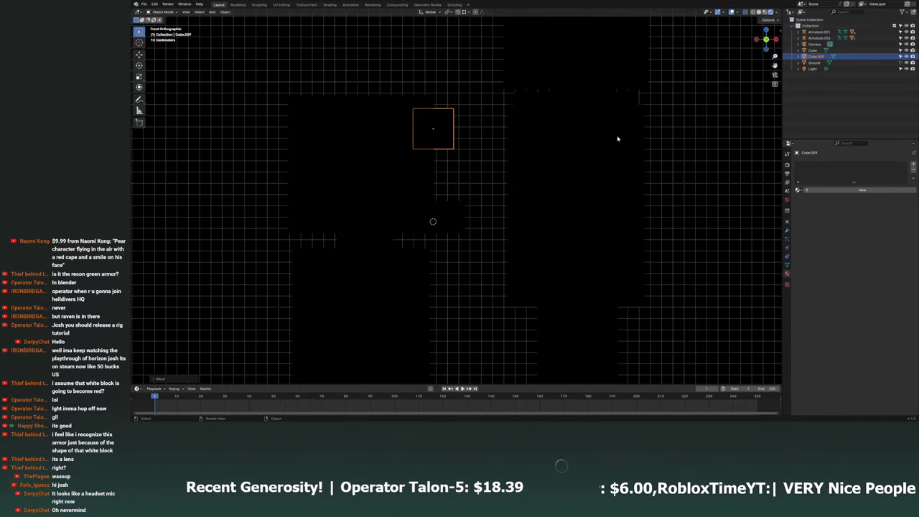
pyautogui.scroll(3, 595, 184)
pyautogui.hotkey('shift', 's')
pyautogui.click(553, 181)
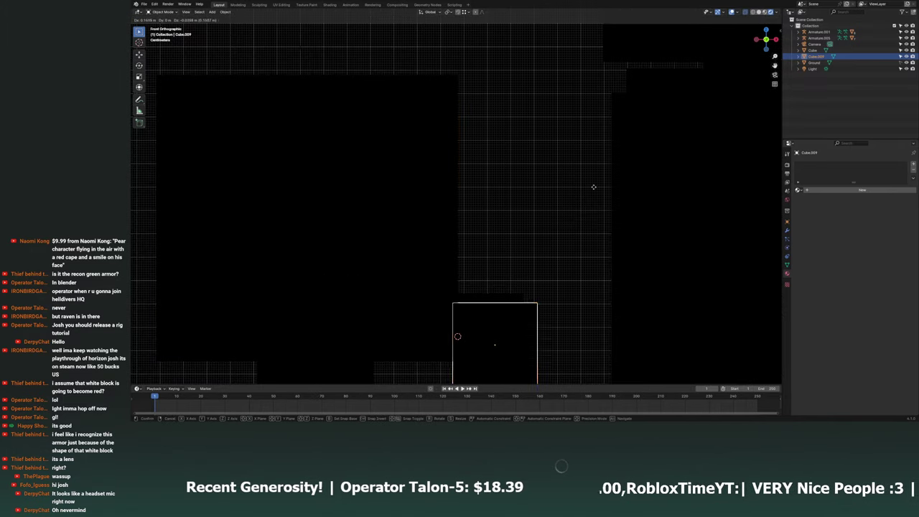
pyautogui.press('g')
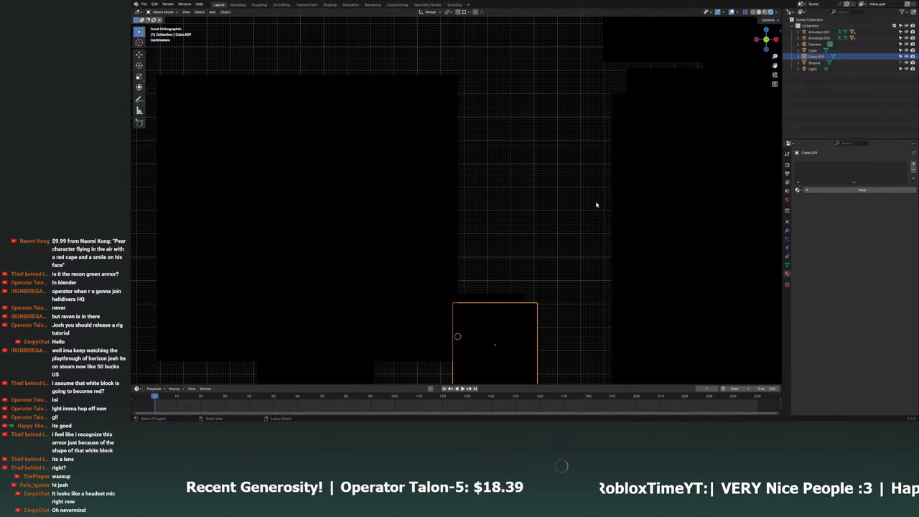
pyautogui.press('g')
pyautogui.click(515, 89)
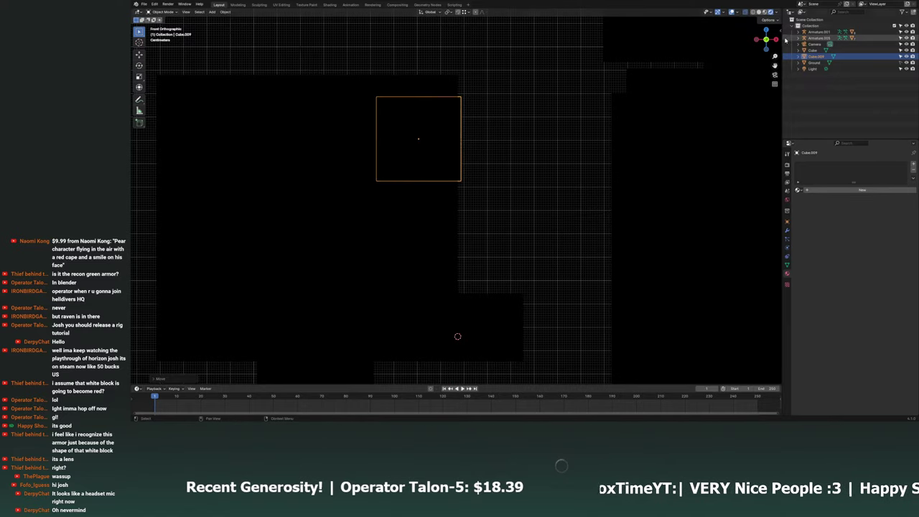
# In right side view, place the cube flat against the head's upper face.
pyautogui.press('KP_3')
pyautogui.scroll(1, 431, 230)
pyautogui.press('g')
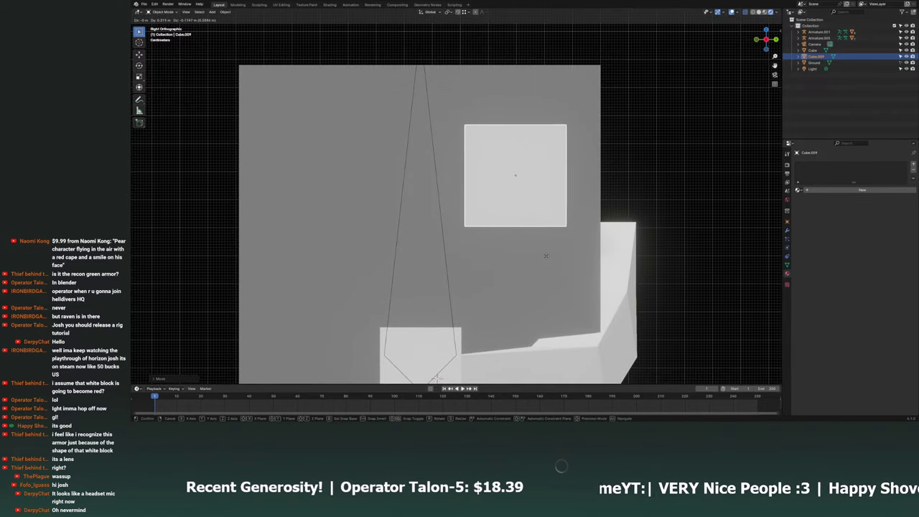
pyautogui.click(556, 261)
pyautogui.scroll(-4, 478, 232)
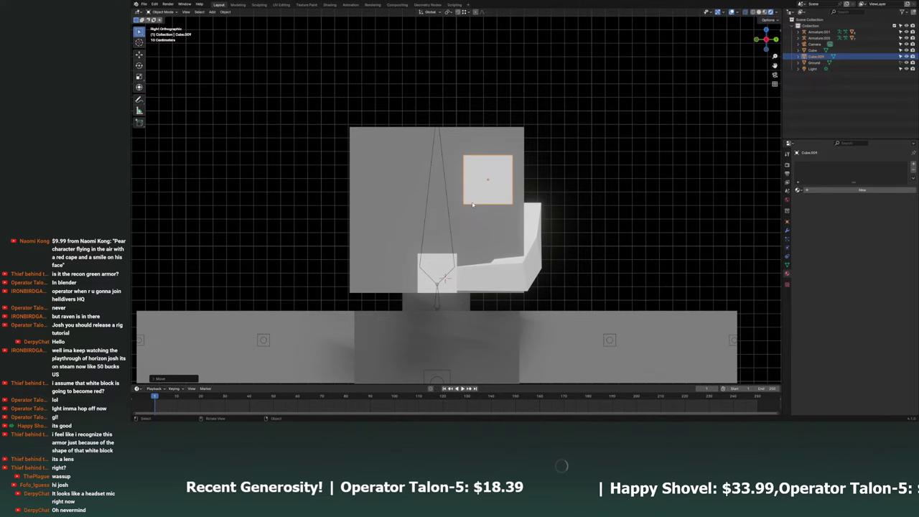
pyautogui.click(443, 264)
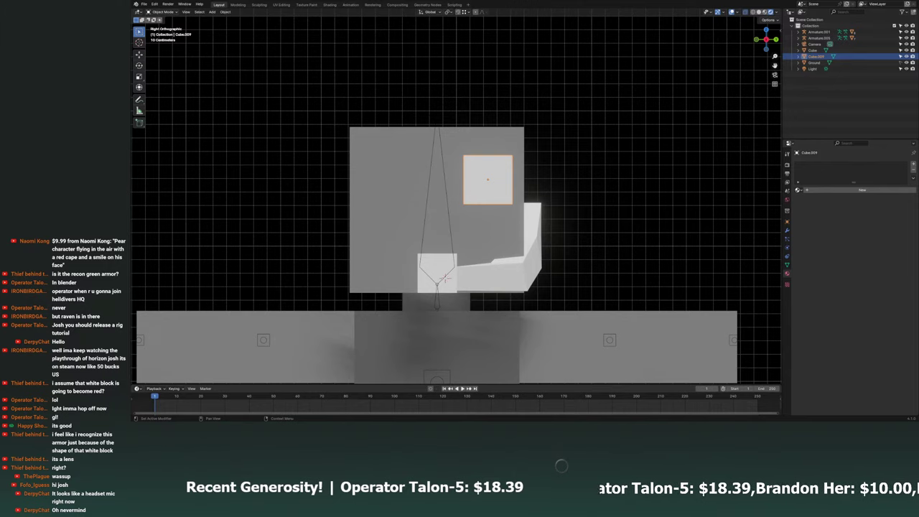
pyautogui.moveTo(541, 158); pyautogui.dragTo(738, 81, button='middle')
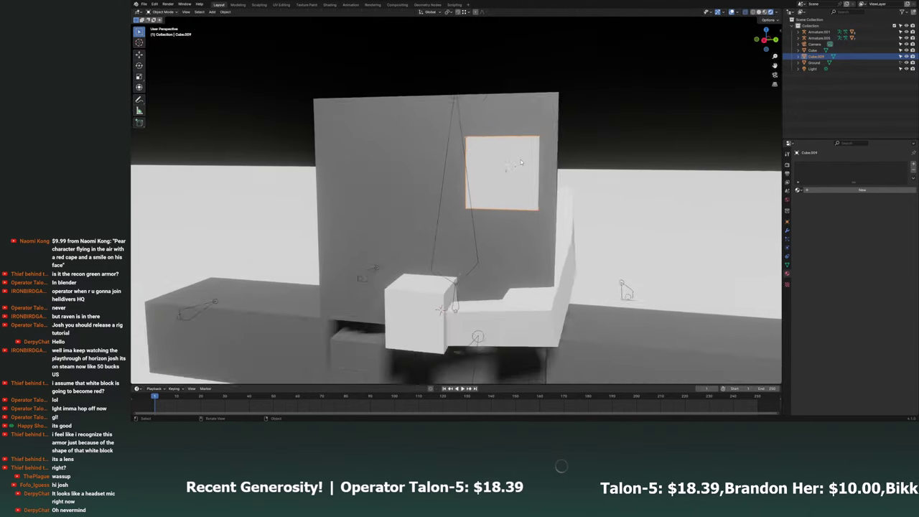
# In Edit Mode, move the square's edges to make a wide, narrow strip.
pyautogui.click(759, 45)
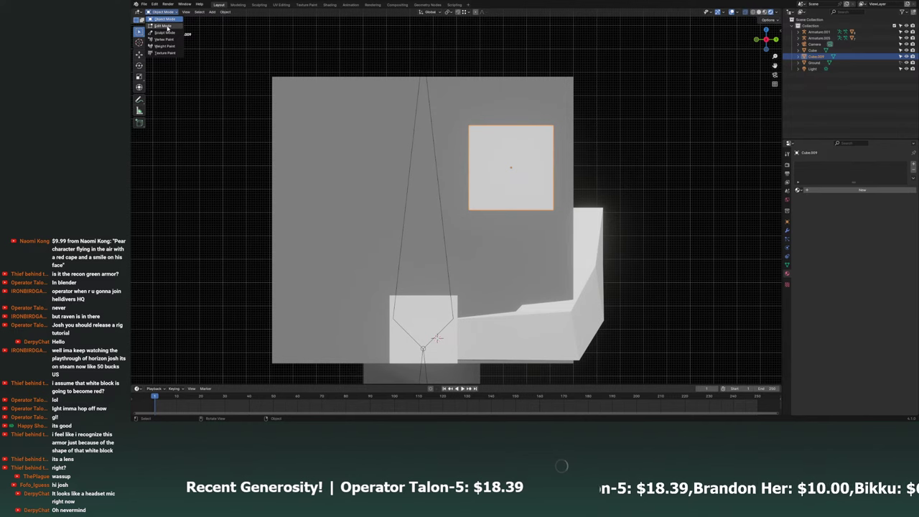
pyautogui.click(165, 26)
pyautogui.press('g')
pyautogui.press('y')
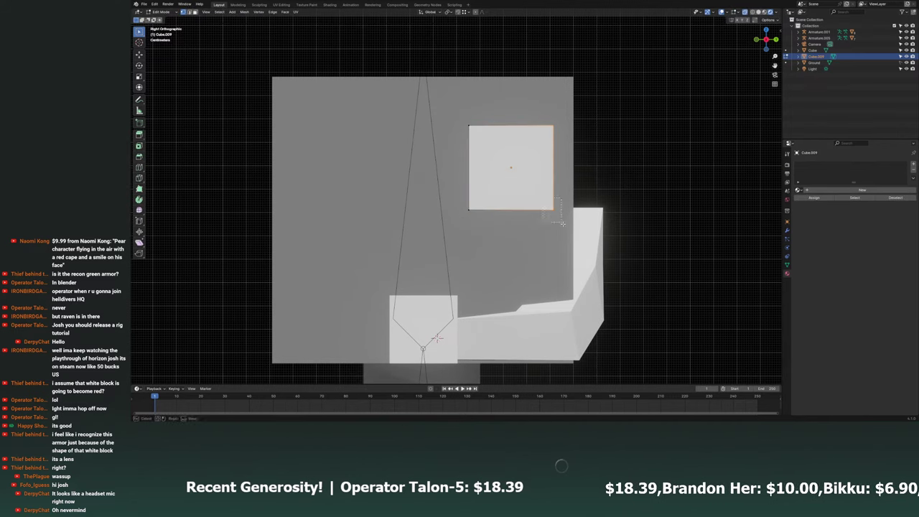
pyautogui.press('z')
pyautogui.click(568, 240)
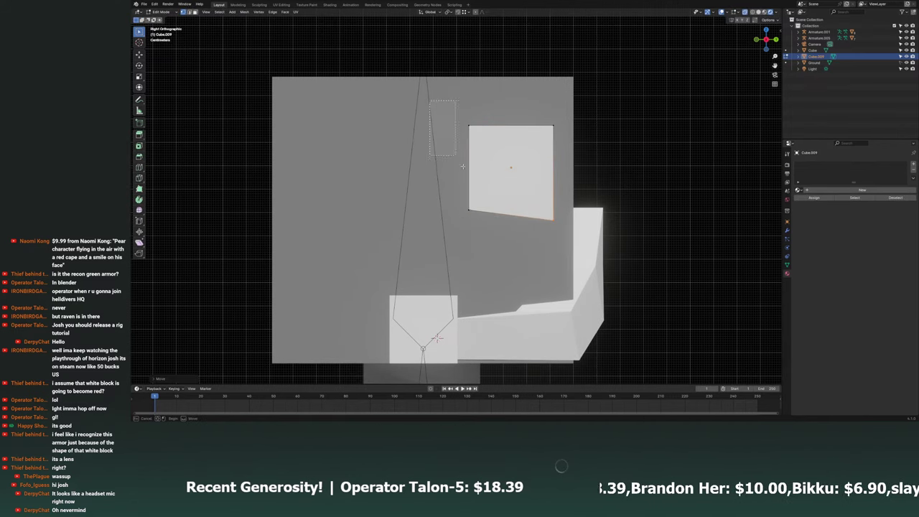
pyautogui.press('g')
pyautogui.press('y')
pyautogui.click(437, 338)
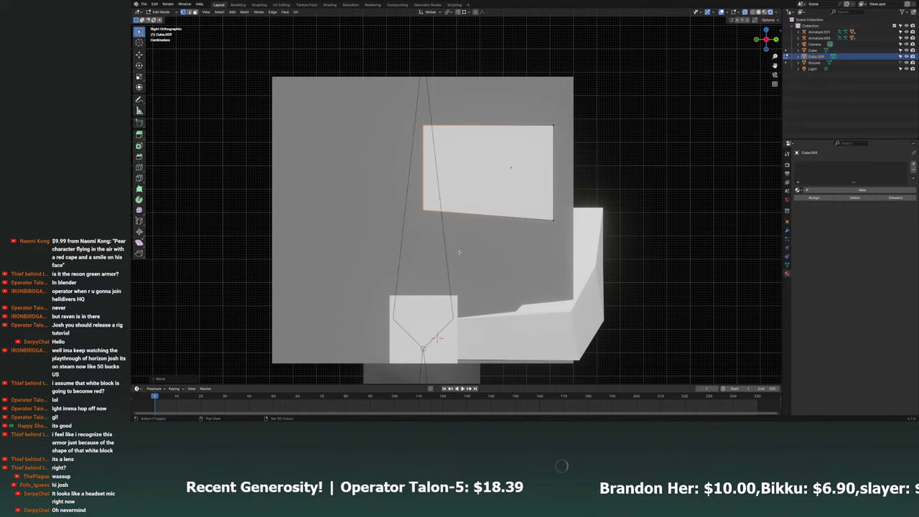
pyautogui.keyDown('shift'); pyautogui.moveTo(458, 252); pyautogui.dragTo(477, 250, button='middle'); pyautogui.keyUp('shift')
pyautogui.scroll(-3, 477, 251)
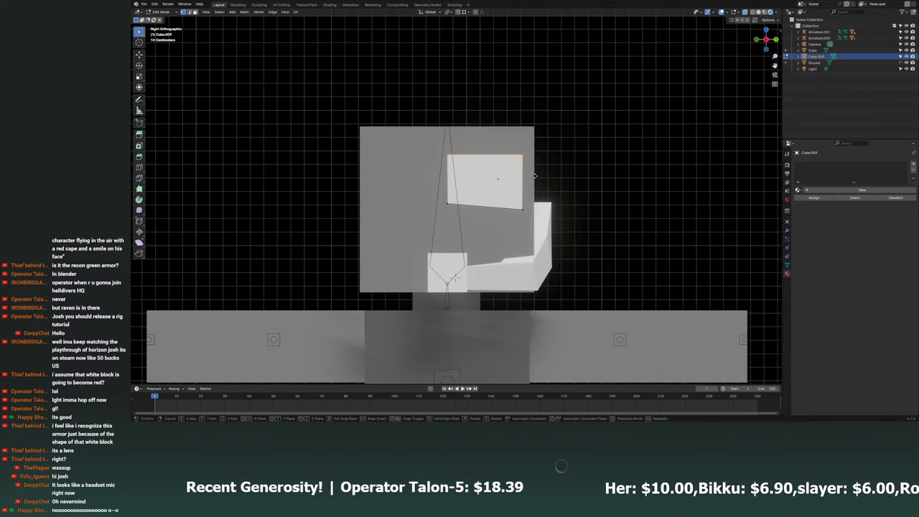
pyautogui.press('z')
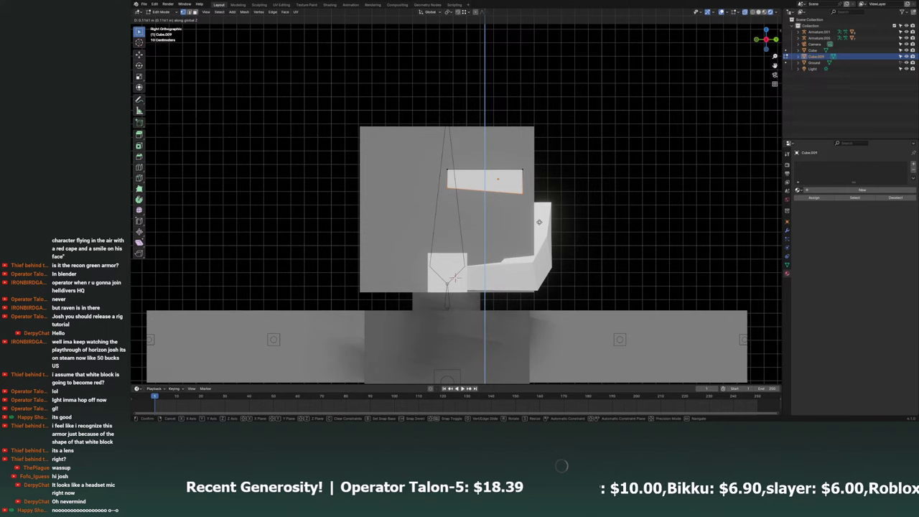
pyautogui.click(509, 201)
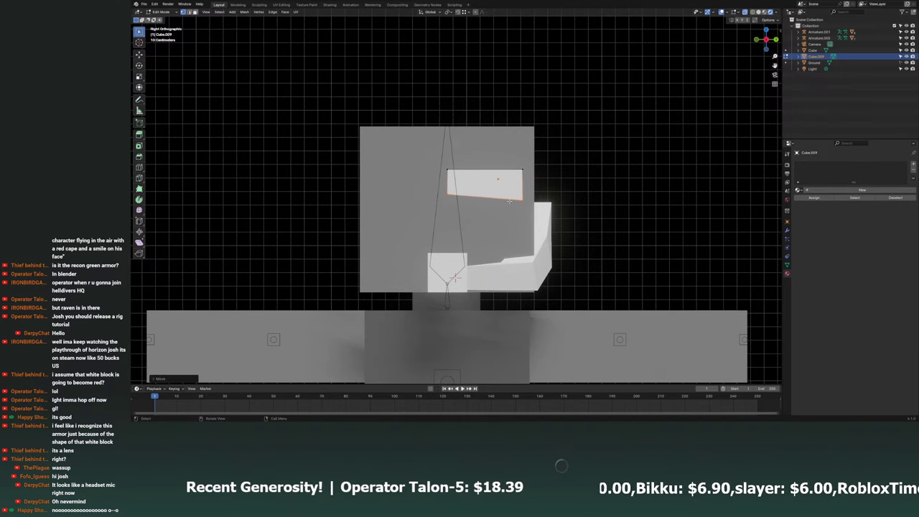
# Move the strip's right edge along Y and select the visor face.
pyautogui.press('g')
pyautogui.press('z')
pyautogui.press('z')
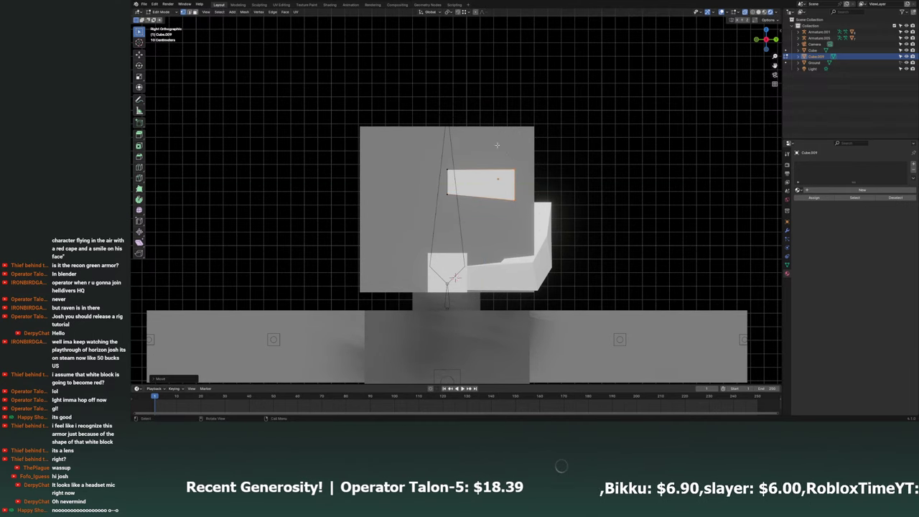
pyautogui.press('y')
pyautogui.press('z')
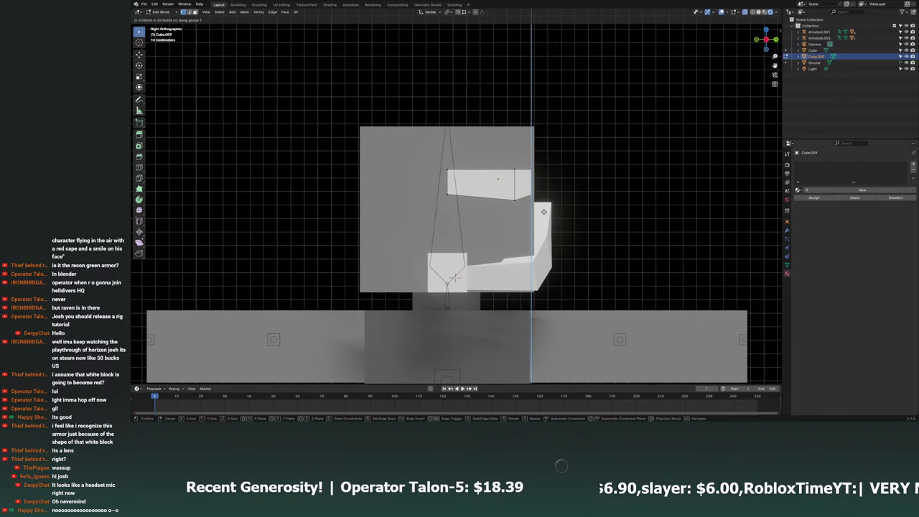
pyautogui.moveTo(454, 277)
pyautogui.mouseDown(button='middle')
pyautogui.moveTo(431, 272)
pyautogui.moveTo(454, 275)
pyautogui.mouseUp(button='middle')
pyautogui.press('y')
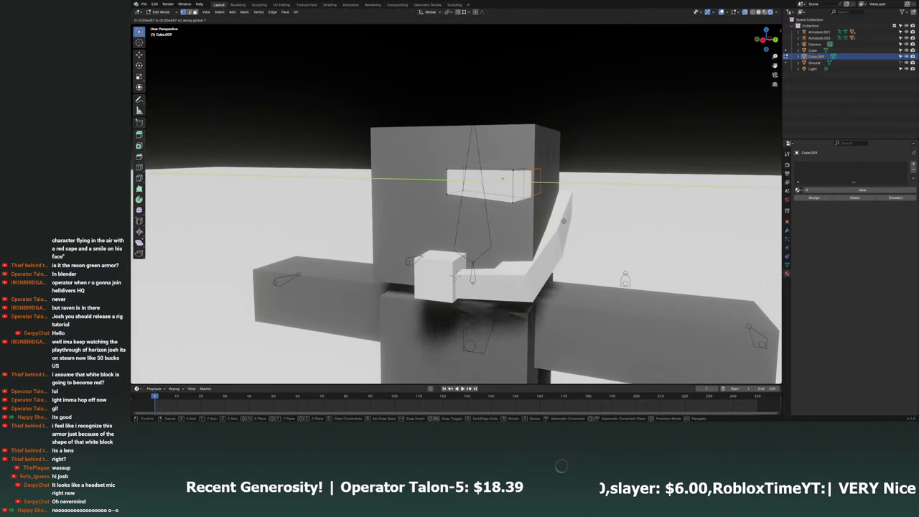
pyautogui.click(564, 221)
pyautogui.moveTo(565, 221); pyautogui.dragTo(503, 215, button='middle')
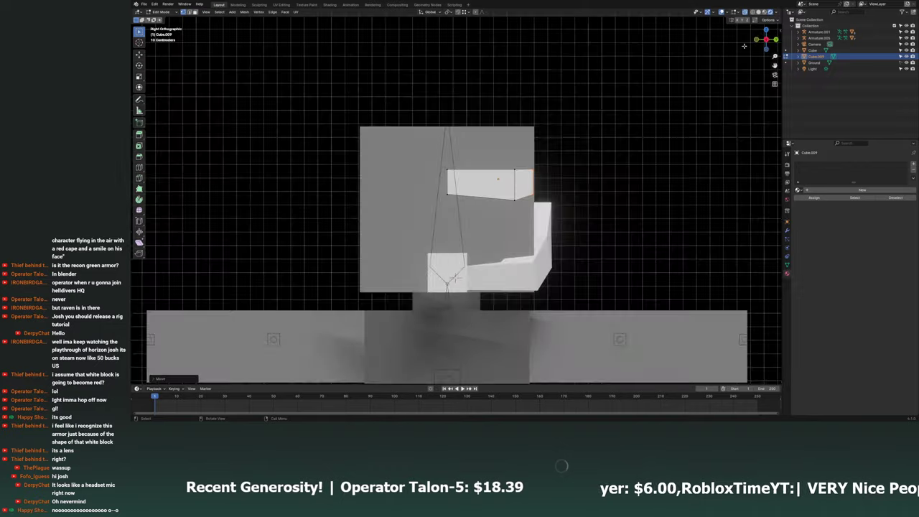
pyautogui.moveTo(428, 130); pyautogui.dragTo(584, 218)
pyautogui.keyDown('shift'); pyautogui.moveTo(551, 214); pyautogui.dragTo(595, 237, button='middle'); pyautogui.keyUp('shift')
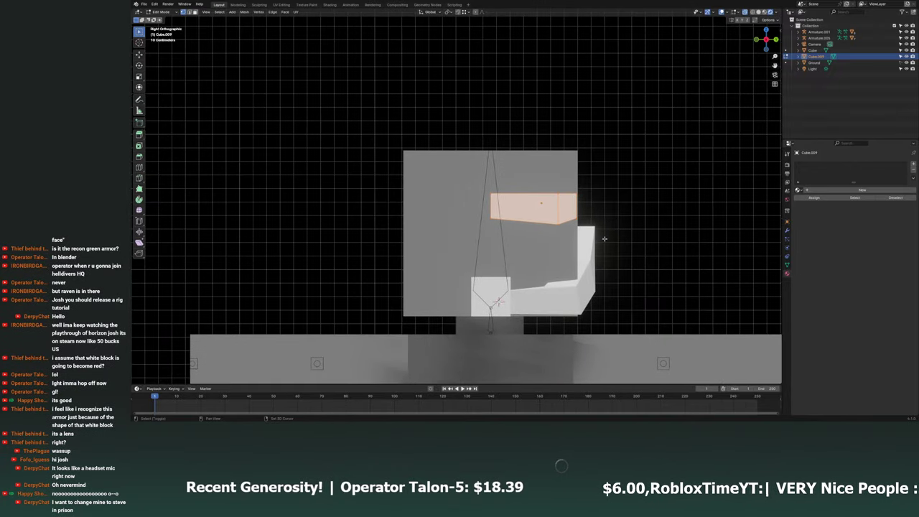
# Duplicate the visor face and rotate the copy to form the V.
pyautogui.hotkey('shift', 'd')
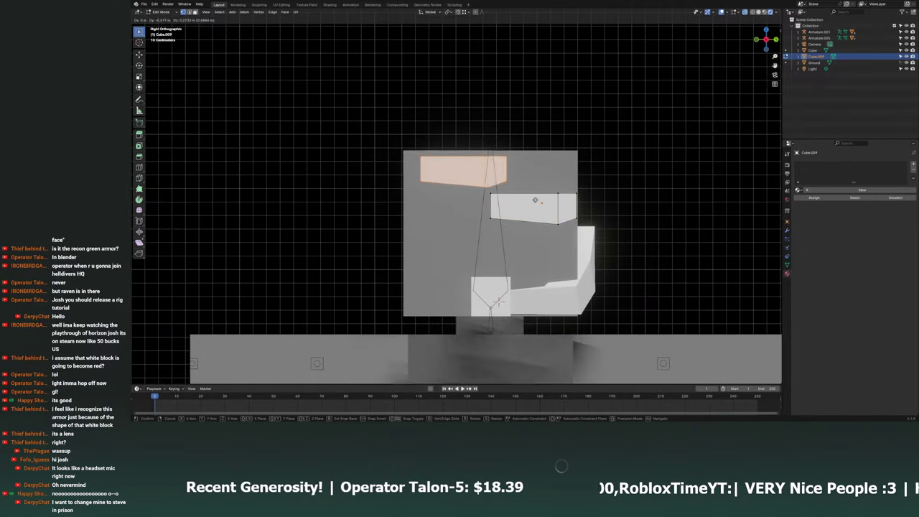
pyautogui.click(508, 198)
pyautogui.moveTo(767, 36); pyautogui.dragTo(751, 47)
pyautogui.press('r')
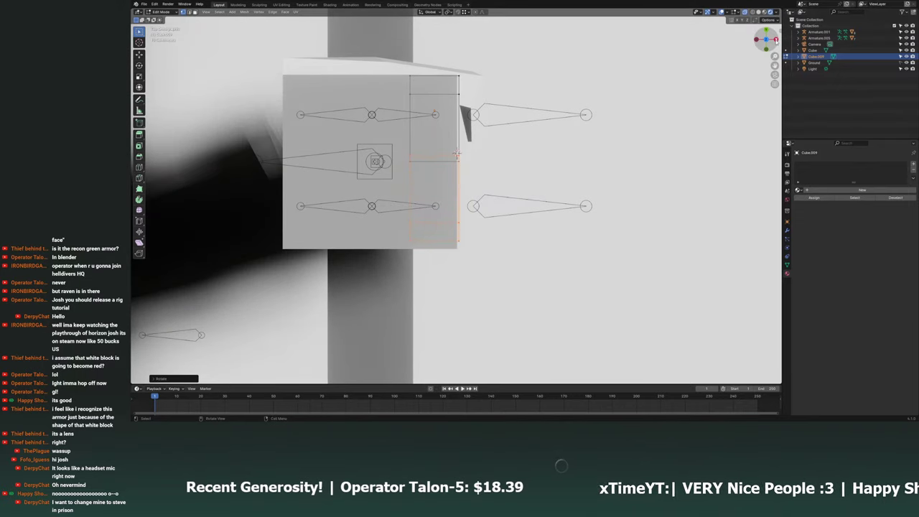
pyautogui.press('KP_3')
# Join the visor band by merging its overlapping vertices by distance.
pyautogui.keyDown('shift'); pyautogui.moveTo(467, 214); pyautogui.dragTo(595, 170); pyautogui.keyUp('shift')
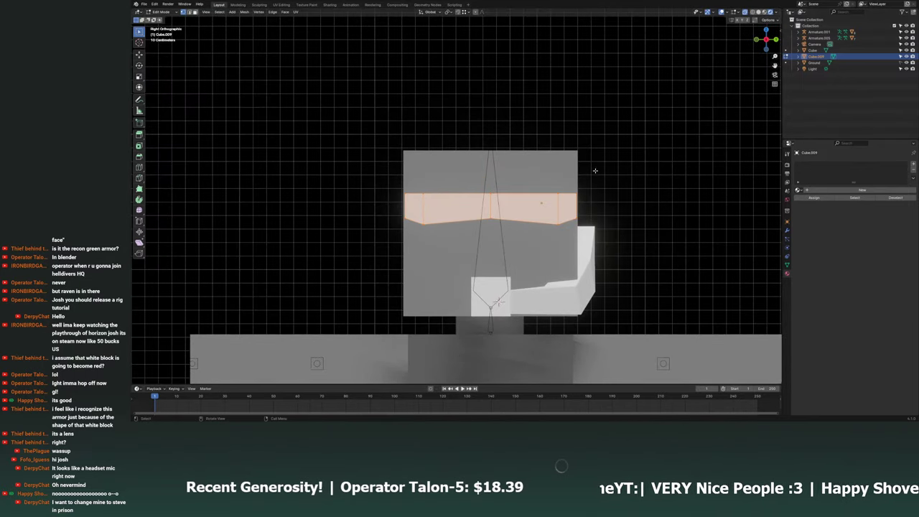
pyautogui.rightClick(594, 164)
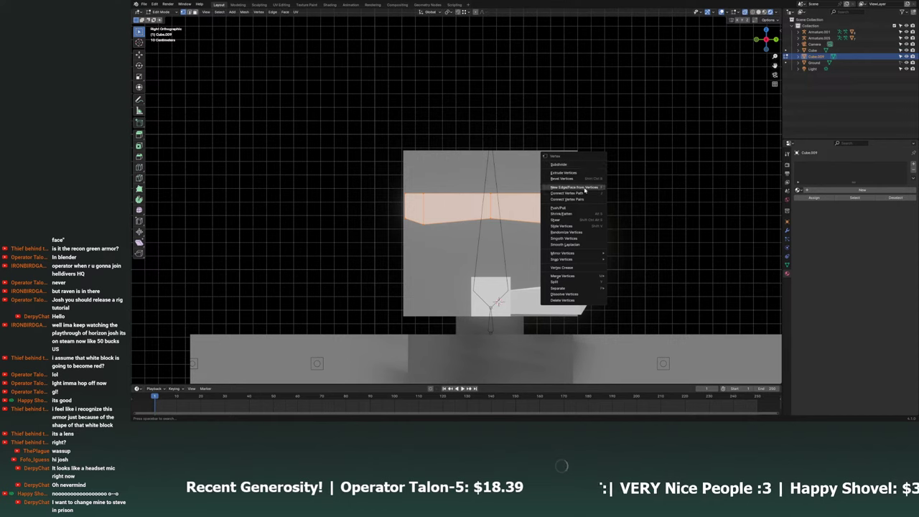
pyautogui.click(589, 295)
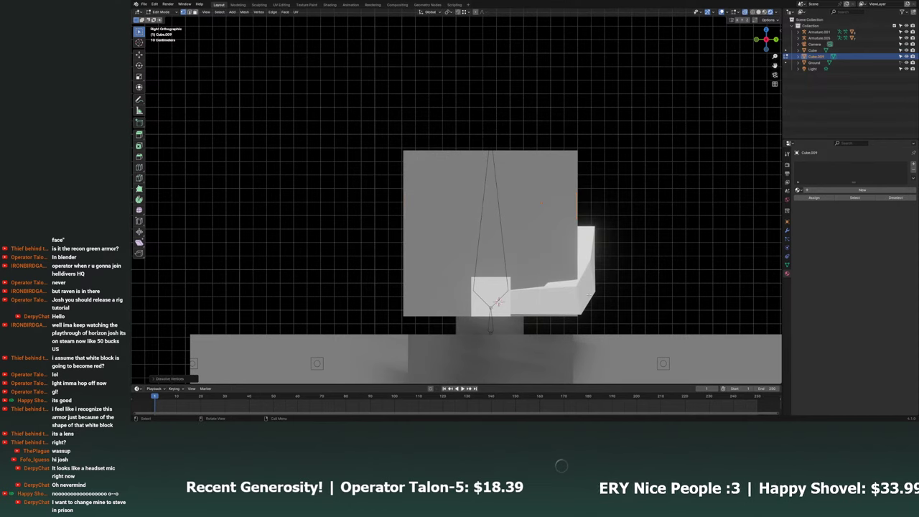
pyautogui.hotkey('ctrl', 'z')
pyautogui.rightClick(580, 203)
pyautogui.rightClick(567, 196)
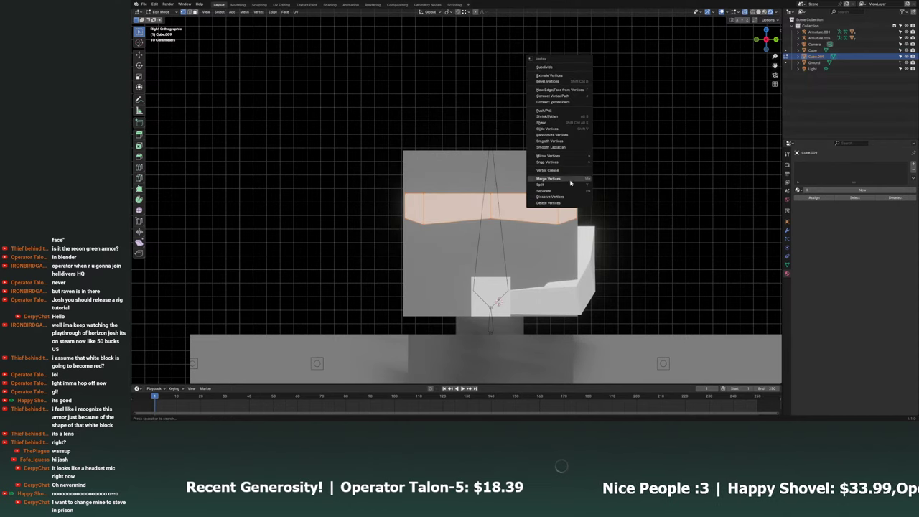
pyautogui.click(611, 199)
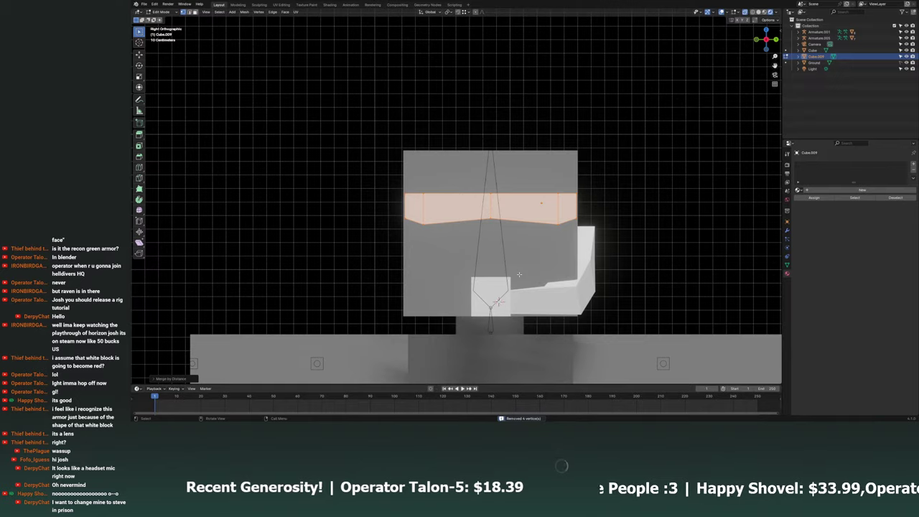
pyautogui.moveTo(519, 274); pyautogui.dragTo(516, 345, button='middle')
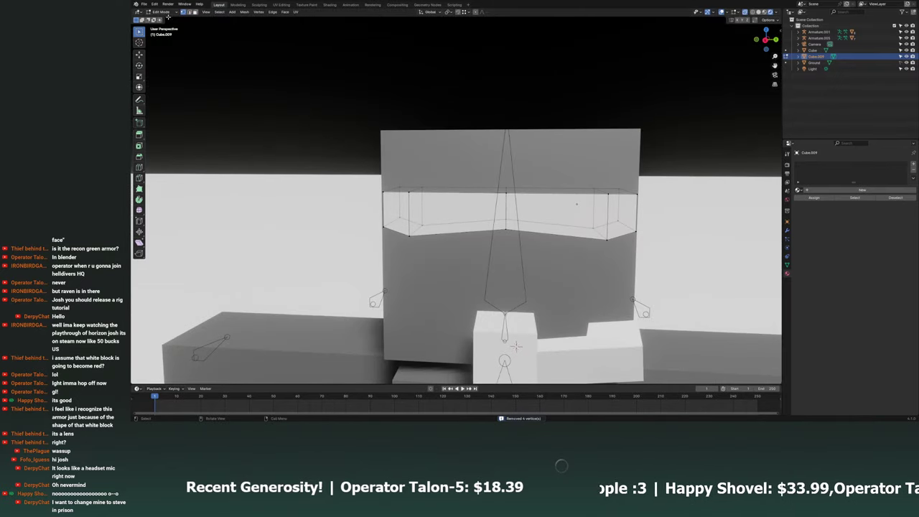
pyautogui.click(159, 12)
# Give the visor the Knight Steel material, darken it to near black, and tweak metallic/roughness.
pyautogui.click(162, 19)
pyautogui.moveTo(693, 259); pyautogui.dragTo(692, 237, button='middle')
pyautogui.click(799, 190)
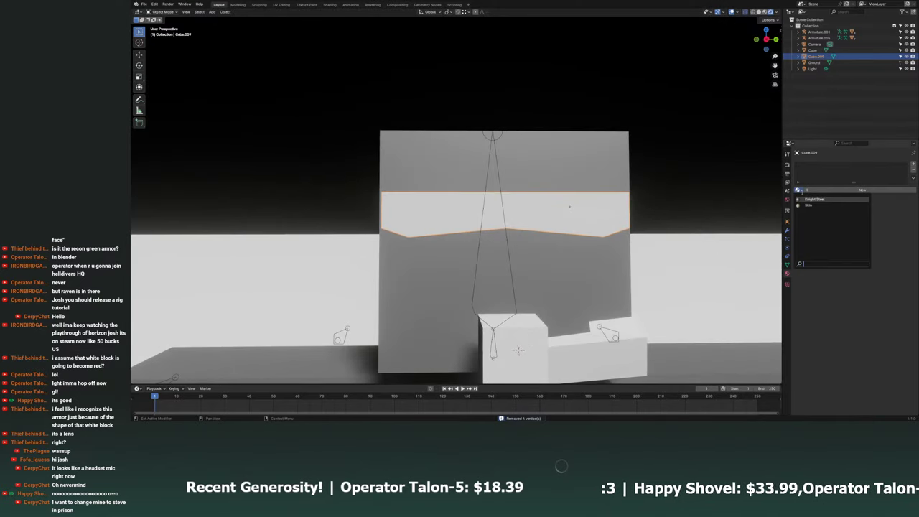
pyautogui.click(811, 199)
pyautogui.write('Visor Color')
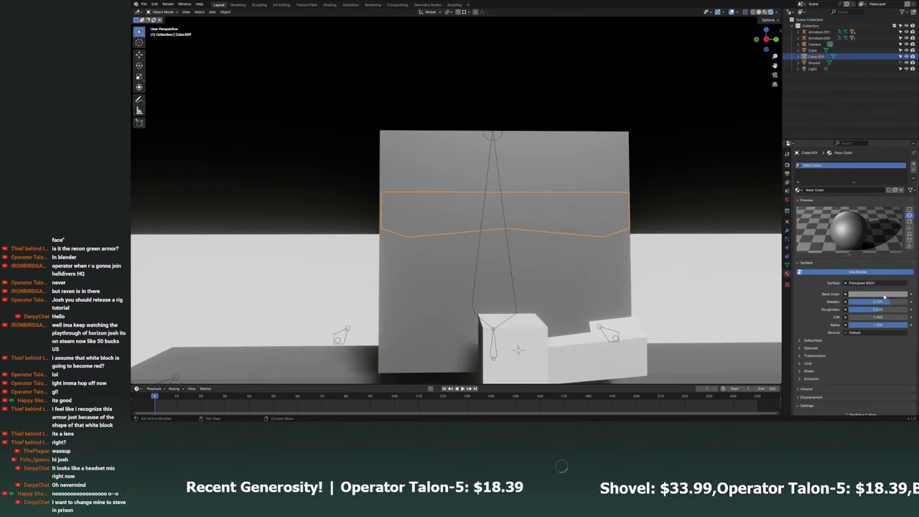
pyautogui.click(876, 294)
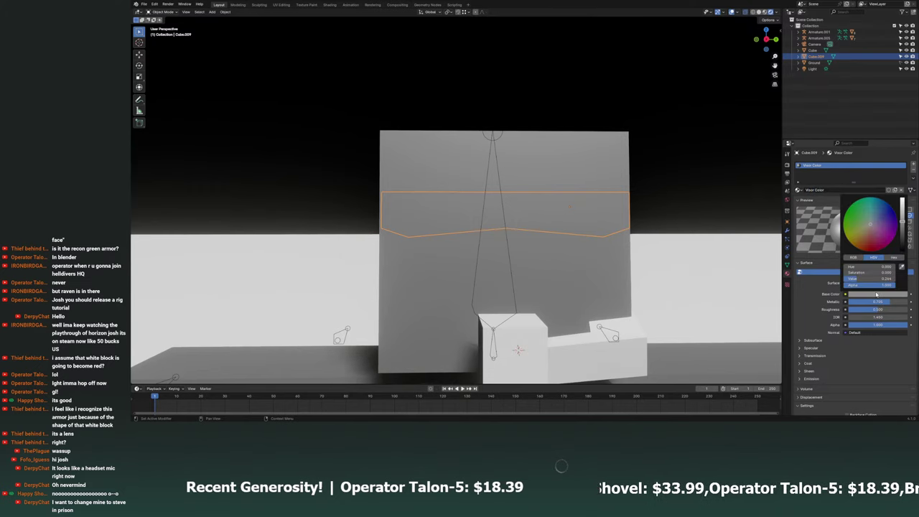
pyautogui.moveTo(902, 215); pyautogui.dragTo(902, 244)
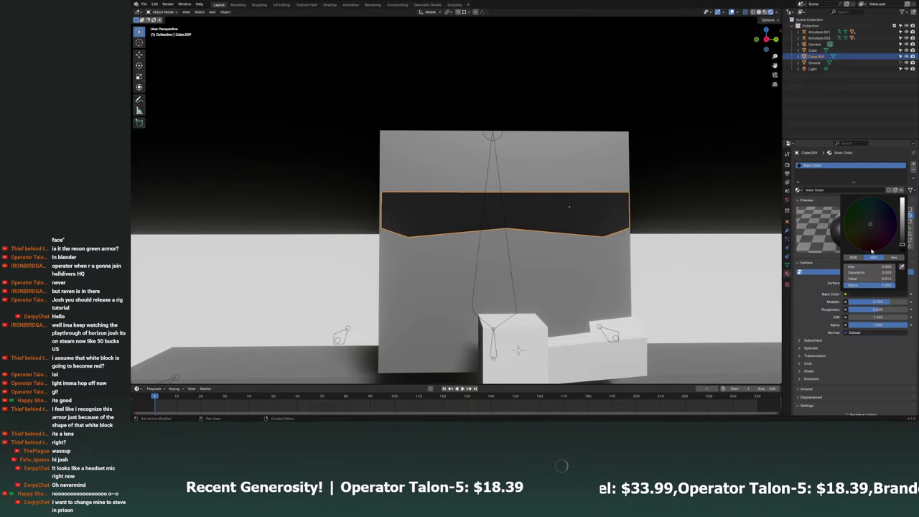
pyautogui.moveTo(646, 273); pyautogui.dragTo(713, 286, button='middle')
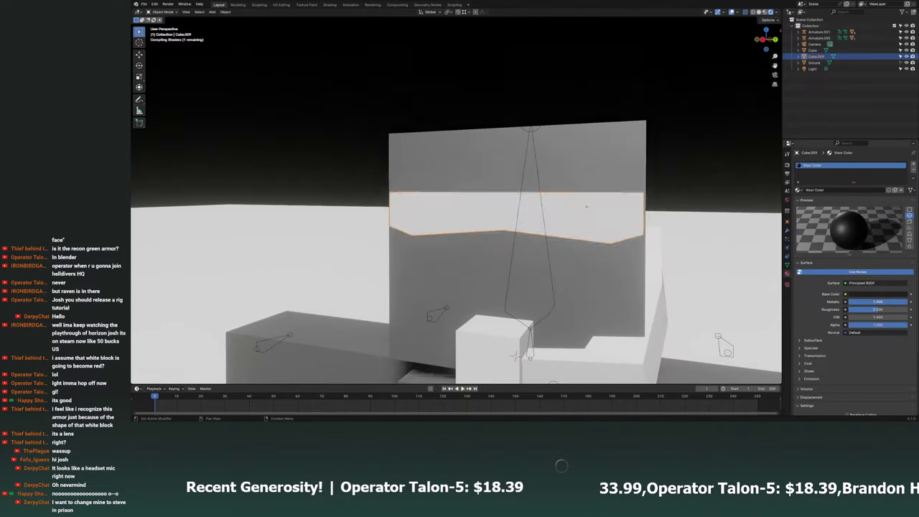
pyautogui.moveTo(877, 301)
pyautogui.mouseDown()
pyautogui.moveTo(864, 310)
pyautogui.moveTo(854, 301)
pyautogui.moveTo(887, 302)
pyautogui.mouseUp()
pyautogui.moveTo(546, 272); pyautogui.dragTo(639, 267, button='middle')
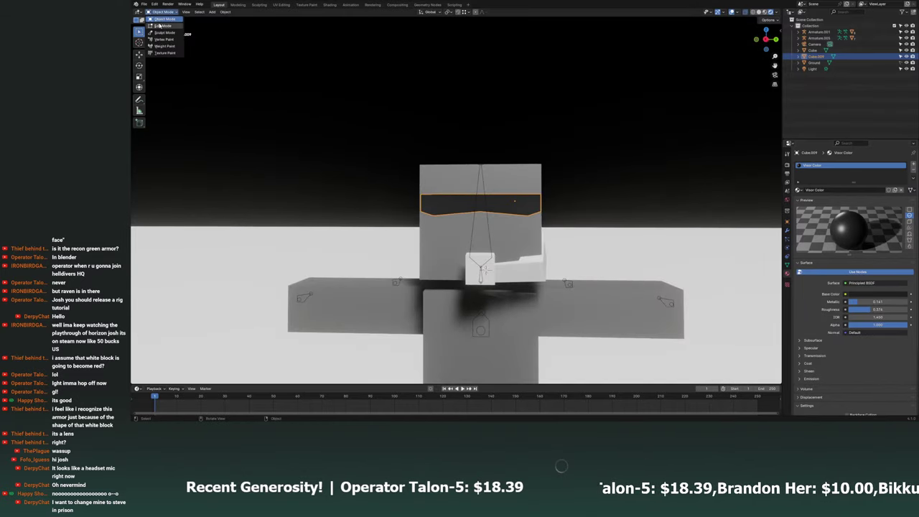
# Rescale the visor, stretch it along Y, and set its origin to geometry.
pyautogui.press('s')
pyautogui.click(481, 287)
pyautogui.press('s')
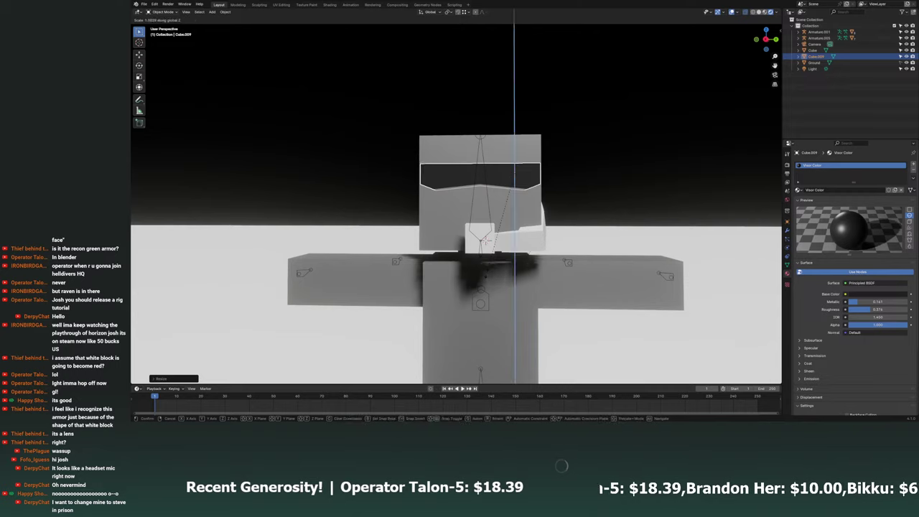
pyautogui.press('y')
pyautogui.click(639, 241)
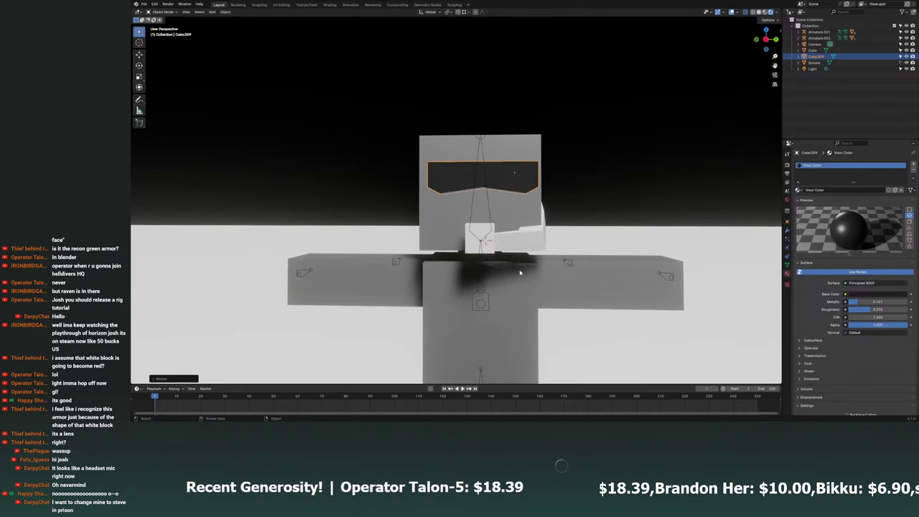
pyautogui.rightClick(463, 128)
pyautogui.moveTo(447, 154)
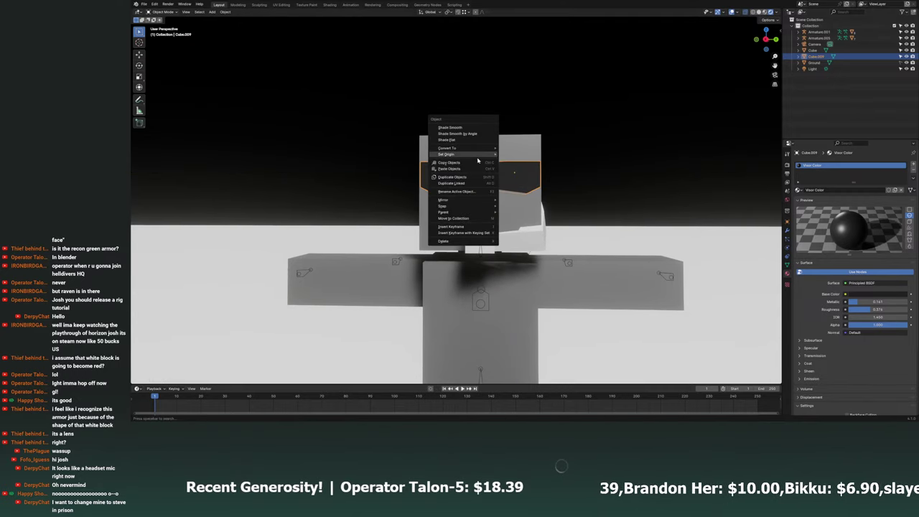
pyautogui.click(543, 161)
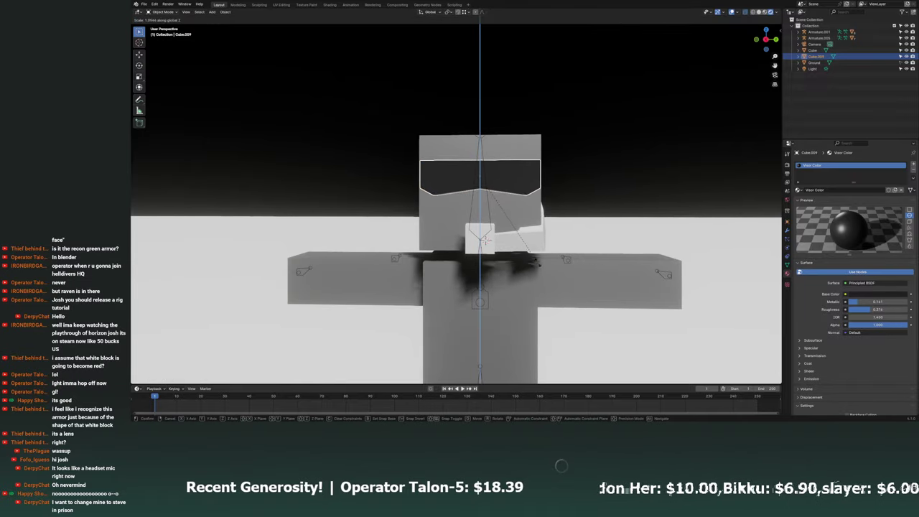
# Save Medieval Tavern.blend and view the helmet from a three-quarter angle.
pyautogui.moveTo(598, 263)
pyautogui.mouseDown(button='middle')
pyautogui.moveTo(582, 262)
pyautogui.moveTo(585, 172)
pyautogui.mouseUp(button='middle')
pyautogui.hotkey('ctrl', 's')
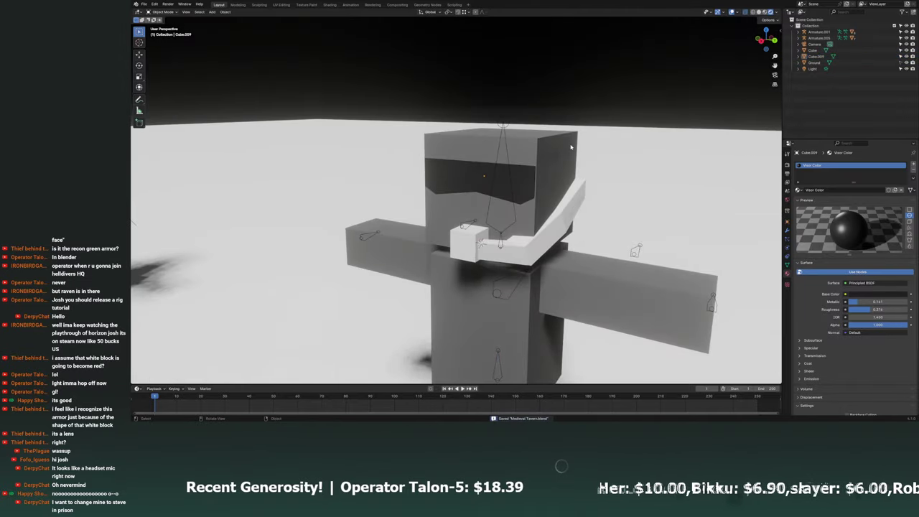
pyautogui.scroll(3, 585, 173)
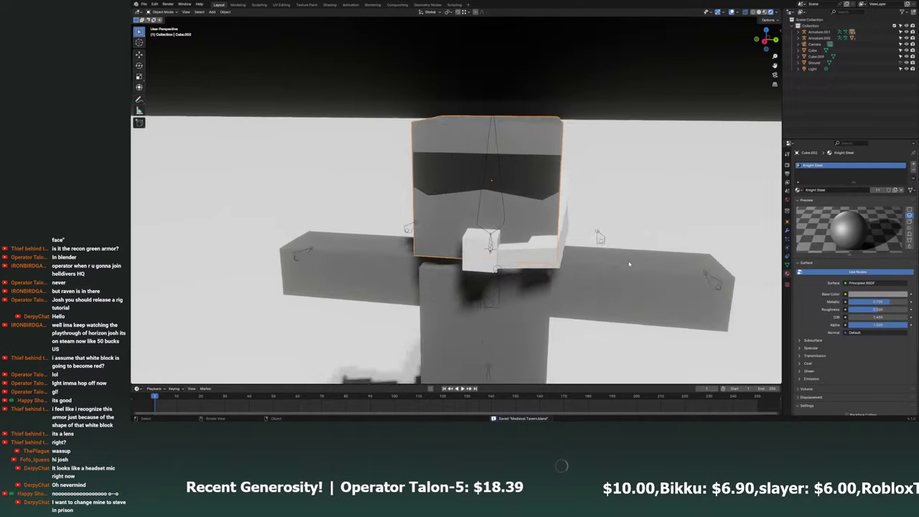
pyautogui.moveTo(585, 173); pyautogui.dragTo(517, 180, button='middle')
pyautogui.moveTo(604, 259); pyautogui.dragTo(612, 257, button='middle')
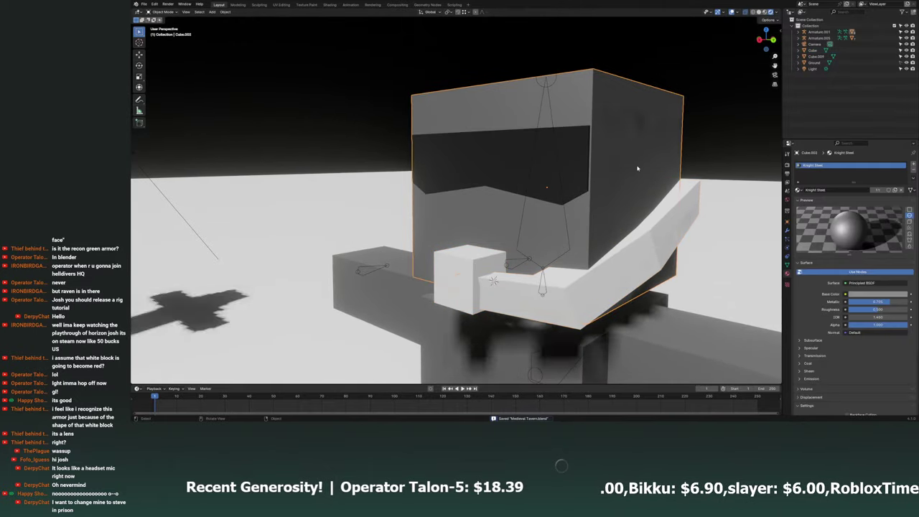
# Assign the Knight Steel material to the helmet in a single material slot.
pyautogui.click(913, 164)
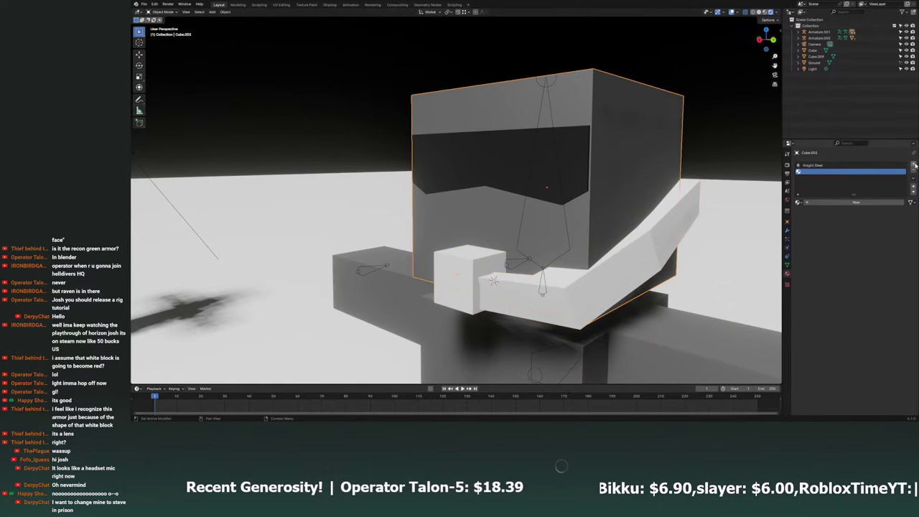
pyautogui.click(856, 201)
pyautogui.click(914, 171)
pyautogui.click(799, 189)
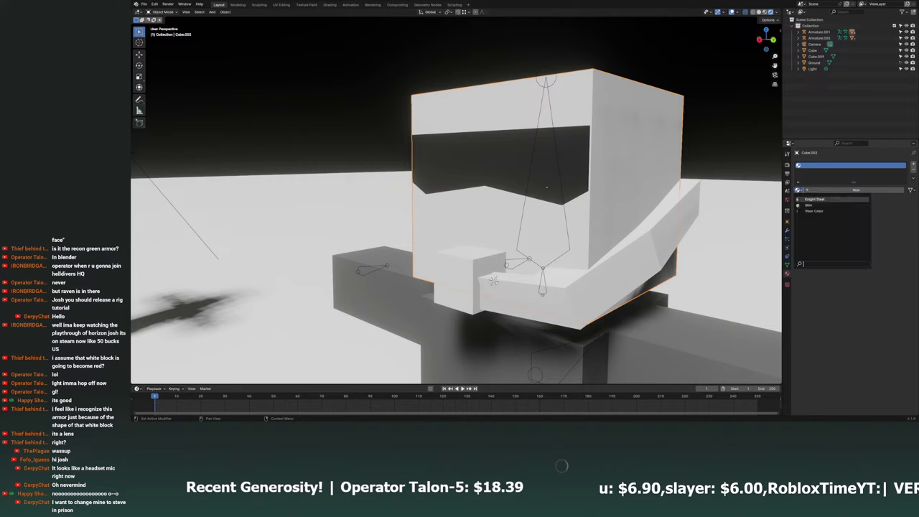
pyautogui.click(812, 199)
pyautogui.write('Helldiver Armor Color')
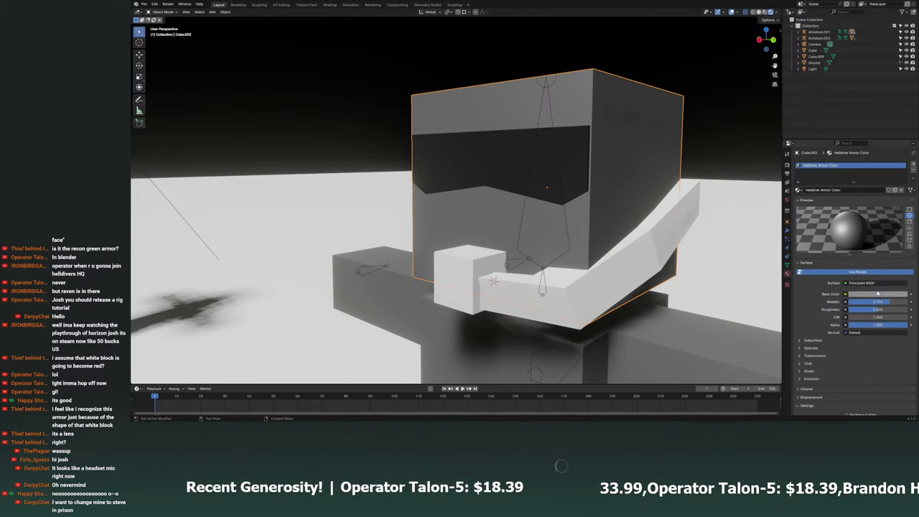
# Set the helmet material's base colour near white with lower metallic and roughness.
pyautogui.click(878, 293)
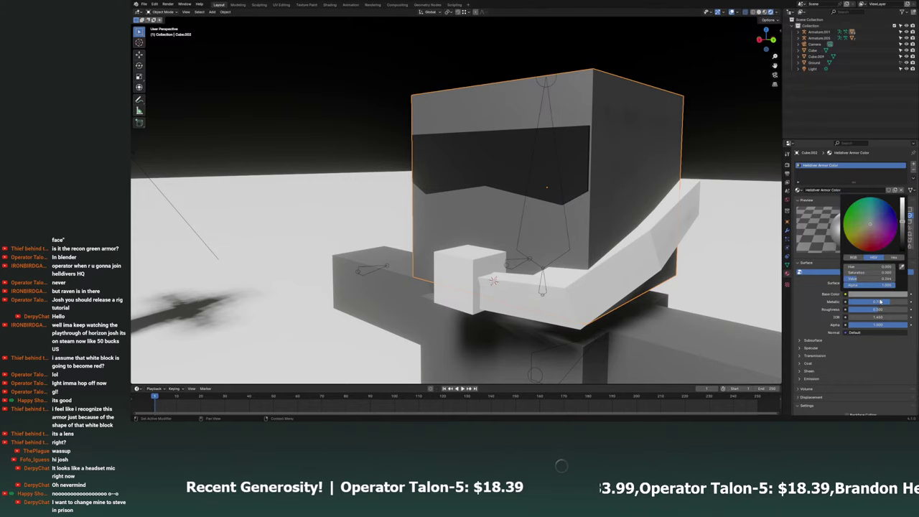
pyautogui.moveTo(901, 223); pyautogui.dragTo(902, 203)
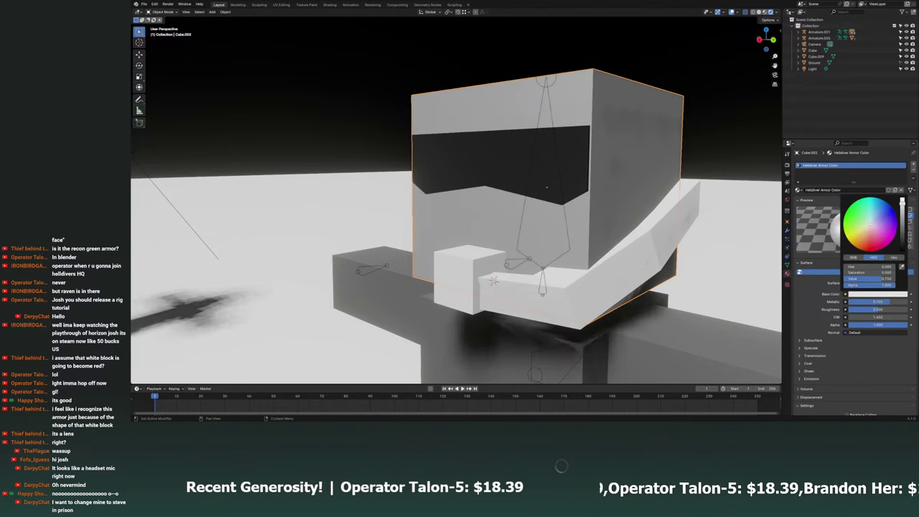
pyautogui.moveTo(700, 218); pyautogui.dragTo(761, 237, button='middle')
pyautogui.moveTo(884, 314); pyautogui.dragTo(880, 315)
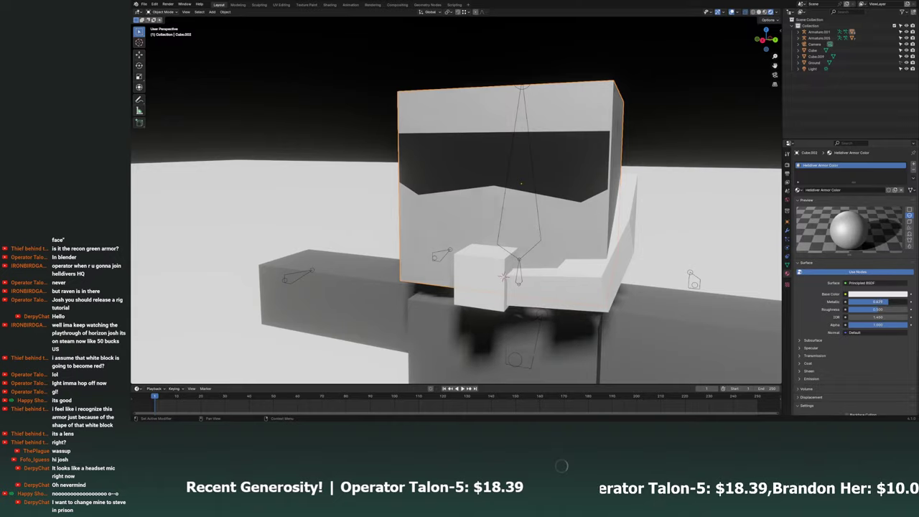
pyautogui.moveTo(769, 289); pyautogui.dragTo(610, 201, button='middle')
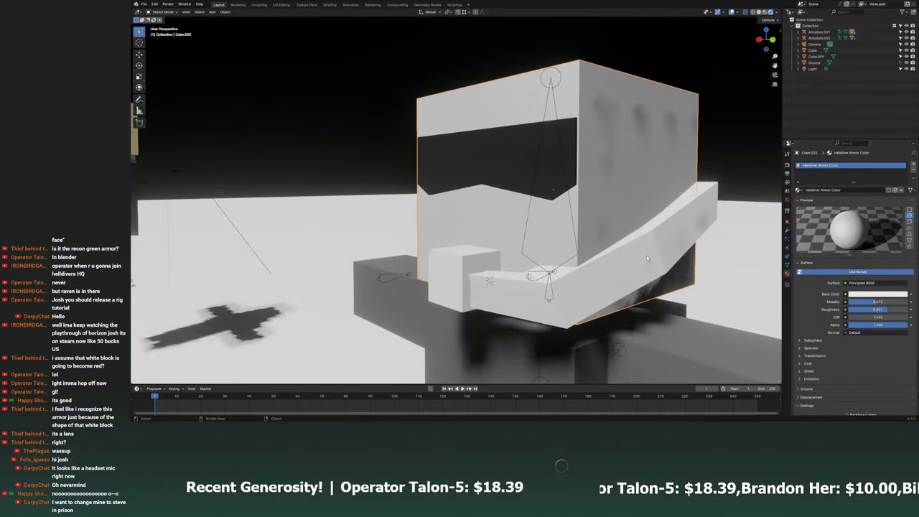
pyautogui.click(484, 236)
# Apply the Visor Color material to the small mouthpiece cube and darken its Base Color.
pyautogui.click(472, 238)
pyautogui.scroll(3, 593, 242)
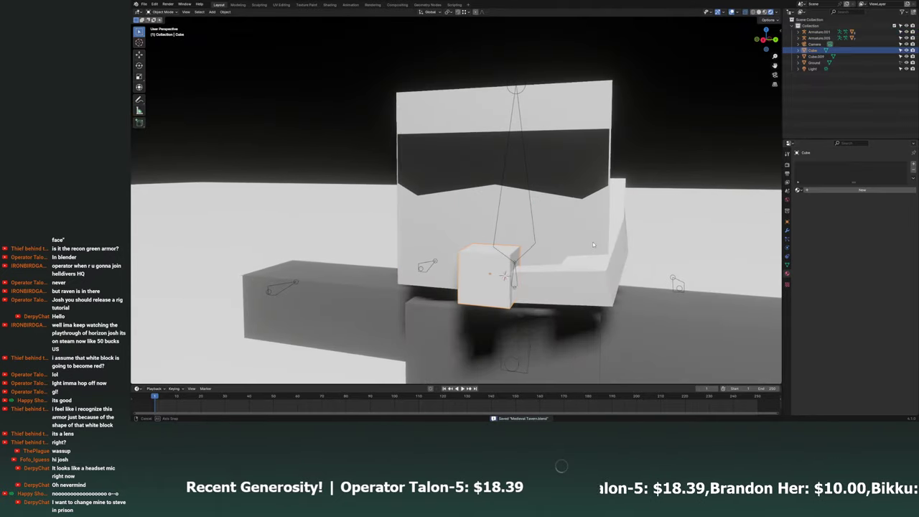
pyautogui.moveTo(592, 241); pyautogui.dragTo(646, 226, button='middle')
pyautogui.click(797, 190)
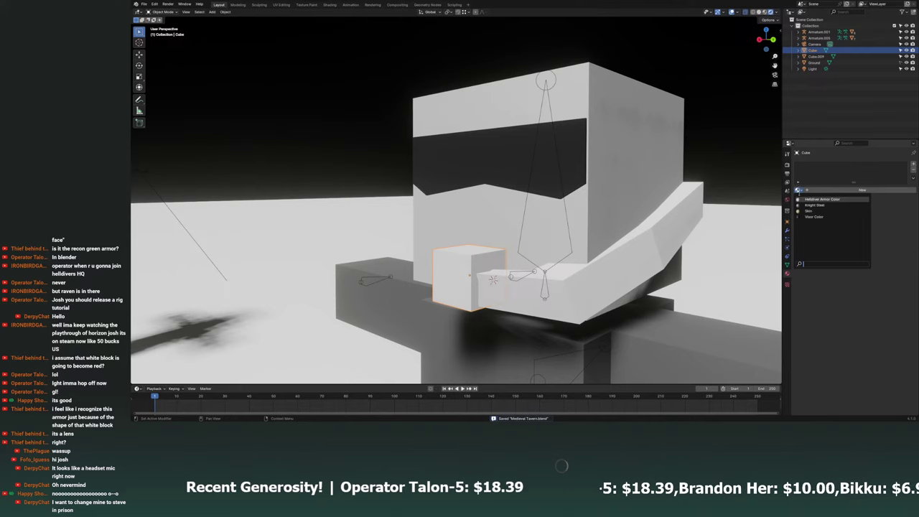
pyautogui.click(813, 216)
pyautogui.write('Mouthpiece')
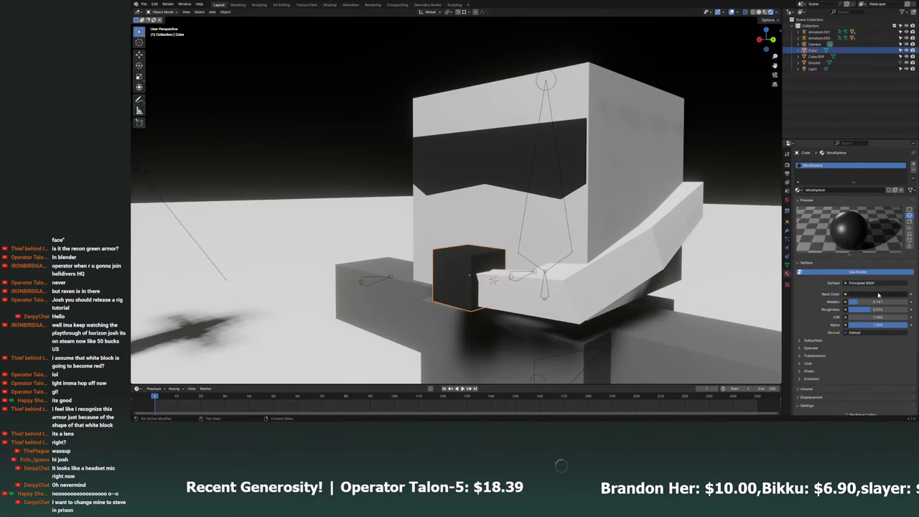
pyautogui.click(878, 295)
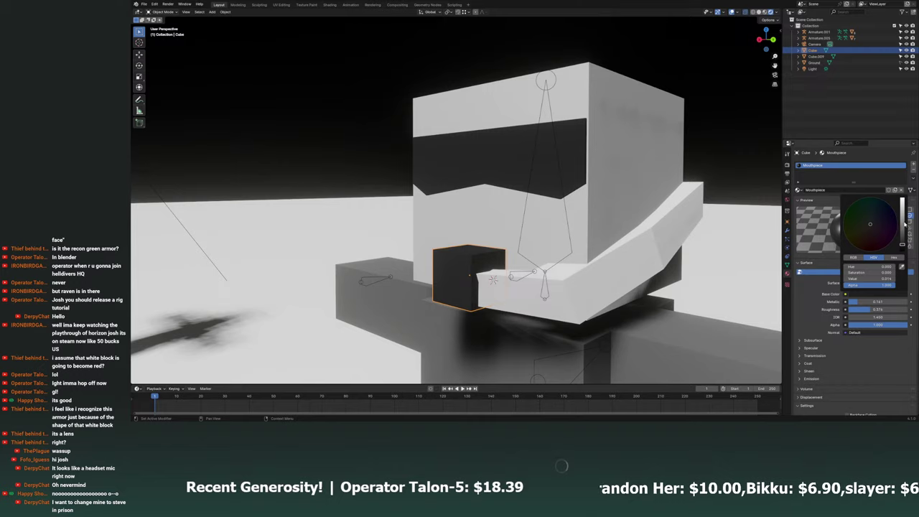
pyautogui.moveTo(601, 260)
pyautogui.mouseDown(button='middle')
pyautogui.moveTo(611, 265)
pyautogui.moveTo(559, 273)
pyautogui.moveTo(517, 257)
pyautogui.mouseUp(button='middle')
# Select the small neck block (Cube.001) and assign it Helldiver Armor Color.
pyautogui.click(559, 272)
pyautogui.click(512, 254)
pyautogui.scroll(2, 512, 254)
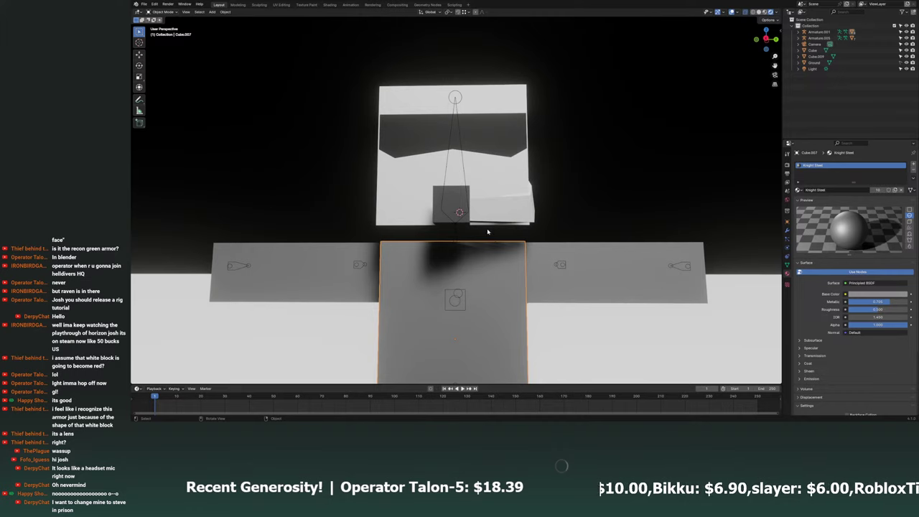
pyautogui.click(475, 235)
pyautogui.moveTo(476, 236); pyautogui.dragTo(503, 237, button='middle')
pyautogui.click(799, 189)
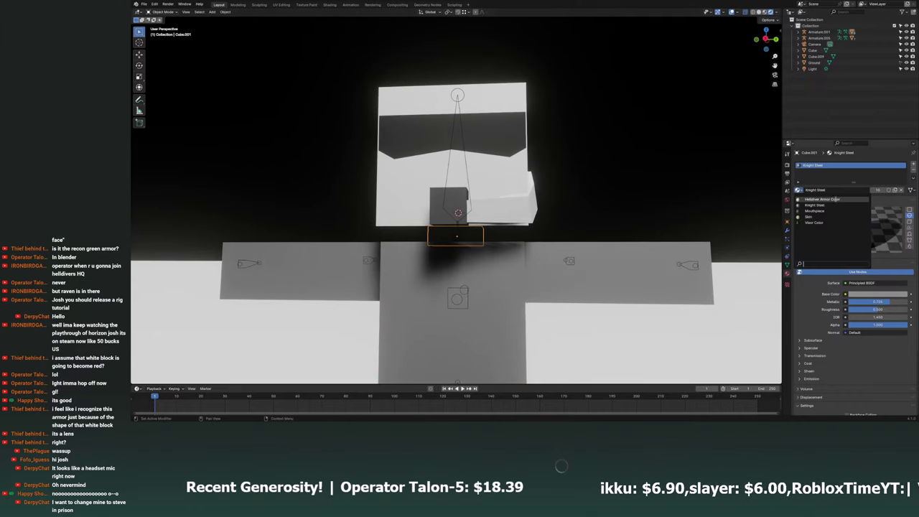
pyautogui.click(822, 198)
# Snap the view to right orthographic and select the right arm block.
pyautogui.scroll(-3, 535, 271)
pyautogui.scroll(-2, 532, 258)
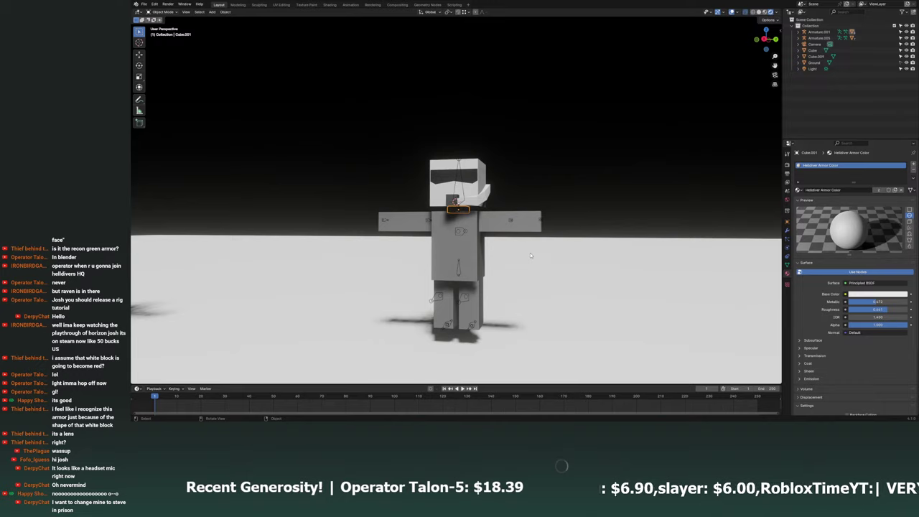
pyautogui.moveTo(530, 252)
pyautogui.mouseDown(button='middle')
pyautogui.moveTo(527, 237)
pyautogui.moveTo(476, 217)
pyautogui.mouseUp(button='middle')
pyautogui.click(528, 230)
pyautogui.click(775, 40)
# Parent the mouthpiece cube to the helmet with Ctrl+P.
pyautogui.rightClick(477, 217)
pyautogui.press('Escape')
pyautogui.click(450, 181)
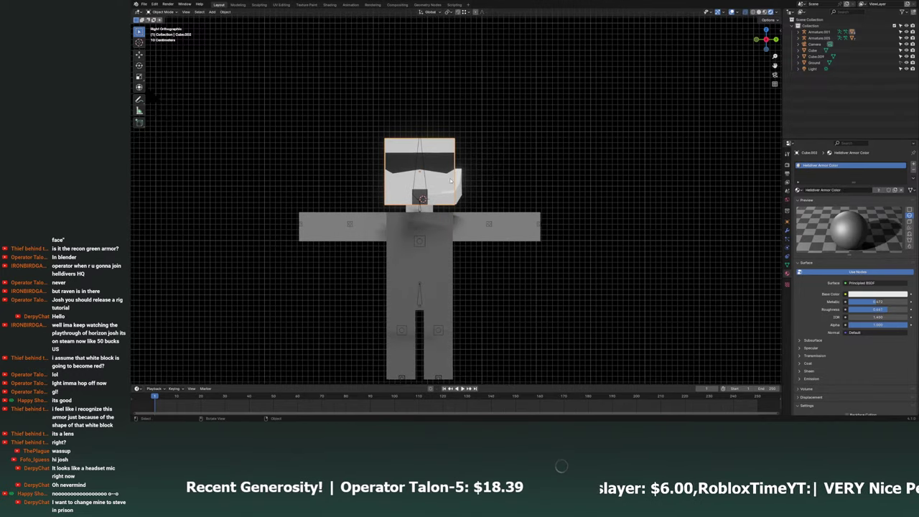
pyautogui.click(452, 188)
pyautogui.click(421, 198)
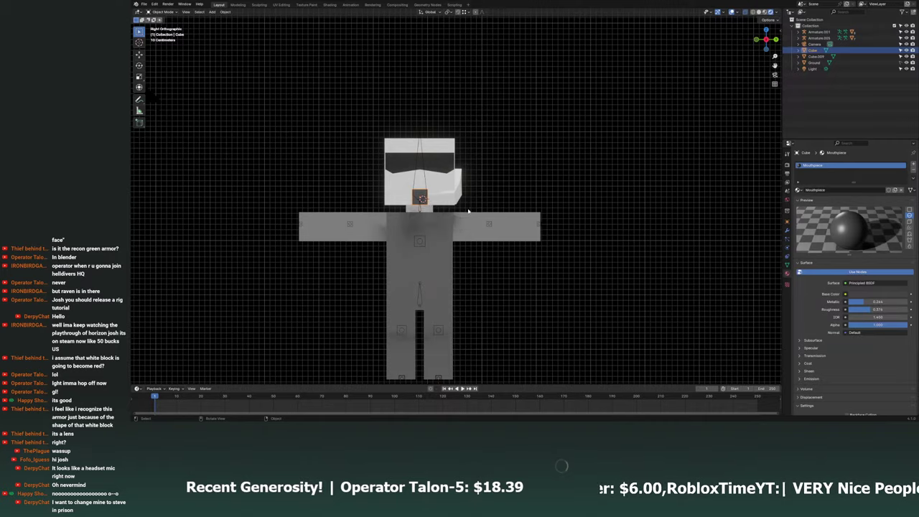
pyautogui.moveTo(468, 211); pyautogui.dragTo(479, 136, button='middle')
pyautogui.keyDown('shift'); pyautogui.click(480, 135); pyautogui.keyUp('shift')
pyautogui.hotkey('ctrl', 'p')
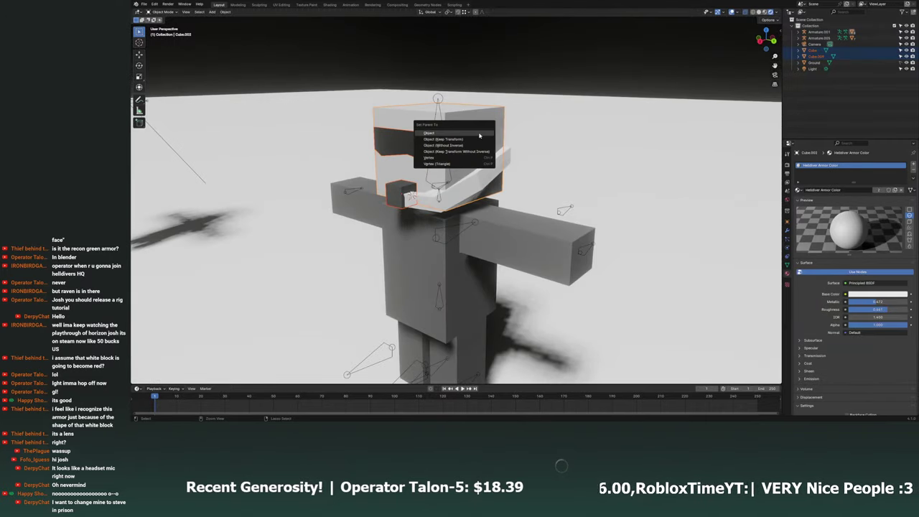
pyautogui.click(480, 135)
# Test the armature in Pose Mode, then return it to Object Mode.
pyautogui.click(438, 100)
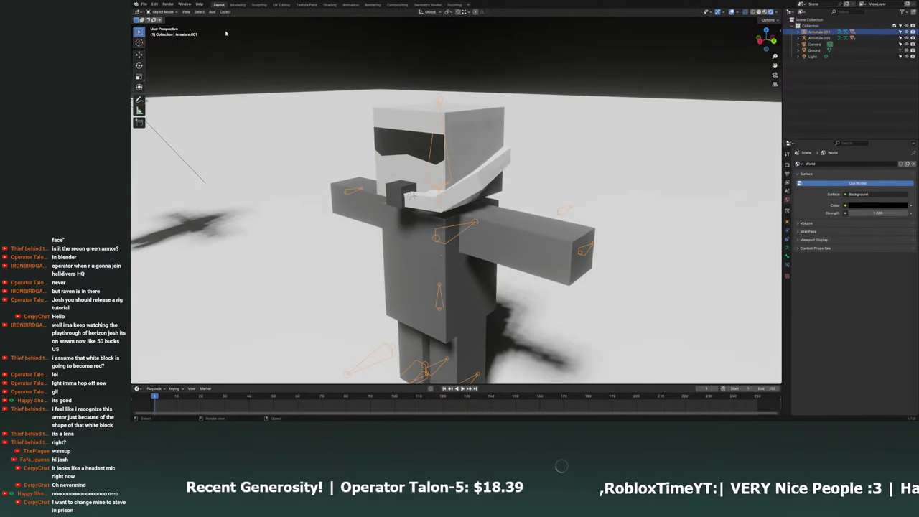
pyautogui.click(162, 13)
pyautogui.click(164, 33)
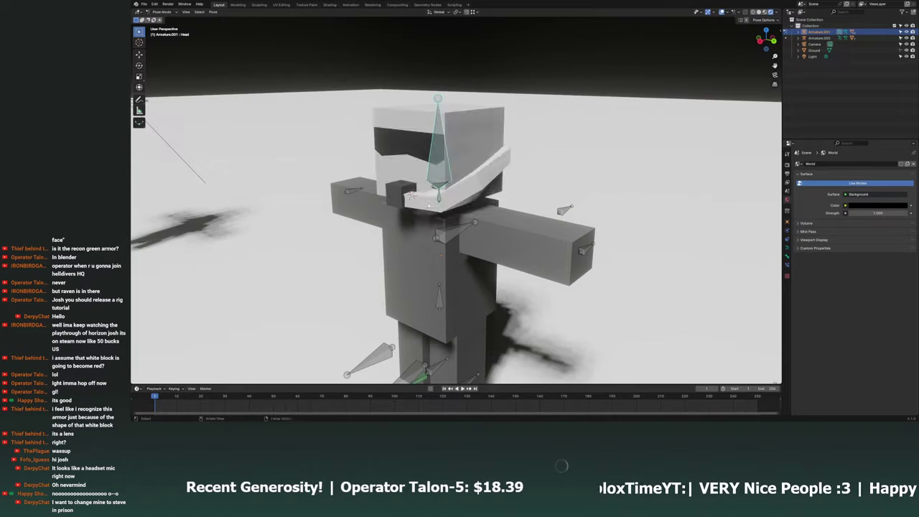
pyautogui.hotkey('ctrl', 'Tab')
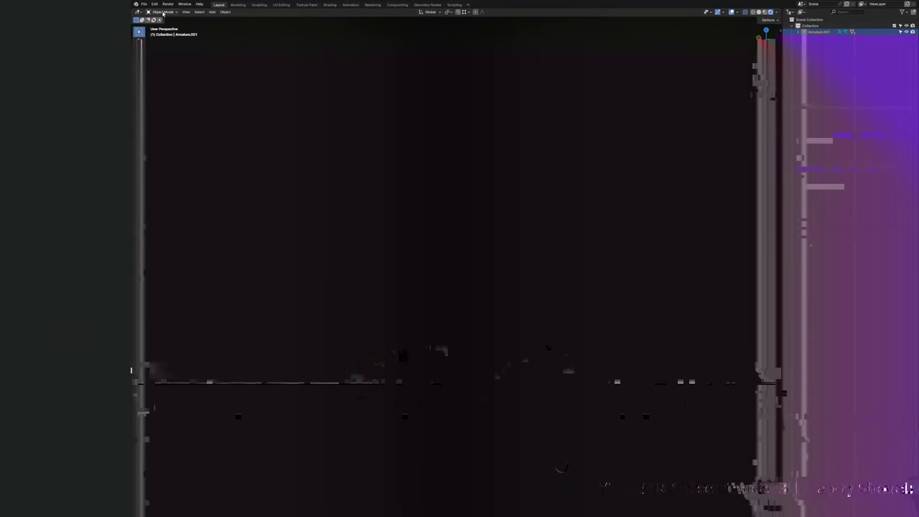
pyautogui.press('g')
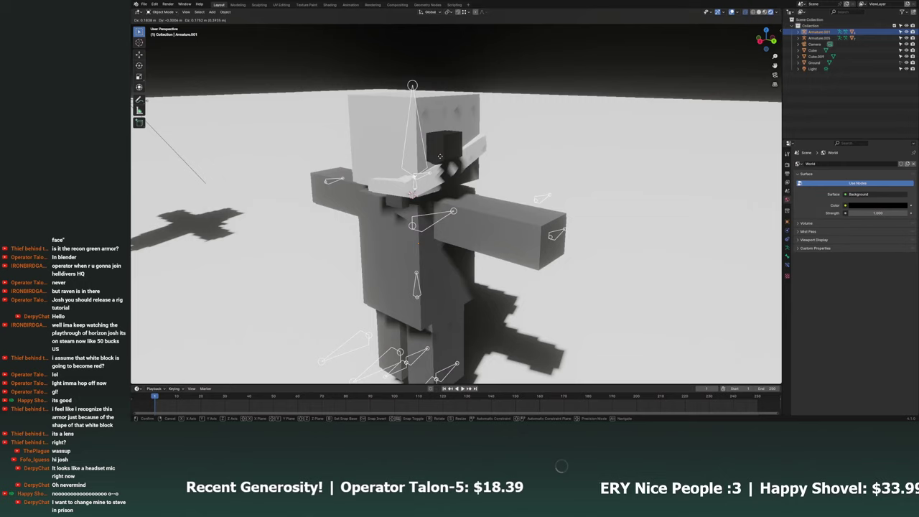
pyautogui.moveTo(418, 155)
pyautogui.mouseDown(button='middle')
pyautogui.moveTo(373, 203)
pyautogui.moveTo(494, 174)
pyautogui.mouseUp(button='middle')
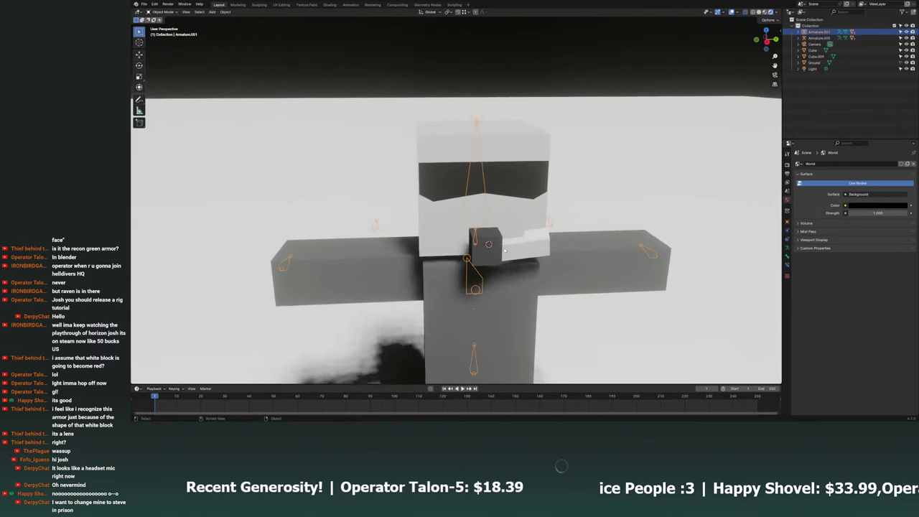
# Select the visor, head and armature, and test the pose before returning to Object Mode.
pyautogui.click(494, 174)
pyautogui.keyDown('shift'); pyautogui.click(447, 218); pyautogui.keyUp('shift')
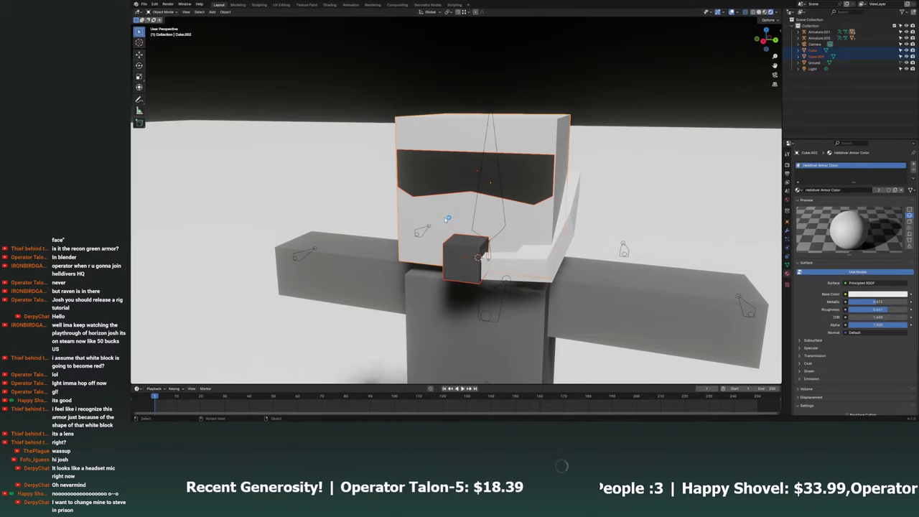
pyautogui.click(507, 221)
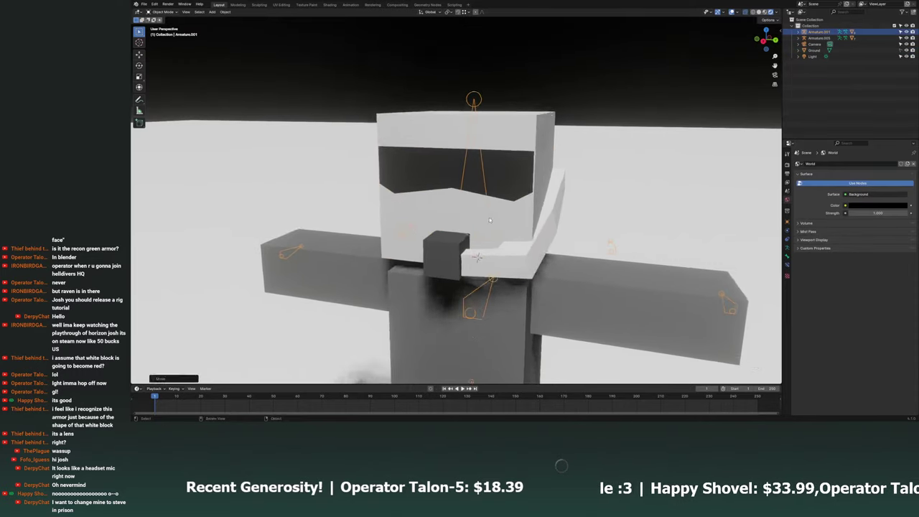
pyautogui.click(164, 12)
pyautogui.click(164, 33)
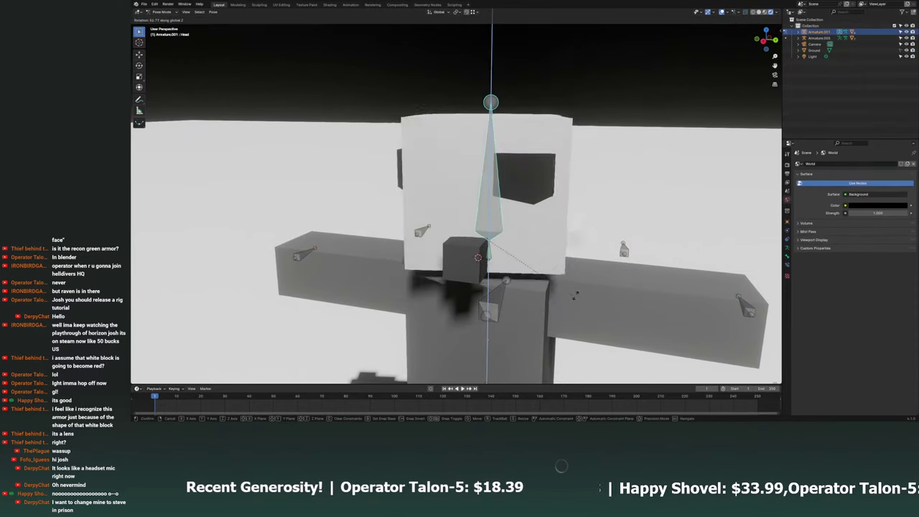
pyautogui.click(163, 12)
pyautogui.click(163, 19)
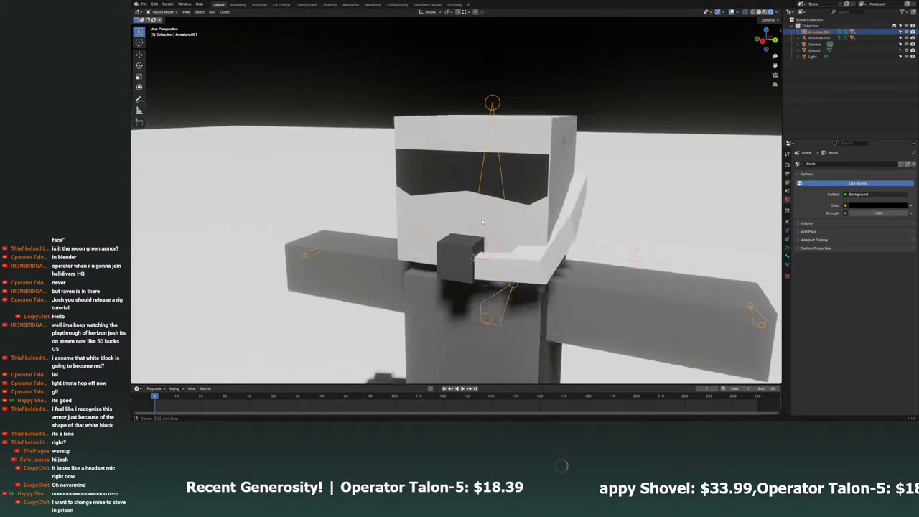
pyautogui.moveTo(477, 219)
pyautogui.mouseDown(button='middle')
pyautogui.moveTo(488, 208)
pyautogui.moveTo(482, 214)
pyautogui.mouseUp(button='middle')
pyautogui.scroll(-3, 474, 216)
pyautogui.scroll(2, 488, 208)
pyautogui.scroll(2, 491, 205)
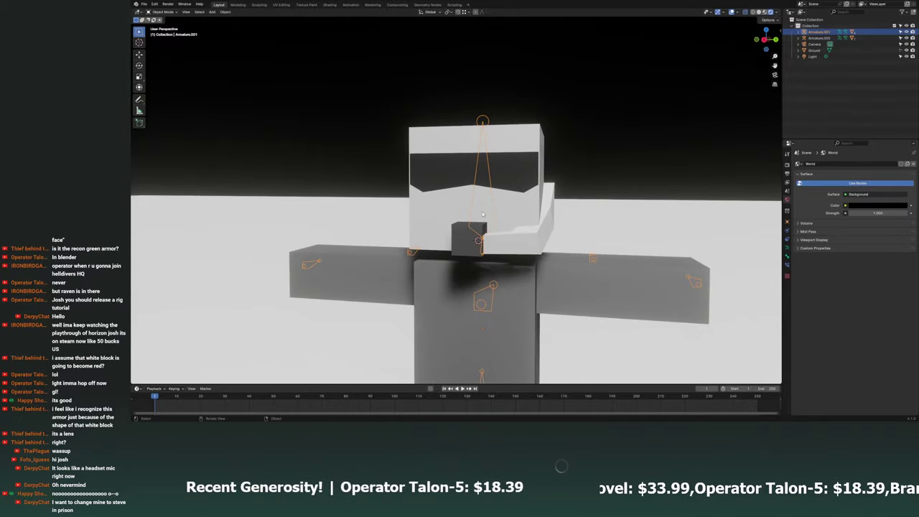
# Select the helmet cube and briefly enter and leave Weight Paint mode.
pyautogui.click(506, 184)
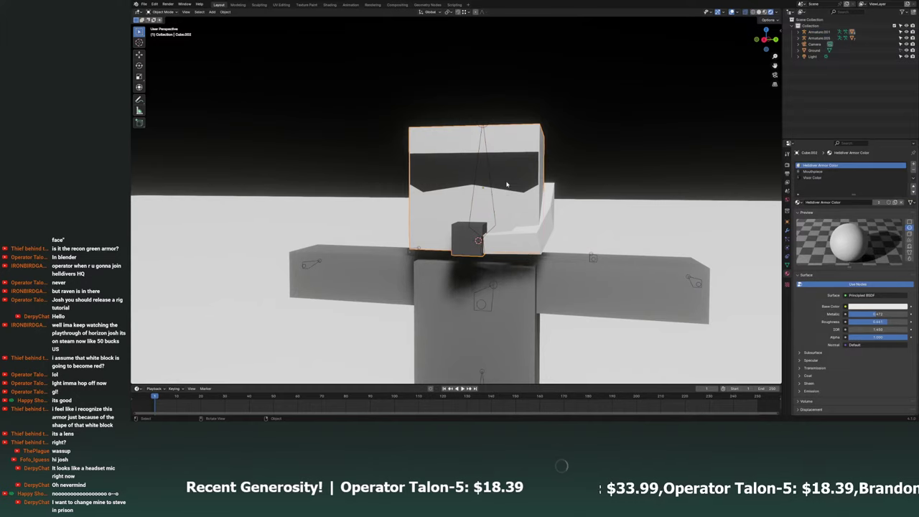
pyautogui.click(163, 12)
pyautogui.click(165, 46)
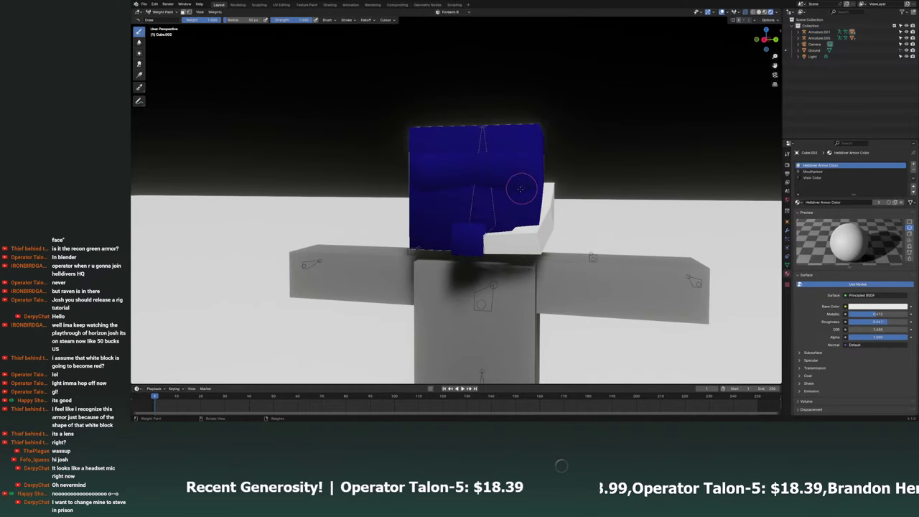
pyautogui.click(163, 12)
pyautogui.click(165, 20)
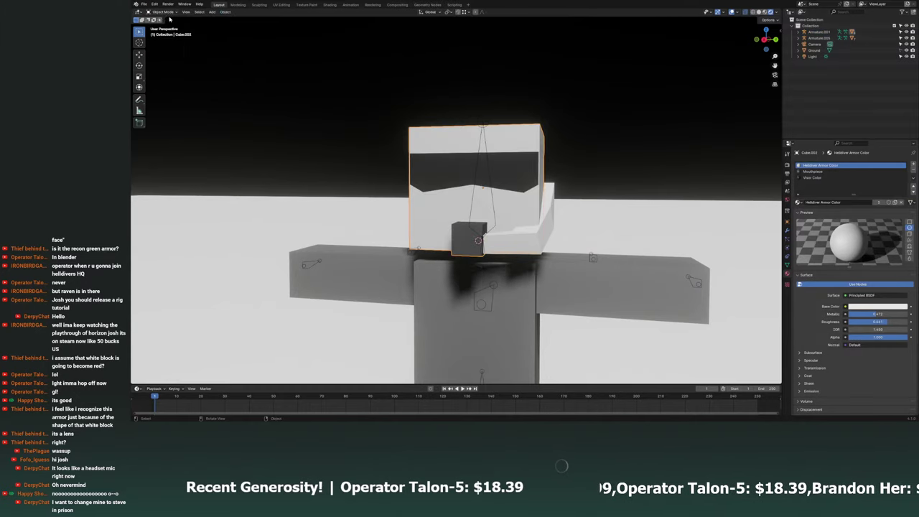
# With the rig and helmet selected in Weight Paint, make the Head bone the active group.
pyautogui.keyDown('shift'); pyautogui.click(496, 209); pyautogui.keyUp('shift')
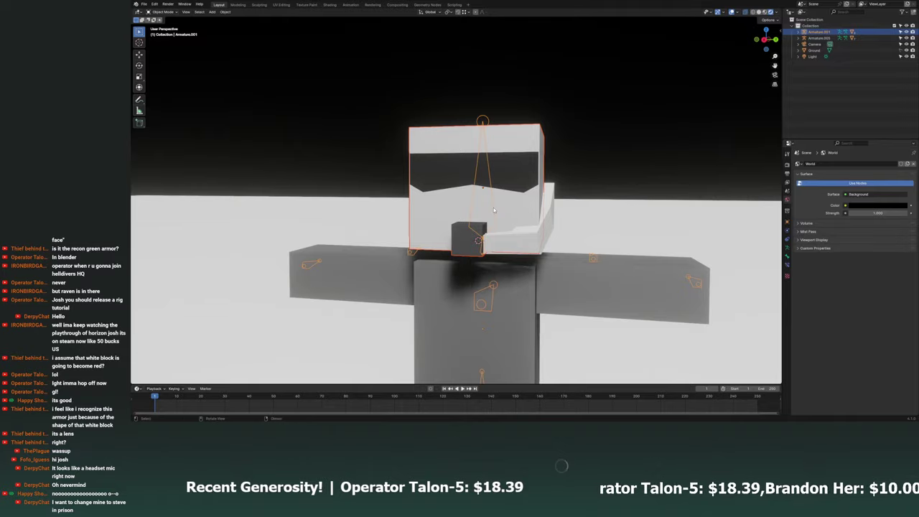
pyautogui.keyDown('shift'); pyautogui.click(473, 208); pyautogui.keyUp('shift')
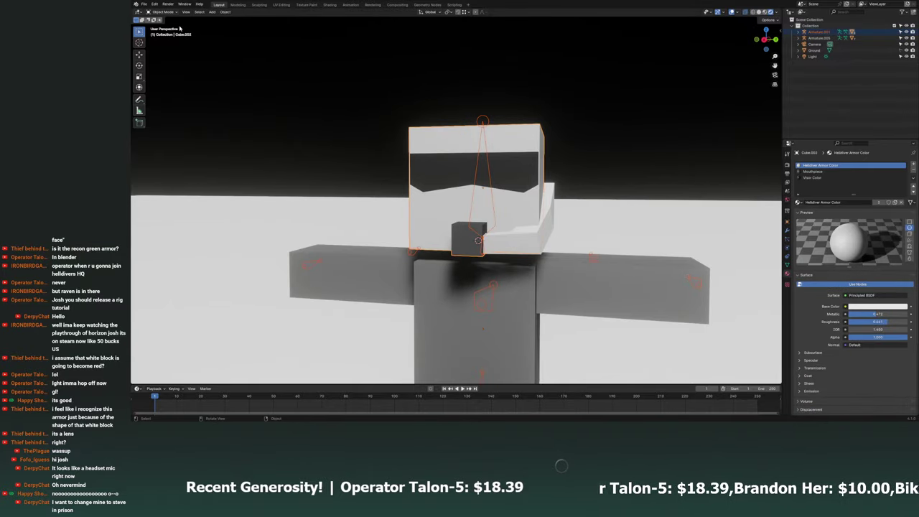
pyautogui.click(163, 13)
pyautogui.click(163, 46)
pyautogui.moveTo(459, 215)
pyautogui.mouseDown(button='middle')
pyautogui.moveTo(474, 208)
pyautogui.moveTo(516, 223)
pyautogui.mouseUp(button='middle')
pyautogui.moveTo(431, 231); pyautogui.dragTo(224, 46, button='middle')
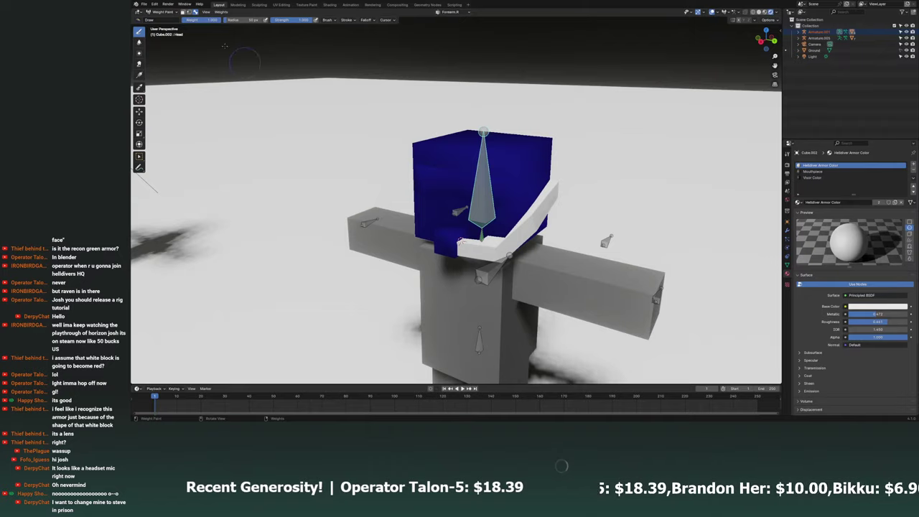
pyautogui.moveTo(423, 113)
pyautogui.mouseDown(button='middle')
pyautogui.moveTo(479, 232)
pyautogui.moveTo(489, 216)
pyautogui.moveTo(502, 237)
pyautogui.mouseUp(button='middle')
pyautogui.keyDown('ctrl'); pyautogui.click(458, 257); pyautogui.keyUp('ctrl')
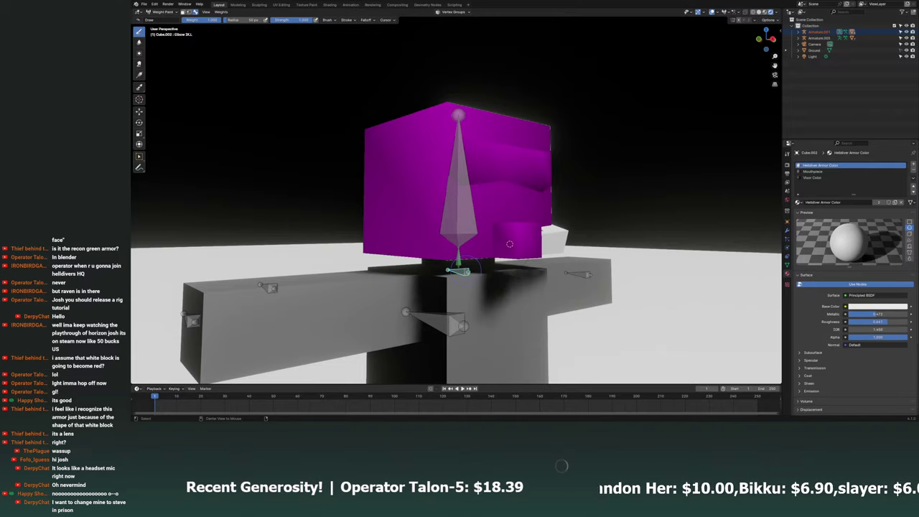
pyautogui.keyDown('ctrl'); pyautogui.click(510, 244); pyautogui.keyUp('ctrl')
# Paint full Head weight over the helmet's visor, side and top faces.
pyautogui.moveTo(510, 244)
pyautogui.mouseDown(button='middle')
pyautogui.moveTo(448, 212)
pyautogui.moveTo(574, 297)
pyautogui.moveTo(493, 211)
pyautogui.moveTo(574, 238)
pyautogui.moveTo(496, 214)
pyautogui.moveTo(382, 111)
pyautogui.mouseUp(button='middle')
pyautogui.scroll(5, 502, 252)
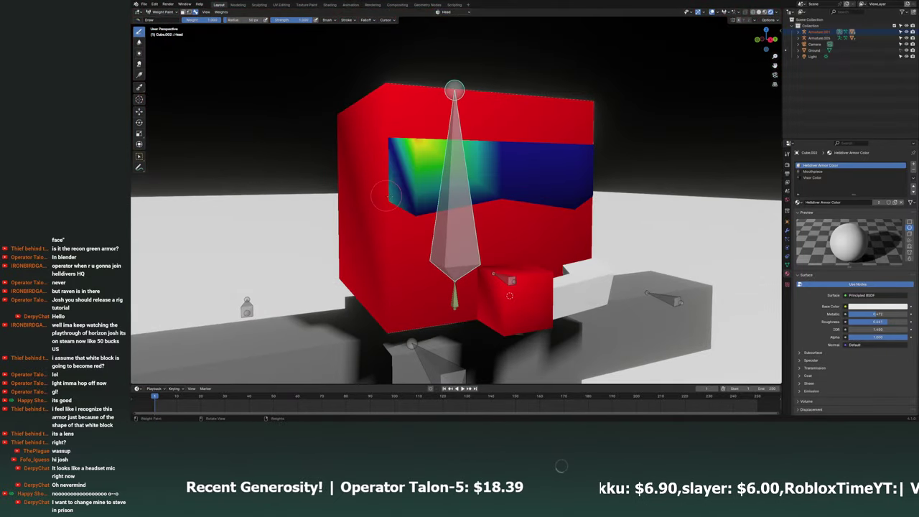
pyautogui.press('KP_1')
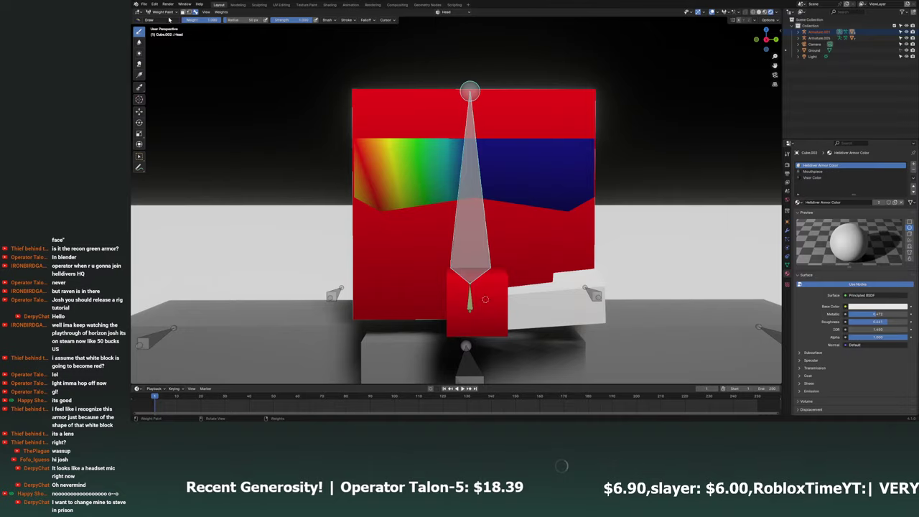
pyautogui.moveTo(560, 172); pyautogui.dragTo(383, 192)
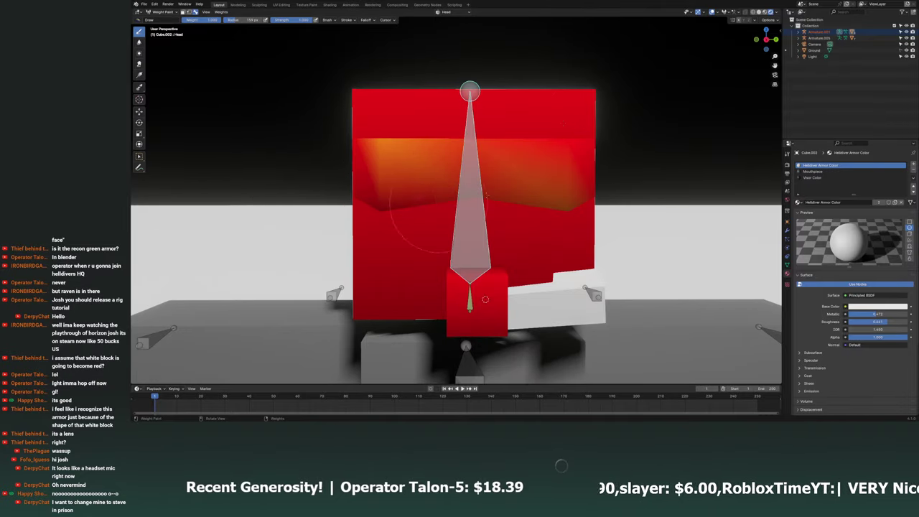
pyautogui.moveTo(382, 193)
pyautogui.mouseDown(button='middle')
pyautogui.moveTo(386, 201)
pyautogui.moveTo(437, 189)
pyautogui.moveTo(158, 136)
pyautogui.mouseUp(button='middle')
pyautogui.scroll(5, 385, 197)
pyautogui.moveTo(158, 136); pyautogui.dragTo(158, 151)
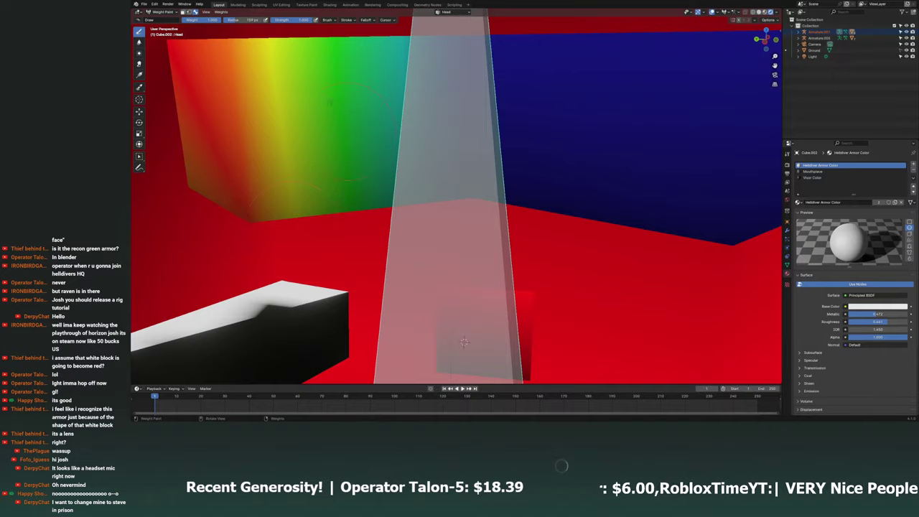
pyautogui.moveTo(158, 151)
pyautogui.mouseDown(button='middle')
pyautogui.moveTo(471, 190)
pyautogui.moveTo(761, 94)
pyautogui.mouseUp(button='middle')
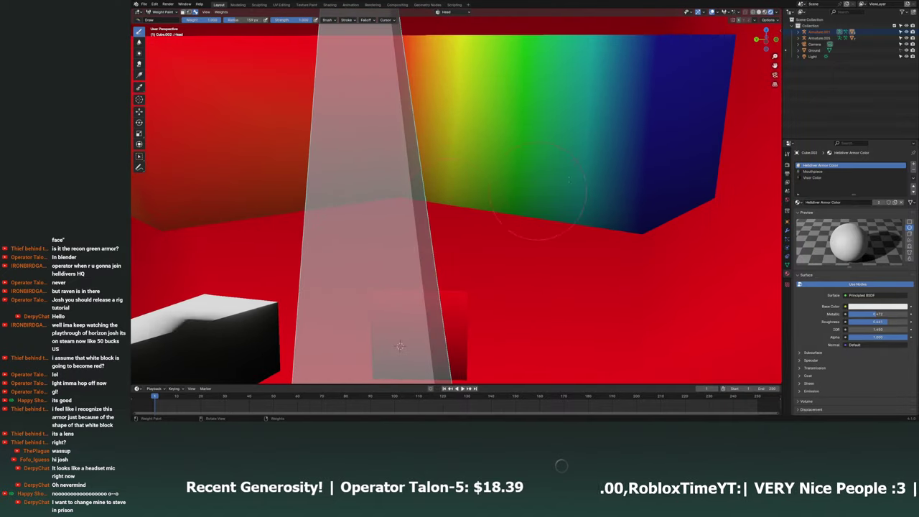
pyautogui.moveTo(747, 93)
pyautogui.mouseDown()
pyautogui.moveTo(646, 79)
pyautogui.moveTo(374, 74)
pyautogui.mouseUp()
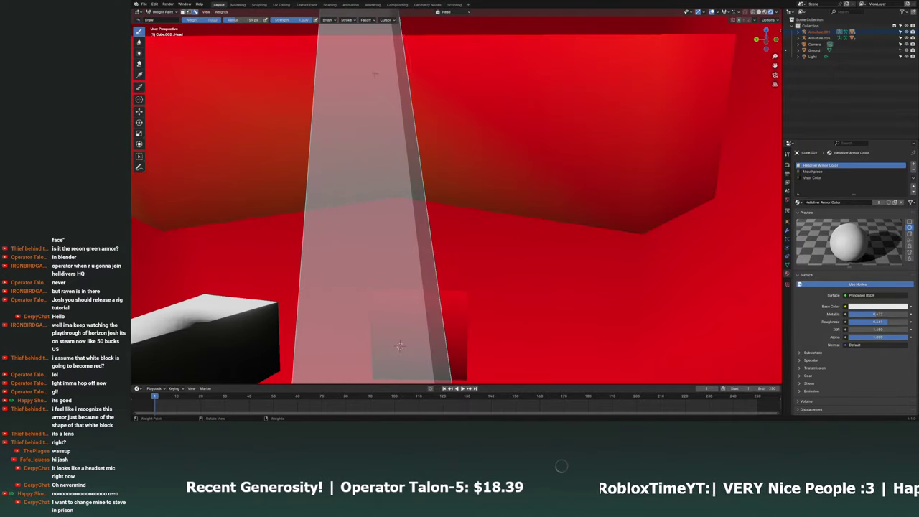
# Zoom out to check the whole head and body, then return to Object Mode.
pyautogui.scroll(-2, 328, 154)
pyautogui.scroll(-4, 328, 165)
pyautogui.moveTo(328, 164); pyautogui.dragTo(396, 156, button='middle')
pyautogui.click(162, 12)
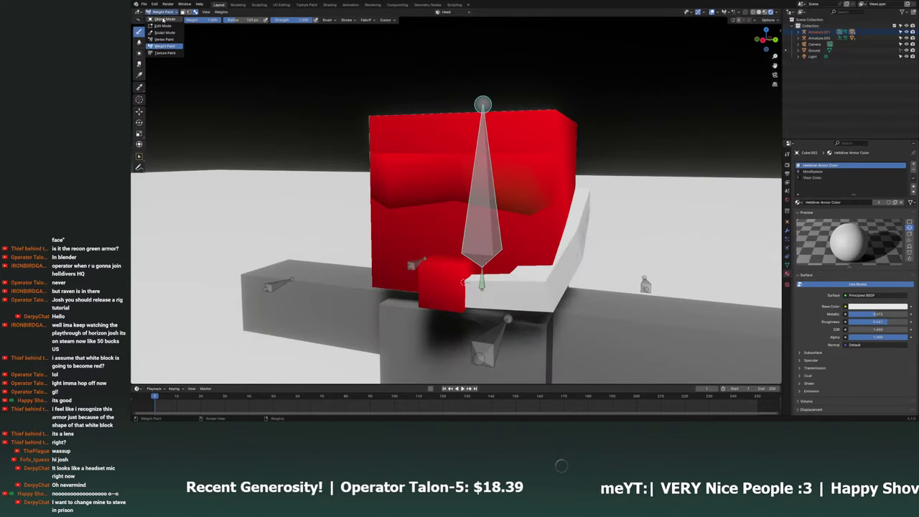
pyautogui.click(161, 21)
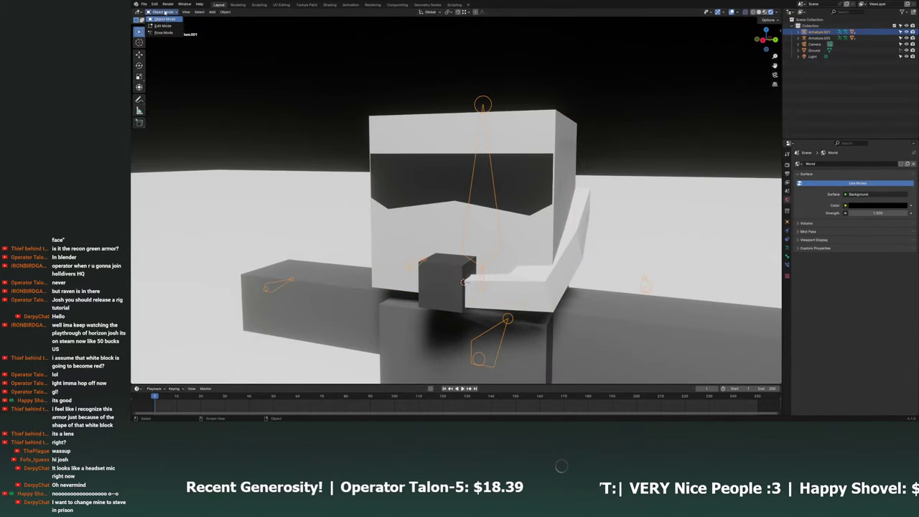
# Test the weighted helmet in Pose Mode, then return the rig to Object Mode.
pyautogui.click(164, 32)
pyautogui.moveTo(517, 354)
pyautogui.mouseDown(button='middle')
pyautogui.moveTo(610, 292)
pyautogui.moveTo(563, 176)
pyautogui.mouseUp(button='middle')
pyautogui.click(163, 18)
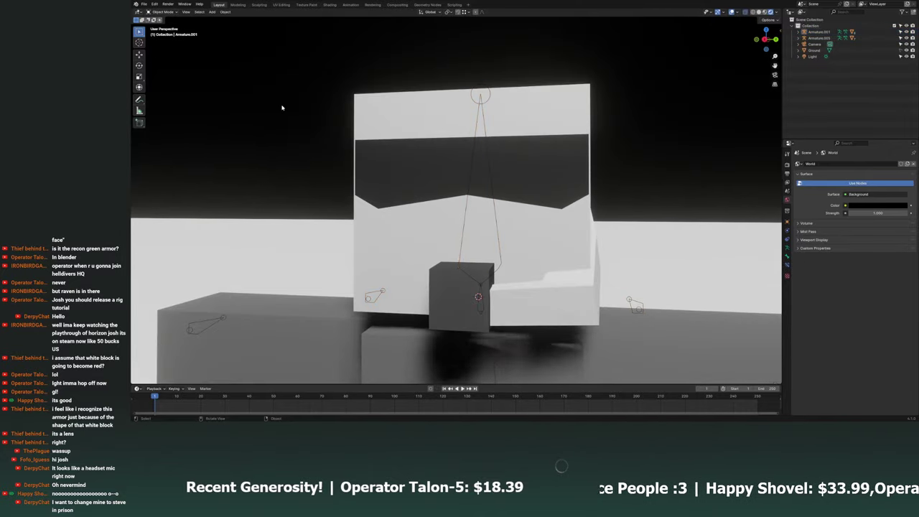
# Save Medieval Tavern.blend, then select the slanted side plank and view from behind.
pyautogui.moveTo(545, 215)
pyautogui.mouseDown(button='middle')
pyautogui.moveTo(571, 233)
pyautogui.moveTo(554, 236)
pyautogui.moveTo(534, 221)
pyautogui.mouseUp(button='middle')
pyautogui.hotkey('ctrl', 's')
pyautogui.scroll(2, 554, 236)
pyautogui.click(552, 232)
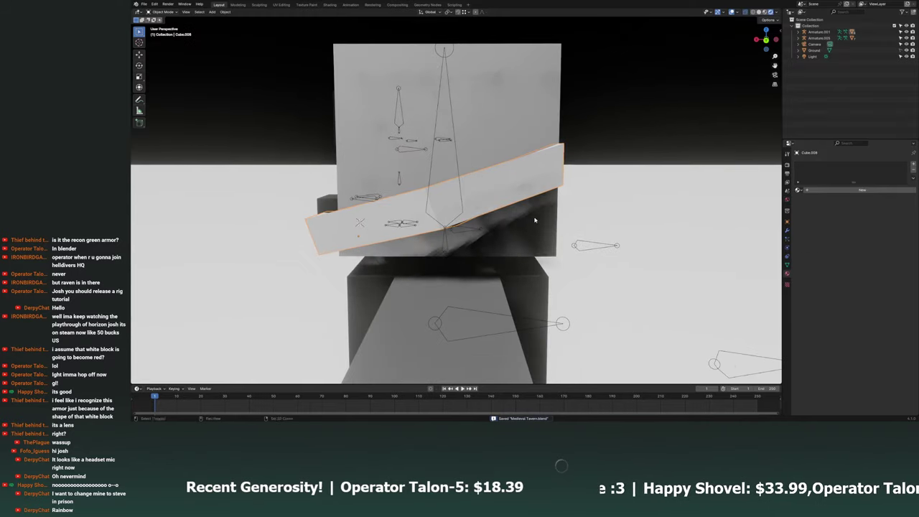
pyautogui.click(766, 41)
# Enter Edit Mode on the helmet cube and clear its face selection.
pyautogui.hotkey('shift', 'a')
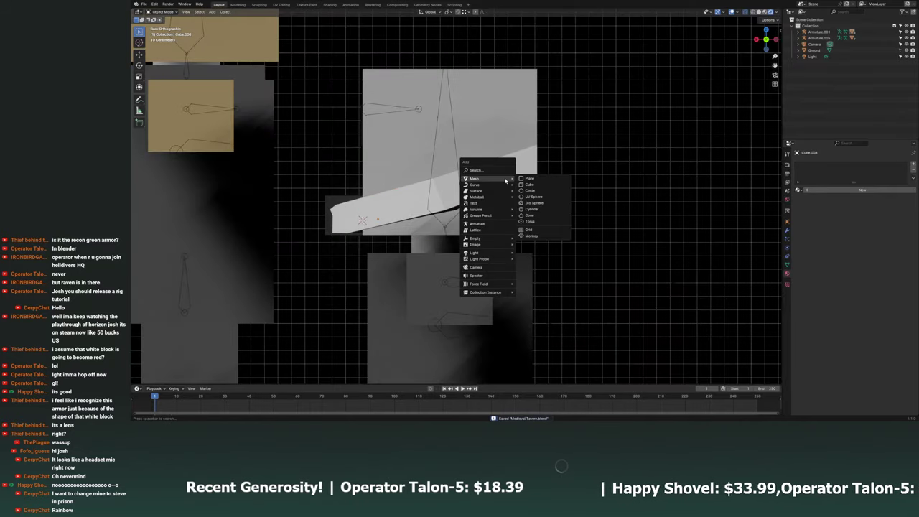
pyautogui.click(426, 111)
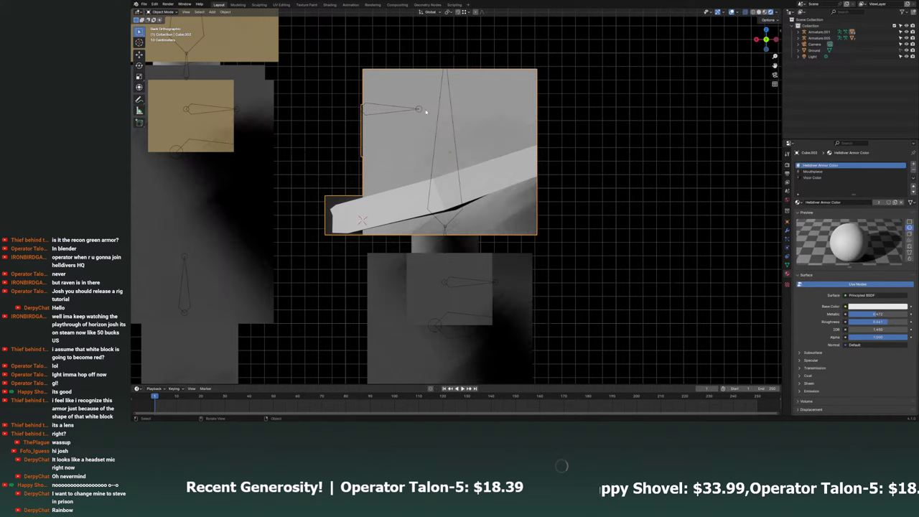
pyautogui.click(163, 12)
pyautogui.click(163, 25)
pyautogui.hotkey('shift', 'a')
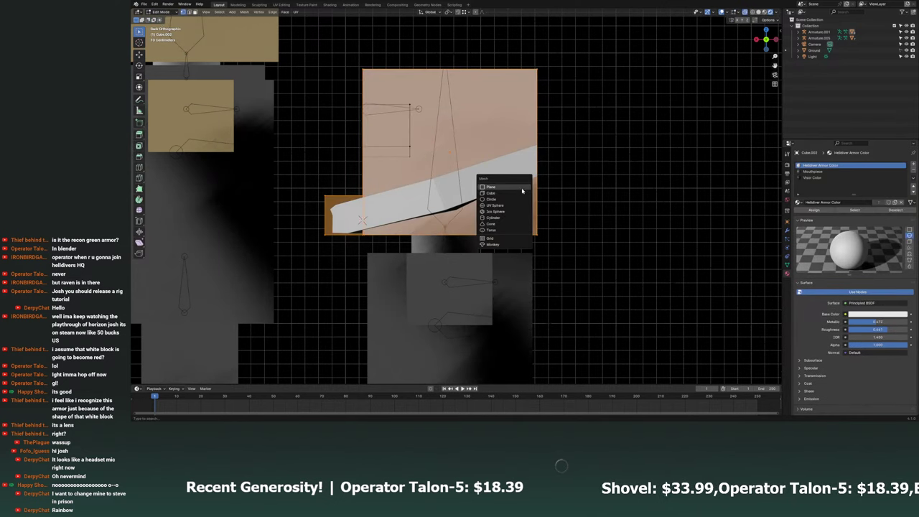
pyautogui.press('Escape')
pyautogui.click(565, 160)
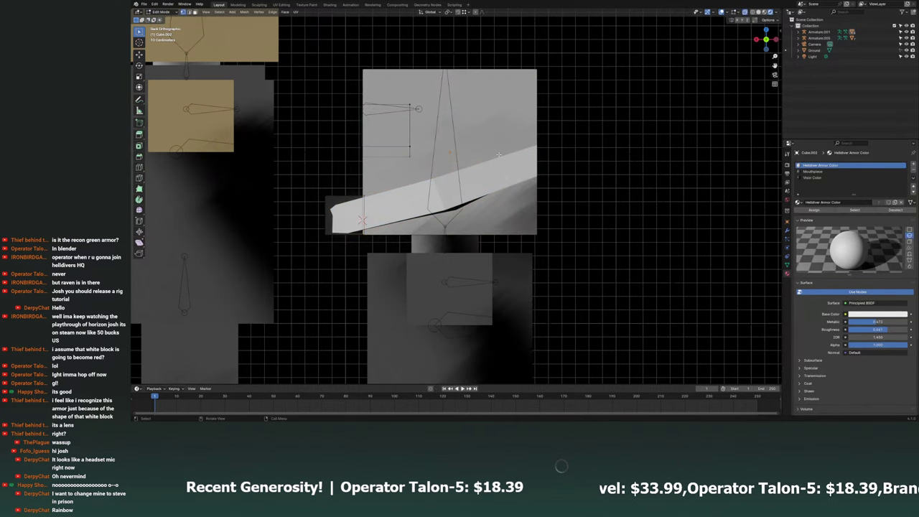
# Add a cylinder to the helmet mesh and rotate it 90° on X.
pyautogui.hotkey('shift', 'a')
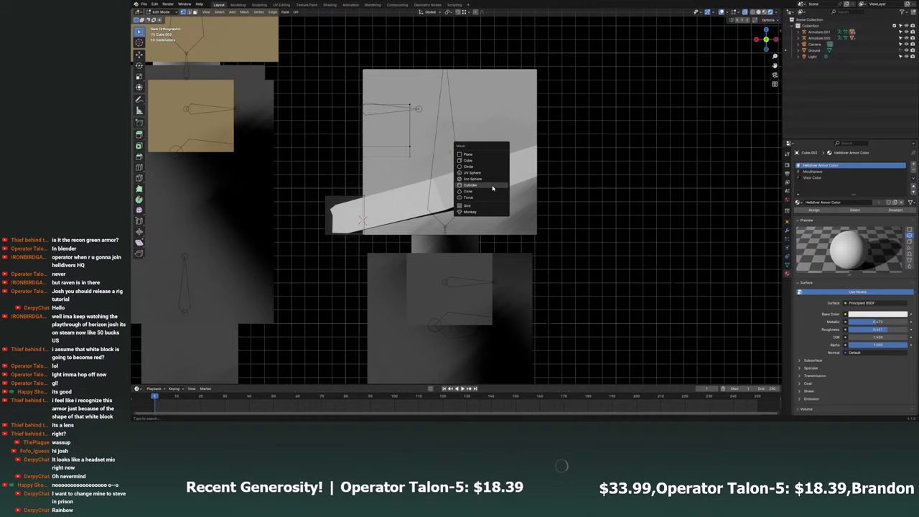
pyautogui.click(493, 188)
pyautogui.press('r')
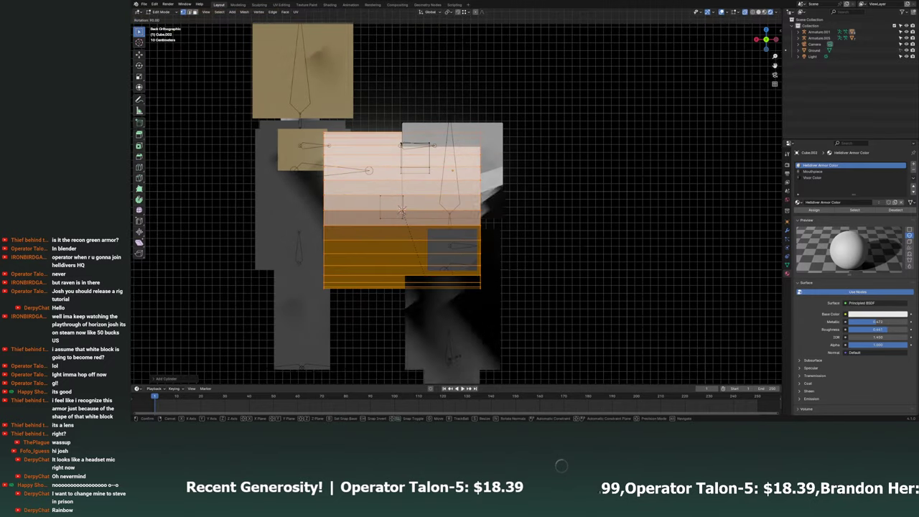
pyautogui.press('x')
pyautogui.press('Return')
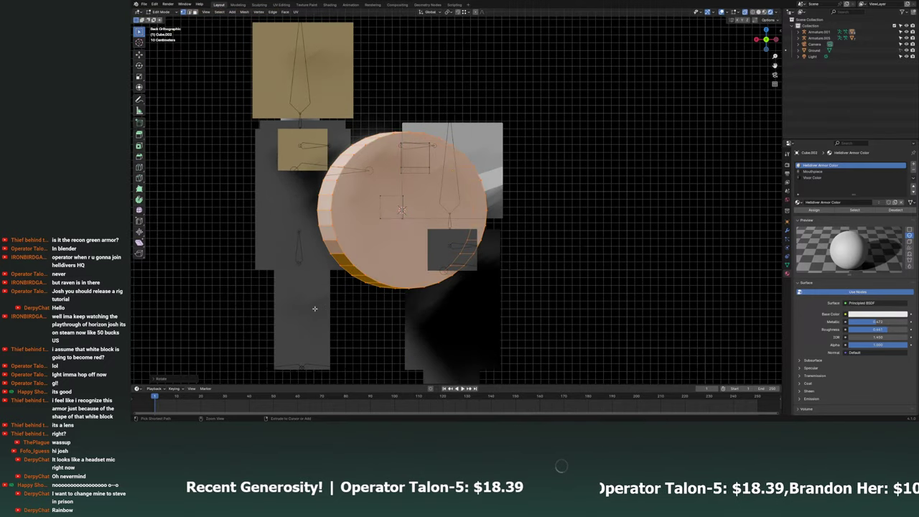
# Shrink the cylinder to earpiece size and flatten it into a thin disc.
pyautogui.press('r')
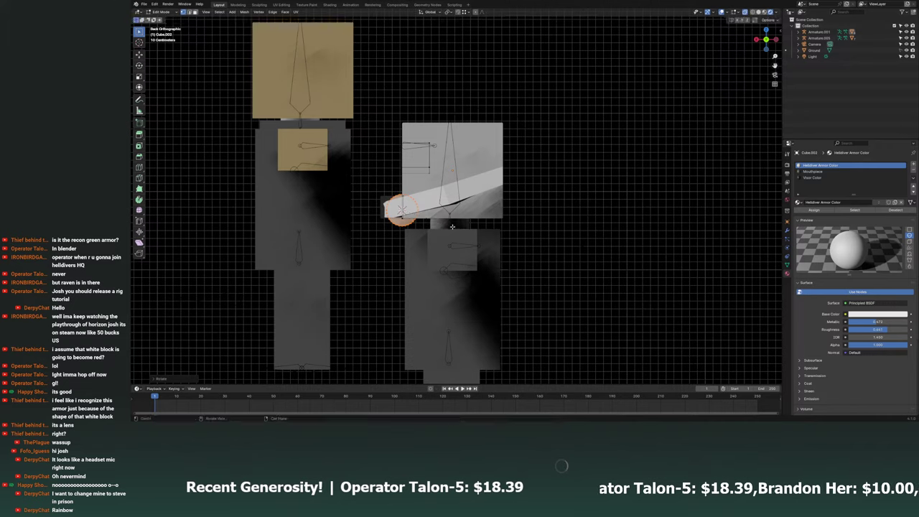
pyautogui.moveTo(502, 173); pyautogui.dragTo(474, 201, button='middle')
pyautogui.press('KP_3')
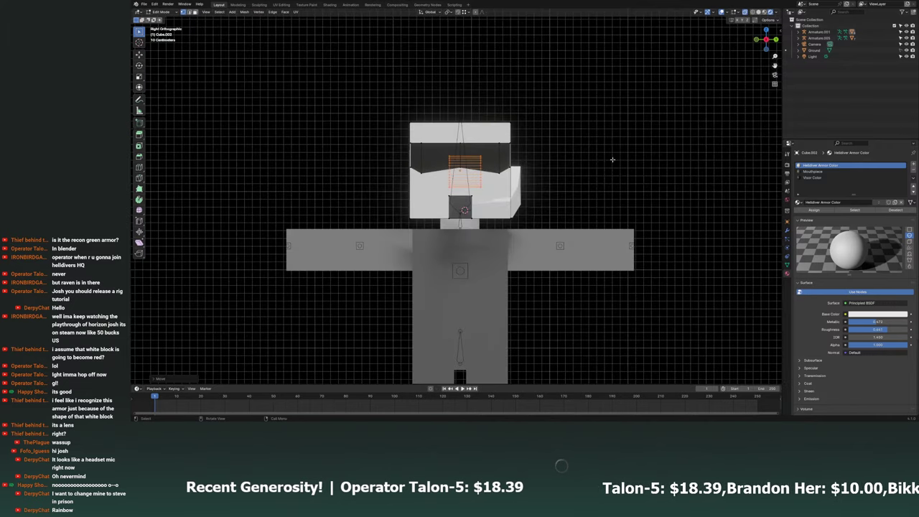
pyautogui.press('s')
pyautogui.press('x')
pyautogui.press('y')
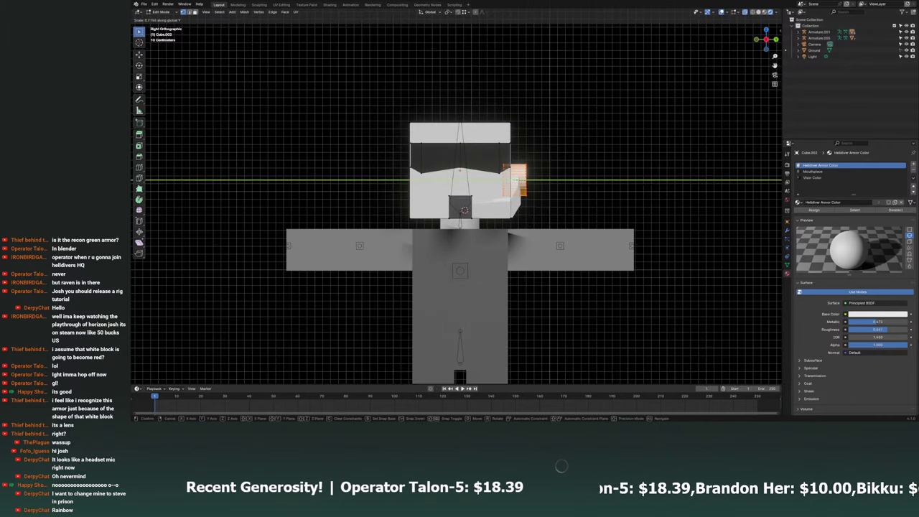
pyautogui.click(653, 126)
pyautogui.click(777, 45)
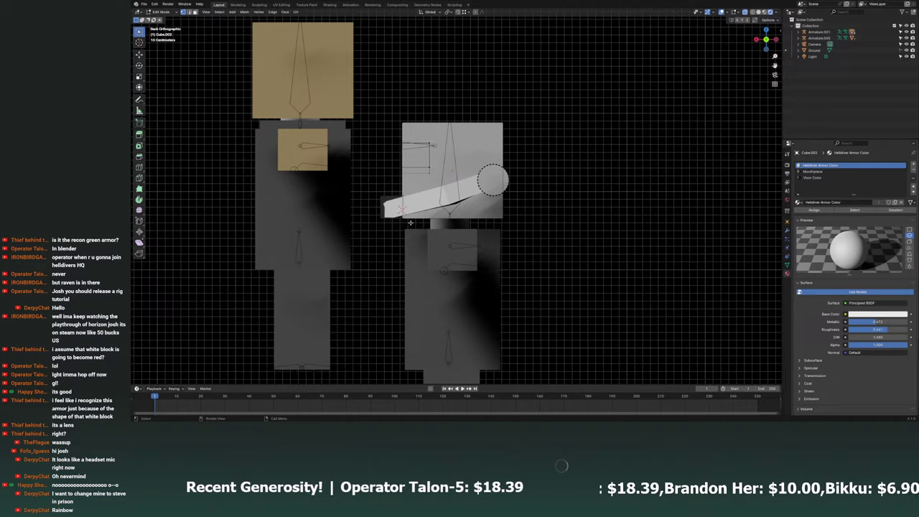
pyautogui.scroll(2, 596, 259)
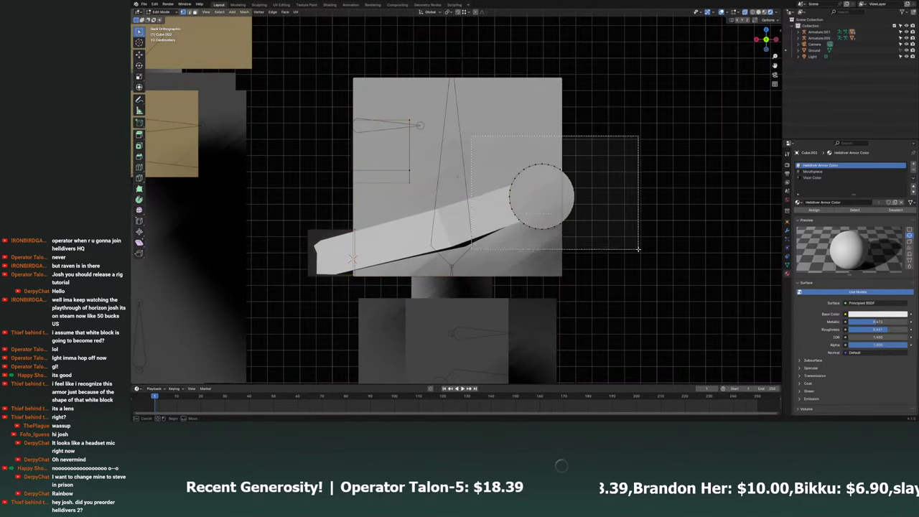
pyautogui.keyDown('ctrl'); pyautogui.scroll(-1, 603, 246); pyautogui.keyUp('ctrl')
pyautogui.scroll(3, 632, 243)
pyautogui.moveTo(642, 240)
pyautogui.mouseDown(button='middle')
pyautogui.moveTo(576, 260)
pyautogui.moveTo(370, 253)
pyautogui.moveTo(394, 249)
pyautogui.moveTo(790, 40)
pyautogui.mouseUp(button='middle')
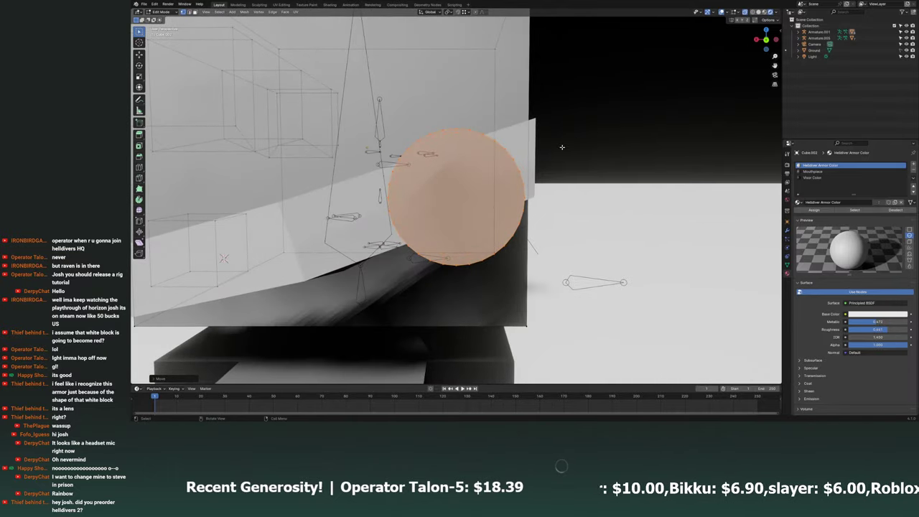
# Slide the earpiece faces along Y and extrude them outward.
pyautogui.moveTo(562, 146)
pyautogui.mouseDown(button='middle')
pyautogui.moveTo(607, 148)
pyautogui.moveTo(548, 139)
pyautogui.moveTo(611, 169)
pyautogui.moveTo(521, 142)
pyautogui.mouseUp(button='middle')
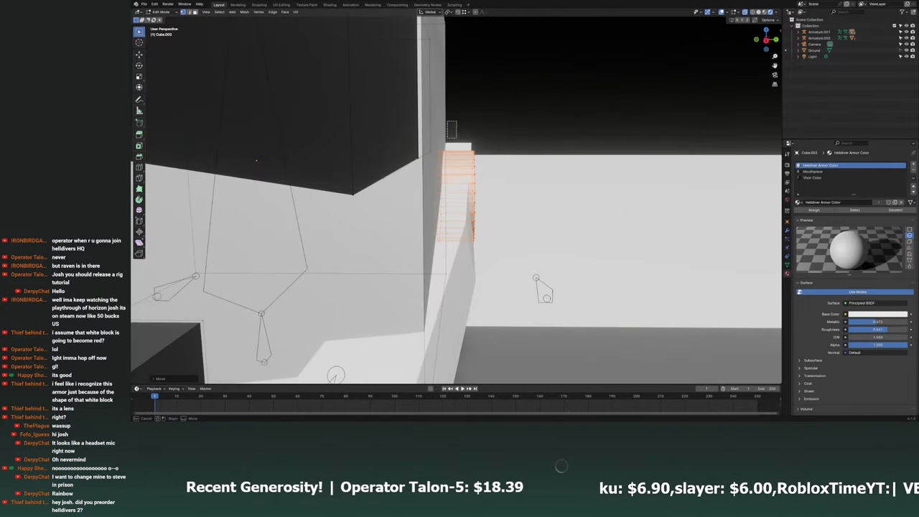
pyautogui.press('KP_Decimal')
pyautogui.press('g')
pyautogui.press('y')
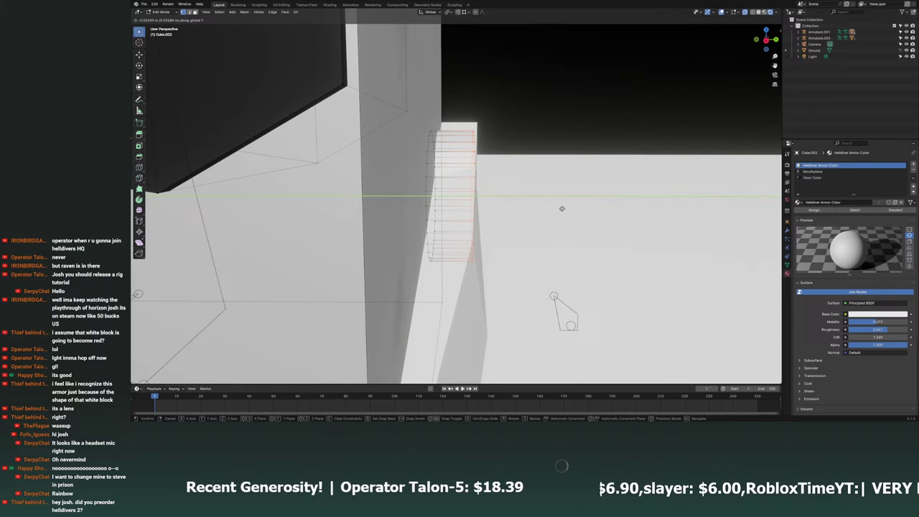
pyautogui.click(568, 210)
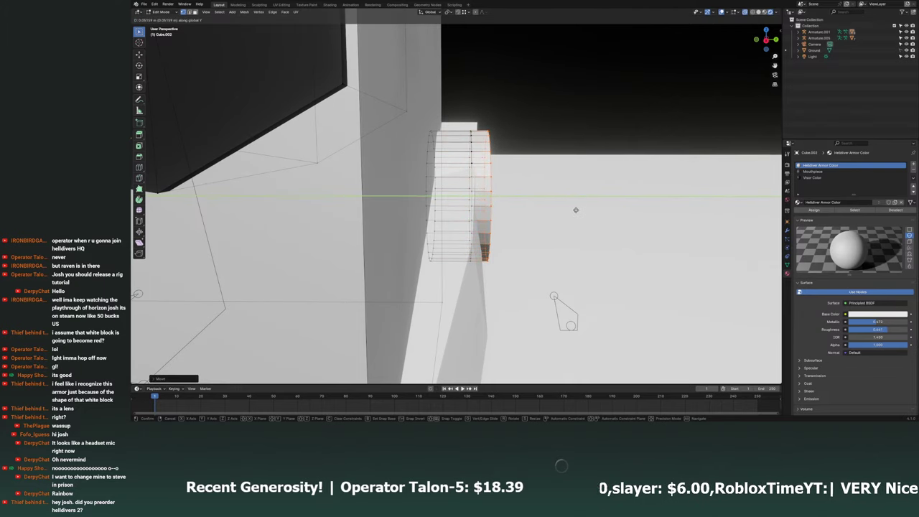
pyautogui.click(571, 208)
pyautogui.press('e')
pyautogui.click(577, 209)
# Box-select a narrow rim band and add a new empty material slot.
pyautogui.moveTo(577, 209)
pyautogui.mouseDown(button='middle')
pyautogui.moveTo(564, 212)
pyautogui.moveTo(493, 132)
pyautogui.mouseUp(button='middle')
pyautogui.moveTo(462, 115); pyautogui.dragTo(486, 293)
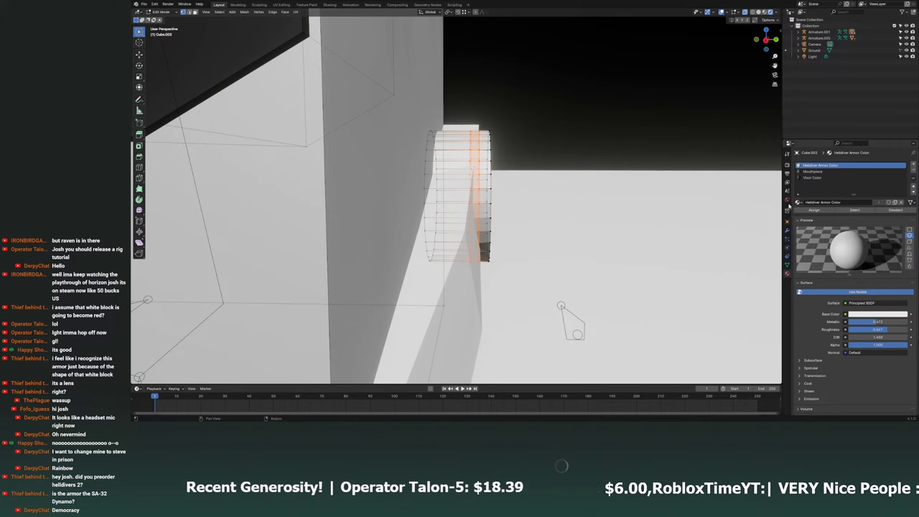
pyautogui.click(913, 164)
# Create a new material with red Base Color named Helldiver Red, then leave Edit Mode.
pyautogui.click(825, 202)
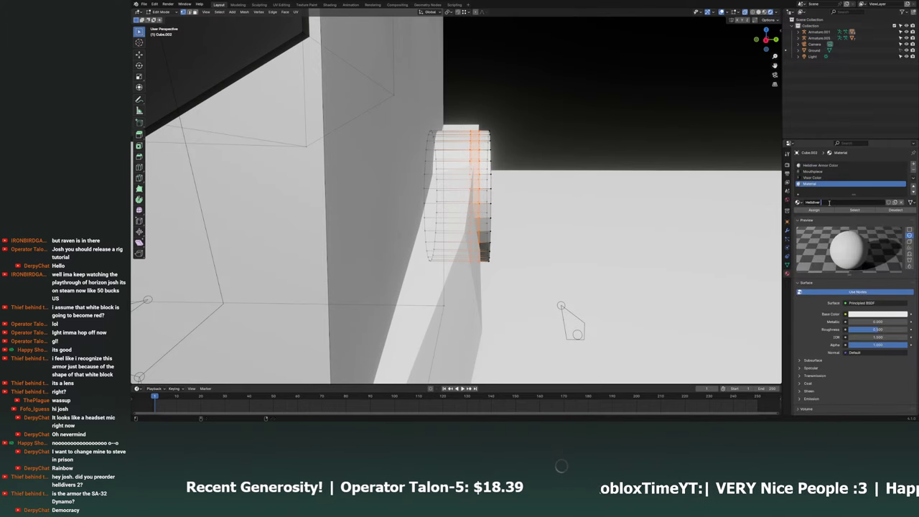
pyautogui.write('Red')
pyautogui.click(869, 314)
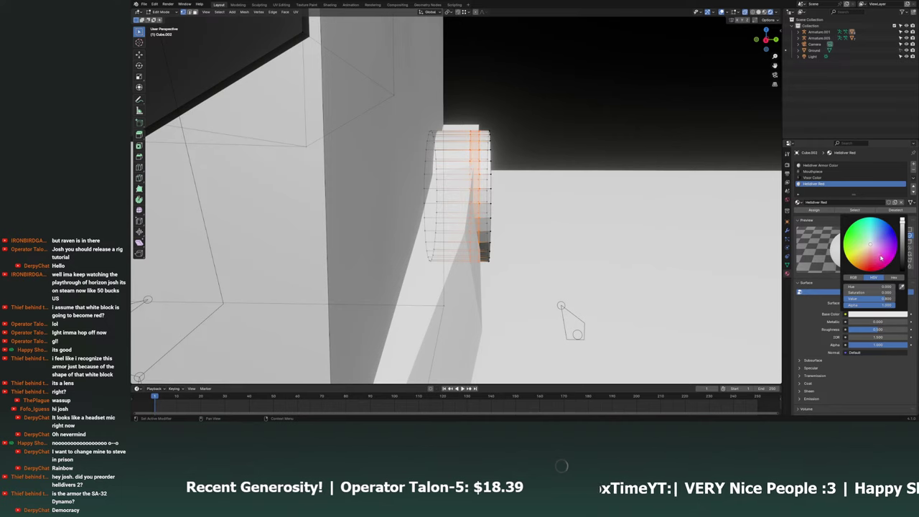
pyautogui.press('Escape')
pyautogui.click(876, 313)
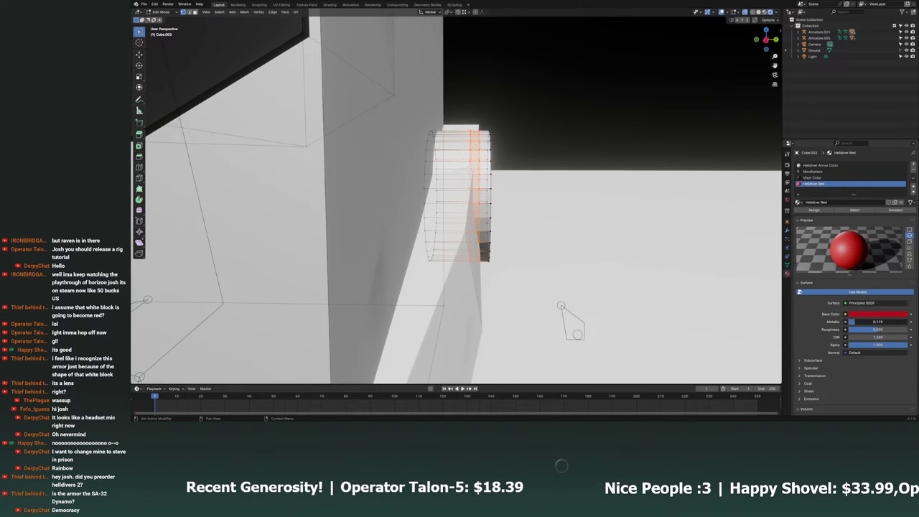
pyautogui.moveTo(578, 267); pyautogui.dragTo(596, 264, button='middle')
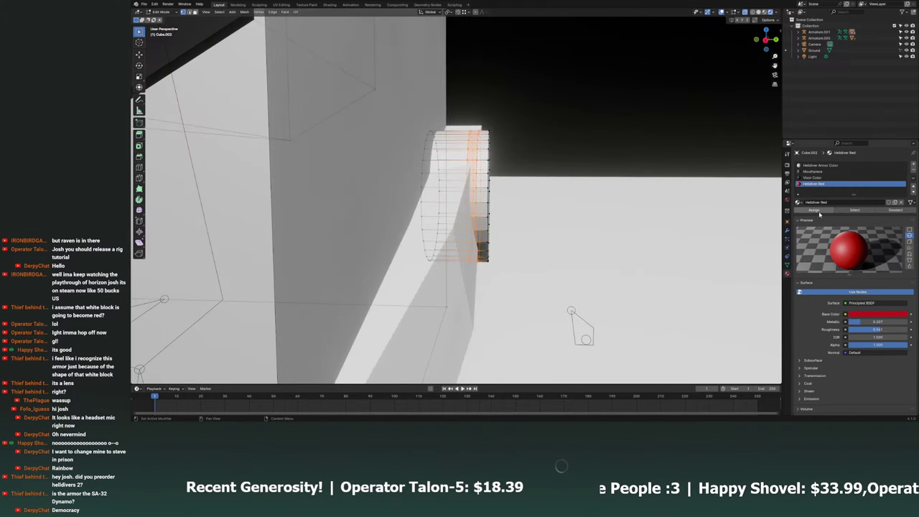
pyautogui.moveTo(369, 118); pyautogui.dragTo(379, 115, button='middle')
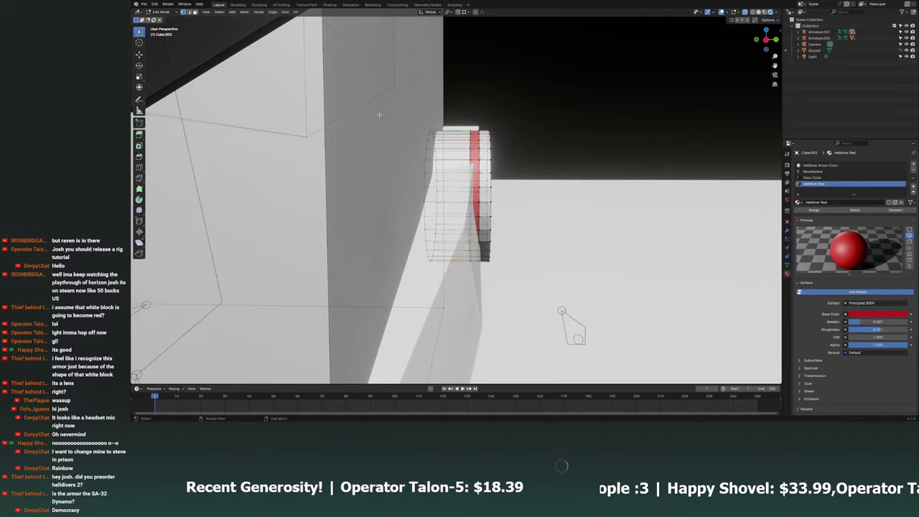
pyautogui.press('Tab')
pyautogui.moveTo(402, 179); pyautogui.dragTo(520, 143, button='middle')
# Enter Edit Mode and slide the earpiece's selected faces outward along Y.
pyautogui.scroll(5, 526, 168)
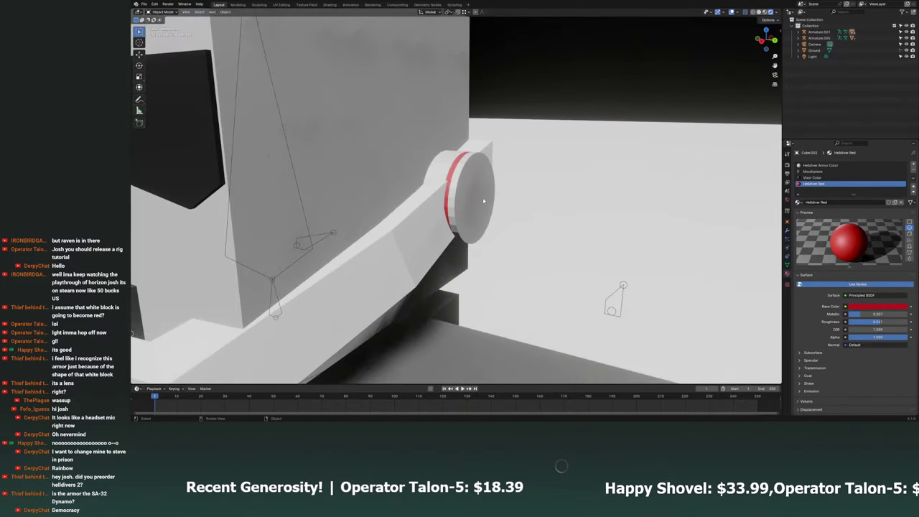
pyautogui.moveTo(532, 192); pyautogui.dragTo(486, 199, button='middle')
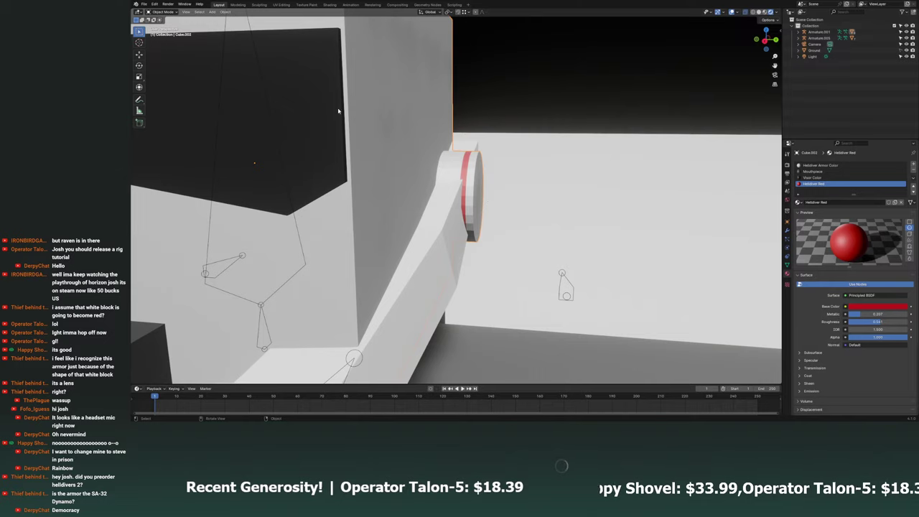
pyautogui.click(172, 13)
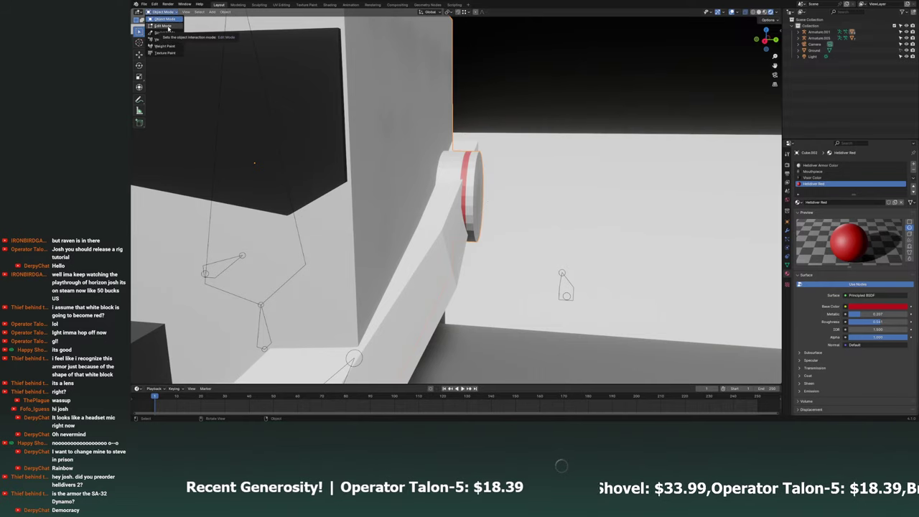
pyautogui.click(168, 27)
pyautogui.moveTo(495, 237); pyautogui.dragTo(518, 254, button='middle')
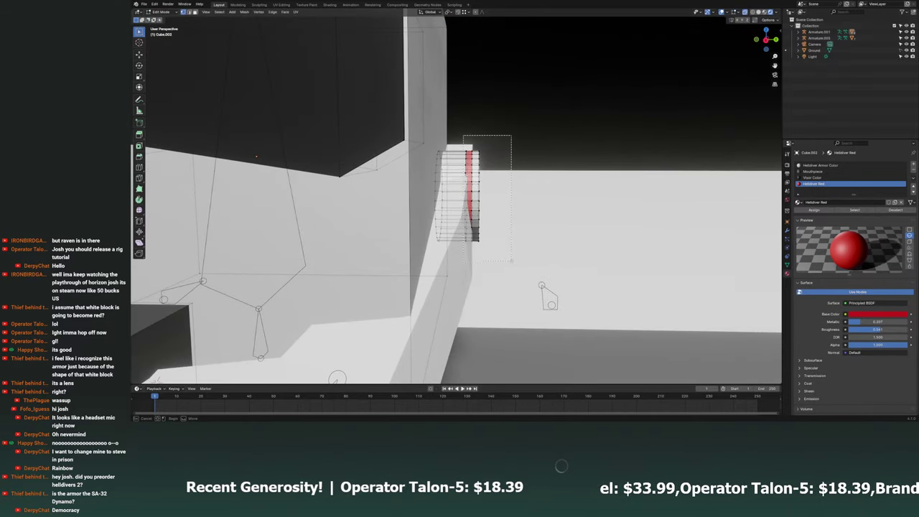
pyautogui.press('g')
pyautogui.press('y')
pyautogui.click(521, 254)
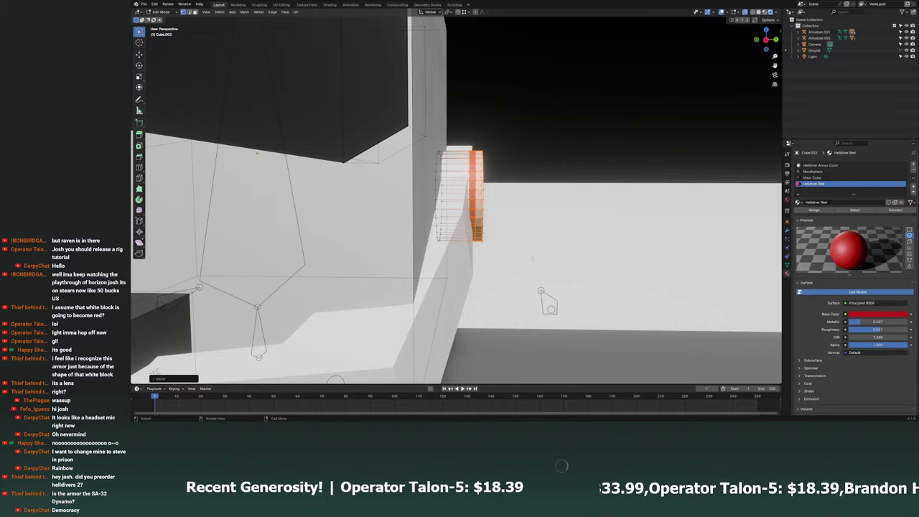
# In orthographic side view, move the earpiece faces farther out along Y.
pyautogui.click(769, 52)
pyautogui.press('g')
pyautogui.press('y')
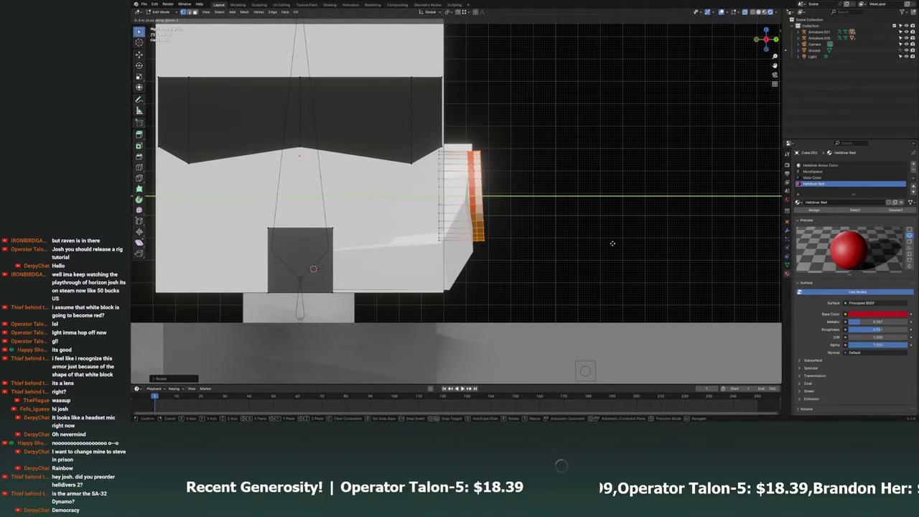
pyautogui.click(610, 245)
# Return to Object Mode, save Medieval Tavern.blend, and select the headset piece.
pyautogui.click(160, 12)
pyautogui.click(163, 25)
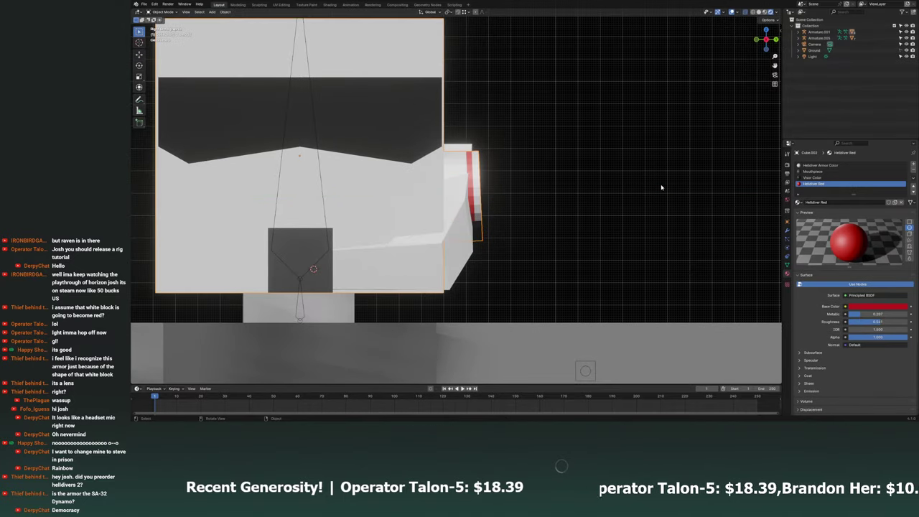
pyautogui.moveTo(661, 236)
pyautogui.mouseDown(button='middle')
pyautogui.moveTo(501, 229)
pyautogui.moveTo(503, 216)
pyautogui.moveTo(542, 224)
pyautogui.mouseUp(button='middle')
pyautogui.hotkey('ctrl', 's')
pyautogui.click(503, 217)
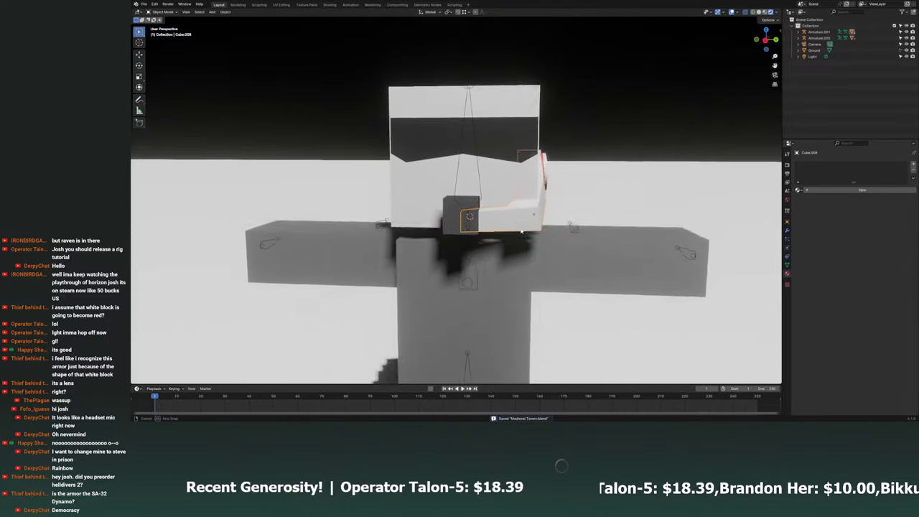
# Select the head cube and the headset piece in turn from a front view.
pyautogui.click(492, 193)
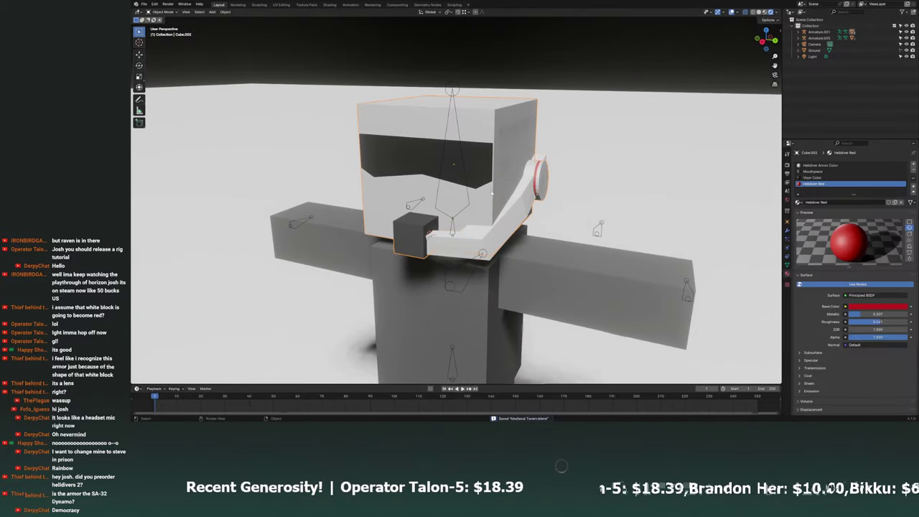
pyautogui.click(502, 216)
pyautogui.click(502, 216)
pyautogui.moveTo(502, 216)
pyautogui.mouseDown(button='middle')
pyautogui.moveTo(542, 210)
pyautogui.moveTo(539, 204)
pyautogui.mouseUp(button='middle')
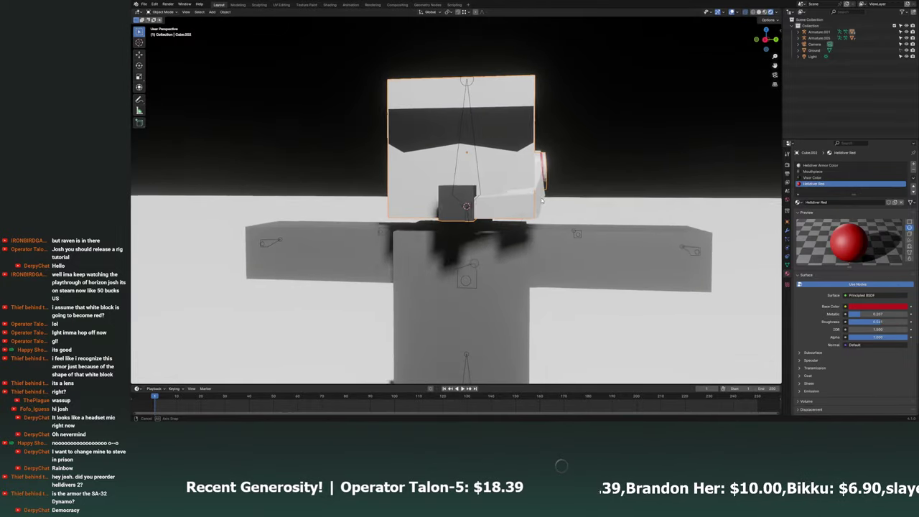
pyautogui.click(538, 204)
pyautogui.click(487, 160)
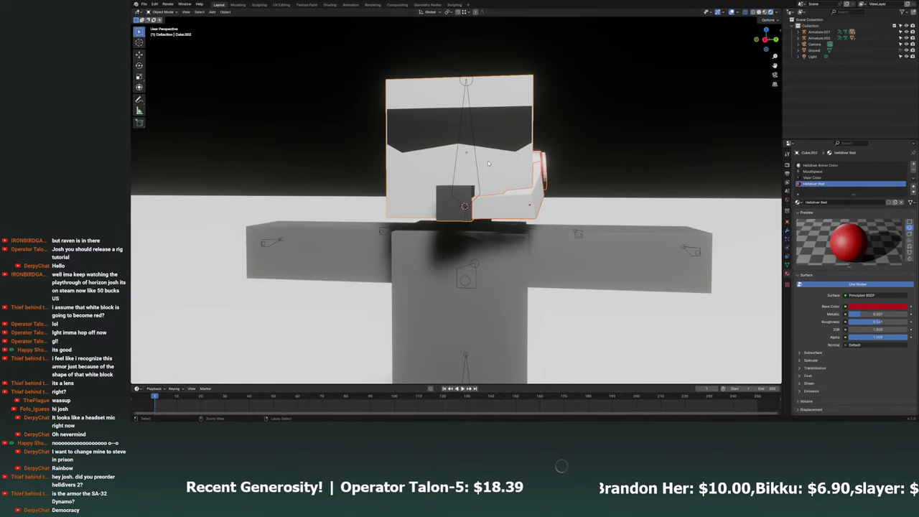
# Put the rig in Pose Mode and rotate the neck bone to test the head.
pyautogui.click(496, 225)
pyautogui.hotkey('ctrl', 'Tab')
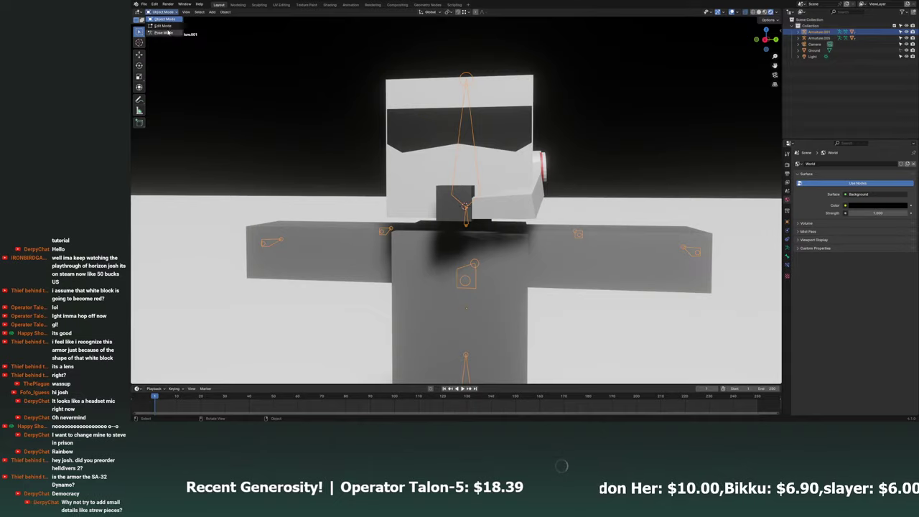
pyautogui.press('r')
pyautogui.click(574, 208)
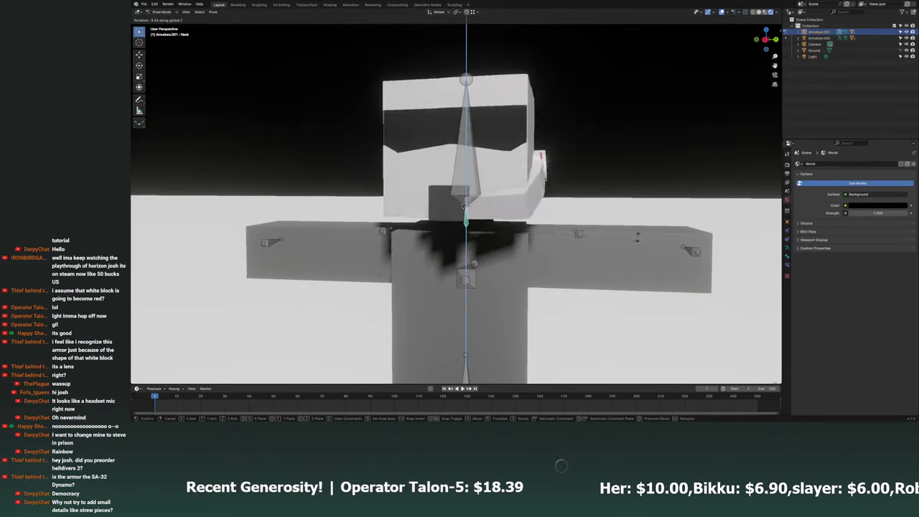
pyautogui.moveTo(574, 208)
pyautogui.mouseDown(button='middle')
pyautogui.moveTo(615, 198)
pyautogui.moveTo(560, 180)
pyautogui.mouseUp(button='middle')
pyautogui.hotkey('ctrl', 'Tab')
# Select the rig and head mesh, with the head active, and enter Weight Paint mode.
pyautogui.click(541, 173)
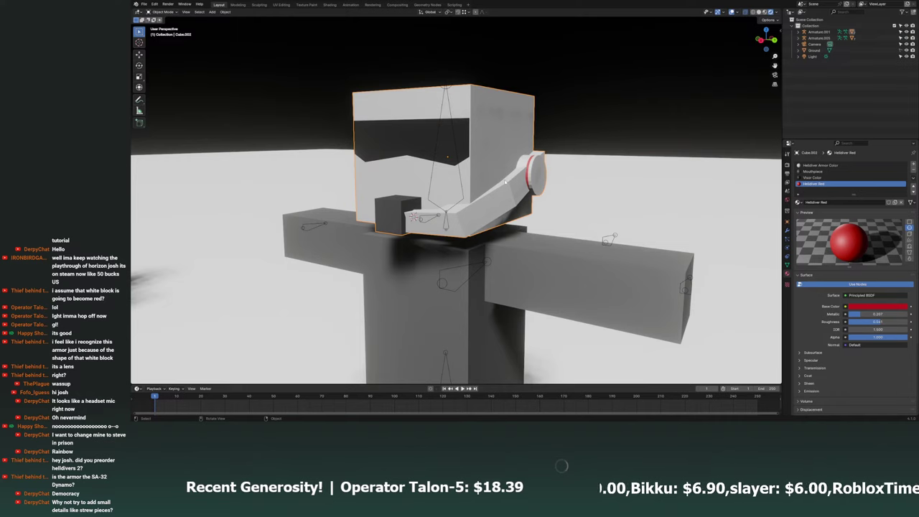
pyautogui.keyDown('shift'); pyautogui.click(463, 203); pyautogui.keyUp('shift')
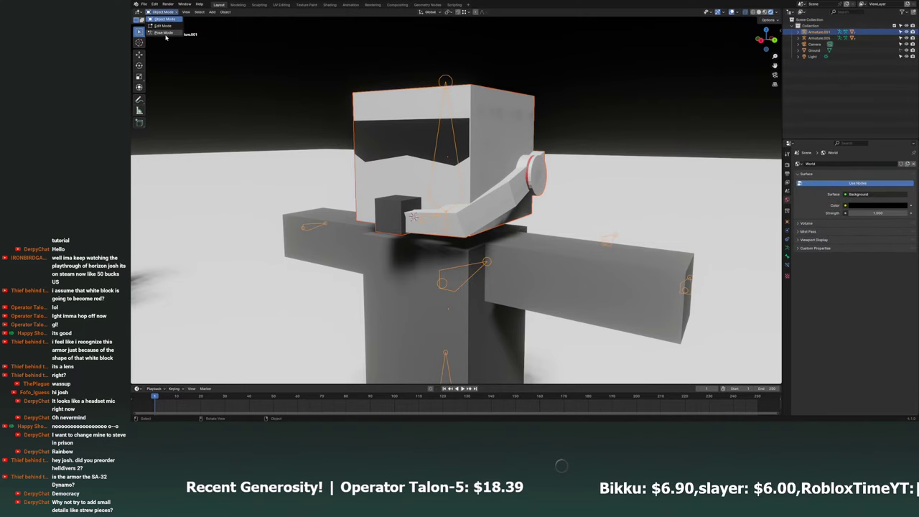
pyautogui.keyDown('shift'); pyautogui.click(483, 167); pyautogui.keyUp('shift')
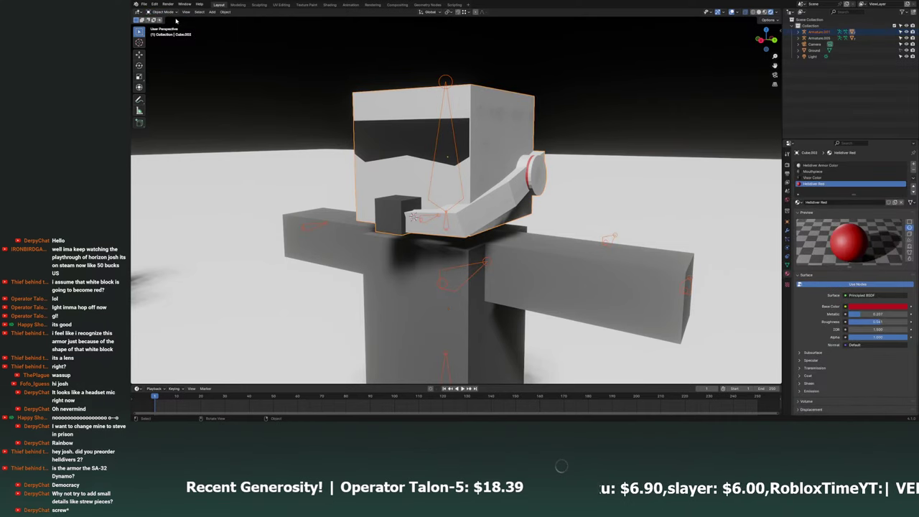
pyautogui.click(159, 12)
pyautogui.click(161, 45)
# Make the Head bone active and paint full weight over the headset side piece.
pyautogui.keyDown('ctrl'); pyautogui.click(456, 176); pyautogui.keyUp('ctrl')
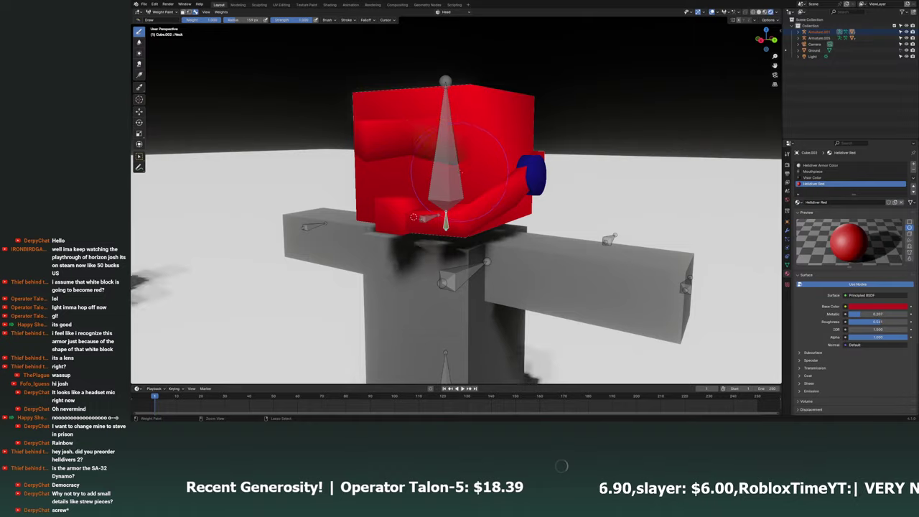
pyautogui.moveTo(534, 194)
pyautogui.mouseDown(button='middle')
pyautogui.moveTo(566, 171)
pyautogui.moveTo(502, 180)
pyautogui.mouseUp(button='middle')
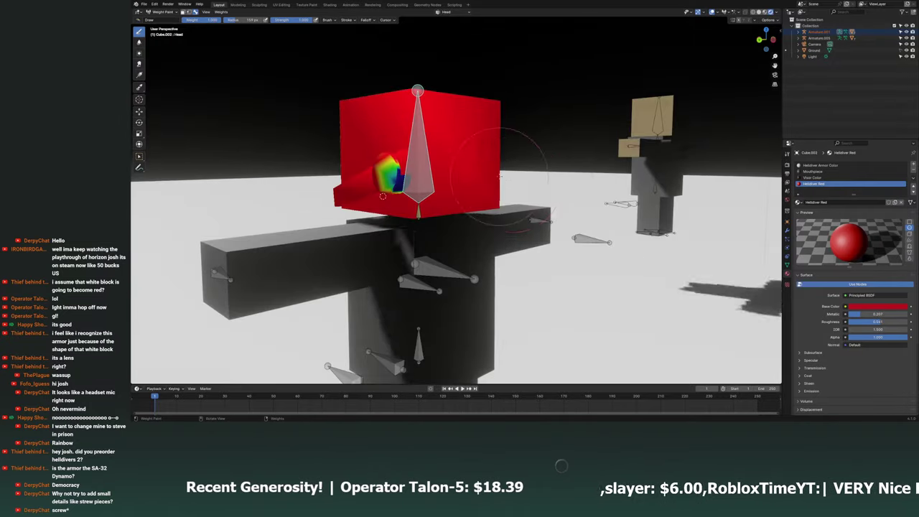
pyautogui.scroll(3, 503, 180)
pyautogui.moveTo(323, 143); pyautogui.dragTo(337, 165)
pyautogui.moveTo(337, 165)
pyautogui.mouseDown(button='middle')
pyautogui.moveTo(427, 167)
pyautogui.moveTo(517, 187)
pyautogui.moveTo(502, 168)
pyautogui.moveTo(452, 236)
pyautogui.moveTo(497, 222)
pyautogui.mouseUp(button='middle')
pyautogui.scroll(4, 503, 190)
pyautogui.scroll(2, 526, 201)
pyautogui.scroll(-4, 509, 179)
# Leave Weight Paint mode and save Medieval Tavern.blend.
pyautogui.hotkey('ctrl', 'Tab')
pyautogui.hotkey('ctrl', 's')
pyautogui.scroll(-3, 452, 235)
pyautogui.scroll(2, 497, 223)
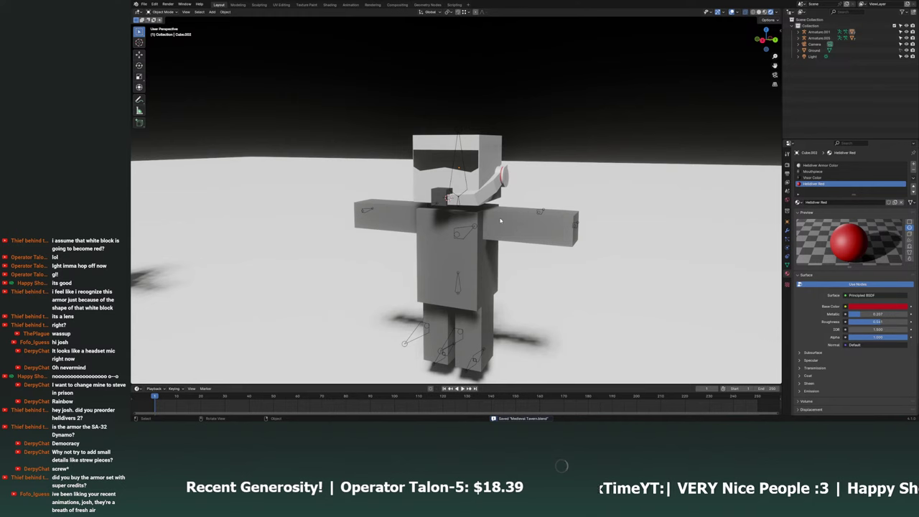
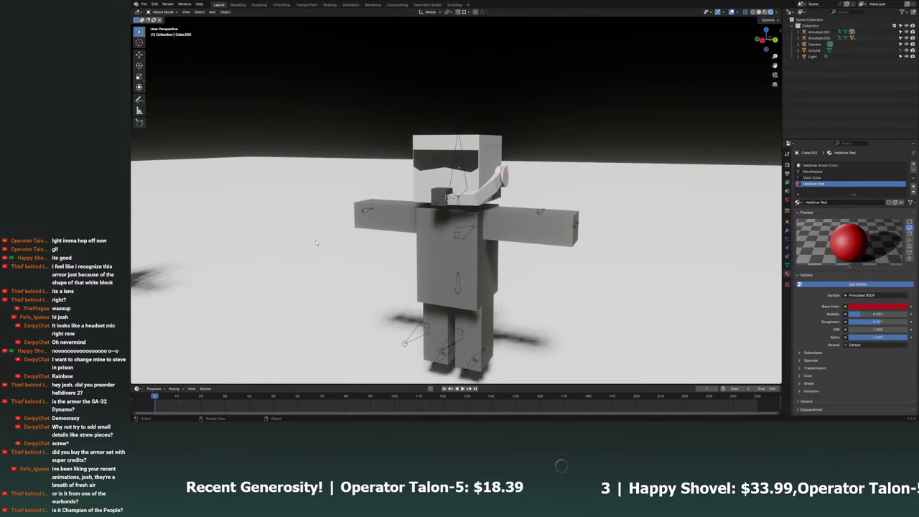
# Select the right arm block and save the file as Medieval Tavern.blend.
pyautogui.moveTo(321, 225); pyautogui.dragTo(309, 206, button='middle')
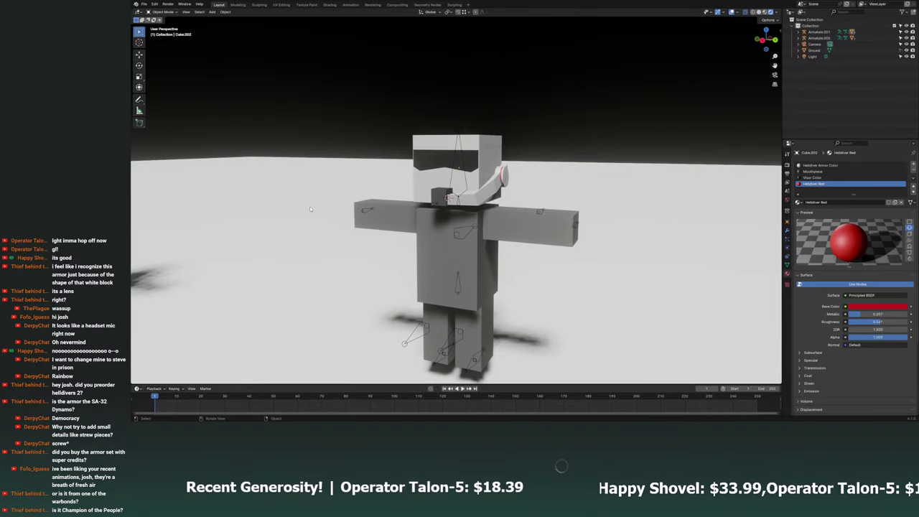
pyautogui.scroll(3, 514, 214)
pyautogui.click(513, 214)
pyautogui.hotkey('ctrl', 's')
# Orbit to look down on the figure and bring up the interaction mode list.
pyautogui.scroll(-2, 514, 214)
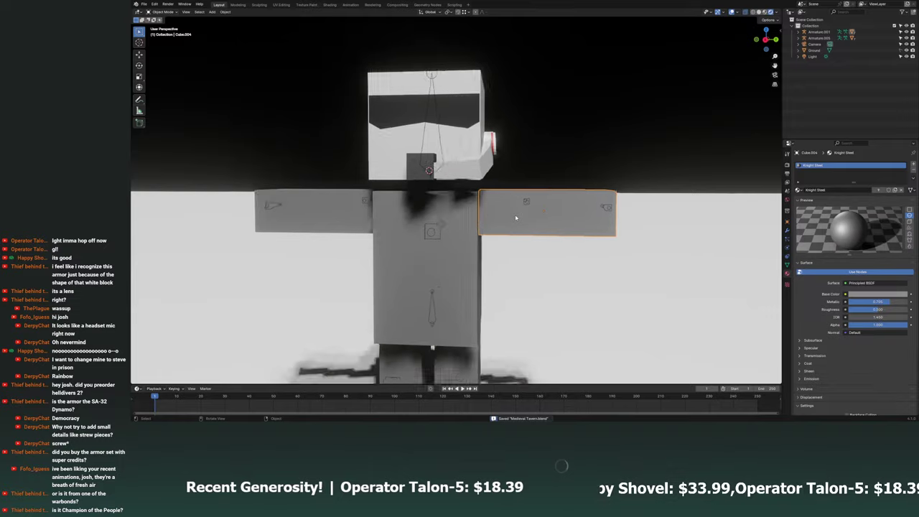
pyautogui.scroll(5, 523, 220)
pyautogui.scroll(-5, 522, 220)
pyautogui.moveTo(503, 209)
pyautogui.mouseDown(button='middle')
pyautogui.moveTo(476, 188)
pyautogui.moveTo(524, 211)
pyautogui.mouseUp(button='middle')
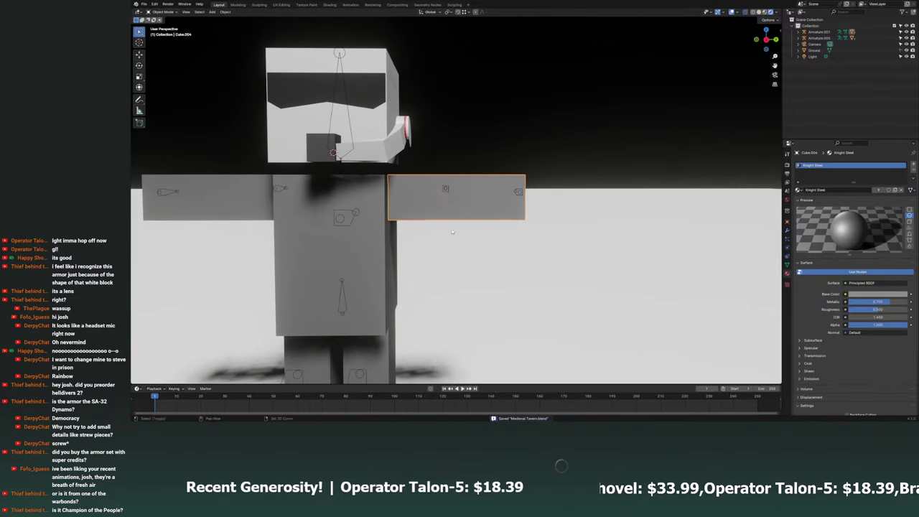
pyautogui.scroll(3, 526, 211)
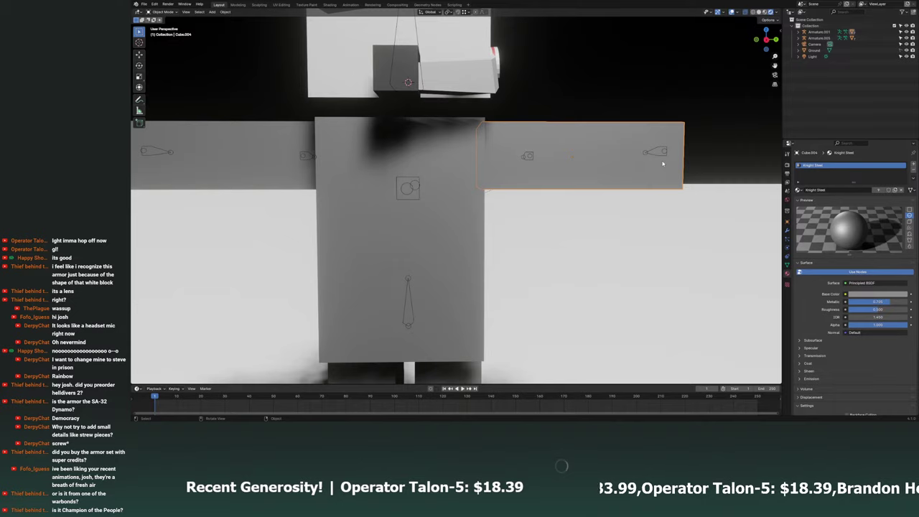
pyautogui.moveTo(620, 88); pyautogui.dragTo(563, 152, button='middle')
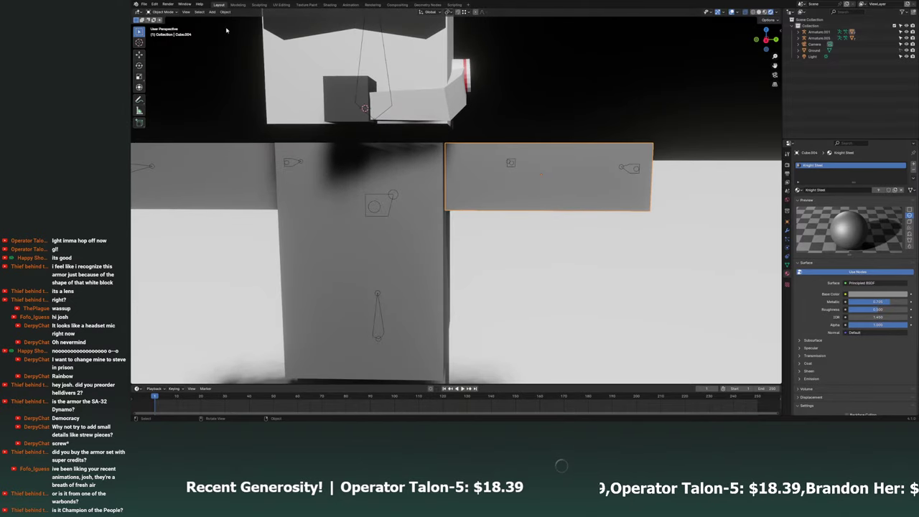
pyautogui.click(161, 12)
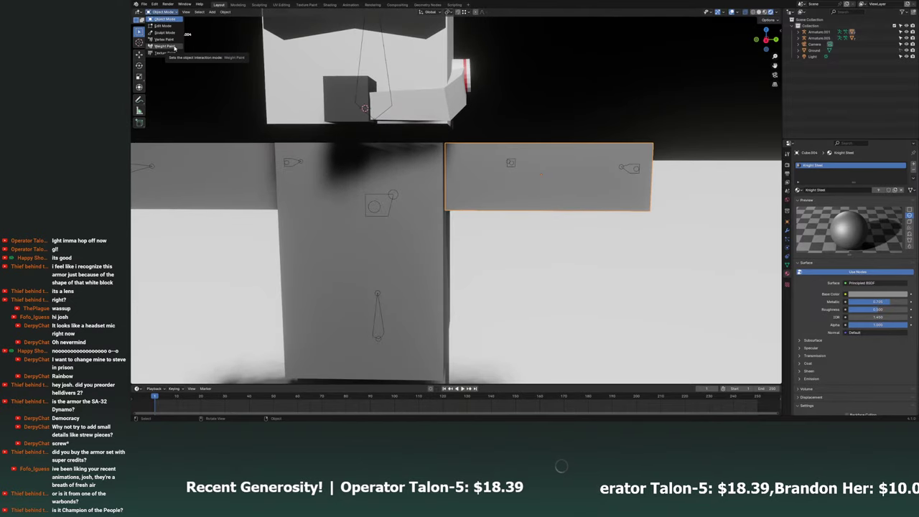
# In Edit Mode on the arm, add a plane and shrink it to a small square.
pyautogui.click(775, 39)
pyautogui.rightClick(514, 159)
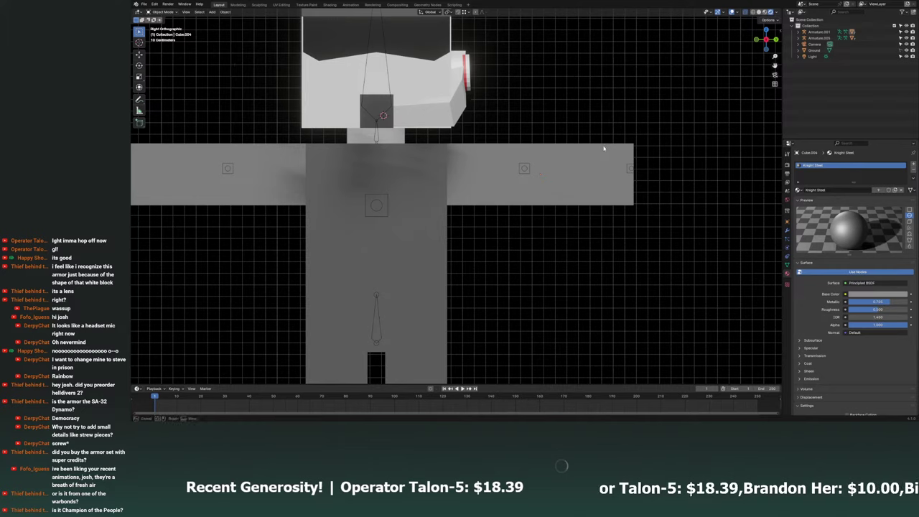
pyautogui.press('Tab')
pyautogui.hotkey('shift', 'a')
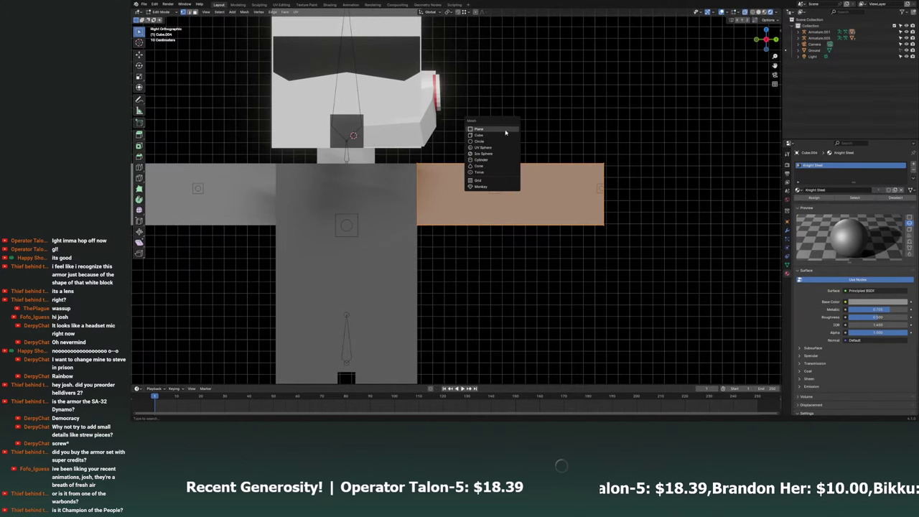
pyautogui.click(506, 130)
pyautogui.press('s')
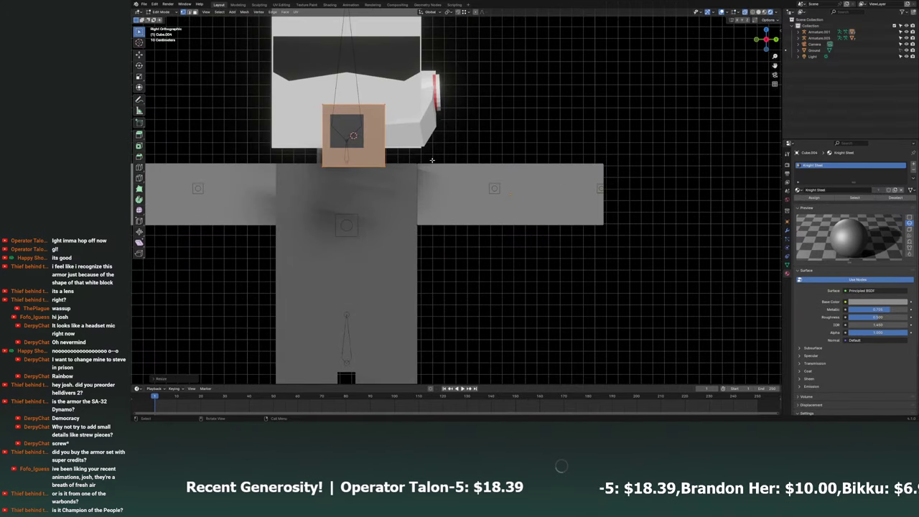
pyautogui.press('g')
pyautogui.click(545, 190)
pyautogui.moveTo(616, 253); pyautogui.dragTo(575, 244, button='middle')
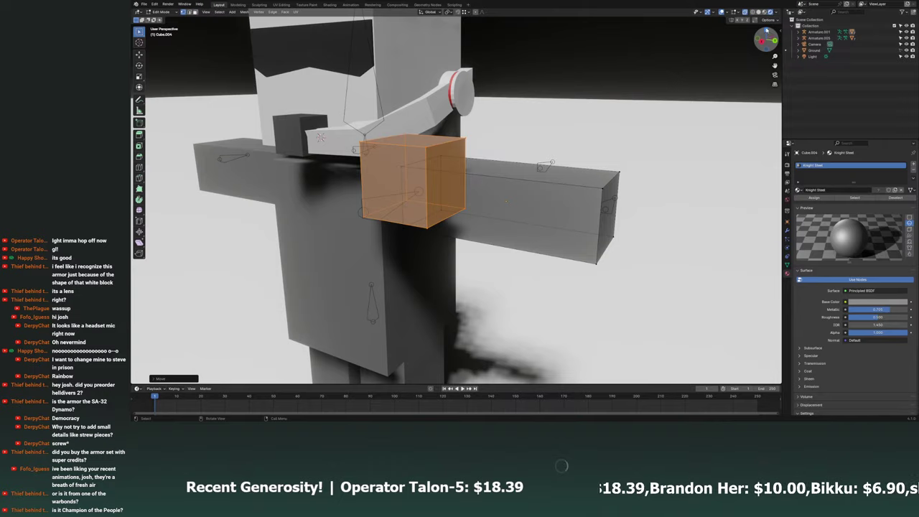
# Stretch the plane, move it onto the arm and flatten it along Z into a plate.
pyautogui.press('s')
pyautogui.press('y')
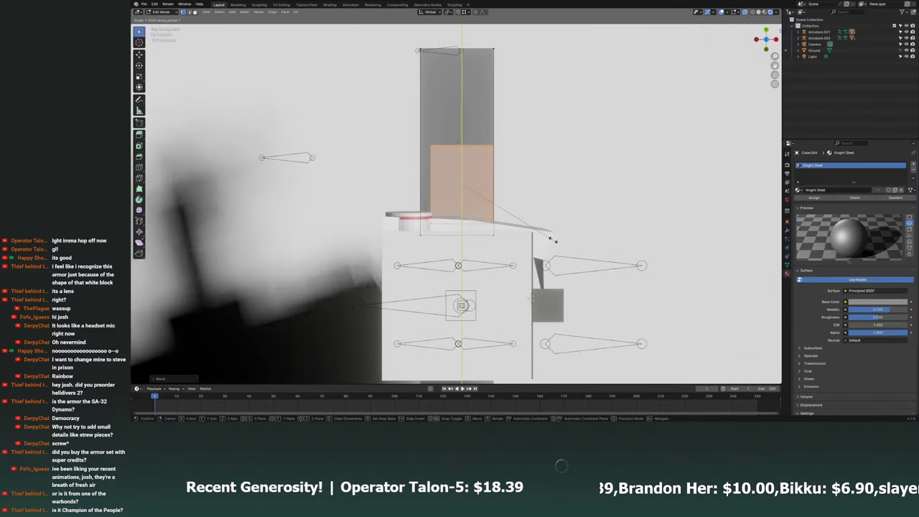
pyautogui.press('x')
pyautogui.press('Escape')
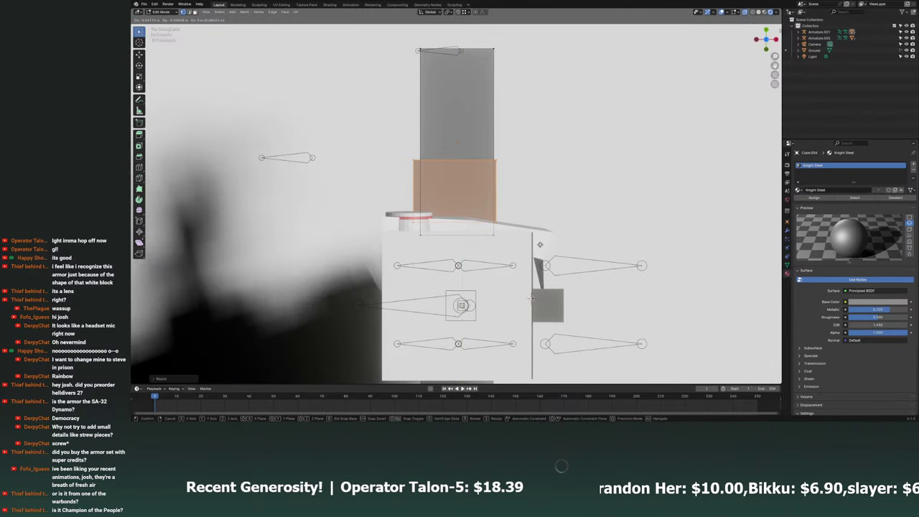
pyautogui.press('g')
pyautogui.click(533, 298)
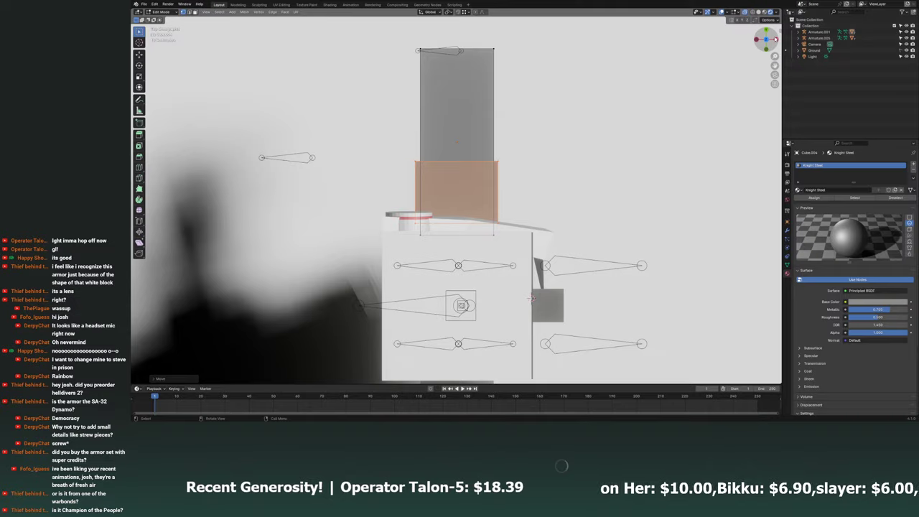
pyautogui.press('KP_1')
pyautogui.scroll(3, 532, 298)
pyautogui.press('s')
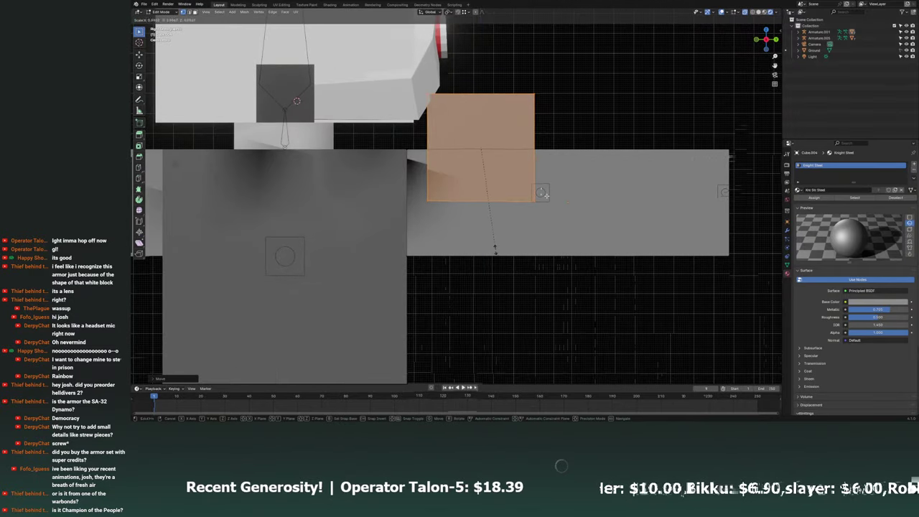
pyautogui.press('z')
pyautogui.click(485, 201)
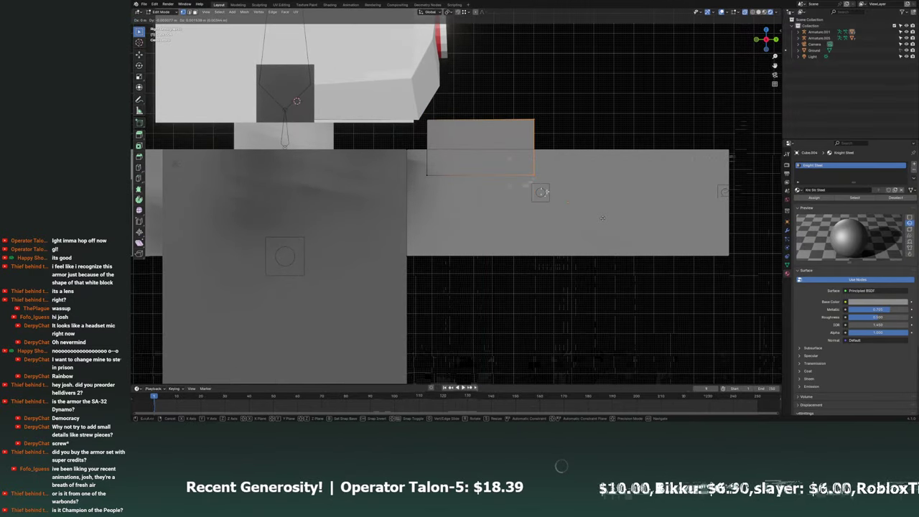
pyautogui.moveTo(515, 120)
pyautogui.mouseDown(button='middle')
pyautogui.moveTo(596, 234)
pyautogui.moveTo(549, 232)
pyautogui.mouseUp(button='middle')
# Duplicate the plate along Y so two plates sit along the top of the arm.
pyautogui.press('g')
pyautogui.press('y')
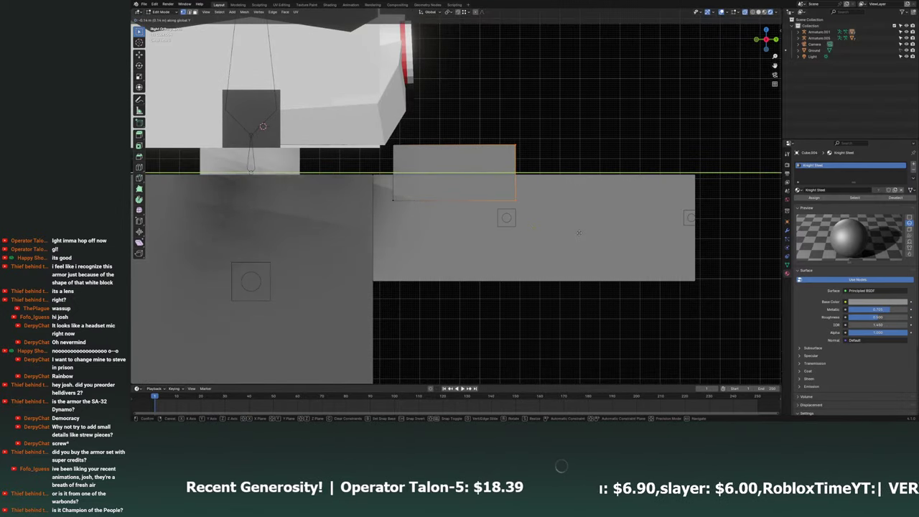
pyautogui.click(556, 228)
pyautogui.hotkey('shift', 'd')
pyautogui.press('y')
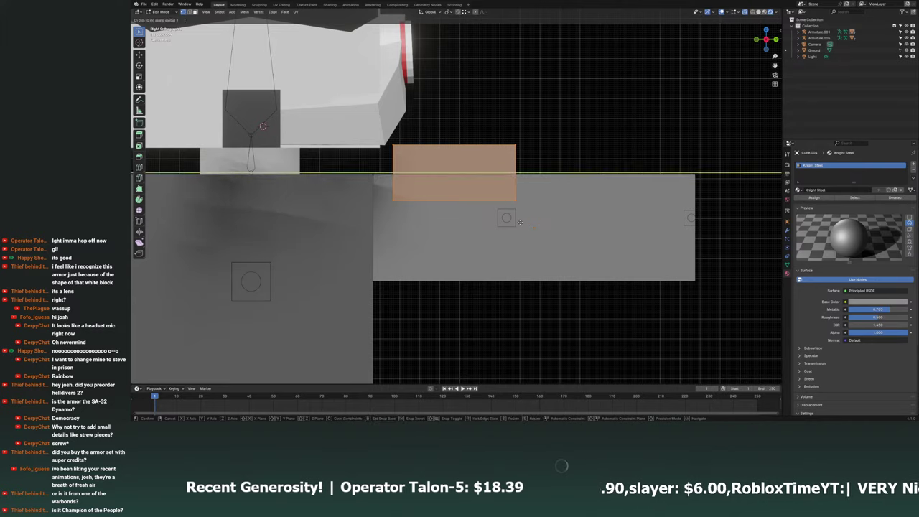
pyautogui.click(732, 230)
pyautogui.scroll(1, 609, 237)
pyautogui.scroll(1, 608, 236)
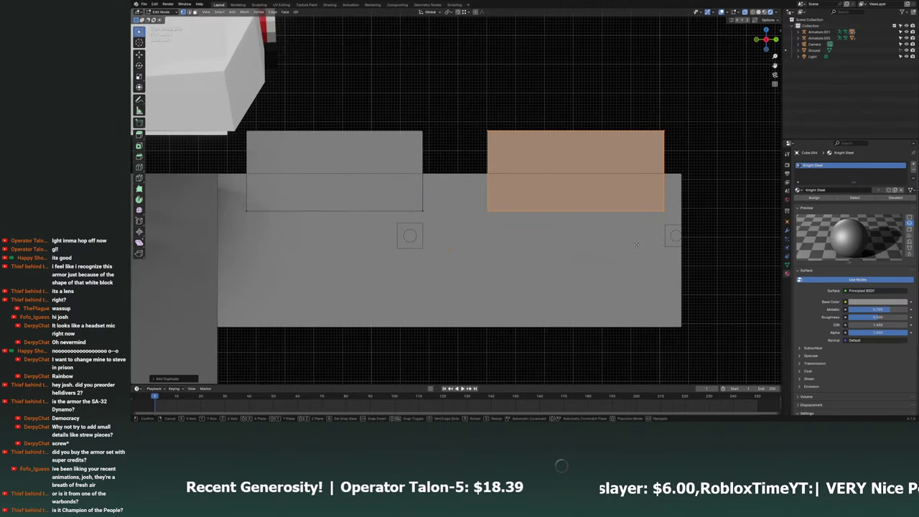
pyautogui.press('g')
pyautogui.press('y')
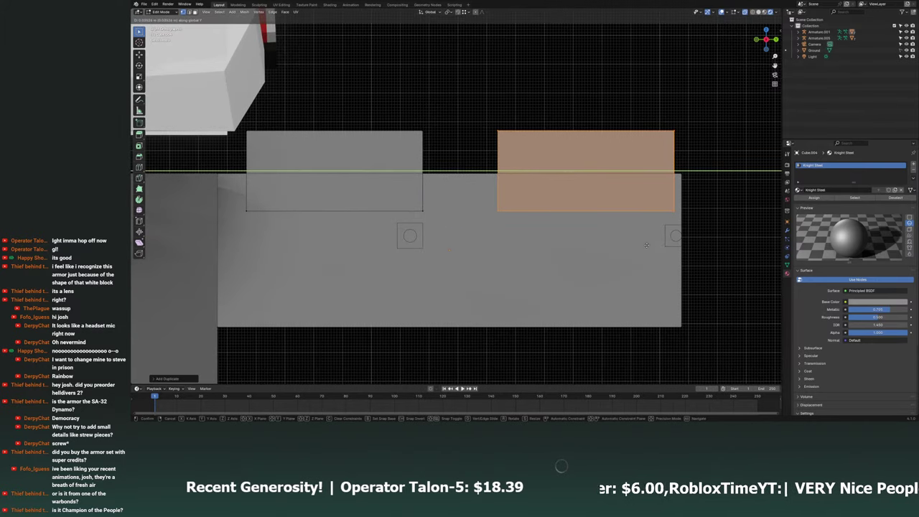
pyautogui.click(646, 245)
pyautogui.moveTo(646, 245)
pyautogui.mouseDown(button='middle')
pyautogui.moveTo(632, 158)
pyautogui.moveTo(546, 215)
pyautogui.mouseUp(button='middle')
# Extend the arm's outer end by scaling its end edges along X.
pyautogui.press('KP_3')
pyautogui.moveTo(540, 143); pyautogui.dragTo(548, 201)
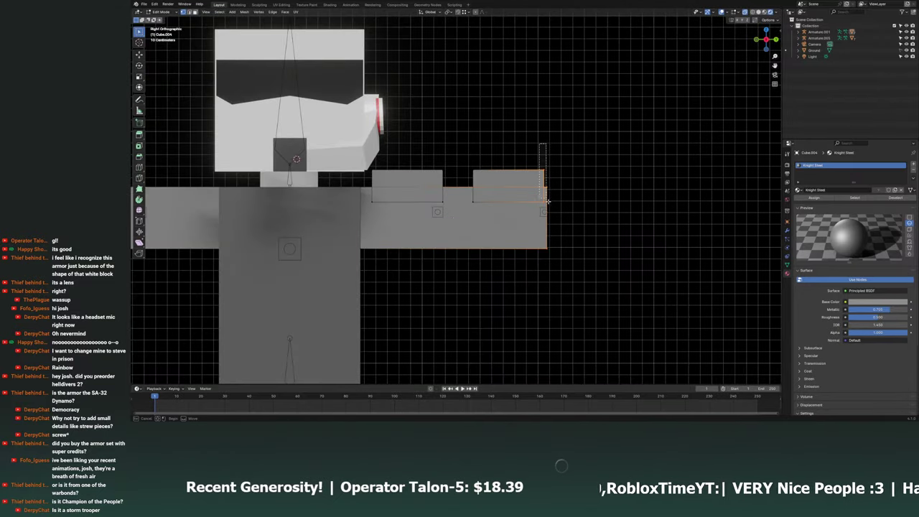
pyautogui.moveTo(544, 208); pyautogui.dragTo(614, 275, button='middle')
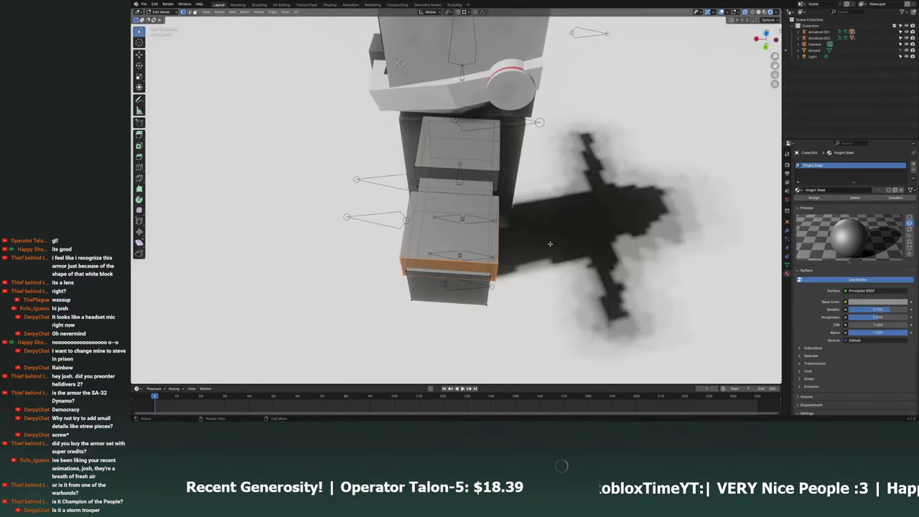
pyautogui.press('s')
pyautogui.press('x')
pyautogui.click(614, 275)
pyautogui.moveTo(614, 275); pyautogui.dragTo(718, 215, button='middle')
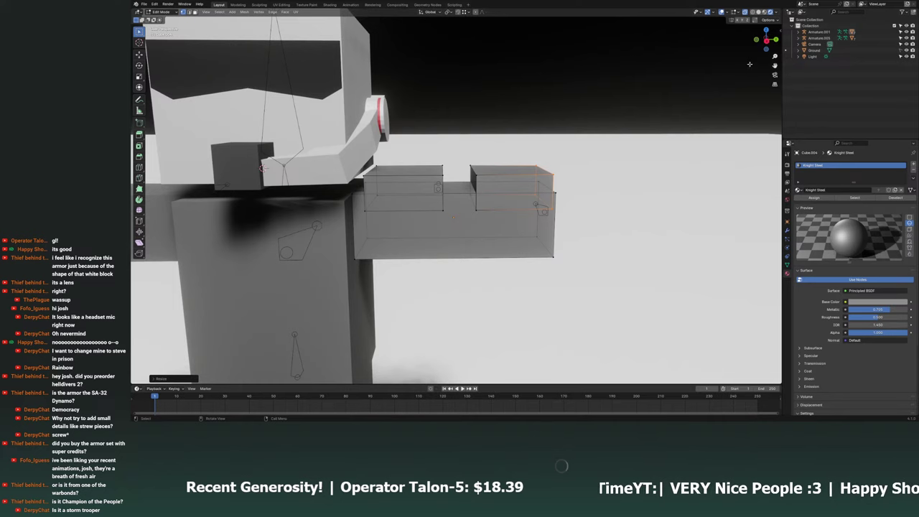
pyautogui.click(767, 41)
# Assign Helldiver Armor Color to both plate tops, add an empty material slot, and exit Edit Mode.
pyautogui.moveTo(368, 153); pyautogui.dragTo(546, 216)
pyautogui.click(798, 189)
pyautogui.click(822, 199)
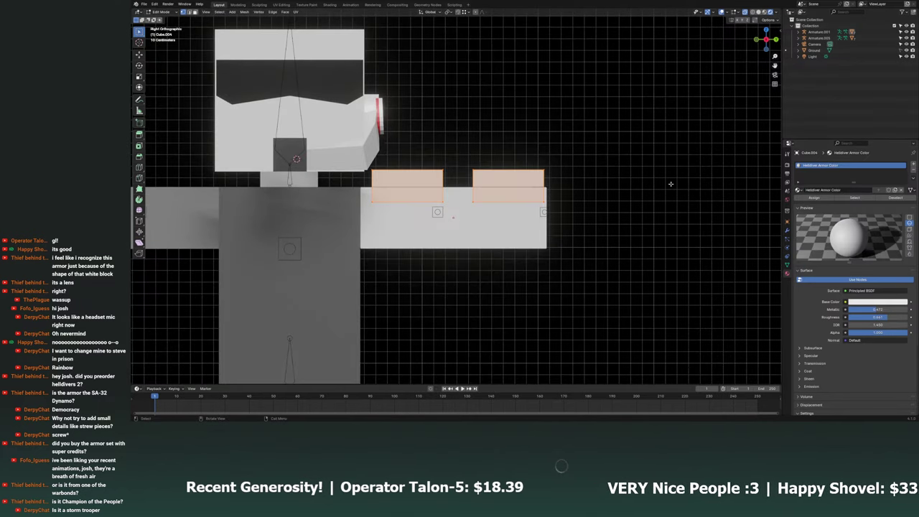
pyautogui.click(912, 167)
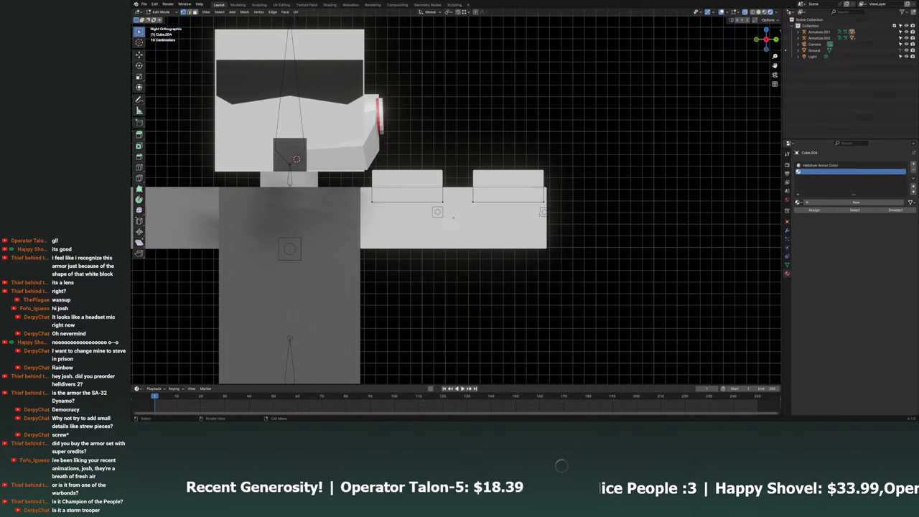
pyautogui.click(162, 13)
# Select the torso block and switch it into Edit Mode.
pyautogui.click(165, 26)
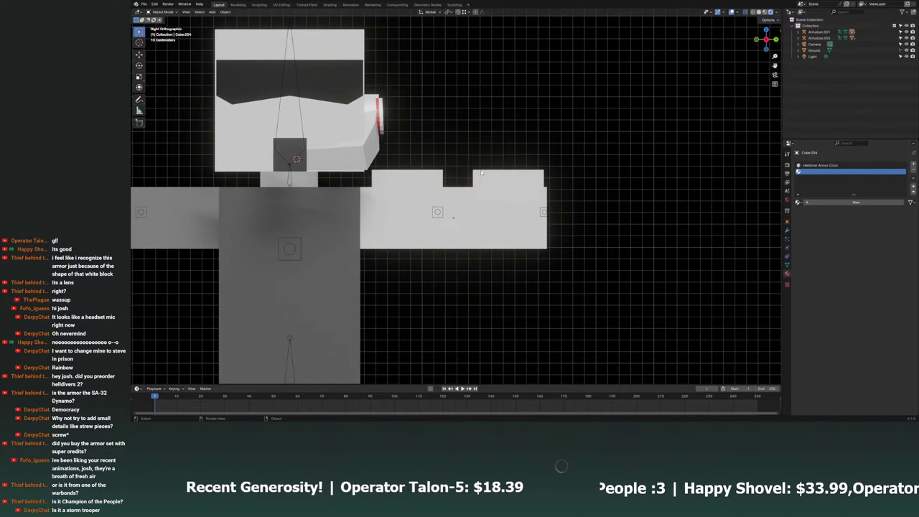
pyautogui.moveTo(445, 215)
pyautogui.mouseDown(button='middle')
pyautogui.moveTo(506, 232)
pyautogui.moveTo(502, 240)
pyautogui.moveTo(713, 109)
pyautogui.mouseUp(button='middle')
pyautogui.click(499, 240)
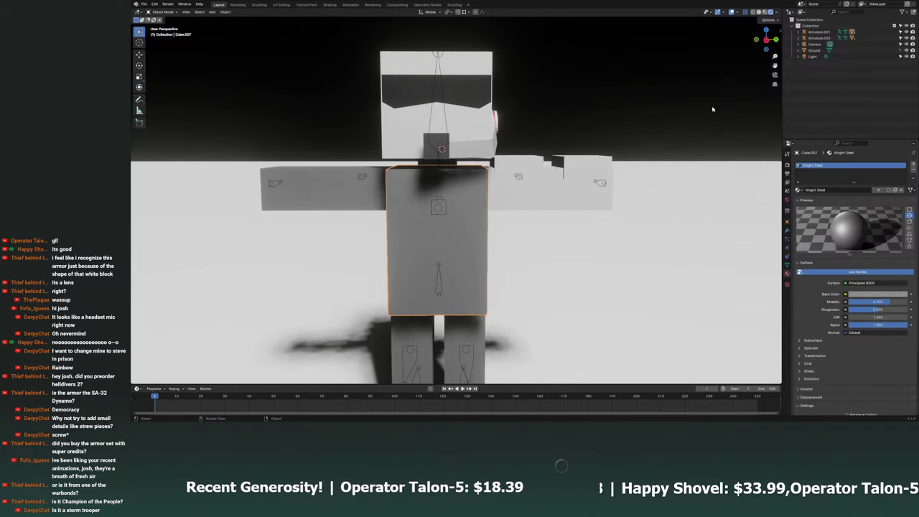
pyautogui.click(766, 41)
pyautogui.rightClick(448, 204)
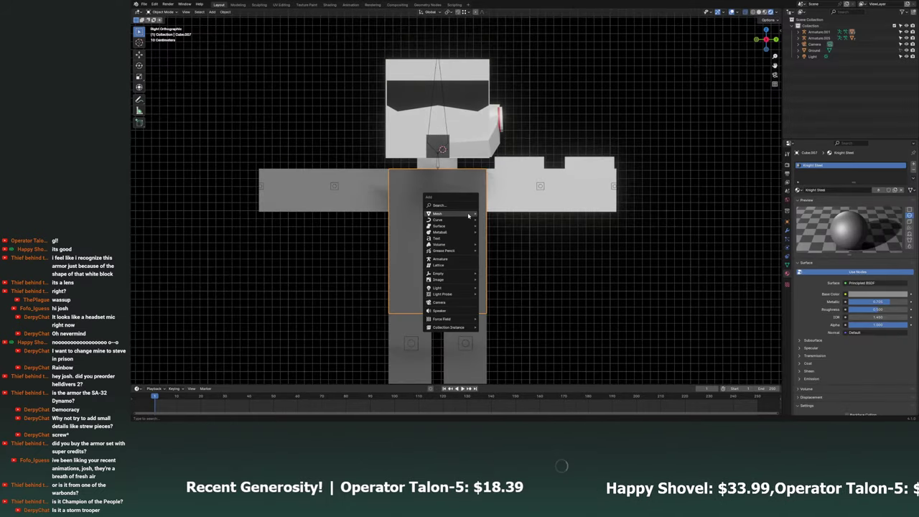
pyautogui.click(161, 12)
pyautogui.click(163, 26)
# Add a small cube to the torso mesh and move it onto the chest.
pyautogui.hotkey('shift', 'a')
pyautogui.click(497, 228)
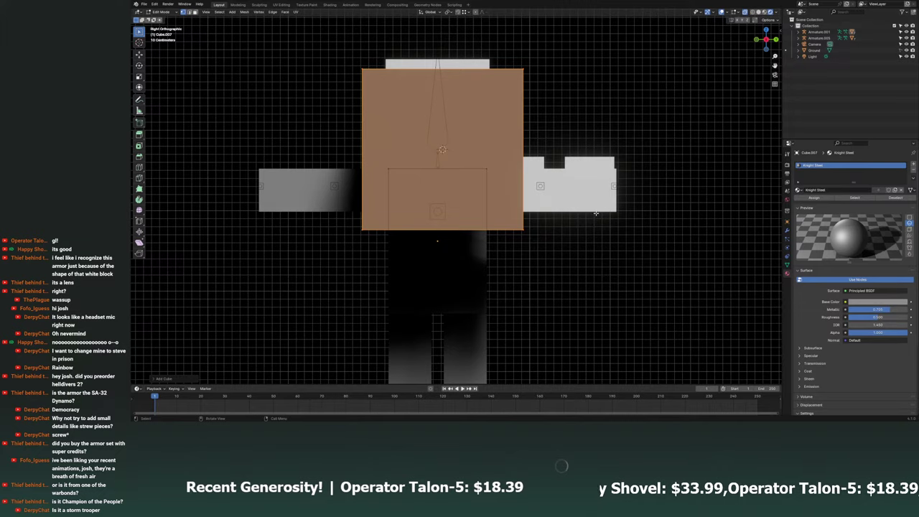
pyautogui.press('s')
pyautogui.click(502, 244)
pyautogui.keyDown('shift'); pyautogui.moveTo(503, 244); pyautogui.dragTo(523, 261, button='middle'); pyautogui.keyUp('shift')
pyautogui.press('g')
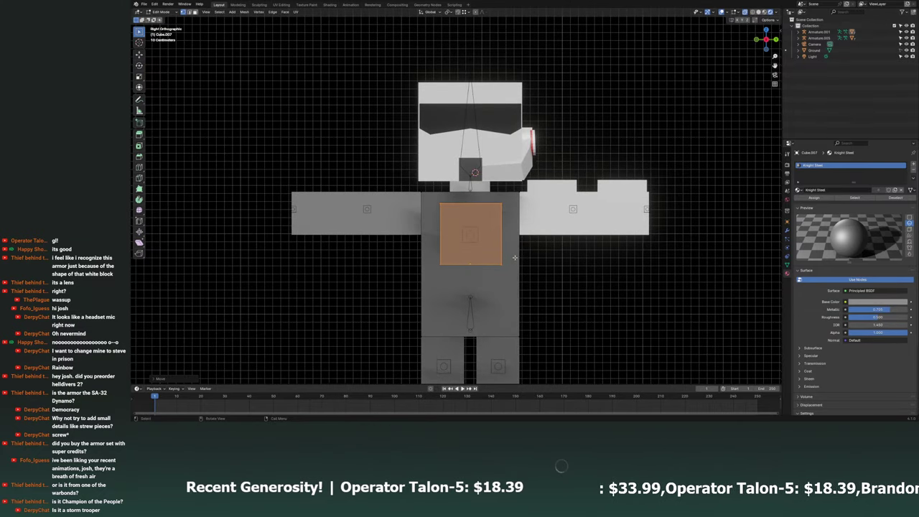
pyautogui.scroll(1, 489, 235)
pyautogui.scroll(2, 500, 240)
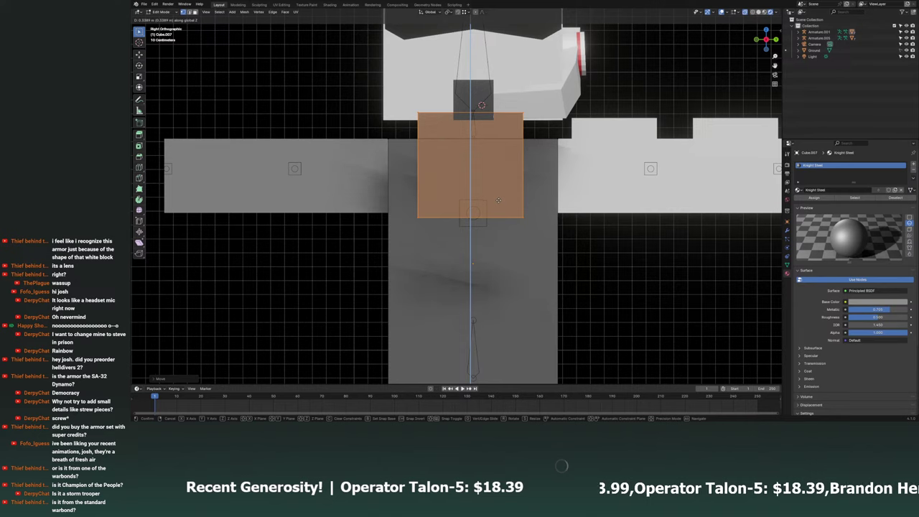
pyautogui.click(487, 232)
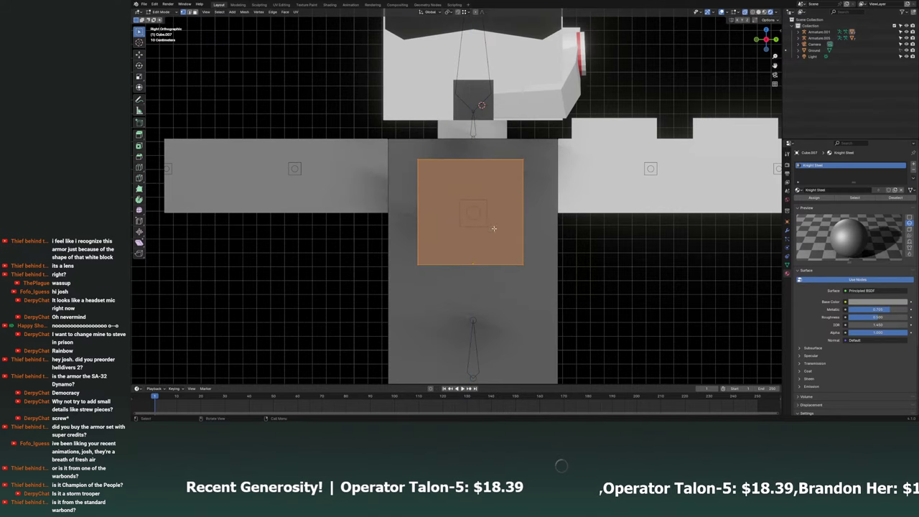
# Shift the chest panel along X, lower it along Z, and stretch it taller along Z.
pyautogui.keyDown('alt'); pyautogui.moveTo(494, 228); pyautogui.dragTo(688, 223, button='middle'); pyautogui.keyUp('alt')
pyautogui.press('g')
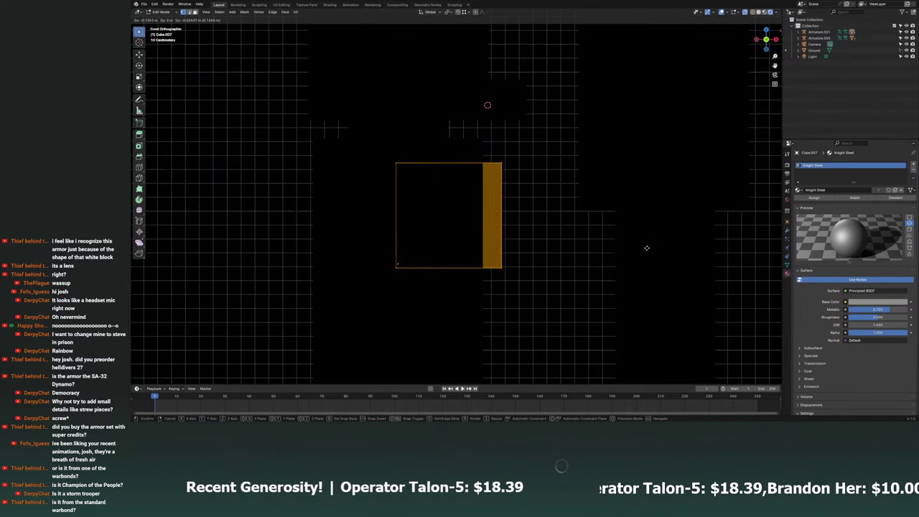
pyautogui.press('x')
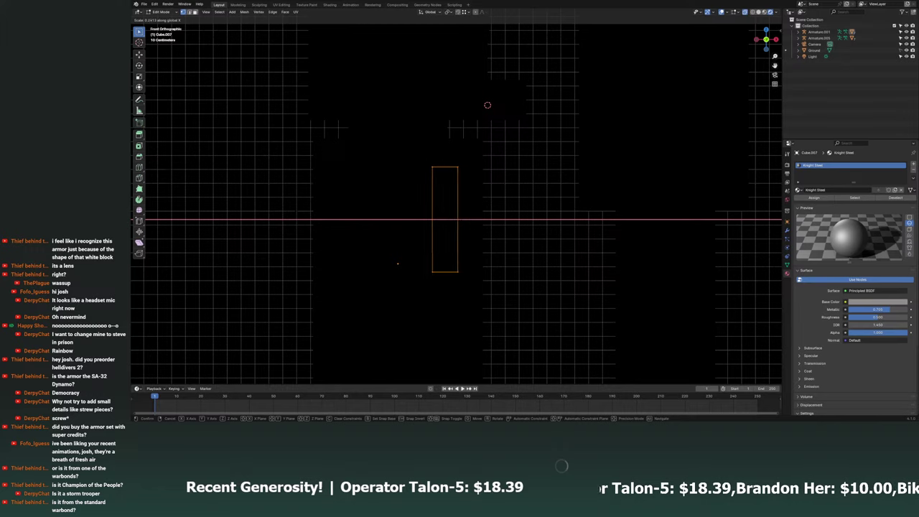
pyautogui.press('g')
pyautogui.click(547, 221)
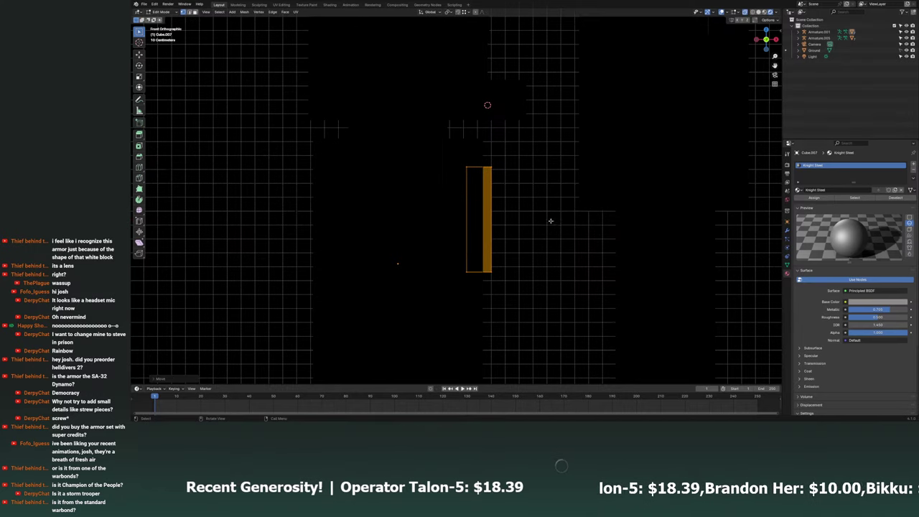
pyautogui.keyDown('alt'); pyautogui.moveTo(550, 219); pyautogui.dragTo(493, 313, button='middle'); pyautogui.keyUp('alt')
pyautogui.press('g')
pyautogui.press('z')
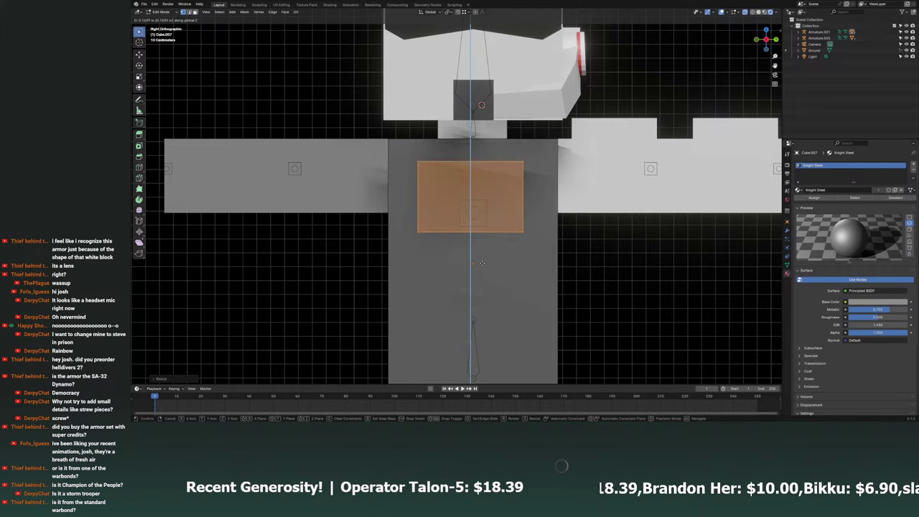
pyautogui.click(511, 275)
pyautogui.press('s')
pyautogui.press('z')
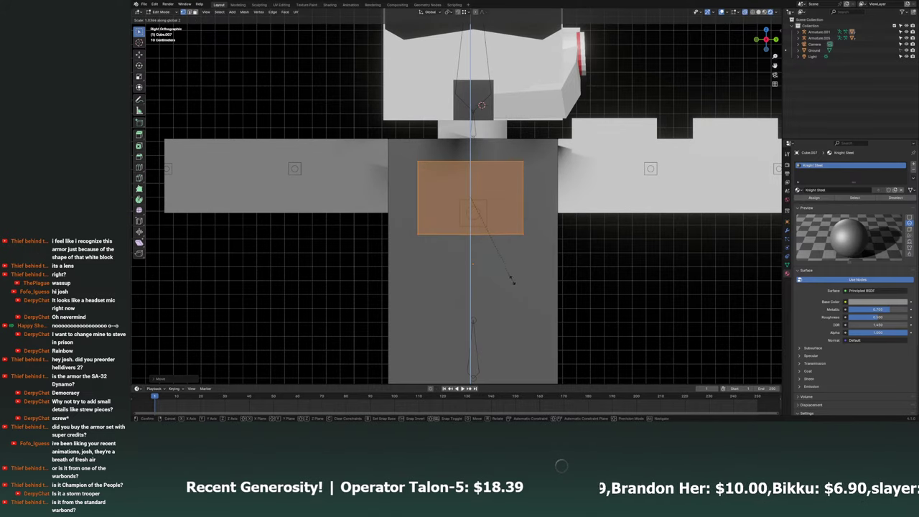
pyautogui.click(534, 306)
# Clear the face selection and reframe the view on the character.
pyautogui.keyDown('shift'); pyautogui.moveTo(533, 306); pyautogui.dragTo(528, 300, button='middle'); pyautogui.keyUp('shift')
pyautogui.scroll(-1, 528, 300)
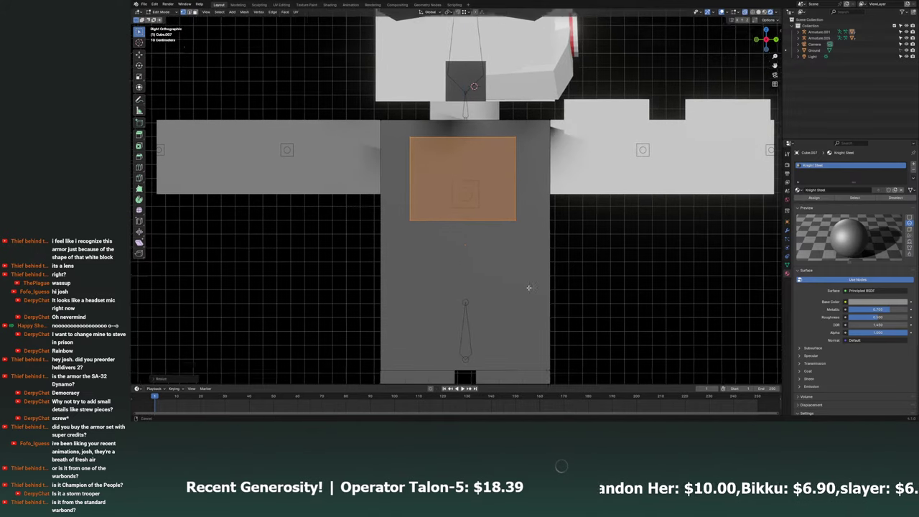
pyautogui.scroll(-3, 524, 280)
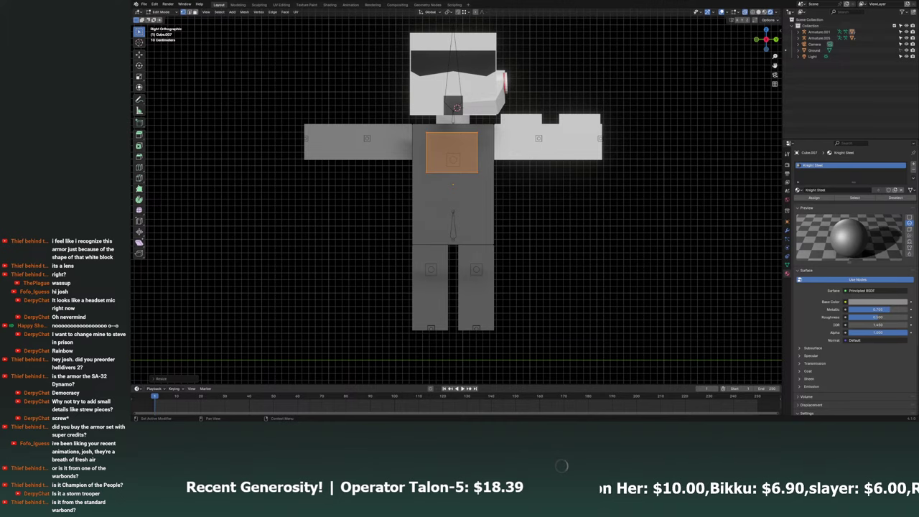
pyautogui.click(446, 248)
pyautogui.scroll(1, 459, 237)
pyautogui.scroll(2, 481, 223)
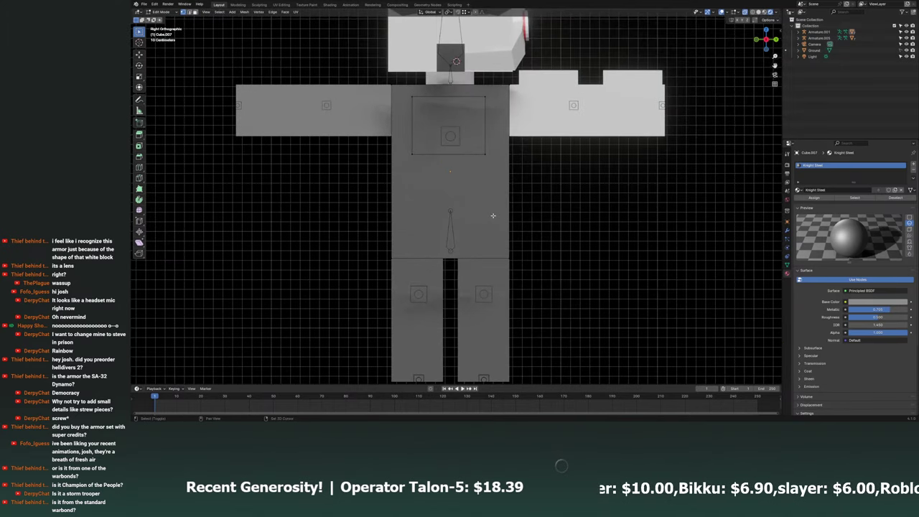
pyautogui.keyDown('shift'); pyautogui.moveTo(499, 212); pyautogui.dragTo(483, 146, button='middle'); pyautogui.keyUp('shift')
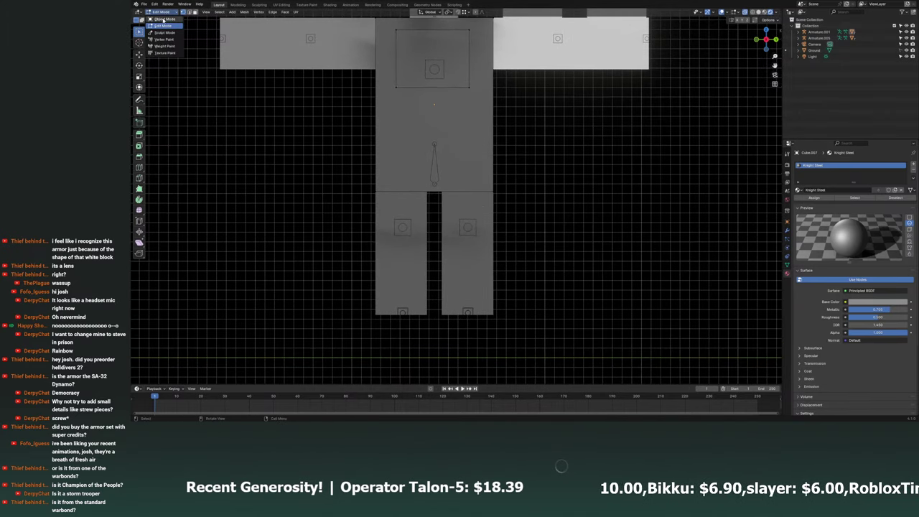
# Enter Edit Mode on the leg block and flatten a face into a thin strip.
pyautogui.click(163, 20)
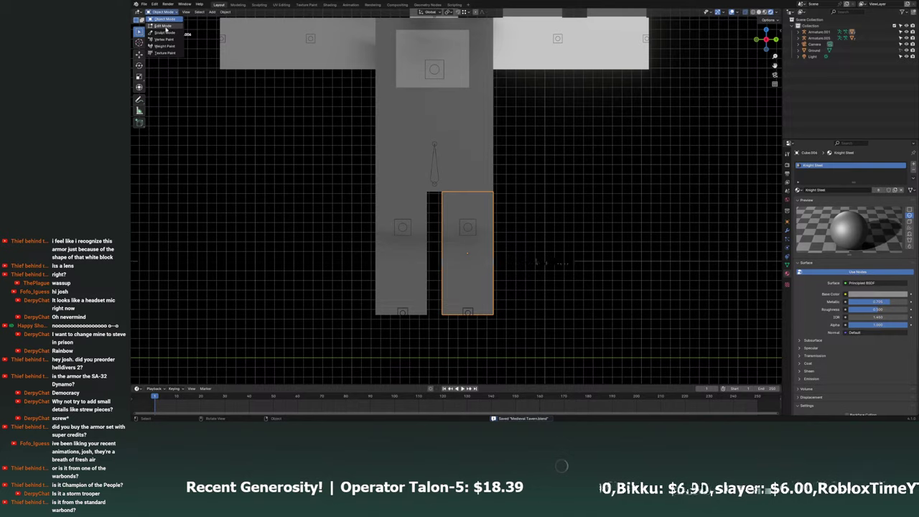
pyautogui.click(165, 27)
pyautogui.scroll(3, 502, 237)
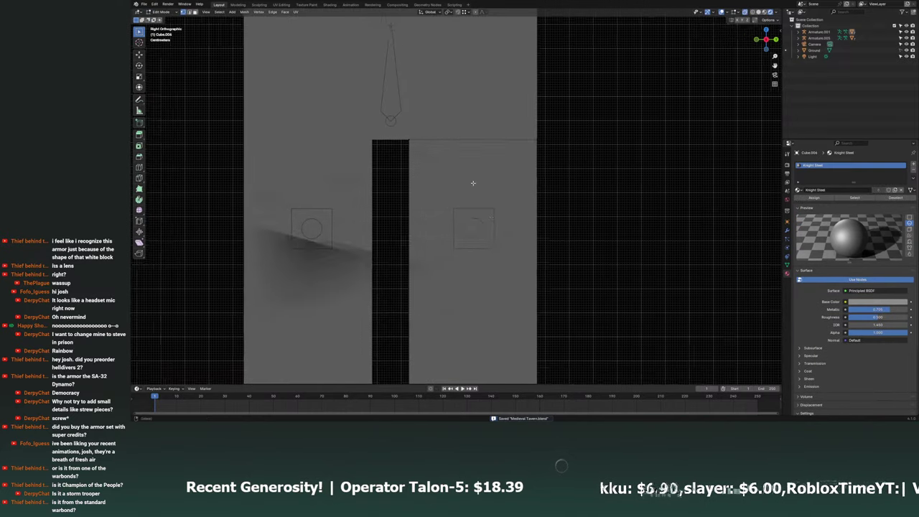
pyautogui.scroll(-3, 472, 183)
pyautogui.press('g')
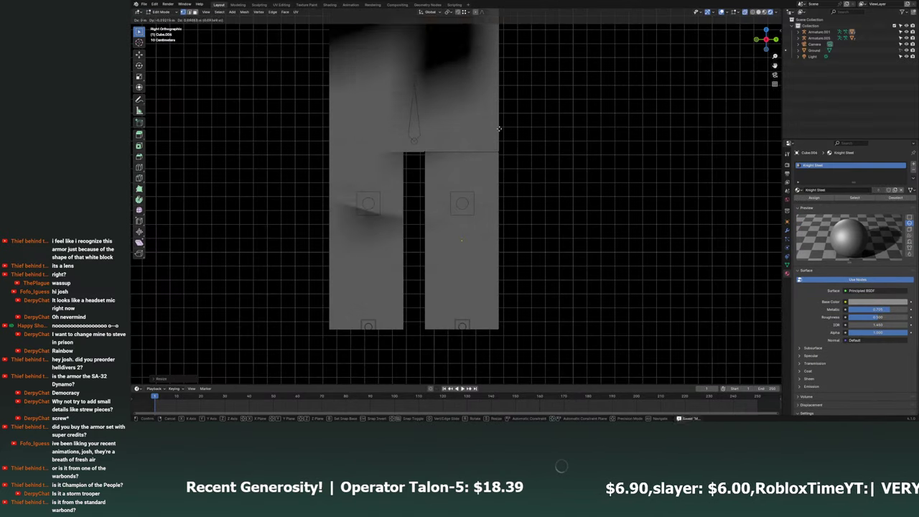
pyautogui.click(553, 177)
pyautogui.press('s')
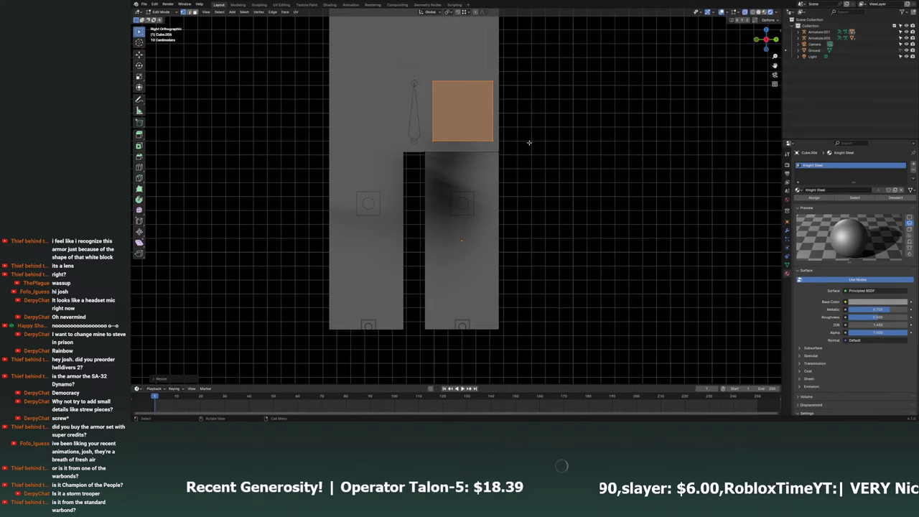
pyautogui.press('z')
pyautogui.click(463, 130)
# Lower the strip and scale it up evenly to match the leg's width.
pyautogui.press('g')
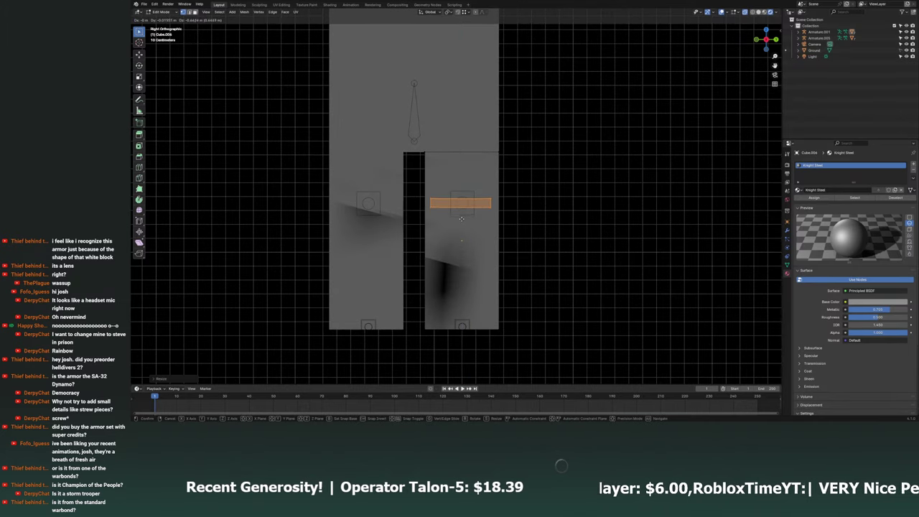
pyautogui.click(509, 222)
pyautogui.press('s')
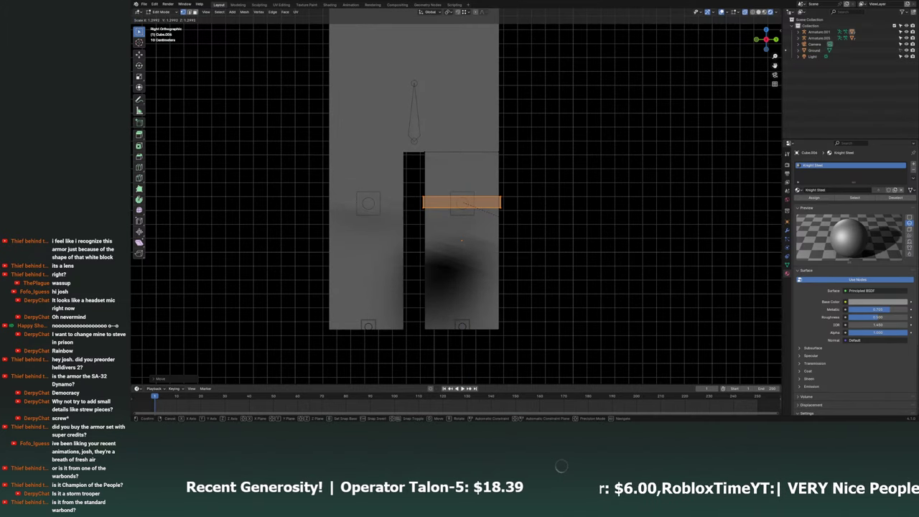
pyautogui.click(533, 221)
pyautogui.moveTo(534, 221)
pyautogui.mouseDown(button='middle')
pyautogui.moveTo(523, 234)
pyautogui.moveTo(601, 134)
pyautogui.mouseUp(button='middle')
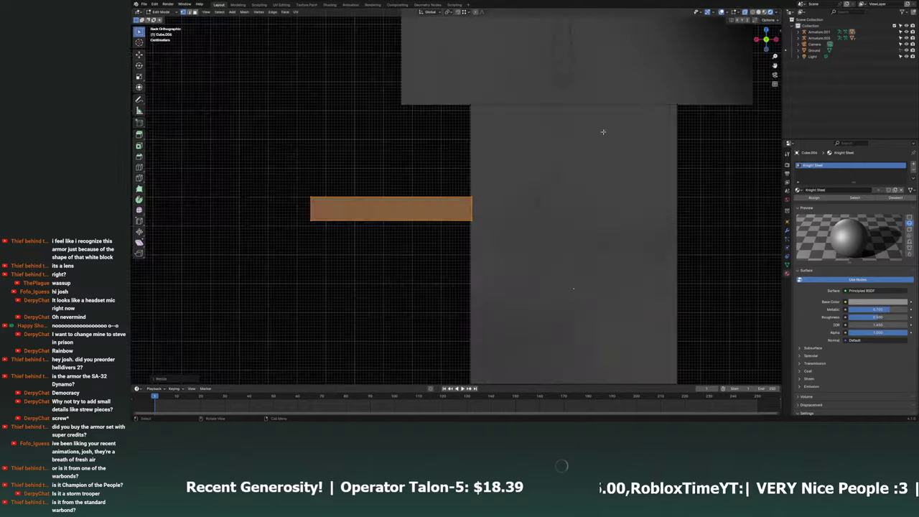
pyautogui.moveTo(437, 189); pyautogui.dragTo(546, 203, button='middle')
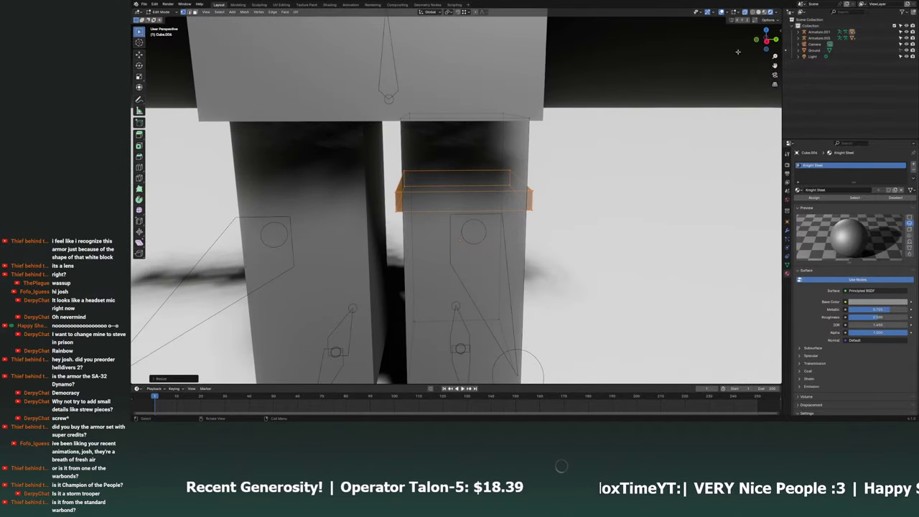
pyautogui.moveTo(548, 203); pyautogui.dragTo(550, 265, button='middle')
# Cancel the X widening, undo the strip edits, and centre the view on the selection.
pyautogui.press('ctrl+KP_1')
pyautogui.press('s')
pyautogui.press('x')
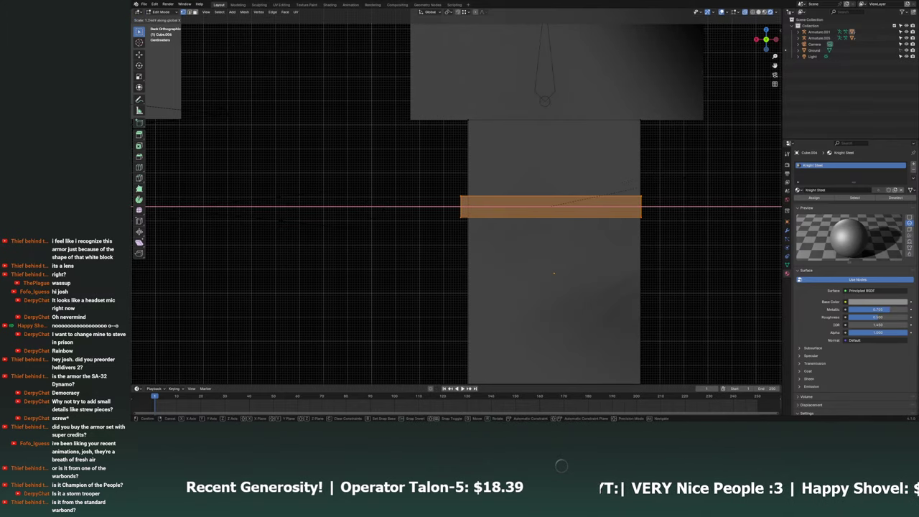
pyautogui.press('Escape')
pyautogui.hotkey('ctrl', 'z')
pyautogui.hotkey('ctrl', 'z')
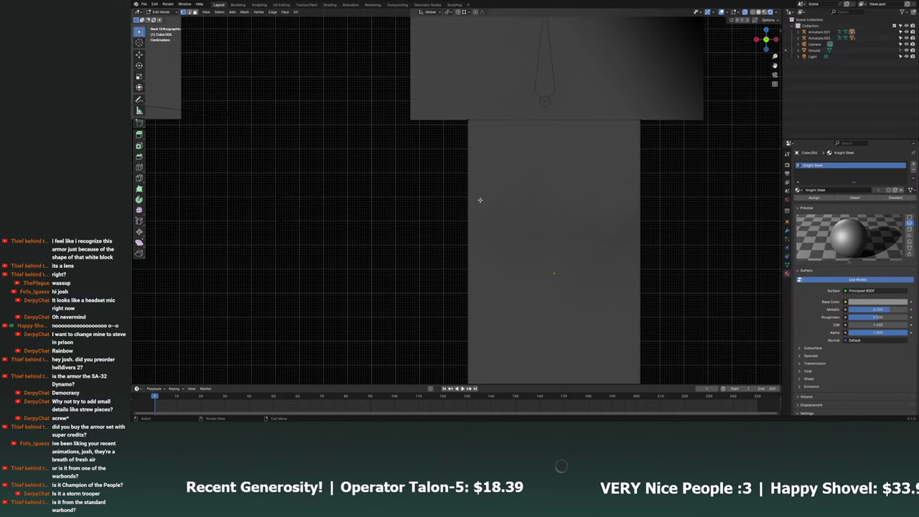
pyautogui.scroll(-1, 237, 77)
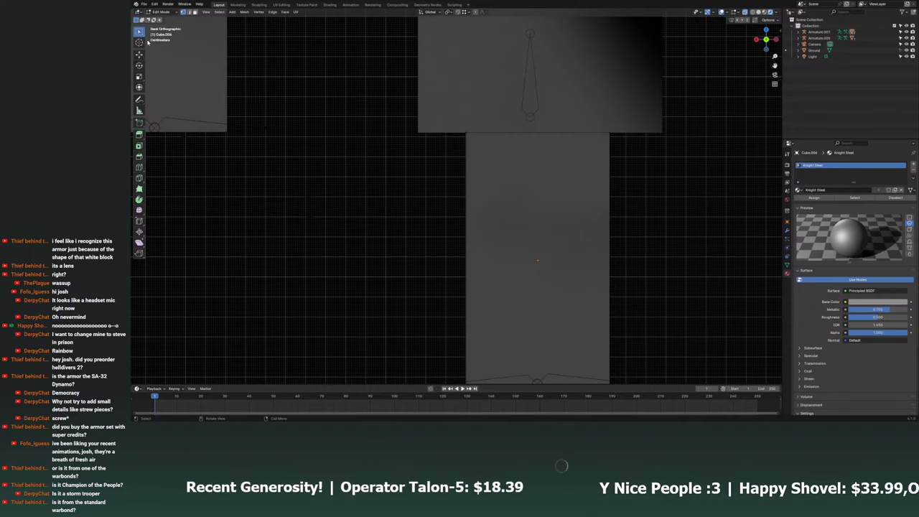
pyautogui.press('KP_Decimal')
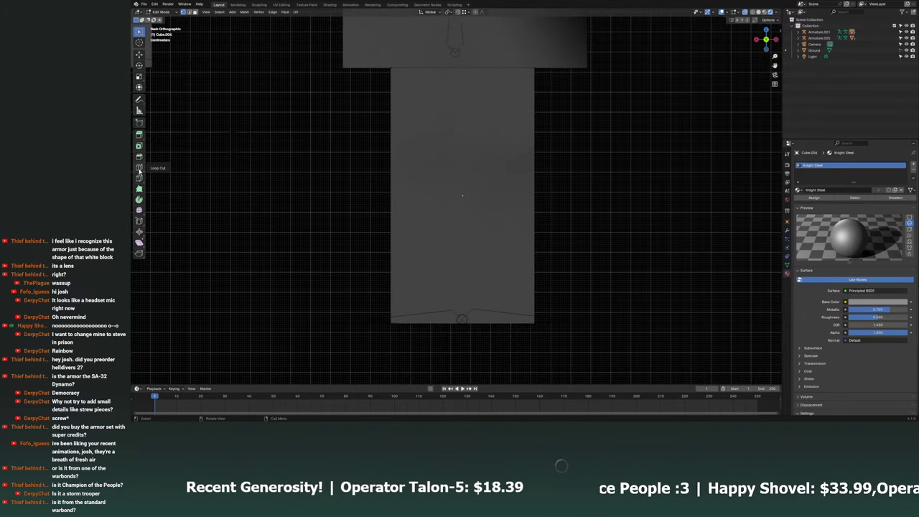
# Add an edge loop around the leg block and slide it up near the top.
pyautogui.click(139, 168)
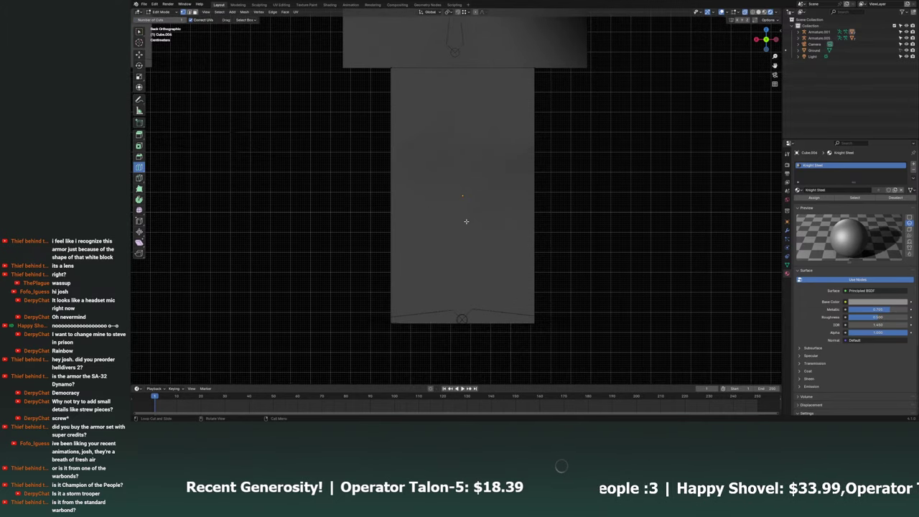
pyautogui.moveTo(470, 187); pyautogui.dragTo(491, 214, button='middle')
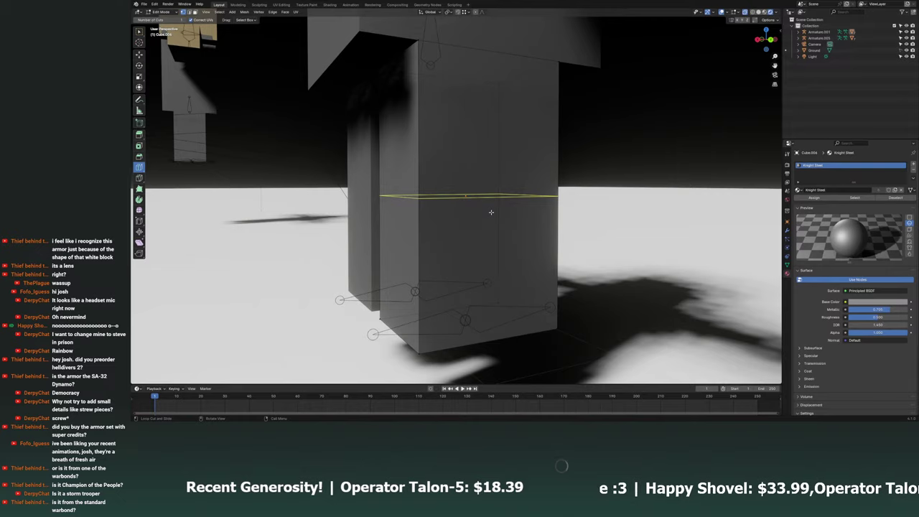
pyautogui.moveTo(491, 211)
pyautogui.mouseDown()
pyautogui.moveTo(484, 144)
pyautogui.moveTo(479, 226)
pyautogui.mouseUp()
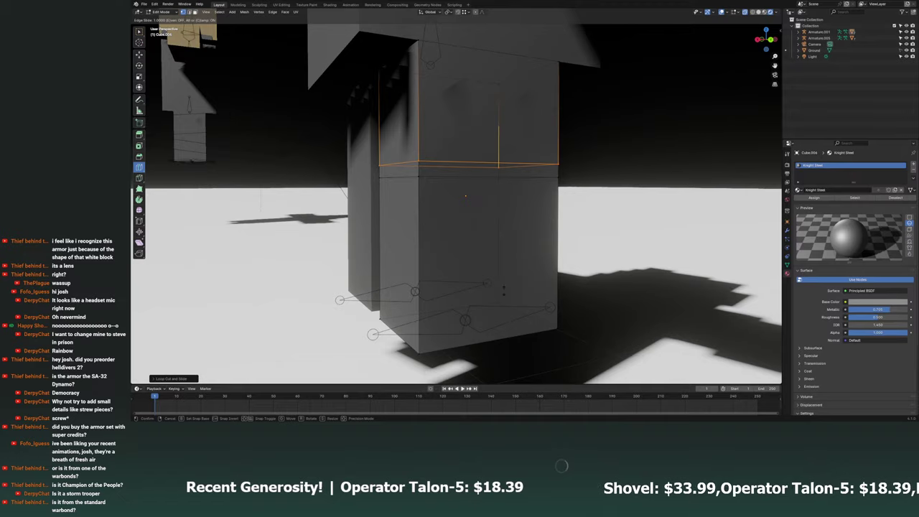
pyautogui.moveTo(503, 289)
pyautogui.mouseDown()
pyautogui.moveTo(479, 166)
pyautogui.moveTo(488, 131)
pyautogui.mouseUp()
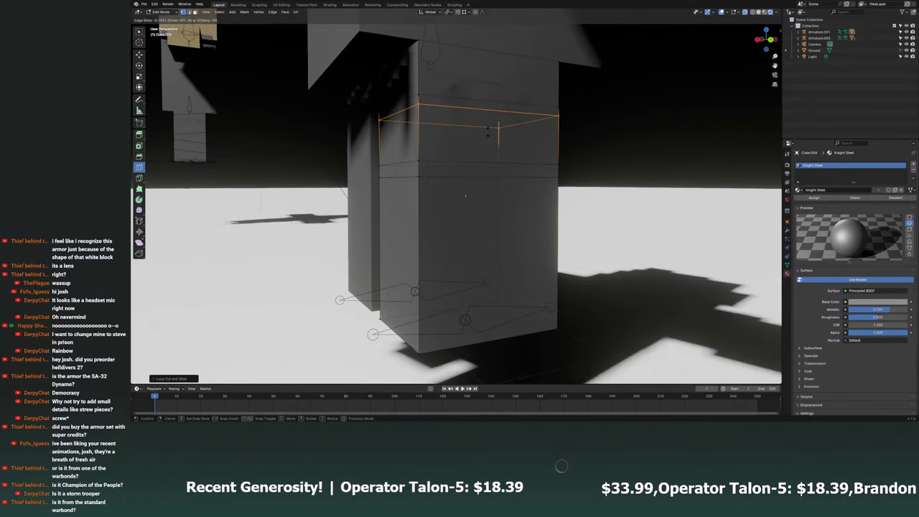
pyautogui.click(488, 131)
pyautogui.click(772, 40)
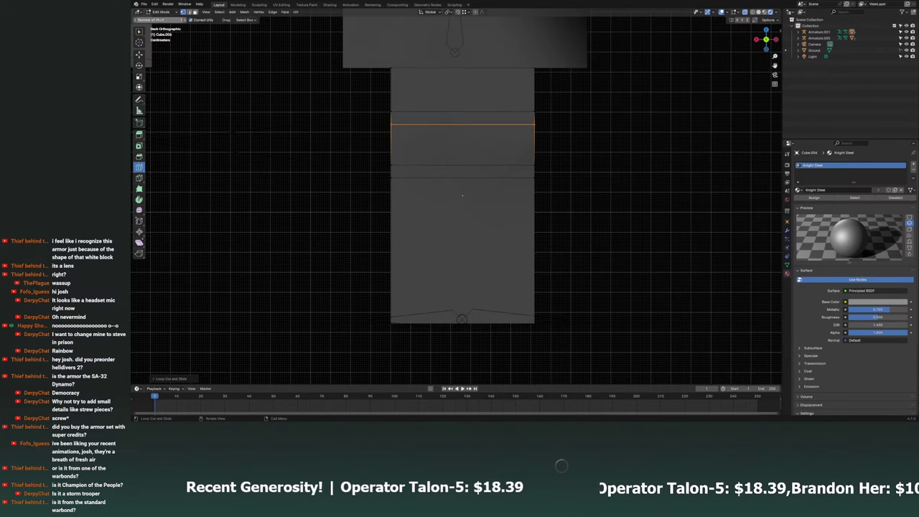
pyautogui.click(437, 143)
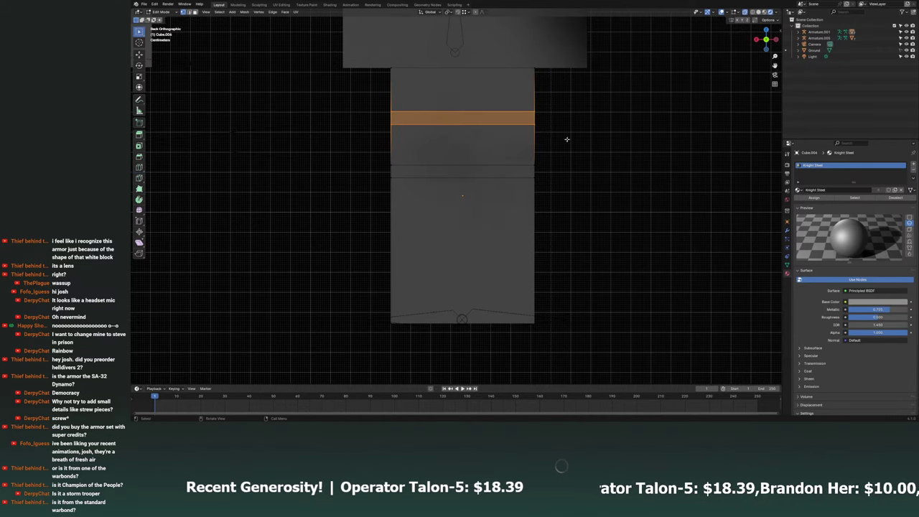
# Change the block's material from Knight Steel to Visor Color and add an empty material slot.
pyautogui.click(798, 190)
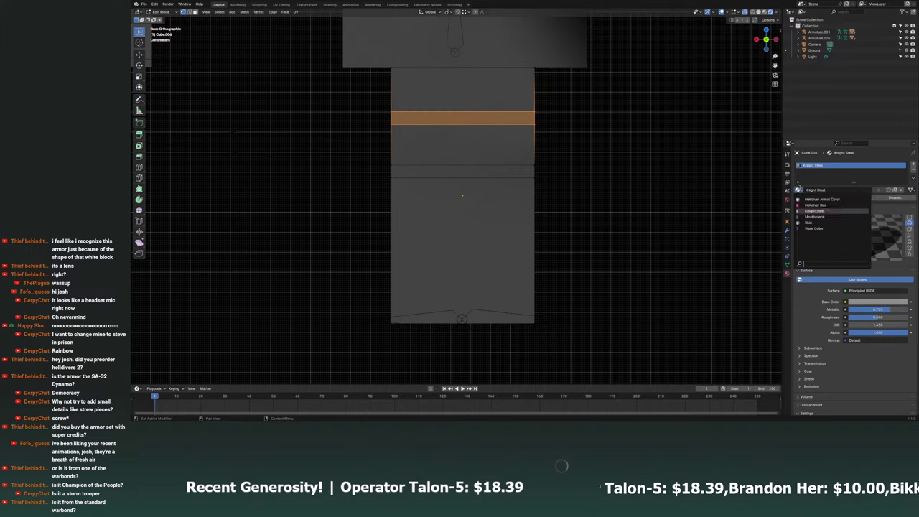
pyautogui.click(826, 230)
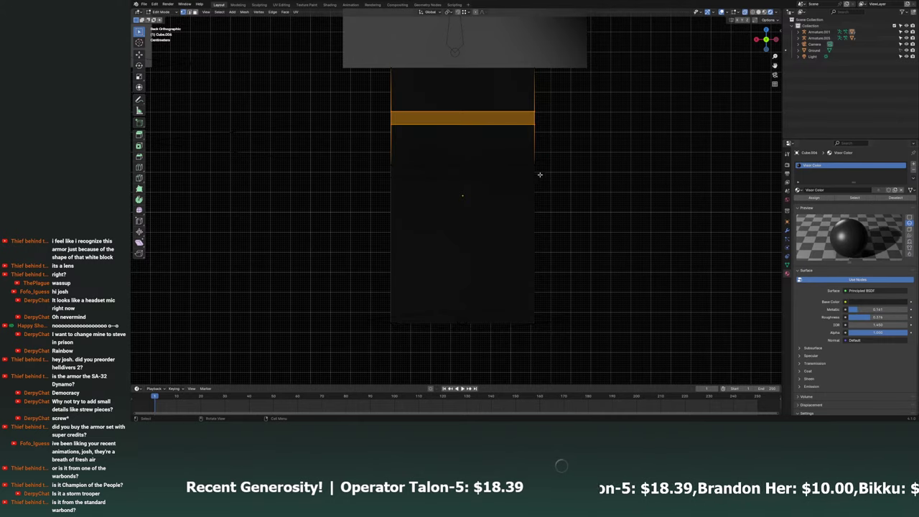
pyautogui.click(910, 165)
pyautogui.moveTo(568, 215)
pyautogui.mouseDown(button='middle')
pyautogui.moveTo(582, 187)
pyautogui.moveTo(612, 190)
pyautogui.mouseUp(button='middle')
pyautogui.moveTo(579, 219); pyautogui.dragTo(585, 143, button='middle')
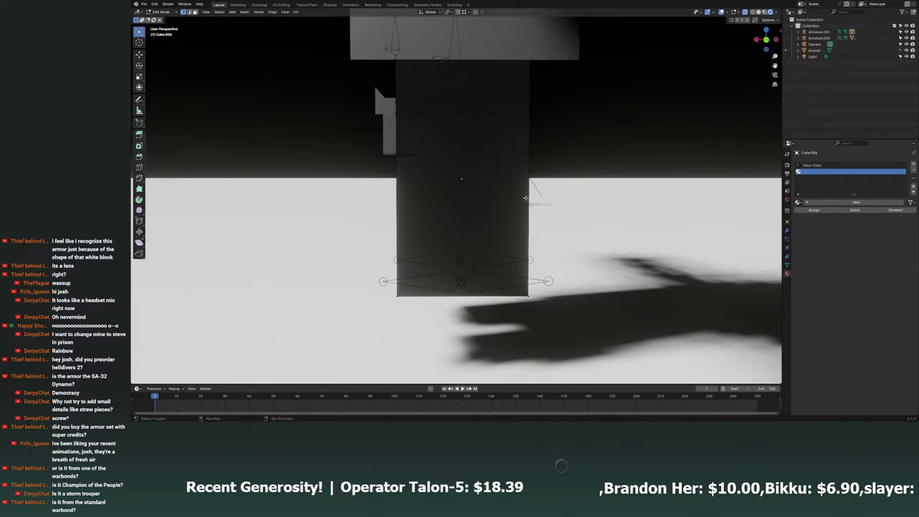
# Scale the small cube down in the side and back orthographic views.
pyautogui.rightClick(526, 198)
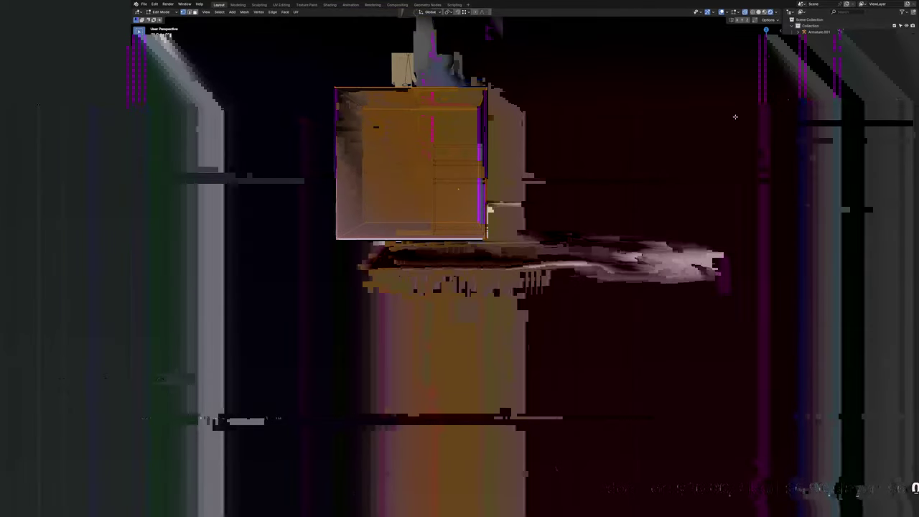
pyautogui.press('ctrl+KP_1')
pyautogui.scroll(-3, 502, 130)
pyautogui.scroll(3, 506, 128)
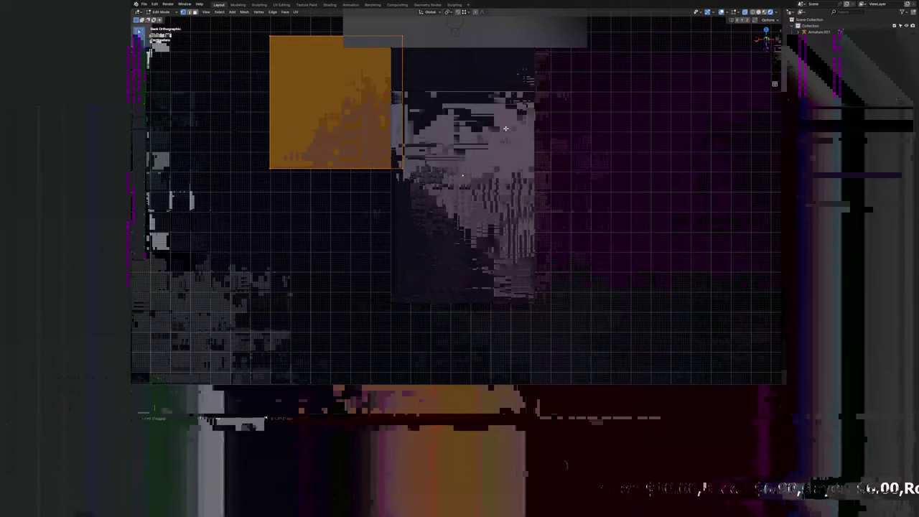
pyautogui.moveTo(505, 128); pyautogui.dragTo(748, 71, button='middle')
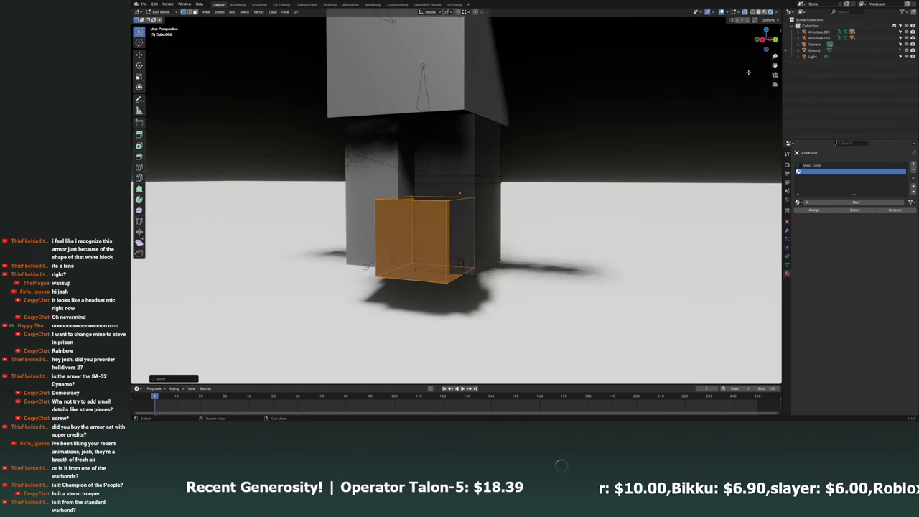
pyautogui.click(762, 39)
pyautogui.press('s')
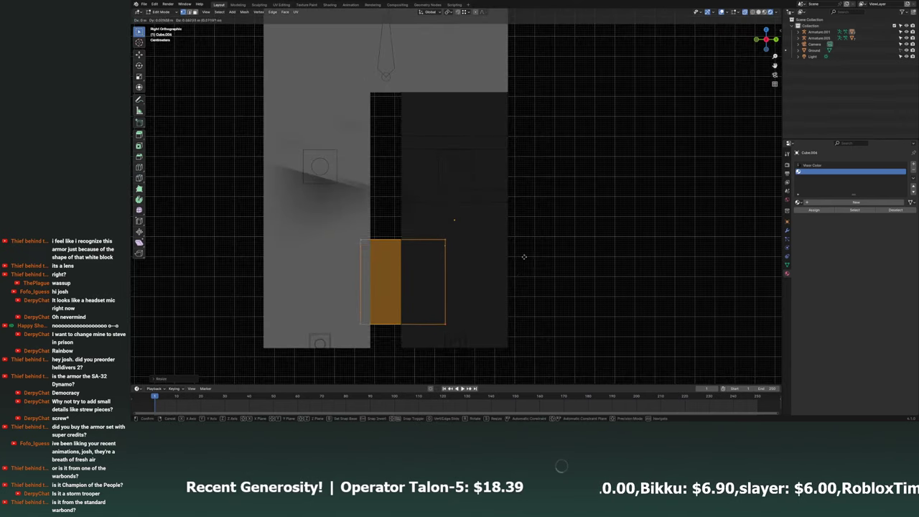
pyautogui.click(572, 180)
pyautogui.moveTo(572, 180); pyautogui.dragTo(546, 194, button='middle')
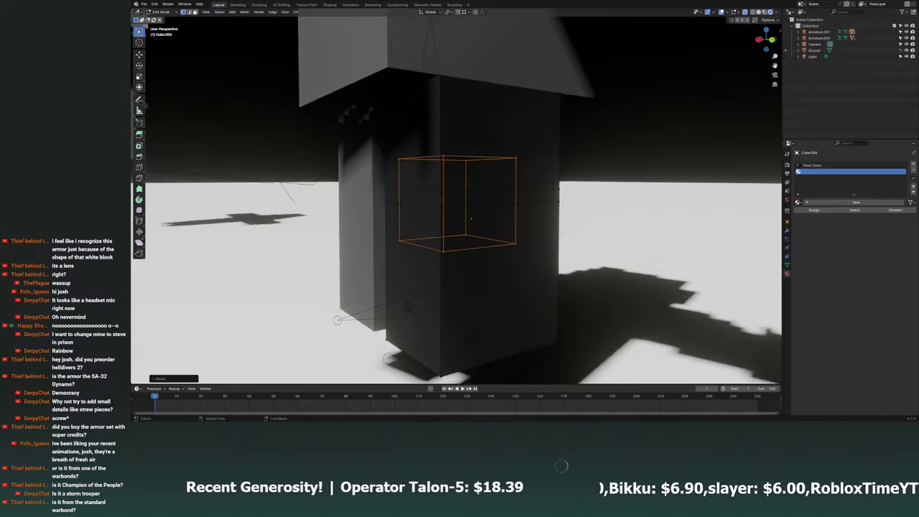
pyautogui.click(766, 39)
pyautogui.press('s')
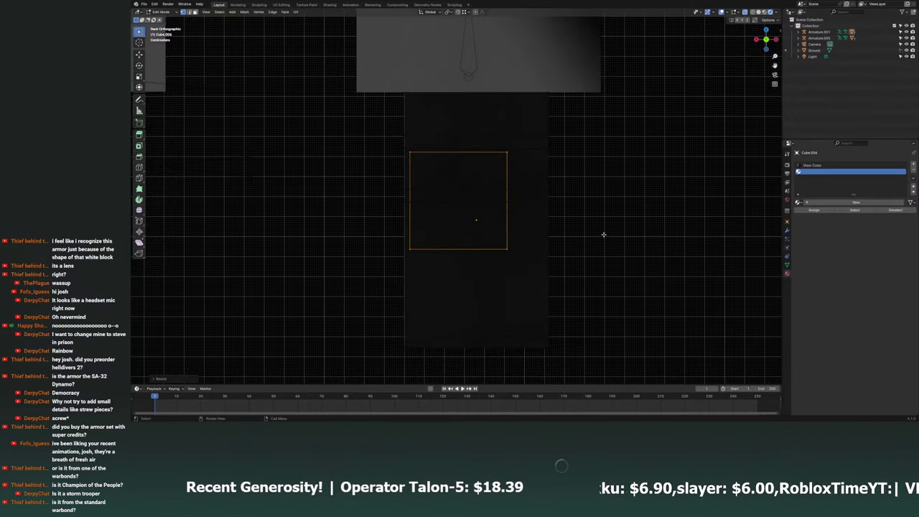
pyautogui.click(573, 252)
# Resize the cube along the Y axis only.
pyautogui.moveTo(431, 291); pyautogui.dragTo(680, 176, button='middle')
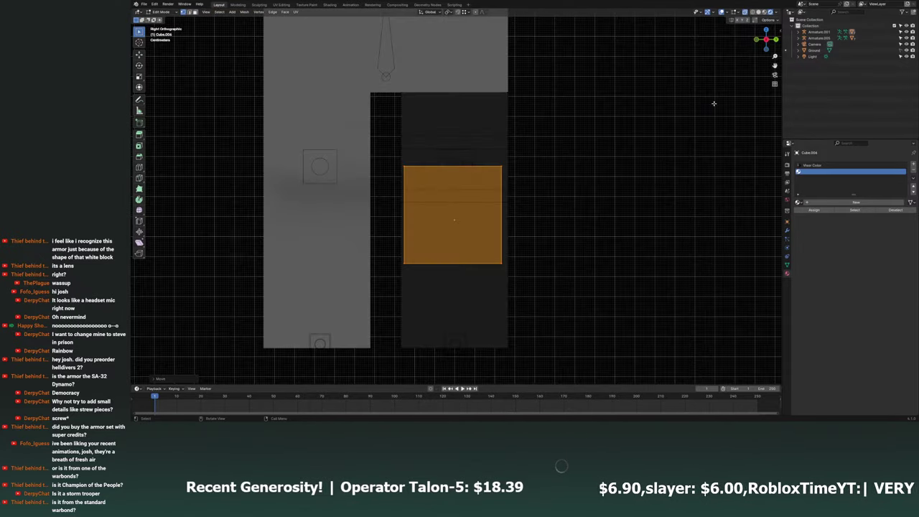
pyautogui.press('s')
pyautogui.press('y')
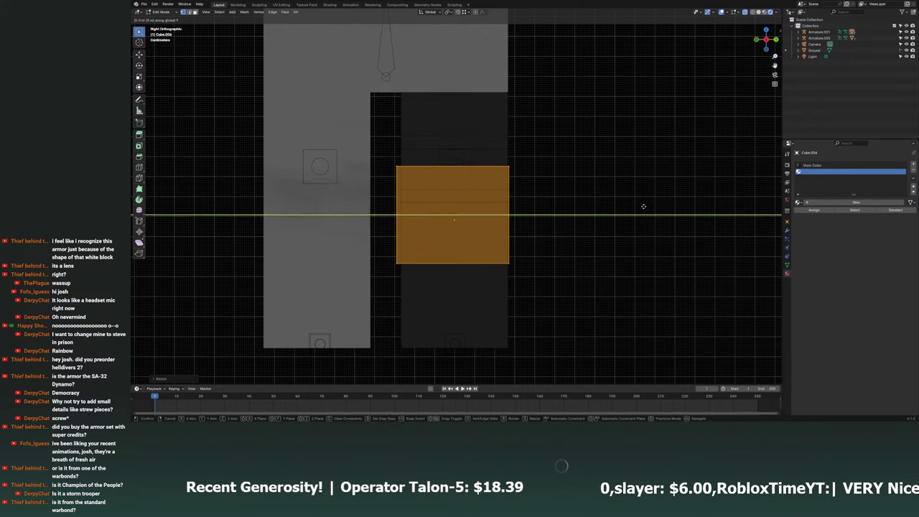
pyautogui.click(646, 206)
# In see-through back view, slide the cube along X against the leg block, then select all.
pyautogui.press('ctrl+KP_1')
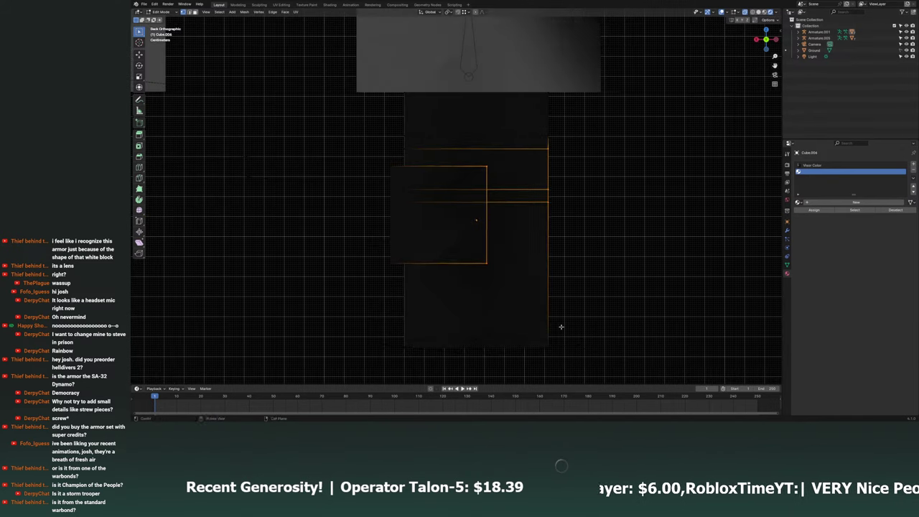
pyautogui.hotkey('alt', 'z')
pyautogui.press('g')
pyautogui.press('y')
pyautogui.press('x')
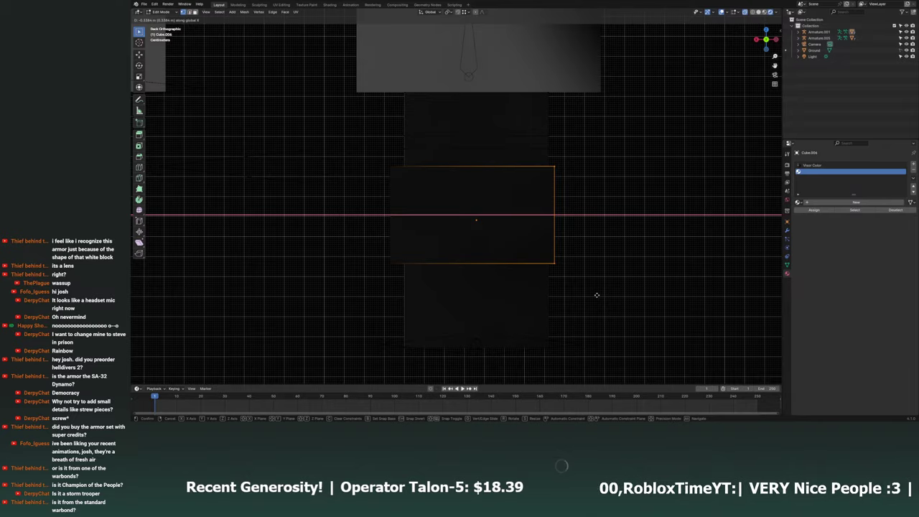
pyautogui.click(491, 291)
pyautogui.hotkey('alt', 'z')
pyautogui.moveTo(517, 263)
pyautogui.mouseDown(button='middle')
pyautogui.moveTo(567, 267)
pyautogui.moveTo(425, 251)
pyautogui.moveTo(512, 250)
pyautogui.mouseUp(button='middle')
pyautogui.press('a')
pyautogui.scroll(-2, 512, 250)
pyautogui.scroll(-4, 514, 252)
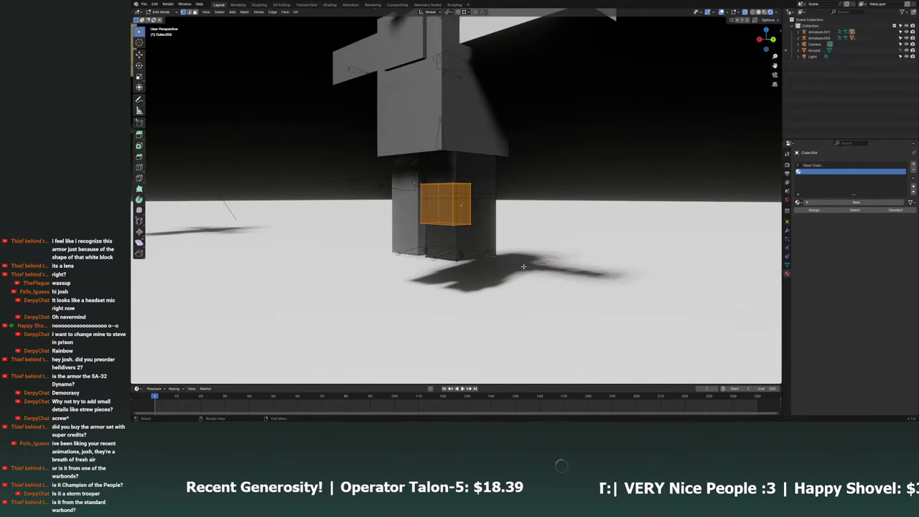
pyautogui.scroll(-4, 517, 257)
pyautogui.scroll(10, 522, 263)
# Raise the selected faces, then box-select the block's upper part and raise it along Z.
pyautogui.moveTo(522, 263)
pyautogui.mouseDown(button='middle')
pyautogui.moveTo(560, 263)
pyautogui.moveTo(645, 187)
pyautogui.moveTo(617, 120)
pyautogui.mouseUp(button='middle')
pyautogui.scroll(3, 560, 264)
pyautogui.press('g')
pyautogui.press('z')
pyautogui.click(645, 187)
pyautogui.moveTo(616, 121); pyautogui.dragTo(397, 174)
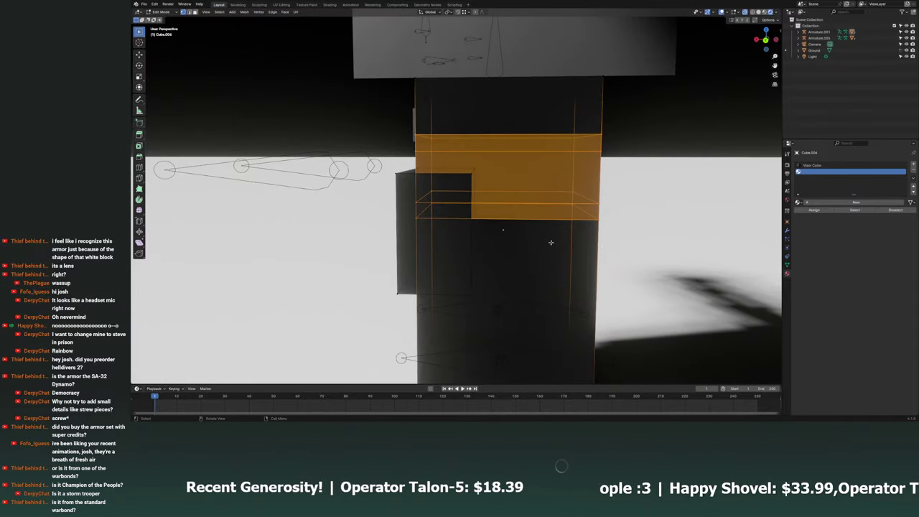
pyautogui.moveTo(547, 242)
pyautogui.mouseDown(button='middle')
pyautogui.moveTo(584, 240)
pyautogui.moveTo(502, 190)
pyautogui.moveTo(417, 171)
pyautogui.mouseUp(button='middle')
pyautogui.press('g')
pyautogui.press('z')
pyautogui.click(586, 211)
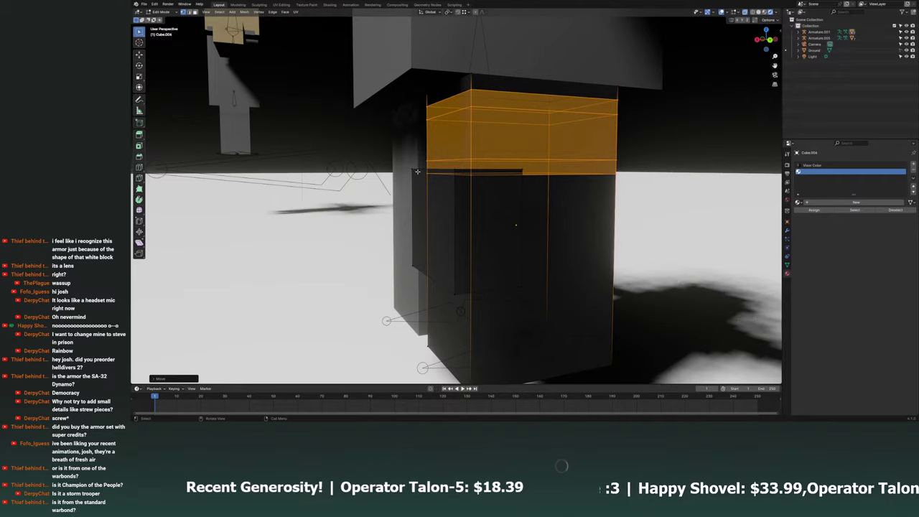
# Reselect the thin band and lift it along Z to the small box's top.
pyautogui.keyDown('alt'); pyautogui.click(503, 168); pyautogui.keyUp('alt')
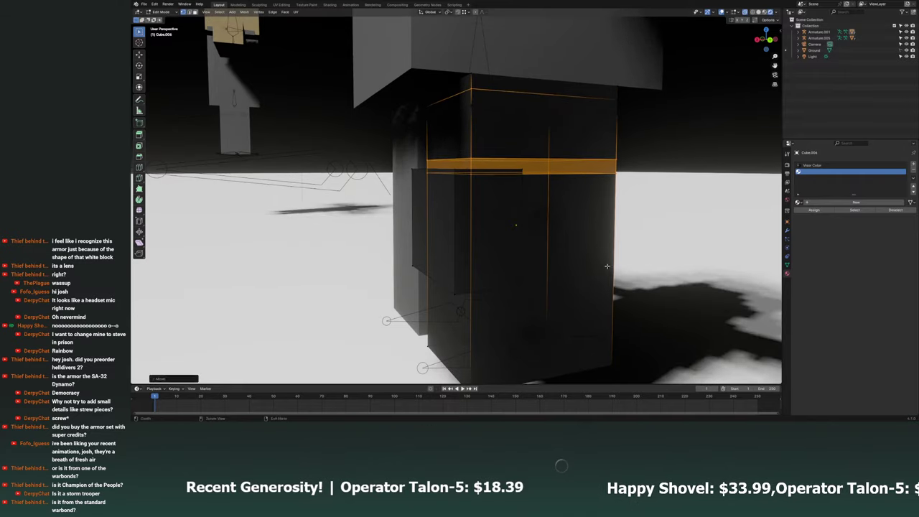
pyautogui.moveTo(392, 61); pyautogui.dragTo(546, 108)
pyautogui.hotkey('ctrl', 'z')
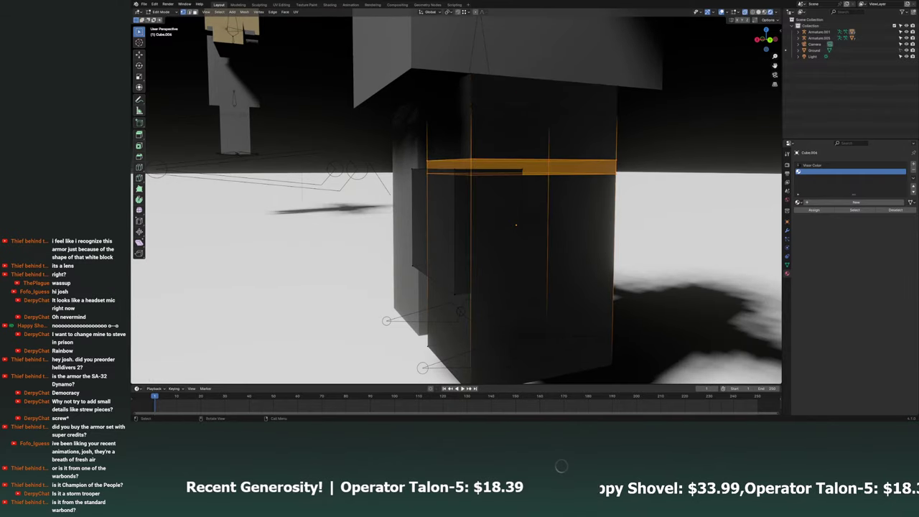
pyautogui.press('g')
pyautogui.press('z')
pyautogui.click(632, 206)
pyautogui.moveTo(632, 206); pyautogui.dragTo(754, 68, button='middle')
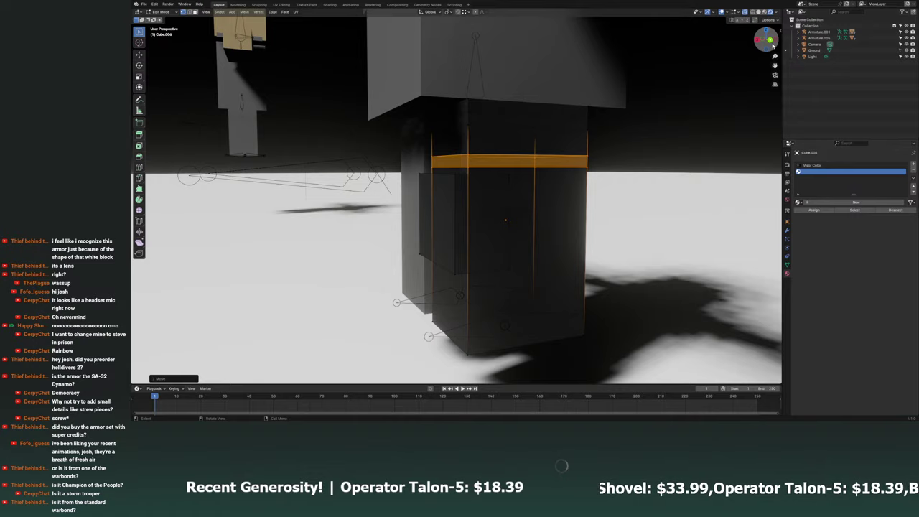
pyautogui.click(773, 45)
# Stretch the selected face into a tall rectangle on the block's back.
pyautogui.press('s')
pyautogui.click(498, 322)
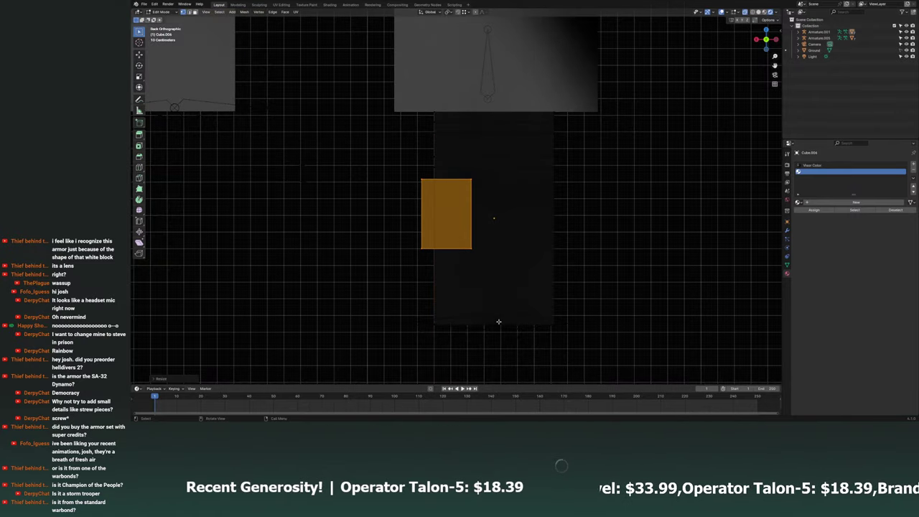
pyautogui.moveTo(498, 321)
pyautogui.mouseDown(button='middle')
pyautogui.moveTo(484, 208)
pyautogui.moveTo(720, 67)
pyautogui.mouseUp(button='middle')
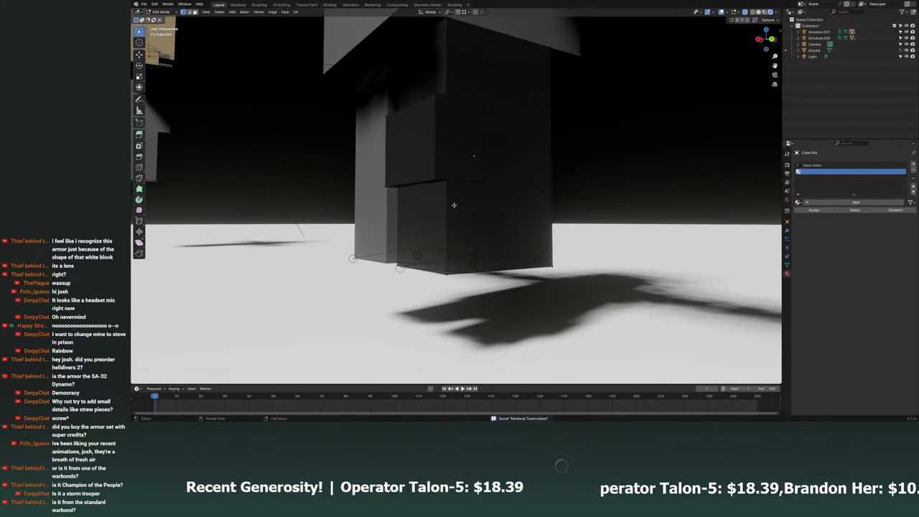
pyautogui.click(768, 41)
# Lower the lower-left block face, narrow it along X and shift it left.
pyautogui.moveTo(385, 118); pyautogui.dragTo(468, 234)
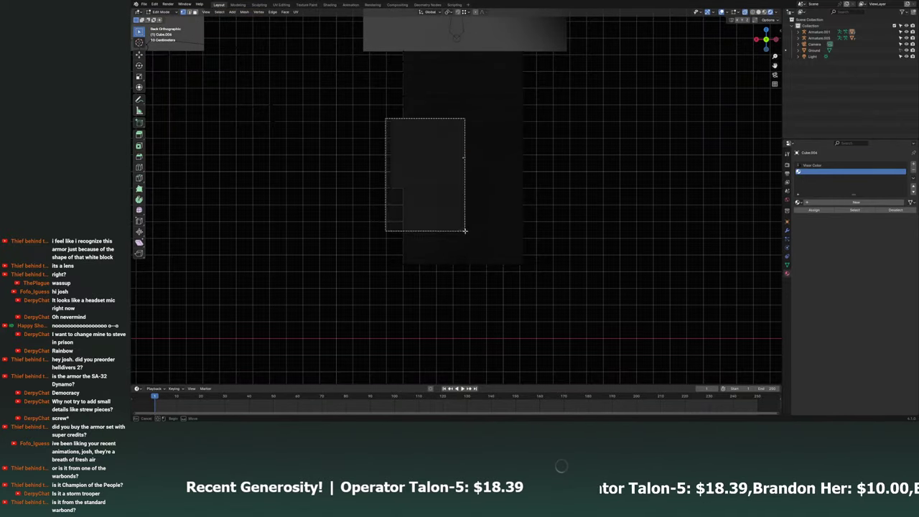
pyautogui.press('z')
pyautogui.click(506, 262)
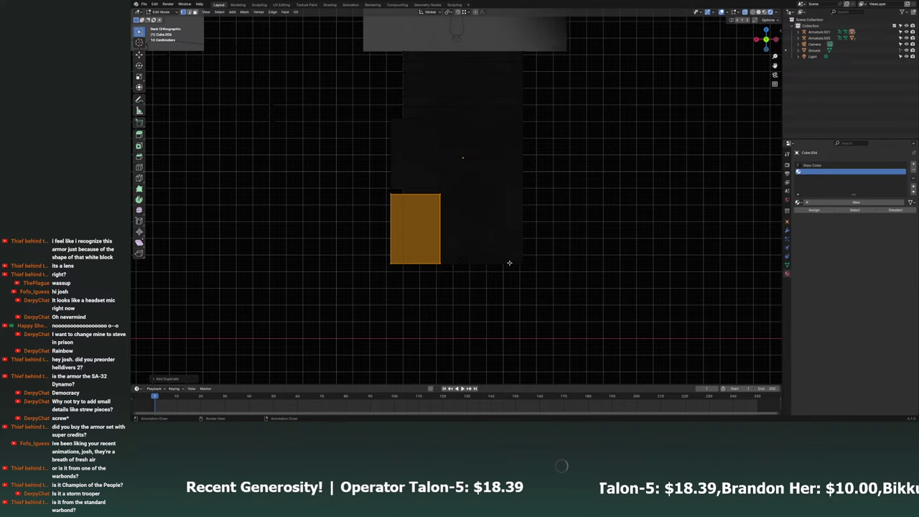
pyautogui.press('s')
pyautogui.press('x')
pyautogui.click(467, 242)
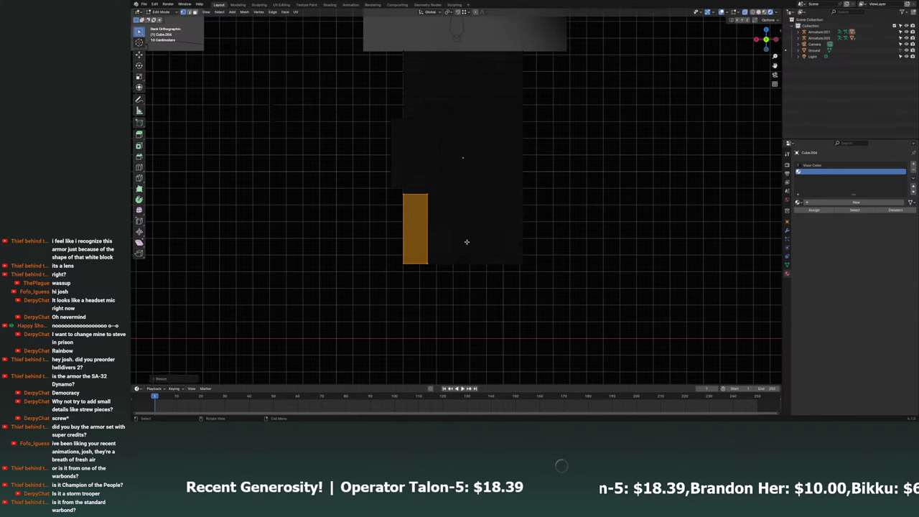
pyautogui.press('g')
pyautogui.press('x')
pyautogui.click(460, 239)
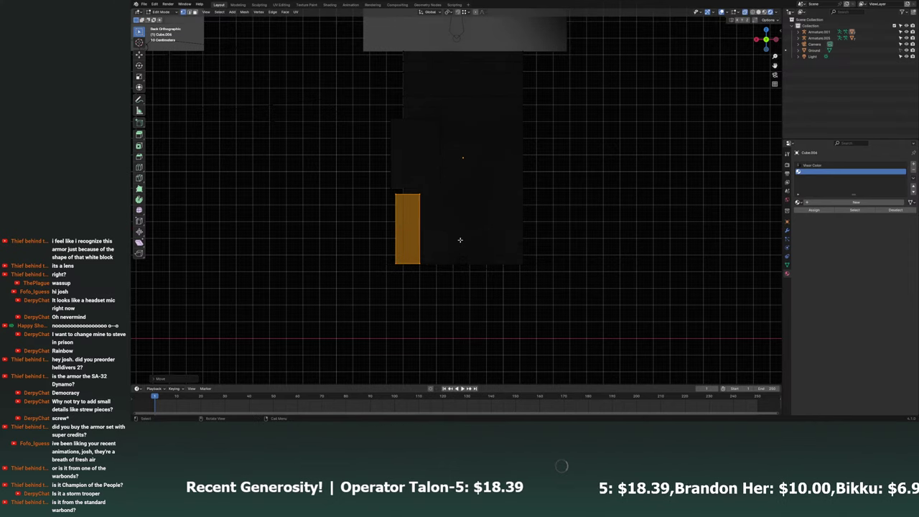
# In side view, thin the plate along Y and move it vertically into place.
pyautogui.click(757, 41)
pyautogui.press('s')
pyautogui.press('y')
pyautogui.click(605, 252)
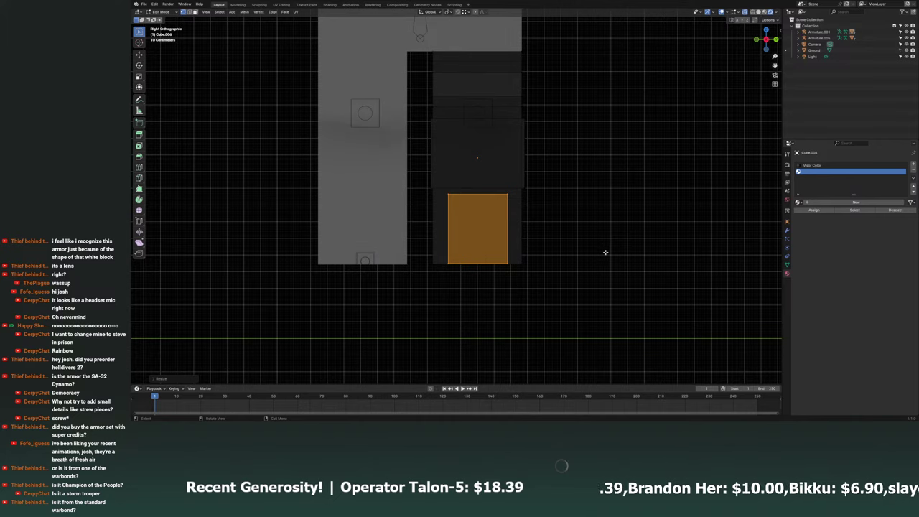
pyautogui.press('g')
pyautogui.press('z')
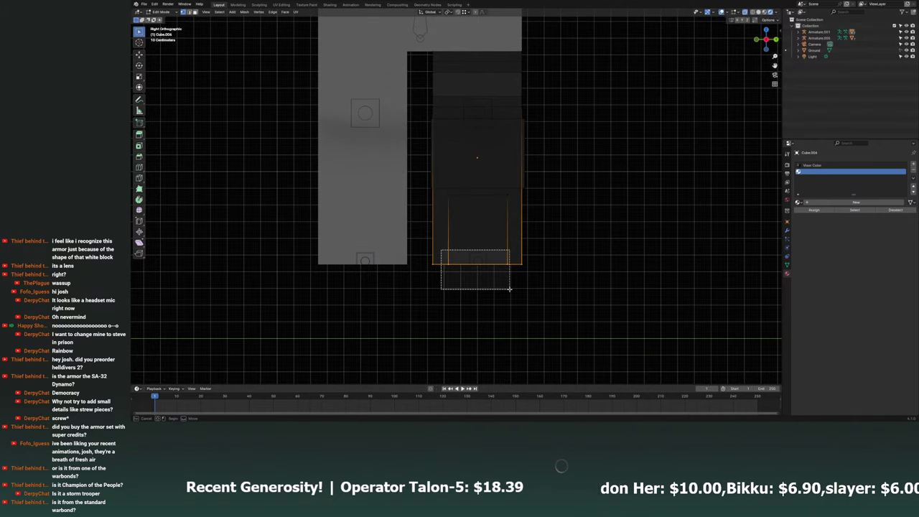
pyautogui.click(507, 275)
# Clear the selection and save the file.
pyautogui.moveTo(565, 240)
pyautogui.keyDown('shift'); pyautogui.mouseDown(button='middle')
pyautogui.moveTo(544, 275)
pyautogui.moveTo(559, 283)
pyautogui.mouseUp(button='middle'); pyautogui.keyUp('shift')
pyautogui.click(552, 271)
pyautogui.hotkey('ctrl', 's')
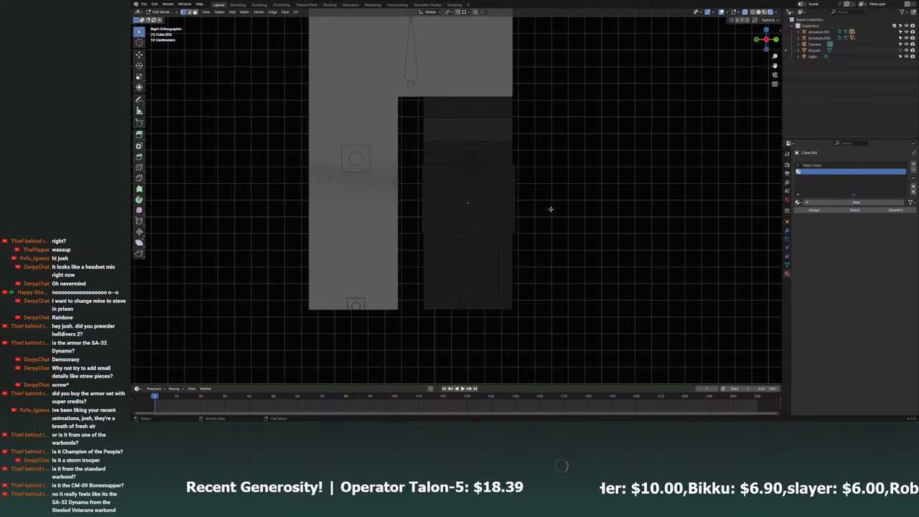
# Switch the leg block from Edit Mode back to Object Mode.
pyautogui.keyDown('shift'); pyautogui.moveTo(551, 209); pyautogui.dragTo(560, 194, button='middle'); pyautogui.keyUp('shift')
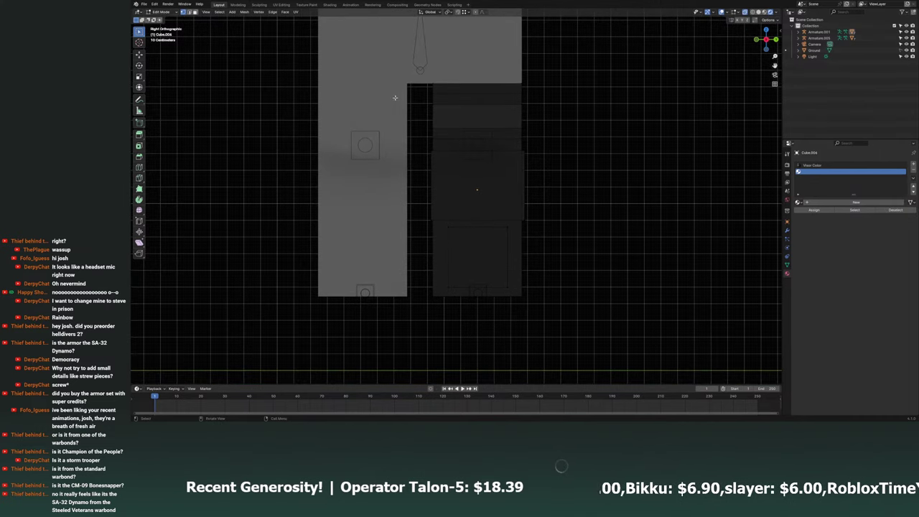
pyautogui.scroll(-2, 313, 74)
pyautogui.click(159, 13)
pyautogui.click(162, 23)
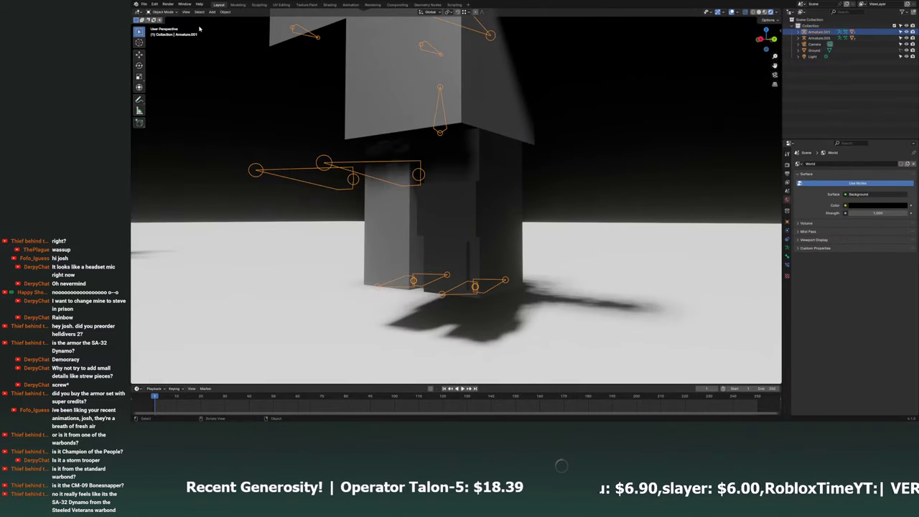
# Put the leg armature in Pose Mode, return to Object Mode, then select the leg block and armature.
pyautogui.click(160, 12)
pyautogui.click(164, 32)
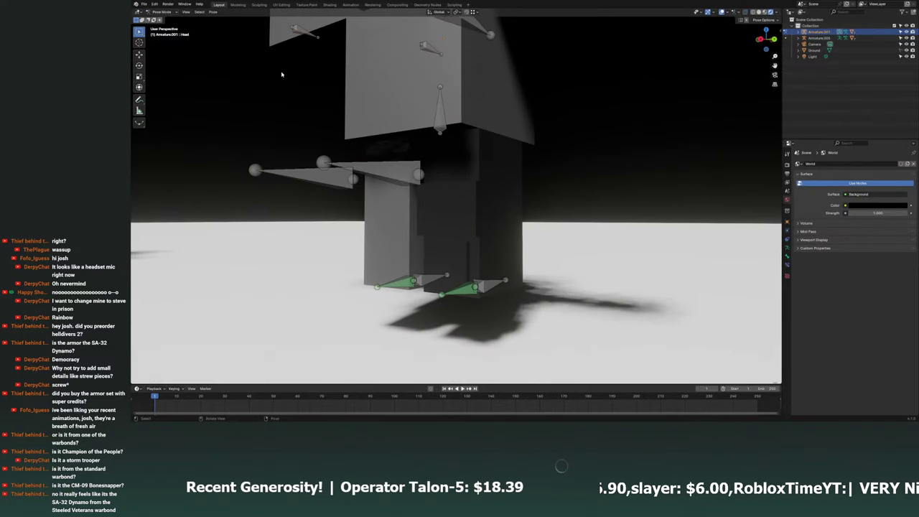
pyautogui.moveTo(529, 310); pyautogui.dragTo(498, 276, button='middle')
pyautogui.hotkey('ctrl', 'Tab')
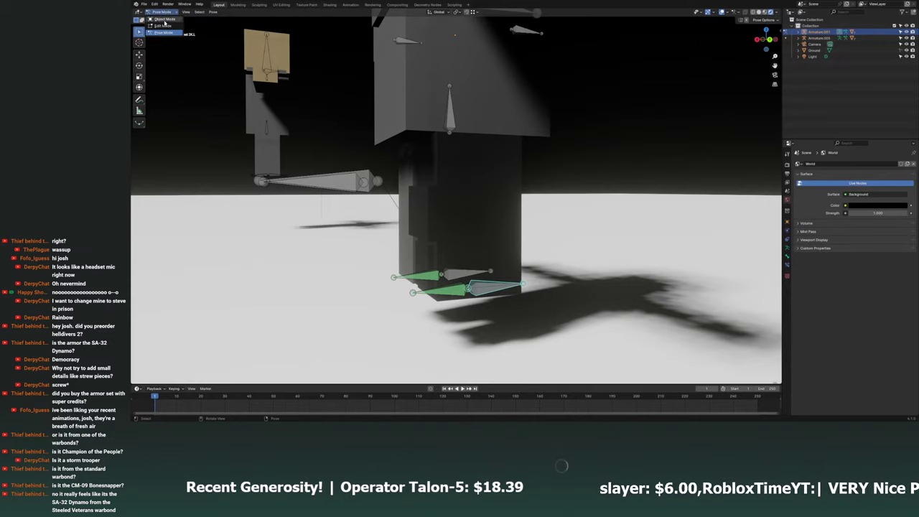
pyautogui.click(416, 205)
pyautogui.keyDown('shift'); pyautogui.click(478, 295); pyautogui.keyUp('shift')
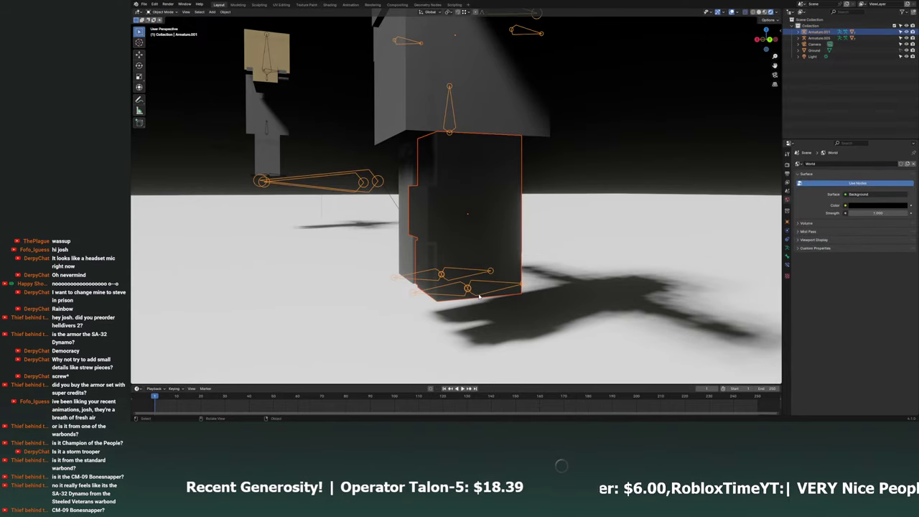
pyautogui.click(489, 294)
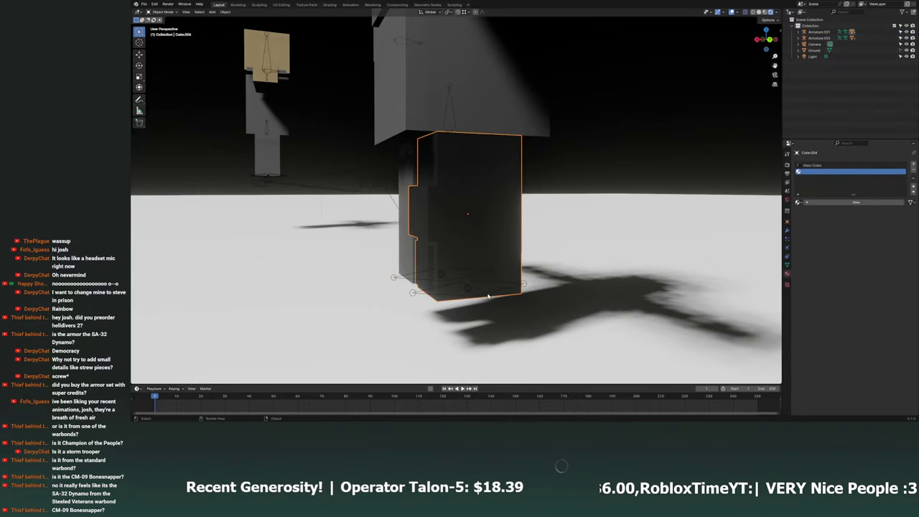
pyautogui.click(489, 295)
pyautogui.keyDown('shift'); pyautogui.click(430, 222); pyautogui.keyUp('shift')
pyautogui.click(162, 12)
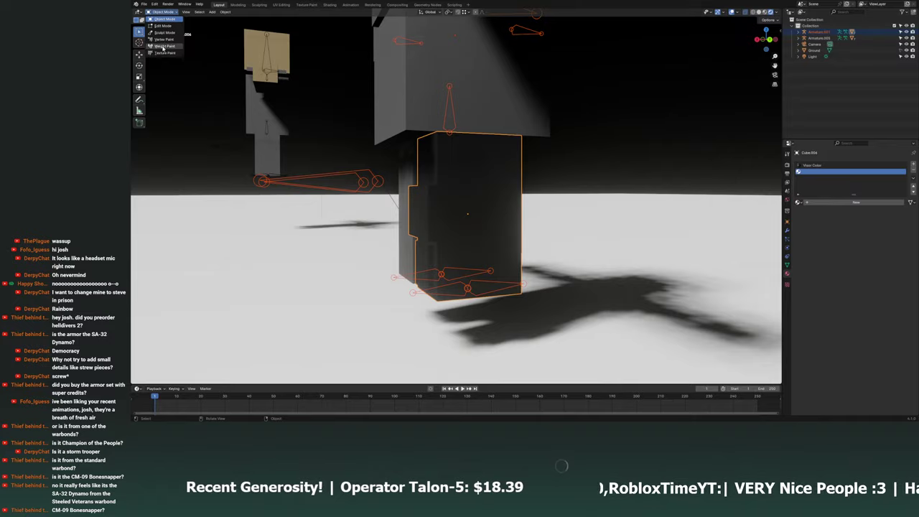
pyautogui.click(164, 47)
pyautogui.moveTo(460, 237)
pyautogui.mouseDown(button='middle')
pyautogui.moveTo(481, 225)
pyautogui.moveTo(479, 287)
pyautogui.mouseUp(button='middle')
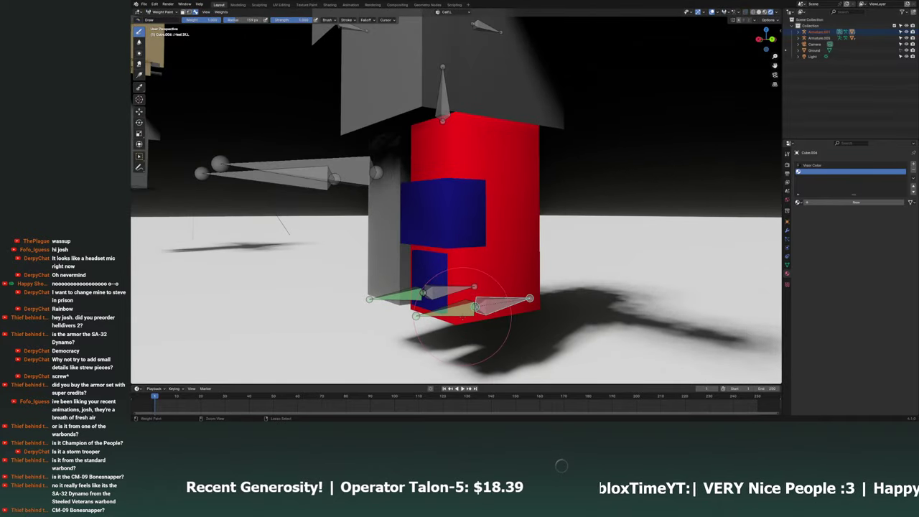
pyautogui.keyDown('ctrl'); pyautogui.click(480, 313); pyautogui.keyUp('ctrl')
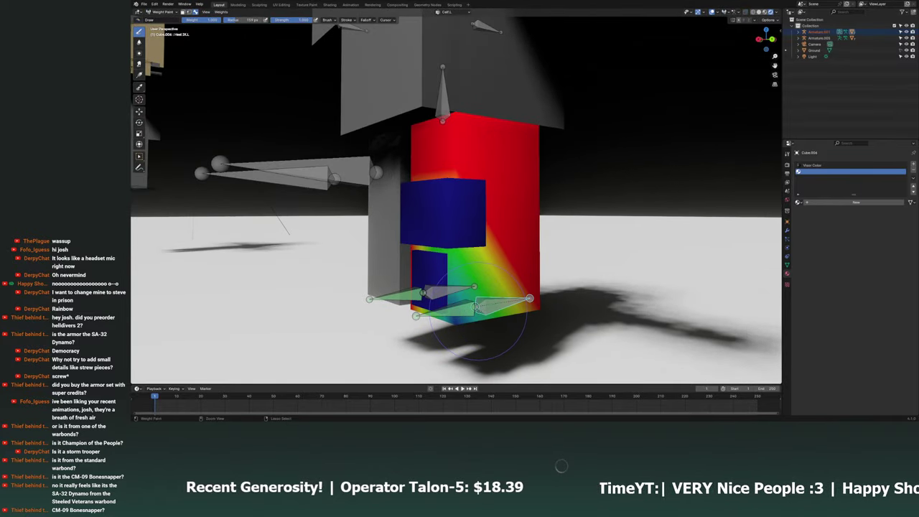
pyautogui.keyDown('ctrl'); pyautogui.click(463, 310); pyautogui.keyUp('ctrl')
pyautogui.keyDown('ctrl'); pyautogui.click(503, 303); pyautogui.keyUp('ctrl')
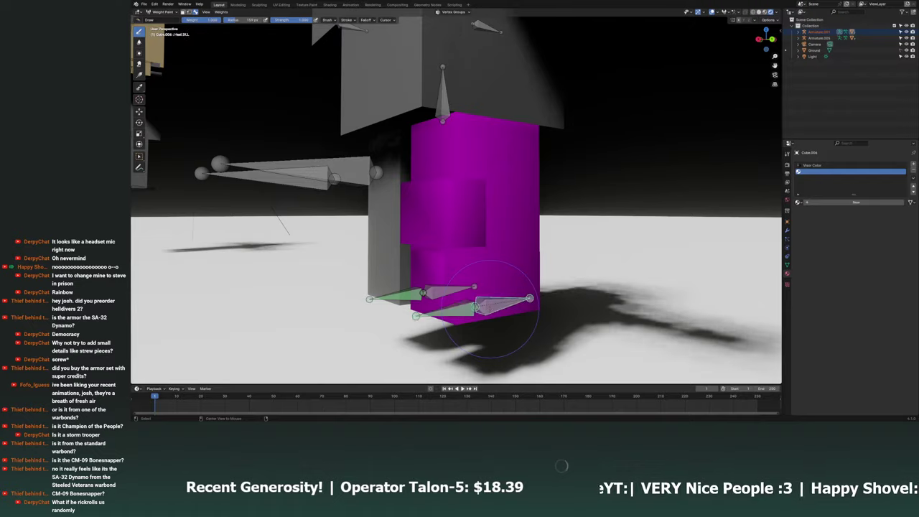
pyautogui.moveTo(491, 278)
pyautogui.mouseDown(button='middle')
pyautogui.moveTo(466, 273)
pyautogui.moveTo(488, 266)
pyautogui.mouseUp(button='middle')
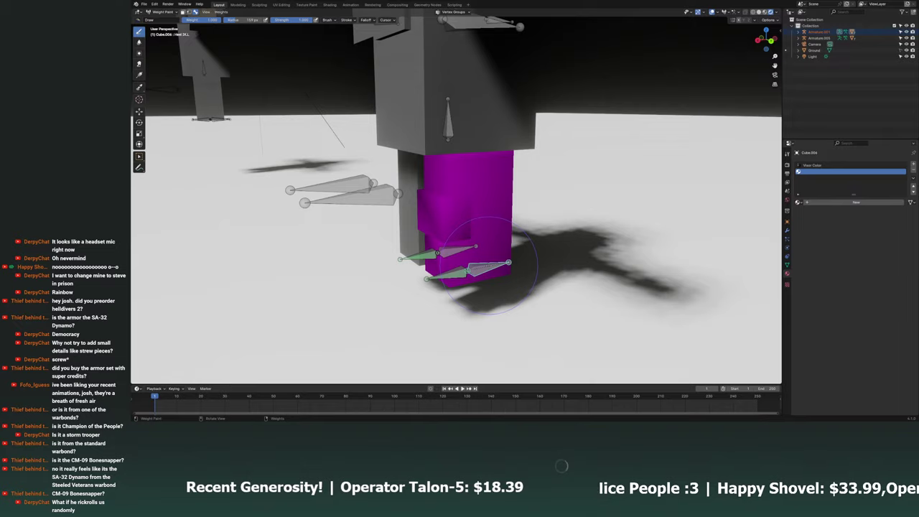
pyautogui.keyDown('ctrl'); pyautogui.click(452, 273); pyautogui.keyUp('ctrl')
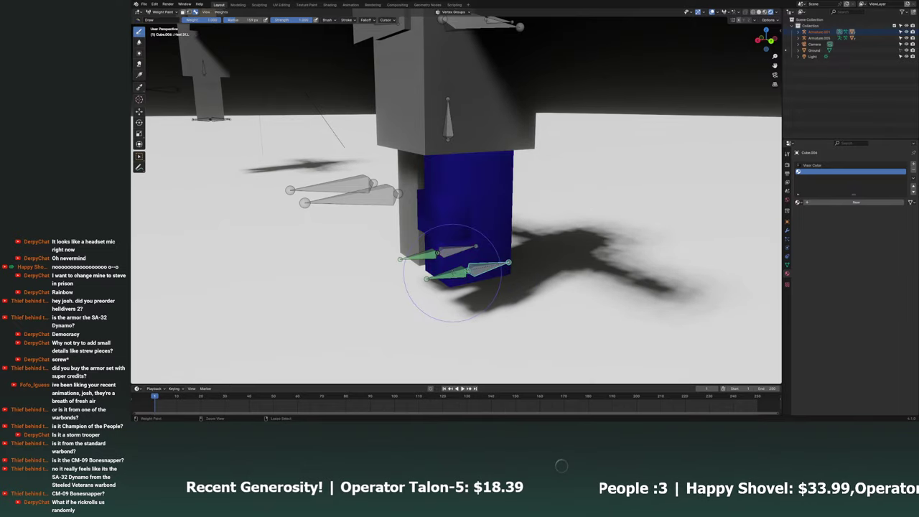
pyautogui.keyDown('ctrl'); pyautogui.click(452, 272); pyautogui.keyUp('ctrl')
pyautogui.keyDown('ctrl'); pyautogui.click(459, 270); pyautogui.keyUp('ctrl')
pyautogui.keyDown('ctrl'); pyautogui.click(465, 269); pyautogui.keyUp('ctrl')
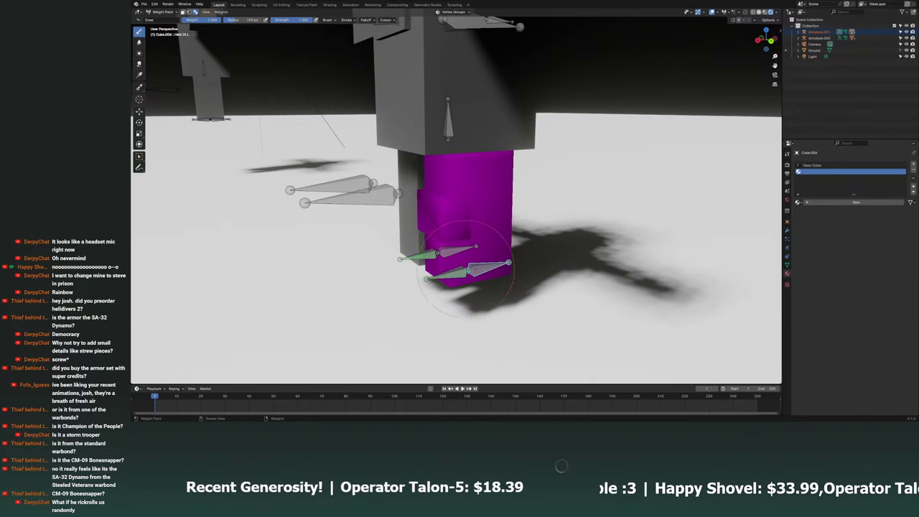
pyautogui.click(161, 13)
pyautogui.click(165, 21)
pyautogui.click(451, 256)
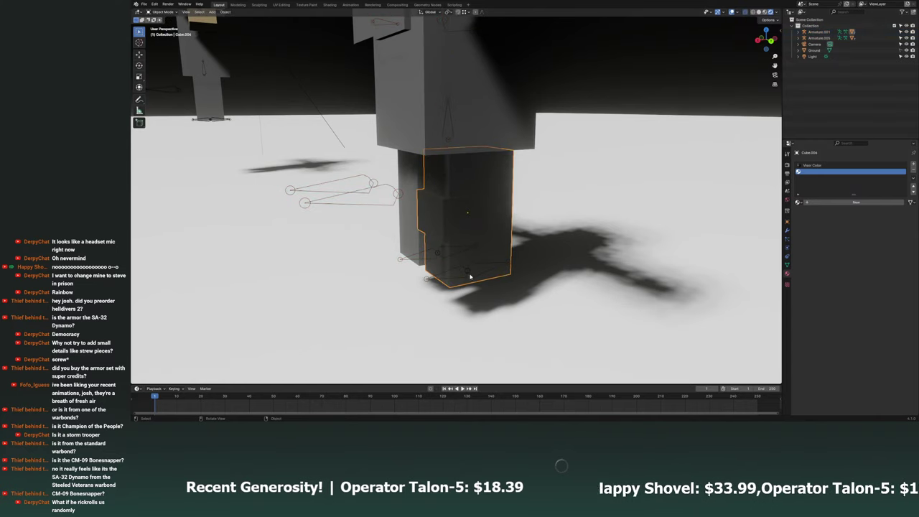
# Put the leg armature into Edit Mode, then back to Object Mode.
pyautogui.click(470, 276)
pyautogui.click(161, 12)
pyautogui.click(164, 28)
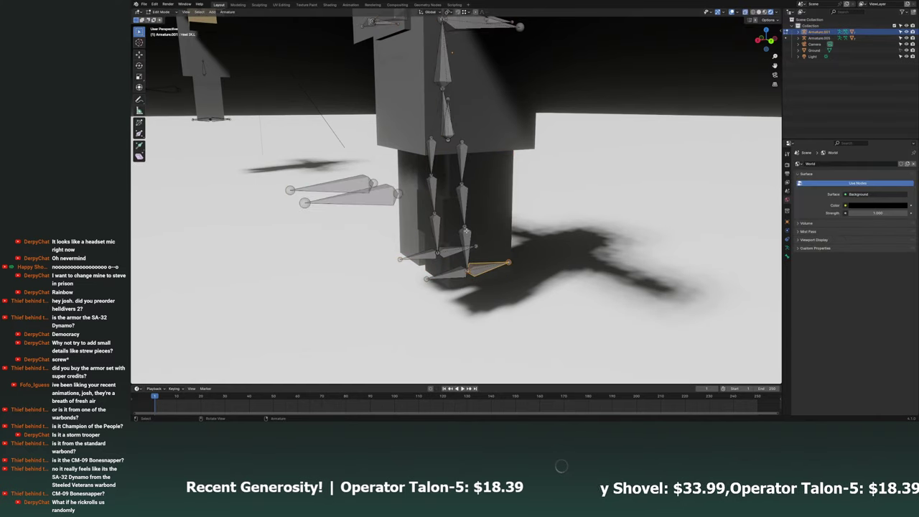
pyautogui.click(161, 12)
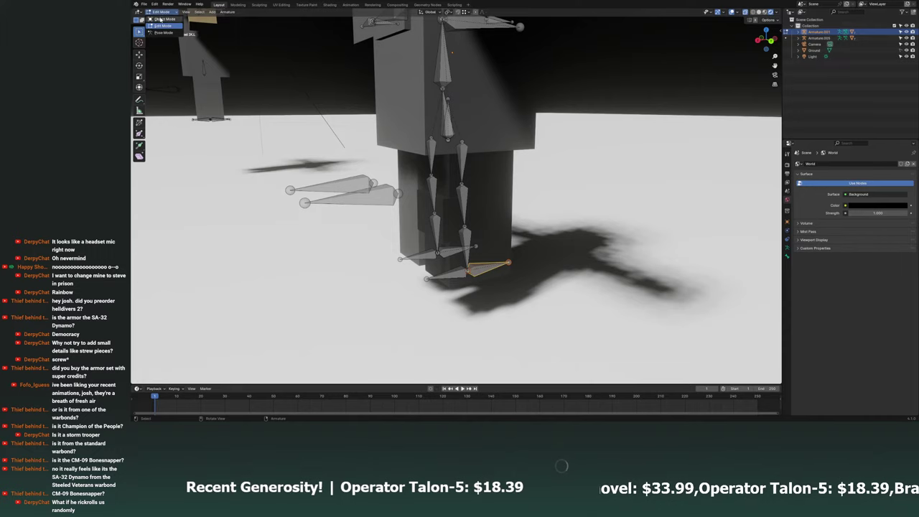
pyautogui.click(162, 19)
# Switch the leg block to Weight Paint and back to Object Mode.
pyautogui.click(467, 209)
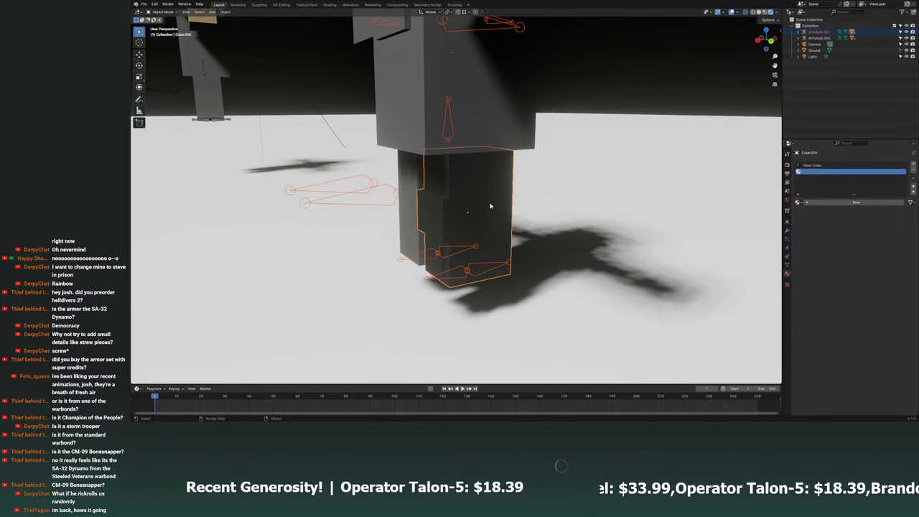
pyautogui.click(161, 13)
pyautogui.click(163, 52)
pyautogui.click(161, 12)
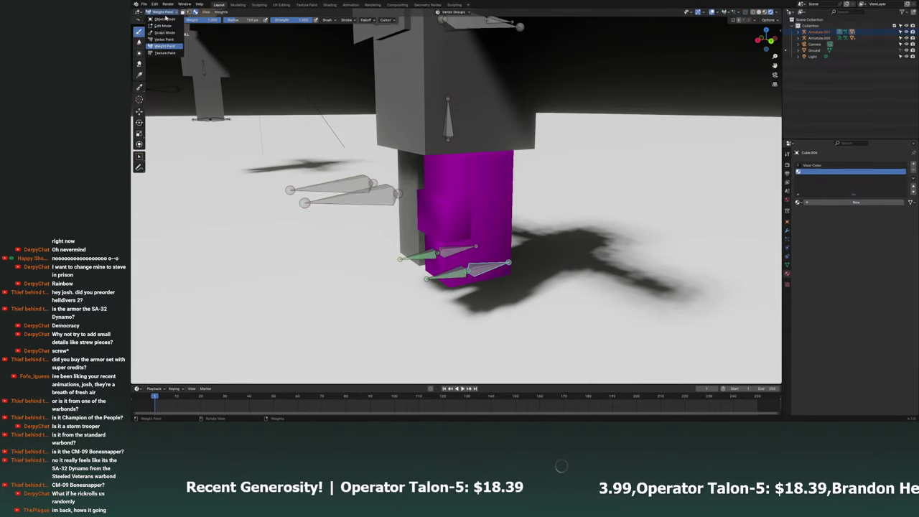
pyautogui.click(162, 20)
# Edit the armature, select the lower shin bone and inspect its Bone display and colour properties.
pyautogui.click(490, 264)
pyautogui.press('Tab')
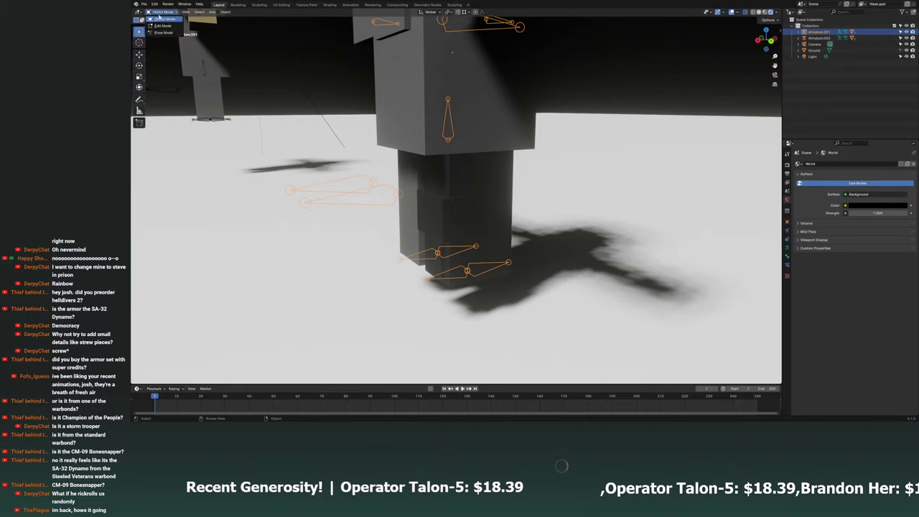
pyautogui.click(465, 244)
pyautogui.keyDown('alt'); pyautogui.middleClick(502, 222); pyautogui.keyUp('alt')
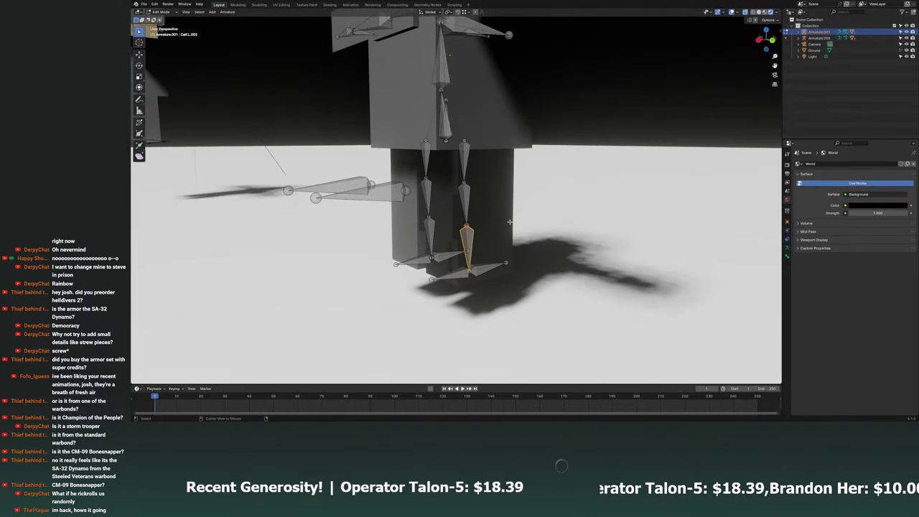
pyautogui.rightClick(465, 237)
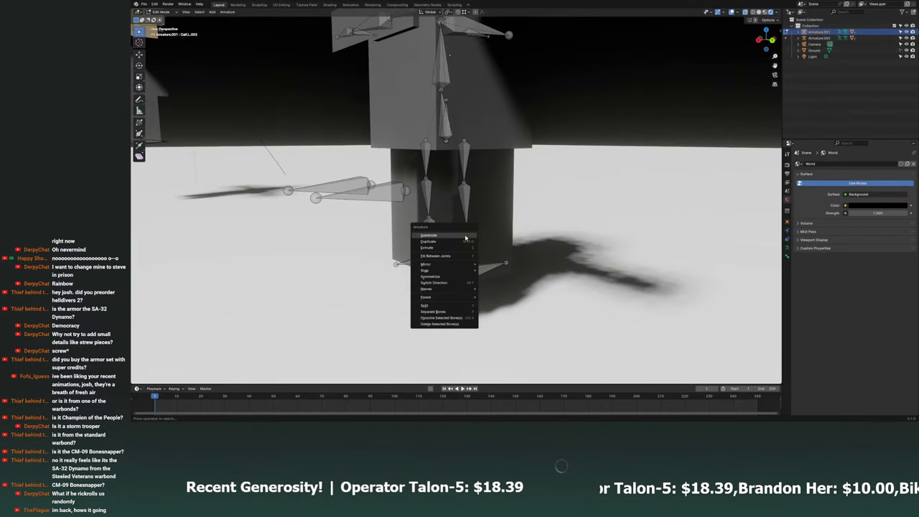
pyautogui.click(787, 255)
pyautogui.click(803, 266)
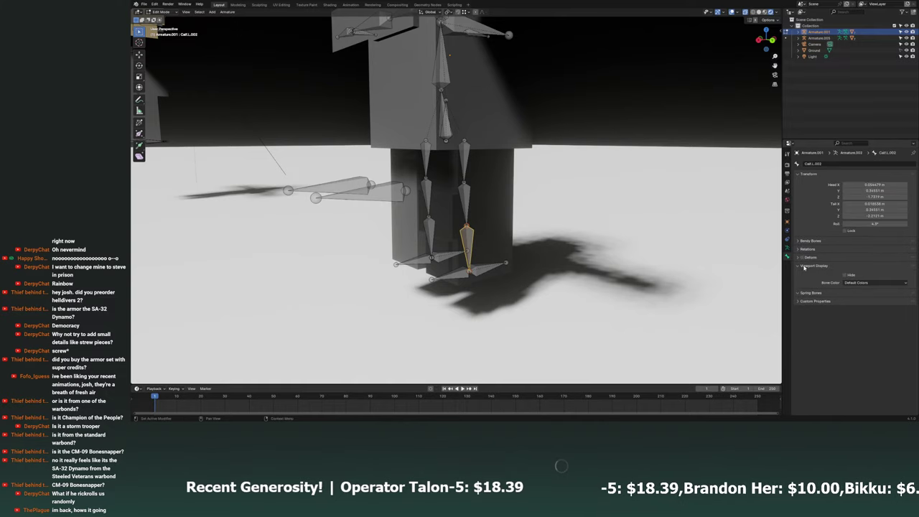
pyautogui.click(855, 282)
# Show the armature's Object properties and expand then collapse the Visibility panel.
pyautogui.click(785, 231)
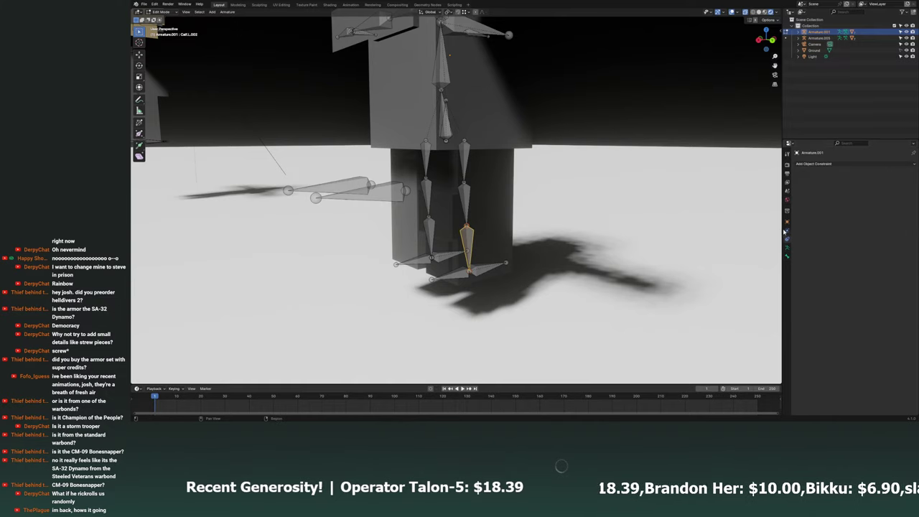
pyautogui.click(786, 222)
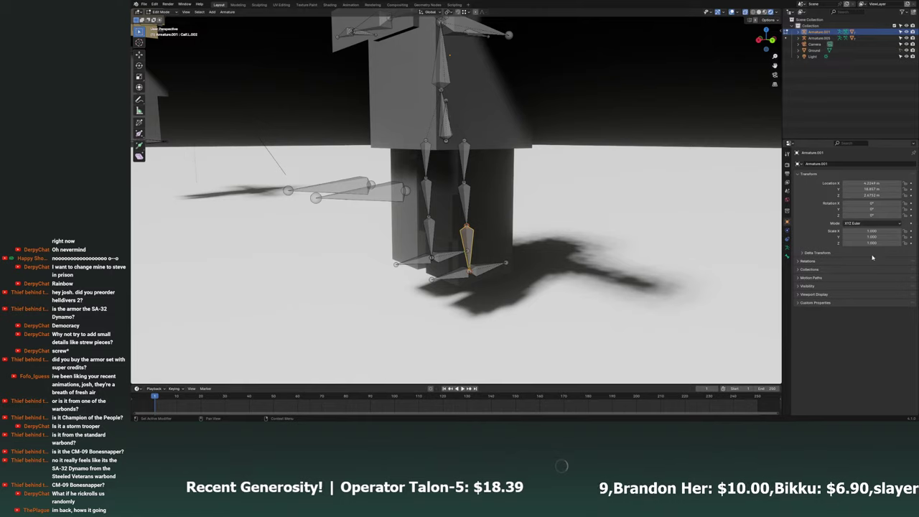
pyautogui.click(808, 286)
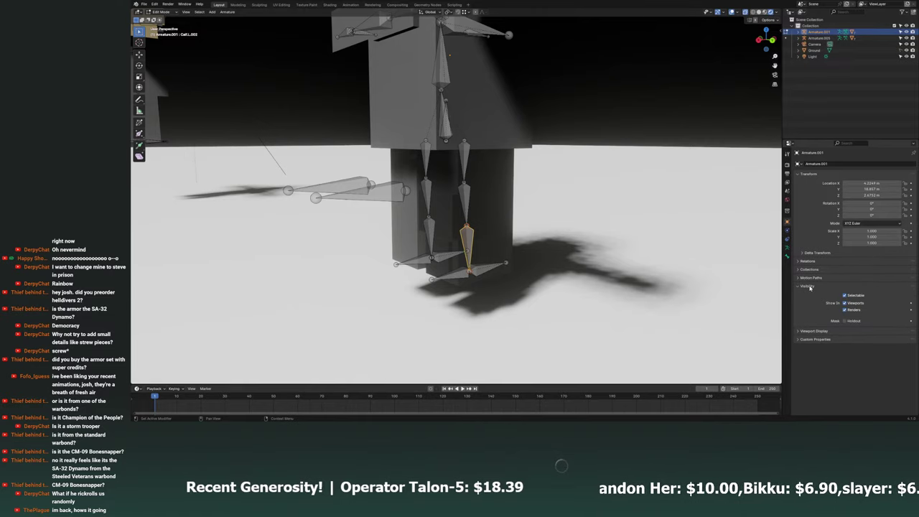
pyautogui.click(807, 286)
pyautogui.moveTo(545, 216); pyautogui.dragTo(402, 144, button='middle')
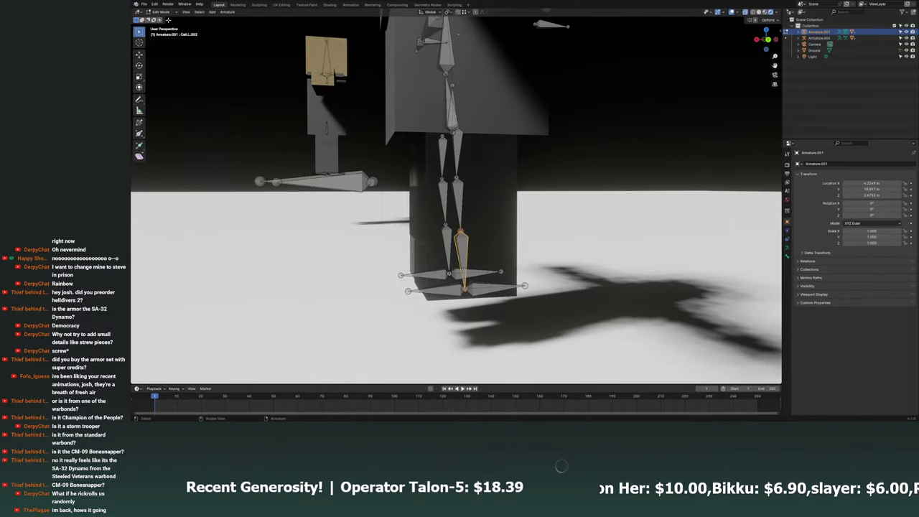
pyautogui.click(159, 12)
# Return the armature to Object Mode and put the leg block in Weight Paint, revealing hidden faces.
pyautogui.click(163, 18)
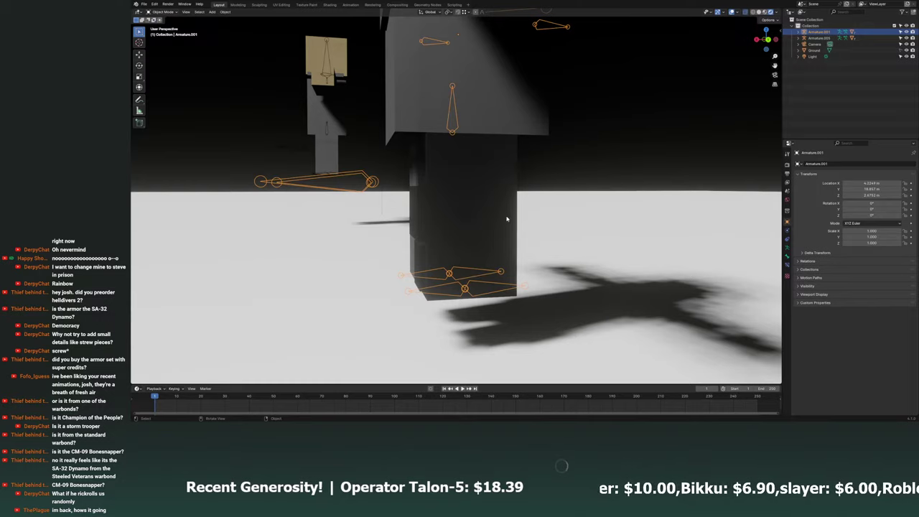
pyautogui.keyDown('shift'); pyautogui.click(485, 216); pyautogui.keyUp('shift')
pyautogui.rightClick(484, 217)
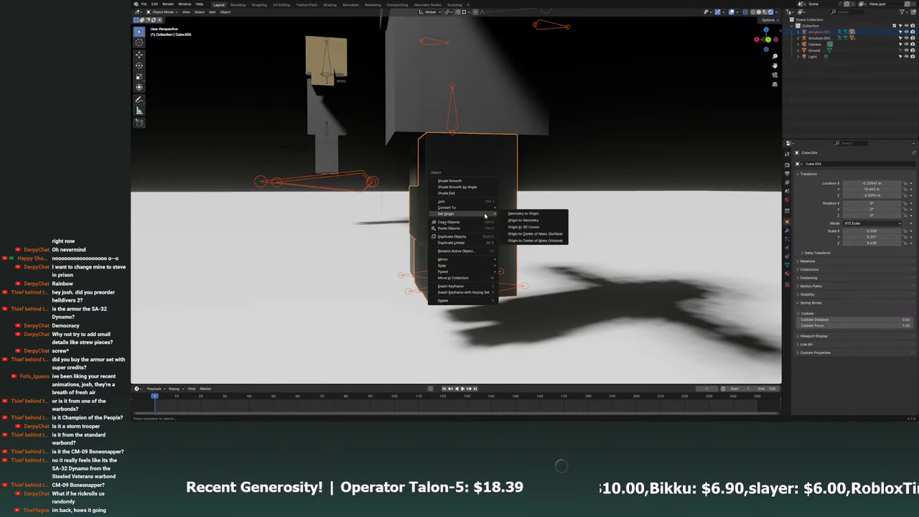
pyautogui.click(159, 12)
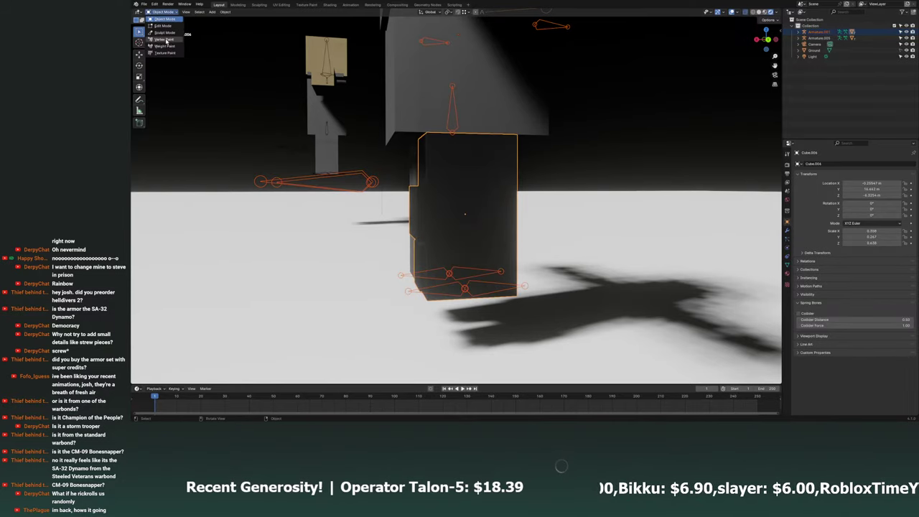
pyautogui.click(162, 45)
pyautogui.moveTo(493, 219)
pyautogui.mouseDown(button='middle')
pyautogui.moveTo(448, 204)
pyautogui.moveTo(431, 180)
pyautogui.mouseUp(button='middle')
pyautogui.hotkey('alt', 'h')
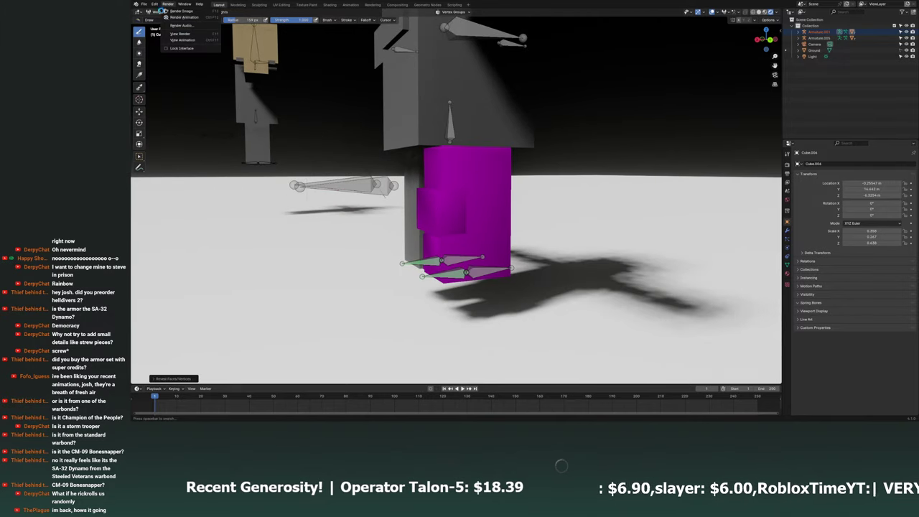
# Go back to Object Mode, select the lower body block, then clear the selection.
pyautogui.click(160, 12)
pyautogui.click(162, 20)
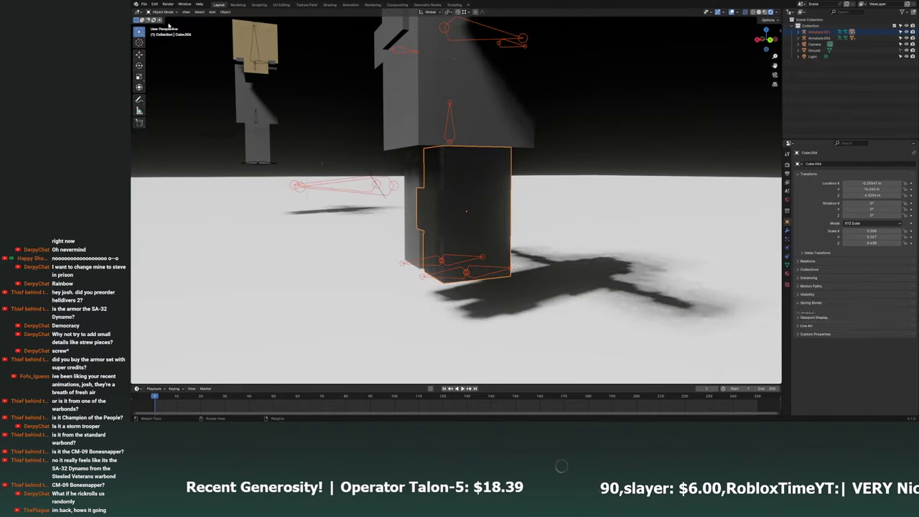
pyautogui.click(331, 141)
pyautogui.click(486, 257)
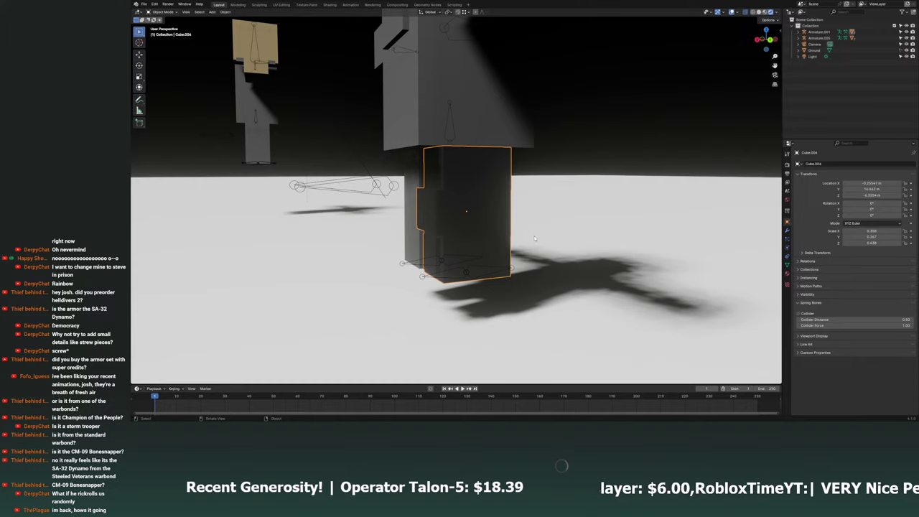
pyautogui.click(544, 230)
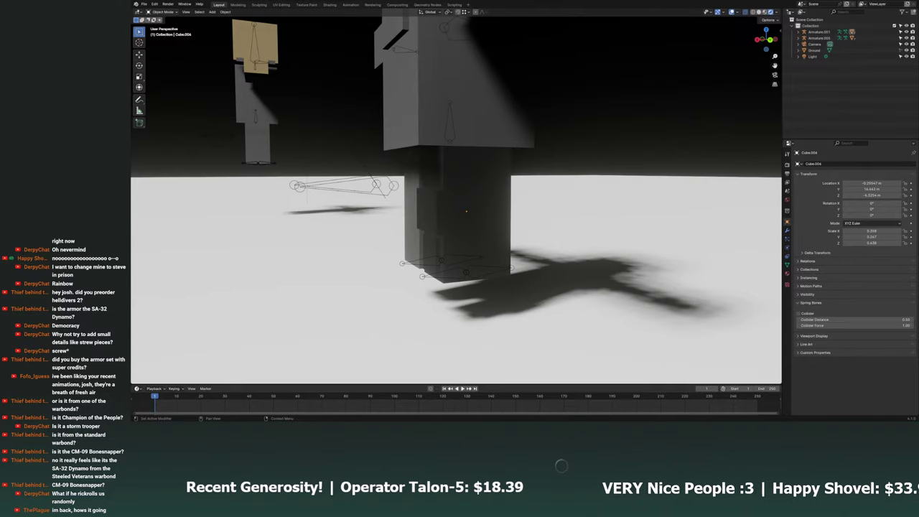
# Select the armature and reveal its hidden bones with Alt+H in Edit Mode.
pyautogui.moveTo(431, 216); pyautogui.dragTo(476, 228, button='middle')
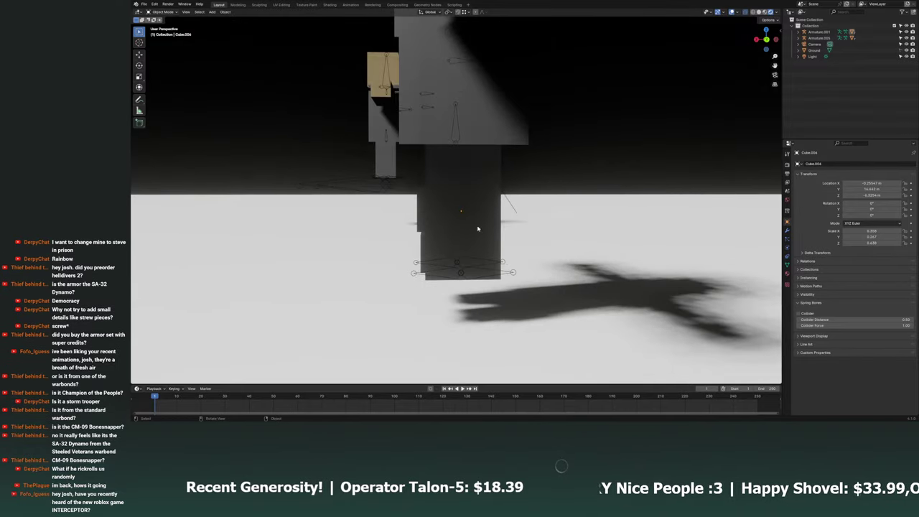
pyautogui.click(463, 256)
pyautogui.click(459, 283)
pyautogui.moveTo(459, 283); pyautogui.dragTo(590, 143, button='middle')
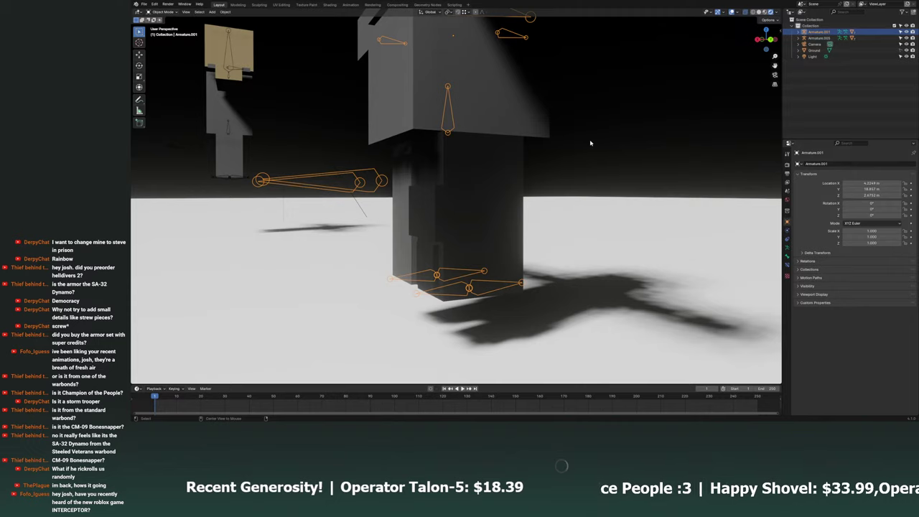
pyautogui.press('Tab')
pyautogui.hotkey('alt', 'h')
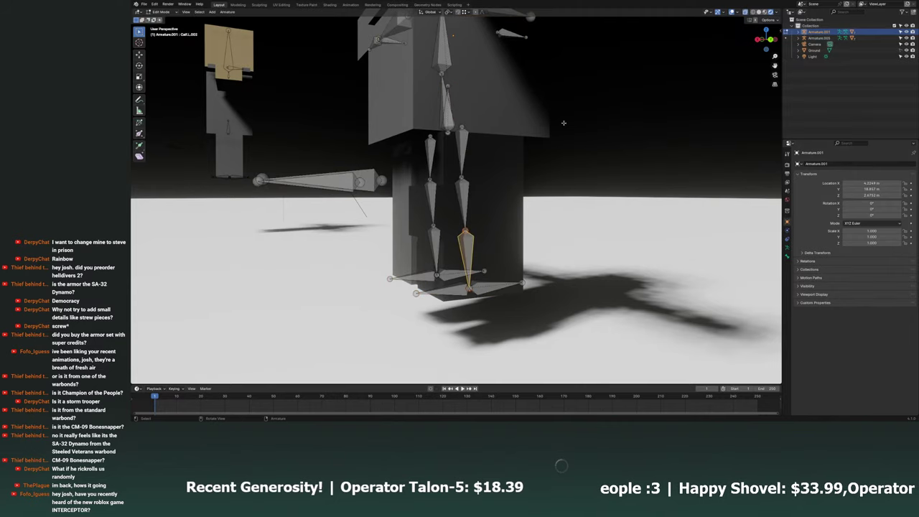
pyautogui.click(541, 186)
pyautogui.press('Tab')
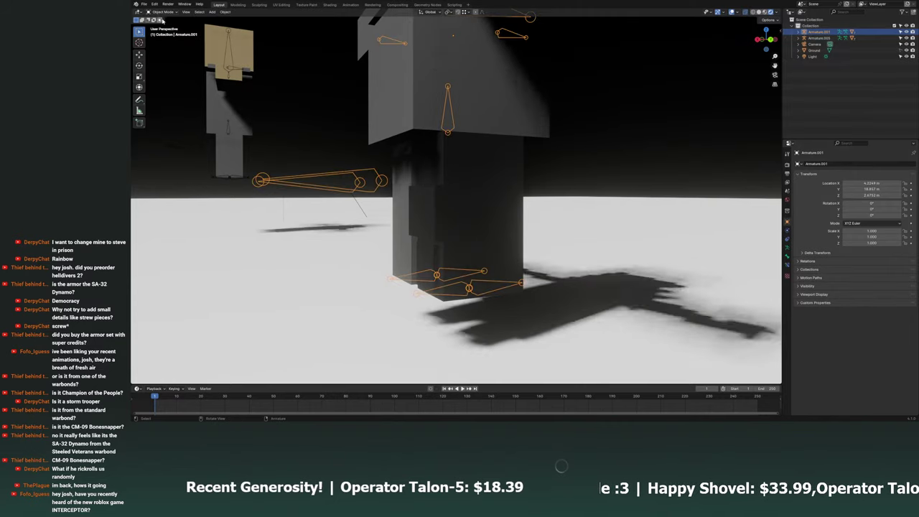
pyautogui.moveTo(541, 186)
pyautogui.mouseDown(button='middle')
pyautogui.moveTo(541, 215)
pyautogui.moveTo(355, 136)
pyautogui.mouseUp(button='middle')
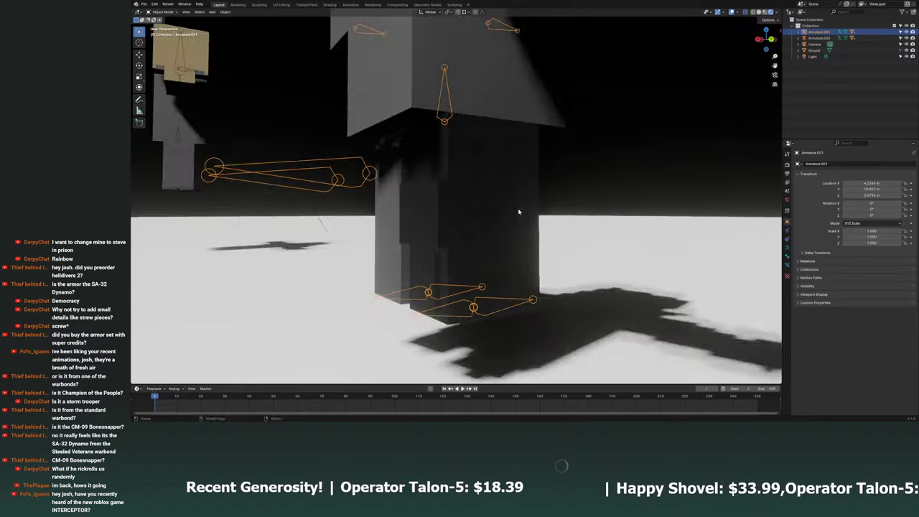
# Select the lower-leg bone, then put the lower body block into Weight Paint with the armature.
pyautogui.press('Tab')
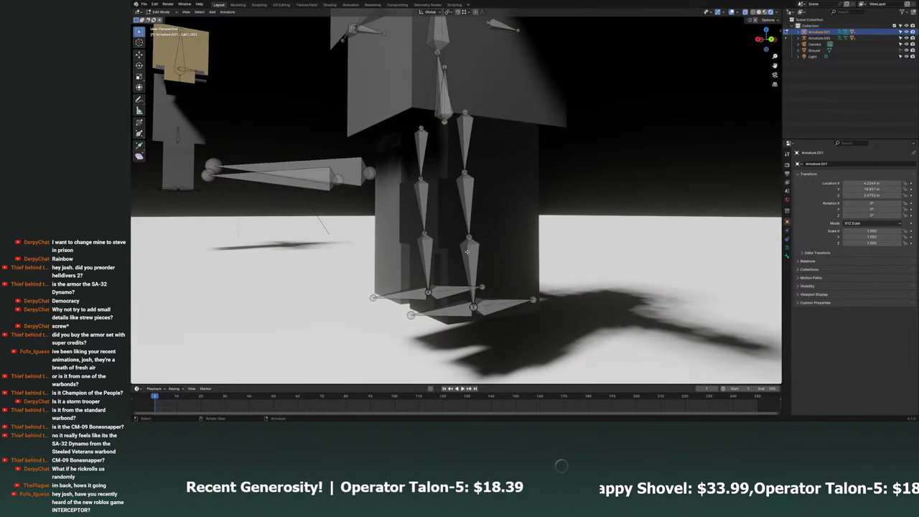
pyautogui.click(467, 250)
pyautogui.click(161, 13)
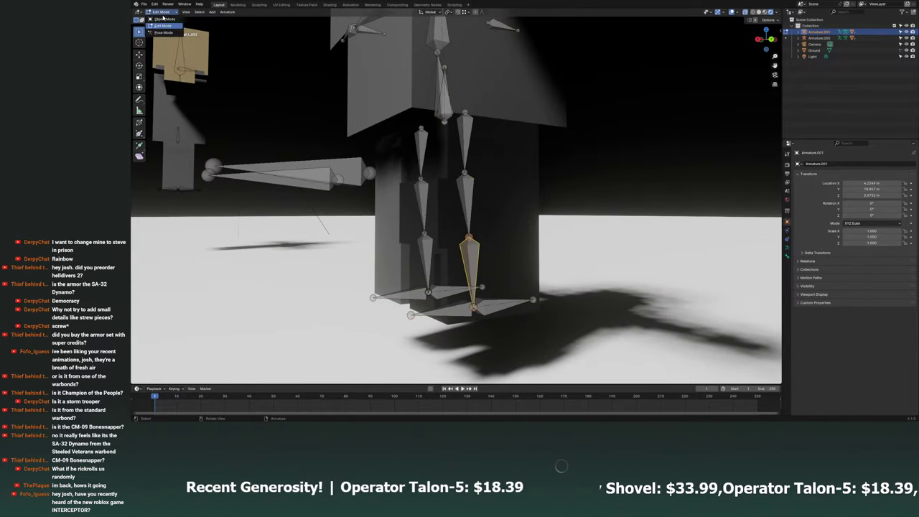
pyautogui.click(163, 19)
pyautogui.keyDown('shift'); pyautogui.click(498, 211); pyautogui.keyUp('shift')
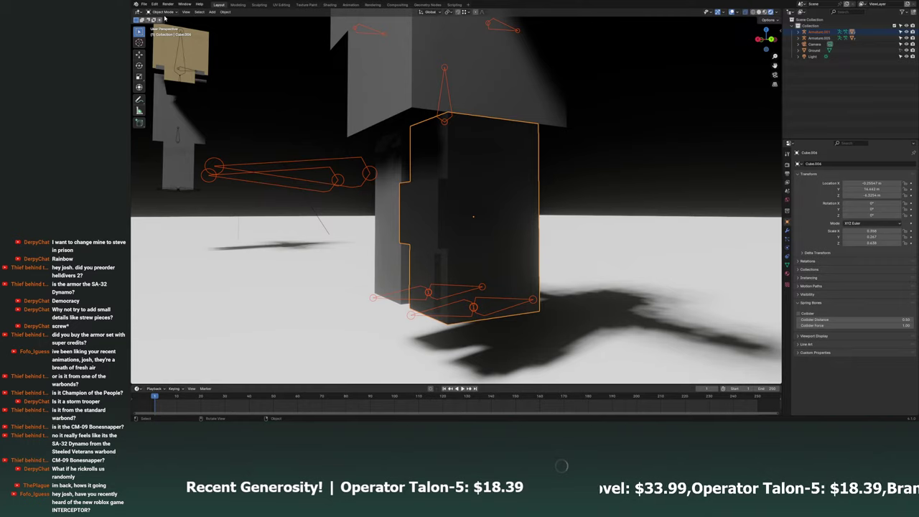
pyautogui.click(161, 13)
pyautogui.click(163, 50)
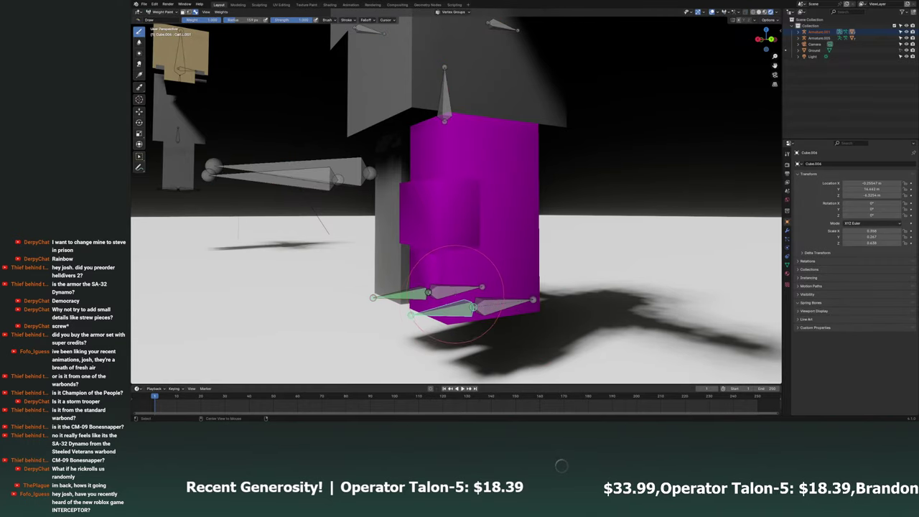
# Pick the arm bone, check brush weight and radius, view the Weights menu, then return to Object Mode.
pyautogui.keyDown('ctrl'); pyautogui.click(301, 175); pyautogui.keyUp('ctrl')
pyautogui.moveTo(308, 169); pyautogui.dragTo(331, 179, button='middle')
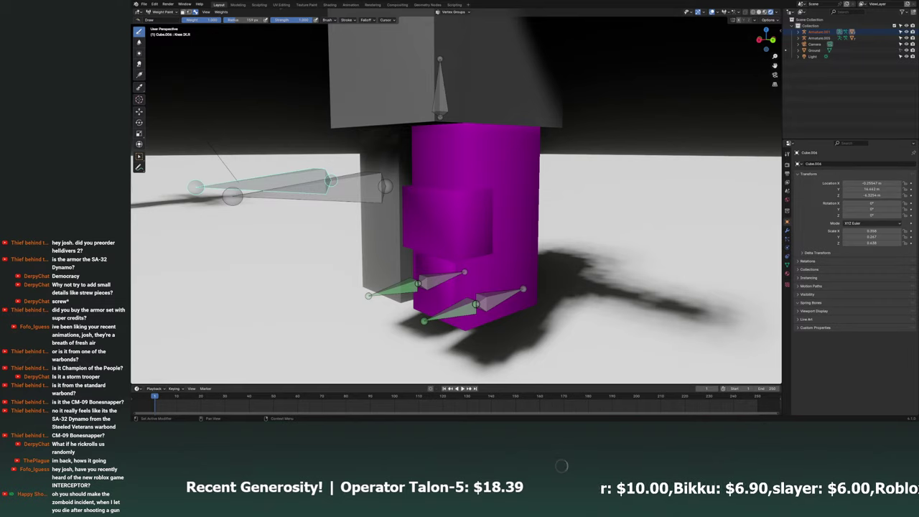
pyautogui.rightClick(636, 224)
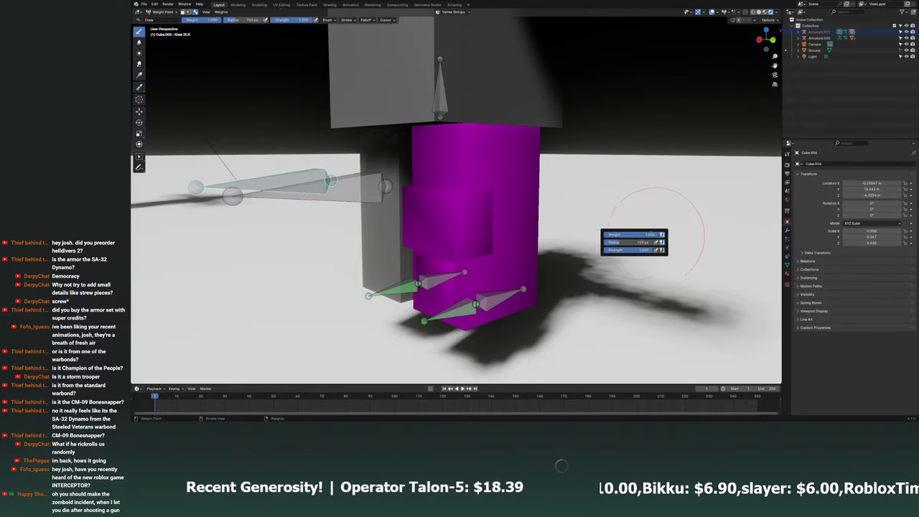
pyautogui.moveTo(682, 120); pyautogui.dragTo(618, 137, button='middle')
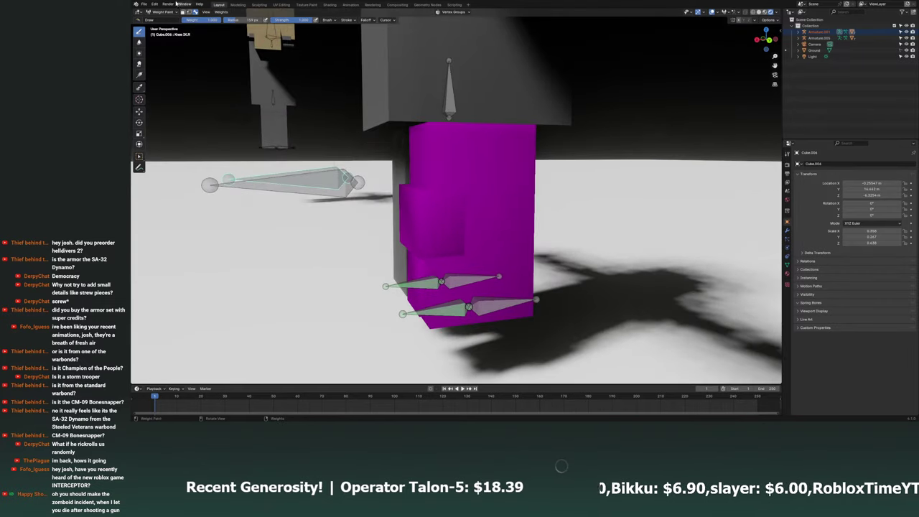
pyautogui.click(207, 12)
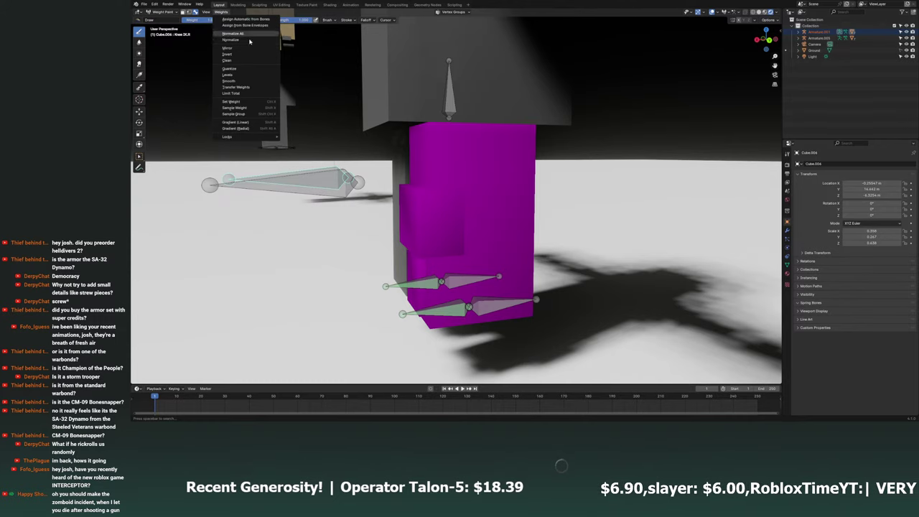
pyautogui.click(163, 12)
pyautogui.click(161, 21)
# Select the leg armature together with the block and zoom in on the legs.
pyautogui.click(488, 304)
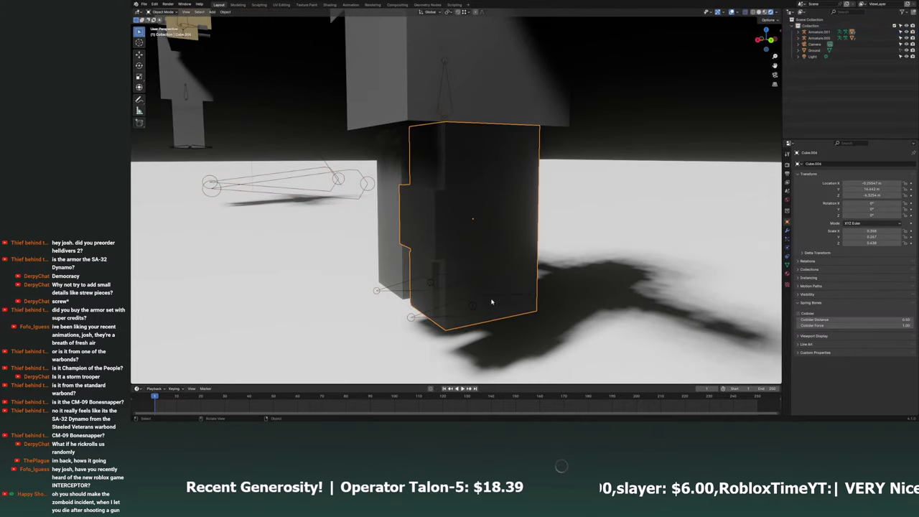
pyautogui.keyDown('shift'); pyautogui.click(470, 305); pyautogui.keyUp('shift')
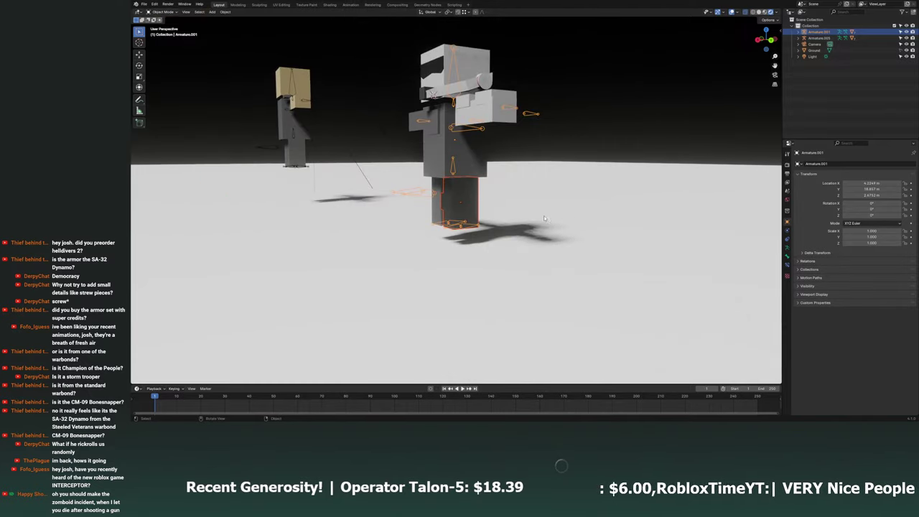
pyautogui.scroll(-5, 543, 216)
pyautogui.scroll(3, 543, 215)
pyautogui.scroll(3, 518, 227)
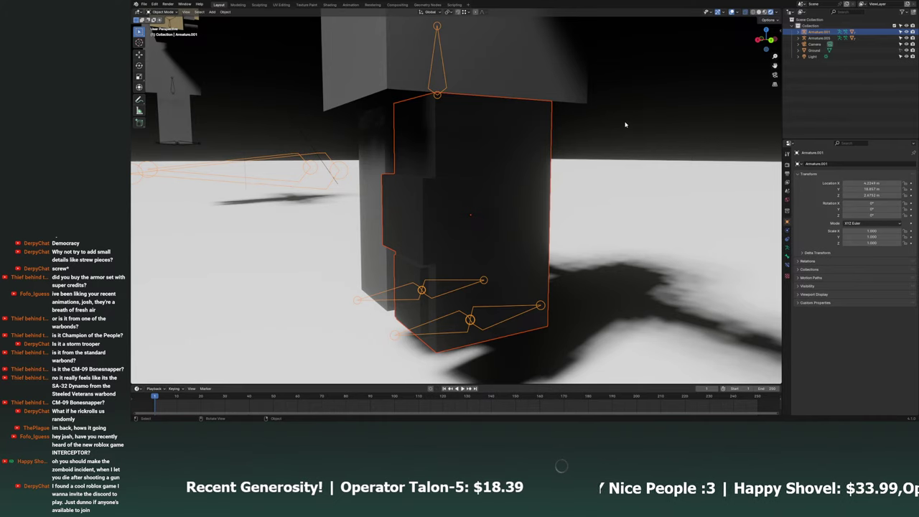
# Put the armature into Edit Mode and select the lower-leg bone.
pyautogui.click(162, 12)
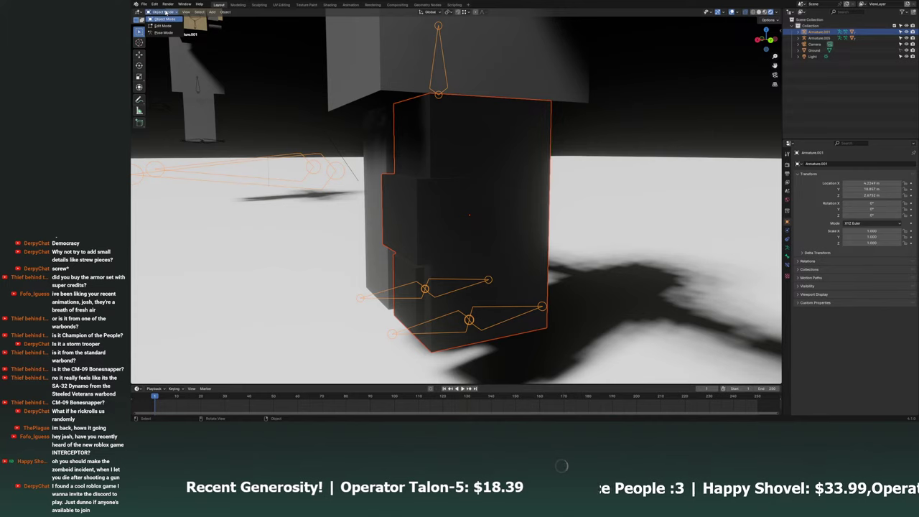
pyautogui.click(164, 27)
pyautogui.click(468, 267)
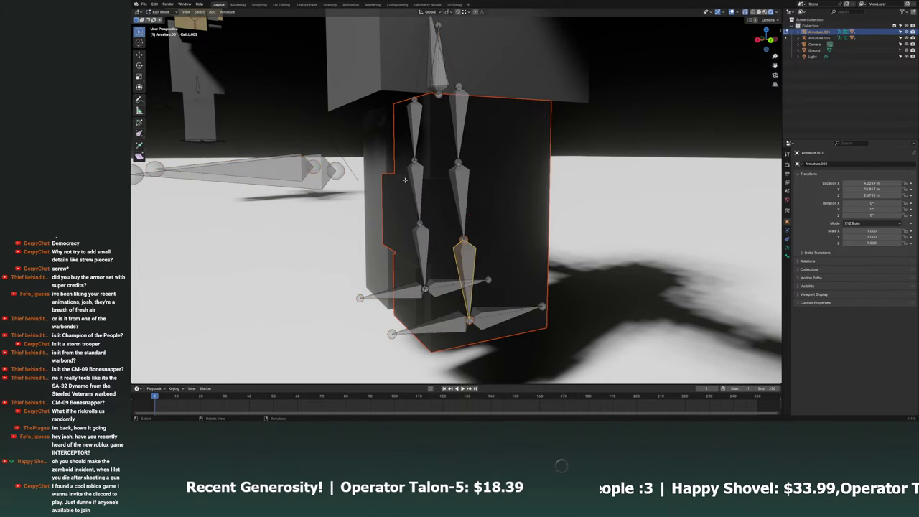
pyautogui.click(161, 12)
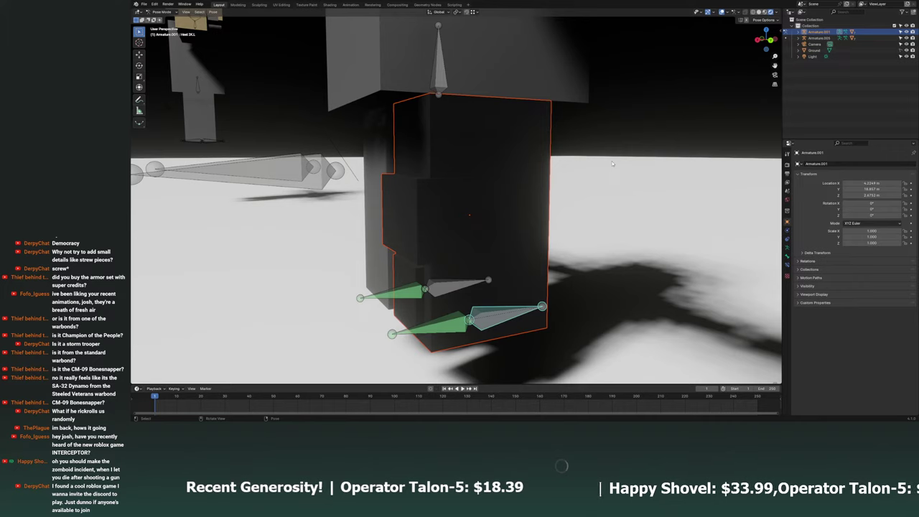
# Reveal the hidden leg and spine bones and deselect all bones in the armature.
pyautogui.click(786, 248)
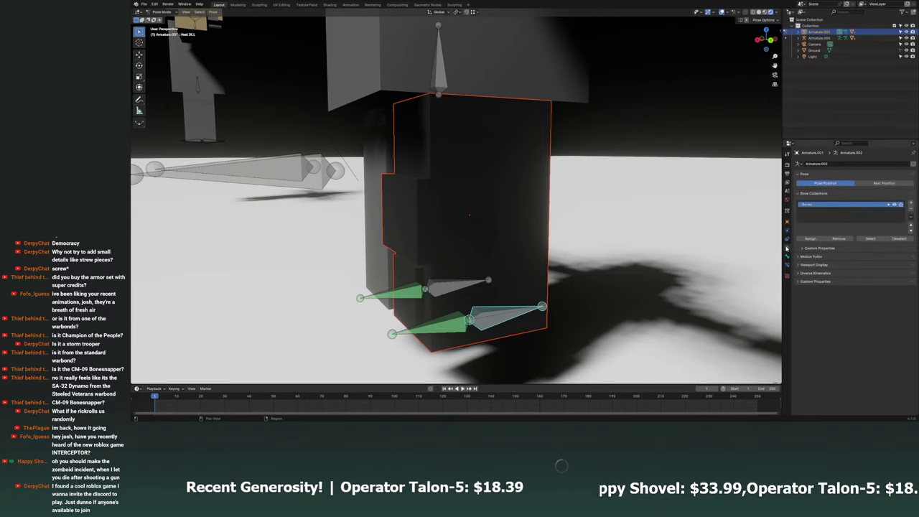
pyautogui.moveTo(612, 225); pyautogui.dragTo(610, 224, button='middle')
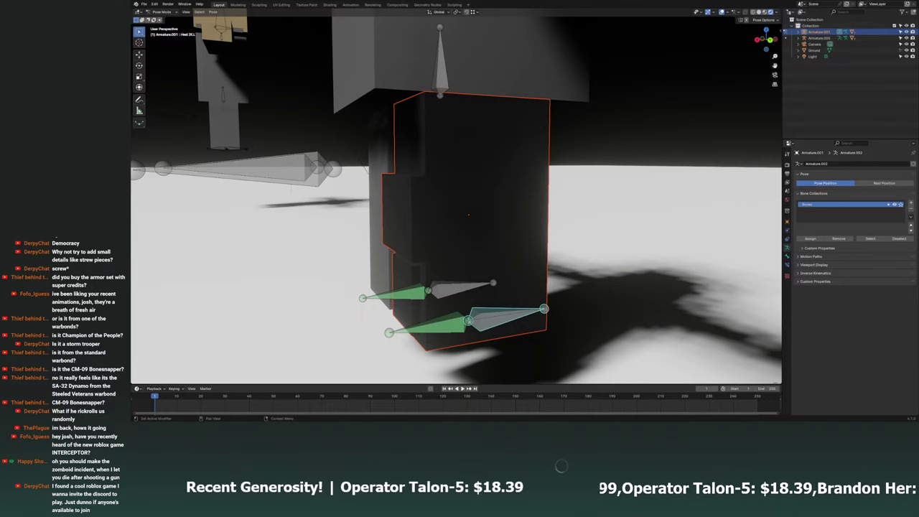
pyautogui.moveTo(524, 272); pyautogui.dragTo(524, 267, button='middle')
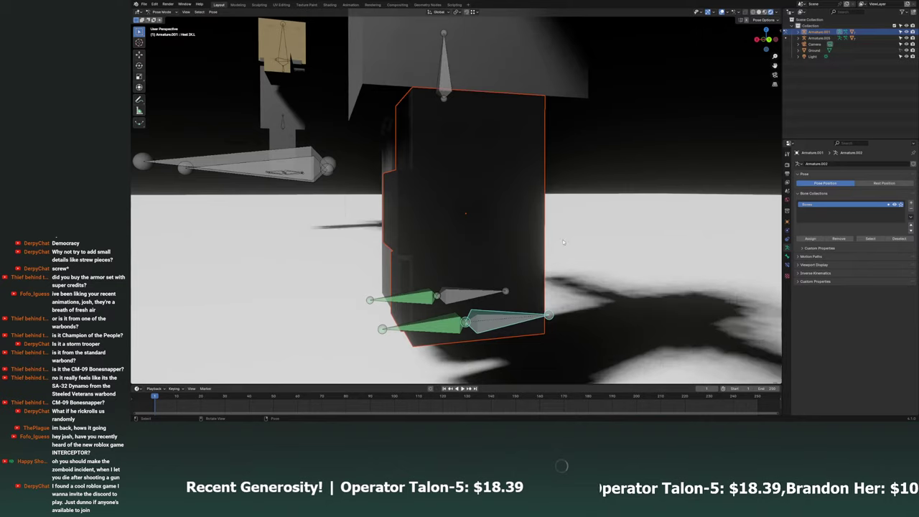
pyautogui.hotkey('alt', 'h')
pyautogui.hotkey('alt', 'a')
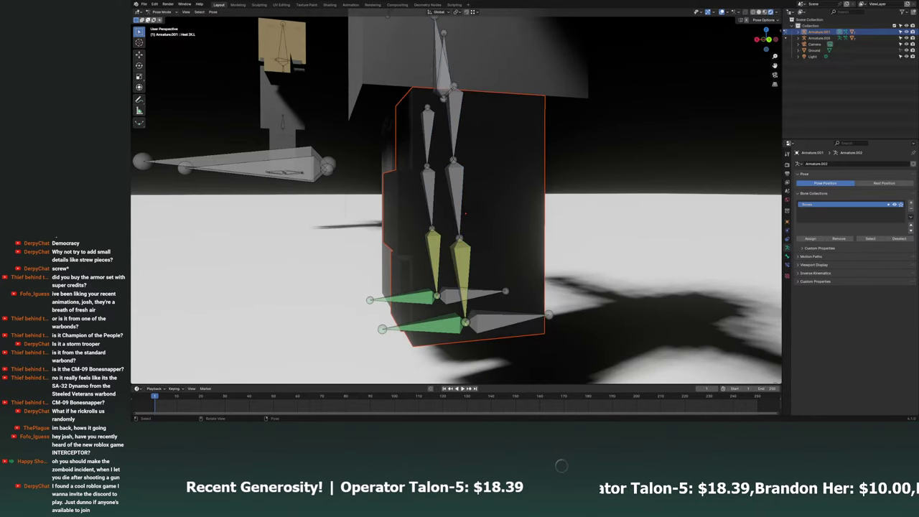
pyautogui.click(159, 19)
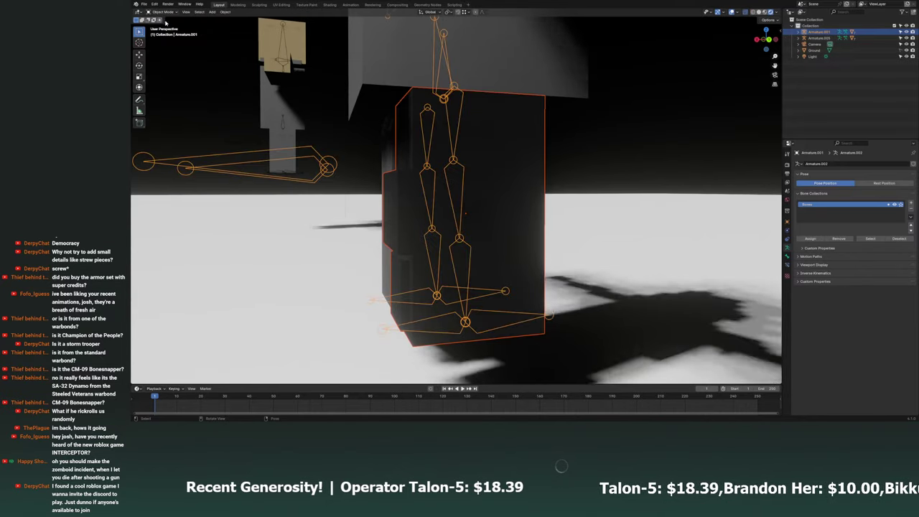
pyautogui.click(162, 25)
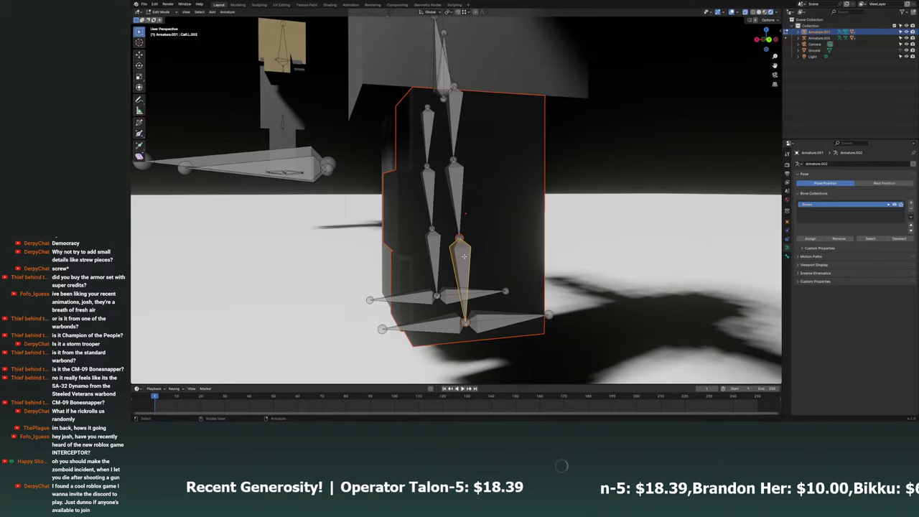
# Back in Object Mode, select the leg armature with leg block Cube.006 active.
pyautogui.press('Tab')
pyautogui.click(485, 242)
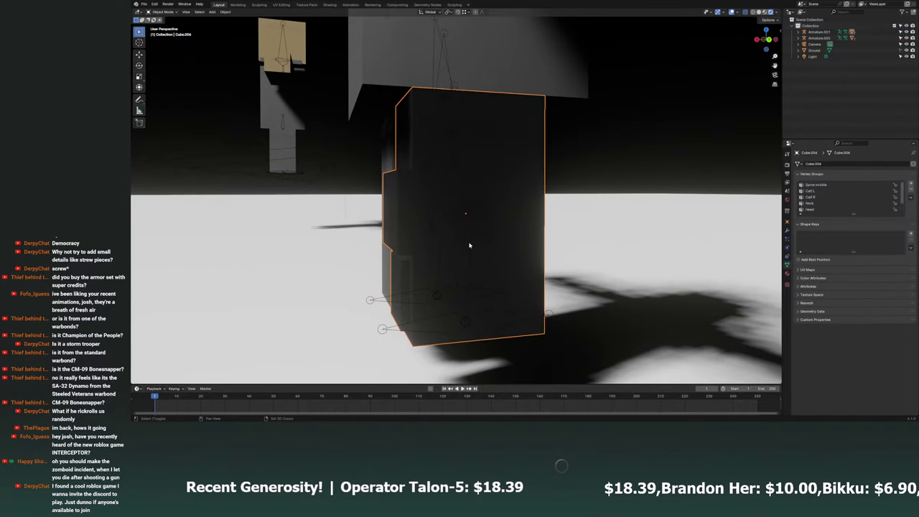
pyautogui.click(468, 246)
pyautogui.click(468, 246)
pyautogui.click(468, 246)
pyautogui.click(161, 12)
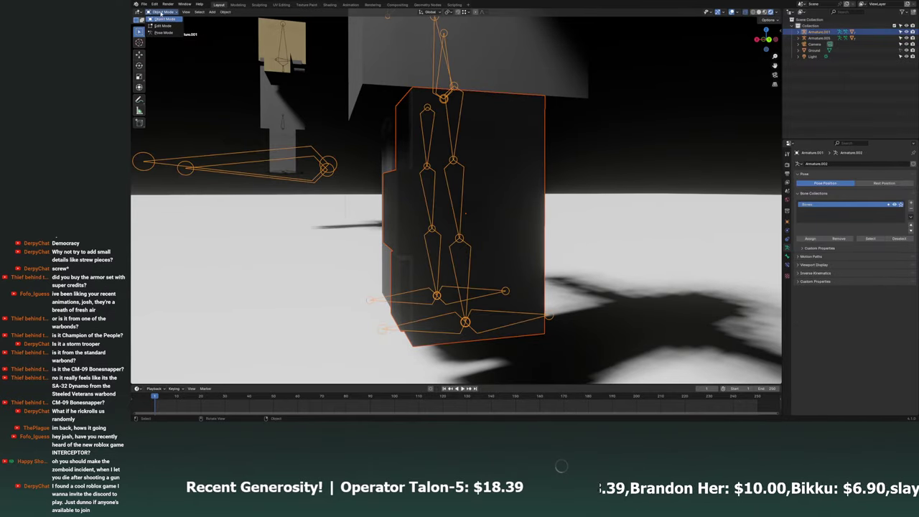
pyautogui.keyDown('shift'); pyautogui.click(470, 246); pyautogui.keyUp('shift')
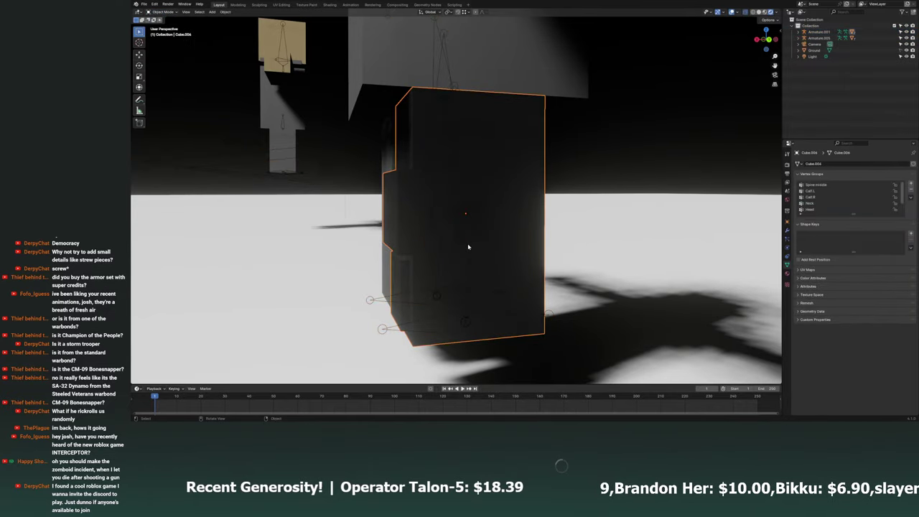
pyautogui.click(161, 12)
# Inspect the leg block's Calf.L weights in Weight Paint, then return to Object Mode.
pyautogui.click(162, 45)
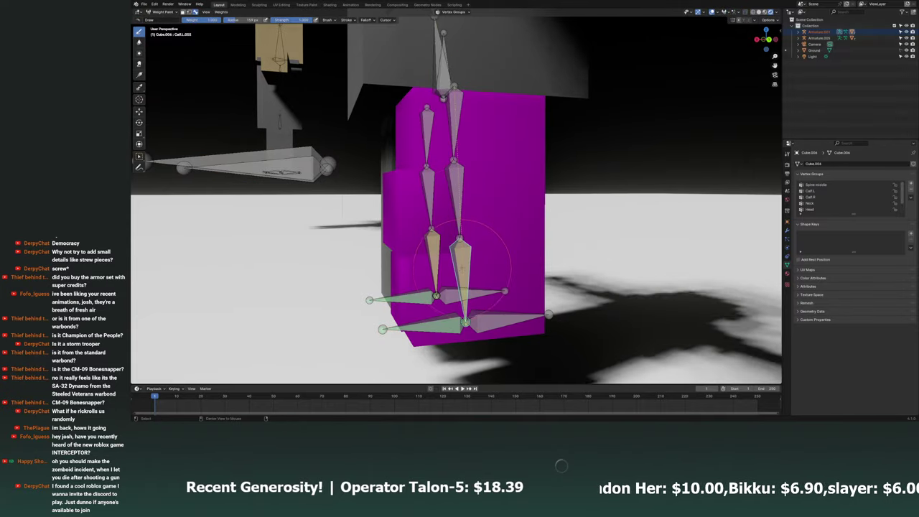
pyautogui.keyDown('ctrl'); pyautogui.click(461, 267); pyautogui.keyUp('ctrl')
pyautogui.moveTo(461, 268); pyautogui.dragTo(521, 270, button='middle')
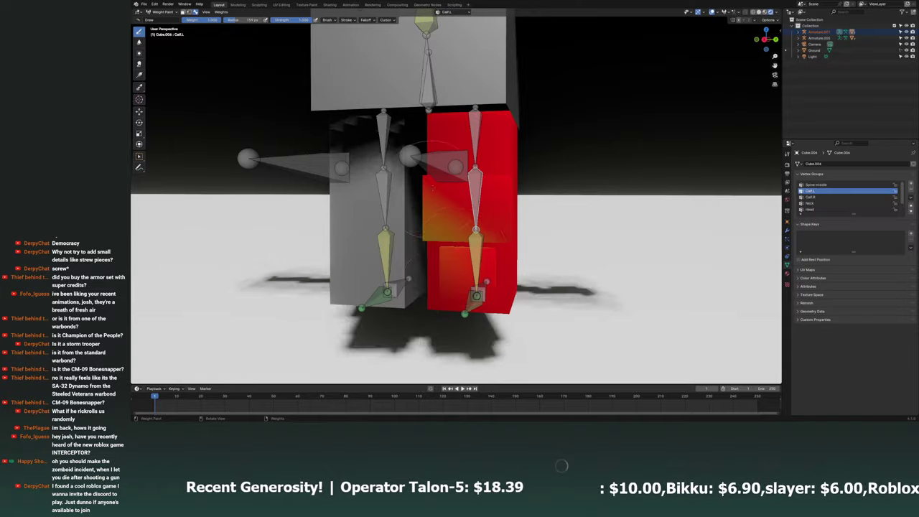
pyautogui.scroll(-3, 521, 270)
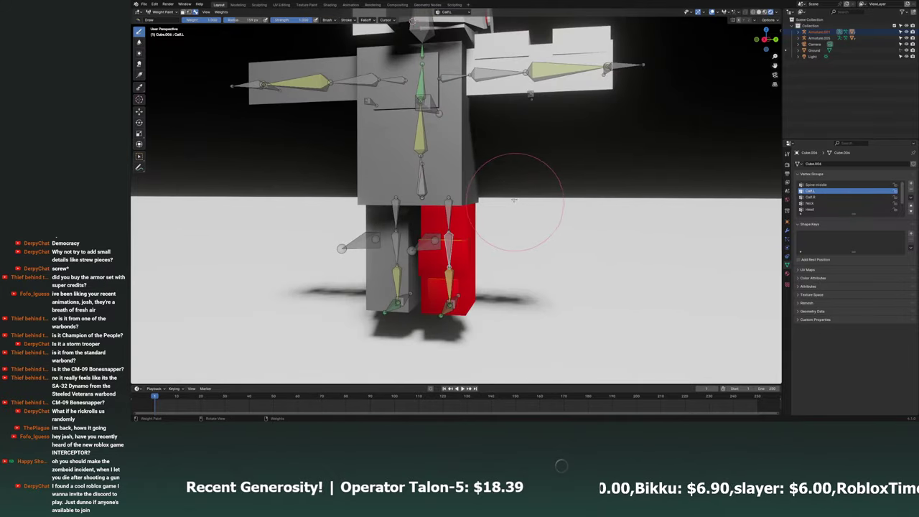
pyautogui.moveTo(521, 270); pyautogui.dragTo(416, 184, button='middle')
pyautogui.keyDown('ctrl'); pyautogui.click(417, 184); pyautogui.keyUp('ctrl')
pyautogui.click(164, 13)
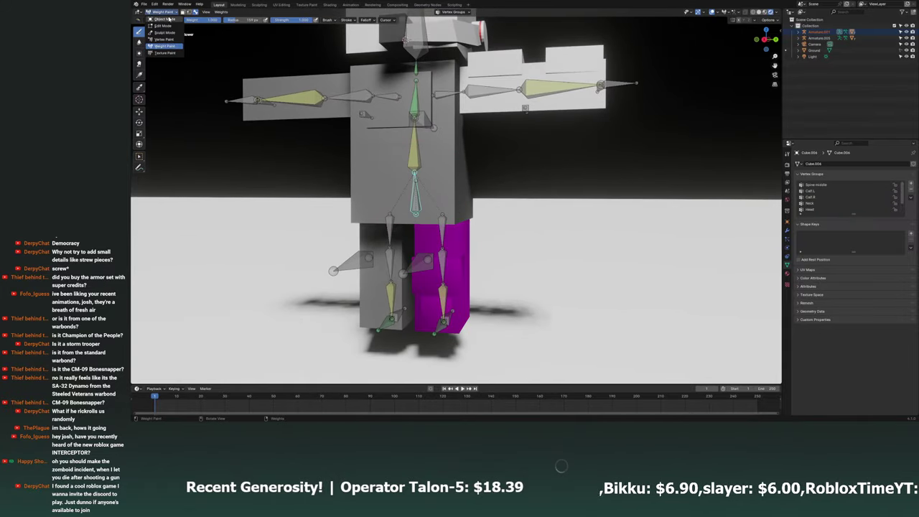
pyautogui.click(164, 19)
# Select torso block Cube.007, switch it to Weight Paint, and activate the Spine middle group.
pyautogui.scroll(3, 500, 210)
pyautogui.moveTo(500, 210); pyautogui.dragTo(445, 208, button='middle')
pyautogui.keyDown('shift'); pyautogui.click(431, 216); pyautogui.keyUp('shift')
pyautogui.click(164, 12)
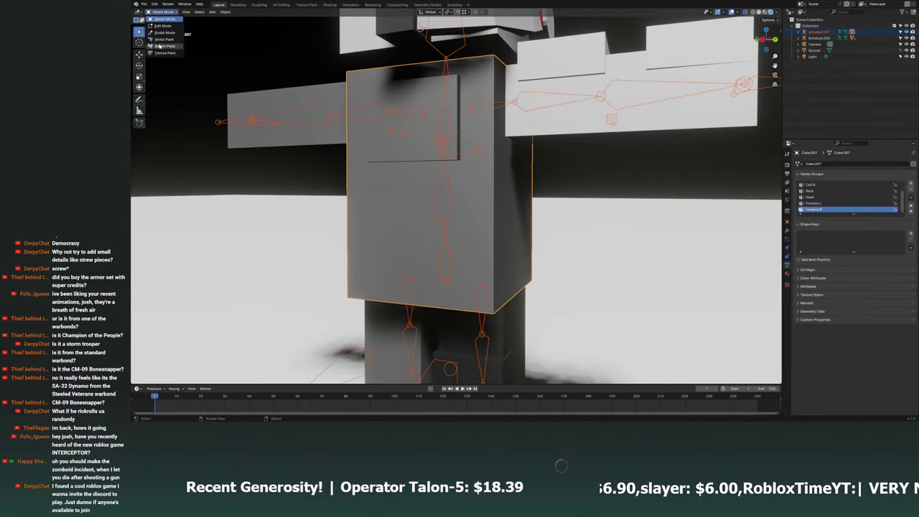
pyautogui.click(164, 46)
pyautogui.keyDown('ctrl'); pyautogui.click(445, 201); pyautogui.keyUp('ctrl')
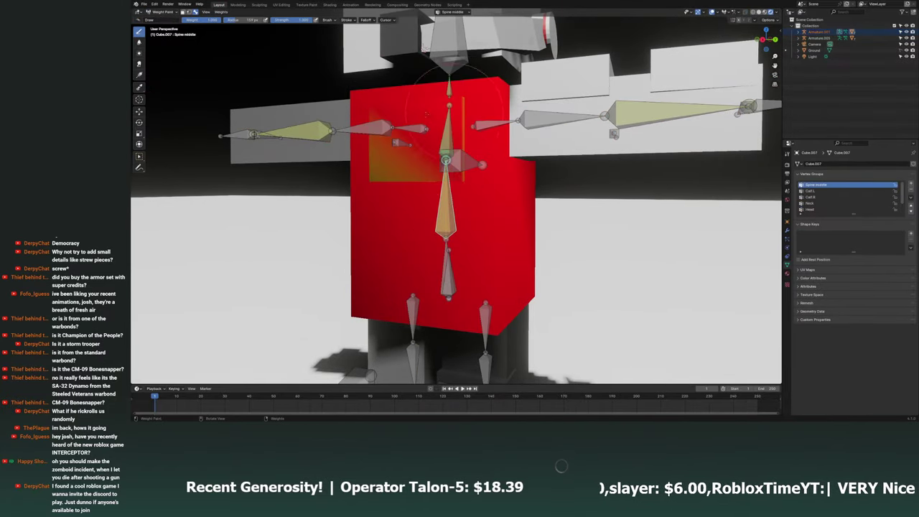
# Paint the entire torso red at weight 1.0 for Spine middle.
pyautogui.moveTo(423, 205); pyautogui.dragTo(503, 143, button='middle')
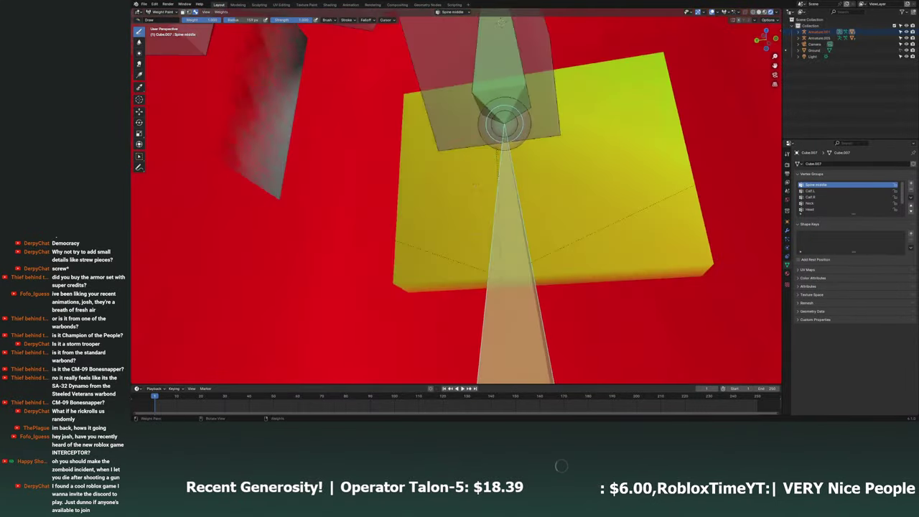
pyautogui.moveTo(431, 143); pyautogui.dragTo(632, 237)
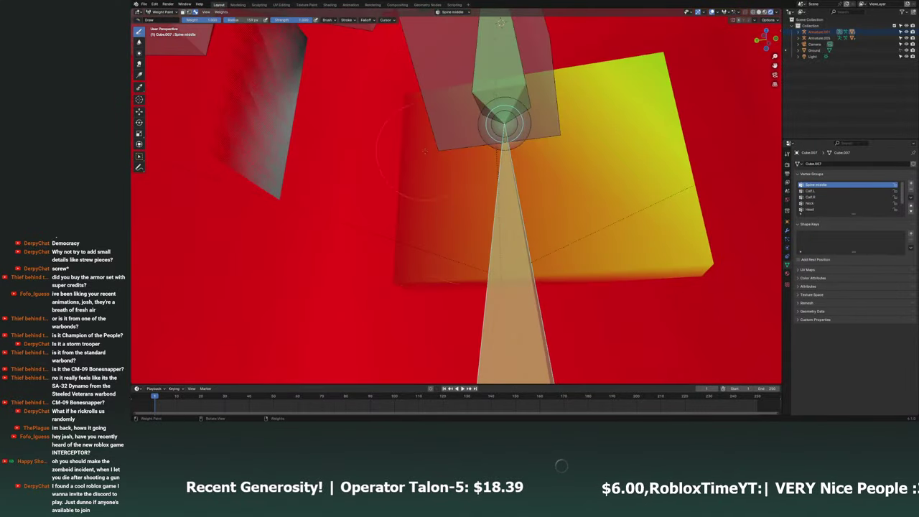
pyautogui.moveTo(574, 93); pyautogui.dragTo(675, 215)
pyautogui.moveTo(631, 143)
pyautogui.mouseDown()
pyautogui.moveTo(696, 236)
pyautogui.moveTo(610, 100)
pyautogui.mouseUp()
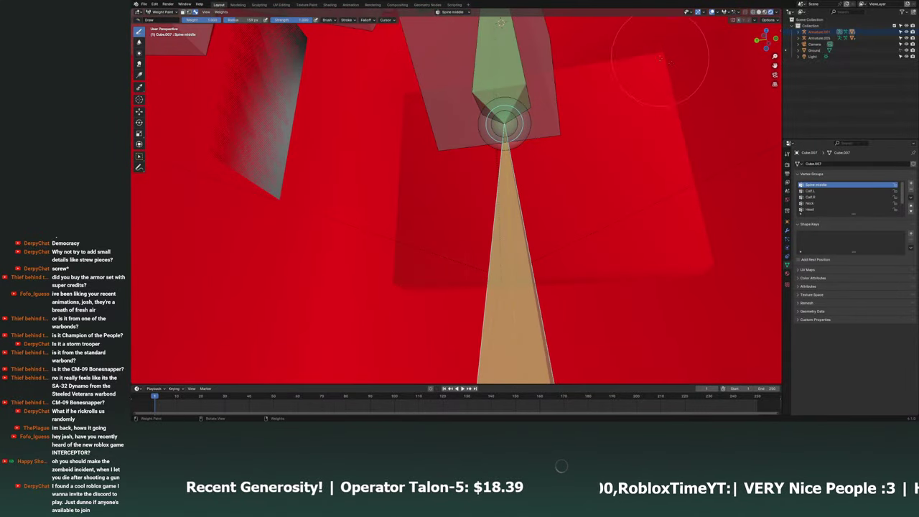
pyautogui.moveTo(610, 101)
pyautogui.mouseDown(button='middle')
pyautogui.moveTo(330, 161)
pyautogui.moveTo(413, 209)
pyautogui.mouseUp(button='middle')
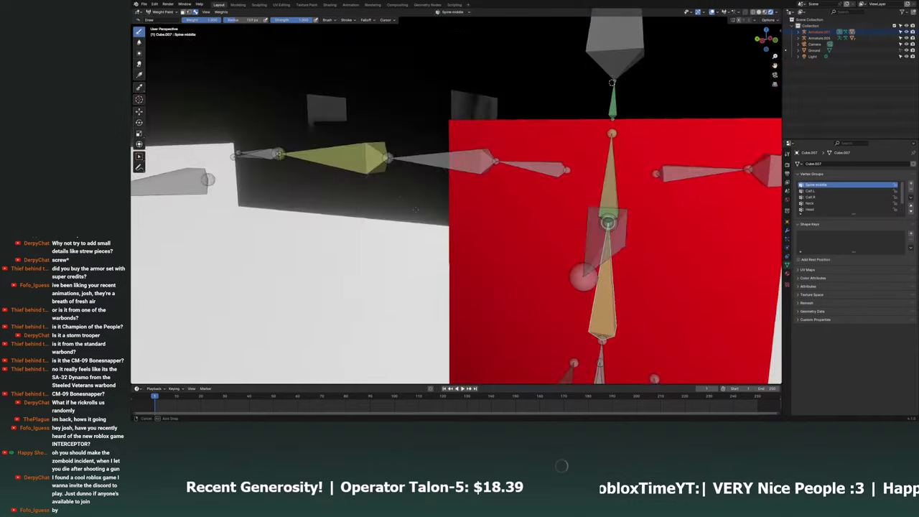
pyautogui.keyDown('ctrl'); pyautogui.click(413, 208); pyautogui.keyUp('ctrl')
pyautogui.click(169, 13)
# Select forearm block Cube.004, switch it to Weight Paint, and activate the Forearm.L group.
pyautogui.click(164, 19)
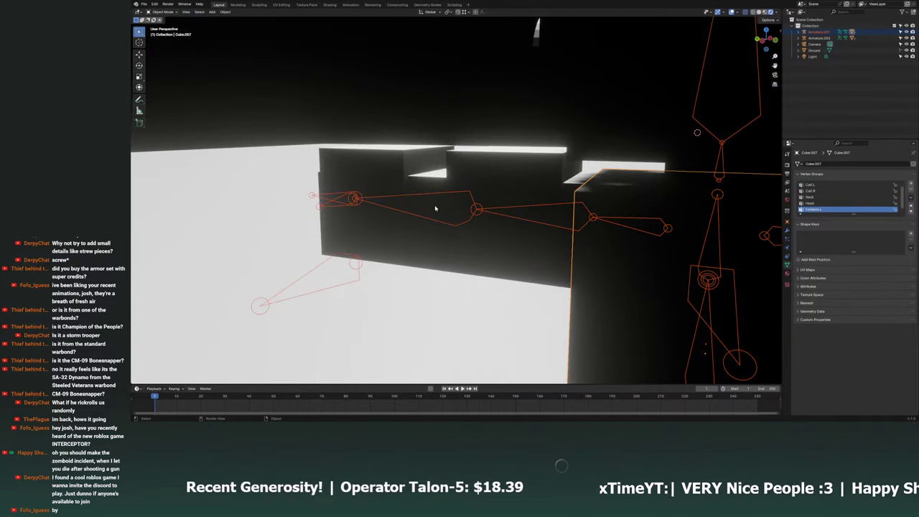
pyautogui.click(437, 205)
pyautogui.click(164, 12)
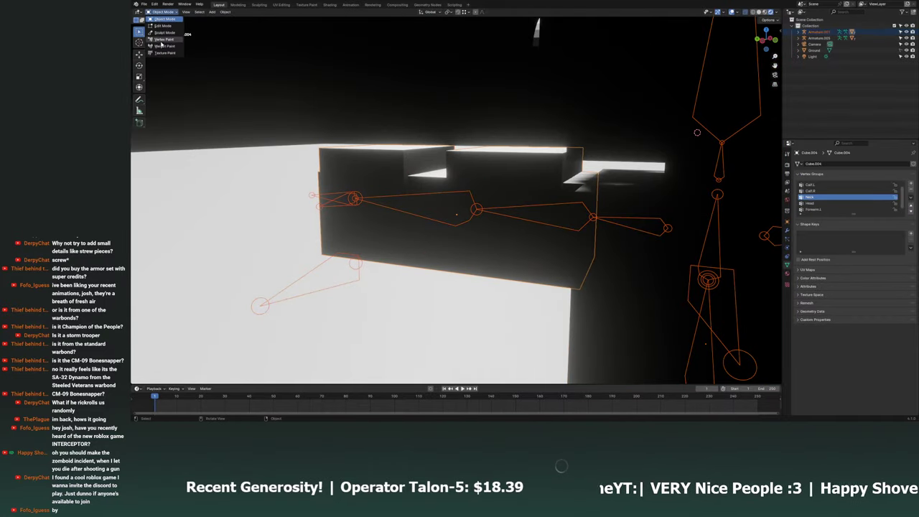
pyautogui.click(163, 46)
pyautogui.moveTo(164, 46); pyautogui.dragTo(431, 215, button='middle')
pyautogui.keyDown('ctrl'); pyautogui.click(448, 209); pyautogui.keyUp('ctrl')
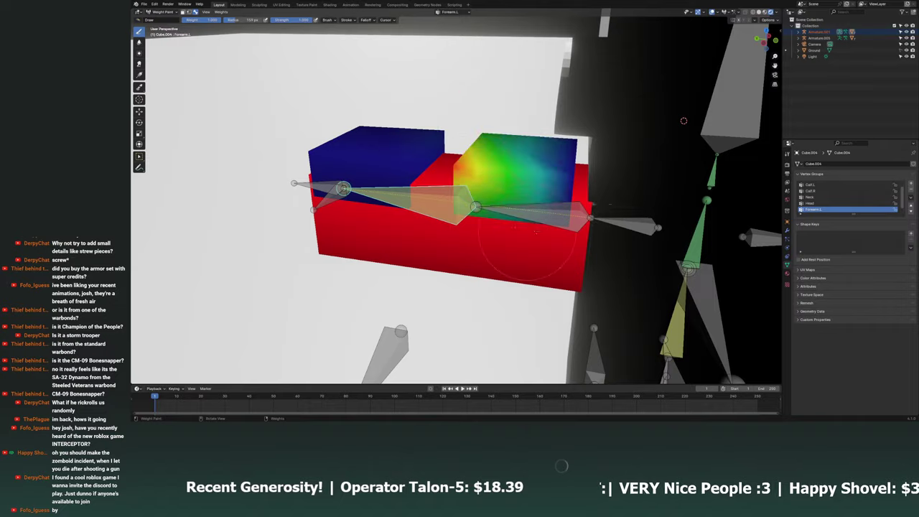
# Paint the whole forearm box red at weight 1.0, checking it from side and below.
pyautogui.moveTo(308, 188); pyautogui.dragTo(404, 152)
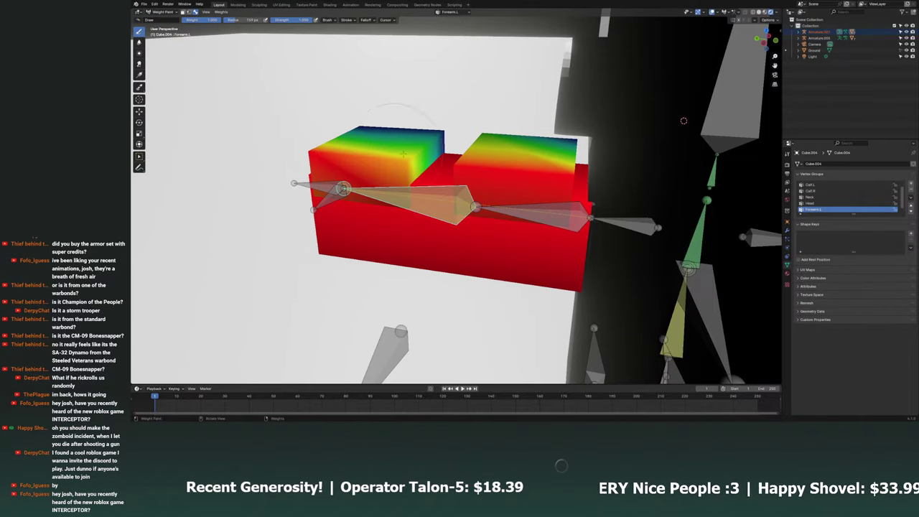
pyautogui.moveTo(470, 87); pyautogui.dragTo(511, 191, button='middle')
pyautogui.moveTo(337, 215); pyautogui.dragTo(431, 158)
pyautogui.moveTo(359, 172); pyautogui.dragTo(322, 248)
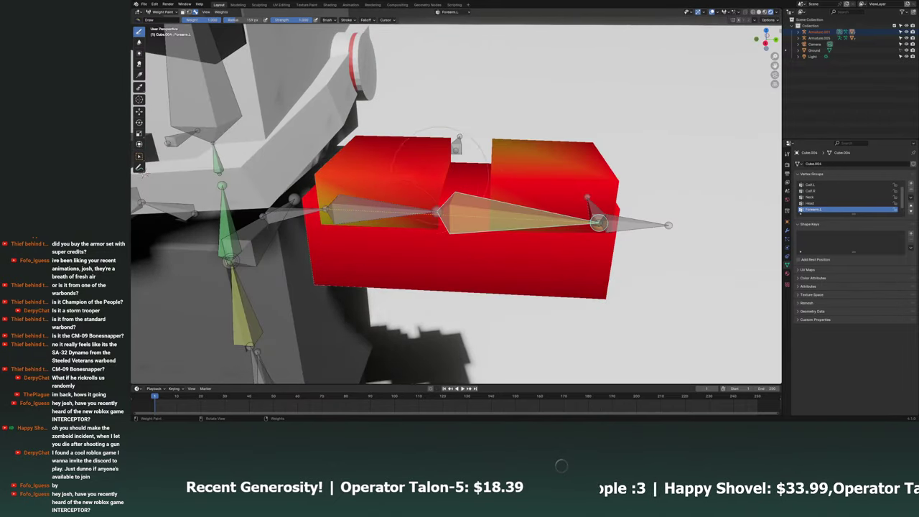
pyautogui.moveTo(327, 247); pyautogui.dragTo(449, 183, button='middle')
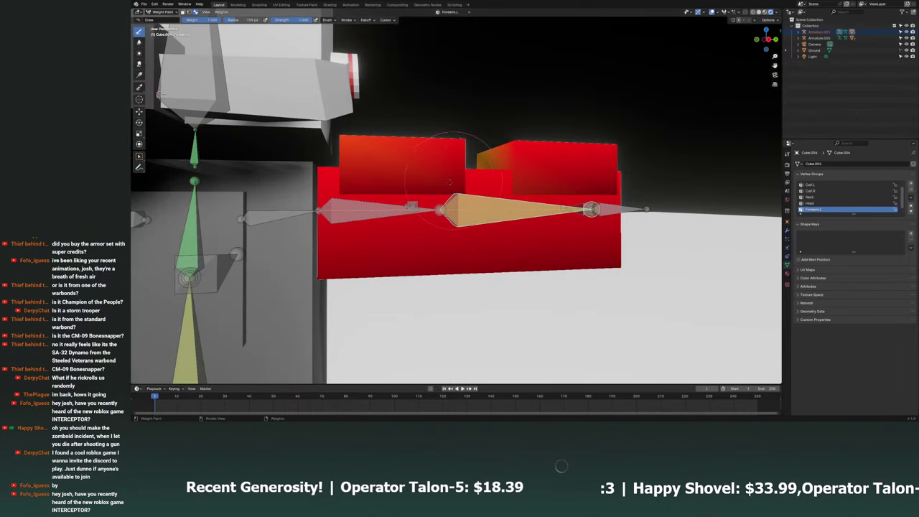
pyautogui.moveTo(418, 249); pyautogui.dragTo(414, 251, button='middle')
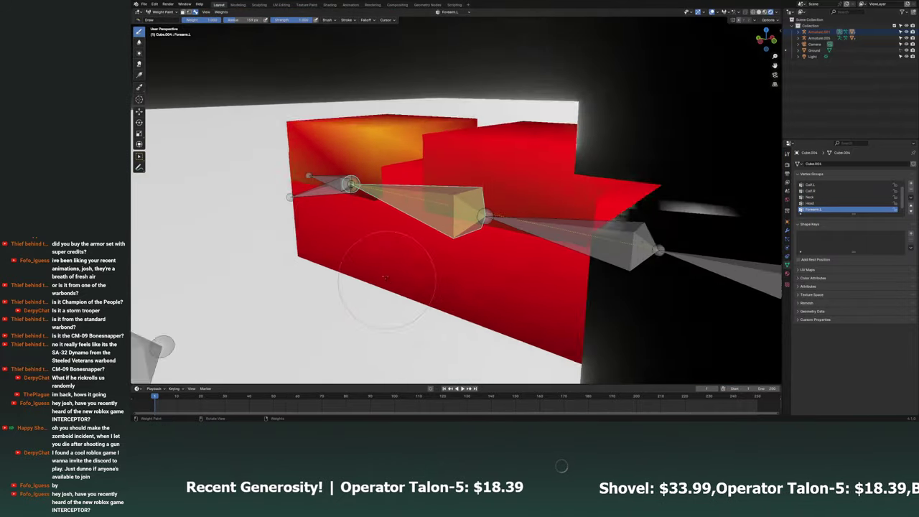
pyautogui.moveTo(414, 249)
pyautogui.mouseDown(button='middle')
pyautogui.moveTo(480, 274)
pyautogui.moveTo(217, 32)
pyautogui.mouseUp(button='middle')
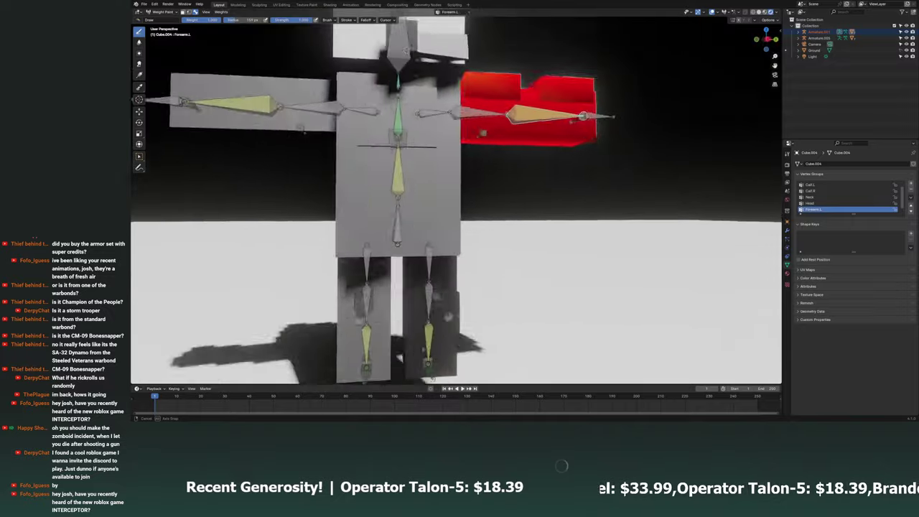
pyautogui.click(162, 12)
pyautogui.click(163, 26)
# Select torso block Cube.007, save the file, and enter Edit Mode.
pyautogui.moveTo(288, 144)
pyautogui.mouseDown(button='middle')
pyautogui.moveTo(431, 187)
pyautogui.moveTo(473, 215)
pyautogui.mouseUp(button='middle')
pyautogui.click(452, 198)
pyautogui.hotkey('ctrl', 's')
pyautogui.scroll(2, 465, 201)
pyautogui.press('Tab')
# Add a new material slot with a new material named 'Helldiver Green'.
pyautogui.click(787, 272)
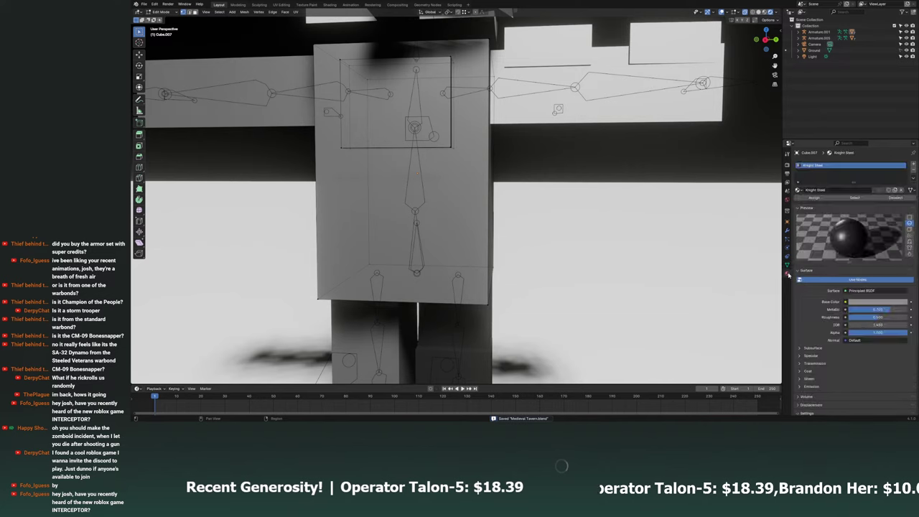
pyautogui.click(799, 189)
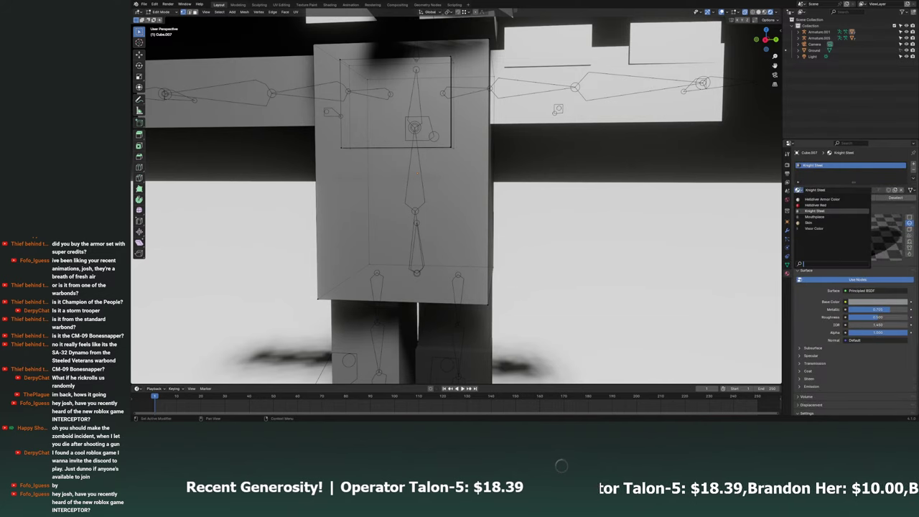
pyautogui.click(799, 189)
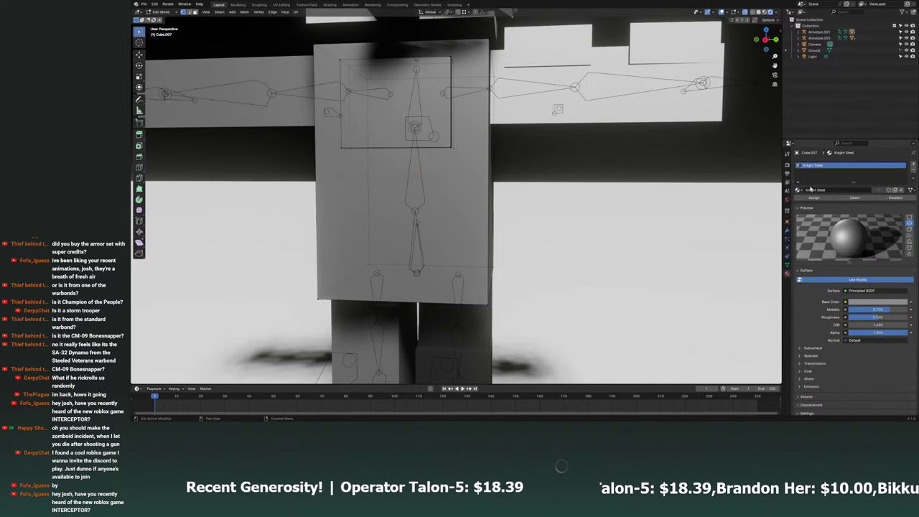
pyautogui.click(914, 164)
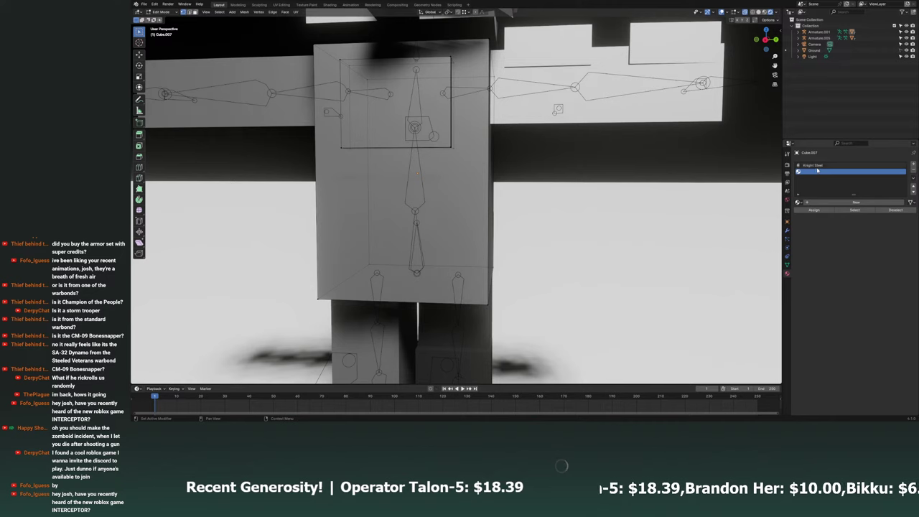
pyautogui.click(914, 173)
pyautogui.click(825, 201)
pyautogui.write('Helldiver Green')
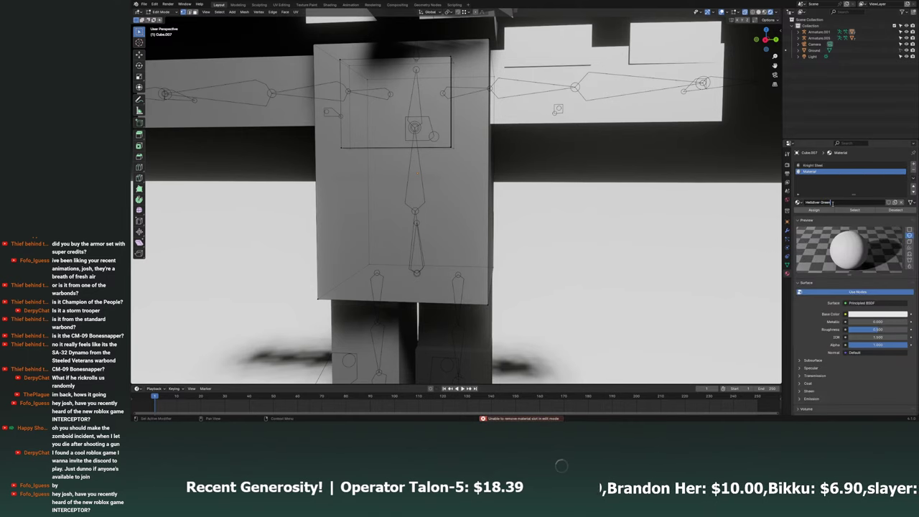
pyautogui.press('Return')
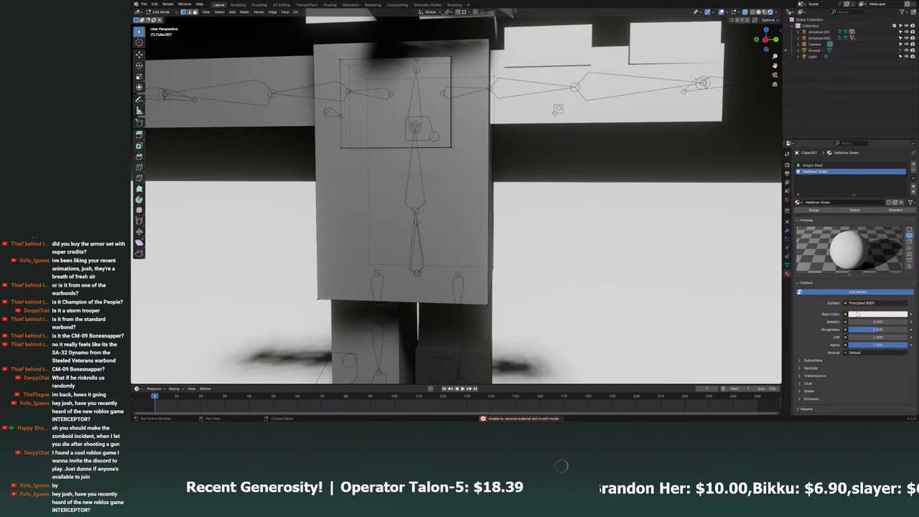
# Change Helldiver Green's base colour from white to a fine-tuned dark green.
pyautogui.click(857, 314)
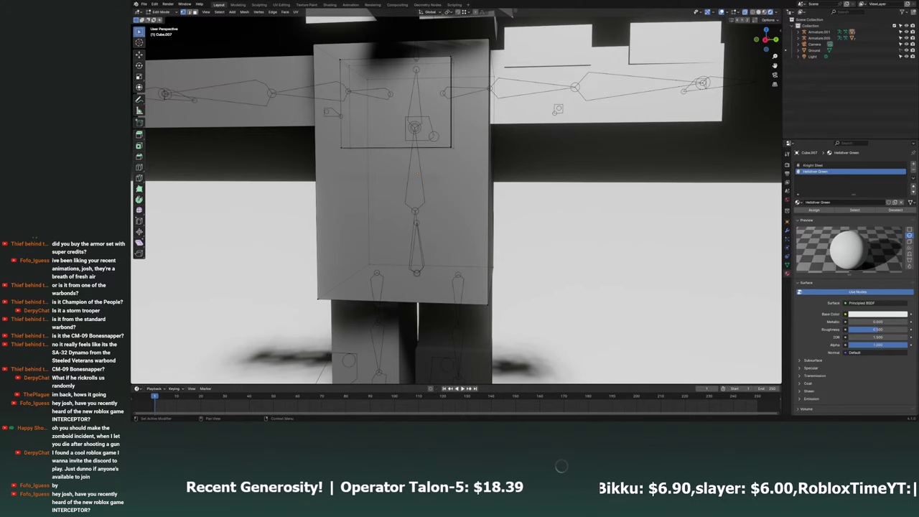
pyautogui.click(877, 314)
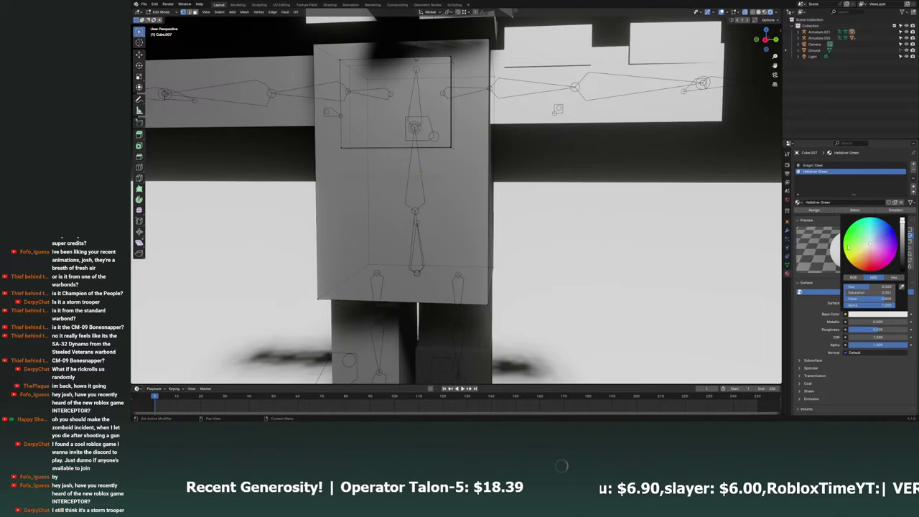
pyautogui.moveTo(902, 226); pyautogui.dragTo(901, 244)
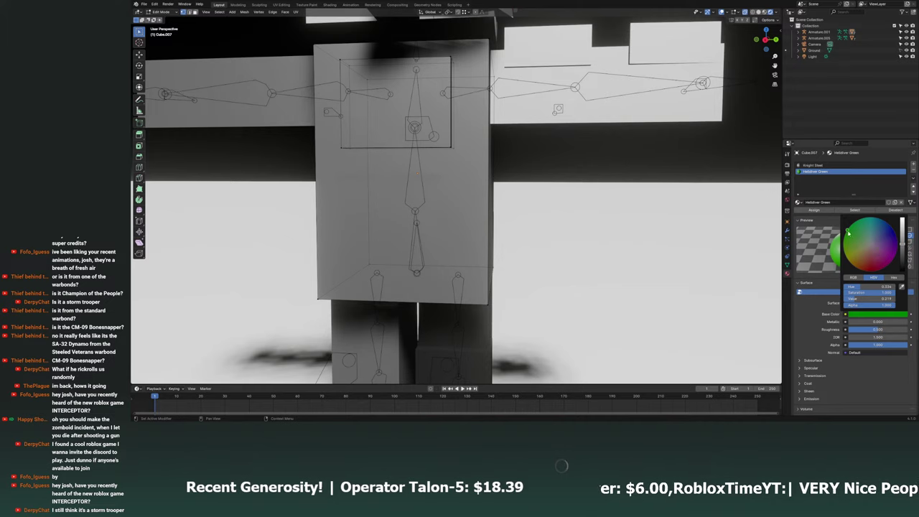
pyautogui.moveTo(848, 232); pyautogui.dragTo(858, 228)
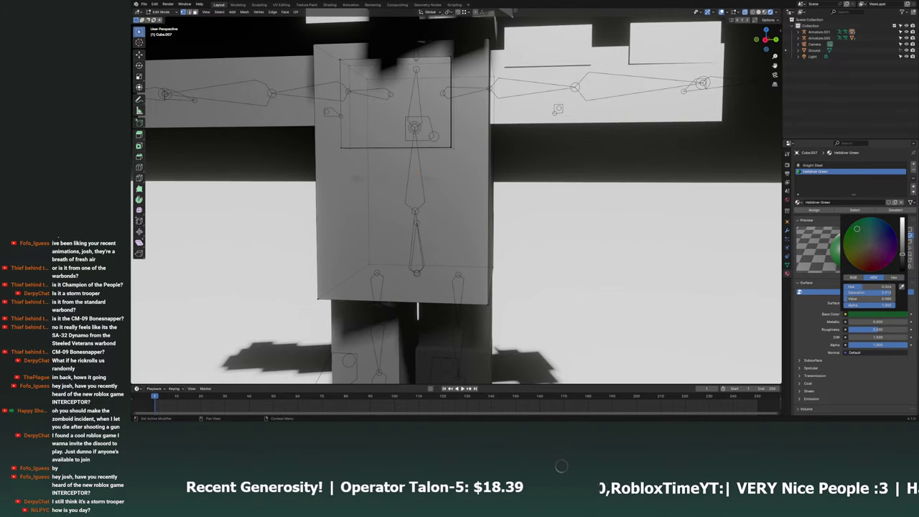
pyautogui.moveTo(860, 242); pyautogui.dragTo(858, 225)
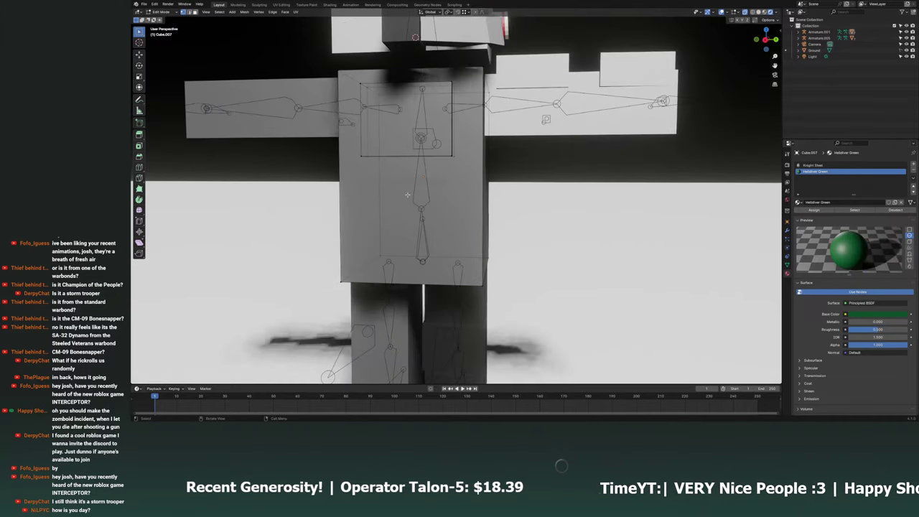
# Assign Helldiver Green to the torso's outer faces, leaving the inner chest panel on Knight Steel.
pyautogui.moveTo(416, 166); pyautogui.dragTo(456, 155, button='middle')
pyautogui.click(456, 154)
pyautogui.press('shift+KP_7')
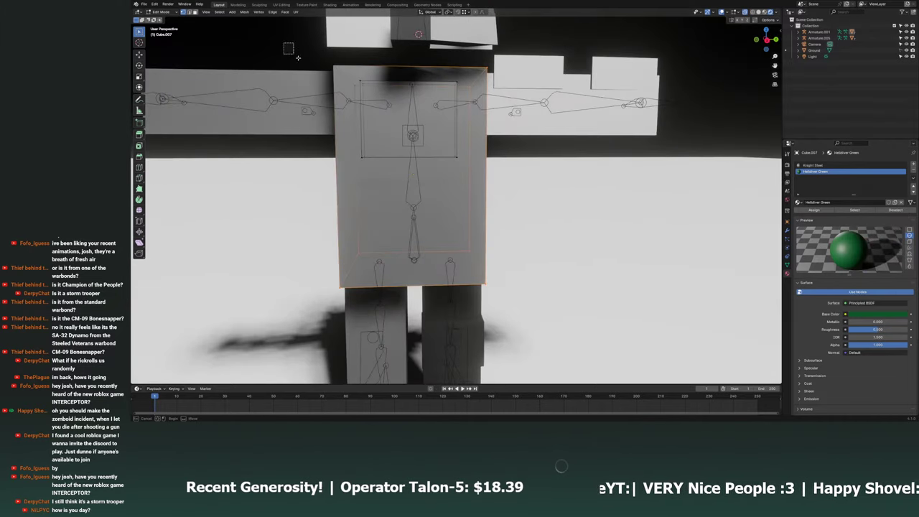
pyautogui.click(817, 210)
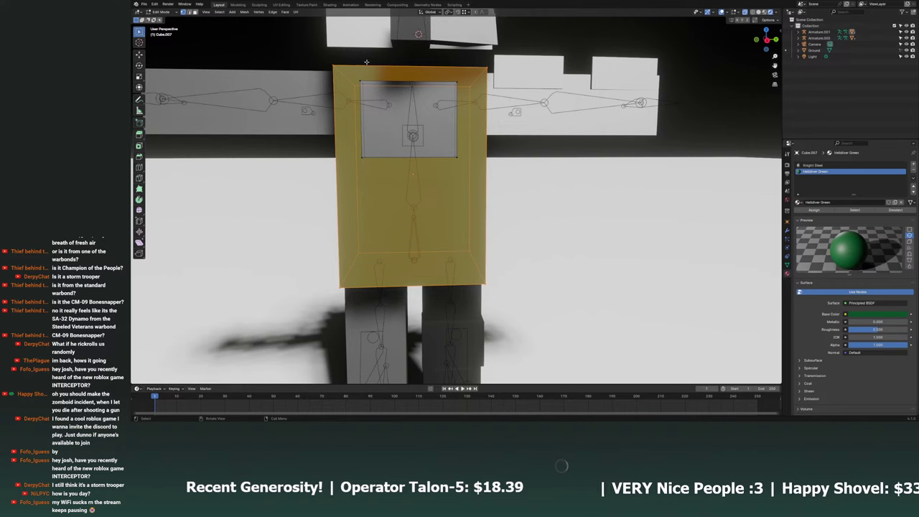
pyautogui.hotkey('ctrl', 'i')
pyautogui.click(812, 167)
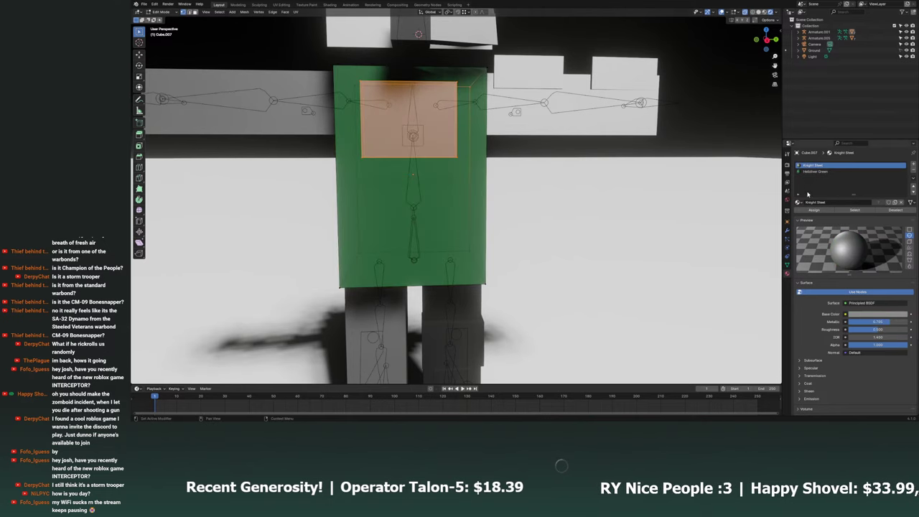
pyautogui.click(799, 202)
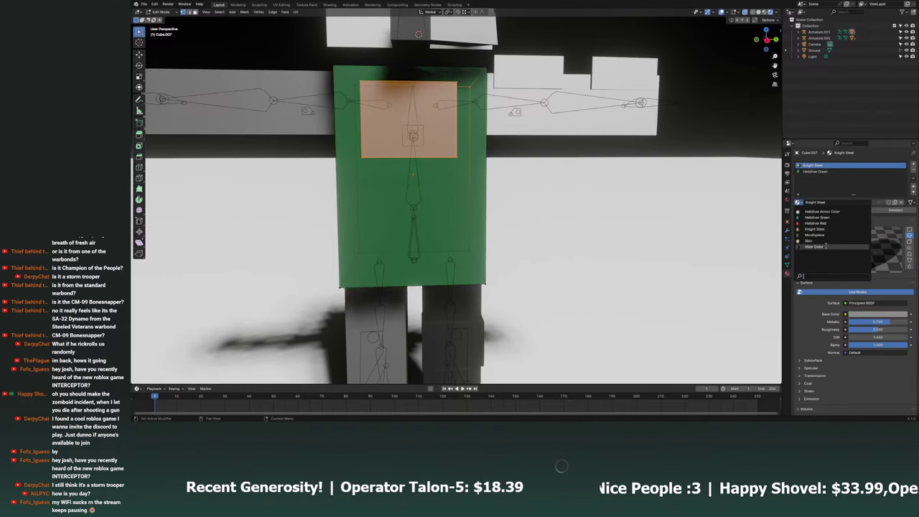
pyautogui.click(816, 229)
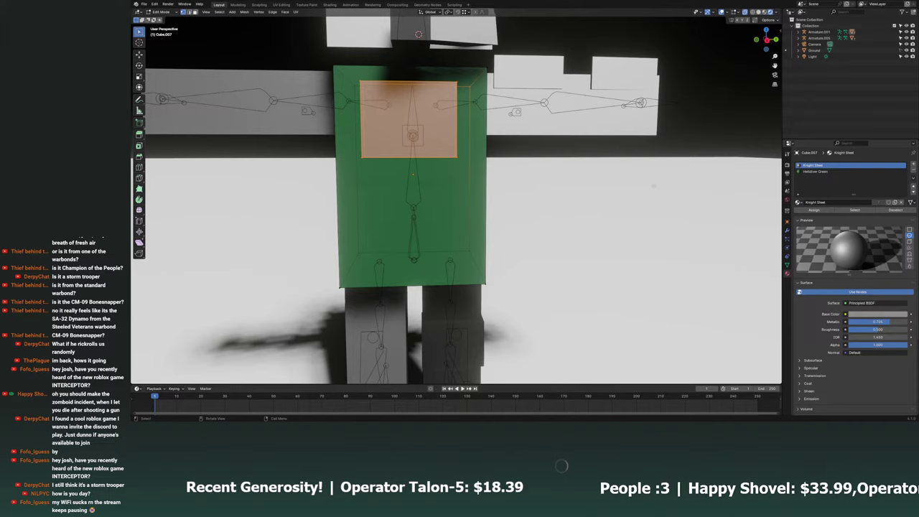
# Darken Helldiver Green further and give it slight metallic with roughness 0.738.
pyautogui.moveTo(412, 215); pyautogui.dragTo(503, 201, button='middle')
pyautogui.click(815, 172)
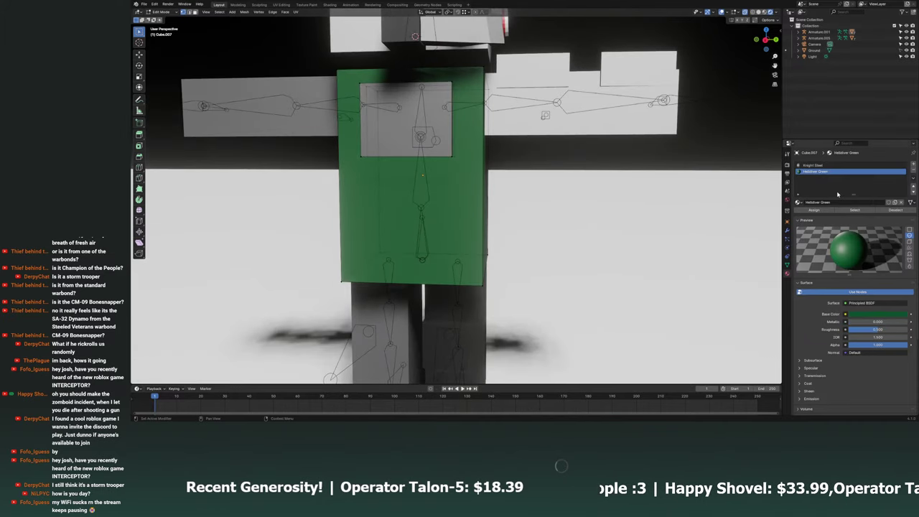
pyautogui.click(868, 314)
pyautogui.moveTo(903, 256); pyautogui.dragTo(902, 263)
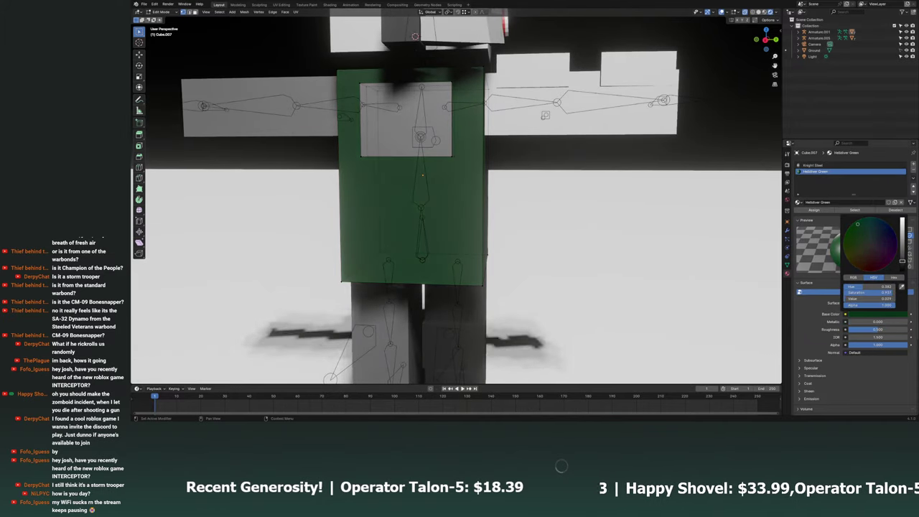
pyautogui.moveTo(871, 333); pyautogui.dragTo(861, 332)
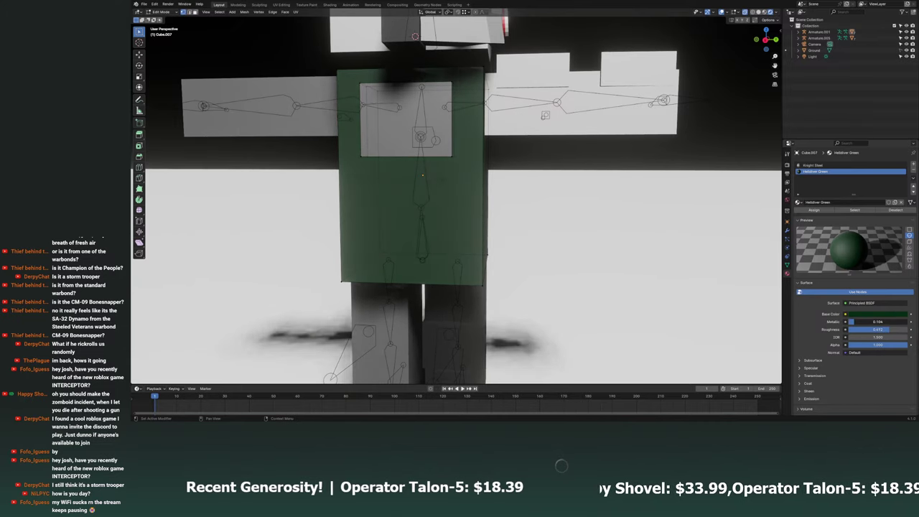
pyautogui.moveTo(861, 332); pyautogui.dragTo(883, 332)
pyautogui.scroll(-5, 422, 175)
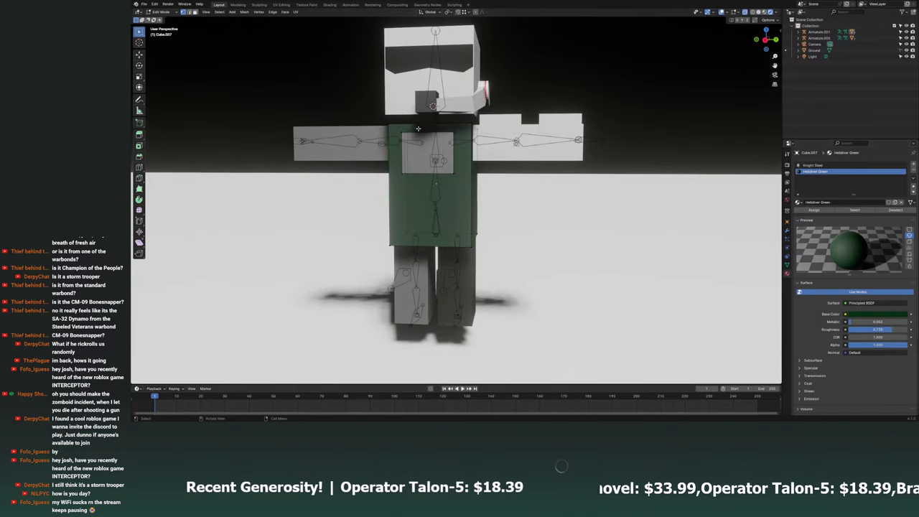
# Assign Helldiver Green to all faces of arm block Cube.004.
pyautogui.press('Tab')
pyautogui.moveTo(478, 151); pyautogui.dragTo(493, 174, button='middle')
pyautogui.click(493, 174)
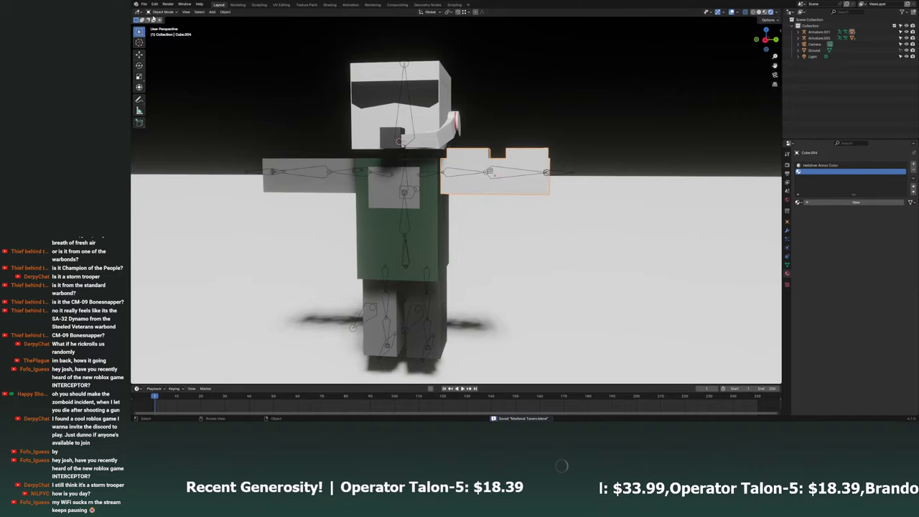
pyautogui.press('Tab')
pyautogui.scroll(2, 329, 214)
pyautogui.scroll(3, 330, 215)
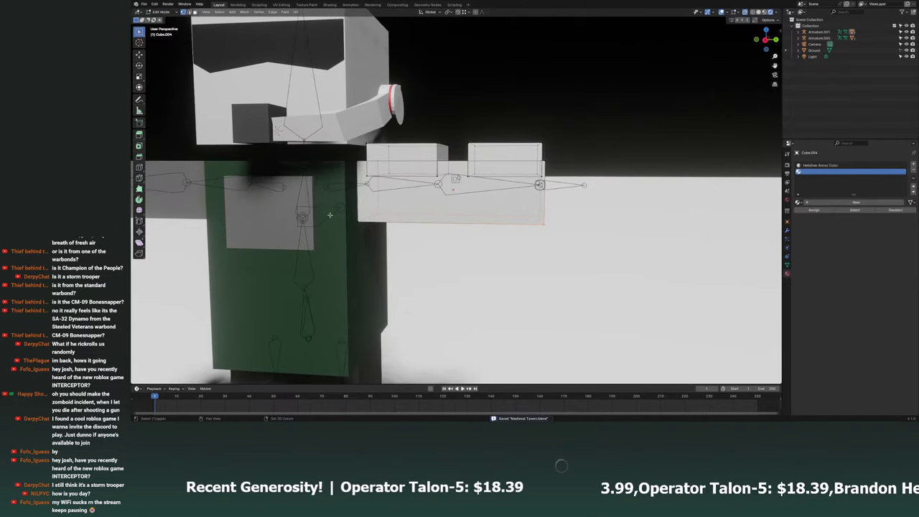
pyautogui.moveTo(329, 215); pyautogui.dragTo(374, 201, button='middle')
pyautogui.press('a')
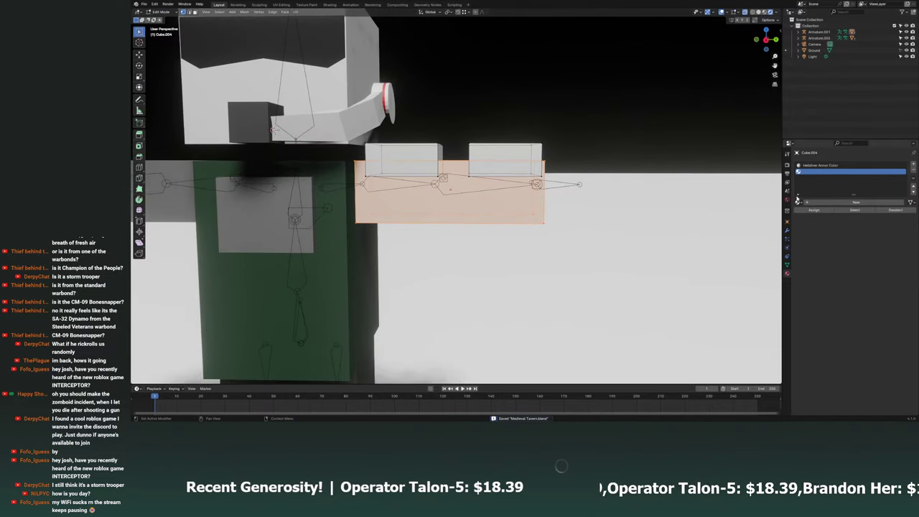
pyautogui.click(798, 201)
pyautogui.click(816, 216)
pyautogui.click(855, 210)
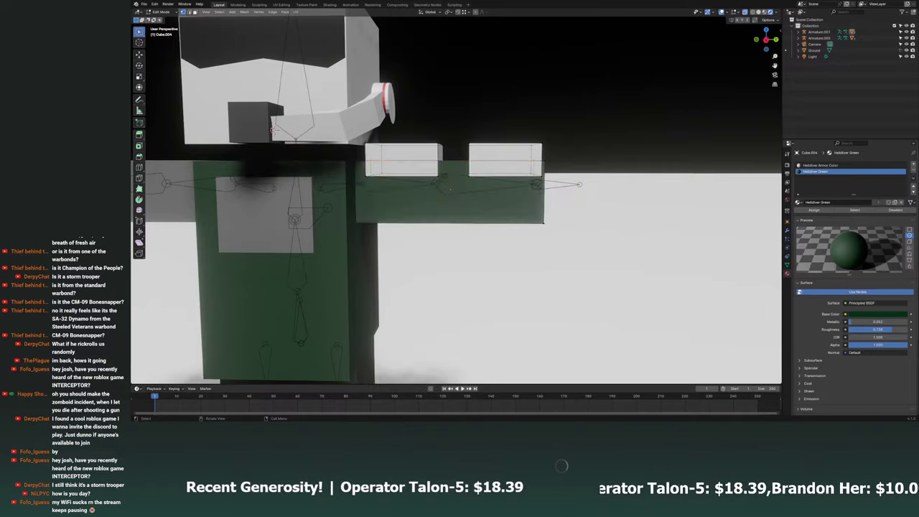
# Return to Object Mode and select the torso cube from a front view.
pyautogui.moveTo(459, 215)
pyautogui.mouseDown(button='middle')
pyautogui.moveTo(504, 192)
pyautogui.moveTo(506, 202)
pyautogui.moveTo(463, 194)
pyautogui.mouseUp(button='middle')
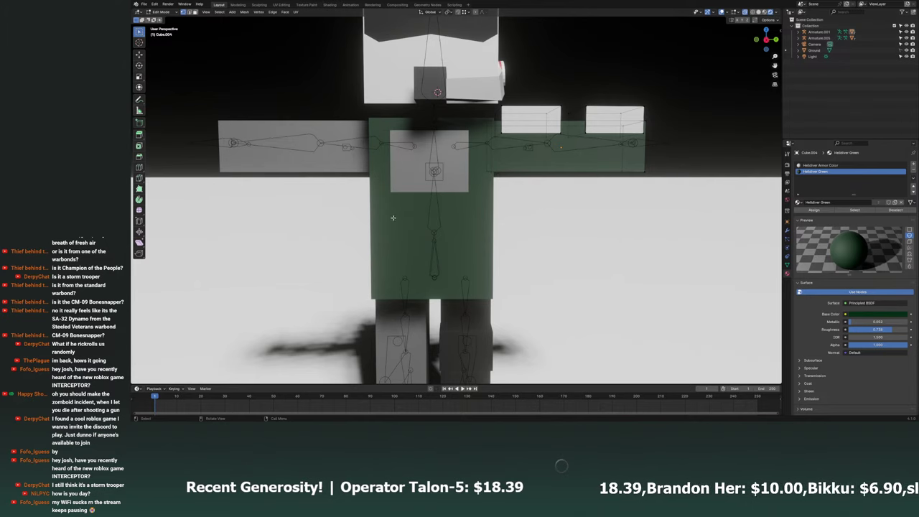
pyautogui.click(163, 12)
pyautogui.click(162, 20)
pyautogui.click(411, 202)
# Save, then cut a horizontal edge loop across the torso and slide it upward.
pyautogui.hotkey('ctrl', 's')
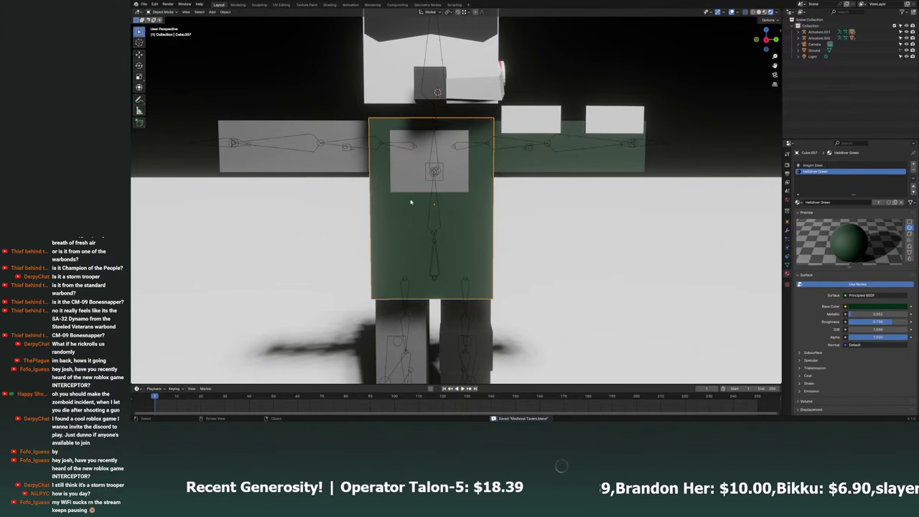
pyautogui.press('Tab')
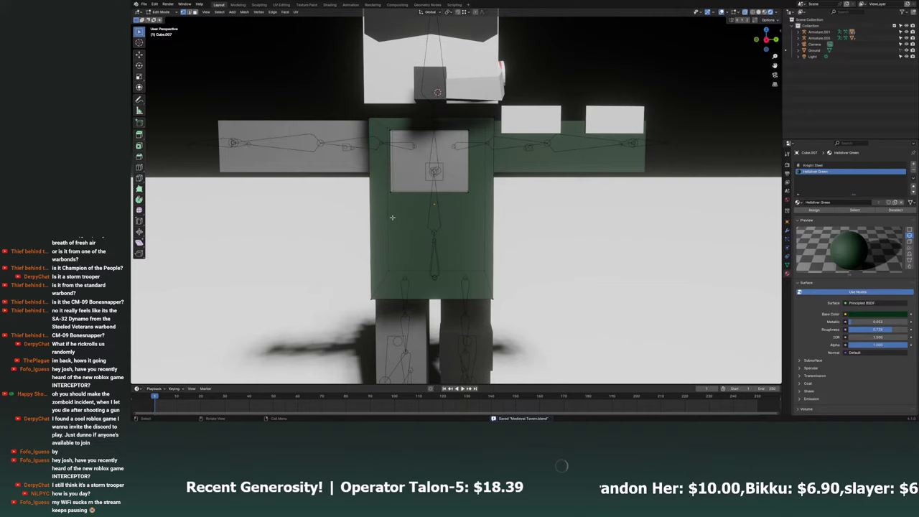
pyautogui.moveTo(427, 229); pyautogui.dragTo(428, 241, button='middle')
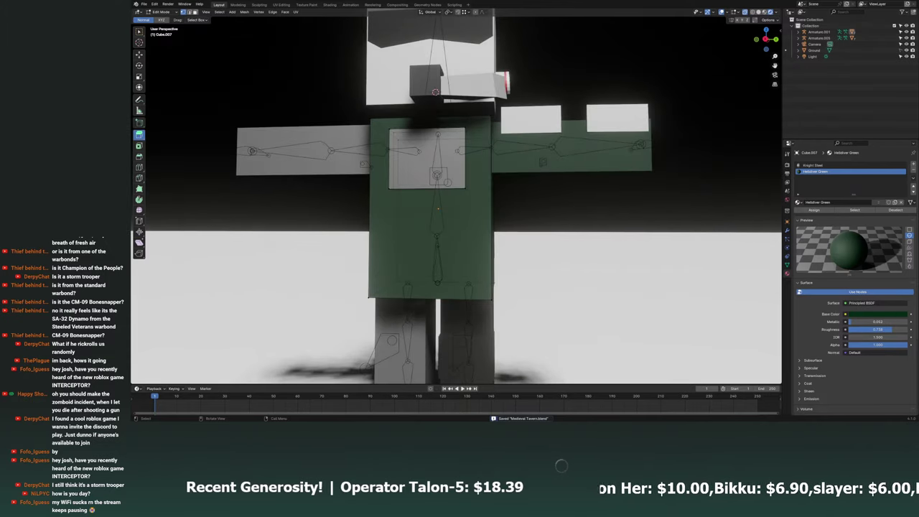
pyautogui.click(138, 167)
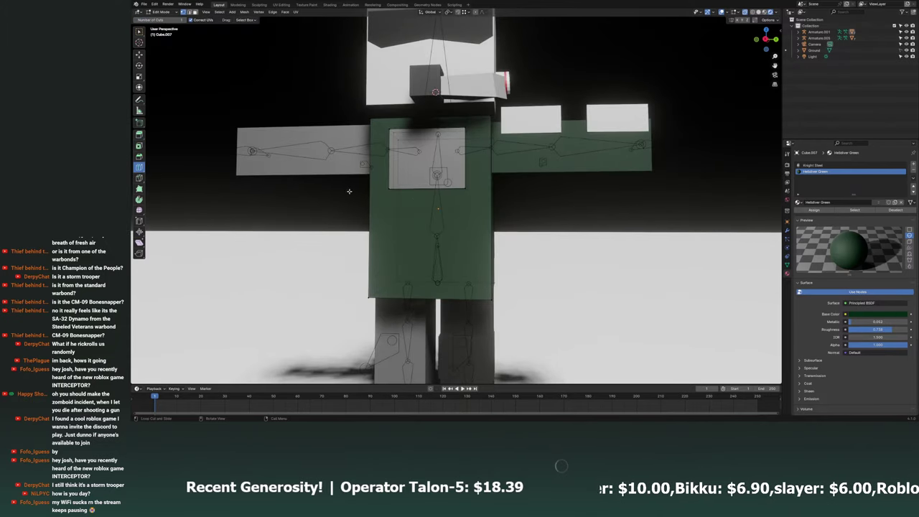
pyautogui.click(486, 206)
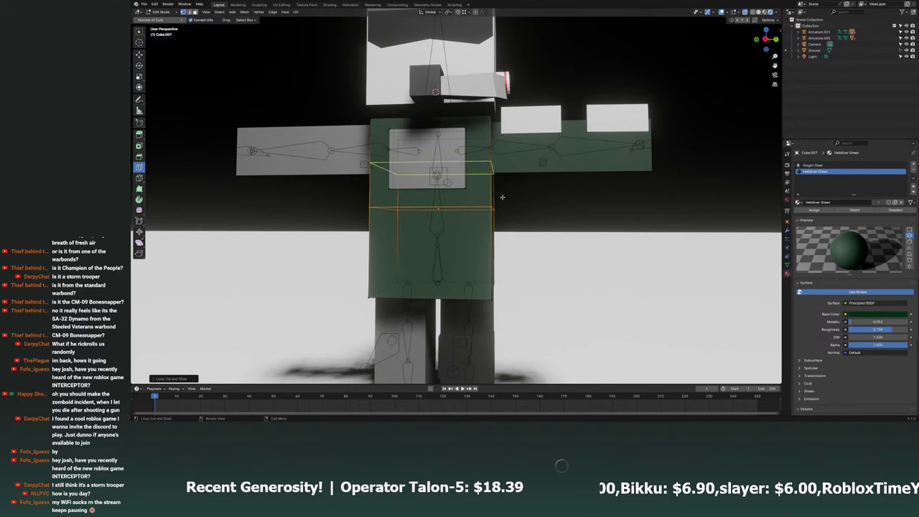
pyautogui.press('g')
pyautogui.press('g')
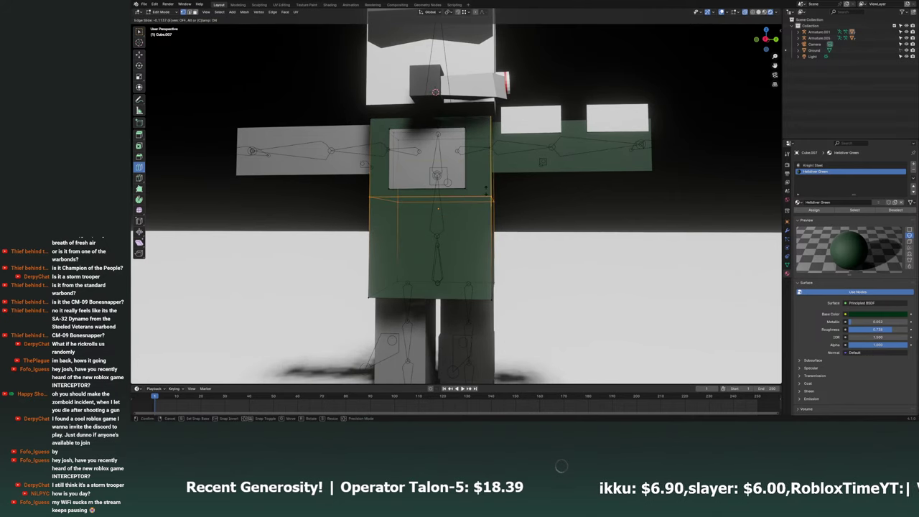
pyautogui.click(494, 200)
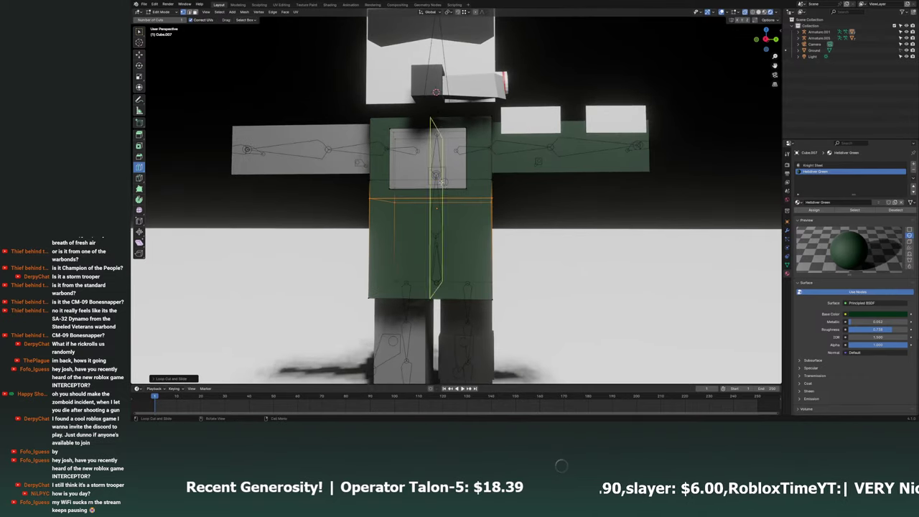
pyautogui.scroll(2, 395, 170)
pyautogui.click(140, 32)
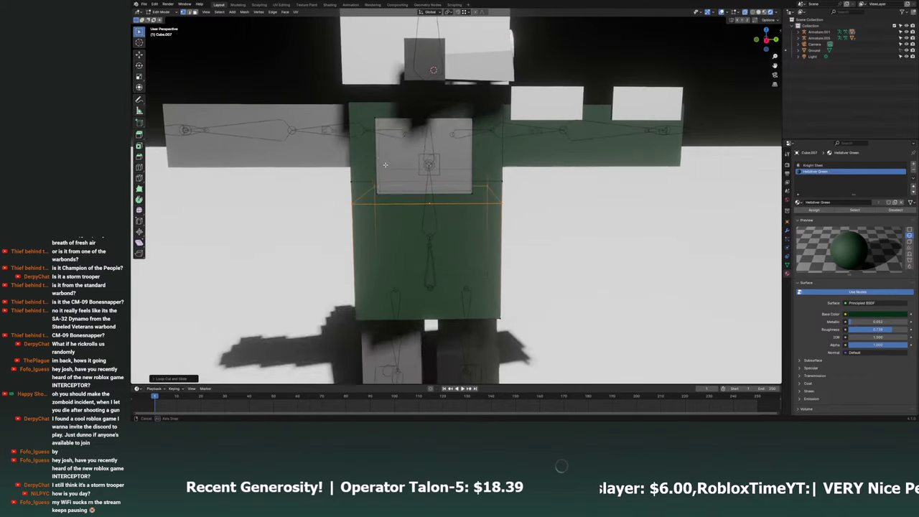
# Give the torso's top band of faces the Helldiver Armor Color material in a new slot.
pyautogui.moveTo(402, 180); pyautogui.dragTo(380, 175, button='middle')
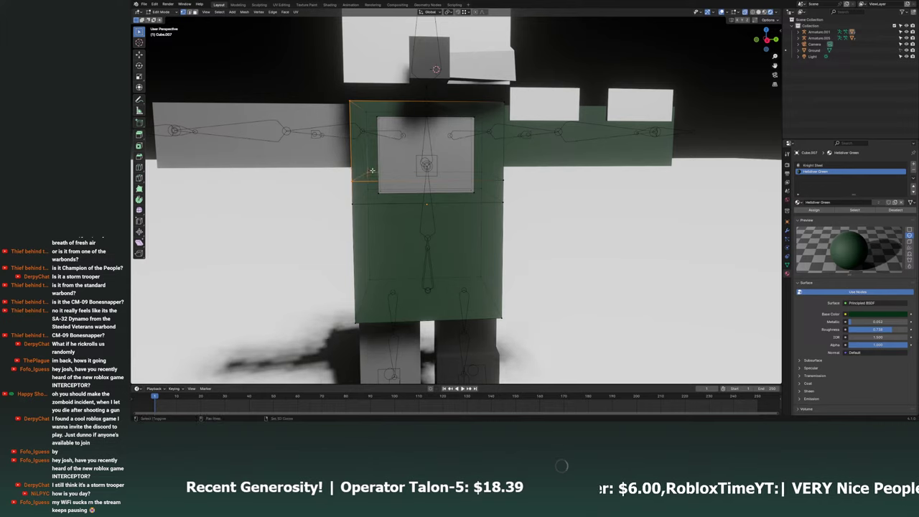
pyautogui.moveTo(363, 109); pyautogui.dragTo(352, 104, button='middle')
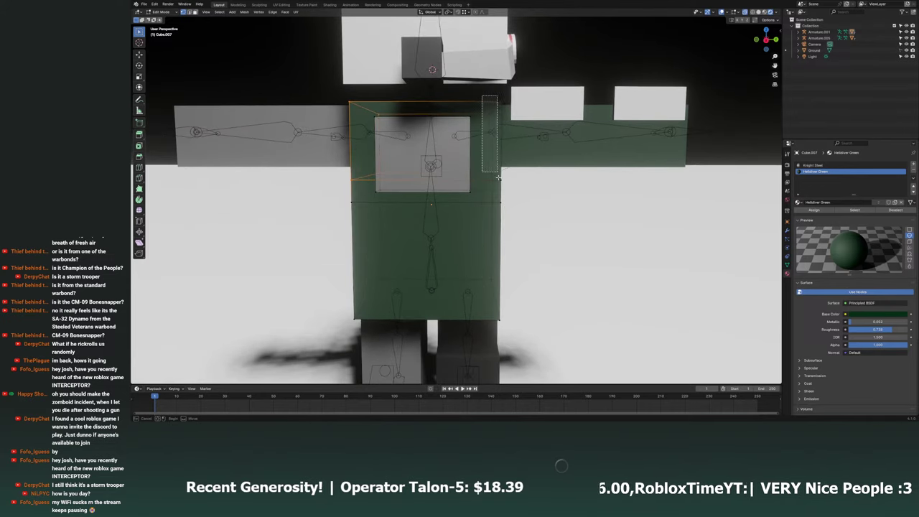
pyautogui.moveTo(352, 102); pyautogui.dragTo(502, 185)
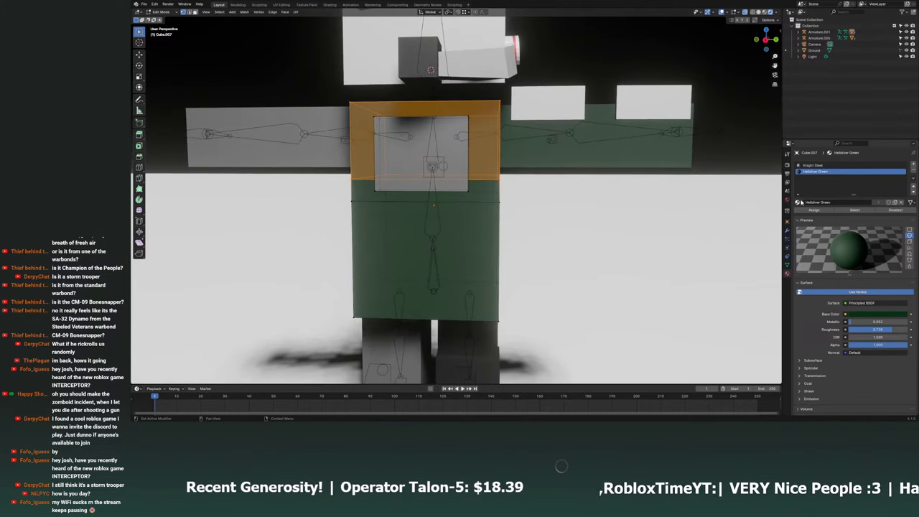
pyautogui.click(910, 164)
pyautogui.click(798, 202)
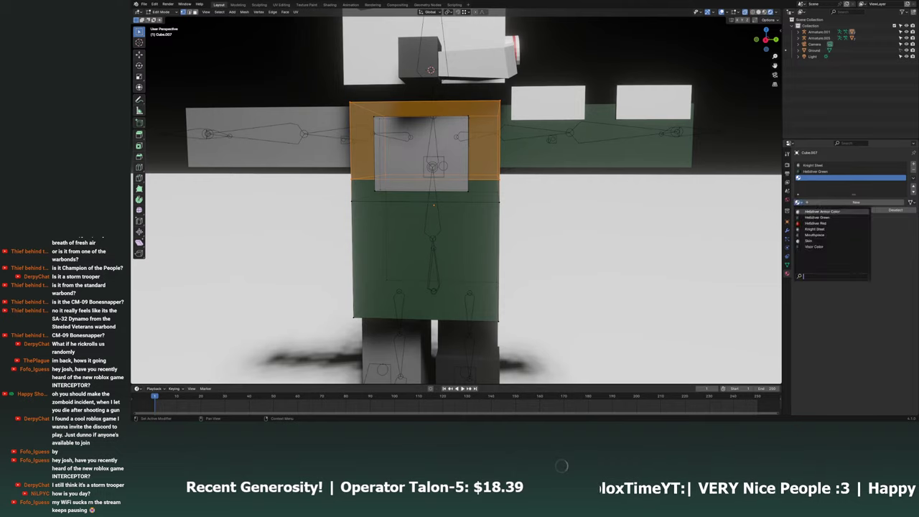
pyautogui.click(822, 211)
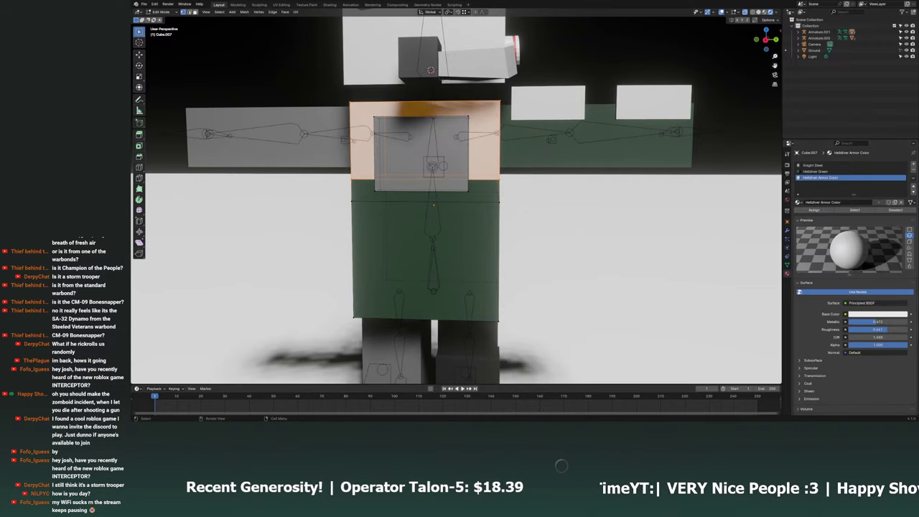
# Assign Knight Steel to the chest band faces below the upper chest.
pyautogui.moveTo(380, 179); pyautogui.dragTo(350, 182, button='middle')
pyautogui.moveTo(350, 182); pyautogui.dragTo(471, 208)
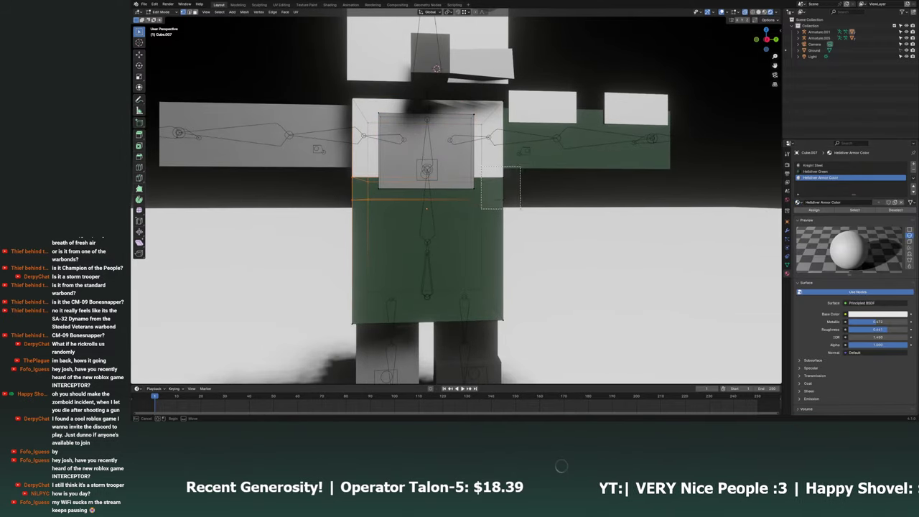
pyautogui.moveTo(471, 208); pyautogui.dragTo(488, 207, button='middle')
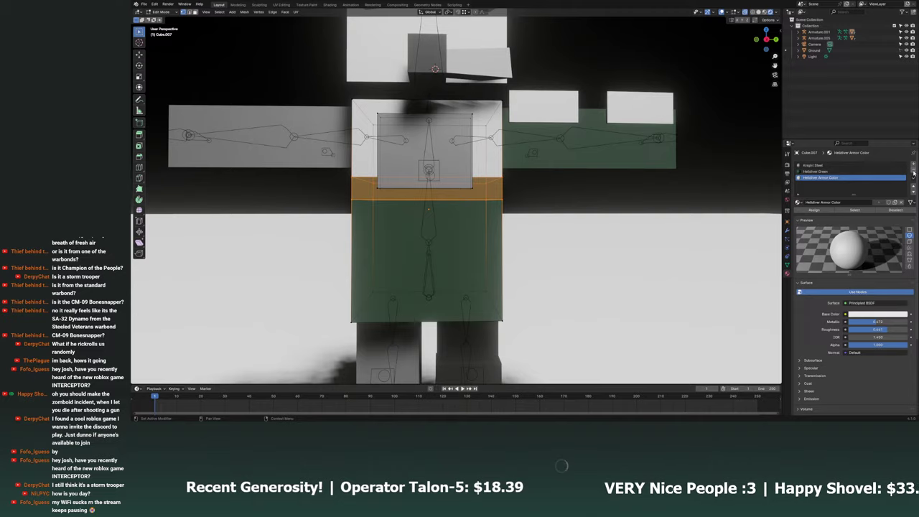
pyautogui.click(837, 166)
pyautogui.click(814, 210)
pyautogui.hotkey('alt', 'a')
# In Object Mode, replace the torso's Knight Steel slot material with Mouthpiece.
pyautogui.moveTo(431, 201)
pyautogui.mouseDown(button='middle')
pyautogui.moveTo(470, 198)
pyautogui.moveTo(530, 214)
pyautogui.moveTo(511, 218)
pyautogui.mouseUp(button='middle')
pyautogui.press('Tab')
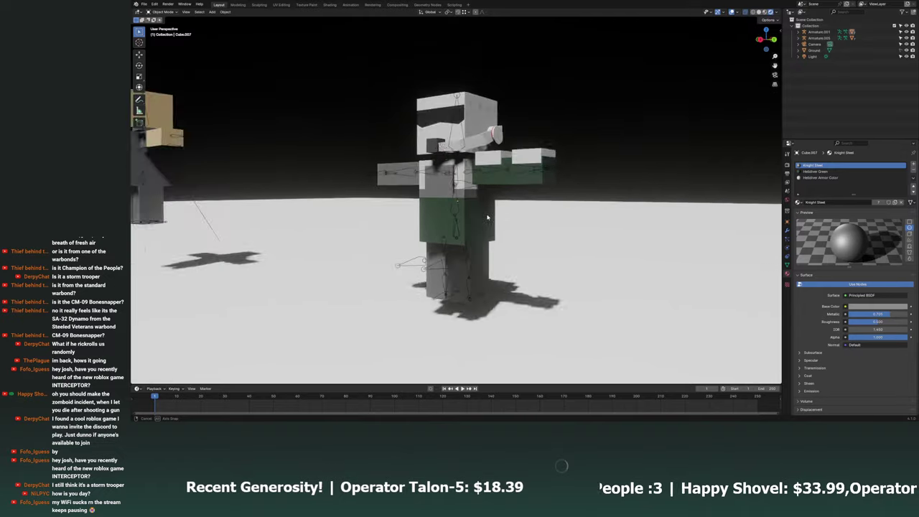
pyautogui.scroll(5, 516, 219)
pyautogui.click(567, 224)
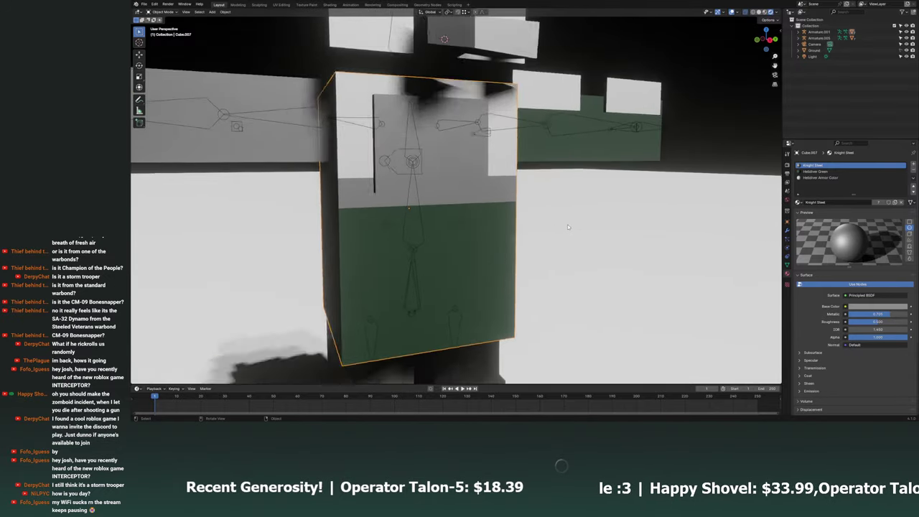
pyautogui.click(799, 202)
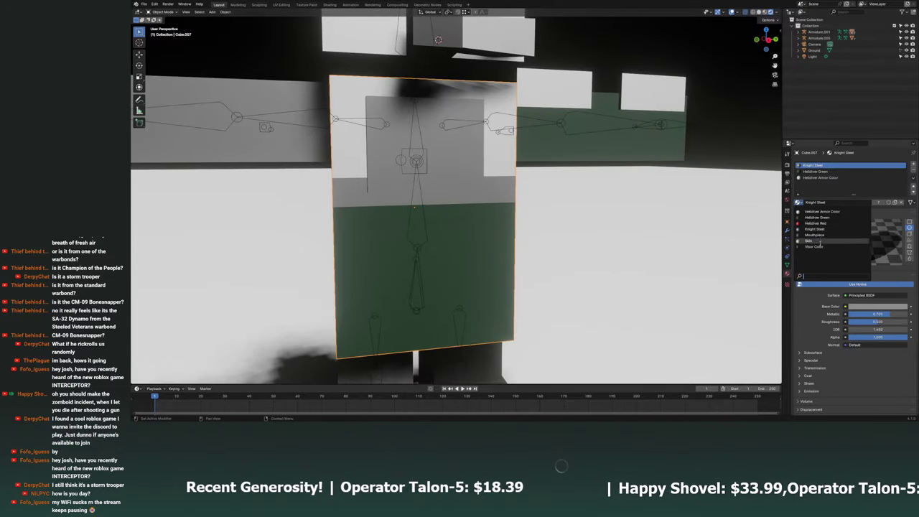
pyautogui.click(816, 235)
# Add a Visor Color slot to the torso and assign it to the square chest panel faces.
pyautogui.scroll(3, 607, 213)
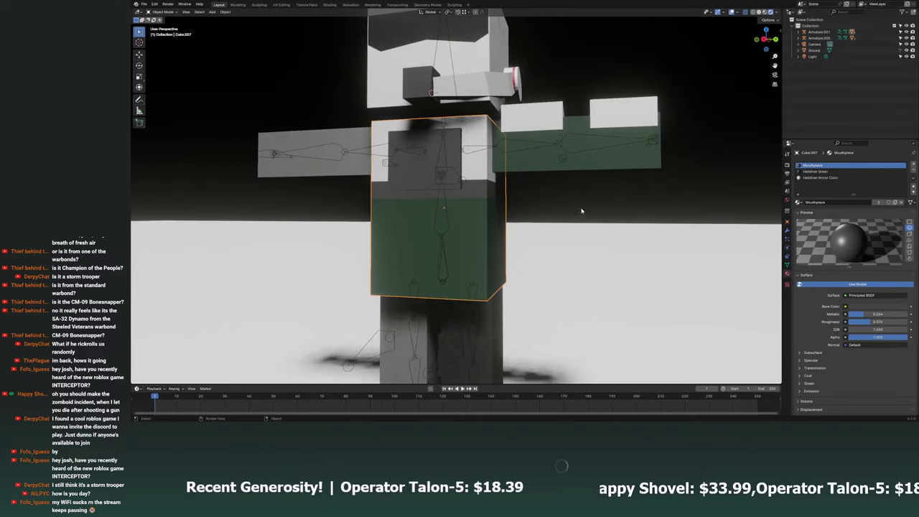
pyautogui.click(440, 168)
pyautogui.click(438, 165)
pyautogui.press('Tab')
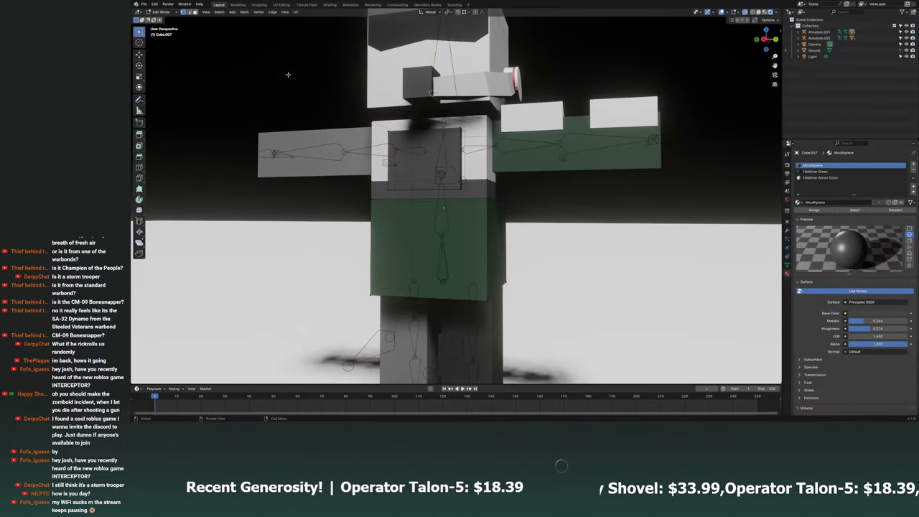
pyautogui.moveTo(424, 128); pyautogui.dragTo(430, 131, button='middle')
pyautogui.click(855, 210)
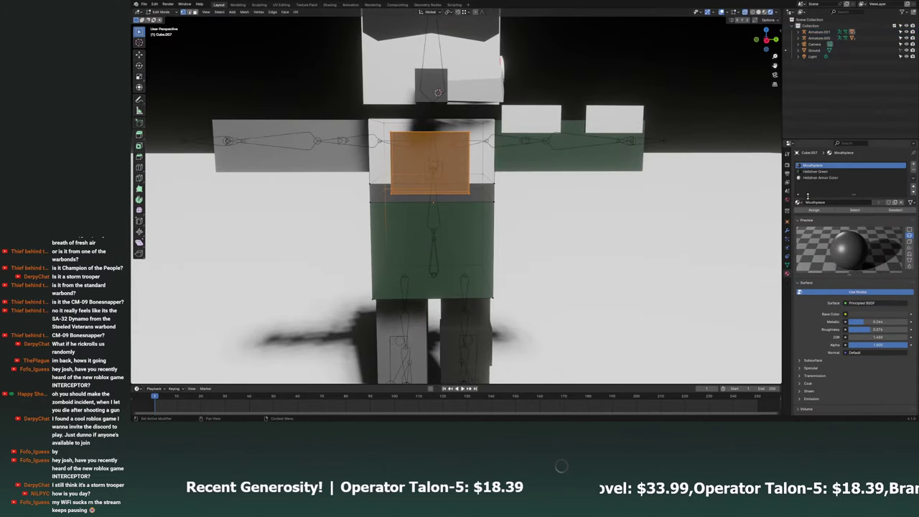
pyautogui.click(914, 164)
pyautogui.click(798, 203)
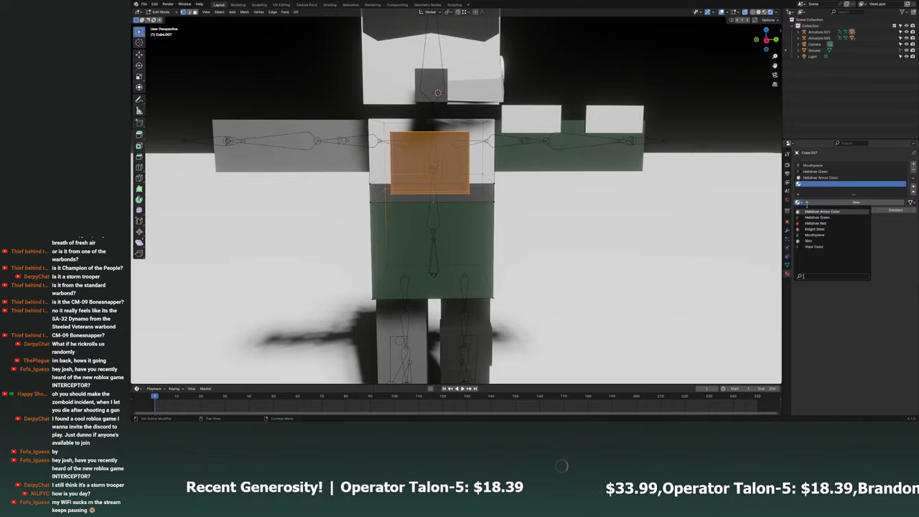
pyautogui.click(825, 244)
pyautogui.click(820, 211)
pyautogui.moveTo(430, 180)
pyautogui.mouseDown(button='middle')
pyautogui.moveTo(389, 140)
pyautogui.moveTo(497, 177)
pyautogui.moveTo(460, 187)
pyautogui.mouseUp(button='middle')
pyautogui.press('Tab')
pyautogui.scroll(-3, 389, 140)
# Select the leg cube in Edit Mode and put Helldiver Green in its empty material slot.
pyautogui.scroll(3, 445, 237)
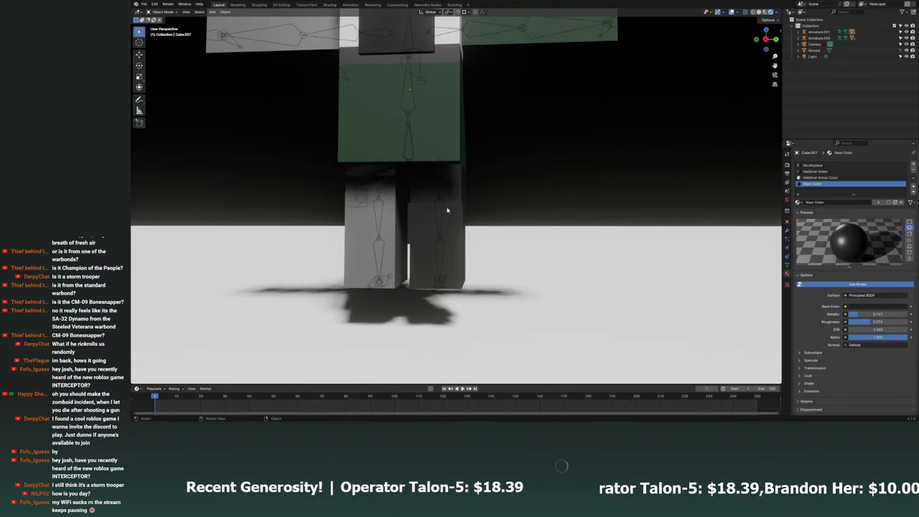
pyautogui.click(445, 230)
pyautogui.hotkey('ctrl', 's')
pyautogui.press('Tab')
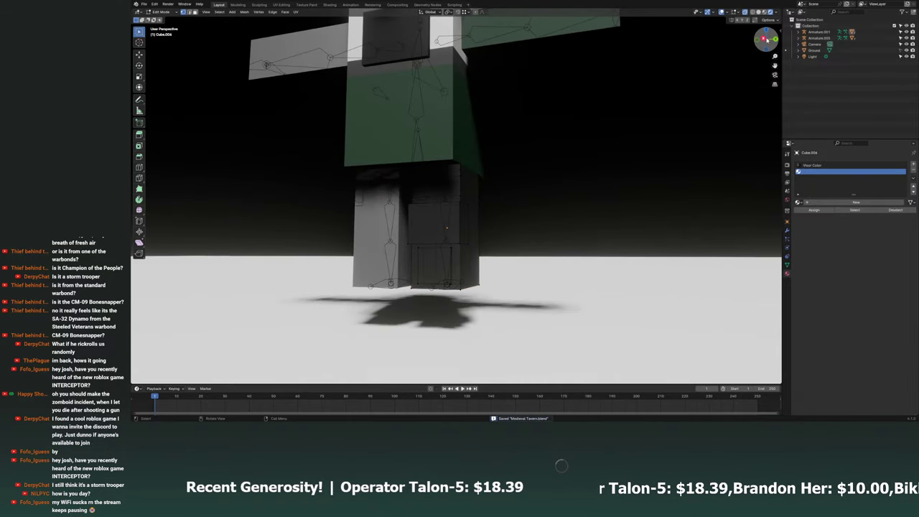
pyautogui.click(764, 40)
pyautogui.moveTo(407, 150); pyautogui.dragTo(495, 287)
pyautogui.moveTo(494, 288); pyautogui.dragTo(546, 287, button='middle')
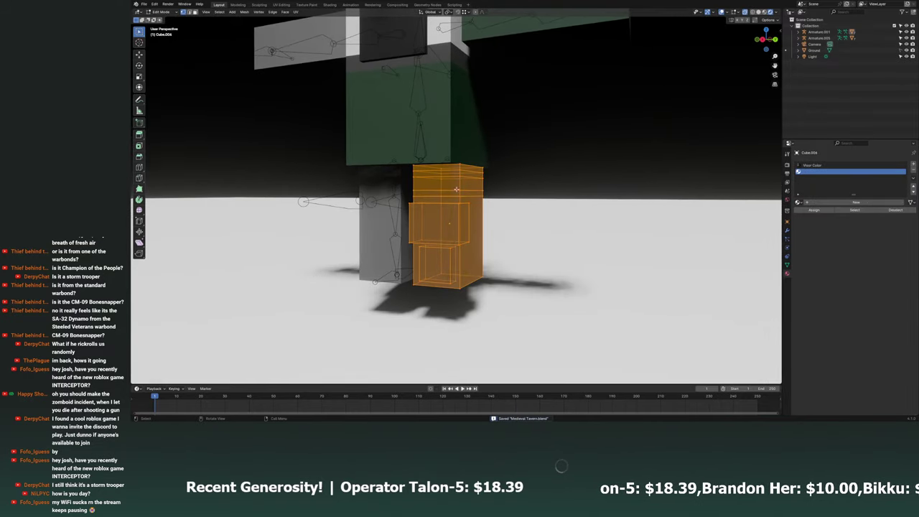
pyautogui.click(765, 40)
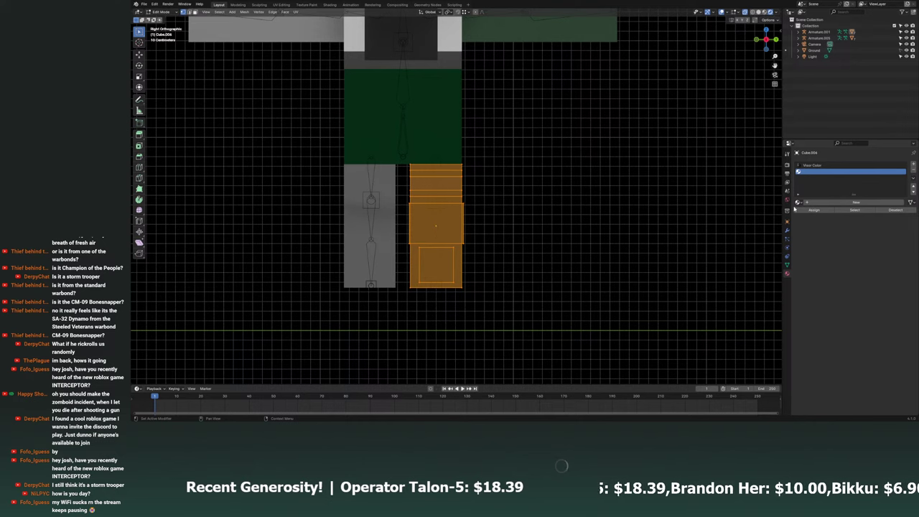
pyautogui.click(797, 203)
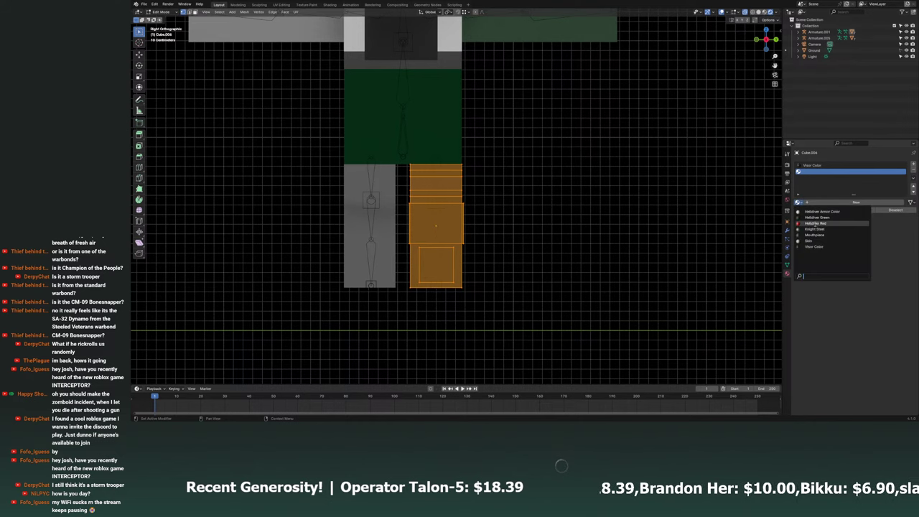
pyautogui.click(815, 218)
# Add a Helldiver Armor Color slot and assign it to the leg's upper and lower front faces.
pyautogui.click(912, 166)
pyautogui.click(797, 203)
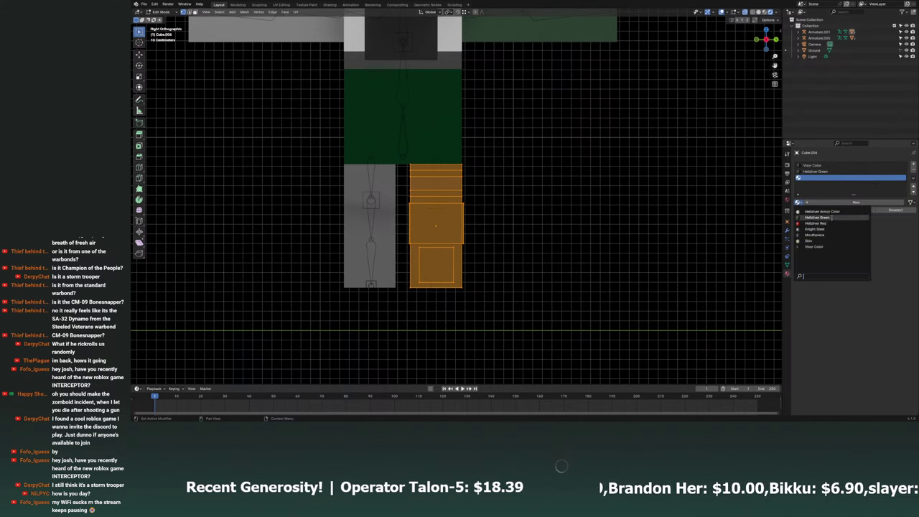
pyautogui.click(822, 211)
pyautogui.moveTo(408, 199); pyautogui.dragTo(478, 248)
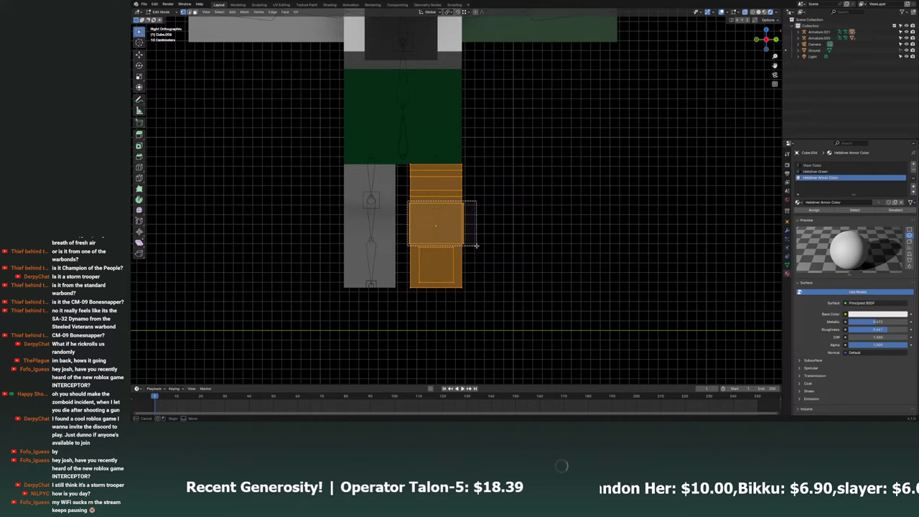
pyautogui.moveTo(415, 241); pyautogui.dragTo(458, 275)
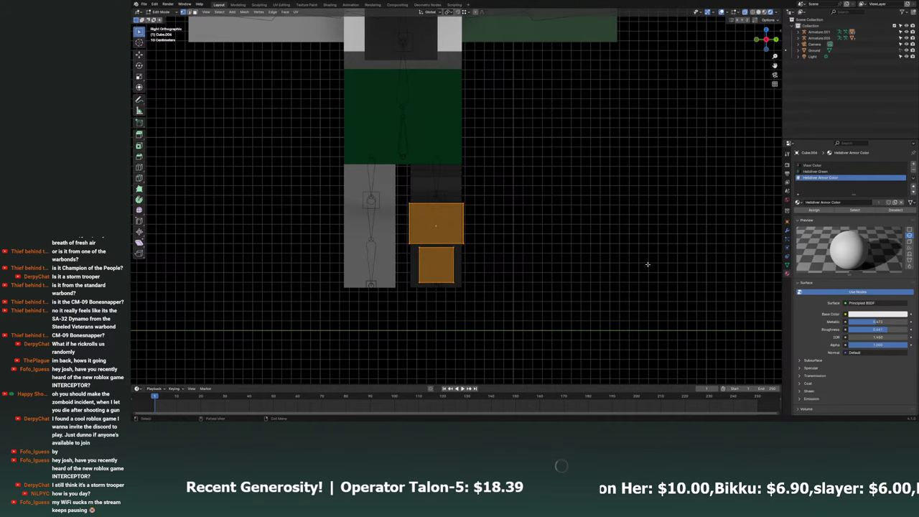
pyautogui.click(816, 212)
# From the back view, assign Helldiver Green to the strip above the leg's back face.
pyautogui.click(815, 172)
pyautogui.moveTo(766, 40); pyautogui.dragTo(768, 42)
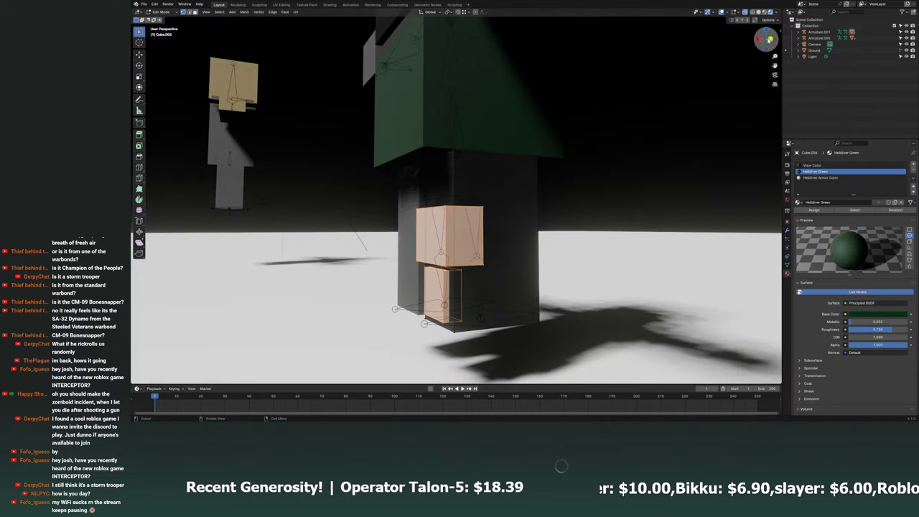
pyautogui.click(769, 40)
pyautogui.moveTo(440, 142); pyautogui.dragTo(584, 352)
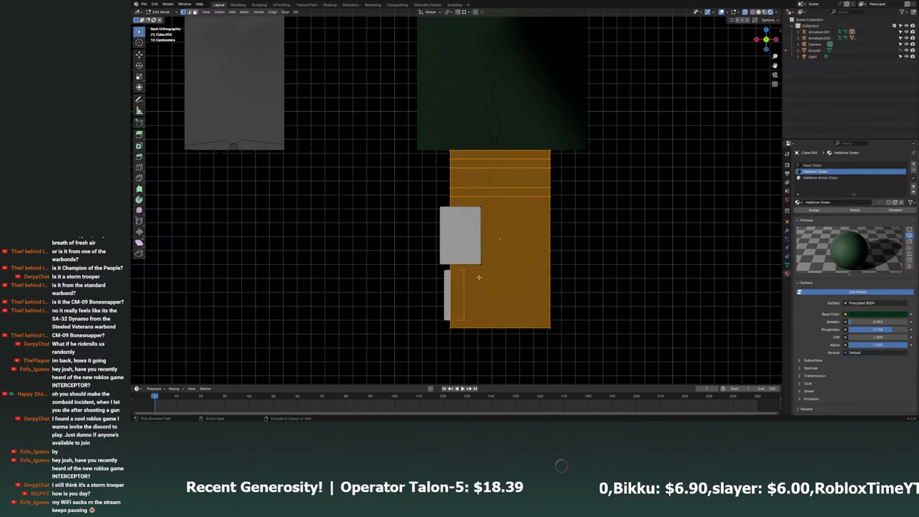
pyautogui.moveTo(438, 184)
pyautogui.mouseDown()
pyautogui.moveTo(560, 193)
pyautogui.moveTo(441, 210)
pyautogui.moveTo(558, 204)
pyautogui.mouseUp()
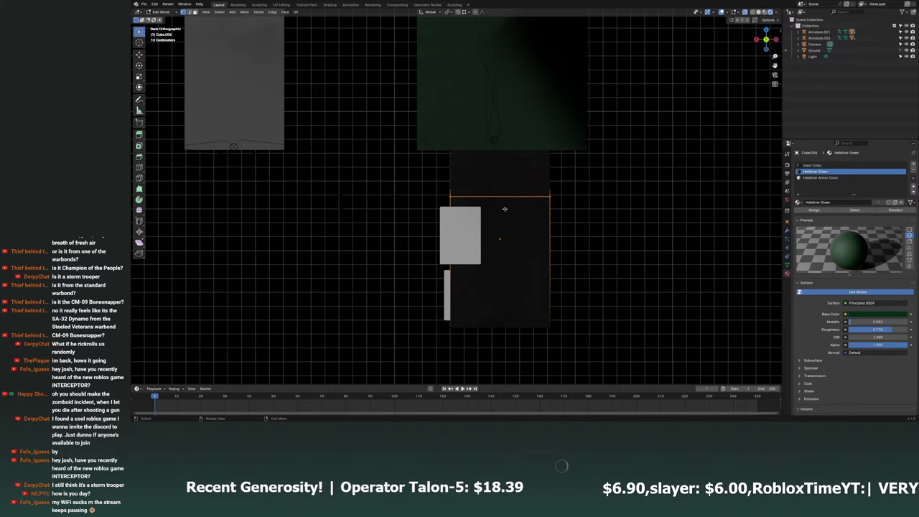
pyautogui.moveTo(451, 321); pyautogui.dragTo(692, 282)
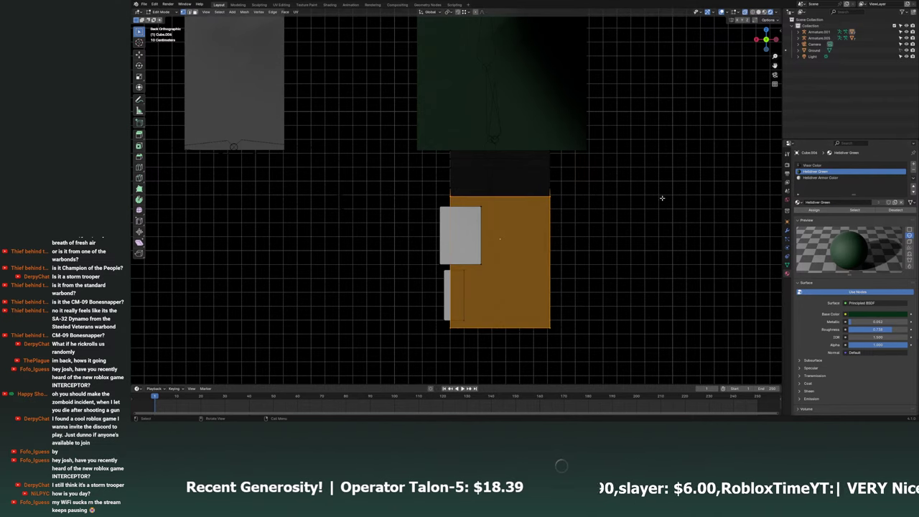
pyautogui.moveTo(436, 139); pyautogui.dragTo(597, 207)
pyautogui.scroll(3, 597, 206)
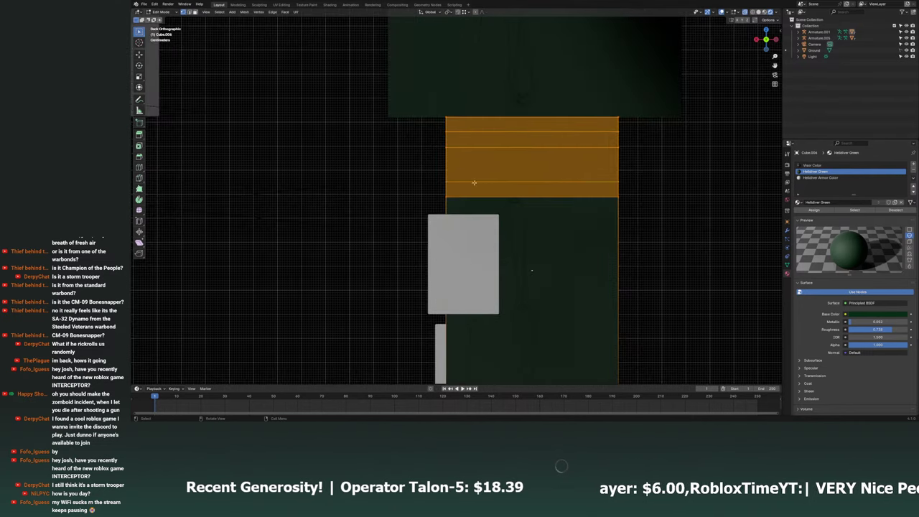
pyautogui.click(457, 148)
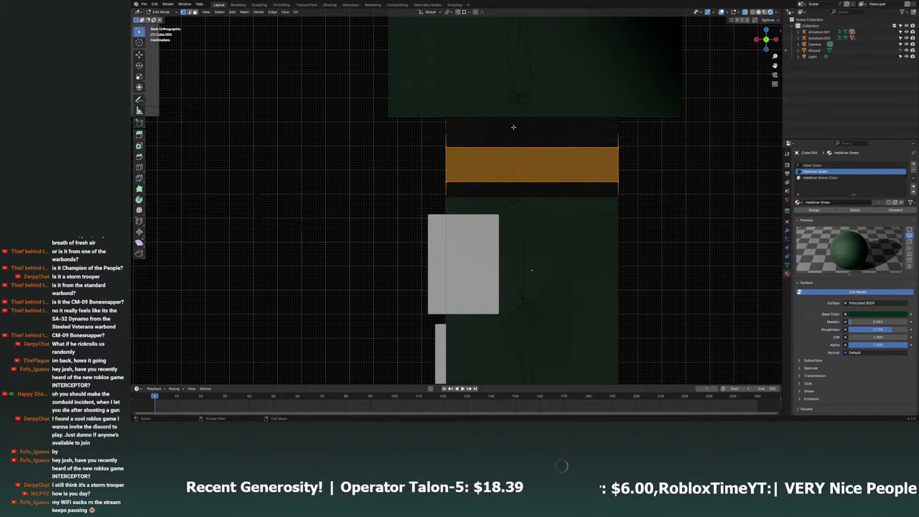
pyautogui.moveTo(426, 92); pyautogui.dragTo(619, 139)
pyautogui.click(814, 209)
# Deselect all faces and return the leg to Object Mode.
pyautogui.click(708, 199)
pyautogui.moveTo(708, 198); pyautogui.dragTo(359, 120, button='middle')
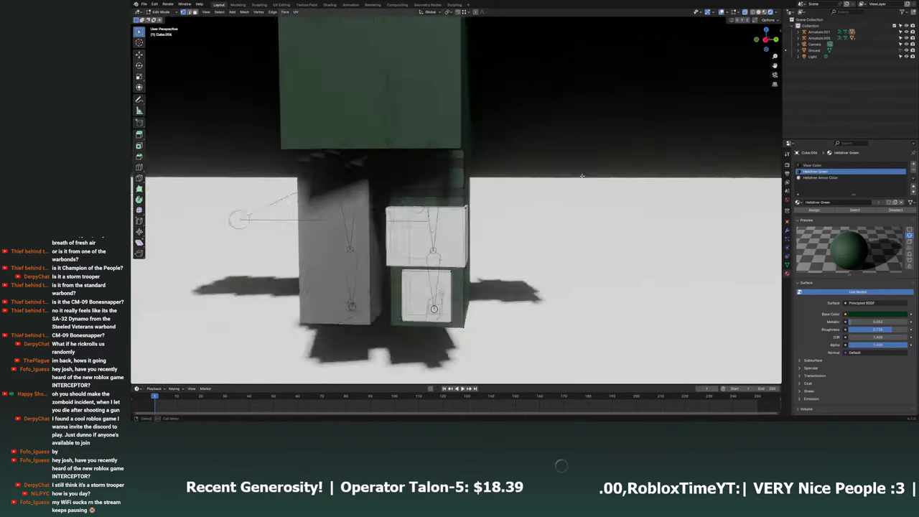
pyautogui.click(160, 11)
pyautogui.click(162, 20)
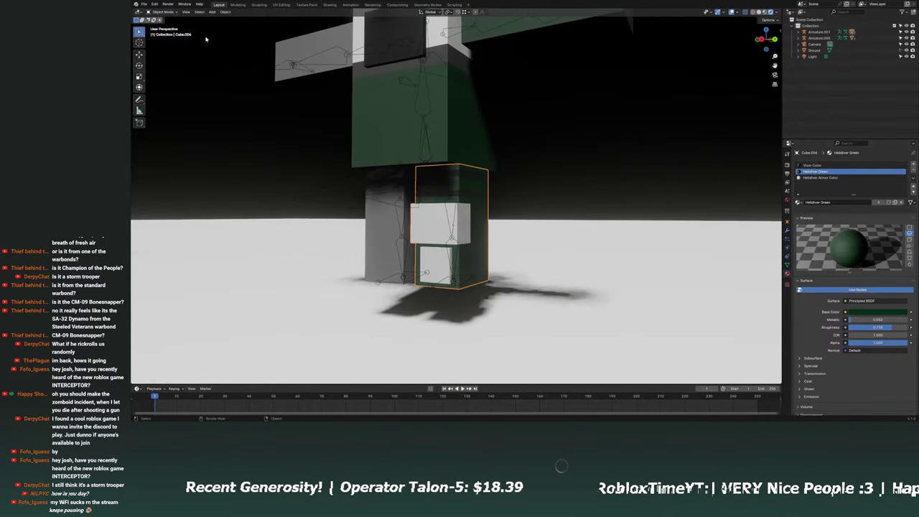
pyautogui.moveTo(502, 144)
pyautogui.mouseDown(button='middle')
pyautogui.moveTo(505, 212)
pyautogui.moveTo(574, 203)
pyautogui.moveTo(536, 197)
pyautogui.moveTo(494, 207)
pyautogui.moveTo(565, 207)
pyautogui.mouseUp(button='middle')
pyautogui.scroll(6, 494, 206)
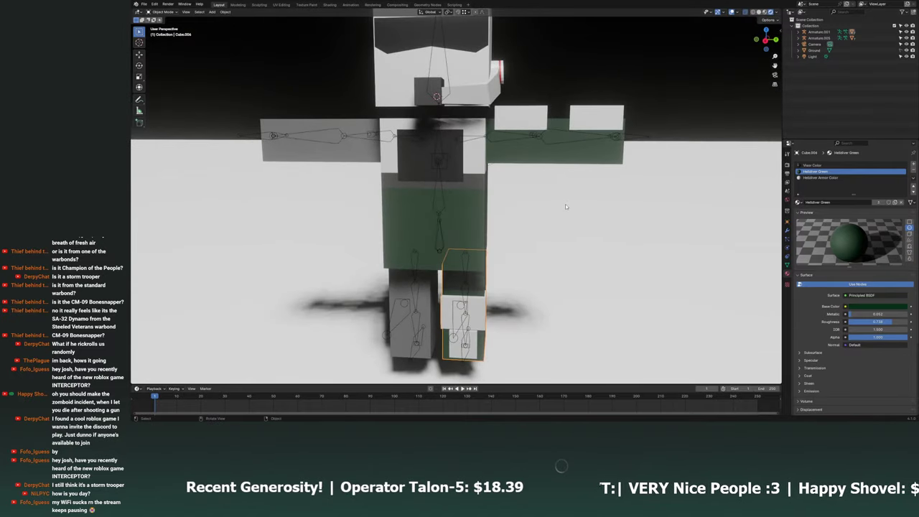
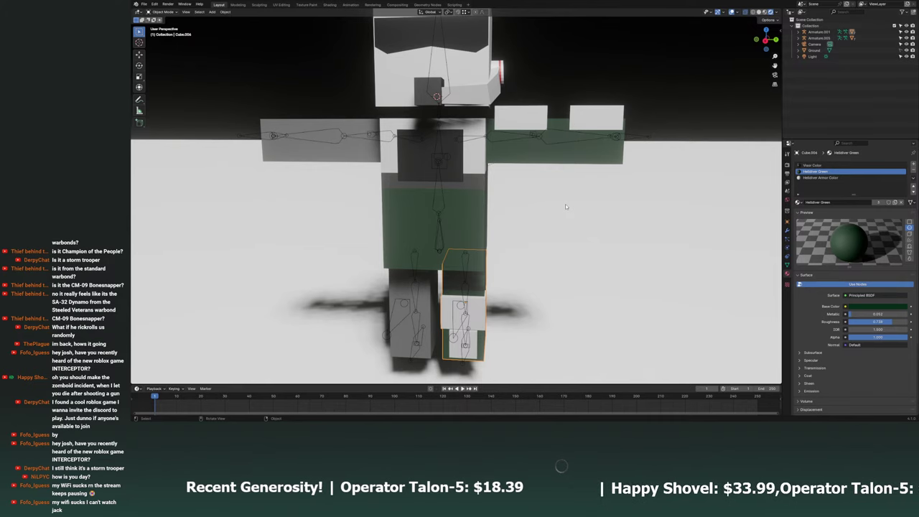
# Select the helmet piece Cube.002 and enter Edit Mode, zoomed in on the helmet.
pyautogui.moveTo(565, 204)
pyautogui.mouseDown(button='middle')
pyautogui.moveTo(541, 182)
pyautogui.moveTo(452, 178)
pyautogui.moveTo(466, 183)
pyautogui.mouseUp(button='middle')
pyautogui.scroll(2, 452, 178)
pyautogui.scroll(2, 452, 178)
pyautogui.click(467, 183)
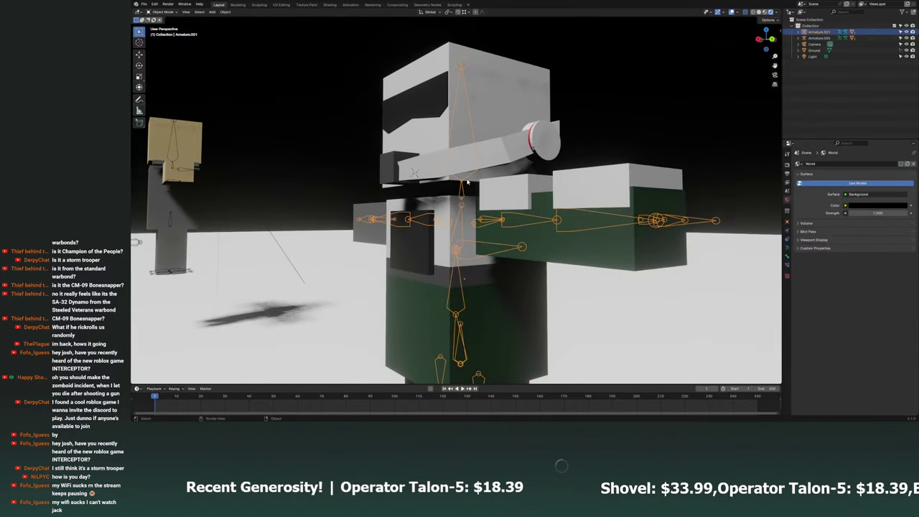
pyautogui.click(467, 183)
pyautogui.click(162, 12)
pyautogui.click(163, 28)
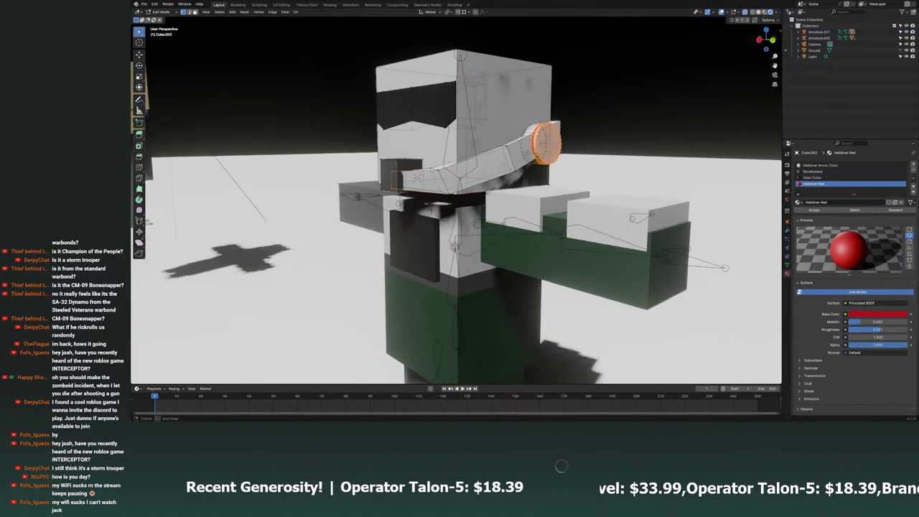
pyautogui.moveTo(164, 28)
pyautogui.mouseDown(button='middle')
pyautogui.moveTo(431, 180)
pyautogui.moveTo(142, 105)
pyautogui.mouseUp(button='middle')
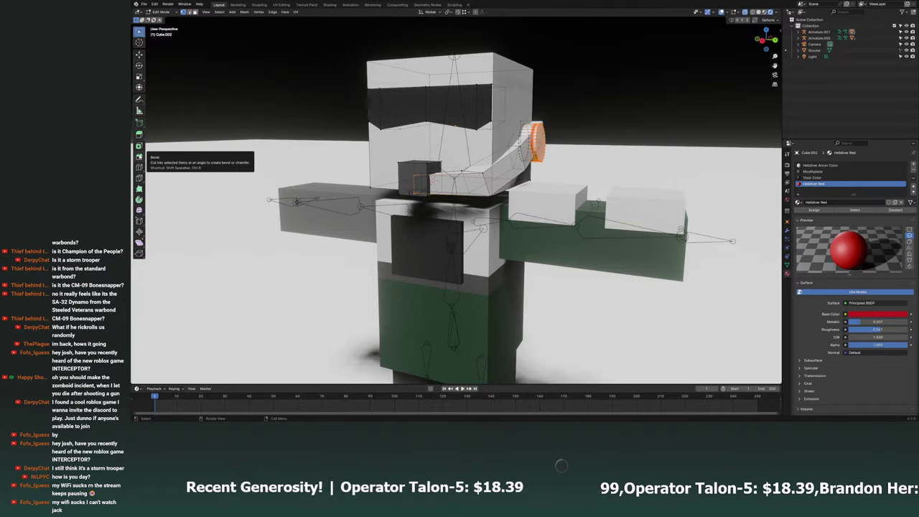
pyautogui.moveTo(139, 147)
pyautogui.mouseDown(button='middle')
pyautogui.moveTo(515, 229)
pyautogui.moveTo(463, 278)
pyautogui.moveTo(580, 246)
pyautogui.moveTo(409, 287)
pyautogui.moveTo(541, 240)
pyautogui.moveTo(519, 310)
pyautogui.moveTo(491, 271)
pyautogui.moveTo(325, 253)
pyautogui.moveTo(430, 273)
pyautogui.moveTo(492, 268)
pyautogui.moveTo(503, 194)
pyautogui.moveTo(496, 216)
pyautogui.moveTo(646, 215)
pyautogui.moveTo(445, 230)
pyautogui.moveTo(522, 209)
pyautogui.mouseUp(button='middle')
# Select a face of the small helmet block and shift it along the X axis.
pyautogui.press('g')
pyautogui.click(409, 285)
pyautogui.press('g')
pyautogui.press('x')
pyautogui.click(540, 246)
# Scale the face, then lower it along Z into its final position.
pyautogui.press('g')
pyautogui.press('z')
pyautogui.press('s')
pyautogui.click(517, 308)
pyautogui.press('g')
pyautogui.press('z')
pyautogui.click(467, 272)
# Check the helmet block from frontal angles, return to Object Mode, and zoom out to the whole soldier.
pyautogui.scroll(2, 445, 226)
pyautogui.scroll(1, 448, 225)
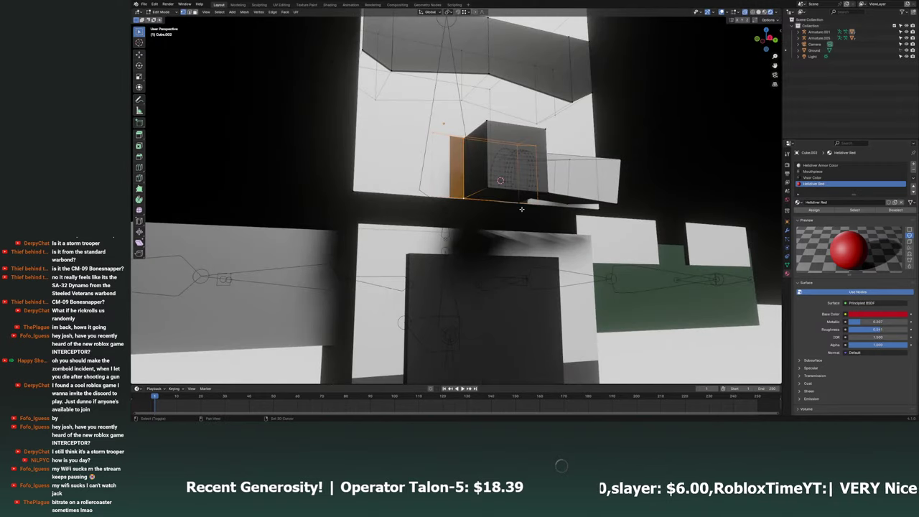
pyautogui.moveTo(575, 219)
pyautogui.mouseDown(button='middle')
pyautogui.moveTo(492, 208)
pyautogui.moveTo(571, 213)
pyautogui.moveTo(587, 174)
pyautogui.mouseUp(button='middle')
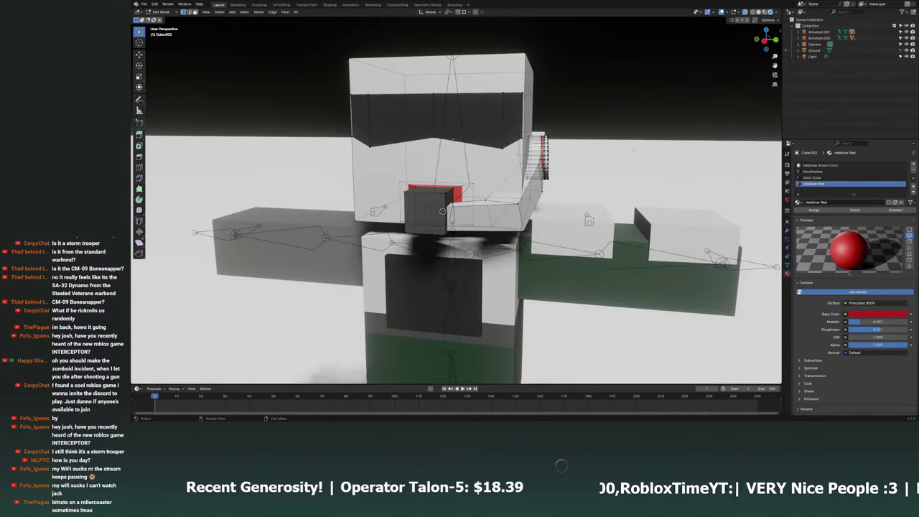
pyautogui.moveTo(503, 215); pyautogui.dragTo(467, 201, button='middle')
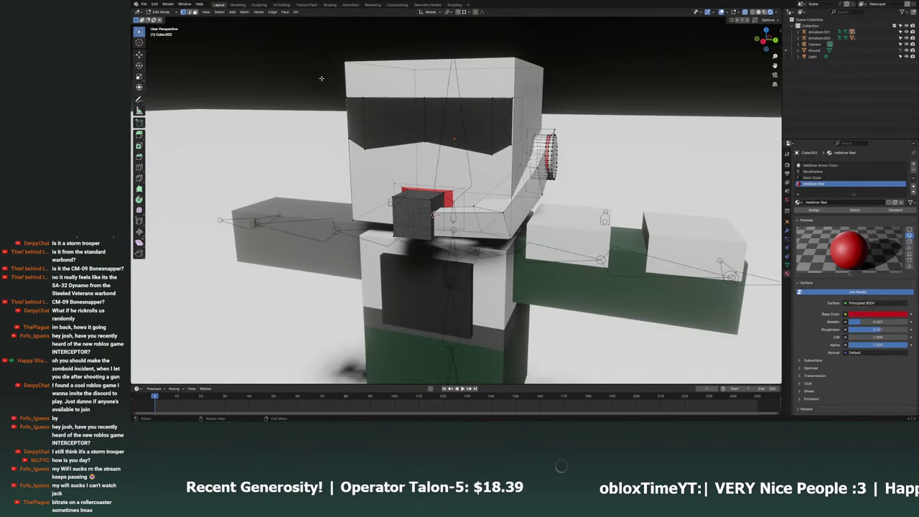
pyautogui.press('Tab')
pyautogui.moveTo(286, 118)
pyautogui.mouseDown(button='middle')
pyautogui.moveTo(440, 180)
pyautogui.moveTo(563, 188)
pyautogui.moveTo(405, 214)
pyautogui.mouseUp(button='middle')
pyautogui.scroll(-5, 440, 180)
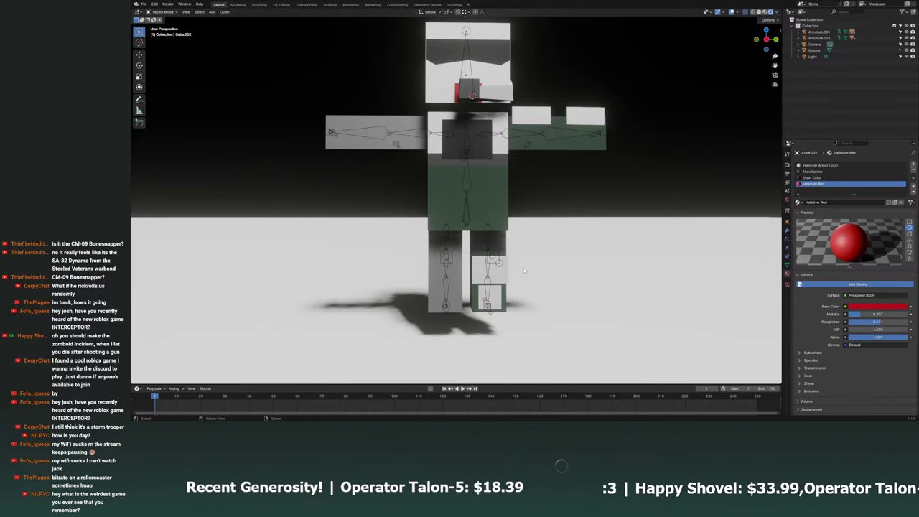
# Select the torso piece and enter Edit Mode on it.
pyautogui.moveTo(523, 268); pyautogui.dragTo(539, 273, button='middle')
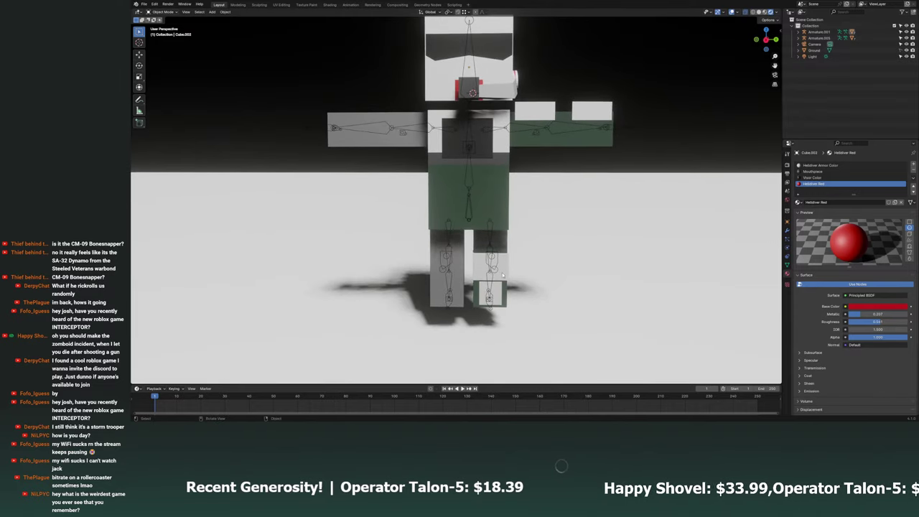
pyautogui.moveTo(661, 143); pyautogui.dragTo(525, 225, button='middle')
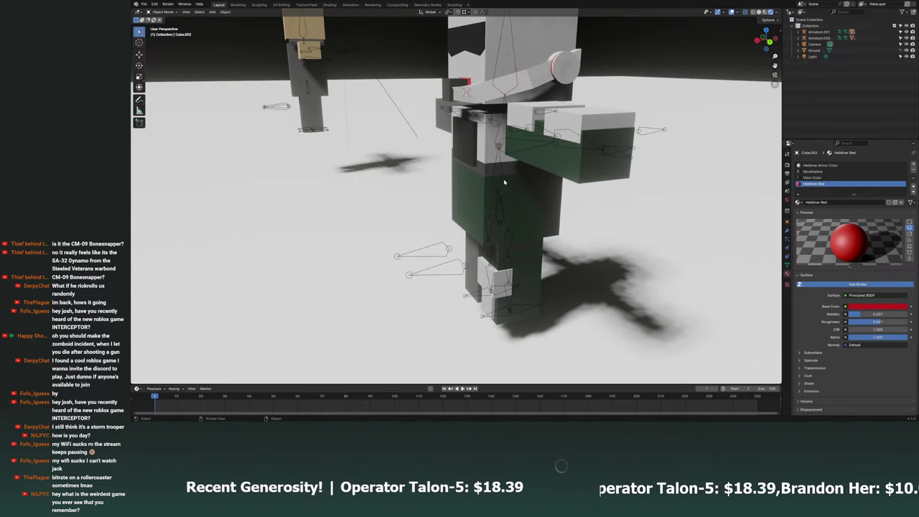
pyautogui.moveTo(504, 182); pyautogui.dragTo(551, 180, button='middle')
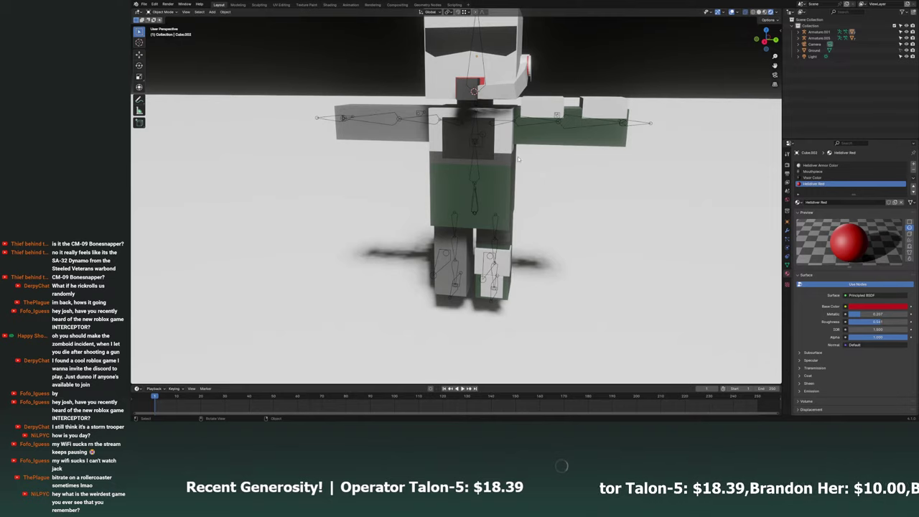
pyautogui.click(488, 180)
pyautogui.scroll(2, 488, 180)
pyautogui.click(164, 12)
pyautogui.click(164, 26)
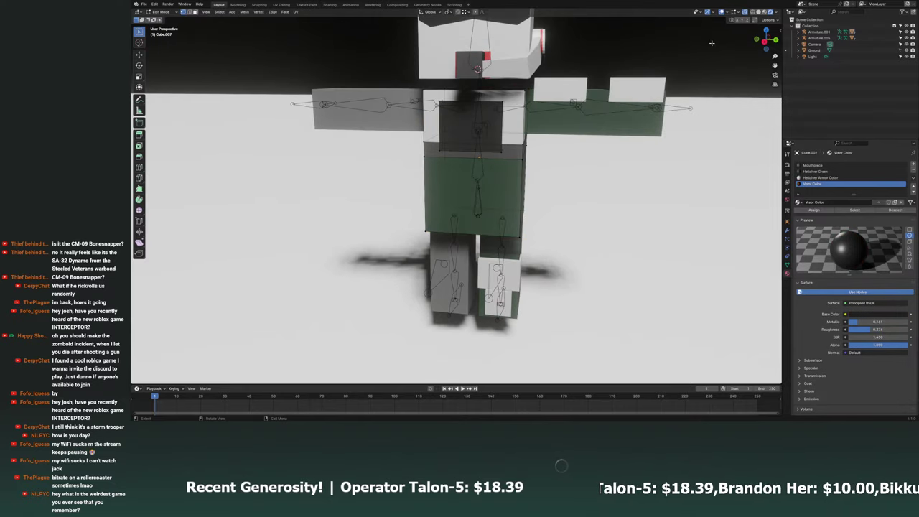
# In side orthographic view, widen the dark chest face along Y, return to Object Mode and save.
pyautogui.click(775, 40)
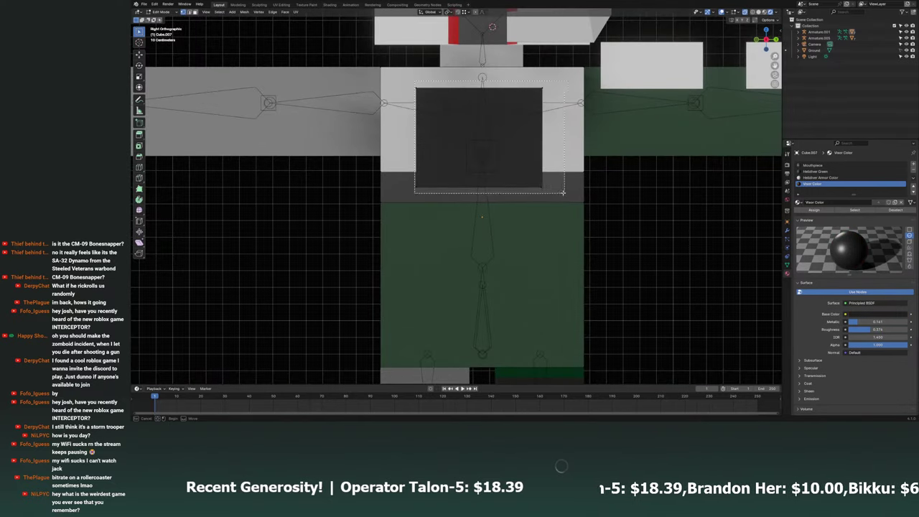
pyautogui.moveTo(422, 89); pyautogui.dragTo(565, 196)
pyautogui.press('s')
pyautogui.press('y')
pyautogui.click(565, 164)
pyautogui.click(565, 164)
pyautogui.press('Tab')
pyautogui.hotkey('ctrl', 's')
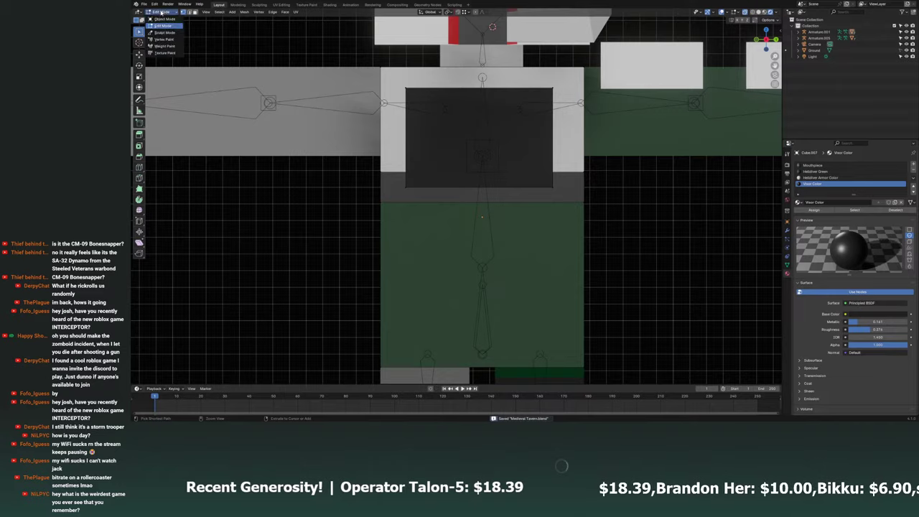
# Select the green-and-white leg piece and show its modifier stack.
pyautogui.scroll(-5, 485, 176)
pyautogui.scroll(1, 485, 175)
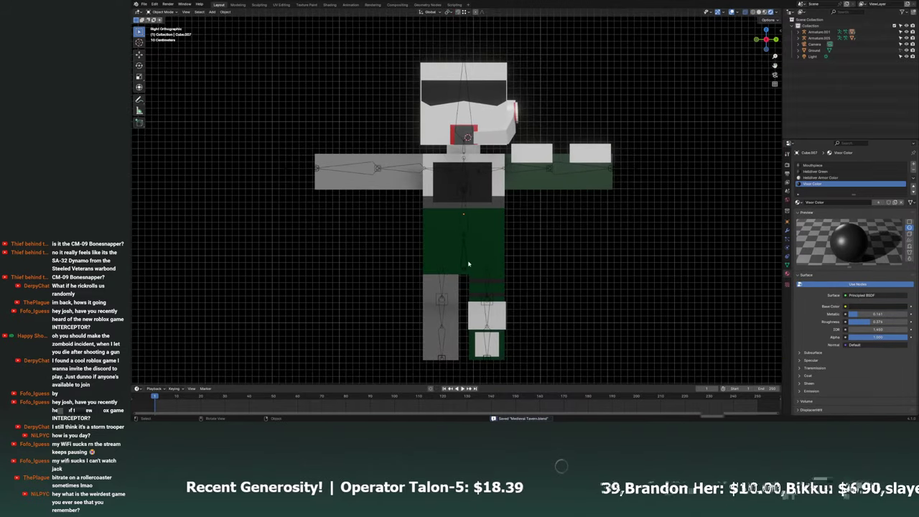
pyautogui.scroll(1, 448, 288)
pyautogui.click(447, 288)
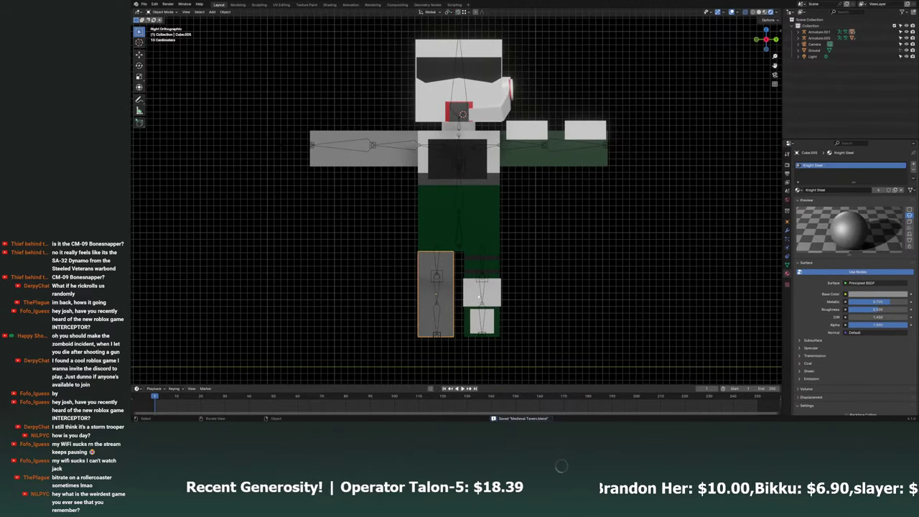
pyautogui.click(481, 290)
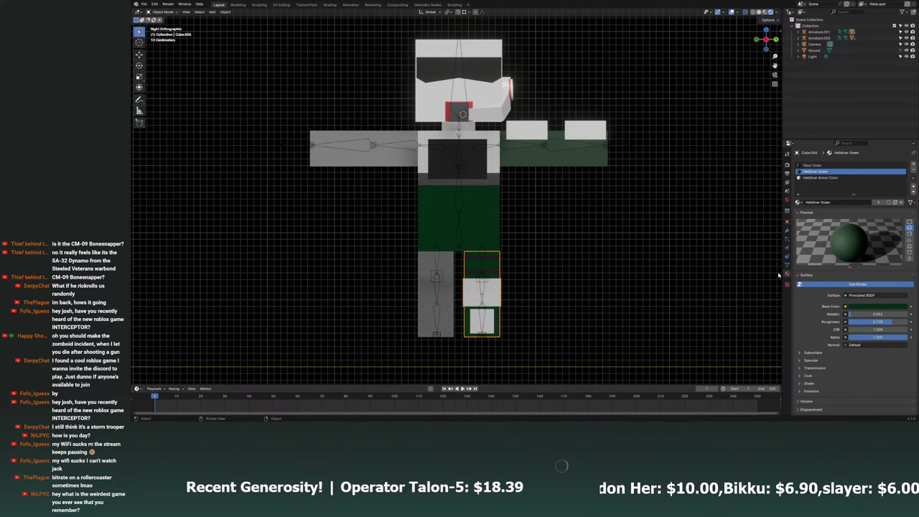
pyautogui.click(788, 233)
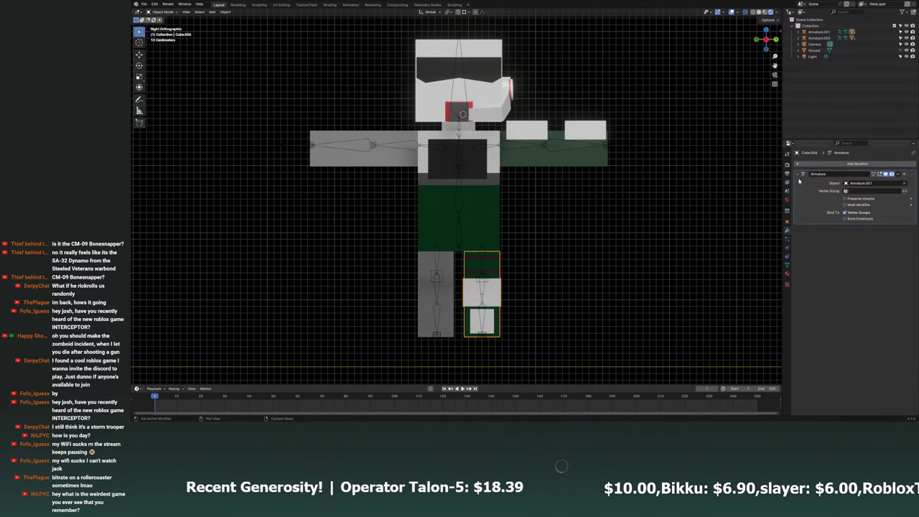
# Add a Mirror modifier to the leg piece, found by searching 'mir'.
pyautogui.click(866, 165)
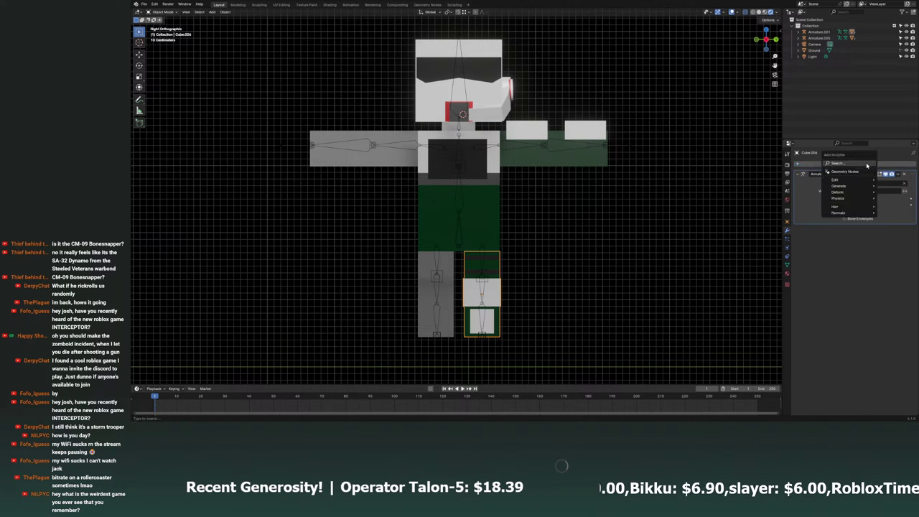
pyautogui.click(865, 165)
pyautogui.write('m')
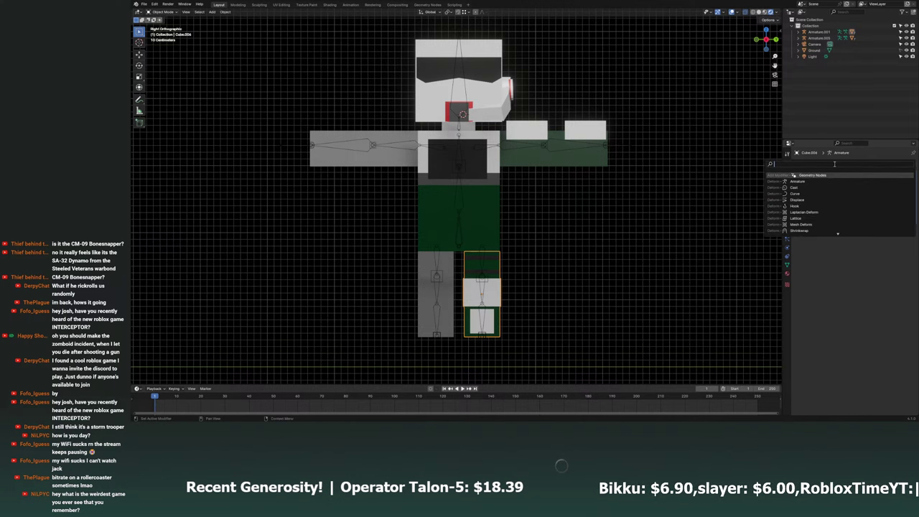
pyautogui.write('ir')
pyautogui.click(822, 175)
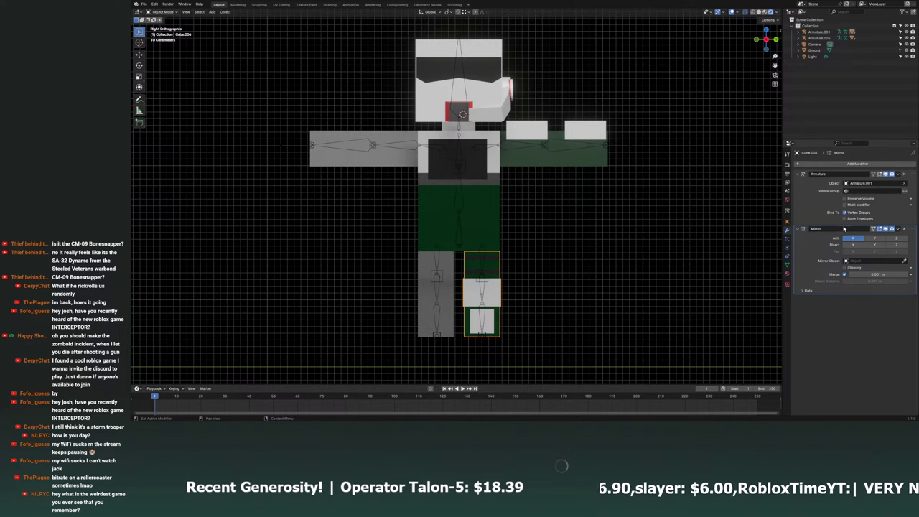
# Set the Mirror object to Cube.007, enable the Y axis, and apply the modifier.
pyautogui.click(467, 230)
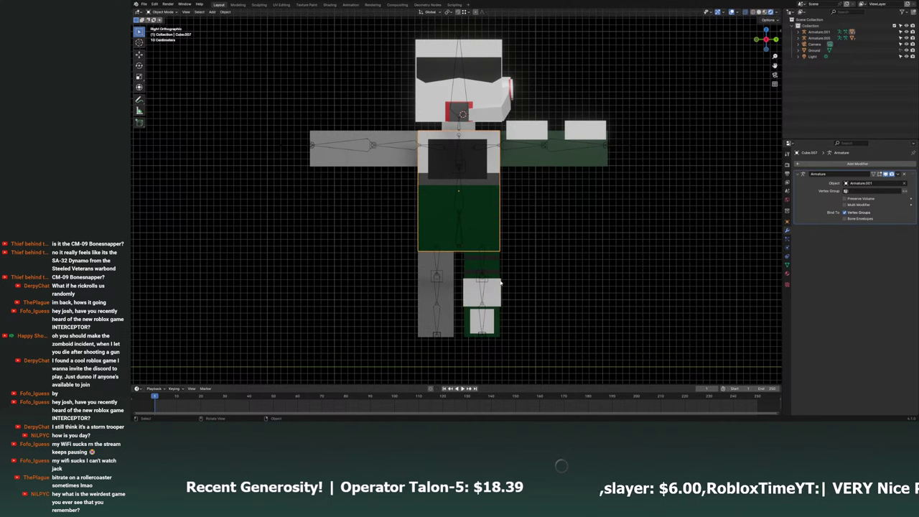
pyautogui.click(498, 281)
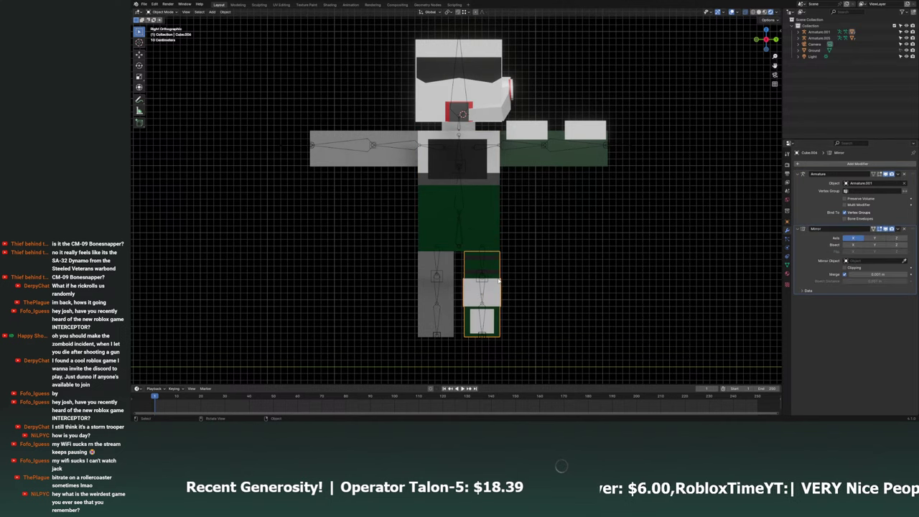
pyautogui.click(858, 260)
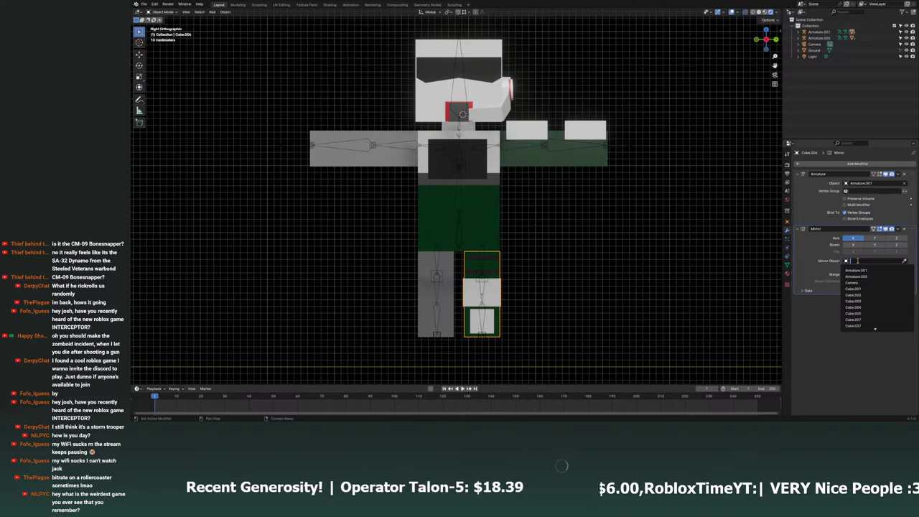
pyautogui.click(865, 302)
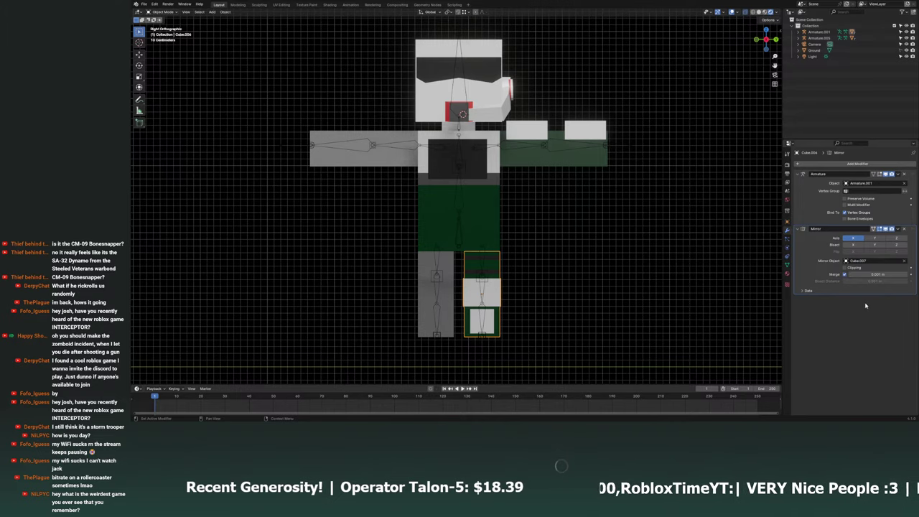
pyautogui.click(876, 238)
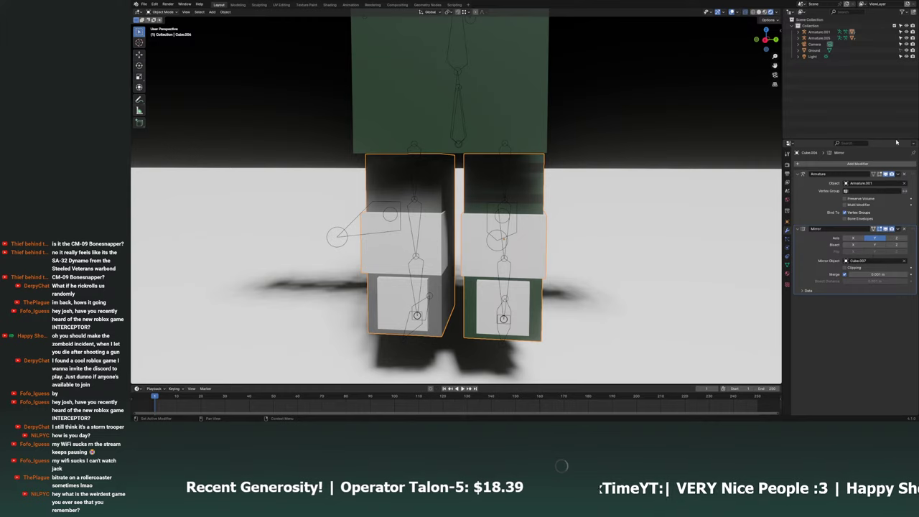
pyautogui.click(897, 228)
pyautogui.click(888, 235)
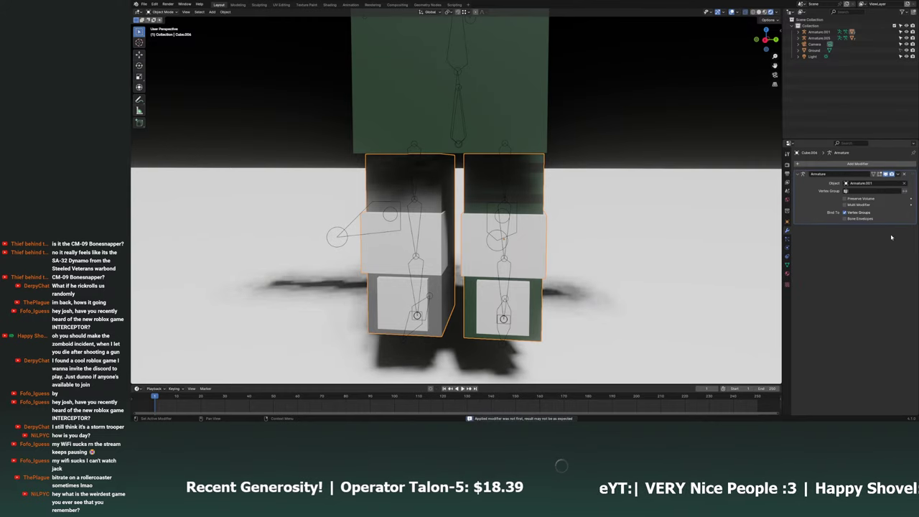
# Enter Edit Mode on the leg mesh and box-select the left leg's vertices in side view.
pyautogui.click(155, 13)
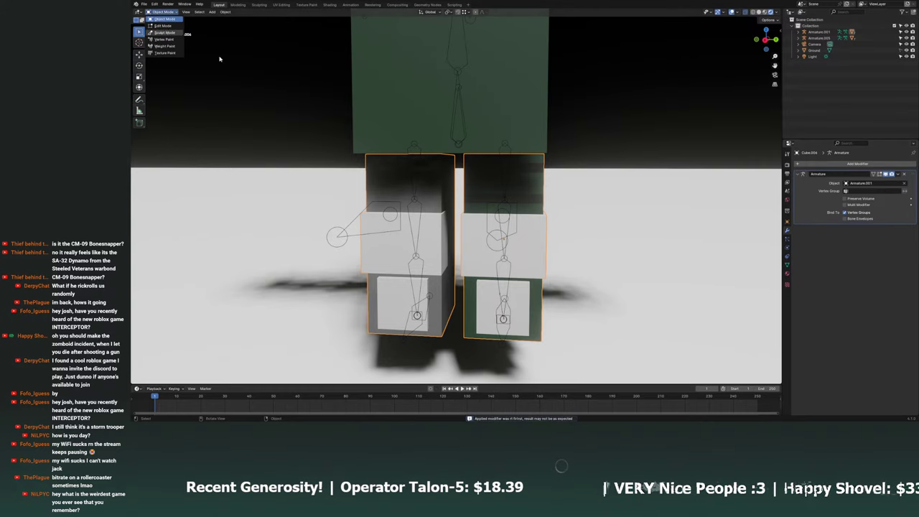
pyautogui.click(165, 25)
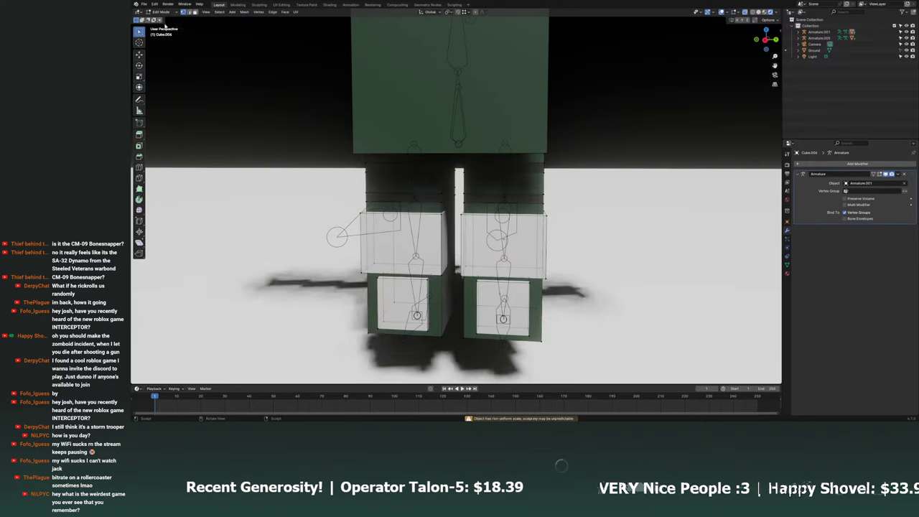
pyautogui.click(766, 40)
pyautogui.moveTo(293, 105); pyautogui.dragTo(452, 378)
pyautogui.rightClick(526, 189)
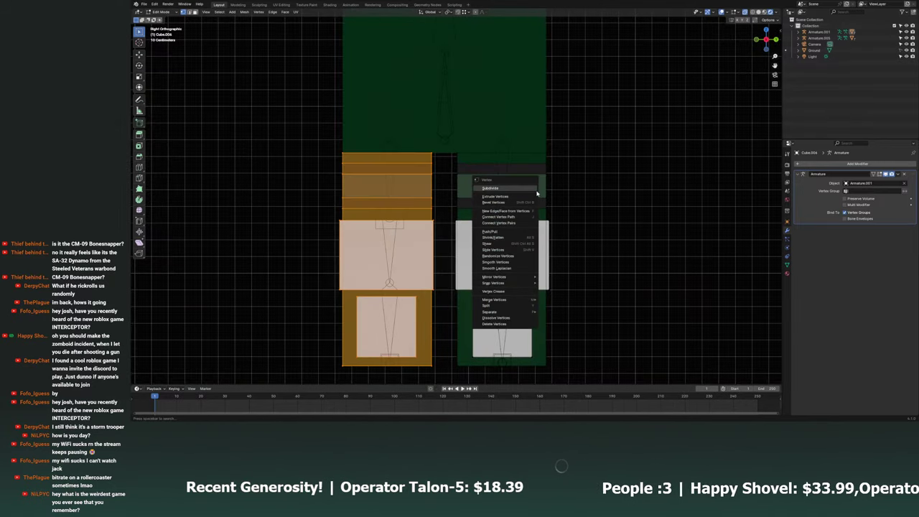
pyautogui.click(560, 216)
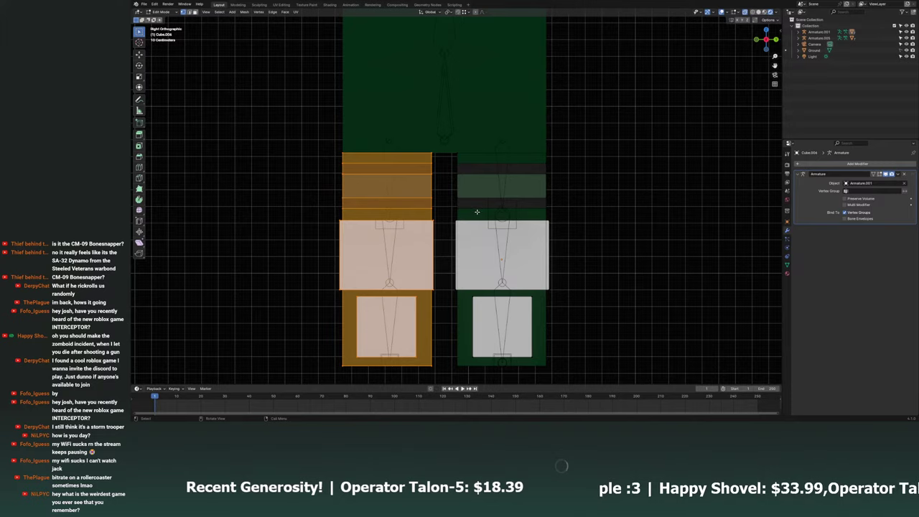
# Separate the selected leg into its own object and return to Object Mode.
pyautogui.moveTo(476, 213); pyautogui.dragTo(470, 219, button='middle')
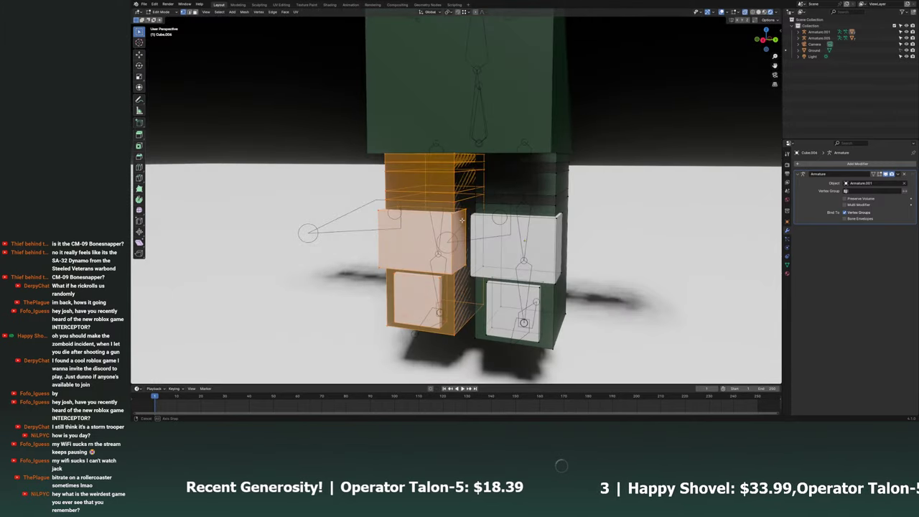
pyautogui.rightClick(471, 219)
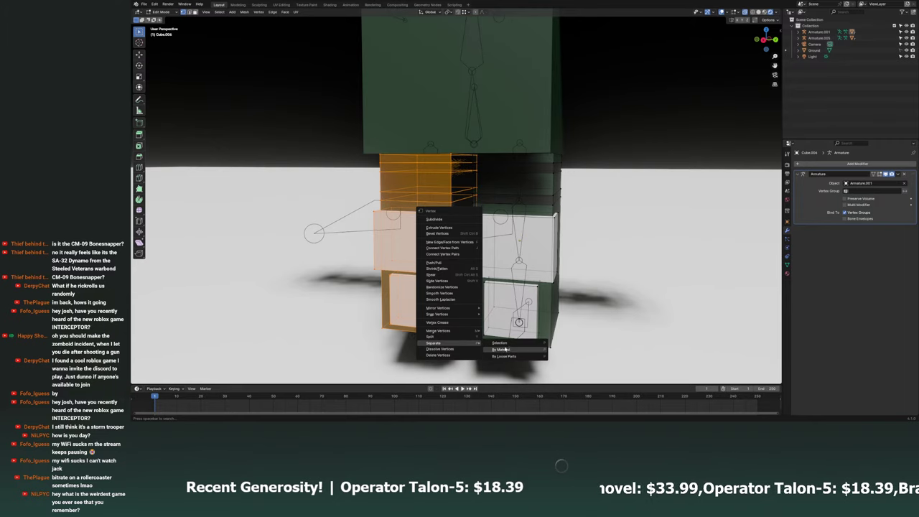
pyautogui.click(515, 351)
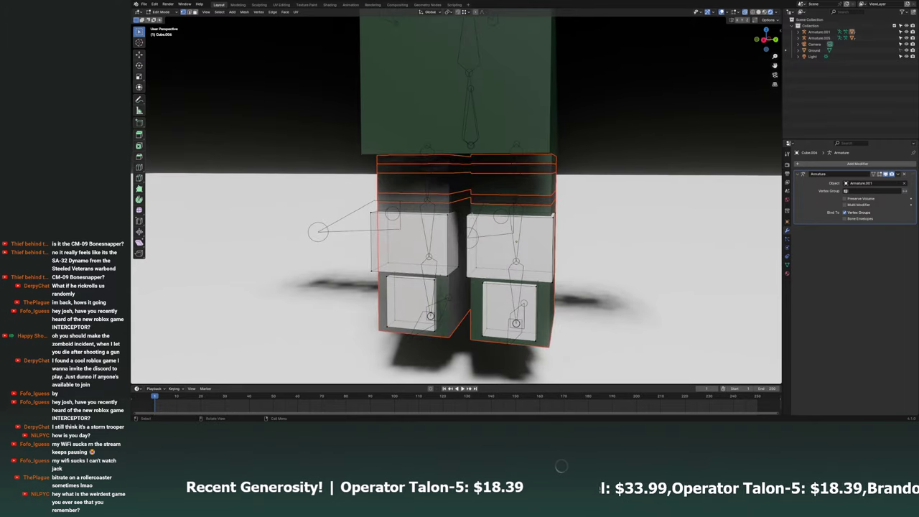
pyautogui.rightClick(468, 212)
pyautogui.click(512, 214)
pyautogui.press('Tab')
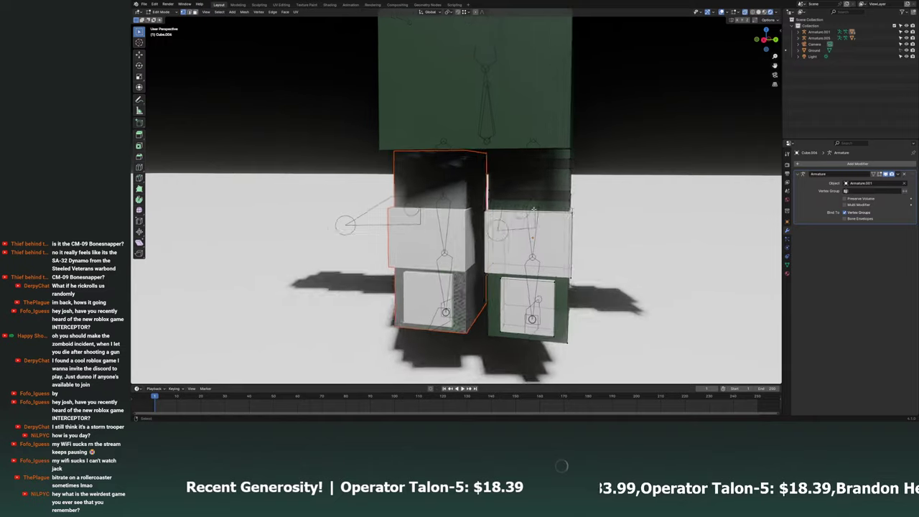
# Select the left leg block and set its origin to geometry.
pyautogui.click(467, 233)
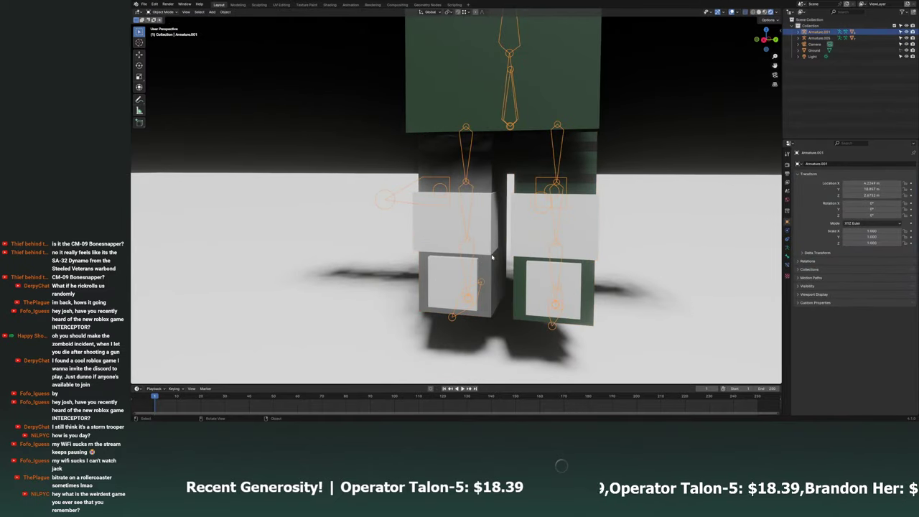
pyautogui.press('g')
pyautogui.click(307, 256)
pyautogui.press('Delete')
pyautogui.click(466, 247)
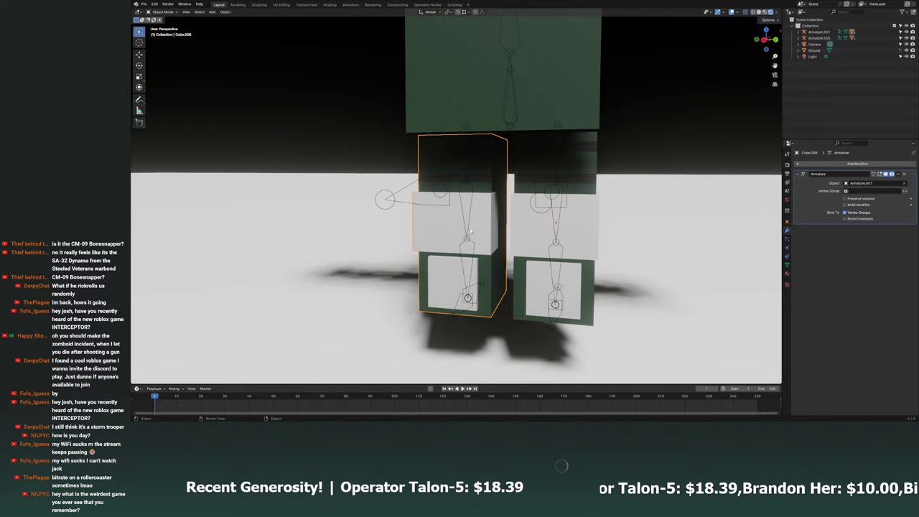
pyautogui.rightClick(471, 231)
pyautogui.click(519, 234)
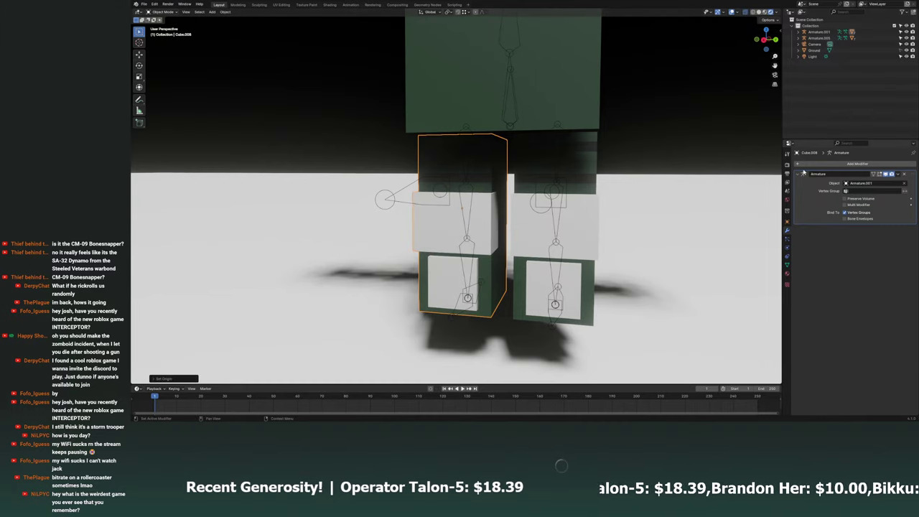
# Remove the leg's Armature modifier, clear its parent, and parent it to Armature.001 as Object.
pyautogui.click(909, 174)
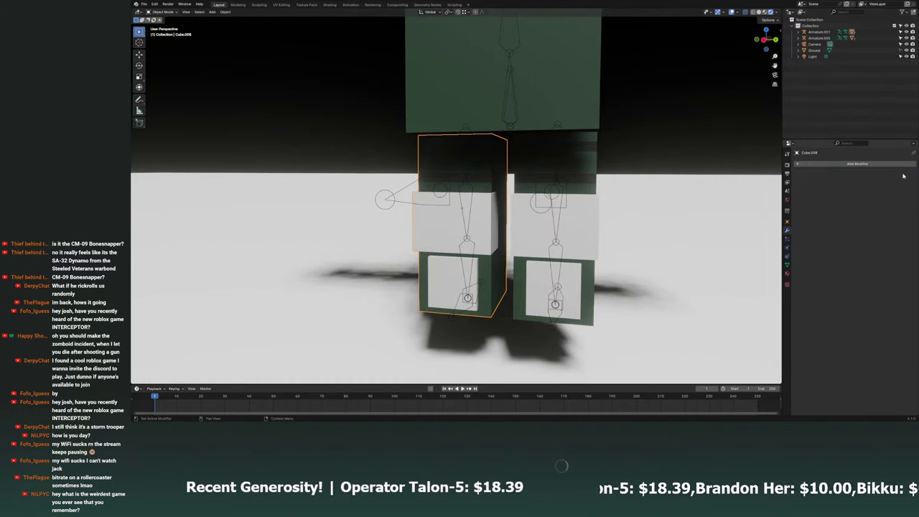
pyautogui.click(787, 223)
pyautogui.click(808, 261)
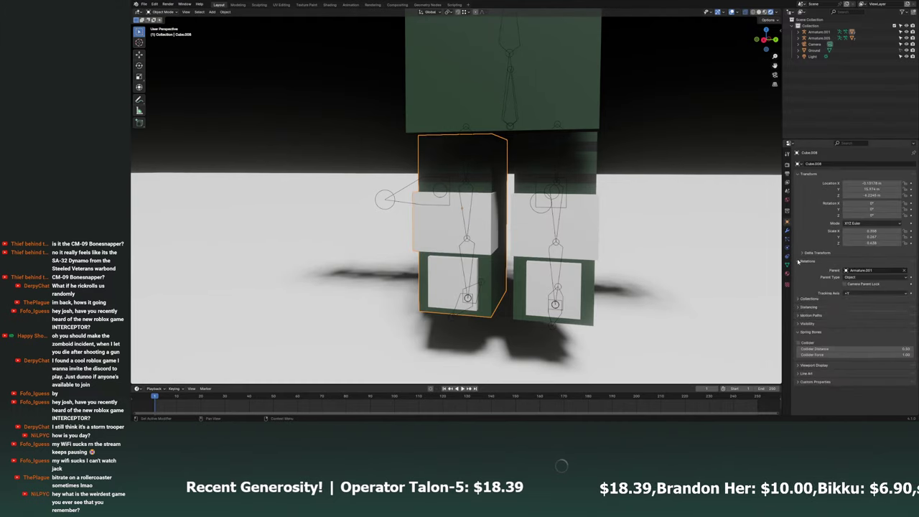
pyautogui.click(903, 270)
pyautogui.scroll(-4, 609, 216)
pyautogui.scroll(-3, 609, 216)
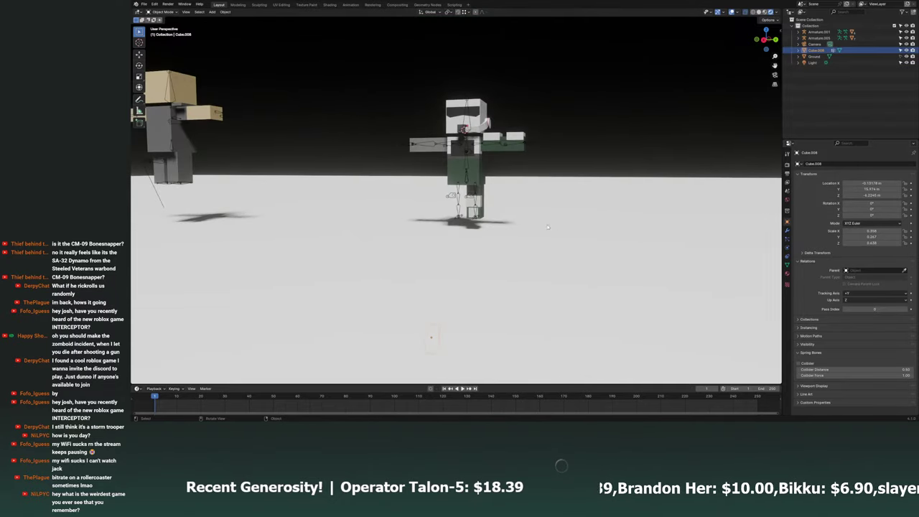
pyautogui.press('KP_Decimal')
pyautogui.hotkey('ctrl', 'z')
pyautogui.keyDown('shift'); pyautogui.click(469, 246); pyautogui.keyUp('shift')
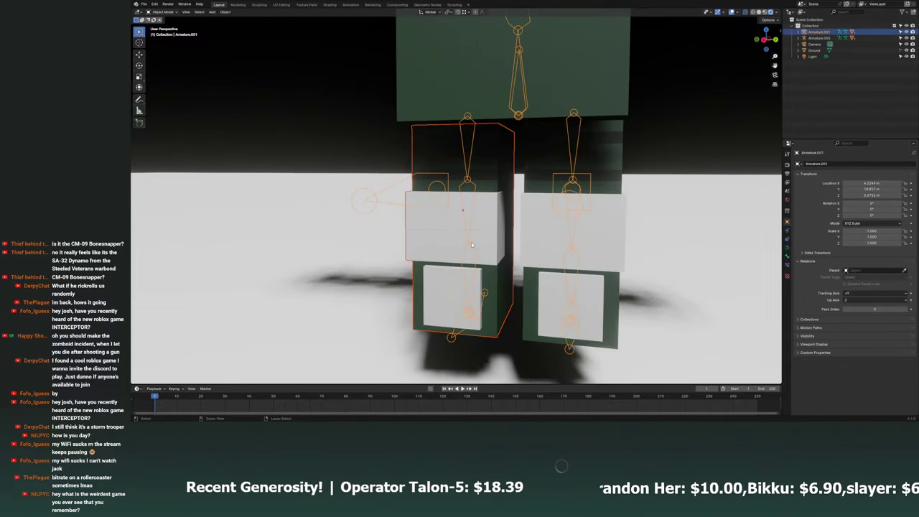
pyautogui.hotkey('ctrl', 'p')
pyautogui.click(467, 286)
# Inspect the armature's IK constraint and bone settings for Forearm.L.
pyautogui.scroll(-3, 475, 245)
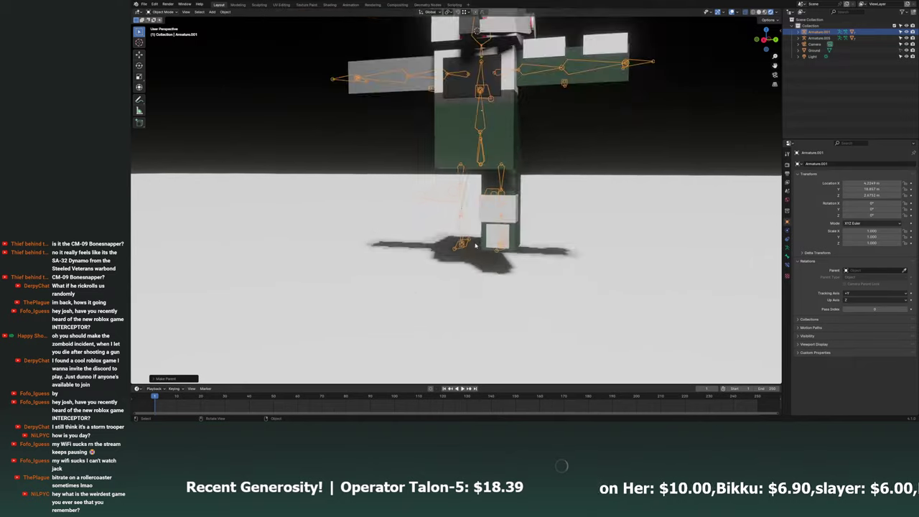
pyautogui.click(787, 257)
pyautogui.click(786, 269)
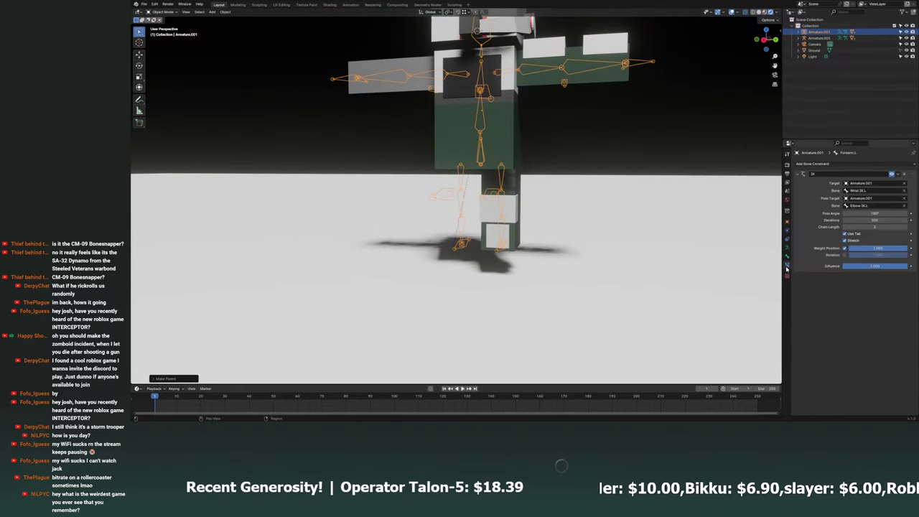
pyautogui.click(787, 248)
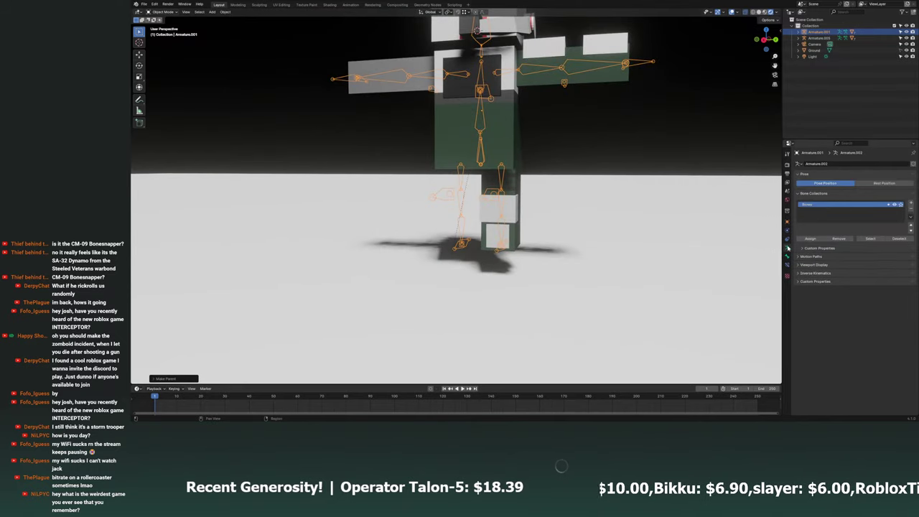
pyautogui.click(787, 257)
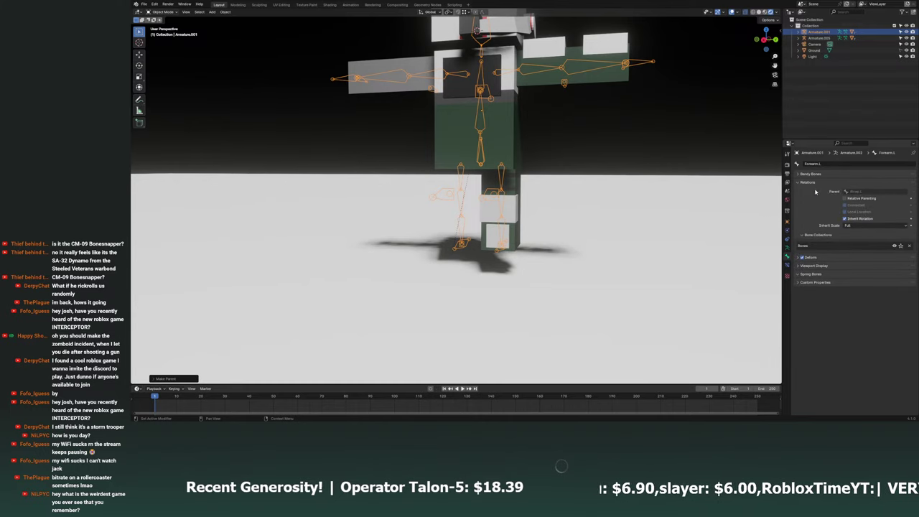
pyautogui.click(789, 247)
pyautogui.click(787, 222)
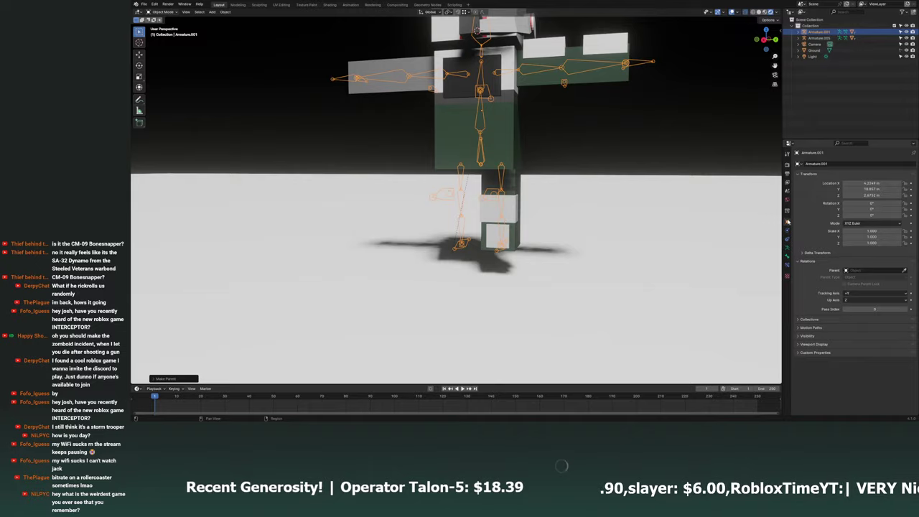
# In side view, lower the armature into place.
pyautogui.click(763, 41)
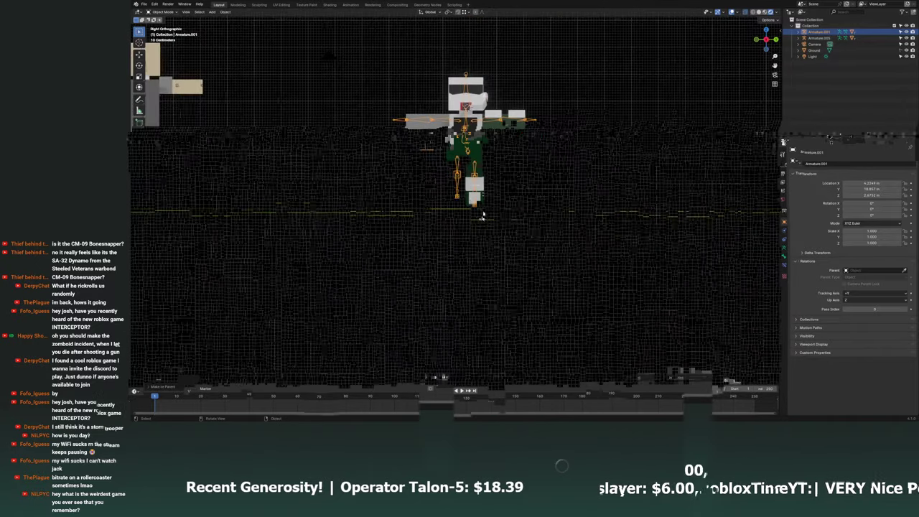
pyautogui.press('g')
pyautogui.click(466, 184)
pyautogui.press('g')
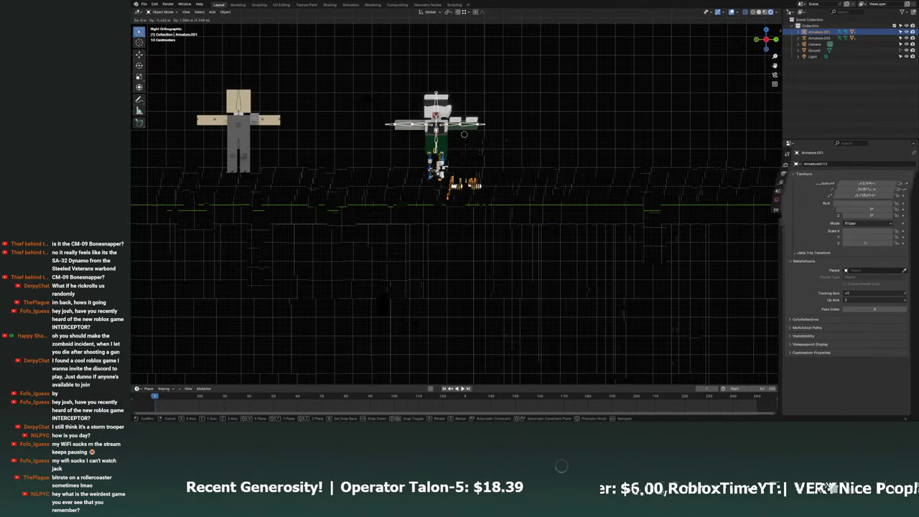
# Switch the armature to Pose Mode, test-move a bone, and reselect leg block Cube.006.
pyautogui.click(159, 13)
pyautogui.click(161, 35)
pyautogui.moveTo(436, 192); pyautogui.dragTo(463, 196, button='middle')
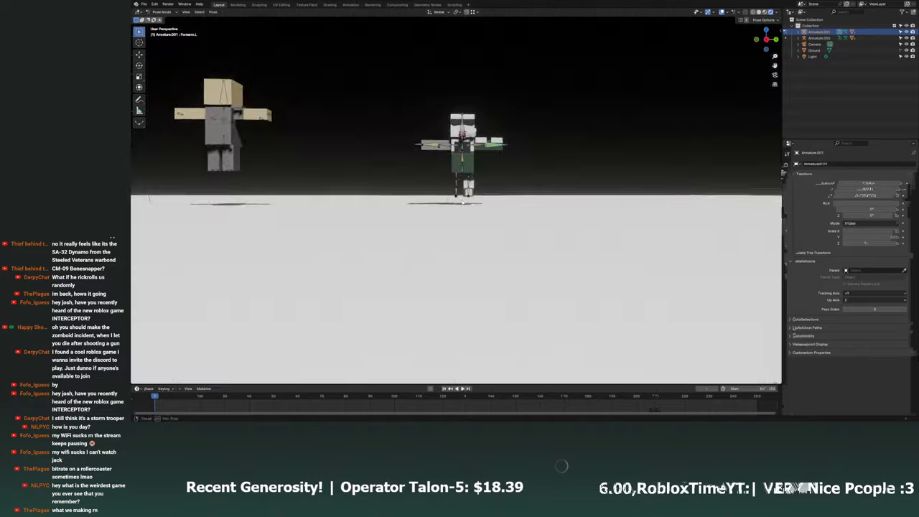
pyautogui.press('g')
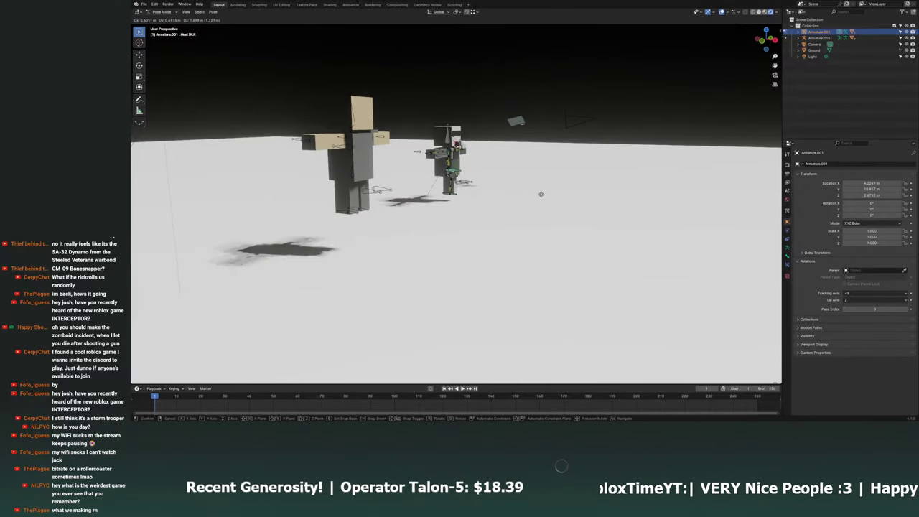
pyautogui.click(540, 194)
pyautogui.moveTo(517, 212); pyautogui.dragTo(753, 52, button='middle')
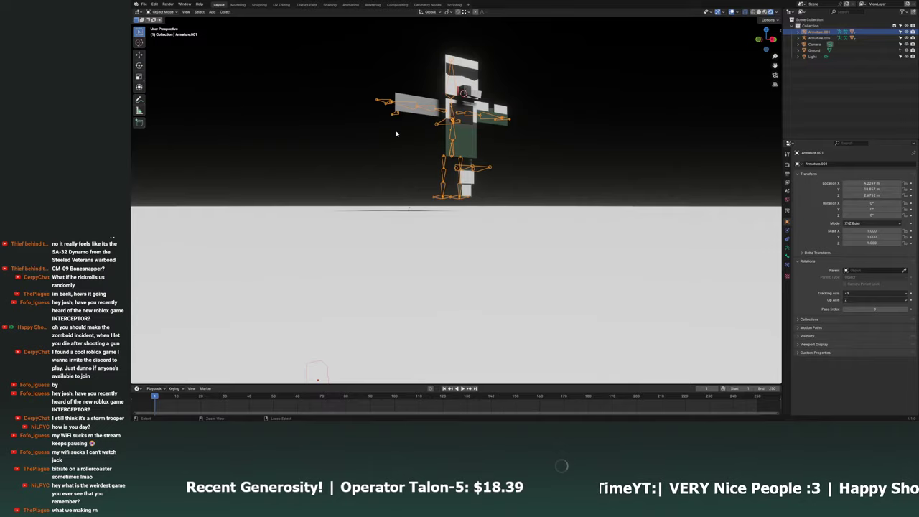
pyautogui.moveTo(395, 144)
pyautogui.mouseDown(button='middle')
pyautogui.moveTo(376, 144)
pyautogui.moveTo(420, 214)
pyautogui.mouseUp(button='middle')
pyautogui.click(447, 317)
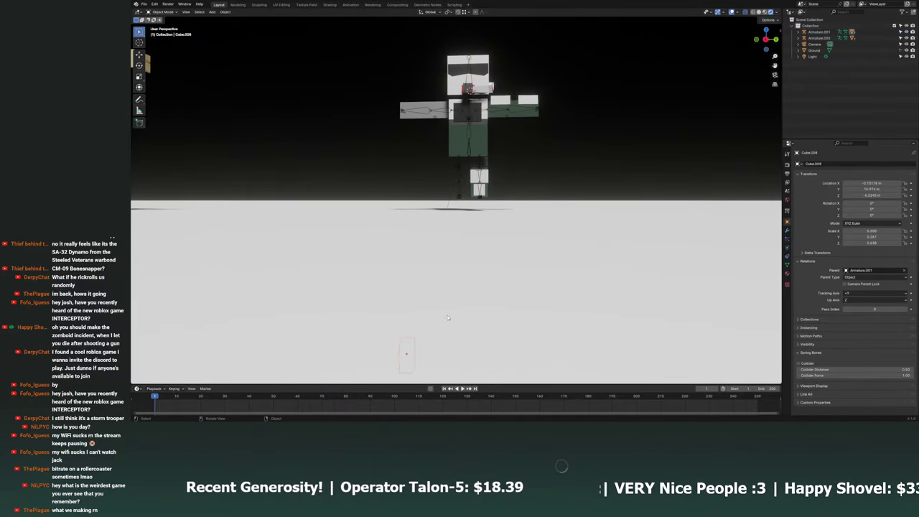
# Raise Cube.006 to its new height, working from the side view.
pyautogui.click(767, 40)
pyautogui.scroll(4, 493, 215)
pyautogui.press('g')
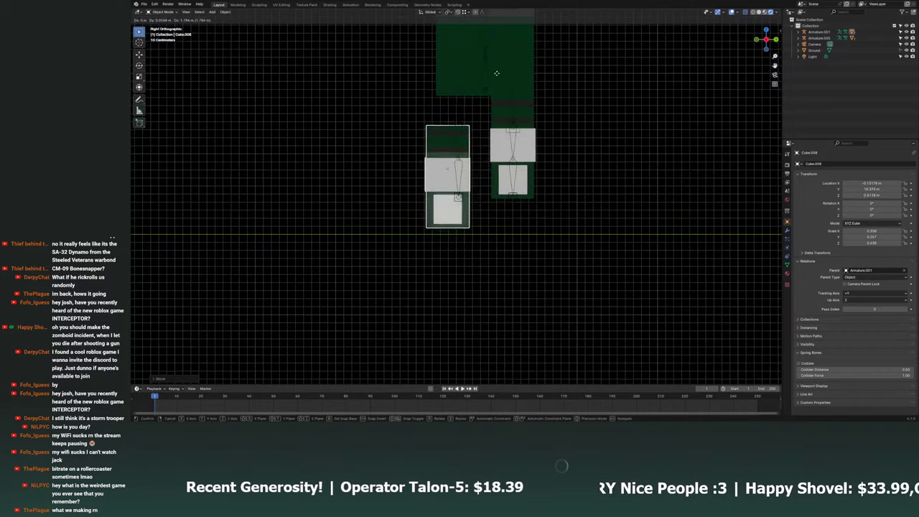
pyautogui.scroll(4, 476, 143)
pyautogui.scroll(1, 459, 197)
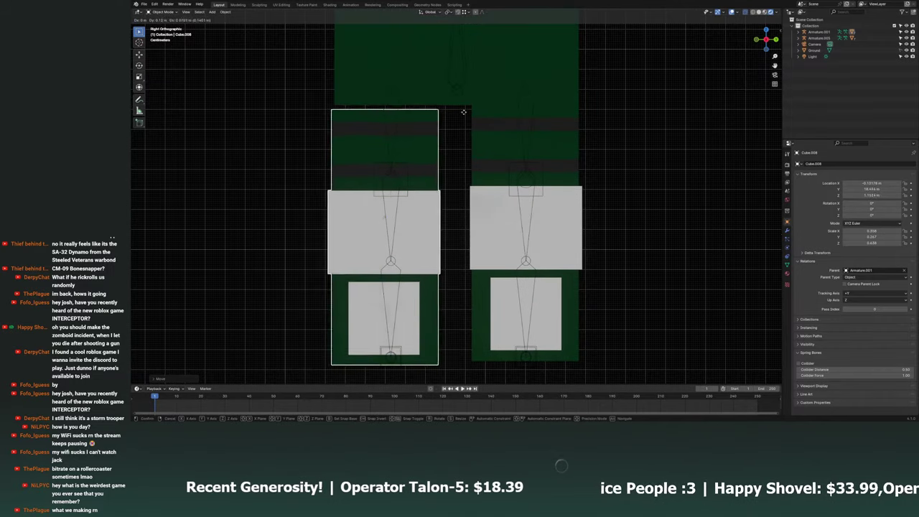
pyautogui.scroll(1, 463, 112)
pyautogui.scroll(1, 409, 185)
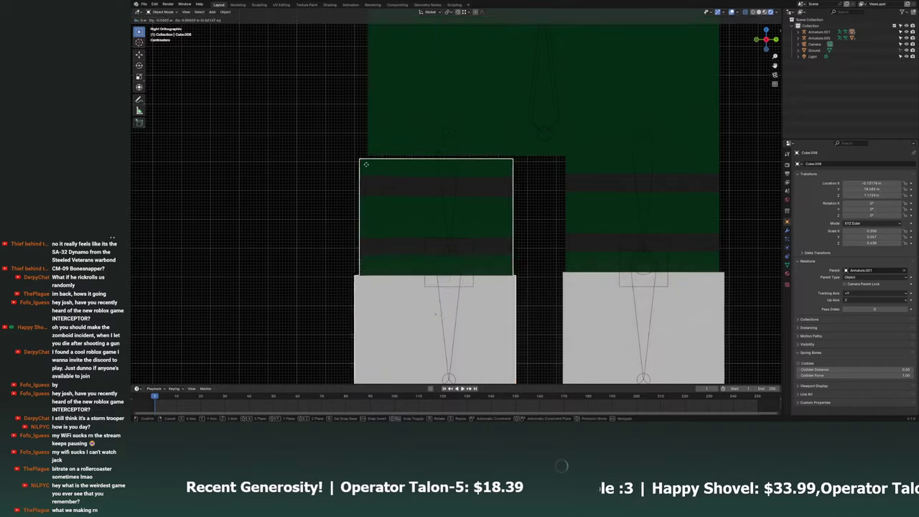
pyautogui.click(366, 164)
# From the front view, slide Cube.006 along X under the leg.
pyautogui.moveTo(369, 158); pyautogui.dragTo(512, 144, button='middle')
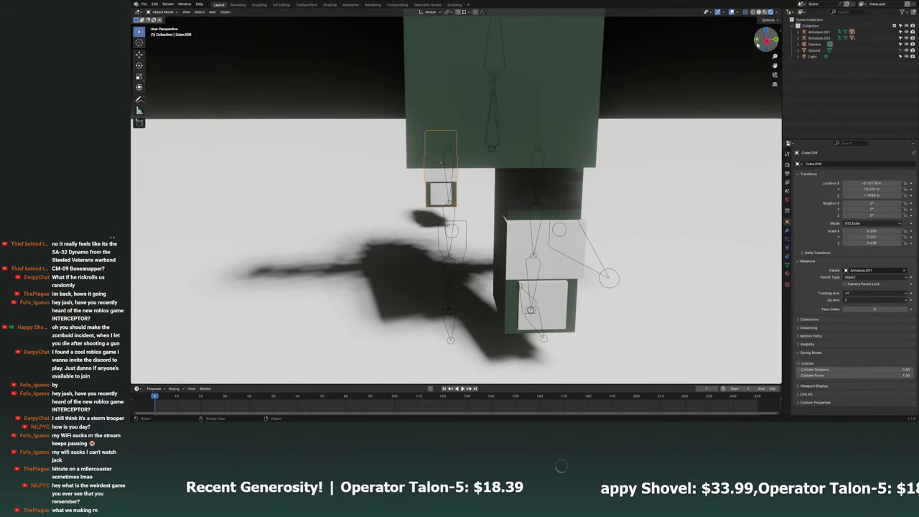
pyautogui.press('KP_1')
pyautogui.scroll(-3, 467, 199)
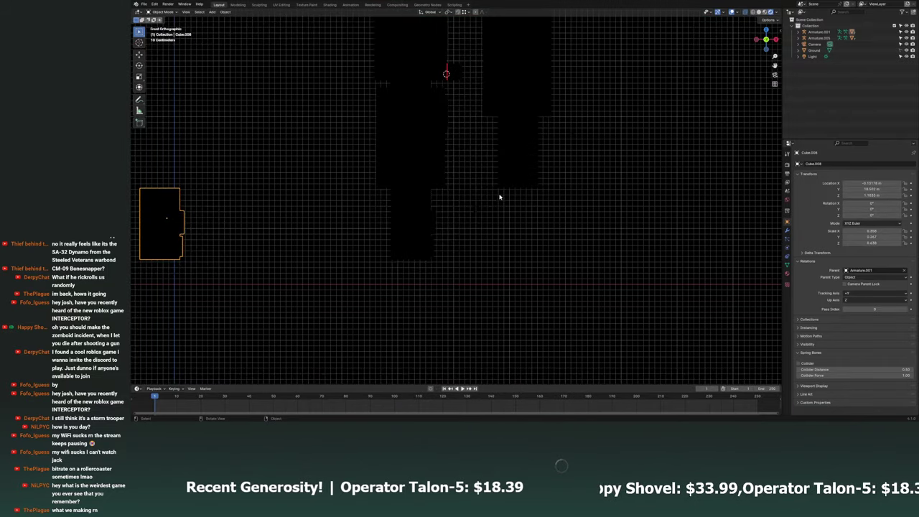
pyautogui.press('g')
pyautogui.press('x')
pyautogui.click(450, 194)
pyautogui.scroll(4, 459, 199)
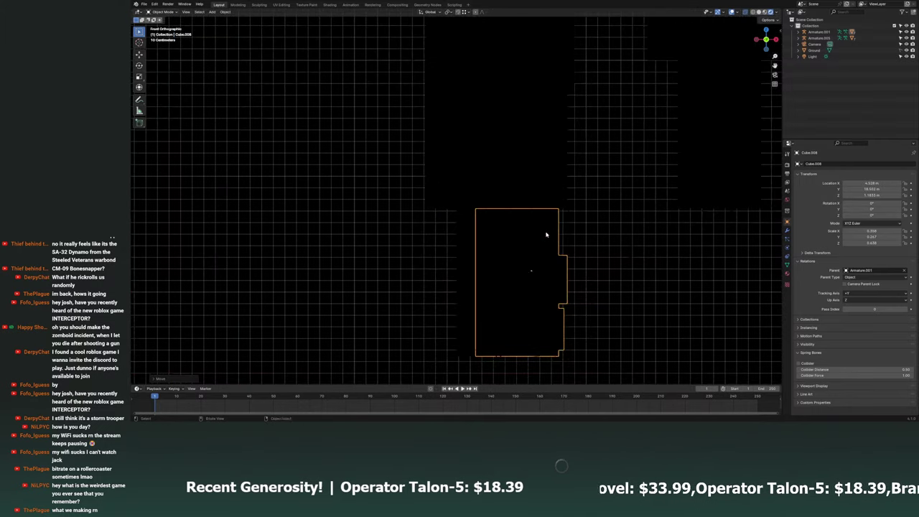
pyautogui.press('g')
pyautogui.press('x')
pyautogui.click(538, 208)
# Test-move a leg bone of the armature in Pose Mode, then cancel back to Object Mode.
pyautogui.moveTo(539, 207)
pyautogui.mouseDown(button='middle')
pyautogui.moveTo(535, 227)
pyautogui.moveTo(618, 194)
pyautogui.moveTo(422, 237)
pyautogui.mouseUp(button='middle')
pyautogui.scroll(-3, 625, 186)
pyautogui.scroll(-3, 629, 183)
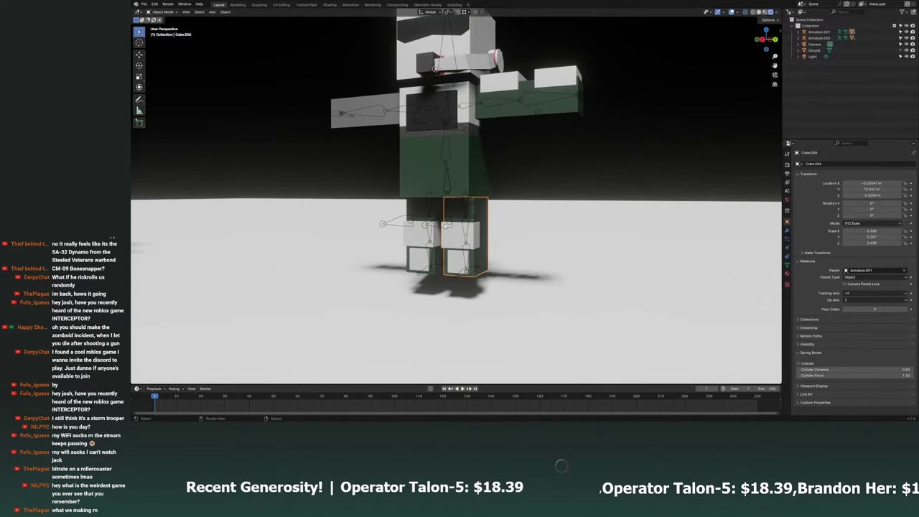
pyautogui.click(445, 225)
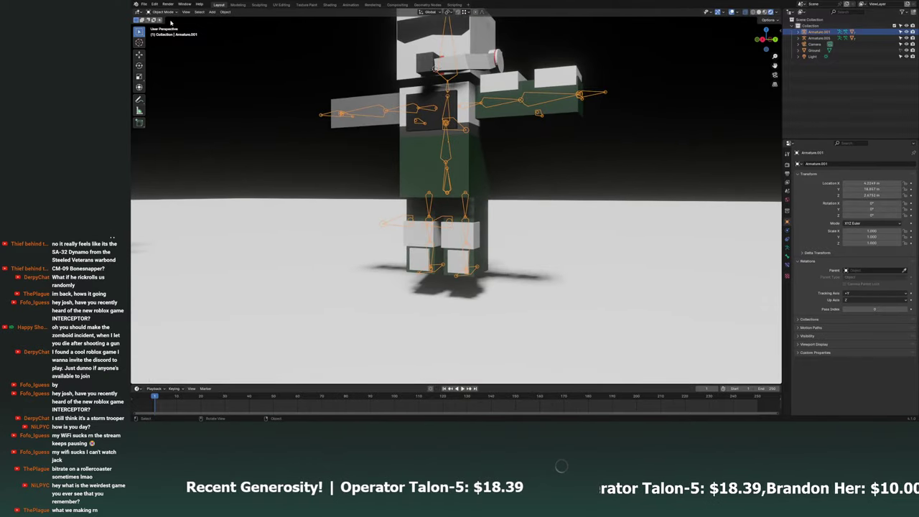
pyautogui.hotkey('ctrl', 'Tab')
pyautogui.scroll(4, 439, 215)
pyautogui.press('g')
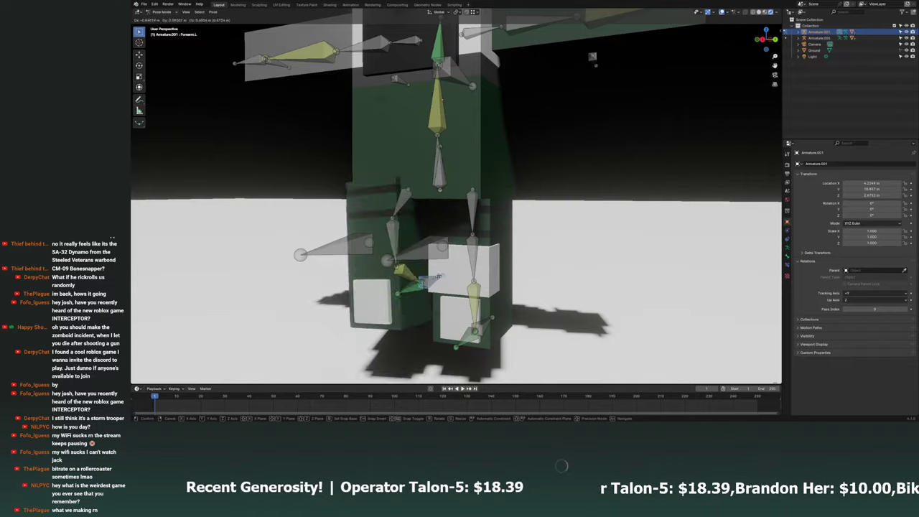
pyautogui.moveTo(438, 277); pyautogui.dragTo(485, 283, button='middle')
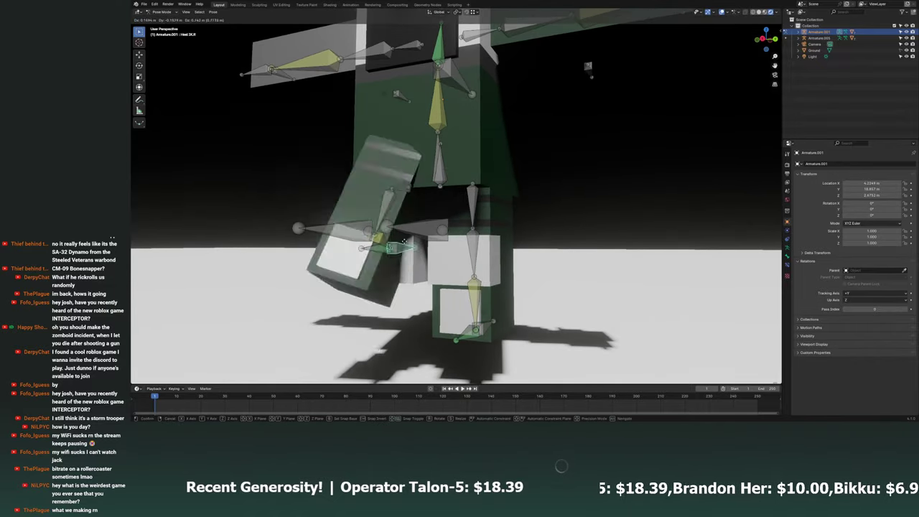
pyautogui.press('Escape')
pyautogui.hotkey('ctrl', 'Tab')
# Select the left leg cube plus the armature and enter Weight Paint mode.
pyautogui.moveTo(359, 179); pyautogui.dragTo(402, 172, button='middle')
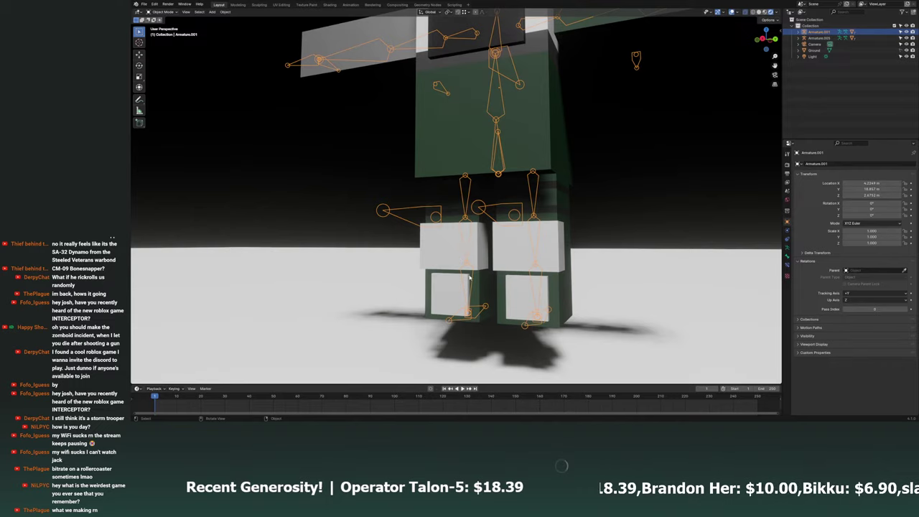
pyautogui.click(459, 237)
pyautogui.moveTo(460, 237); pyautogui.dragTo(334, 151, button='middle')
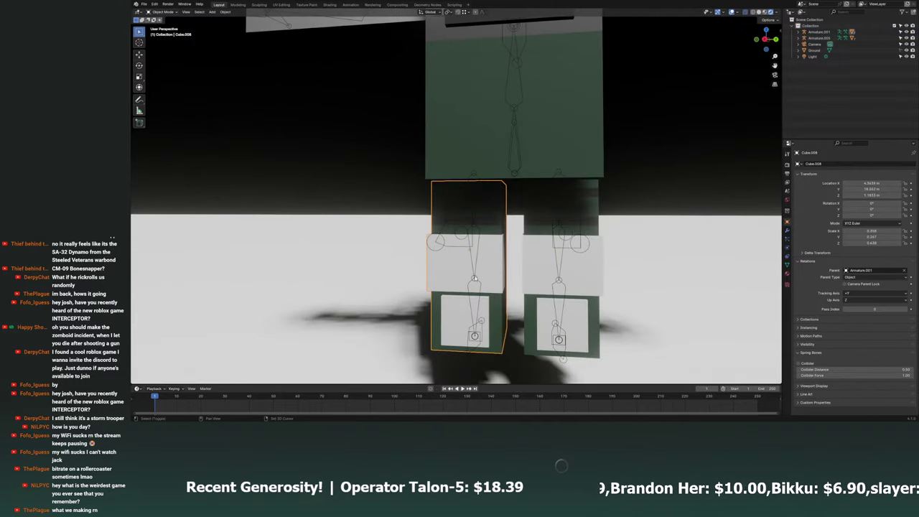
pyautogui.keyDown('shift'); pyautogui.click(448, 274); pyautogui.keyUp('shift')
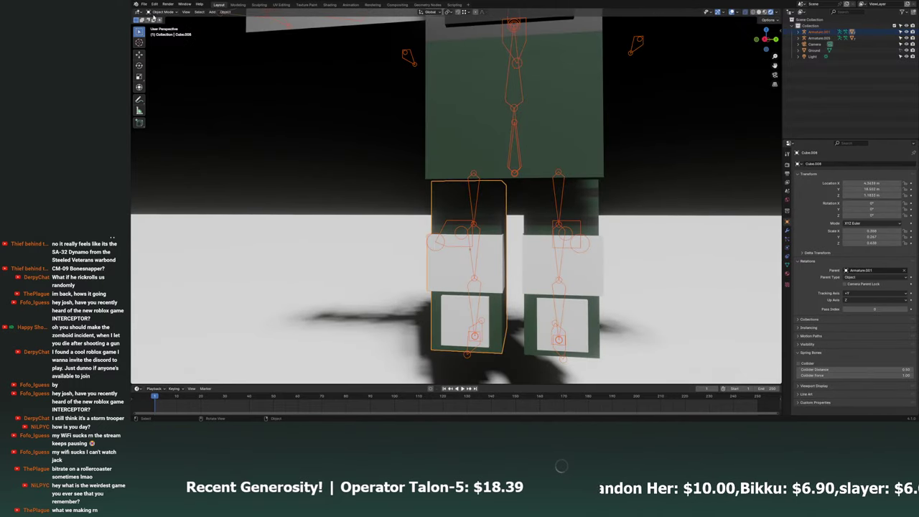
pyautogui.click(165, 46)
pyautogui.moveTo(402, 258); pyautogui.dragTo(440, 260, button='middle')
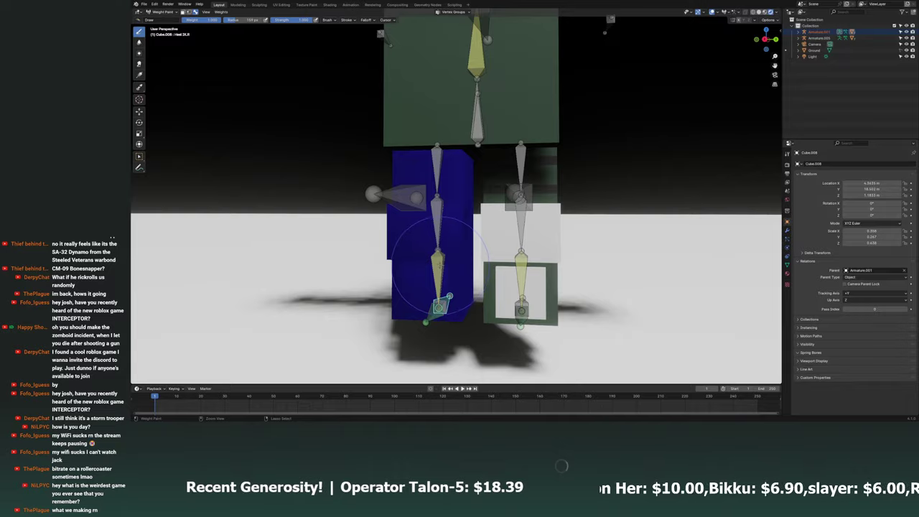
# Select the Calf.R bone and paint over the leg's blue band, then inspect the weights.
pyautogui.keyDown('ctrl'); pyautogui.click(439, 236); pyautogui.keyUp('ctrl')
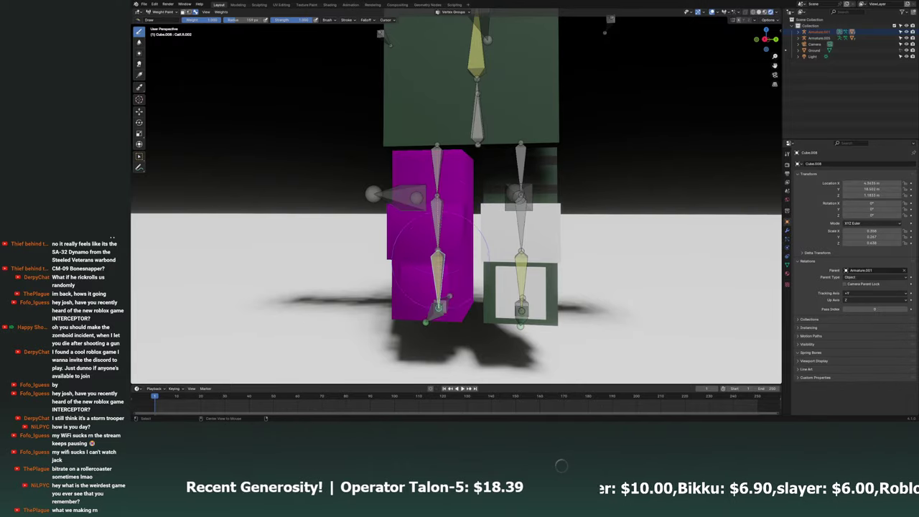
pyautogui.keyDown('ctrl'); pyautogui.click(438, 237); pyautogui.keyUp('ctrl')
pyautogui.moveTo(430, 244); pyautogui.dragTo(442, 248)
pyautogui.moveTo(441, 248)
pyautogui.mouseDown(button='middle')
pyautogui.moveTo(488, 251)
pyautogui.moveTo(565, 237)
pyautogui.mouseUp(button='middle')
pyautogui.scroll(5, 565, 237)
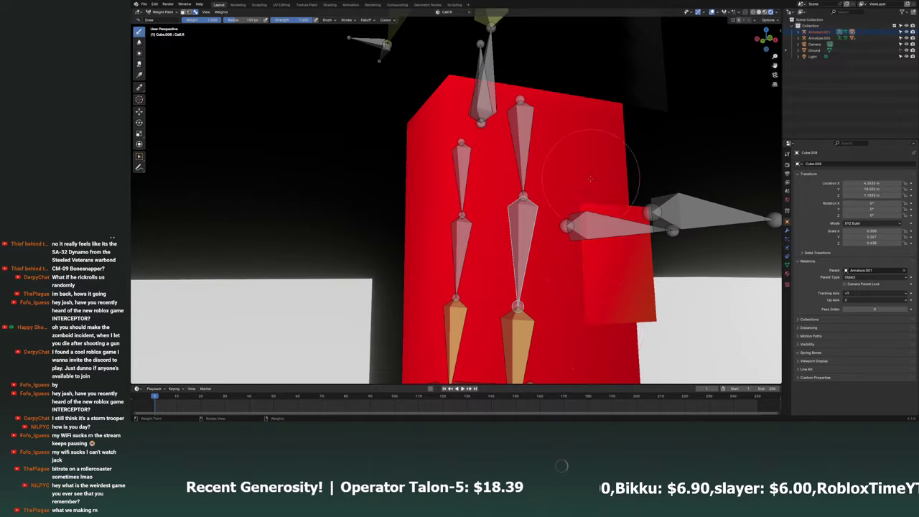
pyautogui.moveTo(589, 178)
pyautogui.mouseDown(button='middle')
pyautogui.moveTo(505, 209)
pyautogui.moveTo(287, 86)
pyautogui.mouseUp(button='middle')
pyautogui.scroll(-3, 287, 86)
# Test a bone move in Pose Mode, cancel it, and save the file.
pyautogui.click(164, 19)
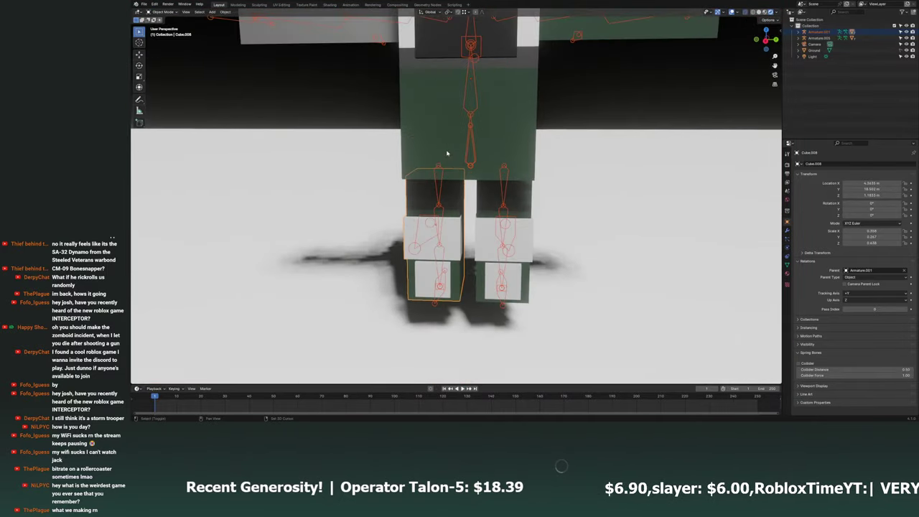
pyautogui.scroll(-3, 441, 219)
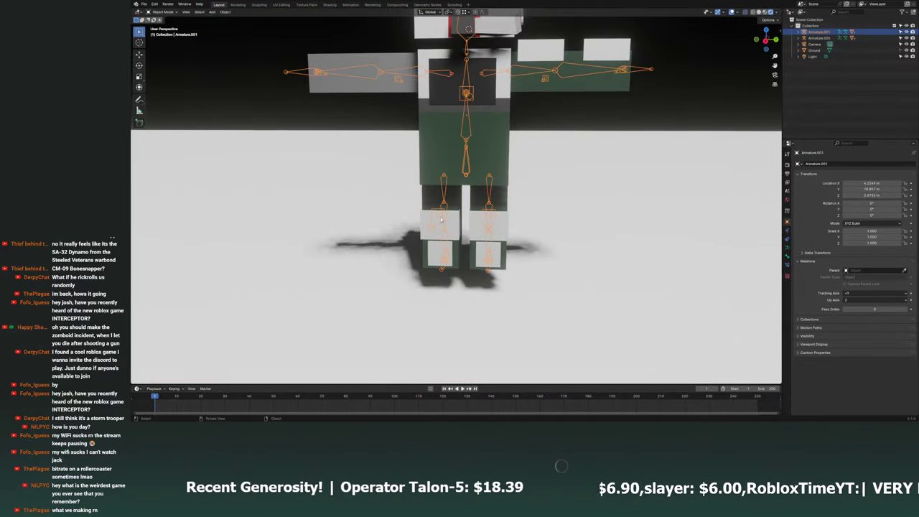
pyautogui.click(164, 32)
pyautogui.press('g')
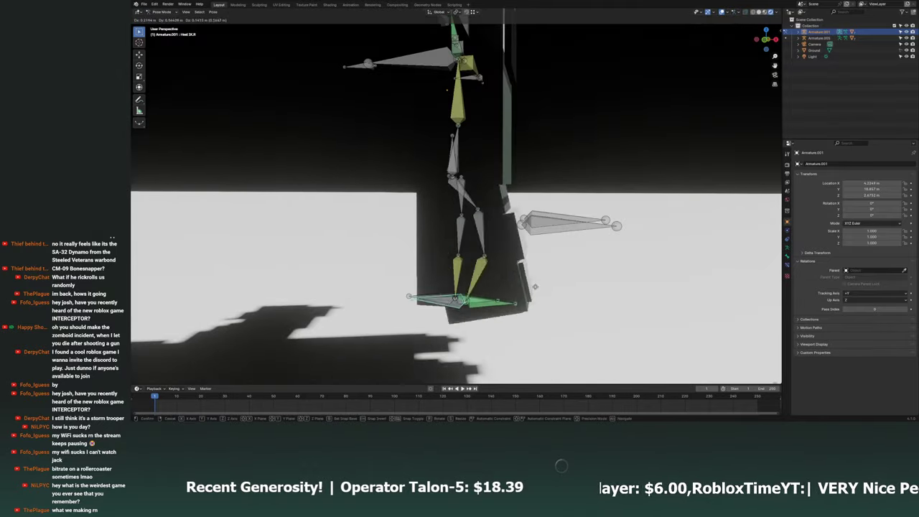
pyautogui.press('Escape')
pyautogui.moveTo(537, 293); pyautogui.dragTo(565, 197, button='middle')
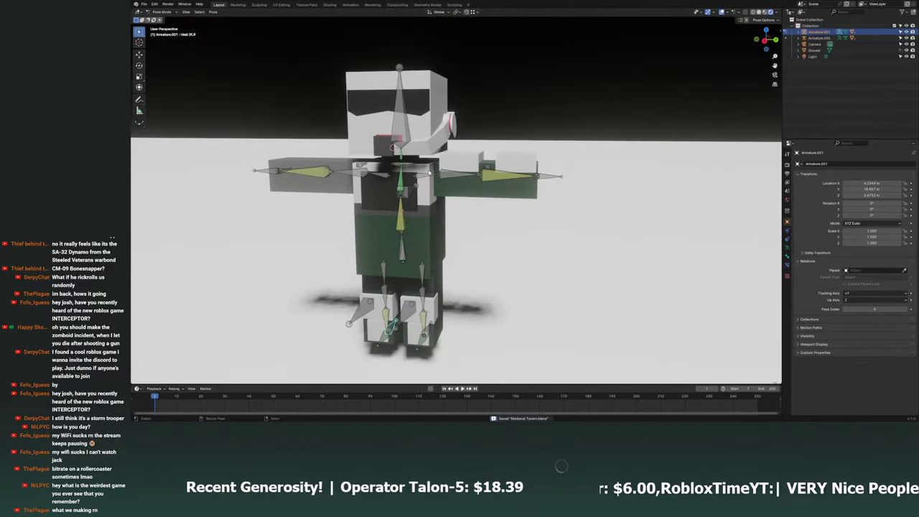
pyautogui.hotkey('ctrl', 's')
# Test-move the left forearm bone, then rotate the Neck bone on X and then Y.
pyautogui.click(565, 198)
pyautogui.press('g')
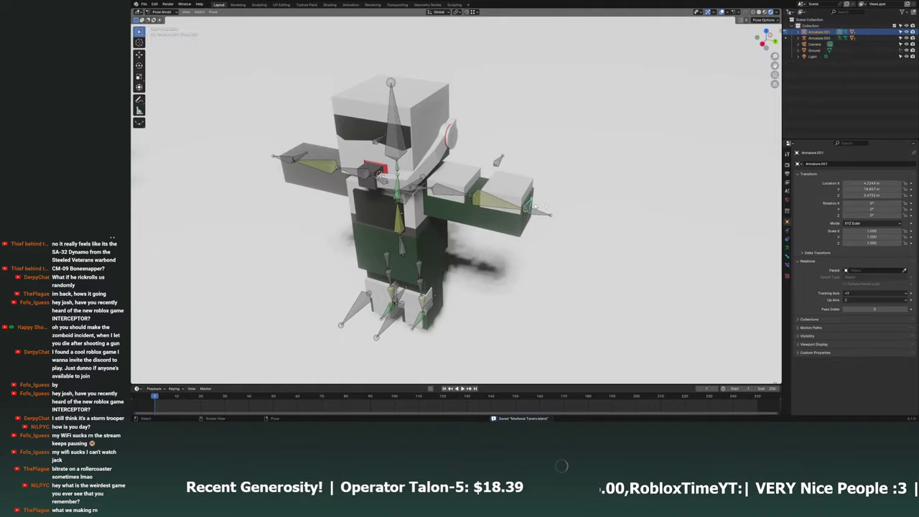
pyautogui.press('Escape')
pyautogui.moveTo(459, 216); pyautogui.dragTo(402, 216, button='middle')
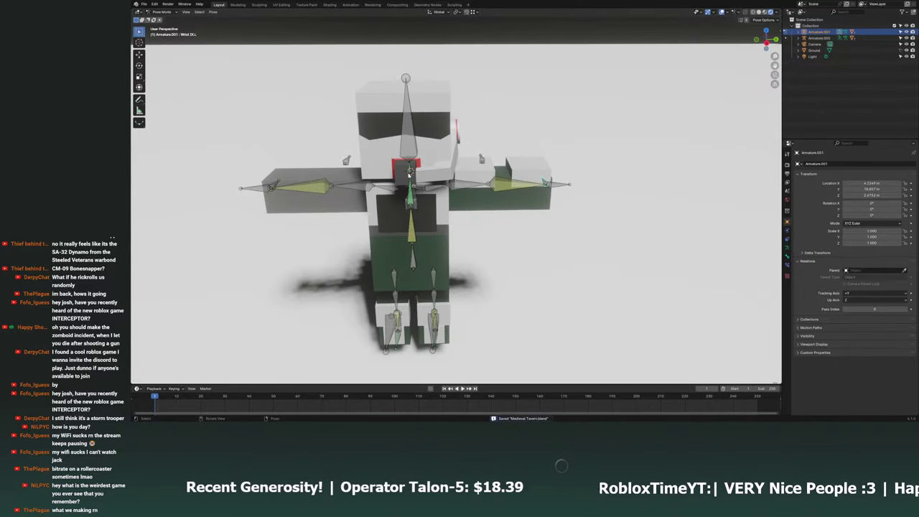
pyautogui.click(410, 174)
pyautogui.moveTo(409, 174); pyautogui.dragTo(406, 208, button='middle')
pyautogui.press('r')
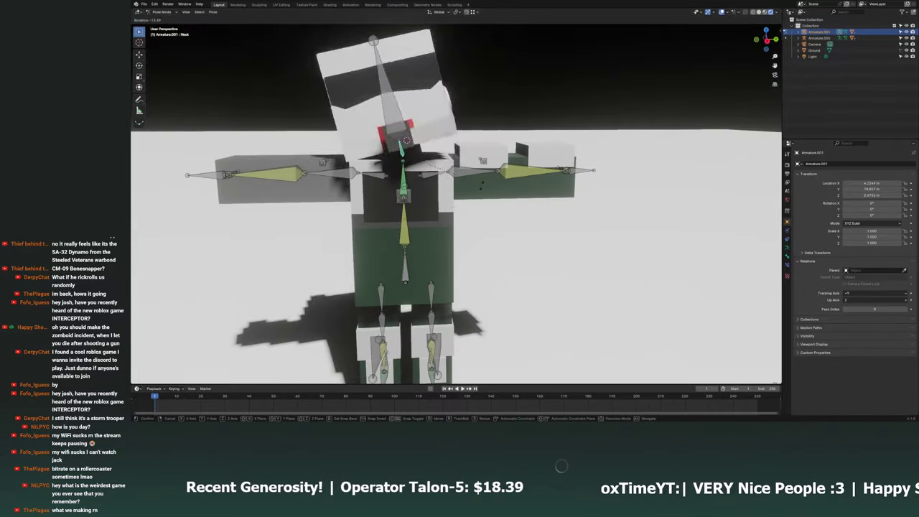
pyautogui.press('x')
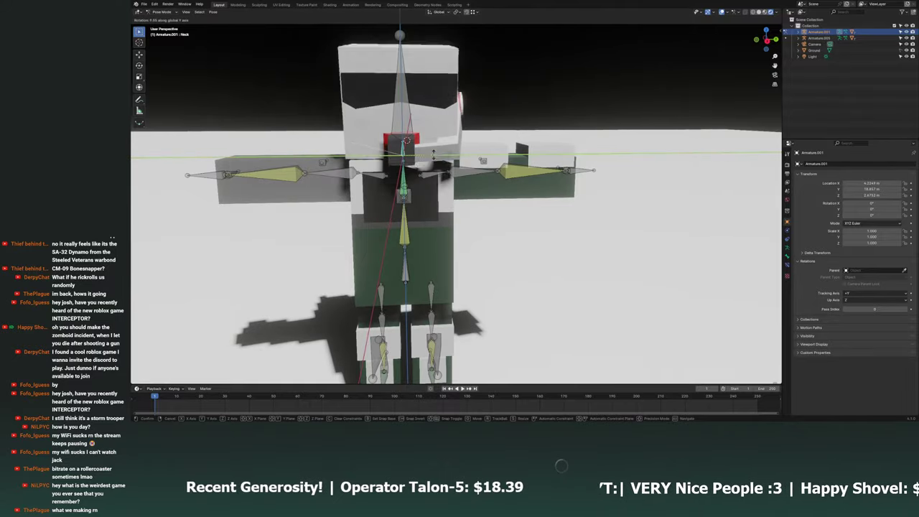
pyautogui.press('y')
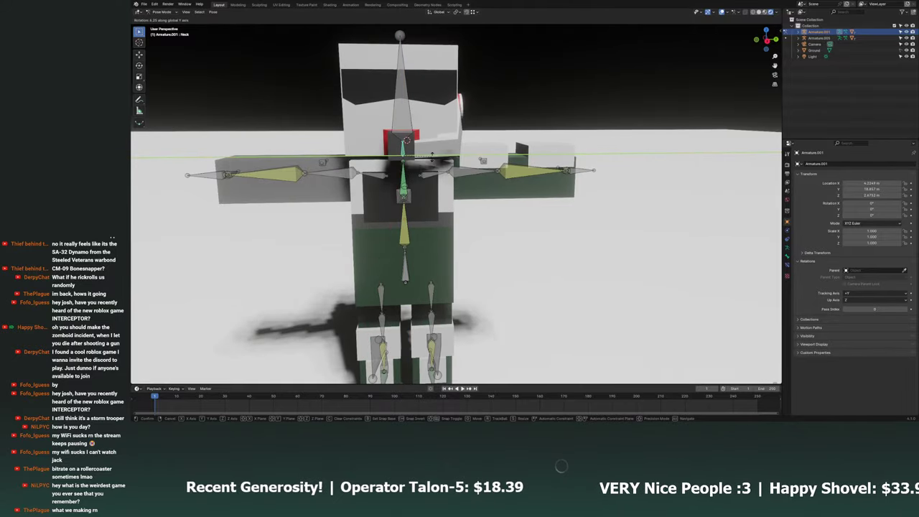
pyautogui.click(431, 155)
pyautogui.moveTo(431, 155); pyautogui.dragTo(451, 173, button='middle')
# Return to Object Mode, select the left arm mesh, and save the file.
pyautogui.hotkey('ctrl', 'Tab')
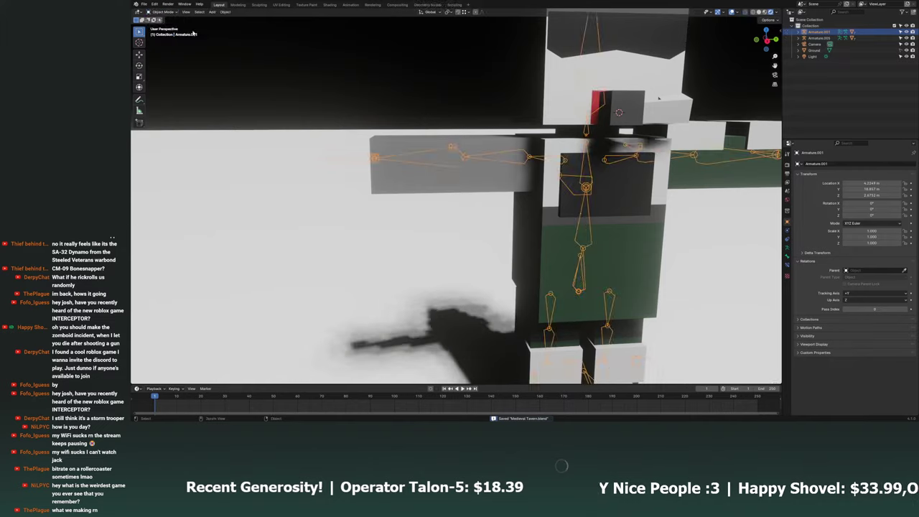
pyautogui.moveTo(431, 215); pyautogui.dragTo(459, 201, button='middle')
pyautogui.click(545, 162)
pyautogui.hotkey('ctrl', 's')
# Add a Mirror modifier on the Y axis around Cube.007 to the arm and apply it.
pyautogui.click(787, 230)
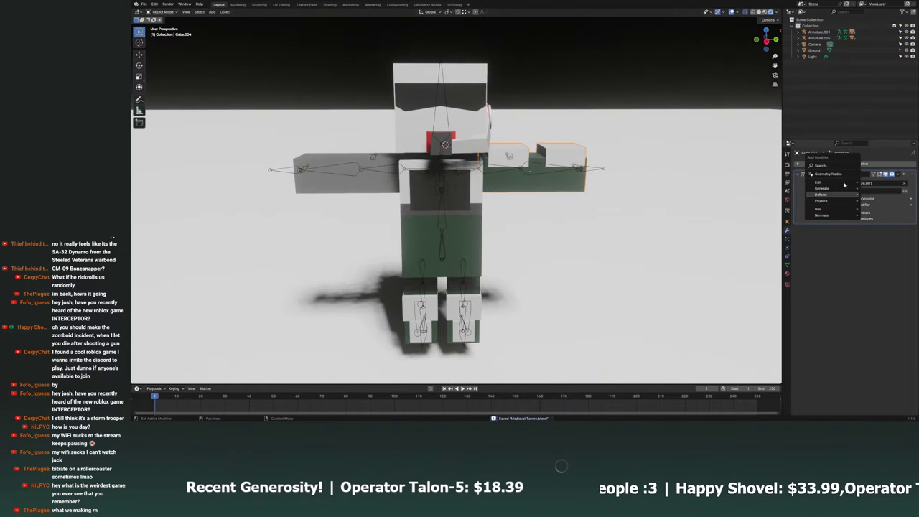
pyautogui.click(831, 165)
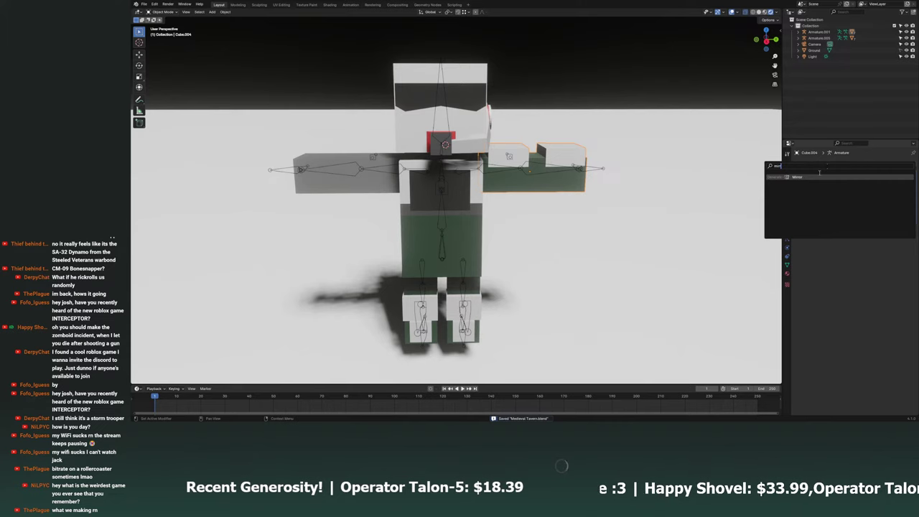
pyautogui.press('Return')
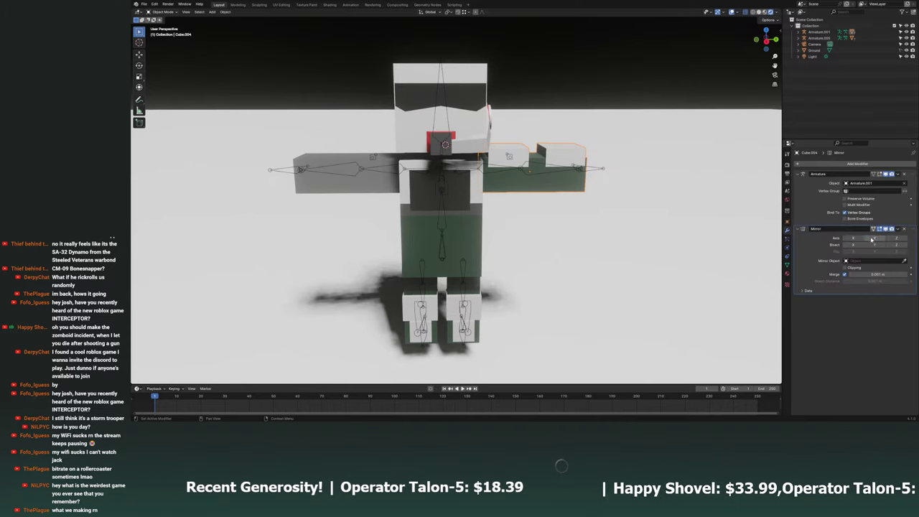
pyautogui.click(871, 239)
pyautogui.click(871, 261)
pyautogui.write('c')
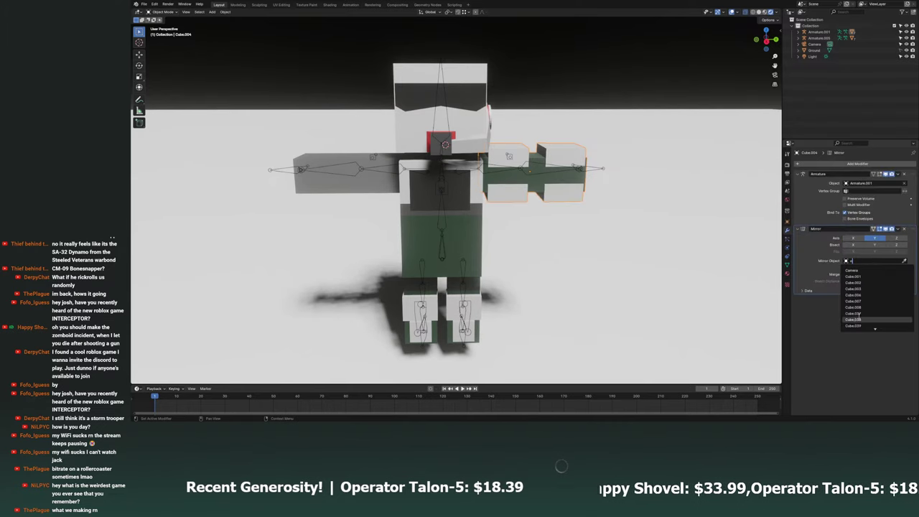
pyautogui.click(872, 301)
pyautogui.keyDown('shift'); pyautogui.moveTo(492, 251); pyautogui.dragTo(534, 253, button='middle'); pyautogui.keyUp('shift')
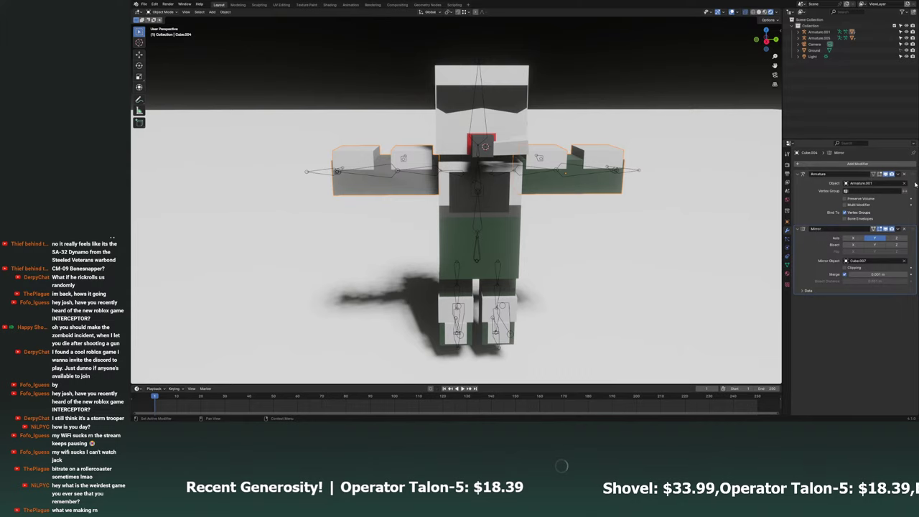
pyautogui.click(885, 236)
# Separate the selected arm faces into a new object and go back to Object Mode.
pyautogui.scroll(3, 398, 178)
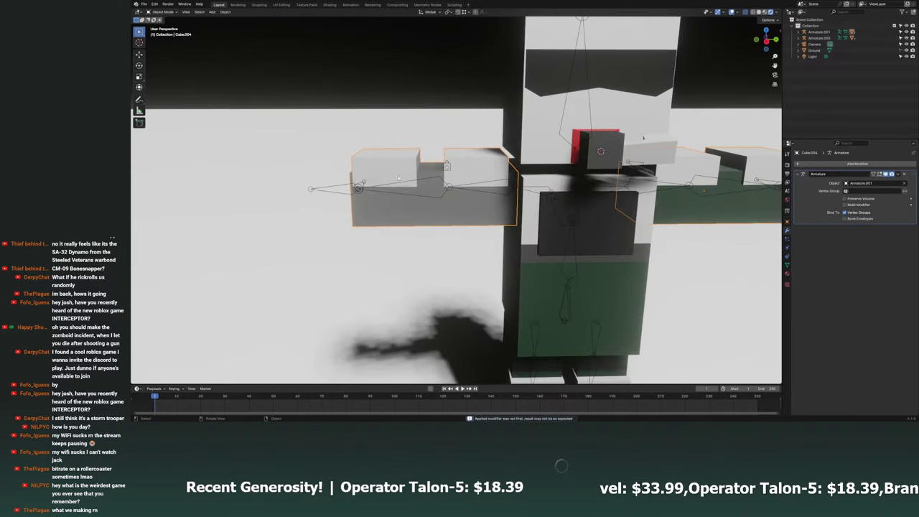
pyautogui.press('Tab')
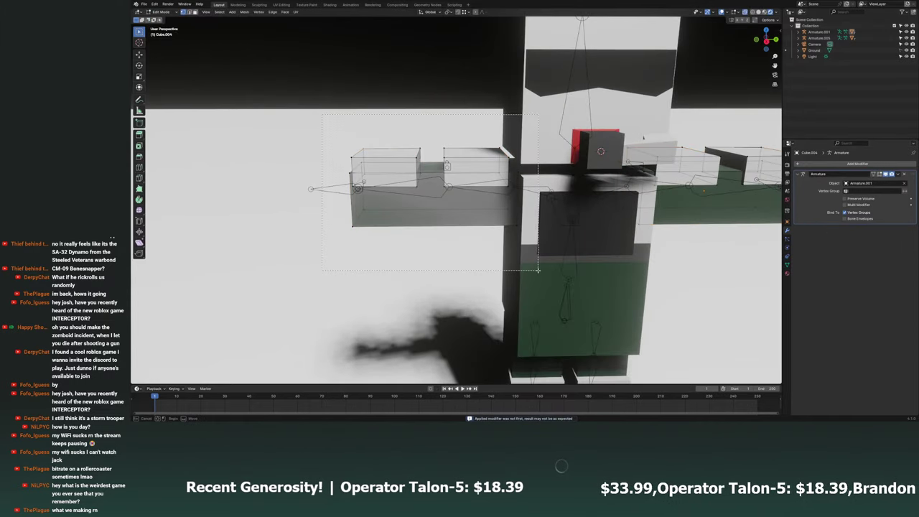
pyautogui.click(538, 266)
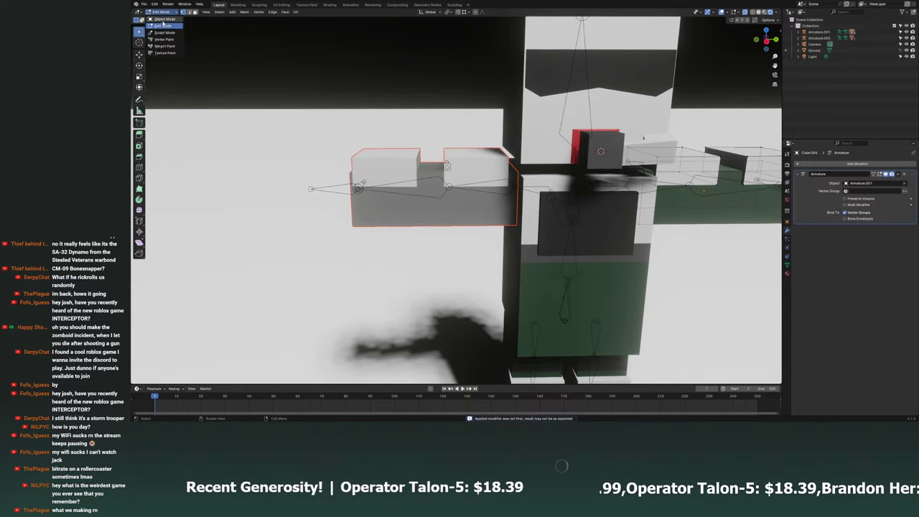
pyautogui.click(164, 19)
pyautogui.click(390, 216)
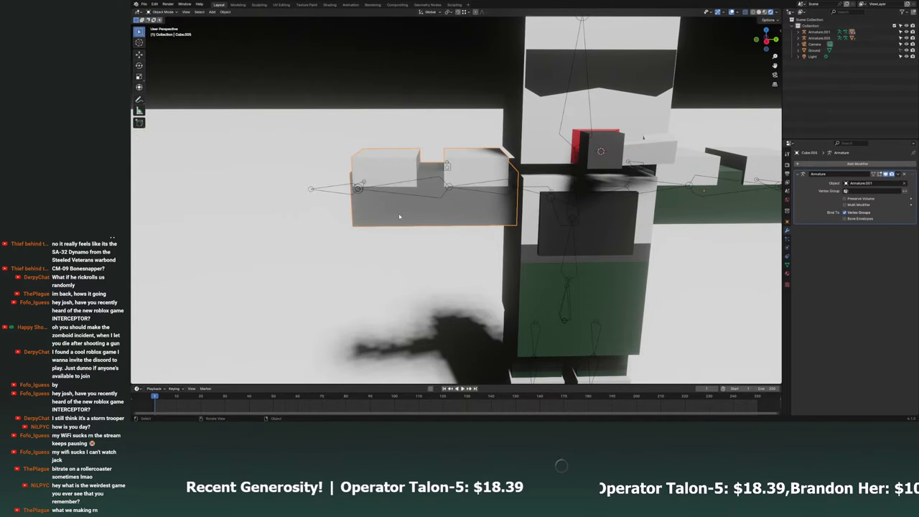
pyautogui.press('g')
pyautogui.rightClick(433, 203)
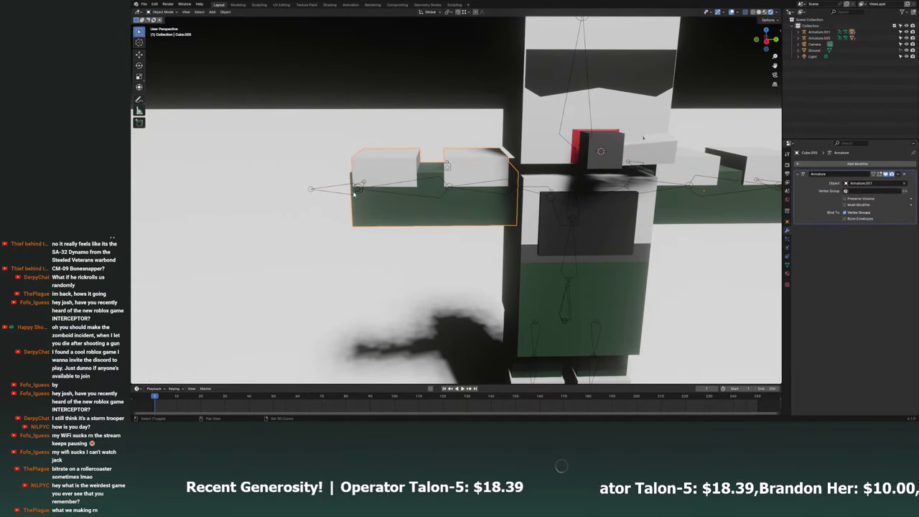
# Clear the arm piece's parent in Object Properties, then undo it.
pyautogui.click(789, 222)
pyautogui.click(903, 271)
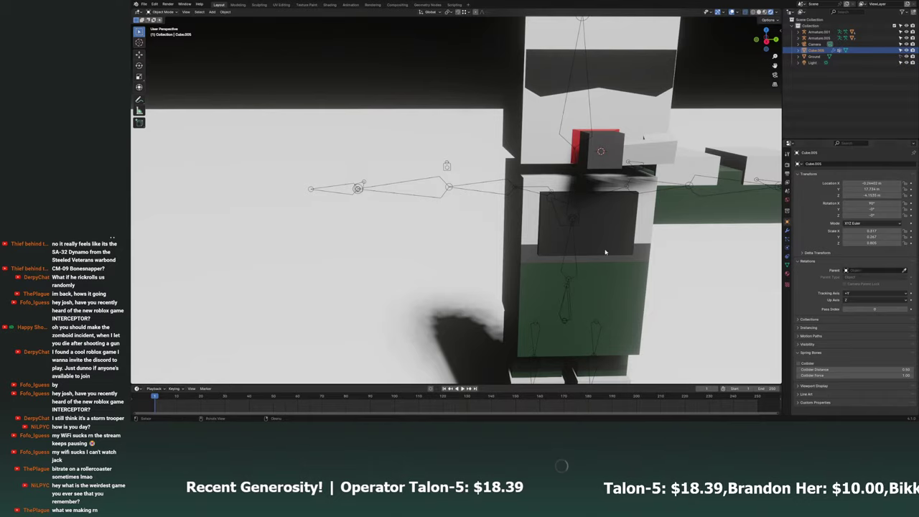
pyautogui.scroll(-5, 566, 222)
pyautogui.scroll(4, 571, 227)
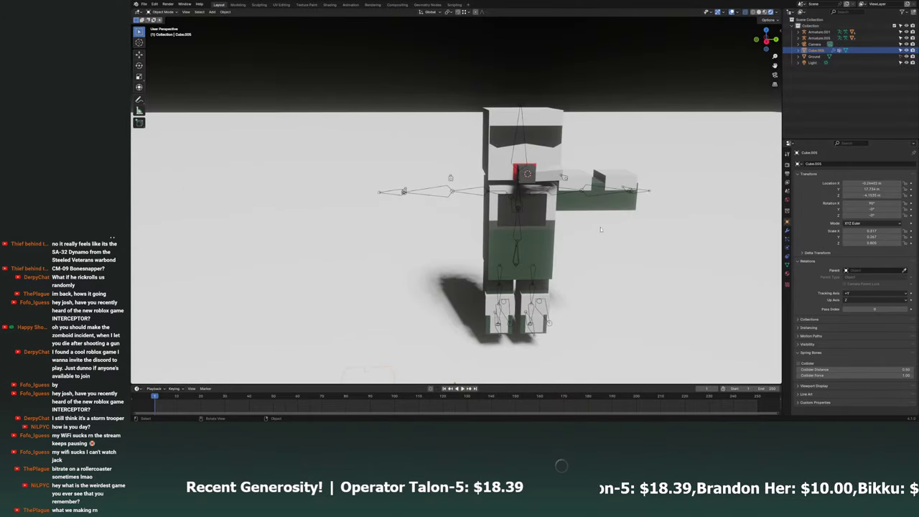
pyautogui.hotkey('ctrl', 'z')
# Parent the arm piece to Armature.001 as Object and test-move the armature.
pyautogui.click(451, 195)
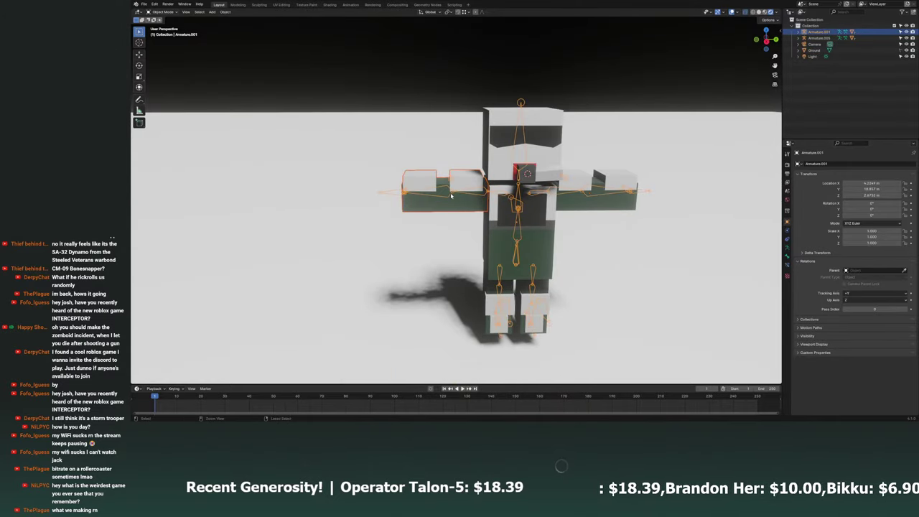
pyautogui.hotkey('ctrl', 'p')
pyautogui.click(451, 195)
pyautogui.click(767, 45)
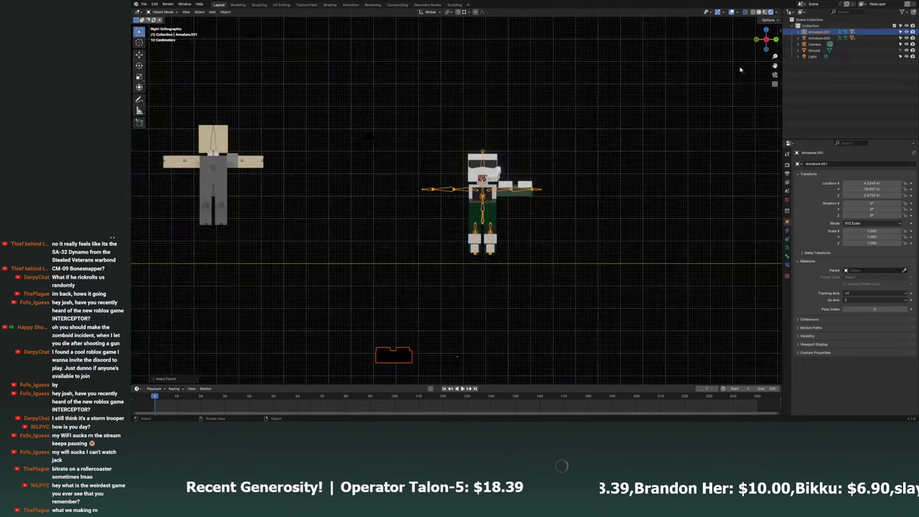
pyautogui.press('g')
pyautogui.press('Escape')
# Move the arm piece on its own back to the soldier's arm.
pyautogui.click(401, 350)
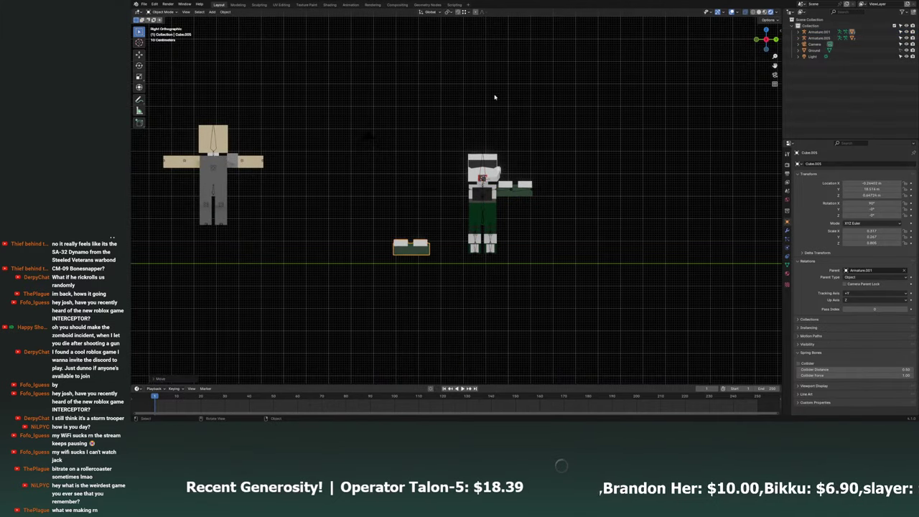
pyautogui.press('g')
pyautogui.click(458, 217)
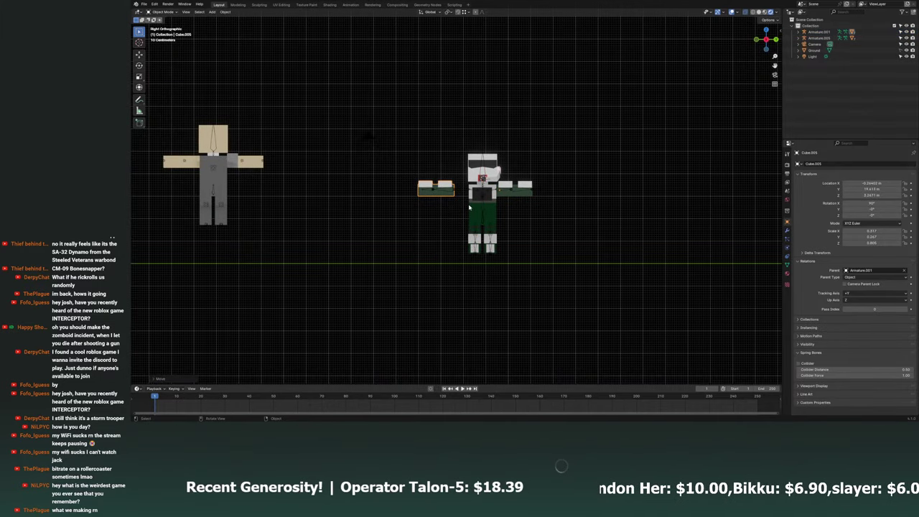
# Set Cube.005's origin with Geometry to Origin and reposition it from the right side.
pyautogui.moveTo(516, 199); pyautogui.dragTo(508, 208, button='middle')
pyautogui.rightClick(508, 209)
pyautogui.click(556, 211)
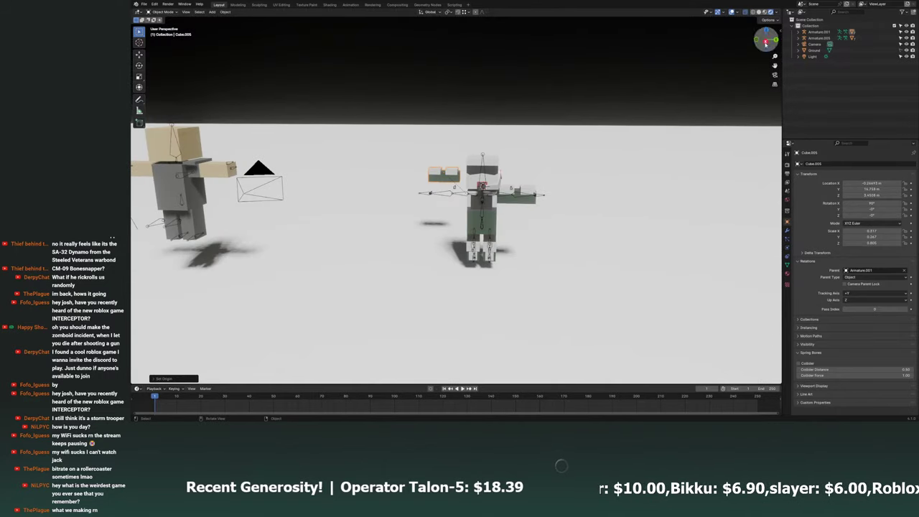
pyautogui.click(760, 47)
pyautogui.press('g')
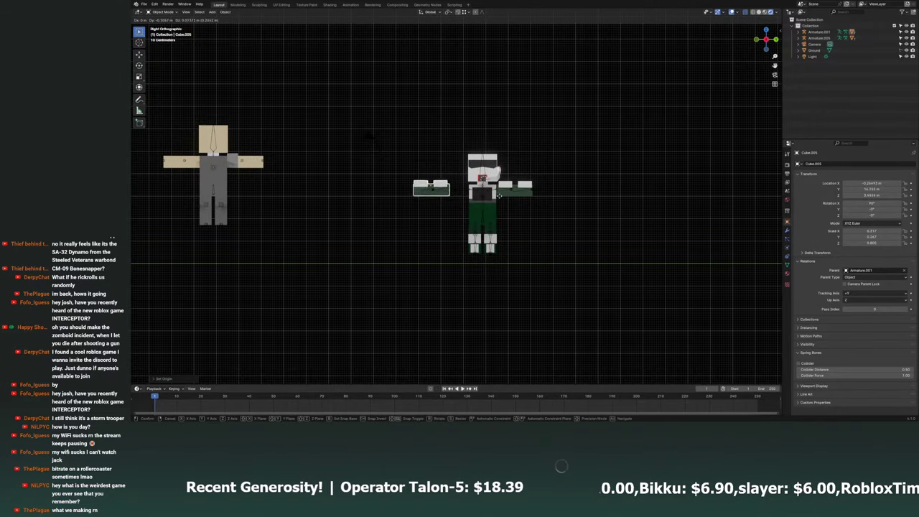
pyautogui.click(497, 198)
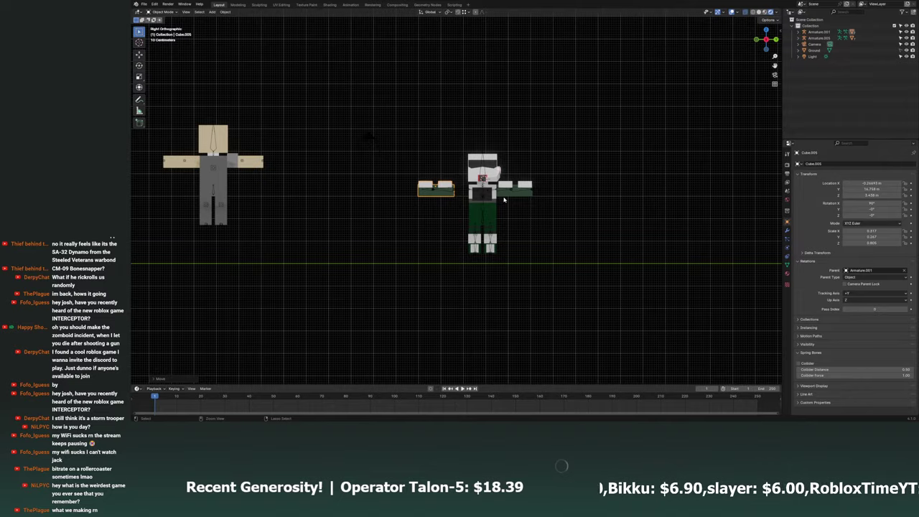
# From the front view, slide Cube.005 along X into line with the shoulder.
pyautogui.scroll(5, 514, 201)
pyautogui.scroll(2, 514, 201)
pyautogui.moveTo(514, 200); pyautogui.dragTo(531, 194, button='middle')
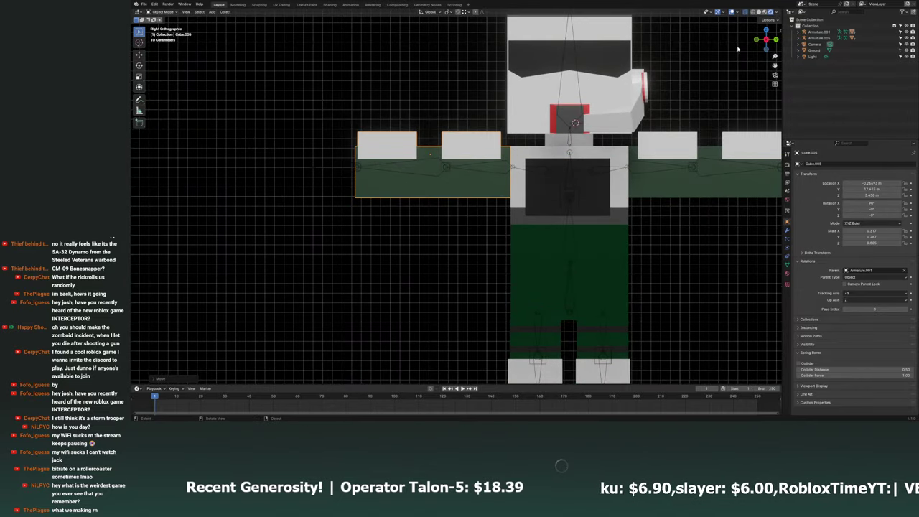
pyautogui.press('KP_1')
pyautogui.press('KP_5')
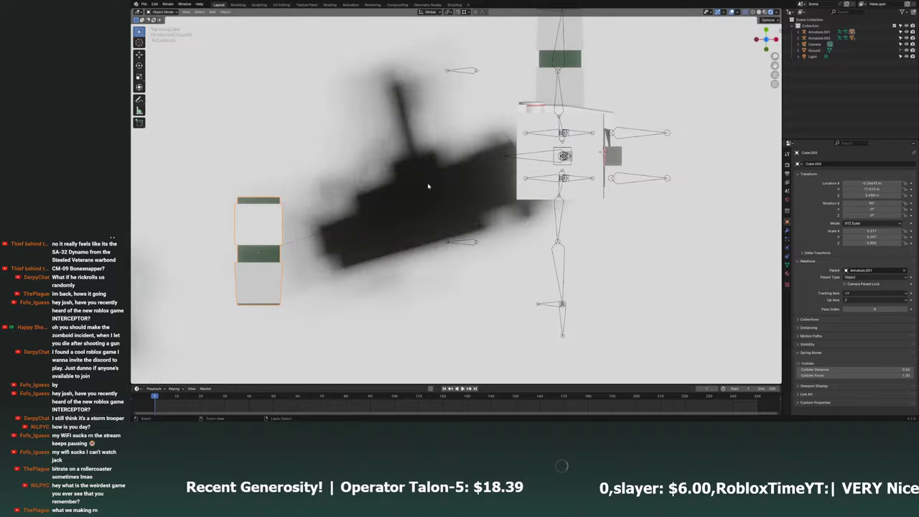
pyautogui.press('g')
pyautogui.press('x')
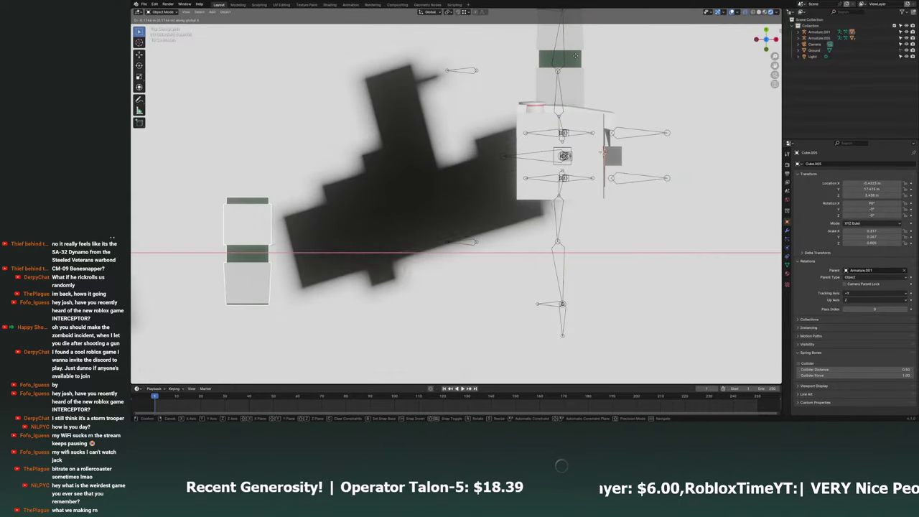
pyautogui.press('Escape')
# Check the arm's alignment from the top view, save Medieval Tavern.blend, and add the armature to the selection.
pyautogui.moveTo(593, 79)
pyautogui.mouseDown(button='middle')
pyautogui.moveTo(520, 161)
pyautogui.moveTo(492, 230)
pyautogui.mouseUp(button='middle')
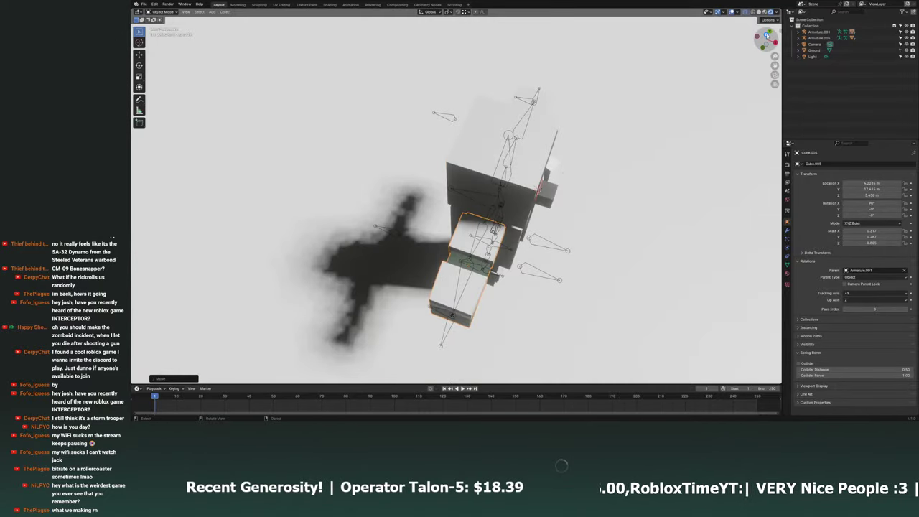
pyautogui.click(767, 34)
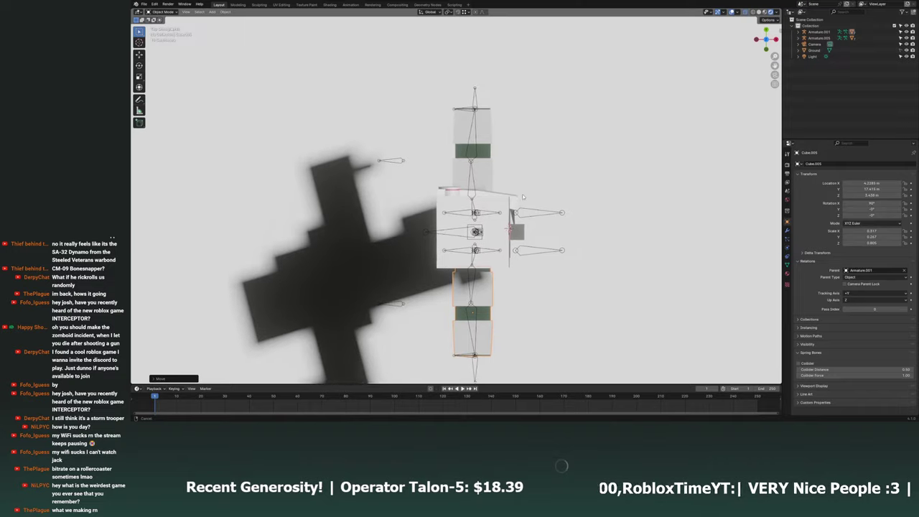
pyautogui.press('g')
pyautogui.press('x')
pyautogui.press('Escape')
pyautogui.moveTo(489, 108); pyautogui.dragTo(401, 185, button='middle')
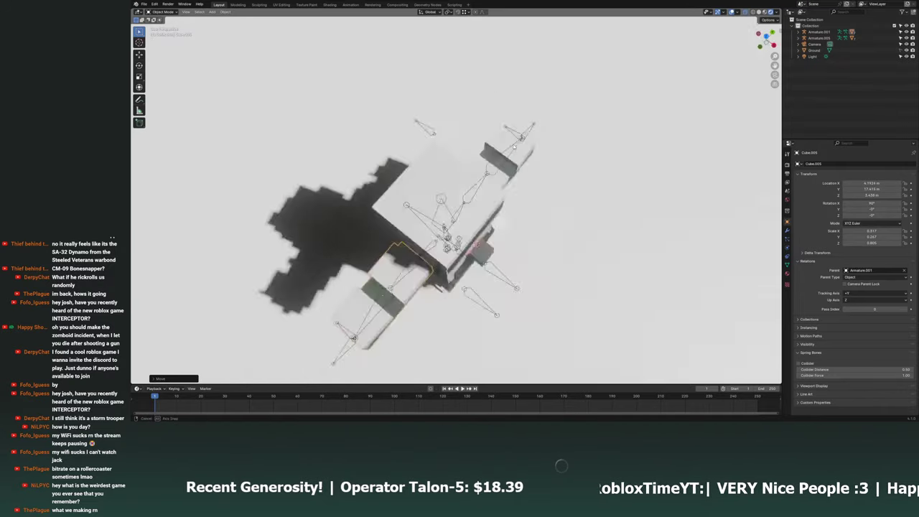
pyautogui.hotkey('ctrl', 's')
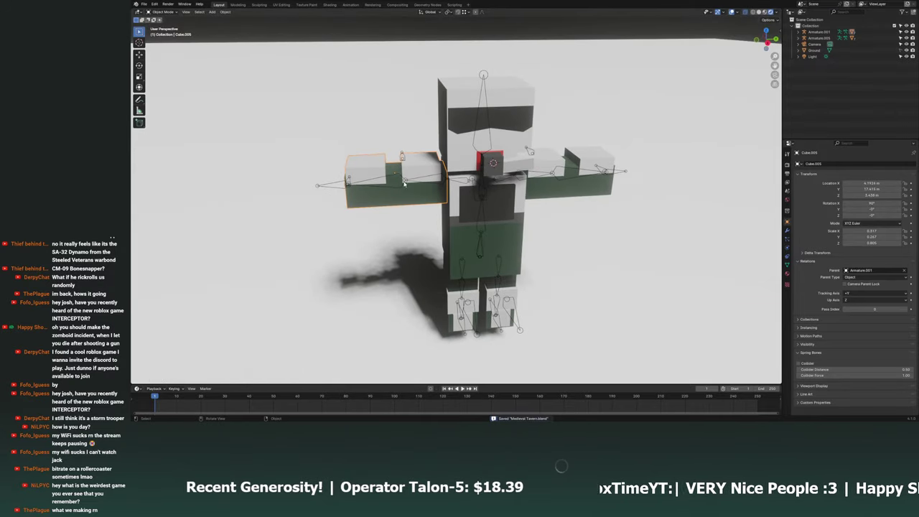
pyautogui.keyDown('shift'); pyautogui.click(404, 184); pyautogui.keyUp('shift')
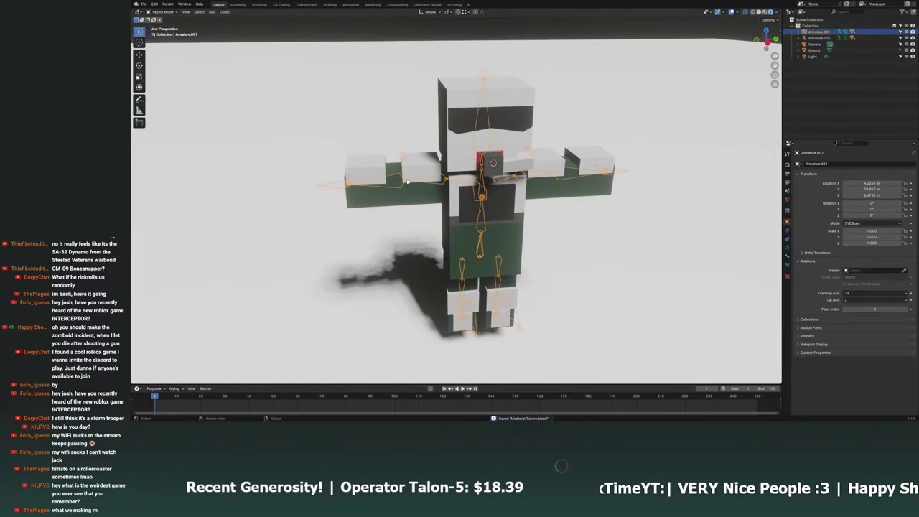
# Inspect the arm block's bone weights in Weight Paint, then return to Object Mode.
pyautogui.click(164, 47)
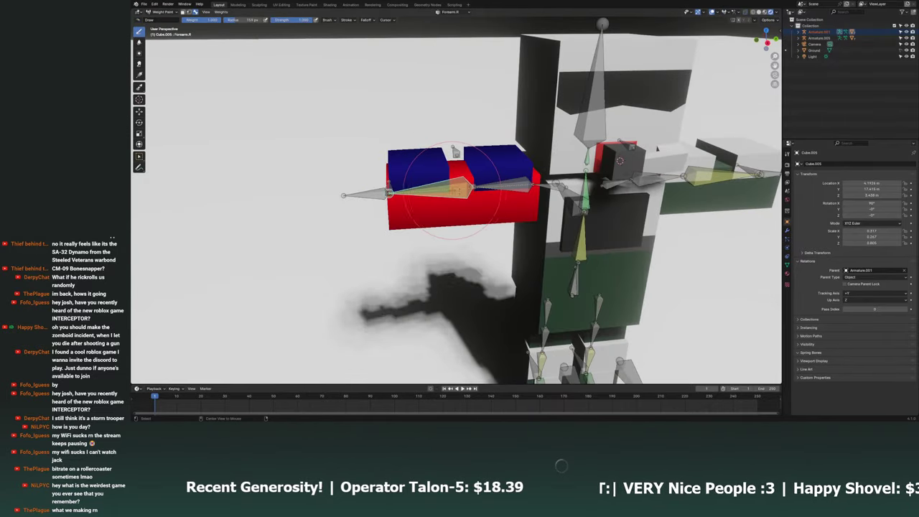
pyautogui.moveTo(478, 144)
pyautogui.mouseDown(button='middle')
pyautogui.moveTo(554, 171)
pyautogui.moveTo(446, 139)
pyautogui.mouseUp(button='middle')
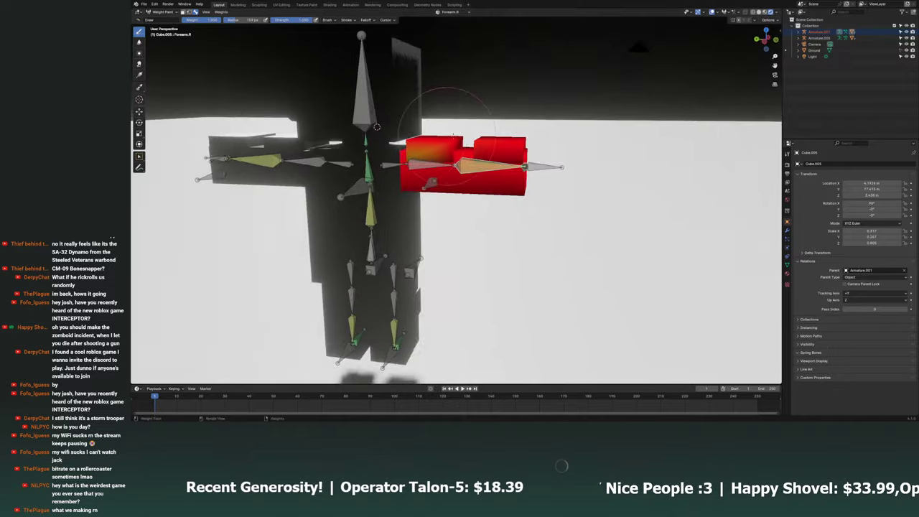
pyautogui.moveTo(359, 165); pyautogui.dragTo(272, 165, button='middle')
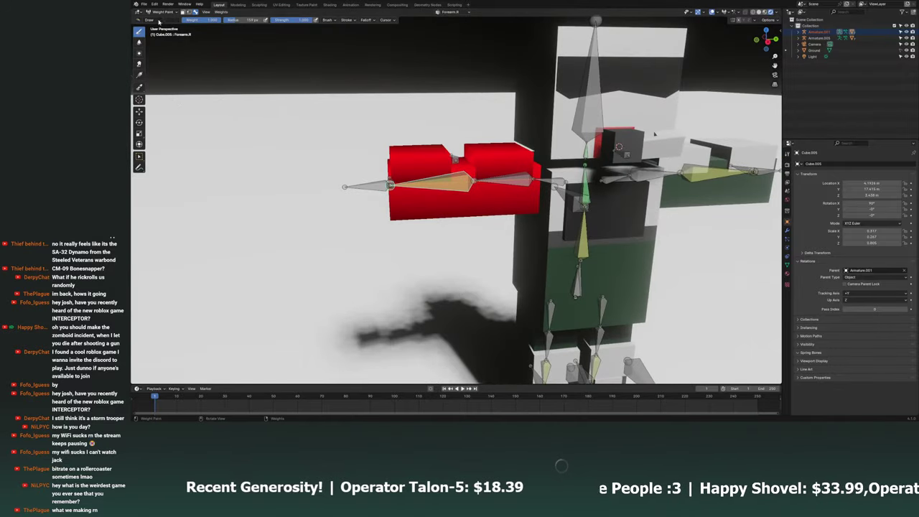
pyautogui.click(164, 12)
pyautogui.click(171, 23)
# Select the soldier's armature, save Medieval Tavern.blend, and switch to Pose Mode.
pyautogui.scroll(-3, 442, 96)
pyautogui.click(531, 179)
pyautogui.scroll(-3, 366, 131)
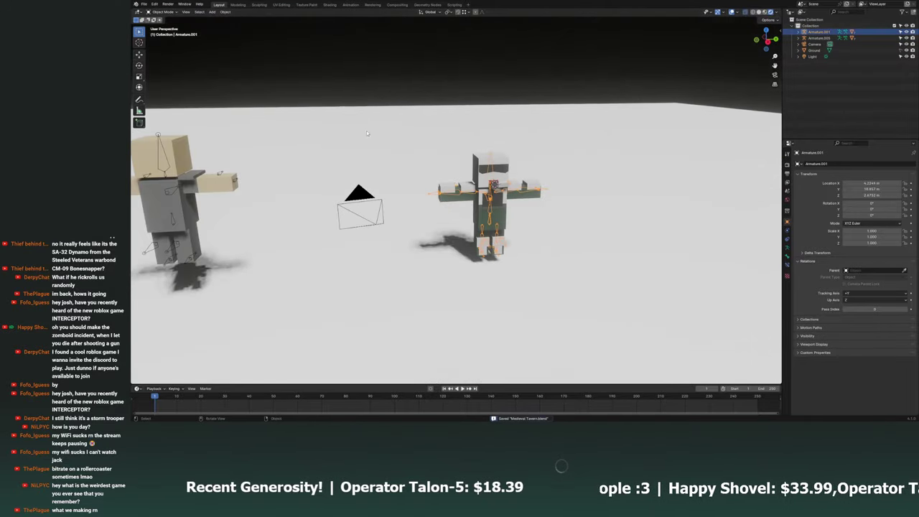
pyautogui.scroll(3, 367, 131)
pyautogui.hotkey('ctrl', 's')
pyautogui.click(163, 33)
pyautogui.scroll(3, 459, 216)
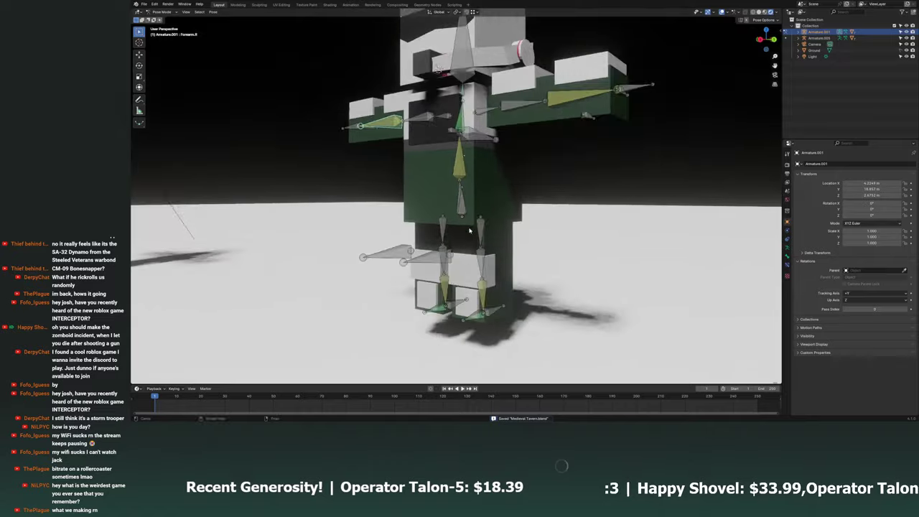
# Rotate the lower spine bone to test the pose.
pyautogui.moveTo(503, 215)
pyautogui.mouseDown(button='middle')
pyautogui.moveTo(511, 281)
pyautogui.moveTo(513, 261)
pyautogui.moveTo(461, 202)
pyautogui.moveTo(563, 277)
pyautogui.moveTo(434, 140)
pyautogui.mouseUp(button='middle')
pyautogui.click(448, 197)
pyautogui.press('r')
pyautogui.click(473, 244)
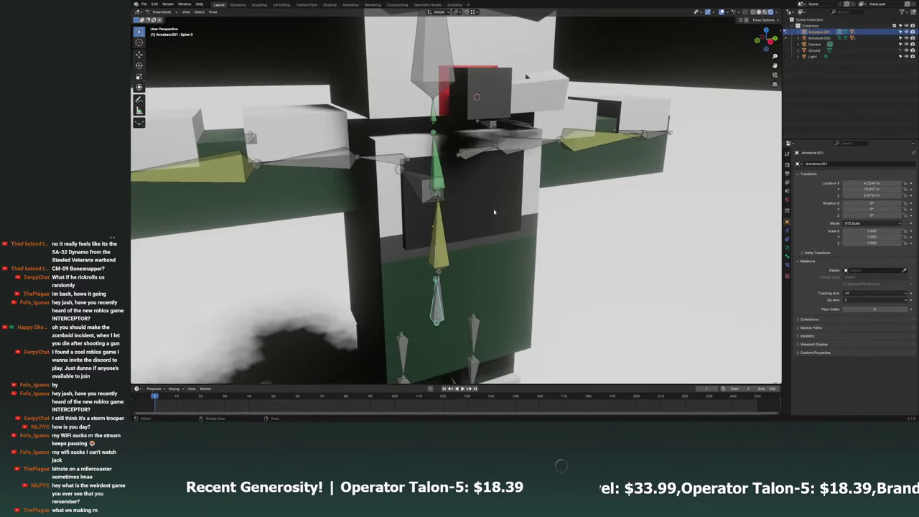
pyautogui.scroll(2, 433, 140)
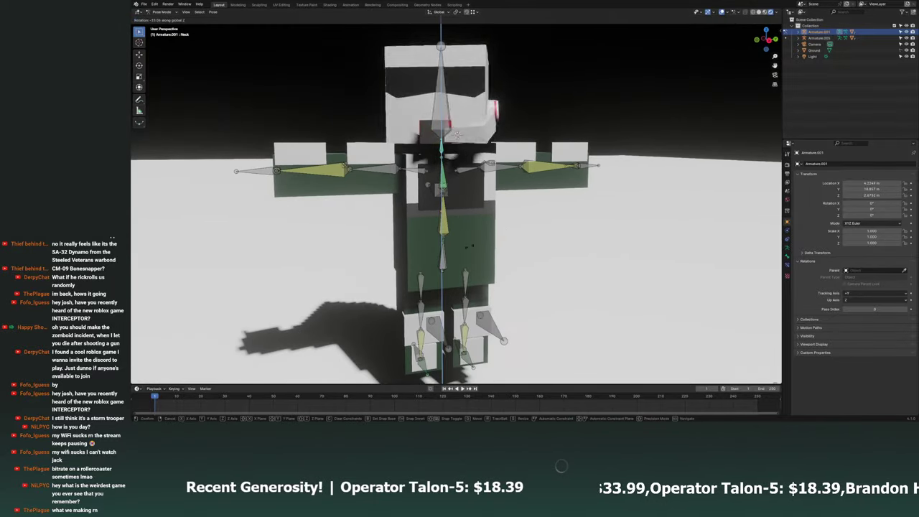
pyautogui.moveTo(617, 211)
pyautogui.mouseDown(button='middle')
pyautogui.moveTo(602, 293)
pyautogui.moveTo(447, 258)
pyautogui.moveTo(536, 259)
pyautogui.moveTo(496, 237)
pyautogui.mouseUp(button='middle')
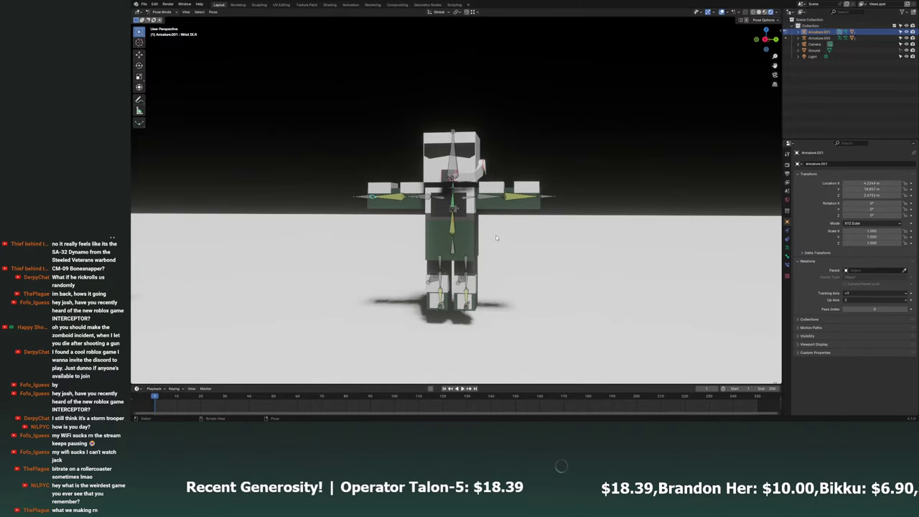
pyautogui.scroll(4, 502, 242)
# Return to Object Mode, clear the selection, and select the soldier's armature.
pyautogui.moveTo(518, 250)
pyautogui.mouseDown(button='middle')
pyautogui.moveTo(527, 229)
pyautogui.moveTo(545, 245)
pyautogui.mouseUp(button='middle')
pyautogui.click(161, 12)
pyautogui.click(194, 29)
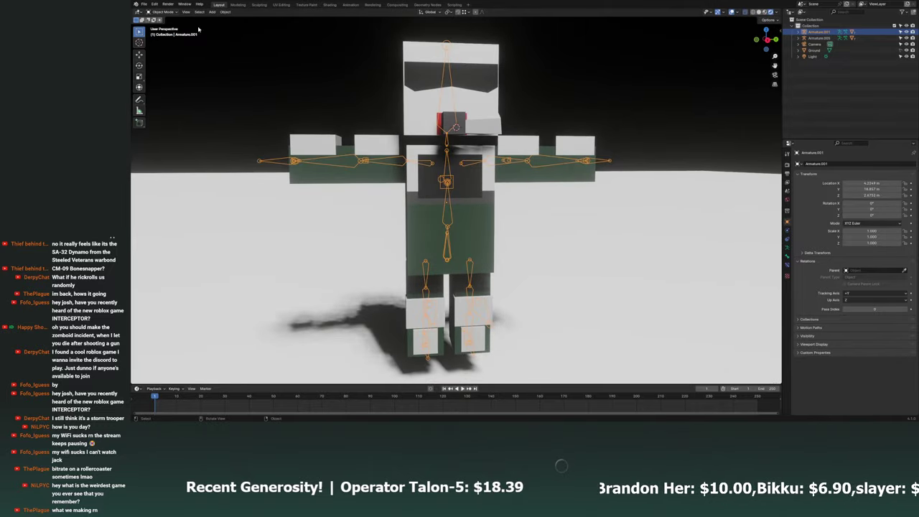
pyautogui.click(584, 132)
pyautogui.moveTo(574, 144); pyautogui.dragTo(570, 148, button='middle')
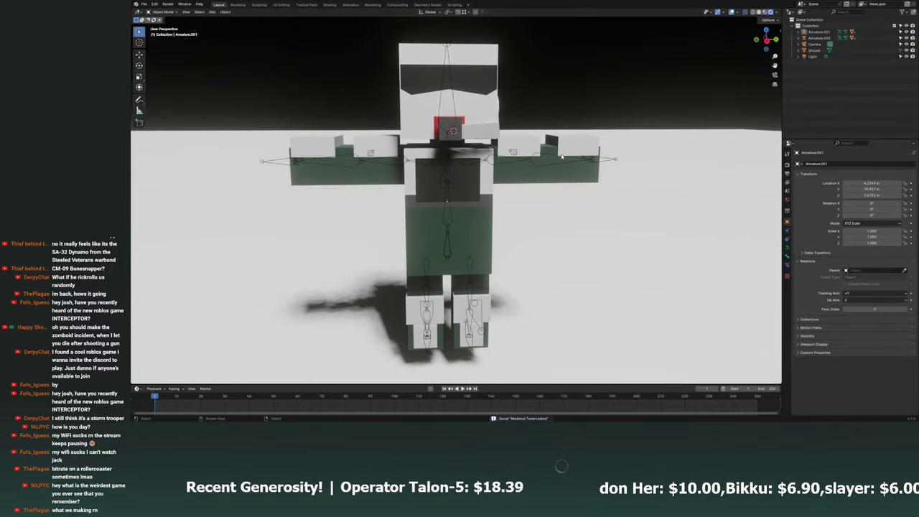
pyautogui.click(522, 162)
# Switch the armature to Pose Mode and hide the lower spine bone.
pyautogui.scroll(-4, 736, 135)
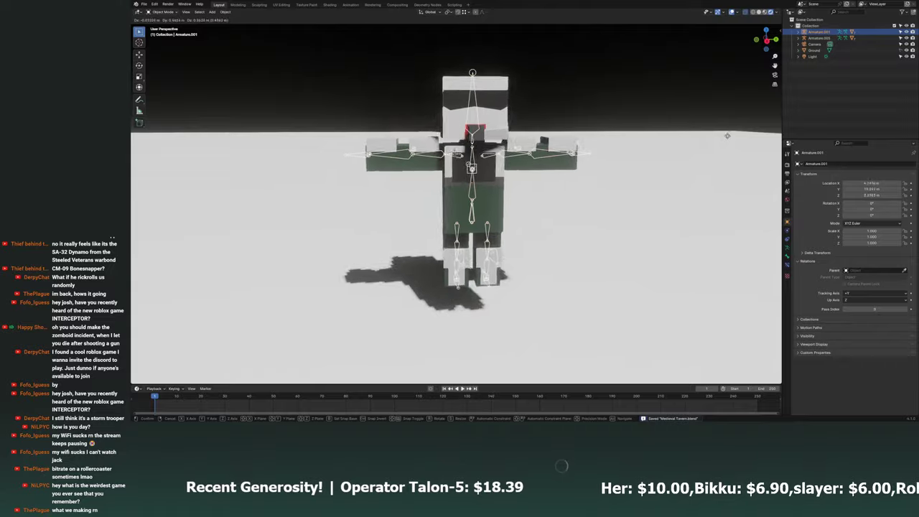
pyautogui.scroll(2, 735, 135)
pyautogui.scroll(3, 597, 208)
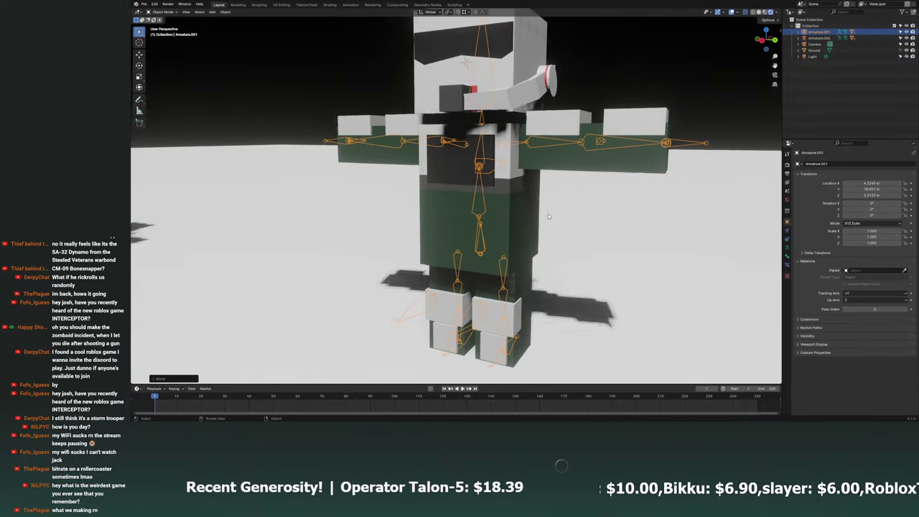
pyautogui.moveTo(597, 208)
pyautogui.mouseDown(button='middle')
pyautogui.moveTo(566, 217)
pyautogui.moveTo(316, 168)
pyautogui.moveTo(539, 186)
pyautogui.mouseUp(button='middle')
pyautogui.scroll(-3, 566, 216)
pyautogui.scroll(3, 539, 186)
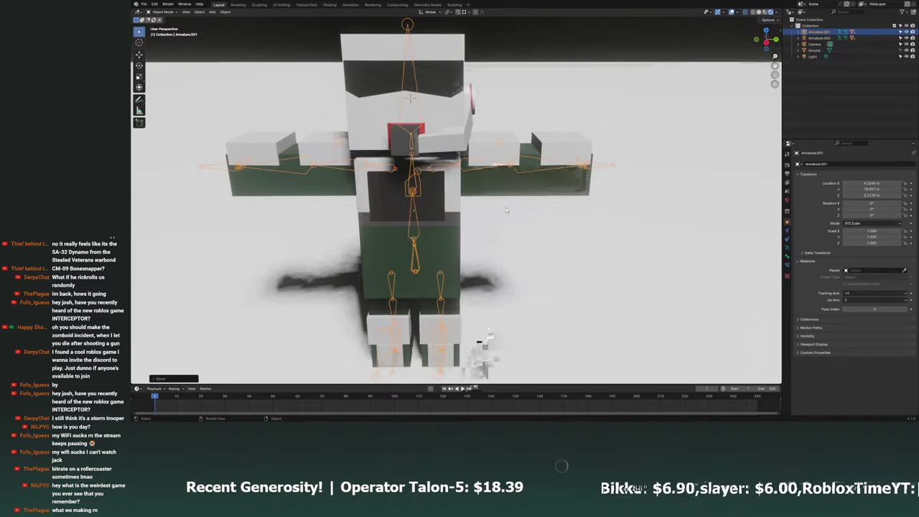
pyautogui.scroll(2, 503, 205)
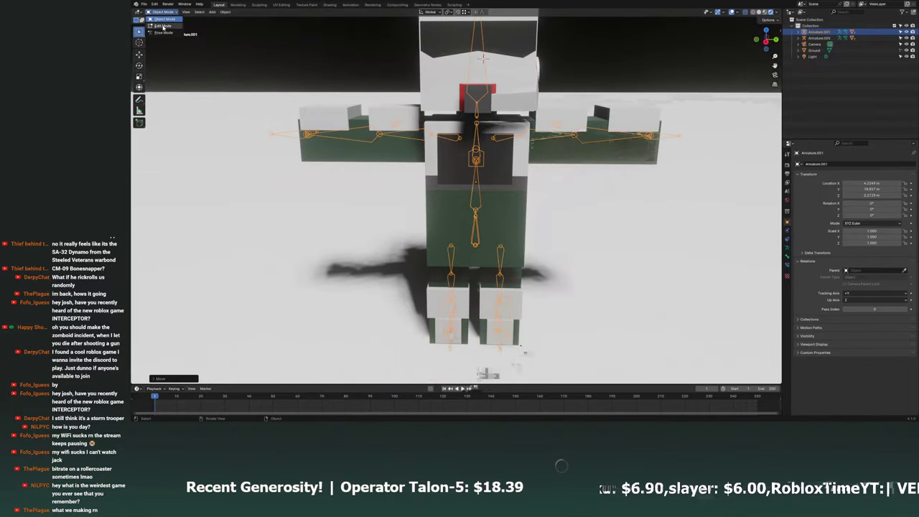
pyautogui.hotkey('ctrl', 'Tab')
pyautogui.moveTo(472, 211)
pyautogui.mouseDown(button='middle')
pyautogui.moveTo(531, 280)
pyautogui.moveTo(489, 265)
pyautogui.moveTo(448, 201)
pyautogui.moveTo(481, 202)
pyautogui.moveTo(516, 239)
pyautogui.moveTo(632, 226)
pyautogui.moveTo(362, 203)
pyautogui.mouseUp(button='middle')
pyautogui.click(489, 264)
pyautogui.click(449, 201)
pyautogui.press('h')
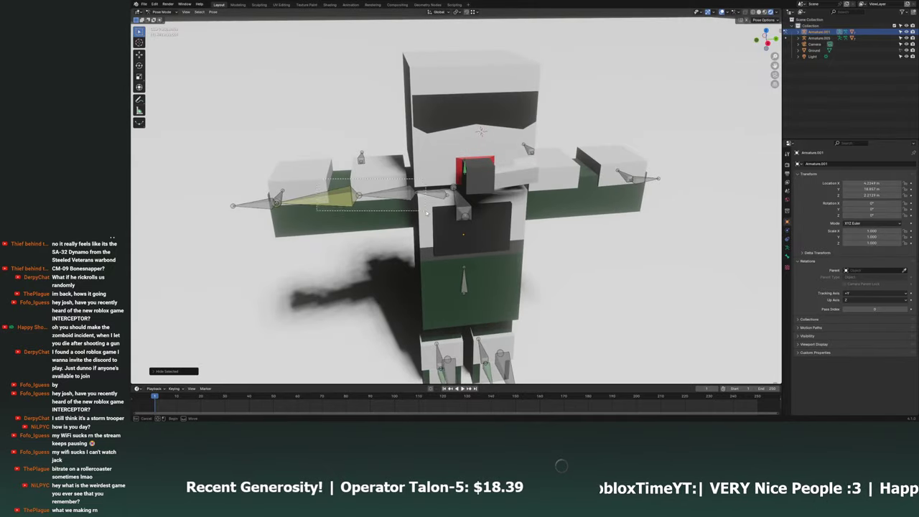
# Look through the scene camera and fly it into position around the soldier.
pyautogui.moveTo(426, 214)
pyautogui.mouseDown(button='middle')
pyautogui.moveTo(527, 321)
pyautogui.moveTo(476, 318)
pyautogui.moveTo(528, 267)
pyautogui.moveTo(516, 226)
pyautogui.mouseUp(button='middle')
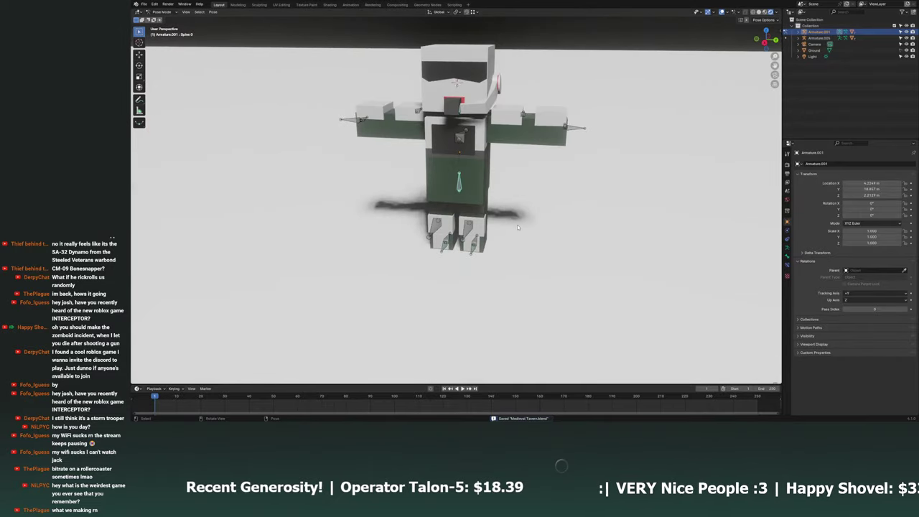
pyautogui.press('KP_0')
pyautogui.hotkey('shift', '`')
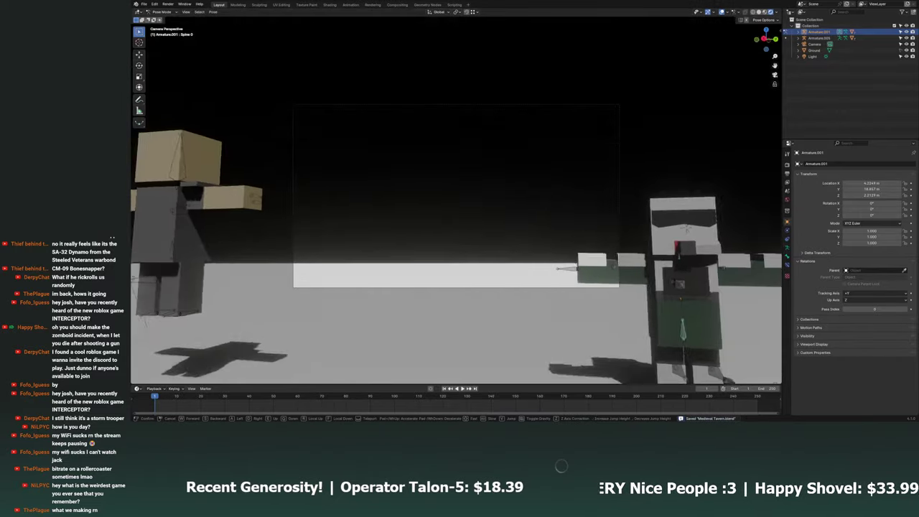
pyautogui.press('s')
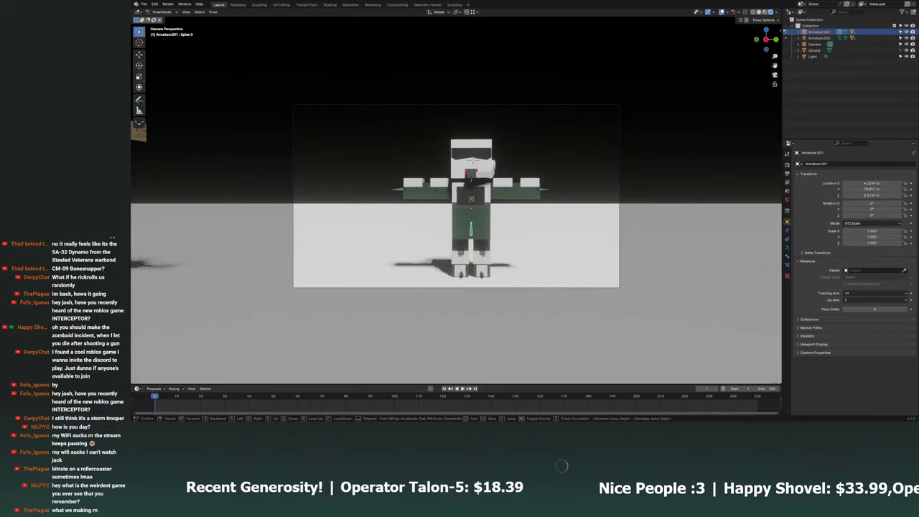
pyautogui.press('e')
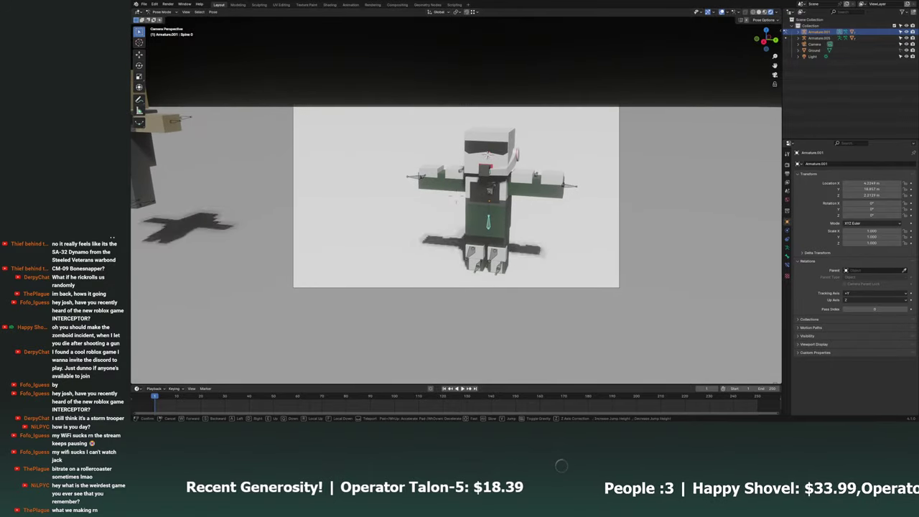
pyautogui.press('w')
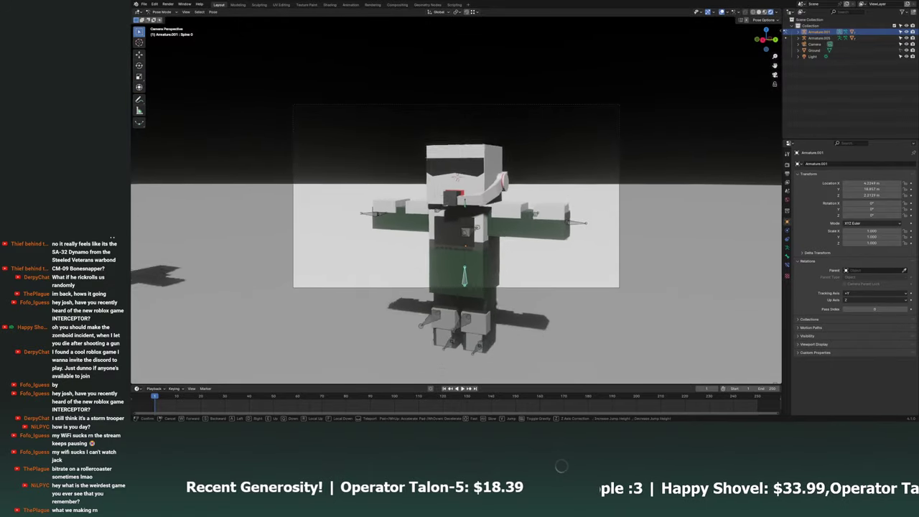
pyautogui.press('s')
pyautogui.click(579, 171)
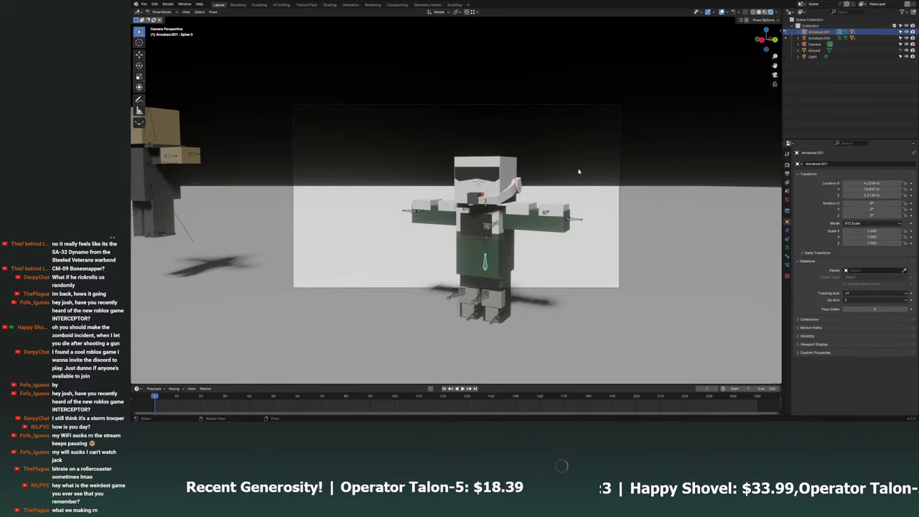
# Select all the soldier's bones and make the timeline below the 3D view taller.
pyautogui.moveTo(578, 170); pyautogui.dragTo(617, 207, button='middle')
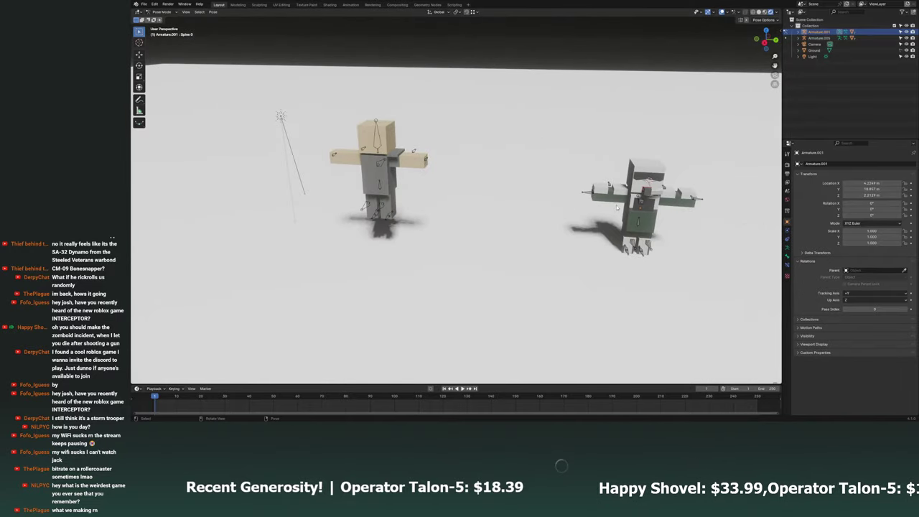
pyautogui.press('KP_Decimal')
pyautogui.press('a')
pyautogui.press('KP_Decimal')
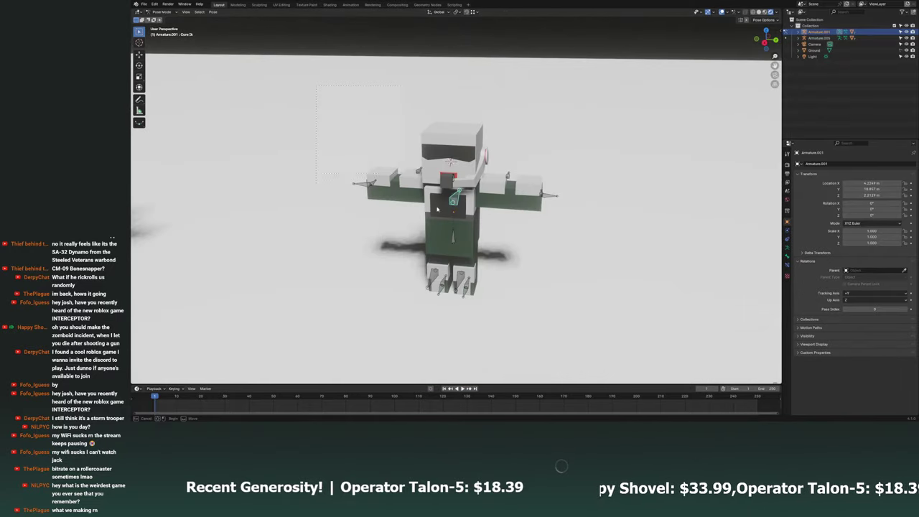
pyautogui.moveTo(508, 384); pyautogui.dragTo(496, 353)
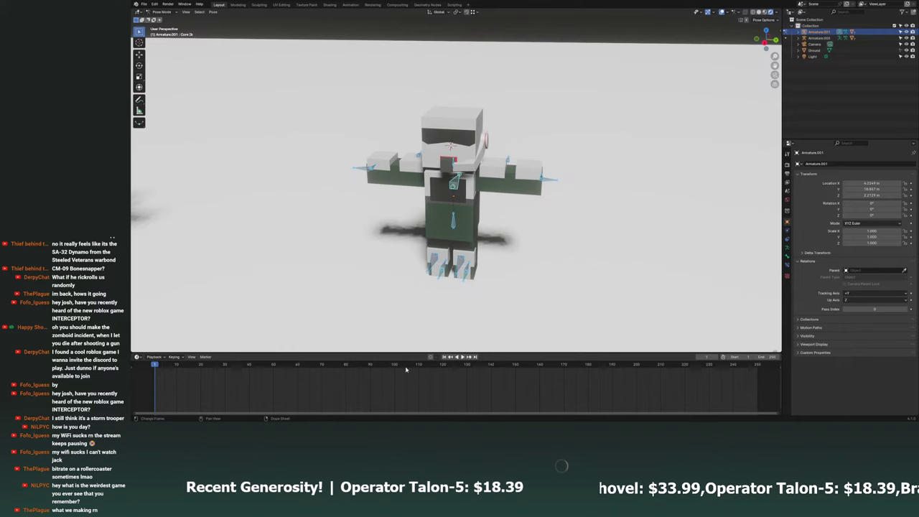
# Set the current frame to 0 and save the file.
pyautogui.press('Left')
pyautogui.hotkey('ctrl', 's')
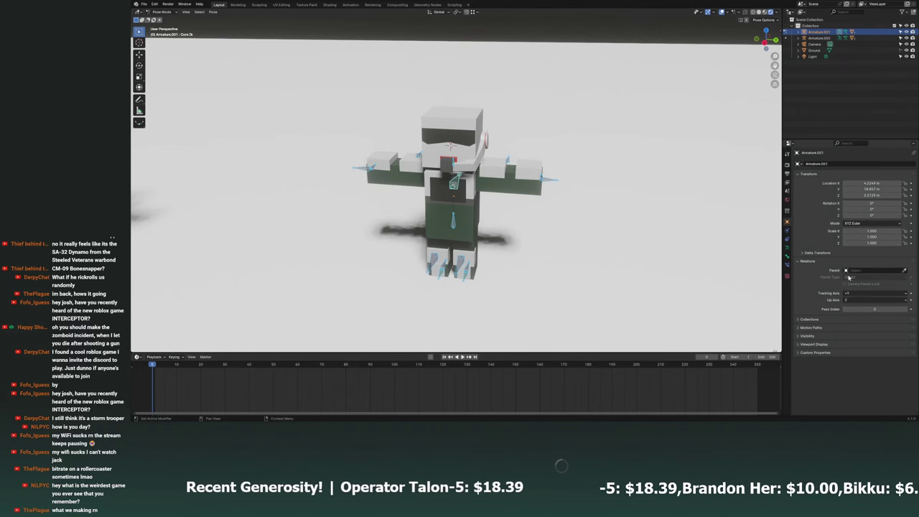
pyautogui.moveTo(221, 217)
pyautogui.mouseDown(button='middle')
pyautogui.moveTo(493, 257)
pyautogui.moveTo(460, 215)
pyautogui.mouseUp(button='middle')
pyautogui.scroll(2, 492, 257)
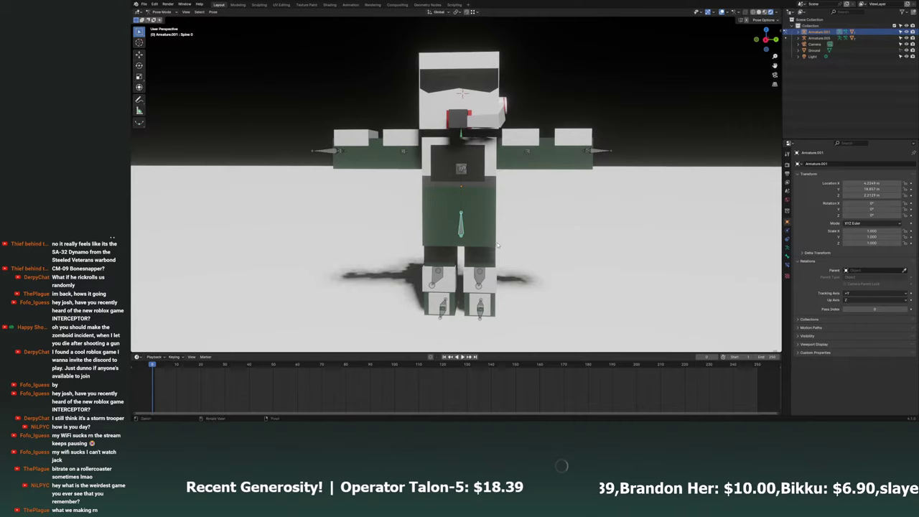
pyautogui.scroll(-2, 459, 215)
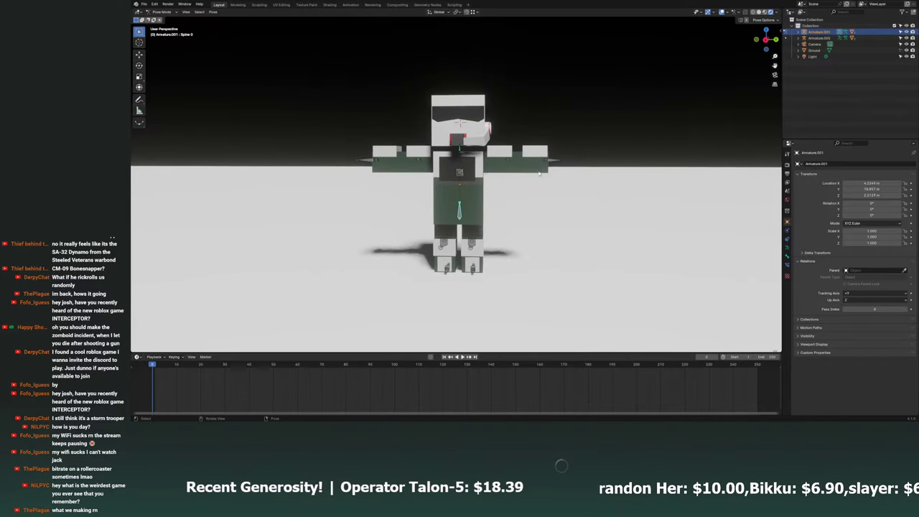
pyautogui.moveTo(563, 184); pyautogui.dragTo(556, 223, button='middle')
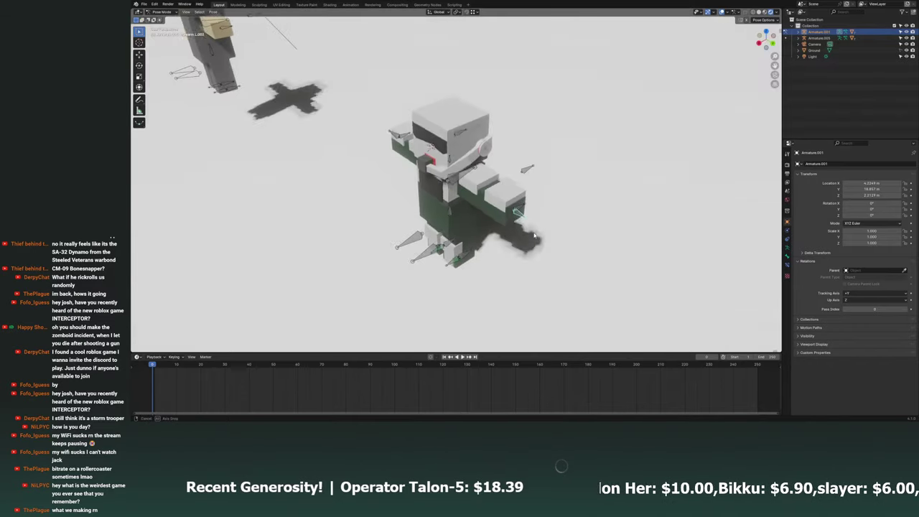
# Move the Wrist IK.L bone to pull the left arm down beside the body.
pyautogui.click(549, 185)
pyautogui.press('g')
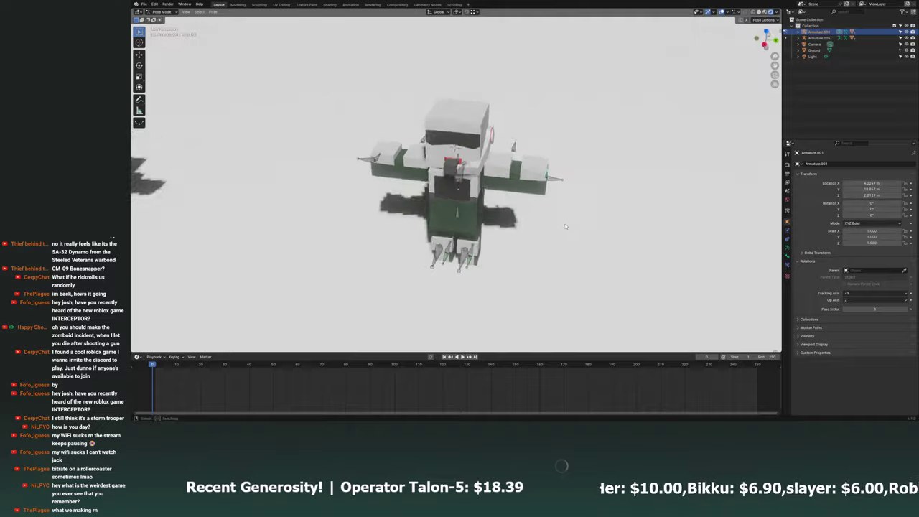
pyautogui.click(476, 255)
pyautogui.moveTo(477, 287)
pyautogui.mouseDown(button='middle')
pyautogui.moveTo(476, 254)
pyautogui.moveTo(408, 242)
pyautogui.moveTo(546, 235)
pyautogui.moveTo(453, 215)
pyautogui.moveTo(481, 216)
pyautogui.moveTo(453, 236)
pyautogui.mouseUp(button='middle')
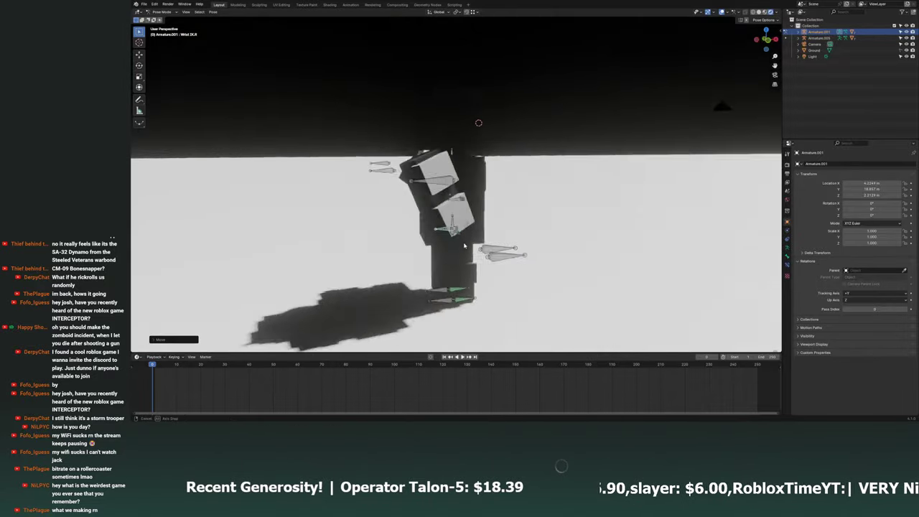
pyautogui.press('g')
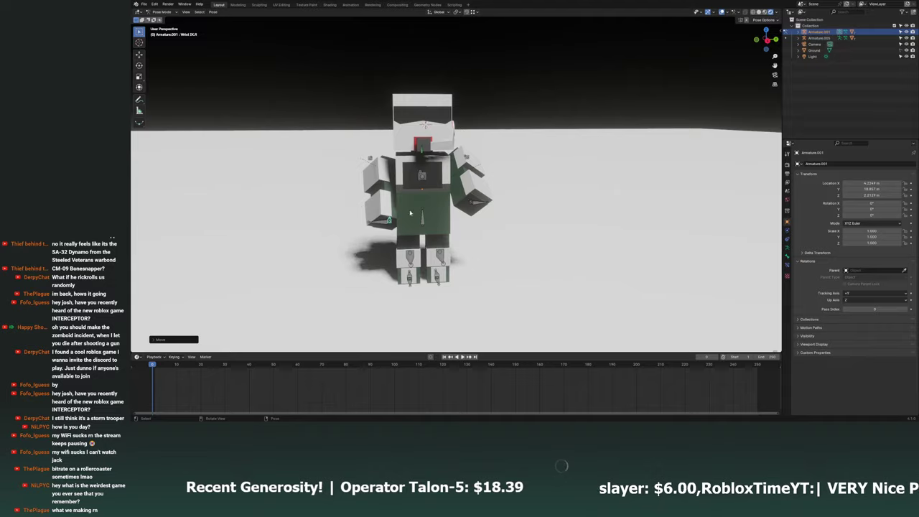
pyautogui.moveTo(453, 235)
pyautogui.mouseDown(button='middle')
pyautogui.moveTo(360, 244)
pyautogui.moveTo(505, 238)
pyautogui.moveTo(301, 190)
pyautogui.mouseUp(button='middle')
pyautogui.click(360, 244)
# Try moving Wrist IK.R, then clear the user transforms on Forearm.L.002.
pyautogui.click(503, 251)
pyautogui.press('g')
pyautogui.rightClick(291, 189)
pyautogui.click(473, 202)
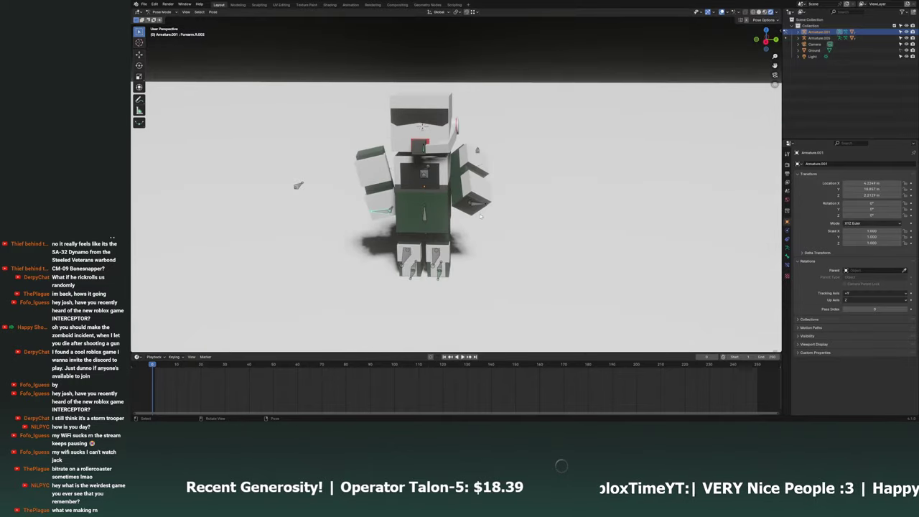
pyautogui.moveTo(474, 203); pyautogui.dragTo(504, 231, button='middle')
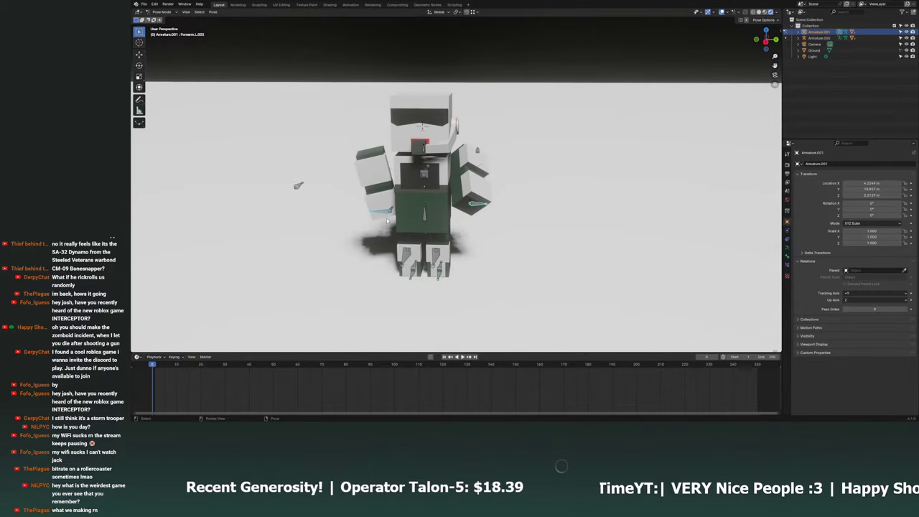
pyautogui.hotkey('ctrl', 'z')
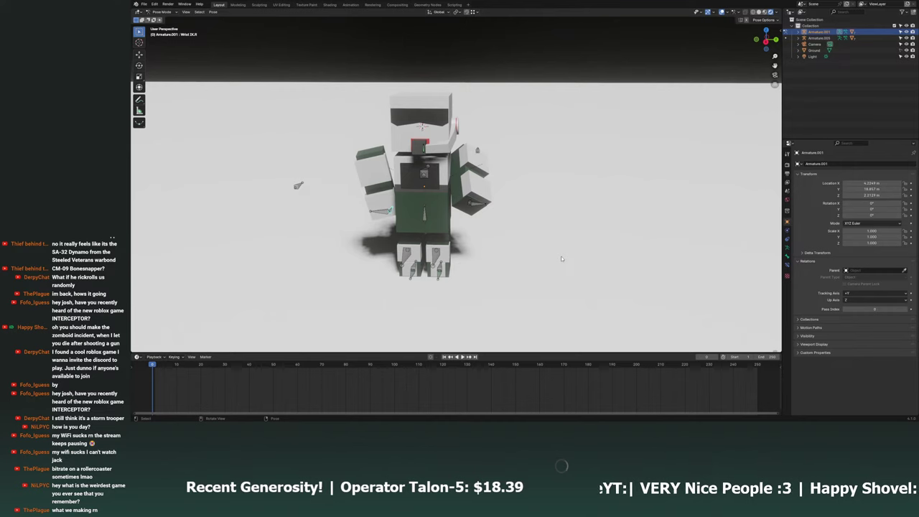
pyautogui.scroll(2, 546, 248)
pyautogui.click(494, 217)
pyautogui.rightClick(496, 218)
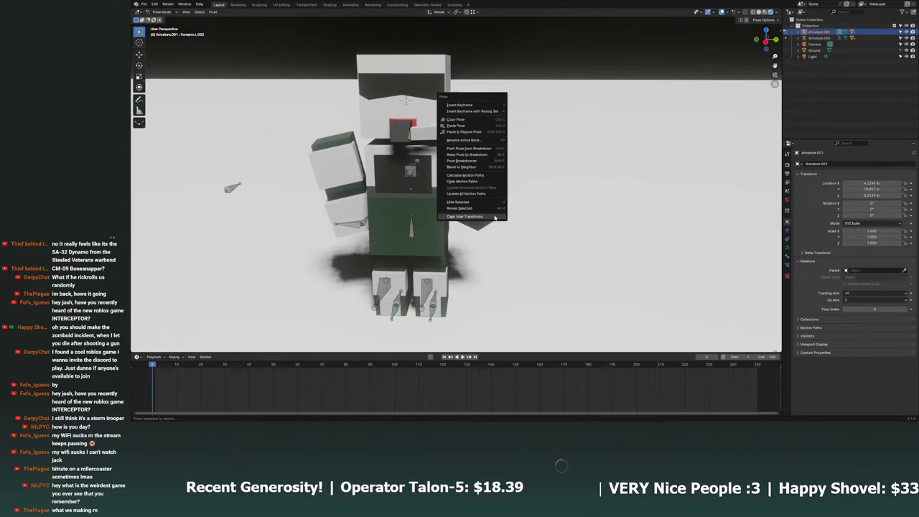
pyautogui.click(494, 217)
# Browse the active bone's properties, including its viewport display and constraints.
pyautogui.click(787, 255)
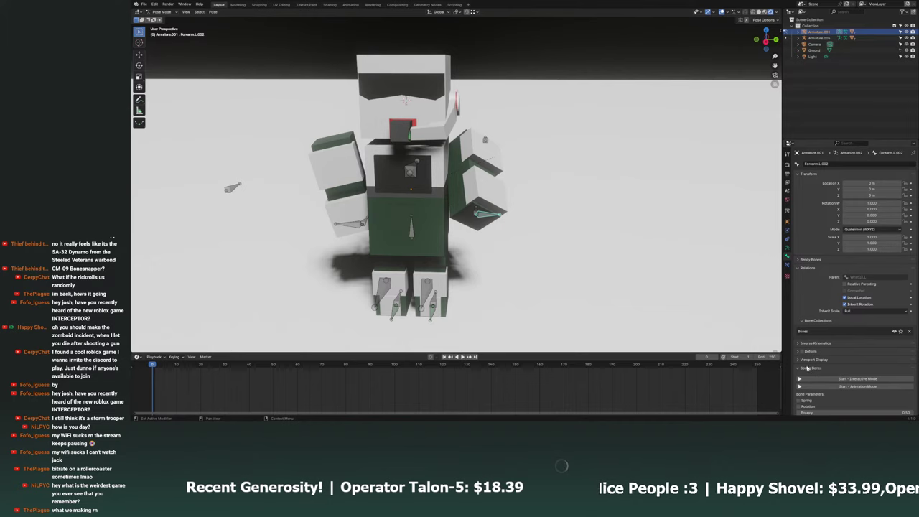
pyautogui.click(799, 359)
pyautogui.scroll(-5, 799, 354)
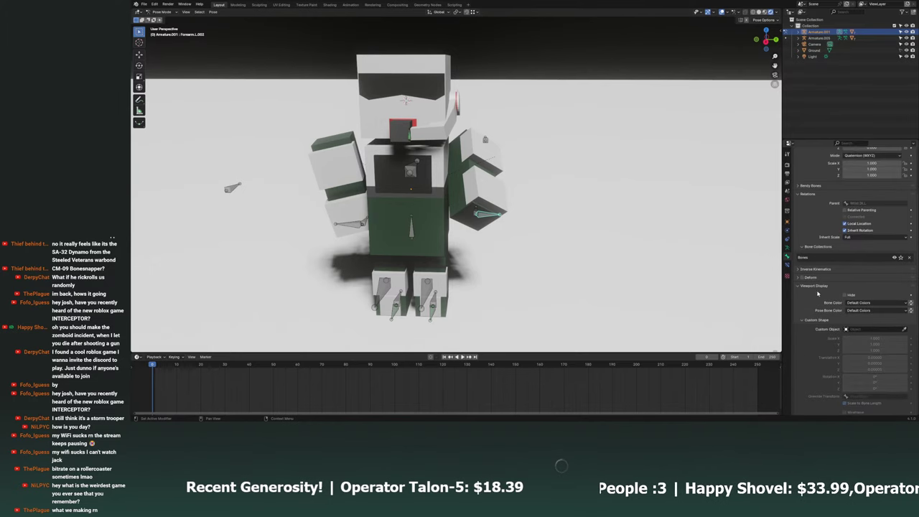
pyautogui.click(786, 266)
pyautogui.click(787, 257)
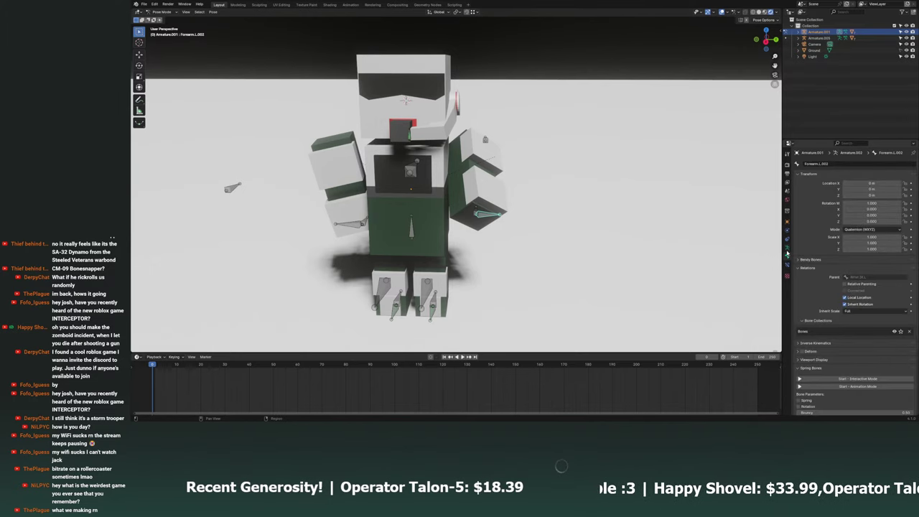
pyautogui.click(787, 251)
pyautogui.click(788, 257)
# Set the armature display to Stick, switch it back to Octahedral, and save.
pyautogui.click(787, 252)
pyautogui.click(815, 265)
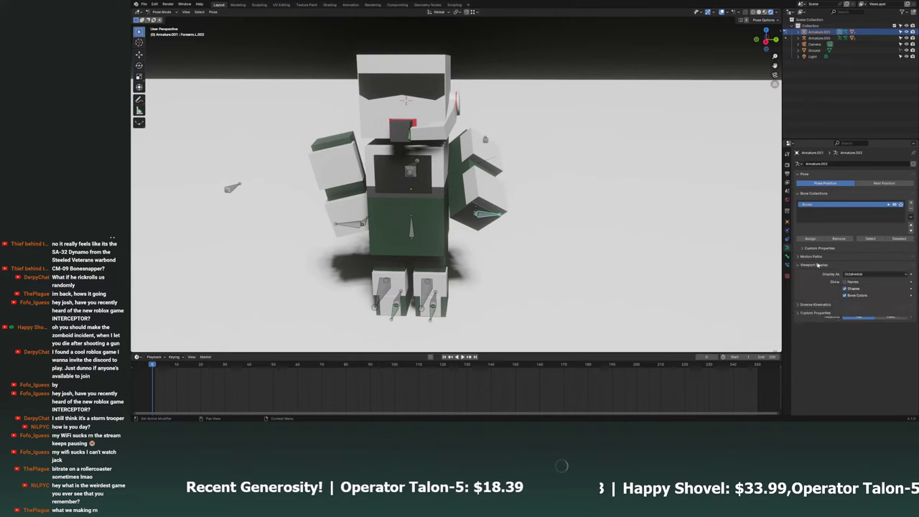
pyautogui.click(851, 275)
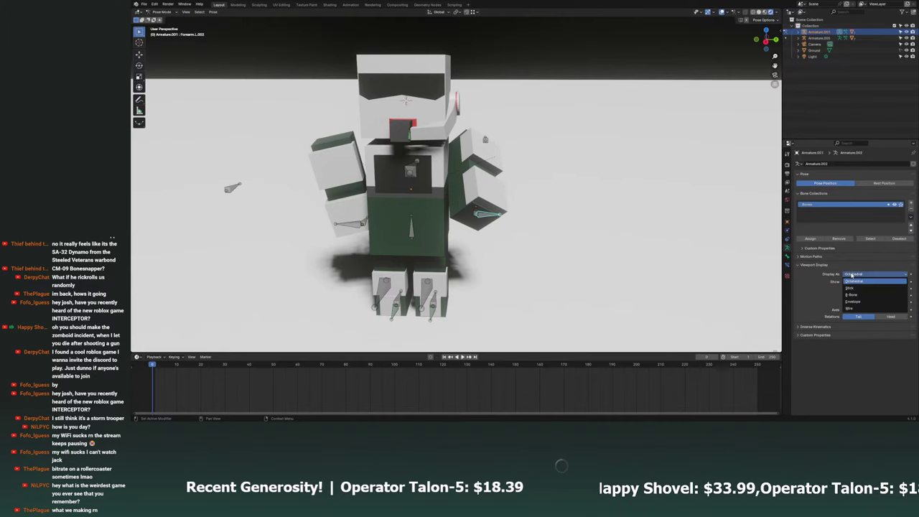
pyautogui.click(852, 289)
pyautogui.moveTo(718, 268); pyautogui.dragTo(631, 259, button='middle')
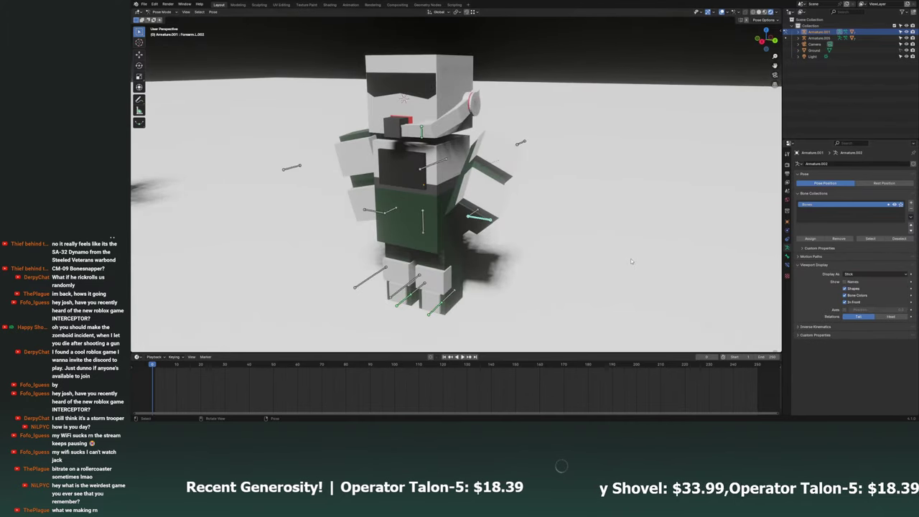
pyautogui.scroll(3, 630, 258)
pyautogui.click(869, 275)
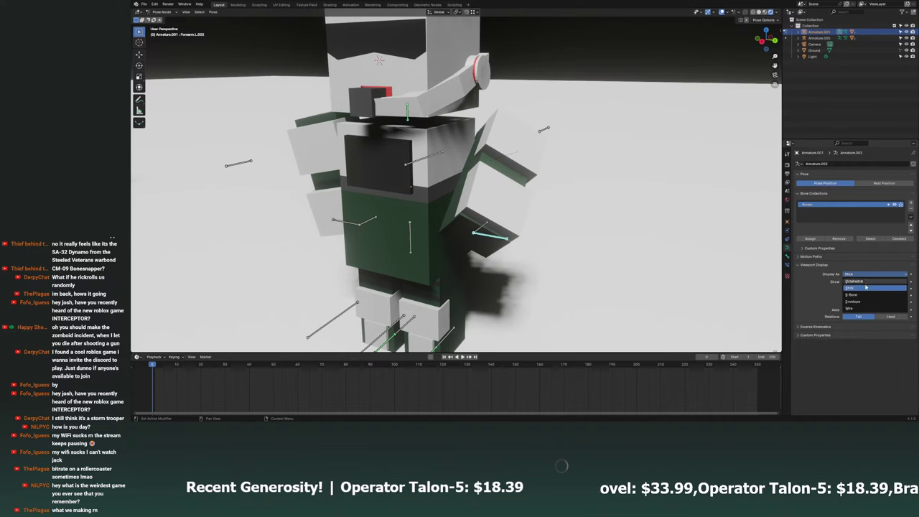
pyautogui.click(854, 281)
pyautogui.moveTo(647, 244)
pyautogui.mouseDown(button='middle')
pyautogui.moveTo(611, 237)
pyautogui.moveTo(431, 105)
pyautogui.mouseUp(button='middle')
pyautogui.hotkey('ctrl', 's')
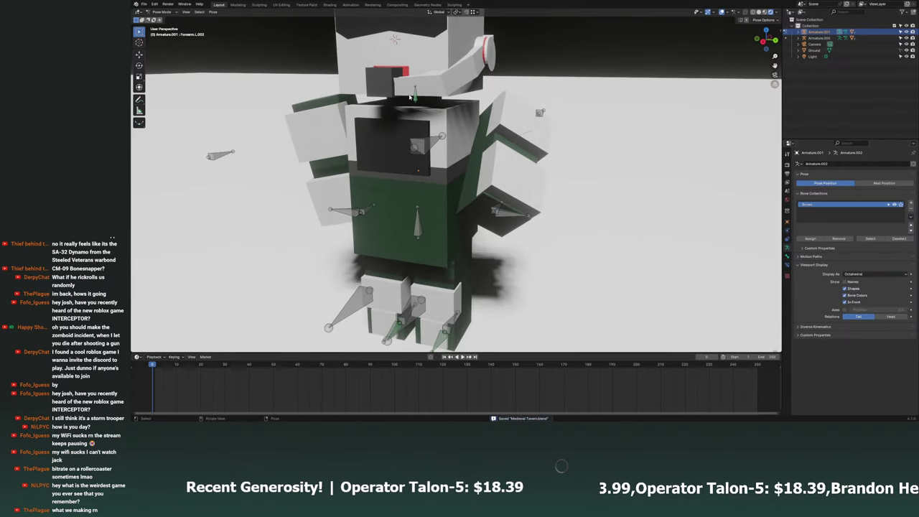
# Move the Wrist IK.L bone to a new position.
pyautogui.moveTo(356, 128)
pyautogui.mouseDown(button='middle')
pyautogui.moveTo(503, 244)
pyautogui.moveTo(565, 244)
pyautogui.moveTo(551, 247)
pyautogui.moveTo(502, 216)
pyautogui.moveTo(531, 214)
pyautogui.moveTo(503, 212)
pyautogui.mouseUp(button='middle')
pyautogui.click(512, 249)
pyautogui.press('g')
pyautogui.click(550, 247)
pyautogui.scroll(-4, 531, 215)
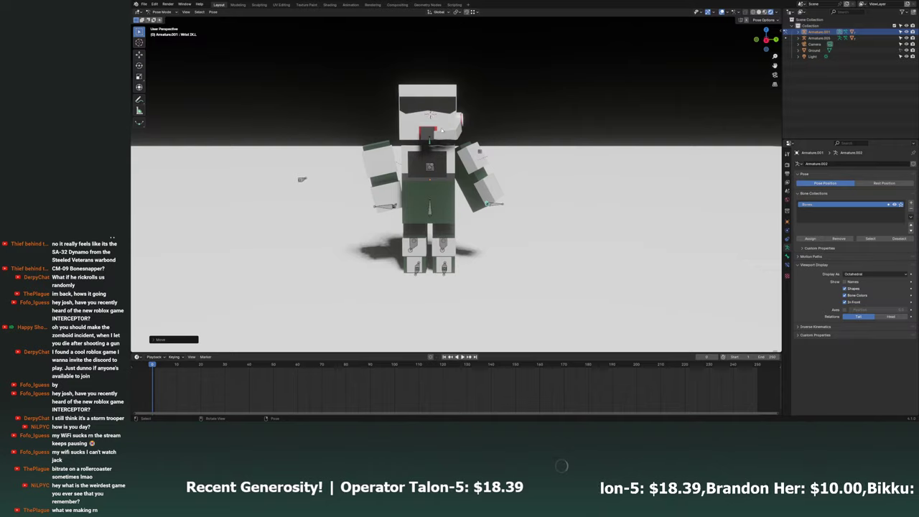
# Rotate the Neck bone so the head faces forward, and nudge the Heel IK.L bone.
pyautogui.click(420, 130)
pyautogui.scroll(3, 491, 209)
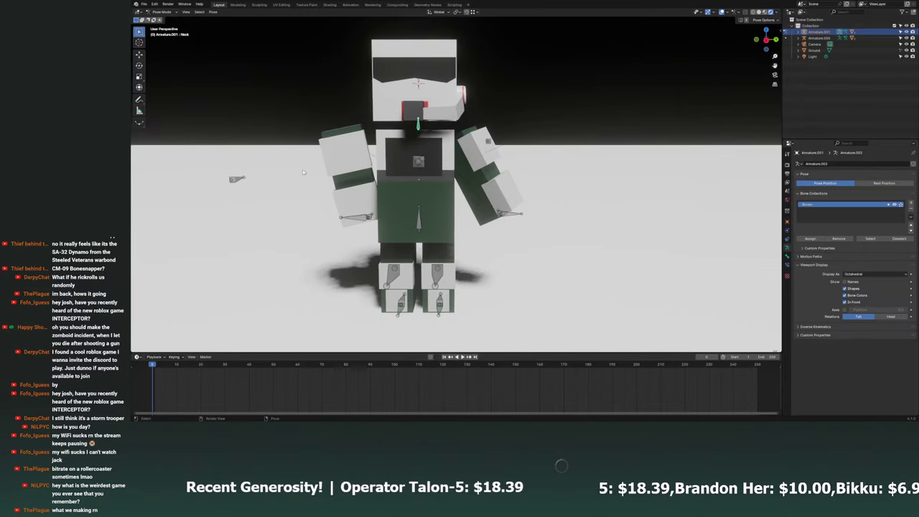
pyautogui.press('r')
pyautogui.click(404, 203)
pyautogui.moveTo(404, 203)
pyautogui.mouseDown(button='middle')
pyautogui.moveTo(434, 267)
pyautogui.moveTo(460, 270)
pyautogui.mouseUp(button='middle')
pyautogui.moveTo(464, 270); pyautogui.dragTo(473, 268)
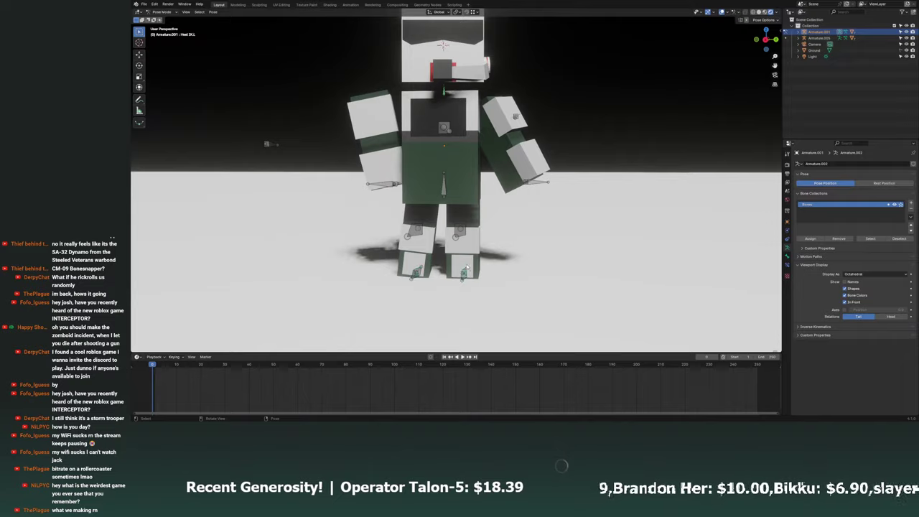
pyautogui.scroll(-3, 478, 267)
# Select all bones and copy the current pose.
pyautogui.press('a')
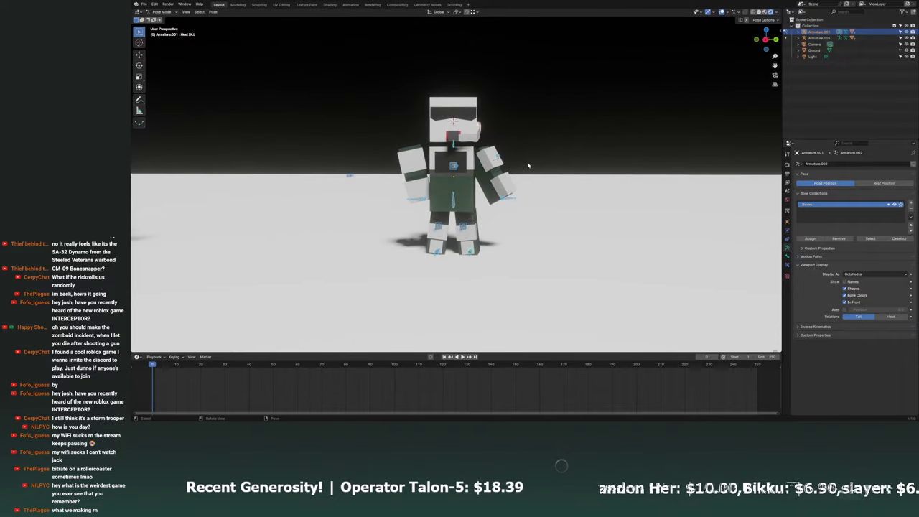
pyautogui.moveTo(528, 165); pyautogui.dragTo(515, 173, button='middle')
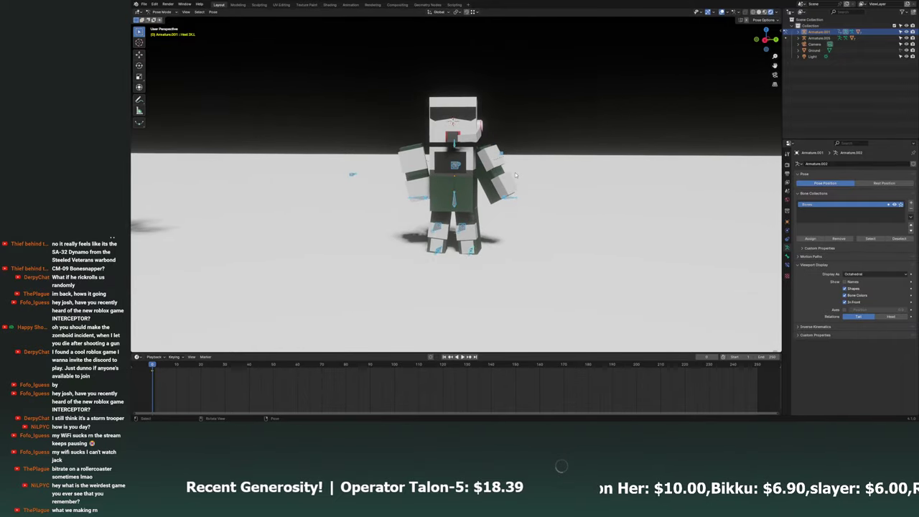
pyautogui.rightClick(515, 172)
pyautogui.moveTo(622, 178)
pyautogui.mouseDown(button='middle')
pyautogui.moveTo(528, 177)
pyautogui.moveTo(605, 325)
pyautogui.mouseUp(button='middle')
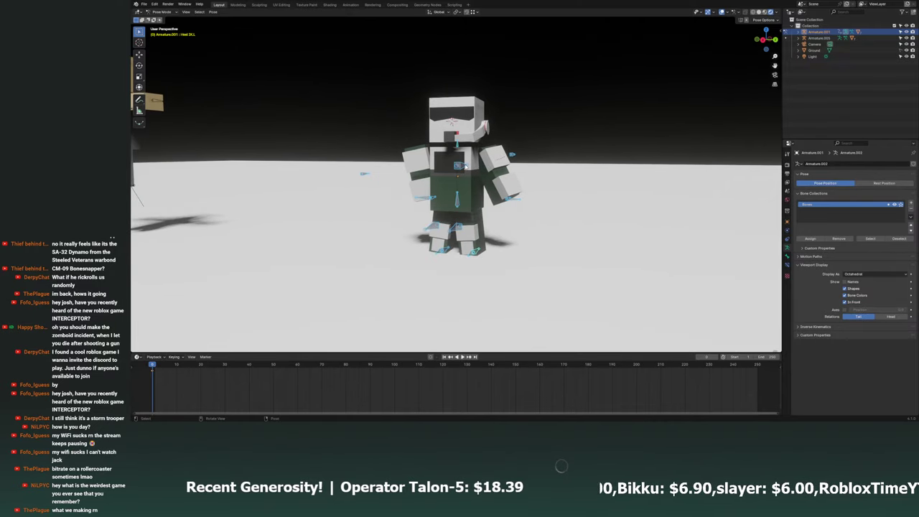
pyautogui.rightClick(468, 75)
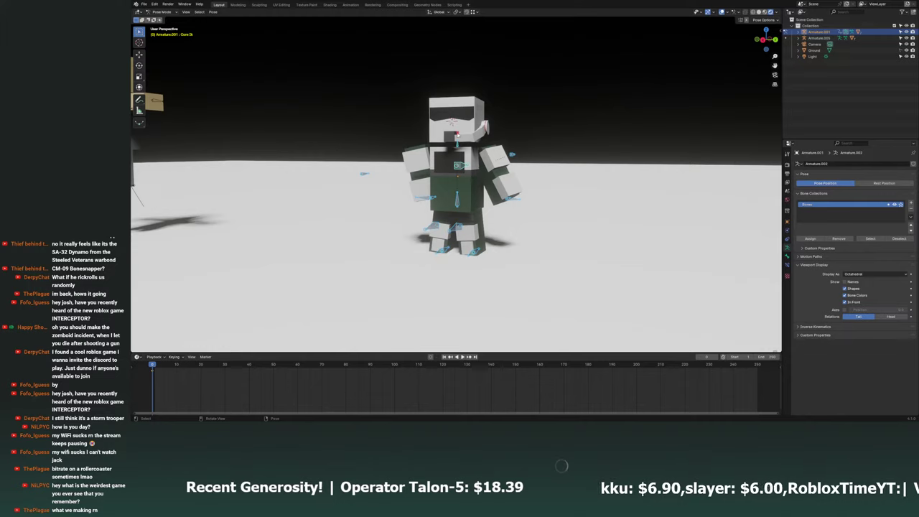
pyautogui.rightClick(465, 32)
pyautogui.click(465, 32)
pyautogui.moveTo(495, 130); pyautogui.dragTo(538, 222, button='middle')
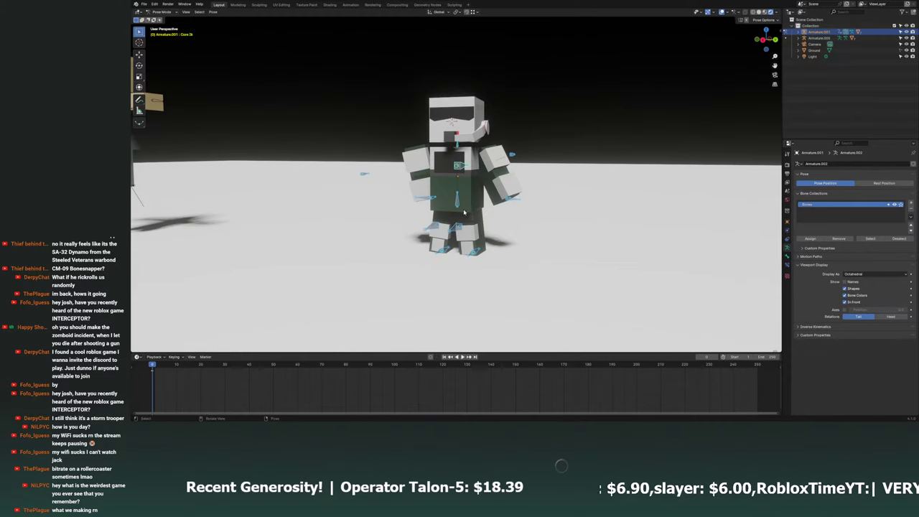
# Play the walk animation, inspect it, then replay it from the first frame.
pyautogui.press('space')
pyautogui.hotkey('ctrl', 's')
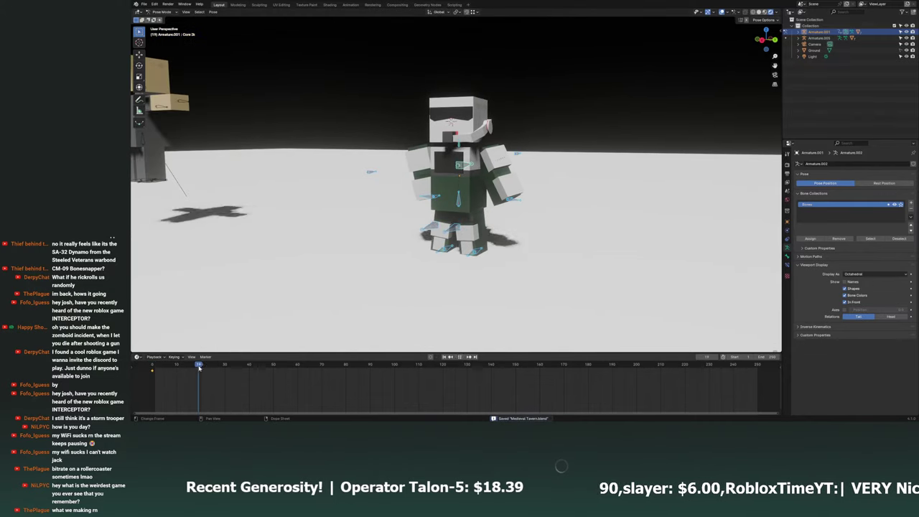
pyautogui.moveTo(395, 182); pyautogui.dragTo(471, 216, button='middle')
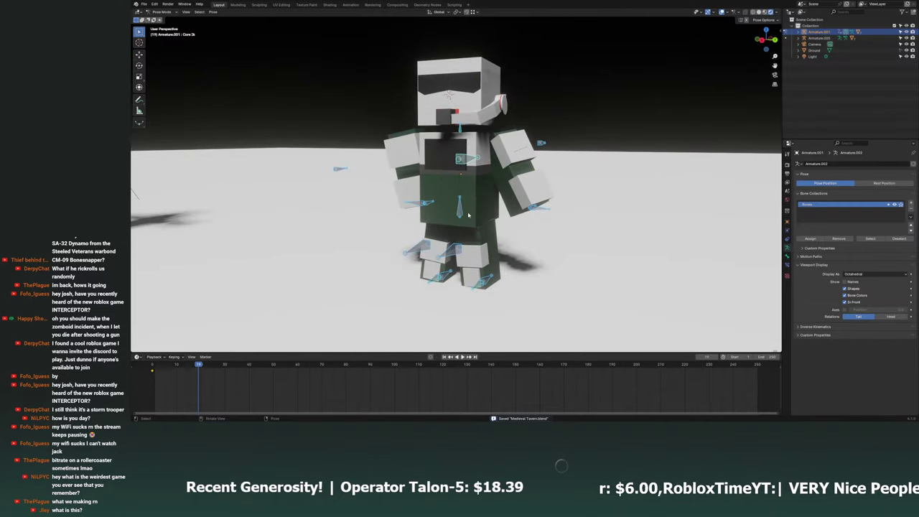
pyautogui.moveTo(490, 194); pyautogui.dragTo(518, 219, button='middle')
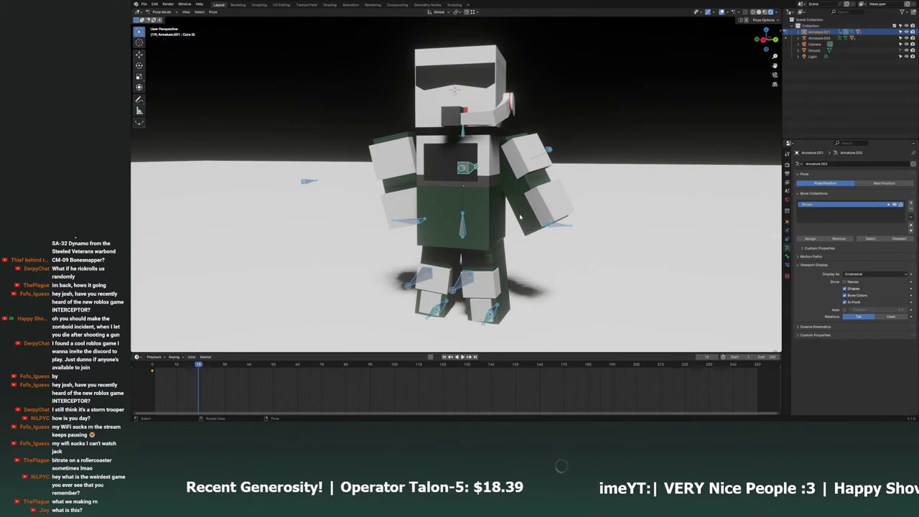
pyautogui.moveTo(531, 193); pyautogui.dragTo(522, 189, button='middle')
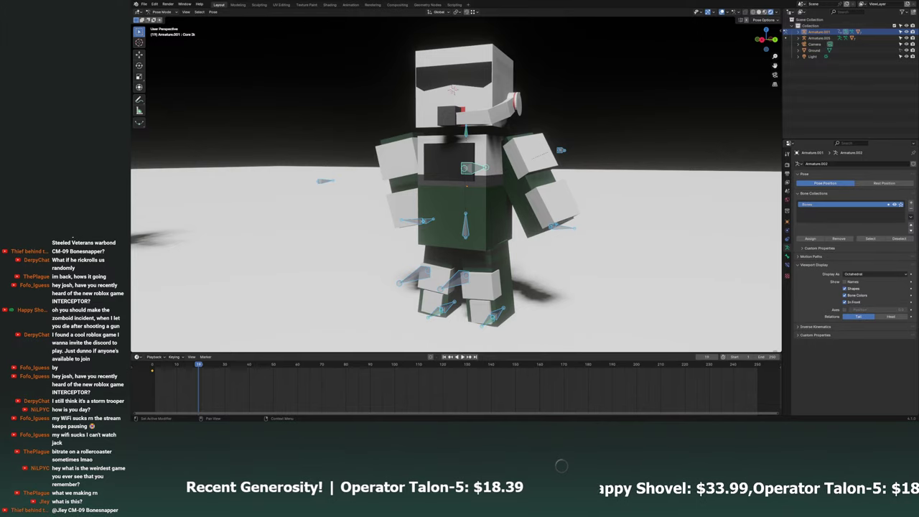
pyautogui.moveTo(529, 247)
pyautogui.mouseDown(button='middle')
pyautogui.moveTo(566, 249)
pyautogui.moveTo(501, 258)
pyautogui.moveTo(596, 219)
pyautogui.mouseUp(button='middle')
pyautogui.scroll(-3, 595, 219)
pyautogui.press('a')
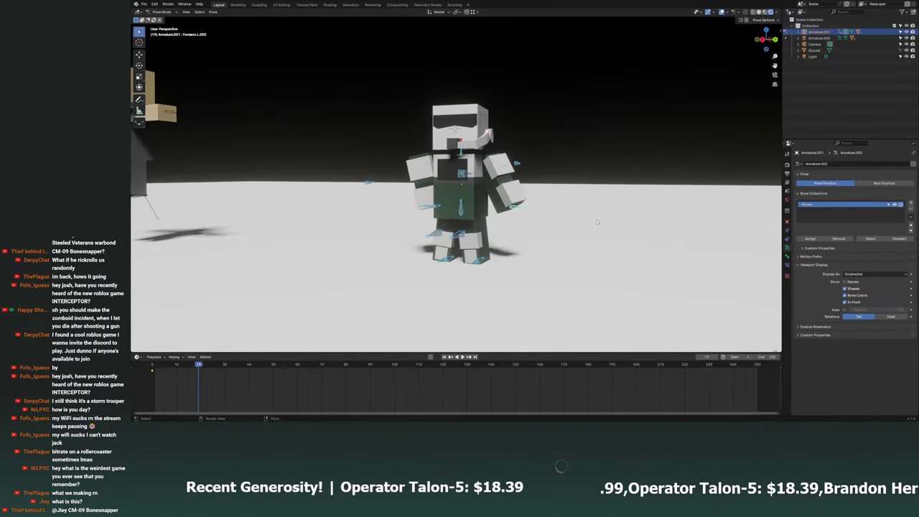
pyautogui.hotkey('shift', 'Left')
pyautogui.press('space')
pyautogui.press('space')
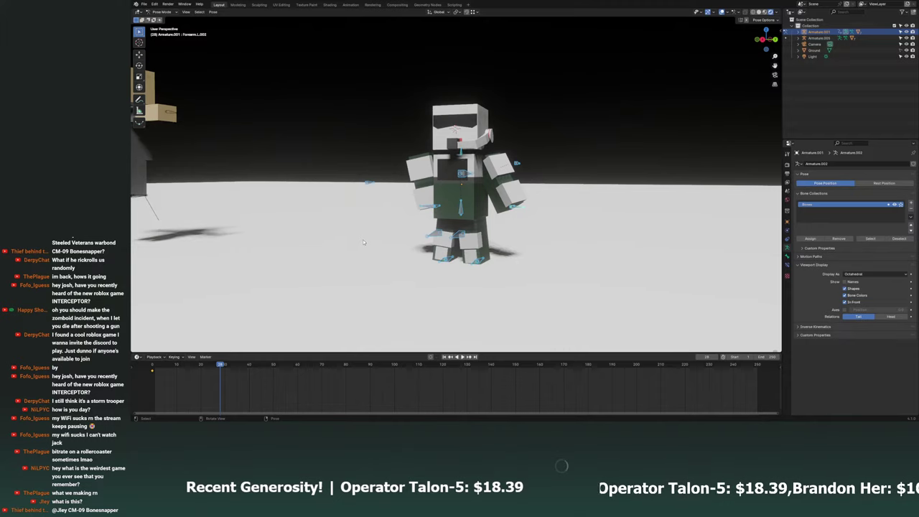
# Enable Ambient Occlusion in the render settings and save the file.
pyautogui.click(786, 165)
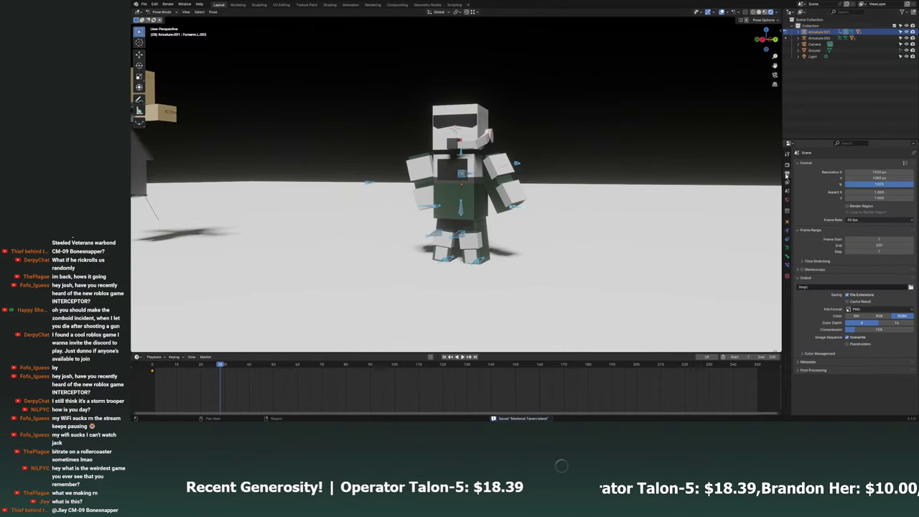
pyautogui.click(799, 206)
pyautogui.click(802, 207)
pyautogui.click(800, 207)
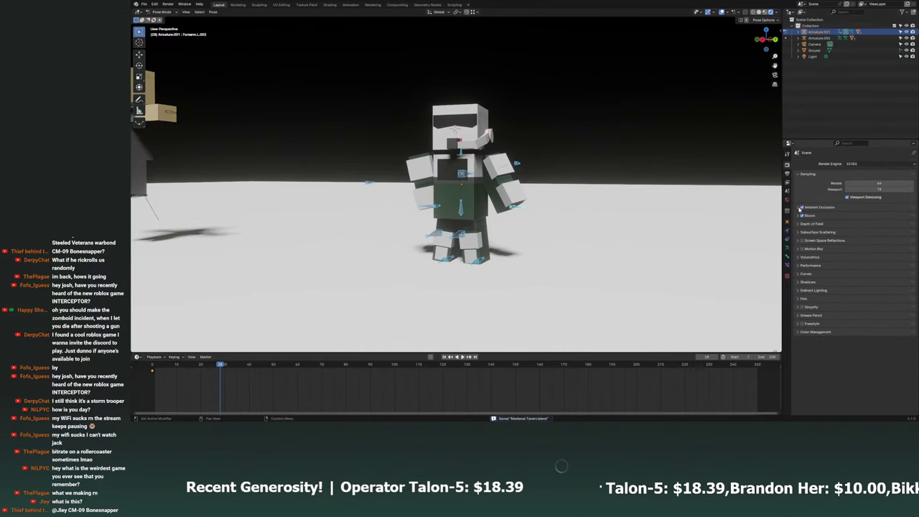
pyautogui.click(787, 175)
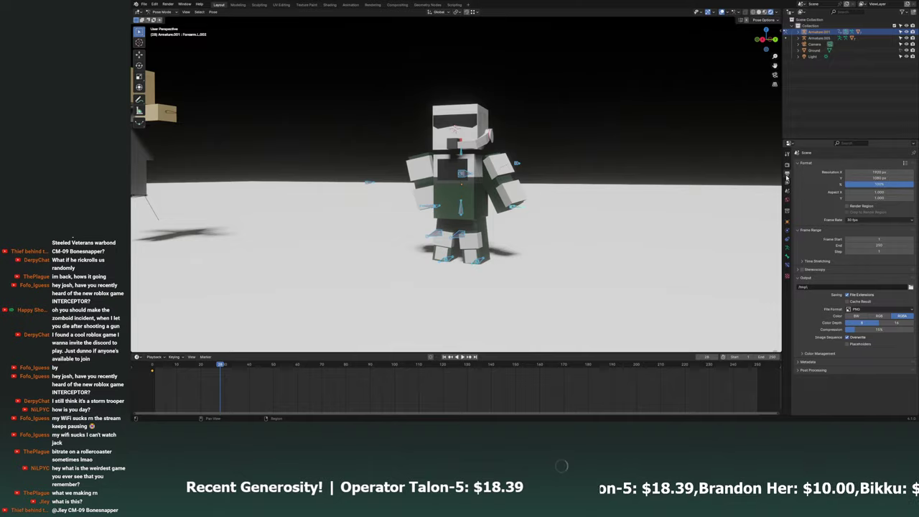
pyautogui.moveTo(494, 237); pyautogui.dragTo(553, 227, button='middle')
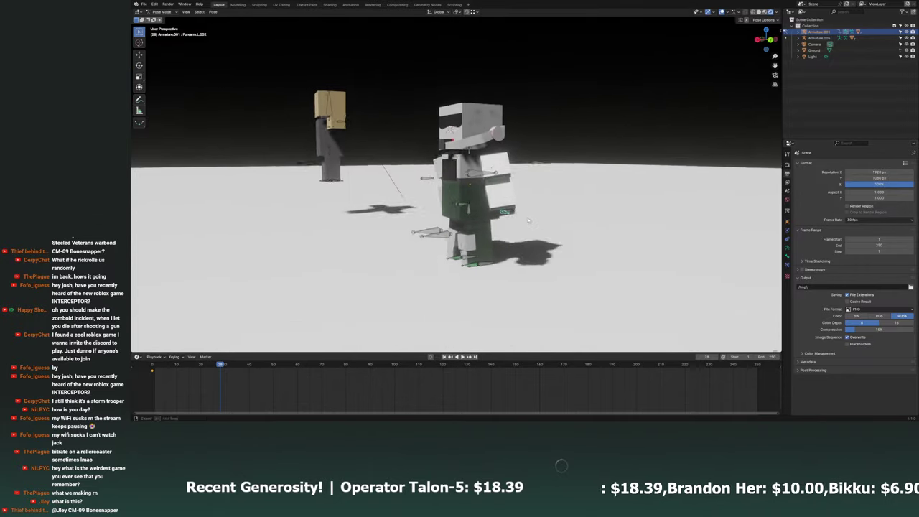
pyautogui.hotkey('ctrl', 's')
# Step to frame 10 and switch the armature from Pose Mode to Object Mode.
pyautogui.scroll(5, 552, 224)
pyautogui.scroll(-5, 295, 258)
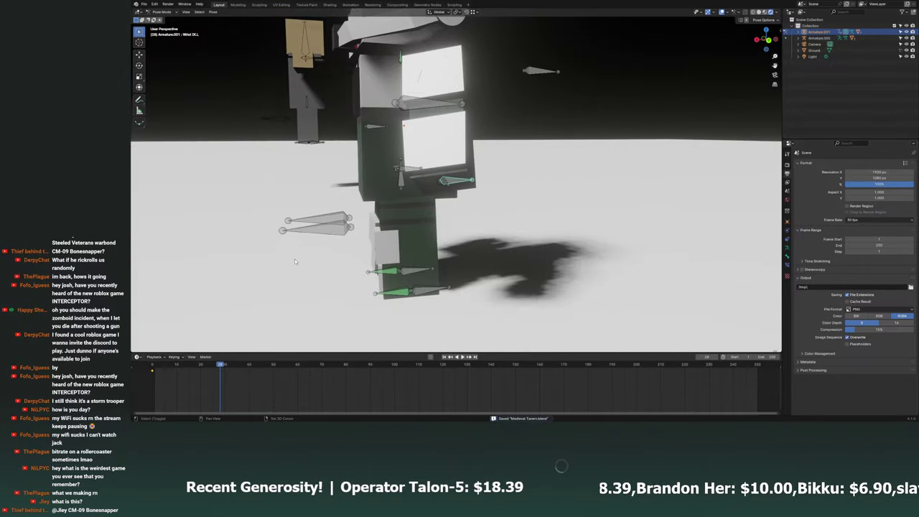
pyautogui.moveTo(260, 301); pyautogui.dragTo(411, 246, button='middle')
pyautogui.press('Up')
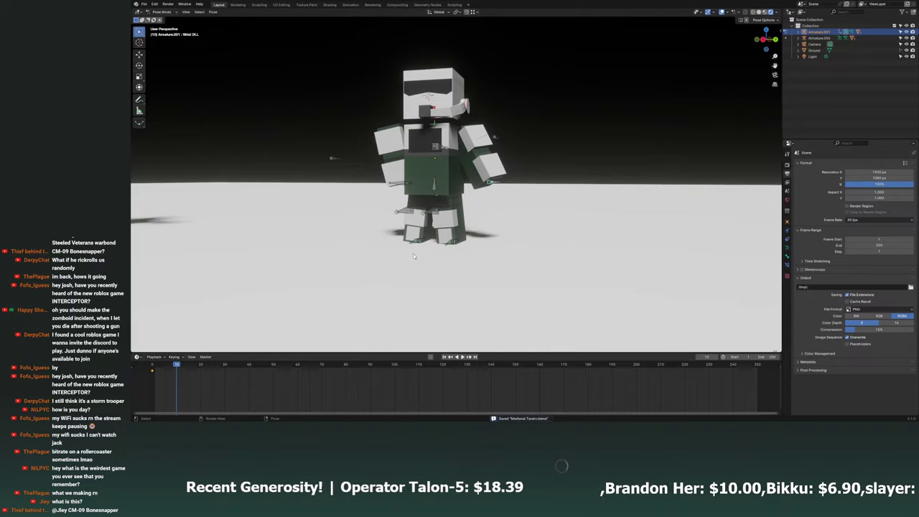
pyautogui.moveTo(479, 207); pyautogui.dragTo(521, 238, button='middle')
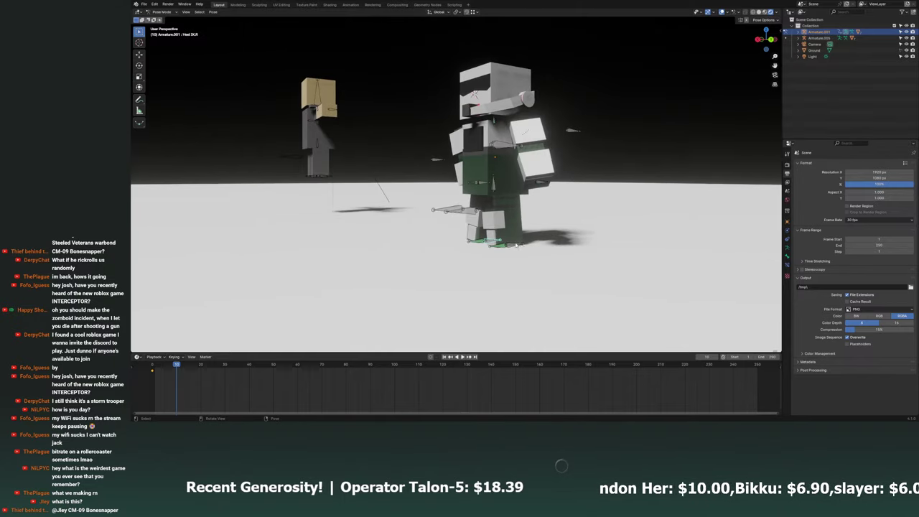
pyautogui.click(163, 12)
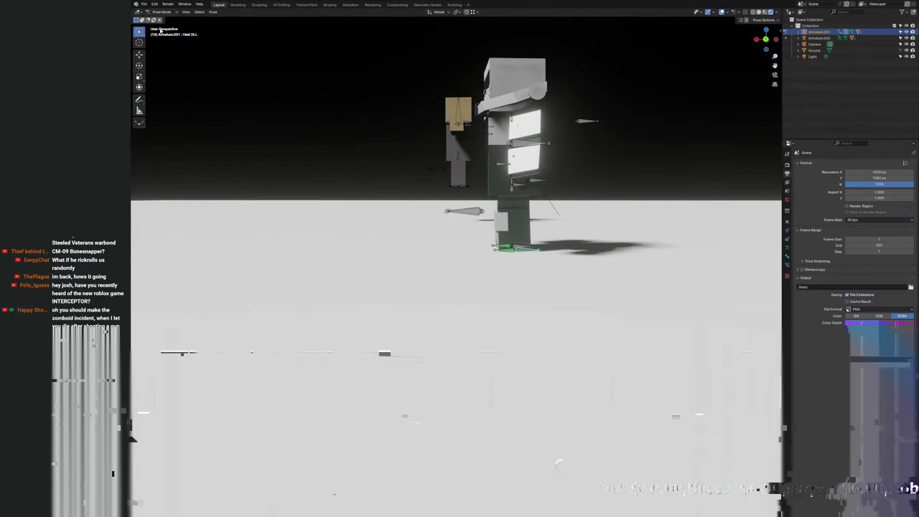
pyautogui.hotkey('ctrl', 'Tab')
# Save Medieval Tavern.blend and bring up the Add menu for empties.
pyautogui.moveTo(460, 287)
pyautogui.mouseDown(button='middle')
pyautogui.moveTo(374, 294)
pyautogui.moveTo(402, 302)
pyautogui.mouseUp(button='middle')
pyautogui.rightClick(514, 191)
pyautogui.press('Escape')
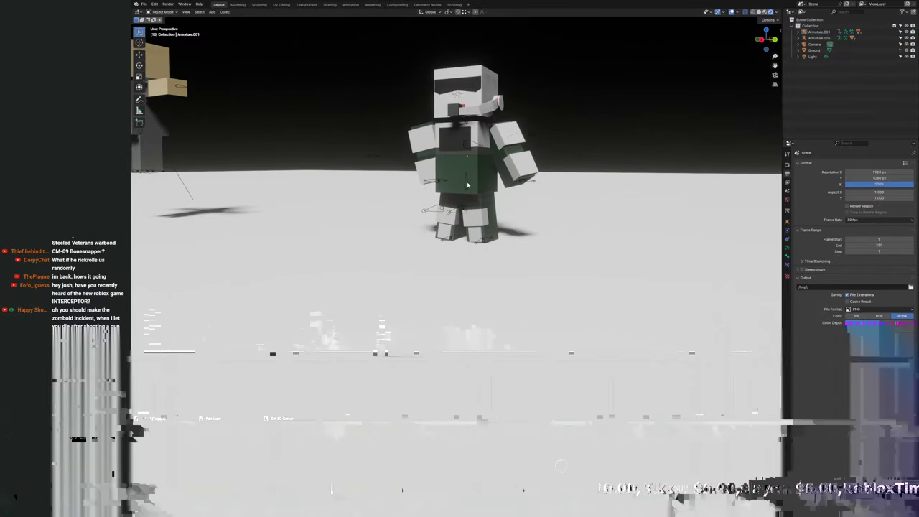
pyautogui.hotkey('ctrl', 's')
pyautogui.hotkey('shift', 'a')
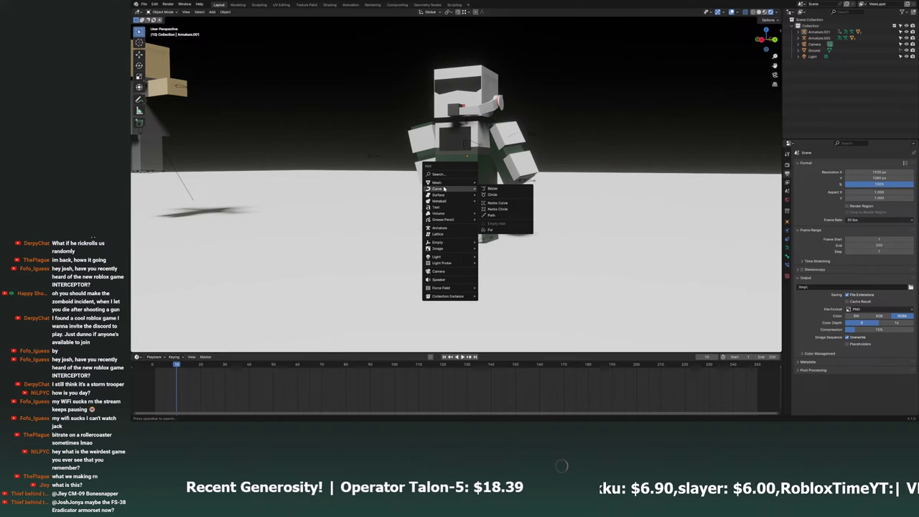
pyautogui.moveTo(438, 242)
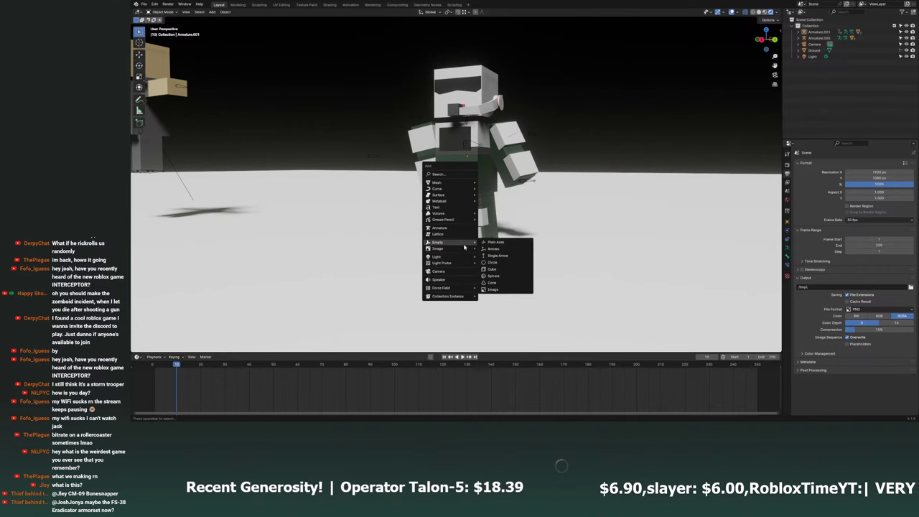
# Add a sphere empty near the centre and scale it up around the soldier.
pyautogui.click(493, 276)
pyautogui.click(760, 39)
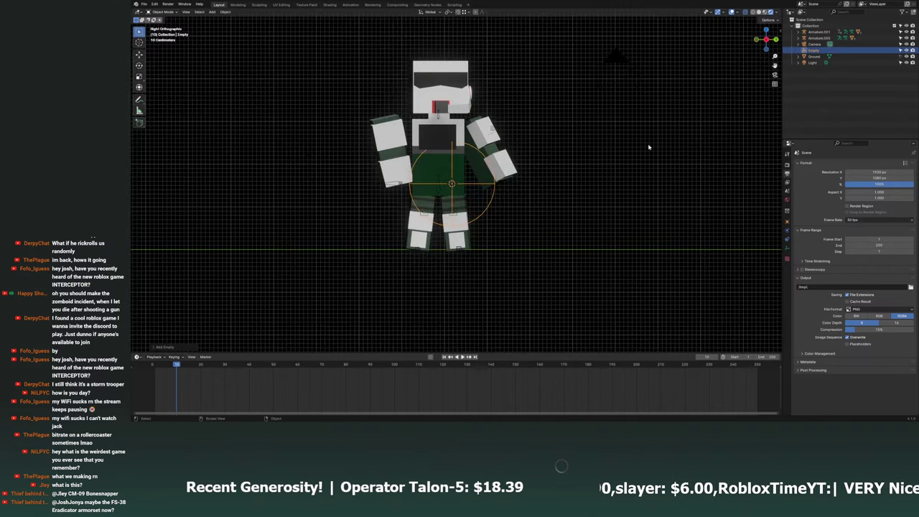
pyautogui.press('g')
pyautogui.click(440, 176)
pyautogui.press('s')
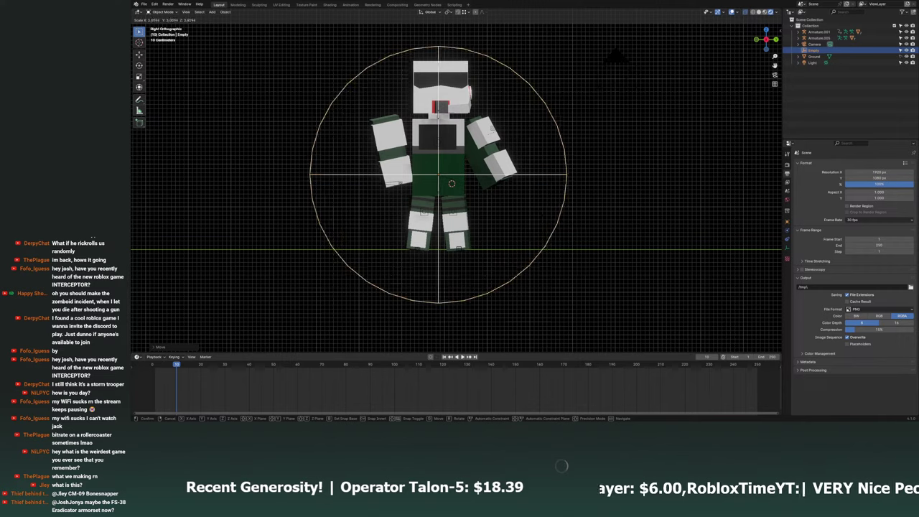
pyautogui.click(460, 224)
# Parent the soldier's armature to the sphere empty with Ctrl+P > Object, then save.
pyautogui.moveTo(461, 224); pyautogui.dragTo(472, 190, button='middle')
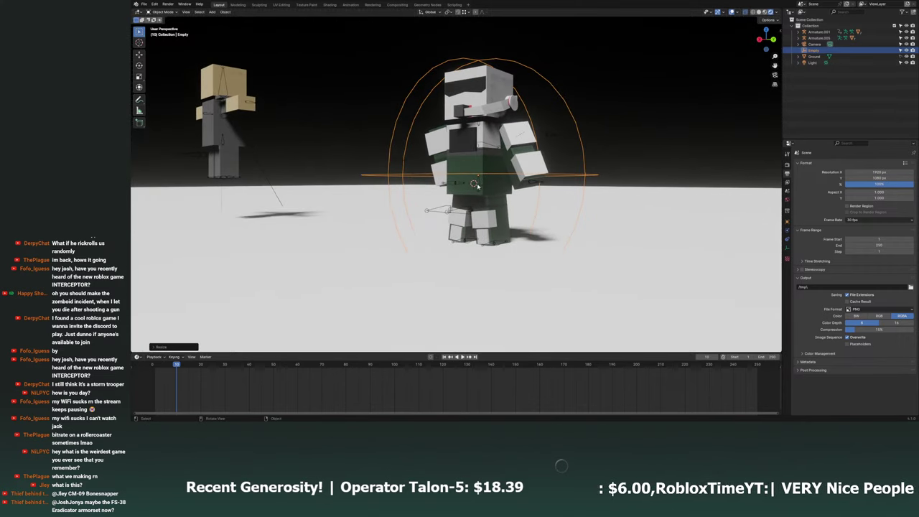
pyautogui.click(472, 190)
pyautogui.keyDown('shift'); pyautogui.click(392, 176); pyautogui.keyUp('shift')
pyautogui.hotkey('ctrl', 'p')
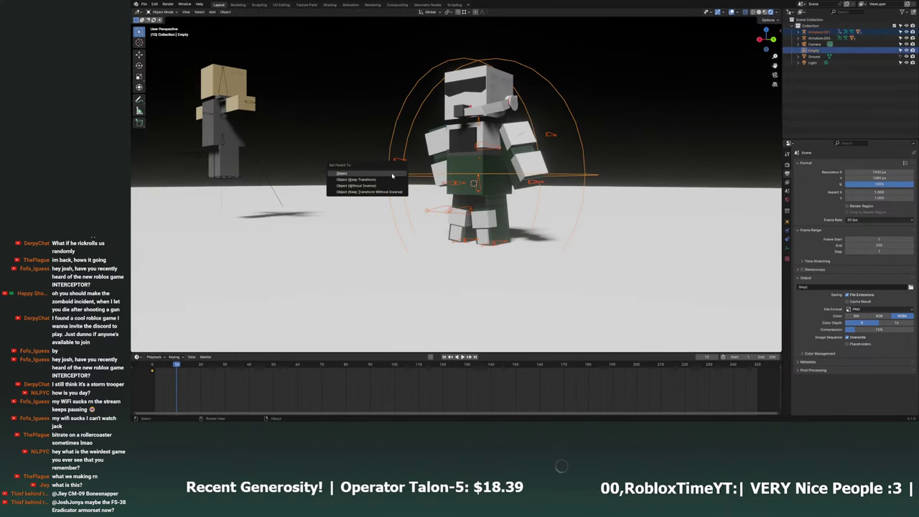
pyautogui.click(394, 176)
pyautogui.hotkey('ctrl', 's')
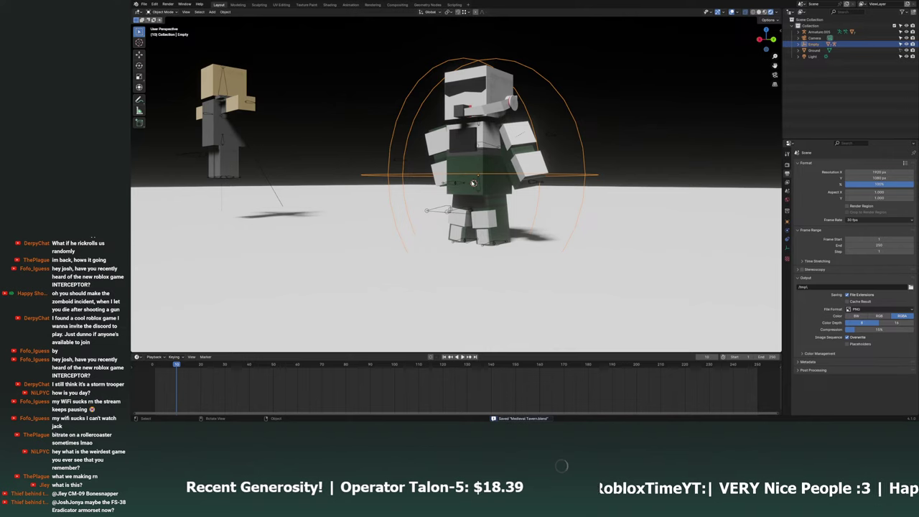
# From the back view at frame 20, move the sphere empty along X to key sideways travel.
pyautogui.moveTo(180, 375); pyautogui.dragTo(151, 376)
pyautogui.moveTo(654, 102); pyautogui.dragTo(633, 107, button='middle')
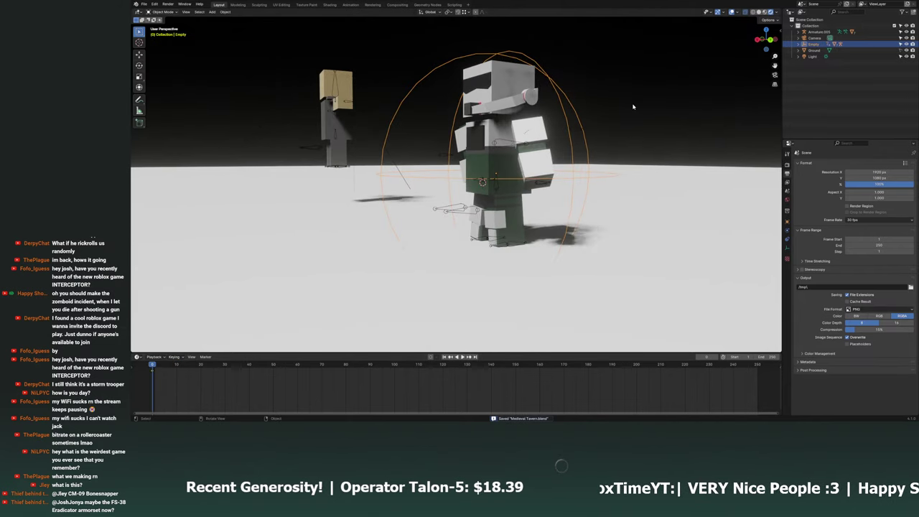
pyautogui.click(770, 43)
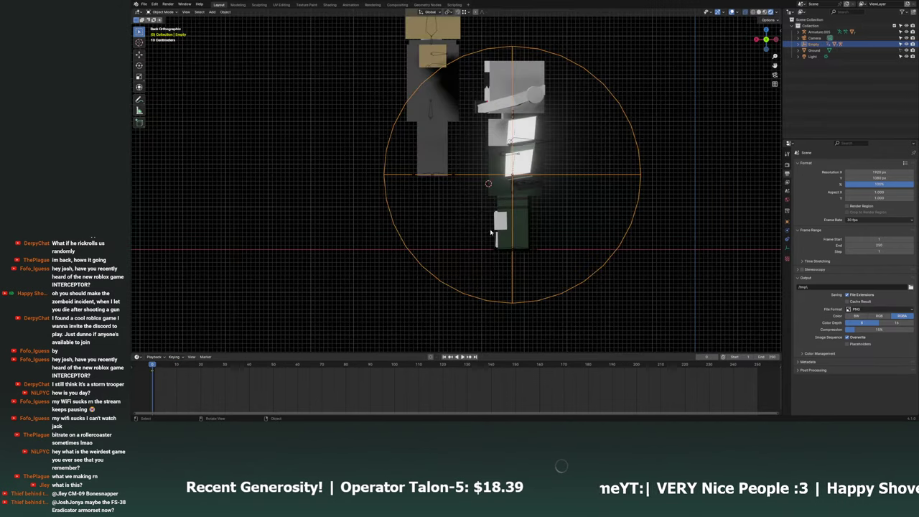
pyautogui.press('space')
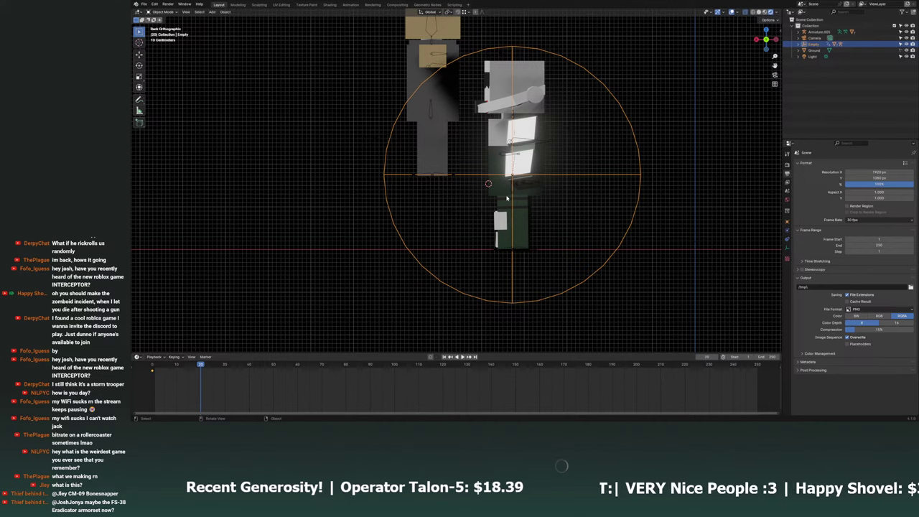
pyautogui.press('g')
pyautogui.press('x')
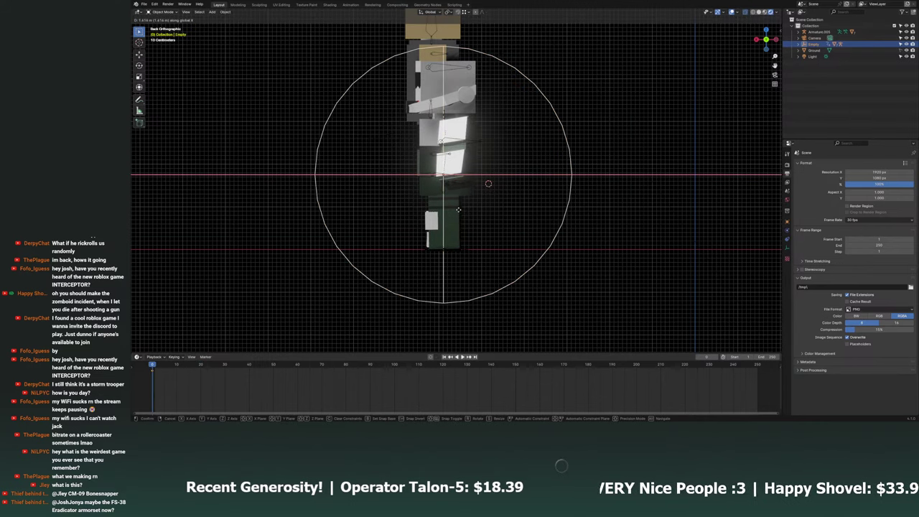
pyautogui.click(458, 208)
# Preview the motion, then re-key the empty shifted left at frame 20.
pyautogui.moveTo(458, 212); pyautogui.dragTo(352, 247, button='middle')
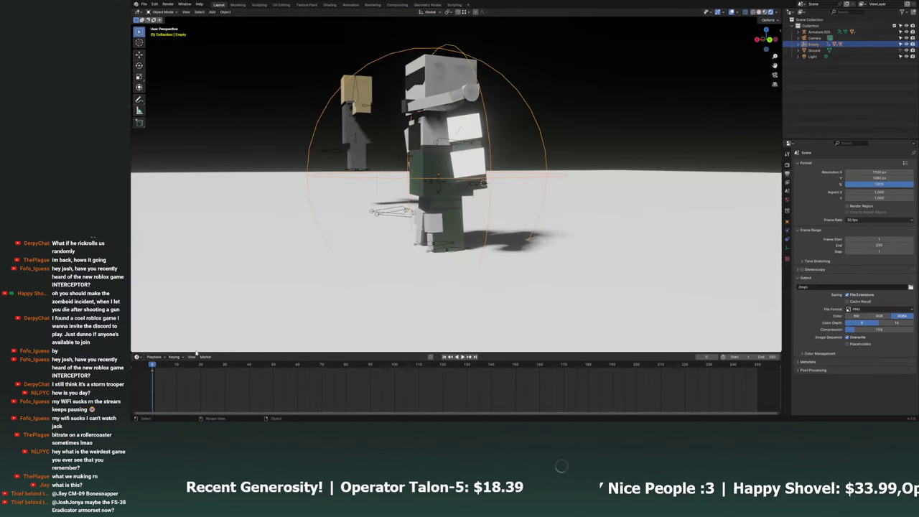
pyautogui.moveTo(161, 364); pyautogui.dragTo(195, 364)
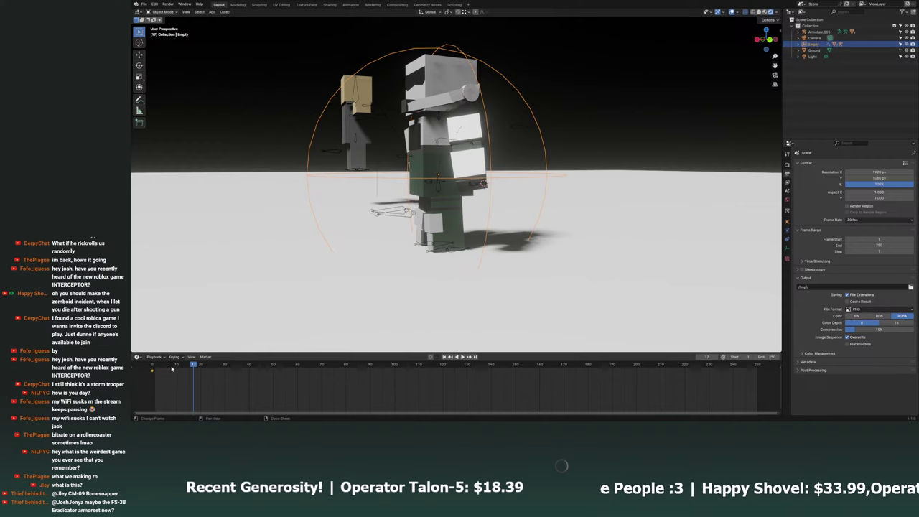
pyautogui.press('ctrl+KP_1')
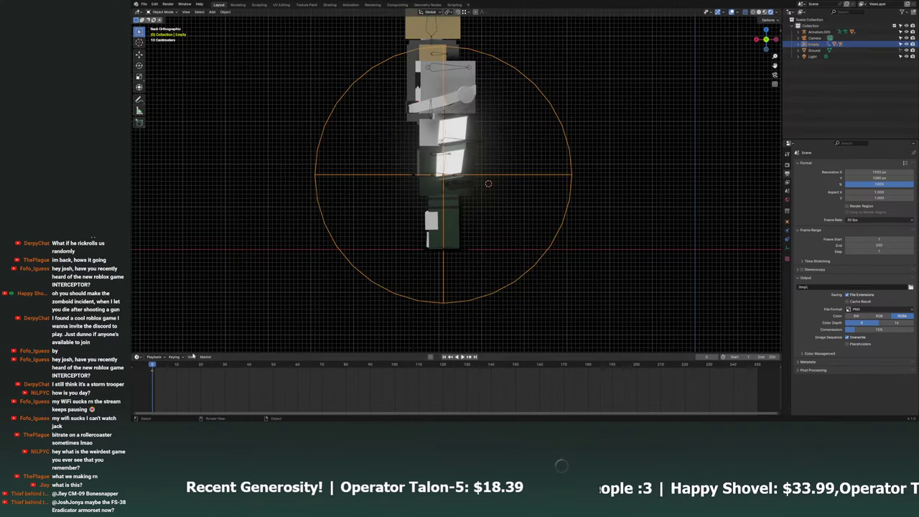
pyautogui.moveTo(153, 366); pyautogui.dragTo(200, 365)
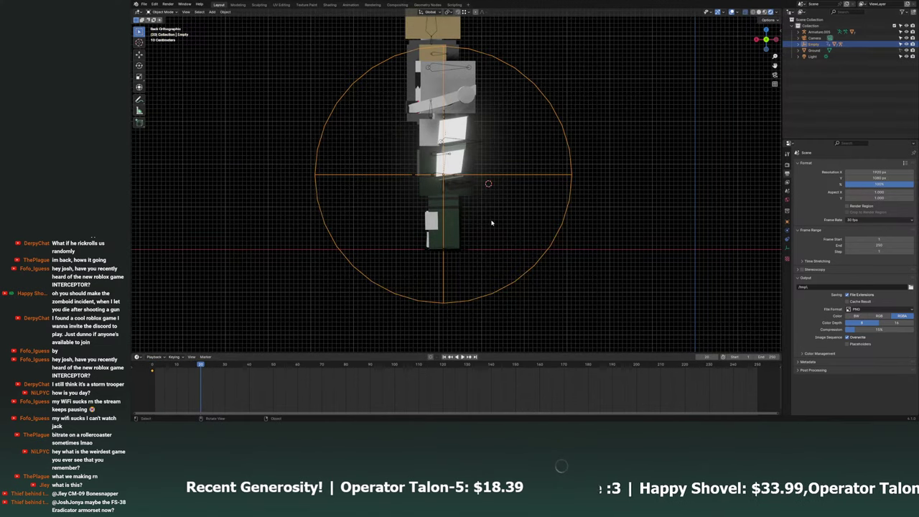
pyautogui.press('g')
pyautogui.click(428, 223)
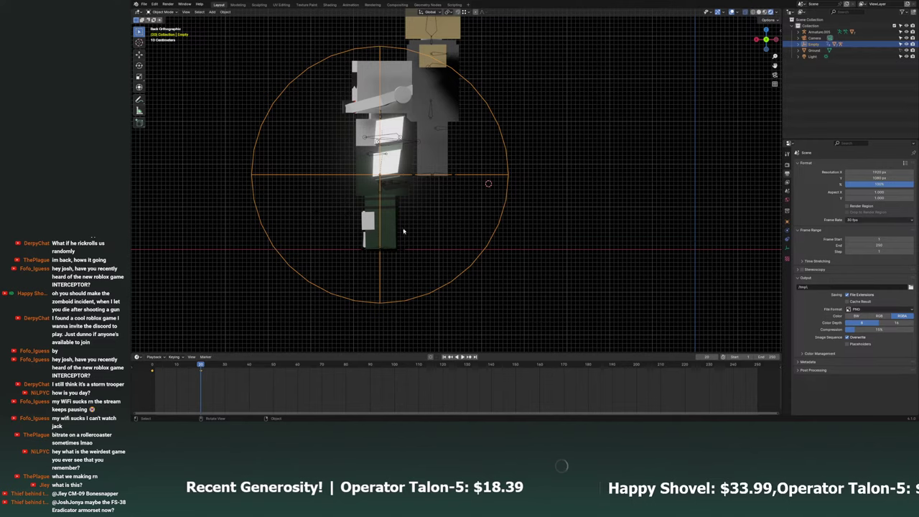
# Play back the walk with the soldier travelling sideways in perspective, then save.
pyautogui.press('KP_5')
pyautogui.press('space')
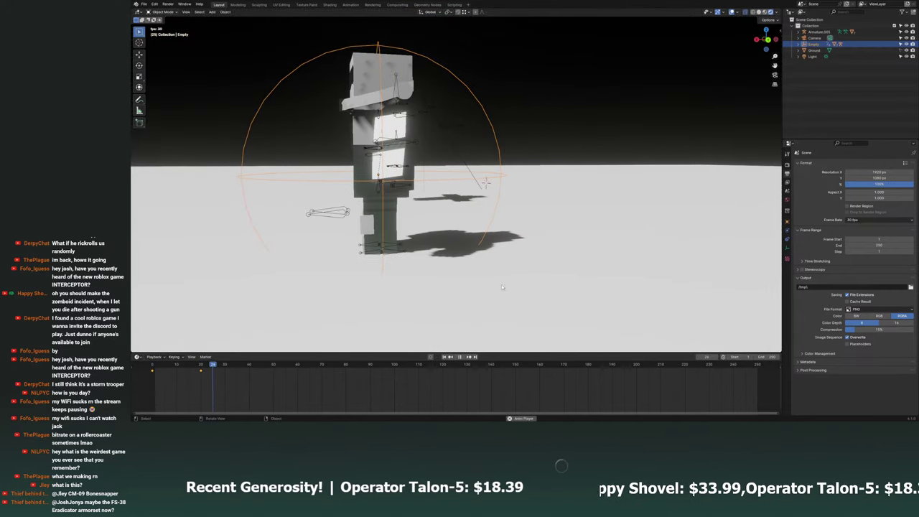
pyautogui.press('Escape')
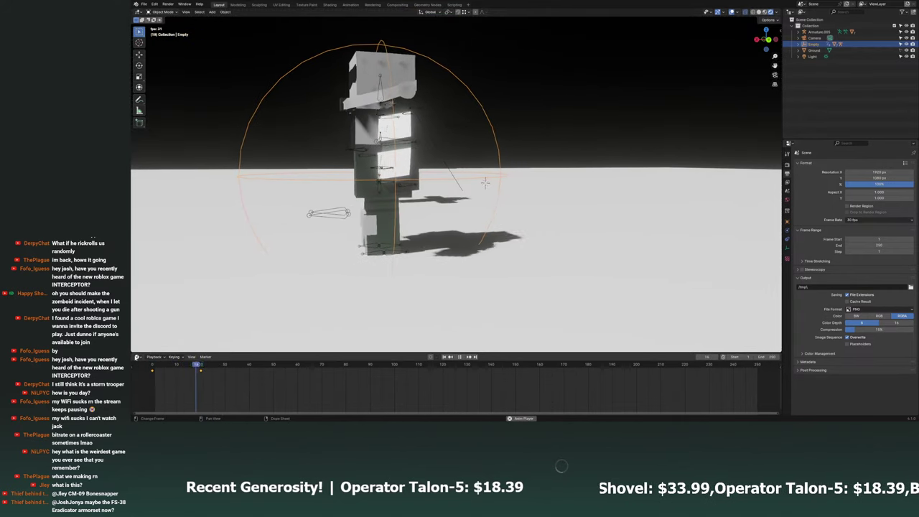
pyautogui.press('Escape')
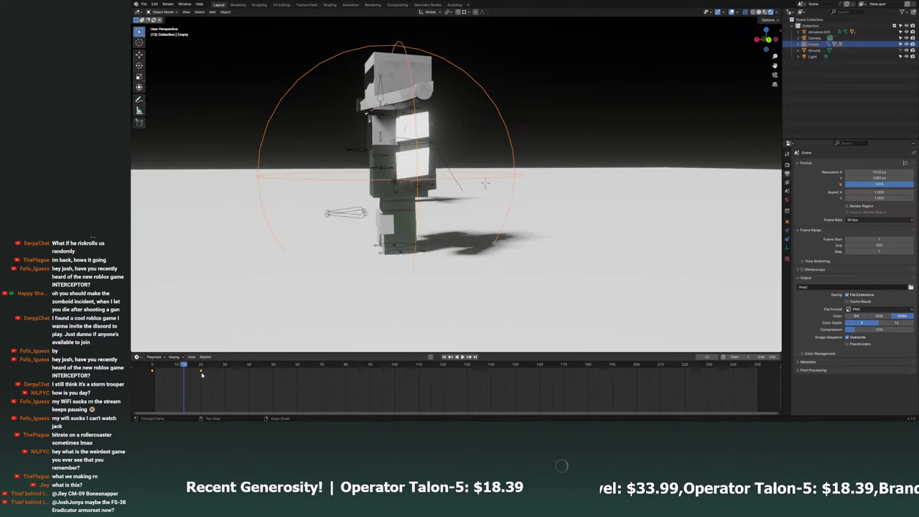
pyautogui.press('space')
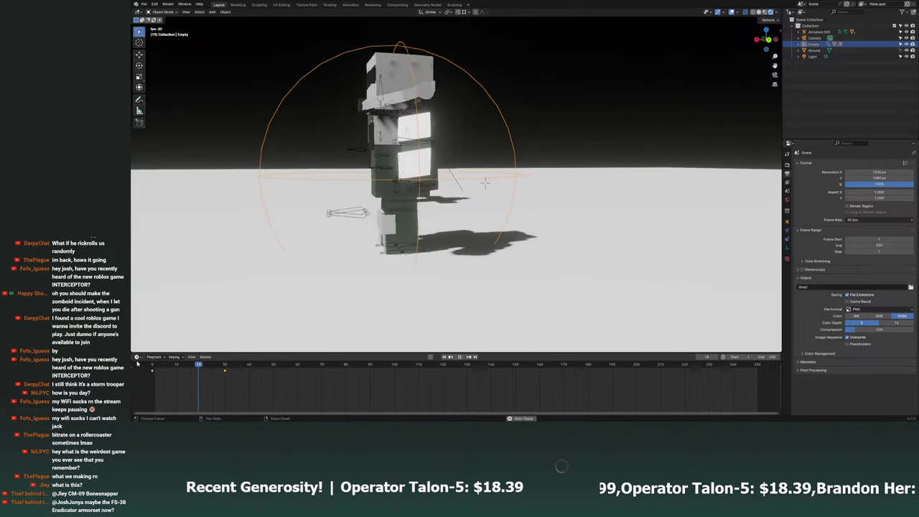
pyautogui.press('space')
pyautogui.hotkey('ctrl', 's')
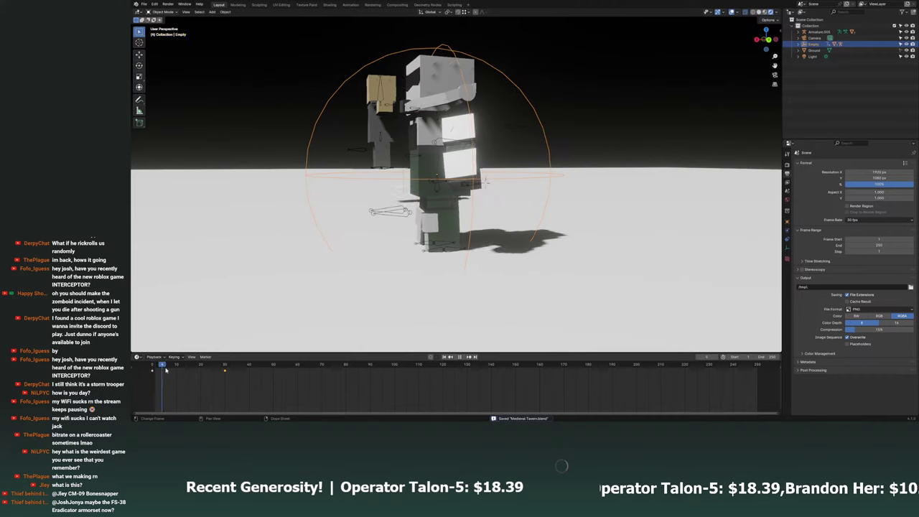
# Recentre the view and replay the animation starting around frame 10.
pyautogui.moveTo(146, 364); pyautogui.dragTo(176, 364)
pyautogui.moveTo(460, 179); pyautogui.dragTo(476, 209, button='middle')
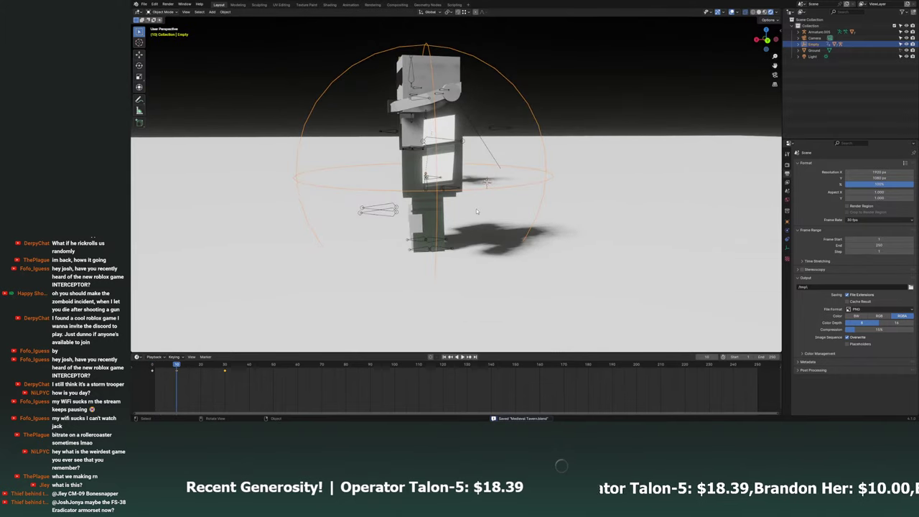
pyautogui.press('Right')
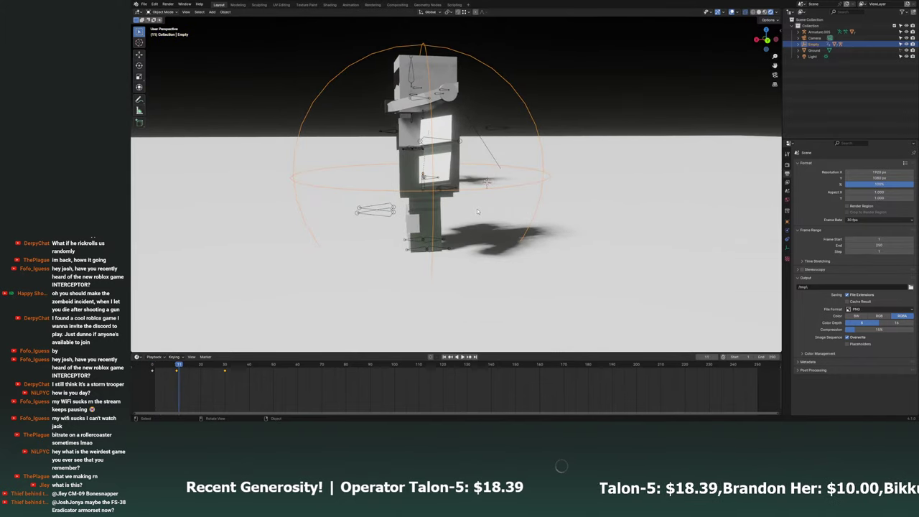
pyautogui.press('space')
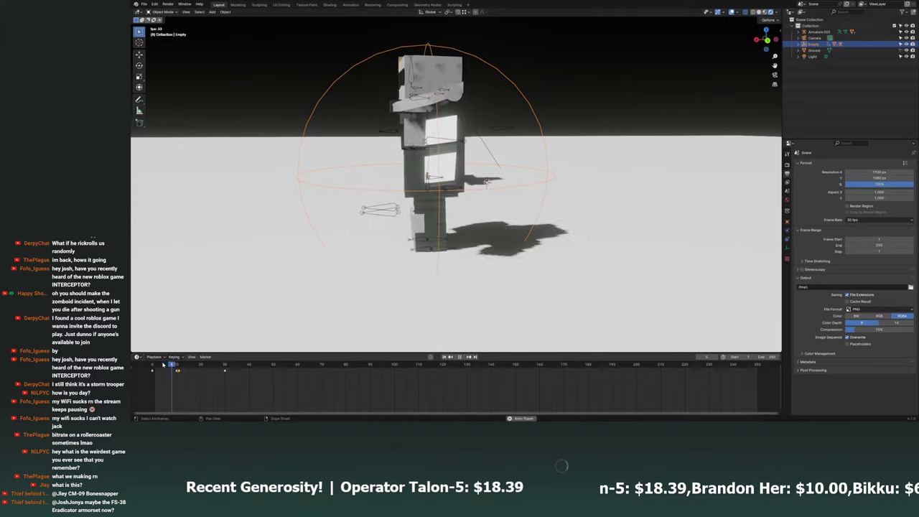
pyautogui.press('space')
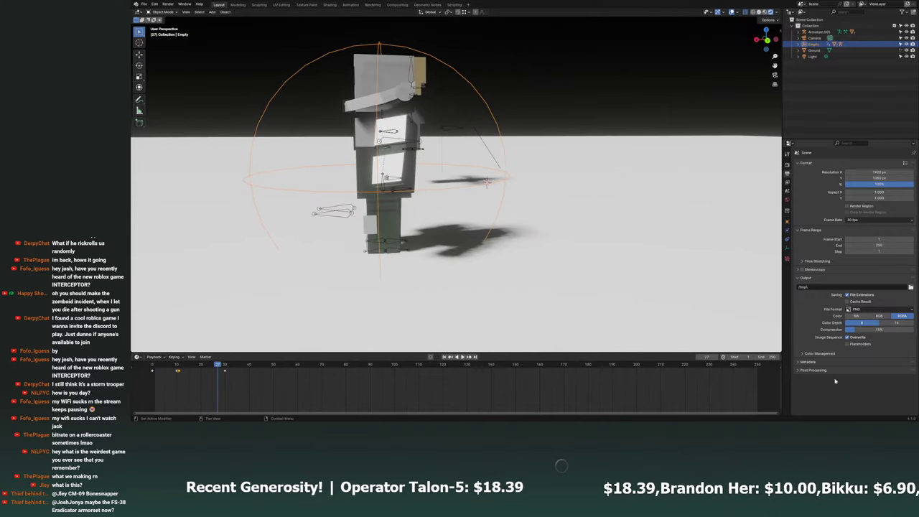
# Replay from frame 21, save, and select the soldier's armature.
pyautogui.click(198, 364)
pyautogui.keyDown('shift'); pyautogui.moveTo(494, 177); pyautogui.dragTo(518, 181, button='middle'); pyautogui.keyUp('shift')
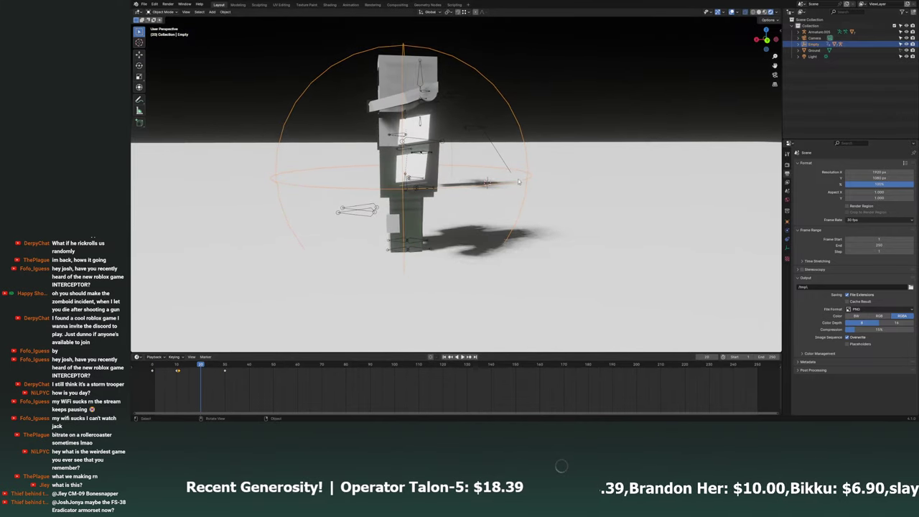
pyautogui.click(203, 365)
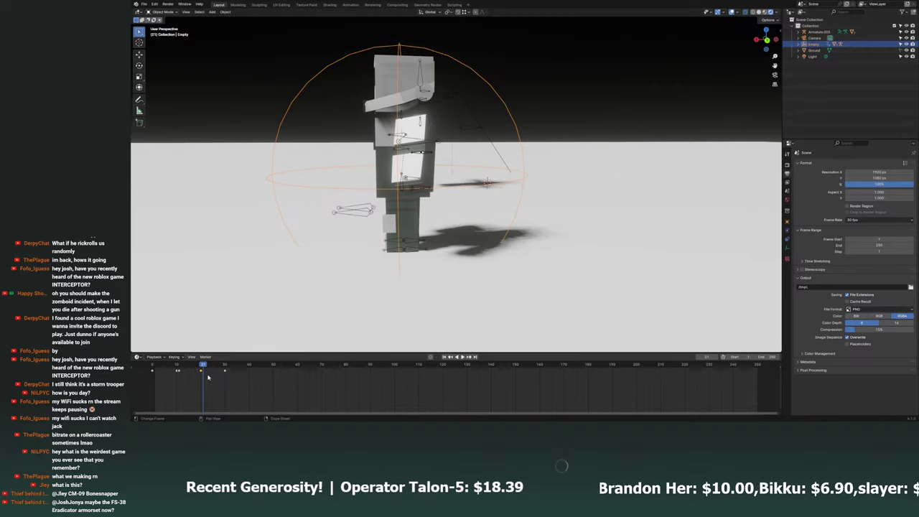
pyautogui.press('space')
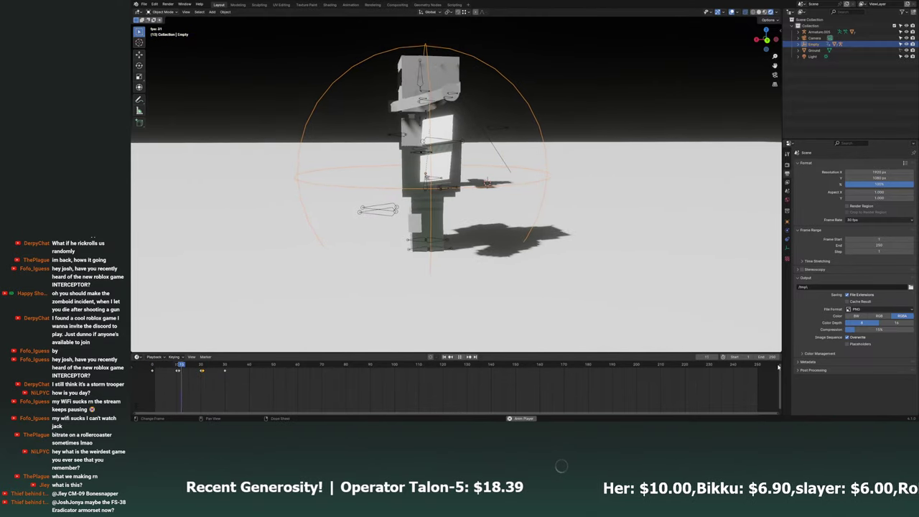
pyautogui.press('space')
pyautogui.hotkey('ctrl', 's')
pyautogui.moveTo(429, 291)
pyautogui.mouseDown(button='middle')
pyautogui.moveTo(369, 237)
pyautogui.moveTo(452, 249)
pyautogui.mouseUp(button='middle')
pyautogui.click(369, 237)
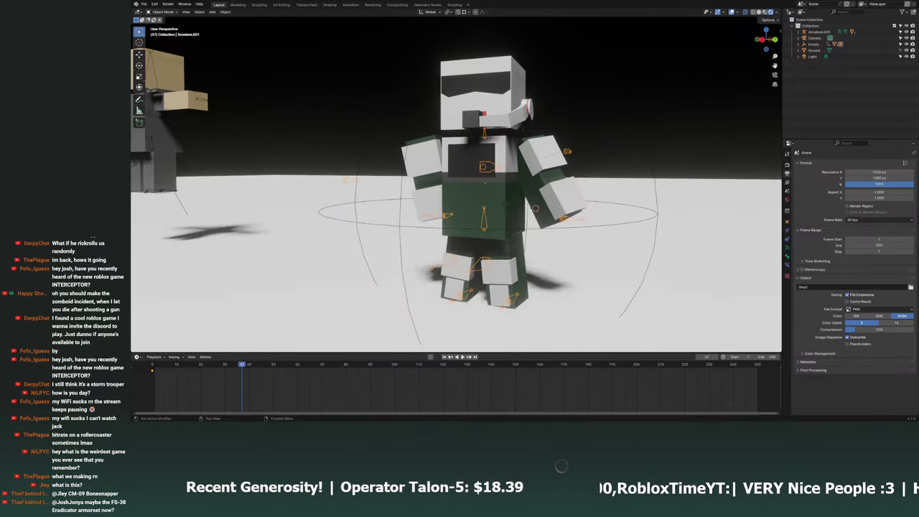
# Return to the first frame, save, and switch the soldier's armature into Pose Mode.
pyautogui.moveTo(535, 208)
pyautogui.mouseDown(button='middle')
pyautogui.moveTo(516, 175)
pyautogui.moveTo(546, 194)
pyautogui.mouseUp(button='middle')
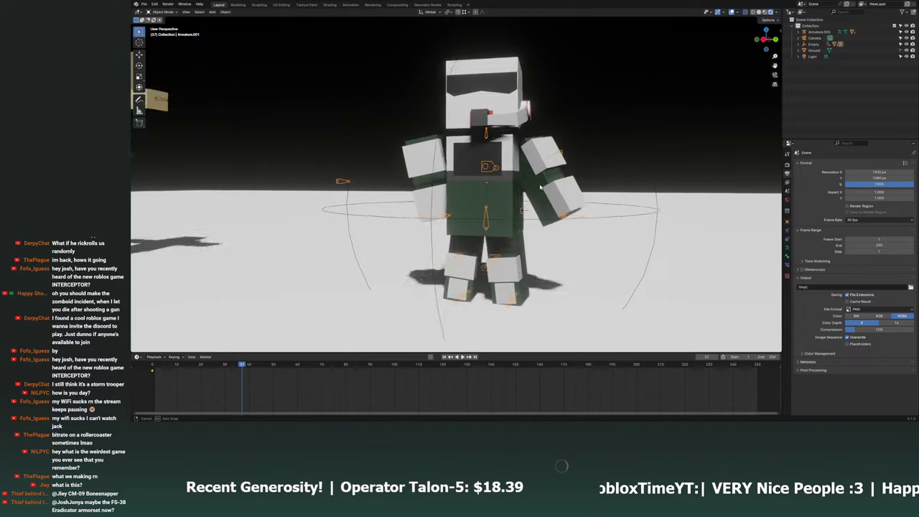
pyautogui.hotkey('shift', 'Left')
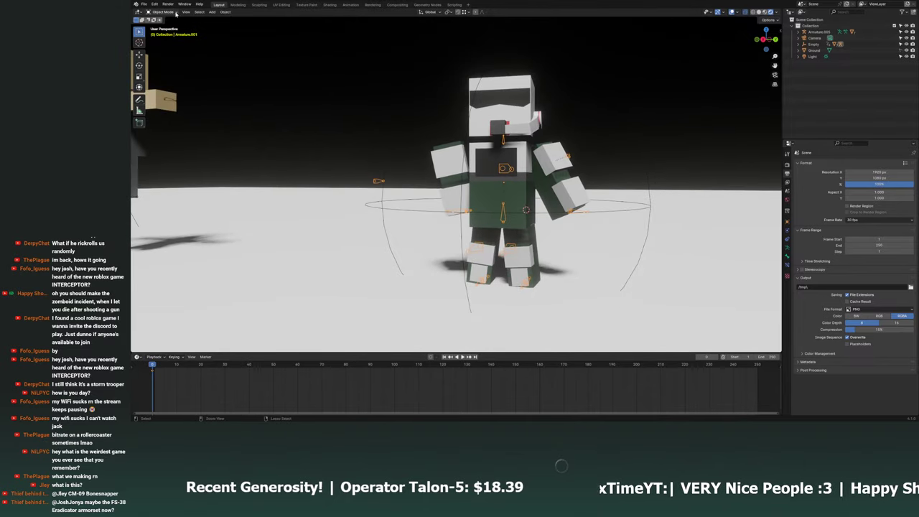
pyautogui.hotkey('ctrl', 's')
pyautogui.click(162, 12)
pyautogui.click(162, 35)
pyautogui.press('space')
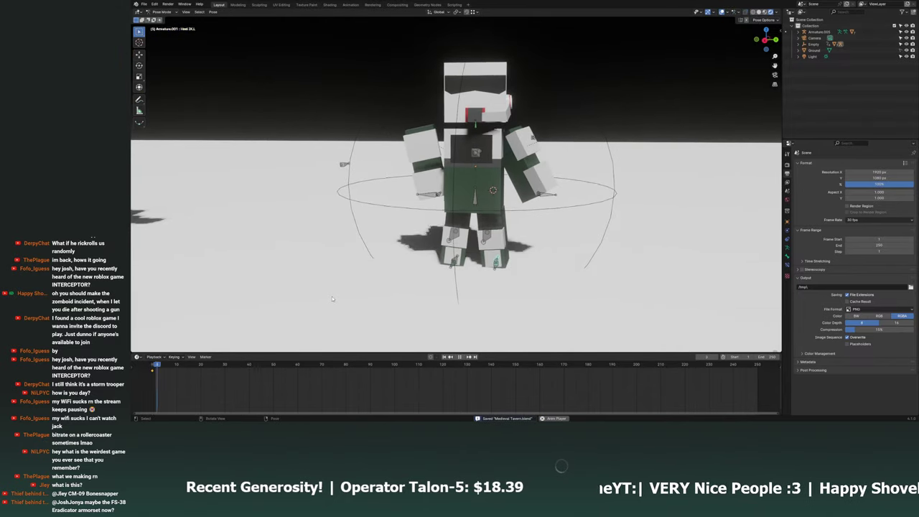
# Stop at frame 10 and try moving the foot bone, undoing the mesh-distorting result.
pyautogui.moveTo(156, 379)
pyautogui.mouseDown()
pyautogui.moveTo(176, 379)
pyautogui.moveTo(137, 366)
pyautogui.mouseUp()
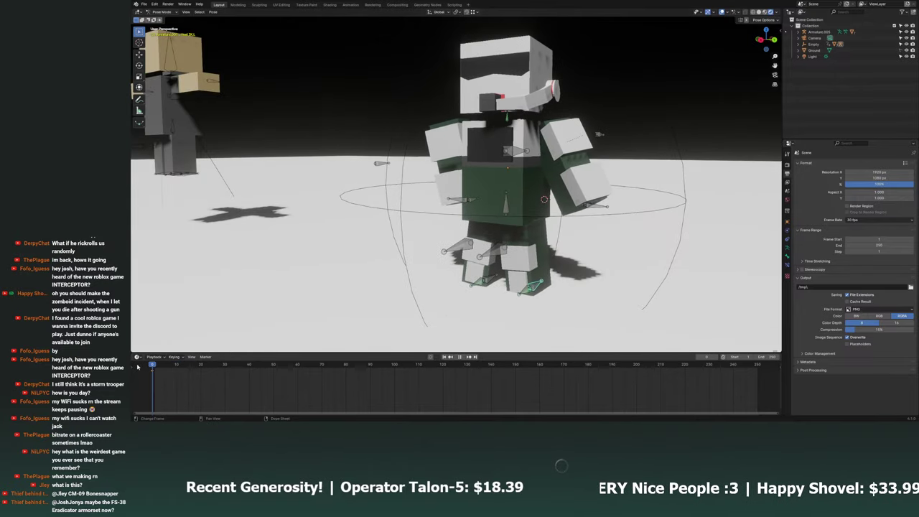
pyautogui.scroll(5, 384, 308)
pyautogui.press('Escape')
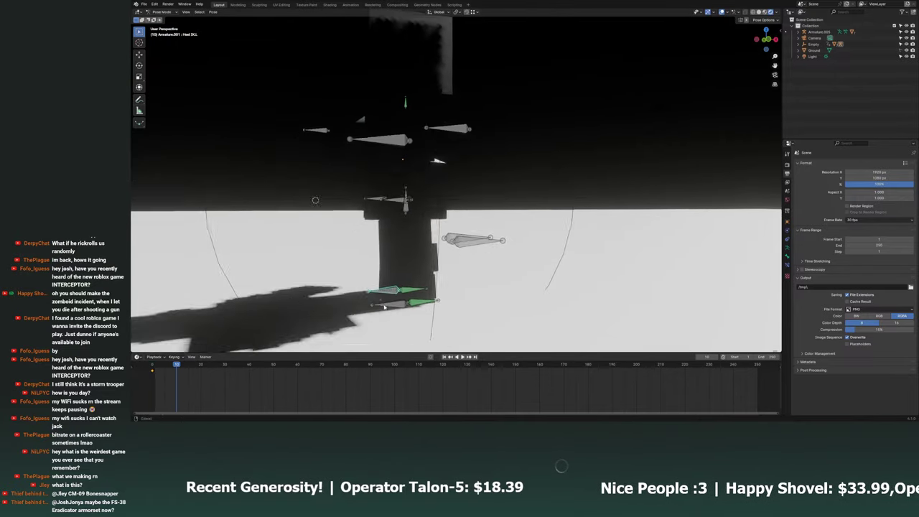
pyautogui.moveTo(384, 307)
pyautogui.mouseDown(button='middle')
pyautogui.moveTo(409, 291)
pyautogui.moveTo(402, 301)
pyautogui.mouseUp(button='middle')
pyautogui.press('space')
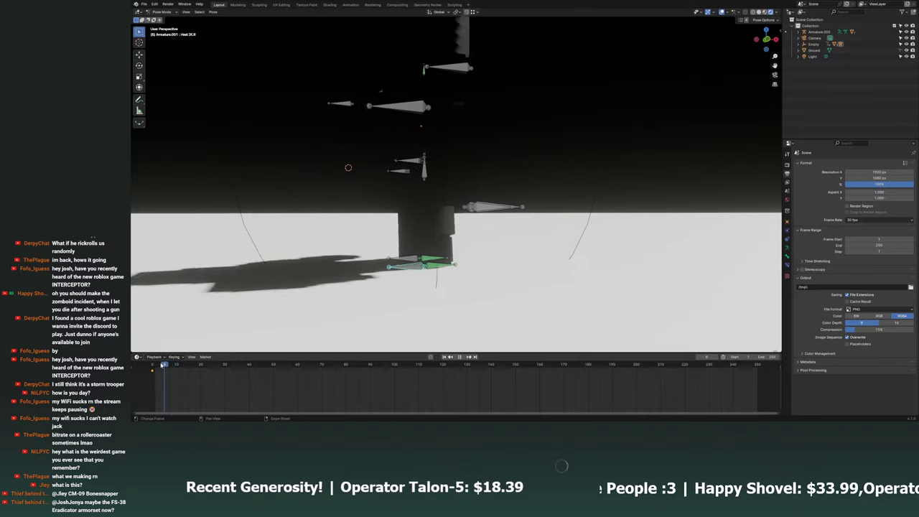
pyautogui.click(170, 373)
pyautogui.press('space')
pyautogui.press('g')
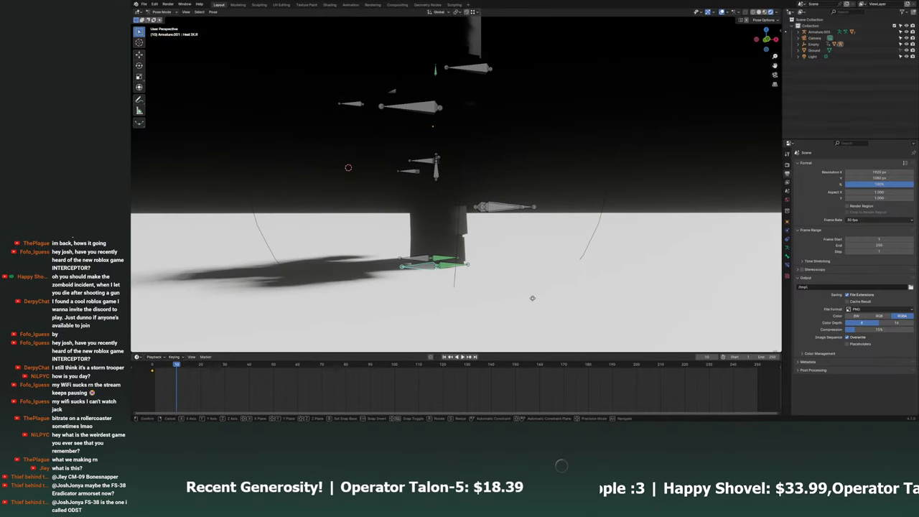
pyautogui.click(506, 297)
pyautogui.hotkey('ctrl', 'z')
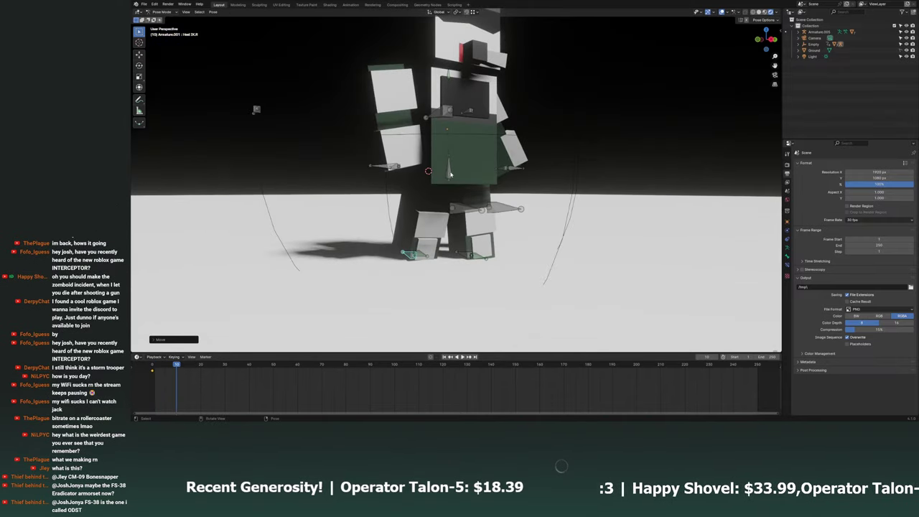
# Shift the Spine.0 bone to lean the torso, then rotate it nearly upright.
pyautogui.moveTo(460, 292); pyautogui.dragTo(516, 212, button='middle')
pyautogui.press('g')
pyautogui.click(524, 212)
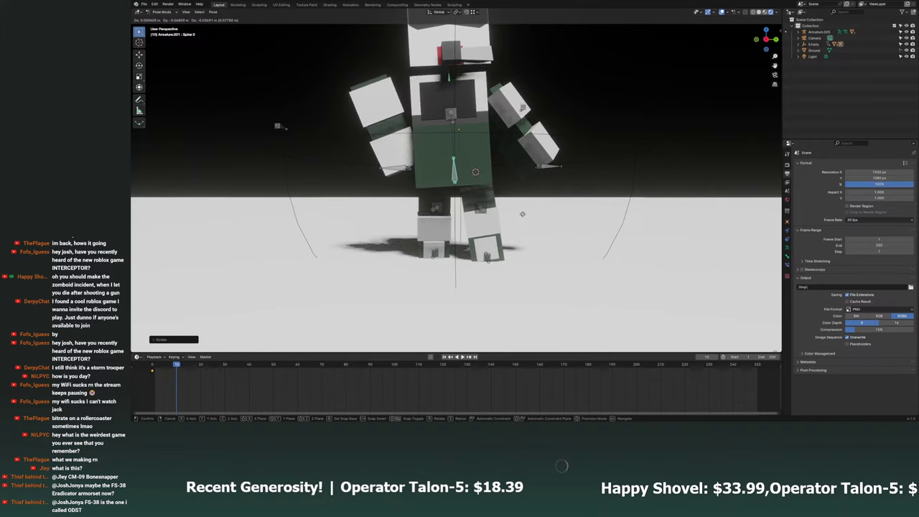
pyautogui.press('r')
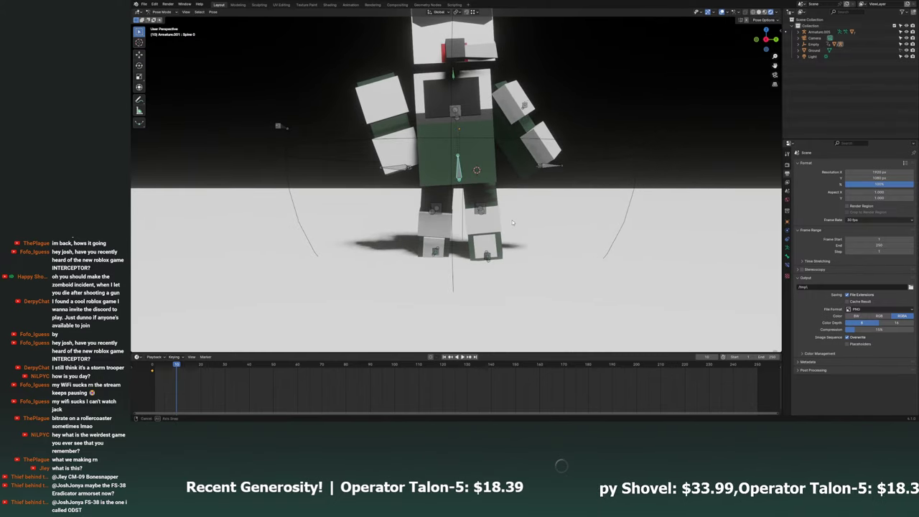
# Move the Heel.IK.L and knee bones to step the legs apart.
pyautogui.moveTo(512, 221); pyautogui.dragTo(519, 229, button='middle')
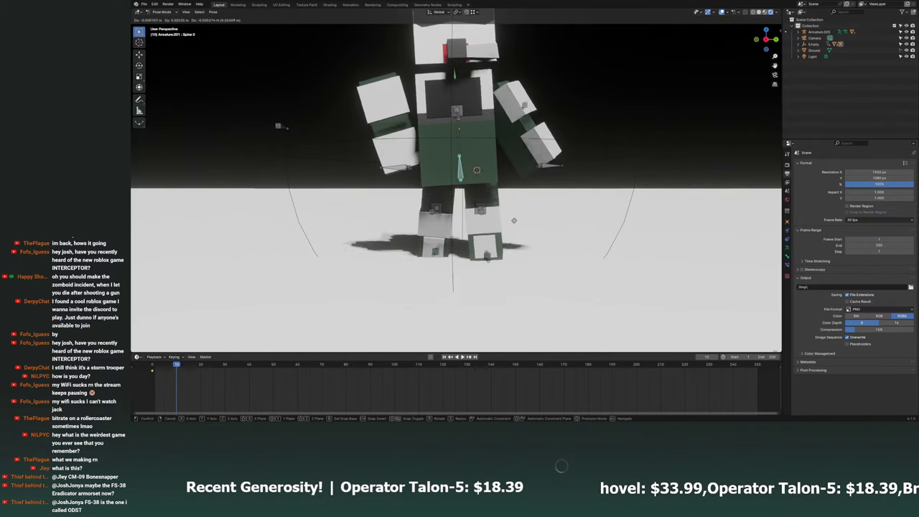
pyautogui.press('g')
pyautogui.click(519, 229)
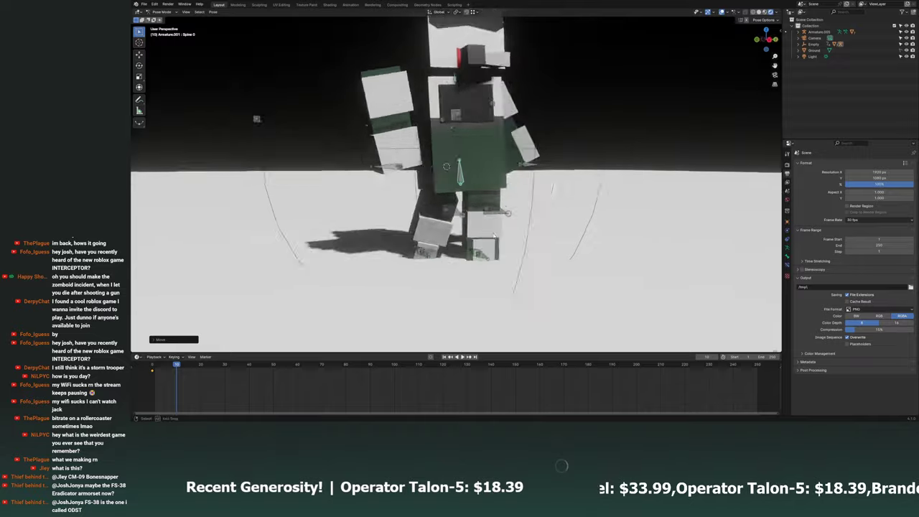
pyautogui.moveTo(519, 229)
pyautogui.mouseDown(button='middle')
pyautogui.moveTo(497, 262)
pyautogui.moveTo(488, 232)
pyautogui.mouseUp(button='middle')
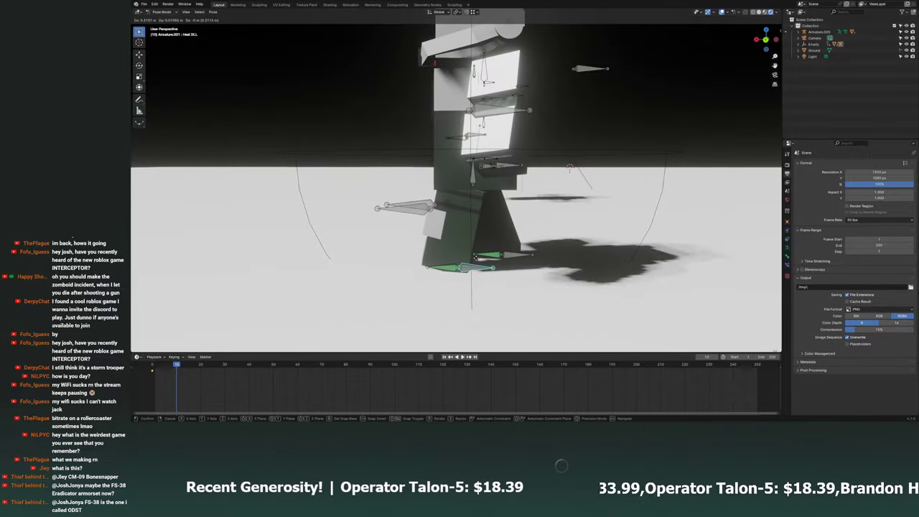
pyautogui.scroll(-3, 488, 232)
pyautogui.press('g')
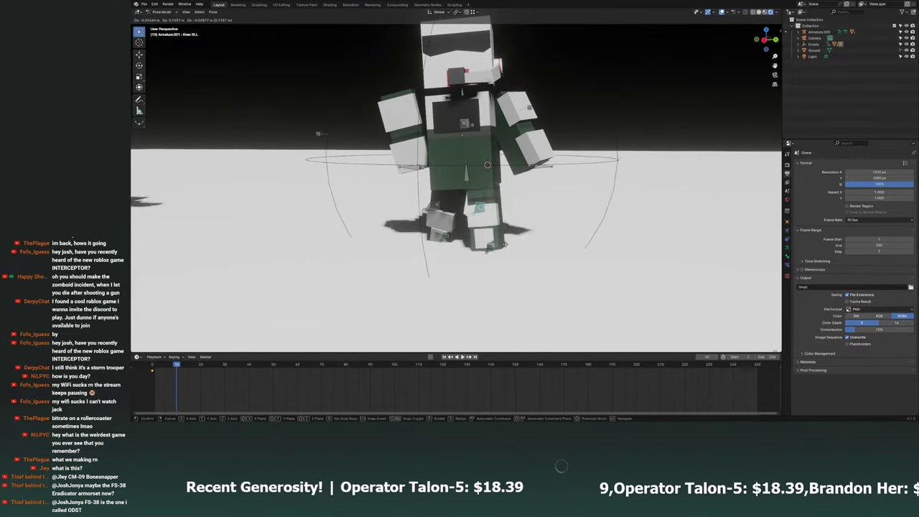
pyautogui.click(459, 237)
pyautogui.scroll(-2, 435, 239)
# Reposition the right forearm and the other arm bone to swing with the step.
pyautogui.click(435, 239)
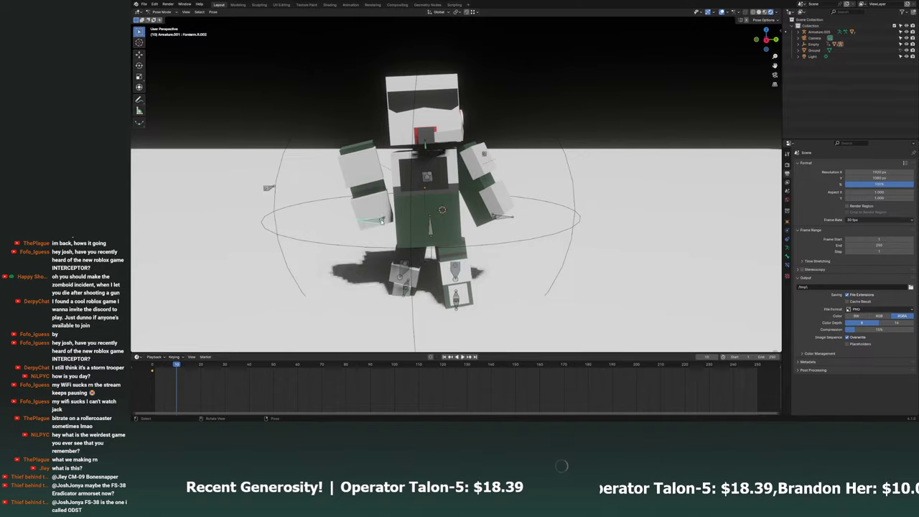
pyautogui.moveTo(435, 240)
pyautogui.mouseDown(button='middle')
pyautogui.moveTo(420, 248)
pyautogui.moveTo(460, 229)
pyautogui.moveTo(541, 226)
pyautogui.moveTo(535, 234)
pyautogui.moveTo(486, 218)
pyautogui.mouseUp(button='middle')
pyautogui.press('g')
pyautogui.click(459, 230)
pyautogui.press('g')
pyautogui.click(534, 234)
pyautogui.click(522, 229)
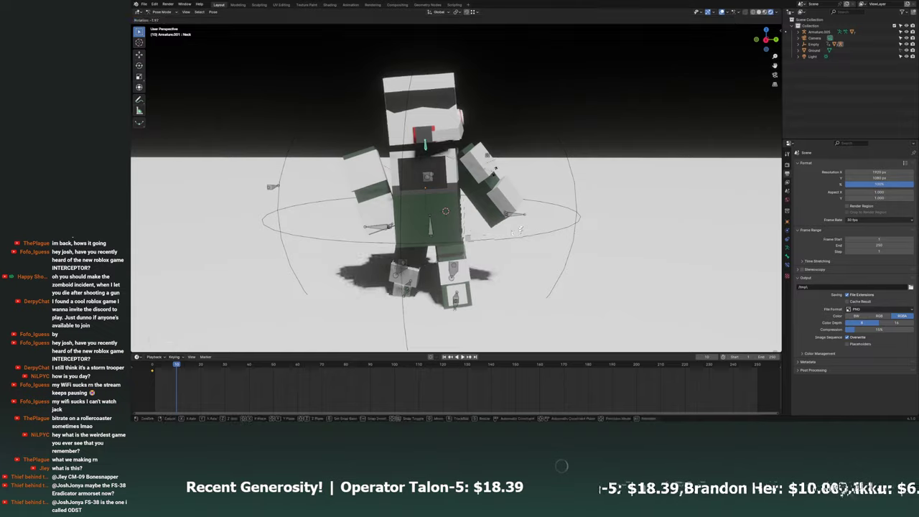
# Select all bones and check the pose across frames 11–13, cancelling a trial rotation.
pyautogui.press('a')
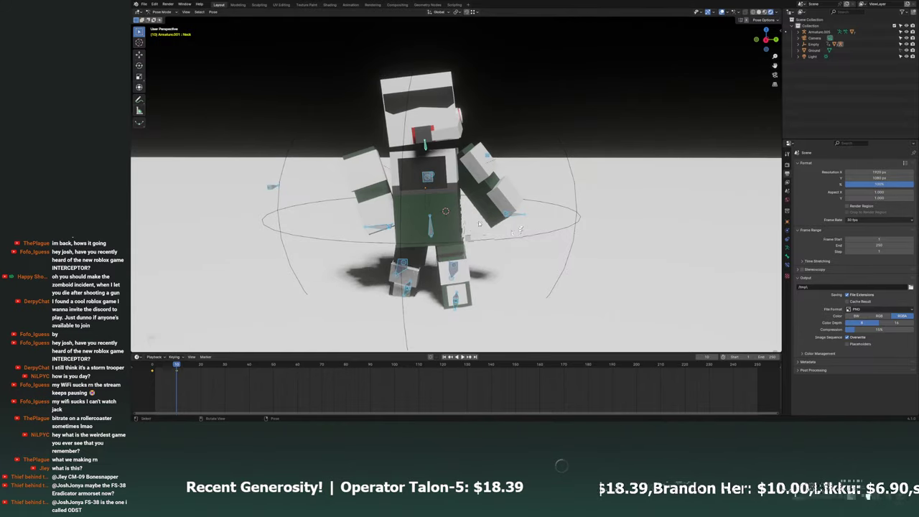
pyautogui.moveTo(176, 365)
pyautogui.mouseDown()
pyautogui.moveTo(160, 367)
pyautogui.moveTo(176, 366)
pyautogui.mouseUp()
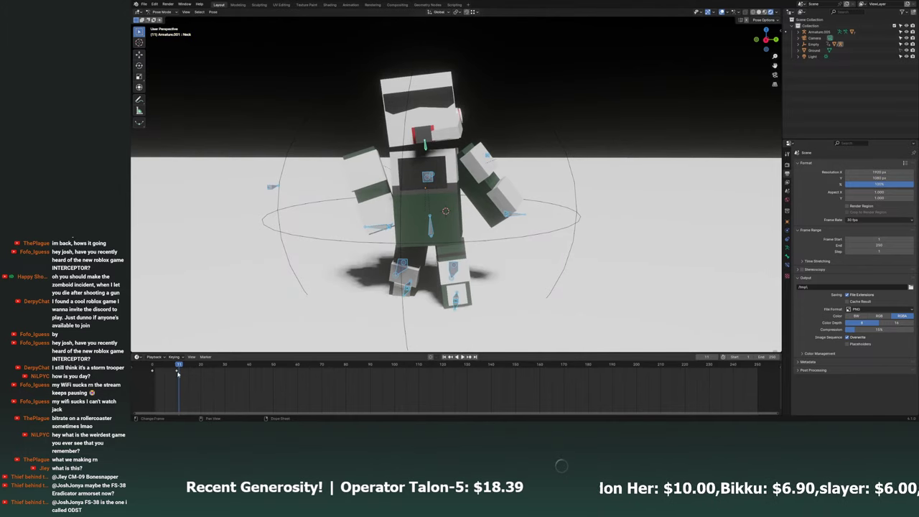
pyautogui.press('Right')
pyautogui.press('Right')
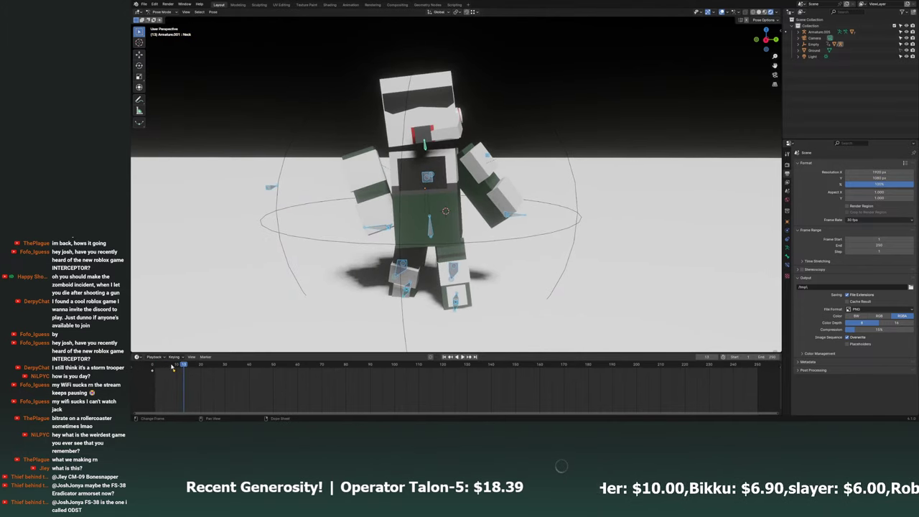
pyautogui.press('Left')
pyautogui.press('Left')
pyautogui.moveTo(467, 244)
pyautogui.mouseDown(button='middle')
pyautogui.moveTo(486, 256)
pyautogui.moveTo(492, 275)
pyautogui.mouseUp(button='middle')
pyautogui.press('r')
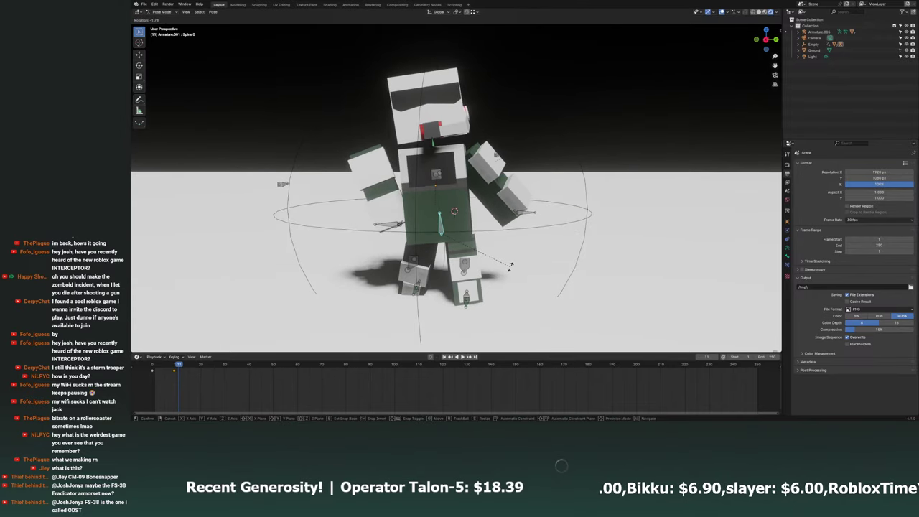
pyautogui.rightClick(510, 266)
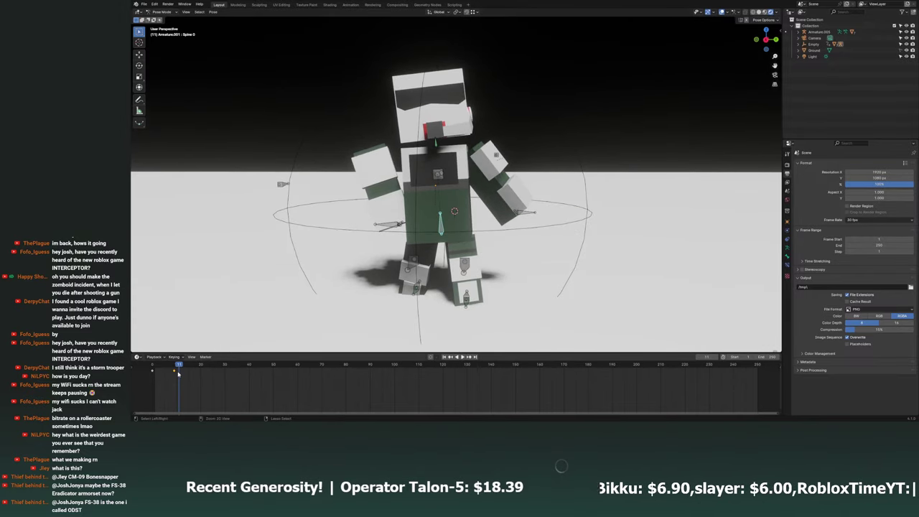
# Select all bones and preview the stride animation from frame 8.
pyautogui.press('a')
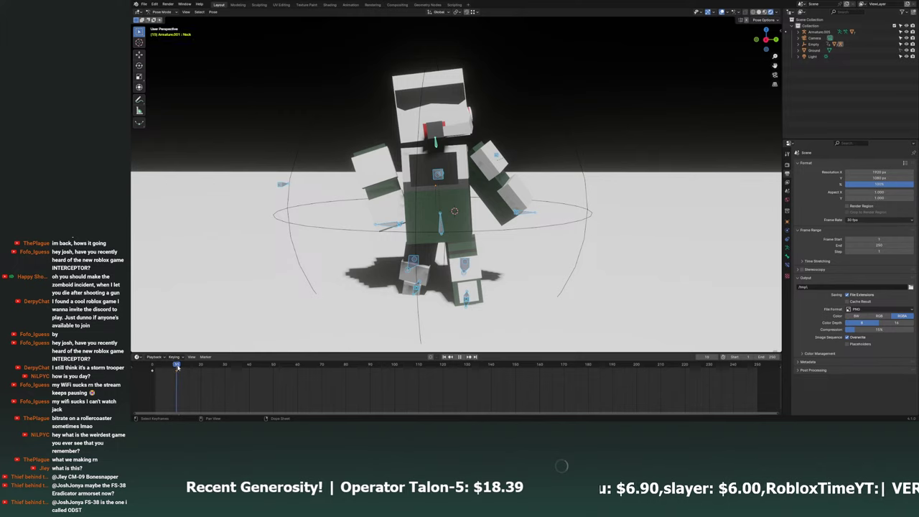
pyautogui.moveTo(178, 367); pyautogui.dragTo(174, 367)
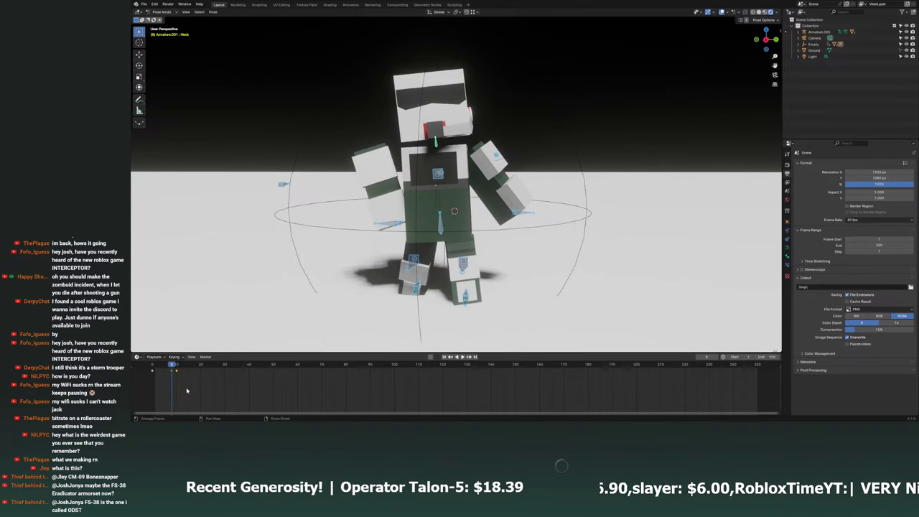
pyautogui.press('space')
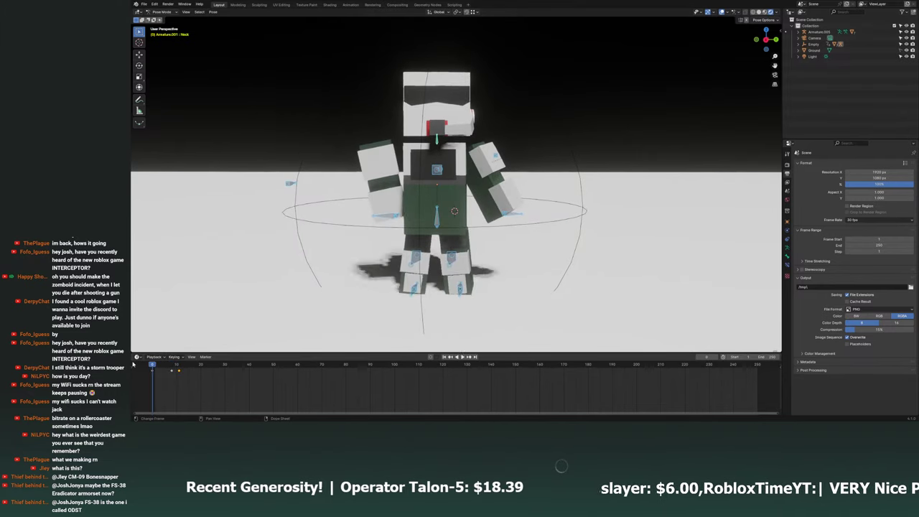
pyautogui.click(177, 372)
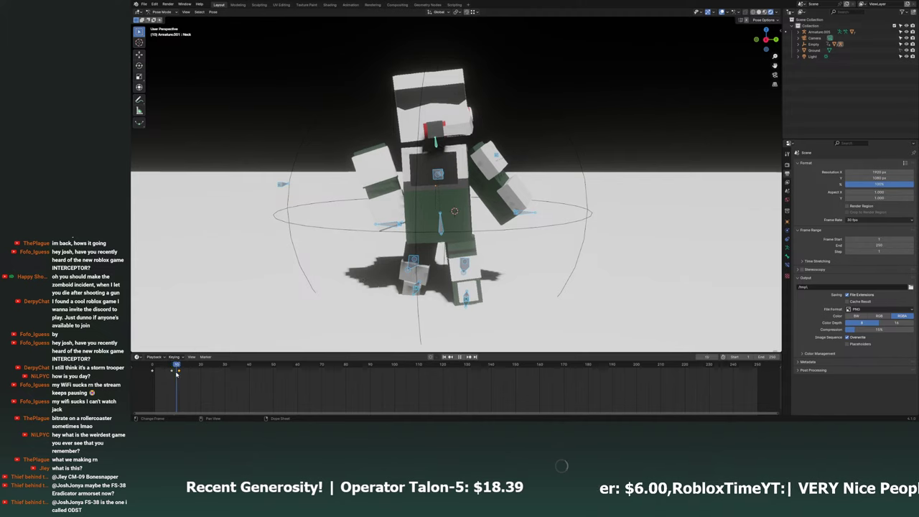
pyautogui.press('Escape')
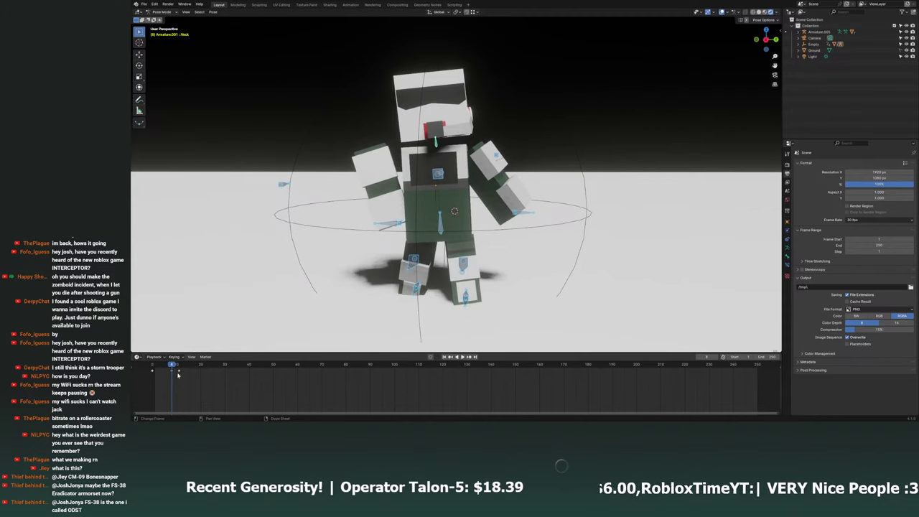
pyautogui.press('space')
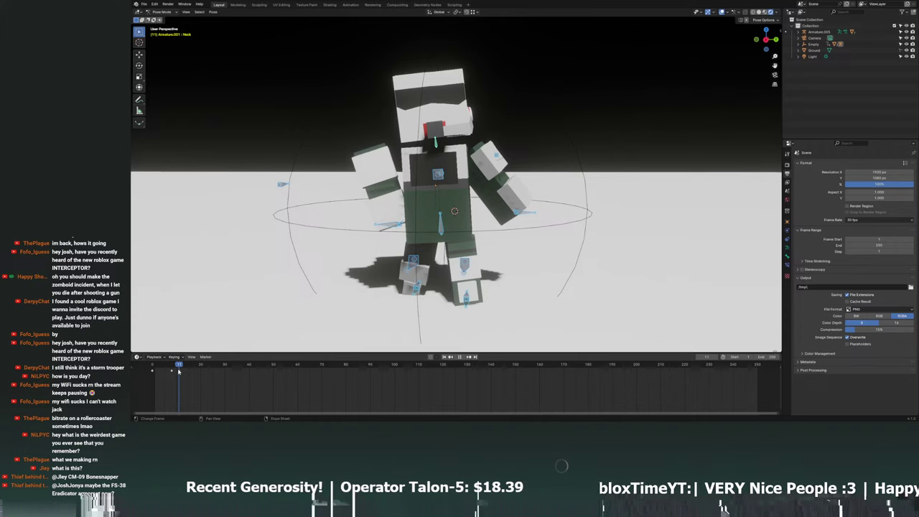
pyautogui.press('Escape')
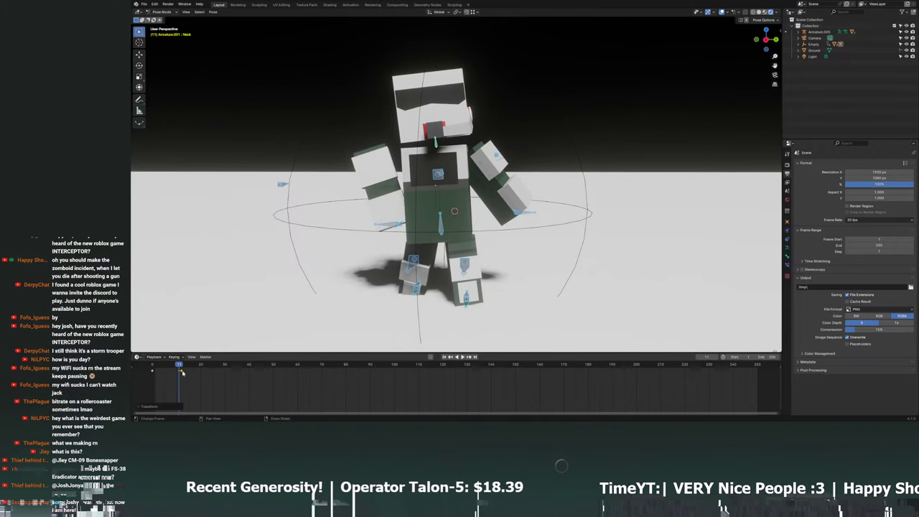
# Move the stride keyframes later, replay to frame 20, and save Medieval Tavern.blend.
pyautogui.press('g')
pyautogui.click(176, 369)
pyautogui.press('space')
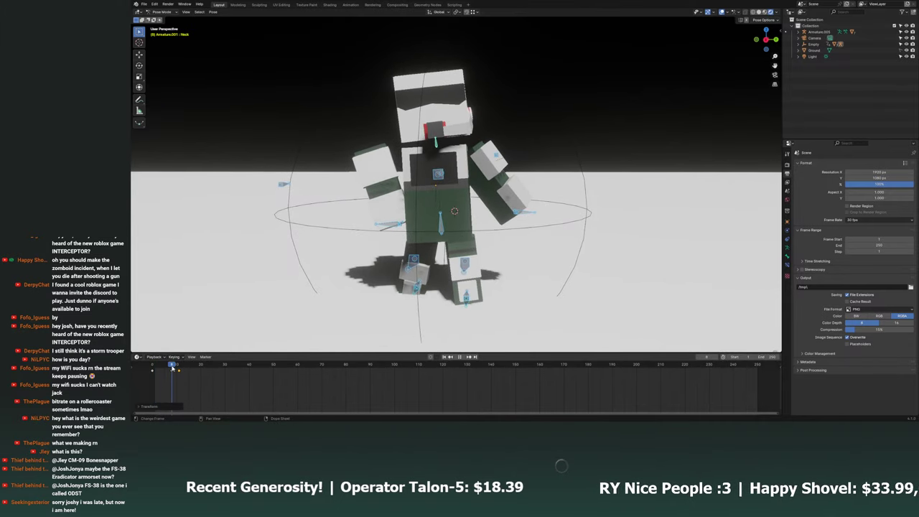
pyautogui.click(189, 374)
pyautogui.moveTo(190, 373); pyautogui.dragTo(204, 369)
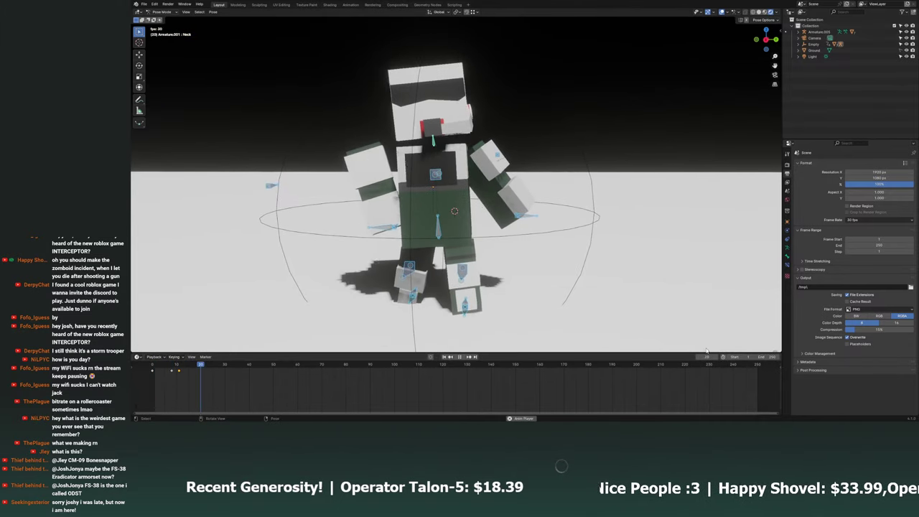
pyautogui.moveTo(431, 244); pyautogui.dragTo(437, 272, button='middle')
pyautogui.hotkey('ctrl', 's')
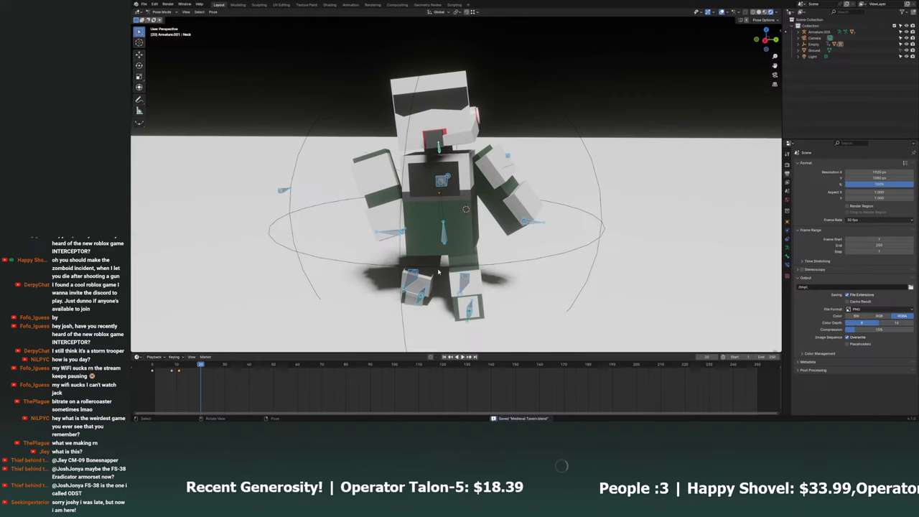
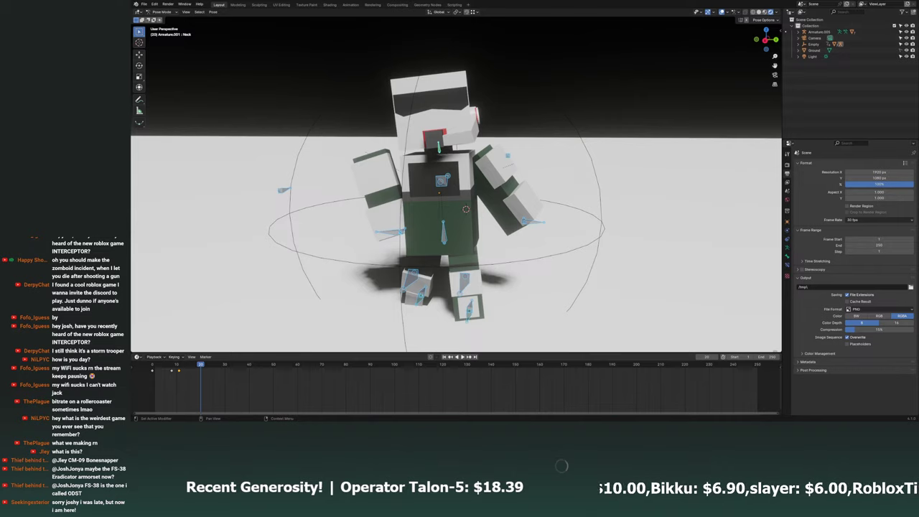
# Move the spine bone to shift the trooper's torso to the left.
pyautogui.moveTo(237, 337); pyautogui.dragTo(220, 339, button='middle')
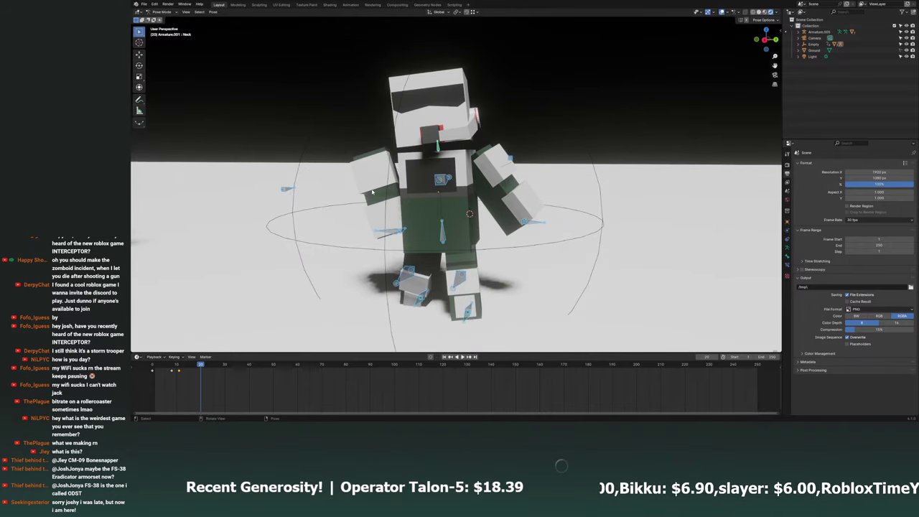
pyautogui.moveTo(372, 191); pyautogui.dragTo(301, 258, button='middle')
pyautogui.moveTo(333, 336); pyautogui.dragTo(318, 304, button='middle')
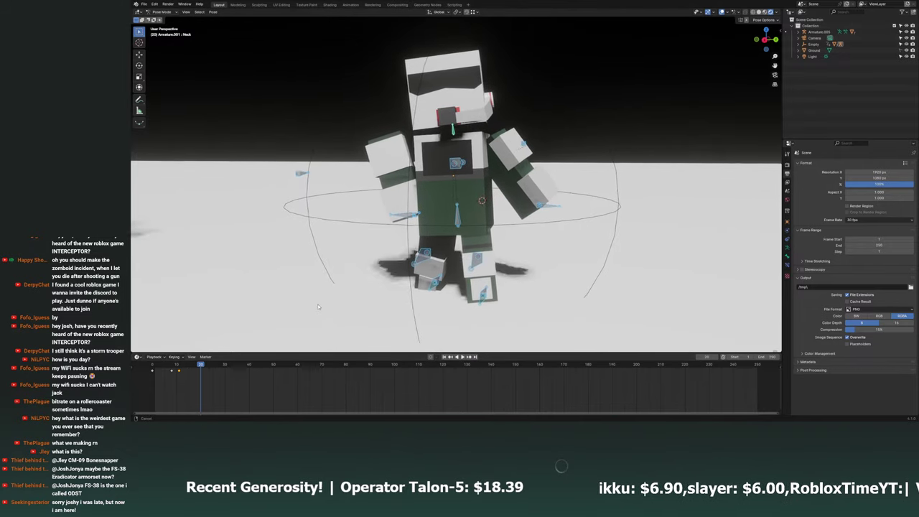
pyautogui.click(457, 212)
pyautogui.press('g')
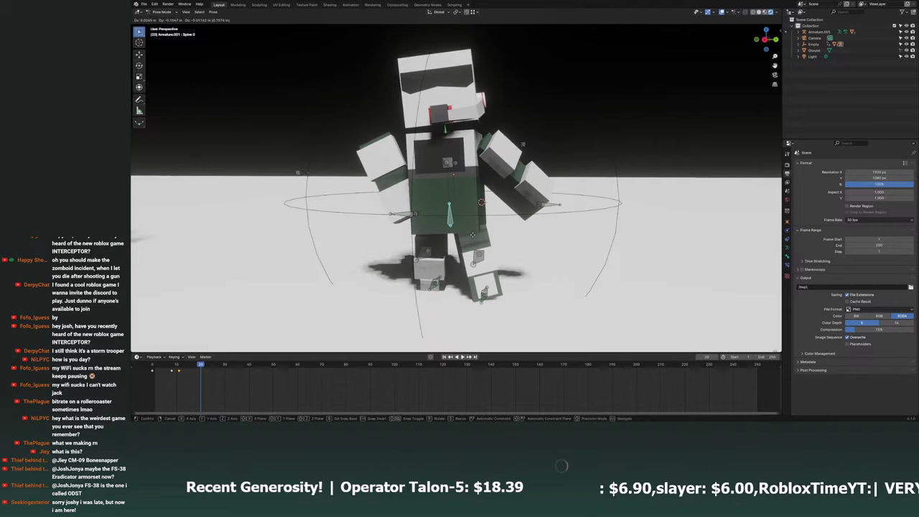
pyautogui.click(473, 235)
# Reposition the left heel and leg IK bones to plant the feet in the new stance.
pyautogui.click(435, 284)
pyautogui.press('g')
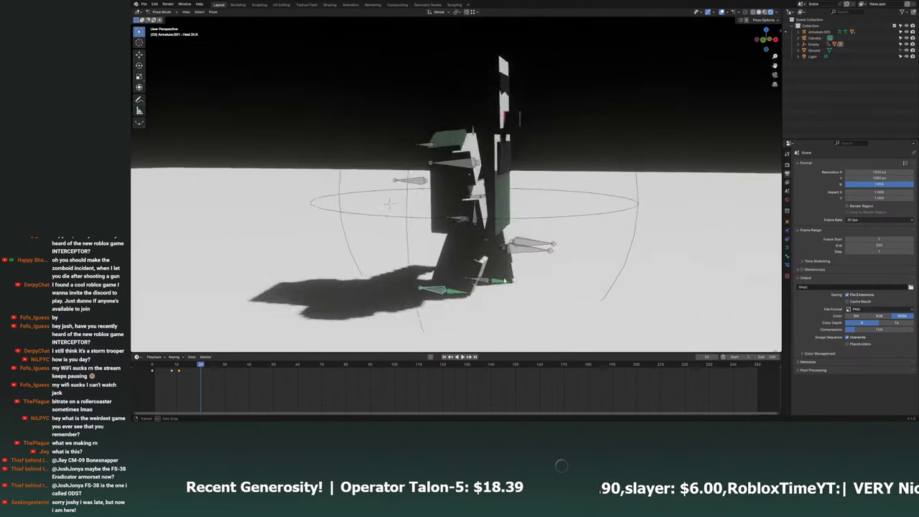
pyautogui.click(435, 280)
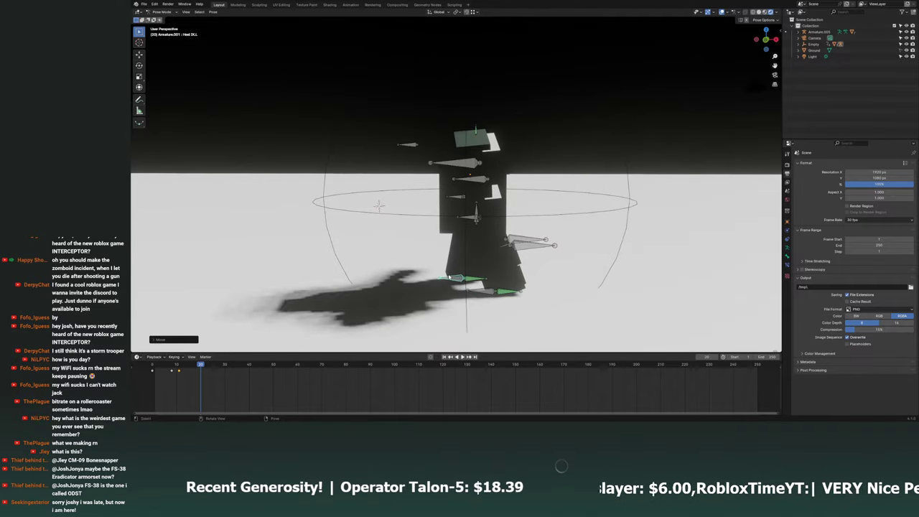
pyautogui.press('g')
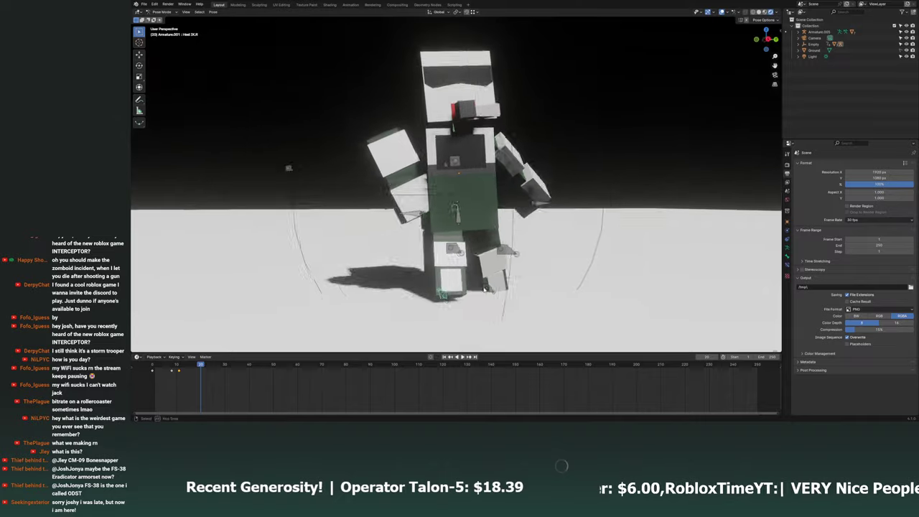
pyautogui.click(449, 287)
pyautogui.moveTo(448, 287)
pyautogui.mouseDown(button='middle')
pyautogui.moveTo(479, 291)
pyautogui.moveTo(406, 215)
pyautogui.moveTo(399, 241)
pyautogui.moveTo(503, 251)
pyautogui.moveTo(524, 230)
pyautogui.moveTo(504, 213)
pyautogui.mouseUp(button='middle')
# Move the right and left wrist IK bones to new hand positions.
pyautogui.click(406, 216)
pyautogui.press('g')
pyautogui.click(395, 241)
pyautogui.press('g')
pyautogui.click(500, 255)
# Adjust the left elbow and left wrist IK bones to refine the left arm.
pyautogui.click(525, 215)
pyautogui.press('g')
pyautogui.click(528, 212)
pyautogui.click(504, 213)
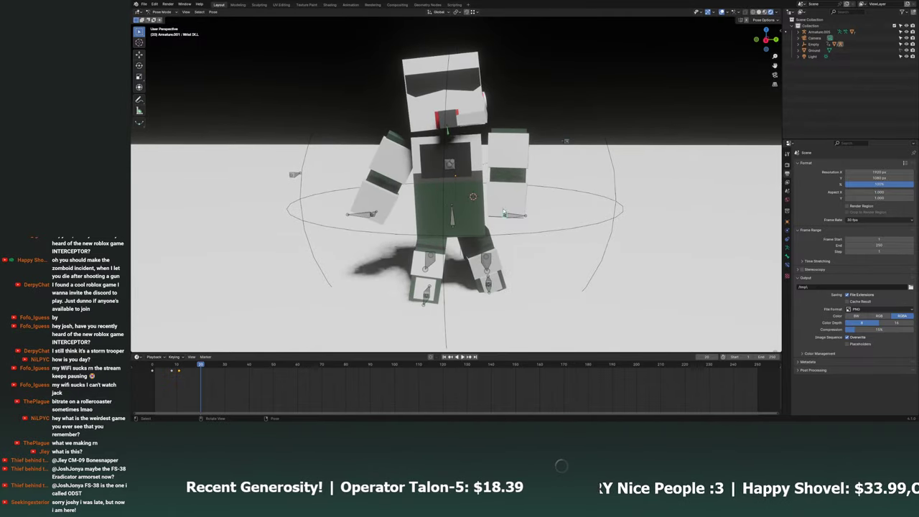
pyautogui.press('g')
pyautogui.click(507, 180)
pyautogui.moveTo(507, 180)
pyautogui.mouseDown(button='middle')
pyautogui.moveTo(379, 223)
pyautogui.moveTo(470, 206)
pyautogui.mouseUp(button='middle')
pyautogui.press('g')
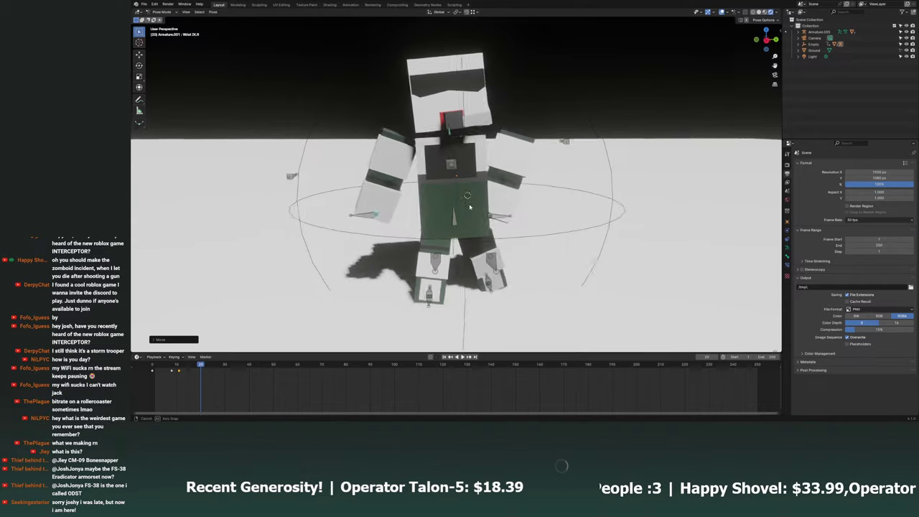
pyautogui.click(469, 207)
# Rotate the neck bone to tilt the trooper's head.
pyautogui.click(450, 137)
pyautogui.press('r')
pyautogui.click(460, 143)
# Tilt the upper body with the spine bone, then shift the torso left and down.
pyautogui.moveTo(460, 143); pyautogui.dragTo(526, 233, button='middle')
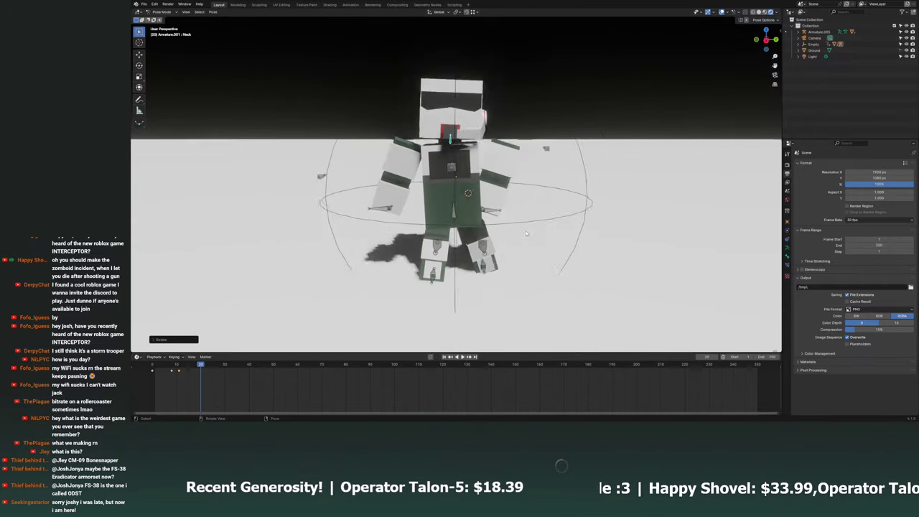
pyautogui.moveTo(284, 82); pyautogui.dragTo(467, 215)
pyautogui.moveTo(467, 215); pyautogui.dragTo(514, 234, button='middle')
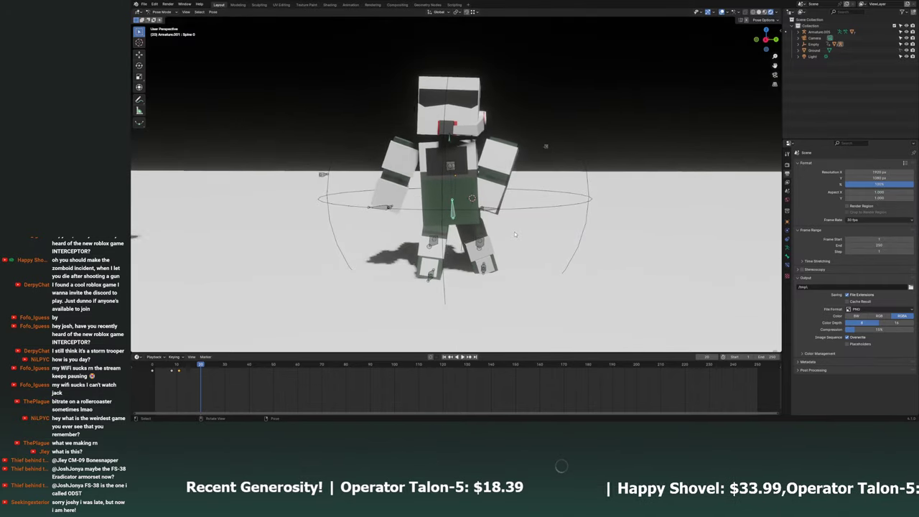
pyautogui.press('r')
pyautogui.click(518, 241)
pyautogui.hotkey('ctrl', 'z')
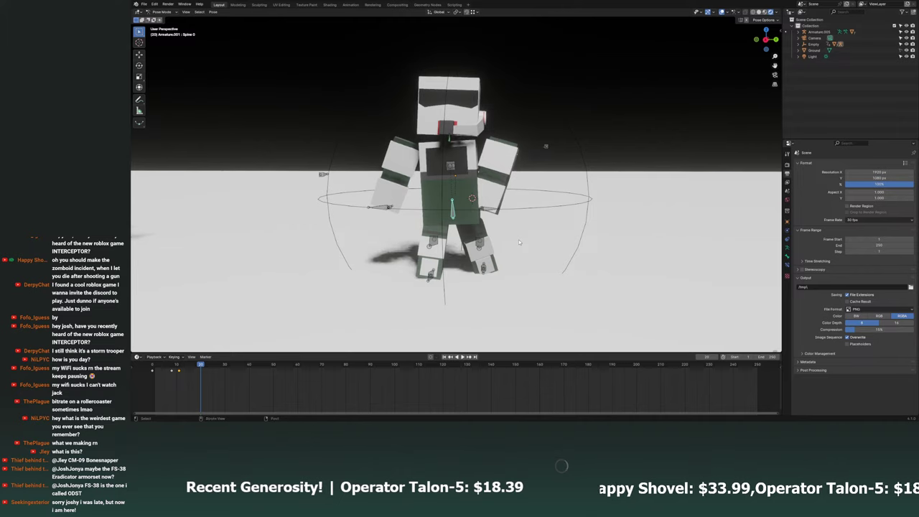
pyautogui.press('r')
pyautogui.click(520, 249)
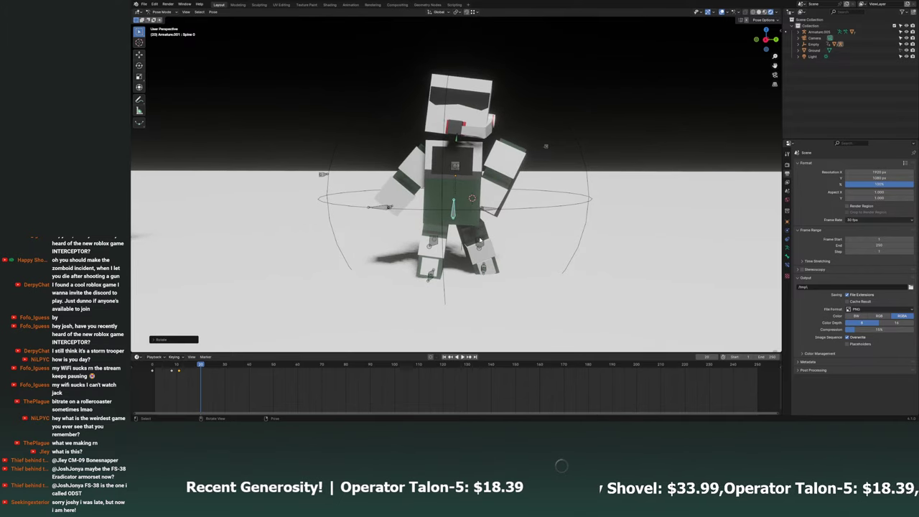
pyautogui.press('r')
pyautogui.click(519, 243)
pyautogui.press('g')
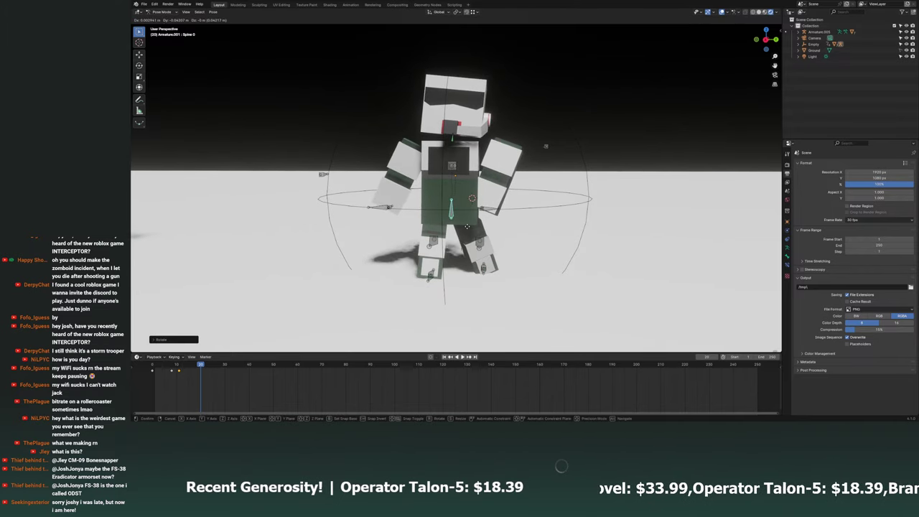
pyautogui.click(467, 229)
# Select all bones, play the walk, and scrub around before settling on frame 20.
pyautogui.press('a')
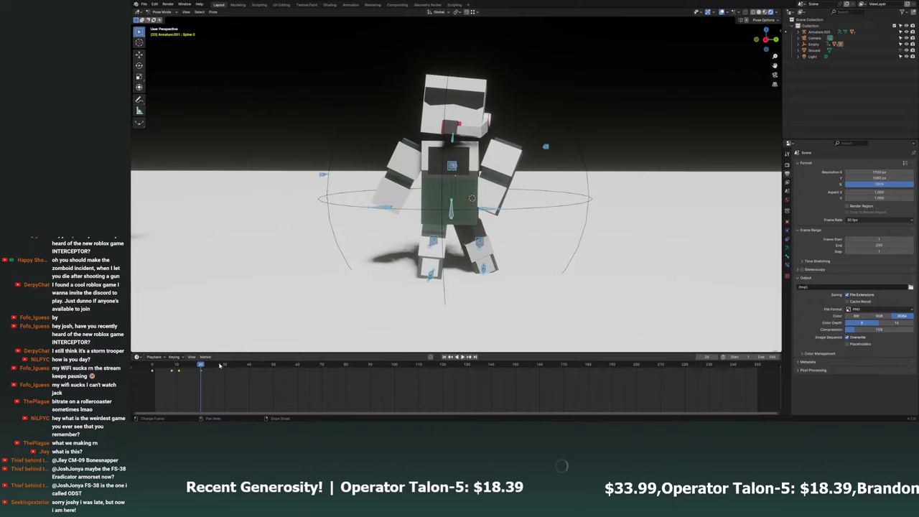
pyautogui.press('space')
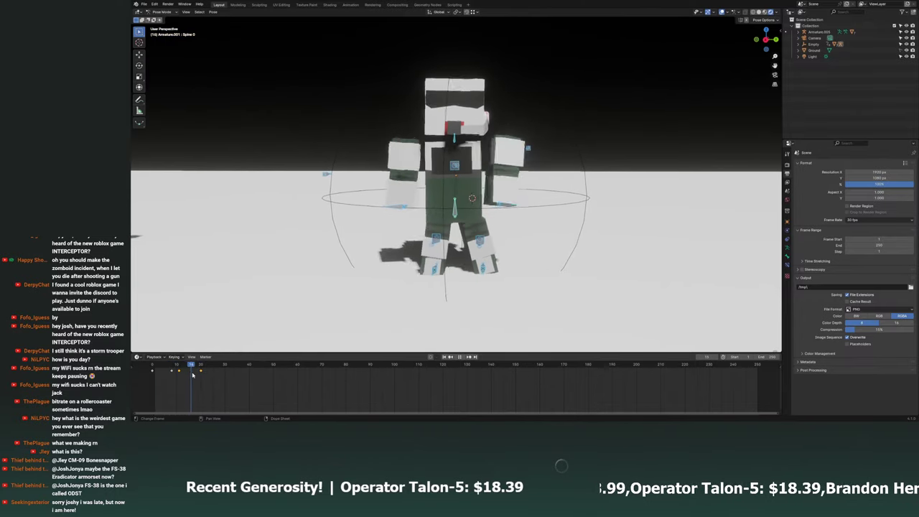
pyautogui.moveTo(193, 374)
pyautogui.mouseDown()
pyautogui.moveTo(200, 376)
pyautogui.moveTo(152, 366)
pyautogui.moveTo(179, 380)
pyautogui.mouseUp()
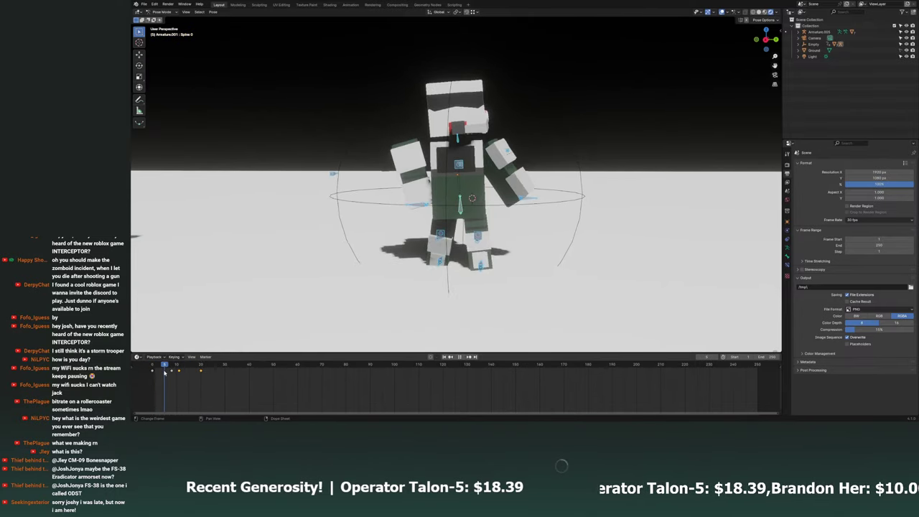
pyautogui.click(200, 374)
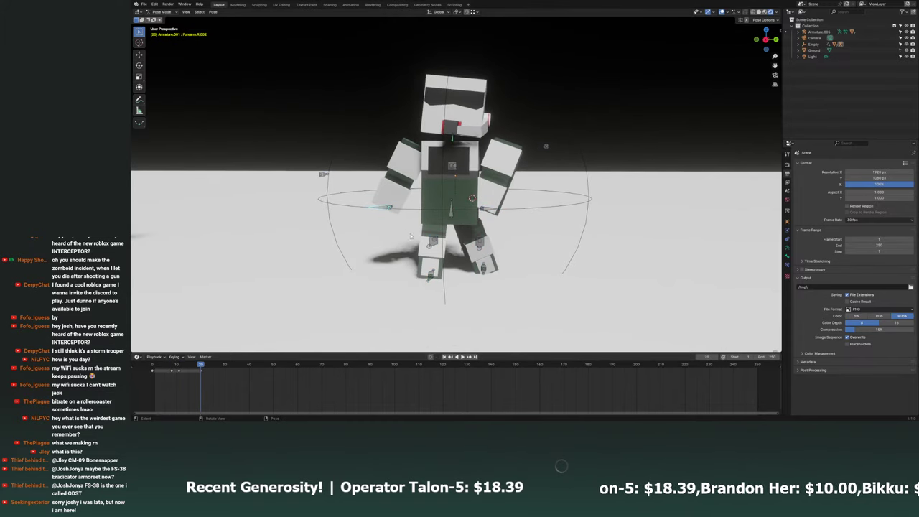
pyautogui.moveTo(411, 235)
pyautogui.mouseDown(button='middle')
pyautogui.moveTo(395, 207)
pyautogui.moveTo(348, 273)
pyautogui.mouseUp(button='middle')
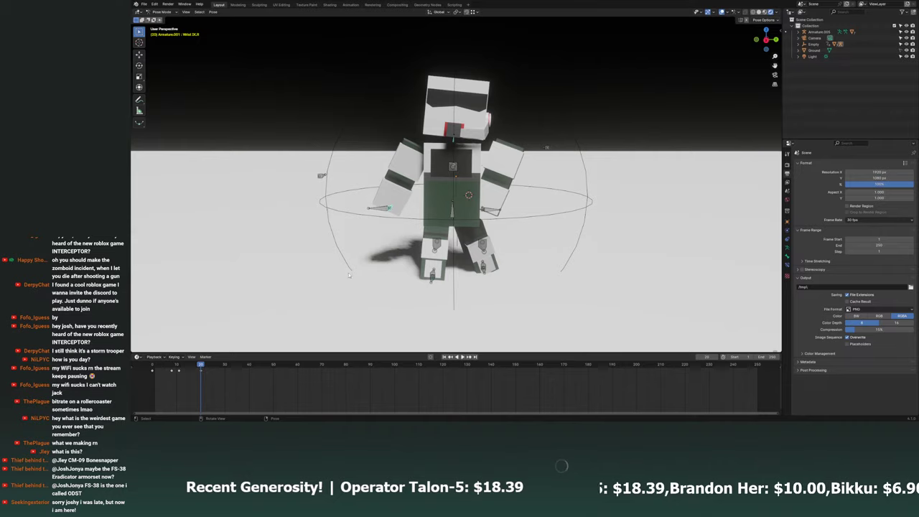
pyautogui.moveTo(202, 368); pyautogui.dragTo(207, 375)
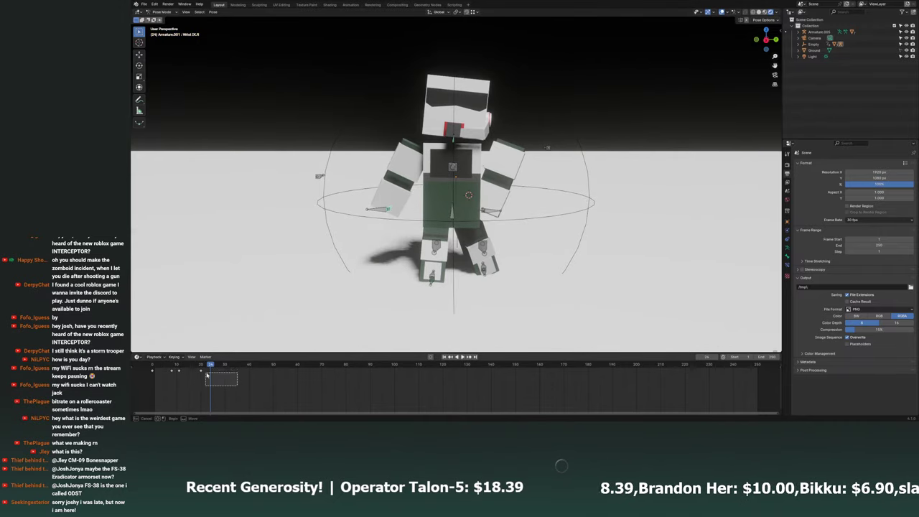
pyautogui.click(200, 366)
# Move the selected bones to refine the trooper's pose at frame 20.
pyautogui.scroll(4, 456, 179)
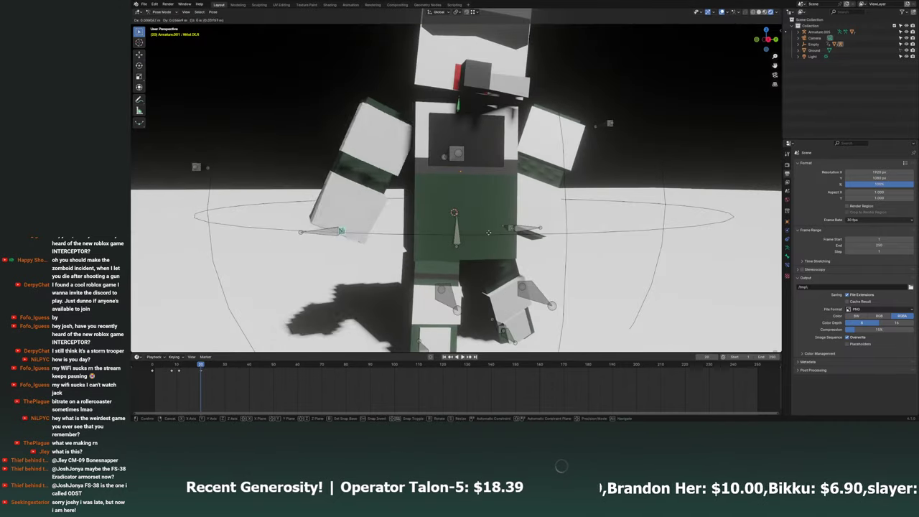
pyautogui.press('g')
pyautogui.scroll(-3, 457, 186)
pyautogui.scroll(-3, 456, 187)
pyautogui.moveTo(459, 208); pyautogui.dragTo(466, 251, button='middle')
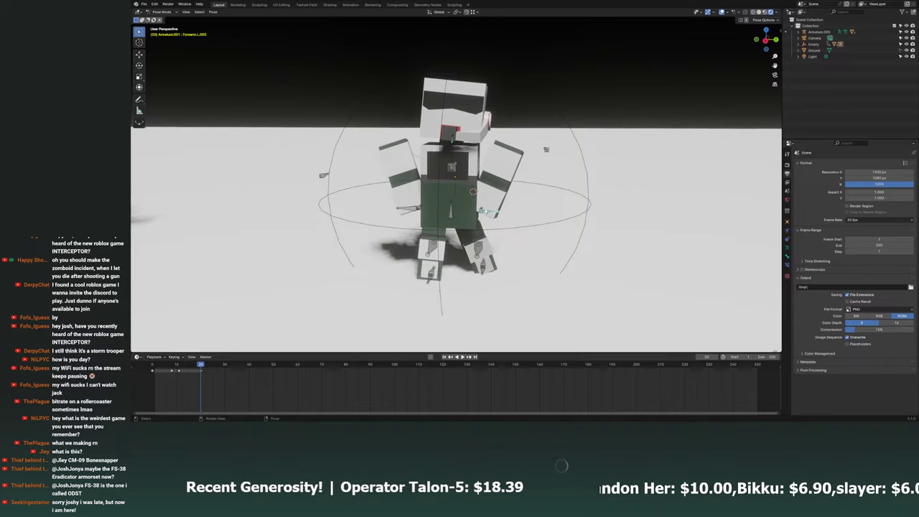
pyautogui.click(491, 209)
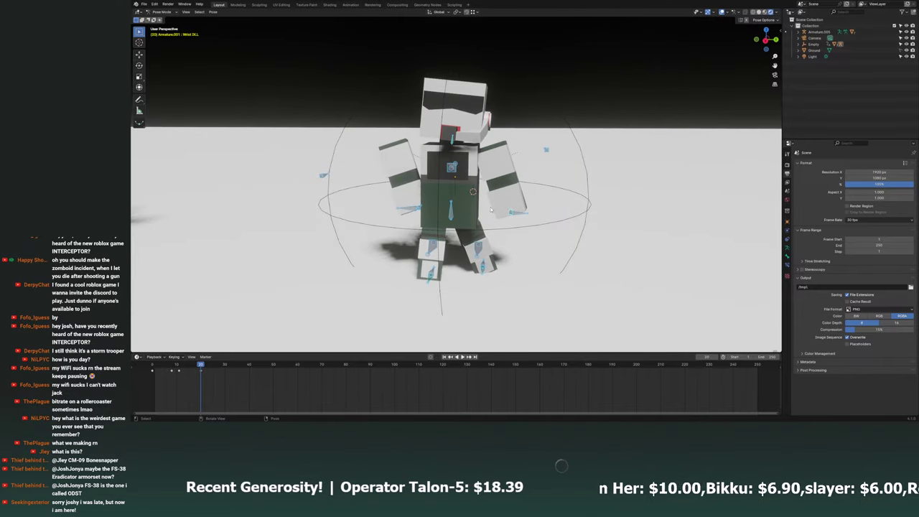
# Play the walk back from several angles to review the refined pose.
pyautogui.moveTo(491, 209); pyautogui.dragTo(488, 187, button='middle')
pyautogui.press('space')
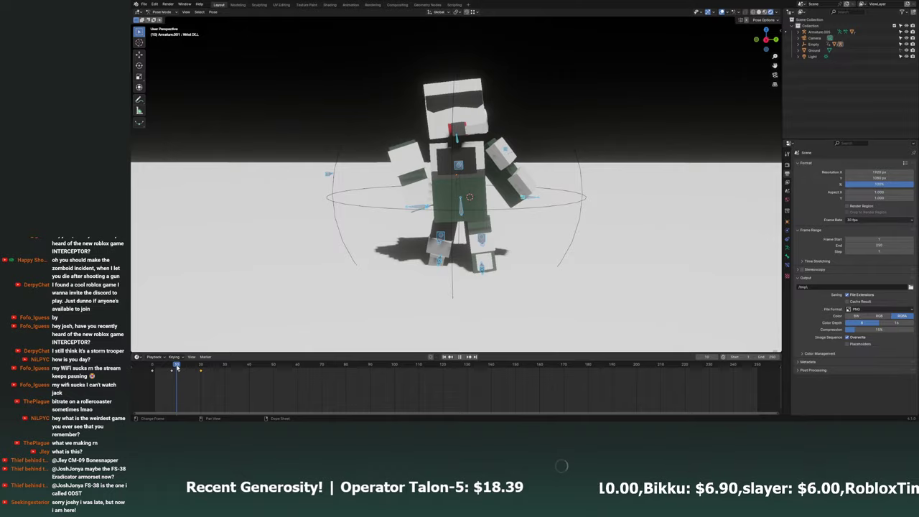
pyautogui.press('space')
pyautogui.moveTo(430, 216)
pyautogui.mouseDown(button='middle')
pyautogui.moveTo(449, 230)
pyautogui.moveTo(544, 167)
pyautogui.moveTo(358, 213)
pyautogui.moveTo(352, 296)
pyautogui.mouseUp(button='middle')
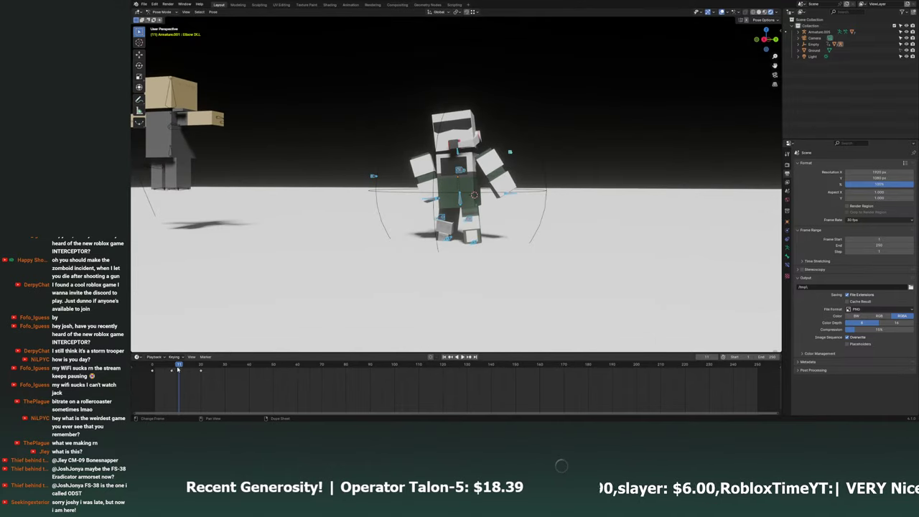
pyautogui.press('space')
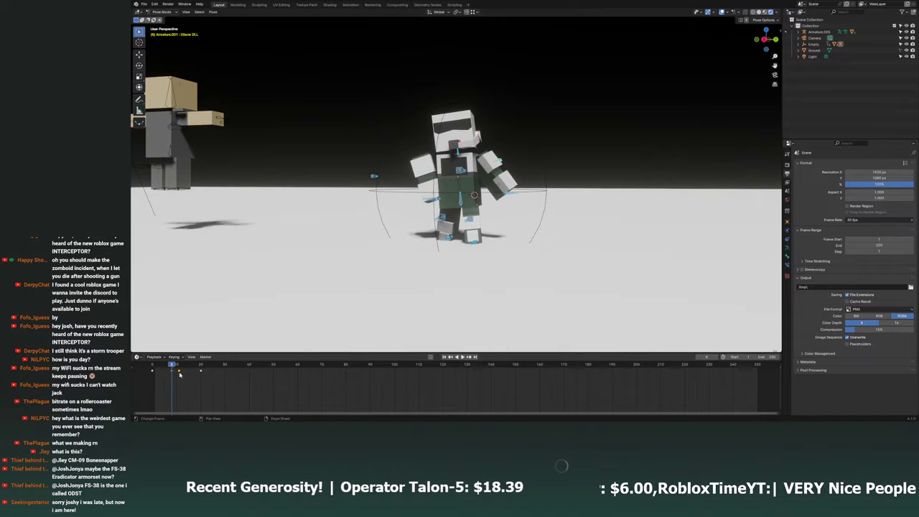
pyautogui.moveTo(604, 165); pyautogui.dragTo(544, 170, button='middle')
pyautogui.press('a')
pyautogui.moveTo(575, 228); pyautogui.dragTo(571, 232, button='middle')
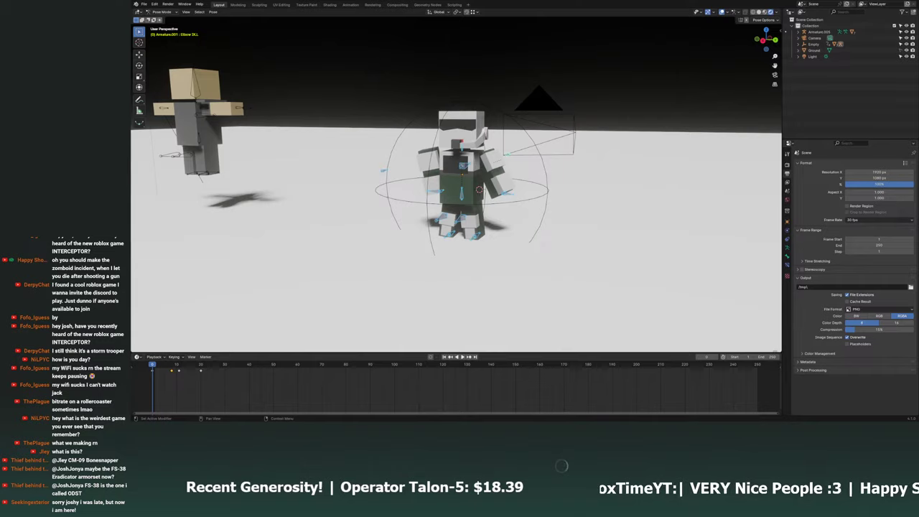
# Paste the mirrored stride pose as a key at frame 30.
pyautogui.moveTo(610, 179); pyautogui.dragTo(618, 199, button='middle')
pyautogui.scroll(4, 598, 190)
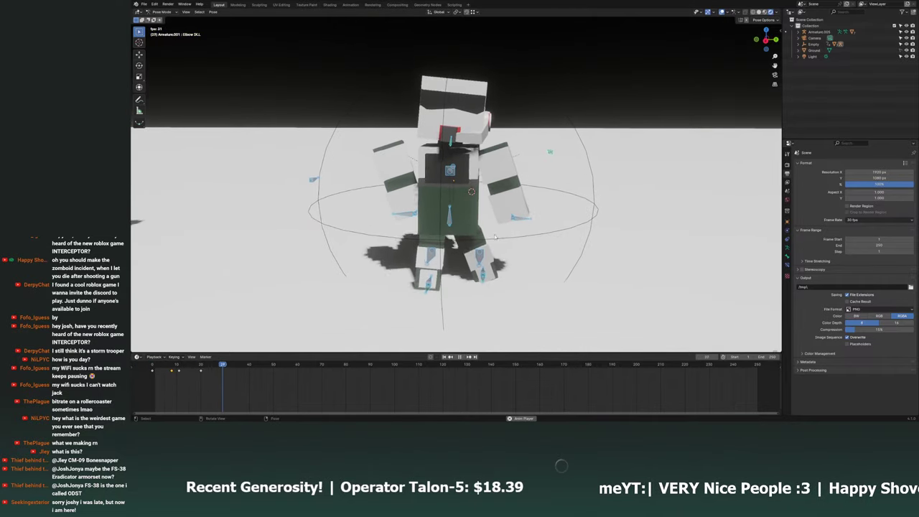
pyautogui.moveTo(173, 366)
pyautogui.mouseDown()
pyautogui.moveTo(164, 365)
pyautogui.moveTo(202, 382)
pyautogui.mouseUp()
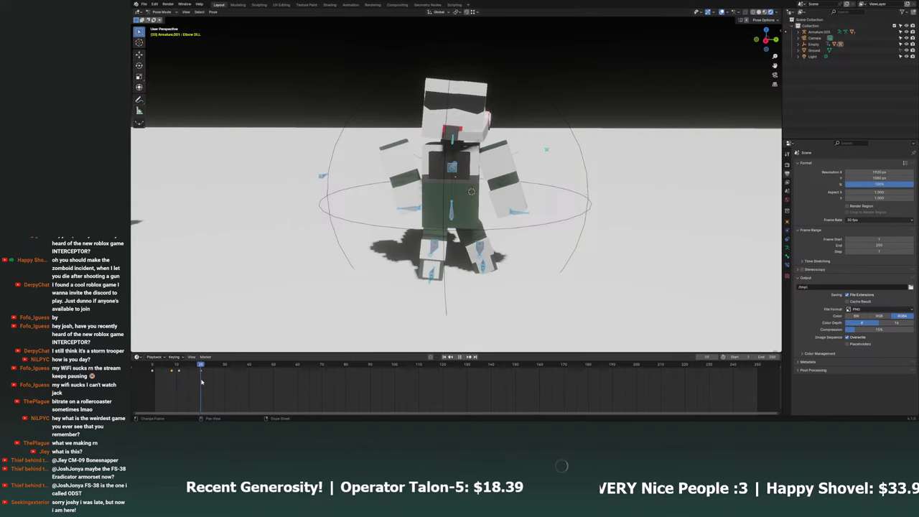
pyautogui.moveTo(206, 384); pyautogui.dragTo(226, 387)
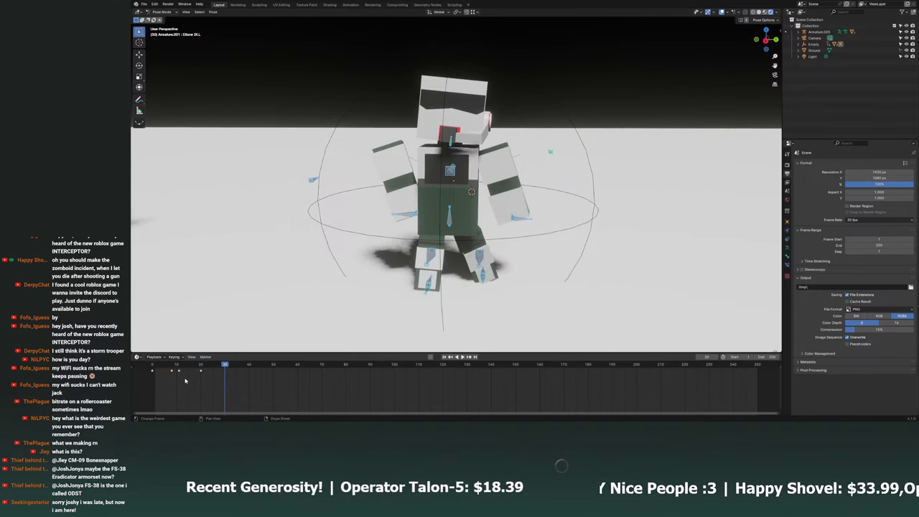
pyautogui.hotkey('ctrl', 'shift', 'v')
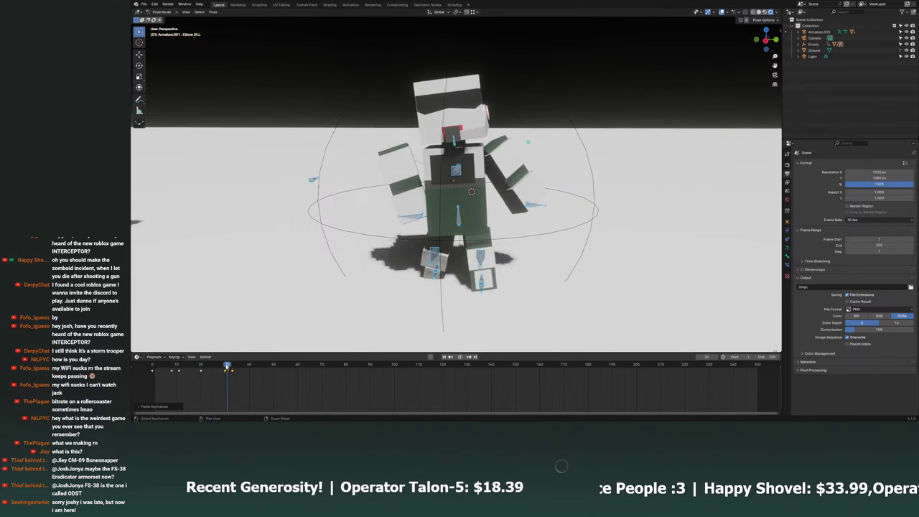
# Shift the selected keyframes later, then one frame earlier, replaying to check timing.
pyautogui.moveTo(227, 367); pyautogui.dragTo(199, 378)
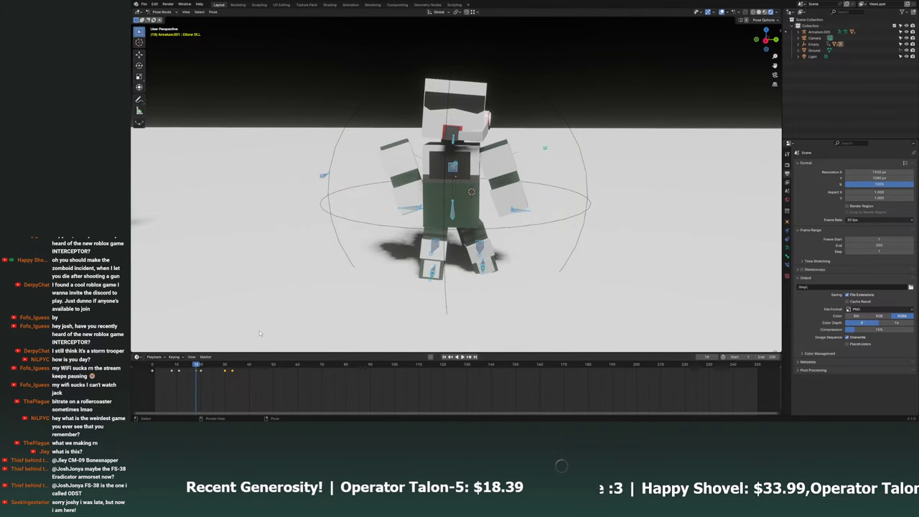
pyautogui.press('g')
pyautogui.click(201, 375)
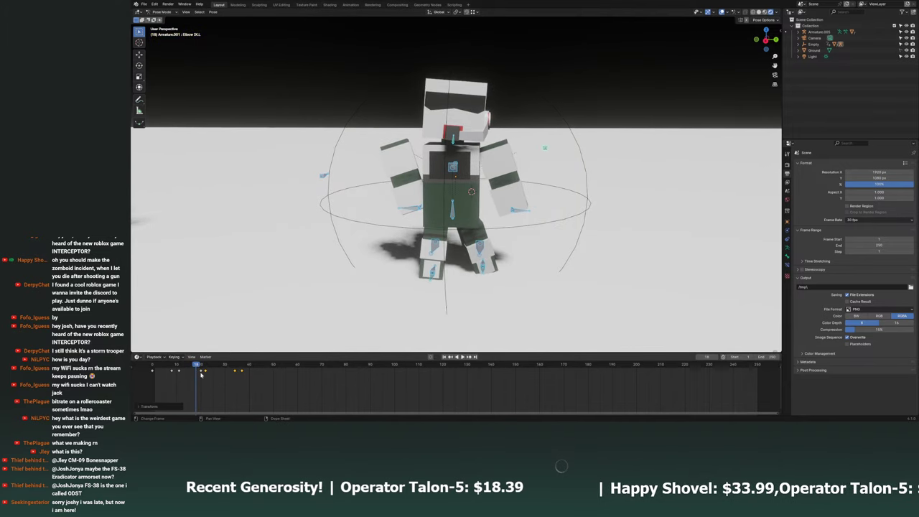
pyautogui.press('space')
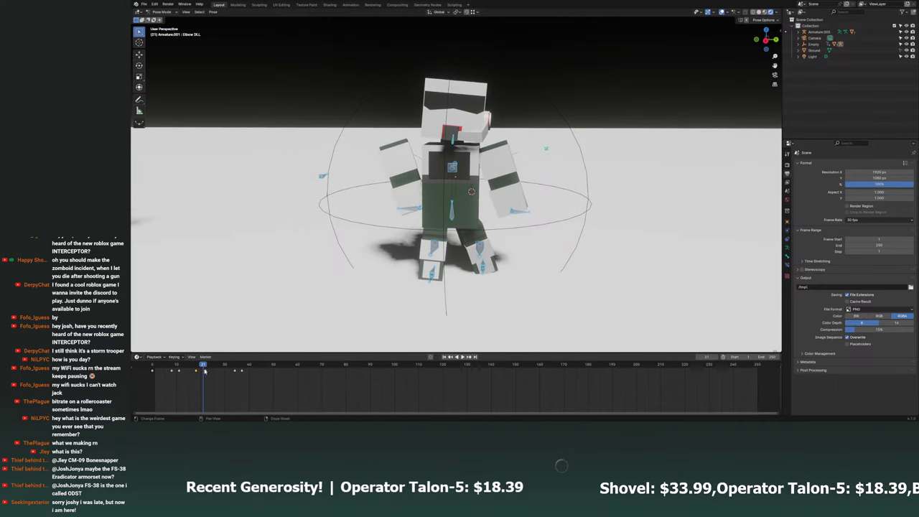
pyautogui.press('g')
pyautogui.click(203, 374)
pyautogui.press('space')
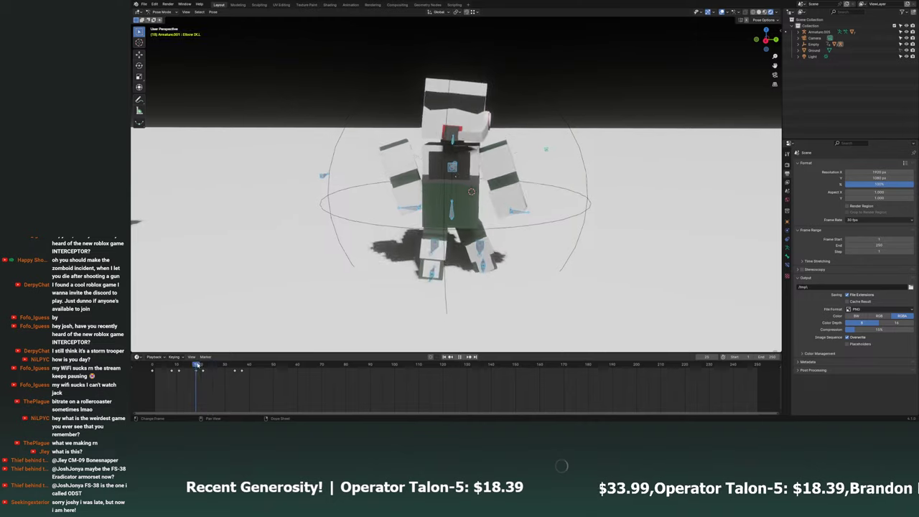
pyautogui.press('space')
# Move the selected keyframes seven frames earlier, check playback, and save the file.
pyautogui.press('g')
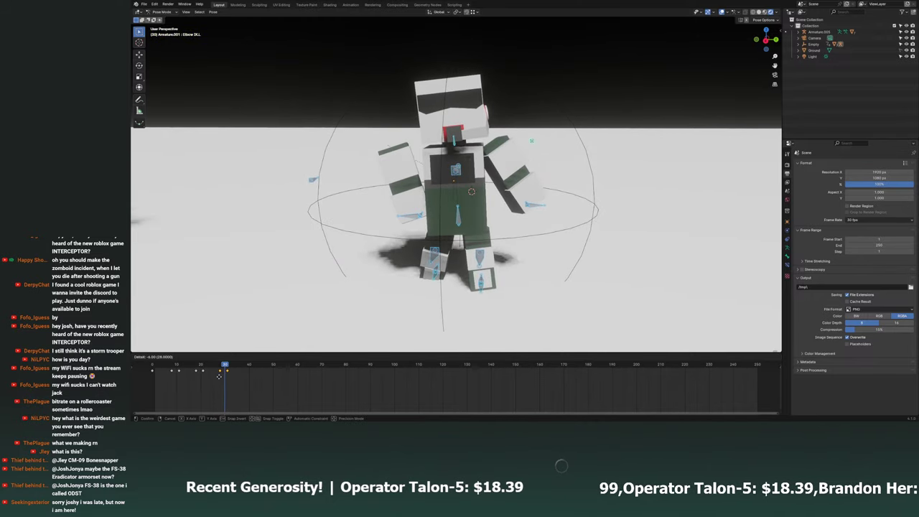
pyautogui.click(217, 377)
pyautogui.press('space')
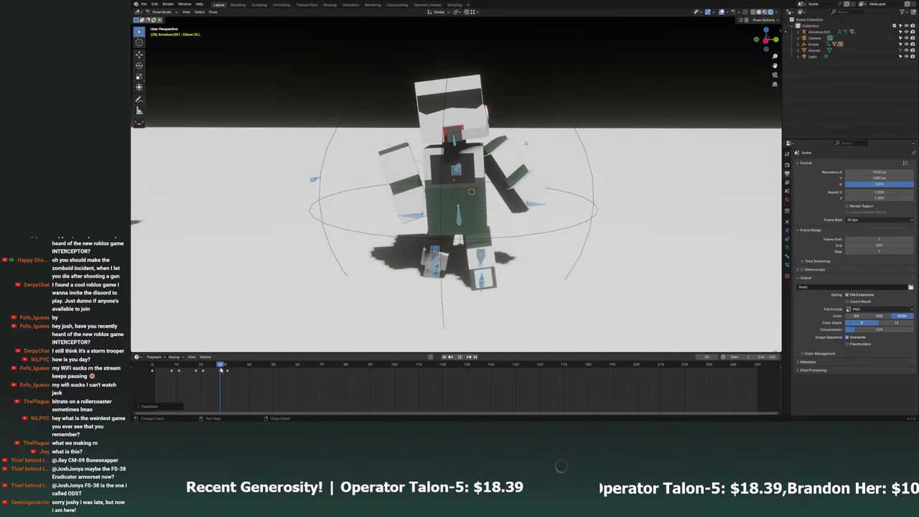
pyautogui.scroll(1, 521, 283)
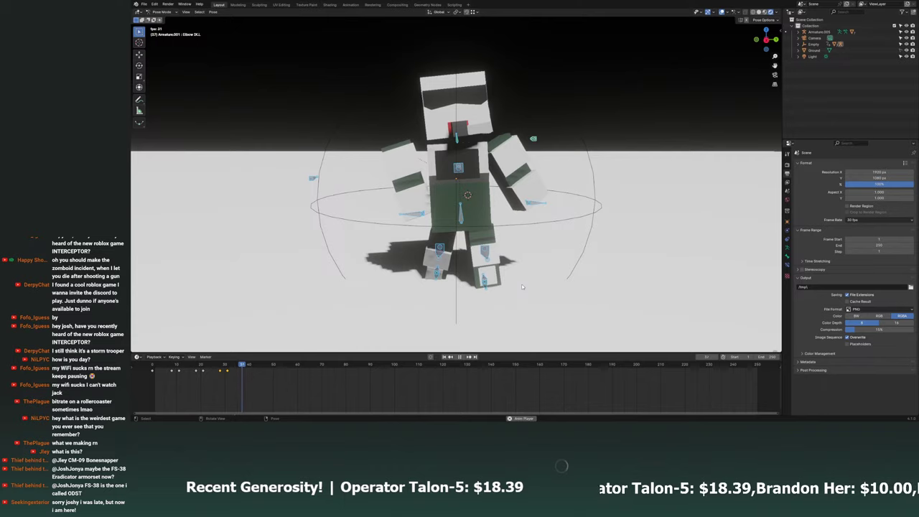
pyautogui.press('space')
pyautogui.hotkey('shift', 'Left')
pyautogui.hotkey('ctrl', 's')
# Reposition the keyframe at frame 11 and preview the walk from there.
pyautogui.moveTo(747, 255)
pyautogui.mouseDown(button='middle')
pyautogui.moveTo(667, 237)
pyautogui.moveTo(681, 239)
pyautogui.mouseUp(button='middle')
pyautogui.press('space')
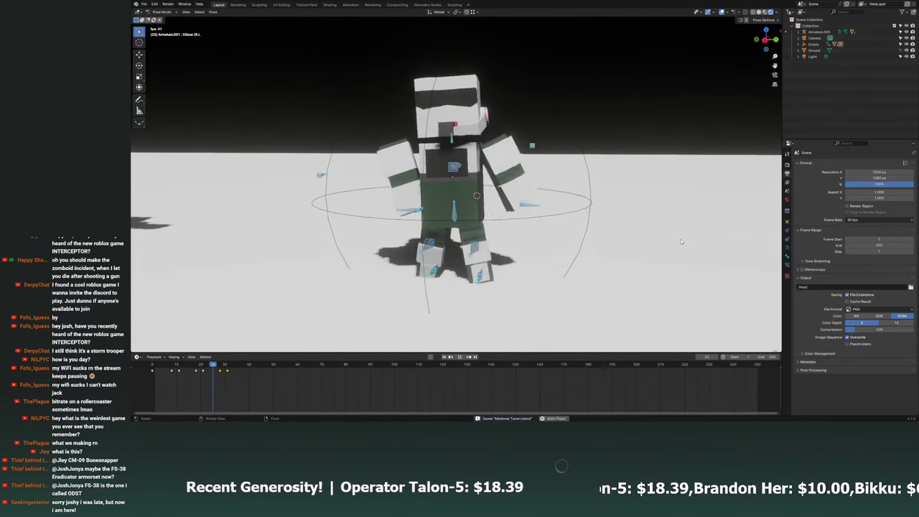
pyautogui.press('space')
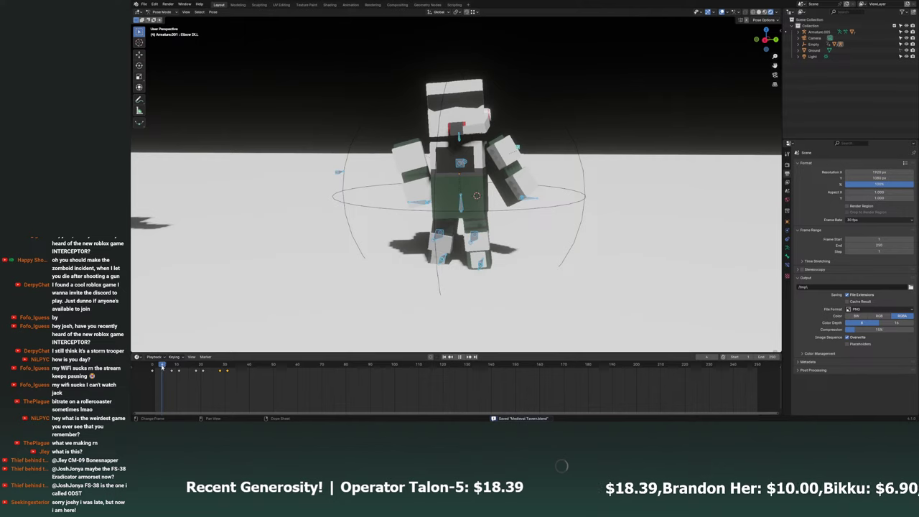
pyautogui.click(179, 369)
pyautogui.press('g')
pyautogui.click(181, 372)
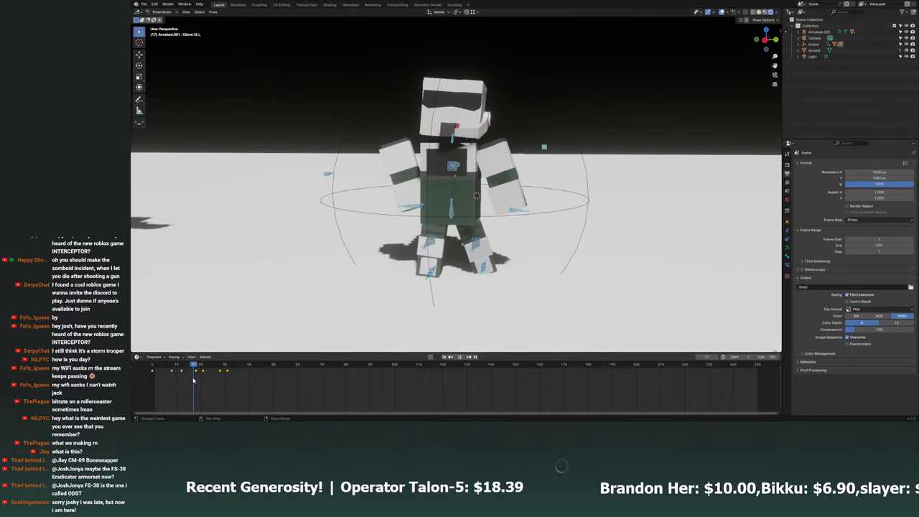
pyautogui.press('space')
# Shift the keys at frames 22 and 32 to an earlier frame.
pyautogui.moveTo(202, 371); pyautogui.dragTo(203, 371)
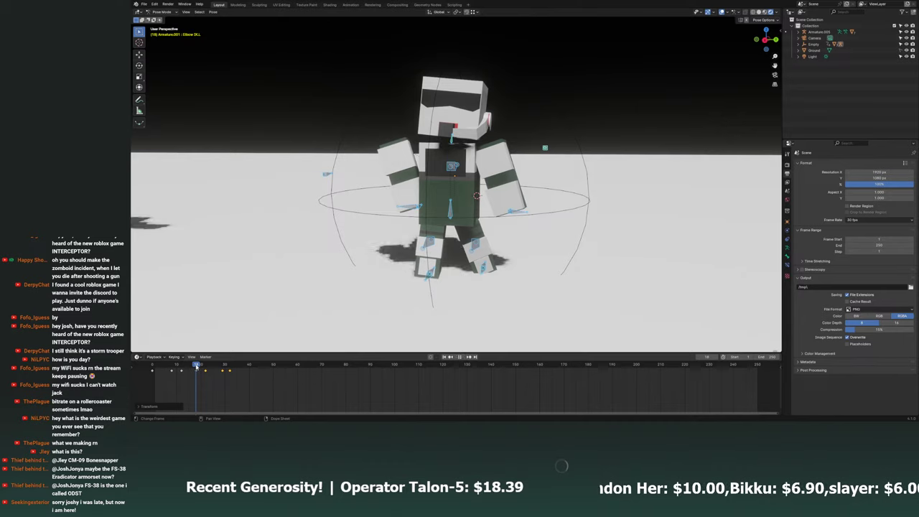
pyautogui.press('space')
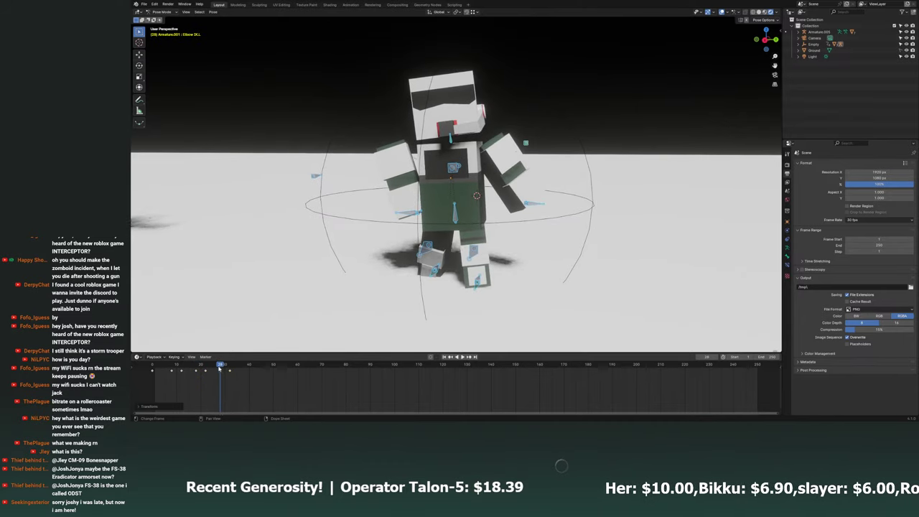
pyautogui.moveTo(224, 367); pyautogui.dragTo(183, 376)
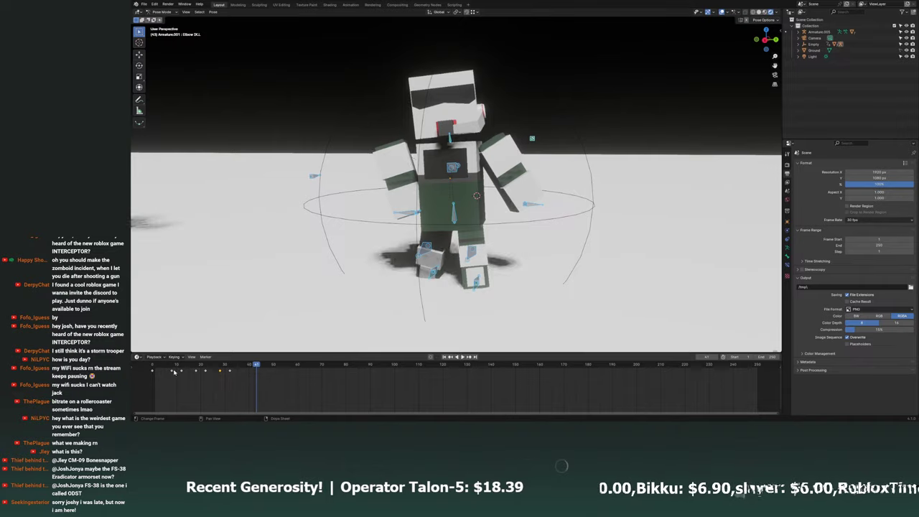
# Replay the walk from frame 1 several times, viewing the trooper from the front.
pyautogui.click(137, 364)
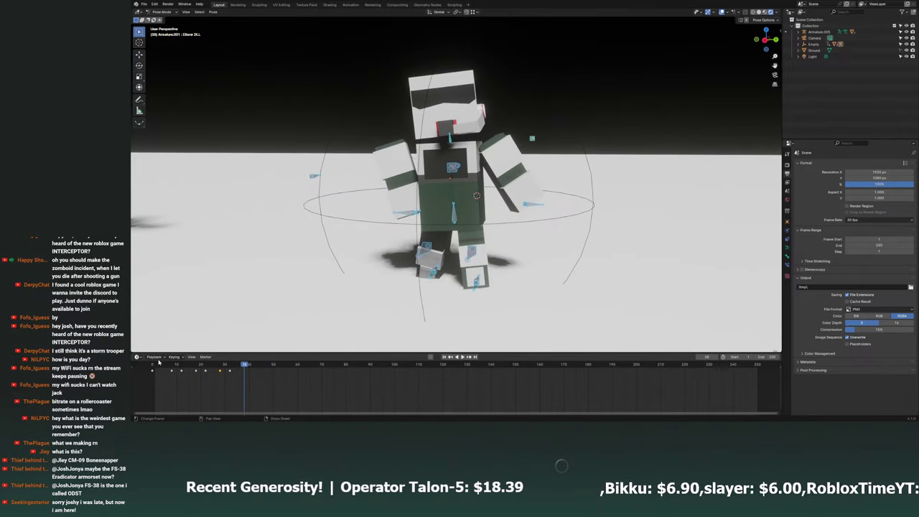
pyautogui.press('Escape')
pyautogui.press('space')
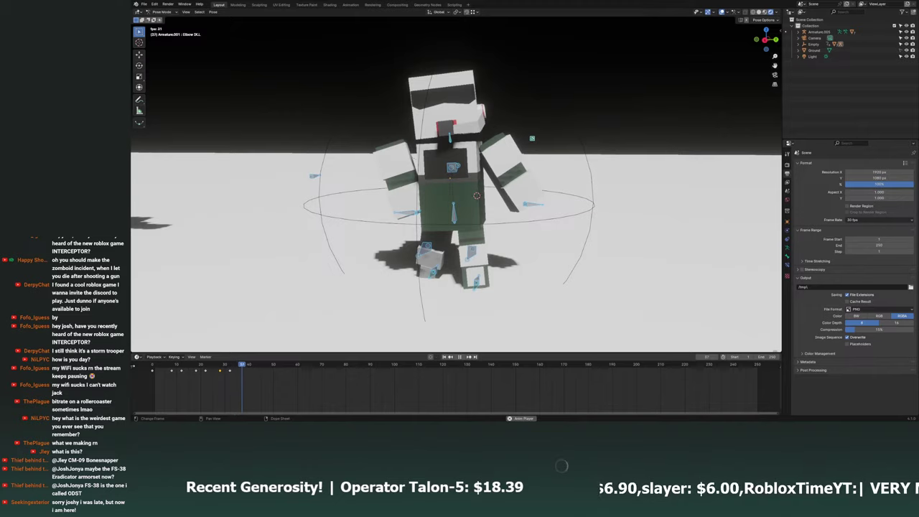
pyautogui.press('Escape')
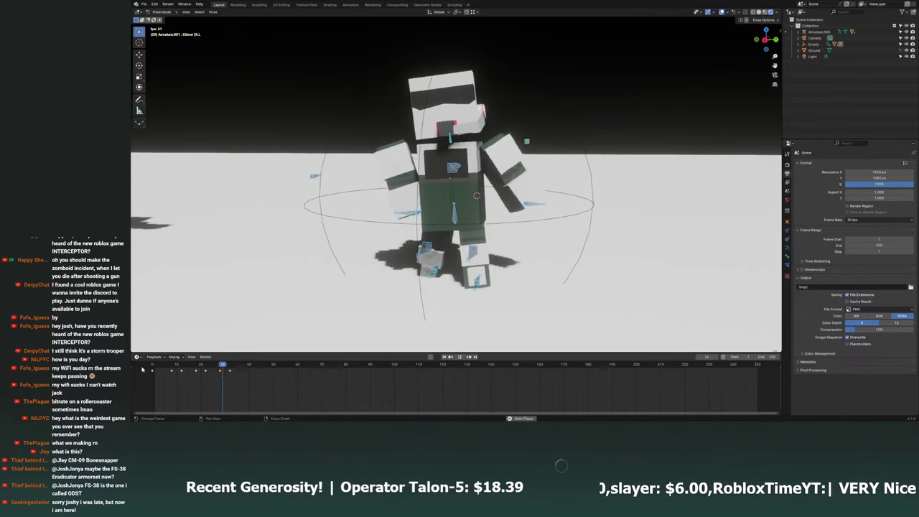
pyautogui.moveTo(153, 350); pyautogui.dragTo(308, 271, button='middle')
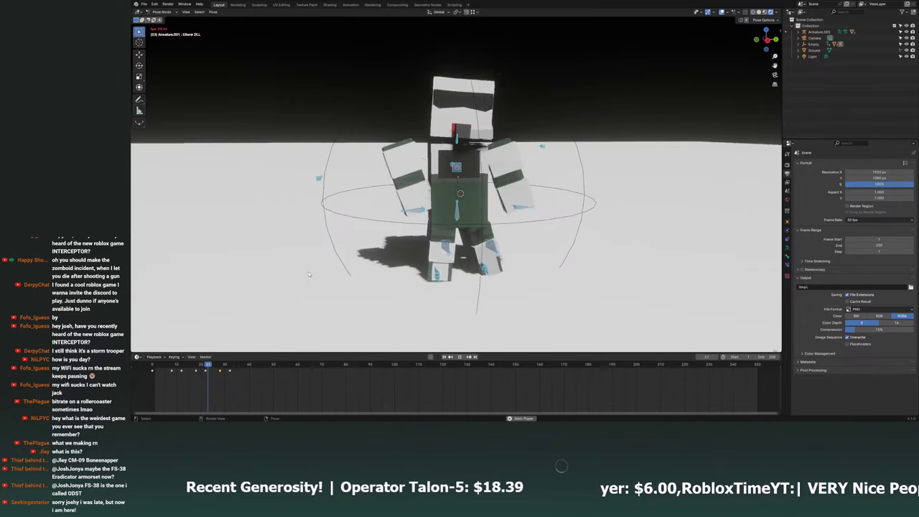
pyautogui.press('space')
pyautogui.click(158, 369)
pyautogui.press('space')
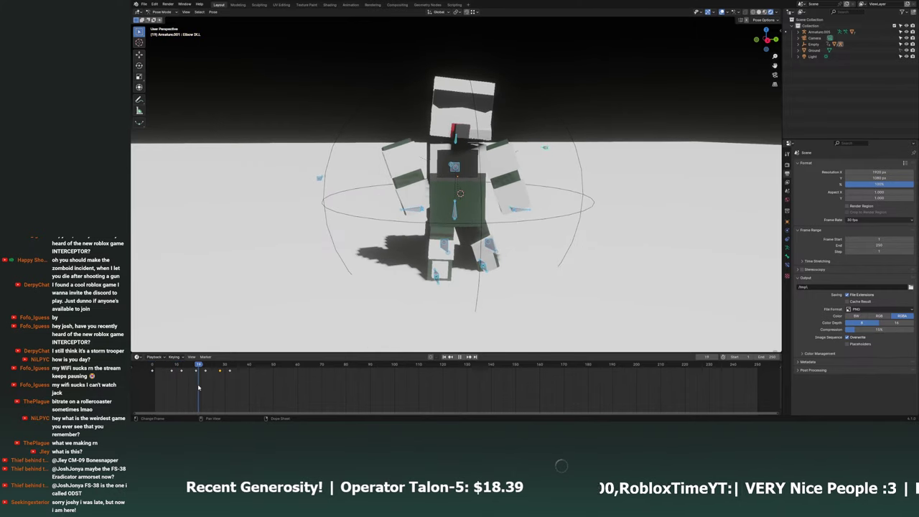
# Slide keyframes earlier and check the poses around frames 8 and 15.
pyautogui.moveTo(184, 371); pyautogui.dragTo(178, 369)
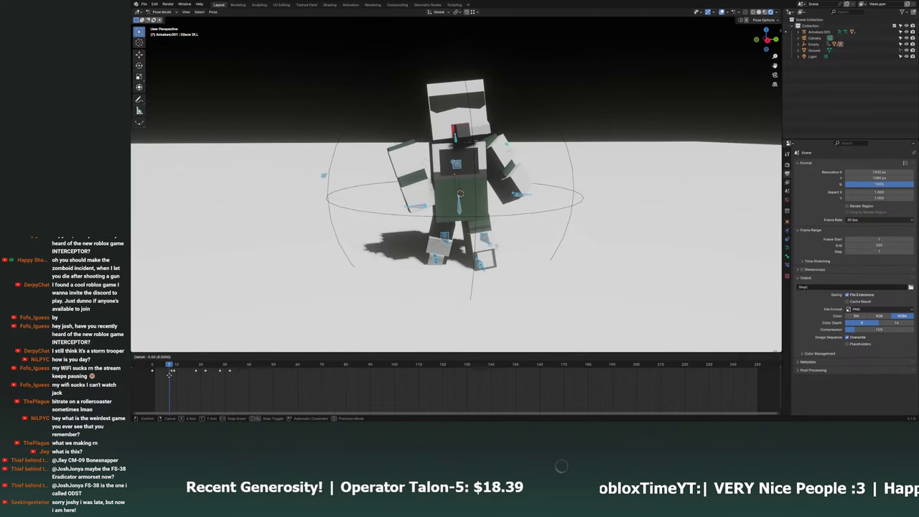
pyautogui.click(166, 366)
pyautogui.press('space')
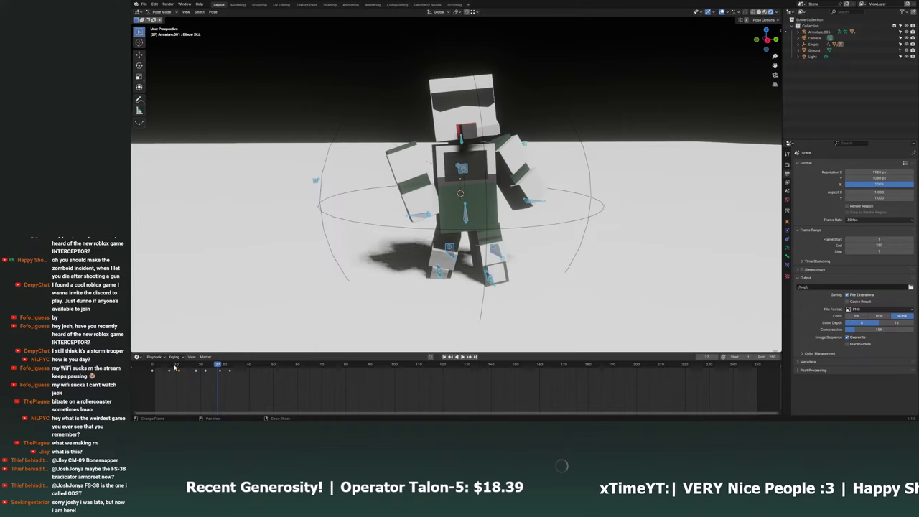
pyautogui.click(171, 373)
pyautogui.moveTo(184, 381)
pyautogui.mouseDown()
pyautogui.moveTo(198, 385)
pyautogui.moveTo(177, 384)
pyautogui.mouseUp()
pyautogui.press('space')
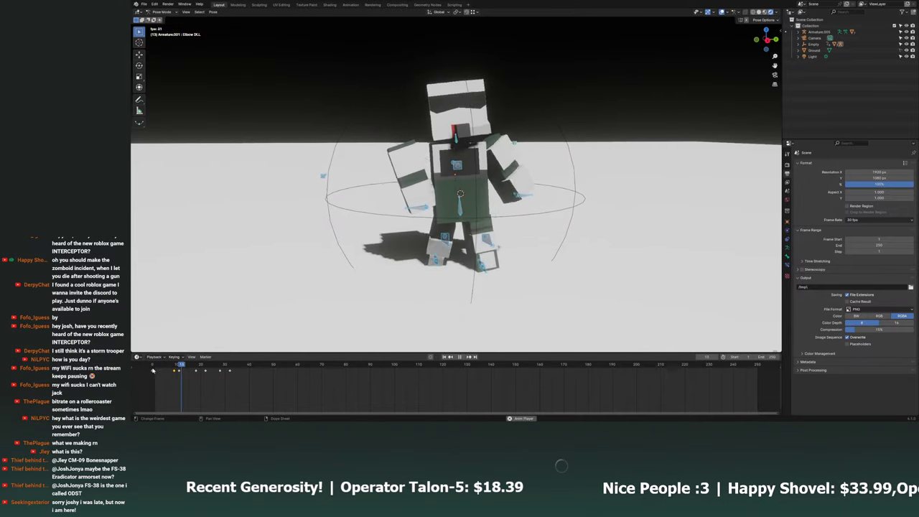
pyautogui.press('g')
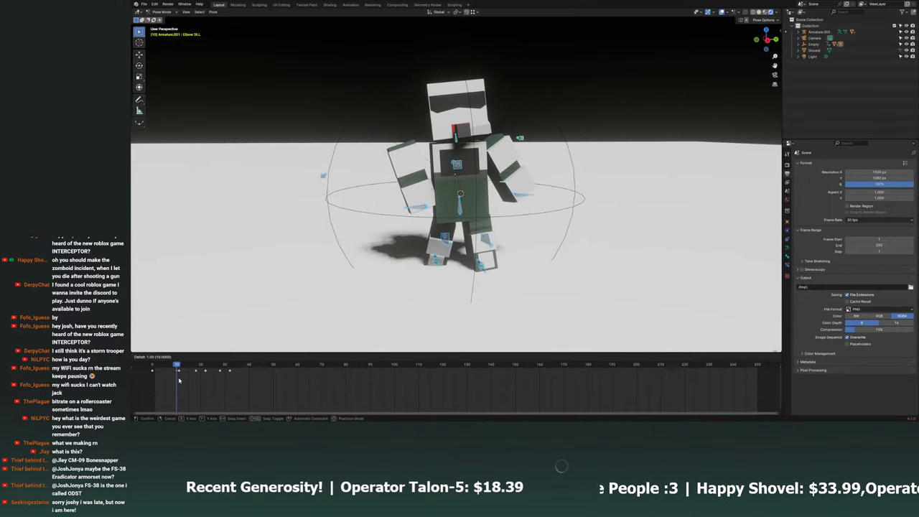
pyautogui.click(179, 380)
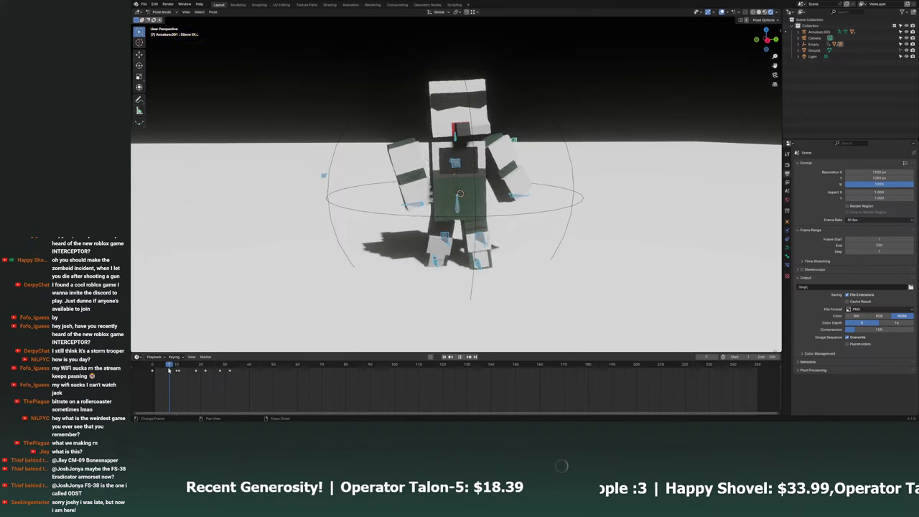
# Check the stride at frame 20, select the keys near frame 30, and save.
pyautogui.moveTo(184, 379)
pyautogui.mouseDown()
pyautogui.moveTo(202, 385)
pyautogui.moveTo(209, 375)
pyautogui.mouseUp()
pyautogui.press('space')
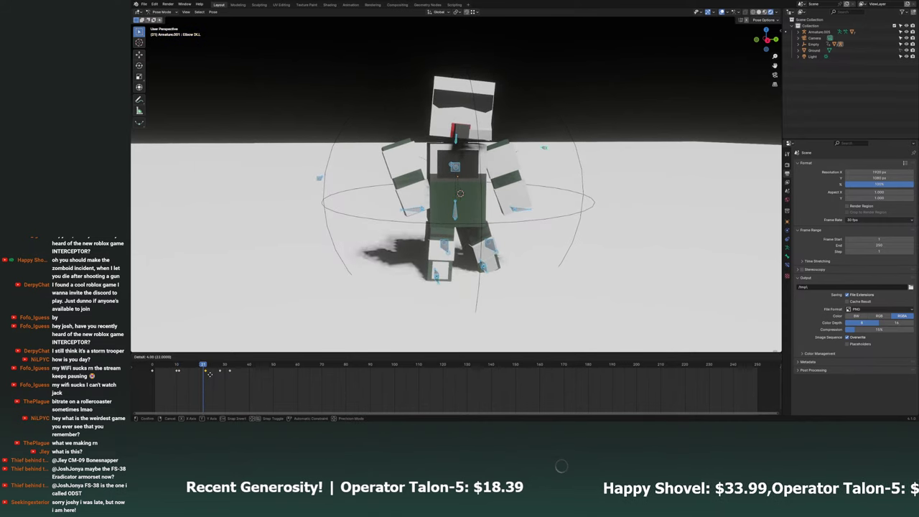
pyautogui.rightClick(212, 377)
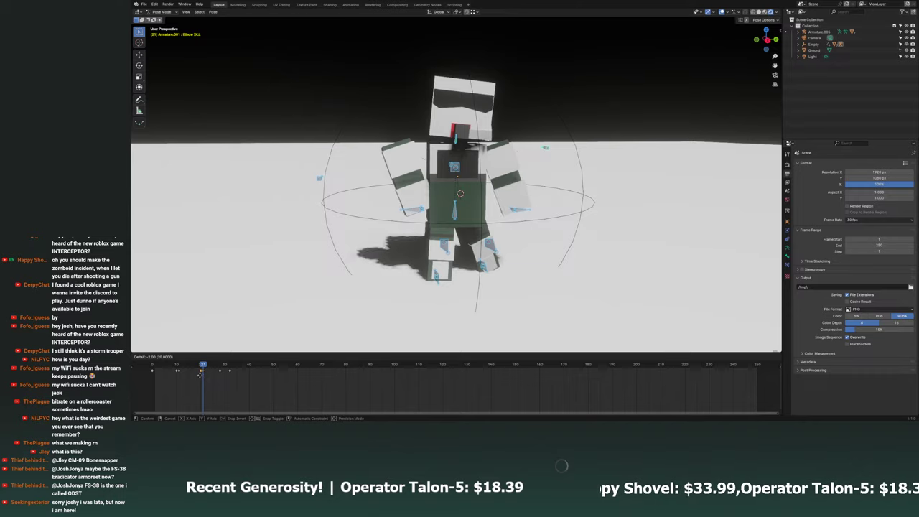
pyautogui.click(227, 371)
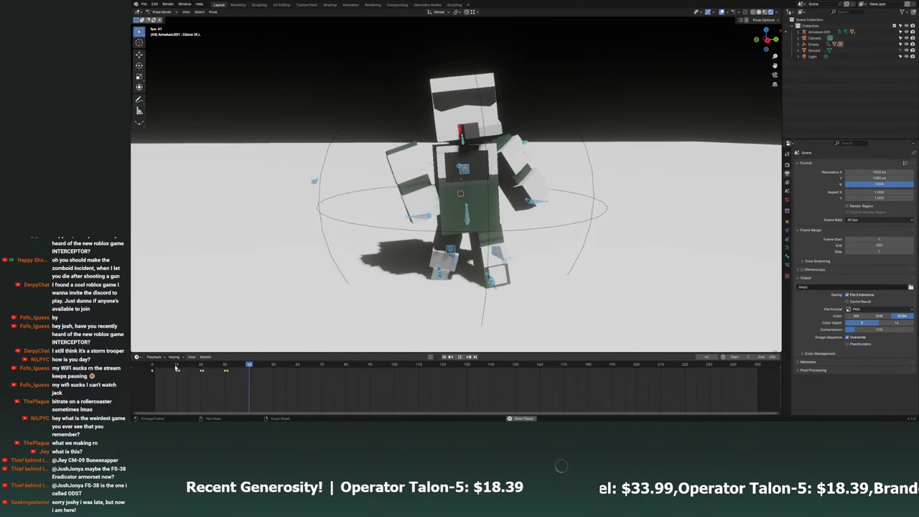
pyautogui.moveTo(359, 287); pyautogui.dragTo(312, 289, button='middle')
pyautogui.press('Escape')
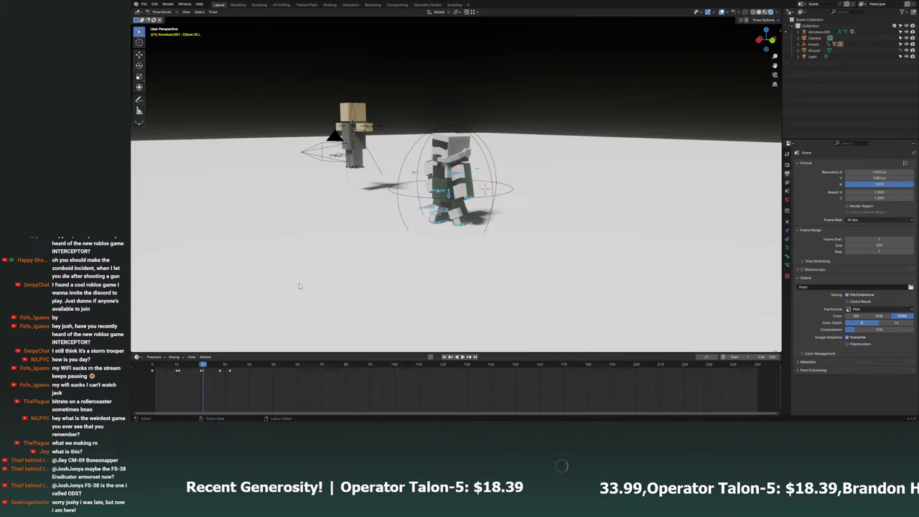
pyautogui.press('Left')
pyautogui.press('Left')
pyautogui.press('Left')
pyautogui.press('Left')
pyautogui.press('Left')
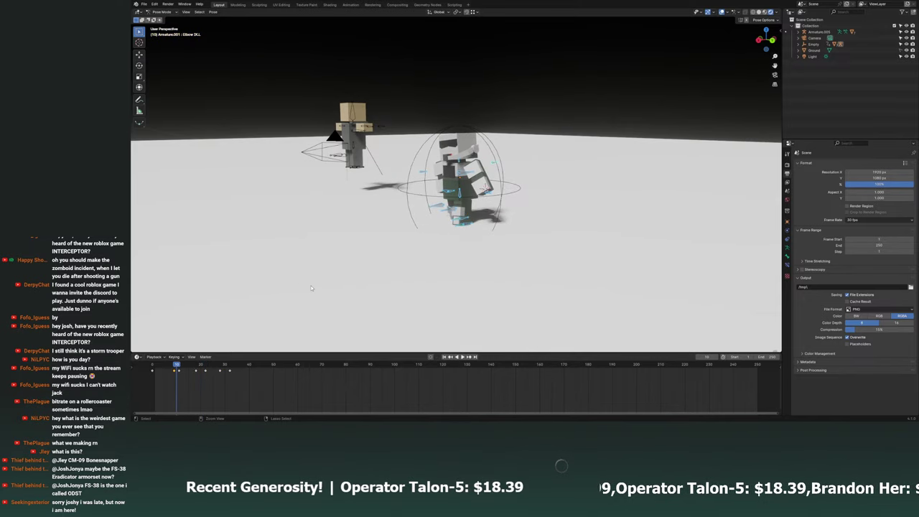
pyautogui.press('Left')
pyautogui.press('Left')
pyautogui.press('Left')
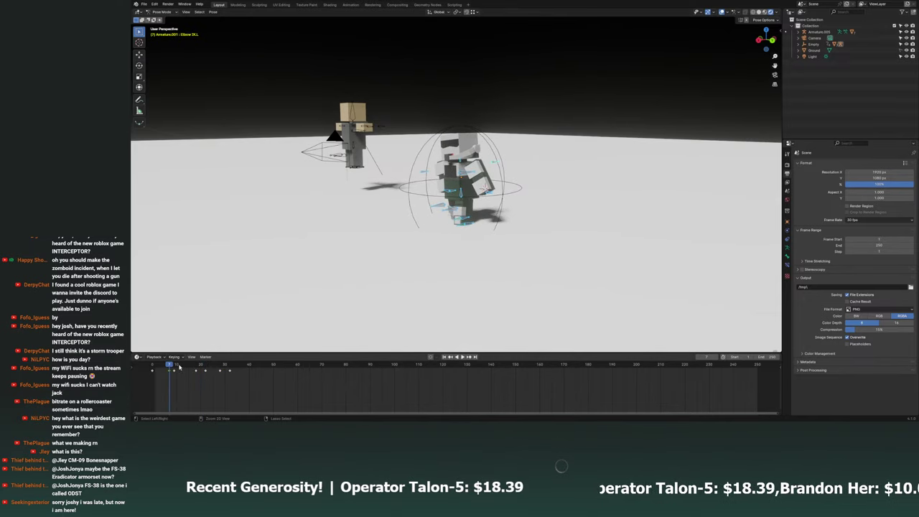
pyautogui.hotkey('ctrl', 's')
# Replay the walk, save the file, and return the rig to Object Mode.
pyautogui.press('space')
pyautogui.moveTo(215, 330); pyautogui.dragTo(280, 345, button='middle')
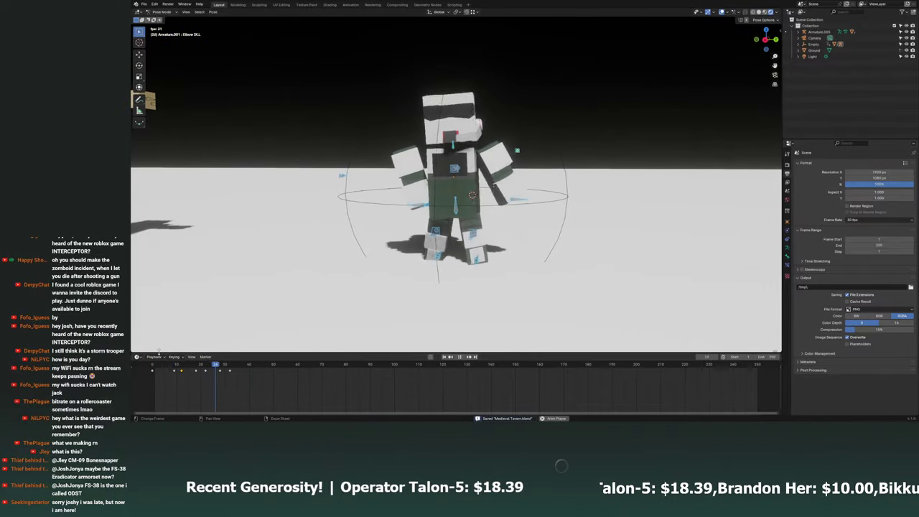
pyautogui.click(164, 366)
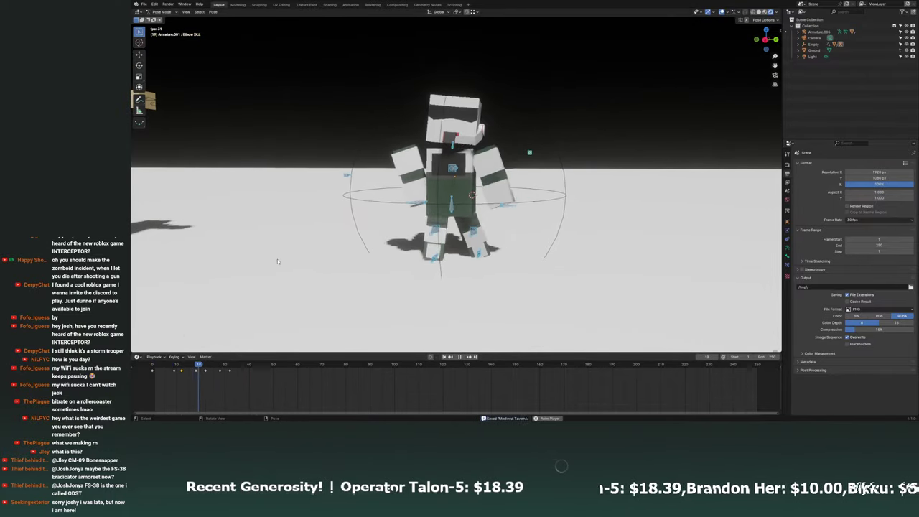
pyautogui.press('space')
pyautogui.moveTo(277, 259); pyautogui.dragTo(304, 251, button='middle')
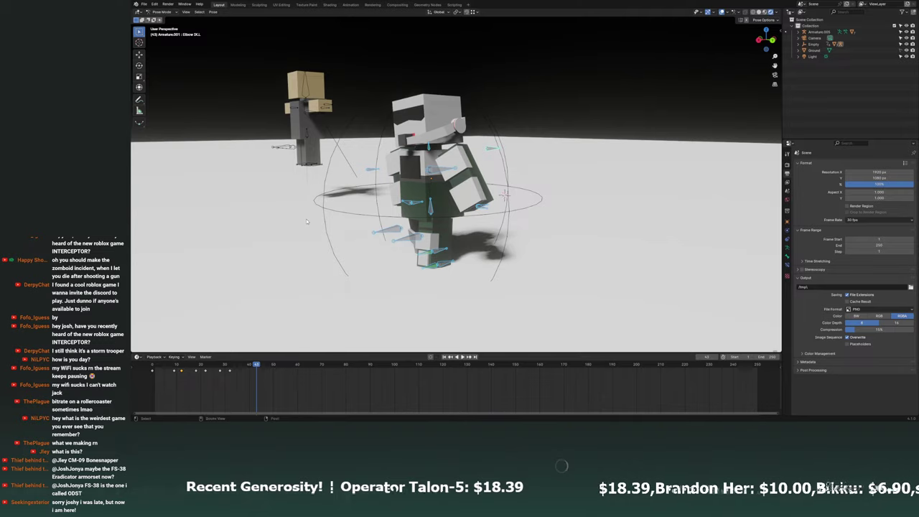
pyautogui.hotkey('ctrl', 's')
pyautogui.moveTo(305, 218); pyautogui.dragTo(301, 171, button='middle')
pyautogui.click(164, 19)
# Select the root Empty and delete its selected in-between keyframes.
pyautogui.scroll(-3, 445, 201)
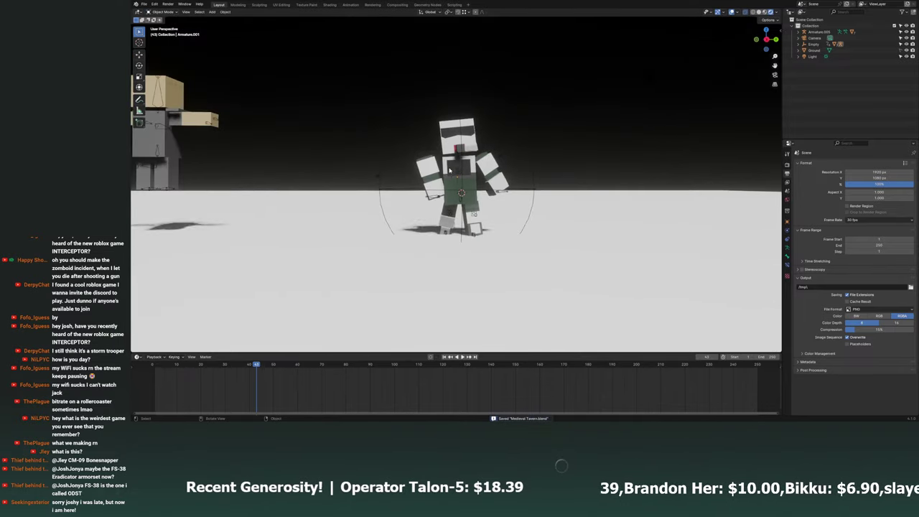
pyautogui.moveTo(445, 201)
pyautogui.mouseDown(button='middle')
pyautogui.moveTo(454, 184)
pyautogui.moveTo(239, 341)
pyautogui.mouseUp(button='middle')
pyautogui.click(455, 196)
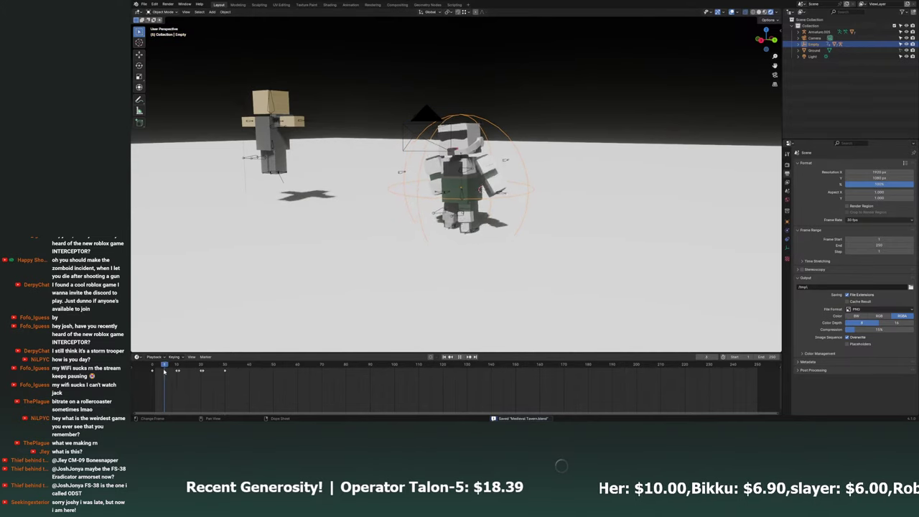
pyautogui.hotkey('shift', 'ctrl', 'space')
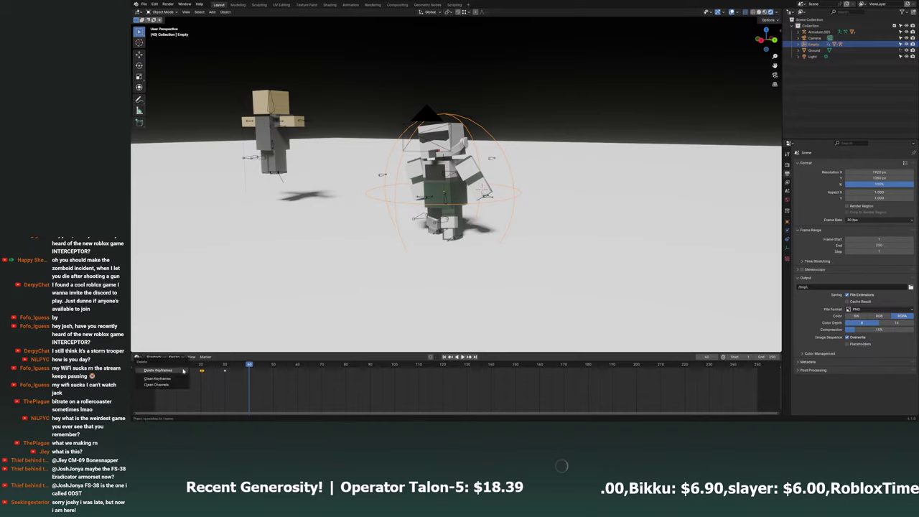
pyautogui.click(152, 367)
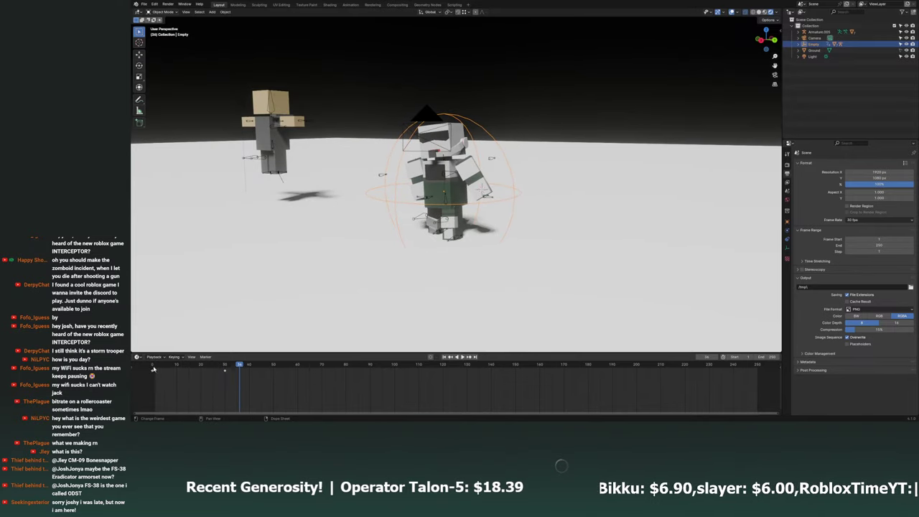
# Replay the trooper's walk from frame 1 to review its motion from several angles.
pyautogui.moveTo(327, 254); pyautogui.dragTo(358, 256, button='middle')
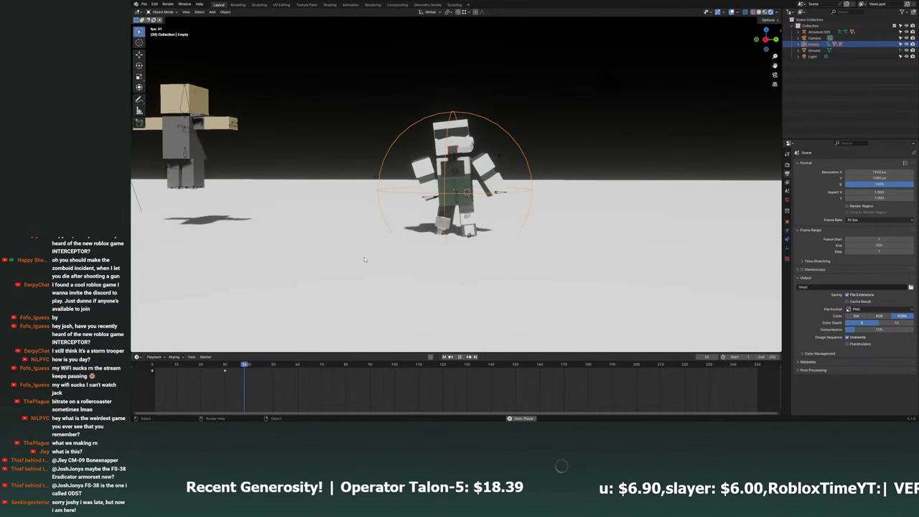
pyautogui.press('space')
pyautogui.press('space')
pyautogui.click(154, 370)
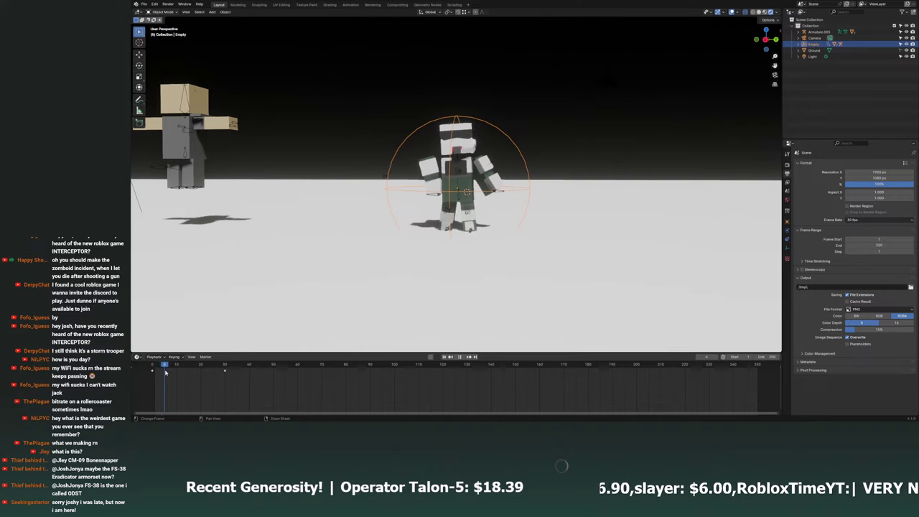
pyautogui.moveTo(166, 371); pyautogui.dragTo(156, 374)
pyautogui.scroll(4, 358, 234)
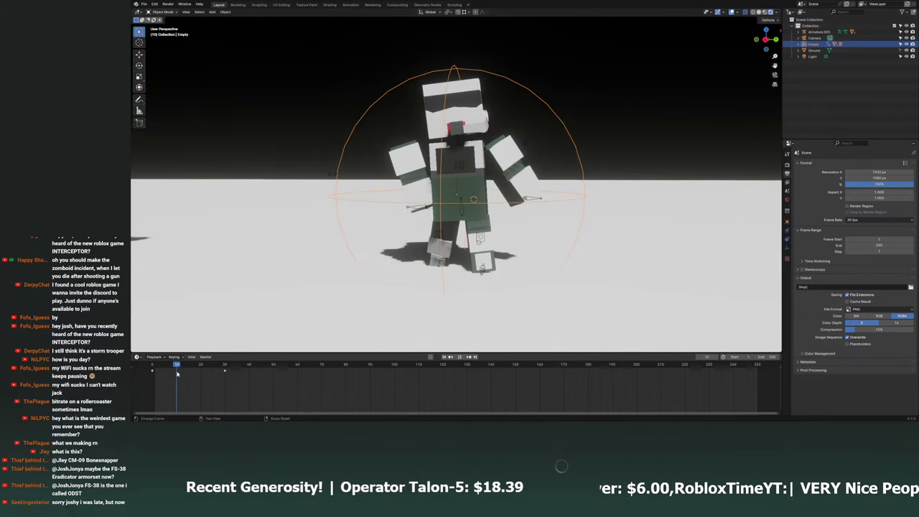
pyautogui.press('space')
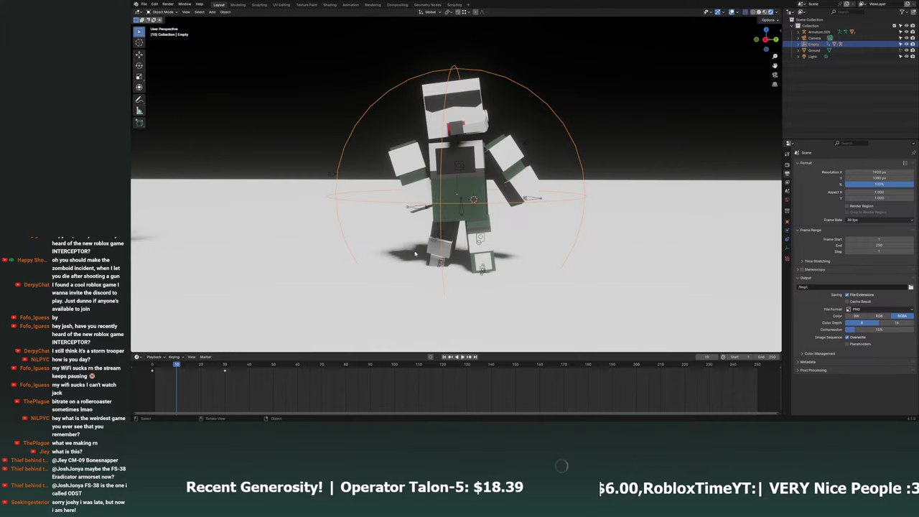
pyautogui.moveTo(414, 253)
pyautogui.mouseDown(button='middle')
pyautogui.moveTo(402, 245)
pyautogui.moveTo(431, 247)
pyautogui.mouseUp(button='middle')
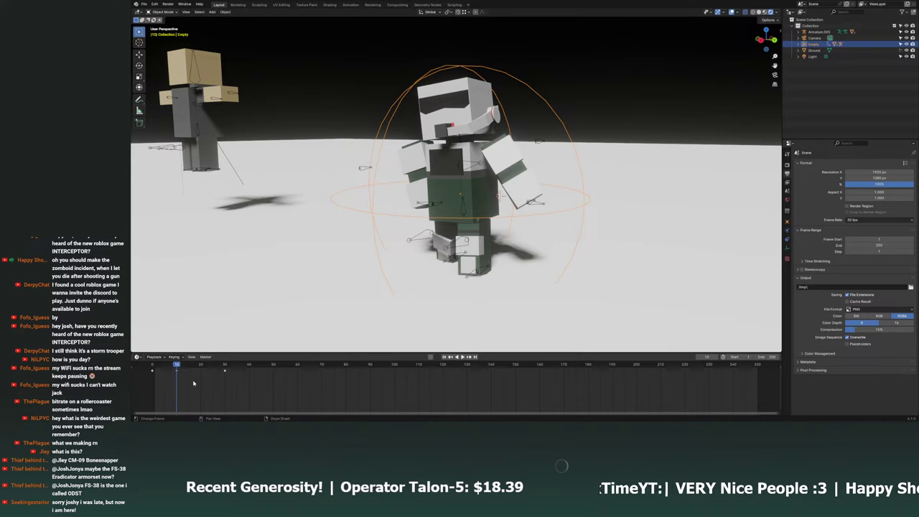
pyautogui.moveTo(176, 365); pyautogui.dragTo(144, 367)
pyautogui.press('space')
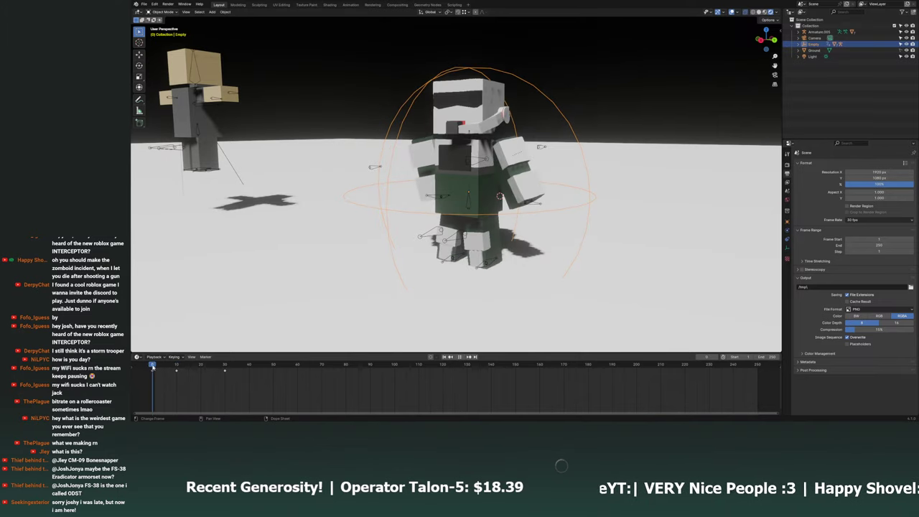
# Stop playback and raise the root Empty vertically near frame 5.
pyautogui.press('space')
pyautogui.moveTo(467, 248)
pyautogui.mouseDown(button='middle')
pyautogui.moveTo(495, 251)
pyautogui.moveTo(461, 248)
pyautogui.mouseUp(button='middle')
pyautogui.press('Left')
pyautogui.press('Left')
pyautogui.press('Left')
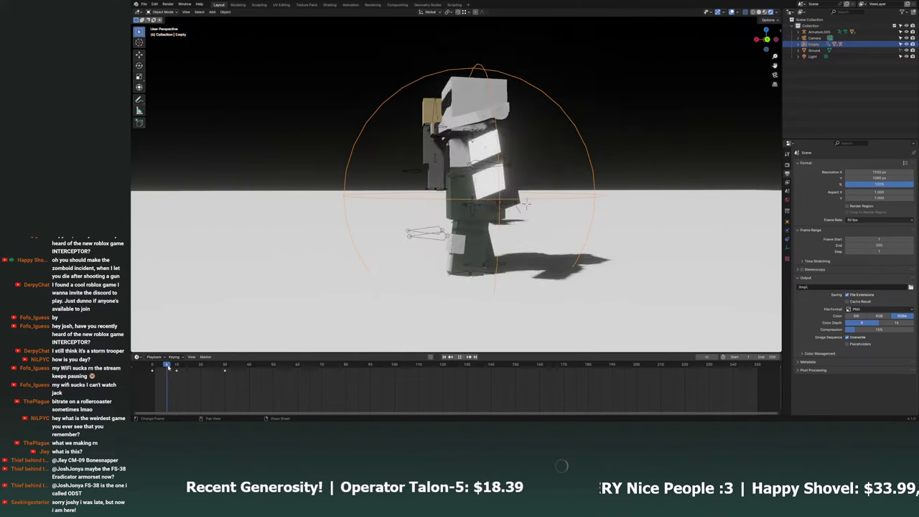
pyautogui.press('Left')
pyautogui.press('Left')
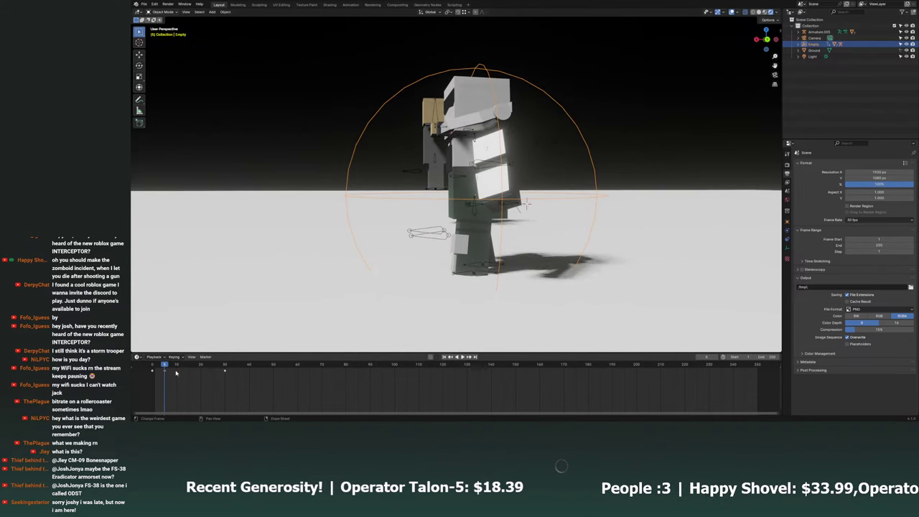
pyautogui.click(178, 369)
pyautogui.press('g')
pyautogui.press('z')
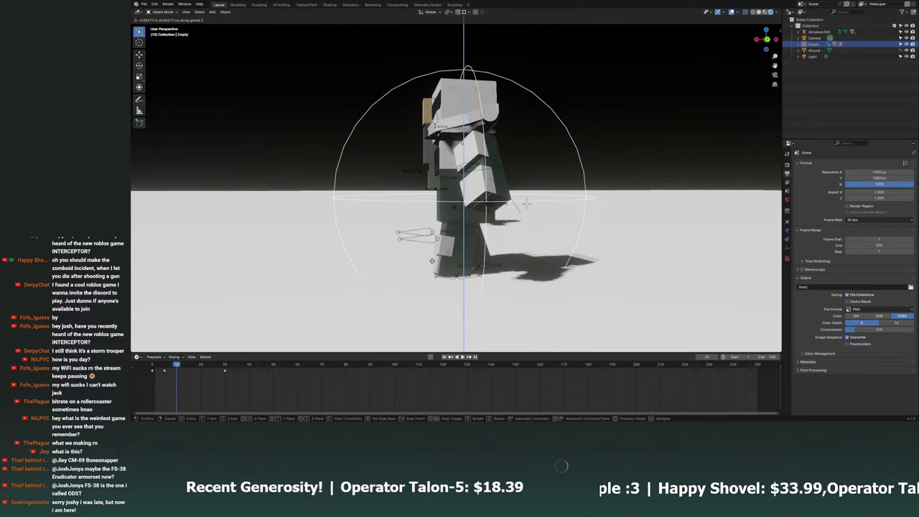
pyautogui.press('Return')
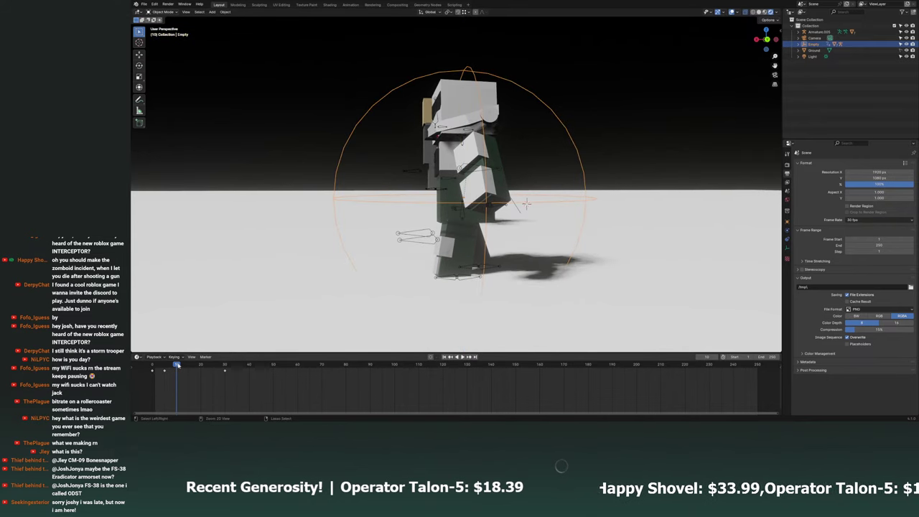
# Replay the walk to check the motion, then save the file.
pyautogui.press('space')
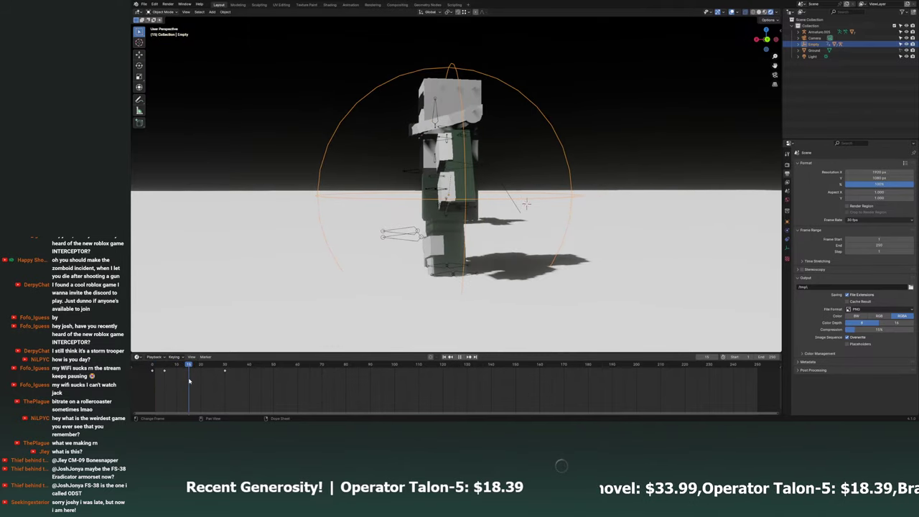
pyautogui.press('space')
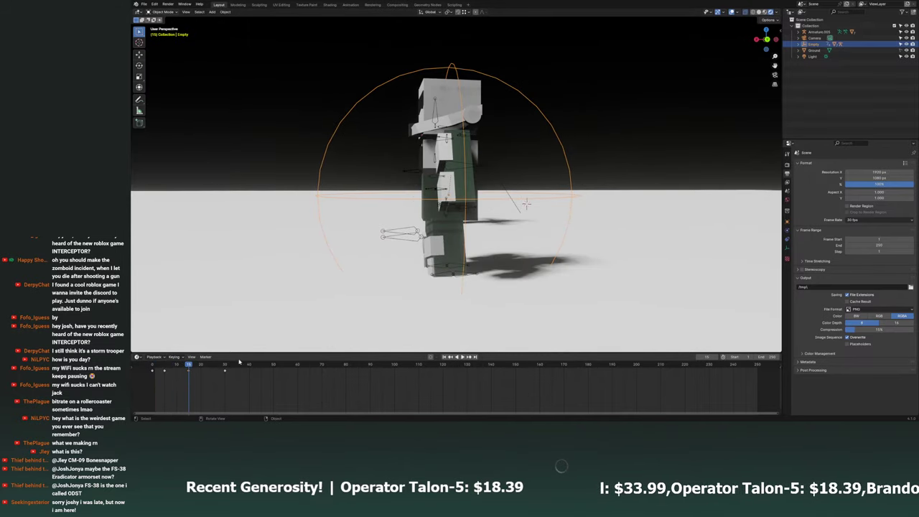
pyautogui.press('Left')
pyautogui.press('Left')
pyautogui.press('Left')
pyautogui.press('Left')
pyautogui.press('Left')
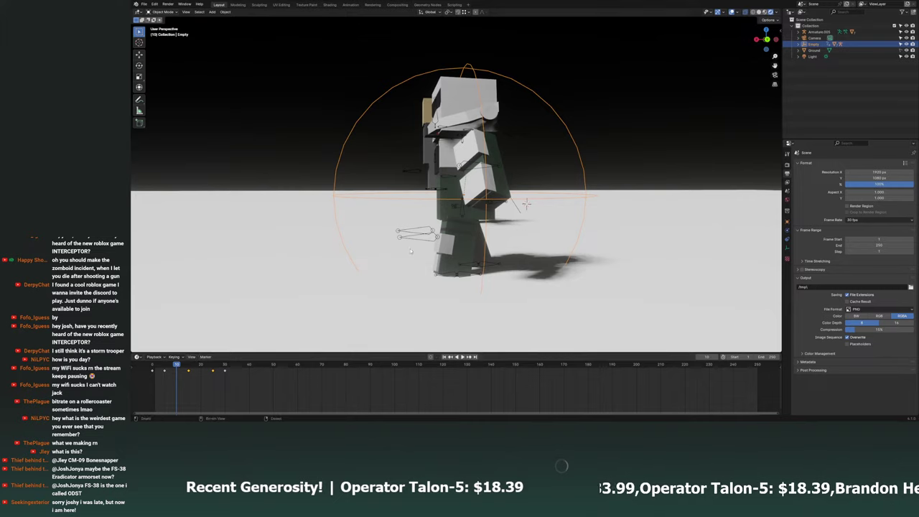
pyautogui.hotkey('ctrl', 's')
# Lower the root Empty slightly along Z and replay the walk from frame 20.
pyautogui.press('g')
pyautogui.press('z')
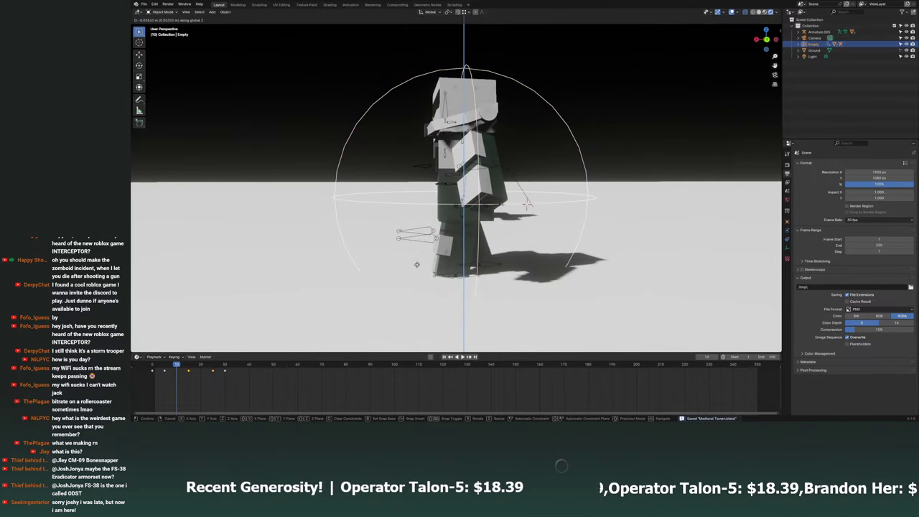
pyautogui.click(416, 276)
pyautogui.click(200, 371)
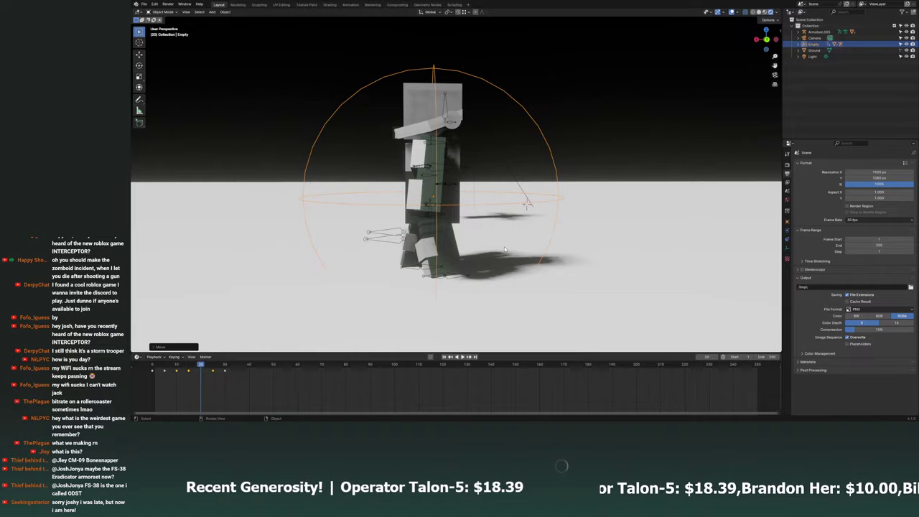
pyautogui.press('space')
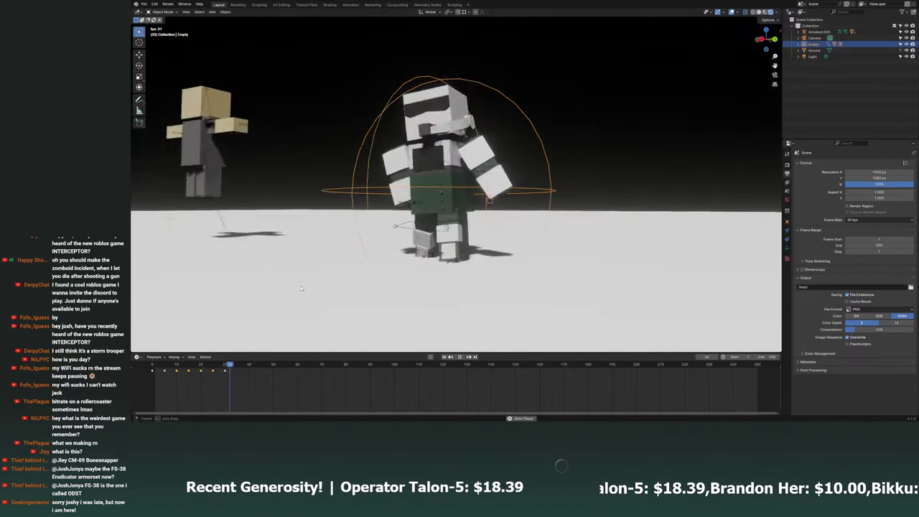
pyautogui.moveTo(208, 328)
pyautogui.mouseDown(button='middle')
pyautogui.moveTo(215, 305)
pyautogui.moveTo(349, 264)
pyautogui.mouseUp(button='middle')
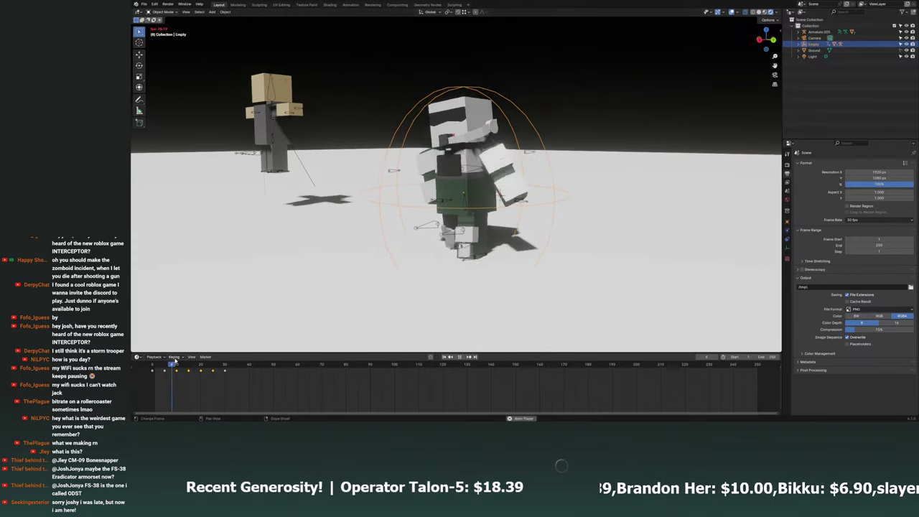
pyautogui.press('Escape')
# Shift the root Empty slightly left, replay the walk, then deselect and view through the camera.
pyautogui.moveTo(308, 294); pyautogui.dragTo(345, 273, button='middle')
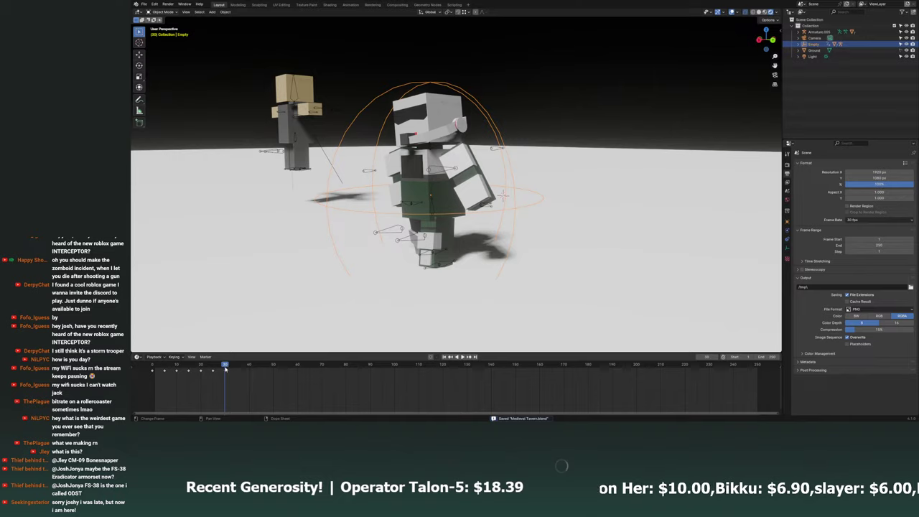
pyautogui.moveTo(431, 273); pyautogui.dragTo(499, 250, button='middle')
pyautogui.press('g')
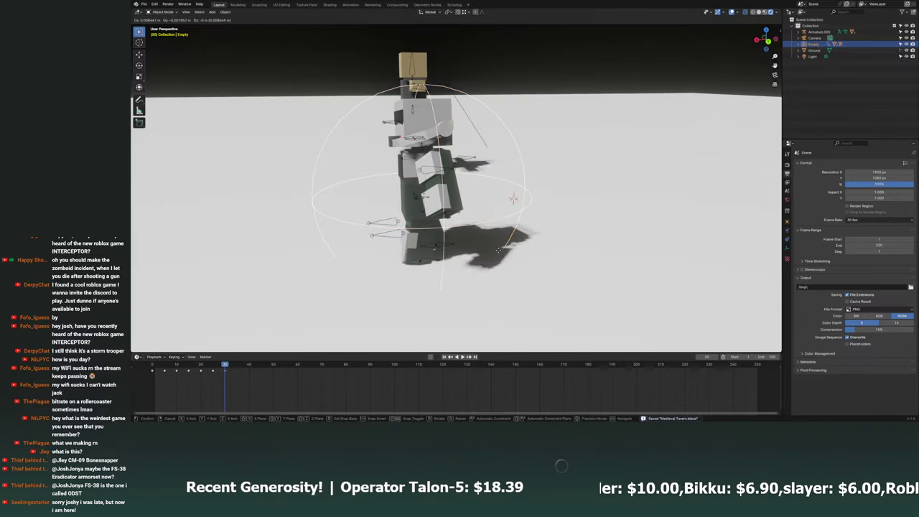
pyautogui.click(445, 257)
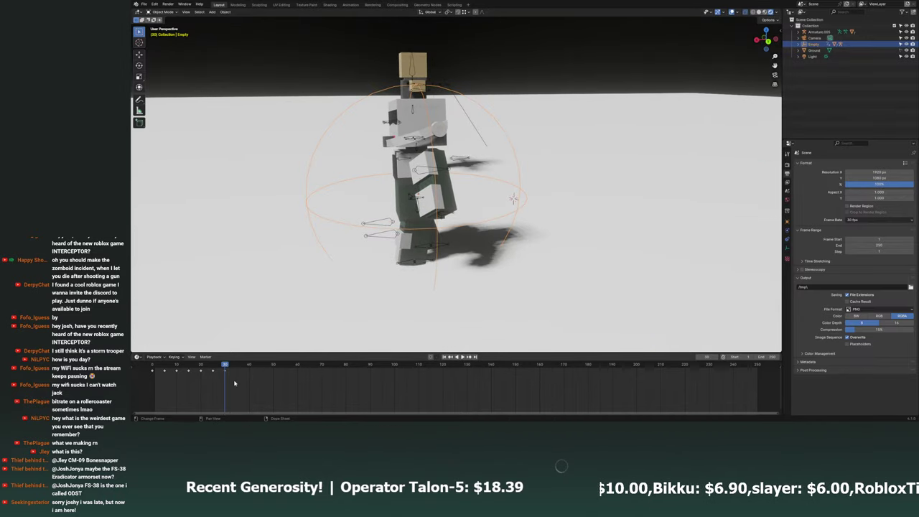
pyautogui.press('space')
pyautogui.moveTo(374, 287)
pyautogui.mouseDown(button='middle')
pyautogui.moveTo(329, 310)
pyautogui.moveTo(348, 280)
pyautogui.mouseUp(button='middle')
pyautogui.press('space')
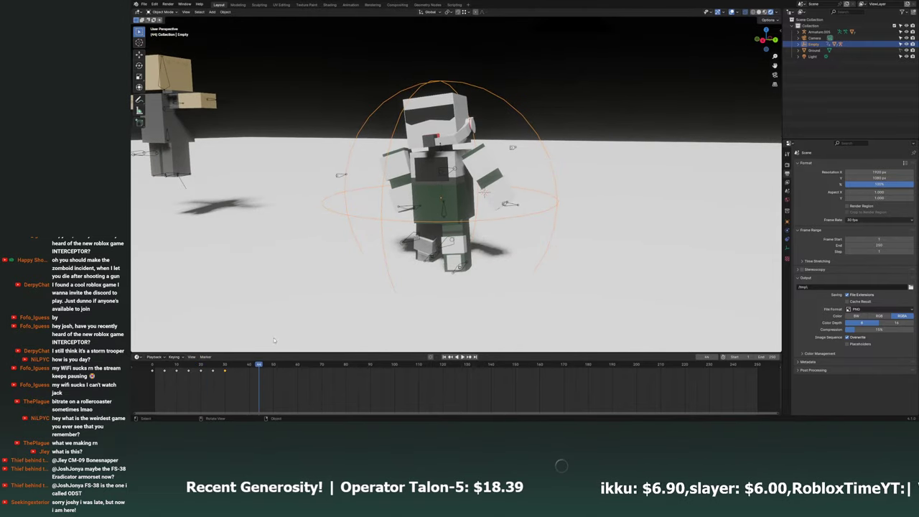
pyautogui.click(614, 153)
pyautogui.press('KP_0')
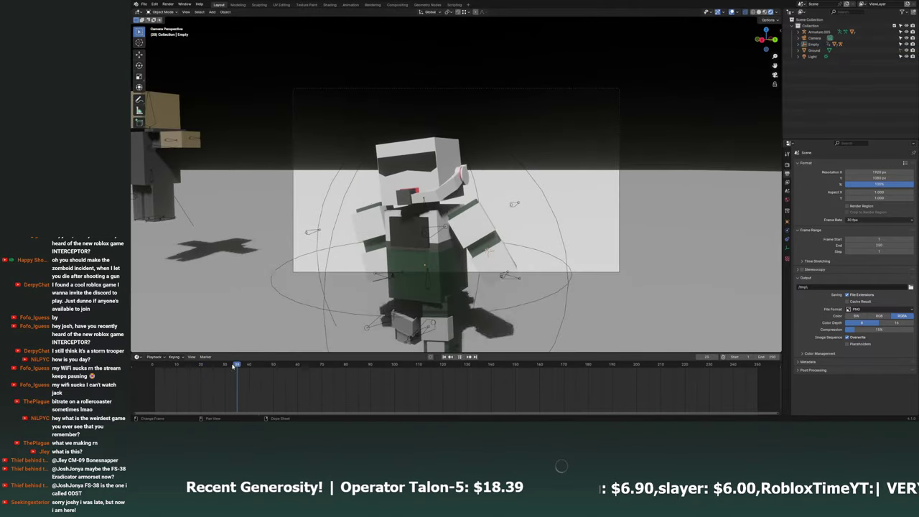
# Fly the camera to frame the whole trooper centred on the ground, replay the walk, then exit camera view.
pyautogui.hotkey('shift', 'Left')
pyautogui.hotkey('shift', '`')
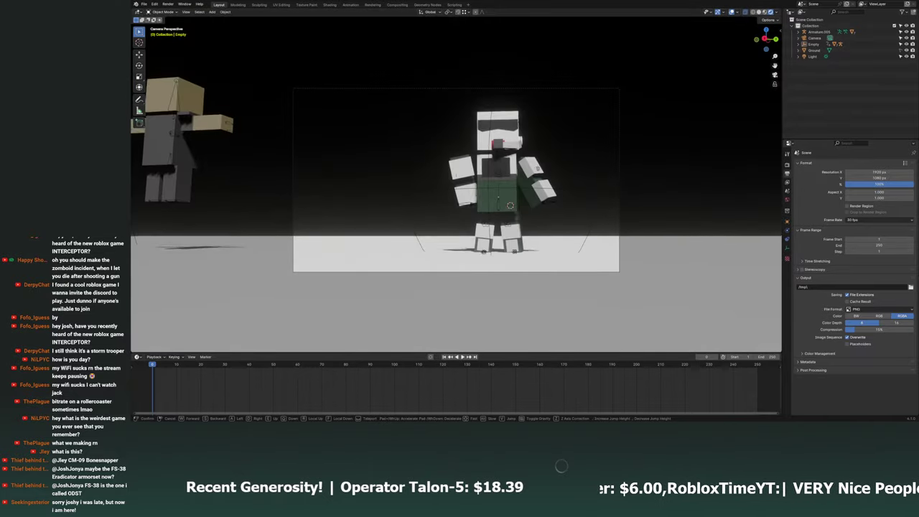
pyautogui.click(716, 206)
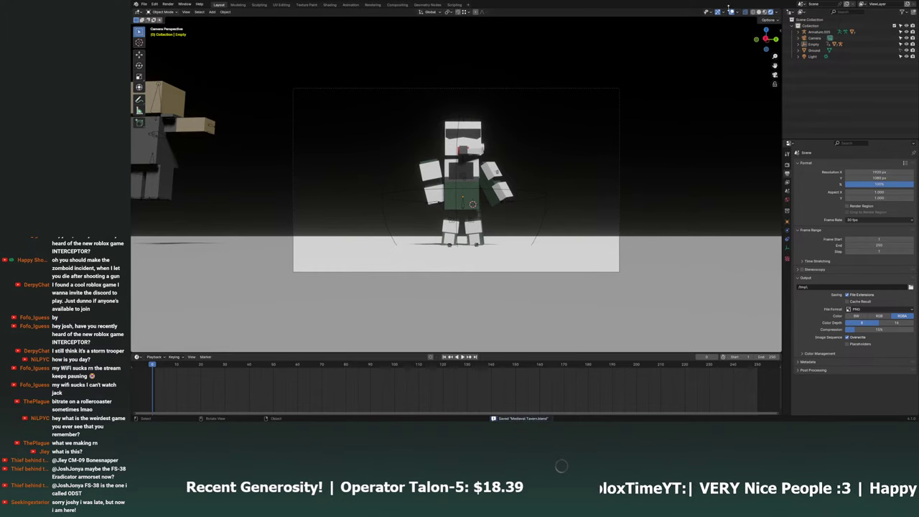
pyautogui.press('space')
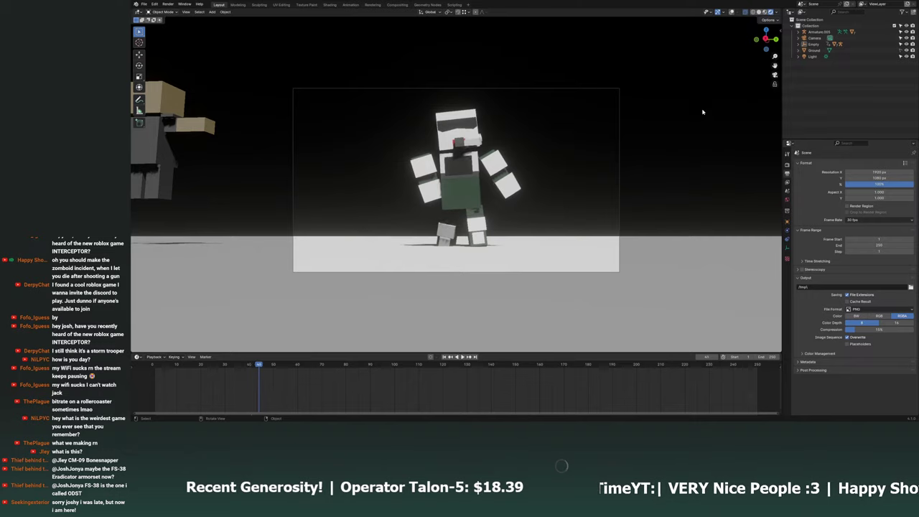
pyautogui.click(206, 364)
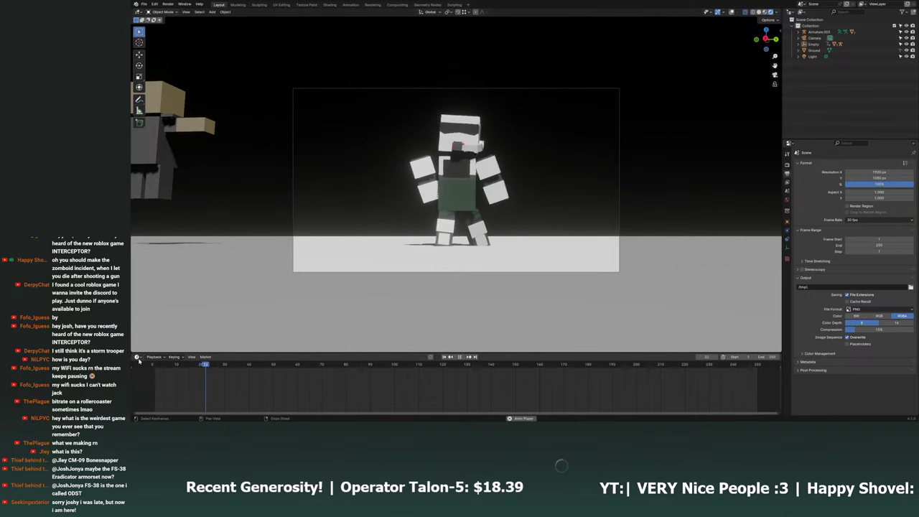
pyautogui.click(170, 365)
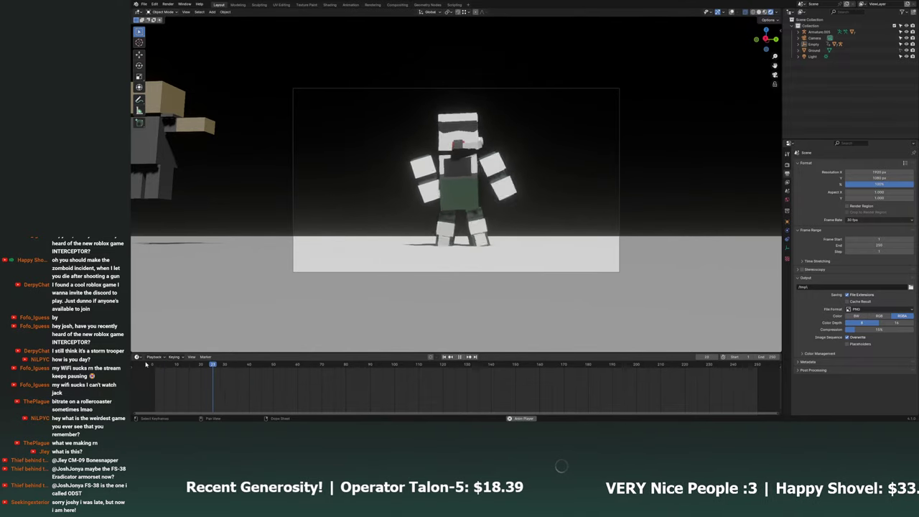
pyautogui.press('KP_0')
# Restore the rig overlays and replay the walk from around frame 20 to check poses.
pyautogui.click(732, 12)
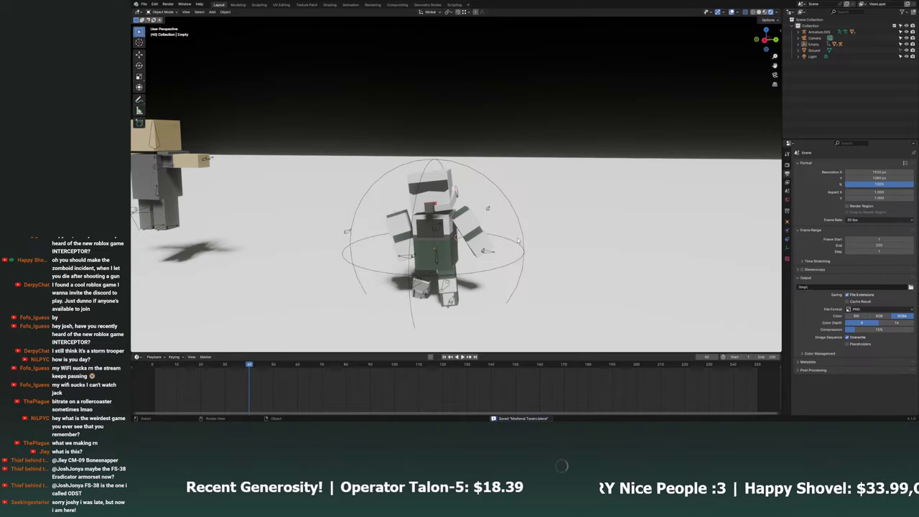
pyautogui.moveTo(493, 251); pyautogui.dragTo(548, 190, button='middle')
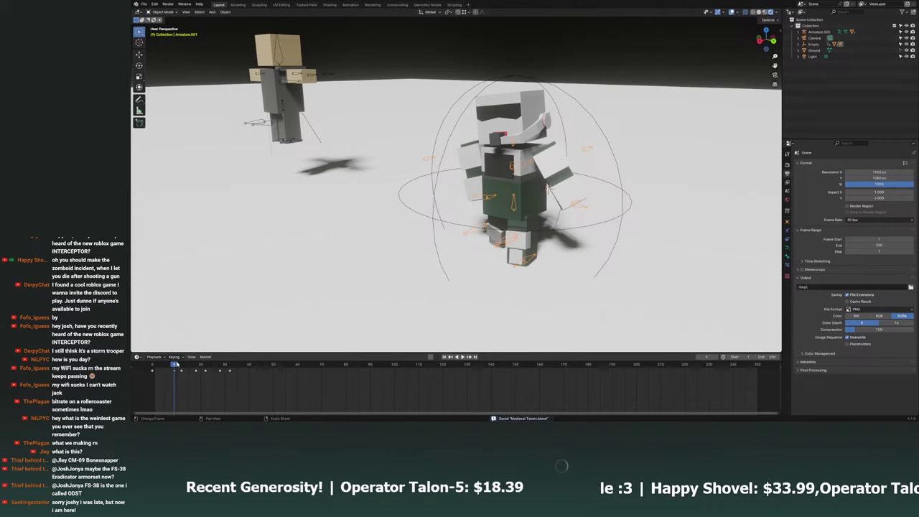
pyautogui.press('space')
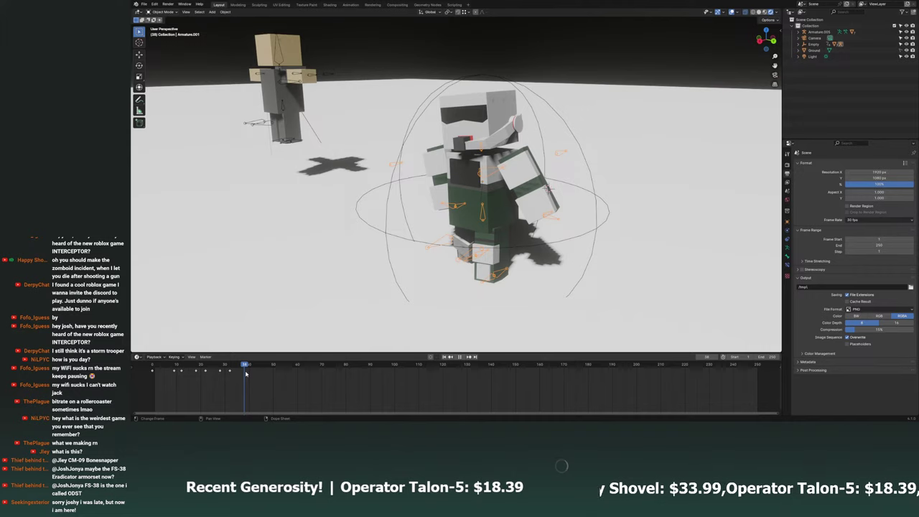
pyautogui.moveTo(284, 379); pyautogui.dragTo(293, 379)
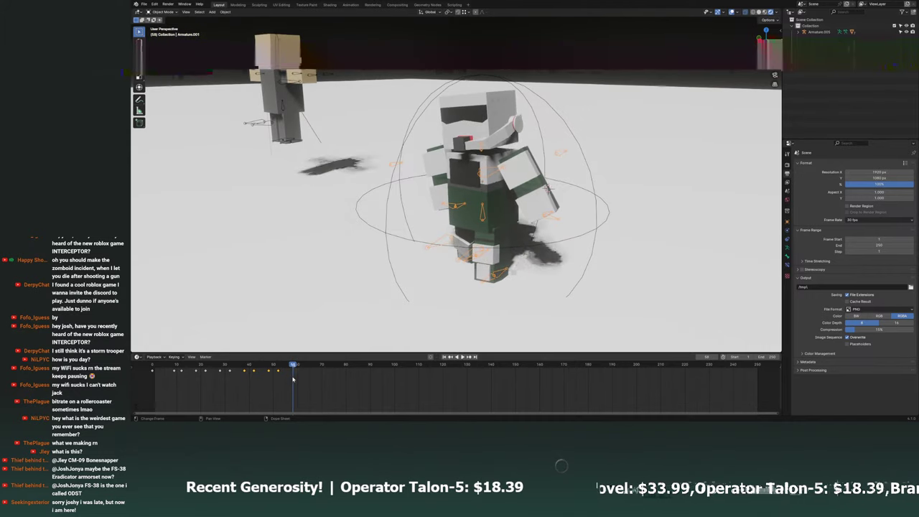
pyautogui.click(200, 367)
pyautogui.press('space')
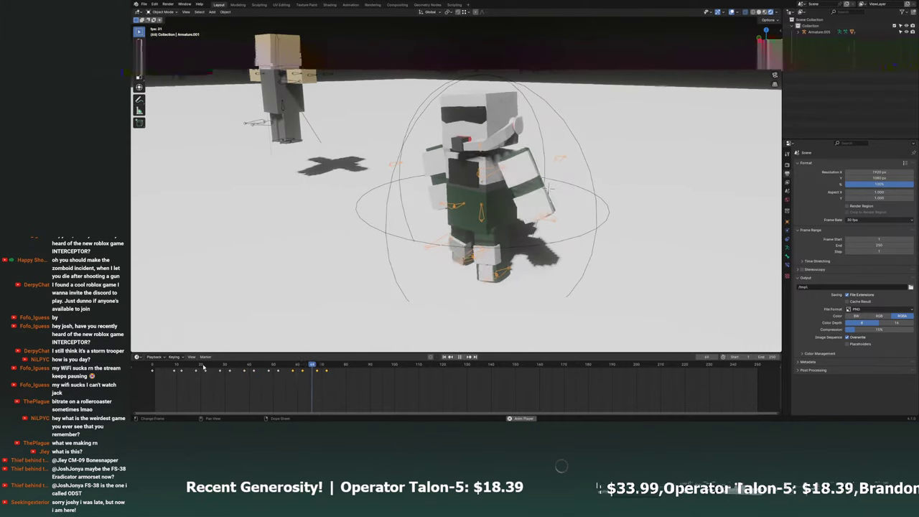
pyautogui.press('space')
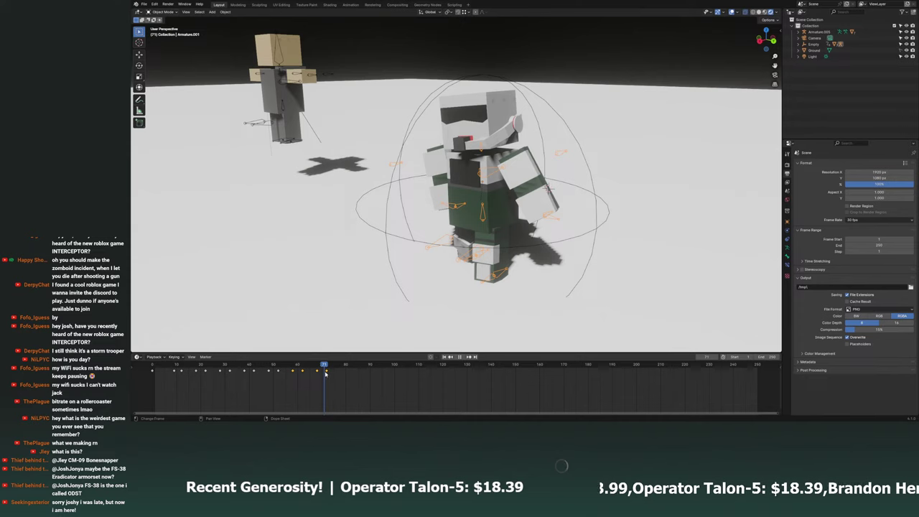
# Paste the walk keyframes after frame 78, check the extended cycle, and select the root Empty.
pyautogui.hotkey('ctrl', 'v')
pyautogui.moveTo(342, 377); pyautogui.dragTo(387, 373)
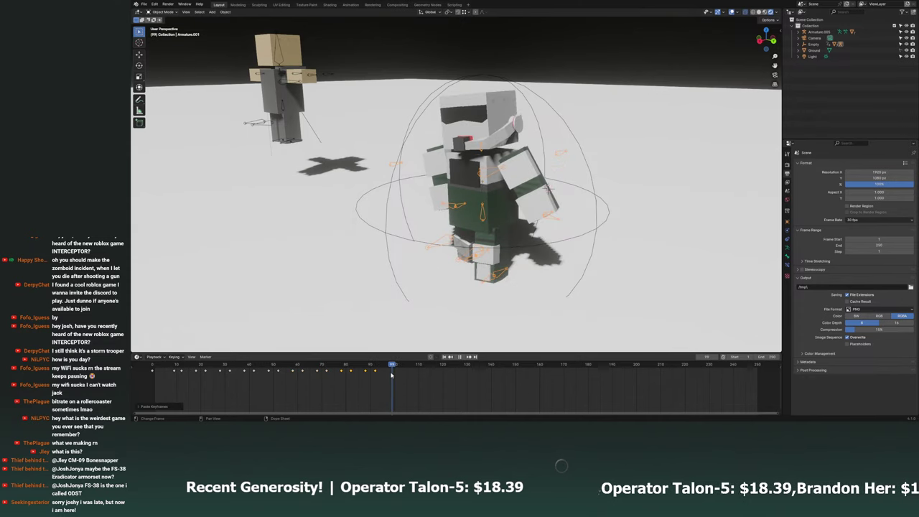
pyautogui.hotkey('ctrl', 'Tab')
pyautogui.click(603, 231)
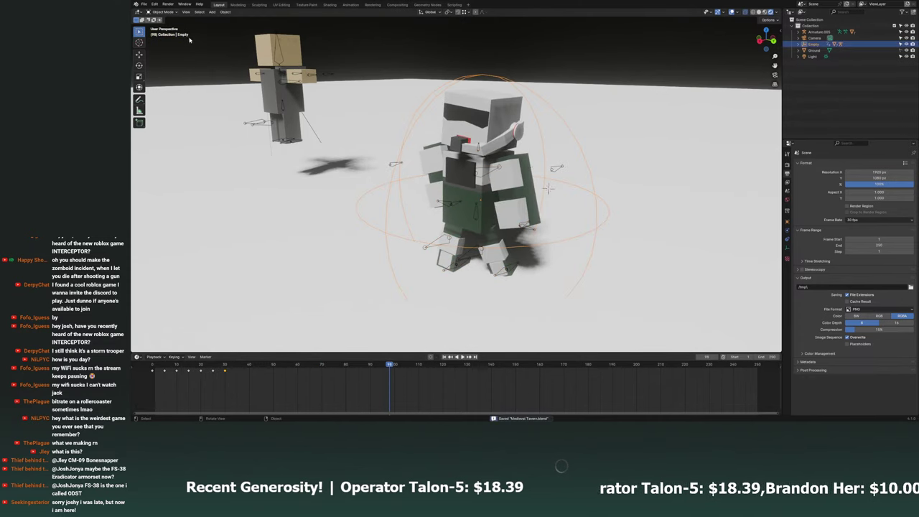
# Replay the walk, scrubbing between the start and around frame 30.
pyautogui.click(224, 366)
pyautogui.press('space')
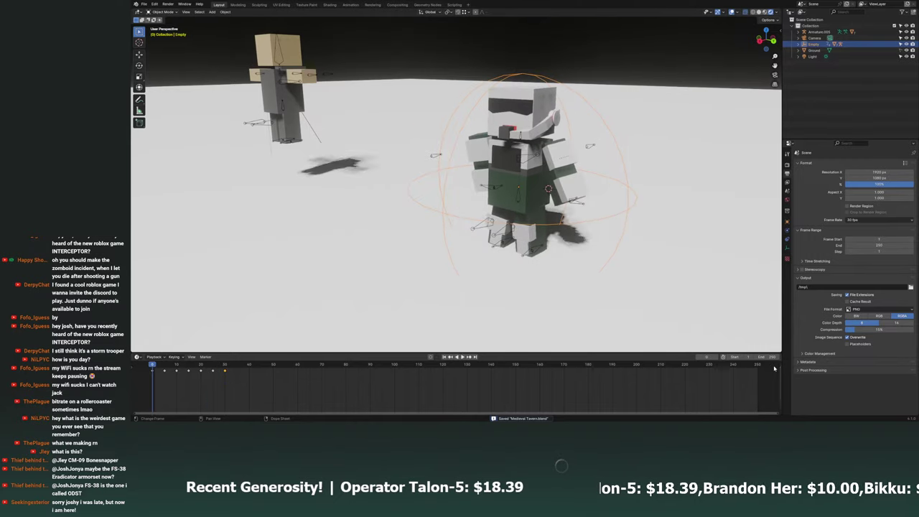
pyautogui.moveTo(462, 324); pyautogui.dragTo(423, 326, button='middle')
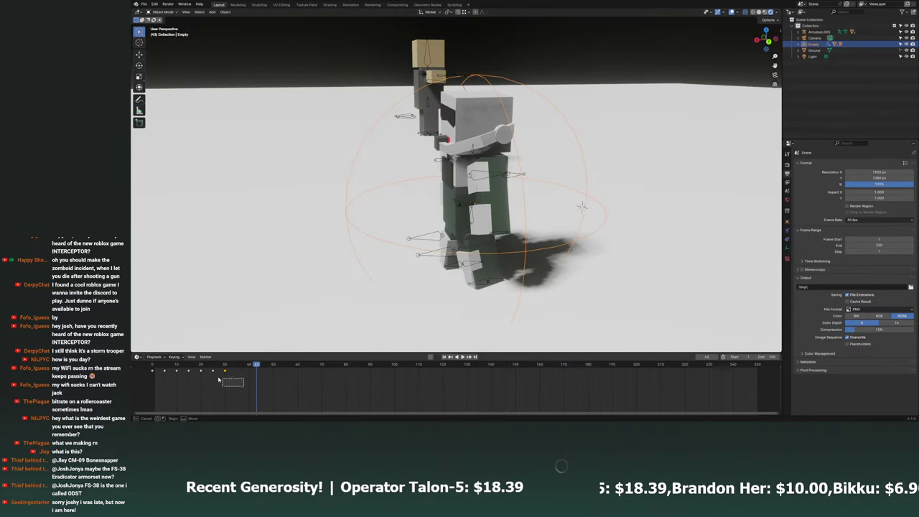
pyautogui.click(152, 366)
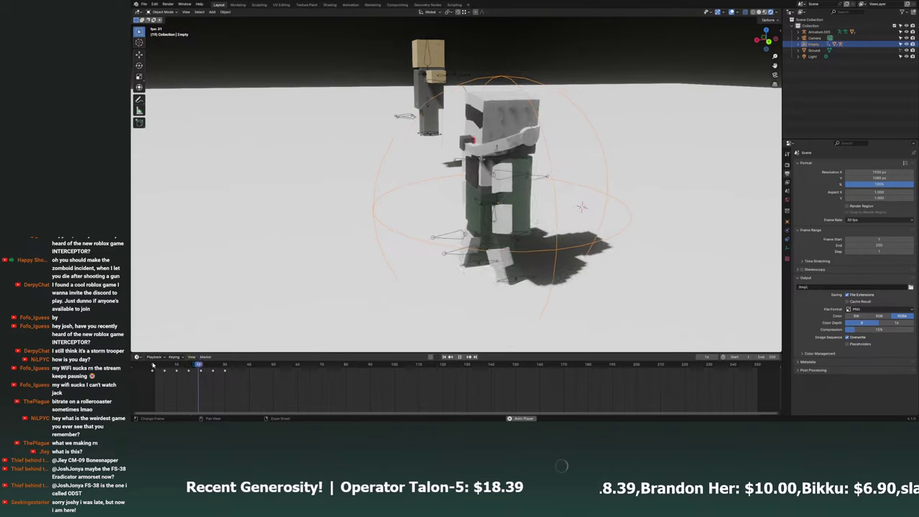
pyautogui.press('space')
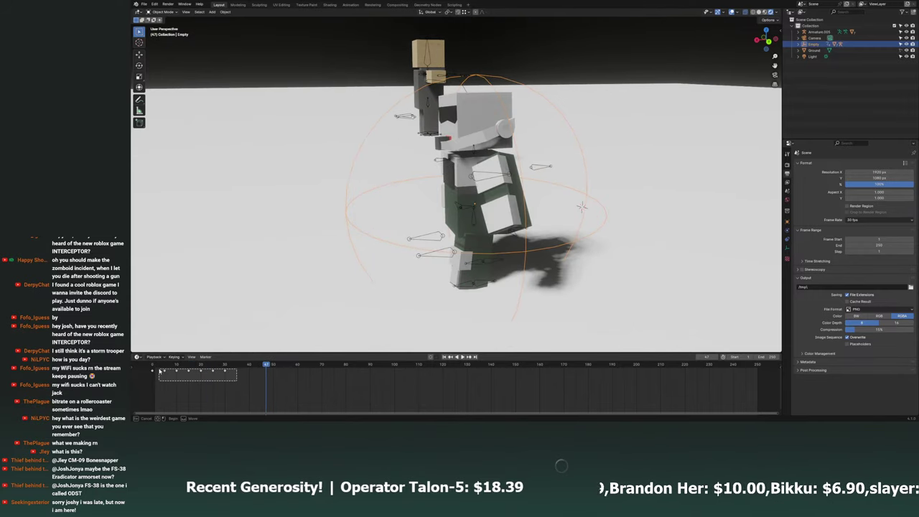
pyautogui.press('space')
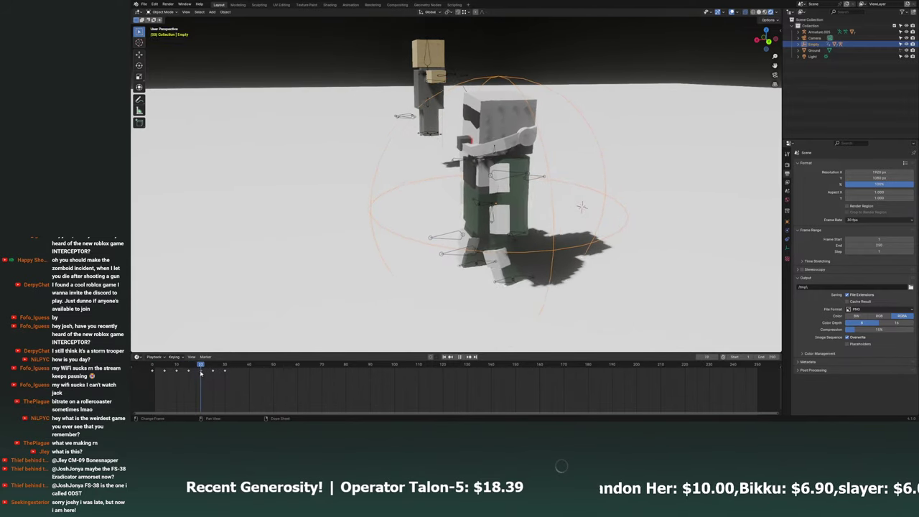
pyautogui.click(222, 379)
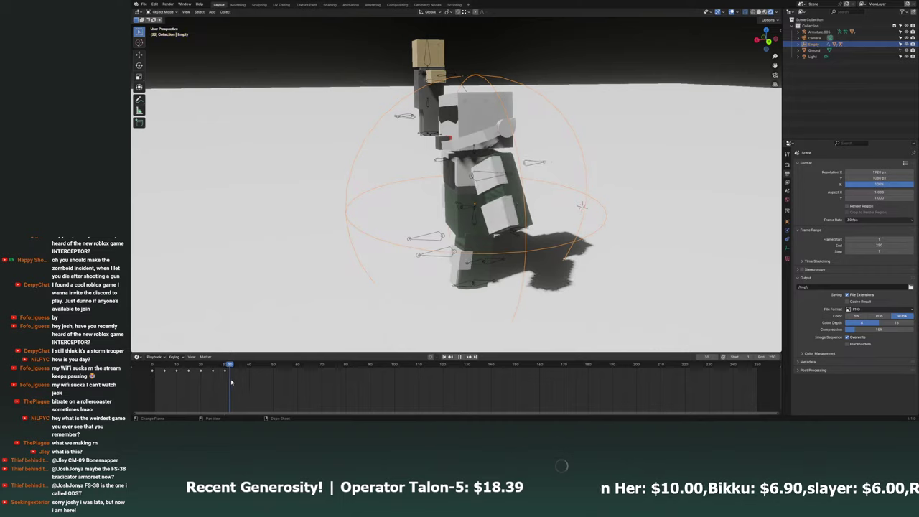
pyautogui.press('space')
pyautogui.moveTo(437, 288); pyautogui.dragTo(402, 272, button='middle')
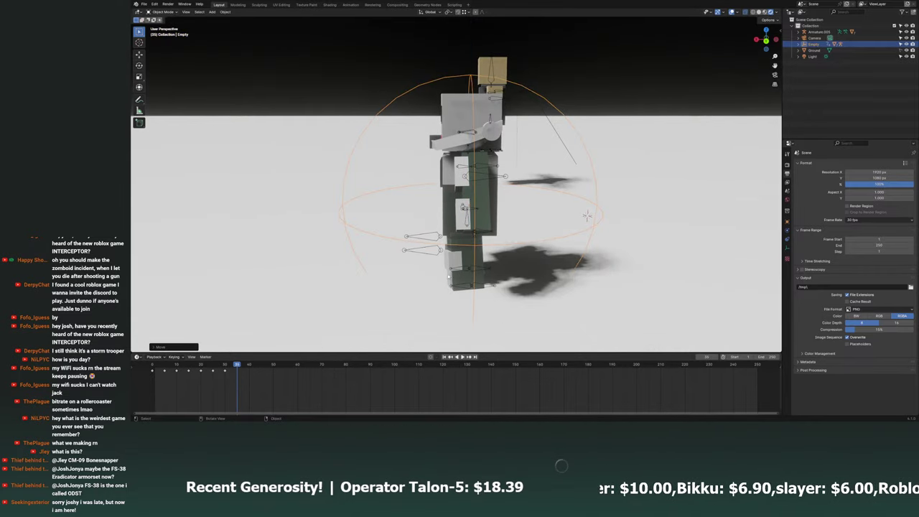
# Nudge the root Empty to a new position and play up to frame 110.
pyautogui.press('g')
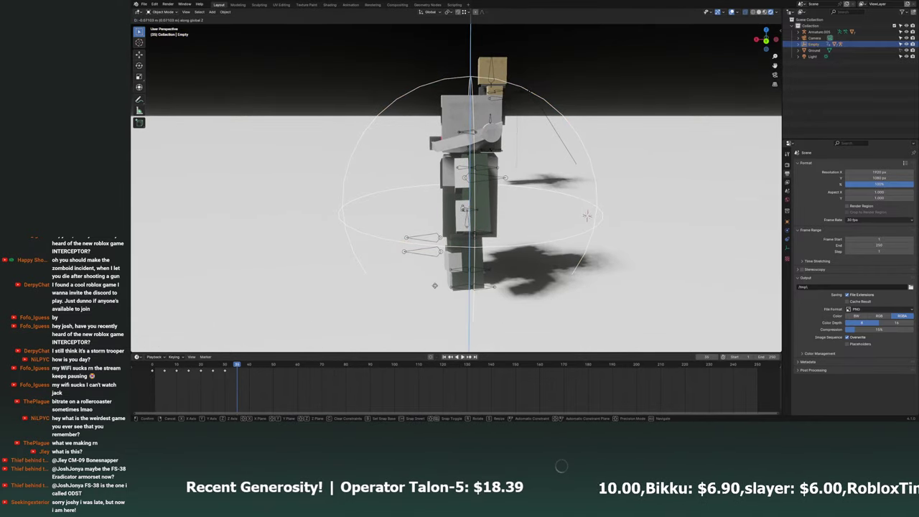
pyautogui.click(435, 287)
pyautogui.press('space')
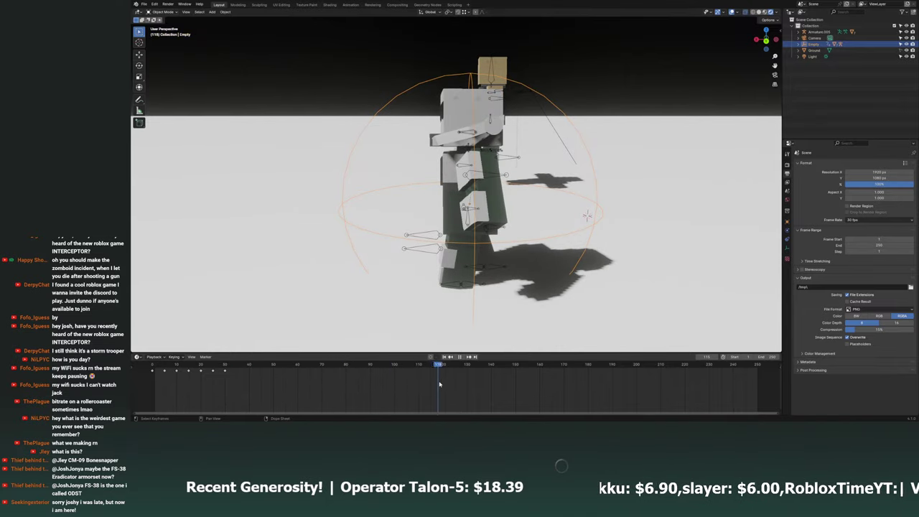
pyautogui.press('space')
pyautogui.scroll(-5, 495, 249)
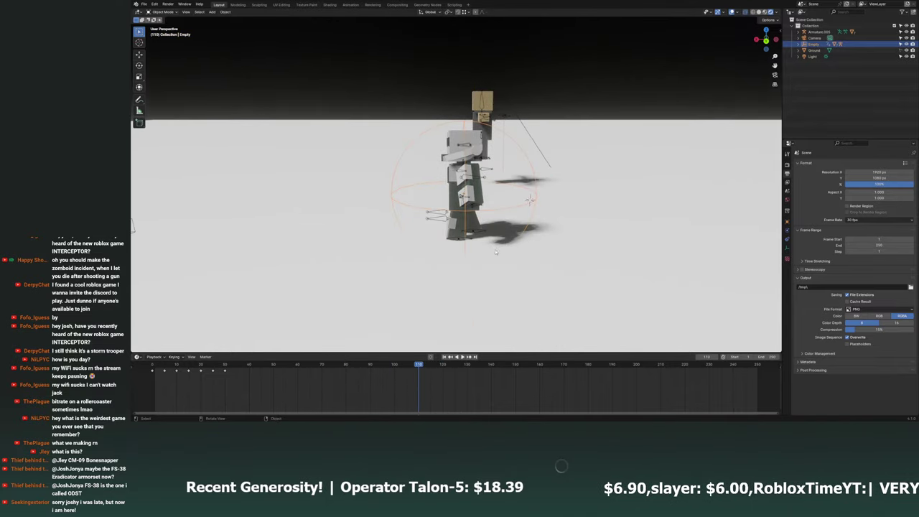
pyautogui.moveTo(495, 249); pyautogui.dragTo(491, 261, button='middle')
# Move the root Empty along X at frame 110, key its location, and watch the trooper travel.
pyautogui.press('g')
pyautogui.press('x')
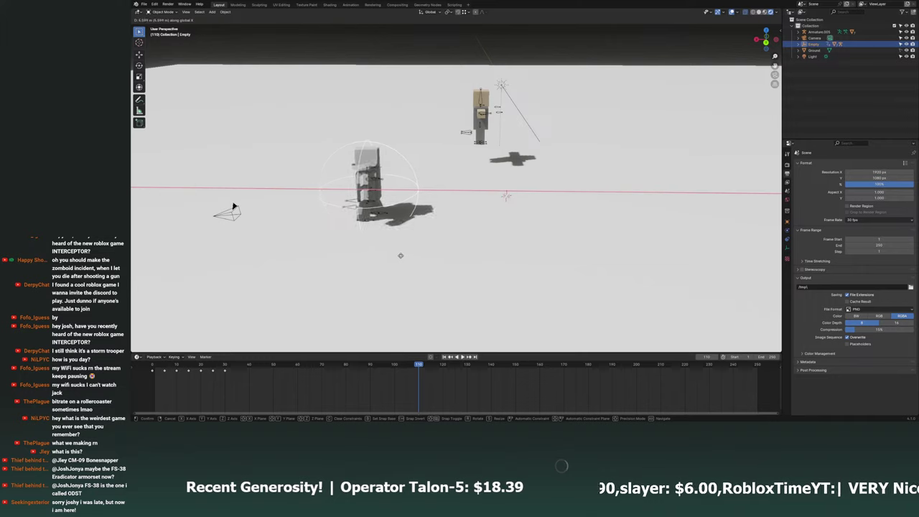
pyautogui.click(377, 255)
pyautogui.press('i')
pyautogui.hotkey('shift', 'Left')
pyautogui.press('space')
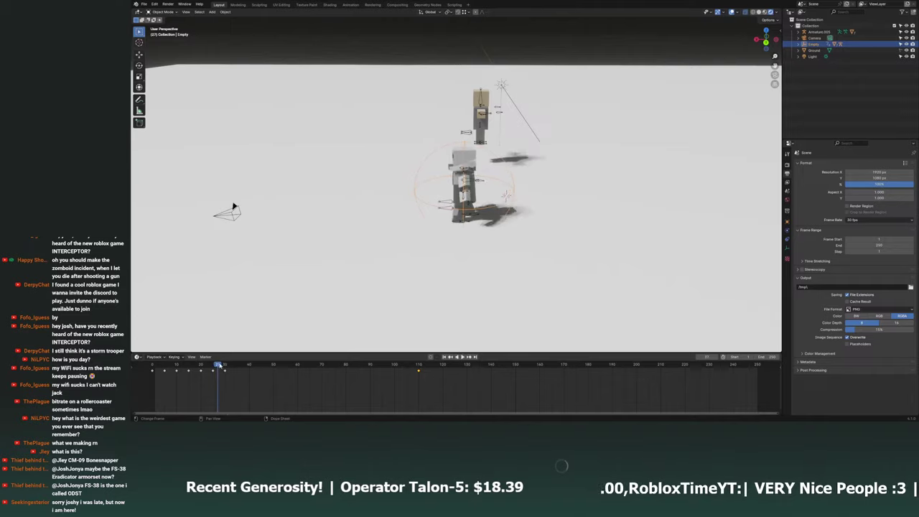
pyautogui.moveTo(356, 264); pyautogui.dragTo(376, 266, button='middle')
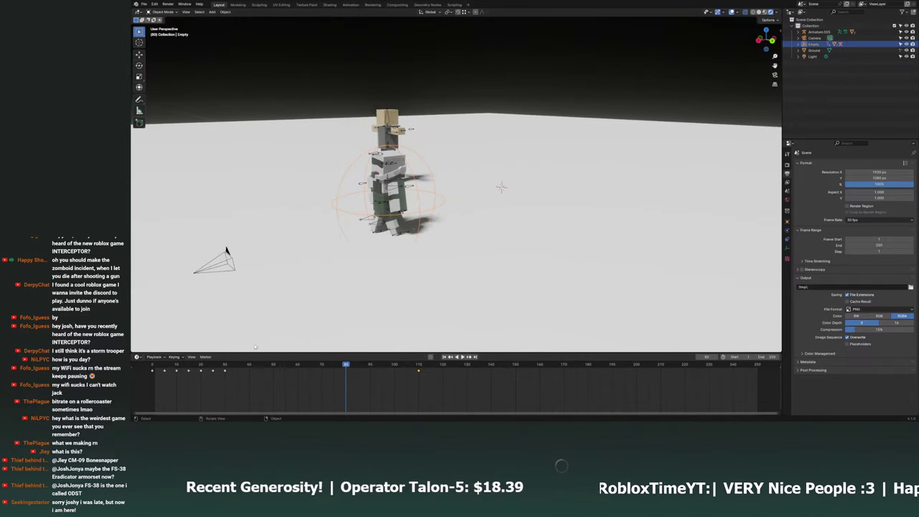
pyautogui.moveTo(292, 259); pyautogui.dragTo(302, 262, button='middle')
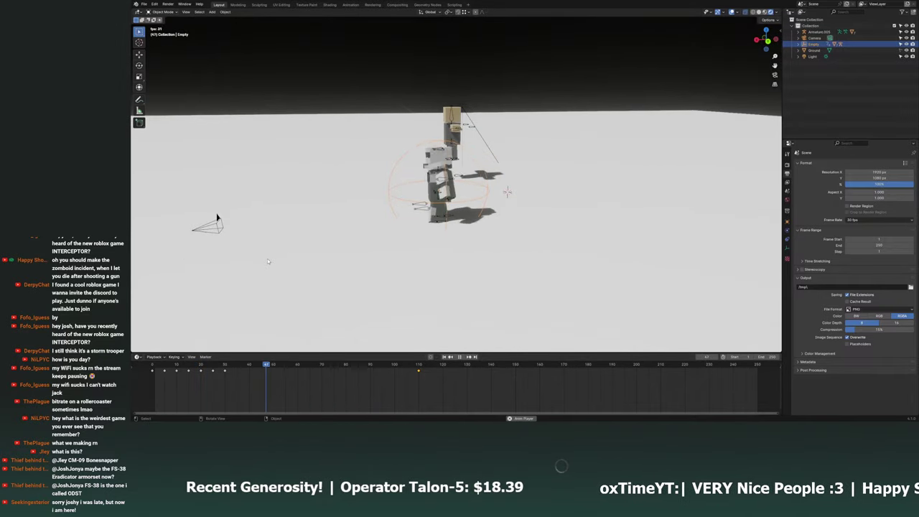
pyautogui.press('space')
# Delete the old root Empty keyframes and replay the walk from the first frame.
pyautogui.press('x')
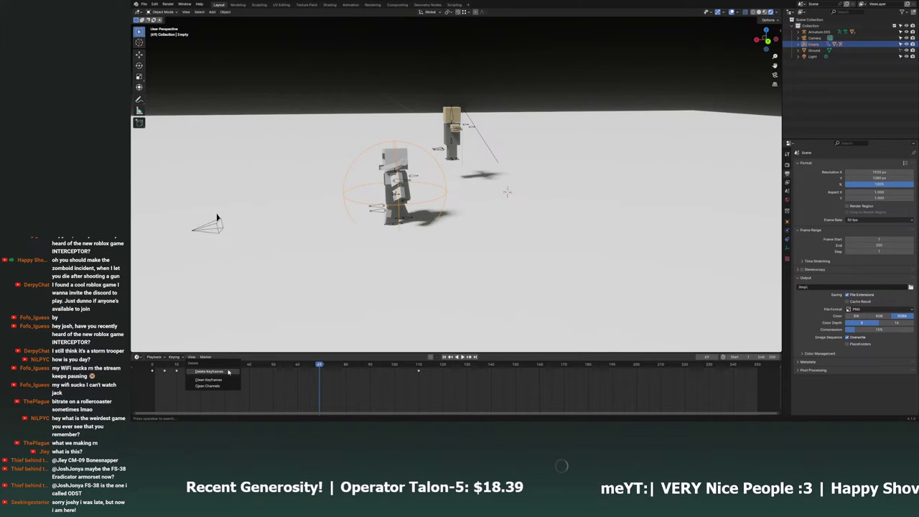
pyautogui.click(228, 371)
pyautogui.press('space')
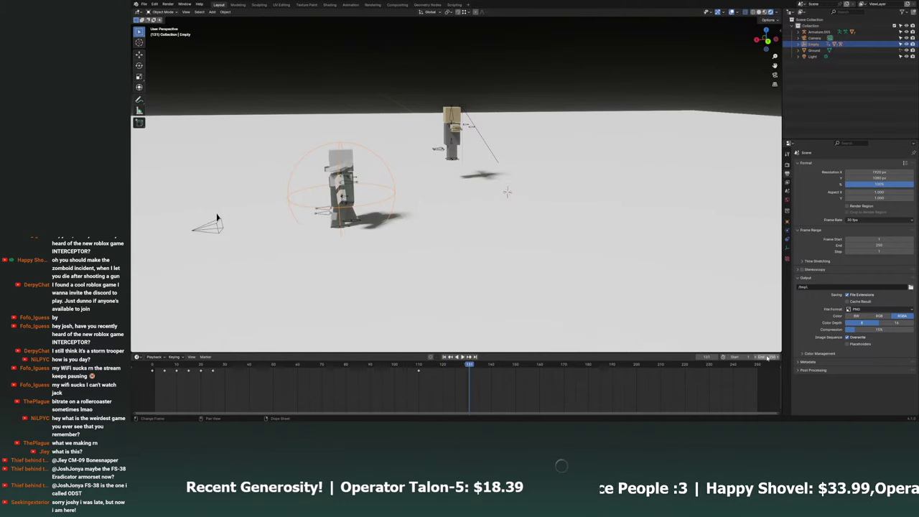
pyautogui.moveTo(496, 265); pyautogui.dragTo(526, 270, button='middle')
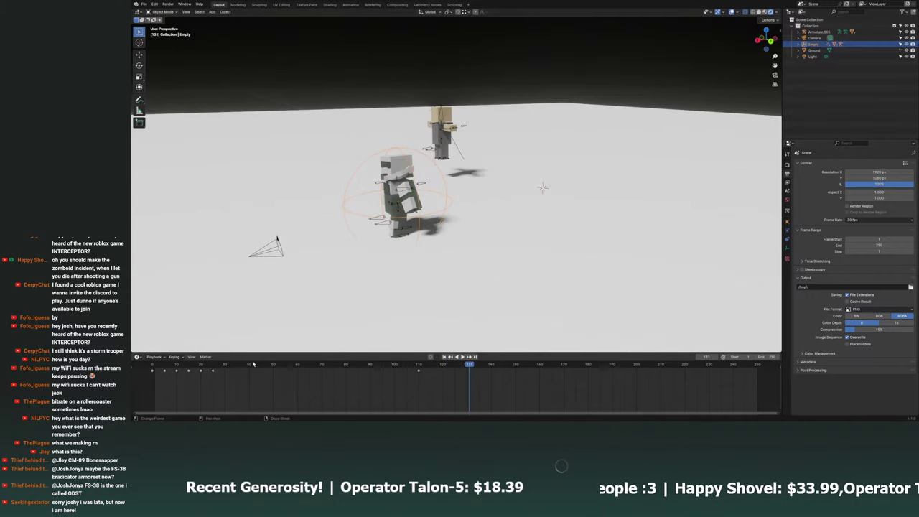
pyautogui.hotkey('shift', 'Left')
pyautogui.press('space')
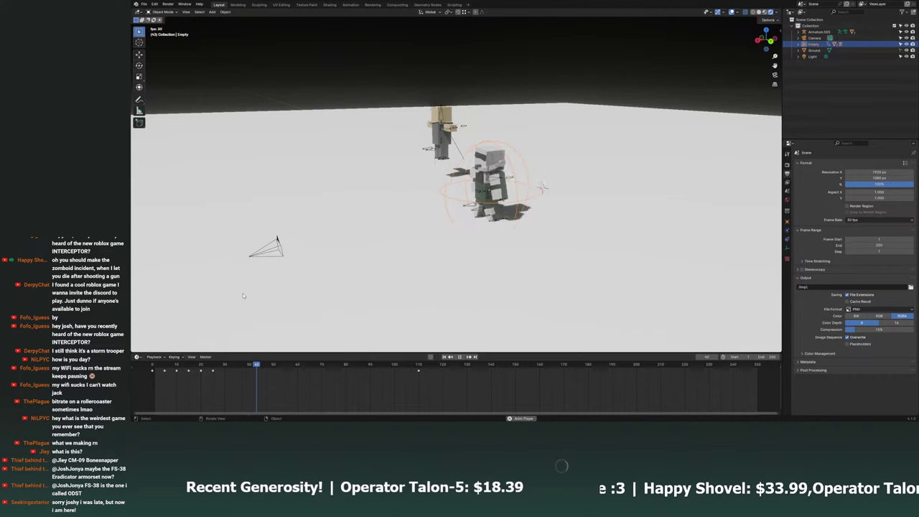
pyautogui.moveTo(243, 293); pyautogui.dragTo(259, 273, button='middle')
# Scrub the timeline between frames 25 and 45, settling on frame 30.
pyautogui.click(213, 365)
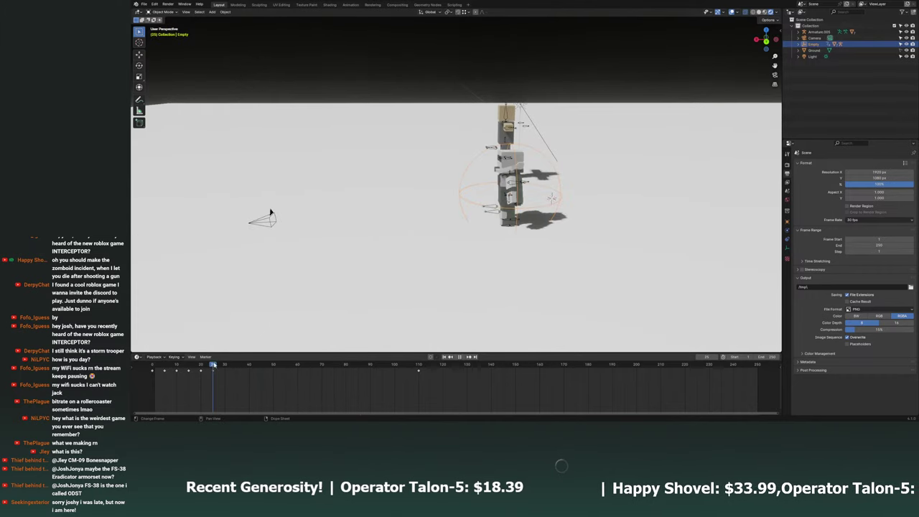
pyautogui.moveTo(213, 365); pyautogui.dragTo(224, 376)
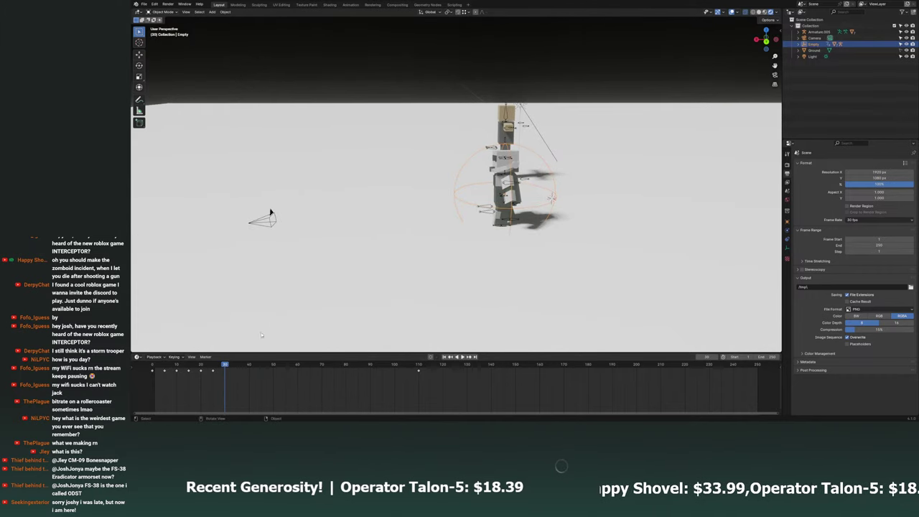
pyautogui.press('Right')
pyautogui.press('Right')
pyautogui.press('Right')
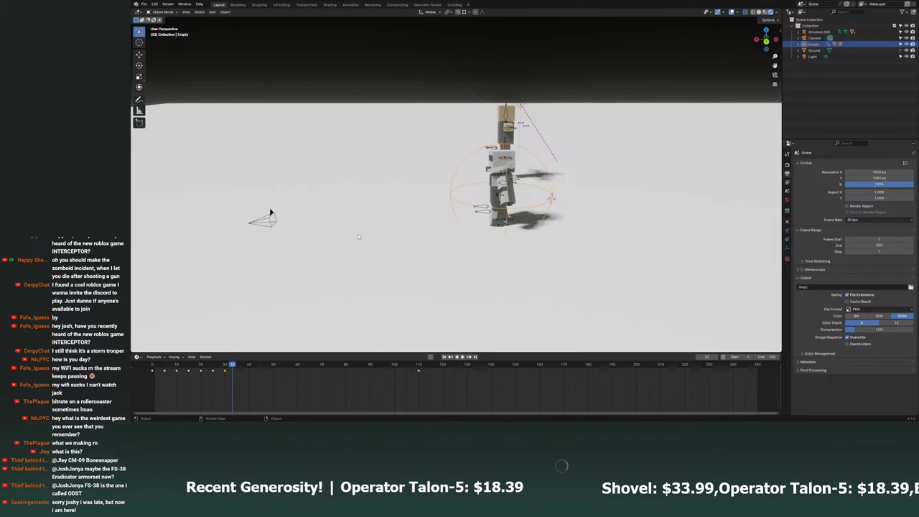
pyautogui.press('Right')
pyautogui.press('Right')
pyautogui.moveTo(250, 367); pyautogui.dragTo(224, 366)
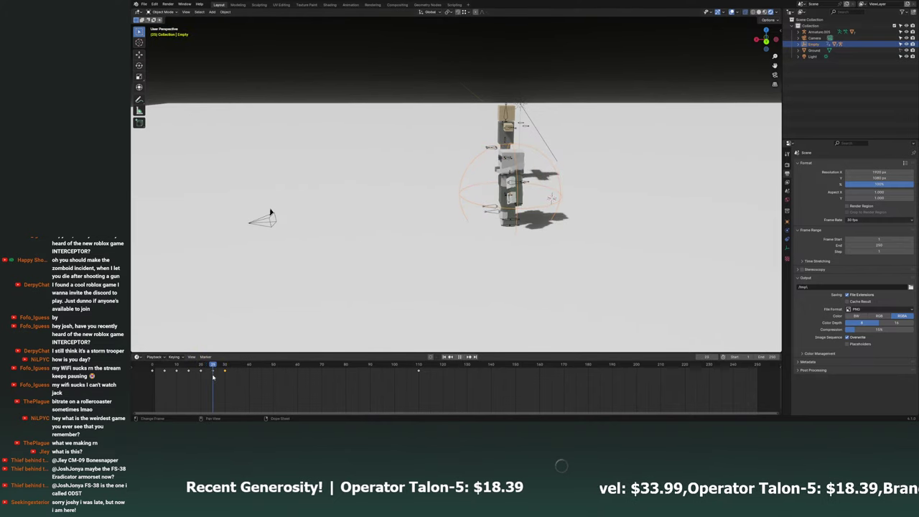
pyautogui.press('space')
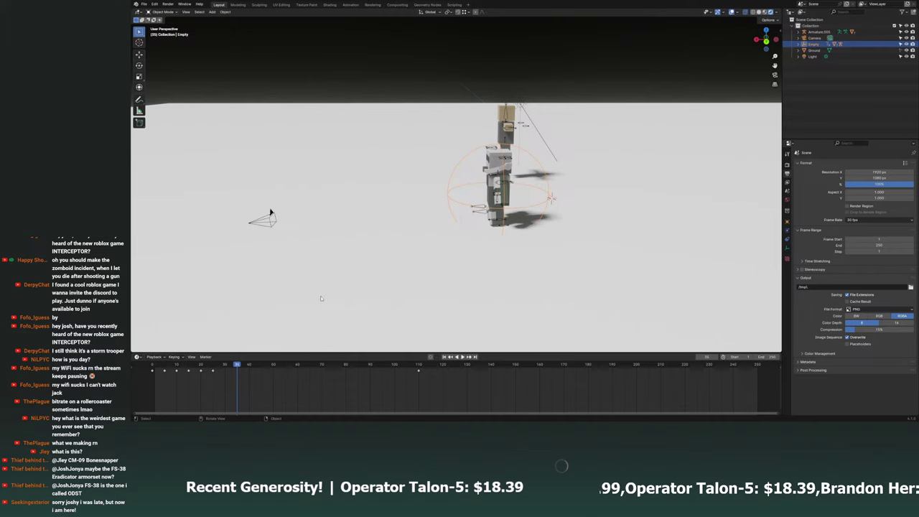
pyautogui.moveTo(257, 365)
pyautogui.mouseDown()
pyautogui.moveTo(309, 367)
pyautogui.moveTo(338, 351)
pyautogui.moveTo(358, 376)
pyautogui.moveTo(404, 376)
pyautogui.mouseUp()
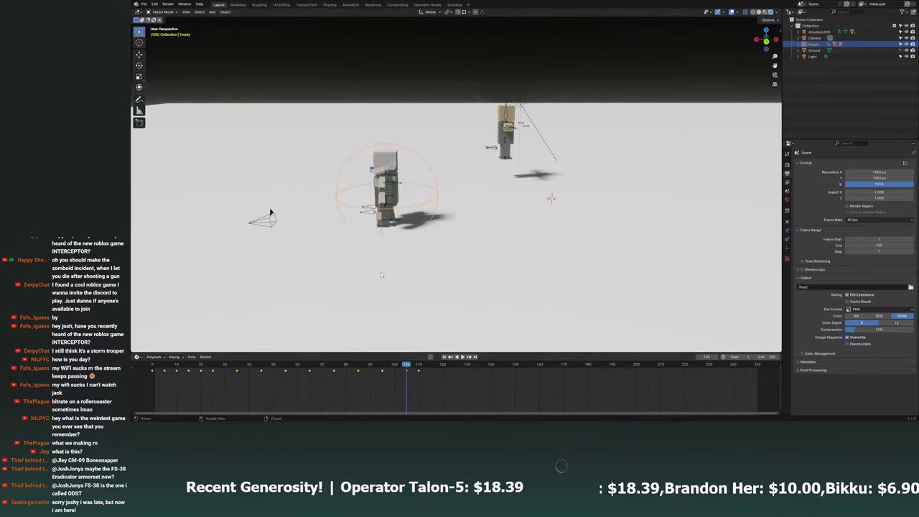
pyautogui.moveTo(235, 366); pyautogui.dragTo(224, 366)
pyautogui.press('space')
pyautogui.scroll(1, 442, 271)
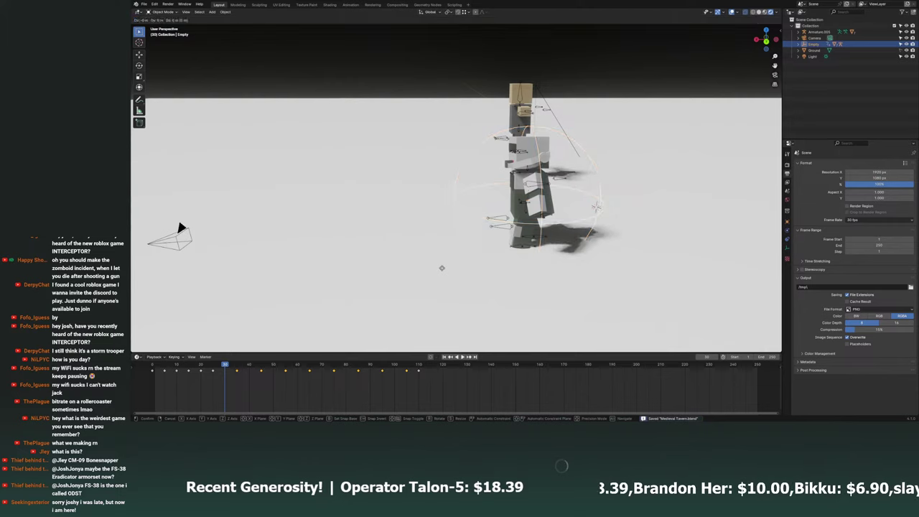
# Shift the Empty's height along Z and key it at frames 30, 40 and 50.
pyautogui.press('g')
pyautogui.press('z')
pyautogui.click(446, 246)
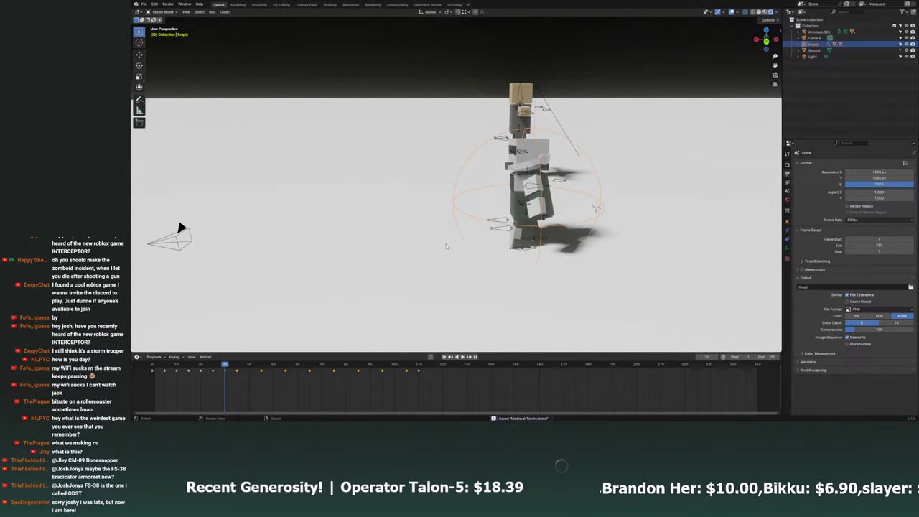
pyautogui.press('Up')
pyautogui.press('Up')
pyautogui.press('g')
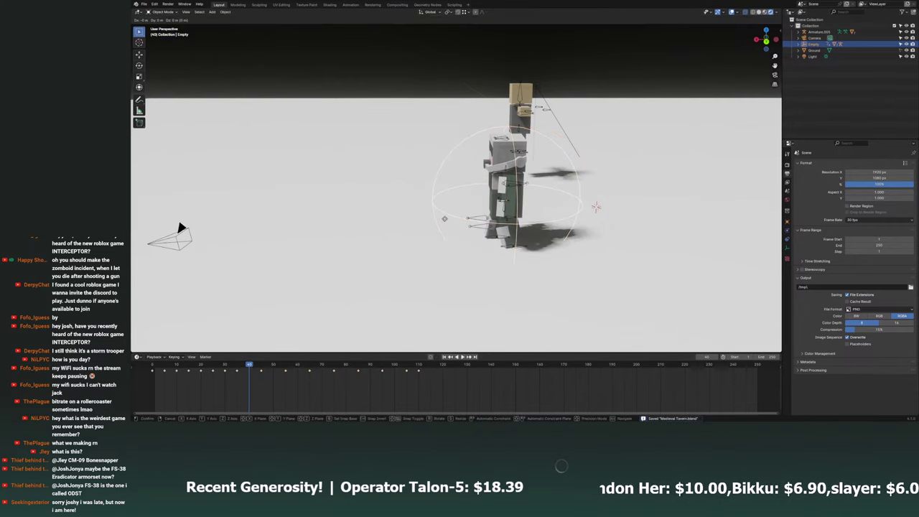
pyautogui.press('z')
pyautogui.click(445, 228)
pyautogui.press('Up')
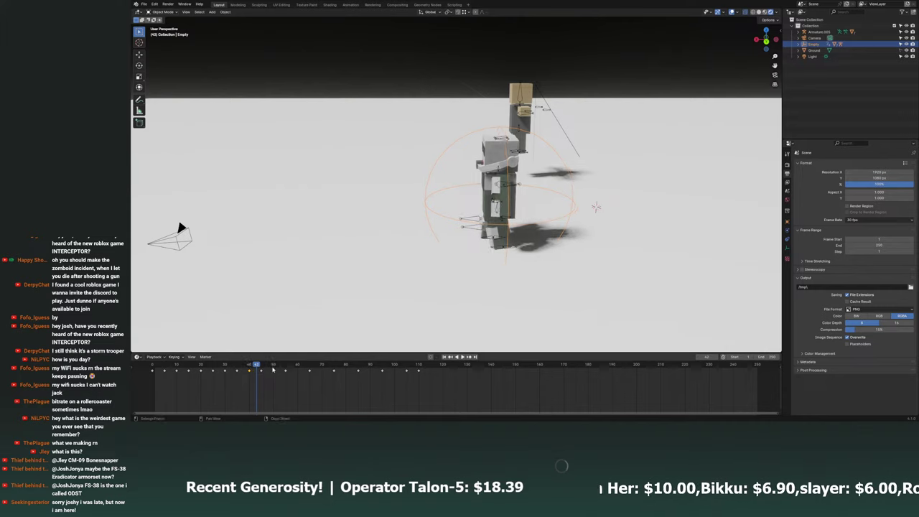
pyautogui.press('Up')
pyautogui.press('g')
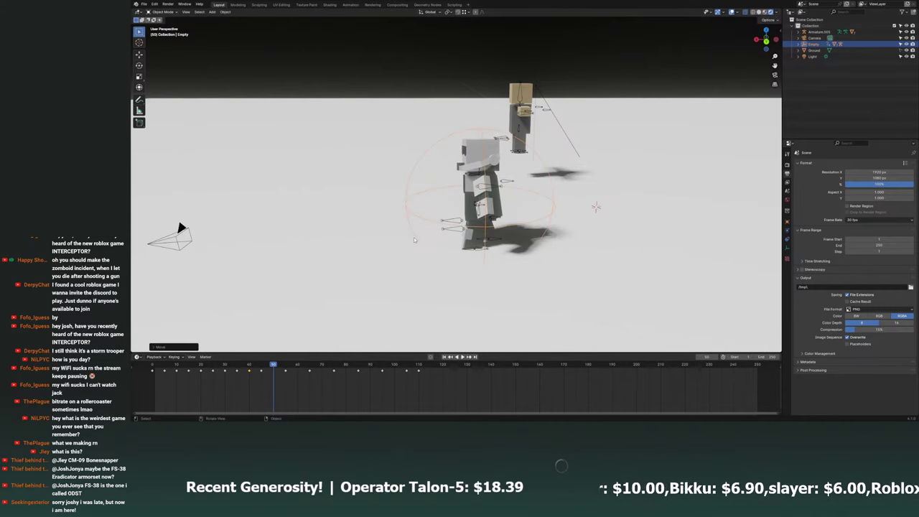
pyautogui.press('z')
pyautogui.click(433, 237)
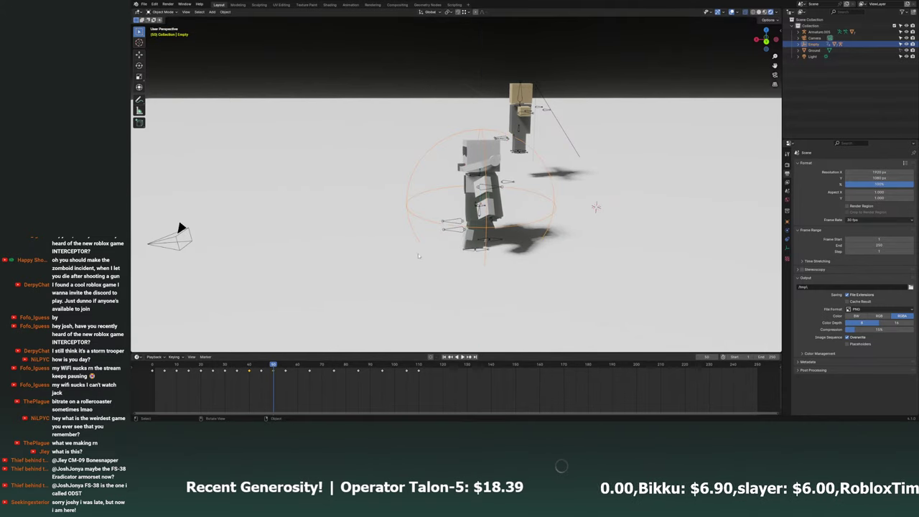
# Adjust the Empty's height at frames 60, 70 and 80.
pyautogui.click(298, 366)
pyautogui.press('g')
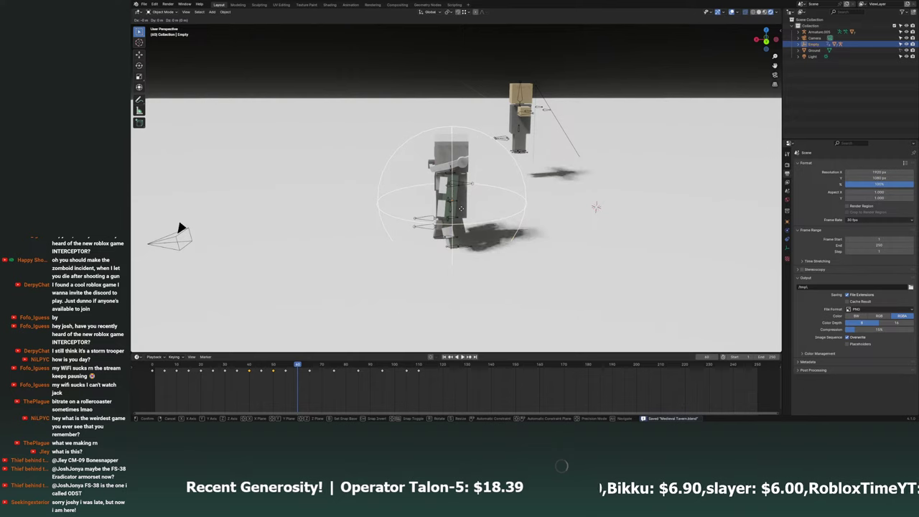
pyautogui.click(459, 234)
pyautogui.click(322, 366)
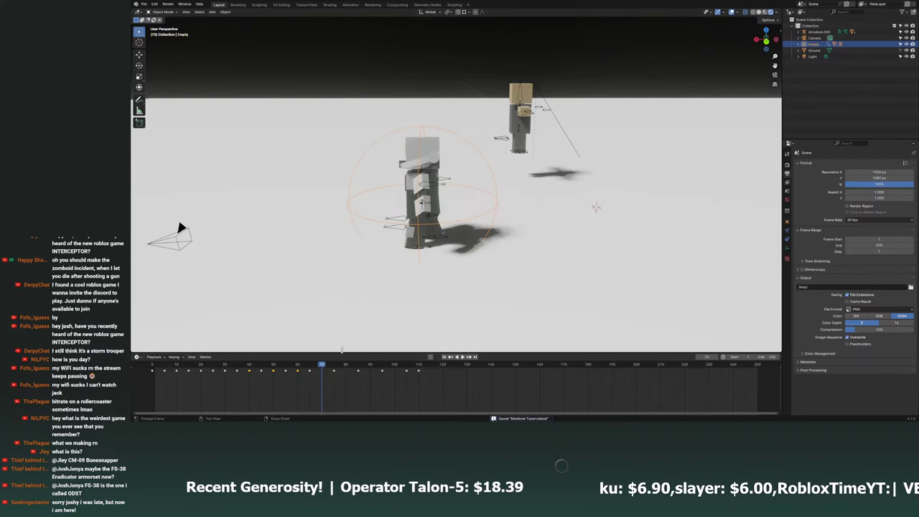
pyautogui.press('g')
pyautogui.press('z')
pyautogui.click(487, 257)
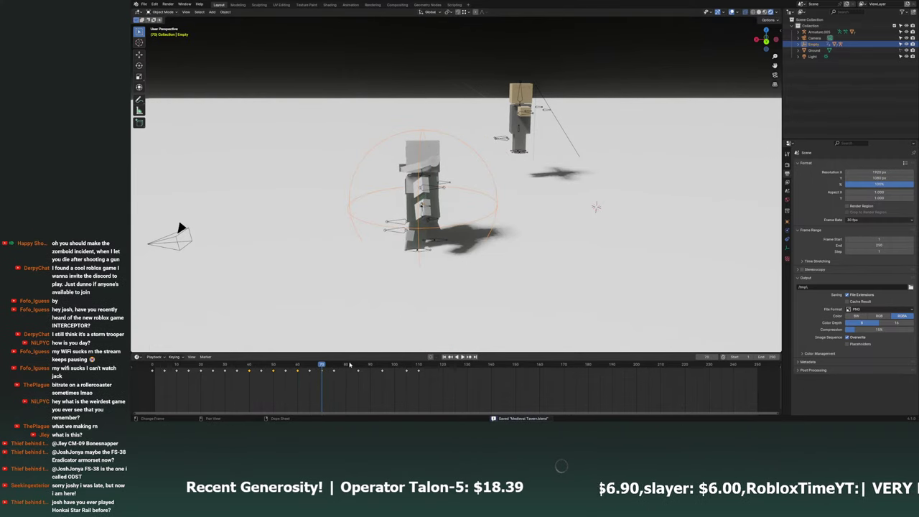
pyautogui.click(346, 365)
pyautogui.press('g')
pyautogui.press('z')
pyautogui.click(476, 238)
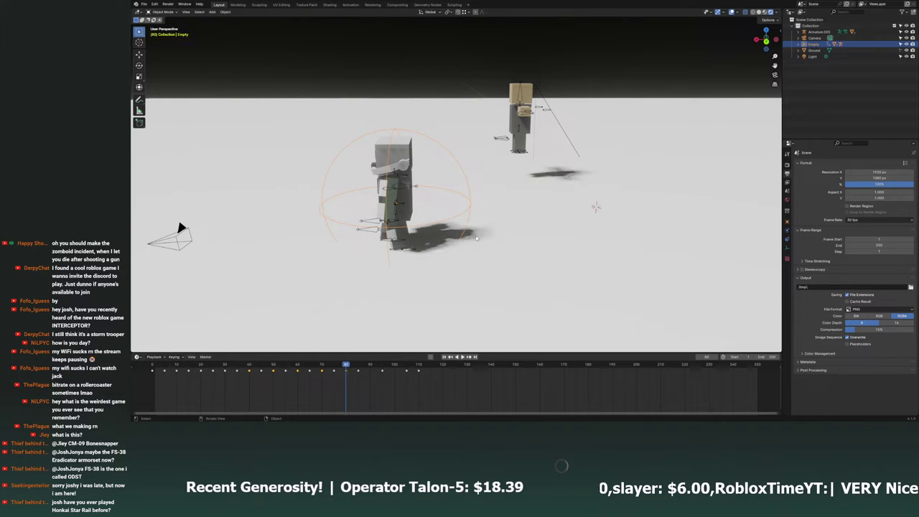
# Set the Empty's height at frames 90 and 100, save, and replay the walk from frame 1.
pyautogui.click(369, 365)
pyautogui.press('g')
pyautogui.press('z')
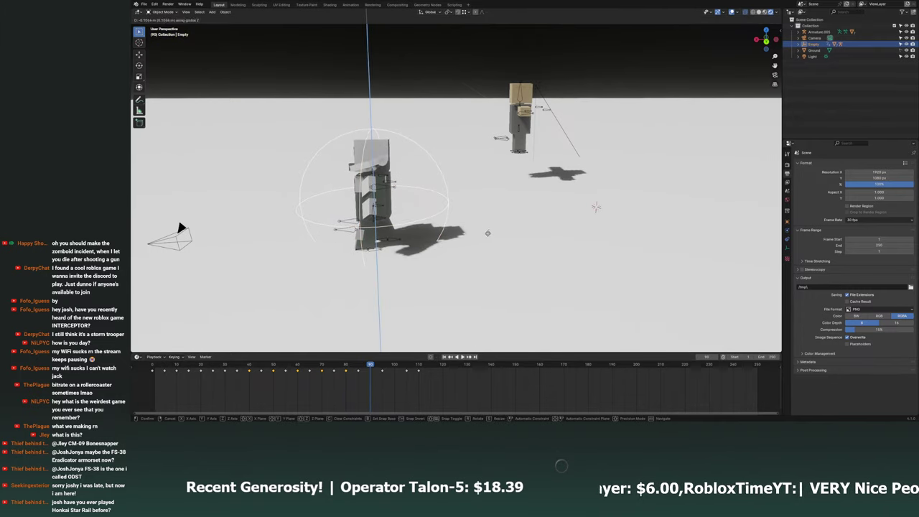
pyautogui.click(488, 235)
pyautogui.click(393, 365)
pyautogui.hotkey('ctrl', 's')
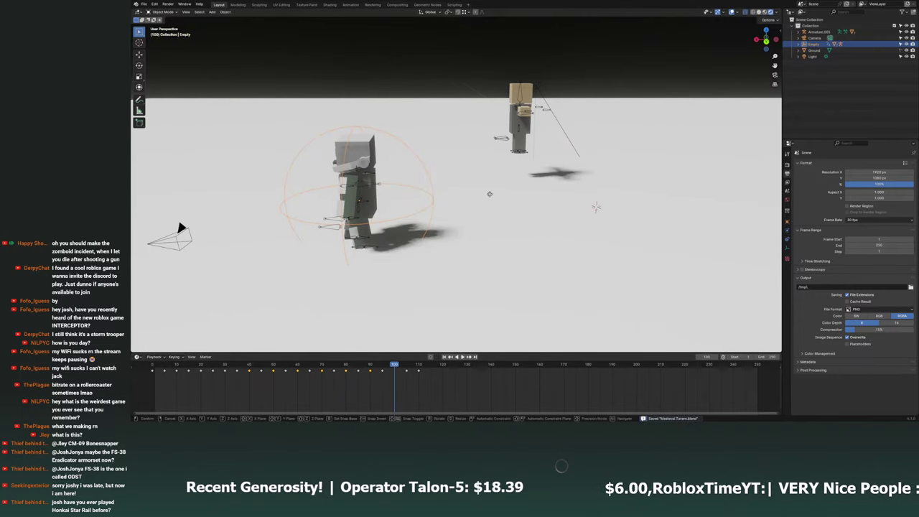
pyautogui.press('g')
pyautogui.press('z')
pyautogui.click(483, 215)
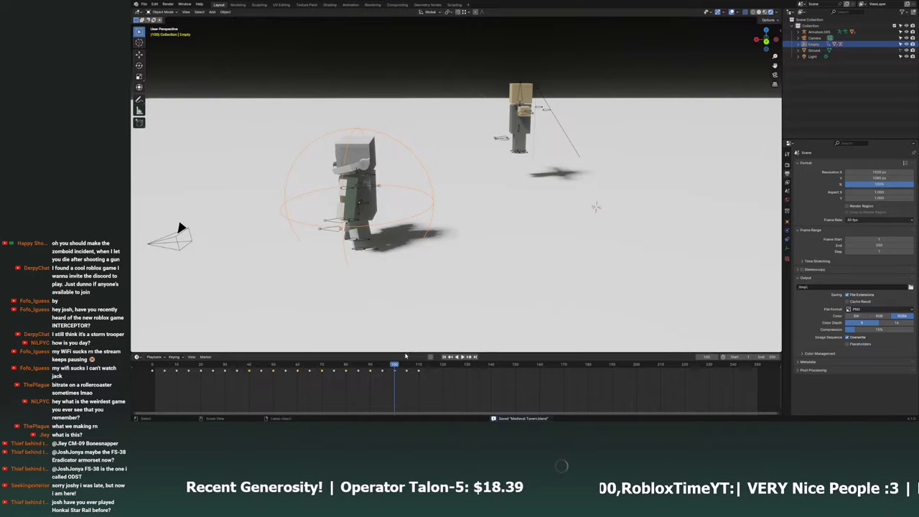
pyautogui.hotkey('shift', 'Left')
pyautogui.press('space')
pyautogui.moveTo(402, 244); pyautogui.dragTo(342, 247, button='middle')
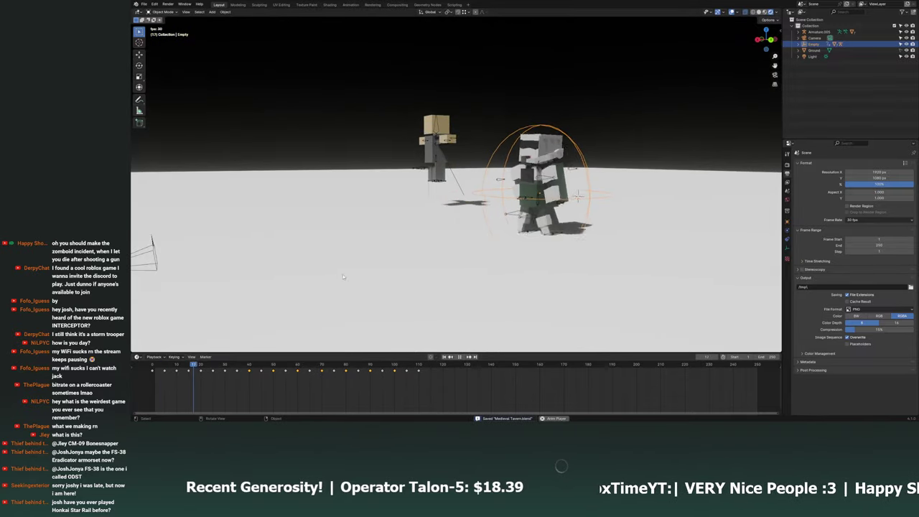
# Stop playback, switch to the camera view, and replay the walk from frame 1.
pyautogui.press('space')
pyautogui.press('KP_0')
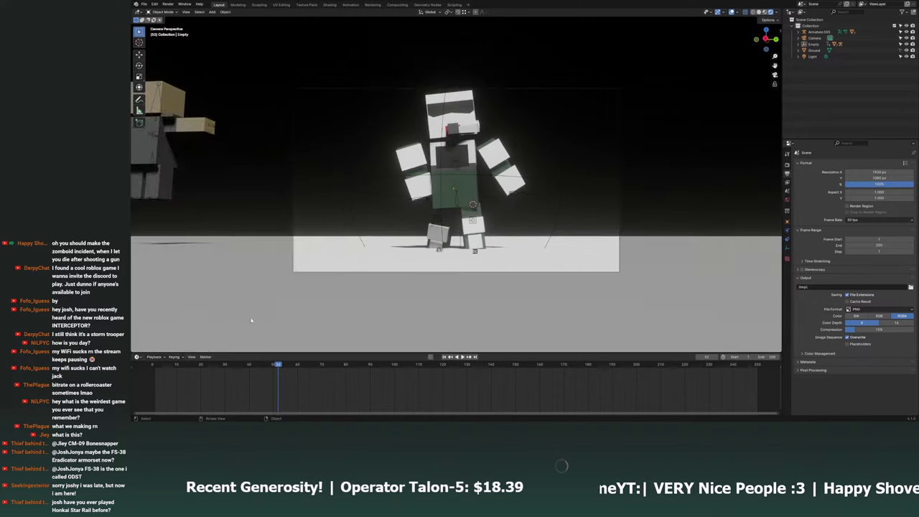
pyautogui.hotkey('shift', 'Left')
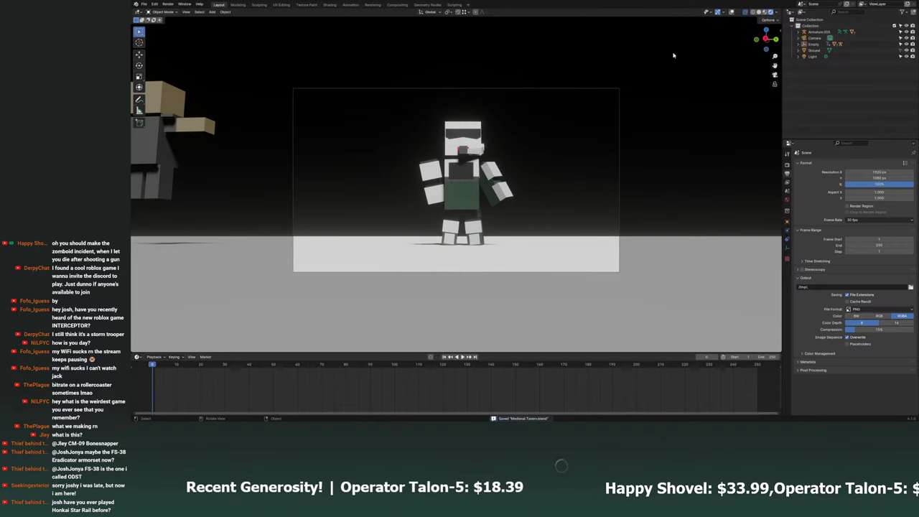
pyautogui.press('space')
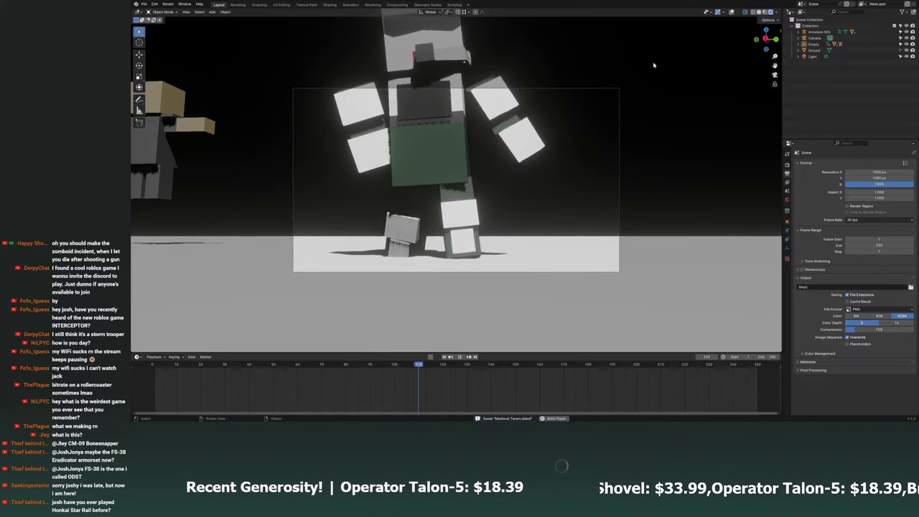
pyautogui.press('space')
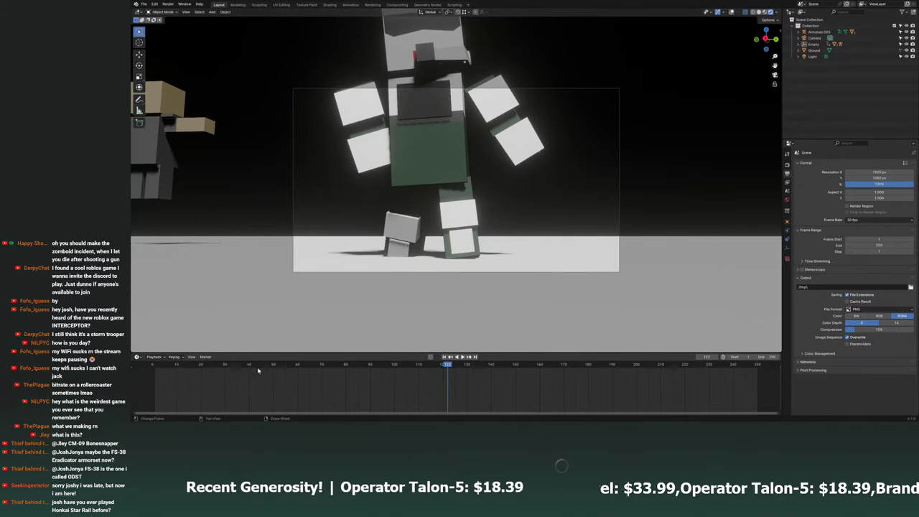
pyautogui.hotkey('shift', 'Left')
# Bring the view closer to the trooper, preview the walk again, save, and return to frame 1.
pyautogui.moveTo(431, 149); pyautogui.dragTo(549, 165, button='middle')
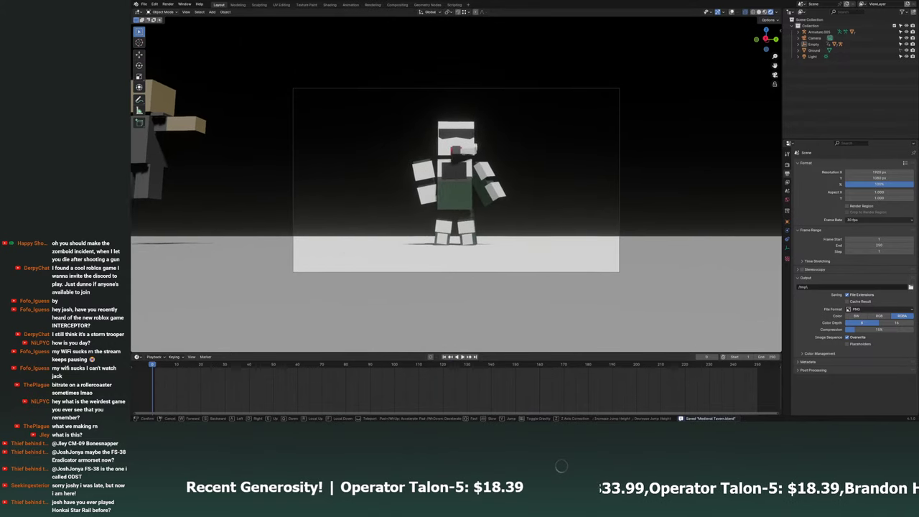
pyautogui.press('space')
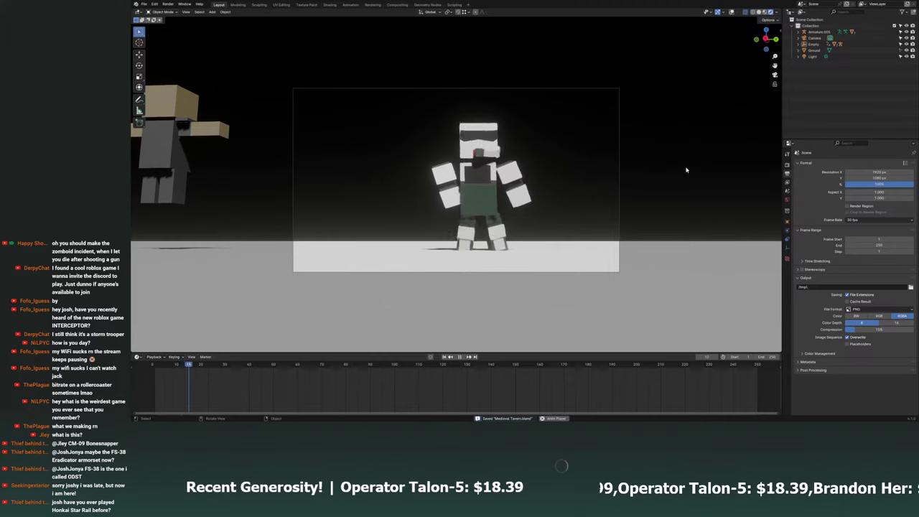
pyautogui.press('Escape')
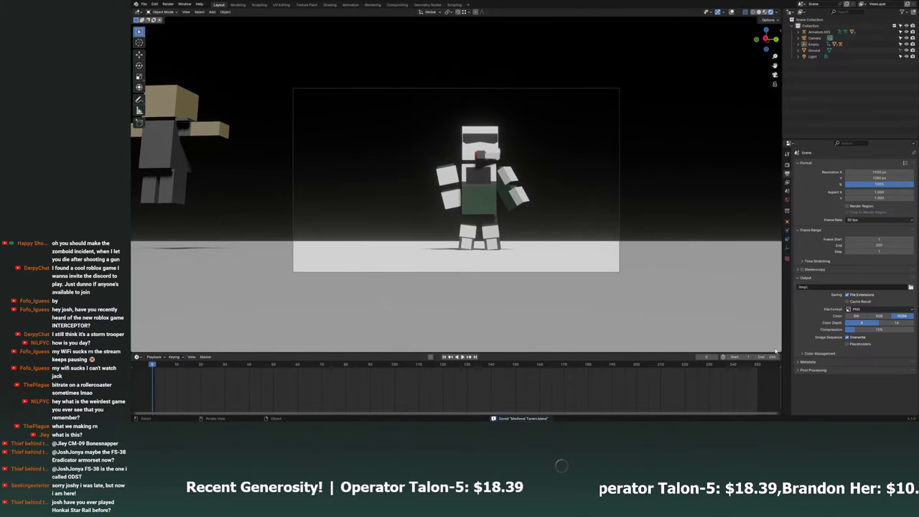
pyautogui.press('space')
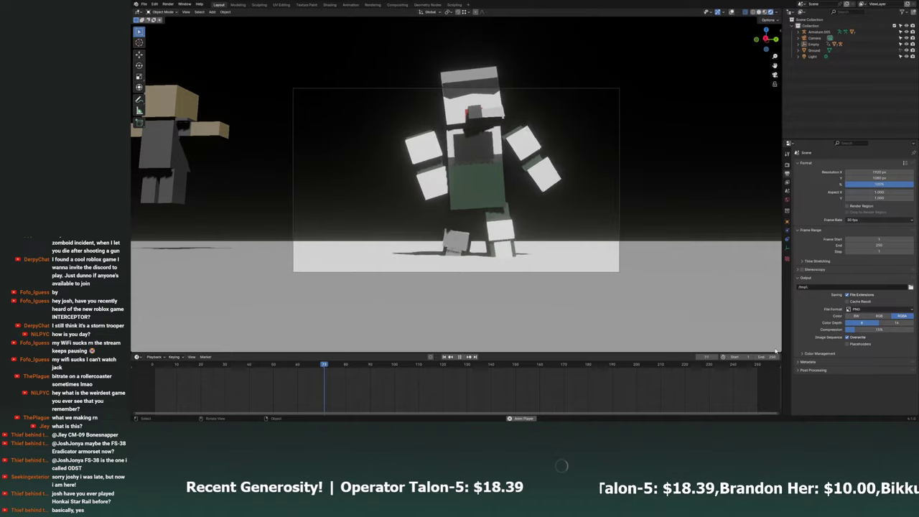
pyautogui.press('space')
pyautogui.moveTo(596, 251)
pyautogui.mouseDown(button='middle')
pyautogui.moveTo(535, 261)
pyautogui.moveTo(497, 240)
pyautogui.moveTo(540, 225)
pyautogui.mouseUp(button='middle')
pyautogui.hotkey('ctrl', 's')
pyautogui.hotkey('shift', 'Left')
pyautogui.scroll(3, 540, 225)
pyautogui.scroll(1, 540, 226)
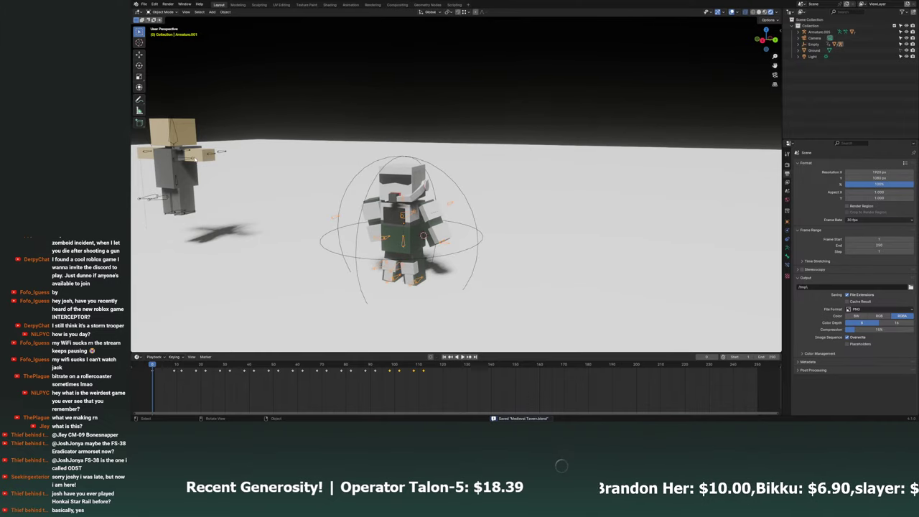
# Paste the plain white rig, place it beside the green trooper from the right side view, and select its head cube.
pyautogui.moveTo(225, 180)
pyautogui.mouseDown(button='middle')
pyautogui.moveTo(340, 192)
pyautogui.moveTo(408, 127)
pyautogui.mouseUp(button='middle')
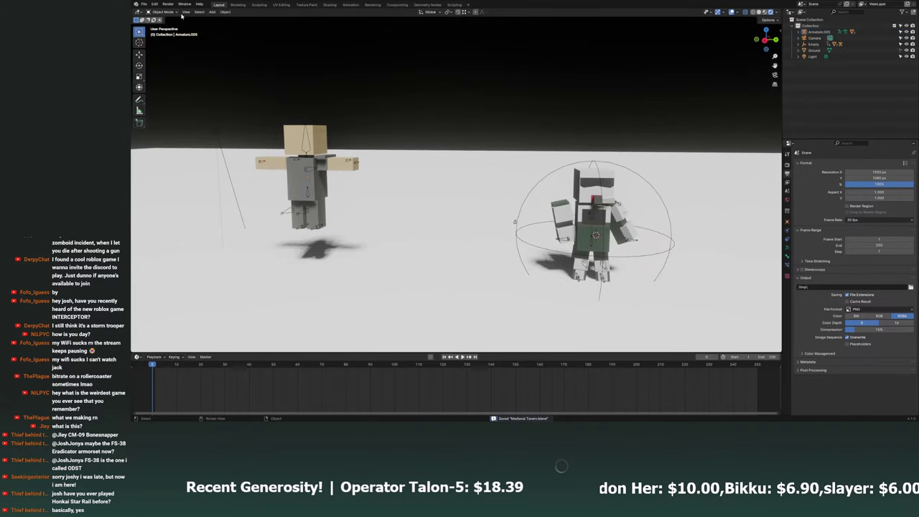
pyautogui.click(144, 4)
pyautogui.moveTo(159, 23)
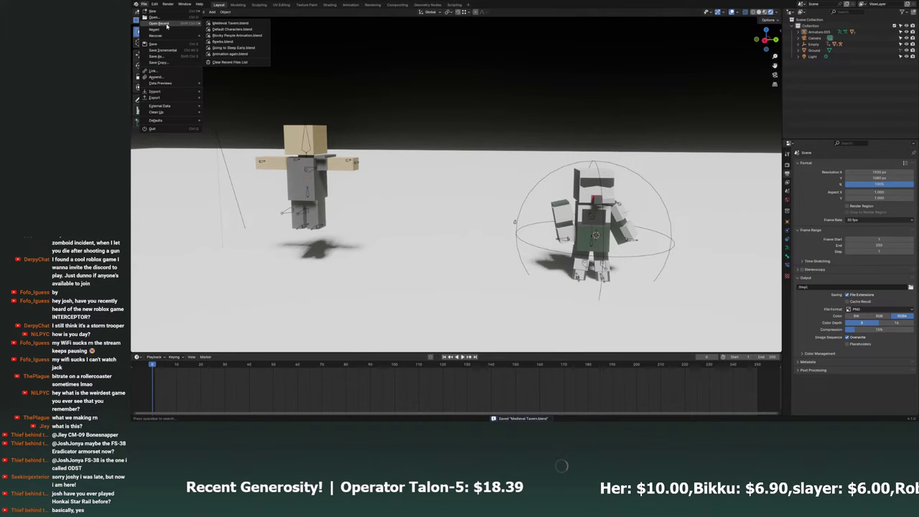
pyautogui.hotkey('ctrl', 'v')
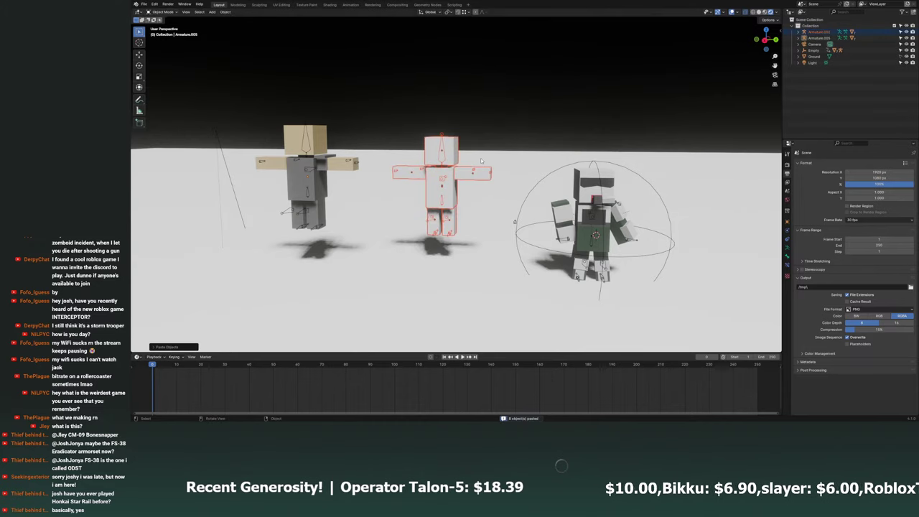
pyautogui.click(767, 40)
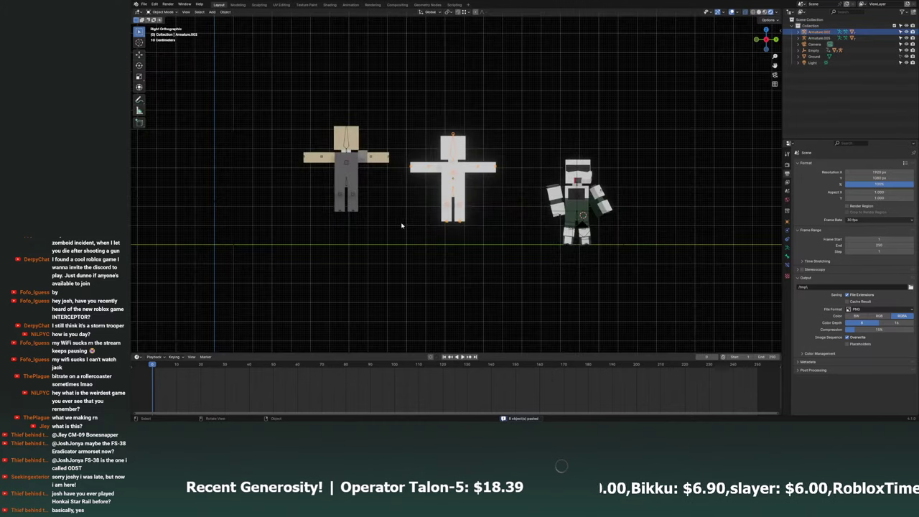
pyautogui.press('g')
pyautogui.click(481, 242)
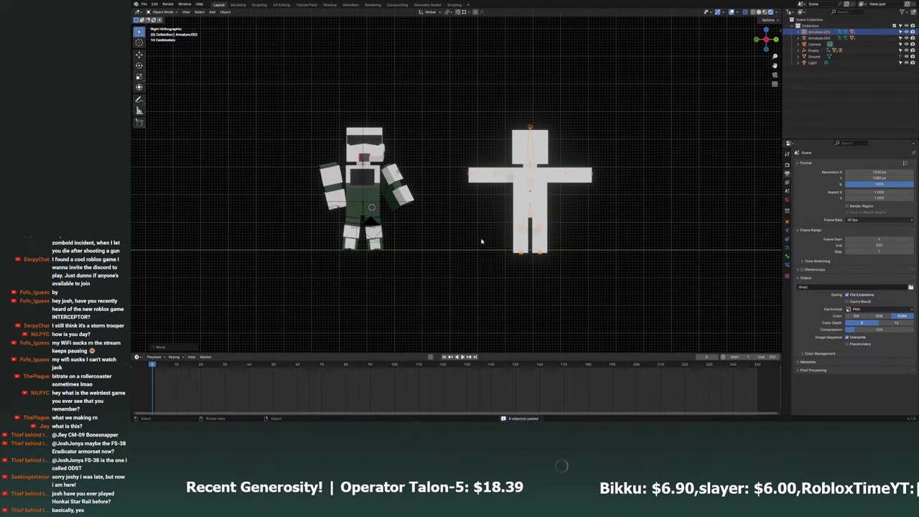
pyautogui.moveTo(462, 229); pyautogui.dragTo(461, 231, button='middle')
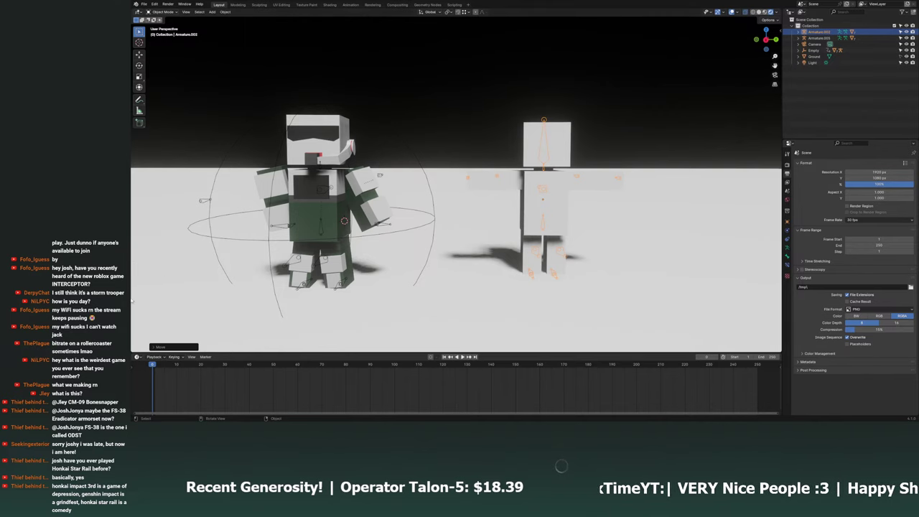
pyautogui.click(553, 137)
# Save, zoom to the head cube, and inset its side face in Edit Mode.
pyautogui.hotkey('ctrl', 's')
pyautogui.press('KP_Decimal')
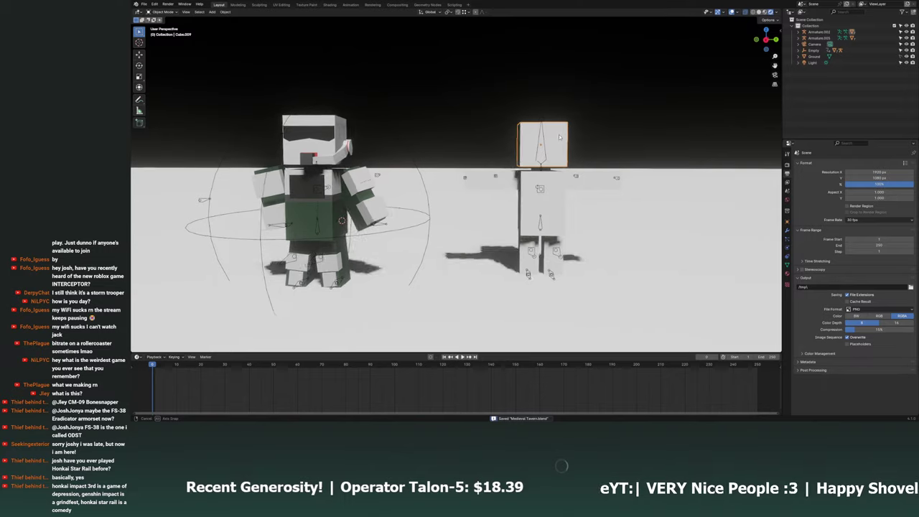
pyautogui.click(159, 12)
pyautogui.click(163, 27)
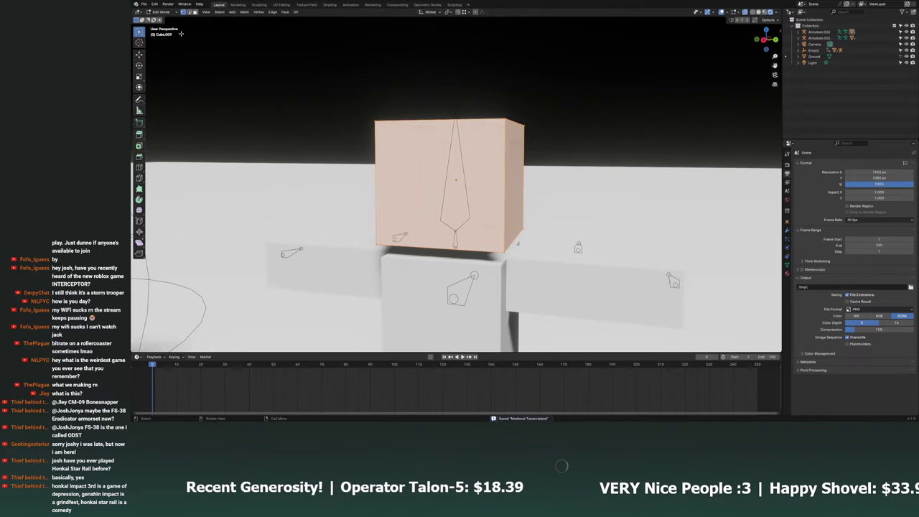
pyautogui.click(139, 146)
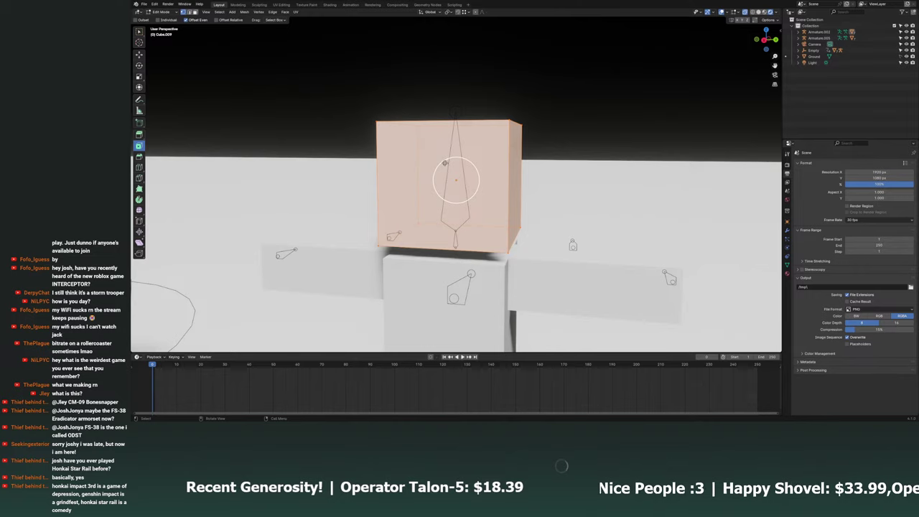
pyautogui.moveTo(444, 163); pyautogui.dragTo(544, 171, button='middle')
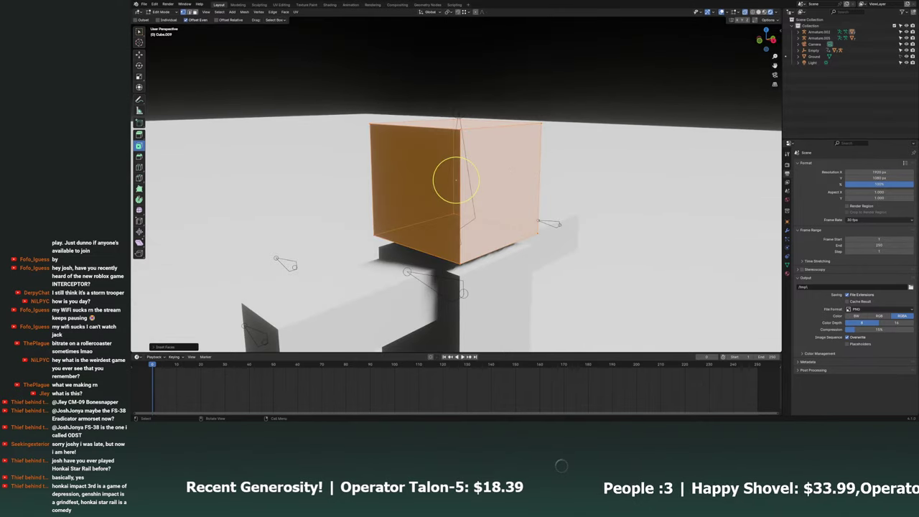
pyautogui.click(160, 12)
pyautogui.click(170, 24)
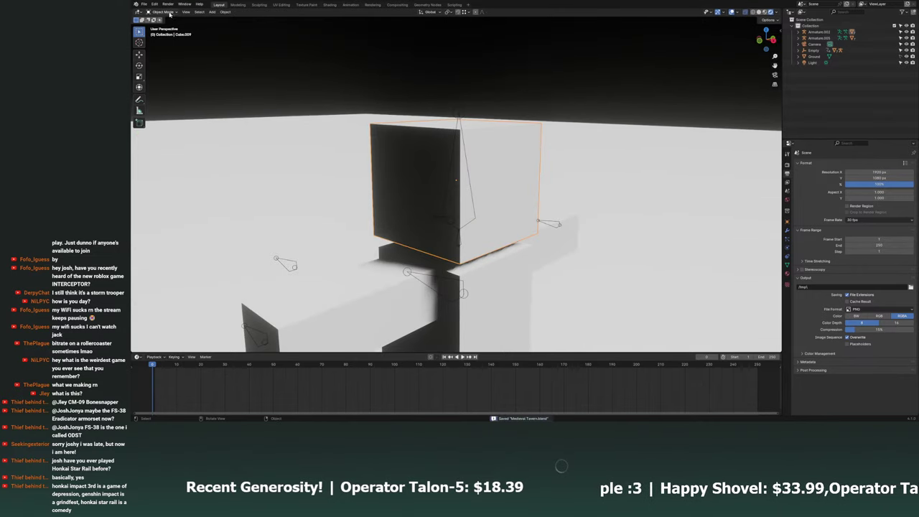
pyautogui.press('Tab')
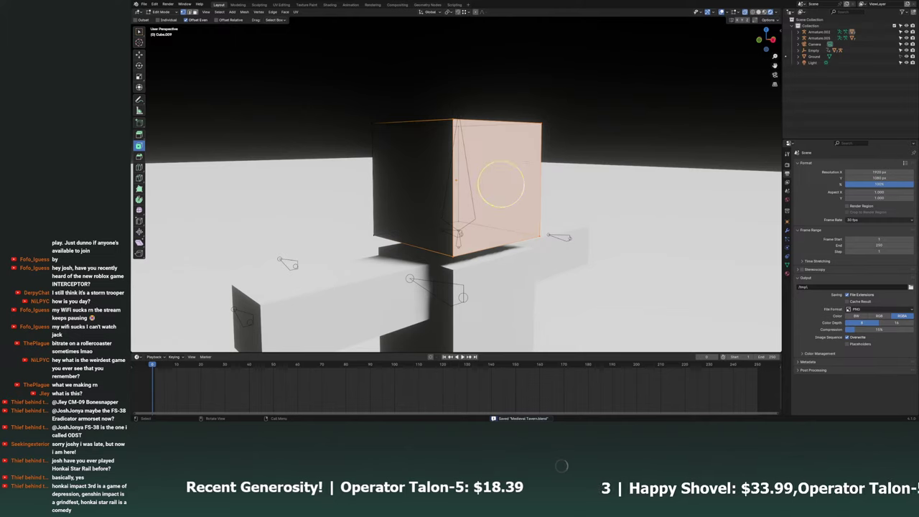
pyautogui.moveTo(517, 168); pyautogui.dragTo(489, 177)
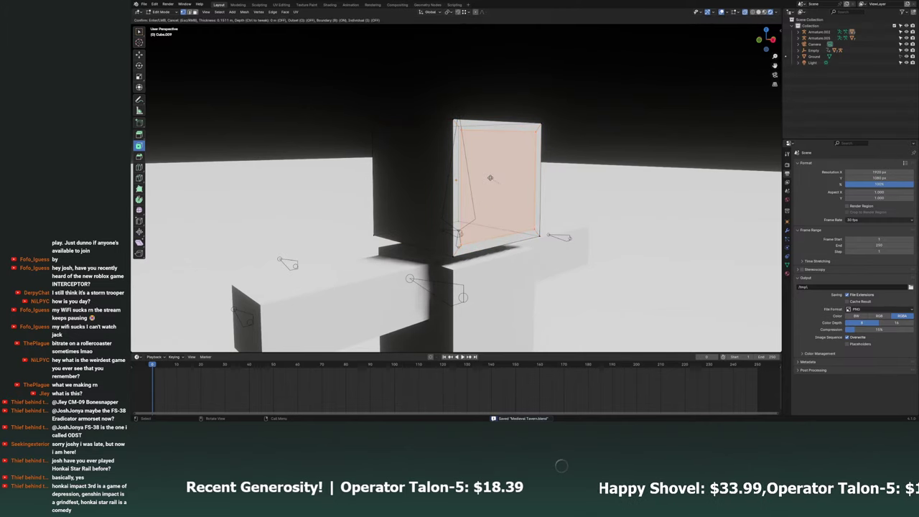
pyautogui.click(491, 181)
pyautogui.moveTo(491, 181); pyautogui.dragTo(456, 180, button='middle')
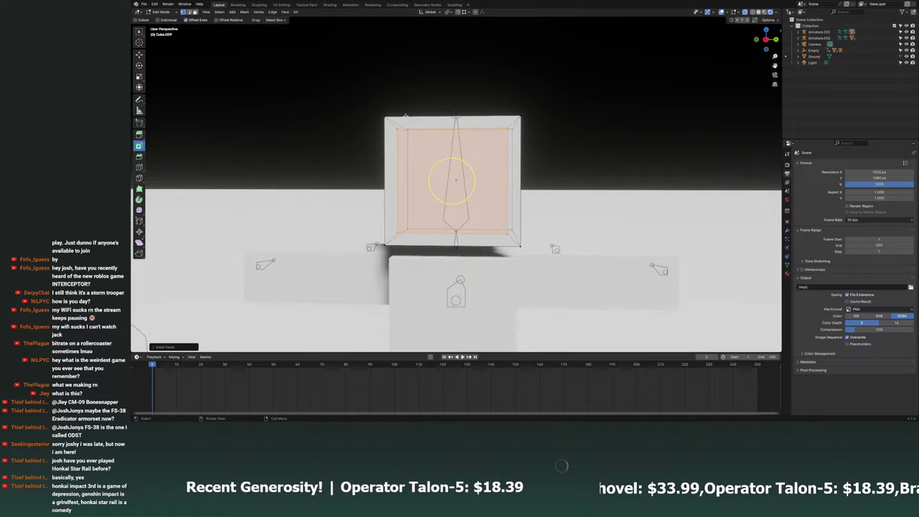
pyautogui.moveTo(405, 115); pyautogui.dragTo(344, 237, button='middle')
# Push the inset face along the Y axis to recess it.
pyautogui.press('g')
pyautogui.press('y')
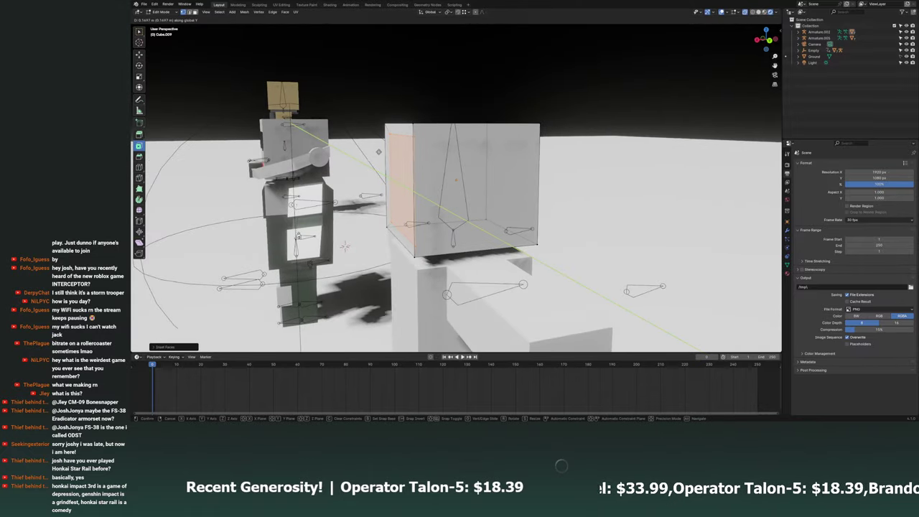
pyautogui.click(345, 246)
pyautogui.moveTo(345, 247); pyautogui.dragTo(406, 237, button='middle')
pyautogui.press('i')
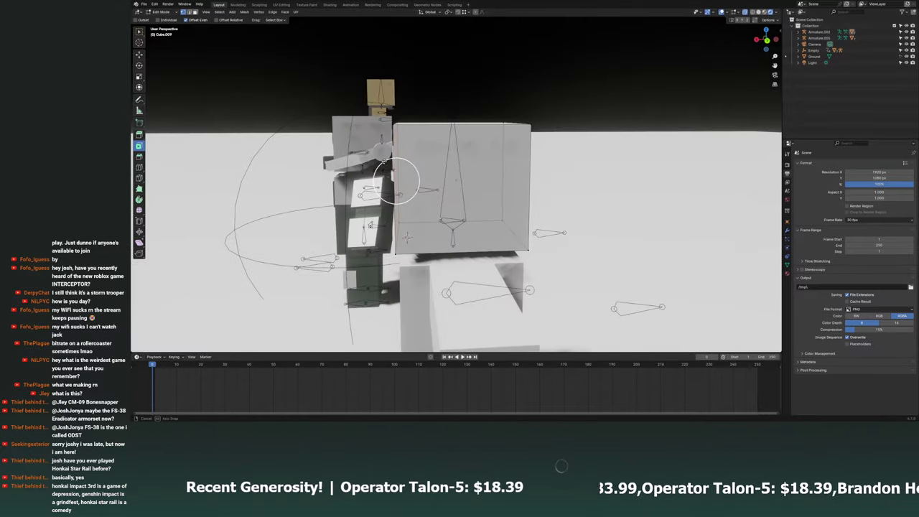
pyautogui.moveTo(397, 179)
pyautogui.mouseDown(button='middle')
pyautogui.moveTo(424, 169)
pyautogui.moveTo(410, 164)
pyautogui.mouseUp(button='middle')
pyautogui.scroll(3, 424, 169)
# Shift the selected face along the X axis, then view the head from behind.
pyautogui.press('g')
pyautogui.press('x')
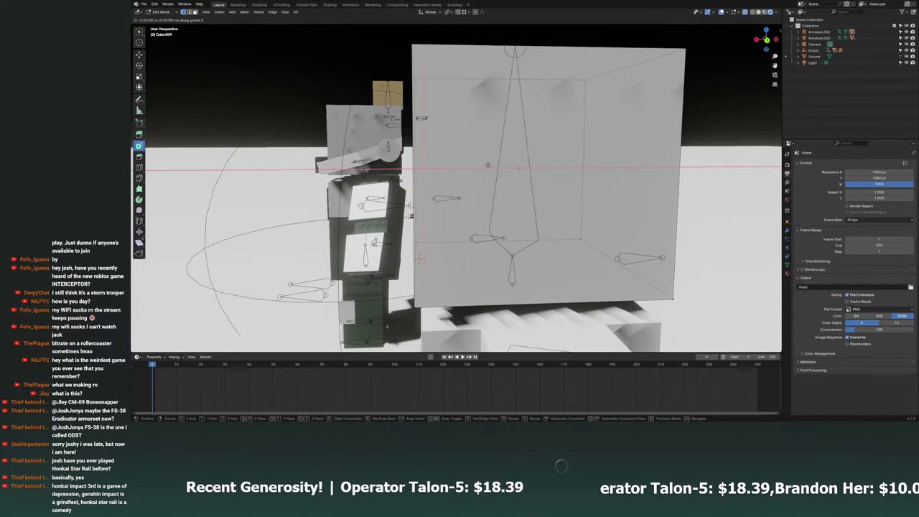
pyautogui.click(419, 258)
pyautogui.moveTo(419, 259)
pyautogui.mouseDown(button='middle')
pyautogui.moveTo(449, 168)
pyautogui.moveTo(448, 180)
pyautogui.moveTo(431, 179)
pyautogui.moveTo(435, 170)
pyautogui.mouseUp(button='middle')
pyautogui.press('i')
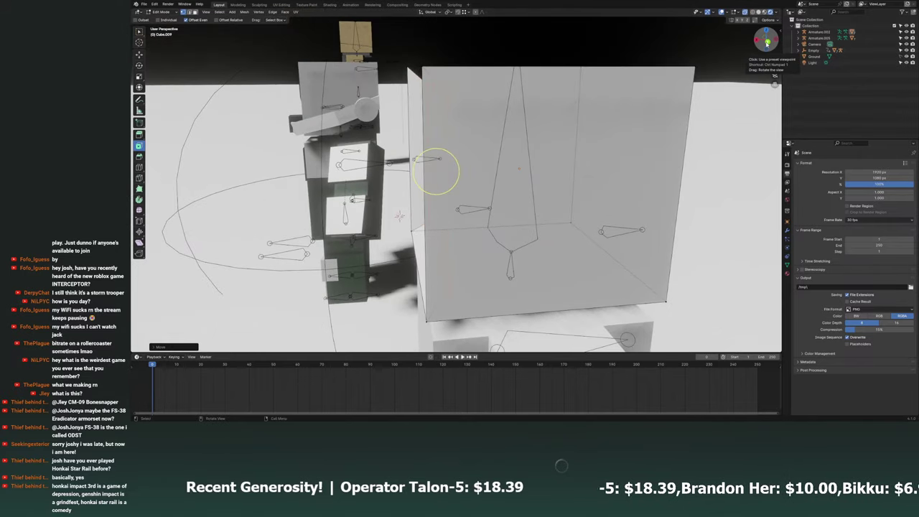
pyautogui.press('ctrl+KP_1')
pyautogui.press('r')
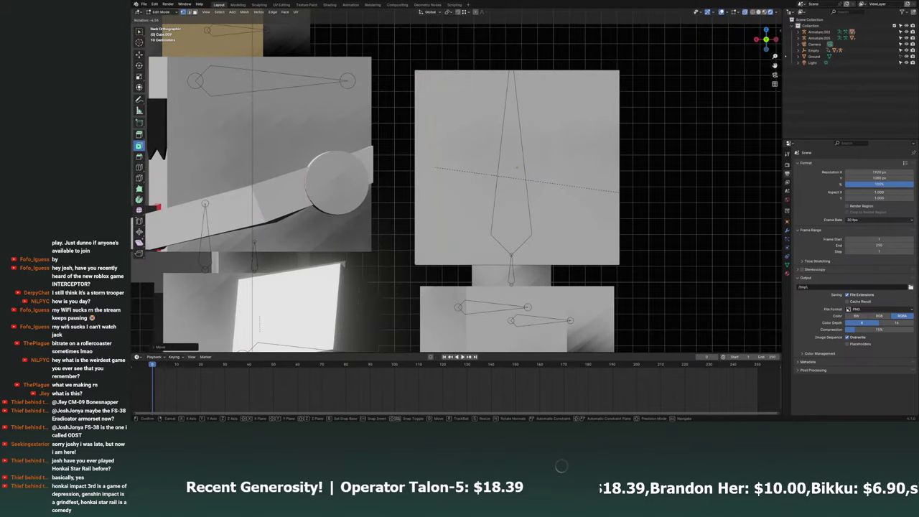
pyautogui.rightClick(434, 168)
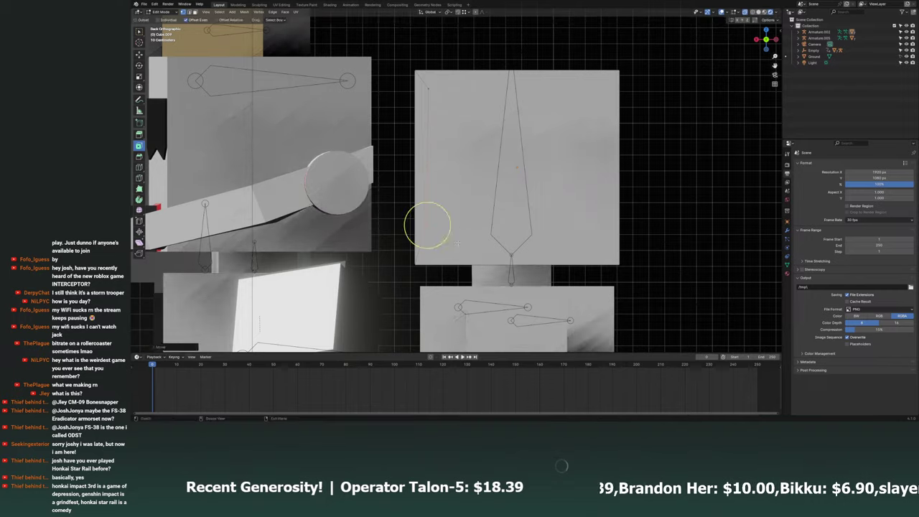
# Add a horizontal loop cut around the head box.
pyautogui.moveTo(445, 246); pyautogui.dragTo(460, 248, button='middle')
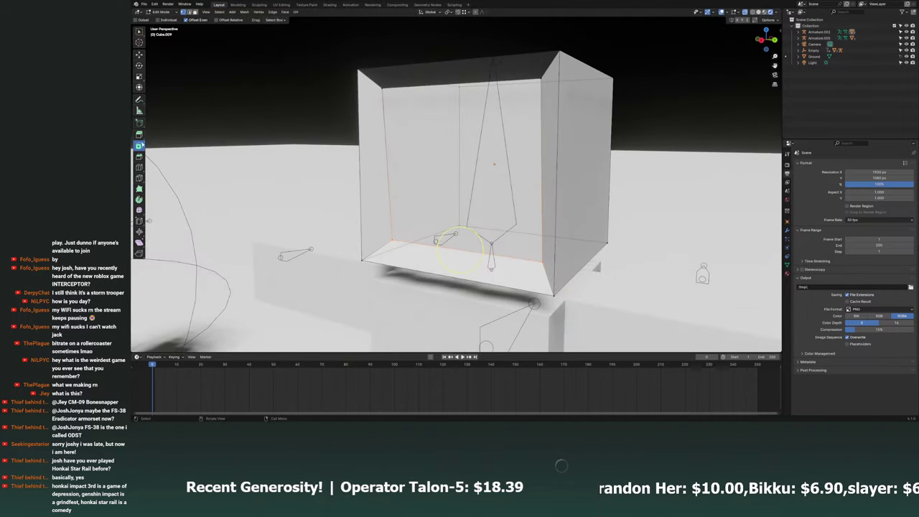
pyautogui.click(140, 167)
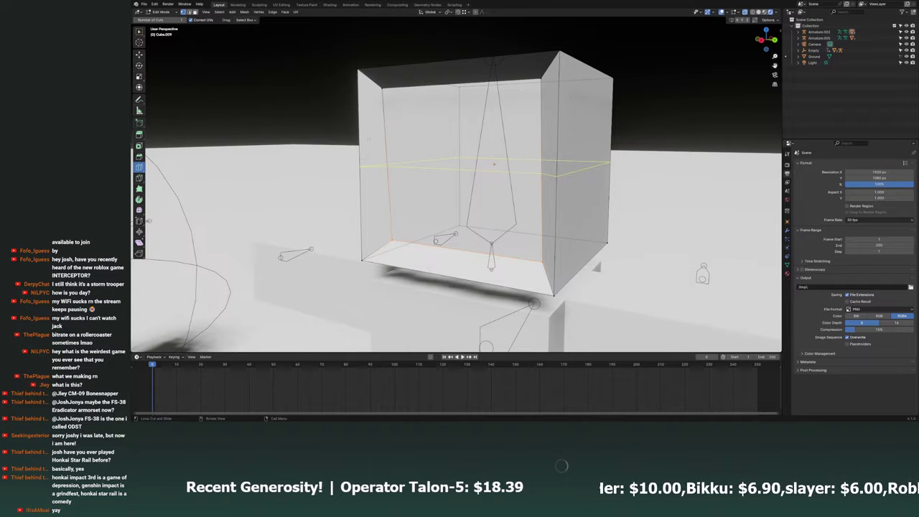
pyautogui.moveTo(385, 66)
pyautogui.mouseDown(button='middle')
pyautogui.moveTo(352, 74)
pyautogui.moveTo(402, 180)
pyautogui.mouseUp(button='middle')
pyautogui.click(459, 216)
pyautogui.moveTo(459, 216)
pyautogui.mouseDown(button='middle')
pyautogui.moveTo(325, 269)
pyautogui.moveTo(458, 249)
pyautogui.mouseUp(button='middle')
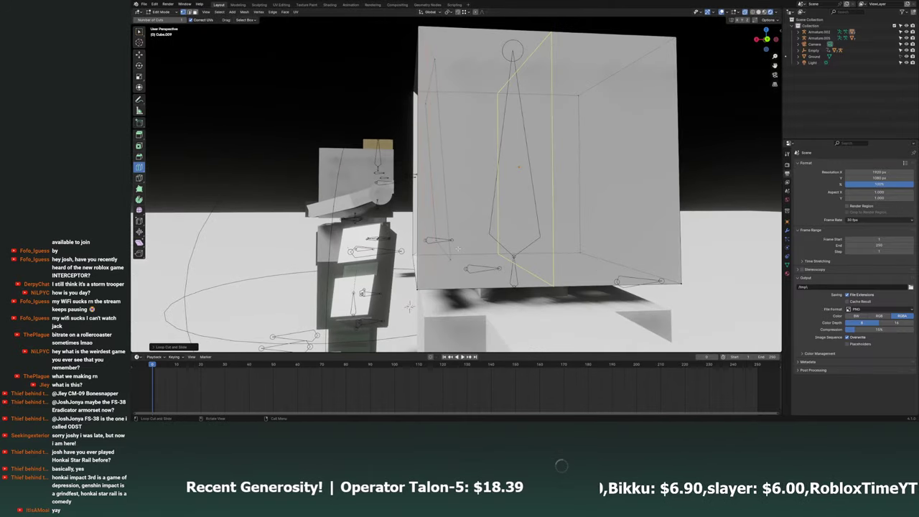
pyautogui.click(139, 32)
pyautogui.moveTo(287, 87); pyautogui.dragTo(387, 137, button='middle')
# Save, then move the selected geometry vertically along Z twice.
pyautogui.hotkey('ctrl', 's')
pyautogui.moveTo(466, 317)
pyautogui.mouseDown(button='middle')
pyautogui.moveTo(424, 320)
pyautogui.moveTo(227, 284)
pyautogui.moveTo(435, 232)
pyautogui.mouseUp(button='middle')
pyautogui.press('g')
pyautogui.press('z')
pyautogui.click(422, 321)
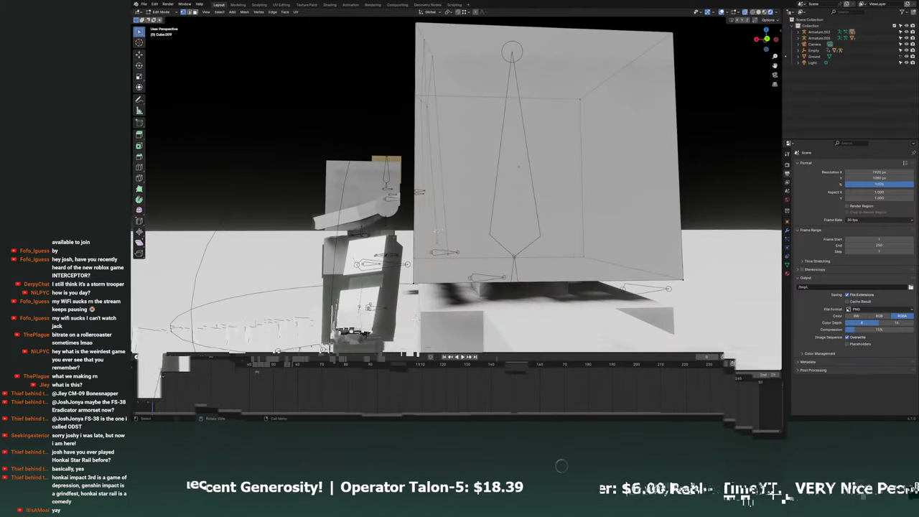
pyautogui.press('g')
pyautogui.press('z')
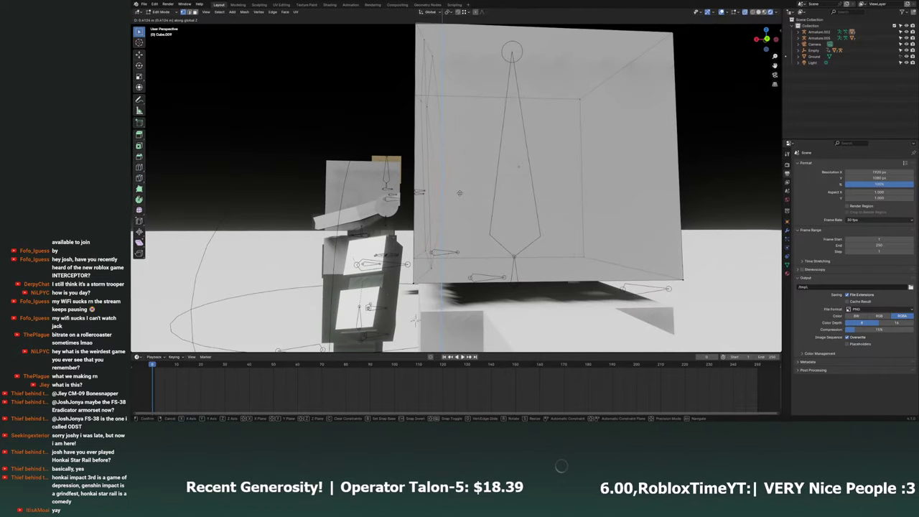
pyautogui.click(460, 193)
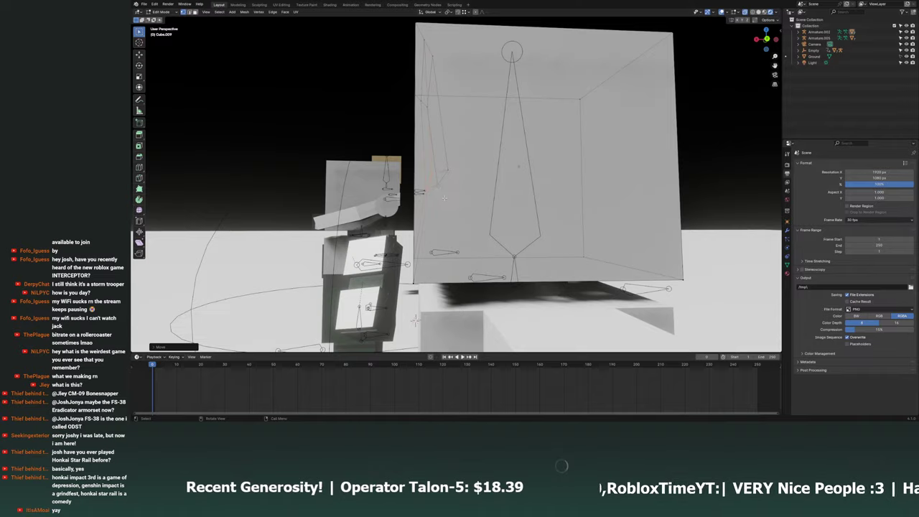
pyautogui.moveTo(443, 270)
pyautogui.mouseDown(button='middle')
pyautogui.moveTo(503, 211)
pyautogui.moveTo(422, 214)
pyautogui.mouseUp(button='middle')
# Nudge the head box's top-left edge outward in small steps, then box-select that corner.
pyautogui.press('g')
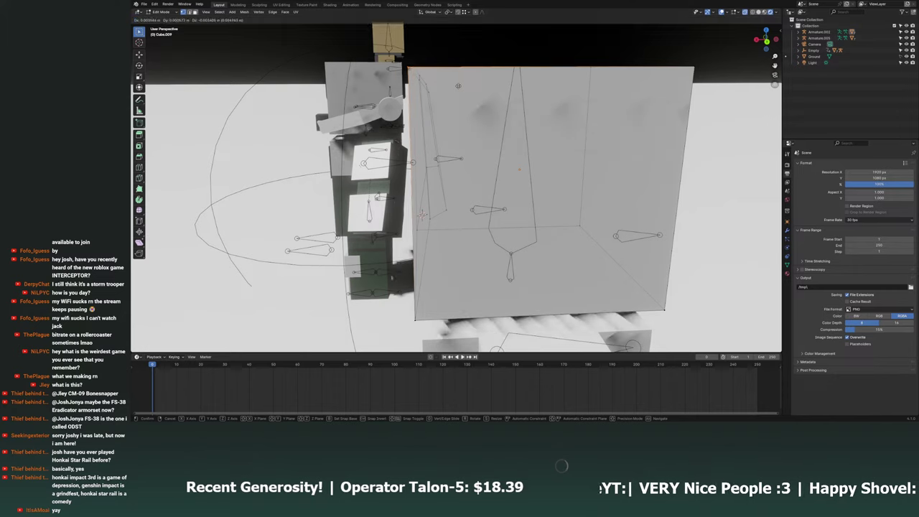
pyautogui.rightClick(458, 86)
pyautogui.press('g')
pyautogui.click(429, 79)
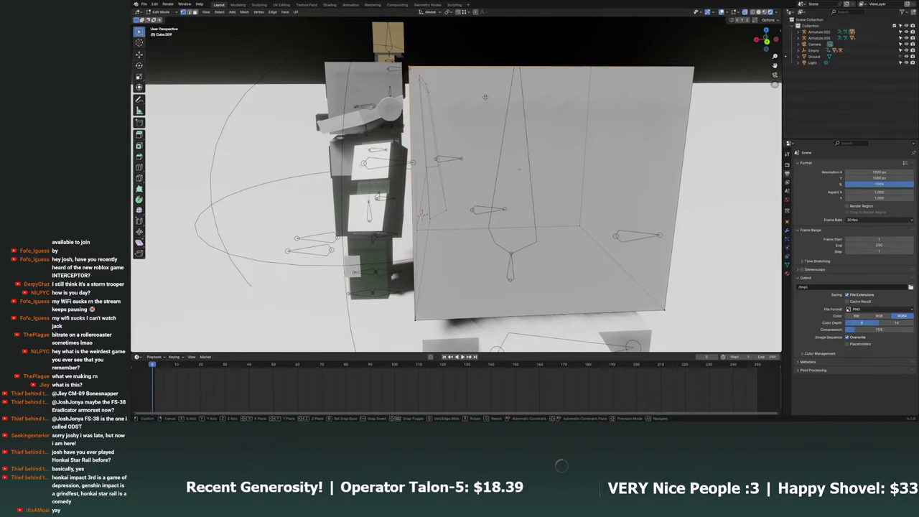
pyautogui.press('g')
pyautogui.click(433, 83)
pyautogui.press('g')
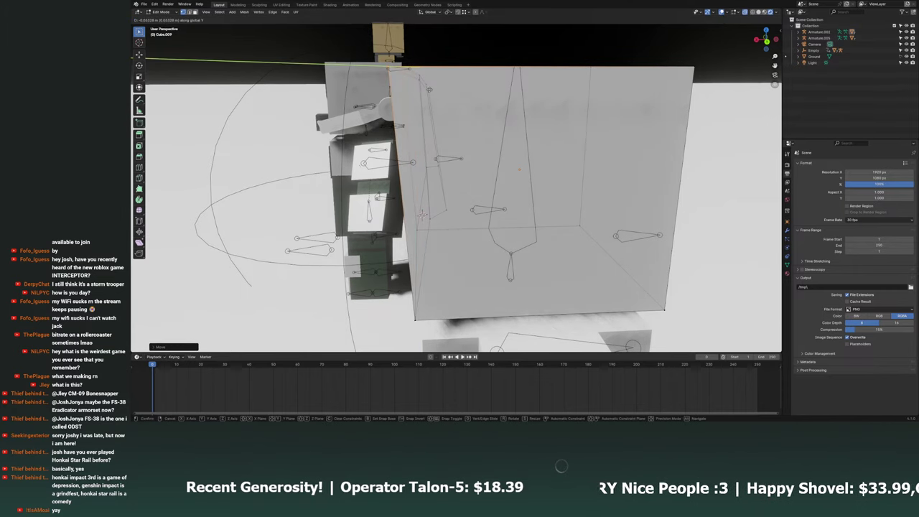
pyautogui.click(419, 72)
pyautogui.moveTo(401, 85); pyautogui.dragTo(366, 55)
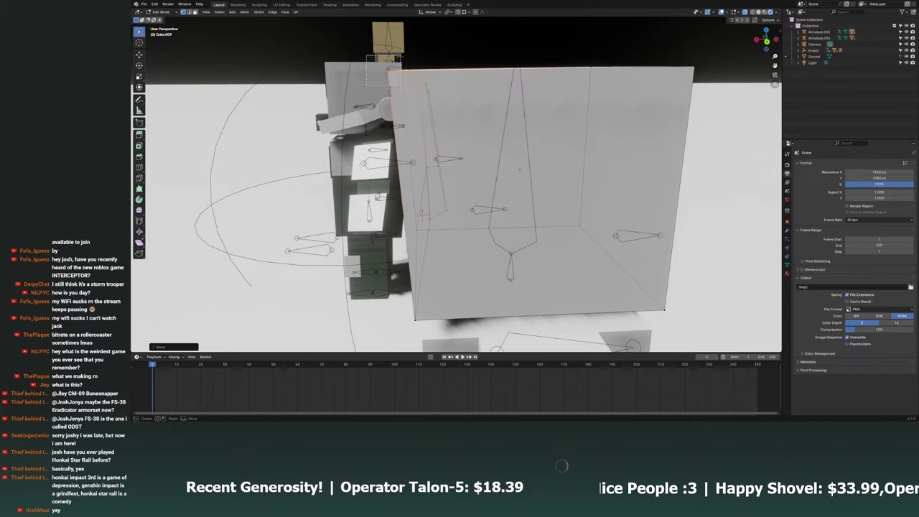
pyautogui.moveTo(406, 94); pyautogui.dragTo(580, 194, button='middle')
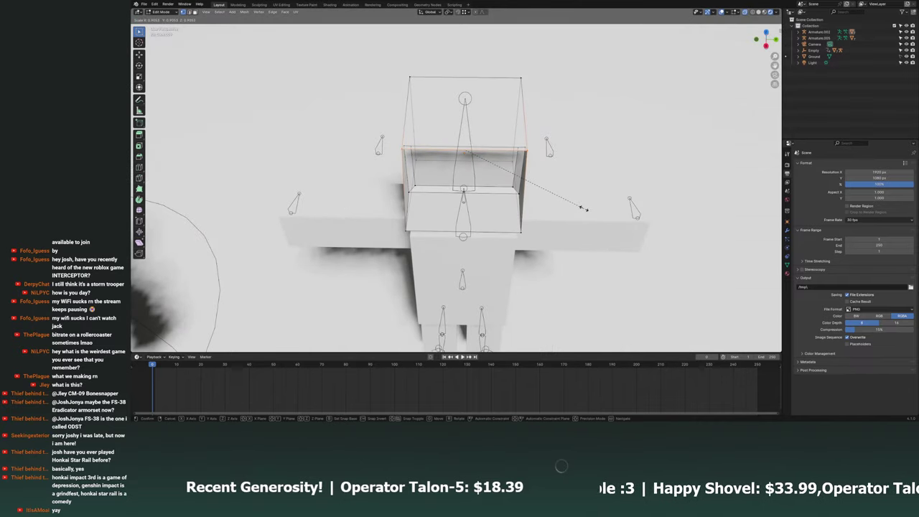
# Try scaling the head box walls outward three times, cancelling each attempt.
pyautogui.moveTo(598, 210); pyautogui.dragTo(594, 174, button='middle')
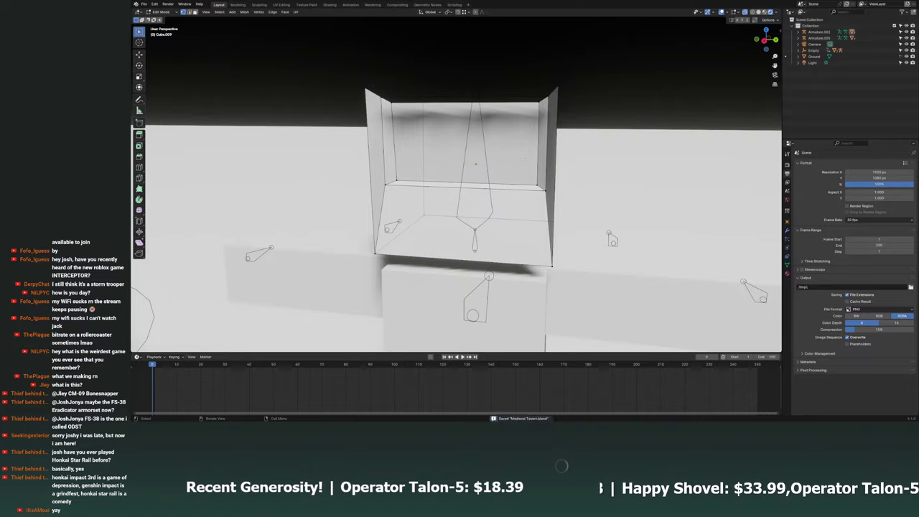
pyautogui.moveTo(475, 163); pyautogui.dragTo(473, 161, button='middle')
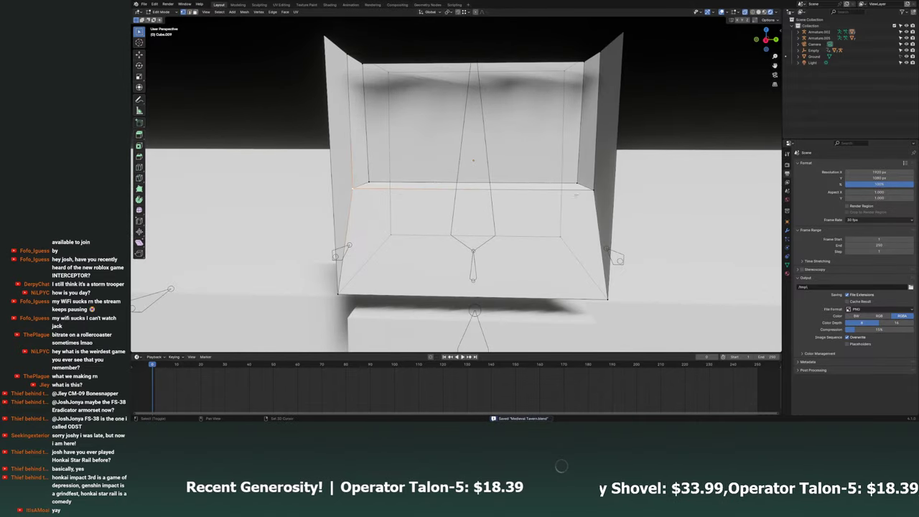
pyautogui.press('s')
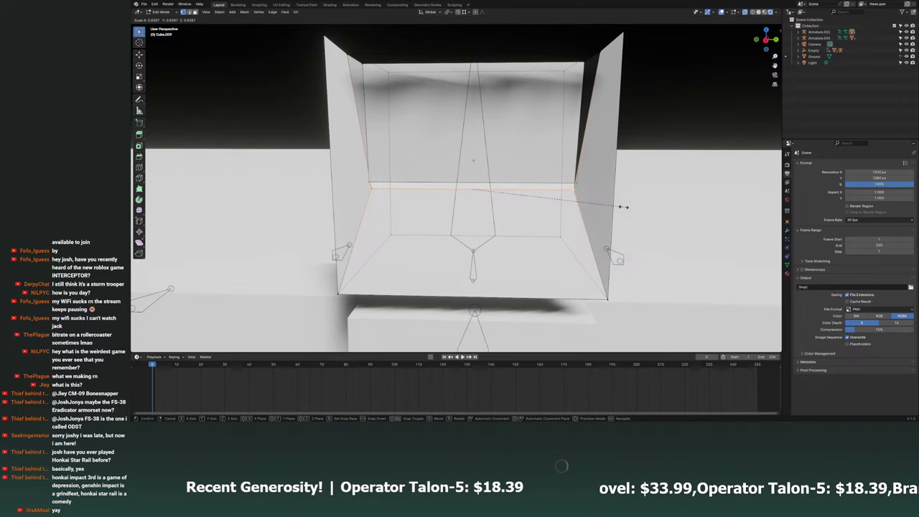
pyautogui.press('Escape')
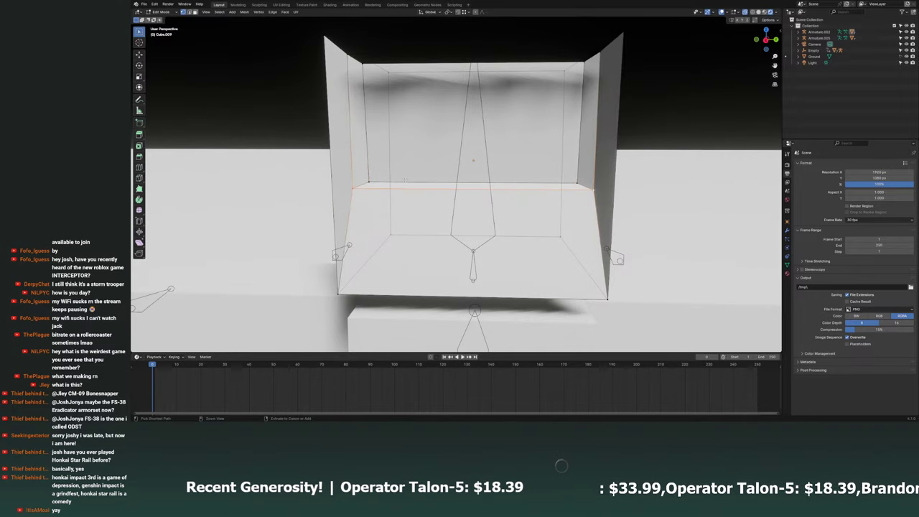
pyautogui.moveTo(623, 207); pyautogui.dragTo(610, 216, button='middle')
pyautogui.moveTo(395, 87); pyautogui.dragTo(402, 101, button='middle')
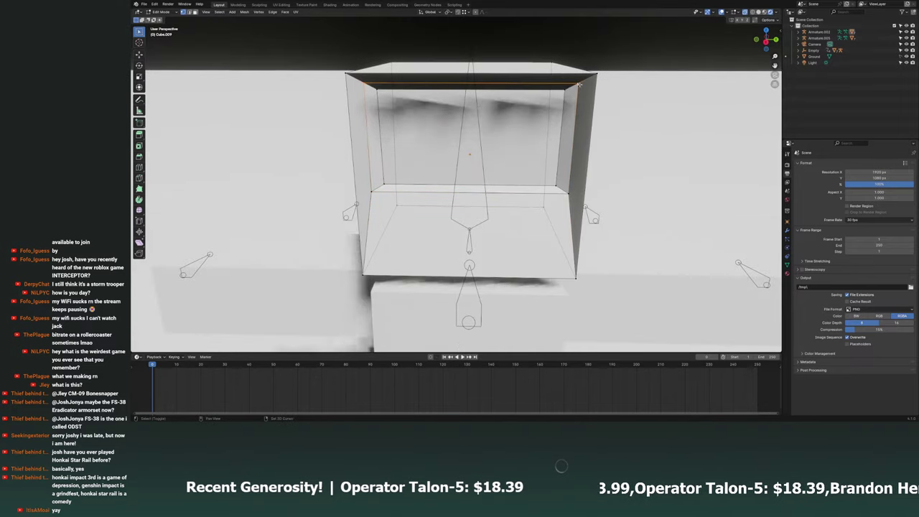
pyautogui.press('s')
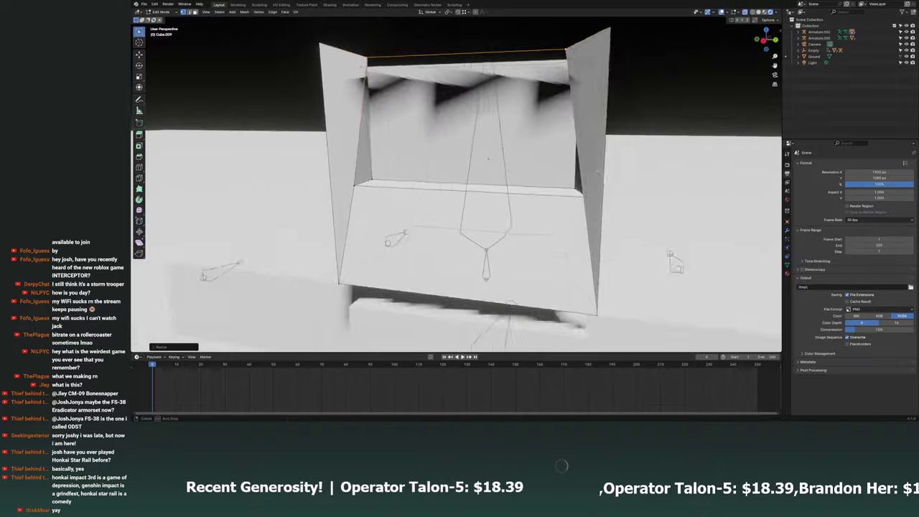
pyautogui.press('Escape')
pyautogui.moveTo(624, 171); pyautogui.dragTo(587, 77, button='middle')
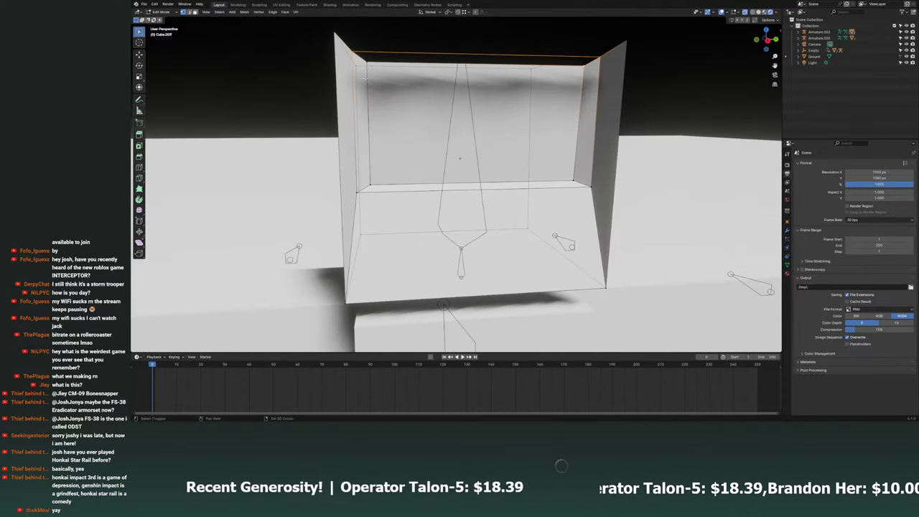
pyautogui.moveTo(364, 68); pyautogui.dragTo(642, 191, button='middle')
pyautogui.press('s')
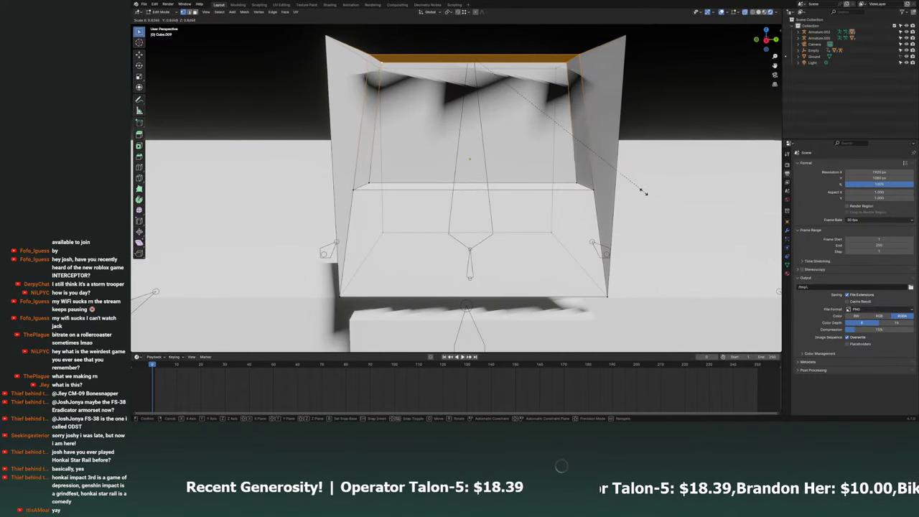
pyautogui.press('Escape')
pyautogui.moveTo(501, 157); pyautogui.dragTo(405, 48, button='middle')
pyautogui.moveTo(434, 84); pyautogui.dragTo(466, 113, button='middle')
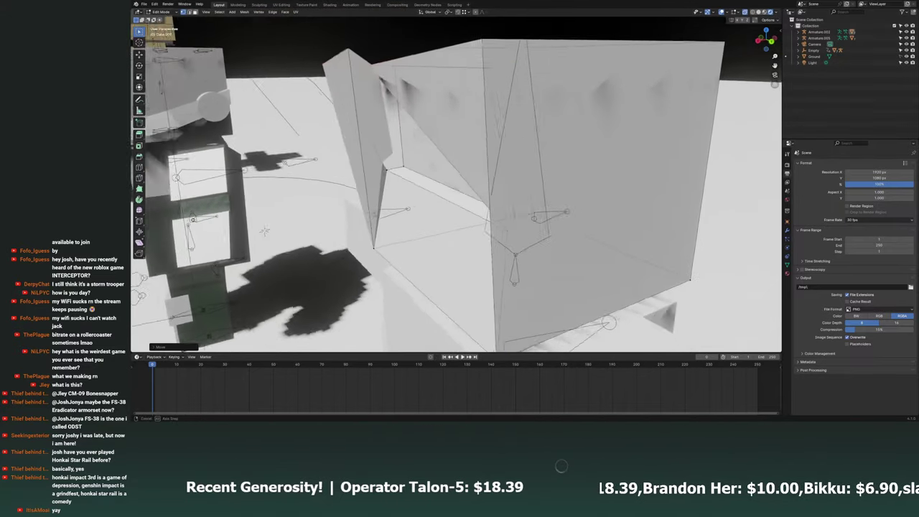
# Move the selected helmet geometry along the X axis and save the file.
pyautogui.press('g')
pyautogui.press('x')
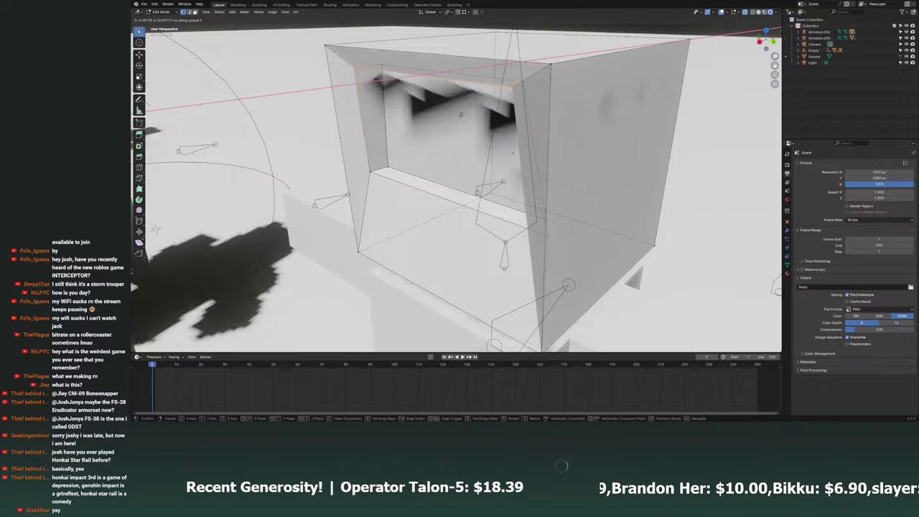
pyautogui.click(463, 114)
pyautogui.moveTo(463, 113); pyautogui.dragTo(440, 110, button='middle')
pyautogui.click(372, 229)
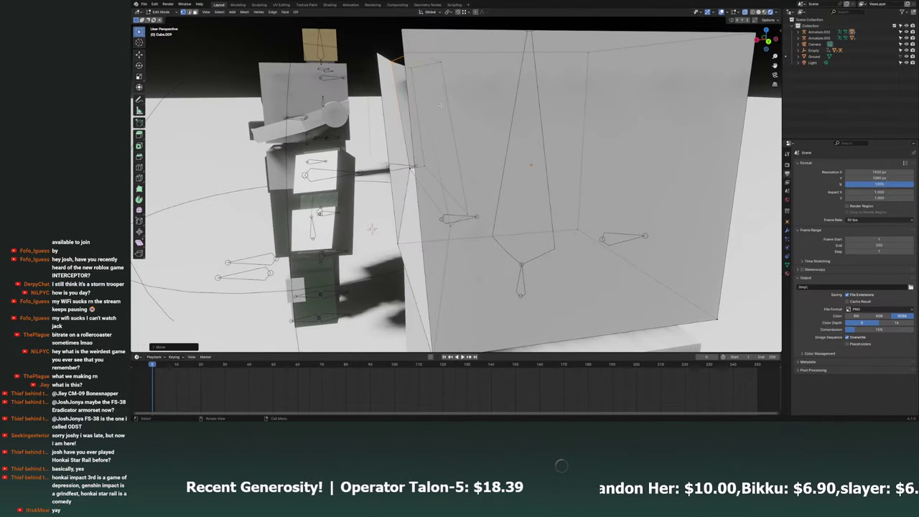
pyautogui.moveTo(372, 229)
pyautogui.mouseDown(button='middle')
pyautogui.moveTo(524, 159)
pyautogui.moveTo(410, 121)
pyautogui.moveTo(502, 179)
pyautogui.mouseUp(button='middle')
pyautogui.hotkey('ctrl', 's')
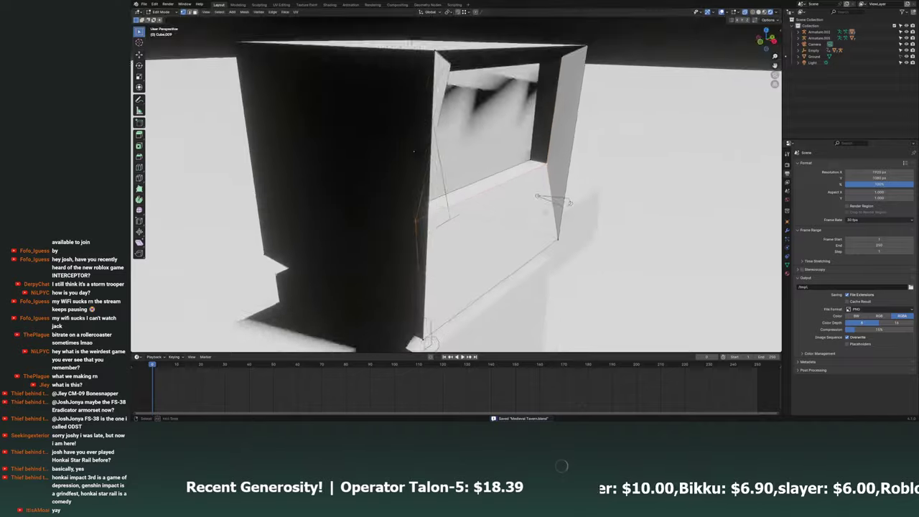
# Shift the selection along X once more and return to a near-frontal view.
pyautogui.press('g')
pyautogui.press('y')
pyautogui.press('x')
pyautogui.click(413, 152)
pyautogui.moveTo(412, 151); pyautogui.dragTo(524, 157, button='middle')
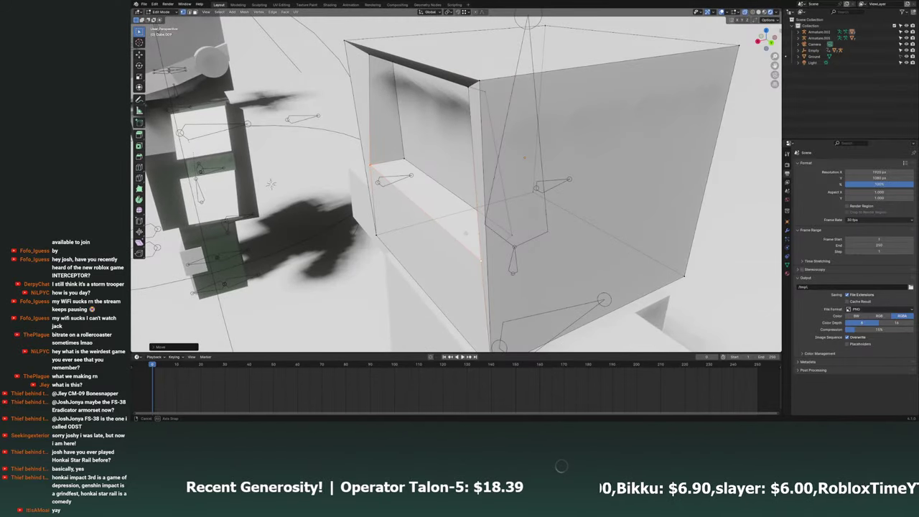
pyautogui.moveTo(271, 184); pyautogui.dragTo(480, 14, button='middle')
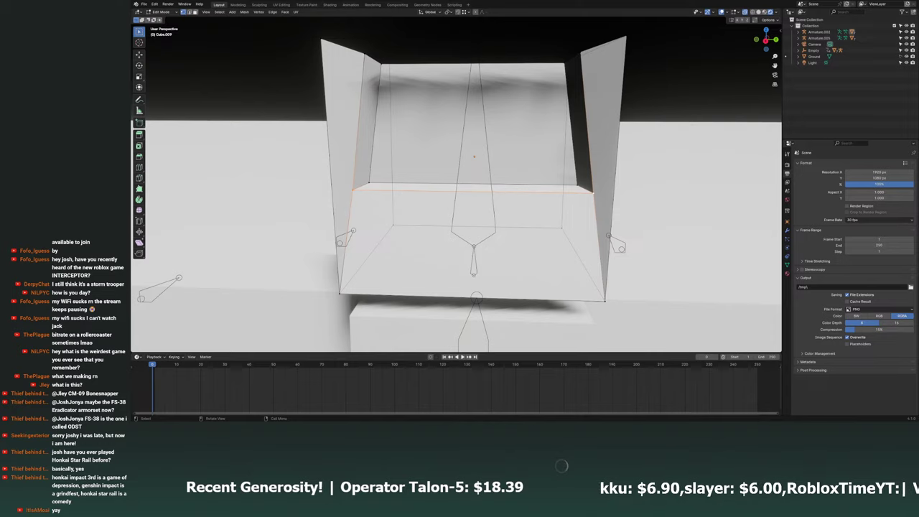
pyautogui.scroll(-2, 459, 187)
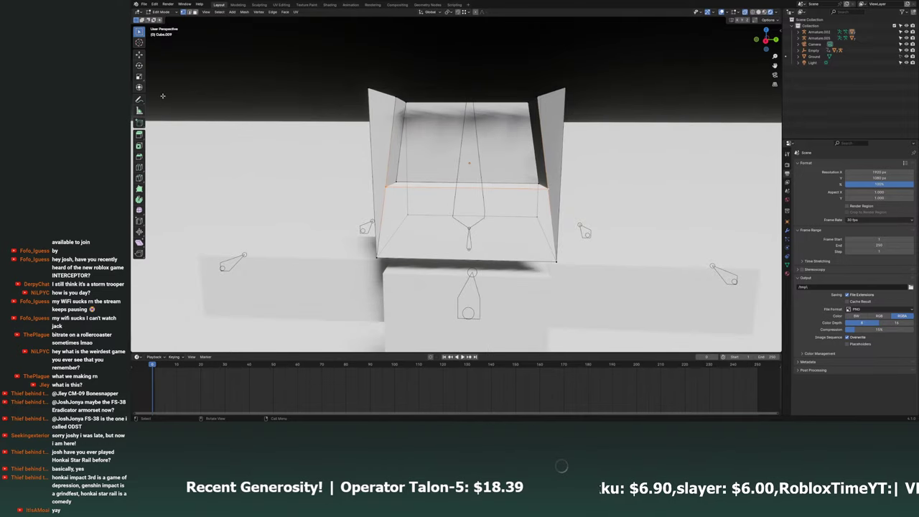
# Add a loop cut across the head box, save, and reposition the new edge loop.
pyautogui.click(140, 167)
pyautogui.moveTo(459, 215)
pyautogui.mouseDown(button='middle')
pyautogui.moveTo(503, 201)
pyautogui.moveTo(474, 209)
pyautogui.mouseUp(button='middle')
pyautogui.click(460, 255)
pyautogui.click(139, 32)
pyautogui.hotkey('ctrl', 's')
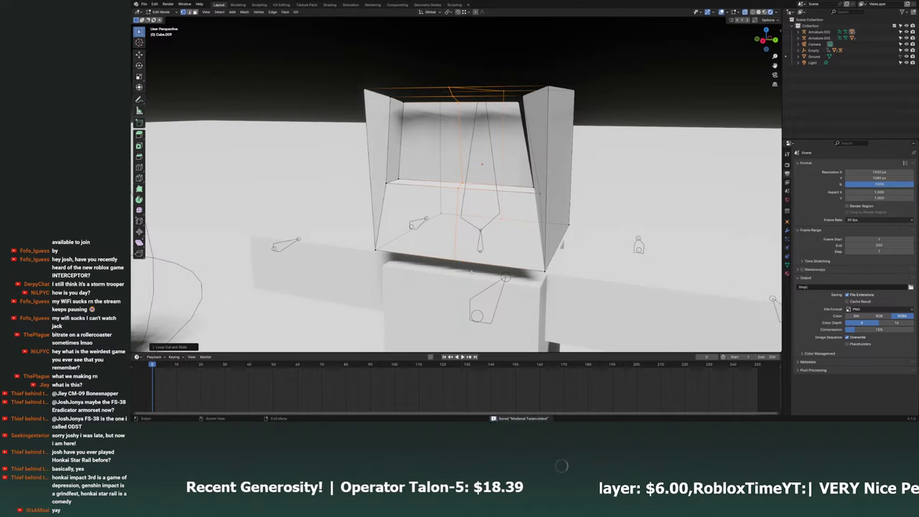
pyautogui.moveTo(470, 270)
pyautogui.mouseDown(button='middle')
pyautogui.moveTo(488, 199)
pyautogui.moveTo(509, 220)
pyautogui.moveTo(390, 93)
pyautogui.mouseUp(button='middle')
pyautogui.press('g')
pyautogui.click(495, 208)
pyautogui.moveTo(571, 219); pyautogui.dragTo(545, 201, button='middle')
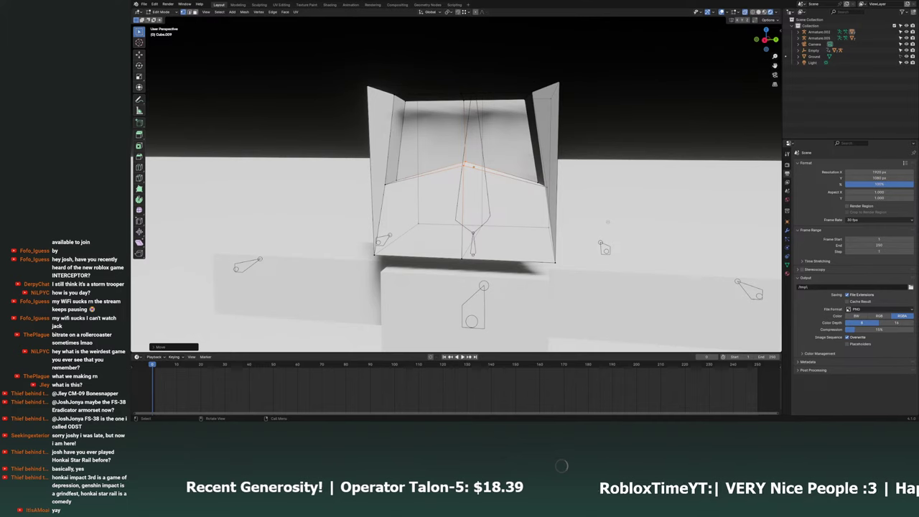
# Add a second loop cut on the box and save the Medieval Tavern file.
pyautogui.click(139, 135)
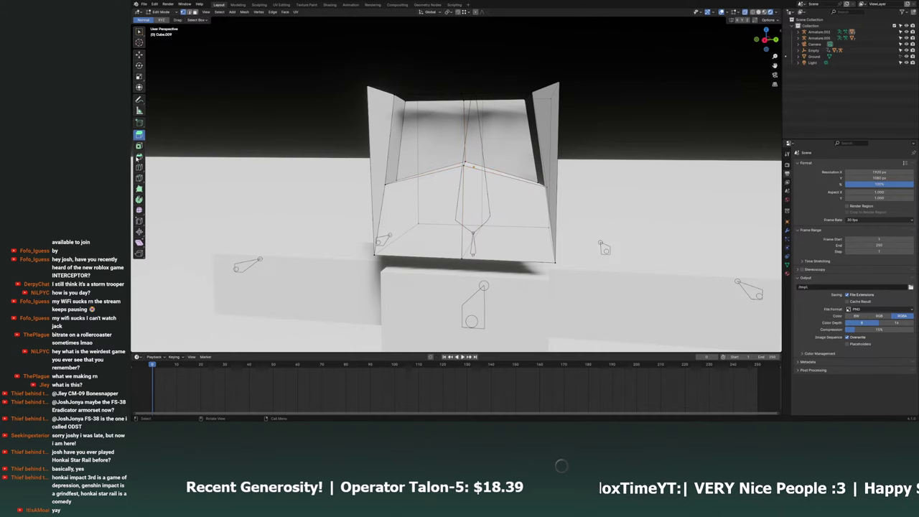
pyautogui.click(139, 167)
pyautogui.moveTo(503, 143); pyautogui.dragTo(510, 135, button='middle')
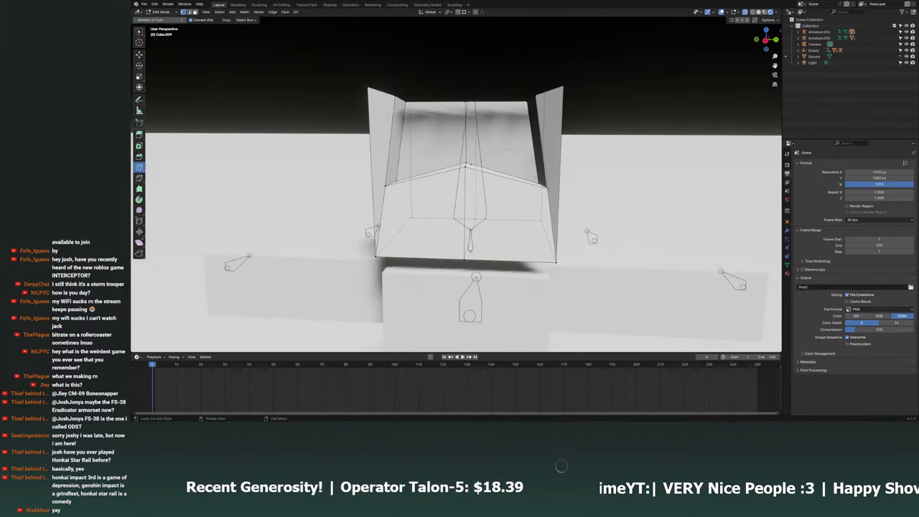
pyautogui.click(431, 96)
pyautogui.click(138, 122)
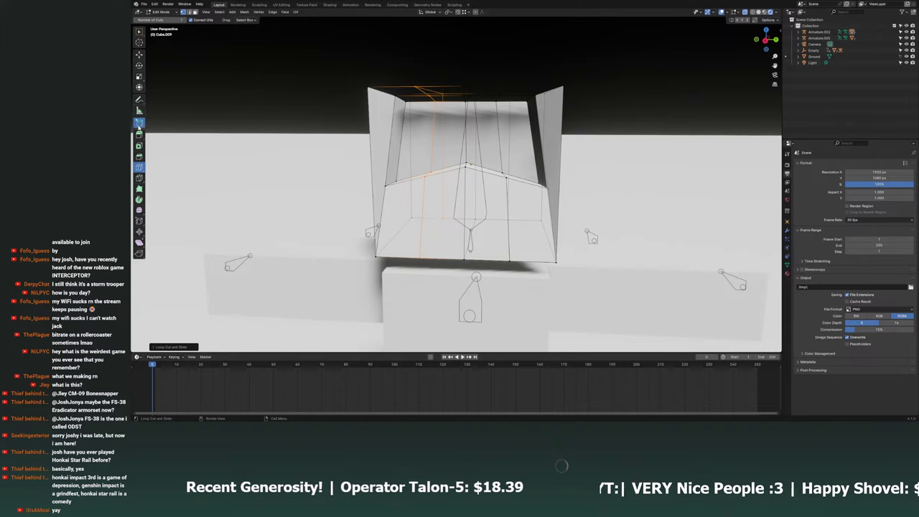
pyautogui.scroll(2, 467, 201)
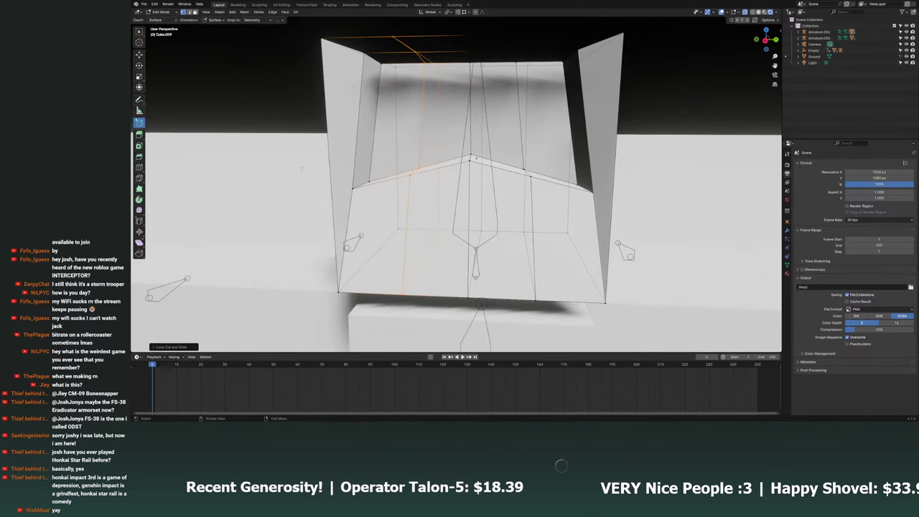
pyautogui.click(138, 32)
pyautogui.moveTo(430, 215); pyautogui.dragTo(431, 201, button='middle')
pyautogui.hotkey('ctrl', 's')
# Raise another edge loop along Z with proportional editing enabled.
pyautogui.keyDown('alt'); pyautogui.click(431, 201); pyautogui.keyUp('alt')
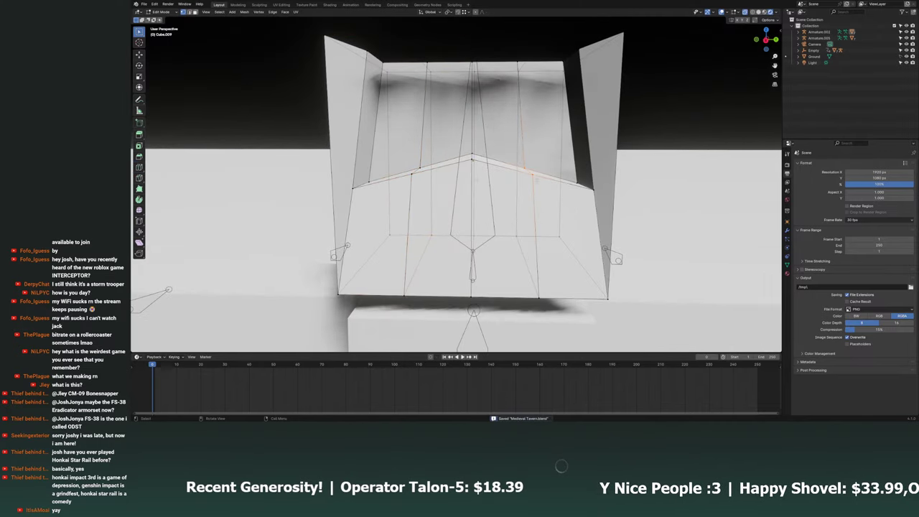
pyautogui.press('g')
pyautogui.press('z')
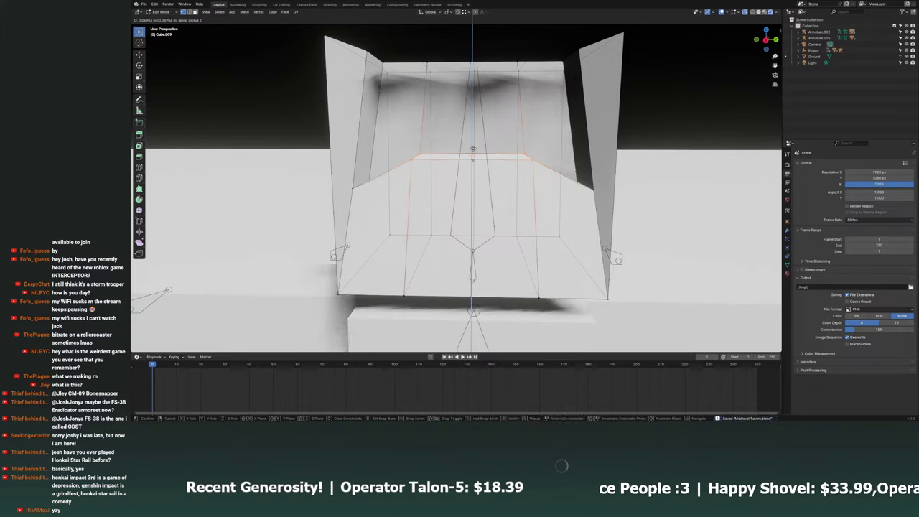
pyautogui.press('o')
pyautogui.press('Return')
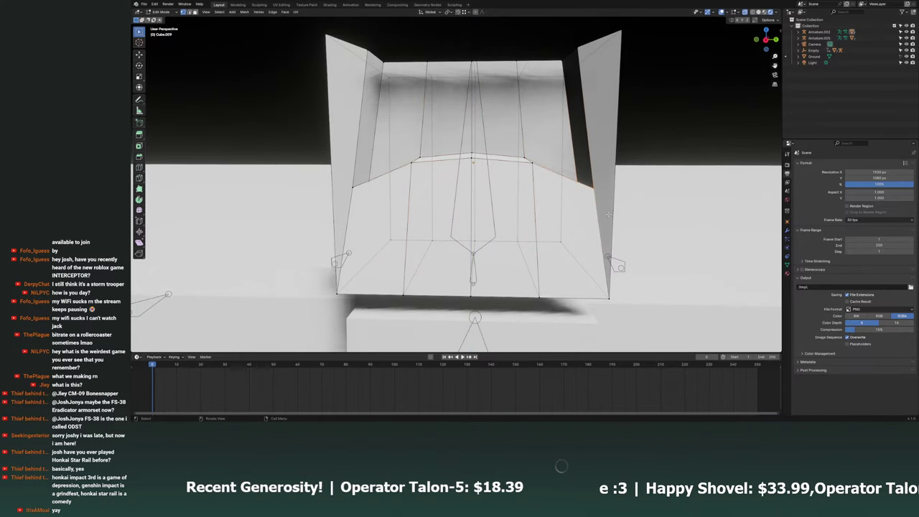
# Raise the helmet's right vertical edge, then shift the lower edge loop vertically in right side view.
pyautogui.moveTo(571, 223); pyautogui.dragTo(581, 201, button='middle')
pyautogui.click(583, 188)
pyautogui.press('g')
pyautogui.press('z')
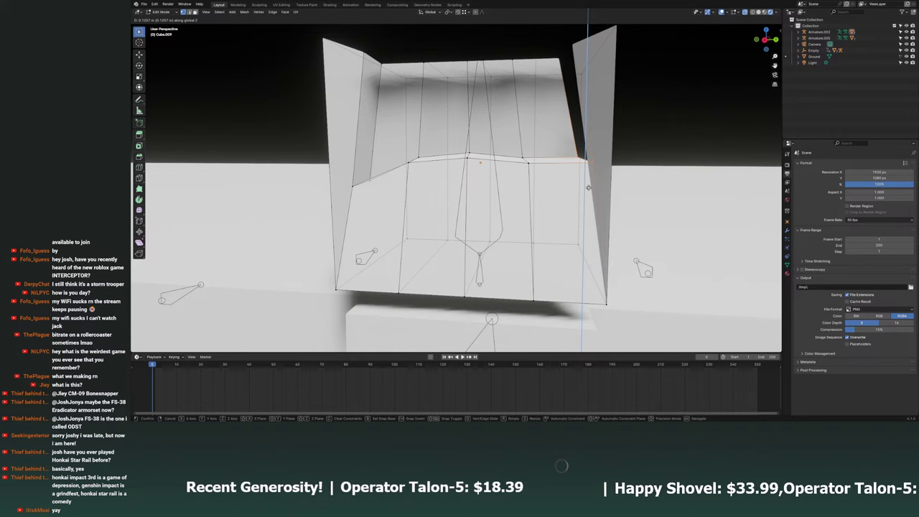
pyautogui.click(588, 188)
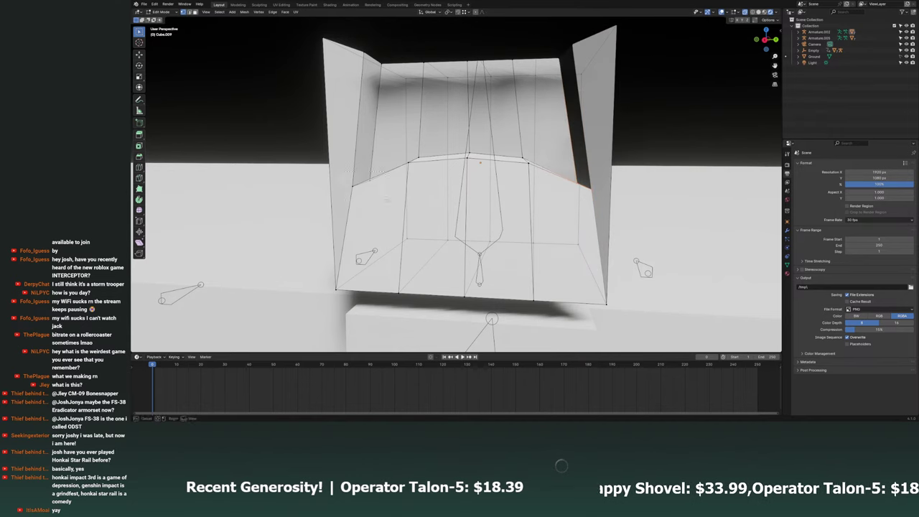
pyautogui.click(775, 39)
pyautogui.press('g')
pyautogui.press('z')
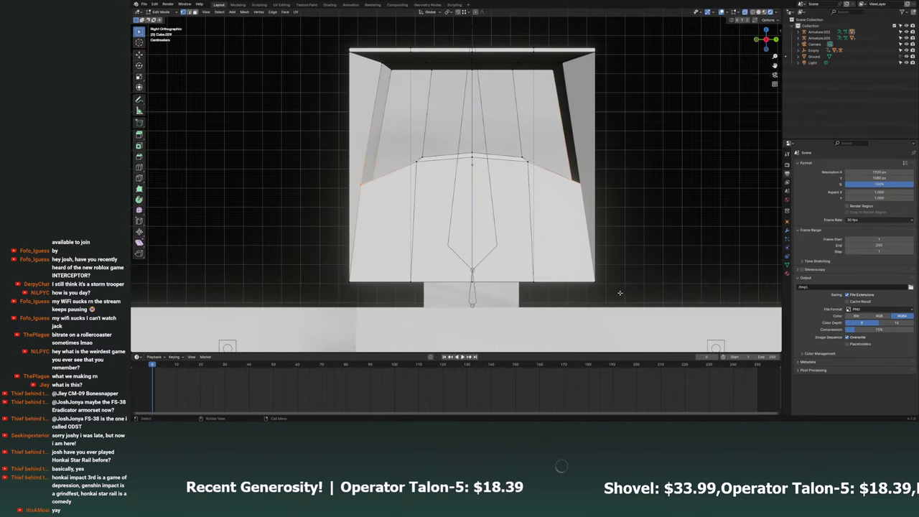
pyautogui.click(599, 252)
# Scale the lower edge loop outward to widen the helmet's bottom band.
pyautogui.press('s')
pyautogui.click(595, 231)
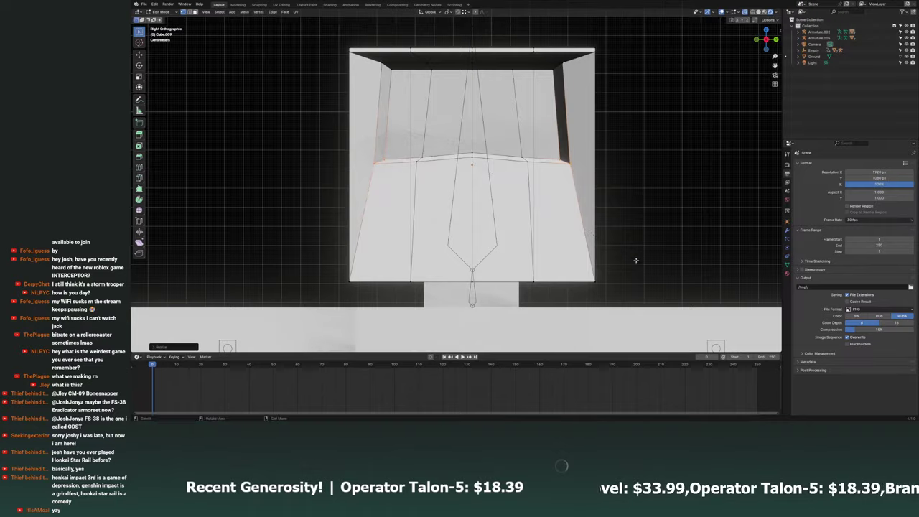
pyautogui.moveTo(594, 231)
pyautogui.mouseDown(button='middle')
pyautogui.moveTo(569, 280)
pyautogui.moveTo(532, 276)
pyautogui.moveTo(546, 273)
pyautogui.mouseUp(button='middle')
pyautogui.moveTo(393, 253)
pyautogui.mouseDown(button='middle')
pyautogui.moveTo(416, 247)
pyautogui.moveTo(542, 268)
pyautogui.mouseUp(button='middle')
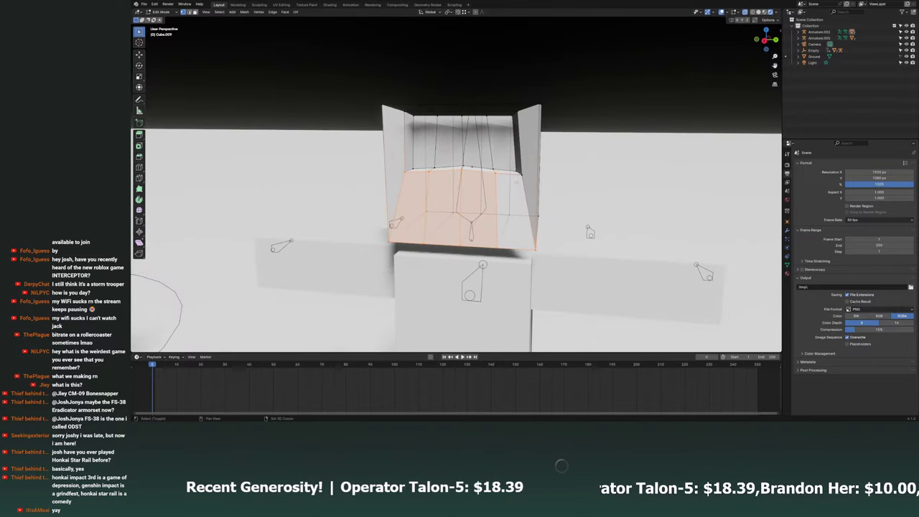
pyautogui.moveTo(514, 183); pyautogui.dragTo(416, 171, button='middle')
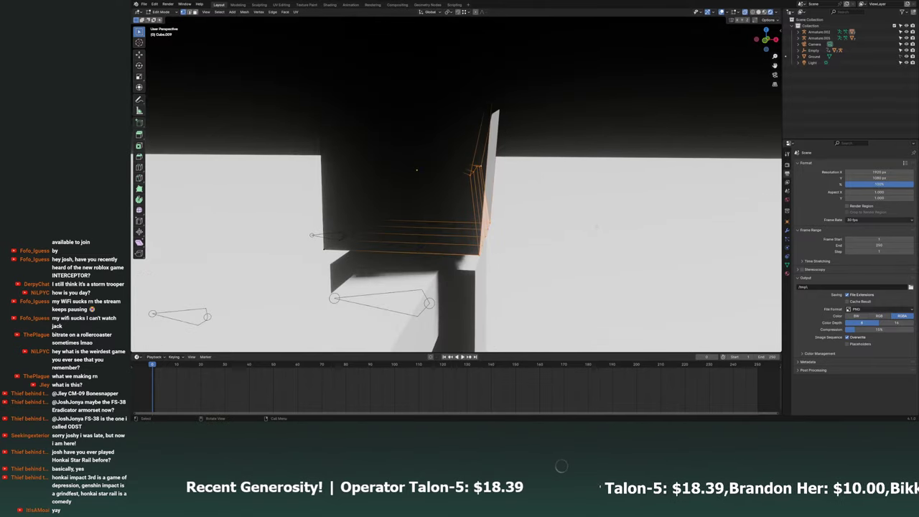
# Extrude the selected front faces and move them down along Z.
pyautogui.press('e')
pyautogui.click(572, 238)
pyautogui.moveTo(572, 237); pyautogui.dragTo(478, 229, button='middle')
pyautogui.press('g')
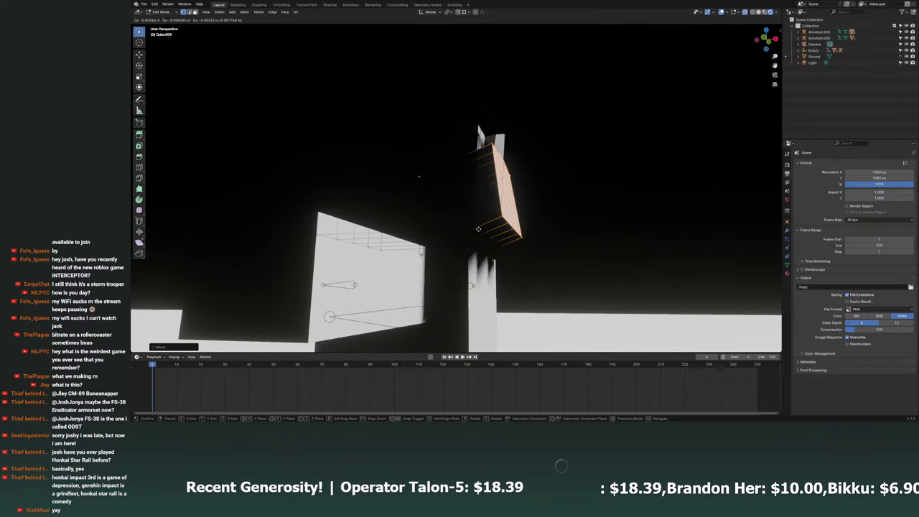
pyautogui.press('z')
pyautogui.click(478, 228)
pyautogui.moveTo(478, 228); pyautogui.dragTo(541, 250, button='middle')
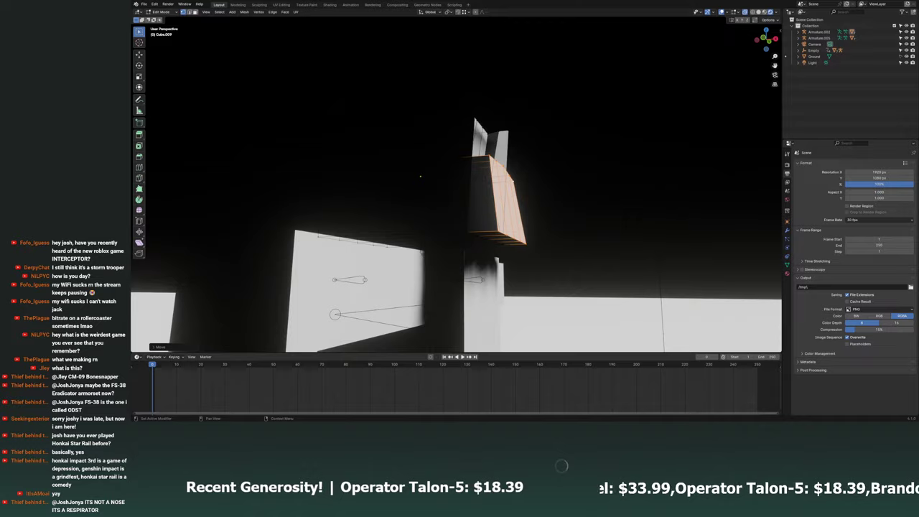
# In the right orthographic side view, scale the helmet's lower rim vertices to 0.8025.
pyautogui.moveTo(420, 176); pyautogui.dragTo(386, 155, button='middle')
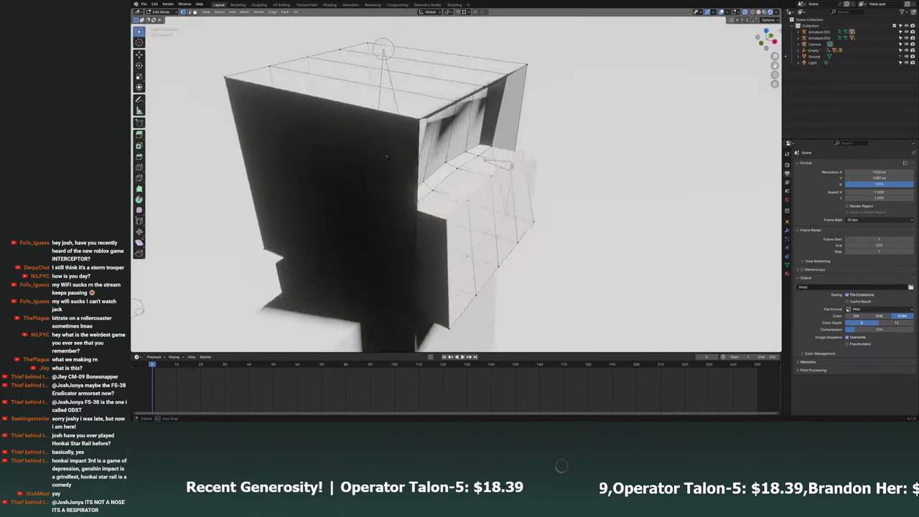
pyautogui.moveTo(387, 155); pyautogui.dragTo(467, 157, button='middle')
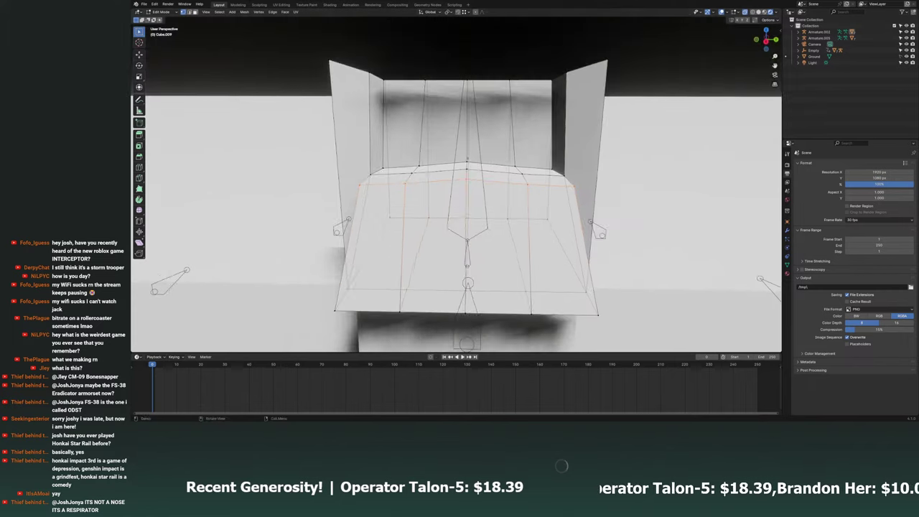
pyautogui.click(765, 42)
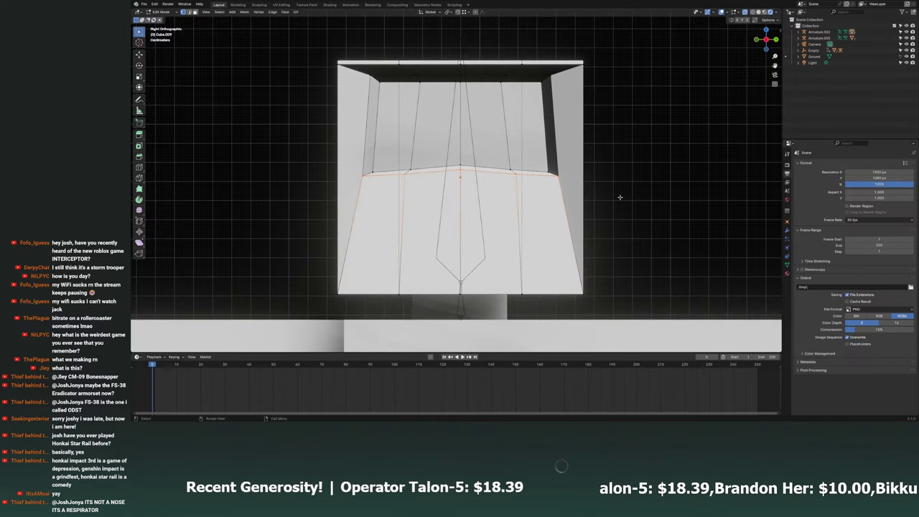
pyautogui.moveTo(619, 196)
pyautogui.mouseDown(button='middle')
pyautogui.moveTo(505, 274)
pyautogui.moveTo(656, 220)
pyautogui.mouseUp(button='middle')
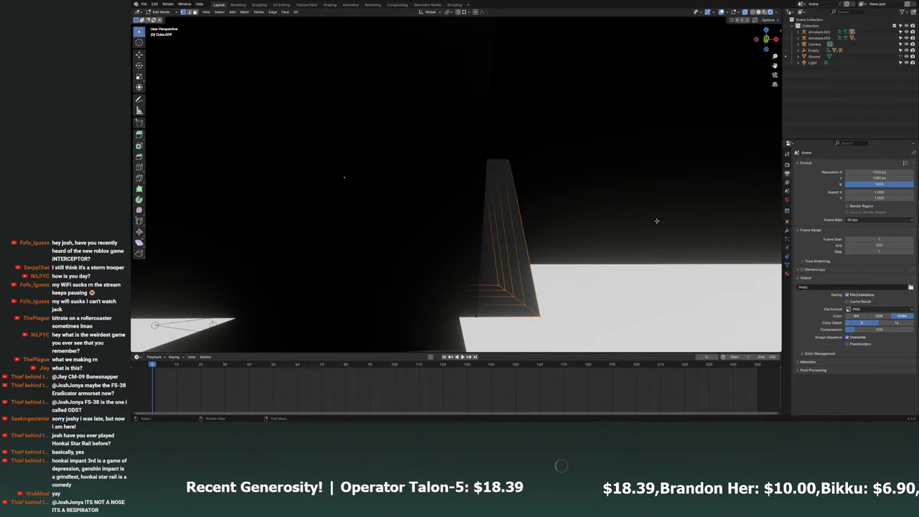
pyautogui.click(776, 40)
pyautogui.press('s')
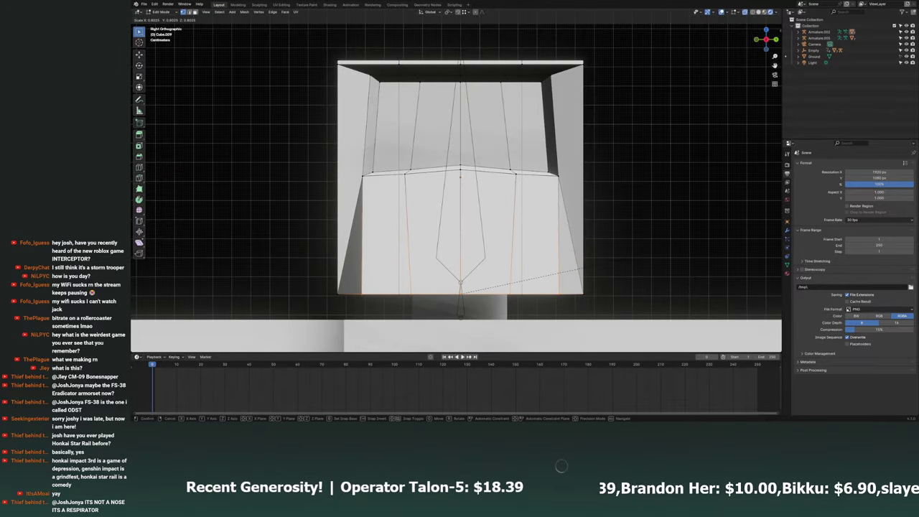
pyautogui.click(581, 270)
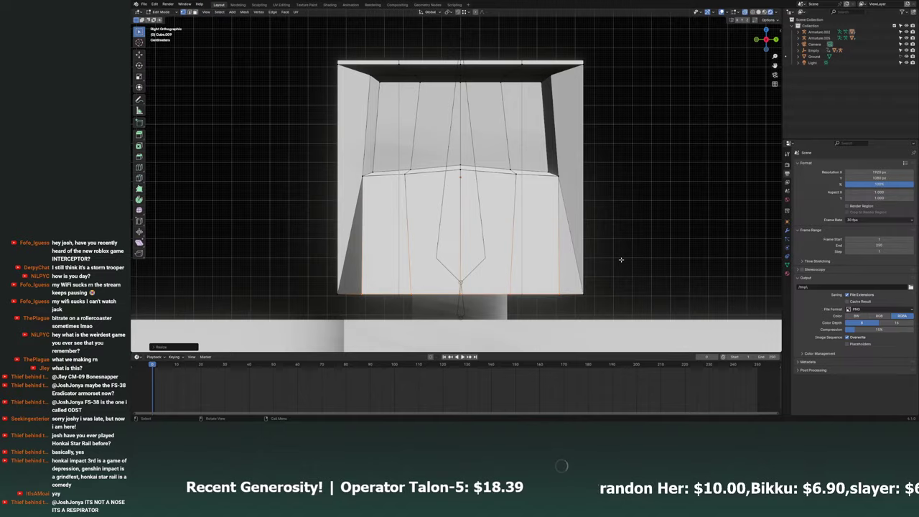
# Finish the rim resize and orbit around the helmet to check the reduced flare.
pyautogui.moveTo(581, 269)
pyautogui.mouseDown(button='middle')
pyautogui.moveTo(608, 256)
pyautogui.moveTo(592, 250)
pyautogui.mouseUp(button='middle')
pyautogui.moveTo(460, 179); pyautogui.dragTo(481, 158, button='middle')
pyautogui.click(489, 276)
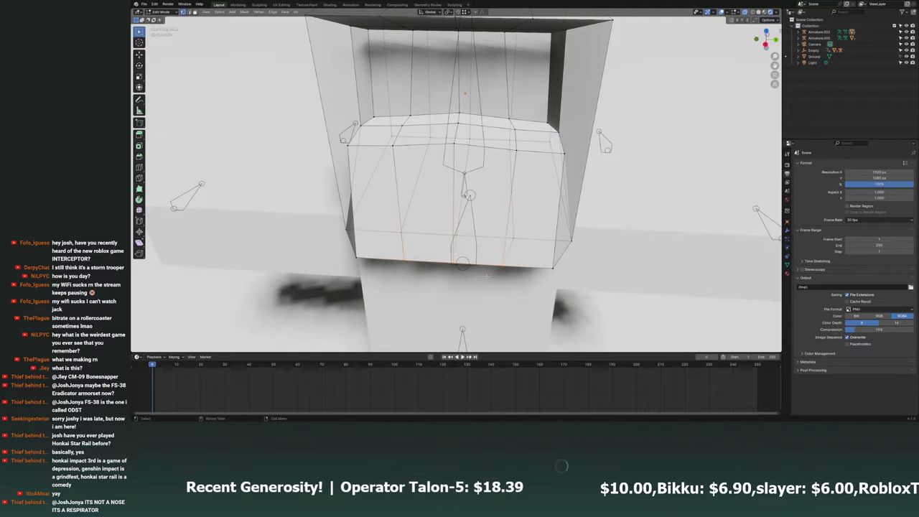
pyautogui.moveTo(486, 275); pyautogui.dragTo(304, 218, button='middle')
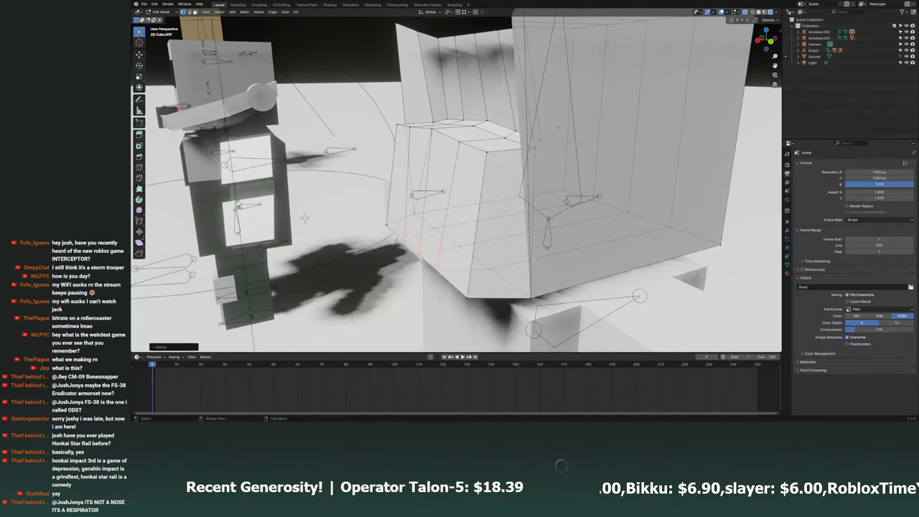
pyautogui.moveTo(533, 260)
pyautogui.mouseDown(button='middle')
pyautogui.moveTo(524, 253)
pyautogui.moveTo(551, 192)
pyautogui.moveTo(540, 170)
pyautogui.mouseUp(button='middle')
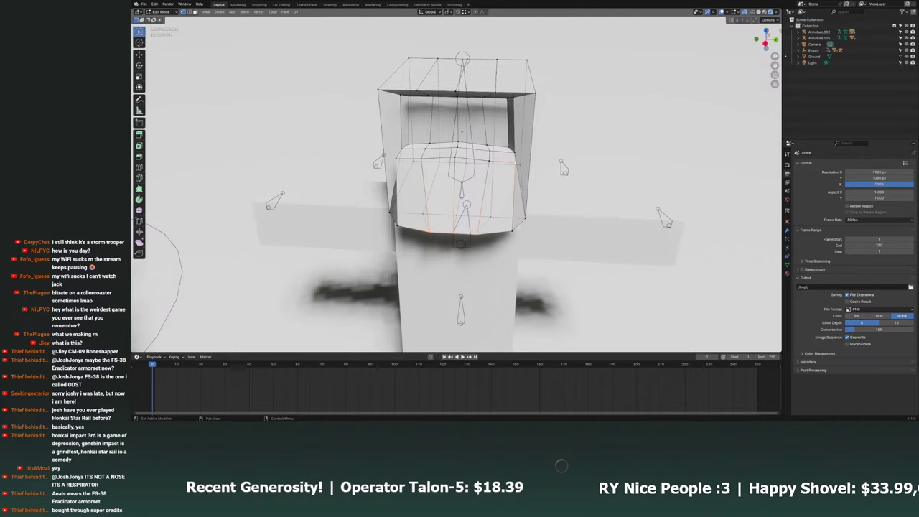
# Shift the selected respirator vertices along X, then reposition them freely to start the taper.
pyautogui.moveTo(459, 216); pyautogui.dragTo(460, 158, button='middle')
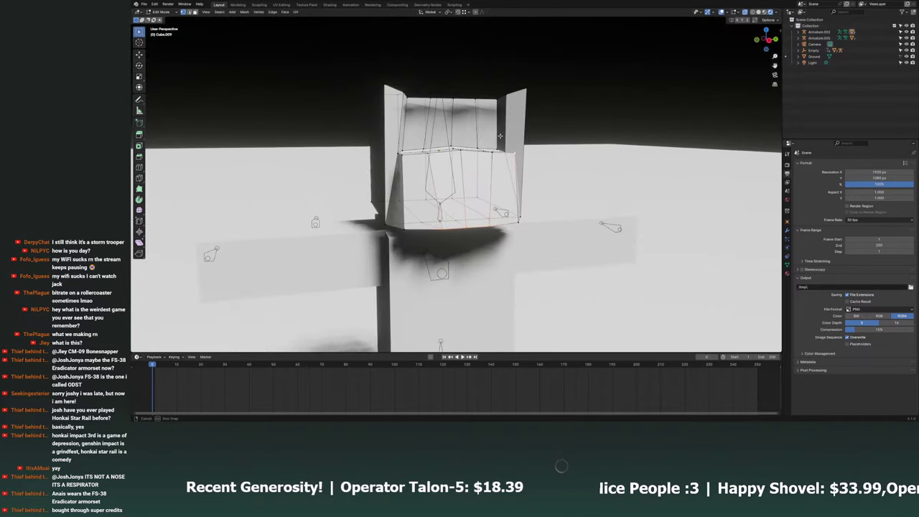
pyautogui.moveTo(513, 139); pyautogui.dragTo(518, 188, button='middle')
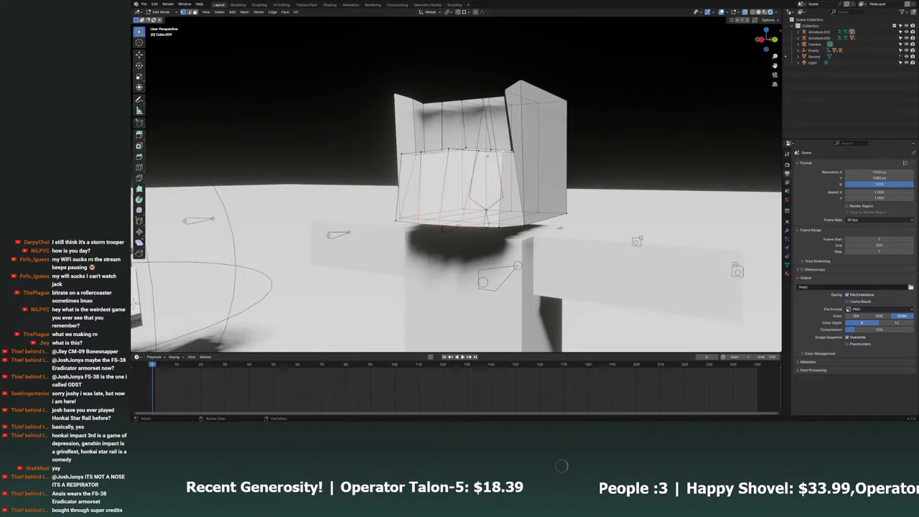
pyautogui.scroll(2, 518, 188)
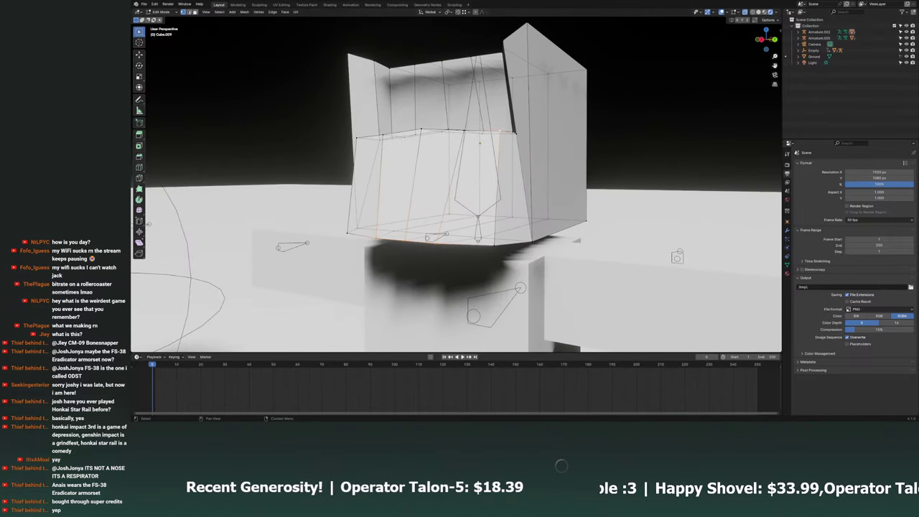
pyautogui.moveTo(479, 143); pyautogui.dragTo(302, 143, button='middle')
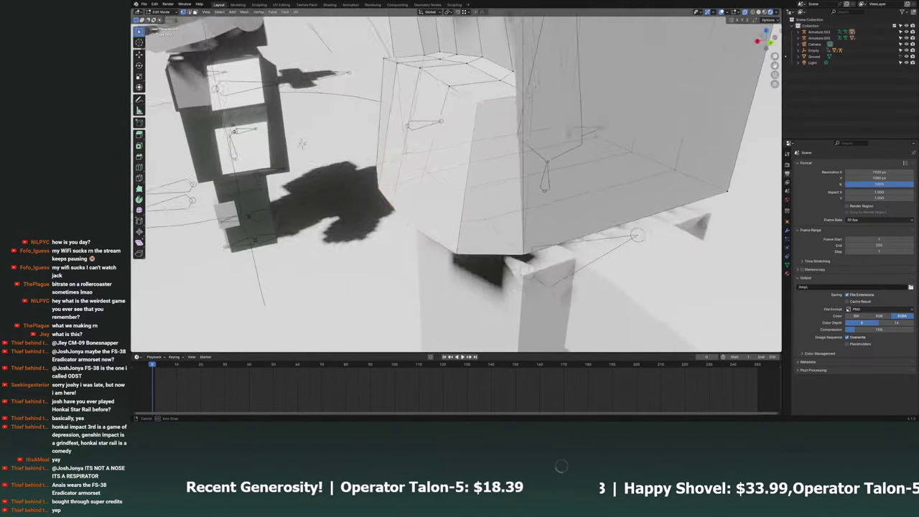
pyautogui.moveTo(302, 144); pyautogui.dragTo(474, 237, button='middle')
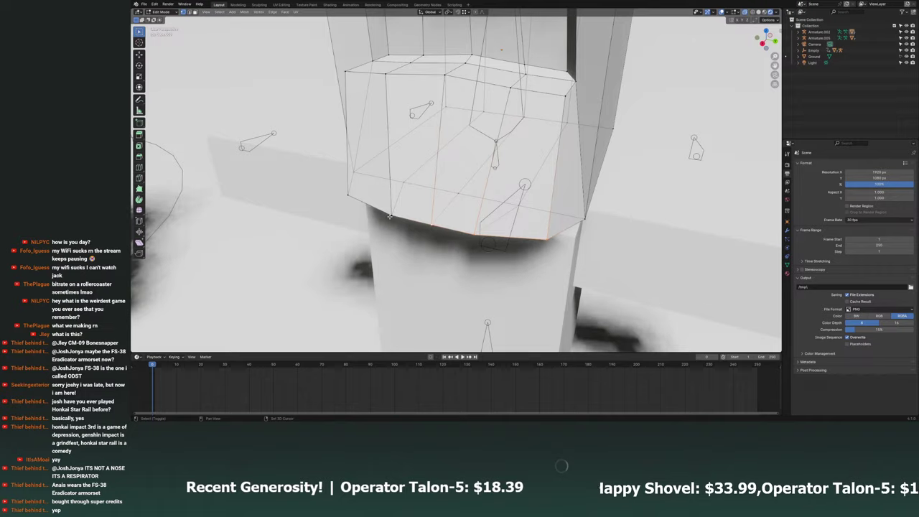
pyautogui.moveTo(389, 215)
pyautogui.mouseDown(button='middle')
pyautogui.moveTo(571, 232)
pyautogui.moveTo(616, 217)
pyautogui.moveTo(553, 210)
pyautogui.moveTo(369, 239)
pyautogui.moveTo(575, 244)
pyautogui.moveTo(463, 216)
pyautogui.moveTo(525, 177)
pyautogui.moveTo(460, 215)
pyautogui.moveTo(615, 174)
pyautogui.moveTo(628, 157)
pyautogui.moveTo(588, 144)
pyautogui.mouseUp(button='middle')
pyautogui.press('g')
pyautogui.press('x')
pyautogui.click(614, 252)
pyautogui.press('g')
pyautogui.click(459, 215)
# Move the respirator vertices vertically along Z and add the top edge to the selection.
pyautogui.press('g')
pyautogui.press('z')
pyautogui.click(628, 156)
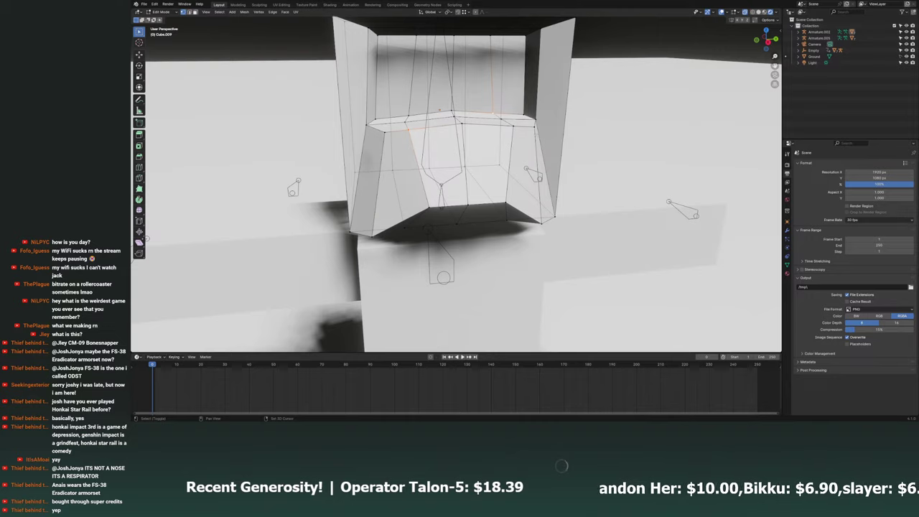
pyautogui.keyDown('shift'); pyautogui.click(413, 141); pyautogui.keyUp('shift')
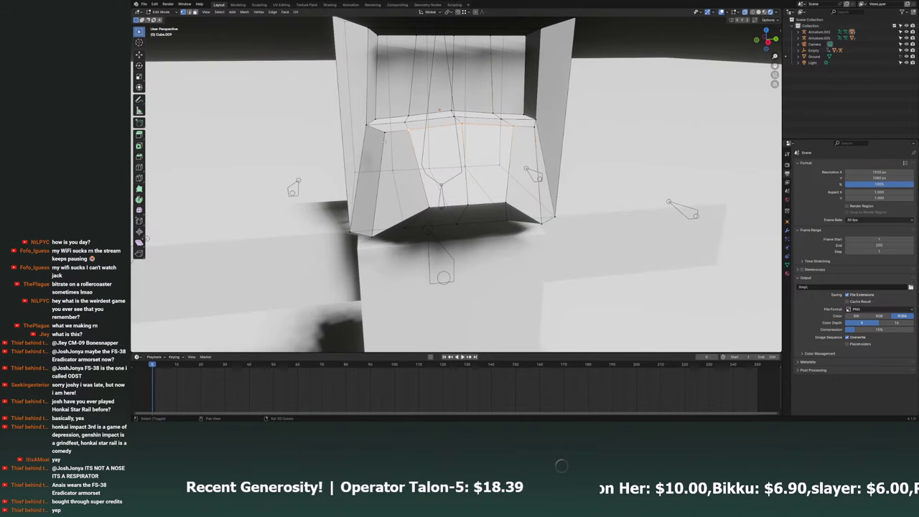
pyautogui.moveTo(413, 141)
pyautogui.keyDown('shift'); pyautogui.mouseDown(button='middle')
pyautogui.moveTo(398, 144)
pyautogui.moveTo(431, 129)
pyautogui.mouseUp(button='middle'); pyautogui.keyUp('shift')
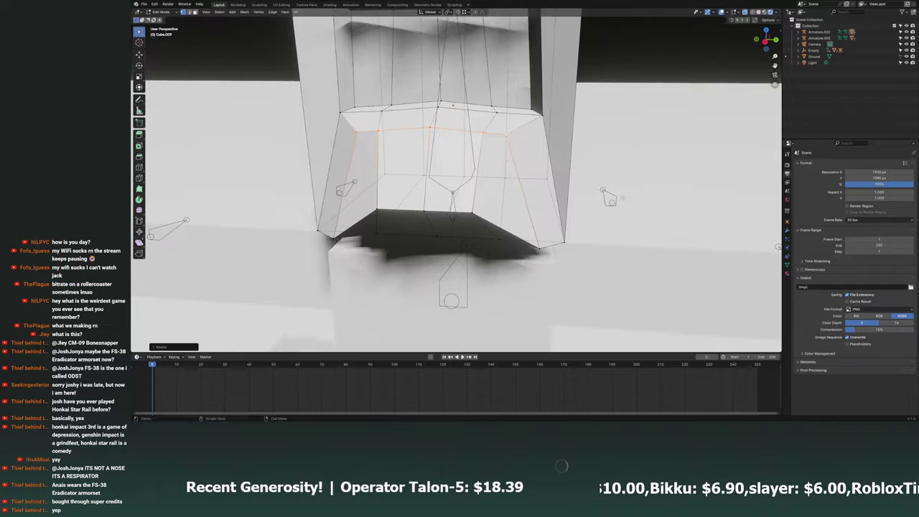
pyautogui.moveTo(621, 198)
pyautogui.mouseDown(button='middle')
pyautogui.moveTo(630, 183)
pyautogui.moveTo(671, 174)
pyautogui.moveTo(503, 201)
pyautogui.moveTo(438, 195)
pyautogui.mouseUp(button='middle')
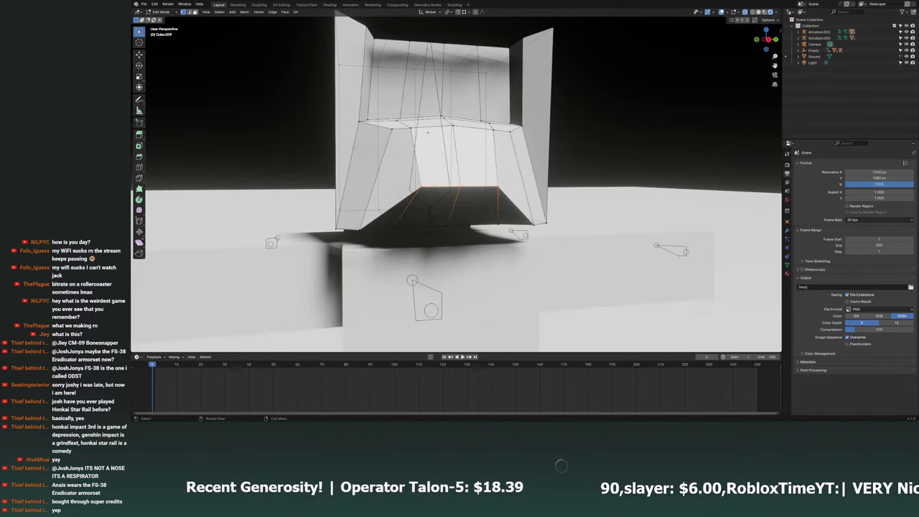
pyautogui.moveTo(568, 126); pyautogui.dragTo(546, 137, button='middle')
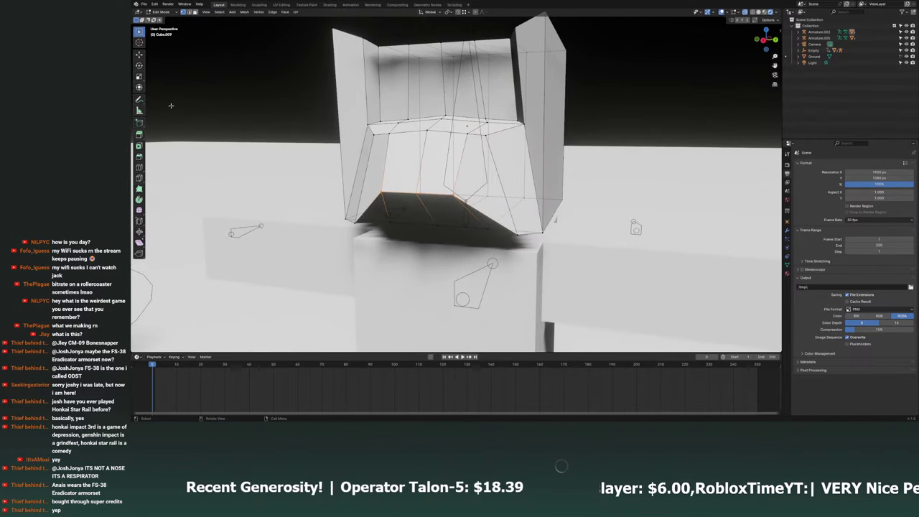
# Box-select an edge on the respirator and move it to reshape the snout.
pyautogui.click(140, 167)
pyautogui.moveTo(172, 164); pyautogui.dragTo(275, 143, button='middle')
pyautogui.moveTo(391, 203)
pyautogui.mouseDown(button='middle')
pyautogui.moveTo(399, 180)
pyautogui.moveTo(364, 155)
pyautogui.mouseUp(button='middle')
pyautogui.press('w')
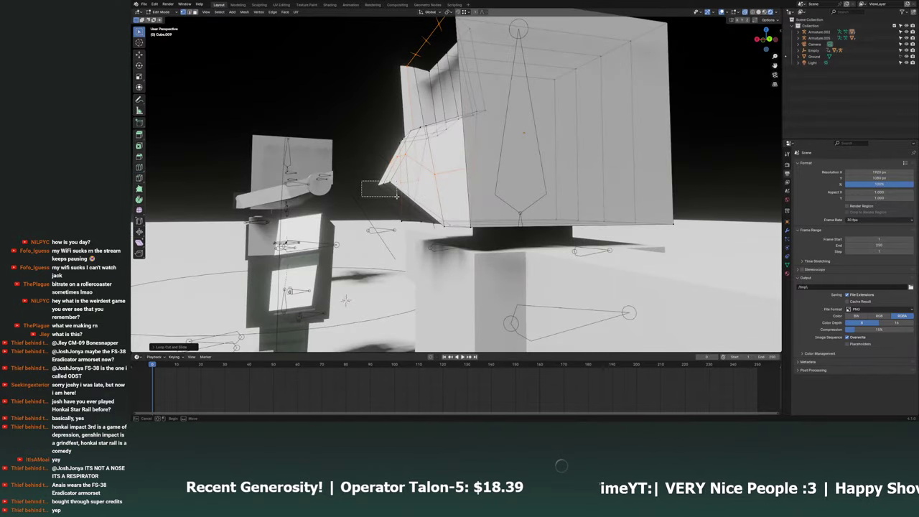
pyautogui.moveTo(396, 195); pyautogui.dragTo(396, 196)
pyautogui.moveTo(396, 196); pyautogui.dragTo(421, 187, button='middle')
pyautogui.press('g')
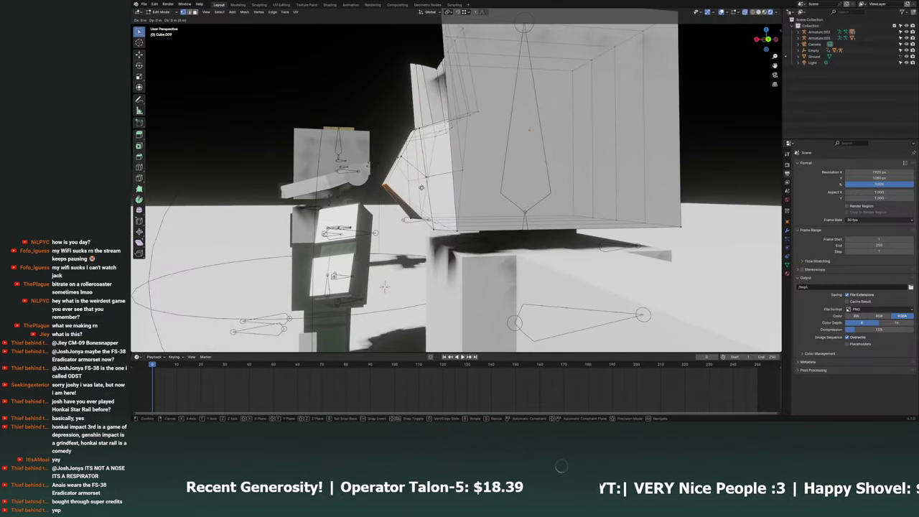
pyautogui.click(384, 287)
pyautogui.moveTo(384, 286)
pyautogui.mouseDown(button='middle')
pyautogui.moveTo(512, 135)
pyautogui.moveTo(210, 281)
pyautogui.moveTo(495, 188)
pyautogui.mouseUp(button='middle')
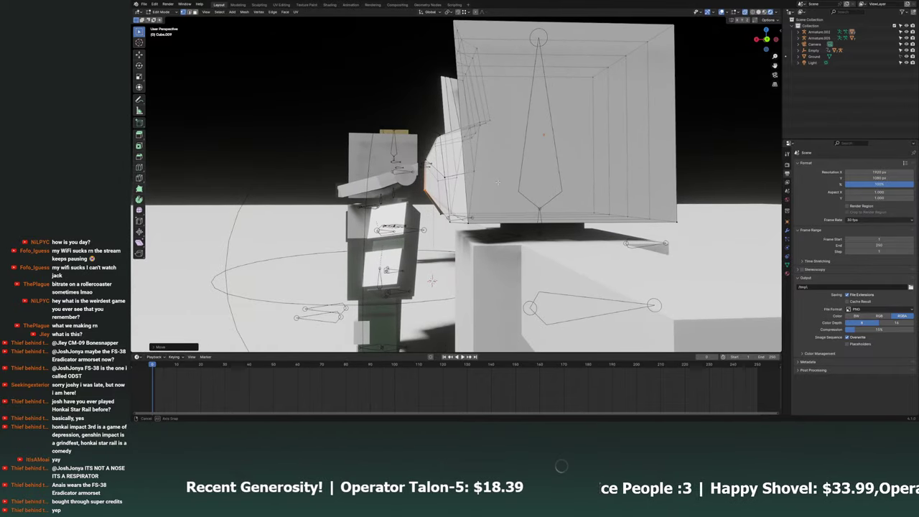
# Move the selected snout vertices vertically along Z, then reposition them freely.
pyautogui.press('g')
pyautogui.press('z')
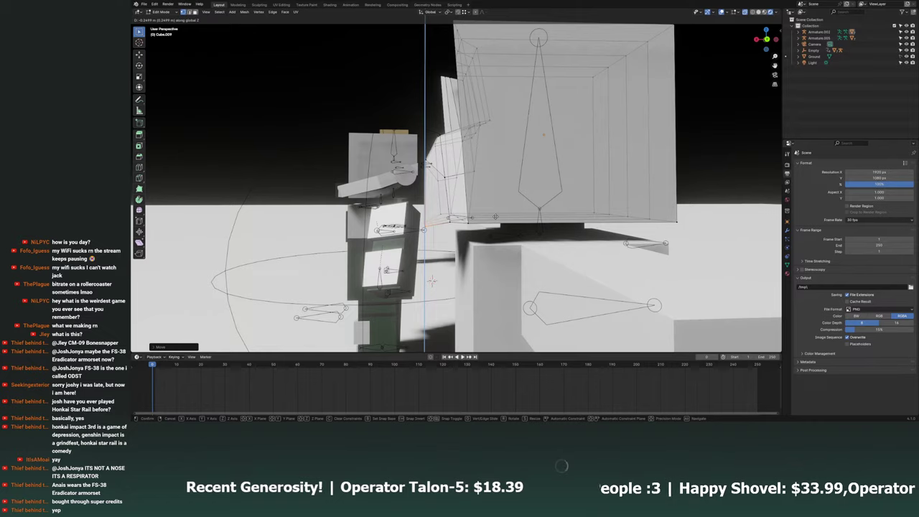
pyautogui.click(427, 165)
pyautogui.moveTo(427, 164); pyautogui.dragTo(412, 156, button='middle')
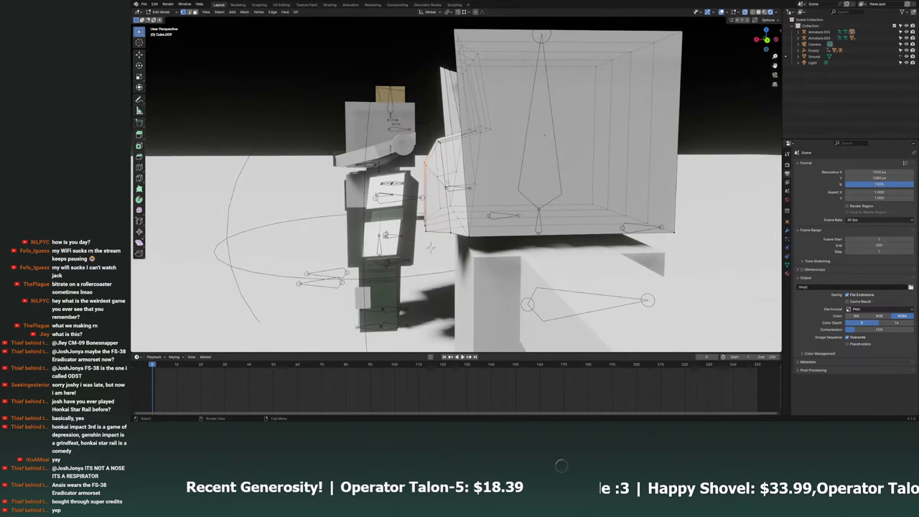
pyautogui.moveTo(474, 180); pyautogui.dragTo(488, 176, button='middle')
pyautogui.press('g')
pyautogui.click(489, 176)
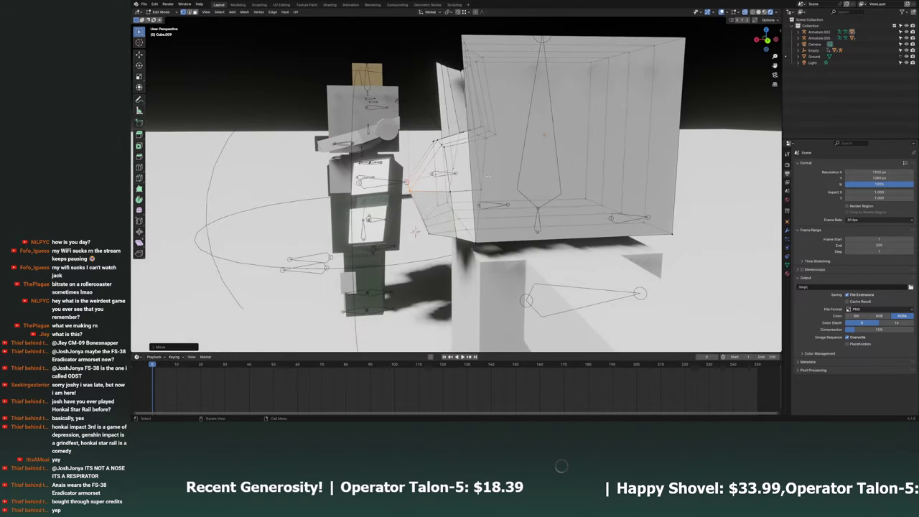
# From the back orthographic view, adjust the snout vertices' position.
pyautogui.click(767, 41)
pyautogui.press('g')
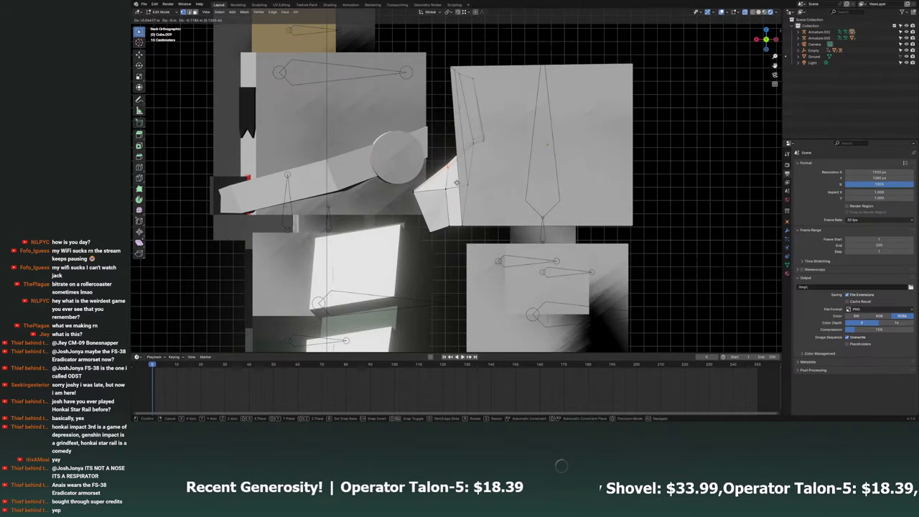
pyautogui.click(457, 183)
pyautogui.moveTo(443, 241)
pyautogui.mouseDown(button='middle')
pyautogui.moveTo(488, 237)
pyautogui.moveTo(474, 237)
pyautogui.mouseUp(button='middle')
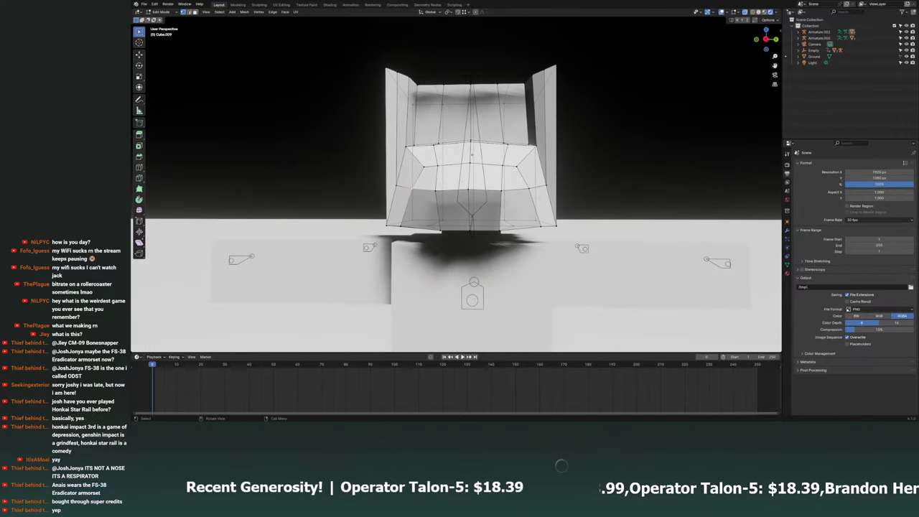
# Rotate the helmet's selected side flaps to angle them.
pyautogui.moveTo(471, 154)
pyautogui.mouseDown(button='middle')
pyautogui.moveTo(479, 148)
pyautogui.moveTo(467, 151)
pyautogui.mouseUp(button='middle')
pyautogui.press('r')
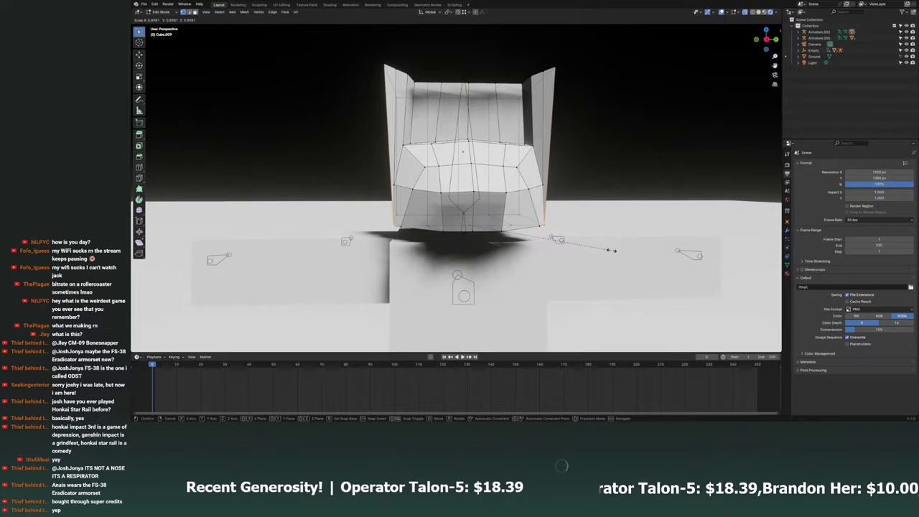
pyautogui.click(464, 152)
pyautogui.moveTo(463, 152)
pyautogui.mouseDown(button='middle')
pyautogui.moveTo(417, 154)
pyautogui.moveTo(506, 259)
pyautogui.moveTo(529, 261)
pyautogui.moveTo(550, 245)
pyautogui.moveTo(546, 216)
pyautogui.mouseUp(button='middle')
# Rescale the respirator's lower front faces along their depth and save 'Medieval Tavern.blend'.
pyautogui.scroll(2, 509, 262)
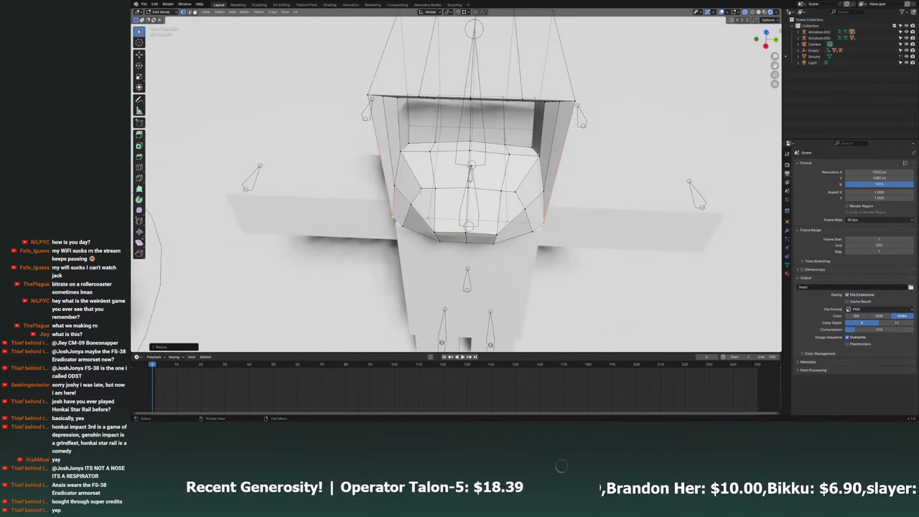
pyautogui.moveTo(529, 259)
pyautogui.mouseDown(button='middle')
pyautogui.moveTo(532, 234)
pyautogui.moveTo(492, 227)
pyautogui.moveTo(531, 237)
pyautogui.moveTo(564, 223)
pyautogui.moveTo(449, 258)
pyautogui.moveTo(624, 257)
pyautogui.moveTo(558, 204)
pyautogui.mouseUp(button='middle')
pyautogui.press('s')
pyautogui.press('Return')
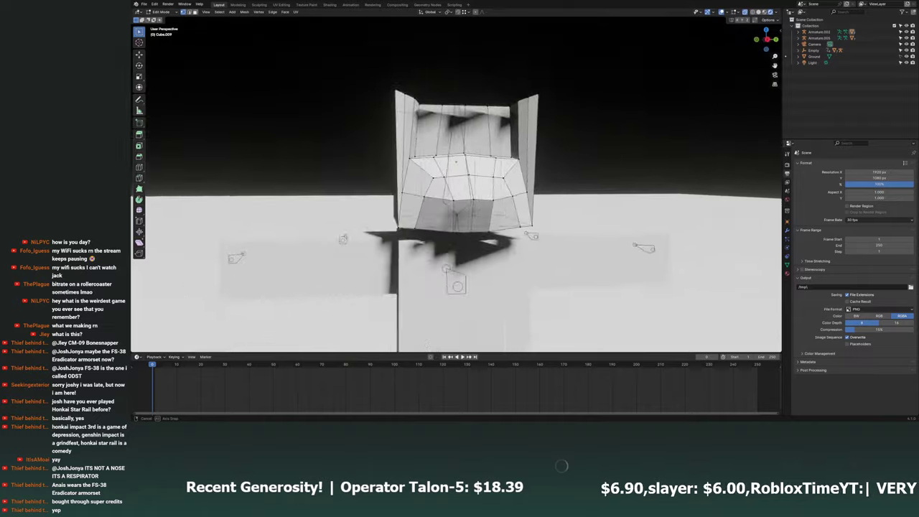
pyautogui.hotkey('ctrl', 's')
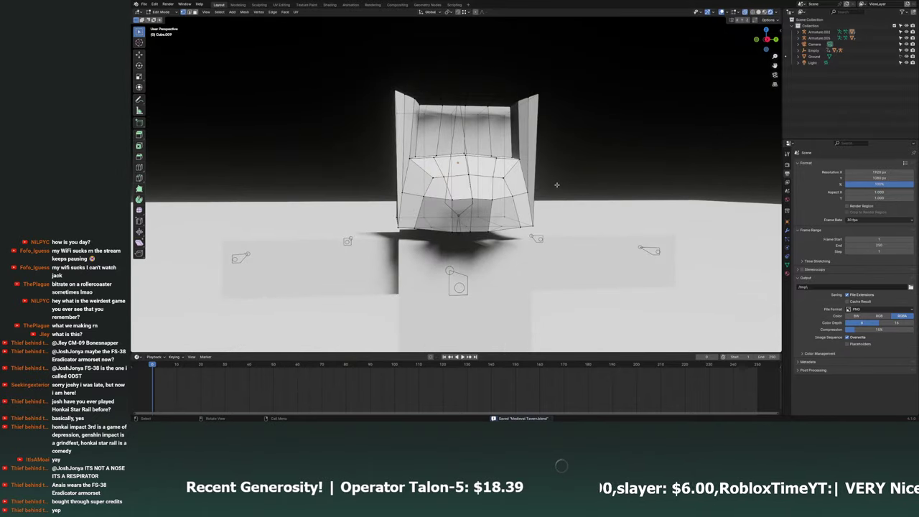
pyautogui.moveTo(528, 151)
pyautogui.mouseDown(button='middle')
pyautogui.moveTo(425, 188)
pyautogui.moveTo(424, 104)
pyautogui.mouseUp(button='middle')
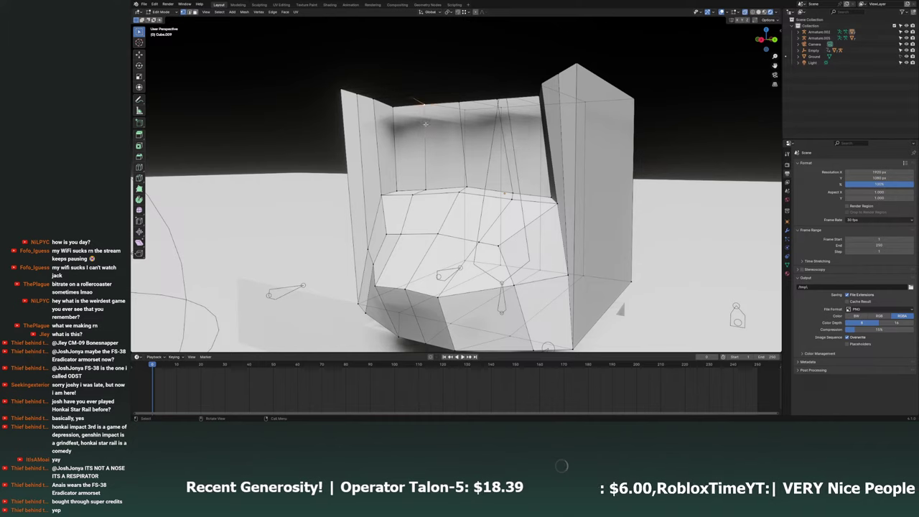
# Assign the Helldiver Green material to the head and rename the copy 'Eradicator Green'.
pyautogui.click(787, 273)
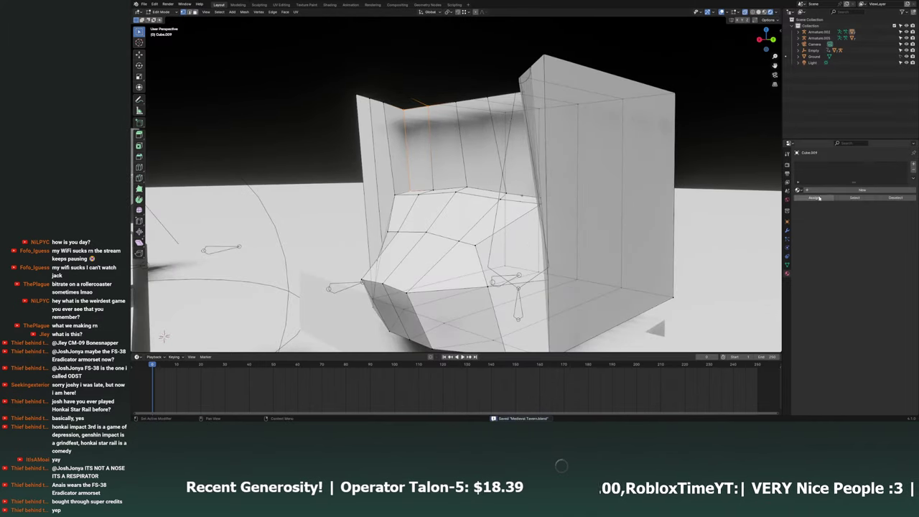
pyautogui.click(797, 191)
pyautogui.click(822, 205)
pyautogui.write('Eradicator Gre')
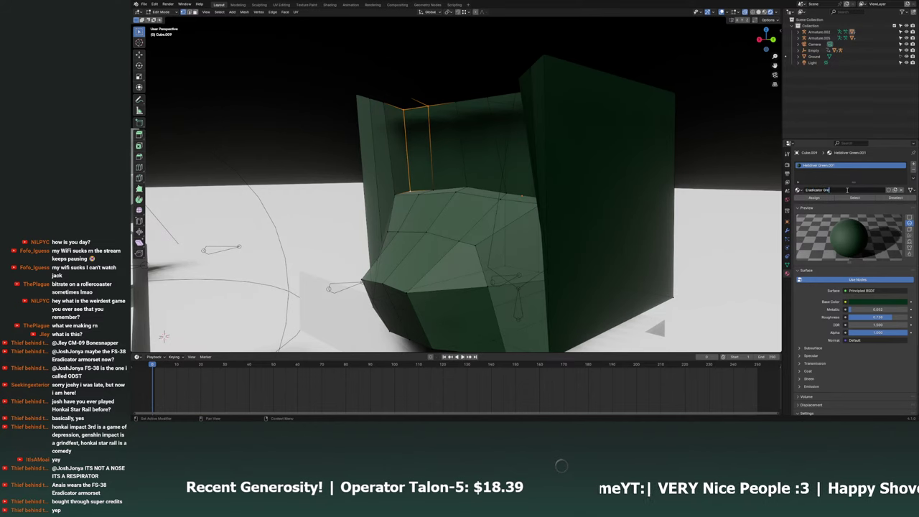
pyautogui.write('enn')
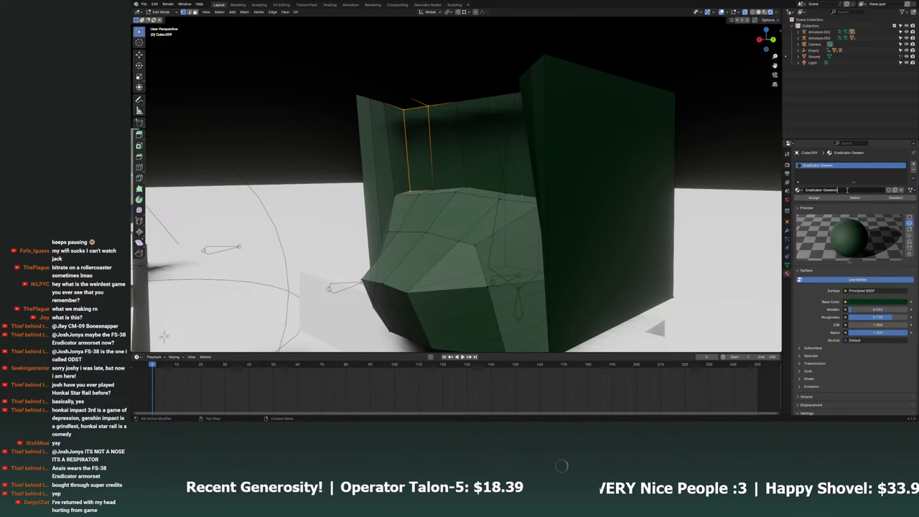
# Brighten the material's base colour and shift it toward olive.
pyautogui.click(876, 301)
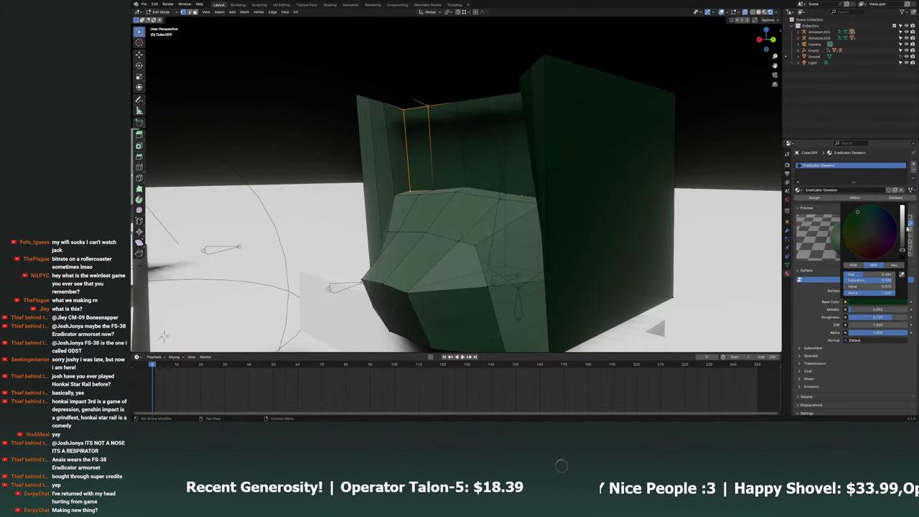
pyautogui.moveTo(901, 251)
pyautogui.mouseDown()
pyautogui.moveTo(902, 236)
pyautogui.moveTo(902, 247)
pyautogui.mouseUp()
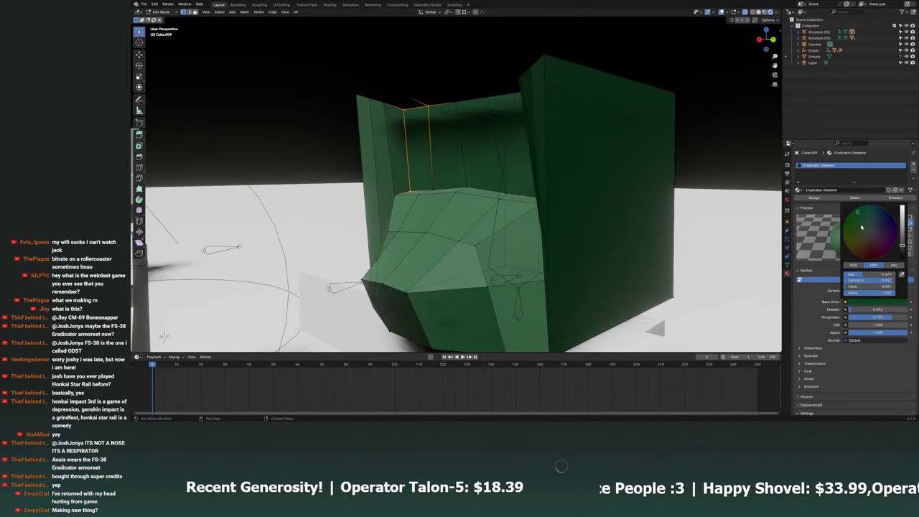
pyautogui.moveTo(857, 217)
pyautogui.mouseDown()
pyautogui.moveTo(846, 236)
pyautogui.moveTo(857, 234)
pyautogui.mouseUp()
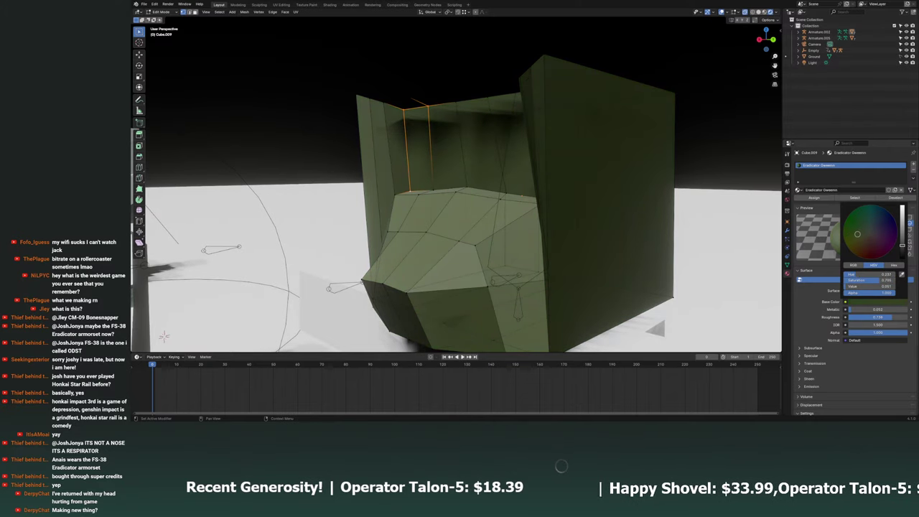
pyautogui.scroll(-2, 460, 201)
pyautogui.scroll(-2, 459, 201)
pyautogui.scroll(-3, 459, 201)
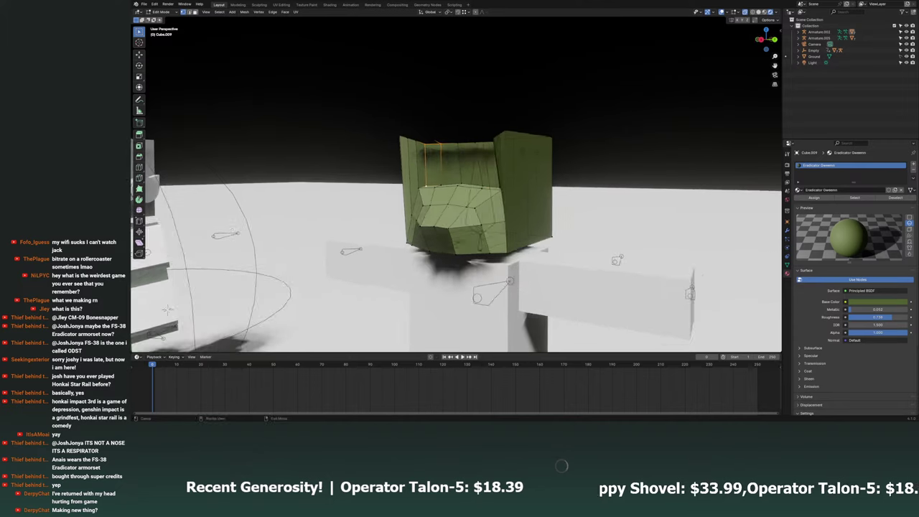
# Fine-tune the base colour's hue and brightness, checking the olive green on the helmet.
pyautogui.click(864, 301)
pyautogui.moveTo(857, 234); pyautogui.dragTo(848, 238)
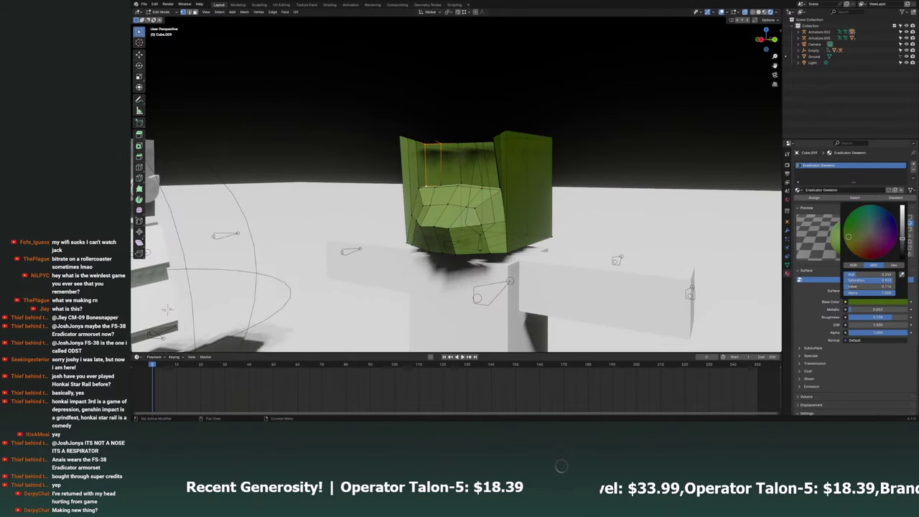
pyautogui.moveTo(902, 240)
pyautogui.mouseDown()
pyautogui.moveTo(901, 224)
pyautogui.moveTo(903, 241)
pyautogui.mouseUp()
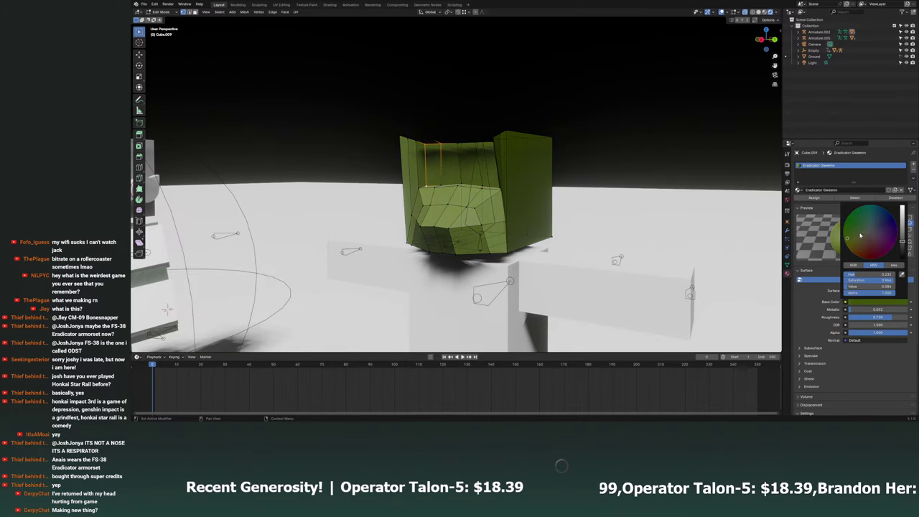
pyautogui.moveTo(847, 237); pyautogui.dragTo(861, 235)
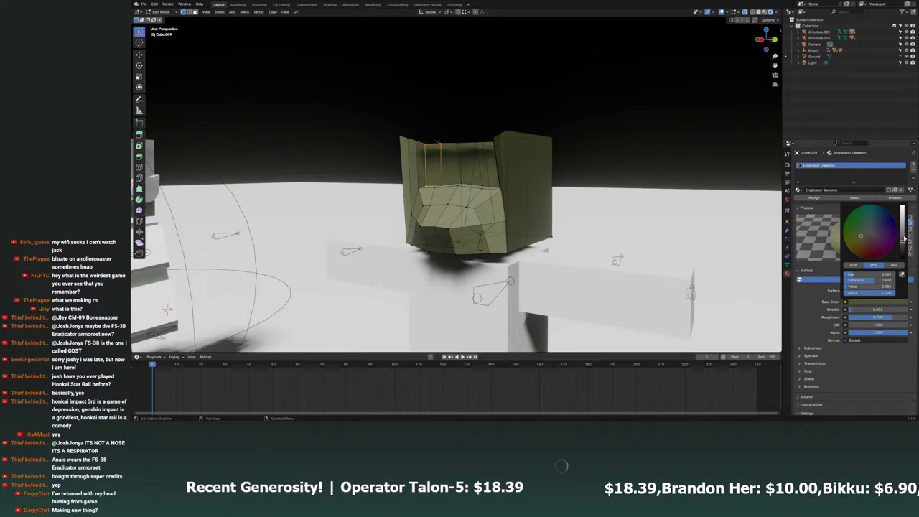
pyautogui.moveTo(503, 215)
pyautogui.mouseDown(button='middle')
pyautogui.moveTo(590, 238)
pyautogui.moveTo(546, 179)
pyautogui.mouseUp(button='middle')
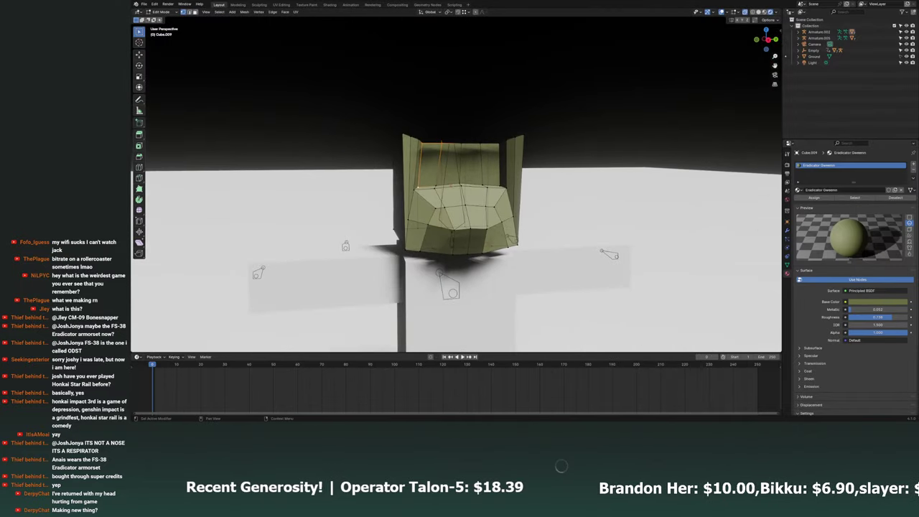
pyautogui.click(869, 301)
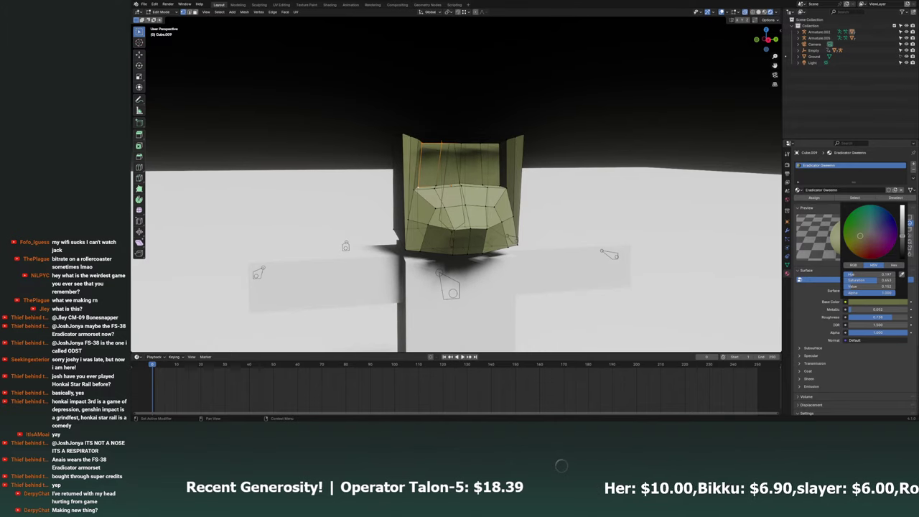
pyautogui.moveTo(545, 215); pyautogui.dragTo(508, 211, button='middle')
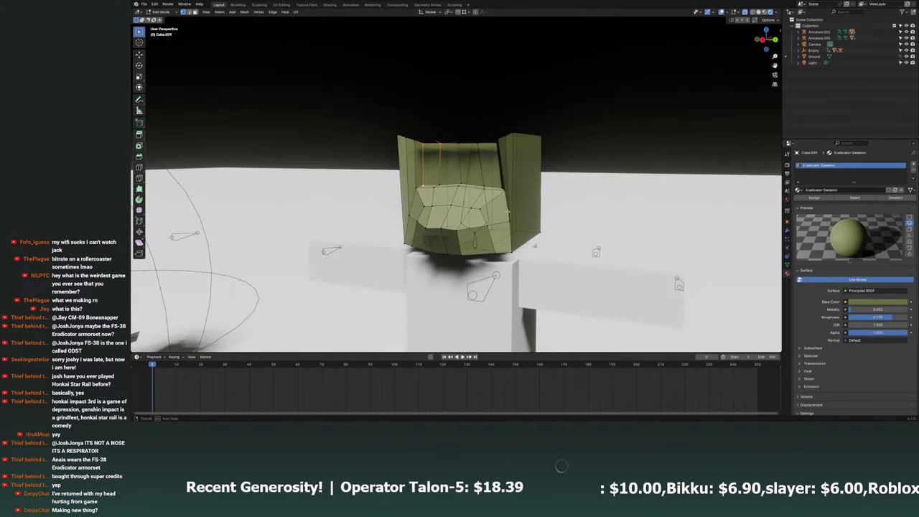
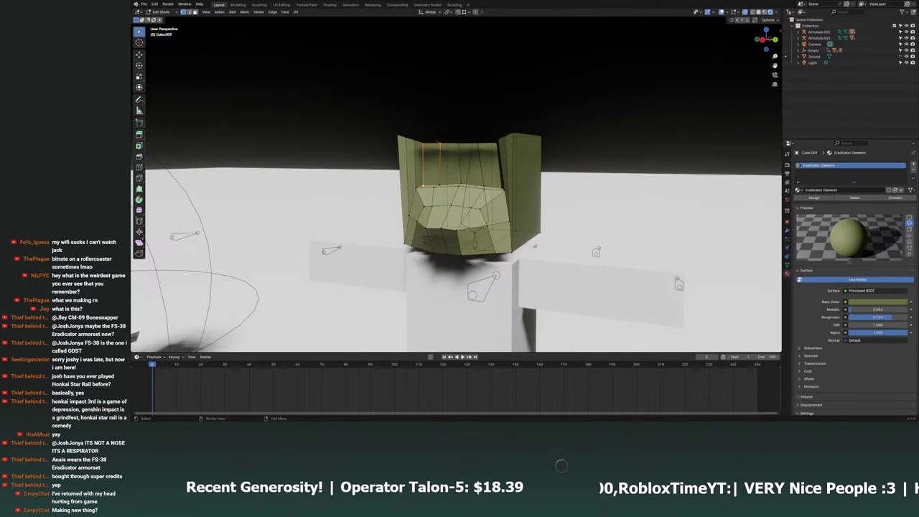
# Leave Edit Mode and drag the armour-sets reference image into the scene as an image empty.
pyautogui.moveTo(456, 186); pyautogui.dragTo(431, 215, button='middle')
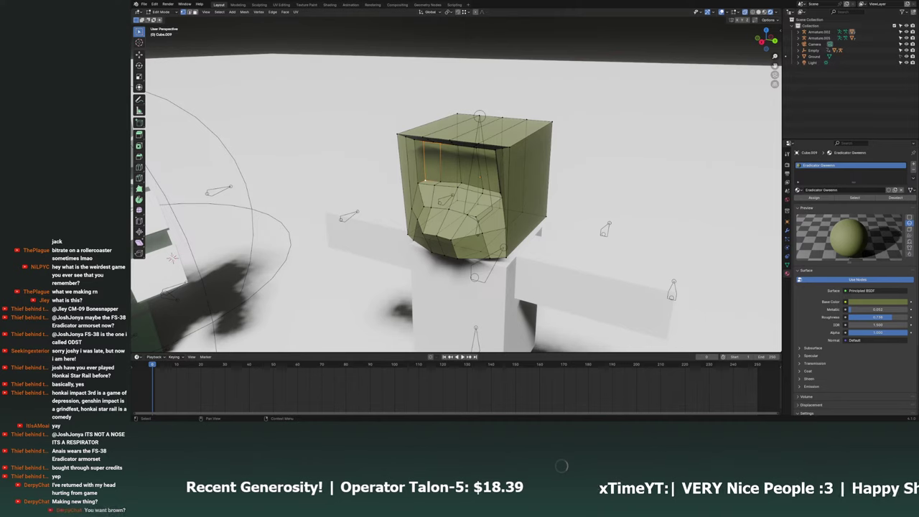
pyautogui.scroll(-5, 457, 215)
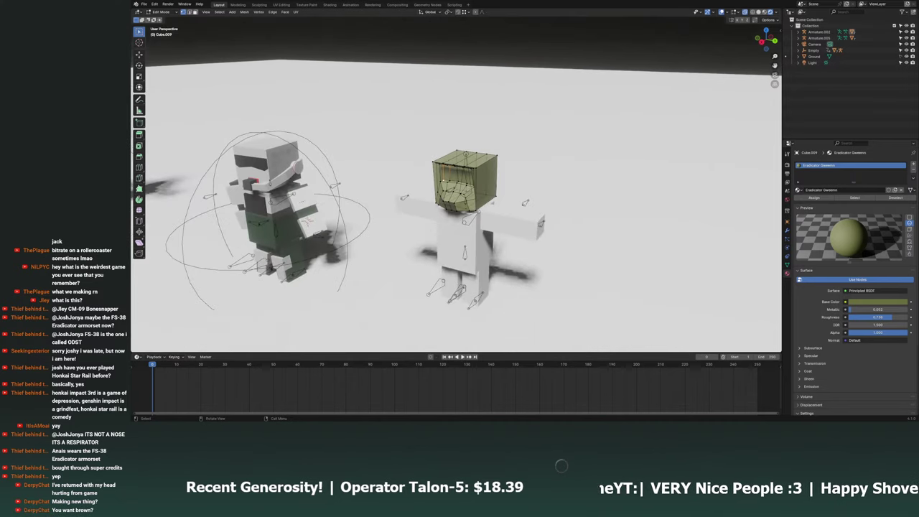
pyautogui.press('Tab')
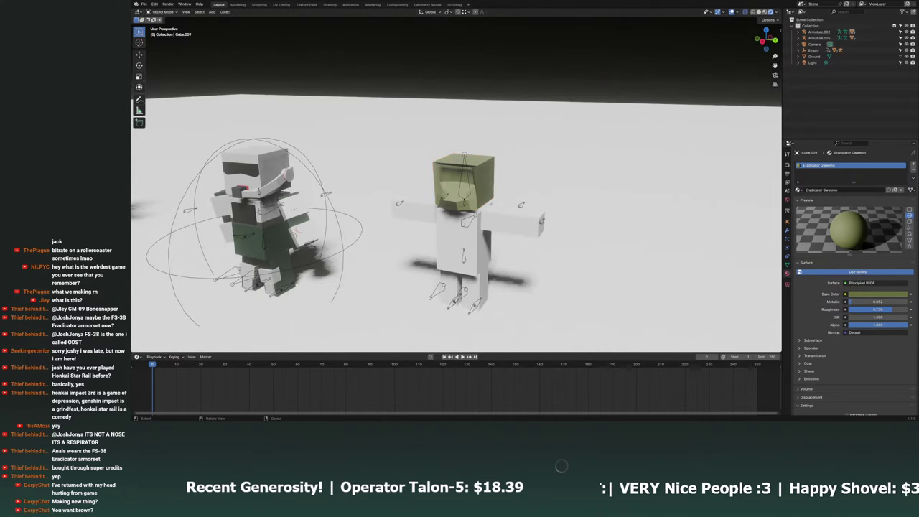
pyautogui.moveTo(779, 104); pyautogui.dragTo(593, 104)
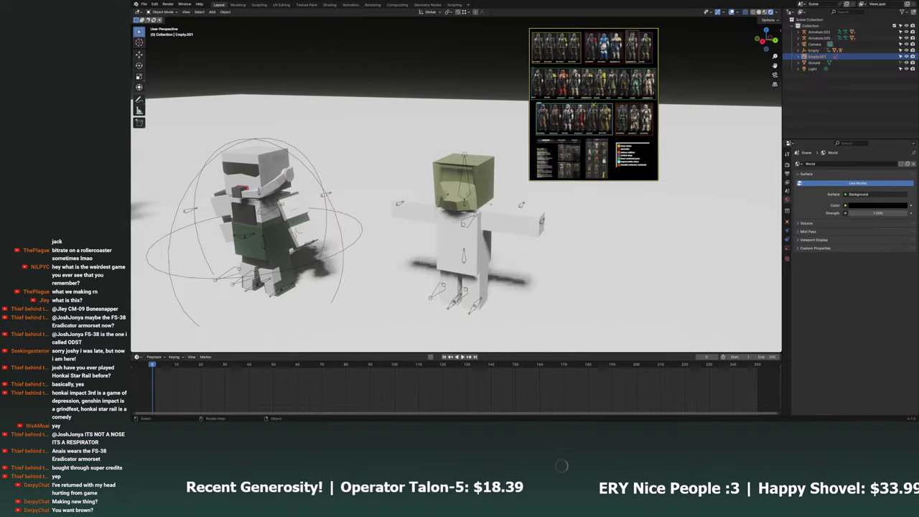
pyautogui.scroll(4, 460, 187)
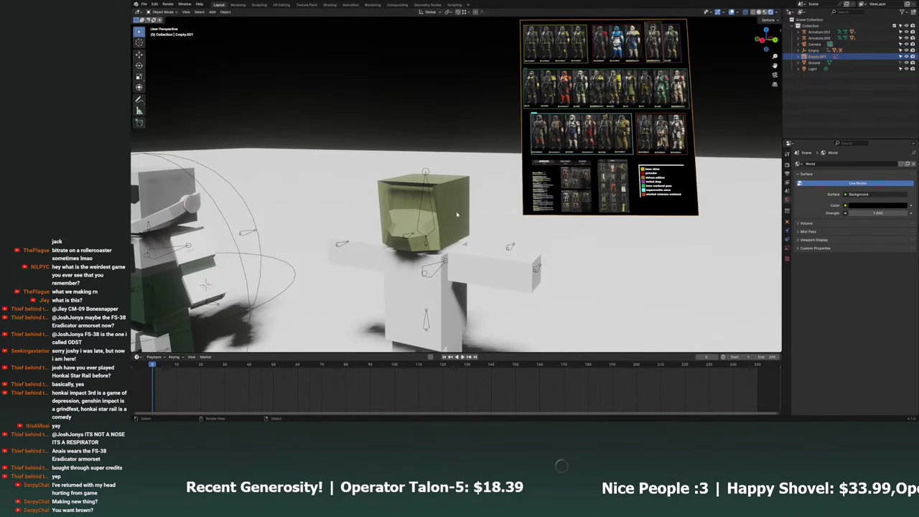
# Put the green helmet cube into Edit Mode and pan across the armour reference rows.
pyautogui.click(388, 216)
pyautogui.click(162, 13)
pyautogui.click(164, 26)
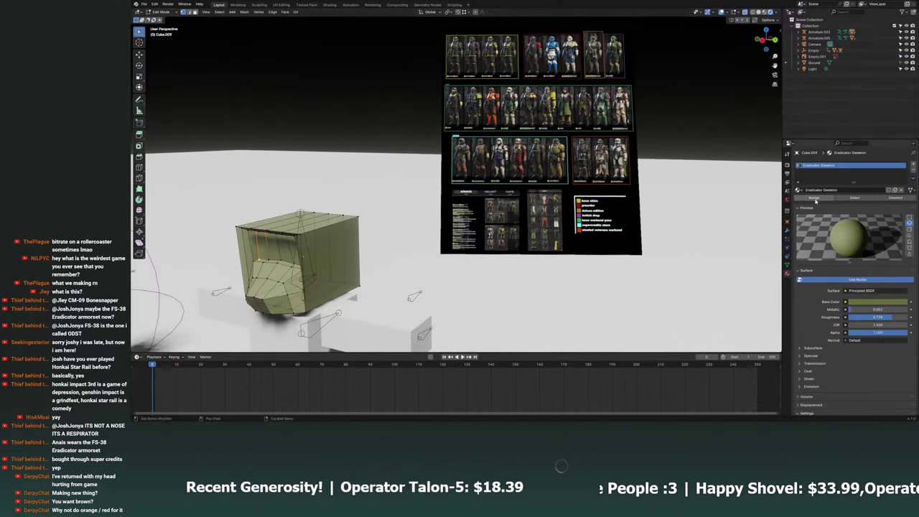
pyautogui.scroll(5, 450, 163)
pyautogui.scroll(1, 450, 164)
pyautogui.scroll(1, 466, 144)
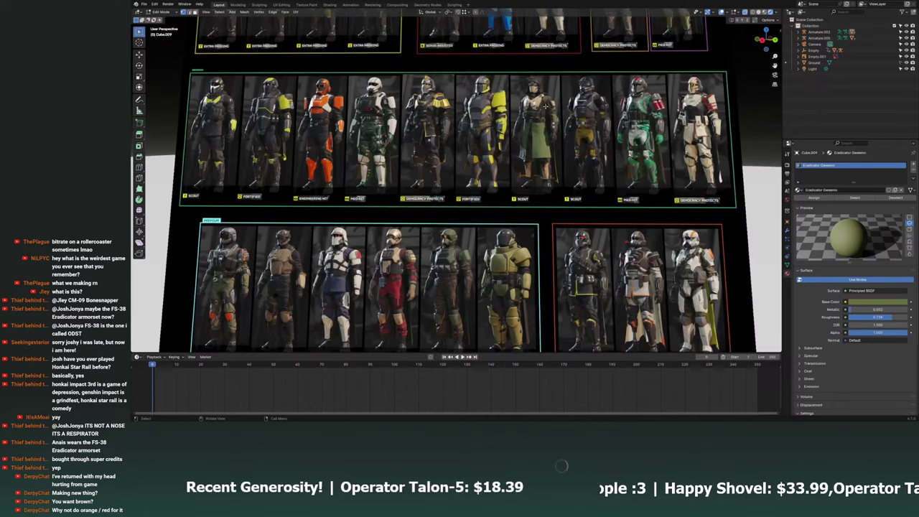
pyautogui.scroll(1, 496, 115)
pyautogui.scroll(1, 531, 86)
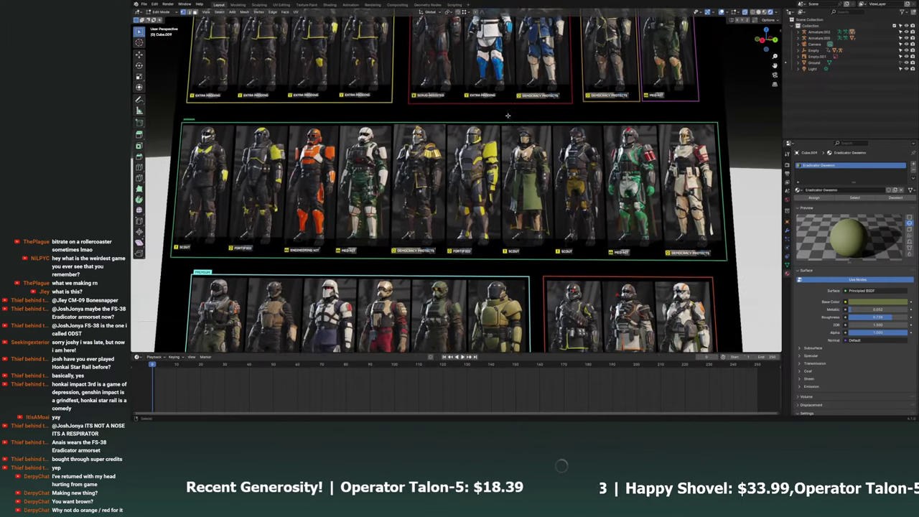
pyautogui.moveTo(535, 85)
pyautogui.mouseDown(button='middle')
pyautogui.moveTo(462, 247)
pyautogui.moveTo(477, 183)
pyautogui.mouseUp(button='middle')
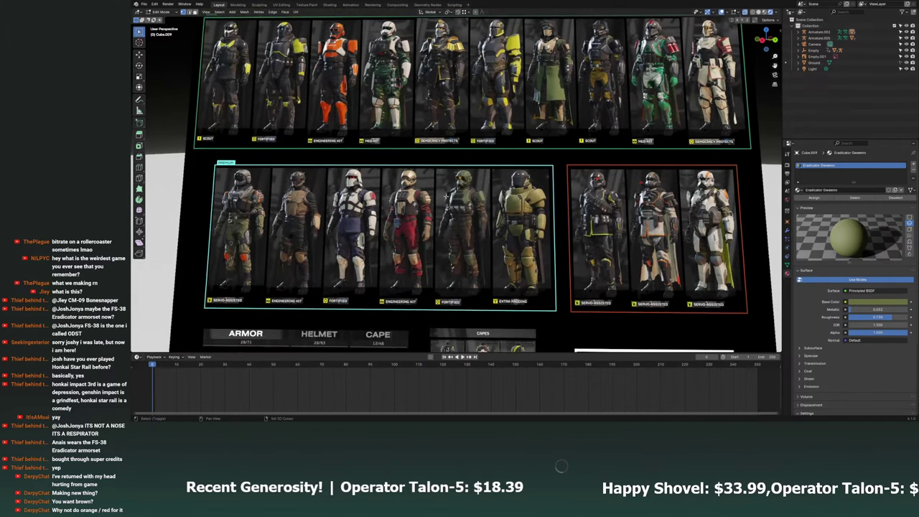
pyautogui.scroll(2, 478, 183)
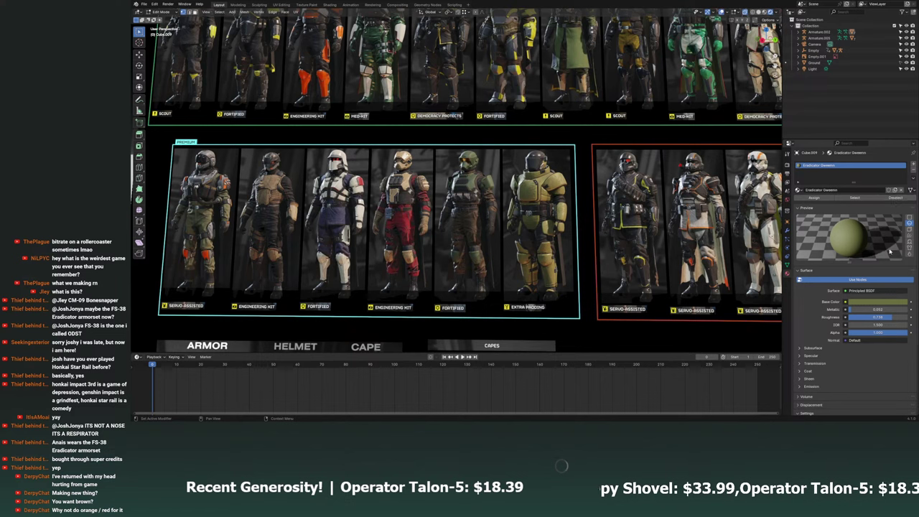
# Start sampling a base colour from the screen with the eyedropper.
pyautogui.click(878, 302)
pyautogui.click(902, 276)
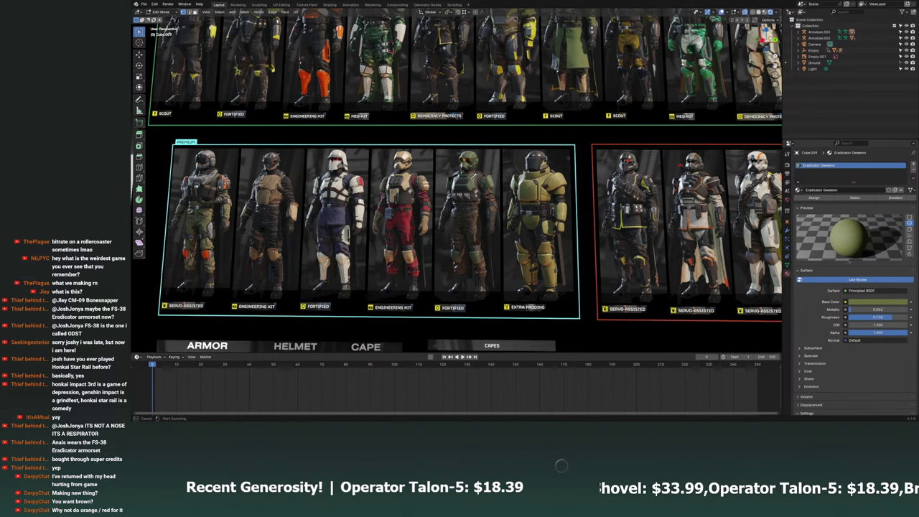
pyautogui.scroll(-2, 472, 224)
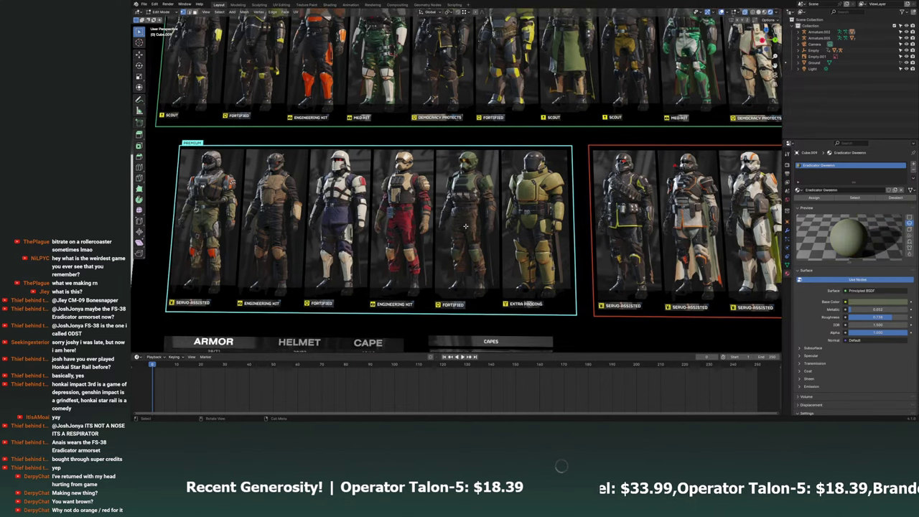
pyautogui.scroll(-2, 474, 216)
pyautogui.scroll(-3, 481, 205)
pyautogui.scroll(-1, 486, 199)
# Return to Object Mode, select the reference image, and inspect it from the right side.
pyautogui.moveTo(486, 199); pyautogui.dragTo(517, 173, button='middle')
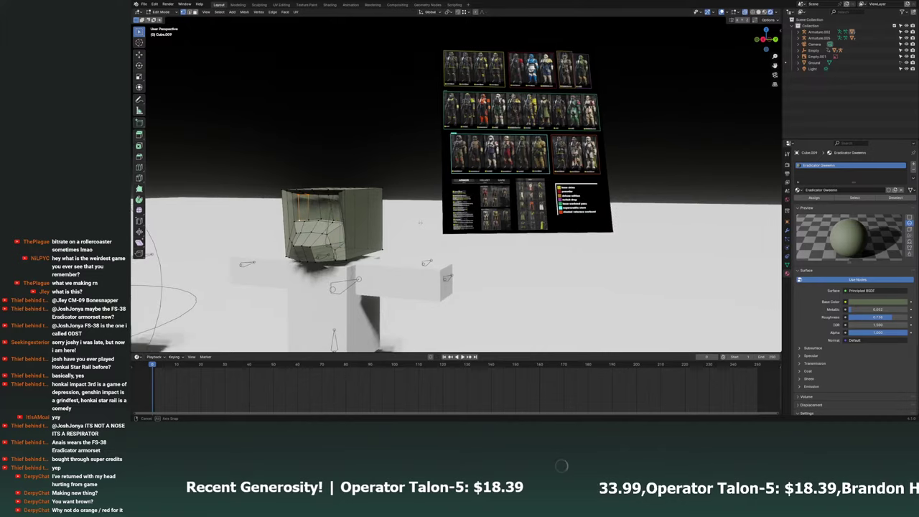
pyautogui.press('Tab')
pyautogui.click(530, 160)
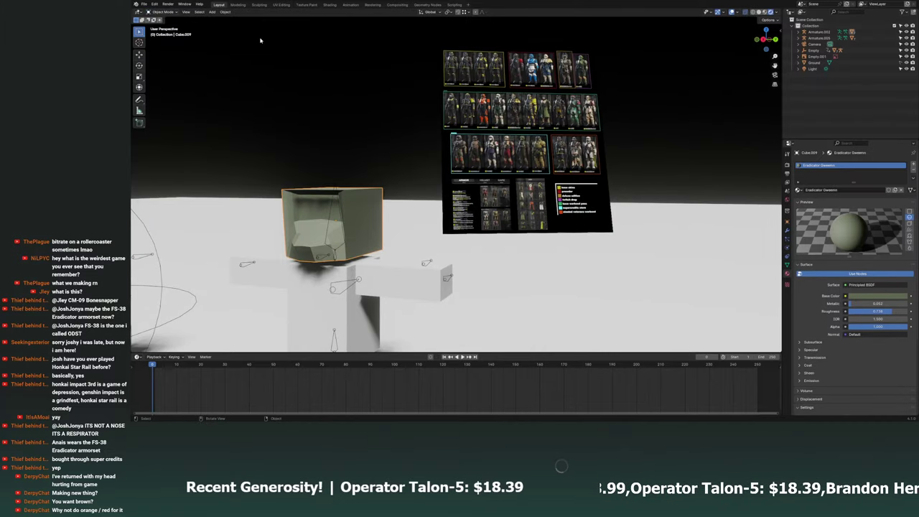
pyautogui.click(761, 41)
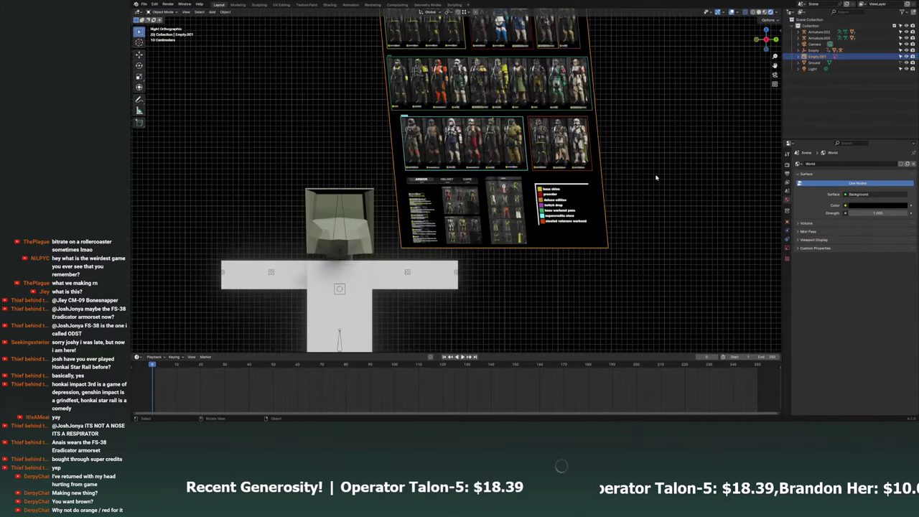
pyautogui.moveTo(656, 176)
pyautogui.mouseDown(button='middle')
pyautogui.moveTo(570, 162)
pyautogui.moveTo(593, 192)
pyautogui.mouseUp(button='middle')
# Save the Medieval Tavern file and put the green helmet cube into Edit Mode.
pyautogui.hotkey('ctrl', 's')
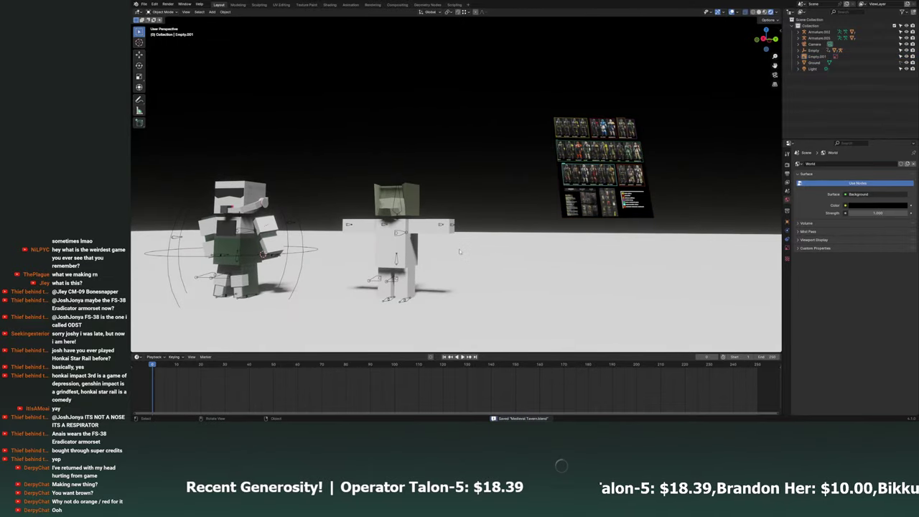
pyautogui.keyDown('ctrl'); pyautogui.moveTo(459, 249); pyautogui.dragTo(476, 235, button='middle'); pyautogui.keyUp('ctrl')
pyautogui.click(442, 210)
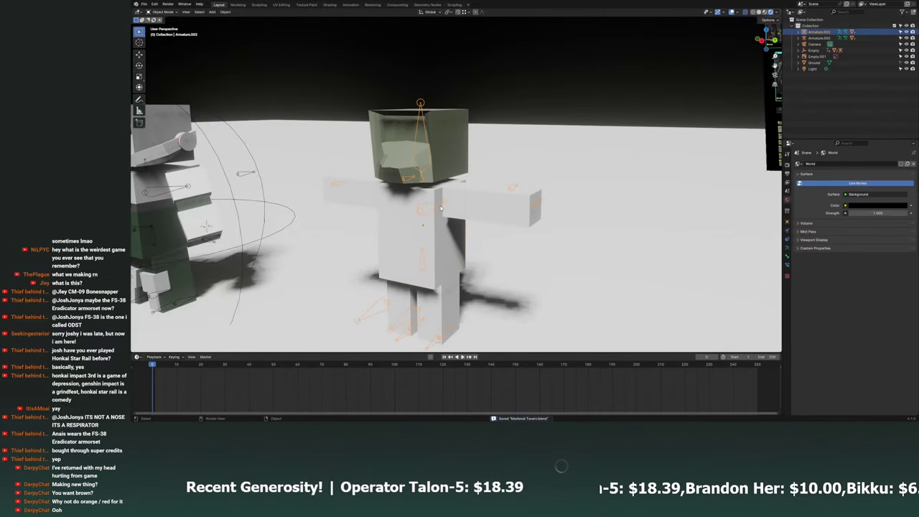
pyautogui.click(420, 148)
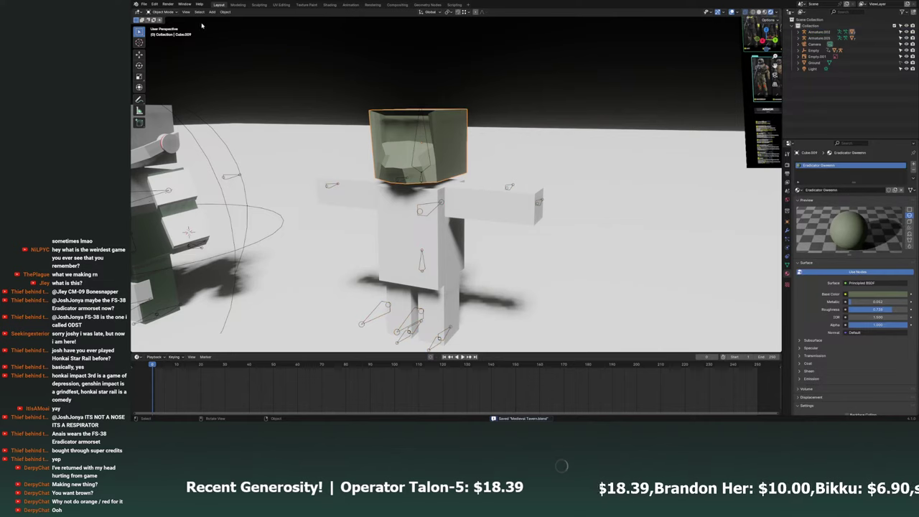
pyautogui.click(162, 12)
pyautogui.click(162, 25)
pyautogui.scroll(3, 451, 165)
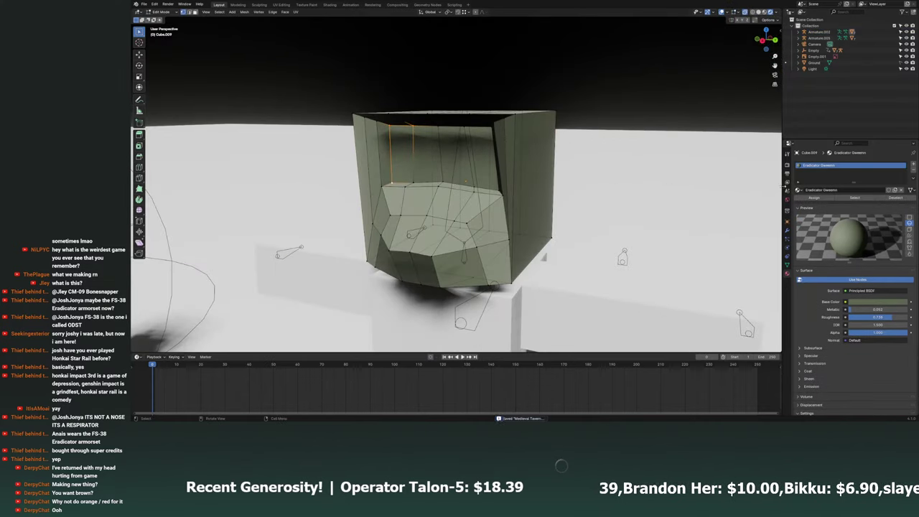
# Add a second material slot holding a copy of Visor Color renamed 'Eradicator Visor'.
pyautogui.click(913, 172)
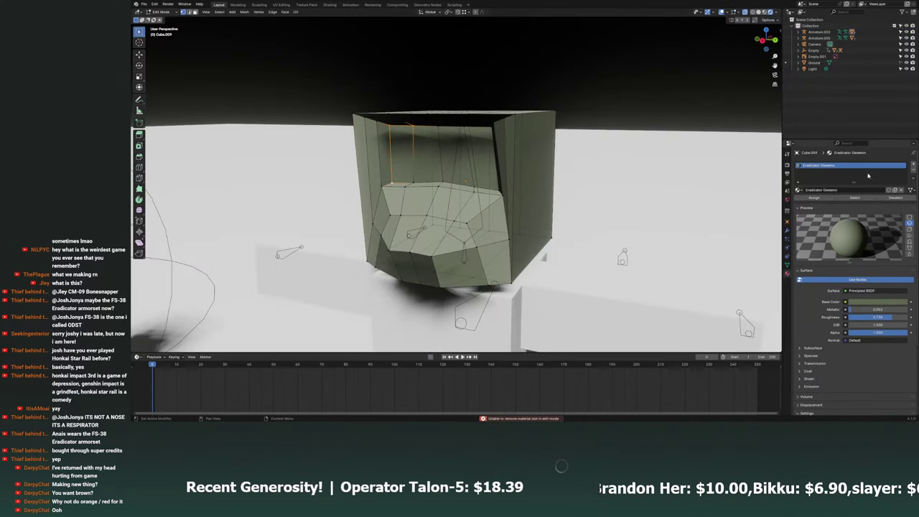
pyautogui.click(911, 166)
pyautogui.click(798, 202)
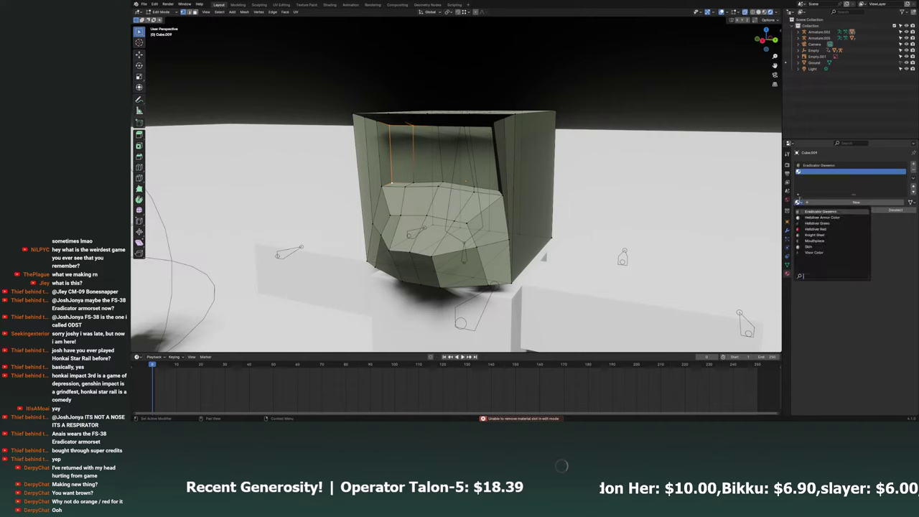
pyautogui.click(831, 255)
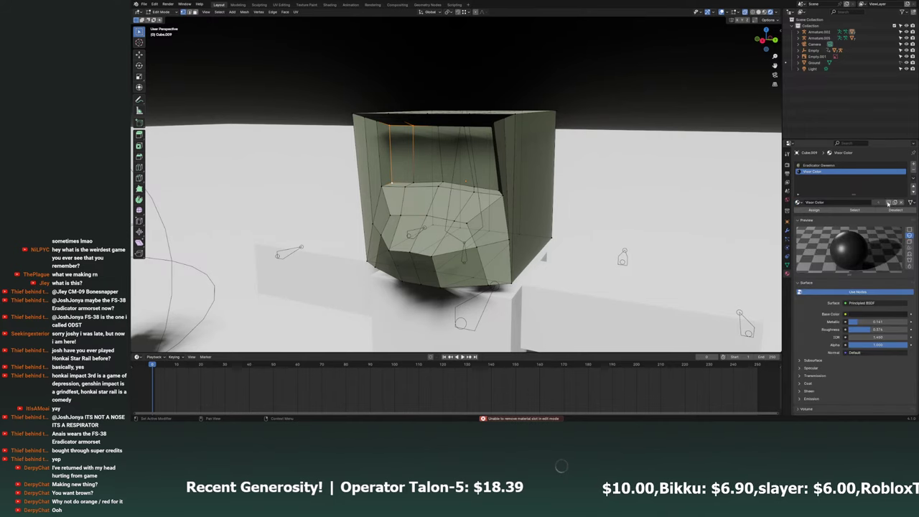
pyautogui.click(828, 202)
pyautogui.write('Eradicator Vis')
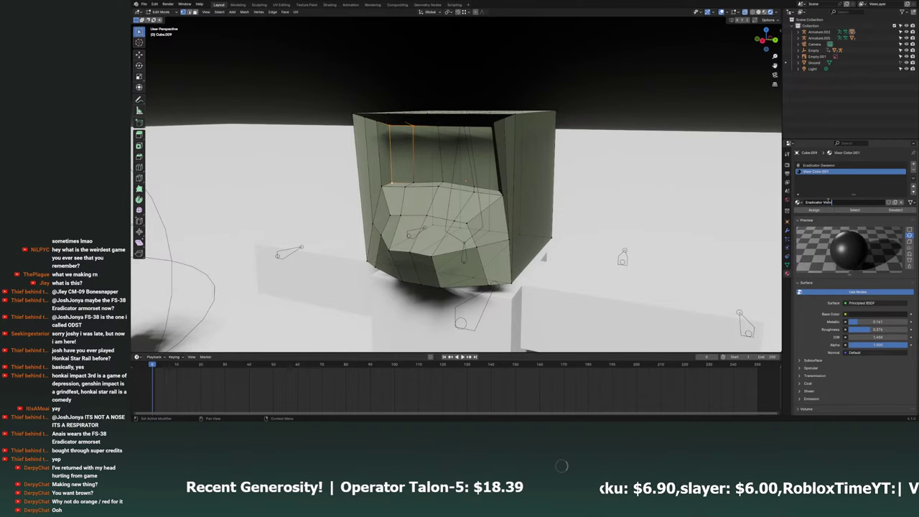
pyautogui.press('Return')
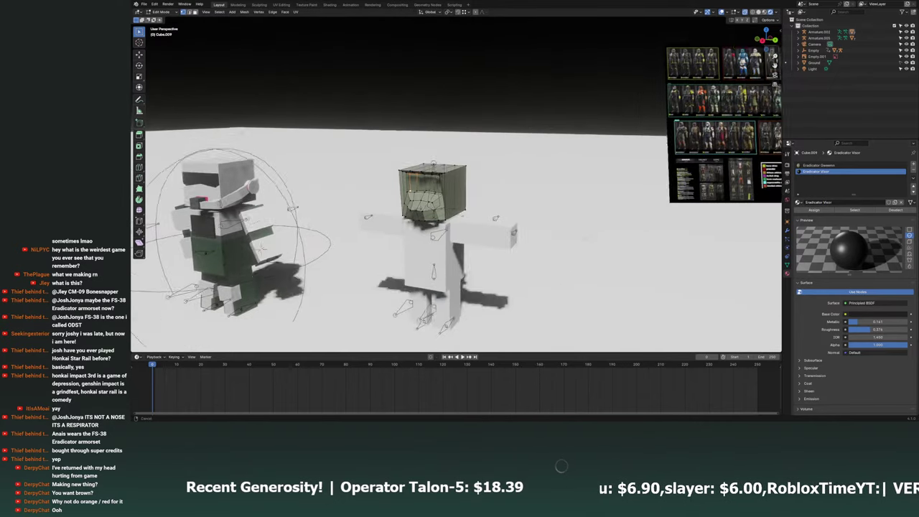
pyautogui.scroll(5, 618, 243)
pyautogui.scroll(2, 632, 240)
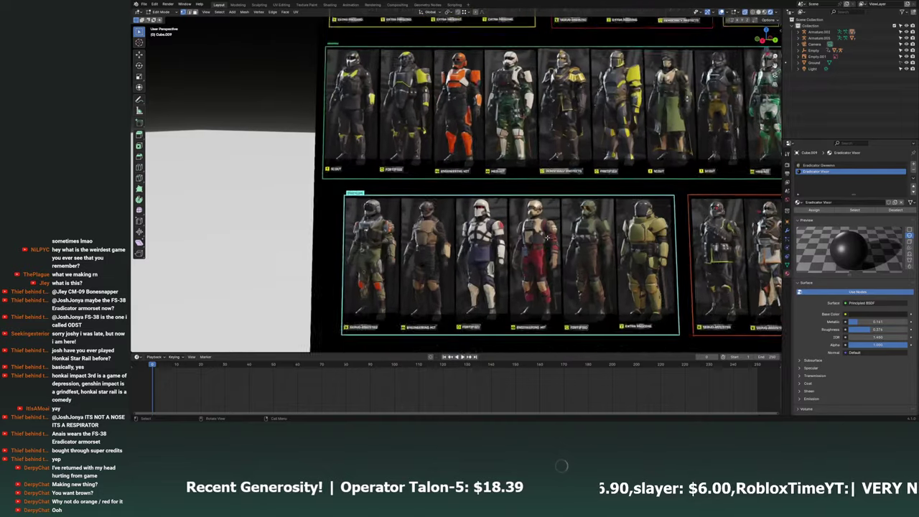
pyautogui.scroll(2, 646, 236)
pyautogui.scroll(2, 675, 231)
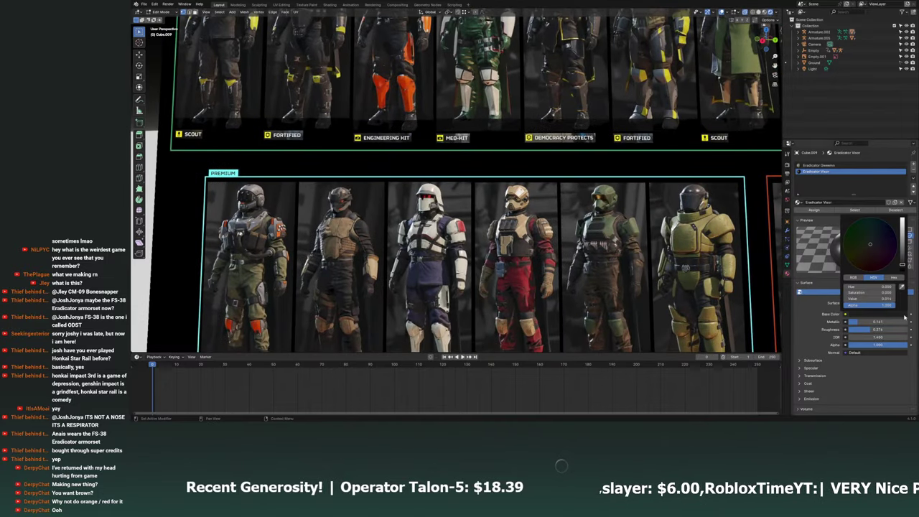
# Give Eradicator Visor a gold base colour sampled from the reference, high metallic and low roughness.
pyautogui.press('e')
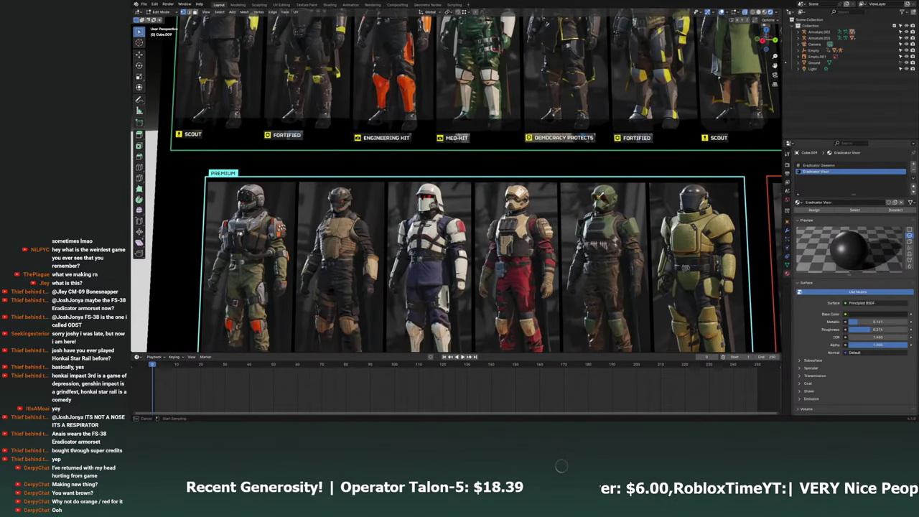
pyautogui.click(516, 192)
pyautogui.scroll(-5, 445, 262)
pyautogui.scroll(-5, 445, 262)
pyautogui.press('KP_Decimal')
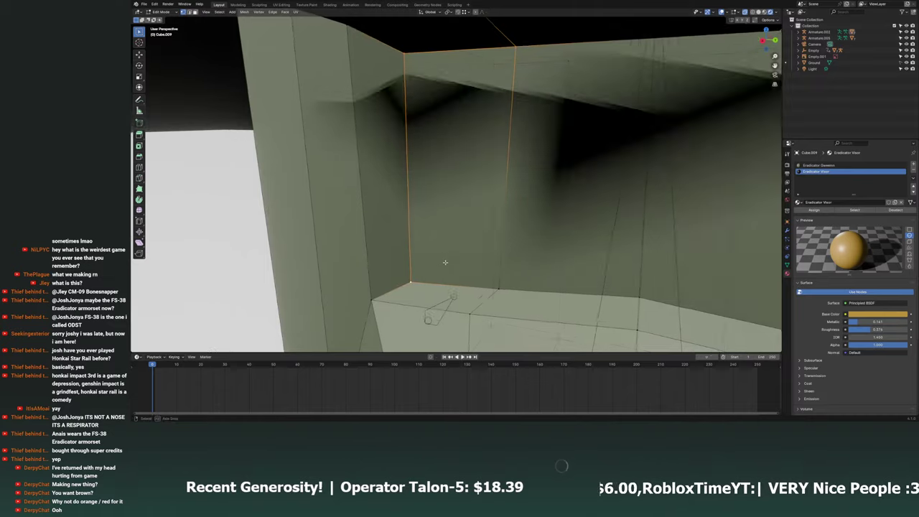
pyautogui.scroll(-5, 445, 263)
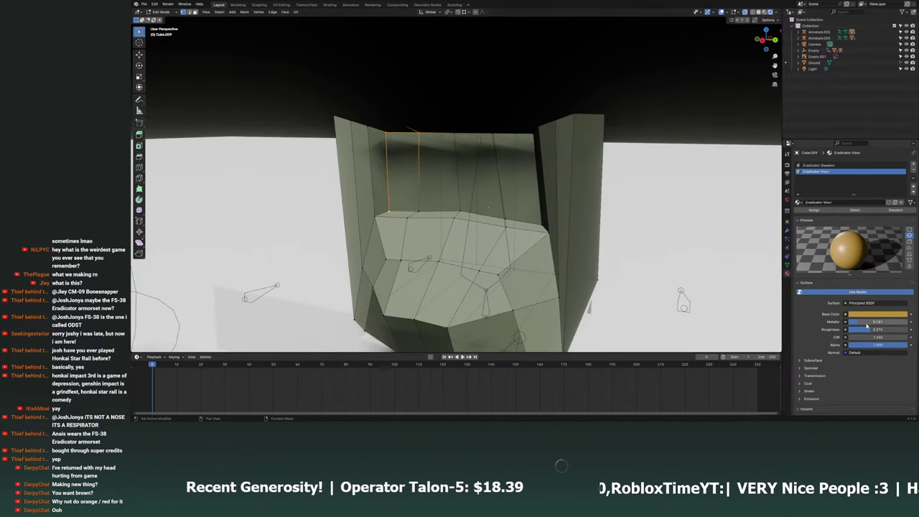
pyautogui.moveTo(866, 329)
pyautogui.mouseDown()
pyautogui.moveTo(847, 328)
pyautogui.moveTo(897, 322)
pyautogui.mouseUp()
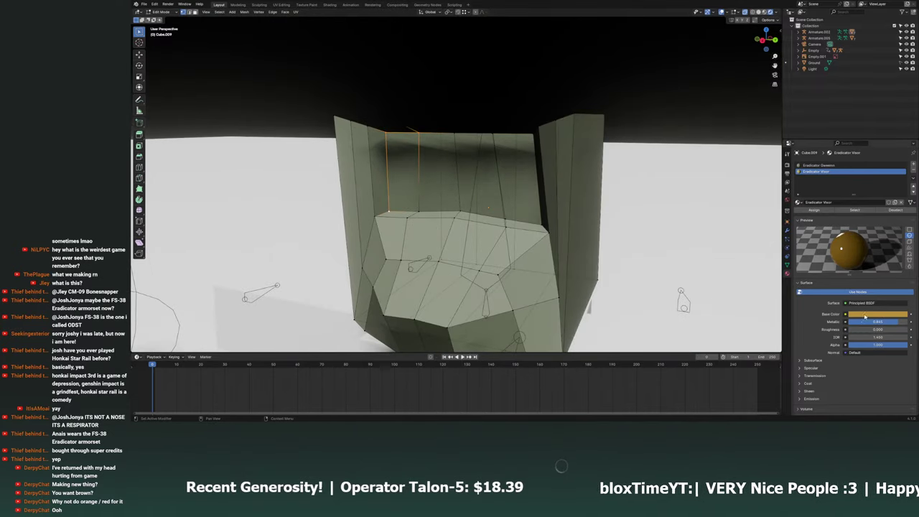
# Select the helmet's whole top band of faces and assign Eradicator Visor to them.
pyautogui.moveTo(495, 215)
pyautogui.mouseDown(button='middle')
pyautogui.moveTo(523, 196)
pyautogui.moveTo(467, 224)
pyautogui.mouseUp(button='middle')
pyautogui.scroll(2, 514, 204)
pyautogui.keyDown('shift'); pyautogui.click(466, 224); pyautogui.keyUp('shift')
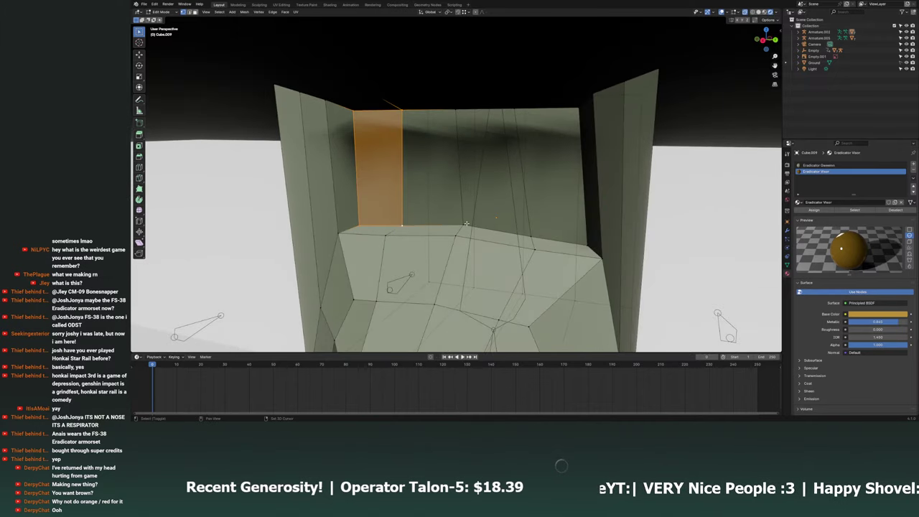
pyautogui.moveTo(586, 246); pyautogui.dragTo(574, 132, button='middle')
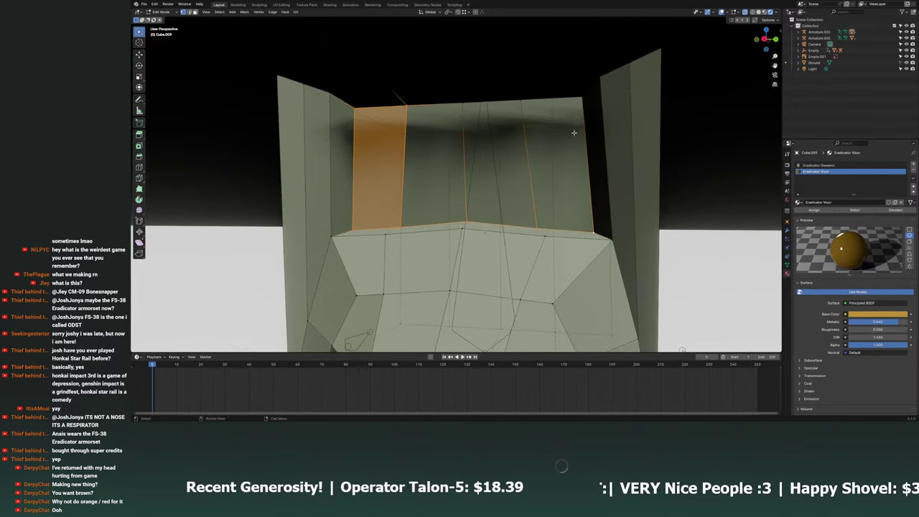
pyautogui.keyDown('alt'); pyautogui.keyDown('shift'); pyautogui.click(537, 100); pyautogui.keyUp('shift'); pyautogui.keyUp('alt')
pyautogui.click(813, 210)
pyautogui.scroll(-5, 460, 215)
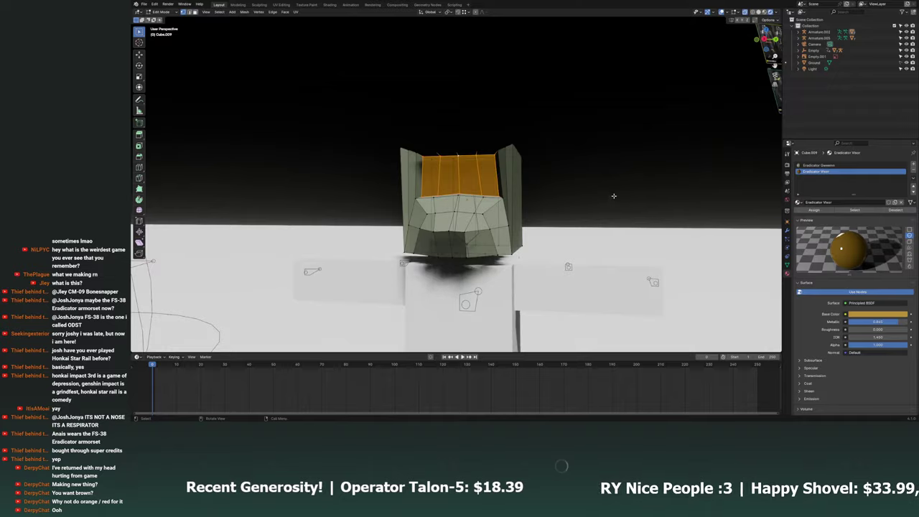
# Return to Object Mode, reselect the helmet, and bring it back into Edit Mode.
pyautogui.moveTo(502, 215)
pyautogui.mouseDown(button='middle')
pyautogui.moveTo(593, 211)
pyautogui.moveTo(591, 201)
pyautogui.moveTo(449, 191)
pyautogui.moveTo(605, 222)
pyautogui.moveTo(572, 195)
pyautogui.moveTo(254, 53)
pyautogui.moveTo(485, 158)
pyautogui.moveTo(521, 161)
pyautogui.moveTo(509, 161)
pyautogui.mouseUp(button='middle')
pyautogui.scroll(-4, 572, 194)
pyautogui.press('Tab')
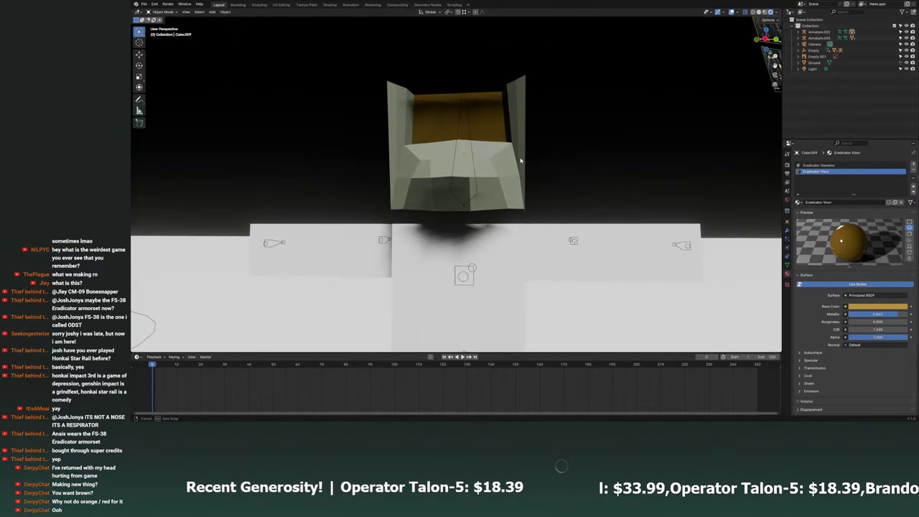
pyautogui.click(508, 160)
pyautogui.click(160, 13)
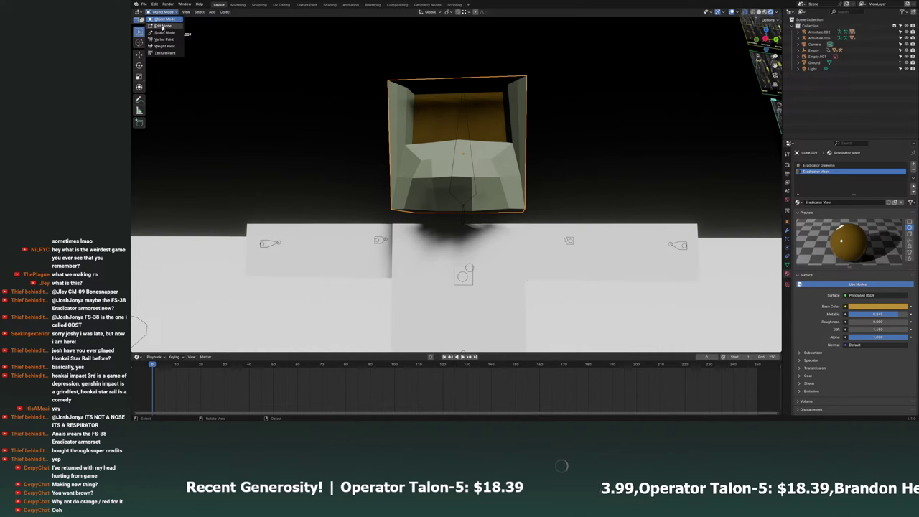
pyautogui.click(162, 27)
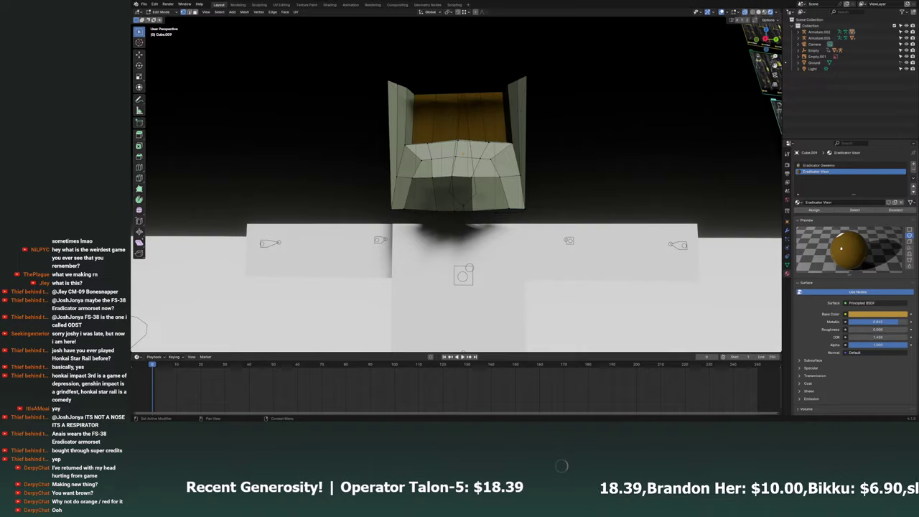
# Narrow the helmet's lower front faces by scaling them along X twice.
pyautogui.moveTo(467, 216)
pyautogui.mouseDown(button='middle')
pyautogui.moveTo(490, 162)
pyautogui.moveTo(503, 172)
pyautogui.mouseUp(button='middle')
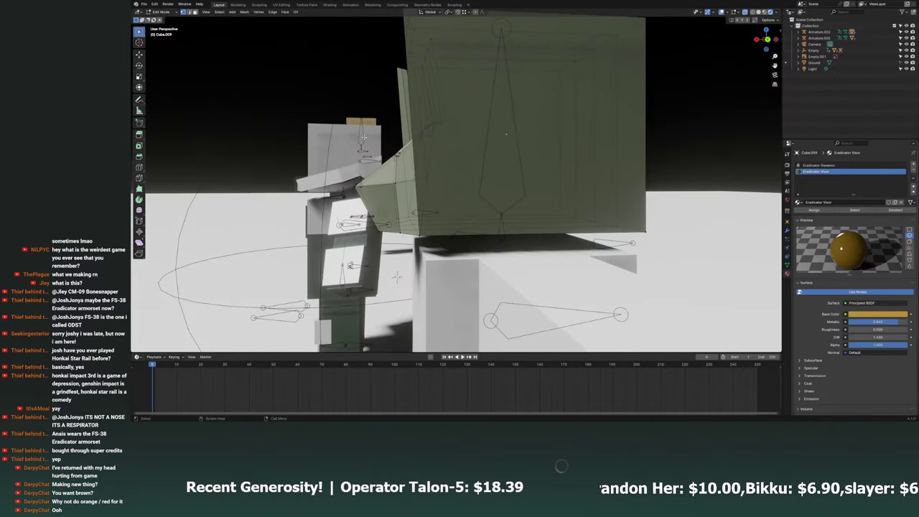
pyautogui.press('KP_Decimal')
pyautogui.press('s')
pyautogui.press('x')
pyautogui.click(596, 224)
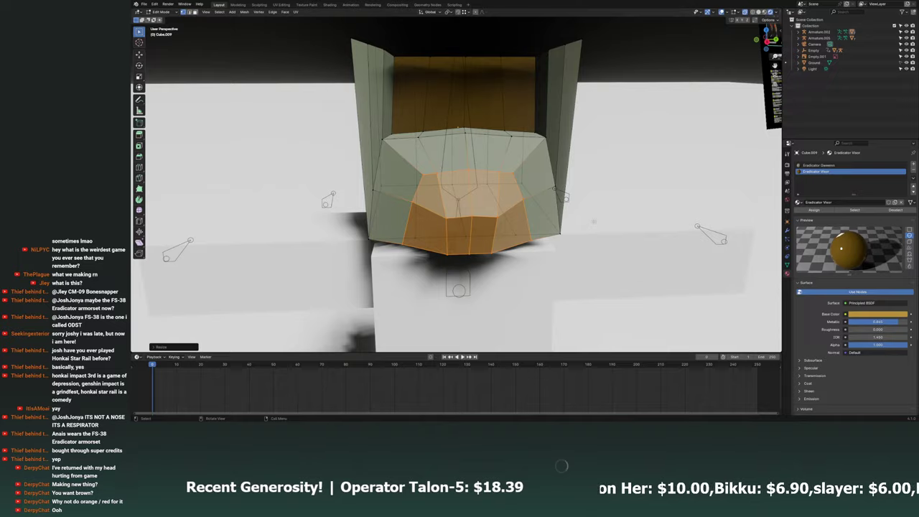
pyautogui.moveTo(596, 224)
pyautogui.mouseDown(button='middle')
pyautogui.moveTo(586, 216)
pyautogui.moveTo(547, 245)
pyautogui.mouseUp(button='middle')
pyautogui.press('s')
pyautogui.press('x')
pyautogui.click(547, 244)
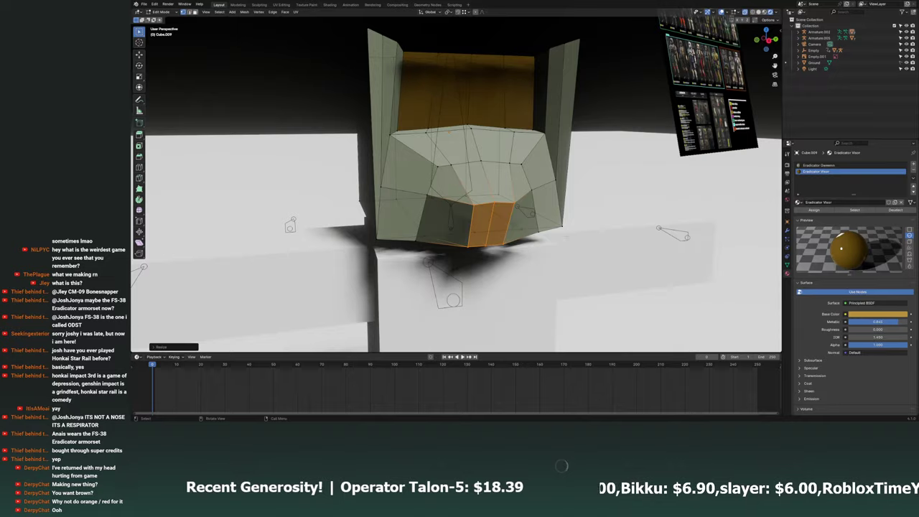
pyautogui.press('KP_1')
# Switch to Object Mode, select the visor object, and enter its Edit Mode.
pyautogui.click(158, 12)
pyautogui.click(156, 18)
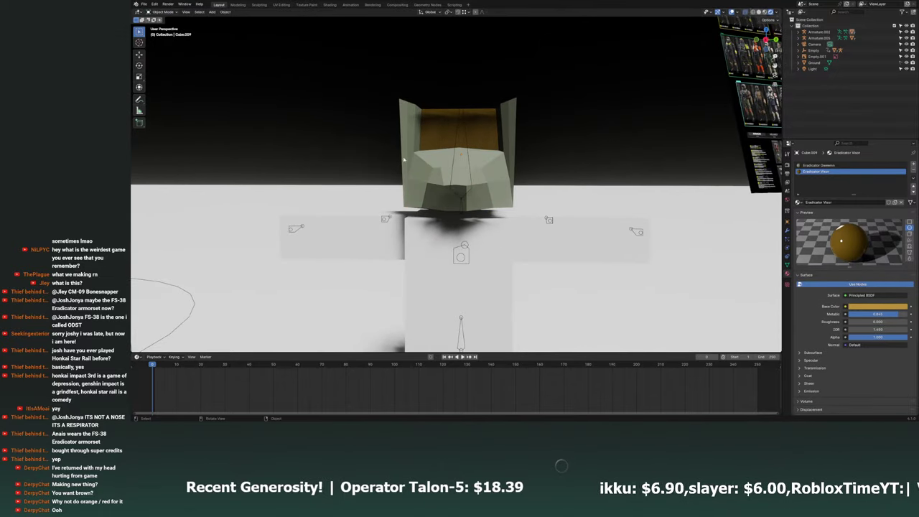
pyautogui.moveTo(445, 215)
pyautogui.mouseDown(button='middle')
pyautogui.moveTo(482, 204)
pyautogui.moveTo(454, 184)
pyautogui.moveTo(463, 189)
pyautogui.mouseUp(button='middle')
pyautogui.click(464, 189)
pyautogui.scroll(3, 464, 188)
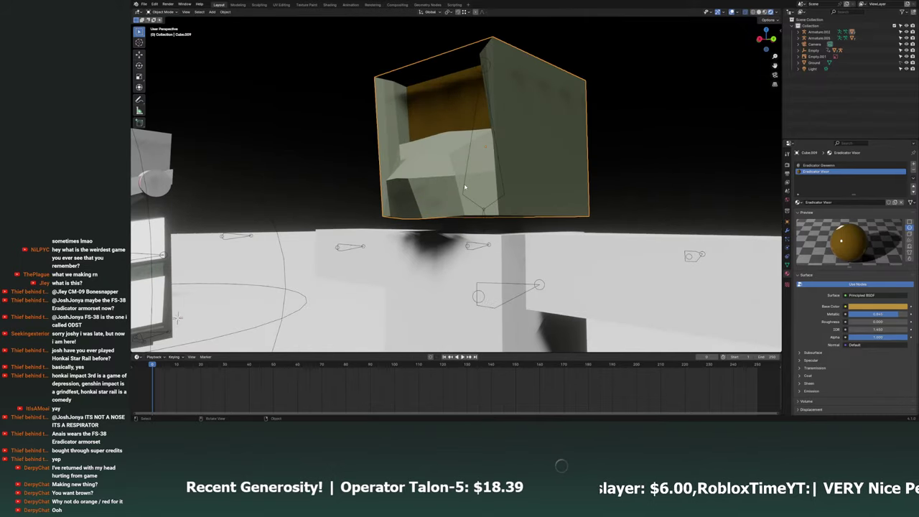
pyautogui.press('Tab')
pyautogui.moveTo(178, 316)
pyautogui.mouseDown(button='middle')
pyautogui.moveTo(380, 295)
pyautogui.moveTo(710, 198)
pyautogui.mouseUp(button='middle')
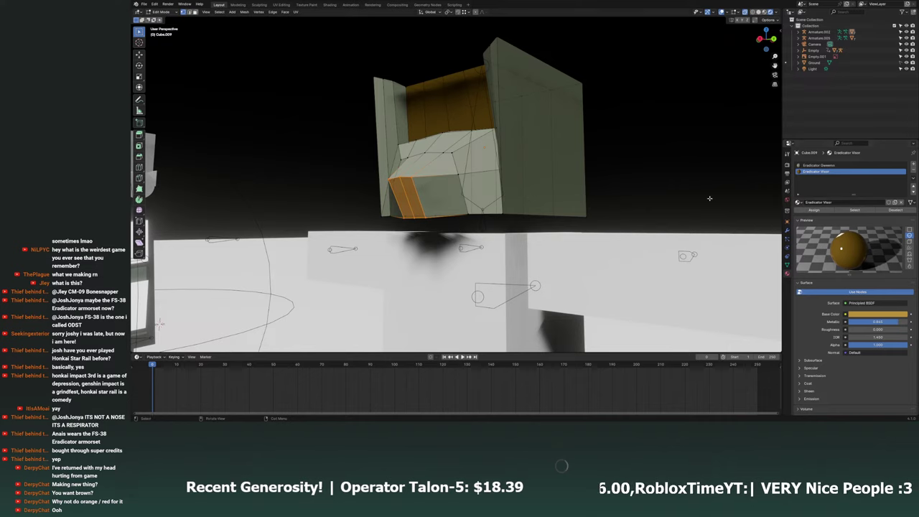
pyautogui.moveTo(369, 230); pyautogui.dragTo(822, 183, button='middle')
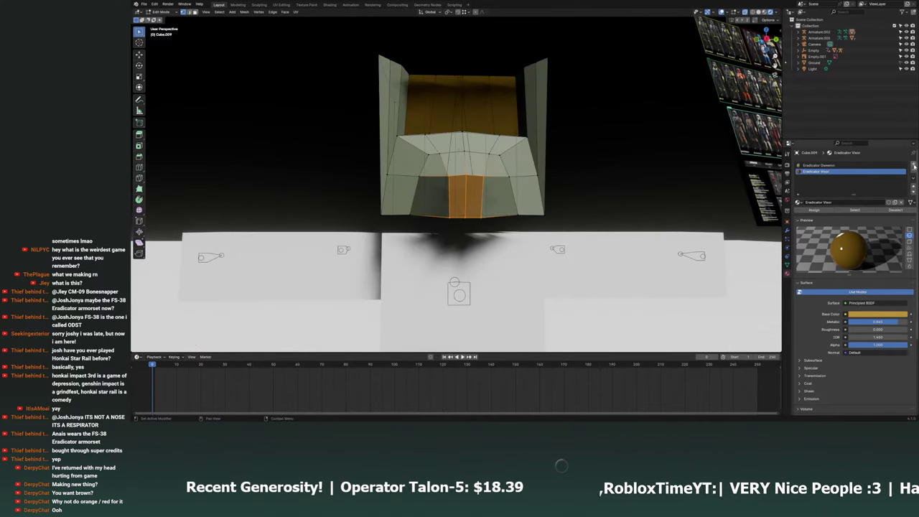
# Add a third material slot with the Mouthpiece material, assigned to the central front faces.
pyautogui.click(913, 166)
pyautogui.click(847, 203)
pyautogui.click(797, 203)
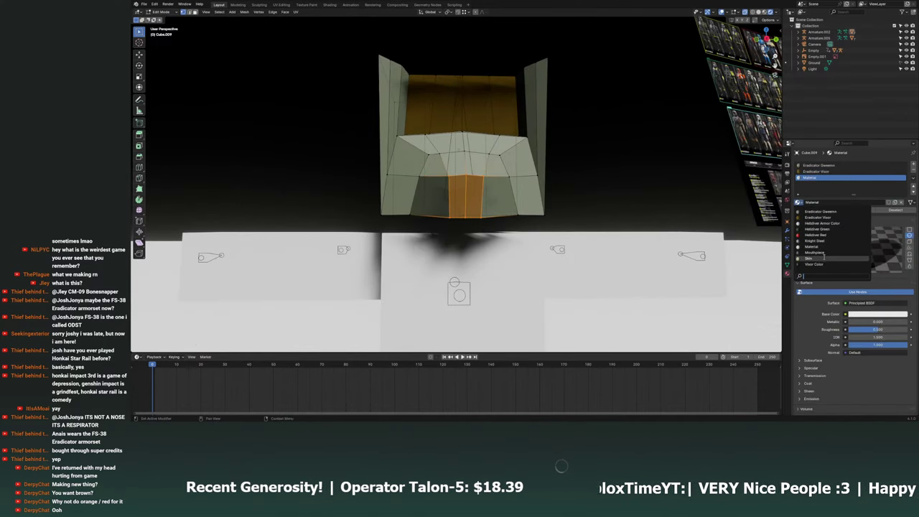
pyautogui.click(818, 252)
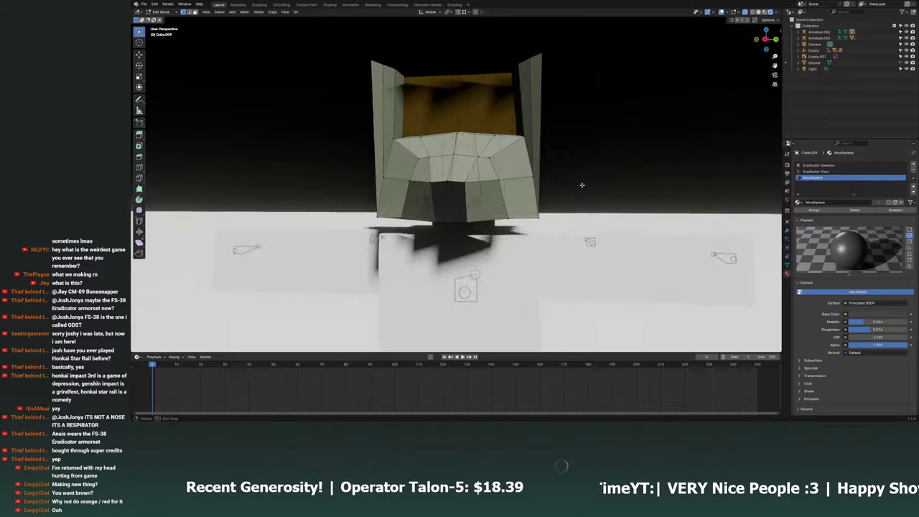
pyautogui.moveTo(459, 216); pyautogui.dragTo(373, 179, button='middle')
pyautogui.click(161, 12)
# In Object Mode, frame the torso in the numpad 3 side view and save the file.
pyautogui.click(171, 19)
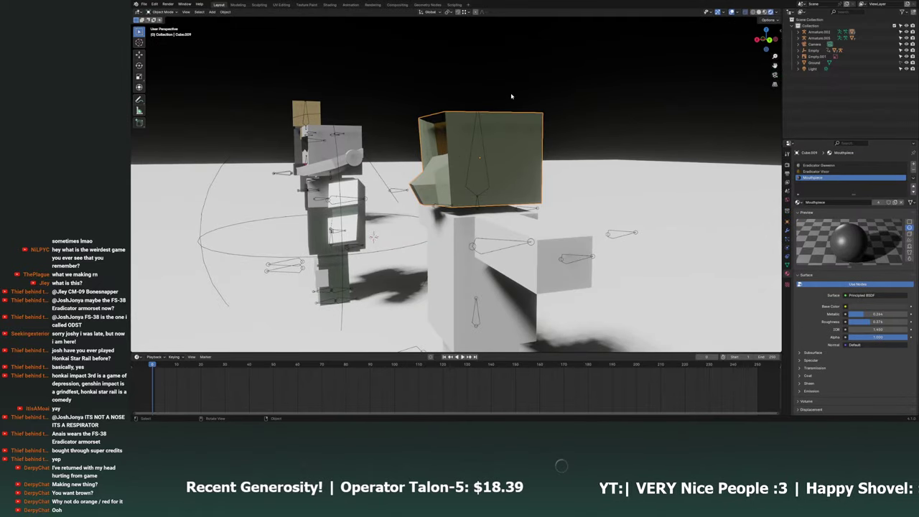
pyautogui.moveTo(388, 216); pyautogui.dragTo(445, 192, button='middle')
pyautogui.click(445, 193)
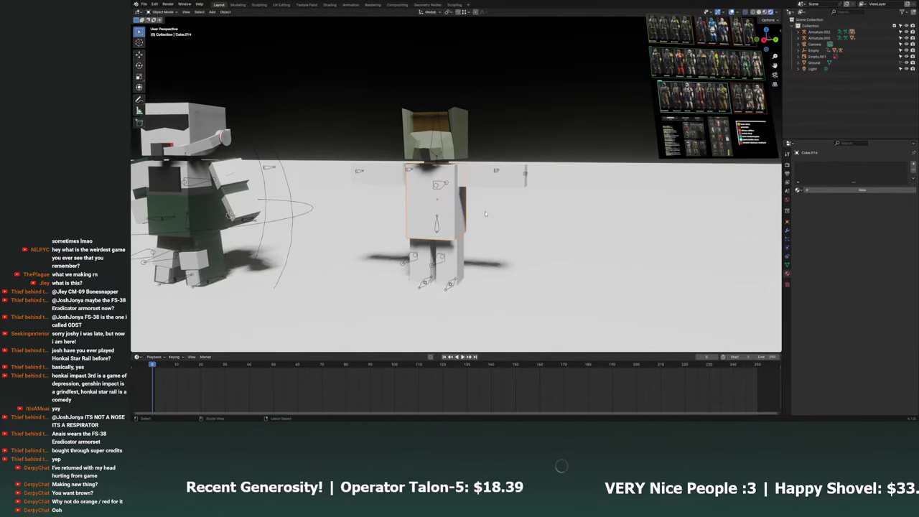
pyautogui.press('KP_3')
pyautogui.press('KP_Decimal')
pyautogui.hotkey('ctrl', 's')
pyautogui.scroll(1, 477, 210)
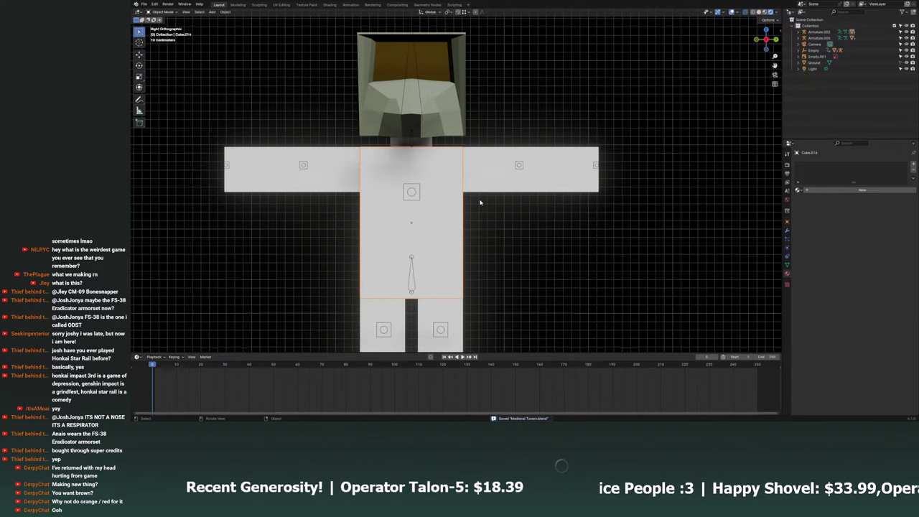
# Give the neck piece under the helmet a new material named Eradicator Brown.
pyautogui.click(411, 141)
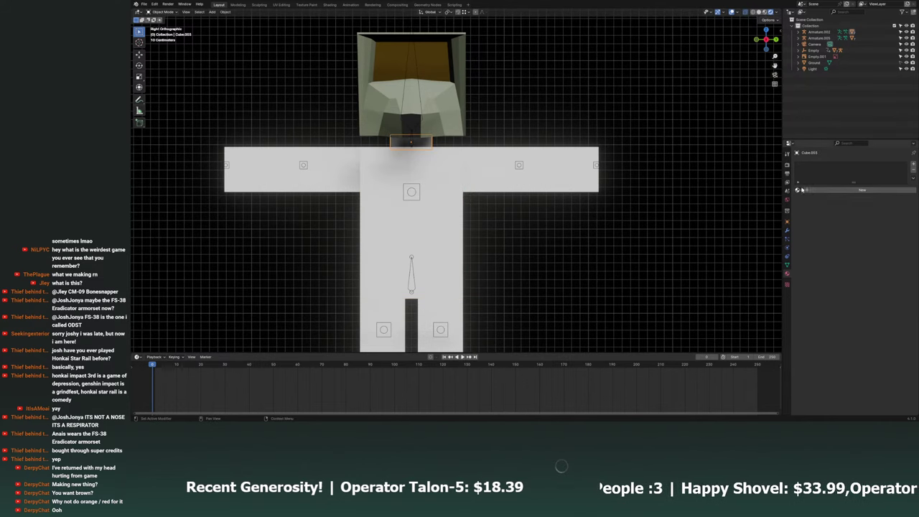
pyautogui.click(798, 190)
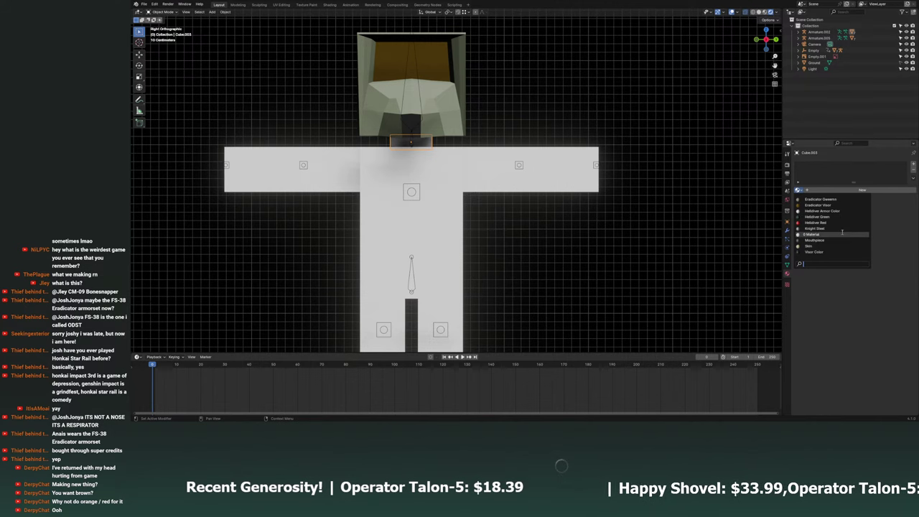
pyautogui.click(842, 233)
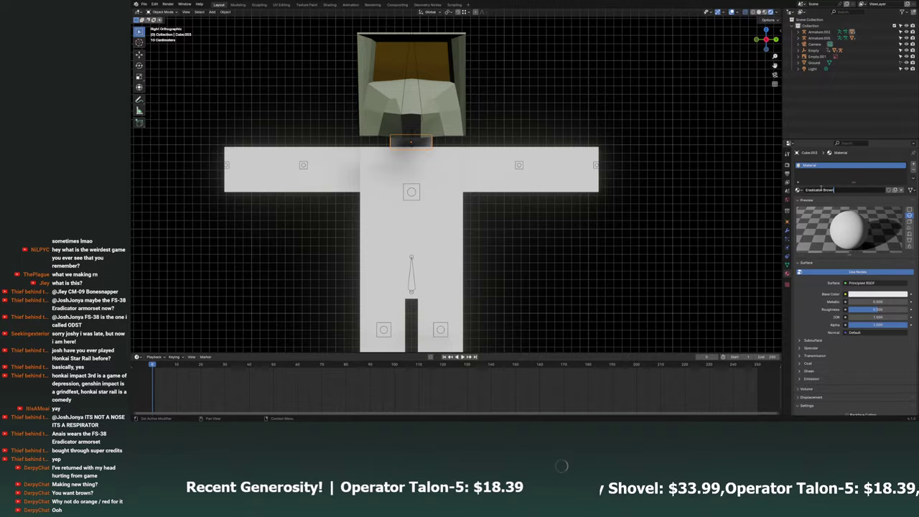
pyautogui.scroll(-2, 324, 259)
# Select the reference image Empty.001 and rotate it about the X axis, undoing a stray rotation.
pyautogui.keyDown('shift'); pyautogui.moveTo(323, 259); pyautogui.dragTo(446, 261, button='middle'); pyautogui.keyUp('shift')
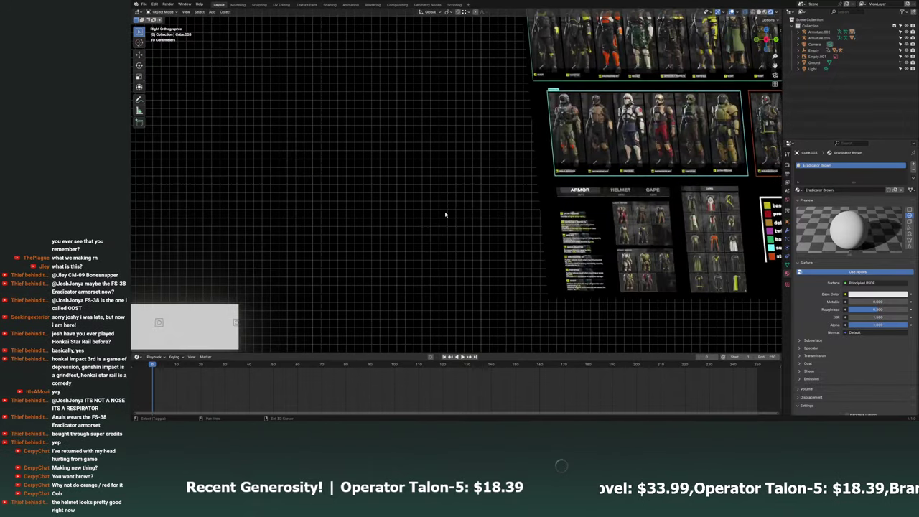
pyautogui.scroll(2, 445, 261)
pyautogui.click(644, 225)
pyautogui.press('r')
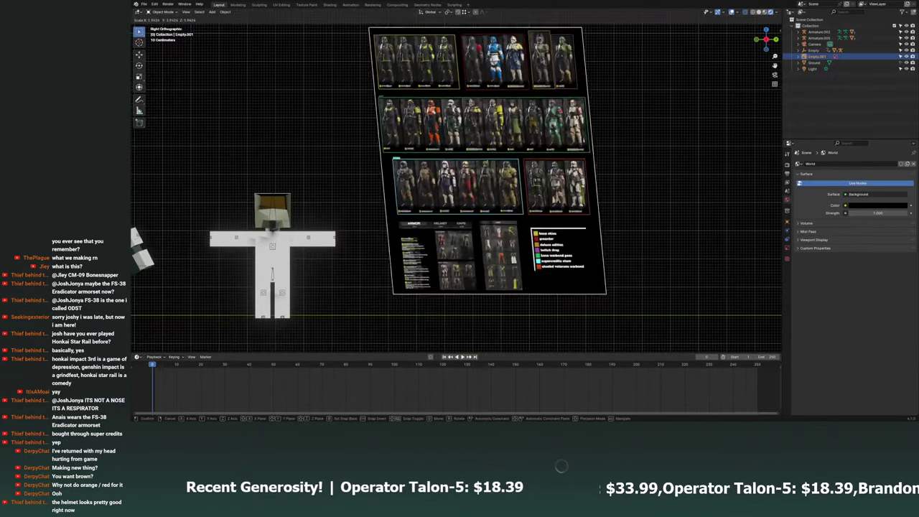
pyautogui.click(644, 210)
pyautogui.hotkey('ctrl', 'z')
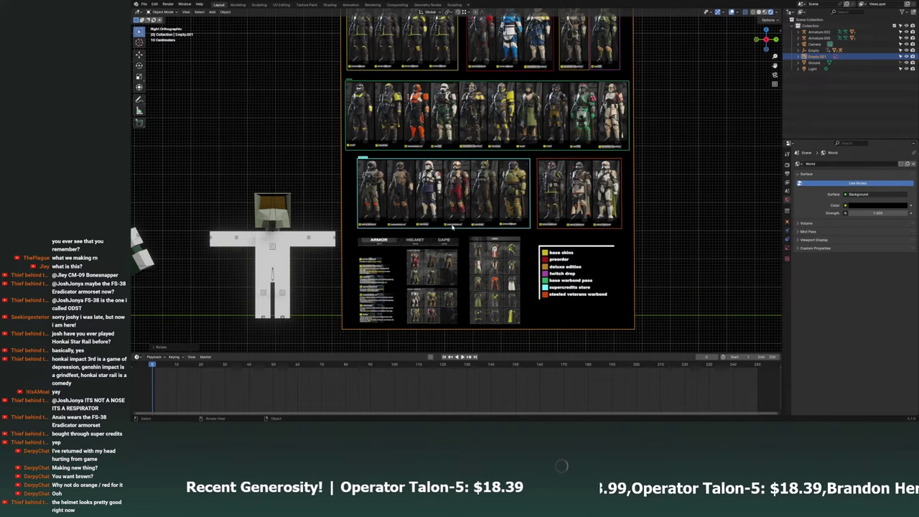
pyautogui.press('r')
pyautogui.press('x')
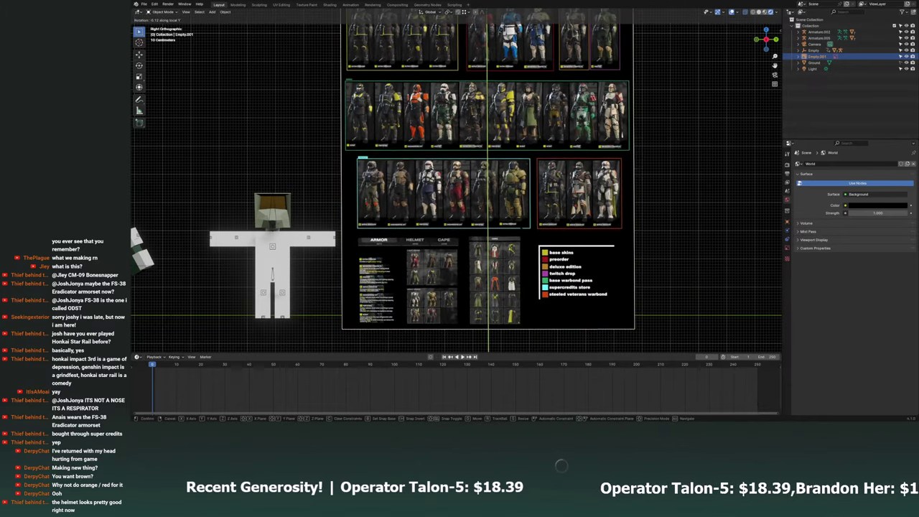
pyautogui.click(525, 256)
pyautogui.press('r')
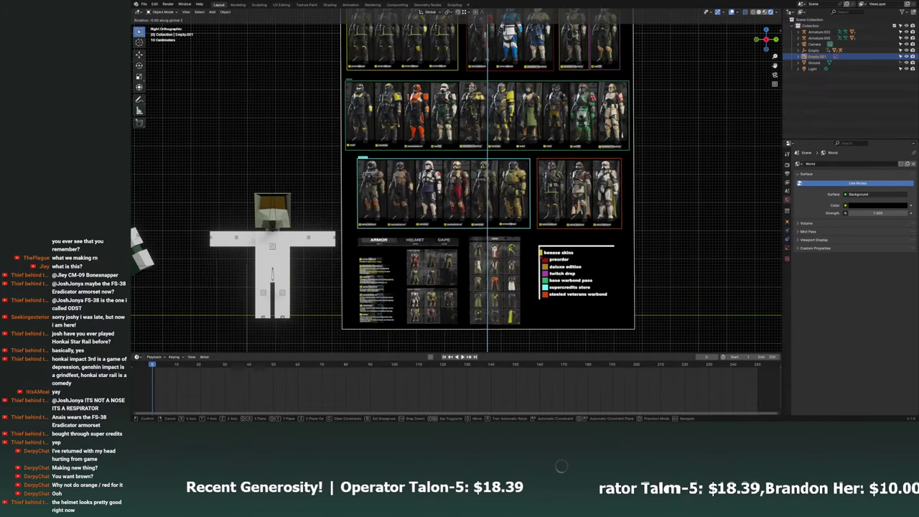
pyautogui.press('Escape')
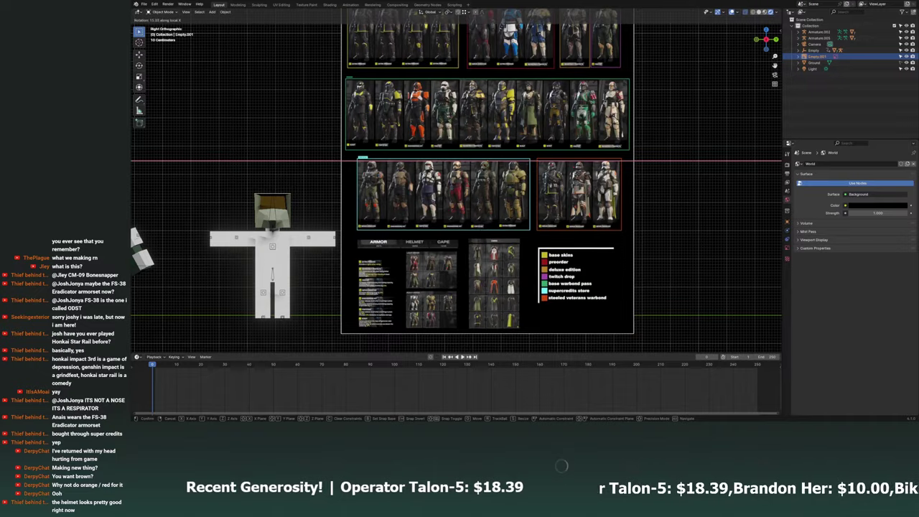
# Scale the reference image up about four times to character size and save the file.
pyautogui.scroll(-5, 550, 182)
pyautogui.scroll(7, 550, 182)
pyautogui.scroll(2, 550, 182)
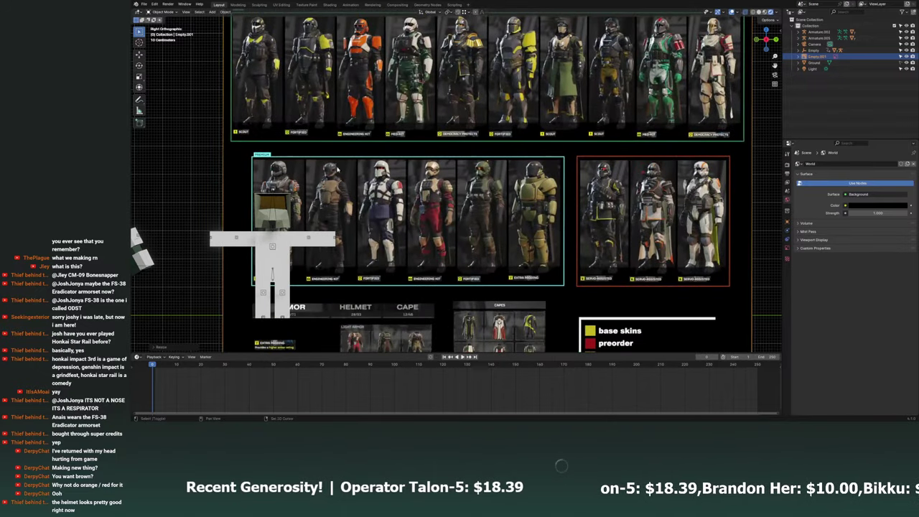
pyautogui.press('s')
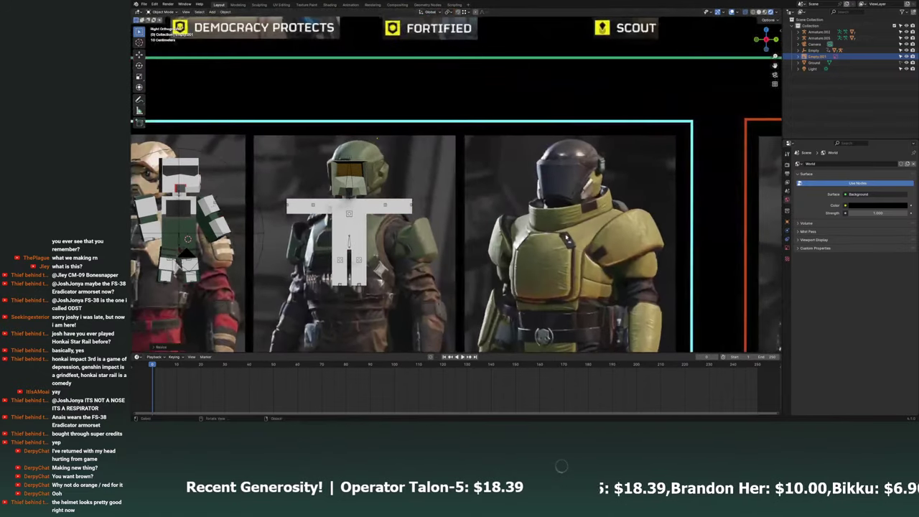
pyautogui.click(567, 167)
pyautogui.scroll(2, 564, 170)
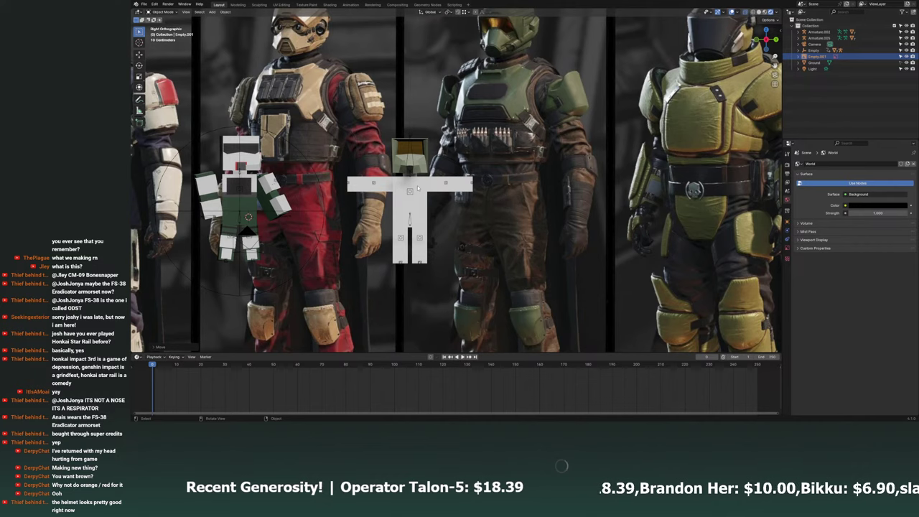
pyautogui.scroll(-1, 560, 175)
pyautogui.scroll(1, 560, 175)
pyautogui.hotkey('ctrl', 's')
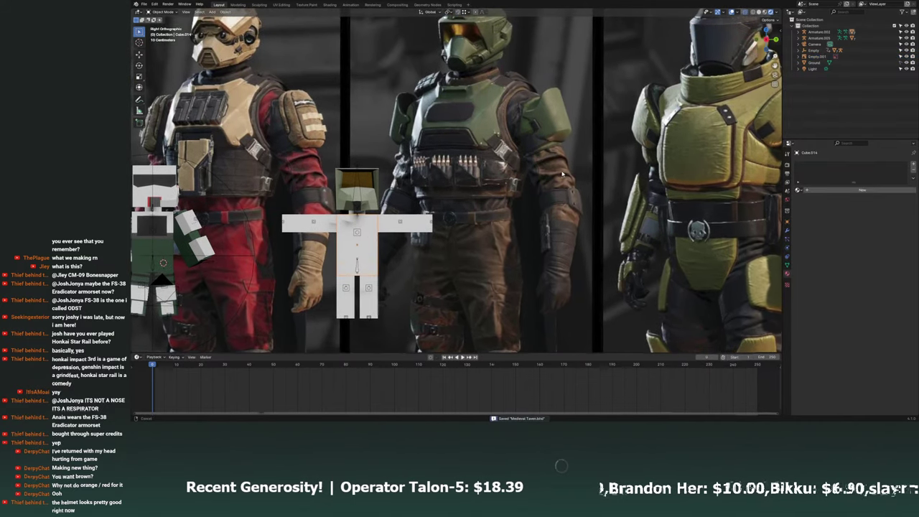
# On Cube.003, set Eradicator Brown's base colour to a dark brown sampled from the reference photo.
pyautogui.click(364, 214)
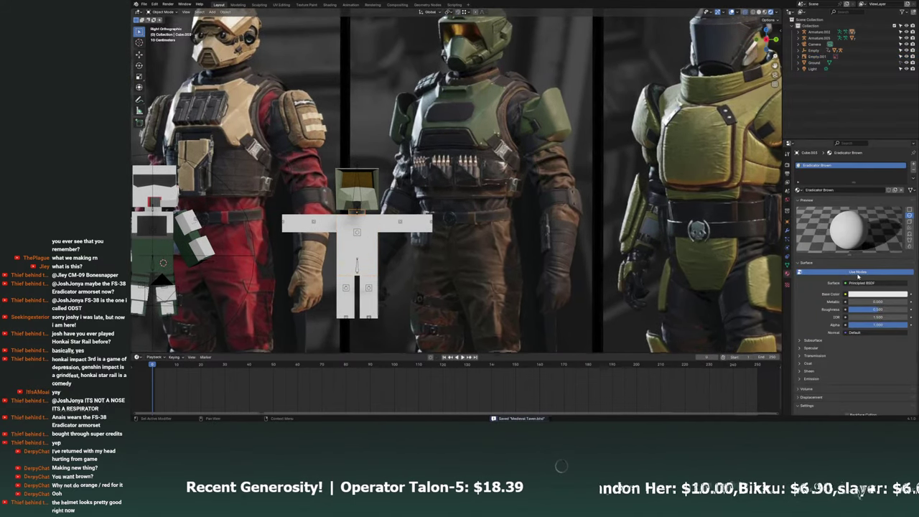
pyautogui.keyDown('shift'); pyautogui.moveTo(668, 255); pyautogui.dragTo(662, 275, button='middle'); pyautogui.keyUp('shift')
pyautogui.click(877, 294)
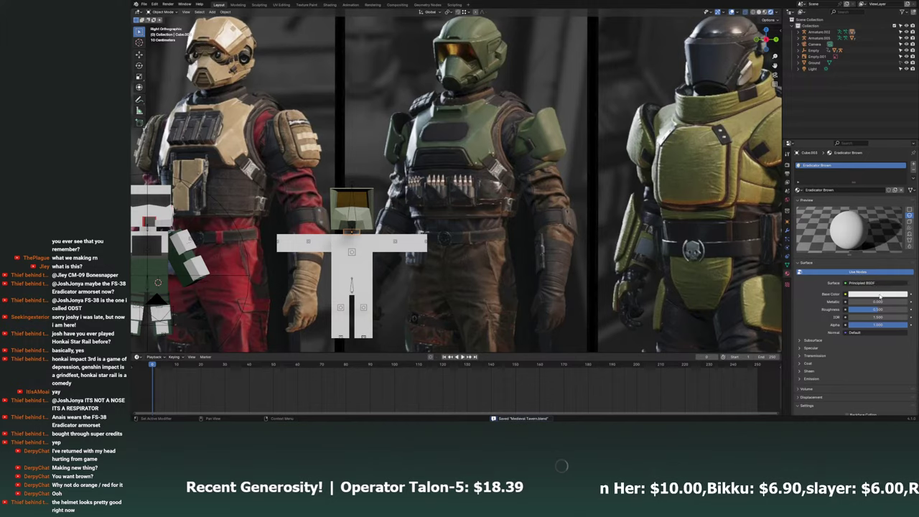
pyautogui.click(878, 294)
pyautogui.click(902, 262)
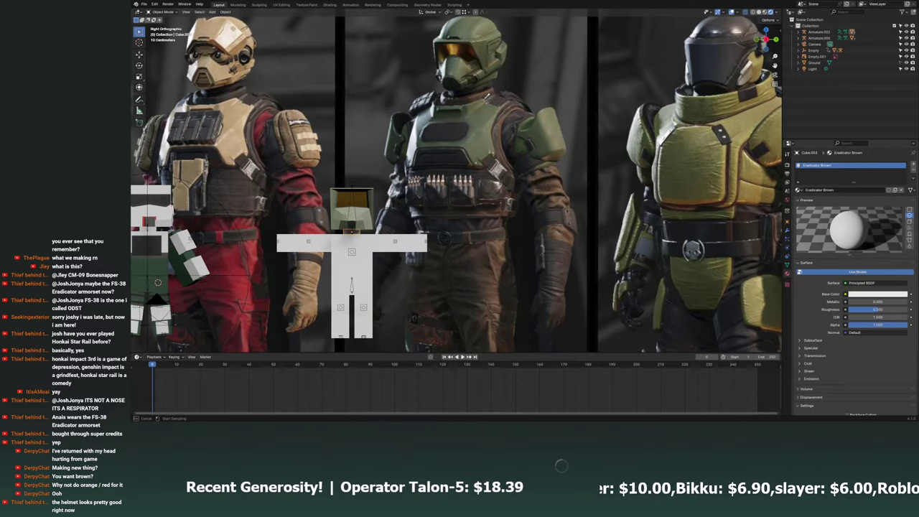
pyautogui.click(487, 96)
pyautogui.moveTo(487, 95)
pyautogui.mouseDown(button='middle')
pyautogui.moveTo(482, 194)
pyautogui.moveTo(376, 232)
pyautogui.moveTo(589, 266)
pyautogui.mouseUp(button='middle')
# Raise the Eradicator Brown roughness to 0.718 and save the blend file.
pyautogui.moveTo(864, 308); pyautogui.dragTo(890, 308)
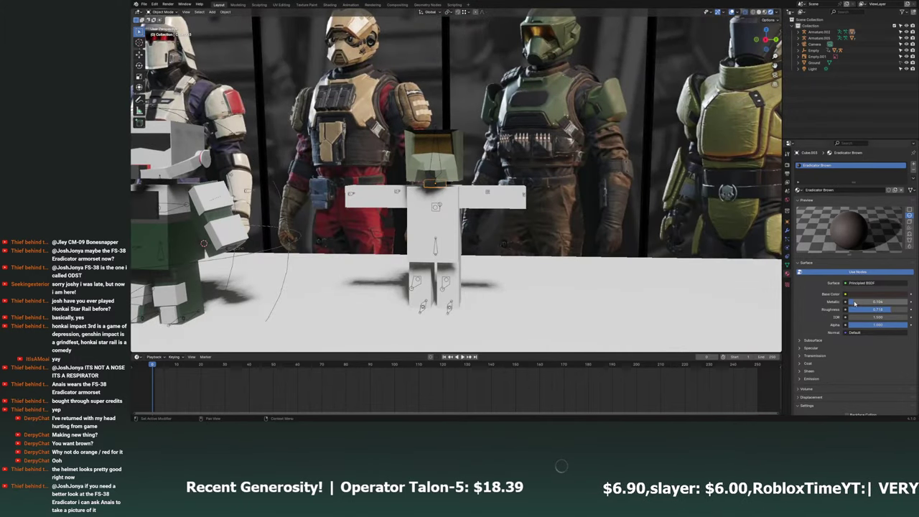
pyautogui.scroll(-5, 525, 228)
pyautogui.moveTo(524, 237); pyautogui.dragTo(525, 229, button='middle')
pyautogui.scroll(3, 525, 228)
pyautogui.hotkey('ctrl', 's')
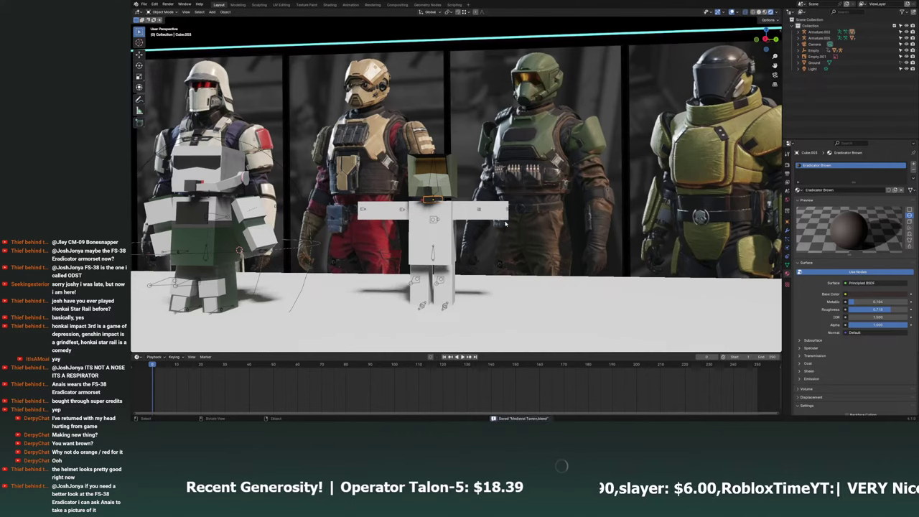
pyautogui.click(468, 221)
pyautogui.scroll(2, 468, 221)
# Switch the body mesh into Edit Mode and view it straight from the side.
pyautogui.scroll(1, 468, 221)
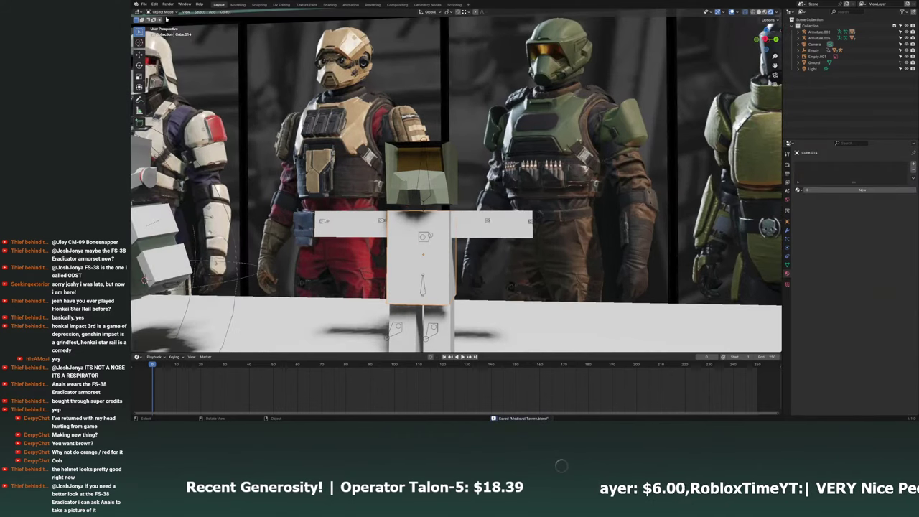
pyautogui.click(161, 12)
pyautogui.click(163, 26)
pyautogui.click(766, 39)
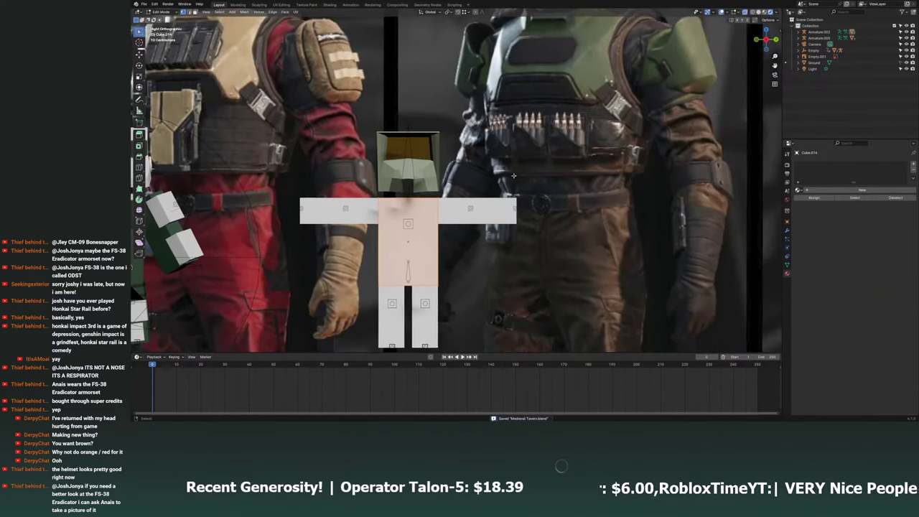
pyautogui.scroll(-2, 525, 201)
pyautogui.scroll(-4, 525, 201)
pyautogui.scroll(7, 453, 244)
# Add a new cube to the mesh and shrink it down.
pyautogui.hotkey('shift', 'a')
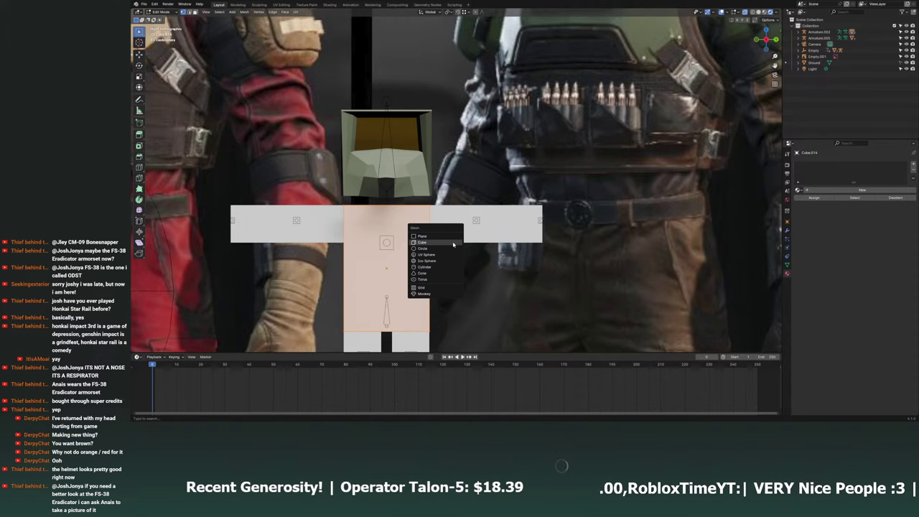
pyautogui.click(453, 244)
pyautogui.scroll(-3, 453, 245)
pyautogui.scroll(-2, 453, 245)
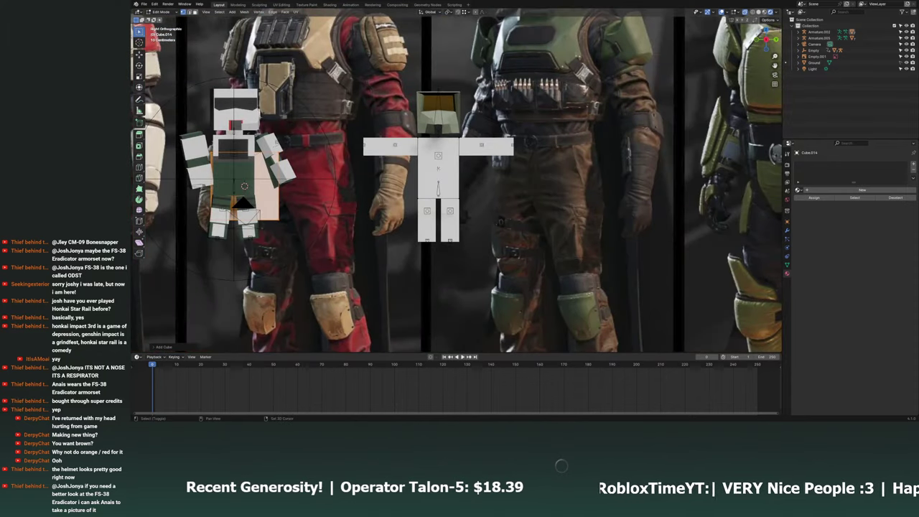
pyautogui.press('s')
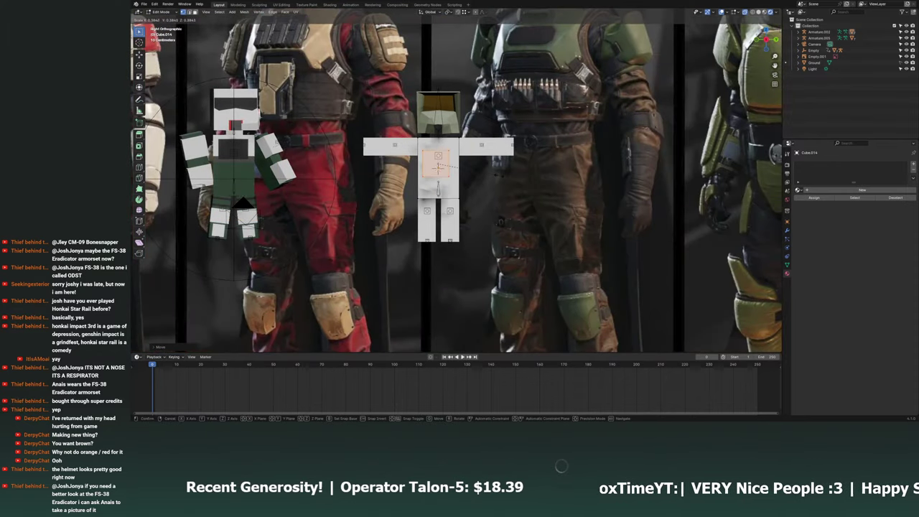
pyautogui.click(476, 196)
pyautogui.scroll(4, 476, 195)
# Move the small cube over the upper chest.
pyautogui.press('g')
pyautogui.click(483, 179)
pyautogui.keyDown('shift'); pyautogui.moveTo(482, 180); pyautogui.dragTo(487, 279, button='middle'); pyautogui.keyUp('shift')
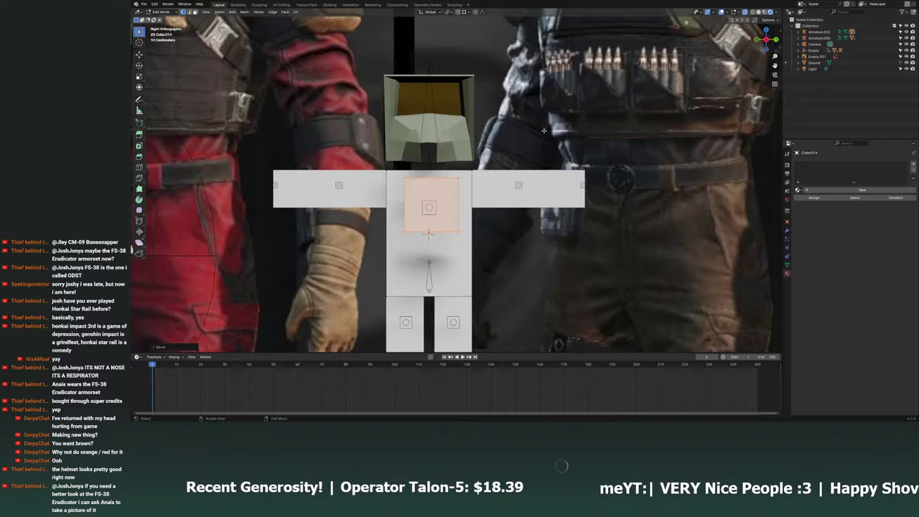
pyautogui.scroll(-5, 543, 130)
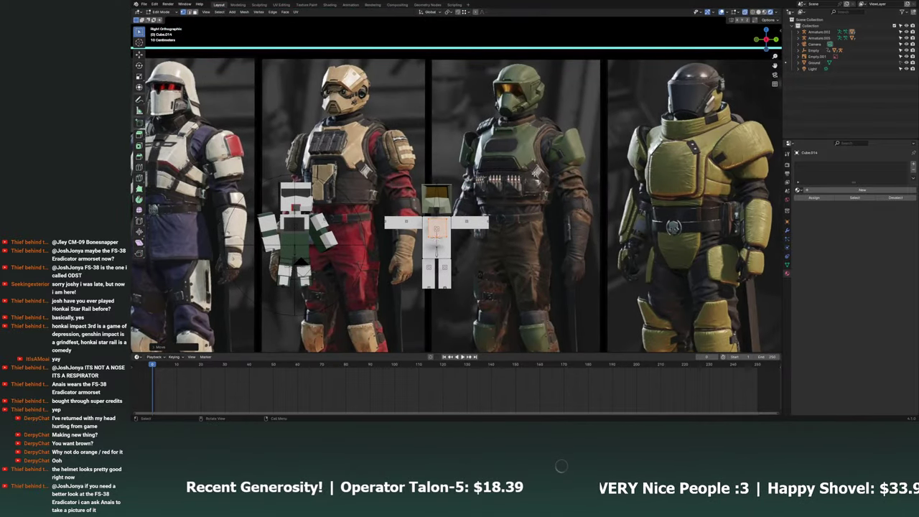
pyautogui.scroll(2, 535, 173)
pyautogui.scroll(5, 535, 172)
pyautogui.moveTo(535, 173)
pyautogui.mouseDown(button='middle')
pyautogui.moveTo(382, 225)
pyautogui.moveTo(589, 179)
pyautogui.mouseUp(button='middle')
# Make the chest plate thinner along X and wider along Y.
pyautogui.press('s')
pyautogui.press('x')
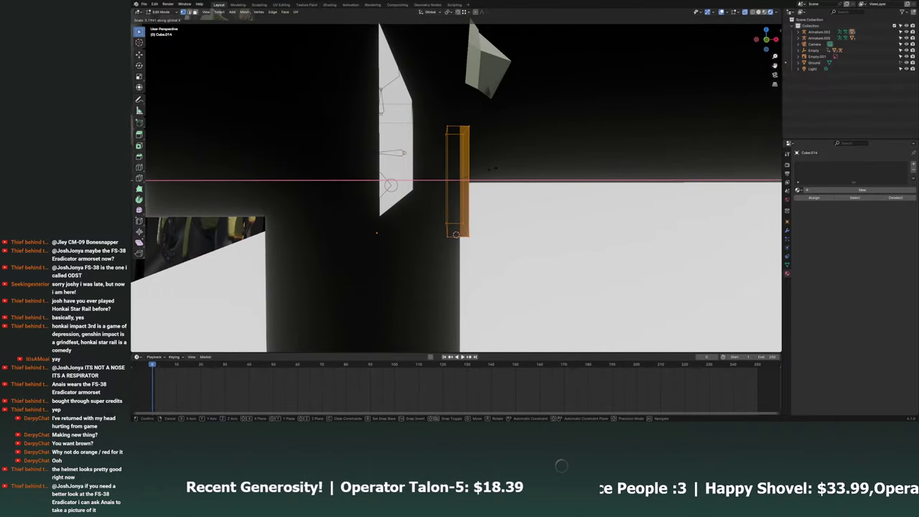
pyautogui.keyDown('alt'); pyautogui.moveTo(456, 234); pyautogui.dragTo(450, 234, button='middle'); pyautogui.keyUp('alt')
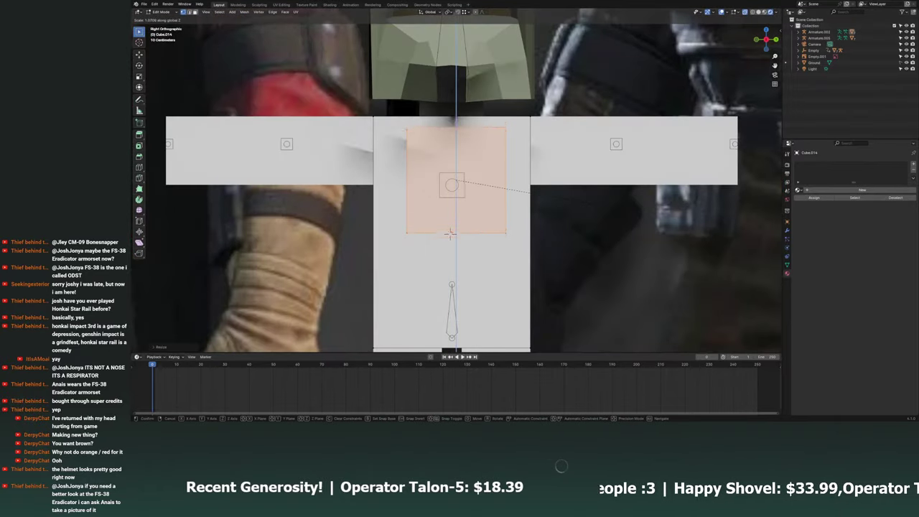
pyautogui.click(656, 214)
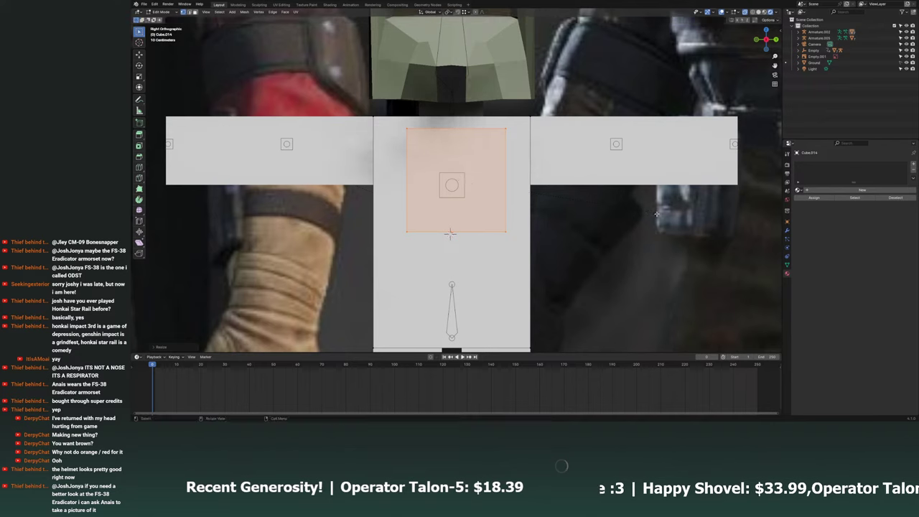
pyautogui.press('s')
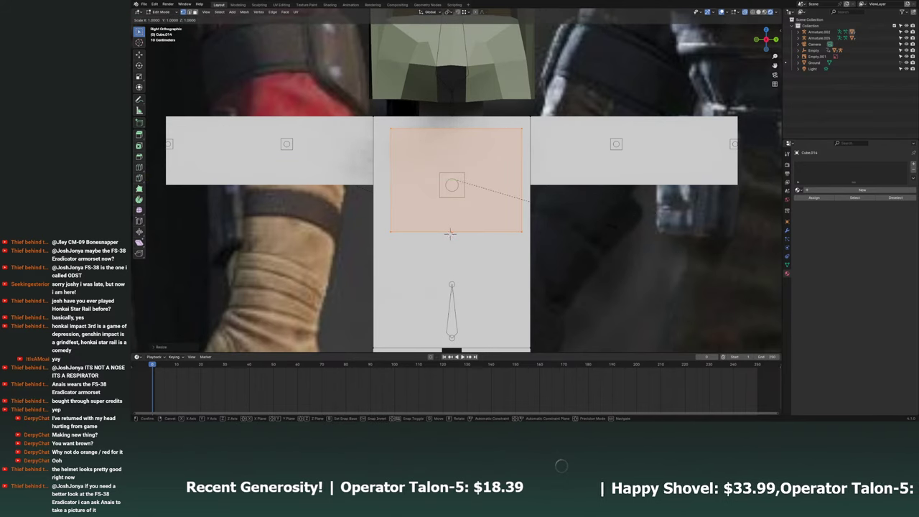
pyautogui.press('y')
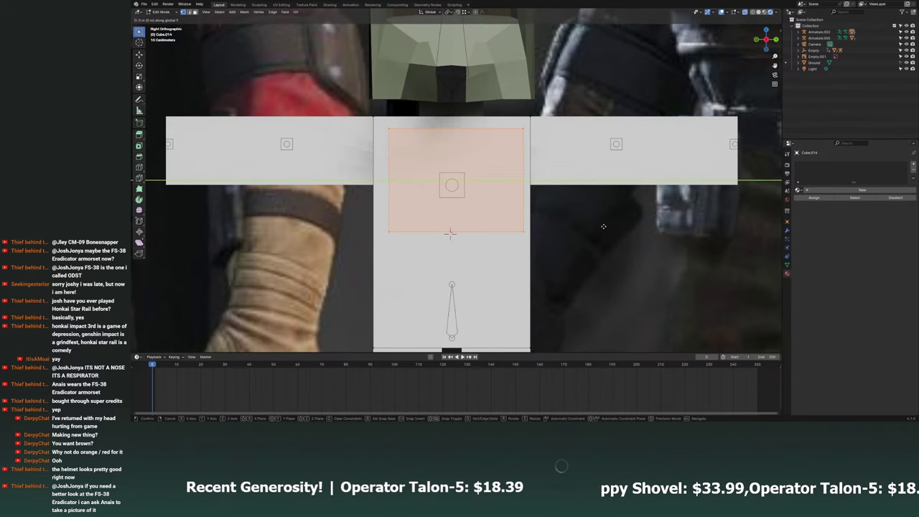
pyautogui.click(598, 217)
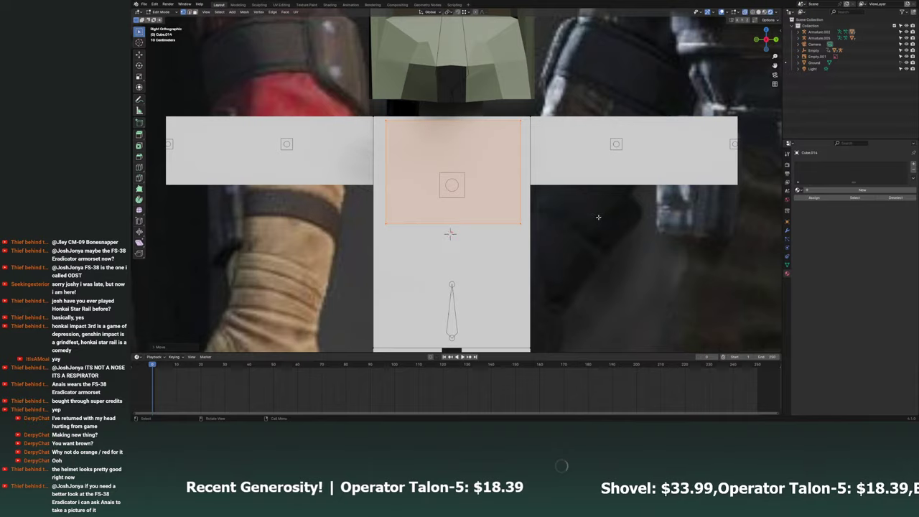
pyautogui.scroll(-8, 598, 217)
pyautogui.scroll(5, 589, 212)
pyautogui.scroll(-5, 582, 209)
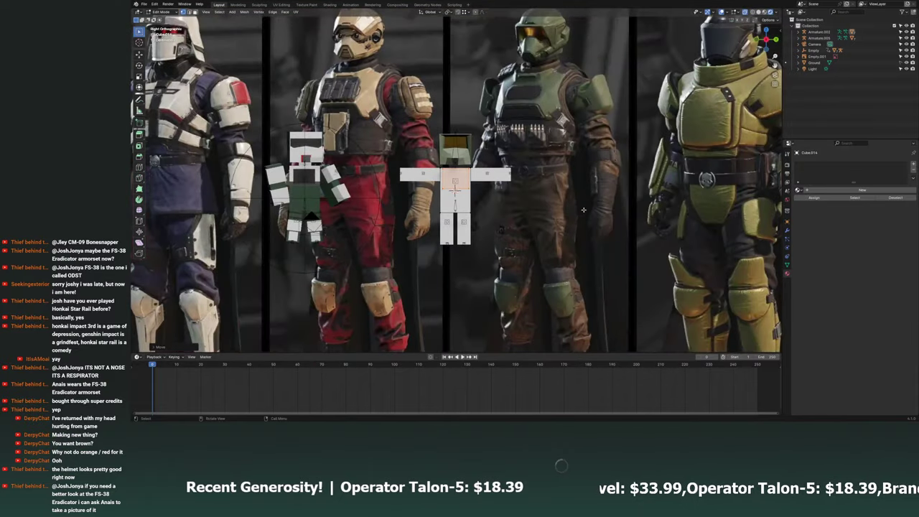
pyautogui.keyDown('shift'); pyautogui.moveTo(583, 209); pyautogui.dragTo(568, 222, button='middle'); pyautogui.keyUp('shift')
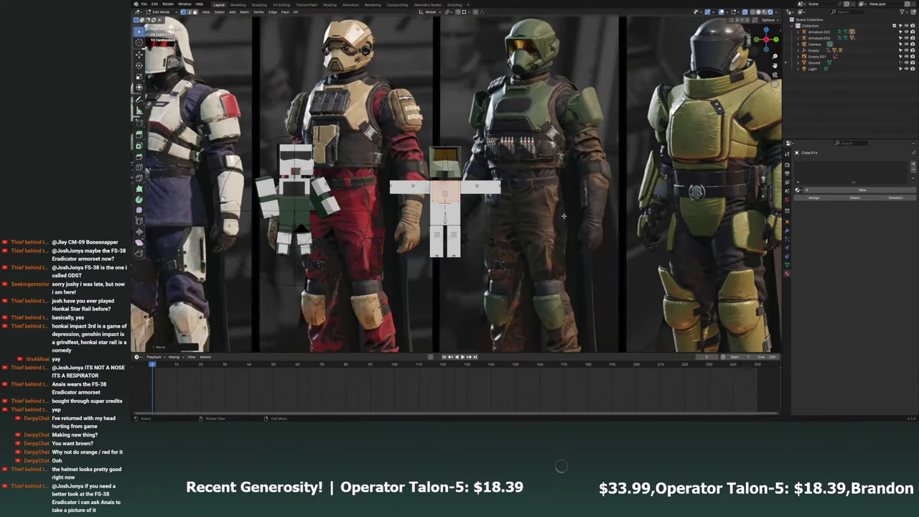
# Taper the chest plate by scaling its selected face along Y, after abandoning an extrusion.
pyautogui.scroll(5, 564, 215)
pyautogui.scroll(3, 553, 237)
pyautogui.press('e')
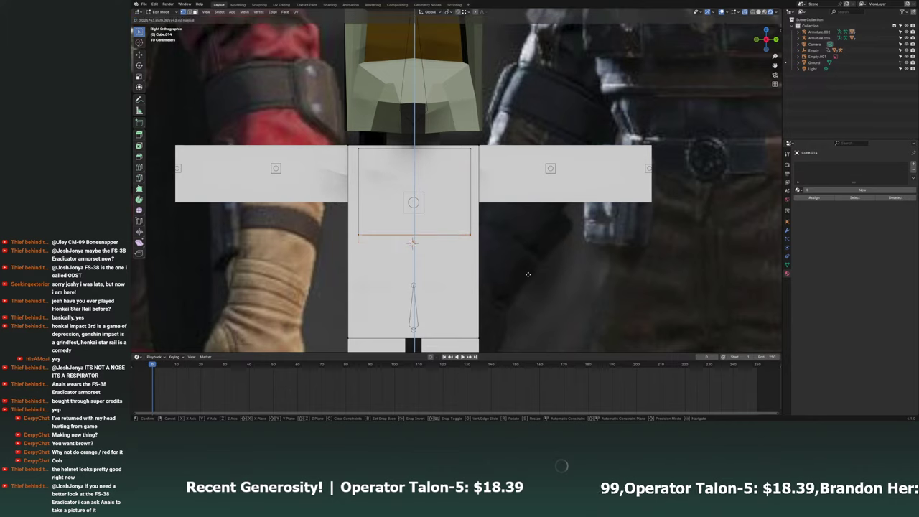
pyautogui.press('z')
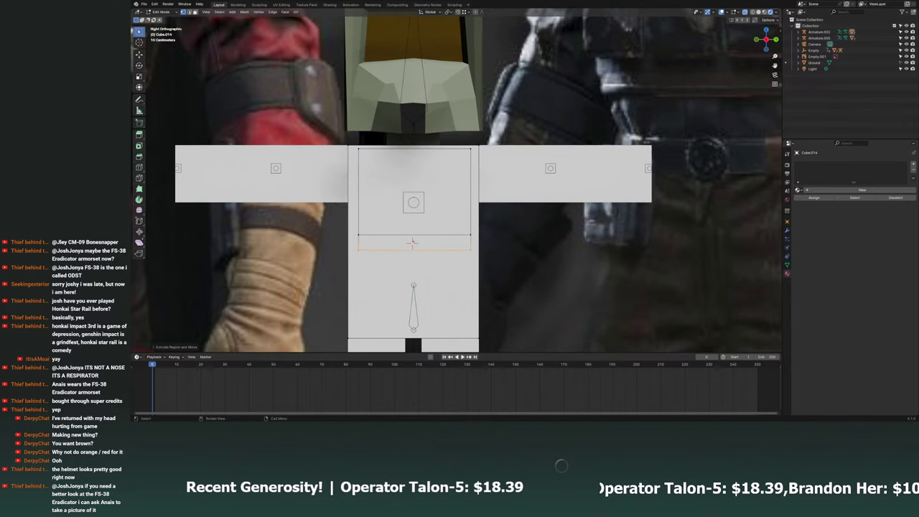
pyautogui.press('Escape')
pyautogui.scroll(-6, 523, 248)
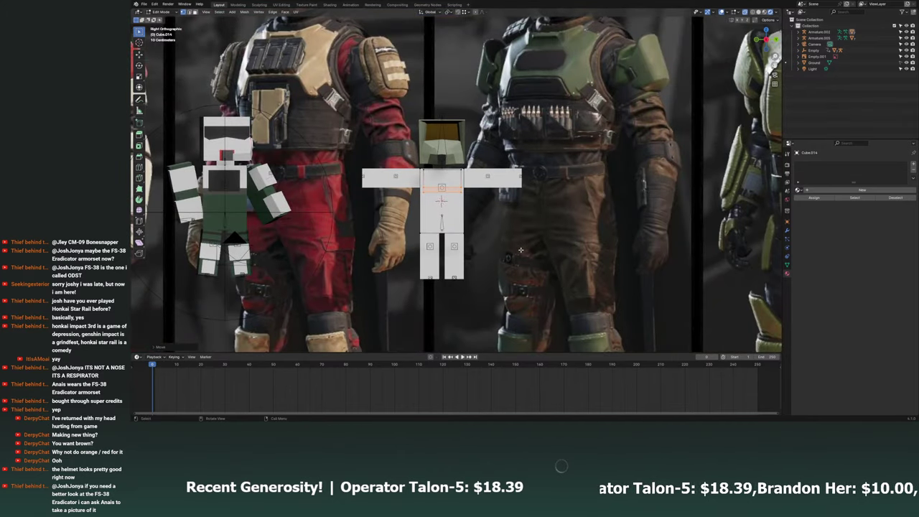
pyautogui.scroll(6, 520, 250)
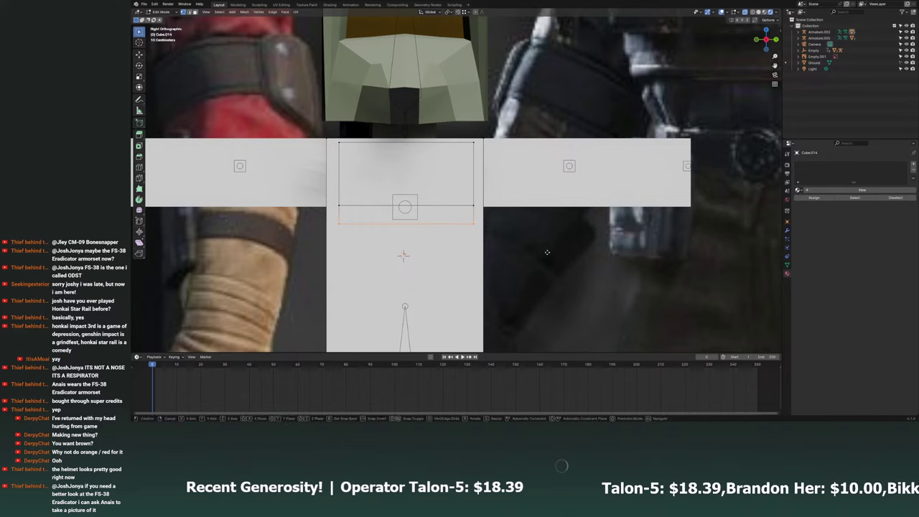
pyautogui.press('s')
pyautogui.press('y')
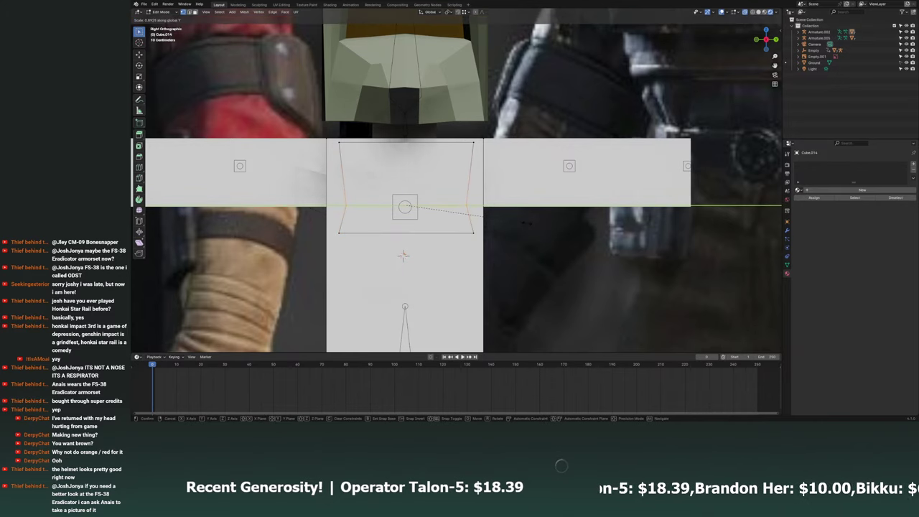
pyautogui.click(529, 223)
pyautogui.scroll(-5, 524, 244)
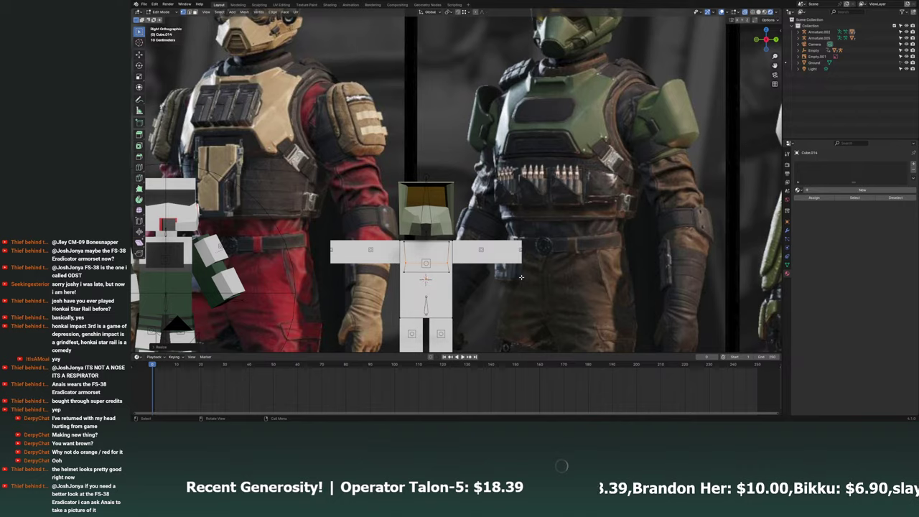
# Check the plate's depth, then lower its top-right corner in the right side view.
pyautogui.keyDown('shift'); pyautogui.moveTo(515, 272); pyautogui.dragTo(513, 231, button='middle'); pyautogui.keyUp('shift')
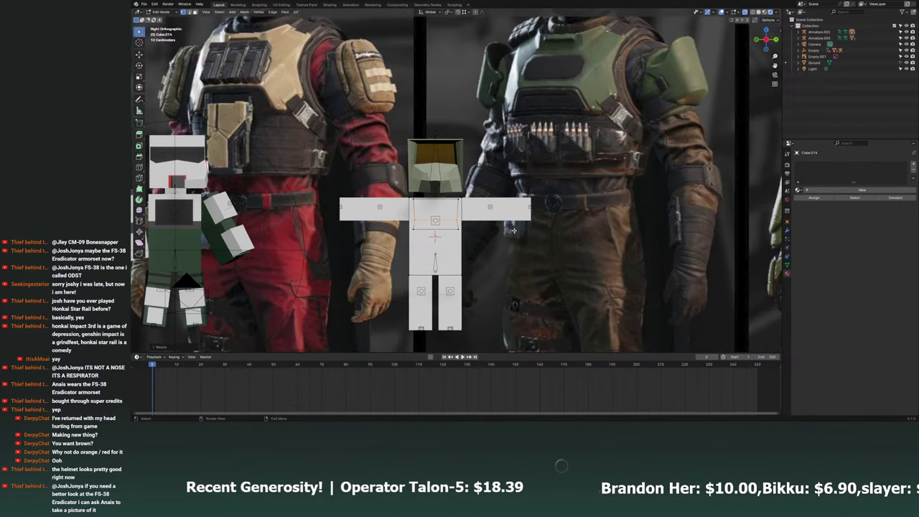
pyautogui.scroll(6, 514, 229)
pyautogui.scroll(-1, 455, 236)
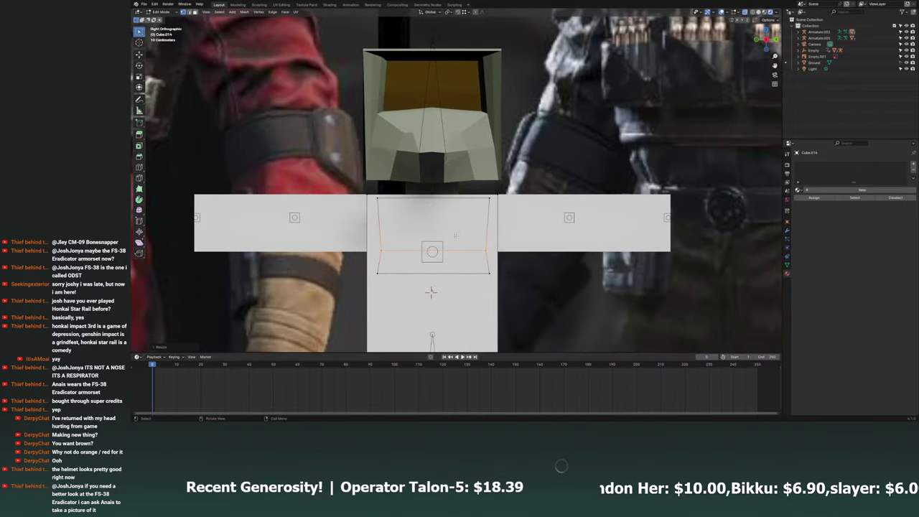
pyautogui.moveTo(766, 42); pyautogui.dragTo(769, 45)
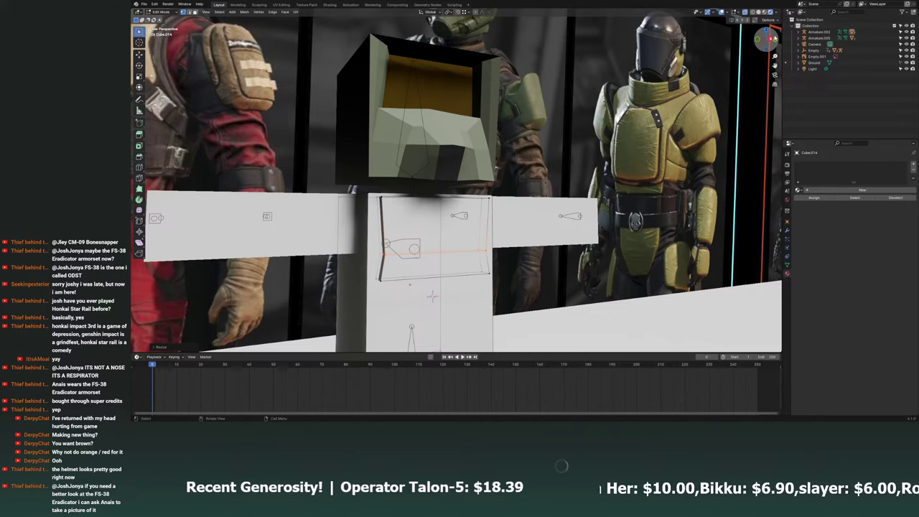
pyautogui.click(767, 39)
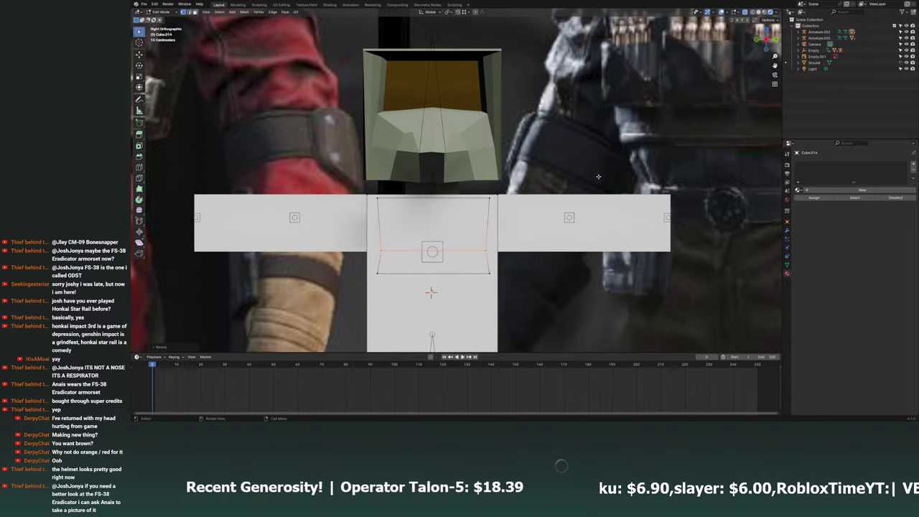
pyautogui.scroll(2, 533, 224)
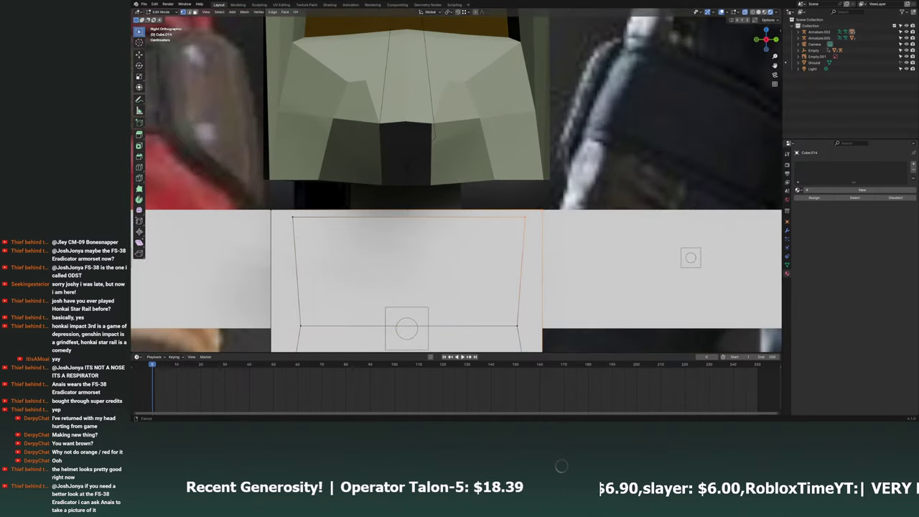
pyautogui.scroll(2, 533, 224)
pyautogui.press('g')
pyautogui.click(532, 236)
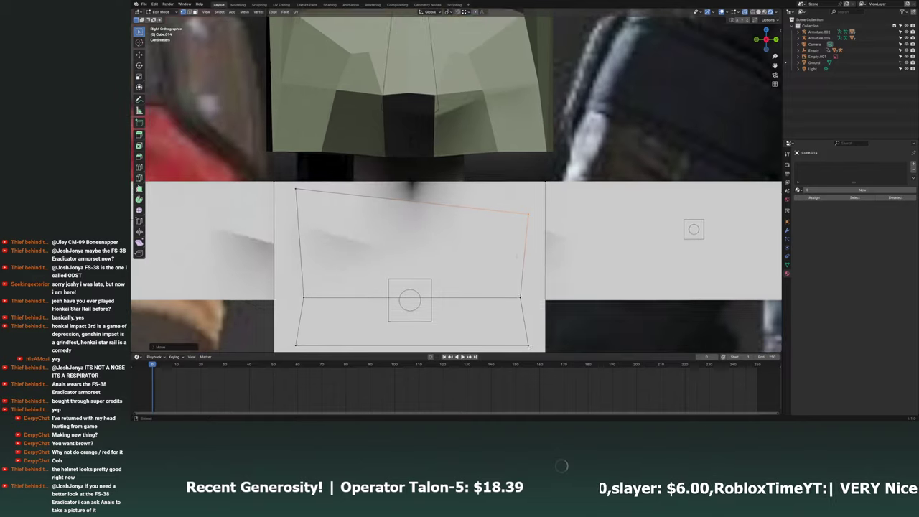
pyautogui.scroll(-3, 493, 245)
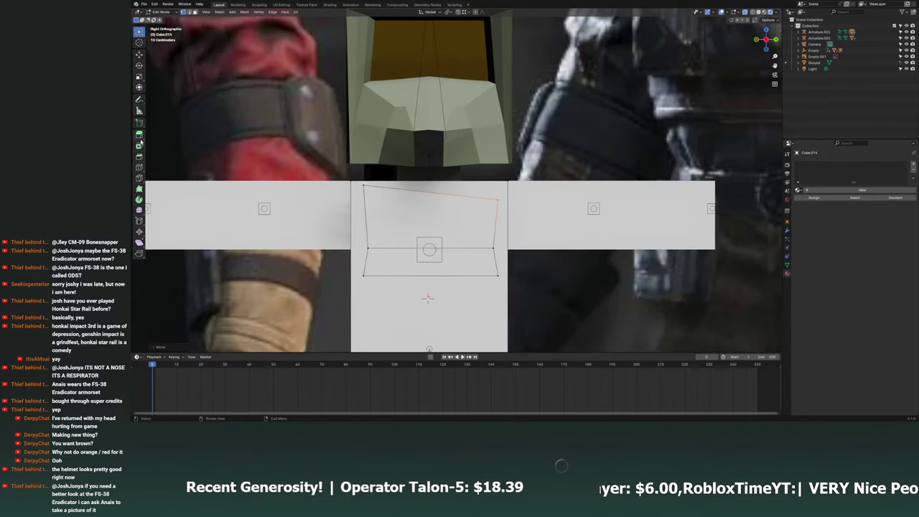
# Save the file and move the selected edge vertically to a new height.
pyautogui.click(140, 166)
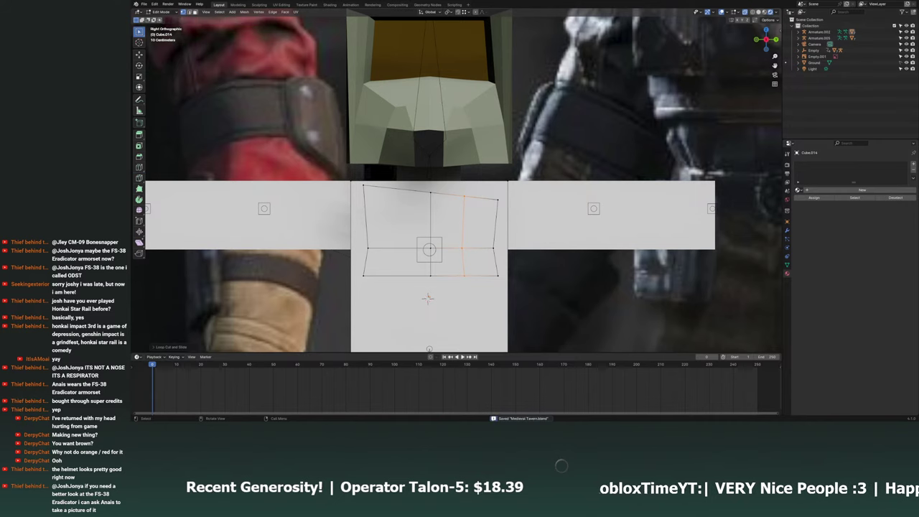
pyautogui.hotkey('ctrl', 's')
pyautogui.press('g')
pyautogui.press('z')
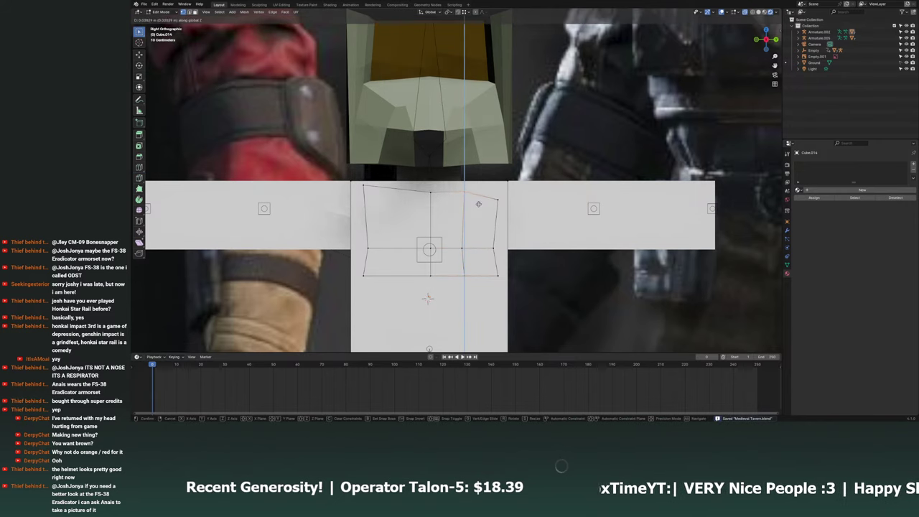
pyautogui.click(478, 194)
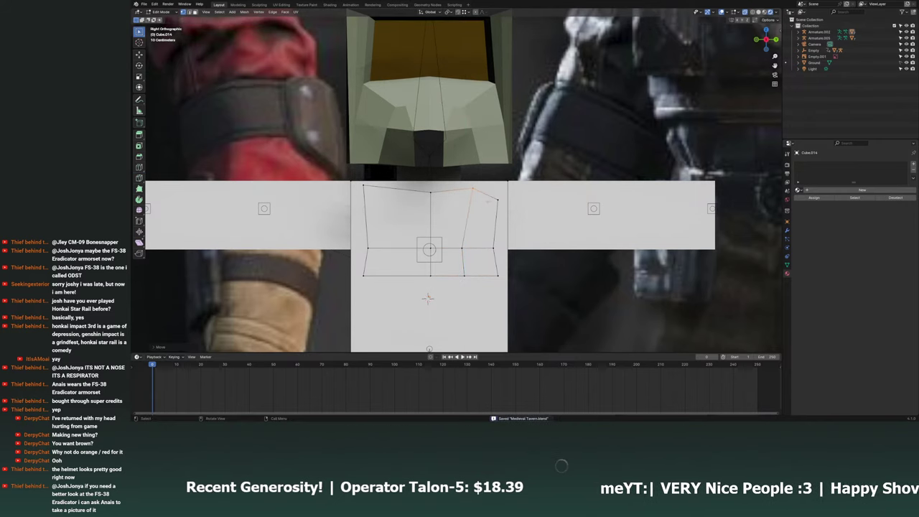
# Shift the torso front's top edge and a right-side edge along Y.
pyautogui.click(423, 186)
pyautogui.press('g')
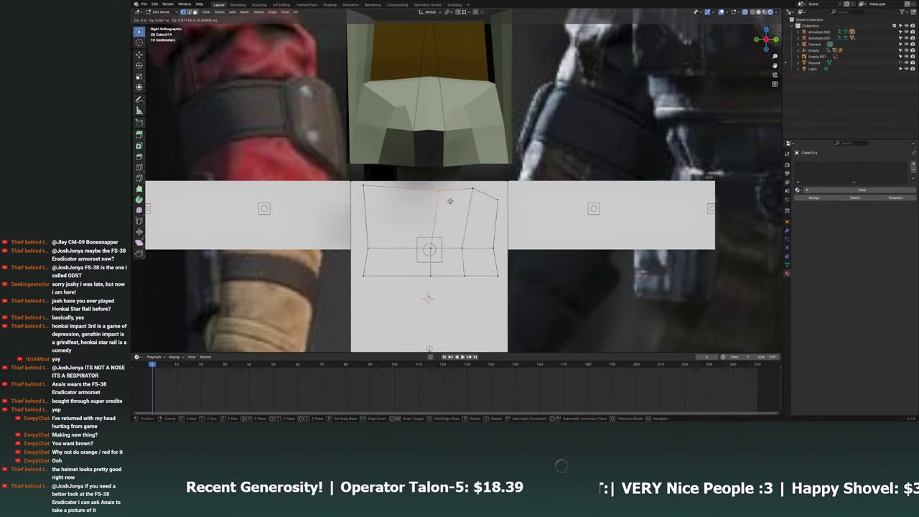
pyautogui.press('y')
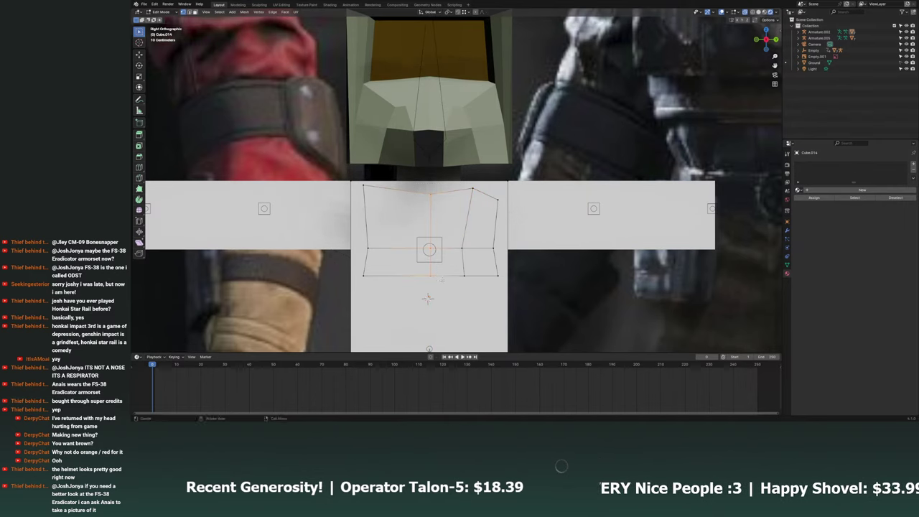
pyautogui.click(434, 279)
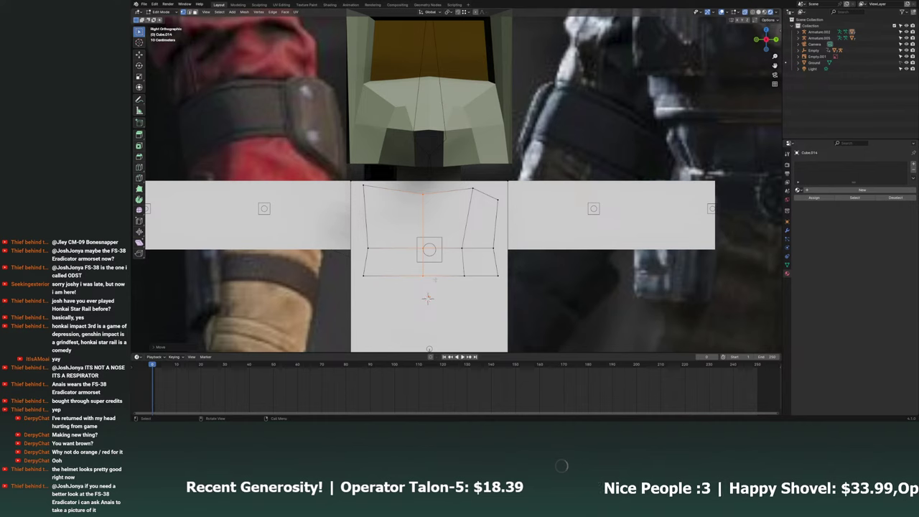
pyautogui.click(475, 209)
pyautogui.press('g')
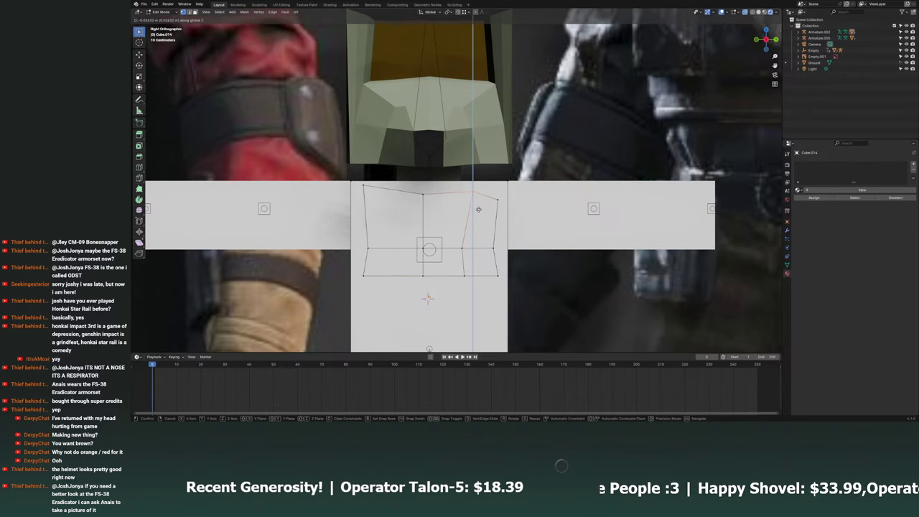
pyautogui.press('y')
pyautogui.click(486, 209)
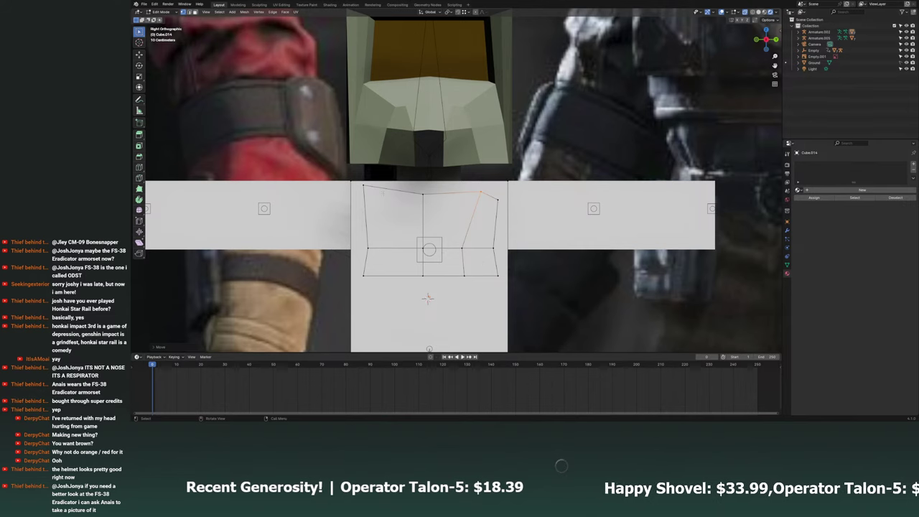
# Cut a new edge loop near the left side and move it vertically.
pyautogui.click(141, 167)
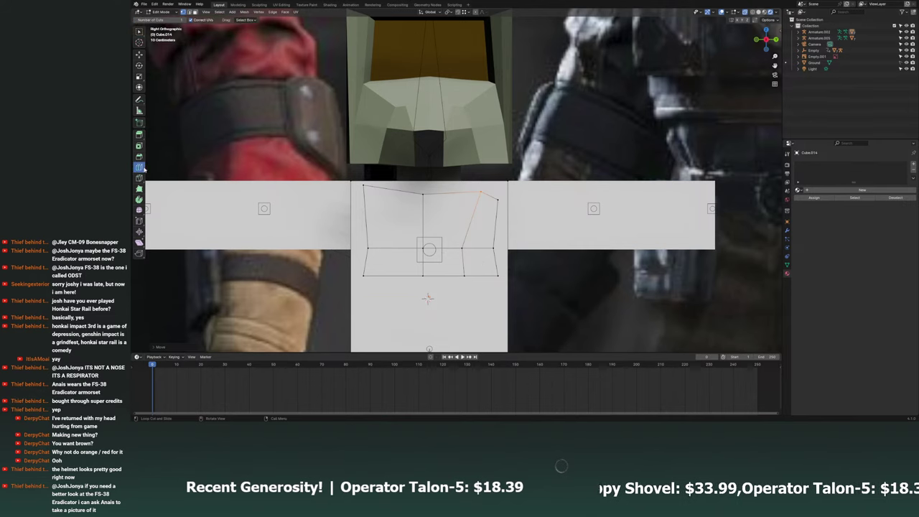
pyautogui.click(387, 192)
pyautogui.press('w')
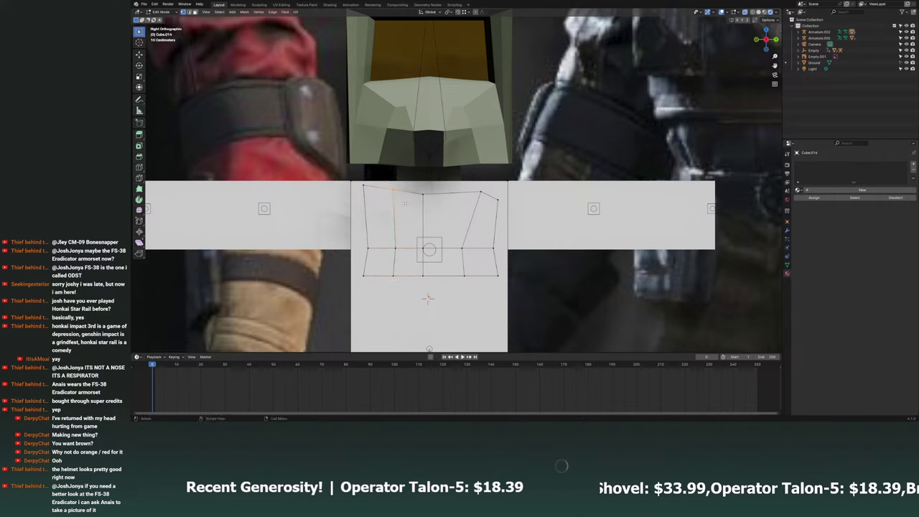
pyautogui.press('g')
pyautogui.press('z')
pyautogui.click(405, 203)
# Reposition the top-left vertices up-left and nudge the left-edge vertices slightly left.
pyautogui.click(363, 186)
pyautogui.press('g')
pyautogui.press('z')
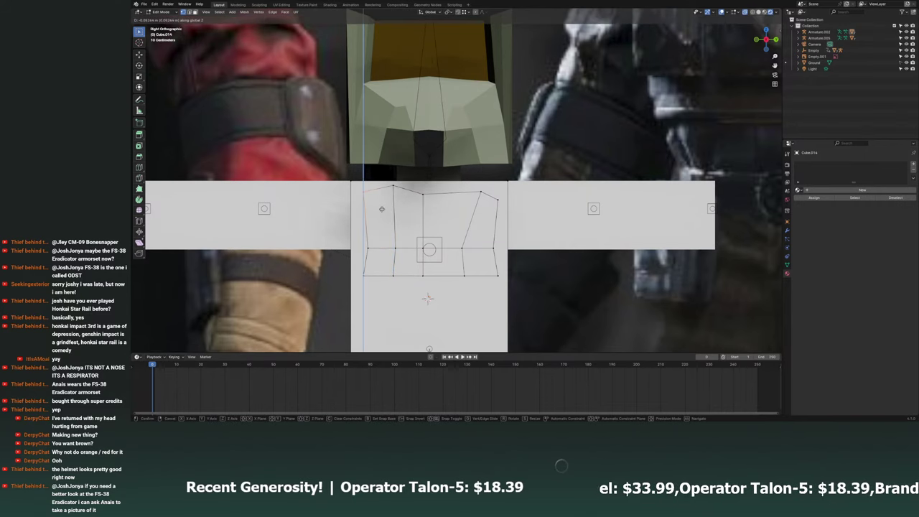
pyautogui.click(381, 209)
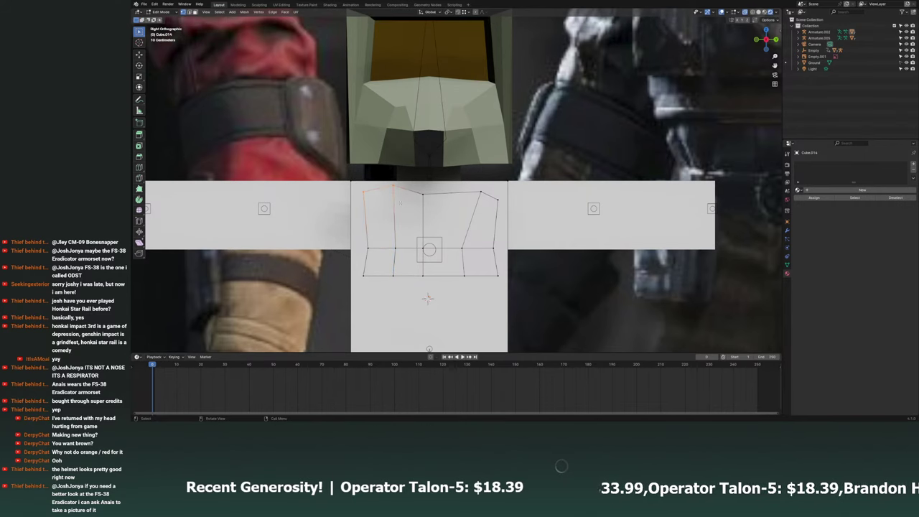
pyautogui.press('g')
pyautogui.click(381, 295)
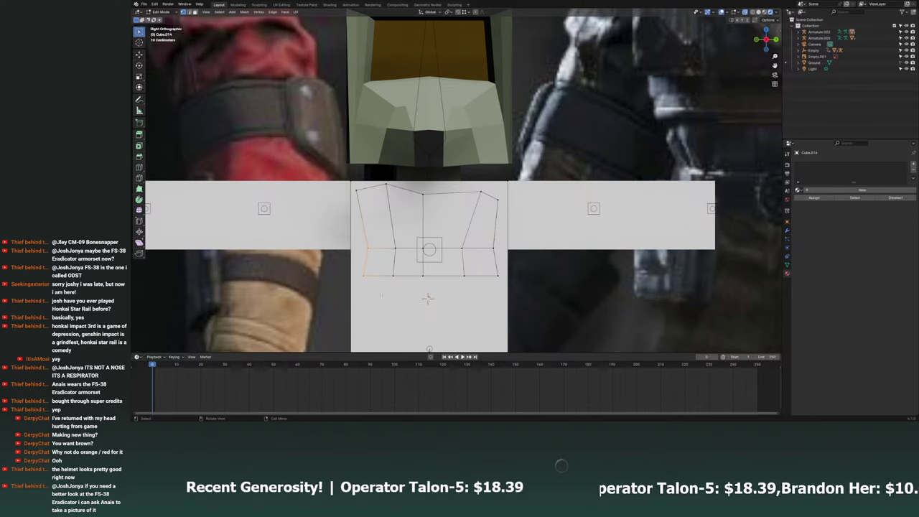
pyautogui.press('g')
pyautogui.click(378, 294)
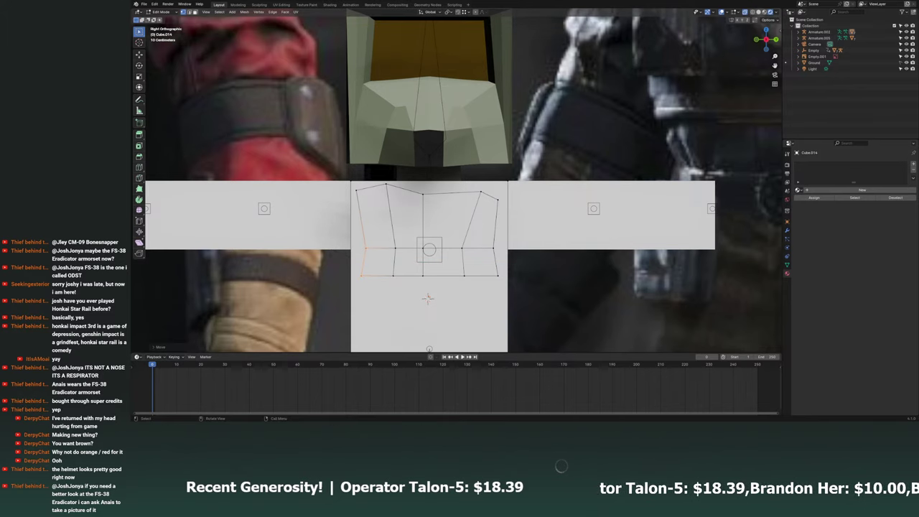
# Lower the bottom torso edge row slightly, deselect the mesh and save the file.
pyautogui.scroll(-3, 494, 262)
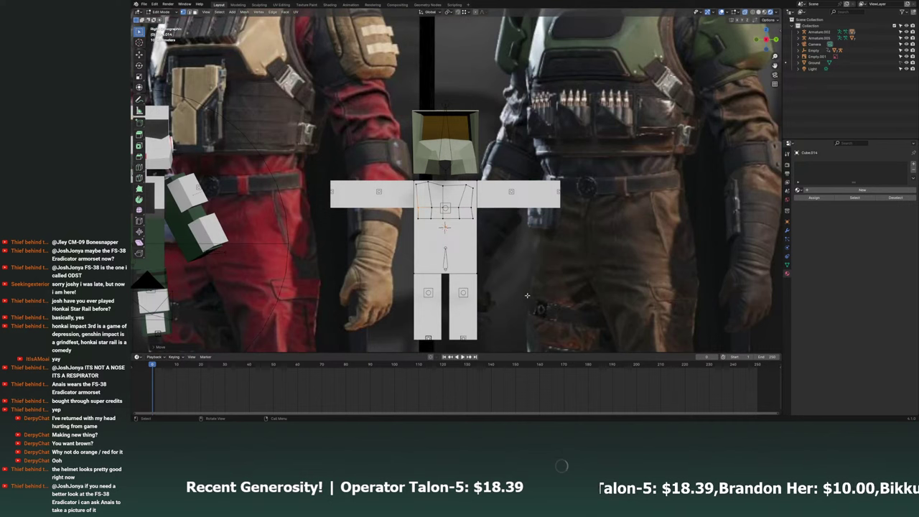
pyautogui.scroll(-2, 495, 263)
pyautogui.scroll(3, 496, 264)
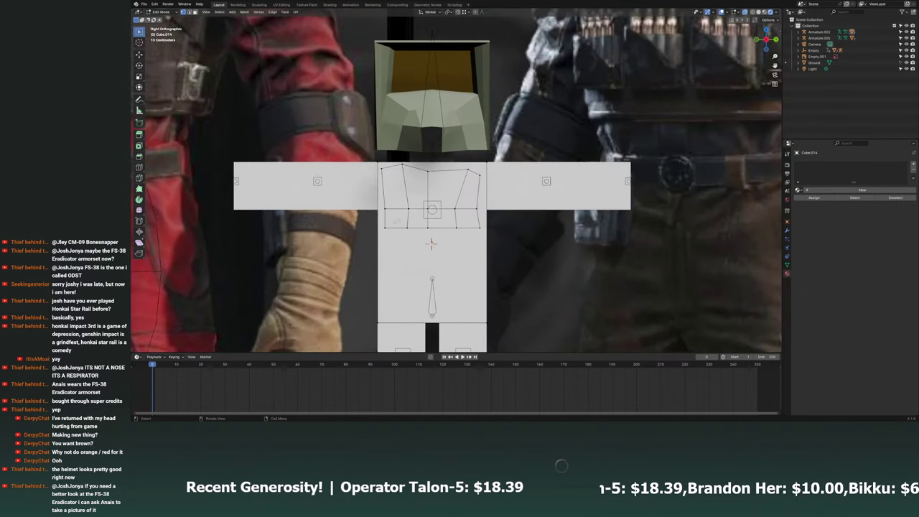
pyautogui.press('g')
pyautogui.click(431, 244)
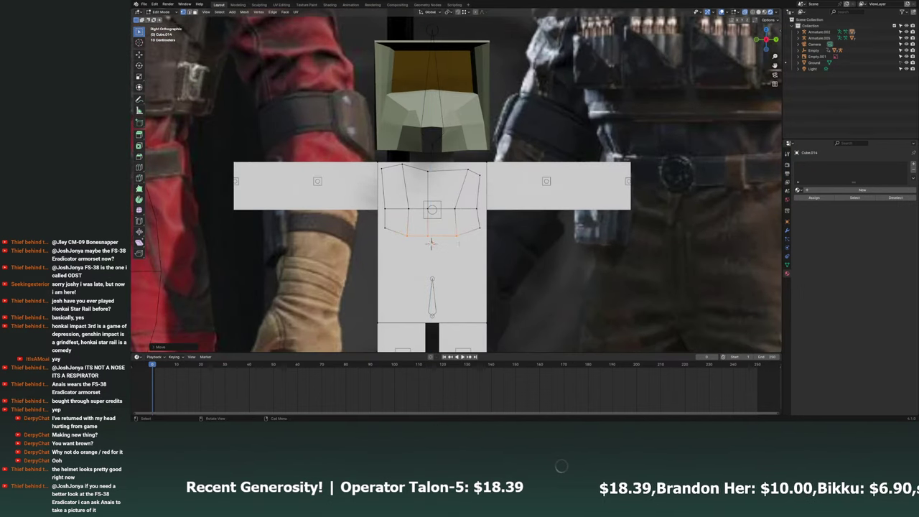
pyautogui.press('a')
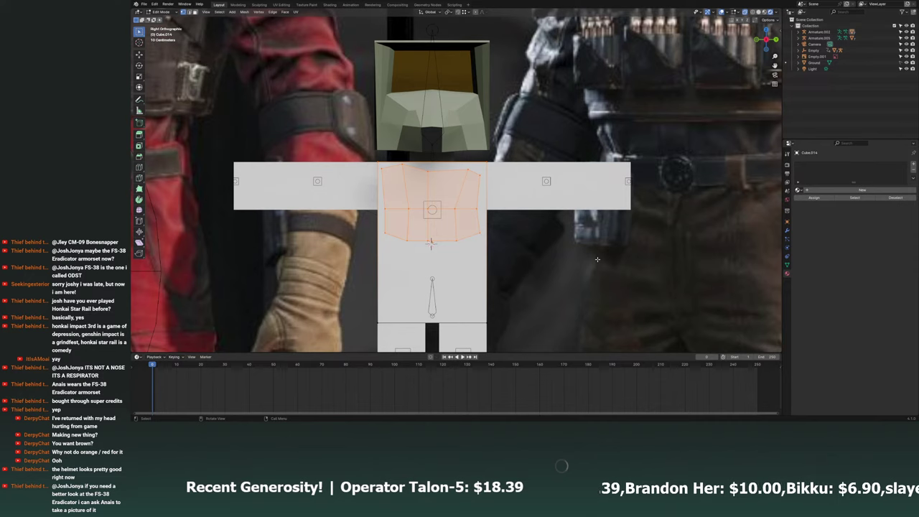
pyautogui.hotkey('alt', 'a')
pyautogui.hotkey('ctrl', 's')
pyautogui.keyDown('shift'); pyautogui.moveTo(596, 259); pyautogui.dragTo(577, 221, button='middle'); pyautogui.keyUp('shift')
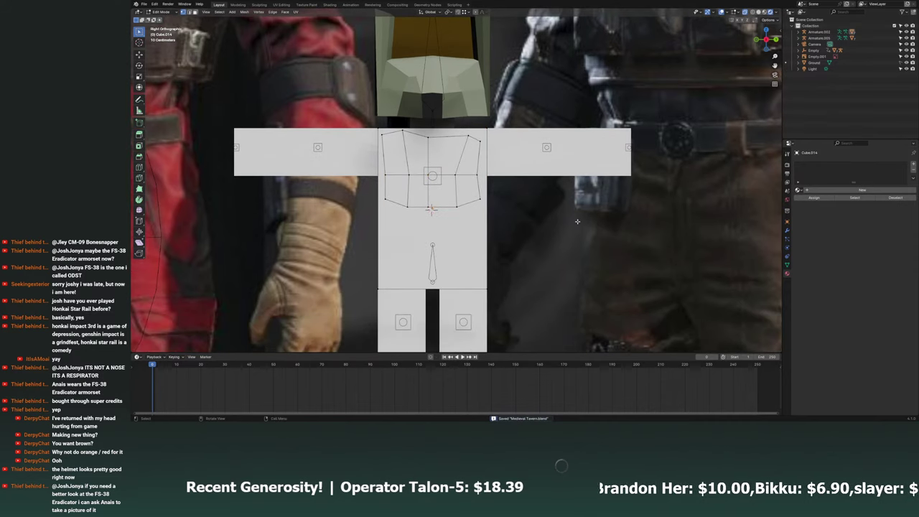
pyautogui.hotkey('shift', 'a')
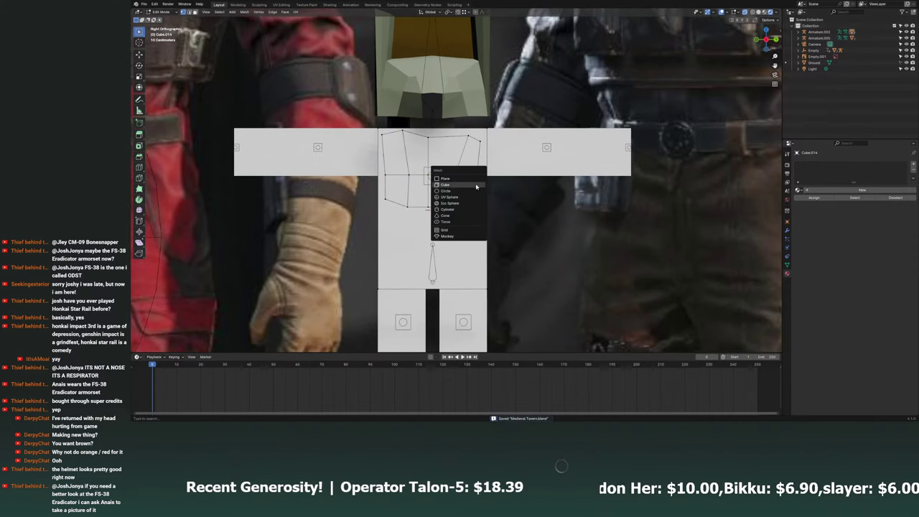
# Add a new cube, shrink it, and lower it vertically onto the chest area.
pyautogui.click(476, 187)
pyautogui.scroll(-3, 476, 188)
pyautogui.scroll(3, 476, 188)
pyautogui.press('s')
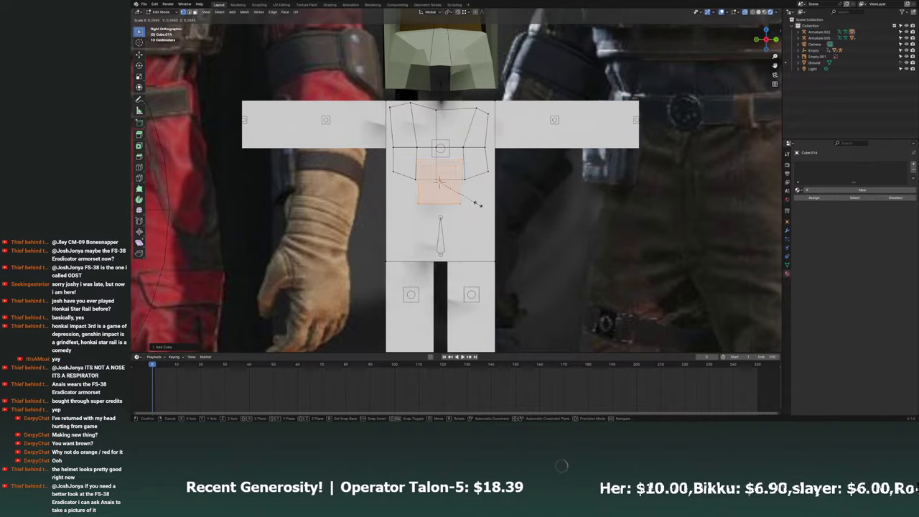
pyautogui.click(448, 189)
pyautogui.moveTo(761, 50); pyautogui.dragTo(774, 62, button='middle')
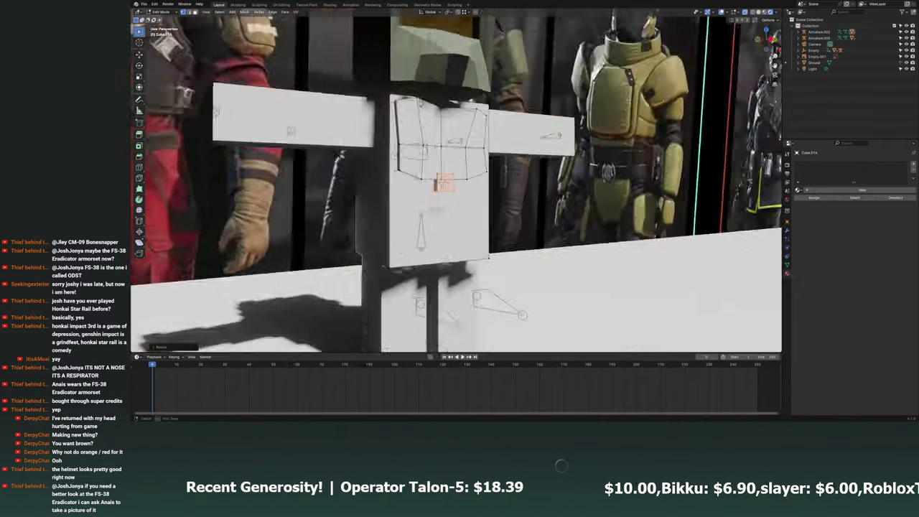
pyautogui.scroll(5, 517, 205)
pyautogui.scroll(-5, 515, 205)
pyautogui.press('g')
pyautogui.press('z')
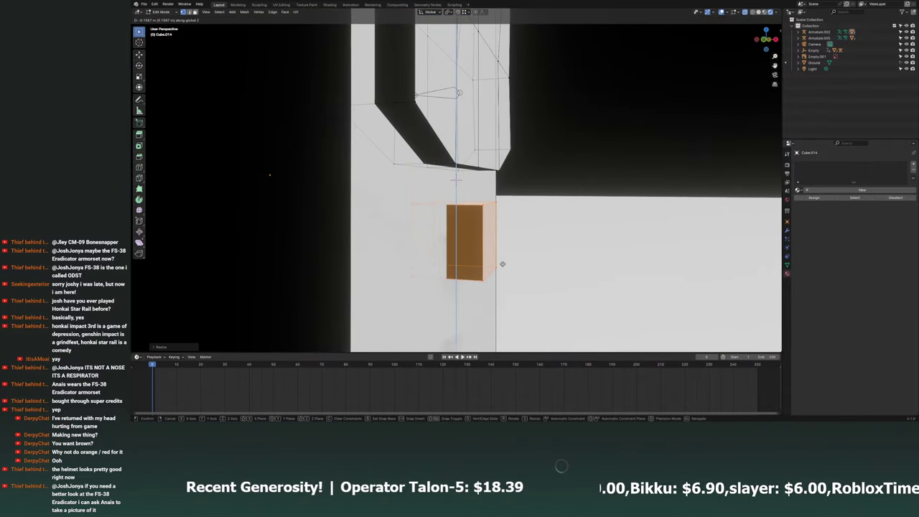
pyautogui.click(502, 263)
# Push the cube against the torso front, flatten it twice along X, and check it in front orthographic view.
pyautogui.press('g')
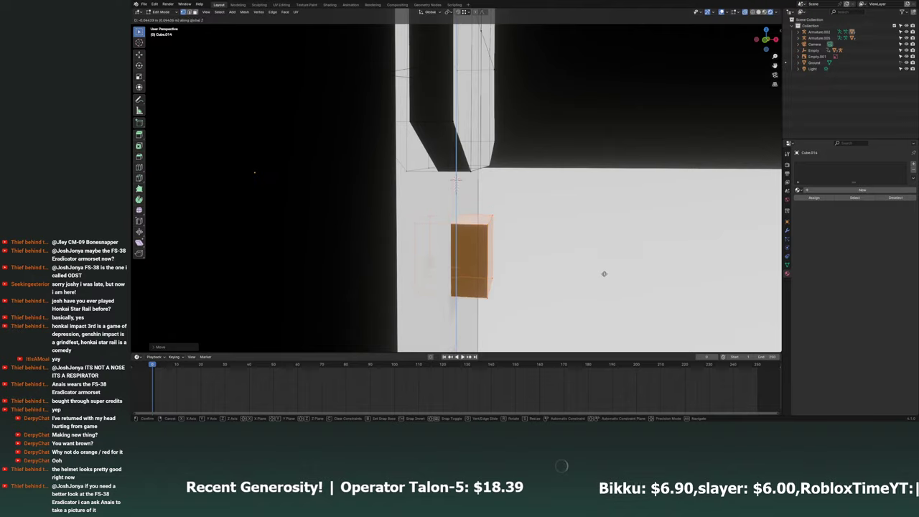
pyautogui.press('x')
pyautogui.click(607, 273)
pyautogui.press('s')
pyautogui.press('x')
pyautogui.click(495, 255)
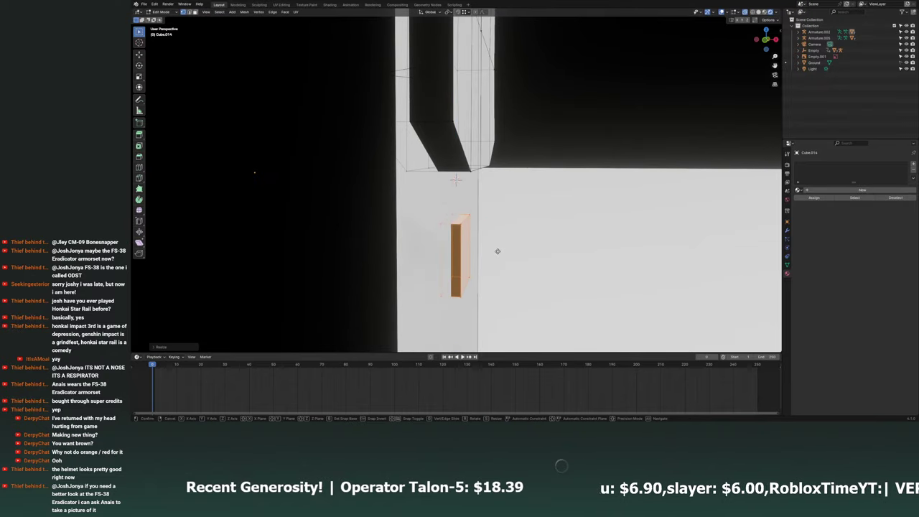
pyautogui.press('s')
pyautogui.press('x')
pyautogui.click(501, 249)
pyautogui.press('KP_1')
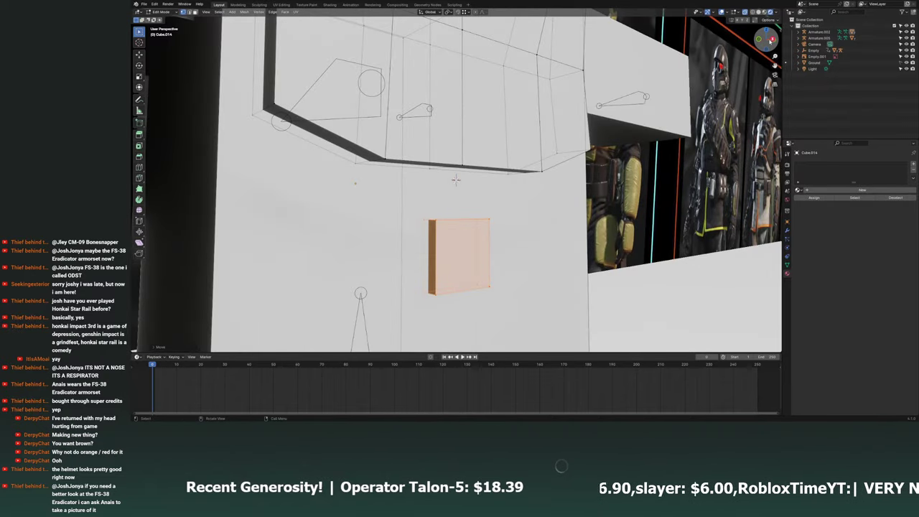
pyautogui.press('KP_5')
pyautogui.moveTo(531, 240)
pyautogui.mouseDown(button='middle')
pyautogui.moveTo(503, 237)
pyautogui.moveTo(519, 228)
pyautogui.moveTo(473, 209)
pyautogui.mouseUp(button='middle')
pyautogui.press('KP_1')
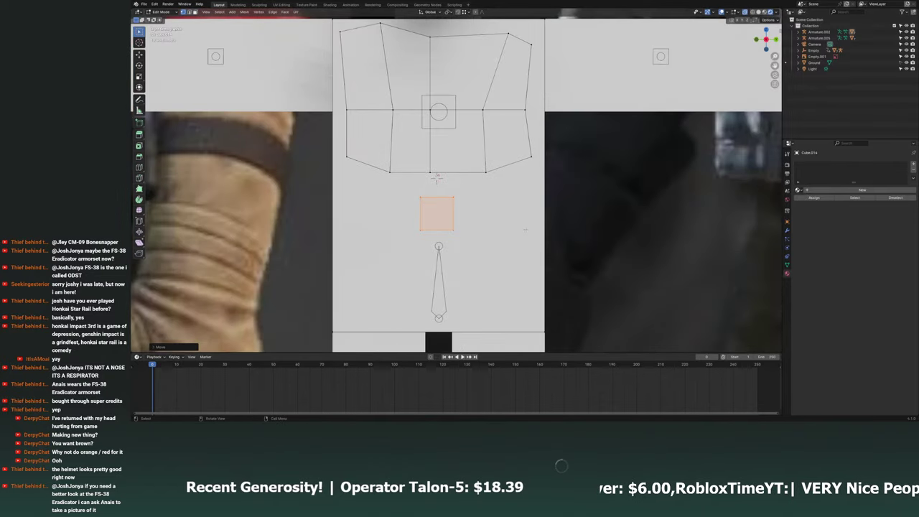
# Move the duplicated square onto the grille block and narrow it along Y.
pyautogui.rightClick(473, 209)
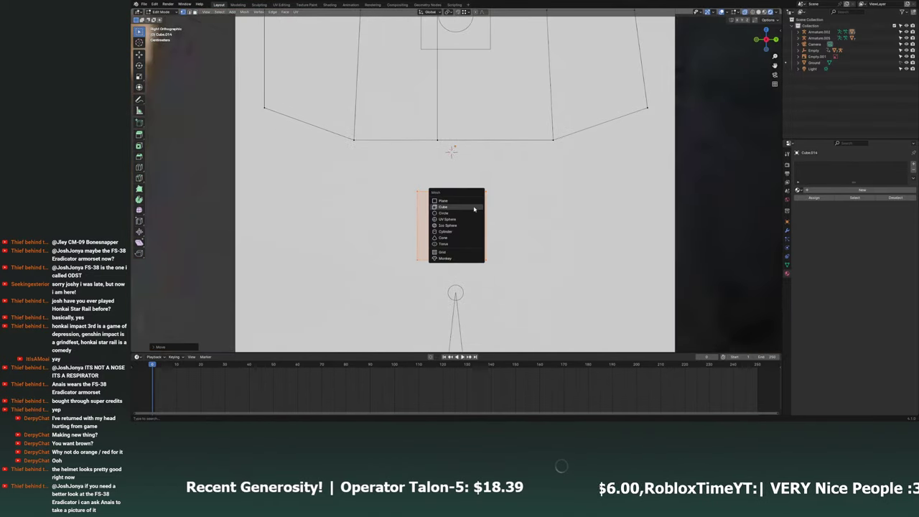
pyautogui.press('Escape')
pyautogui.scroll(-5, 473, 209)
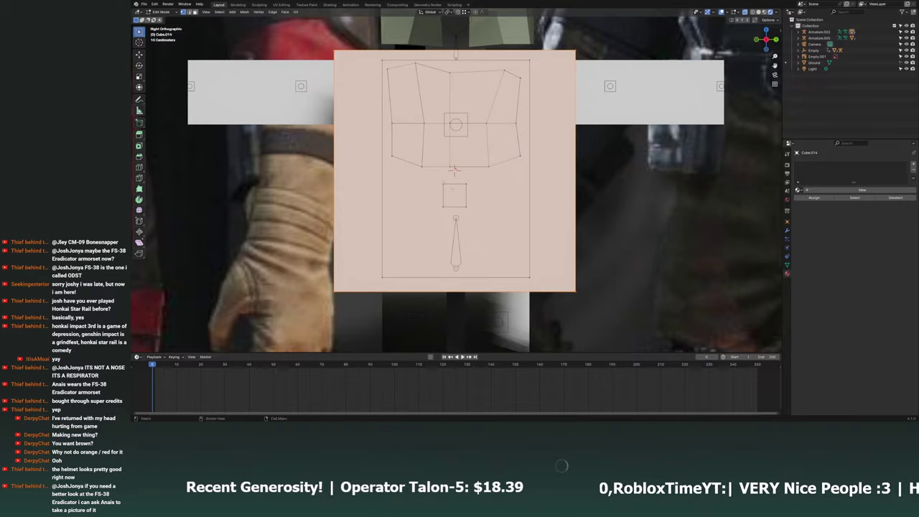
pyautogui.scroll(4, 493, 201)
pyautogui.press('g')
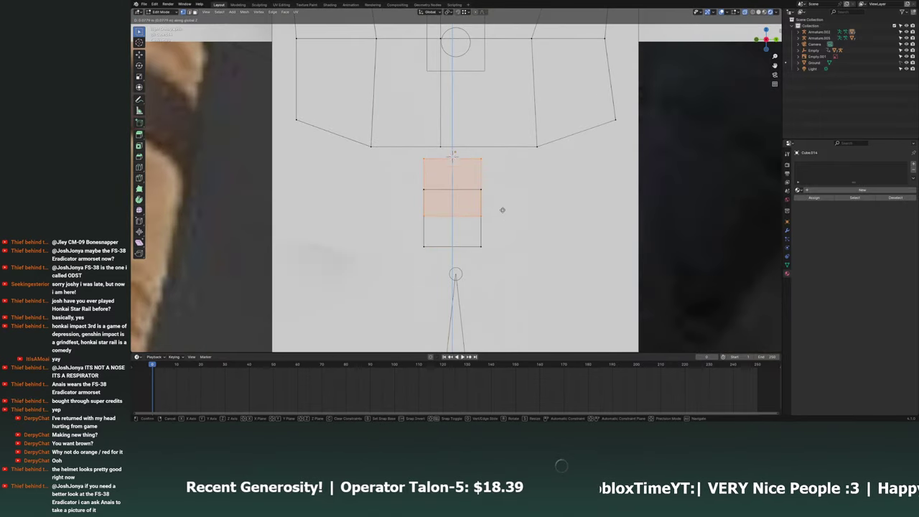
pyautogui.click(501, 208)
pyautogui.scroll(2, 501, 207)
pyautogui.press('s')
pyautogui.moveTo(523, 222); pyautogui.dragTo(495, 213, button='middle')
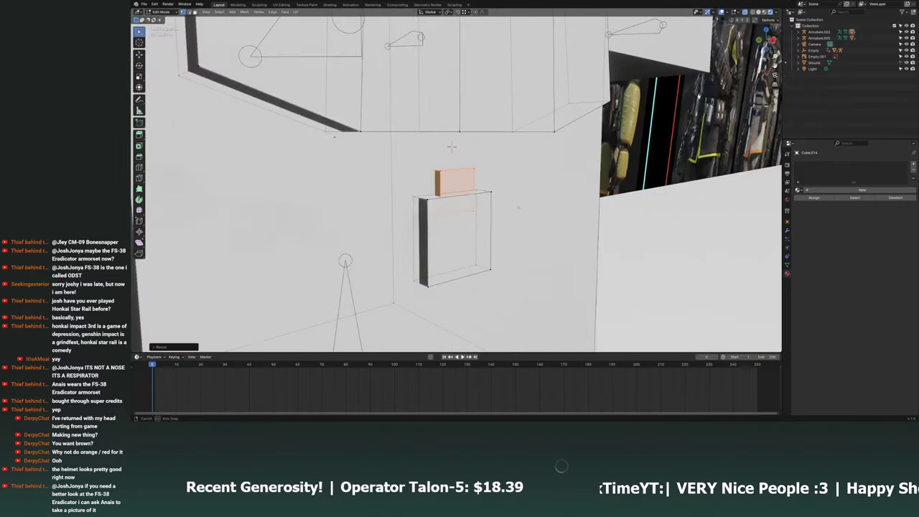
pyautogui.press('y')
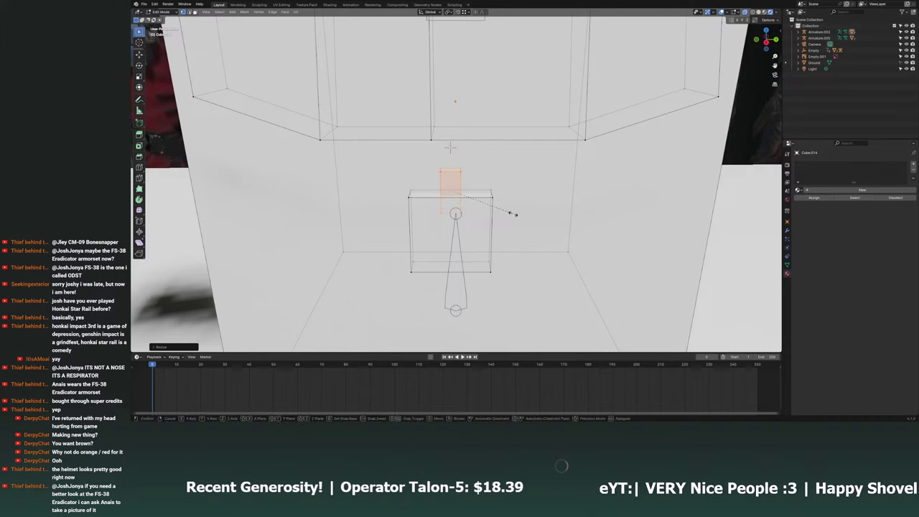
pyautogui.moveTo(511, 211)
pyautogui.mouseDown(button='middle')
pyautogui.moveTo(510, 251)
pyautogui.moveTo(502, 215)
pyautogui.mouseUp(button='middle')
pyautogui.click(492, 242)
# Extrude the face up into a pillar, taper its top, and merge the top vertices into a point.
pyautogui.press('e')
pyautogui.click(499, 192)
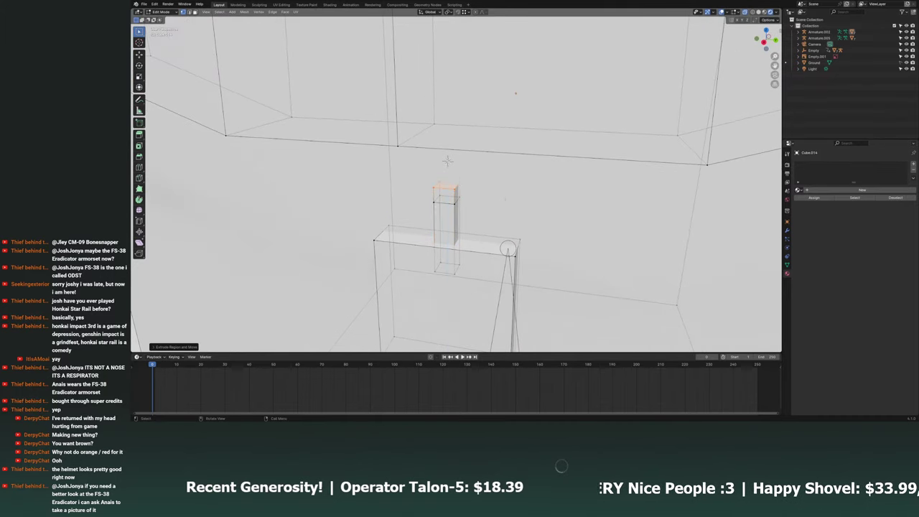
pyautogui.press('s')
pyautogui.click(447, 161)
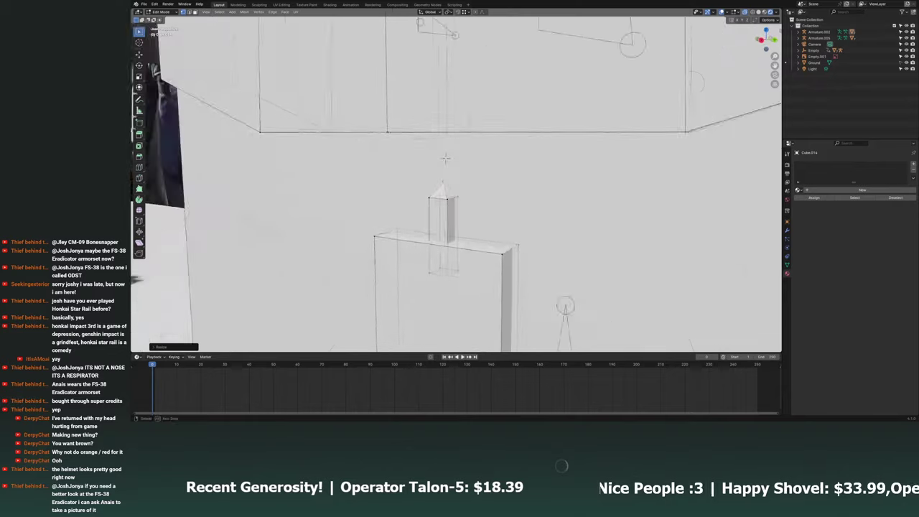
pyautogui.moveTo(447, 161); pyautogui.dragTo(445, 161, button='middle')
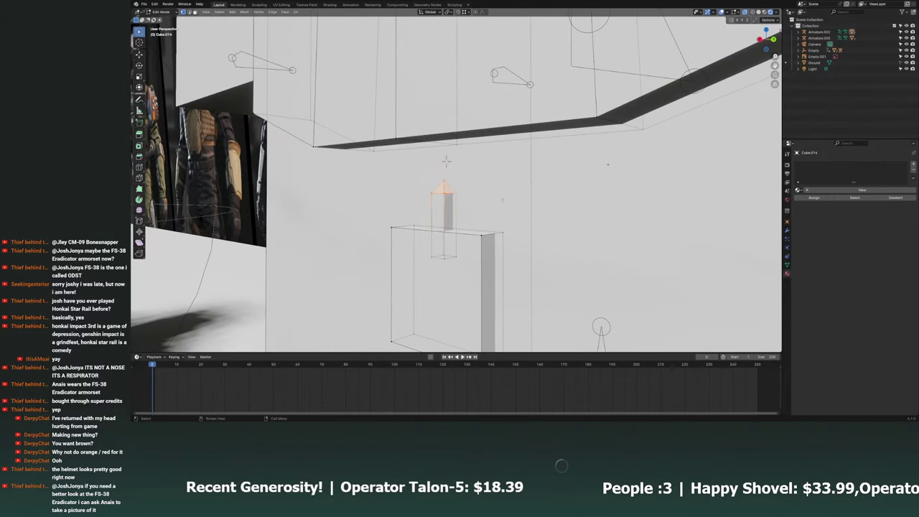
pyautogui.rightClick(503, 196)
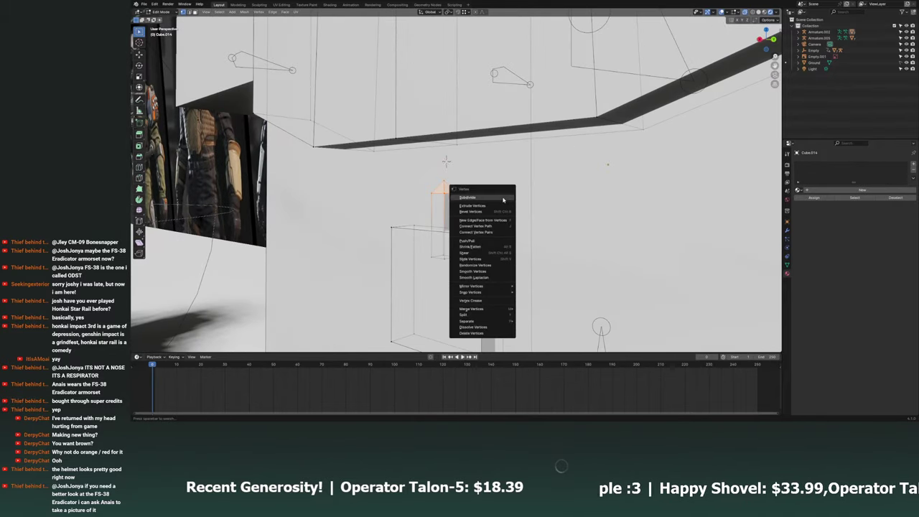
pyautogui.rightClick(446, 161)
pyautogui.moveTo(472, 308)
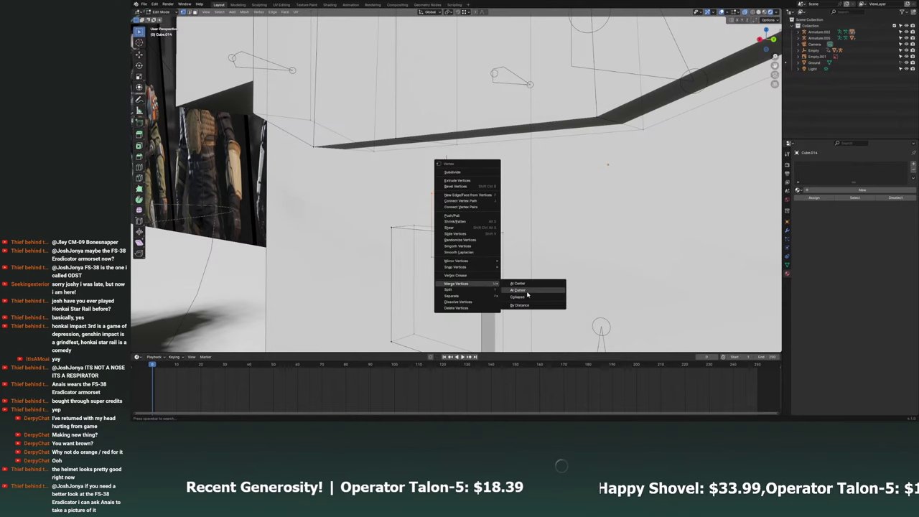
pyautogui.click(531, 306)
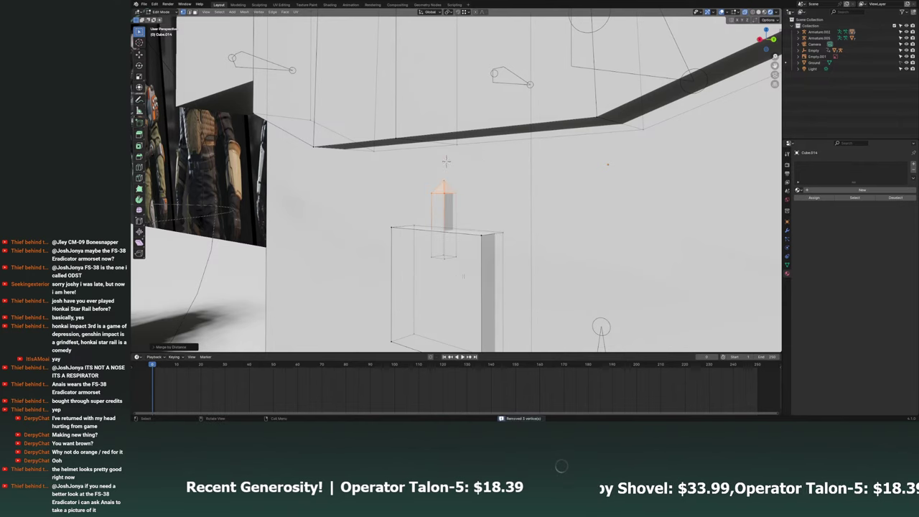
pyautogui.moveTo(531, 306)
pyautogui.mouseDown(button='middle')
pyautogui.moveTo(465, 155)
pyautogui.moveTo(457, 93)
pyautogui.mouseUp(button='middle')
# Slide the finished spike along X so it sits on top of the block.
pyautogui.press('g')
pyautogui.press('x')
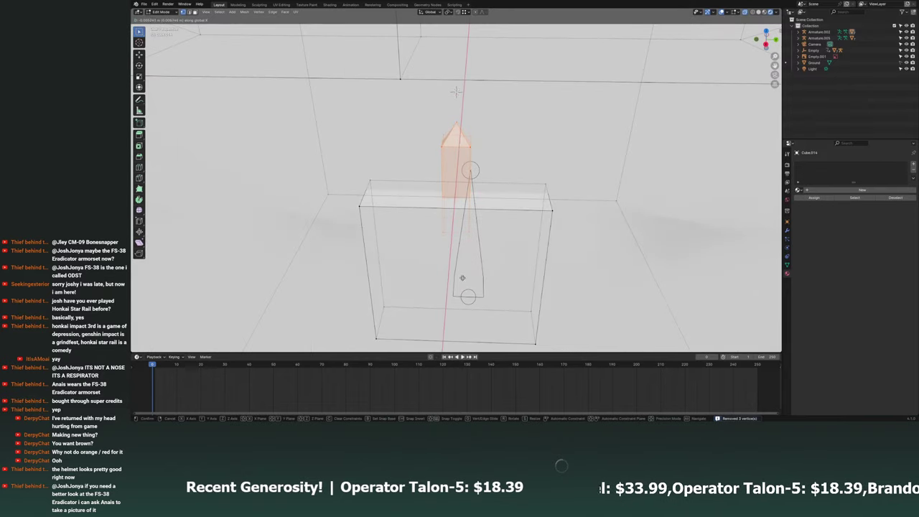
pyautogui.press('x')
pyautogui.press('x')
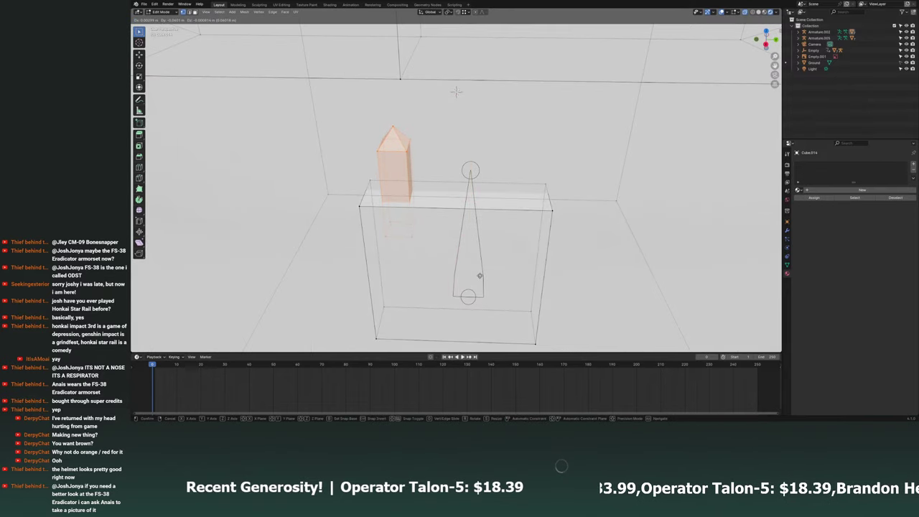
pyautogui.click(455, 91)
pyautogui.moveTo(455, 92); pyautogui.dragTo(538, 262, button='middle')
pyautogui.press('g')
pyautogui.press('x')
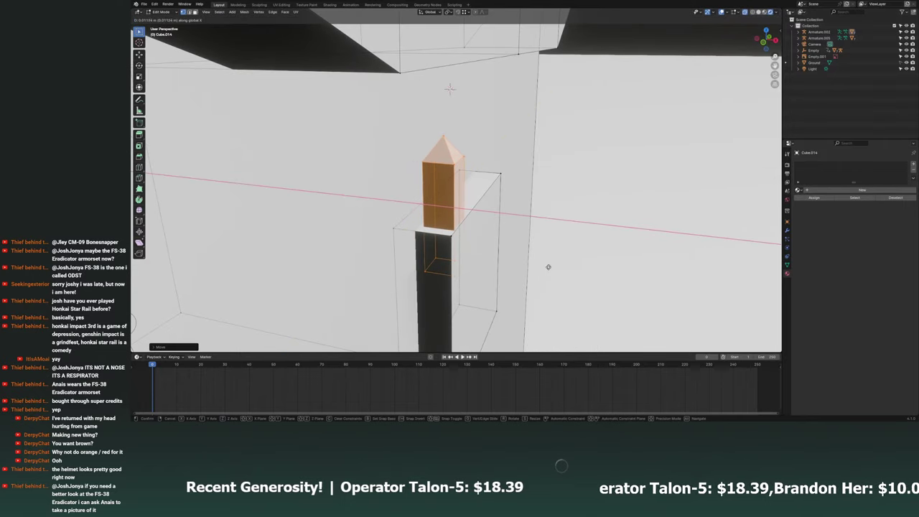
pyautogui.click(548, 266)
pyautogui.moveTo(548, 266); pyautogui.dragTo(510, 267, button='middle')
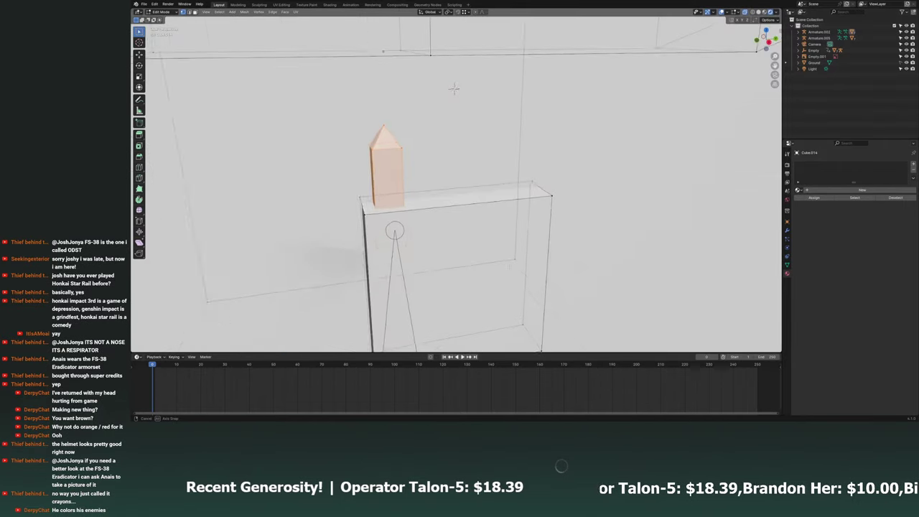
pyautogui.moveTo(454, 89); pyautogui.dragTo(505, 44, button='middle')
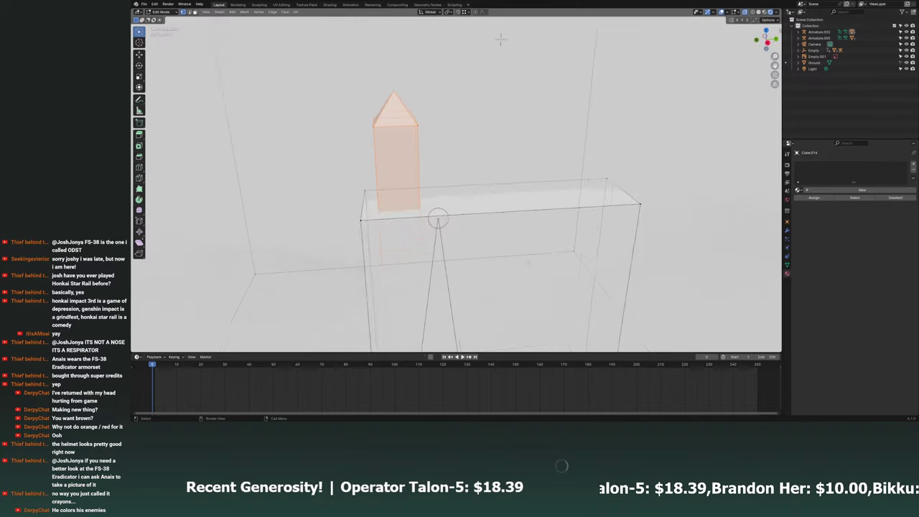
# Duplicate the spike along Y, then copy the pair to make a row of four spikes.
pyautogui.hotkey('shift', 'd')
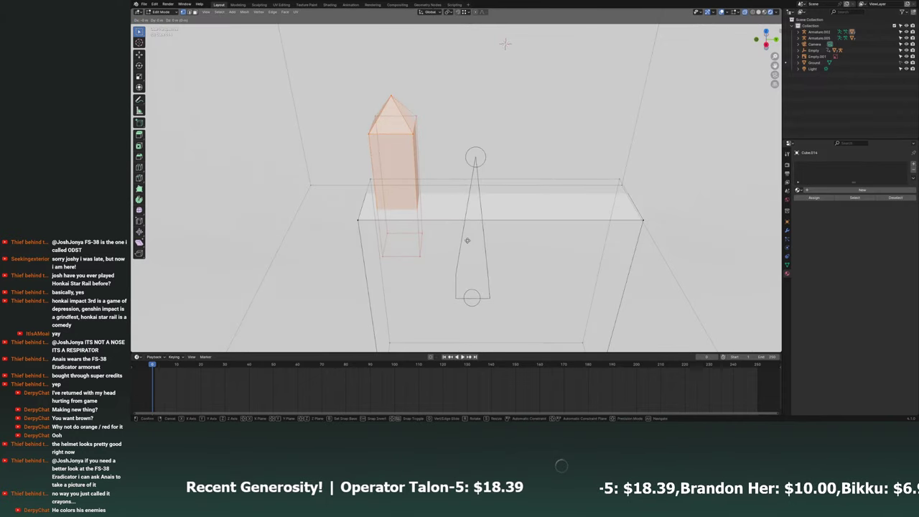
pyautogui.press('y')
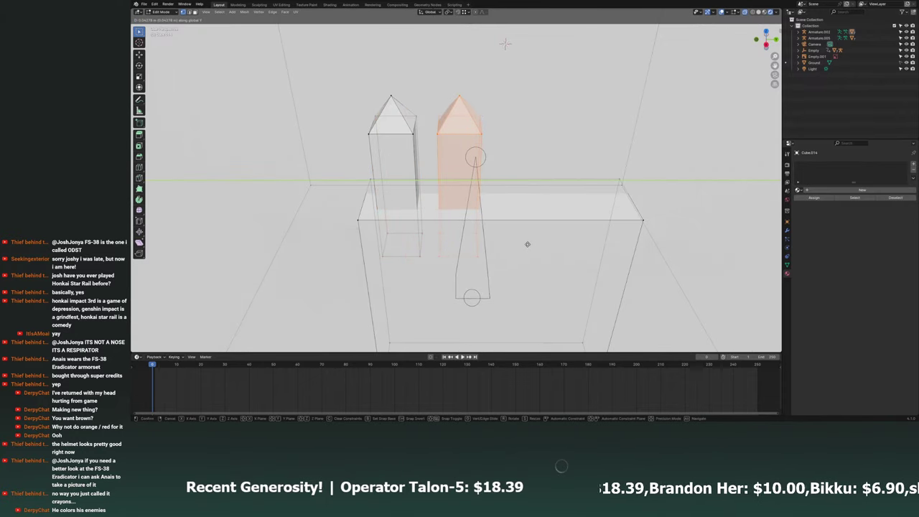
pyautogui.click(505, 44)
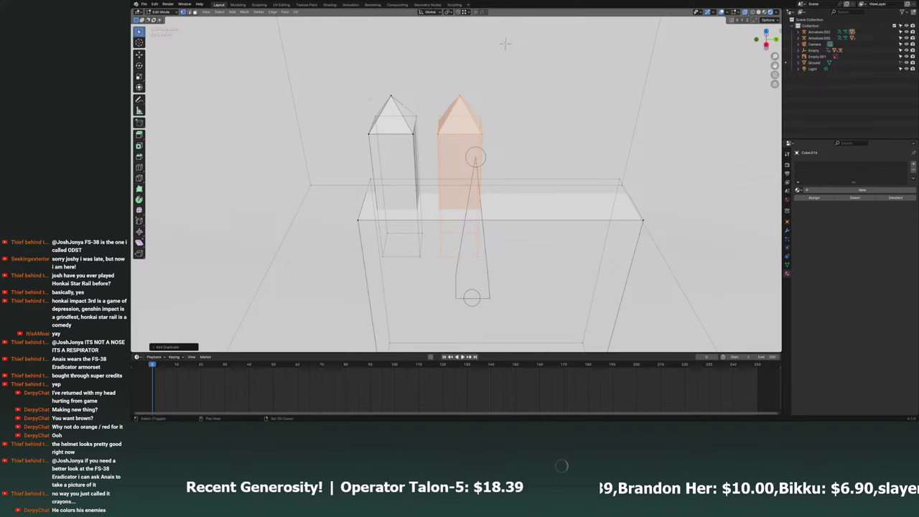
pyautogui.moveTo(506, 43); pyautogui.dragTo(504, 41, button='middle')
pyautogui.hotkey('shift', 'd')
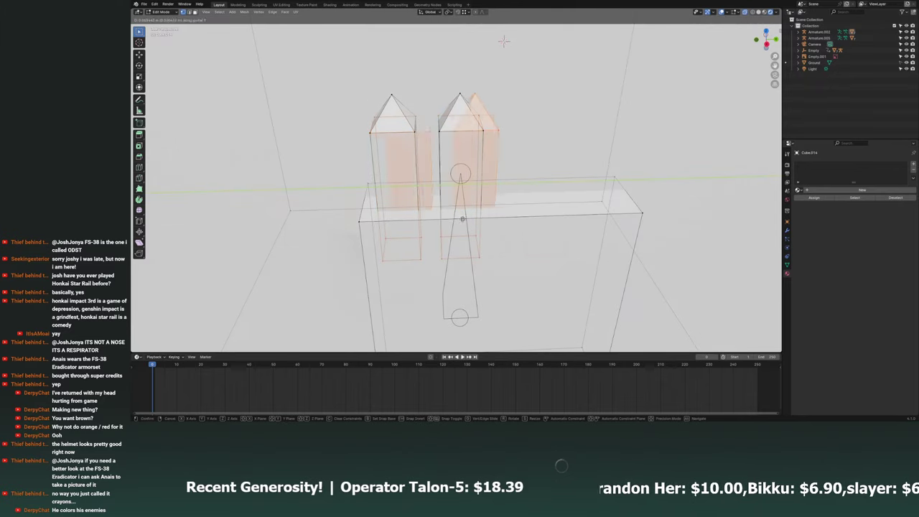
pyautogui.press('Escape')
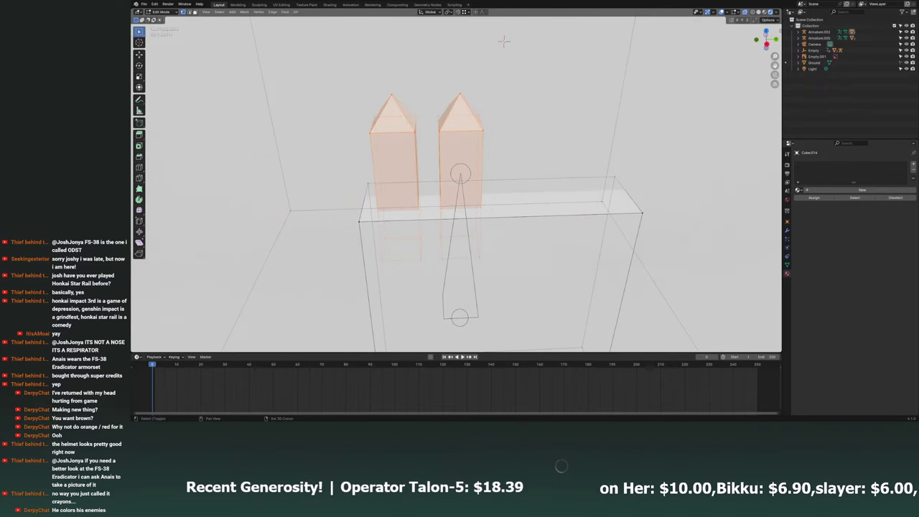
pyautogui.hotkey('shift', 'd')
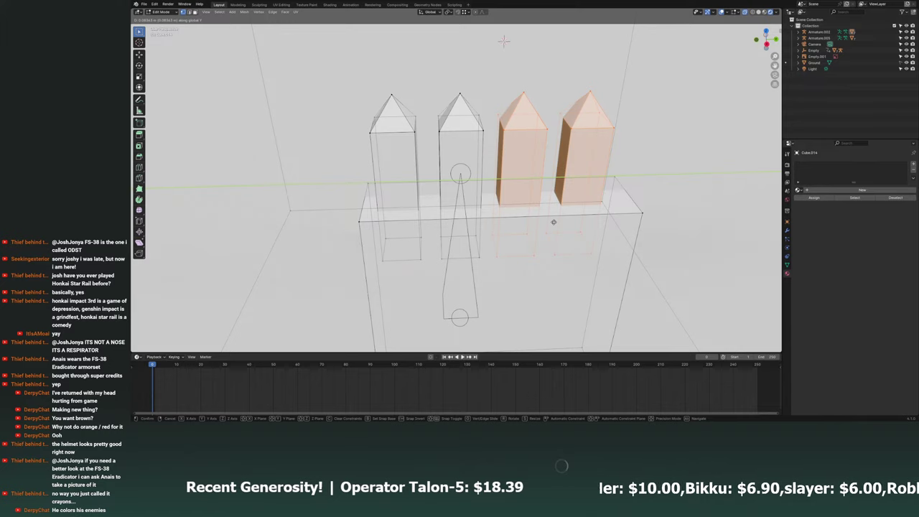
pyautogui.click(502, 38)
pyautogui.scroll(-2, 481, 105)
pyautogui.moveTo(482, 104); pyautogui.dragTo(480, 101, button='middle')
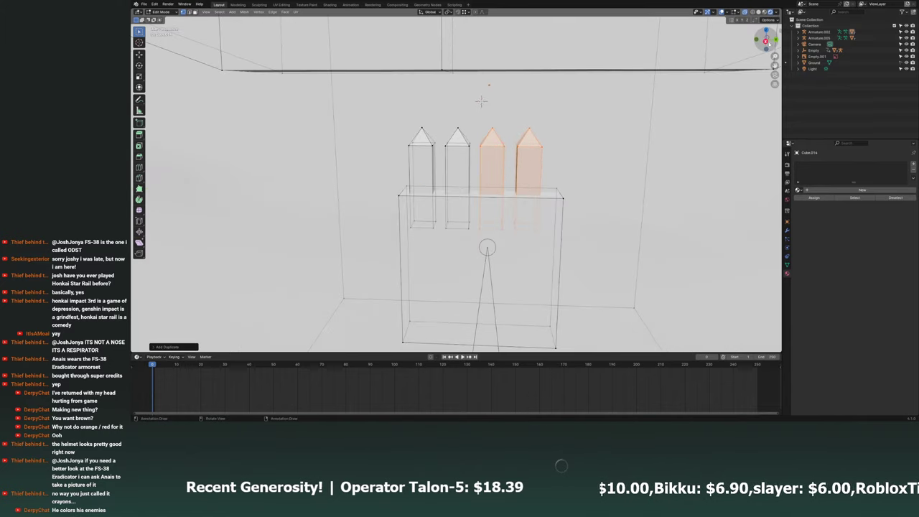
# In front view, select all four spikes and move them along Y and down into the block.
pyautogui.press('KP_1')
pyautogui.moveTo(538, 254); pyautogui.dragTo(538, 255)
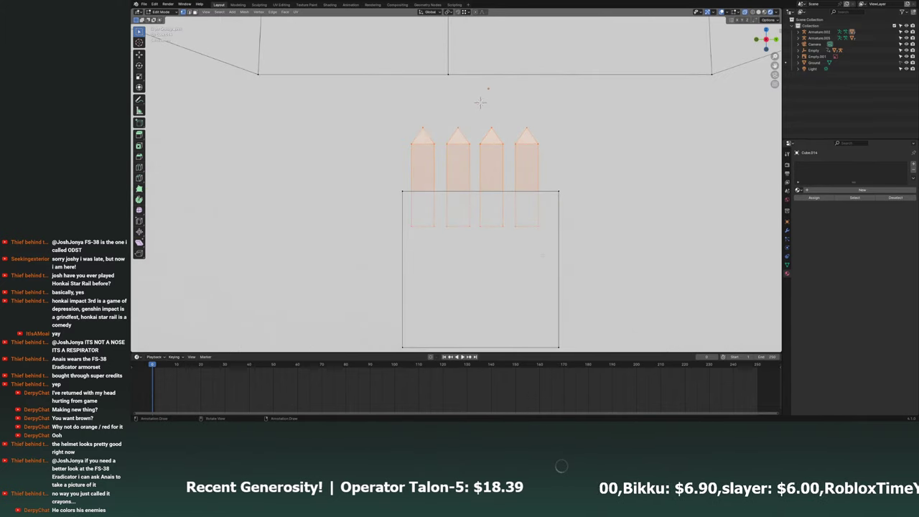
pyautogui.press('g')
pyautogui.press('y')
pyautogui.click(547, 254)
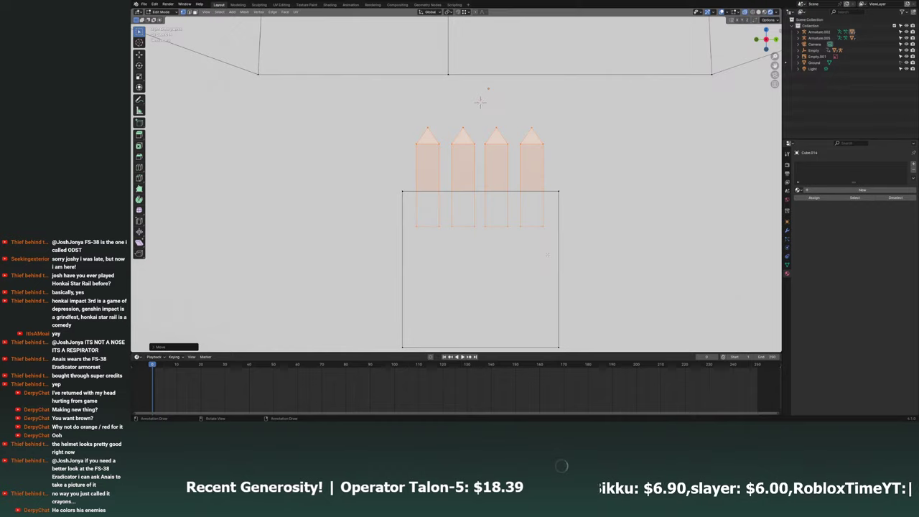
pyautogui.press('g')
pyautogui.press('z')
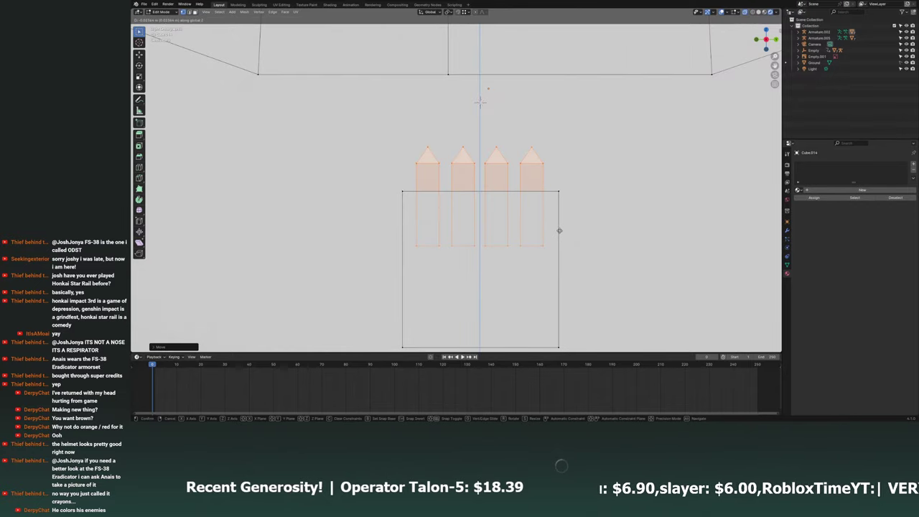
pyautogui.click(479, 101)
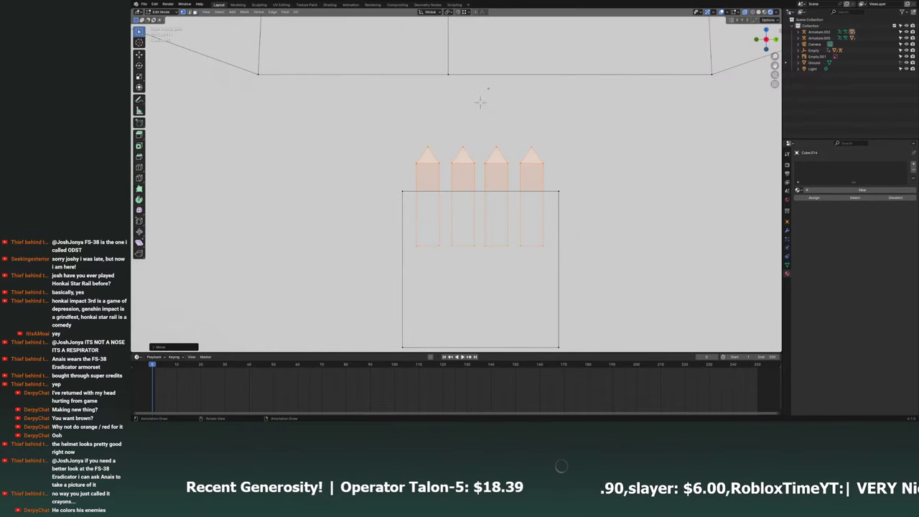
pyautogui.moveTo(479, 101)
pyautogui.mouseDown(button='middle')
pyautogui.moveTo(455, 101)
pyautogui.moveTo(738, 93)
pyautogui.mouseUp(button='middle')
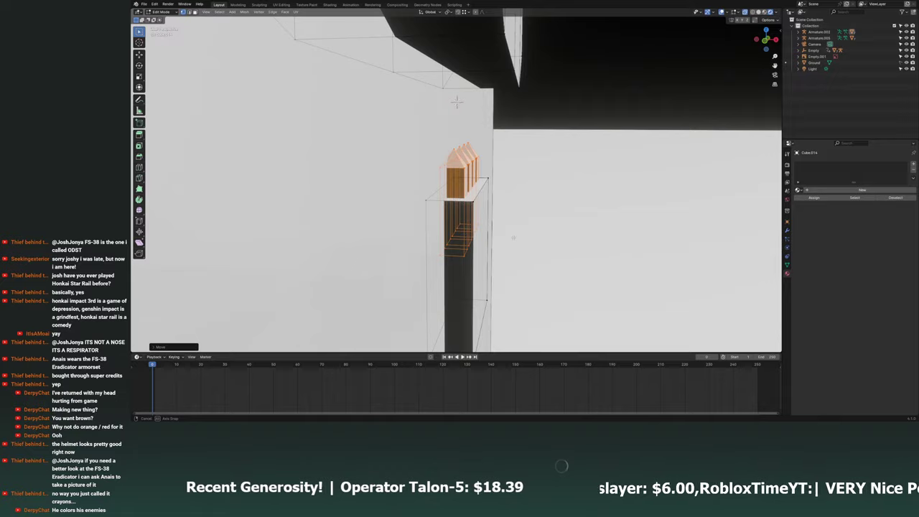
# Lower the spikes further along Z and nudge them slightly into place.
pyautogui.click(776, 44)
pyautogui.moveTo(765, 40); pyautogui.dragTo(767, 44)
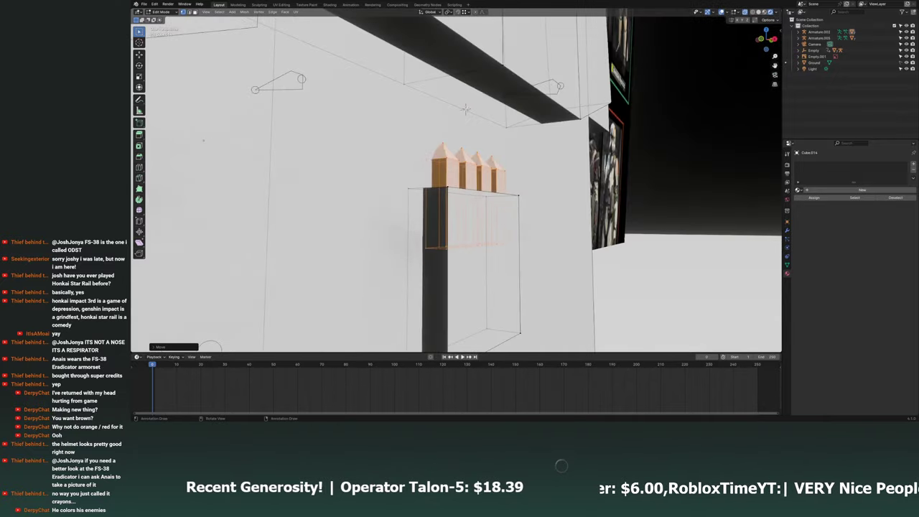
pyautogui.click(766, 41)
pyautogui.press('g')
pyautogui.press('z')
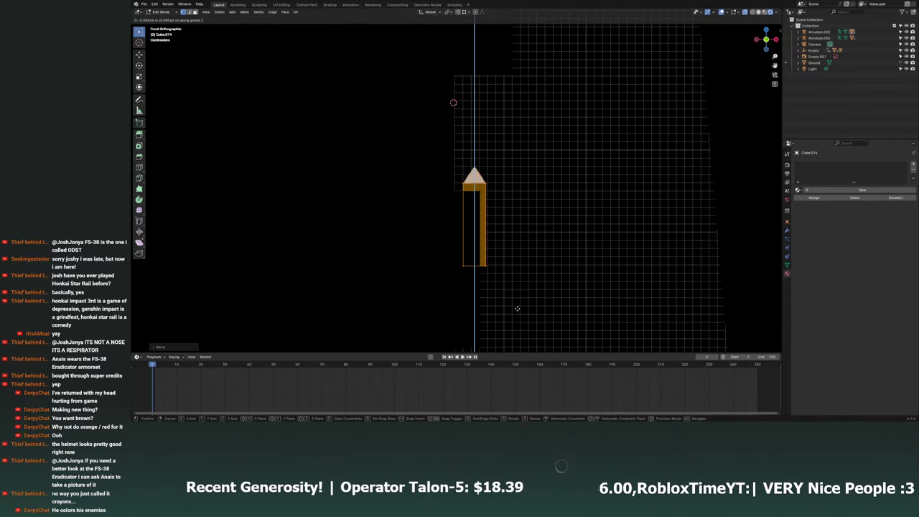
pyautogui.click(515, 309)
pyautogui.moveTo(514, 309); pyautogui.dragTo(454, 52, button='middle')
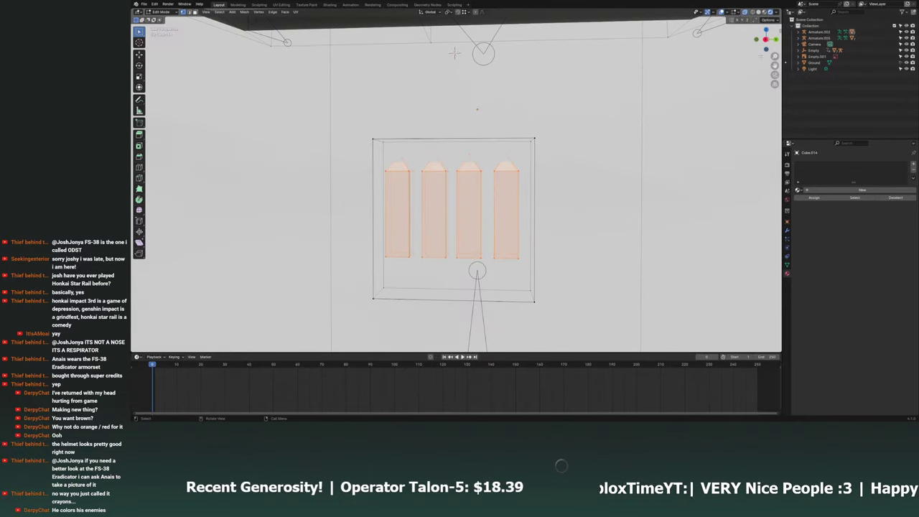
pyautogui.press('g')
pyautogui.click(458, 50)
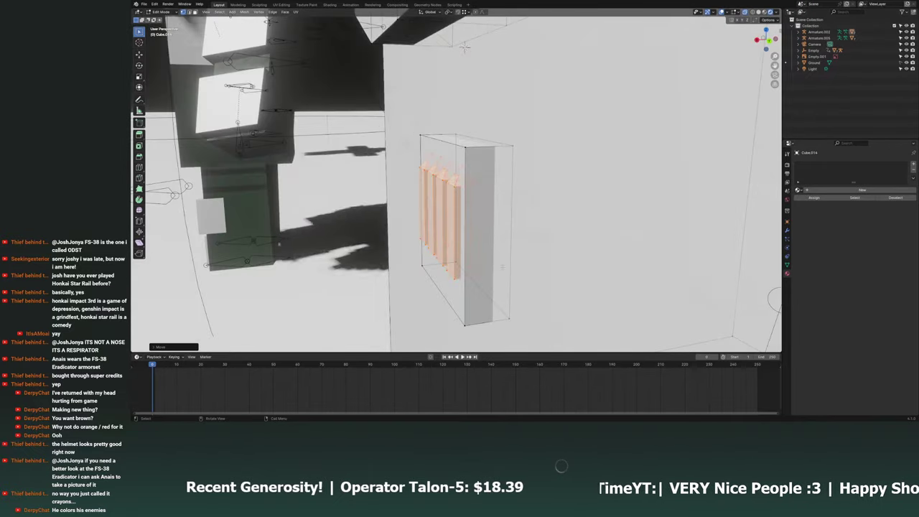
pyautogui.moveTo(458, 50); pyautogui.dragTo(463, 46, button='middle')
# Loop-cut a new edge loop across the grille box, leaving the edges unmoved.
pyautogui.click(139, 167)
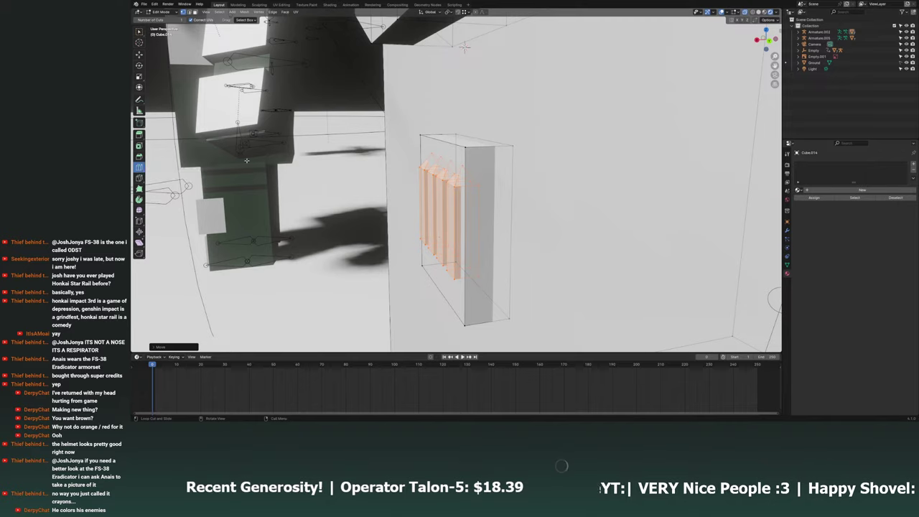
pyautogui.moveTo(402, 144); pyautogui.dragTo(435, 130, button='middle')
pyautogui.moveTo(459, 145); pyautogui.dragTo(390, 174)
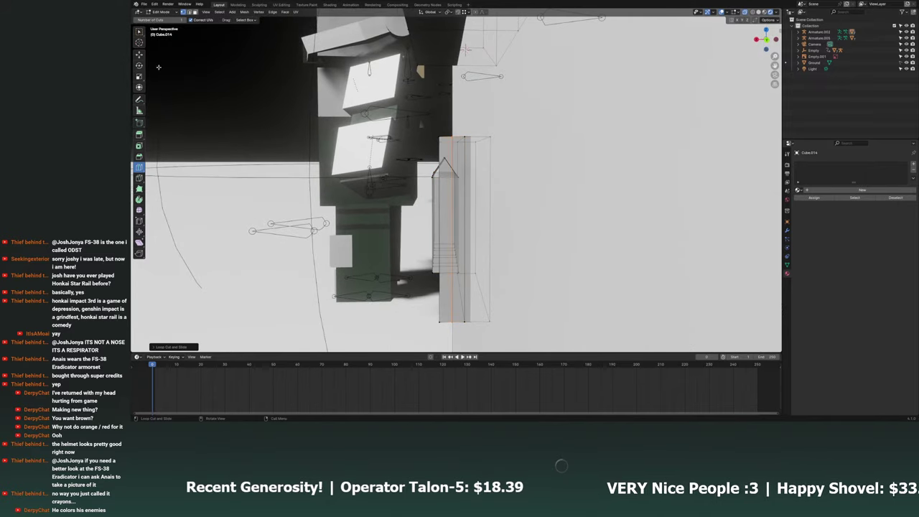
pyautogui.press('KP_5')
pyautogui.moveTo(389, 175); pyautogui.dragTo(465, 46, button='middle')
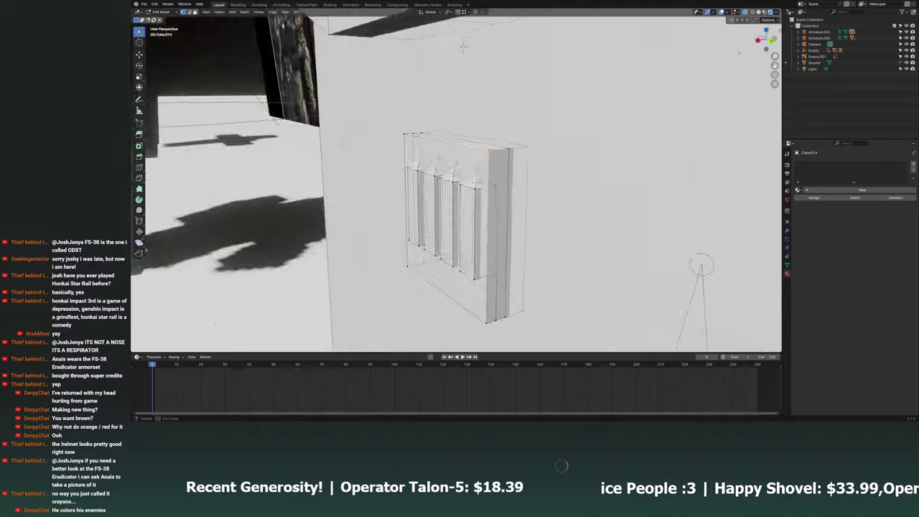
pyautogui.moveTo(465, 45); pyautogui.dragTo(453, 50, button='middle')
pyautogui.press('g')
pyautogui.rightClick(452, 52)
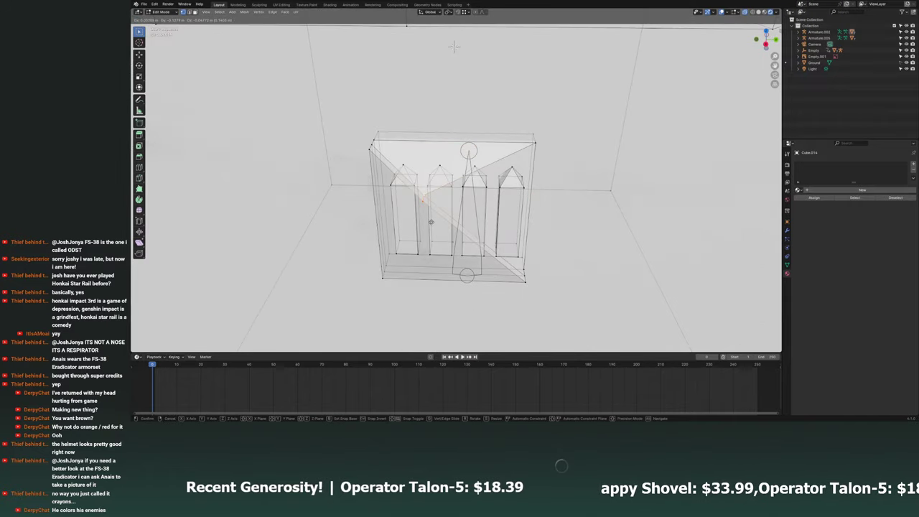
# Move the frame's top-right corner vertex into place, checking it in front ortho view.
pyautogui.press('g')
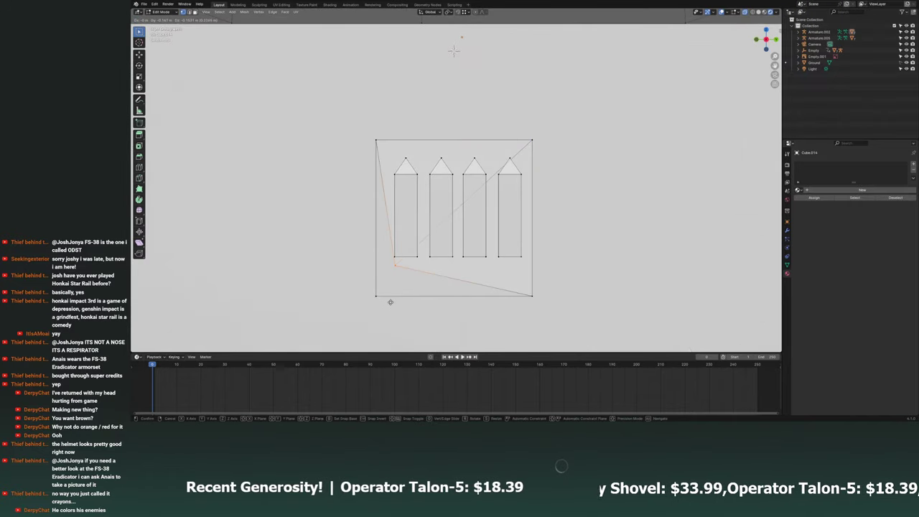
pyautogui.click(453, 50)
pyautogui.moveTo(453, 50)
pyautogui.mouseDown(button='middle')
pyautogui.moveTo(463, 48)
pyautogui.moveTo(459, 62)
pyautogui.mouseUp(button='middle')
pyautogui.press('KP_1')
pyautogui.press('g')
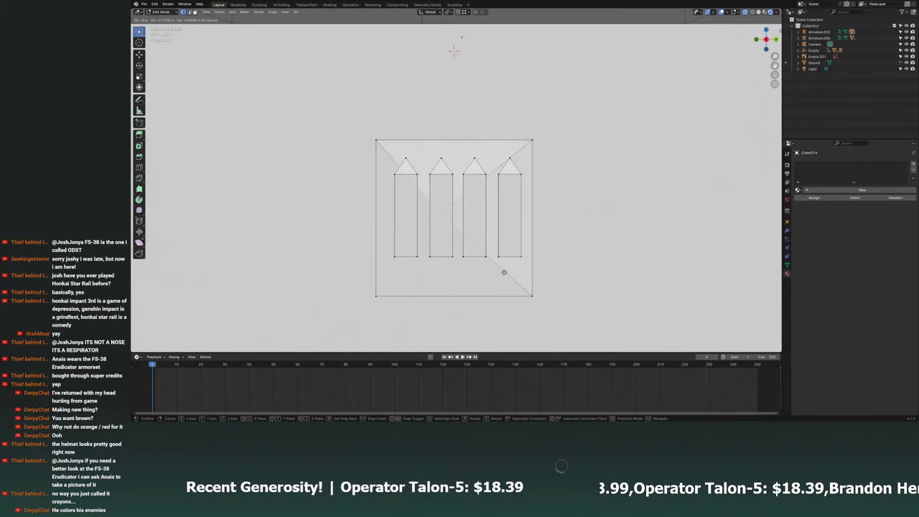
pyautogui.click(516, 274)
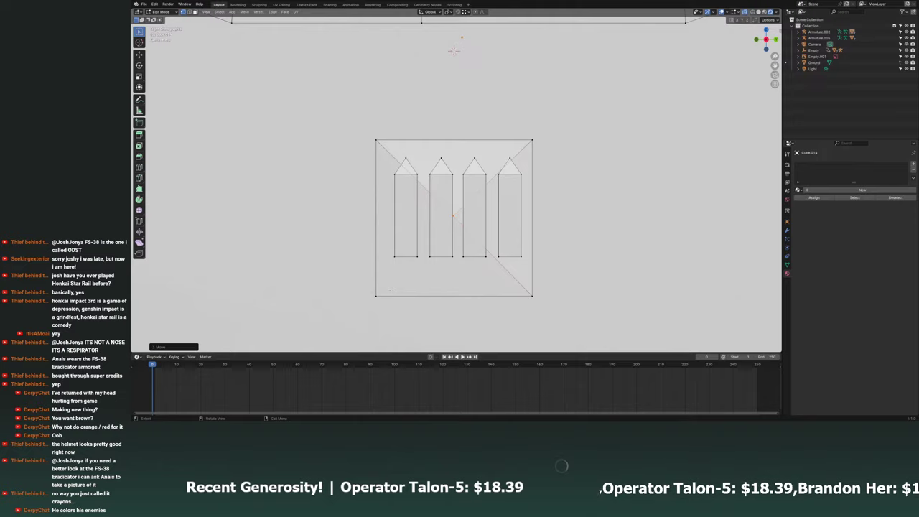
pyautogui.moveTo(452, 144); pyautogui.dragTo(430, 127, button='middle')
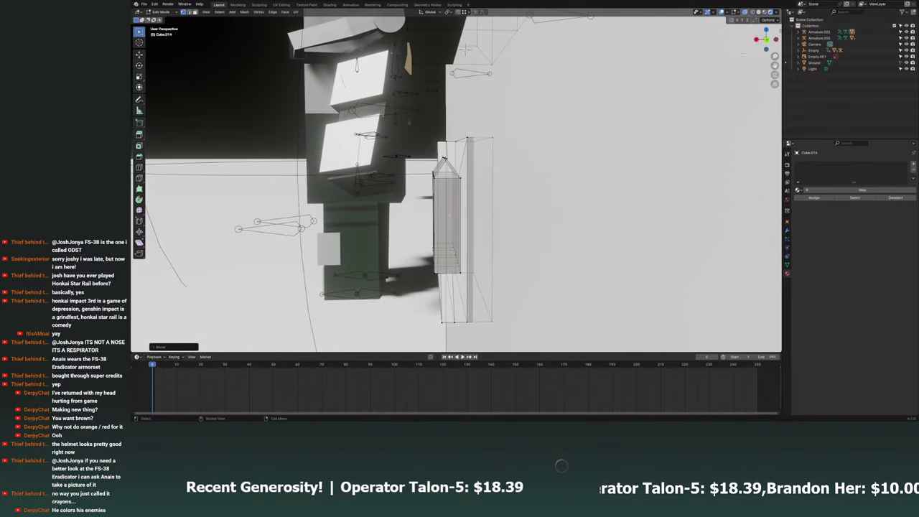
# From the back view, select one side's frame vertices and shift them along X.
pyautogui.press('ctrl+KP_1')
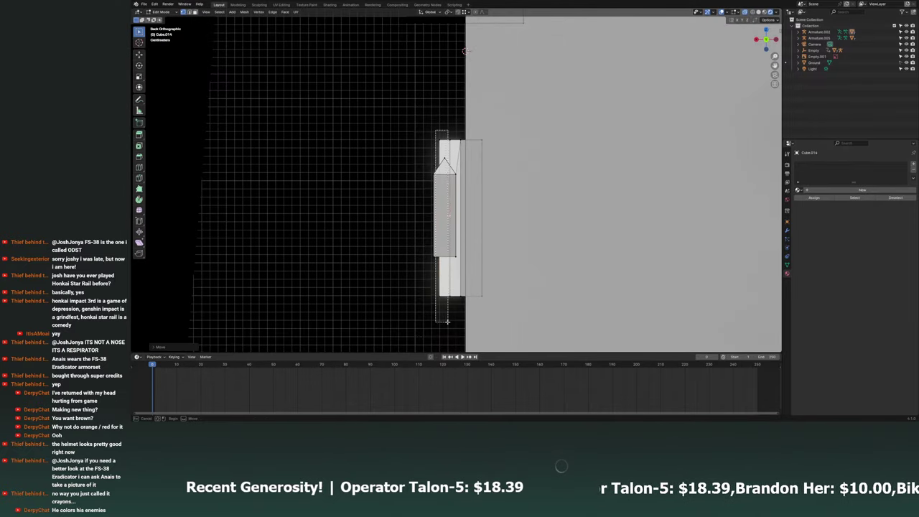
pyautogui.moveTo(435, 131); pyautogui.dragTo(446, 321)
pyautogui.press('g')
pyautogui.press('x')
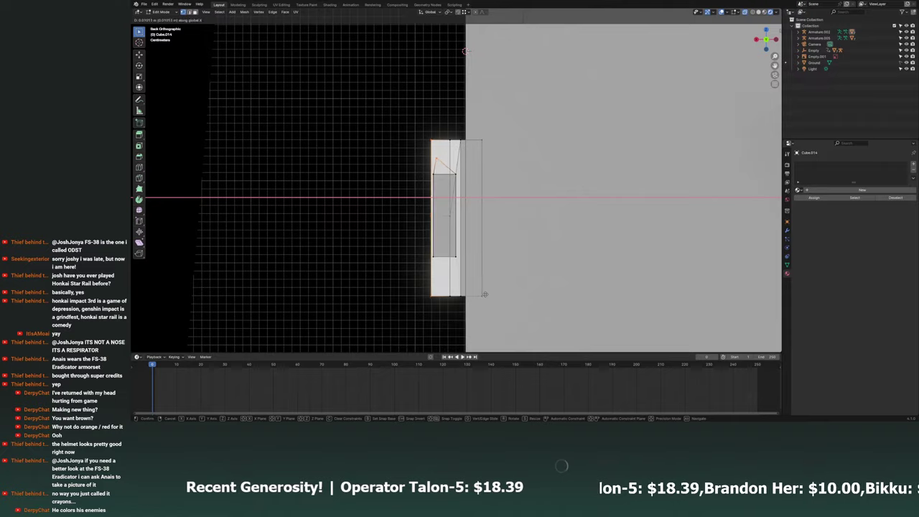
pyautogui.click(465, 51)
pyautogui.moveTo(465, 51); pyautogui.dragTo(456, 59, button='middle')
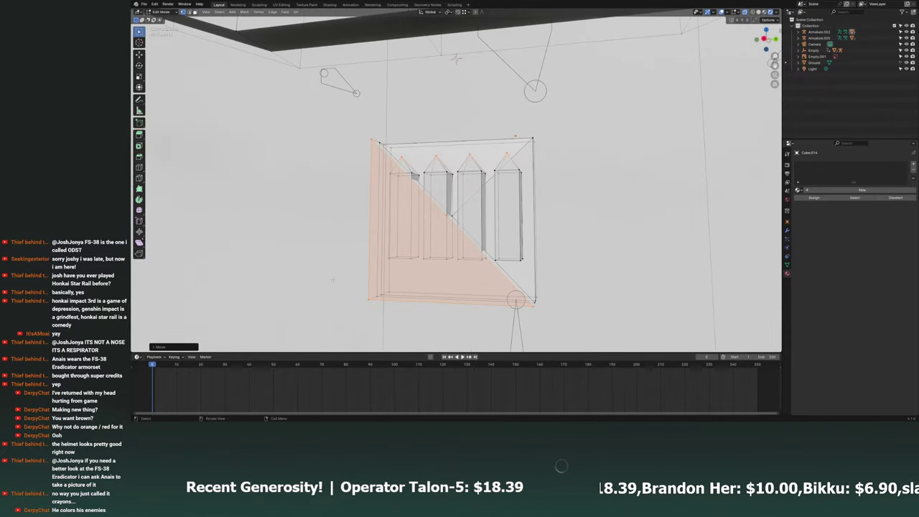
pyautogui.moveTo(455, 57); pyautogui.dragTo(460, 108, button='middle')
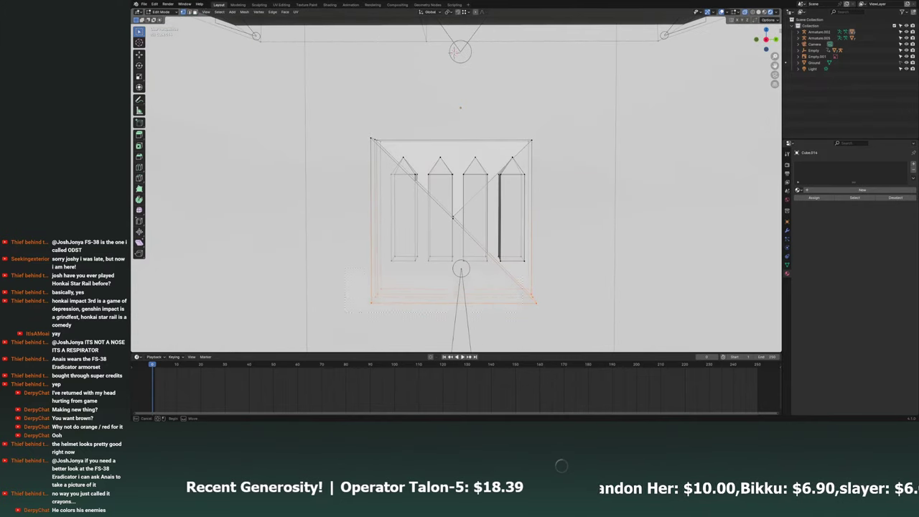
# Adjust the frame's bottom edge along Z until it sits just under the bars.
pyautogui.press('g')
pyautogui.press('z')
pyautogui.click(548, 263)
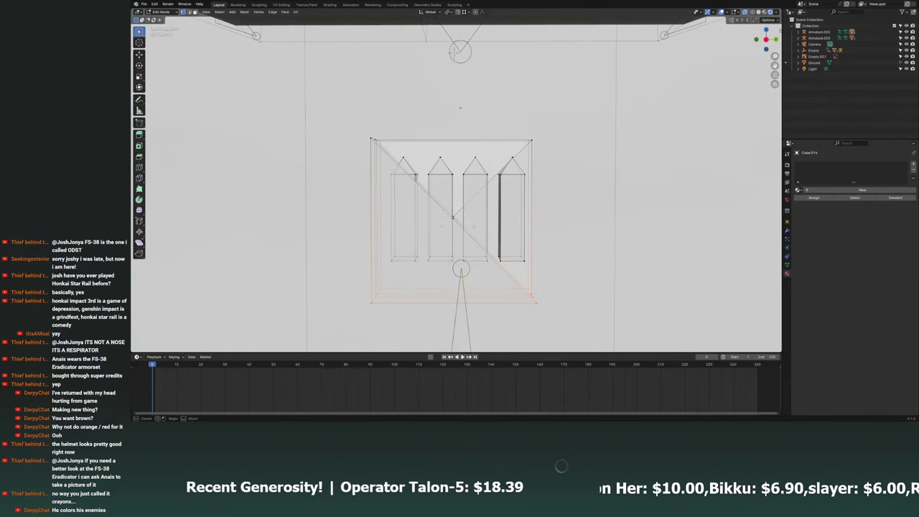
pyautogui.press('g')
pyautogui.press('z')
pyautogui.click(485, 216)
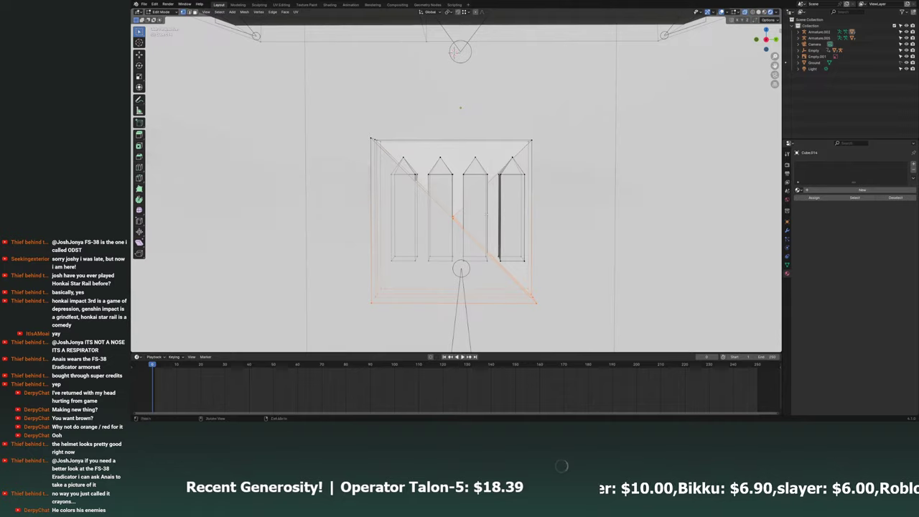
pyautogui.press('KP_1')
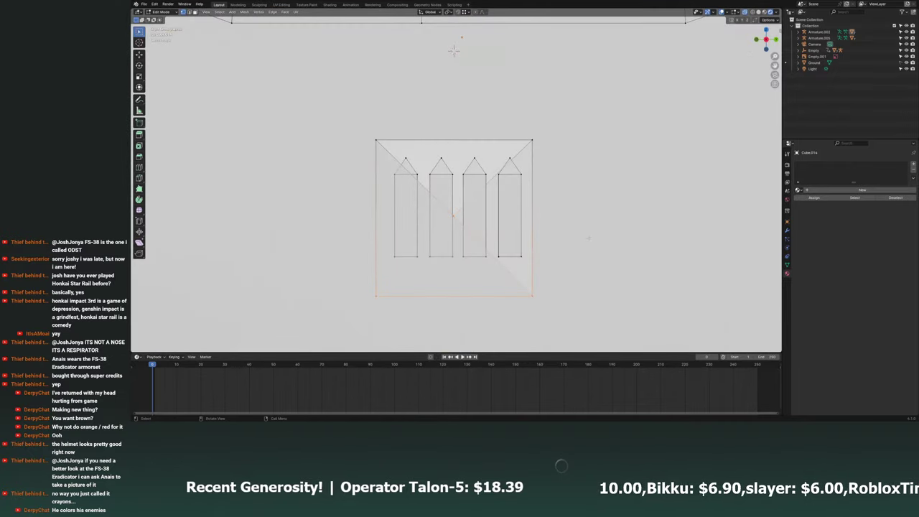
pyautogui.press('g')
pyautogui.press('z')
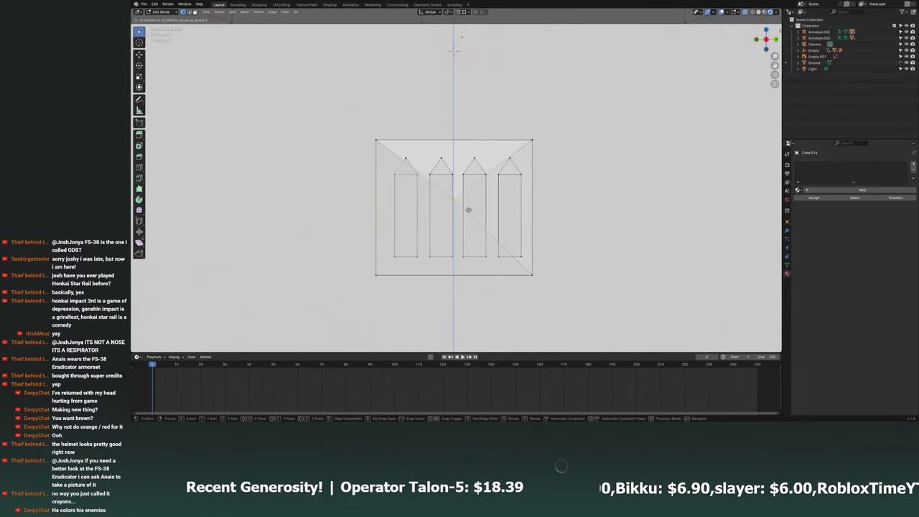
pyautogui.click(467, 213)
pyautogui.press('g')
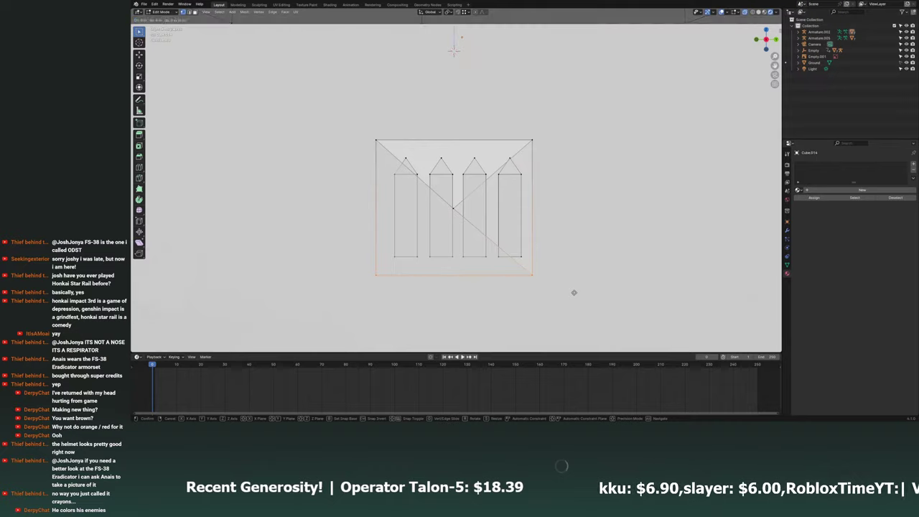
pyautogui.press('z')
pyautogui.click(571, 281)
# Raise the frame's centre vertex along Z.
pyautogui.click(454, 209)
pyautogui.press('g')
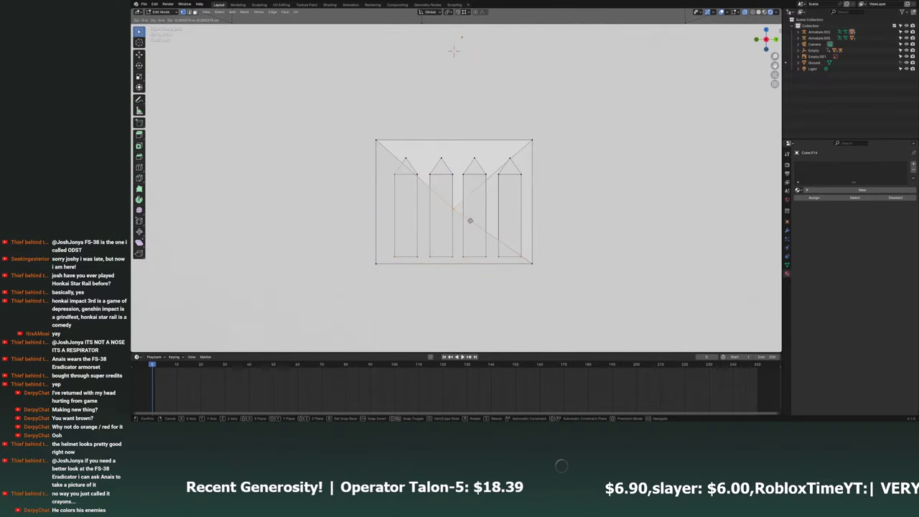
pyautogui.press('z')
pyautogui.click(472, 206)
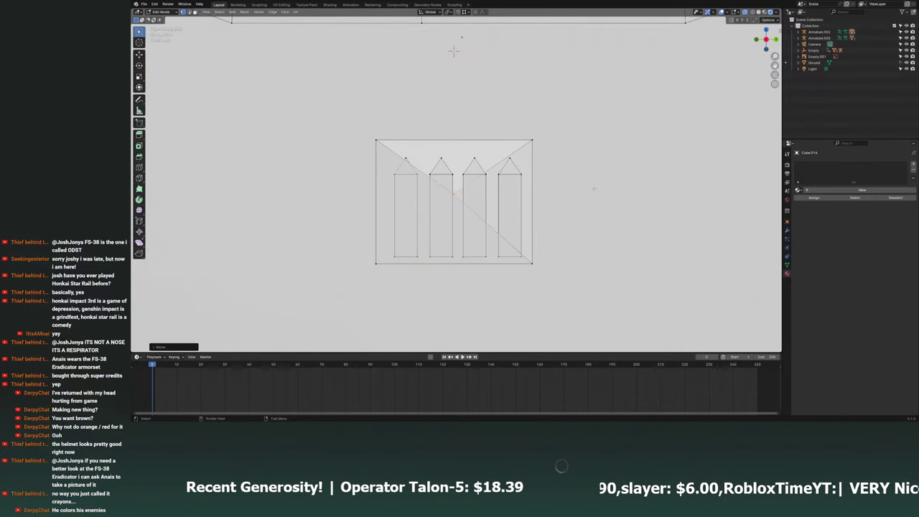
pyautogui.moveTo(453, 50); pyautogui.dragTo(465, 46, button='middle')
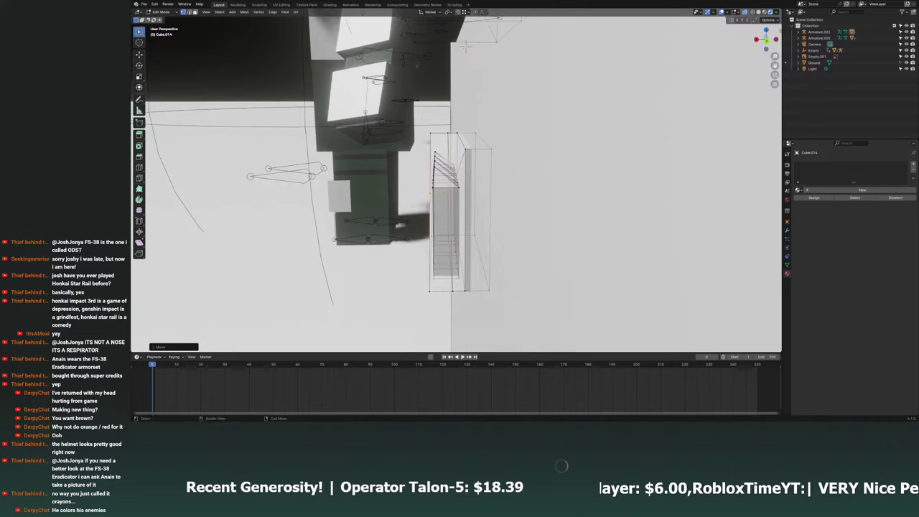
pyautogui.moveTo(465, 46); pyautogui.dragTo(459, 86, button='middle')
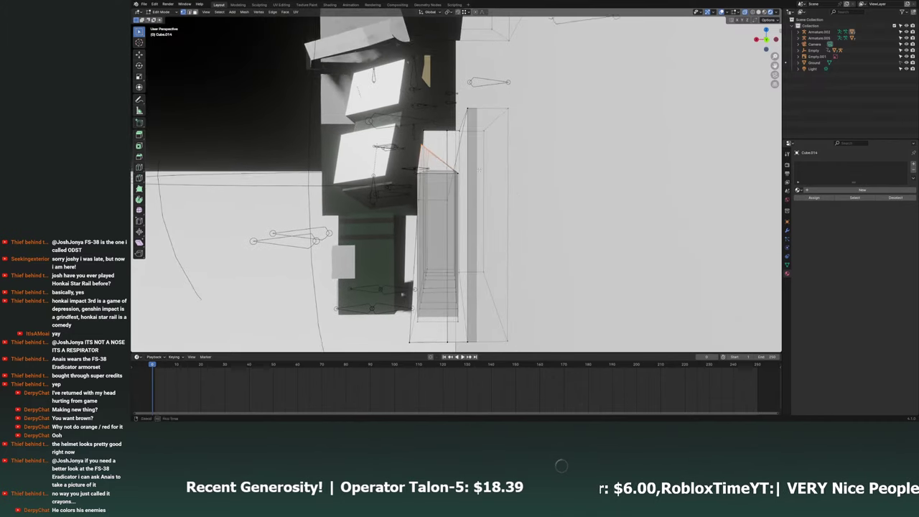
# Shift a bar's tip vertex along X, then save the blend file.
pyautogui.click(766, 31)
pyautogui.press('g')
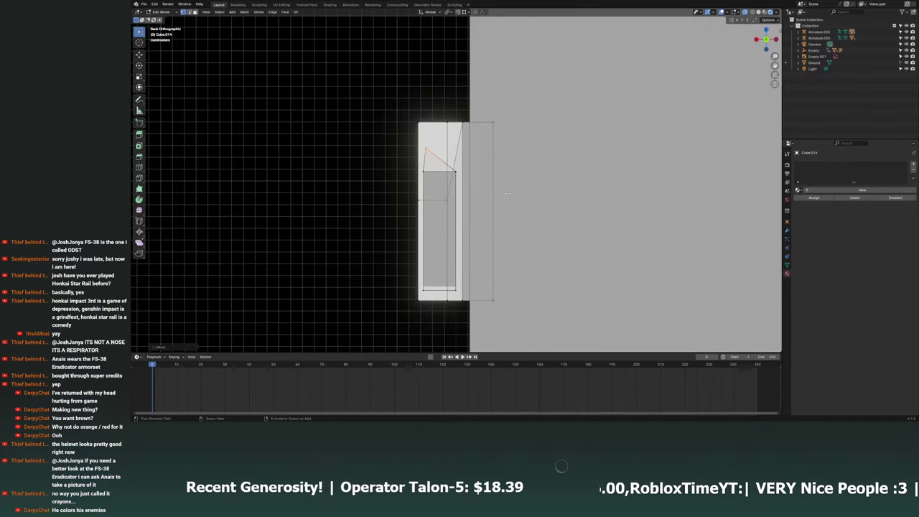
pyautogui.press('x')
pyautogui.click(517, 197)
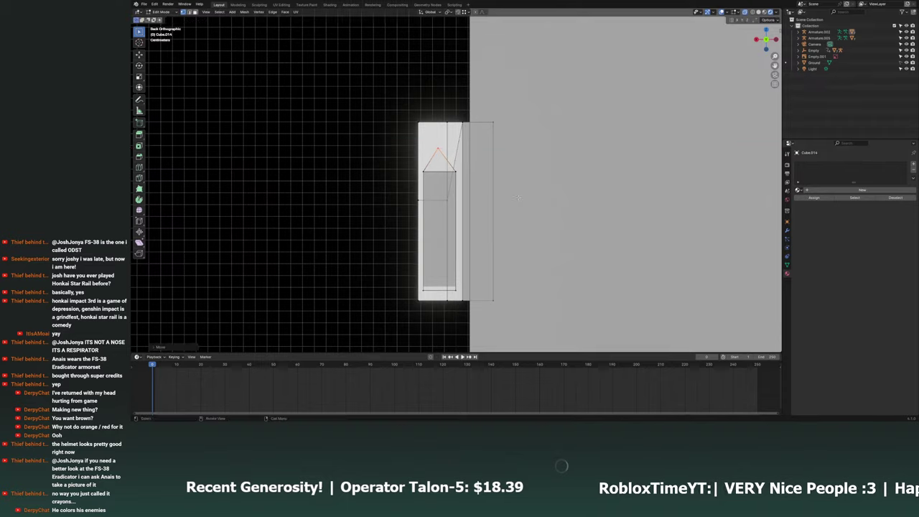
pyautogui.moveTo(512, 206); pyautogui.dragTo(454, 106, button='middle')
pyautogui.hotkey('ctrl', 's')
# Select all the grille geometry and move it up and right in front ortho view.
pyautogui.scroll(-5, 455, 106)
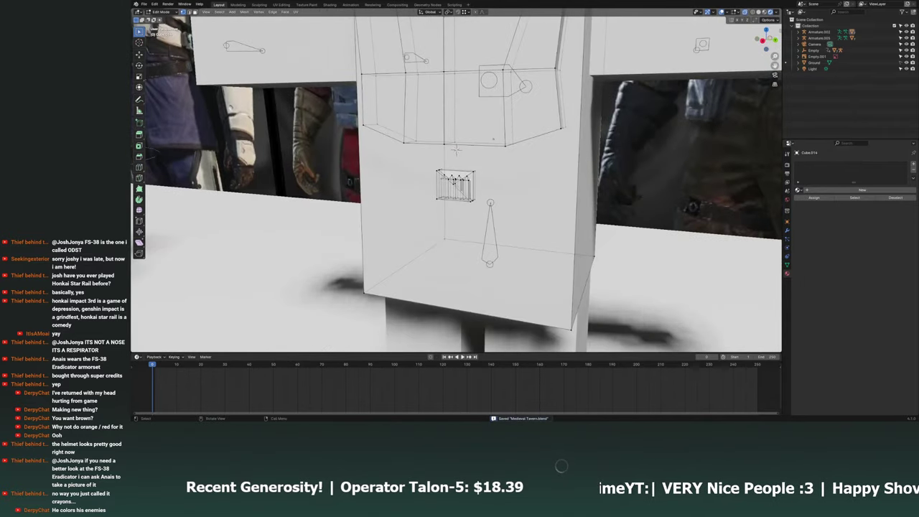
pyautogui.press('a')
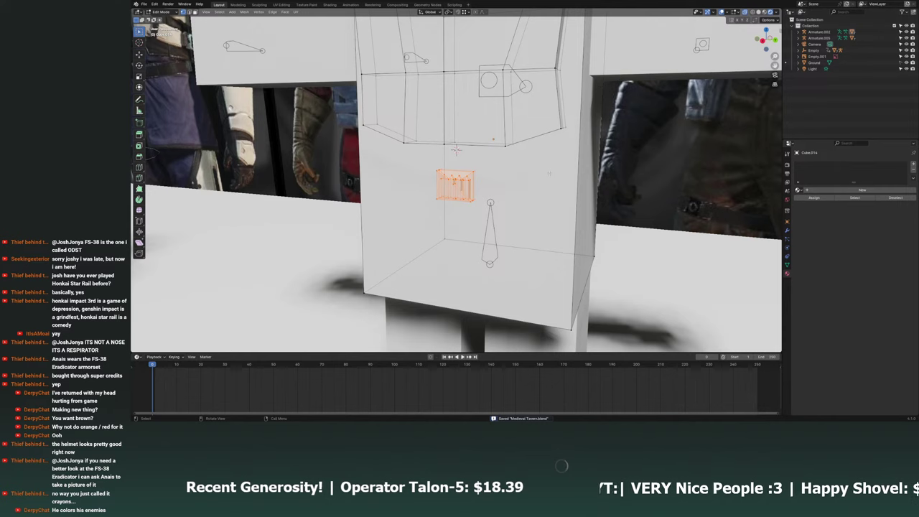
pyautogui.press('KP_1')
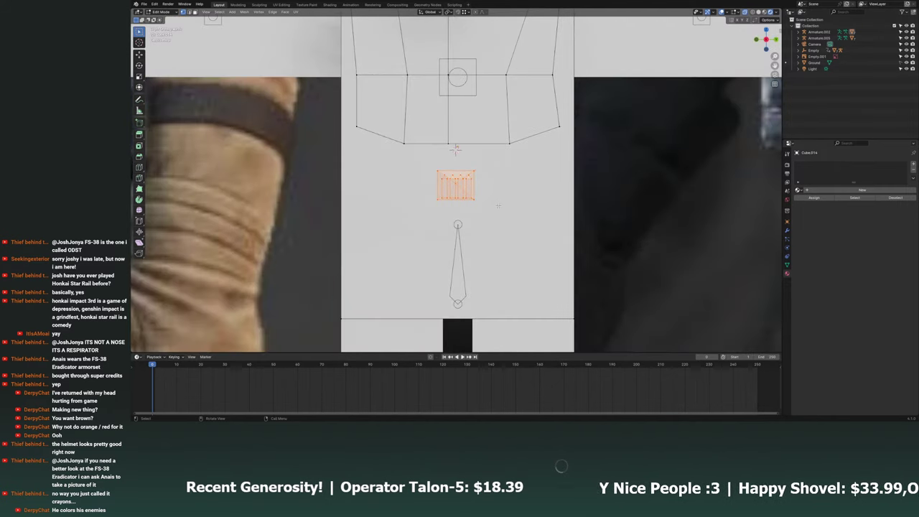
pyautogui.press('g')
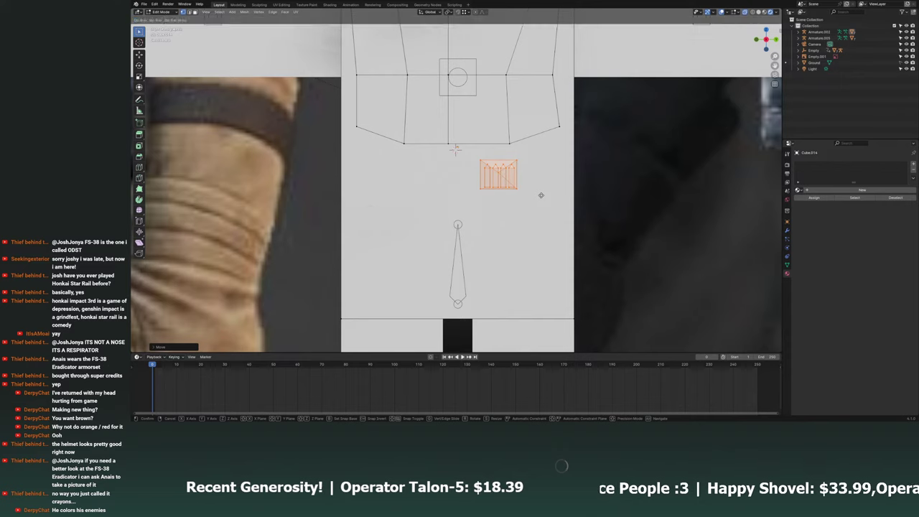
pyautogui.click(541, 195)
# Duplicate the grille along X, placing the copies side by side in a row.
pyautogui.hotkey('shift', 'd')
pyautogui.press('x')
pyautogui.click(496, 191)
pyautogui.hotkey('shift', 'd')
pyautogui.press('x')
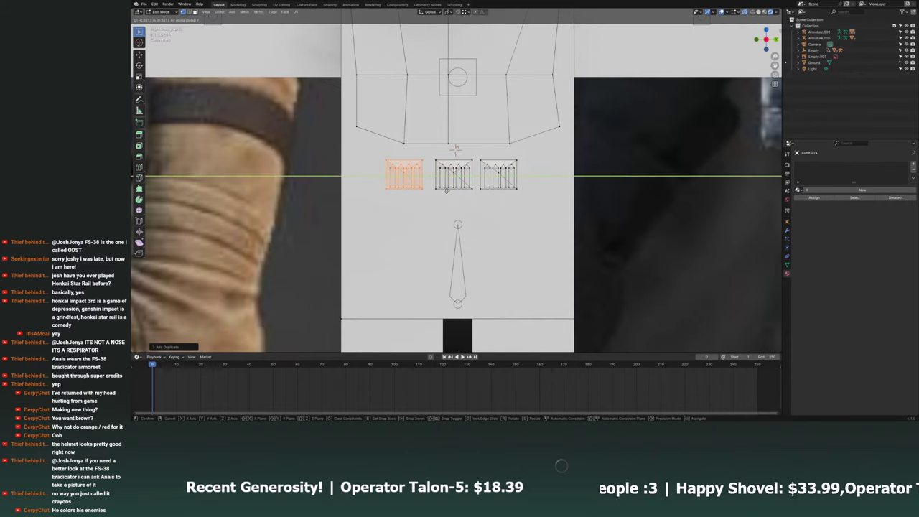
pyautogui.click(446, 189)
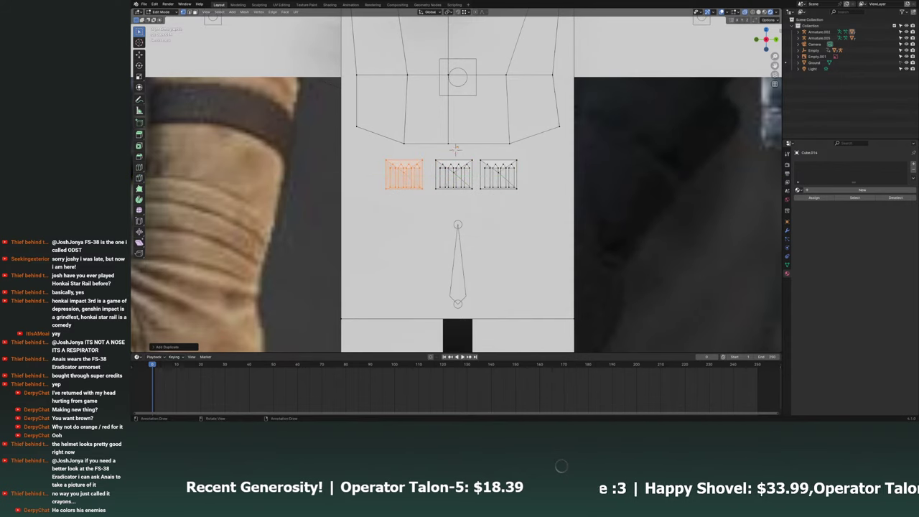
pyautogui.hotkey('shift', 'd')
pyautogui.press('x')
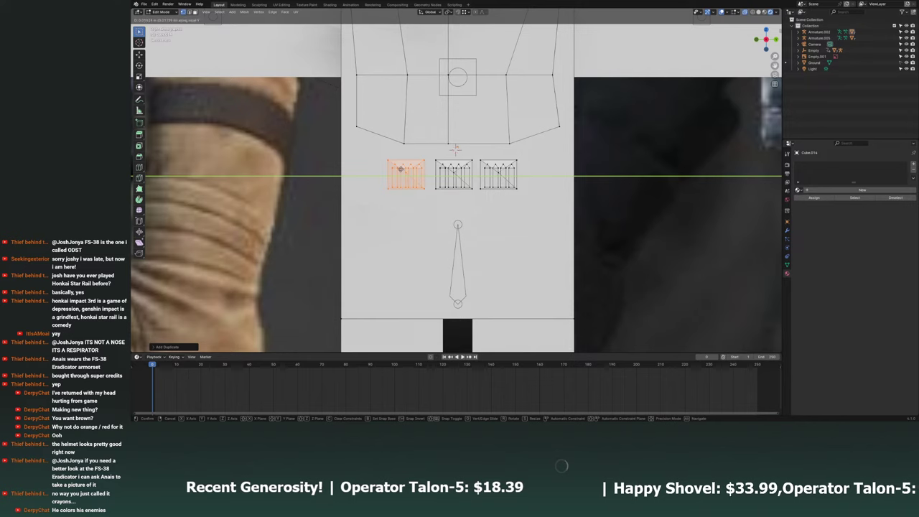
pyautogui.click(400, 169)
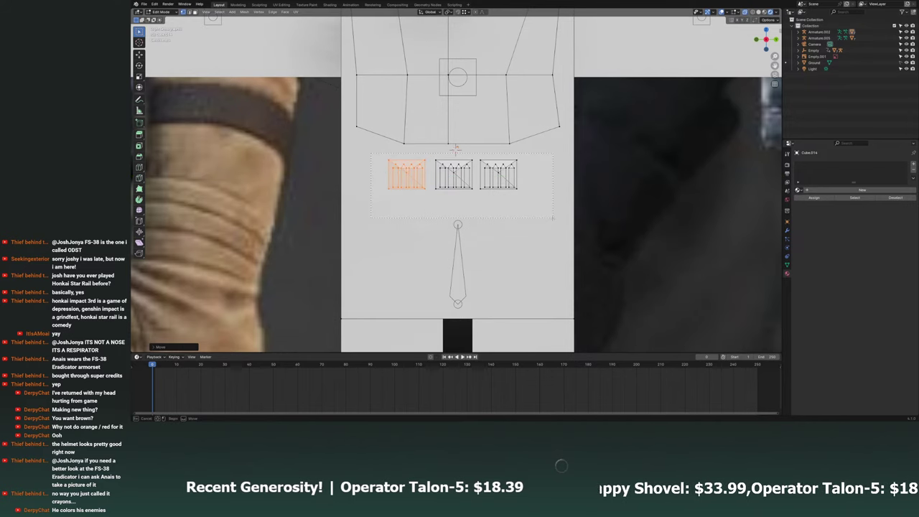
# Scale the three grille boxes along Z, move them below the chest plate, and deselect.
pyautogui.moveTo(553, 218); pyautogui.dragTo(552, 217)
pyautogui.keyDown('shift'); pyautogui.moveTo(553, 219); pyautogui.dragTo(551, 242, button='middle'); pyautogui.keyUp('shift')
pyautogui.press('s')
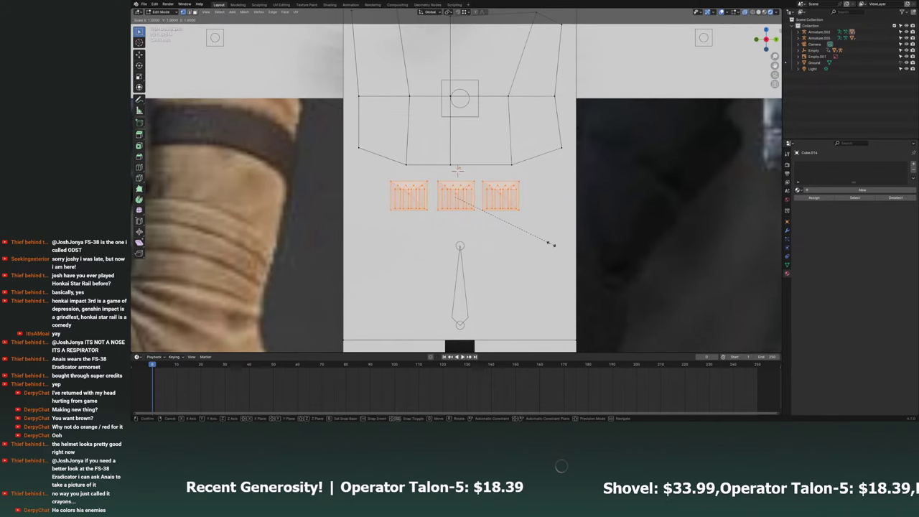
pyautogui.press('z')
pyautogui.click(567, 266)
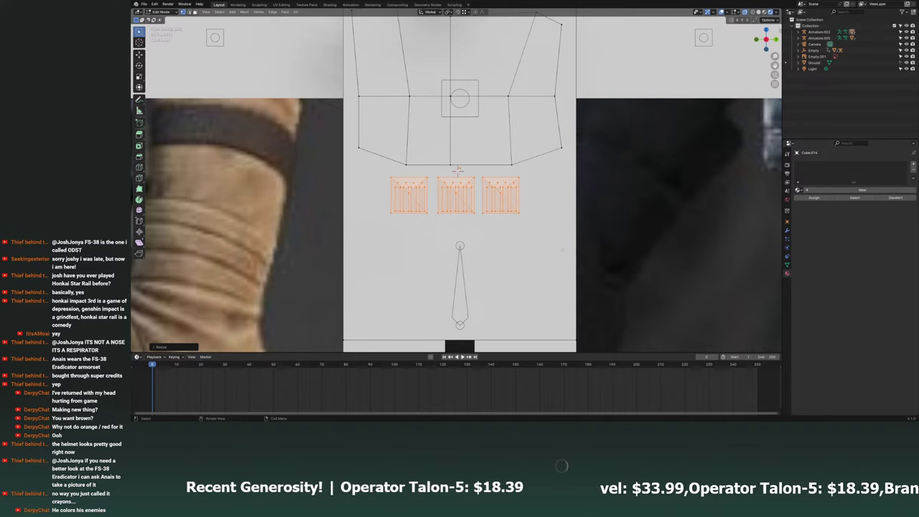
pyautogui.press('g')
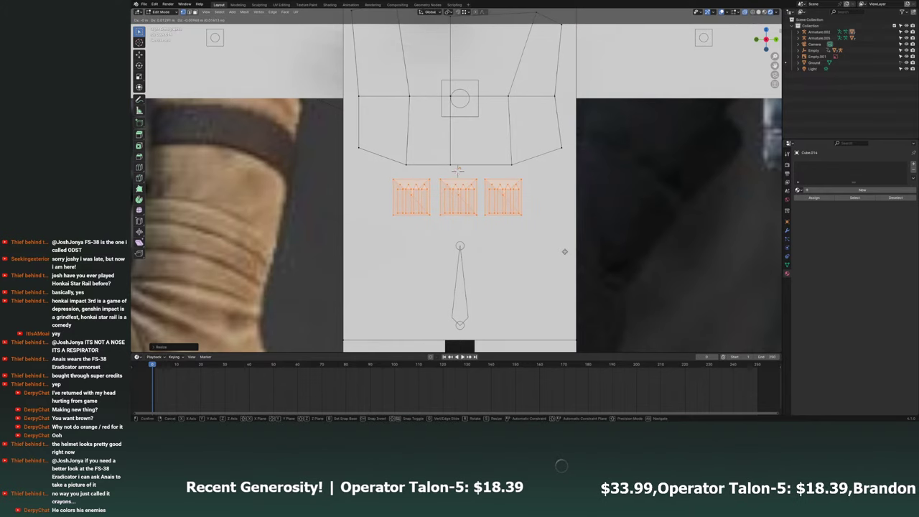
pyautogui.click(564, 252)
pyautogui.click(538, 201)
# Add a new cube and scale it down.
pyautogui.hotkey('shift', 'a')
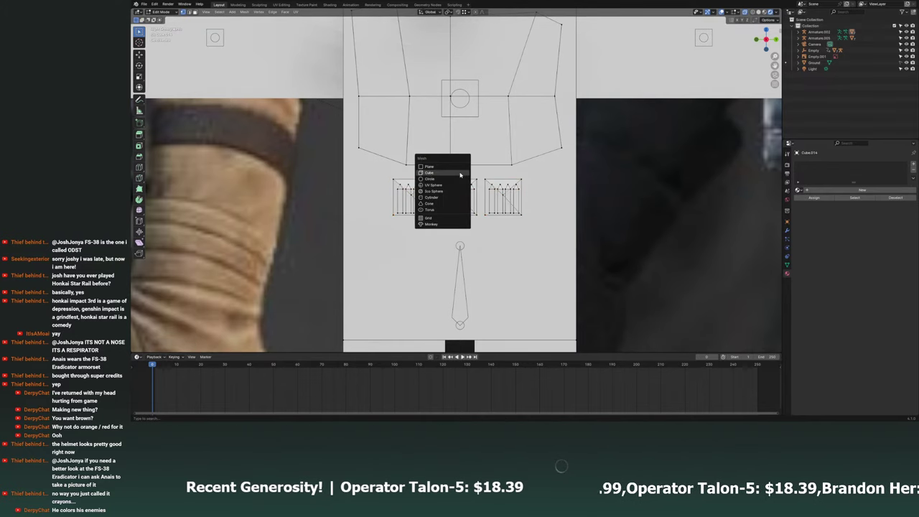
pyautogui.click(445, 166)
pyautogui.scroll(-3, 458, 172)
pyautogui.press('s')
pyautogui.click(423, 207)
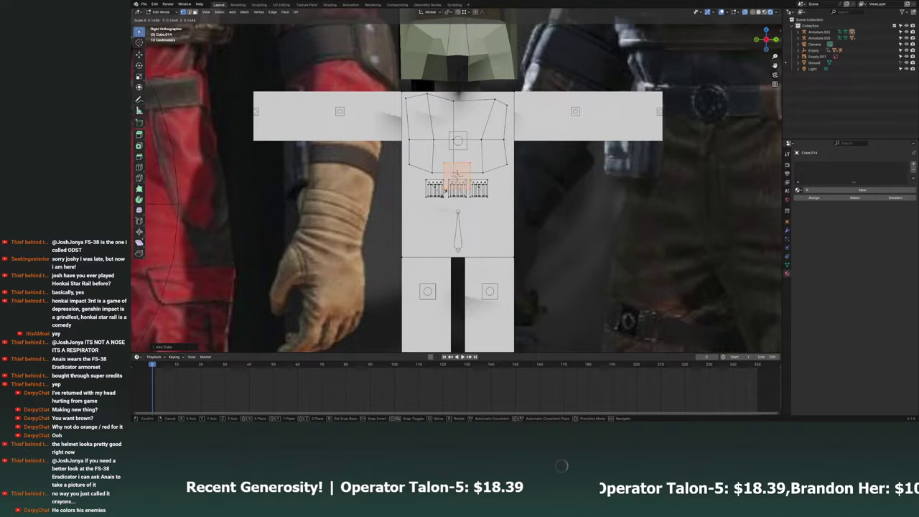
# Select the three spiked grille boxes together and scale them up slightly.
pyautogui.moveTo(423, 207)
pyautogui.mouseDown(button='middle')
pyautogui.moveTo(460, 186)
pyautogui.moveTo(458, 169)
pyautogui.mouseUp(button='middle')
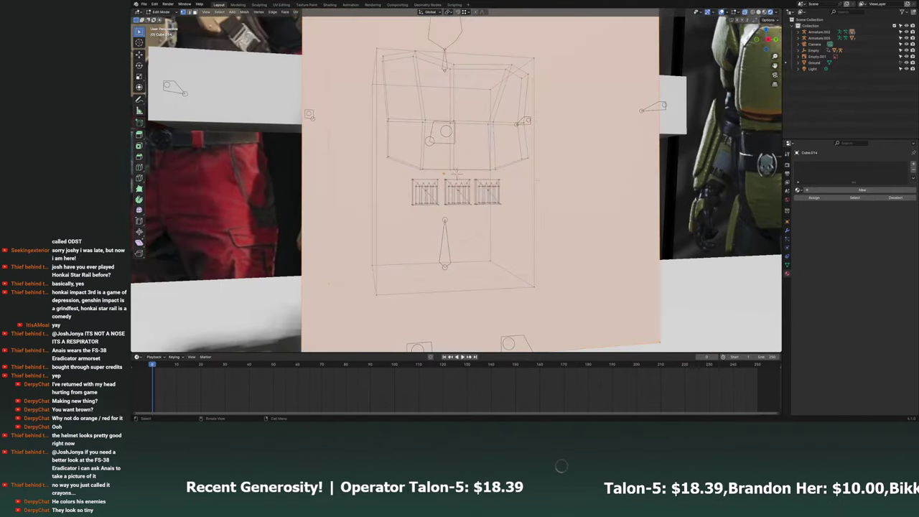
pyautogui.scroll(-3, 458, 170)
pyautogui.scroll(3, 458, 169)
pyautogui.scroll(2, 458, 170)
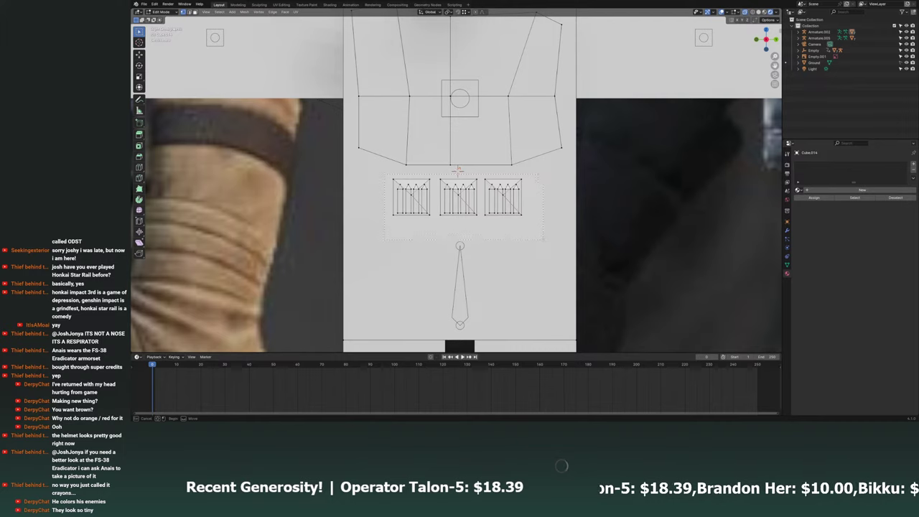
pyautogui.moveTo(543, 239); pyautogui.dragTo(549, 242)
pyautogui.press('s')
pyautogui.click(548, 180)
pyautogui.click(548, 180)
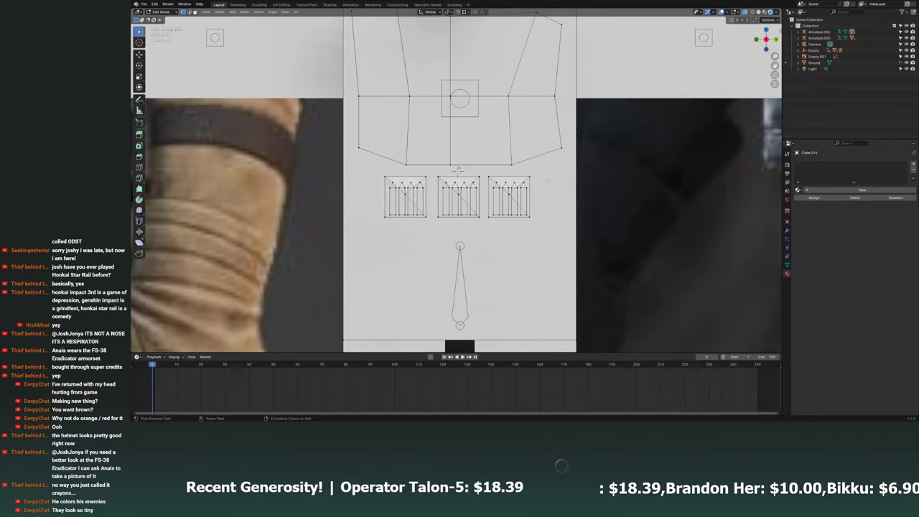
# Add a small square plane, shrink it, save the file, and move it toward the grilles.
pyautogui.hotkey('shift', 'a')
pyautogui.click(539, 181)
pyautogui.press('s')
pyautogui.click(488, 193)
pyautogui.hotkey('ctrl', 's')
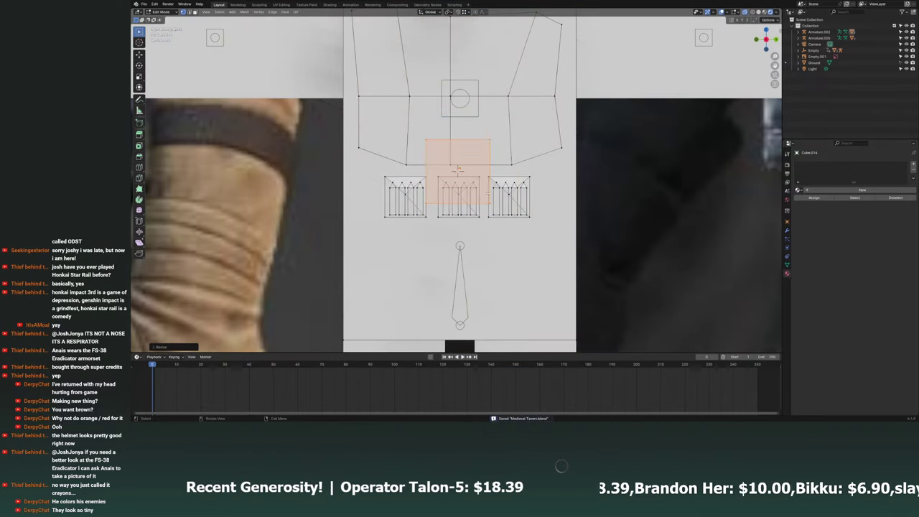
pyautogui.press('s')
pyautogui.click(466, 183)
pyautogui.moveTo(467, 183)
pyautogui.mouseDown(button='middle')
pyautogui.moveTo(460, 180)
pyautogui.moveTo(503, 216)
pyautogui.mouseUp(button='middle')
pyautogui.press('KP_1')
pyautogui.press('g')
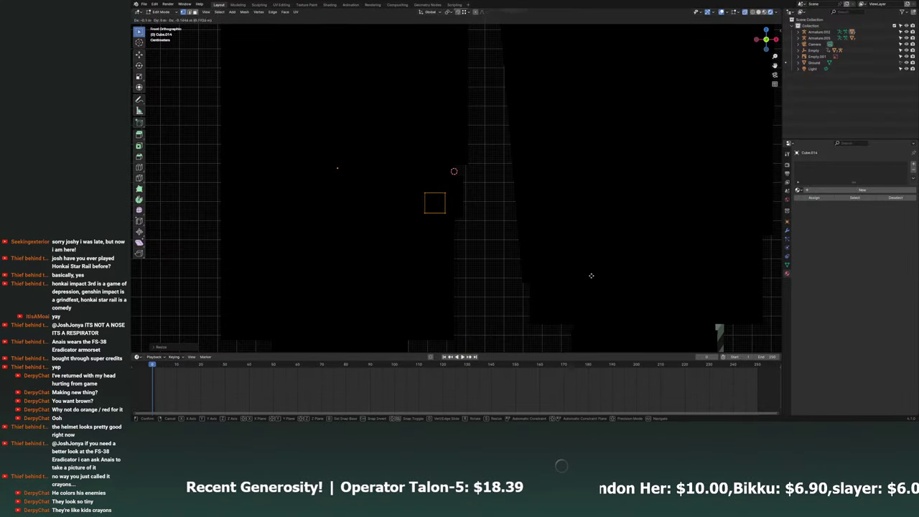
pyautogui.click(591, 275)
# Reposition the square plane along X so it lines up with the grille boxes.
pyautogui.moveTo(591, 275)
pyautogui.mouseDown(button='middle')
pyautogui.moveTo(592, 260)
pyautogui.moveTo(546, 251)
pyautogui.moveTo(317, 151)
pyautogui.mouseUp(button='middle')
pyautogui.press('KP_1')
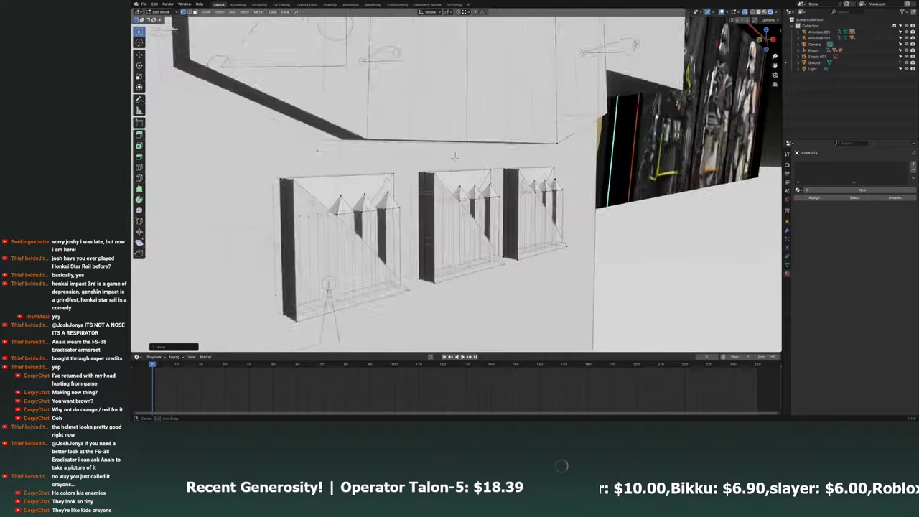
pyautogui.moveTo(454, 155); pyautogui.dragTo(463, 158, button='middle')
pyautogui.press('g')
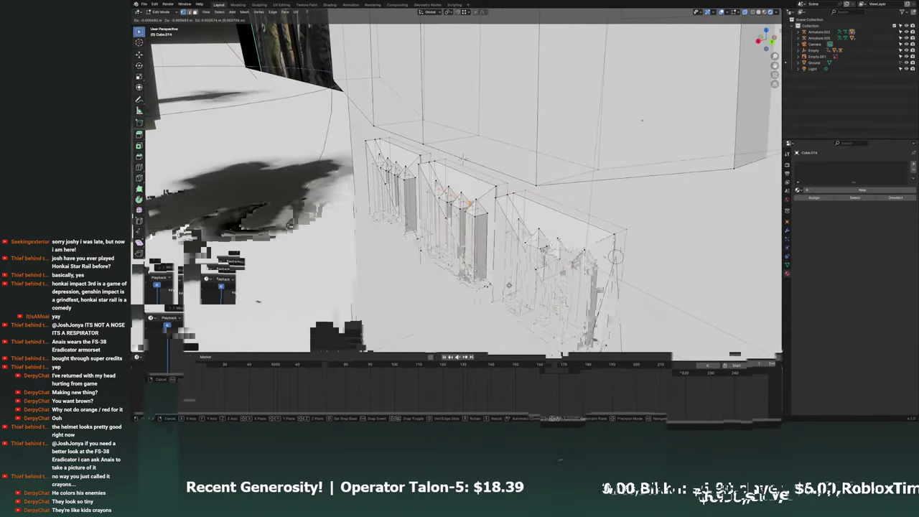
pyautogui.click(509, 285)
pyautogui.moveTo(508, 285)
pyautogui.mouseDown(button='middle')
pyautogui.moveTo(490, 252)
pyautogui.moveTo(531, 280)
pyautogui.mouseUp(button='middle')
pyautogui.press('g')
pyautogui.press('x')
pyautogui.click(537, 283)
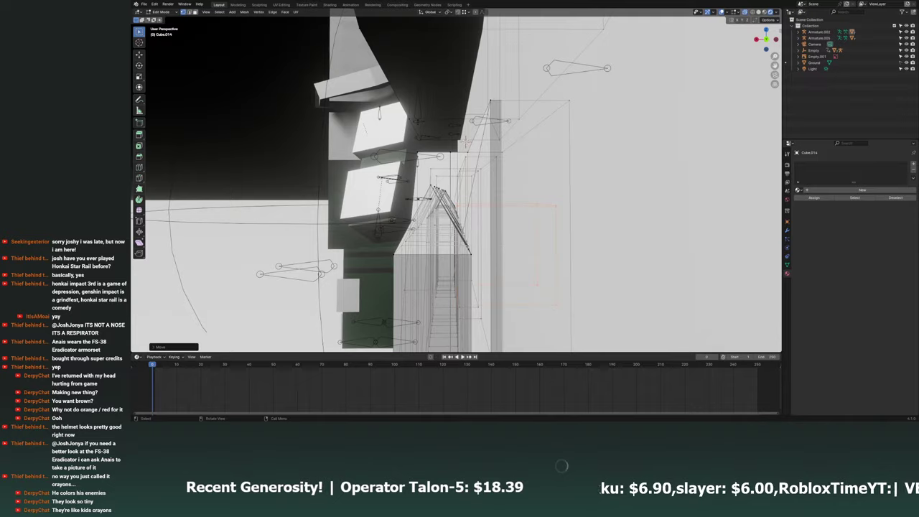
pyautogui.press('KP_1')
pyautogui.scroll(-2, 465, 248)
# Stretch the plane on X into a long bar, then thin it on Y into a strap.
pyautogui.press('s')
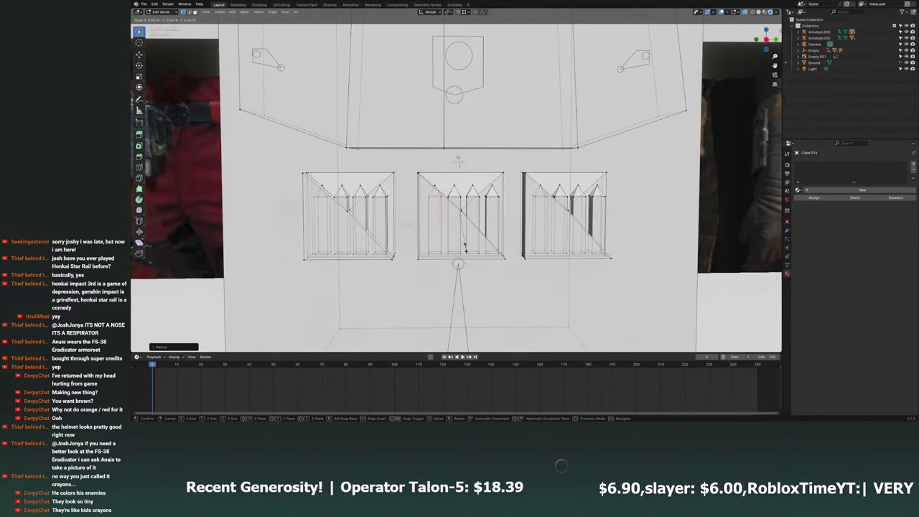
pyautogui.press('x')
pyautogui.click(571, 278)
pyautogui.scroll(-2, 571, 279)
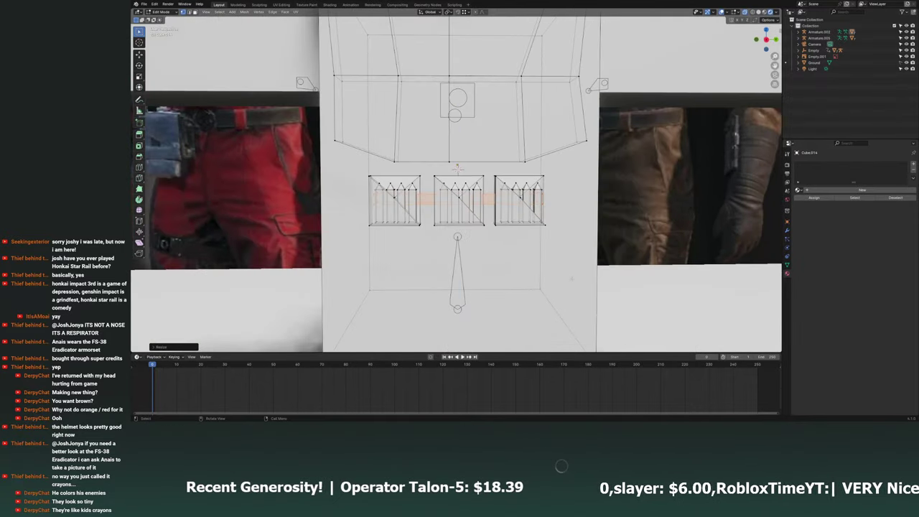
pyautogui.press('s')
pyautogui.press('y')
pyautogui.click(672, 286)
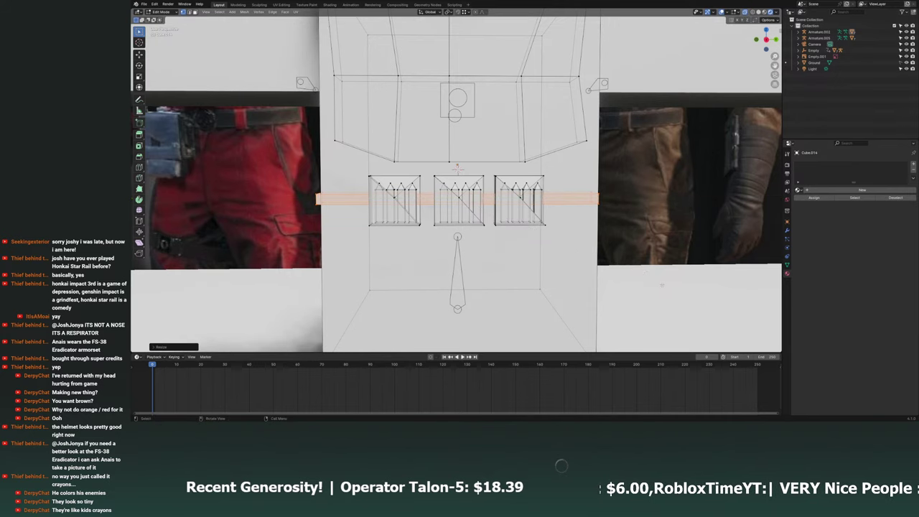
# In side view, shift the rightmost grille box along Y and start duplicating it.
pyautogui.keyDown('shift'); pyautogui.moveTo(661, 285); pyautogui.dragTo(631, 267, button='middle'); pyautogui.keyUp('shift')
pyautogui.press('KP_3')
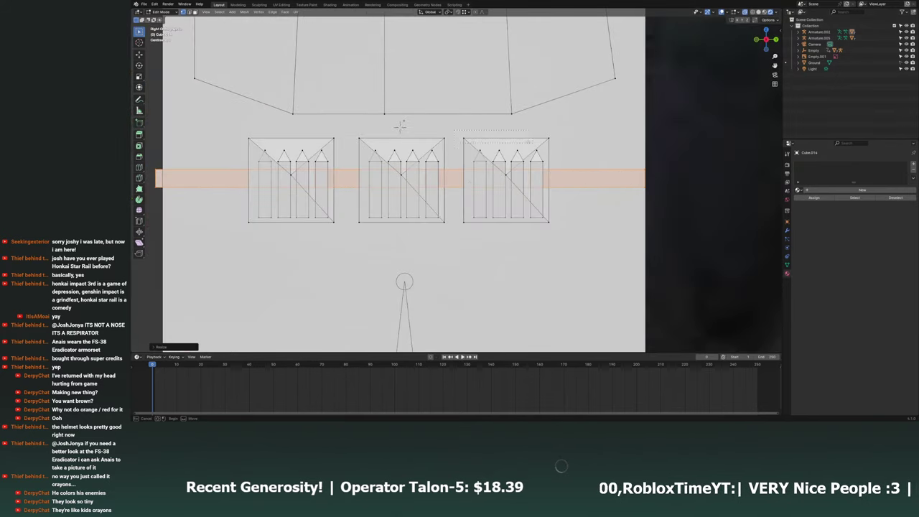
pyautogui.moveTo(454, 132); pyautogui.dragTo(529, 142)
pyautogui.press('g')
pyautogui.press('y')
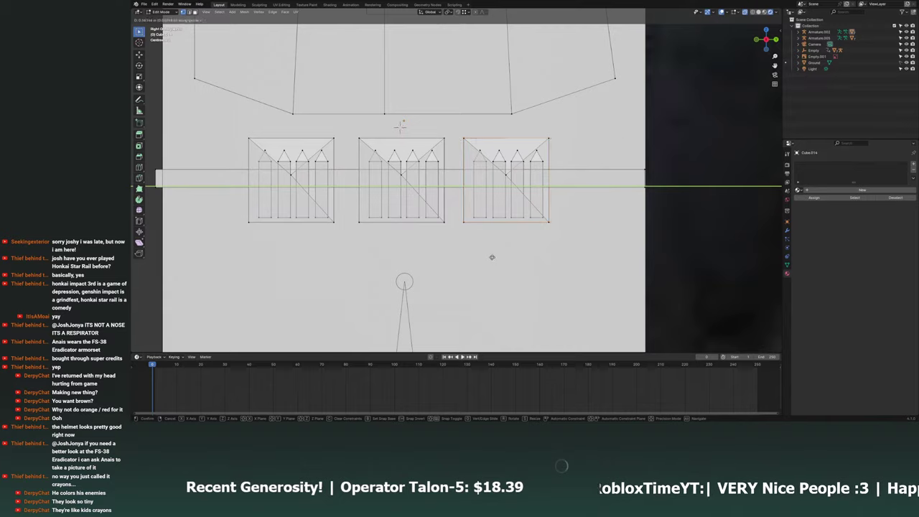
pyautogui.click(552, 258)
pyautogui.moveTo(552, 258); pyautogui.dragTo(553, 271, button='middle')
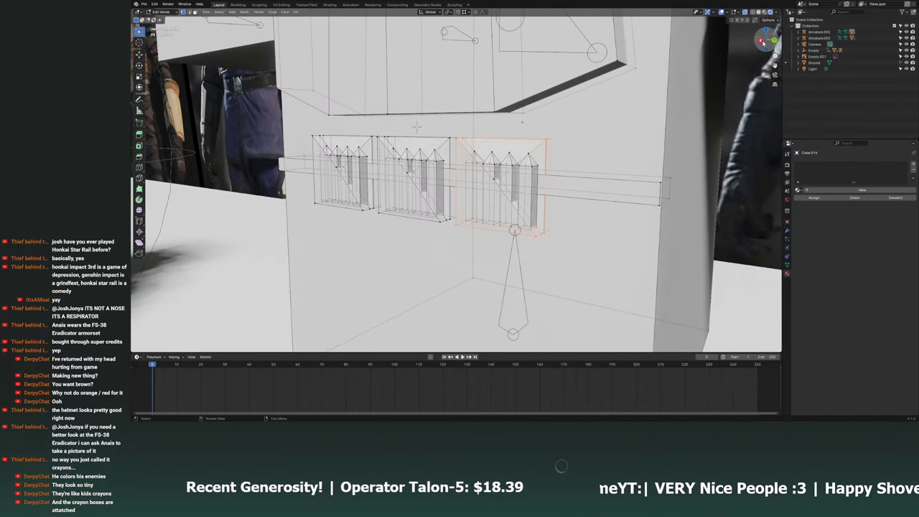
pyautogui.press('KP_3')
pyautogui.hotkey('shift', 'd')
# Place the box copy on Y to the right of the grilles and shorten it on Z.
pyautogui.press('y')
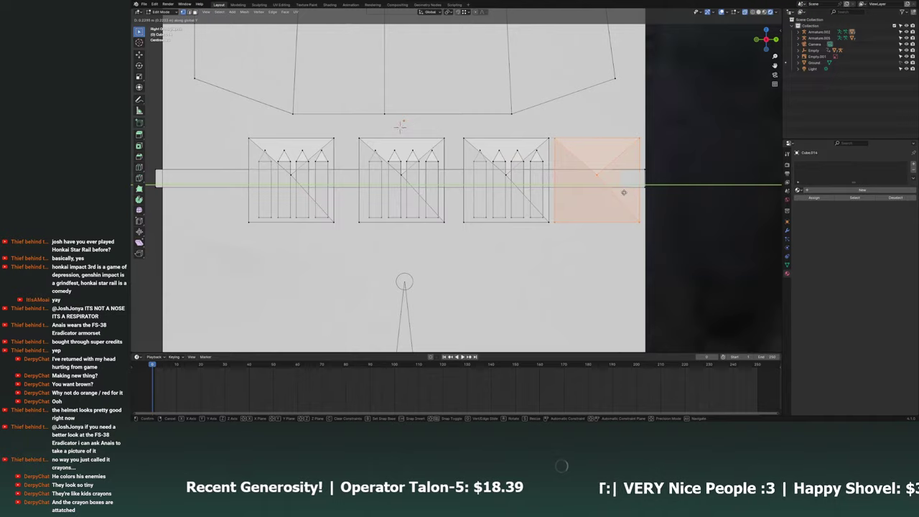
pyautogui.click(625, 192)
pyautogui.press('s')
pyautogui.press('z')
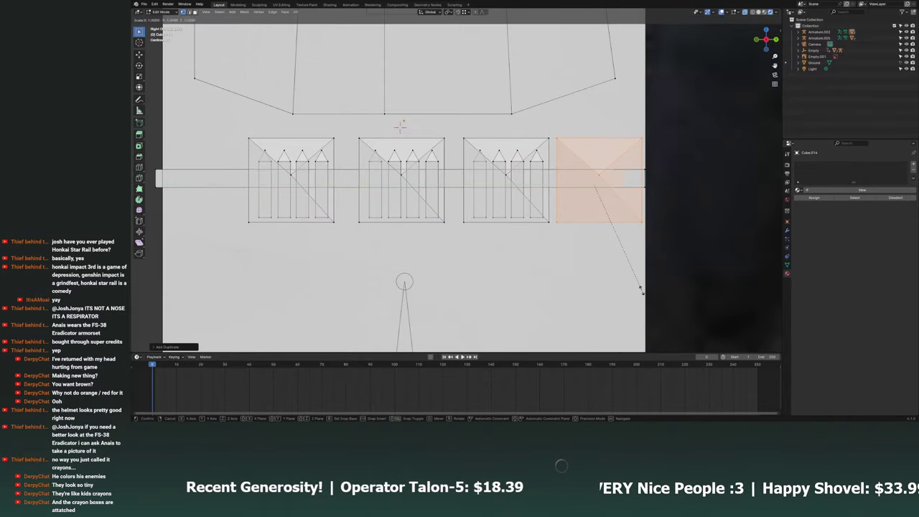
pyautogui.click(622, 253)
# Move the new box along X so it sits flush in line with the grilles.
pyautogui.moveTo(400, 127); pyautogui.dragTo(446, 125, button='middle')
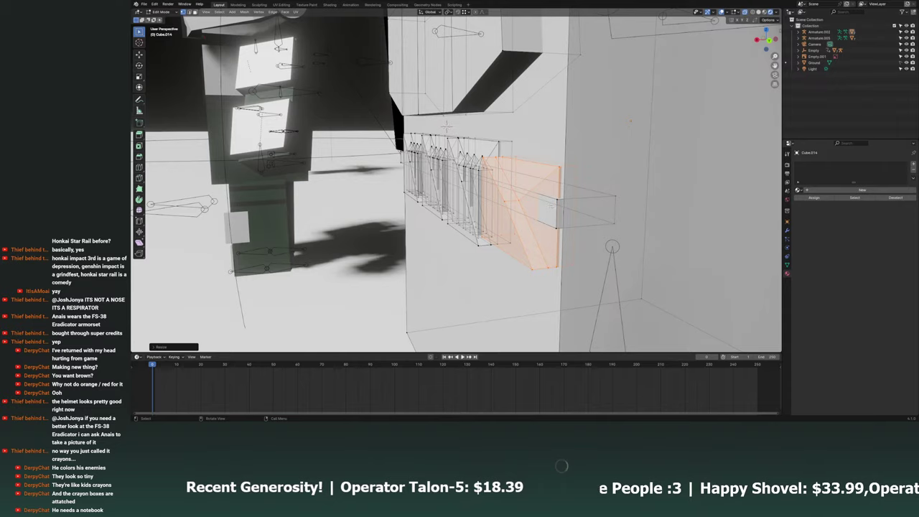
pyautogui.moveTo(446, 125); pyautogui.dragTo(407, 127, button='middle')
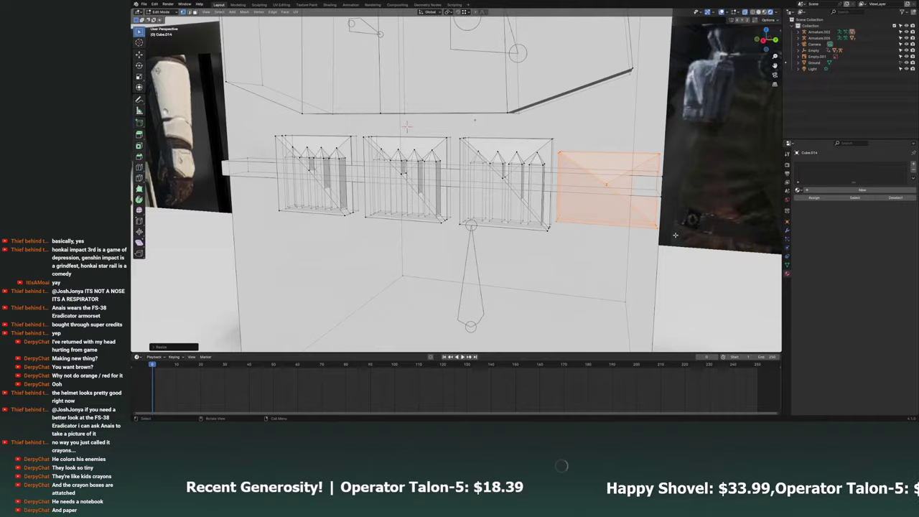
pyautogui.moveTo(668, 235)
pyautogui.mouseDown(button='middle')
pyautogui.moveTo(617, 237)
pyautogui.moveTo(646, 233)
pyautogui.moveTo(679, 121)
pyautogui.mouseUp(button='middle')
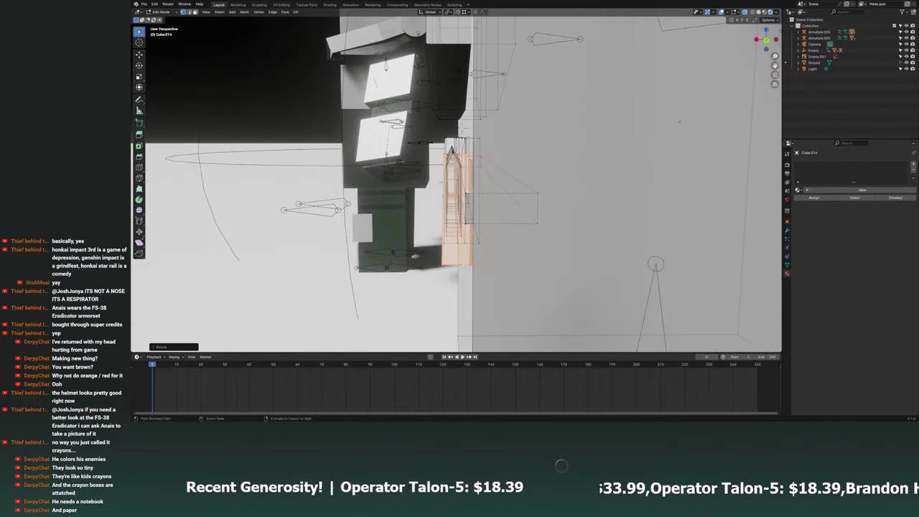
pyautogui.moveTo(508, 193); pyautogui.dragTo(500, 278, button='middle')
pyautogui.moveTo(455, 214)
pyautogui.mouseDown(button='middle')
pyautogui.moveTo(626, 273)
pyautogui.moveTo(589, 268)
pyautogui.mouseUp(button='middle')
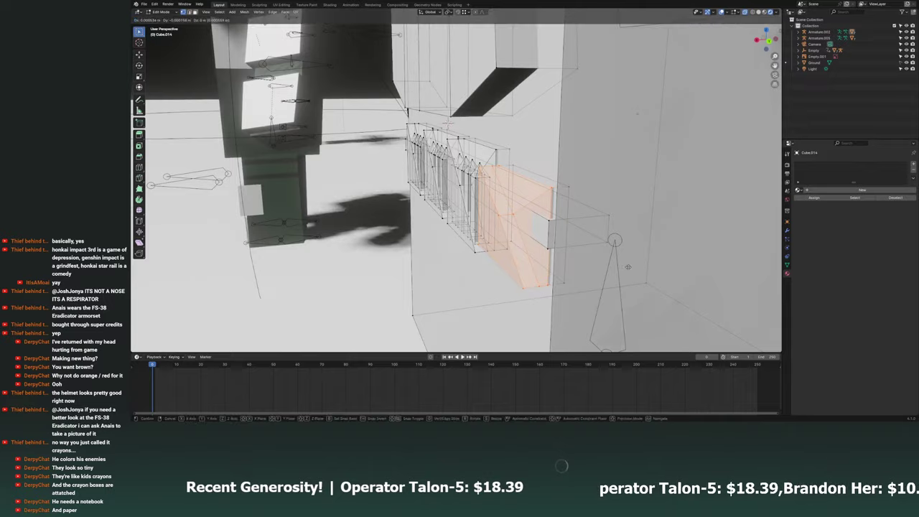
pyautogui.press('g')
pyautogui.press('x')
pyautogui.click(581, 266)
# Select an edge of the new box and frame it in front view.
pyautogui.press('KP_1')
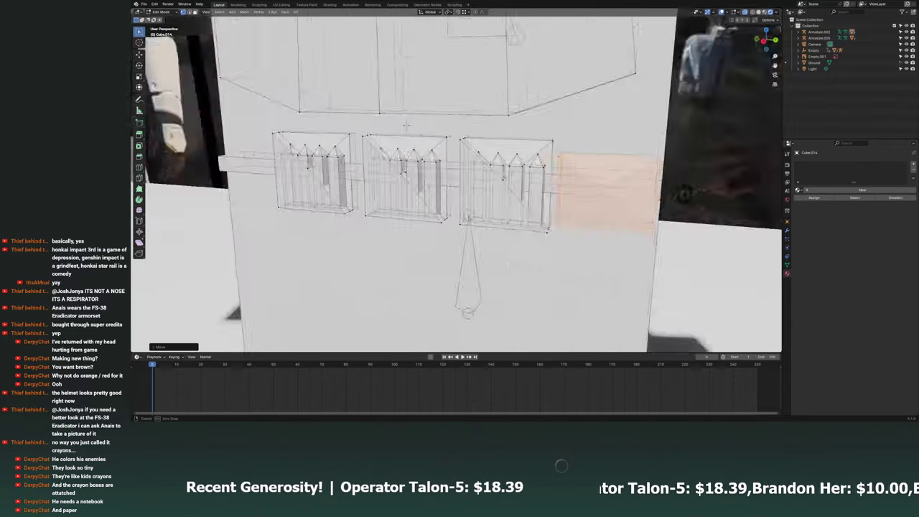
pyautogui.scroll(-3, 423, 149)
pyautogui.scroll(3, 424, 149)
pyautogui.scroll(-2, 423, 149)
pyautogui.scroll(1, 594, 186)
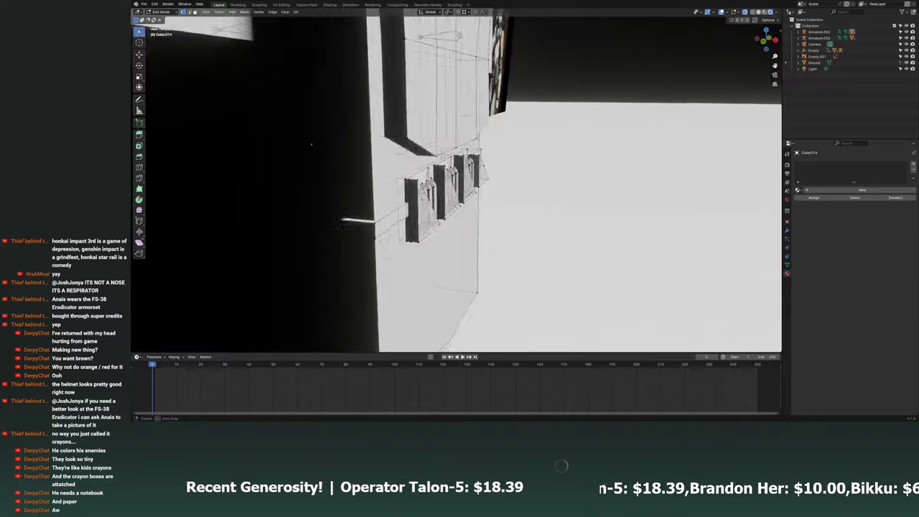
pyautogui.moveTo(423, 149); pyautogui.dragTo(767, 41, button='middle')
pyautogui.click(767, 42)
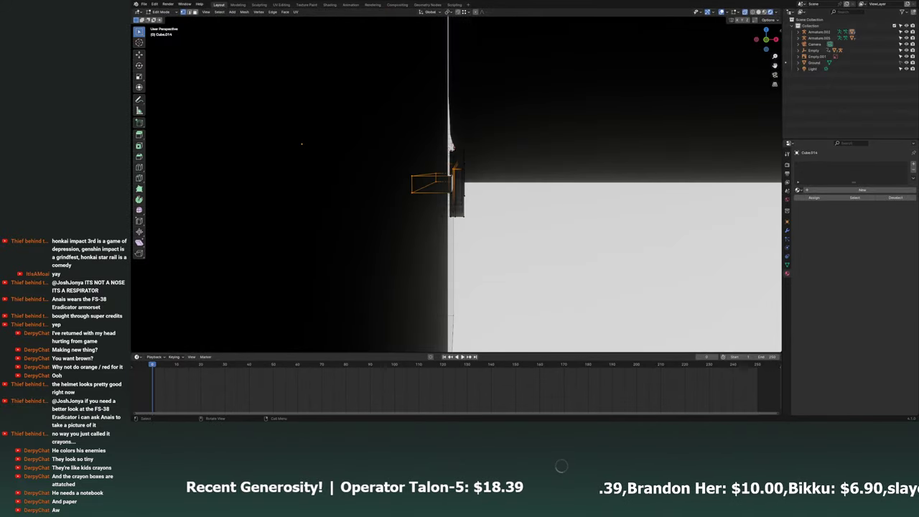
pyautogui.moveTo(450, 162); pyautogui.dragTo(469, 168)
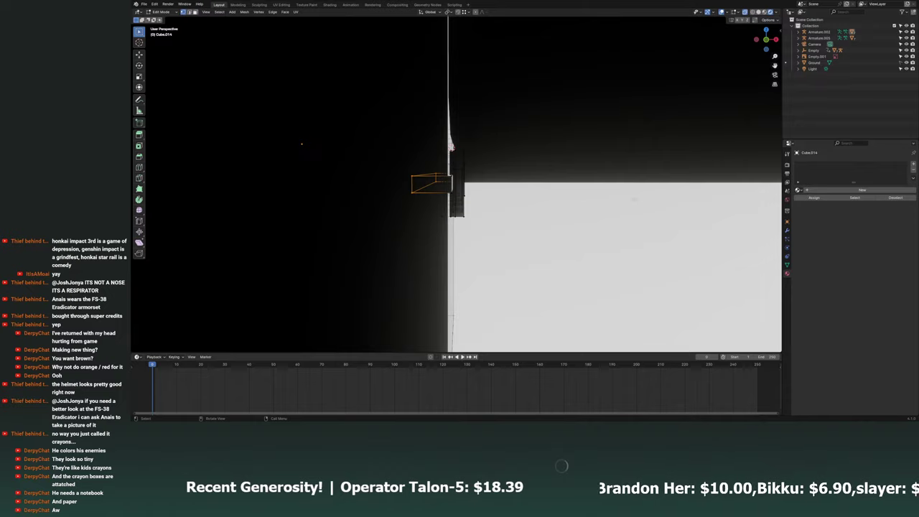
pyautogui.press('KP_Decimal')
pyautogui.press('KP_1')
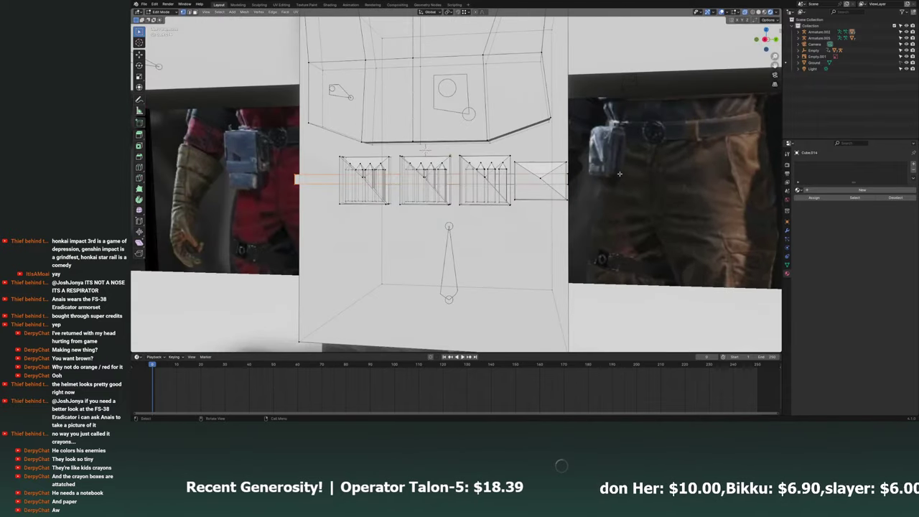
# Assign the existing Eradicator Leather material to the torso and start renaming it.
pyautogui.scroll(1, 627, 211)
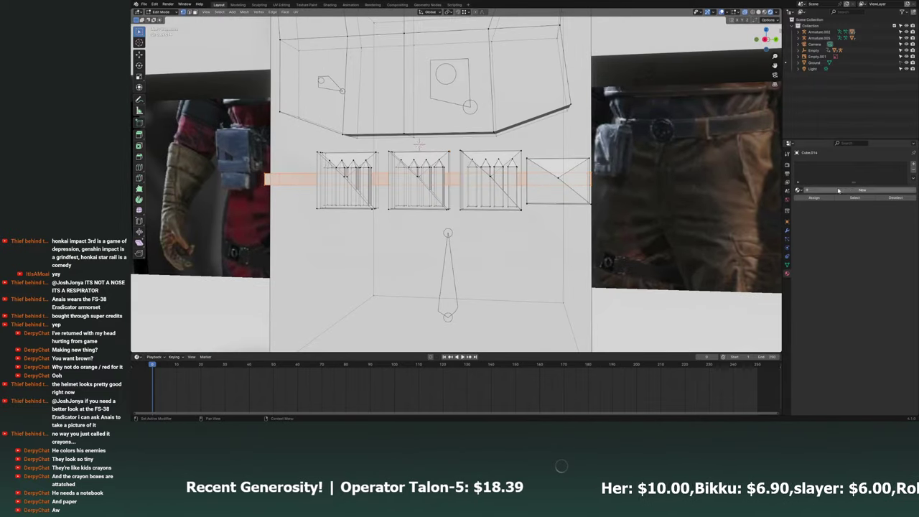
pyautogui.click(799, 190)
pyautogui.click(819, 215)
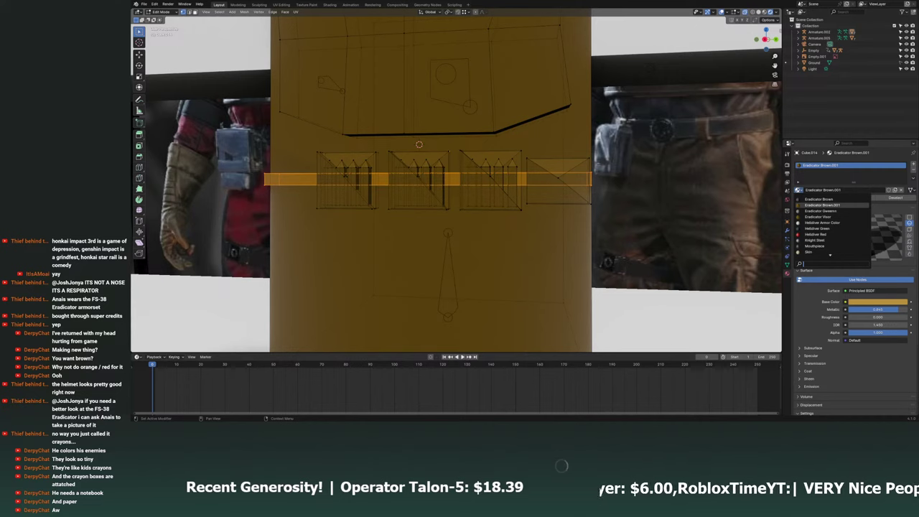
pyautogui.doubleClick(819, 189)
pyautogui.write('Leathe')
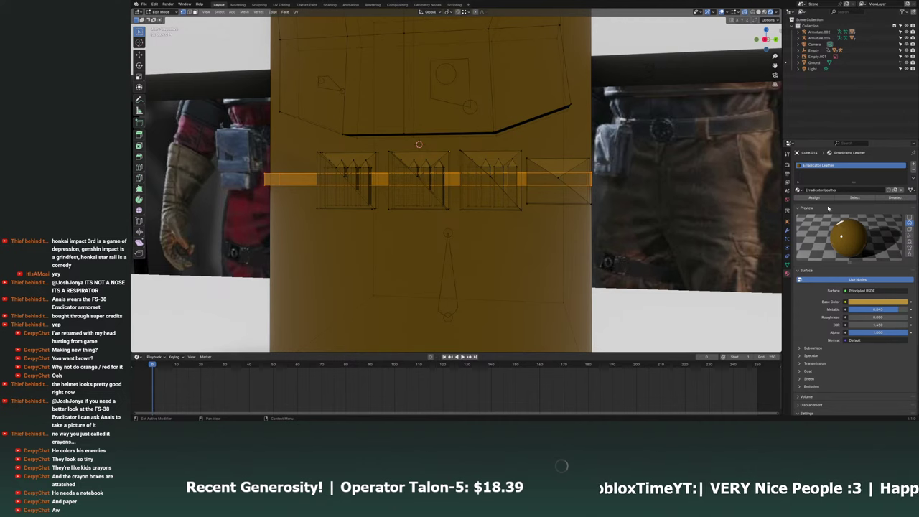
# Eyedrop a dark colour from the viewport as the leather's base colour.
pyautogui.click(862, 306)
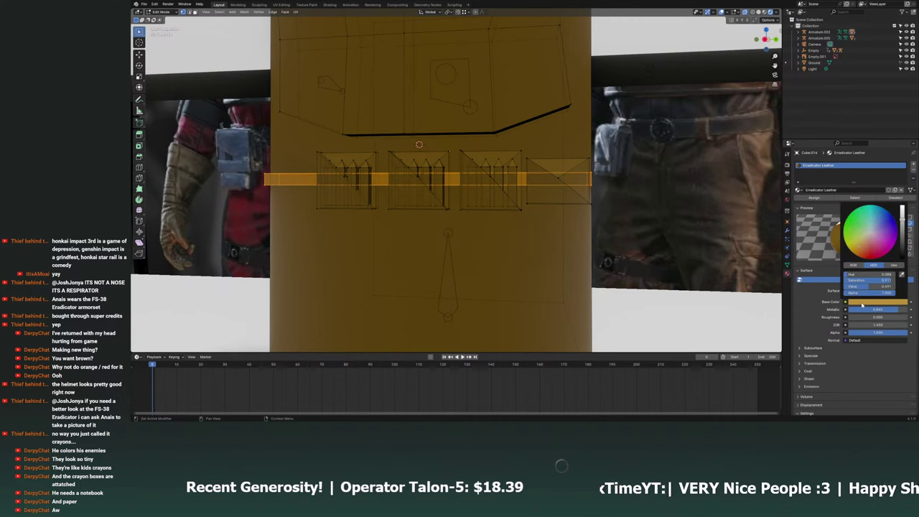
pyautogui.scroll(-5, 665, 143)
pyautogui.moveTo(670, 94); pyautogui.dragTo(607, 105, button='middle')
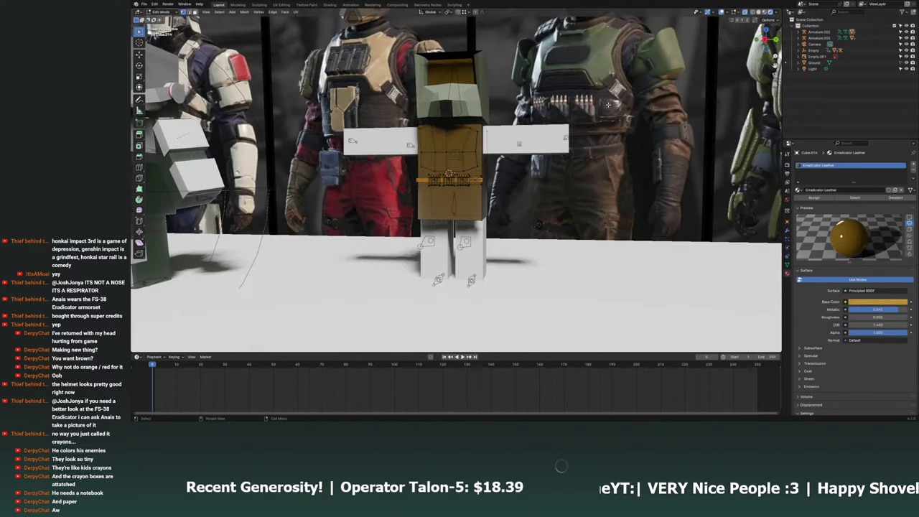
pyautogui.click(889, 307)
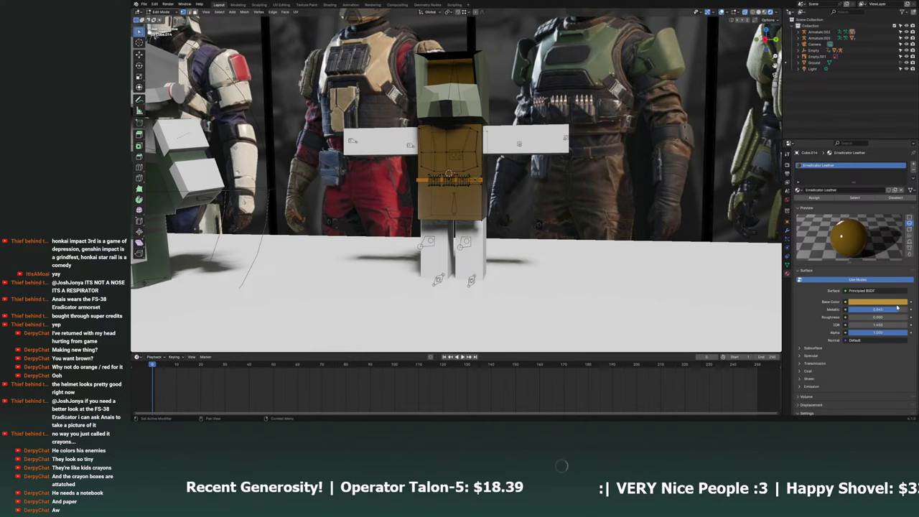
pyautogui.click(901, 306)
pyautogui.click(902, 276)
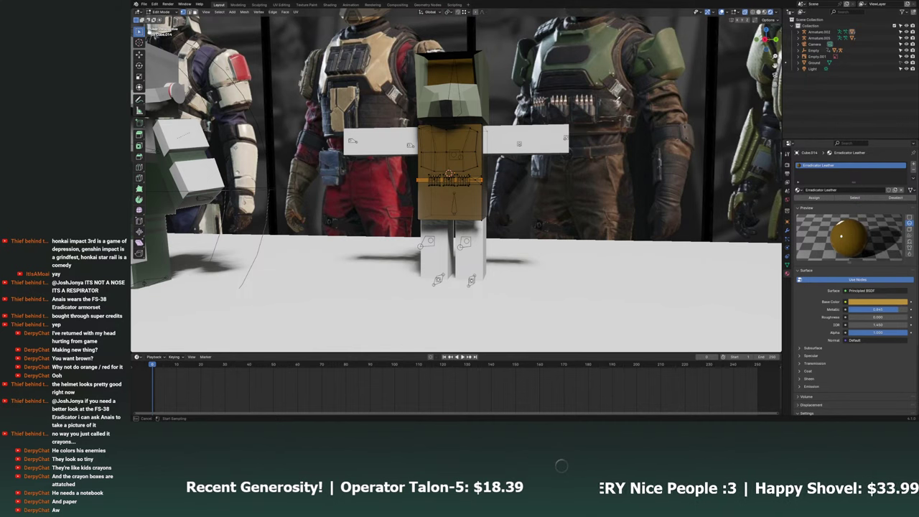
pyautogui.click(610, 107)
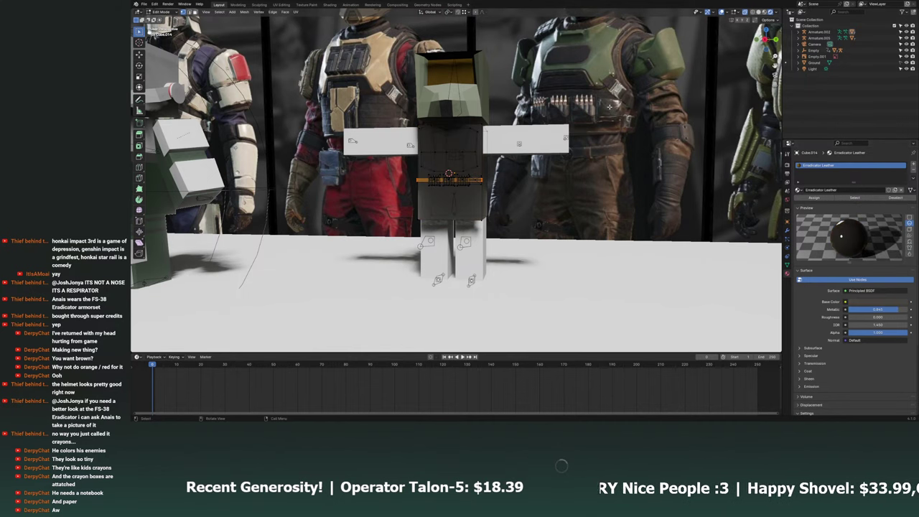
# Brighten and retune the leather base colour in the colour picker.
pyautogui.click(884, 303)
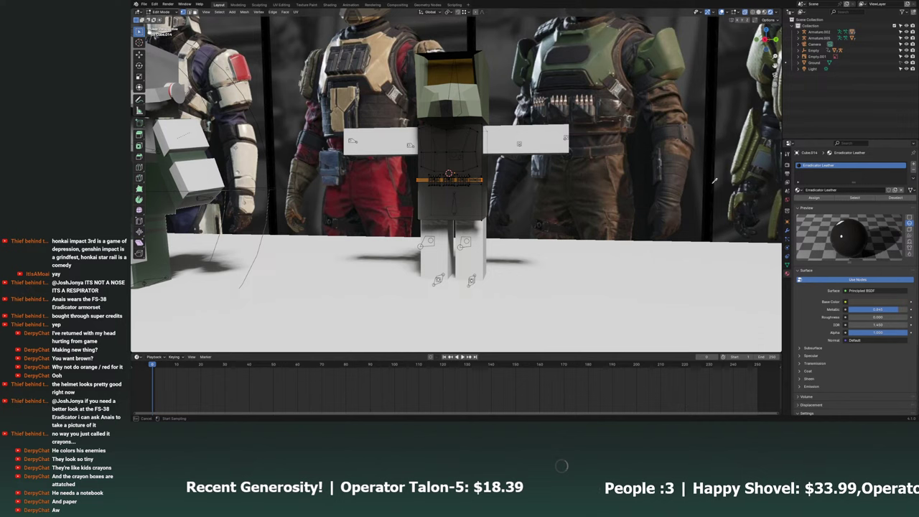
pyautogui.click(866, 302)
pyautogui.scroll(2, 871, 235)
pyautogui.scroll(2, 872, 235)
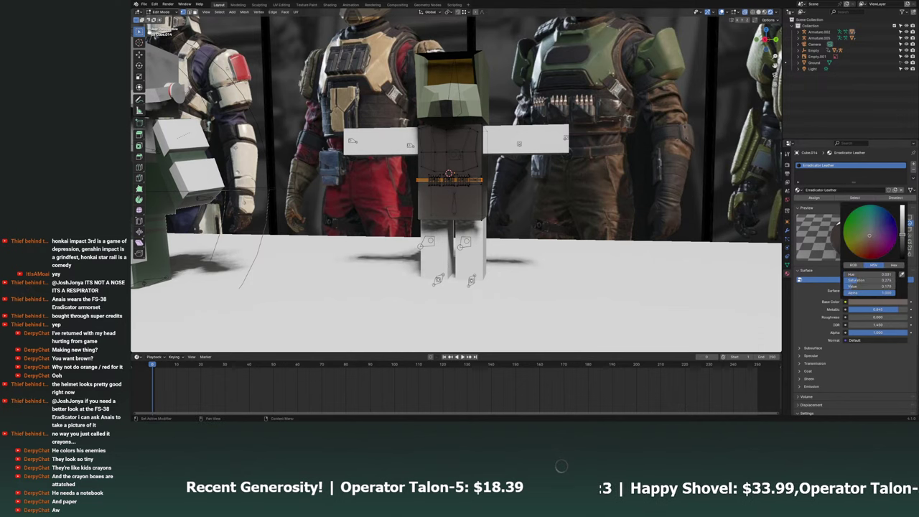
pyautogui.click(898, 301)
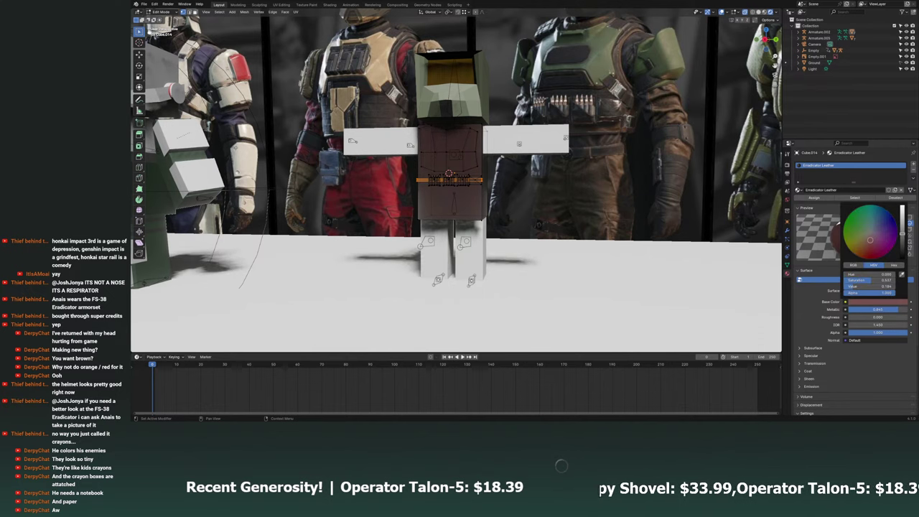
pyautogui.scroll(3, 870, 237)
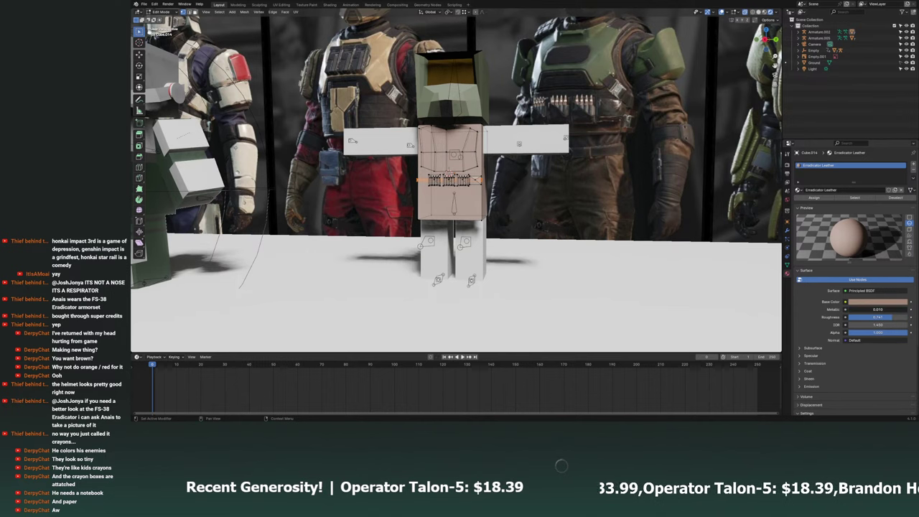
pyautogui.click(859, 303)
pyautogui.scroll(-2, 868, 240)
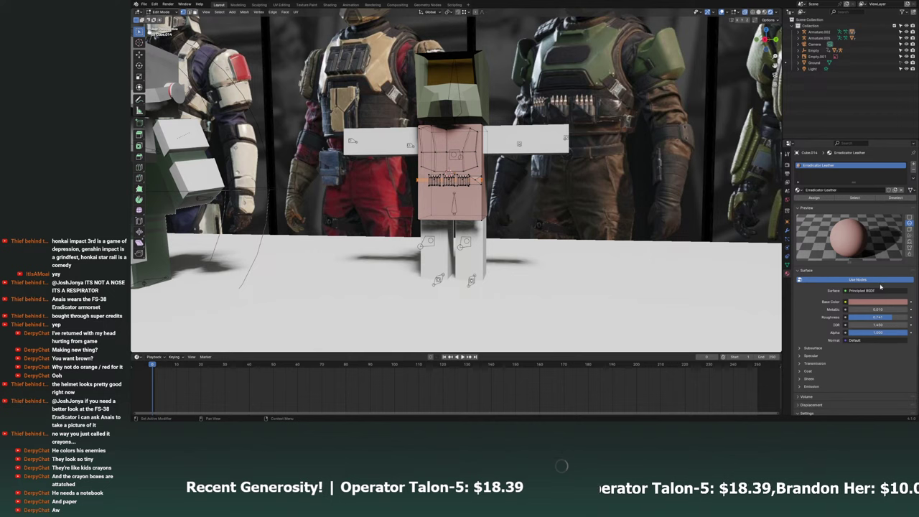
# Sample a brown from the reference image as the leather base colour.
pyautogui.click(902, 303)
pyautogui.press('e')
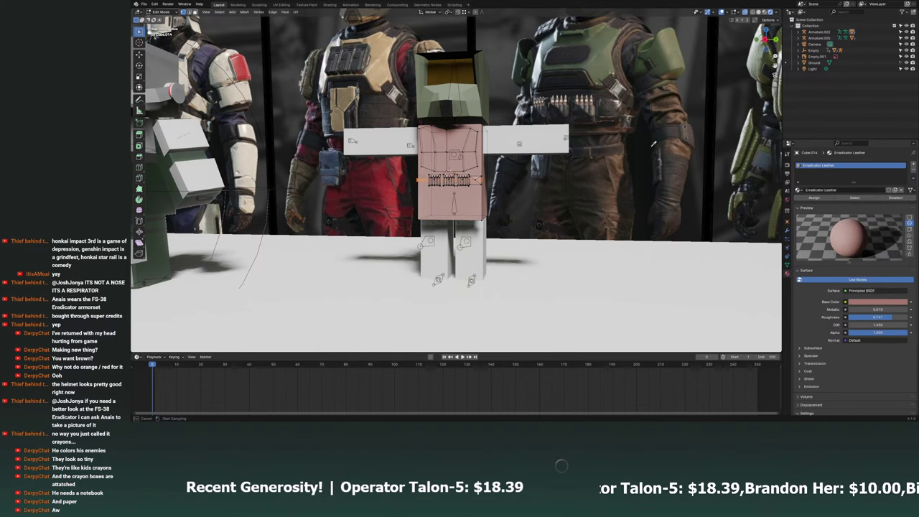
pyautogui.click(768, 191)
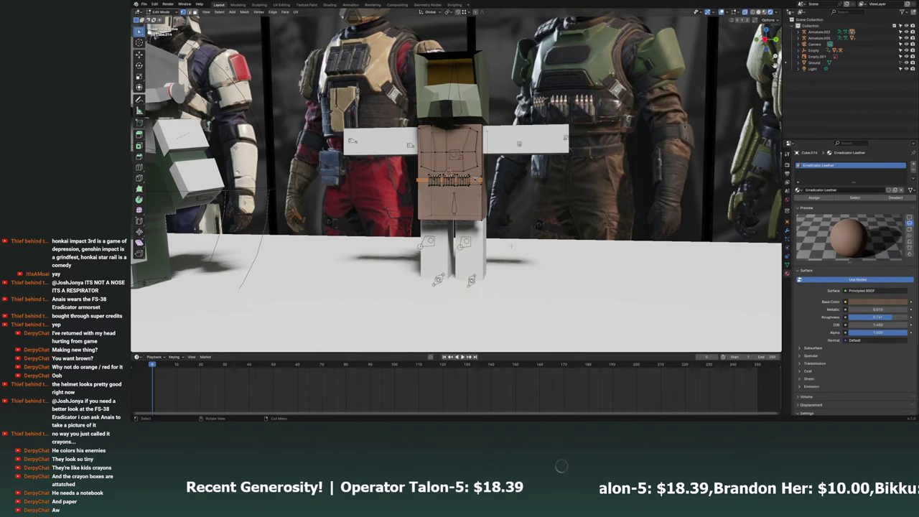
pyautogui.scroll(3, 510, 247)
pyautogui.scroll(-3, 563, 228)
pyautogui.scroll(3, 563, 229)
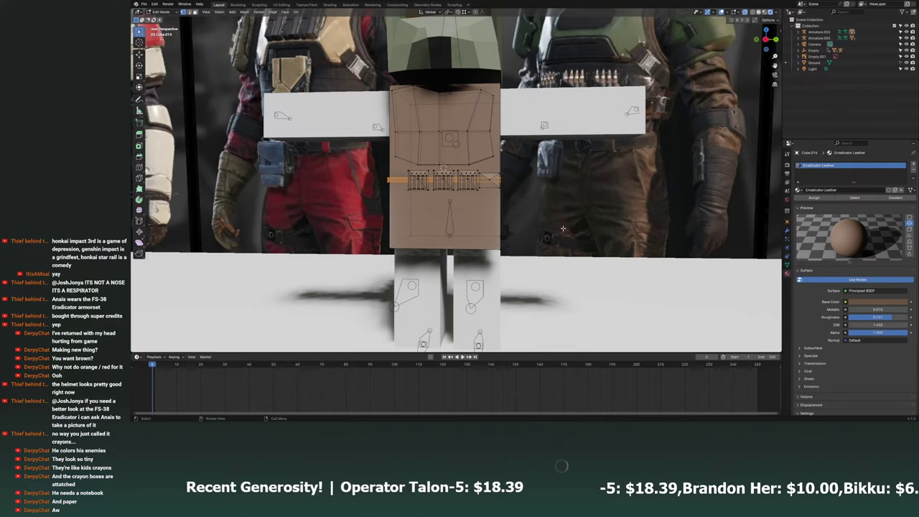
# Add a second material slot holding the green Eradicator material.
pyautogui.scroll(-3, 563, 228)
pyautogui.scroll(3, 563, 228)
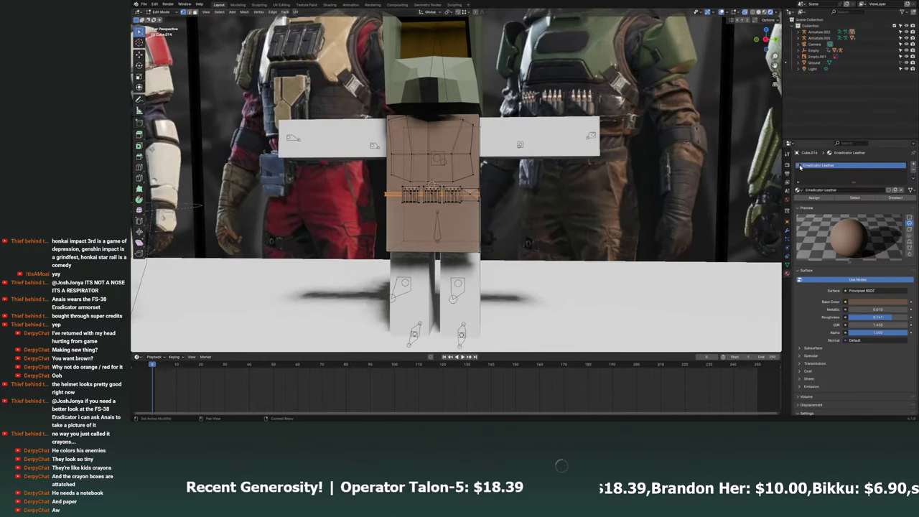
pyautogui.scroll(2, 361, 133)
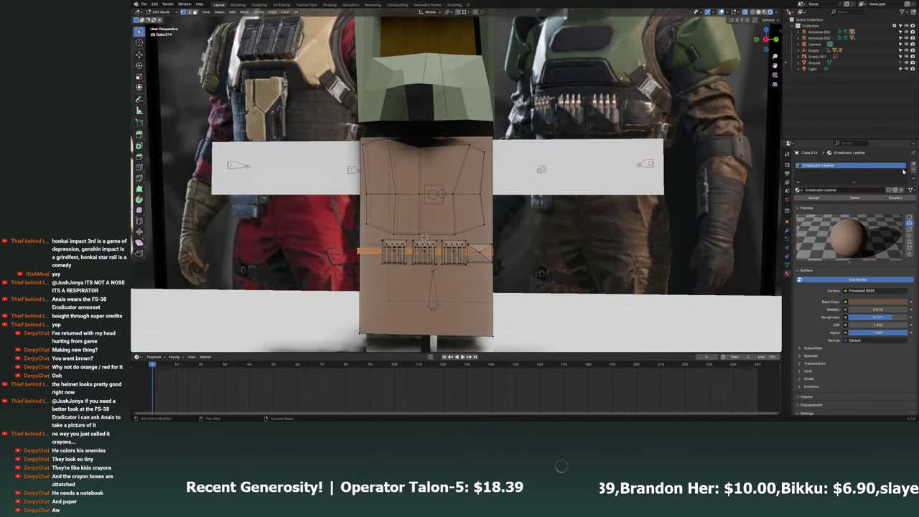
pyautogui.click(913, 164)
pyautogui.click(798, 202)
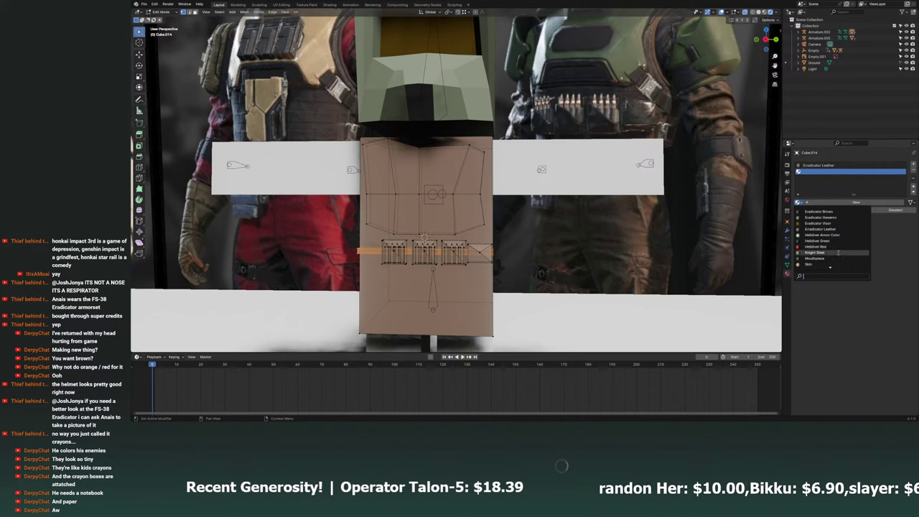
pyautogui.scroll(-1, 833, 244)
pyautogui.scroll(1, 835, 254)
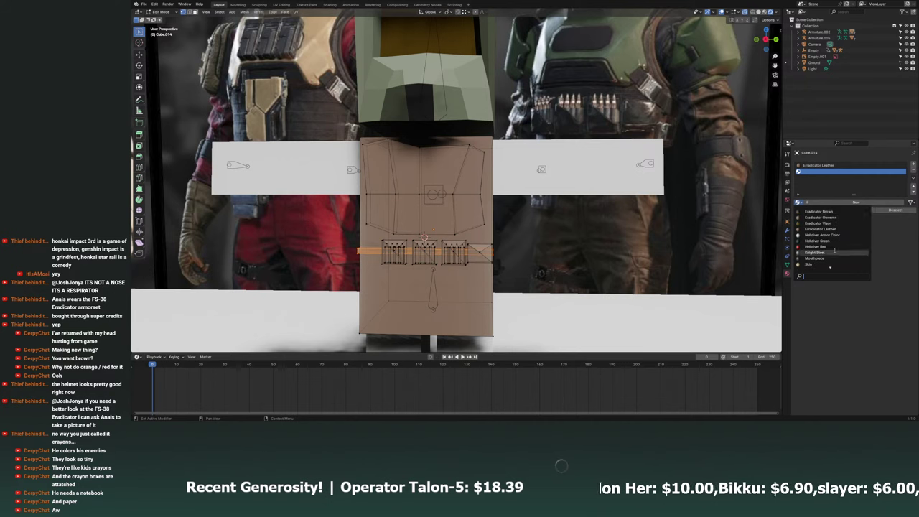
pyautogui.click(820, 217)
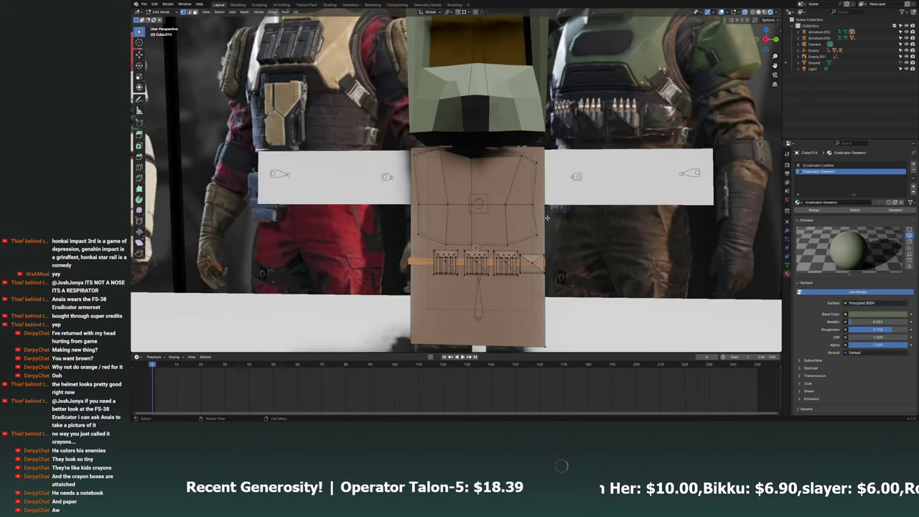
# Box-select the upper chest faces and assign them the green material.
pyautogui.click(767, 41)
pyautogui.moveTo(420, 153); pyautogui.dragTo(537, 247)
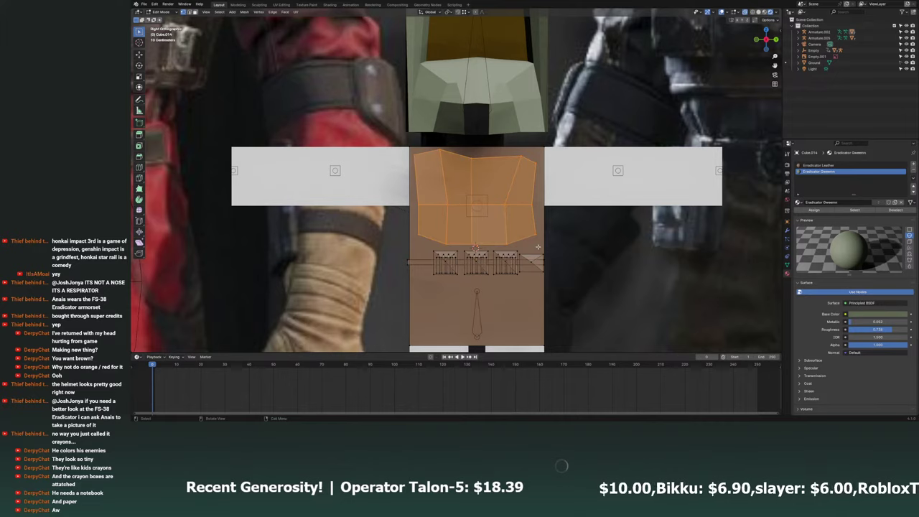
pyautogui.click(826, 210)
pyautogui.scroll(-2, 474, 224)
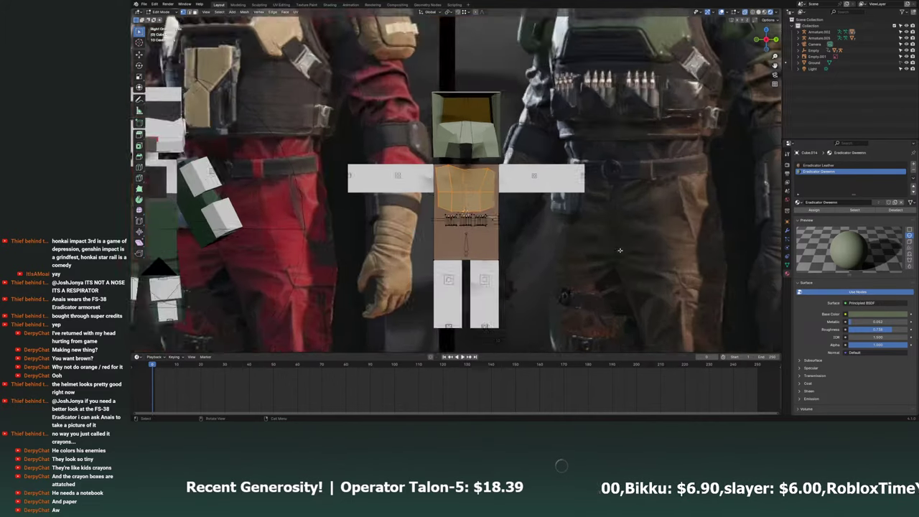
pyautogui.scroll(-2, 473, 224)
pyautogui.scroll(-1, 474, 224)
pyautogui.scroll(-1, 474, 224)
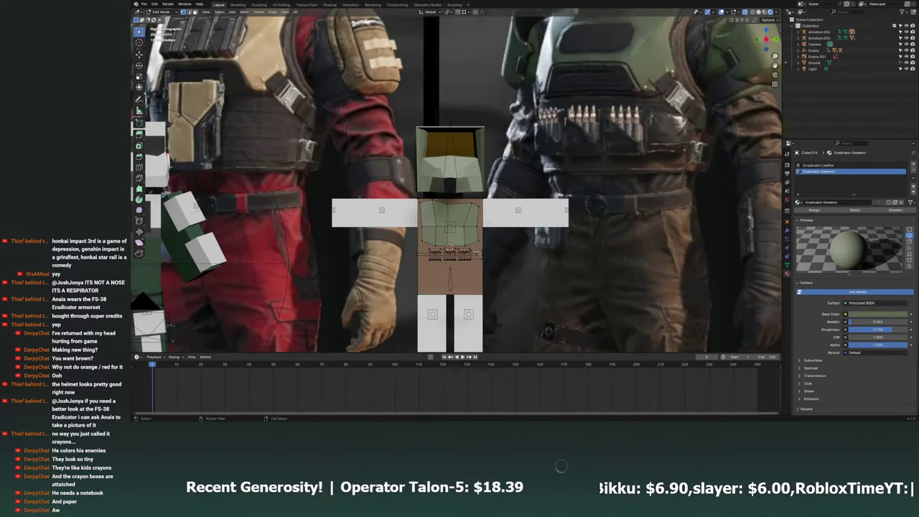
# Nudge the selected edge column slightly left along X.
pyautogui.moveTo(474, 224)
pyautogui.keyDown('shift'); pyautogui.mouseDown(button='middle')
pyautogui.moveTo(561, 284)
pyautogui.moveTo(486, 234)
pyautogui.moveTo(434, 129)
pyautogui.mouseUp(button='middle'); pyautogui.keyUp('shift')
pyautogui.scroll(3, 470, 231)
pyautogui.scroll(2, 470, 231)
pyautogui.moveTo(487, 194); pyautogui.dragTo(483, 186, button='middle')
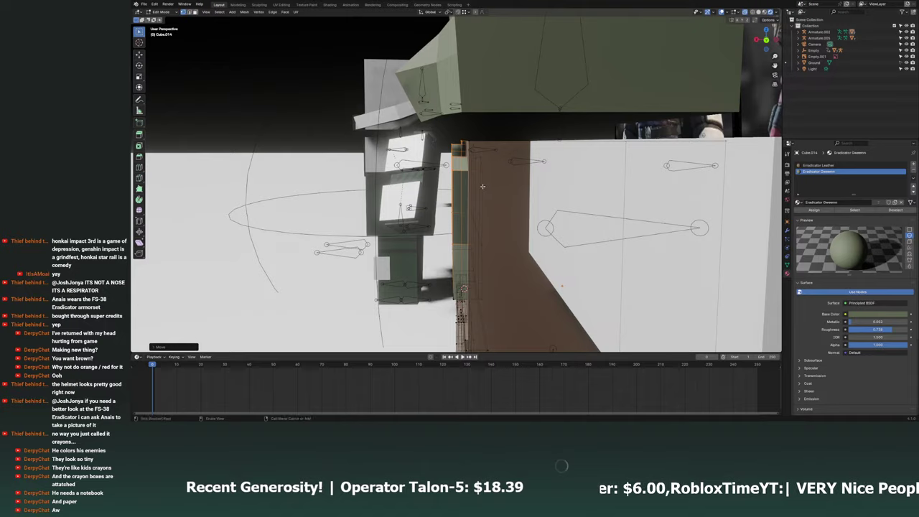
pyautogui.press('g')
pyautogui.click(482, 175)
pyautogui.press('g')
pyautogui.press('x')
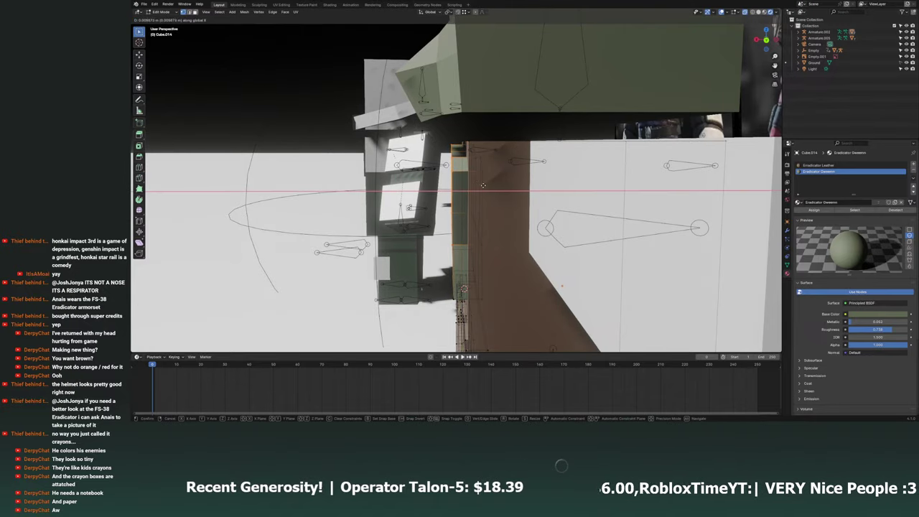
pyautogui.click(472, 192)
# Check the model from front and side views, then add a new cube.
pyautogui.moveTo(472, 193); pyautogui.dragTo(626, 213, button='middle')
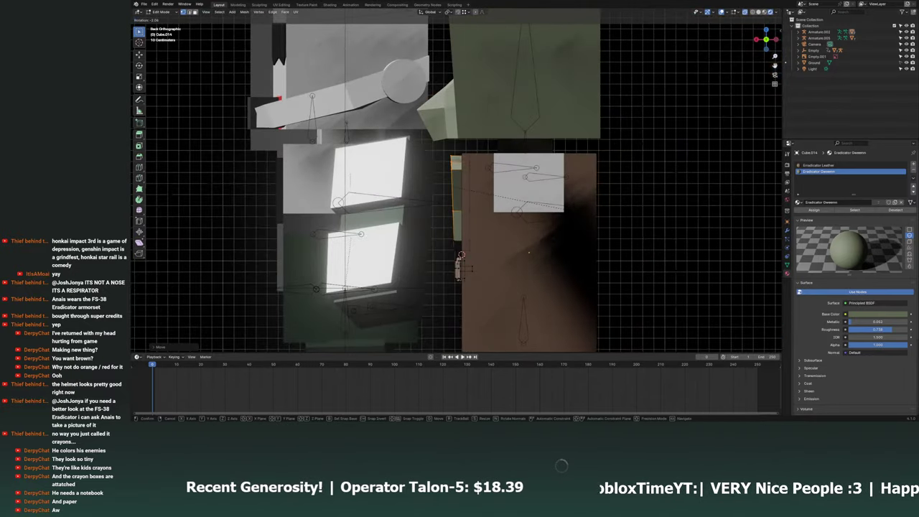
pyautogui.moveTo(625, 213)
pyautogui.mouseDown(button='middle')
pyautogui.moveTo(592, 204)
pyautogui.moveTo(782, 44)
pyautogui.mouseUp(button='middle')
pyautogui.scroll(-5, 593, 205)
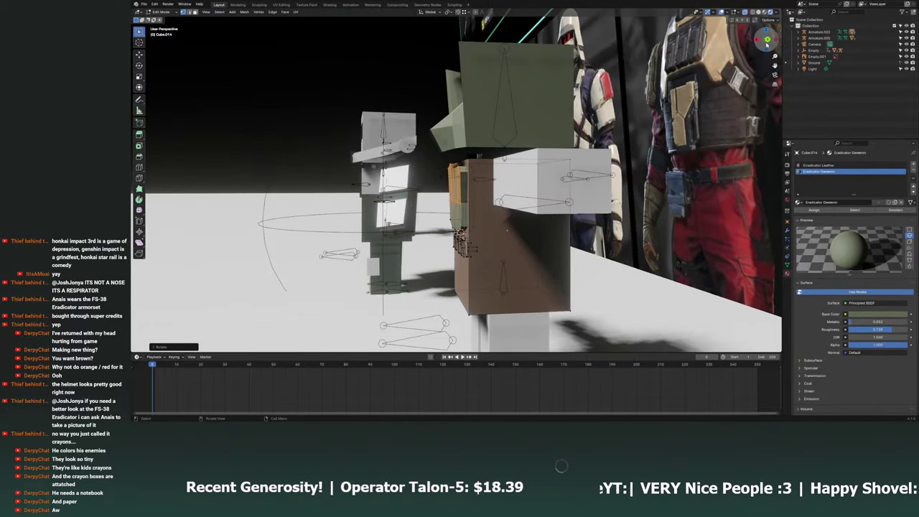
pyautogui.click(767, 43)
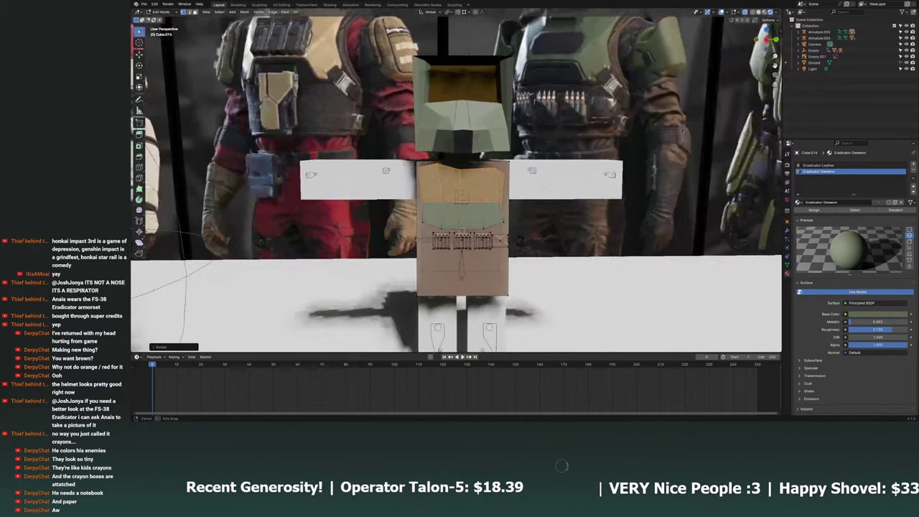
pyautogui.scroll(2, 563, 208)
pyautogui.moveTo(563, 209)
pyautogui.mouseDown(button='middle')
pyautogui.moveTo(572, 205)
pyautogui.moveTo(540, 208)
pyautogui.moveTo(549, 205)
pyautogui.mouseUp(button='middle')
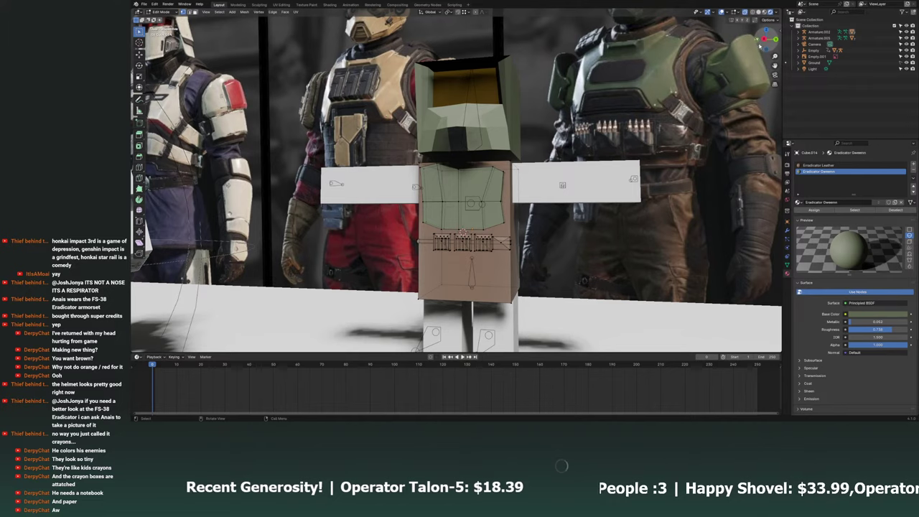
pyautogui.click(765, 39)
pyautogui.hotkey('shift', 'a')
pyautogui.click(502, 189)
# Undo the stray cube and add a cylinder rotated 90 degrees for the chest disc.
pyautogui.scroll(-5, 531, 207)
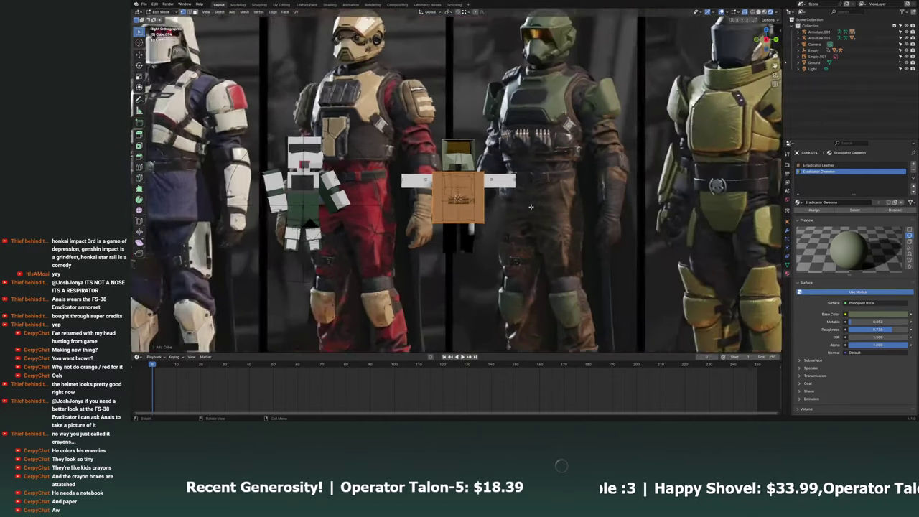
pyautogui.scroll(-2, 531, 207)
pyautogui.hotkey('ctrl', 'z')
pyautogui.hotkey('shift', 'a')
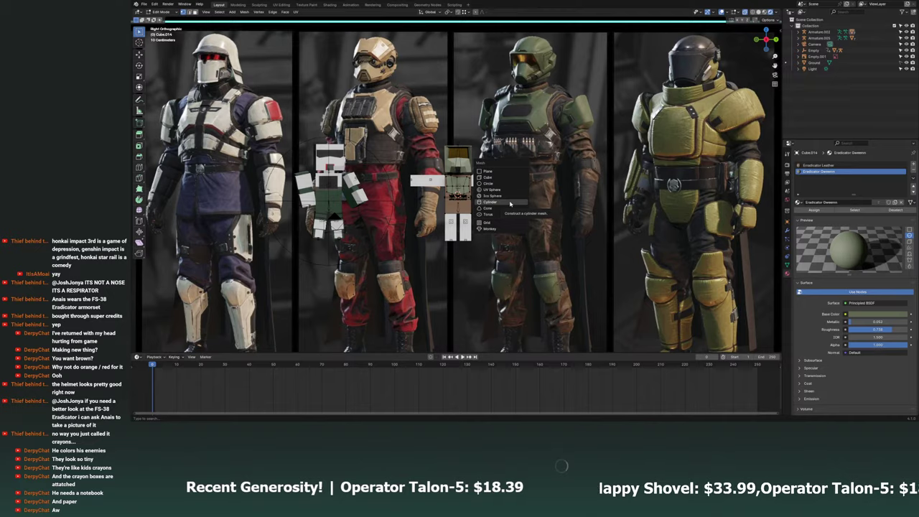
pyautogui.click(510, 205)
pyautogui.scroll(6, 492, 267)
pyautogui.click(759, 41)
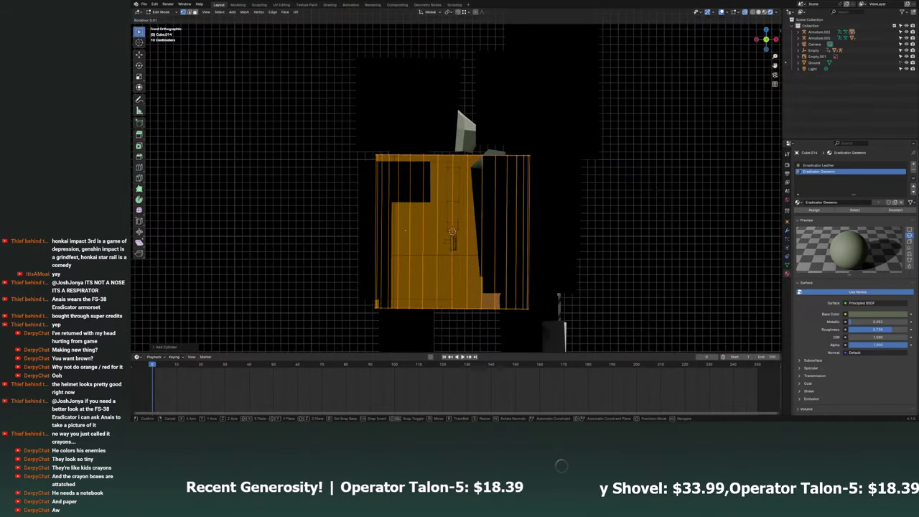
pyautogui.write('r90')
pyautogui.press('Return')
# Shrink the cylinder and raise it high onto the green chest plate.
pyautogui.click(775, 39)
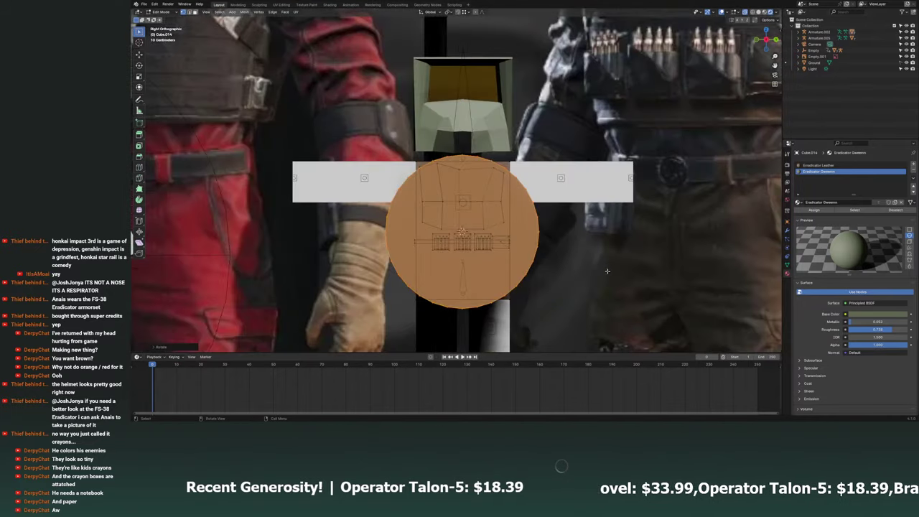
pyautogui.press('s')
pyautogui.click(546, 272)
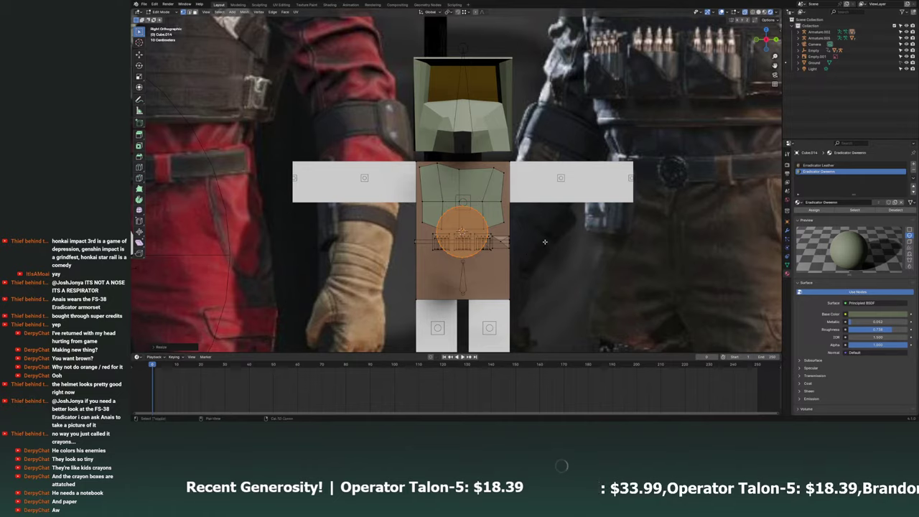
pyautogui.keyDown('shift'); pyautogui.moveTo(546, 273); pyautogui.dragTo(493, 302, button='middle'); pyautogui.keyUp('shift')
pyautogui.press('g')
pyautogui.click(497, 255)
pyautogui.scroll(-1, 497, 255)
pyautogui.scroll(-2, 497, 255)
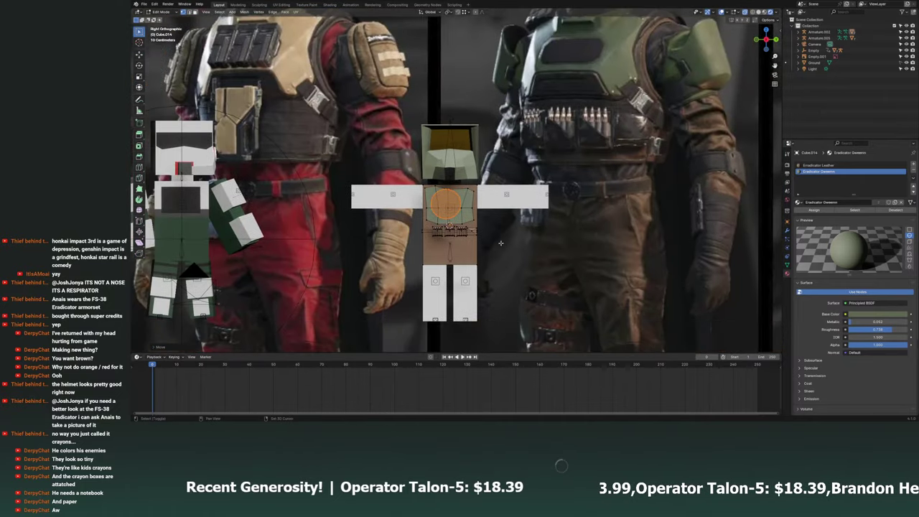
pyautogui.scroll(4, 492, 230)
pyautogui.scroll(1, 491, 216)
pyautogui.press('KP_Decimal')
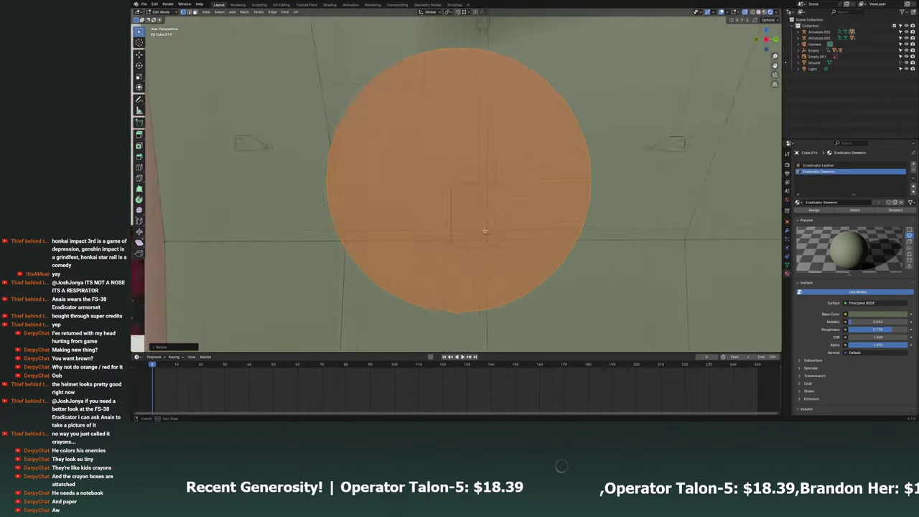
# Flatten the disc along Z, excluding Y, into a wide oval.
pyautogui.moveTo(484, 230); pyautogui.dragTo(770, 52, button='middle')
pyautogui.click(767, 41)
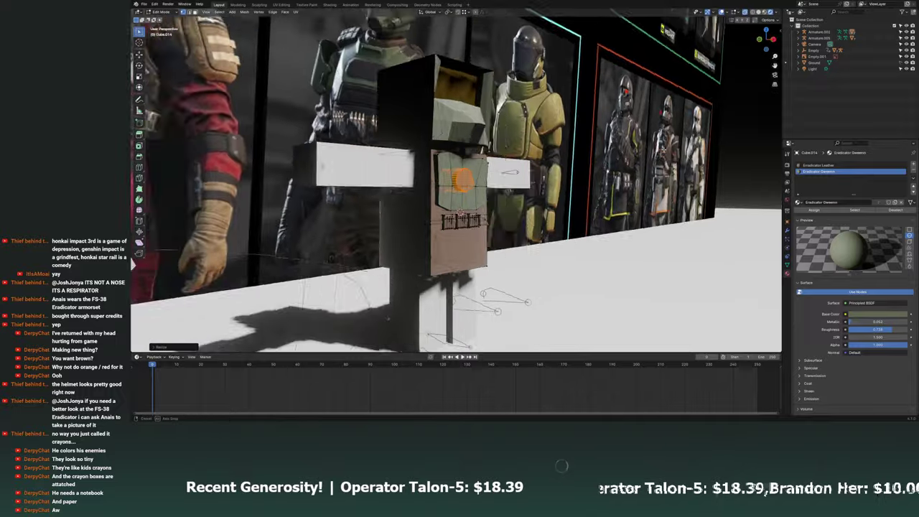
pyautogui.press('s')
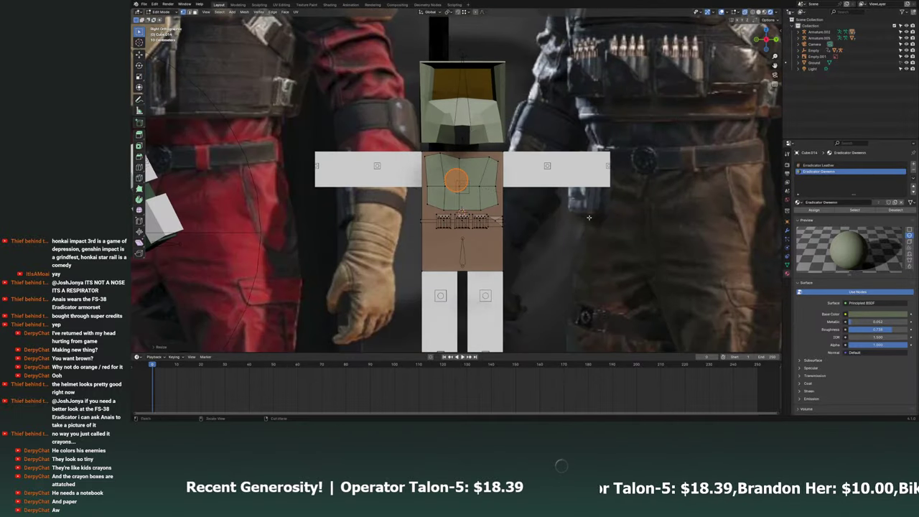
pyautogui.press('y')
pyautogui.press('z')
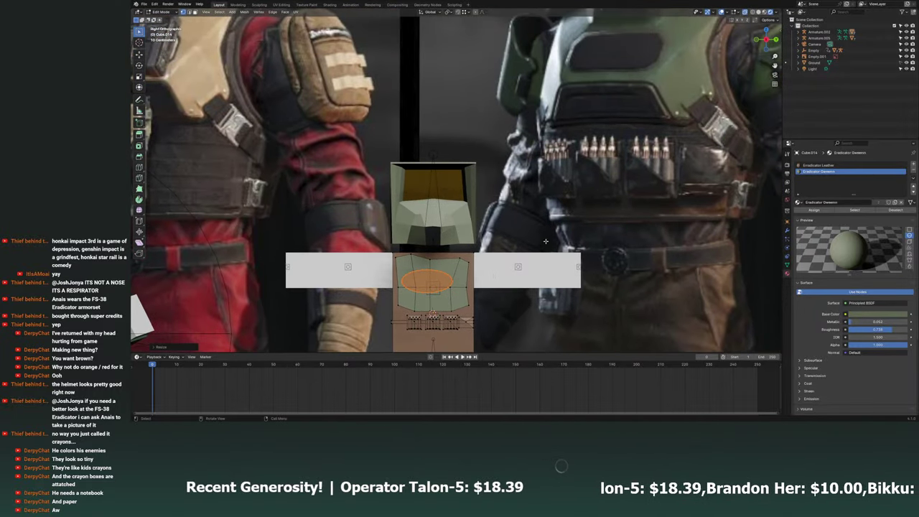
pyautogui.scroll(3, 461, 212)
pyautogui.click(481, 254)
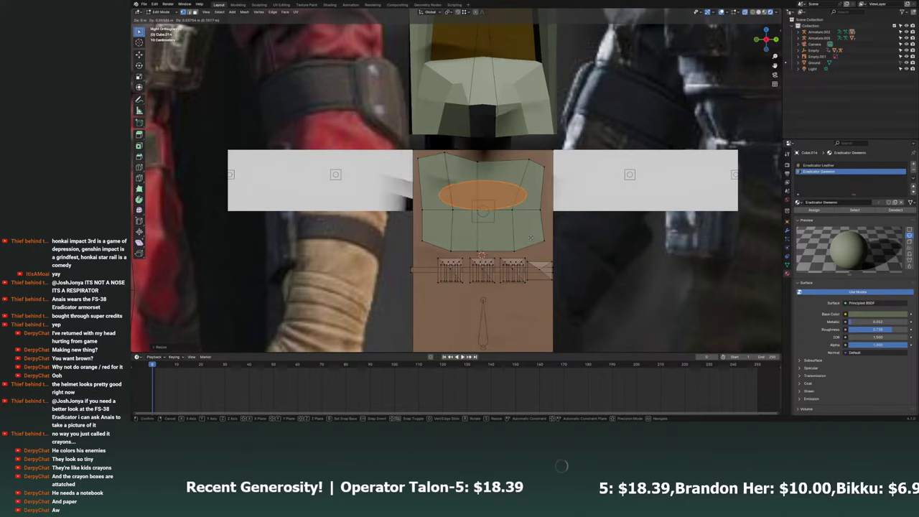
# Tilt the oval disc in the front view to follow the plate's slope.
pyautogui.moveTo(481, 255); pyautogui.dragTo(410, 245, button='middle')
pyautogui.press('KP_1')
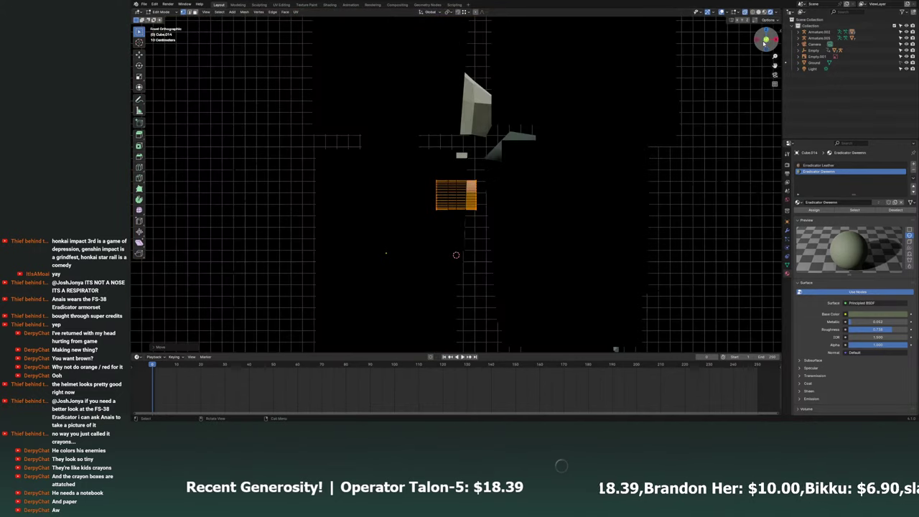
pyautogui.scroll(2, 459, 216)
pyautogui.press('g')
pyautogui.press('r')
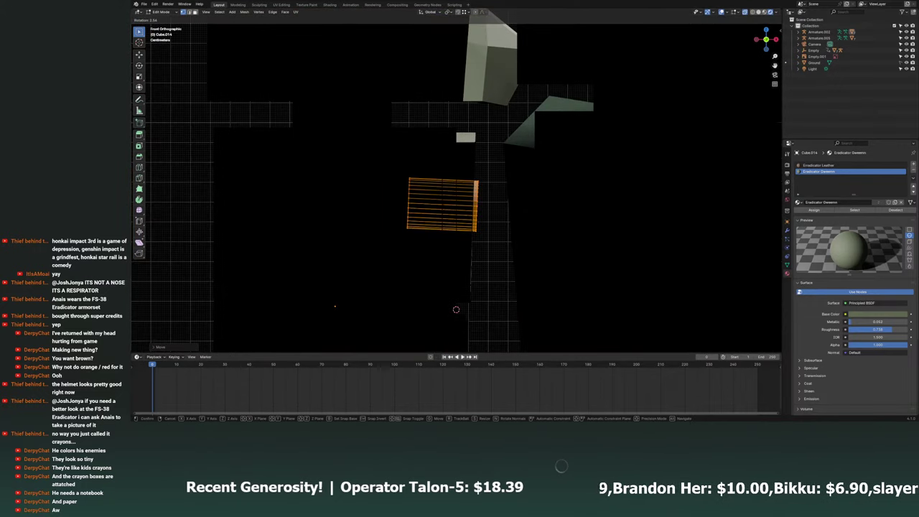
pyautogui.click(480, 134)
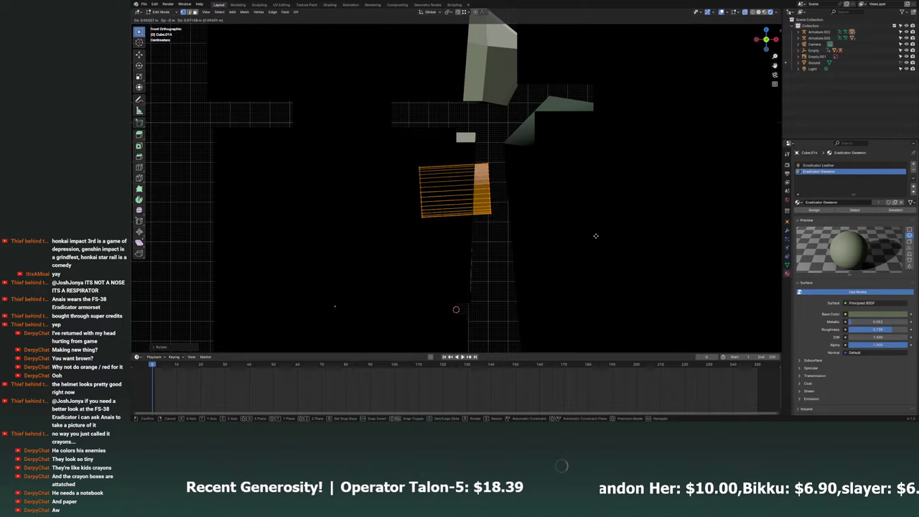
pyautogui.hotkey('alt', 'a')
pyautogui.moveTo(476, 125)
pyautogui.mouseDown(button='middle')
pyautogui.moveTo(448, 159)
pyautogui.moveTo(494, 152)
pyautogui.mouseUp(button='middle')
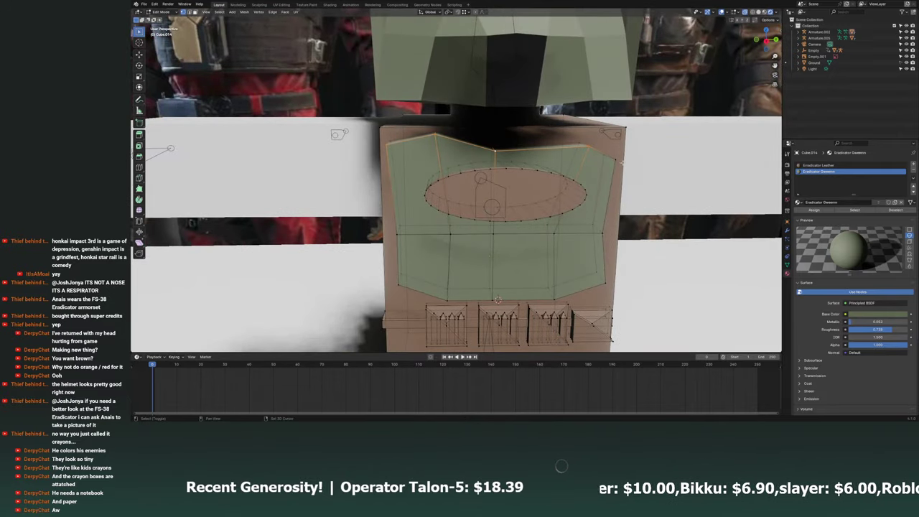
# In the side view, re-angle the disc and slide it along X toward the plate.
pyautogui.moveTo(592, 232)
pyautogui.mouseDown(button='middle')
pyautogui.moveTo(594, 316)
pyautogui.moveTo(527, 273)
pyautogui.moveTo(583, 304)
pyautogui.mouseUp(button='middle')
pyautogui.press('a')
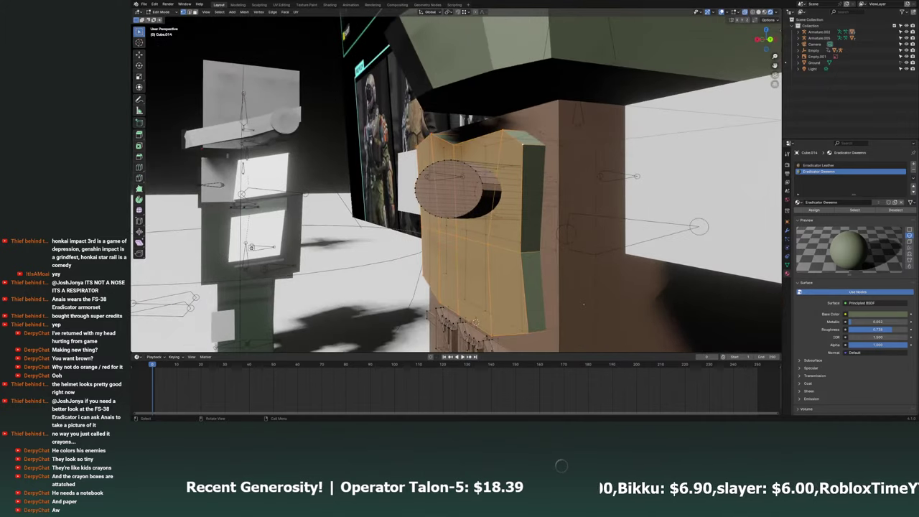
pyautogui.press('KP_3')
pyautogui.press('r')
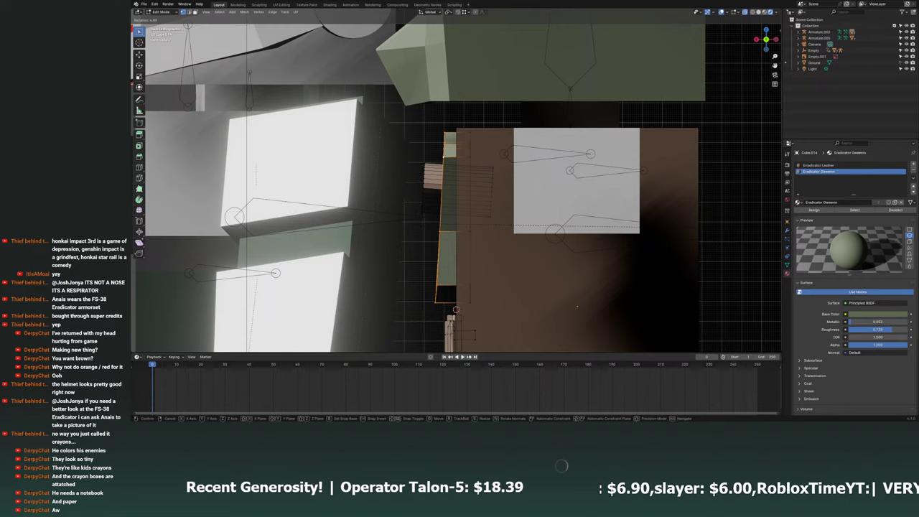
pyautogui.click(657, 227)
pyautogui.press('g')
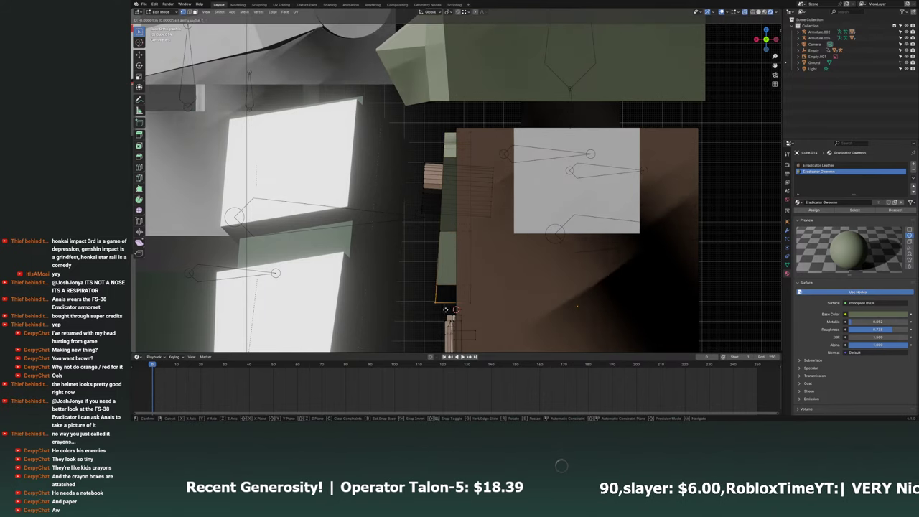
pyautogui.press('x')
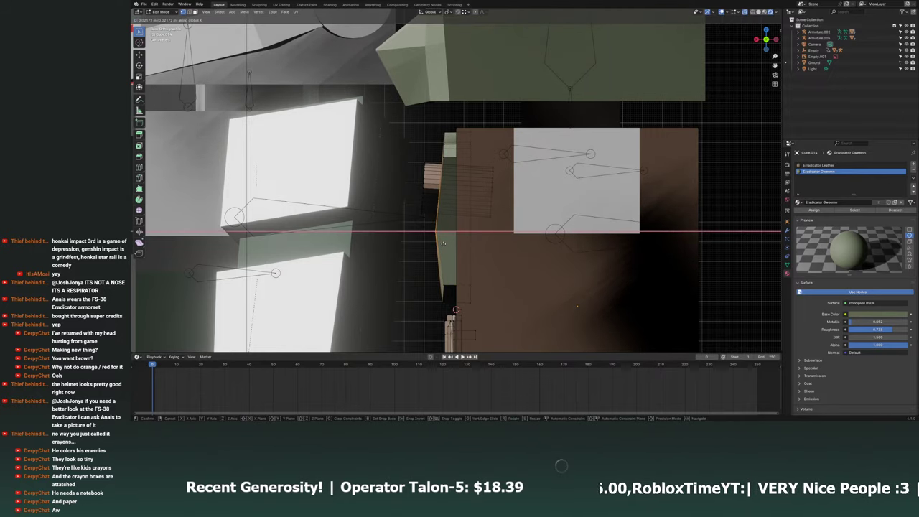
pyautogui.click(443, 244)
# Reselect the disc's geometry and move it flush against the angled chest plate.
pyautogui.moveTo(442, 244); pyautogui.dragTo(235, 32, button='middle')
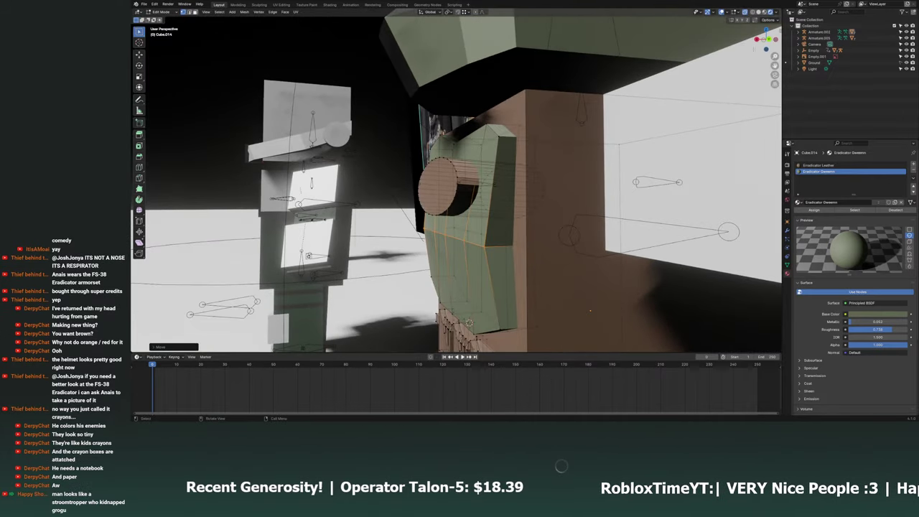
pyautogui.press('KP_1')
pyautogui.moveTo(406, 158); pyautogui.dragTo(502, 219)
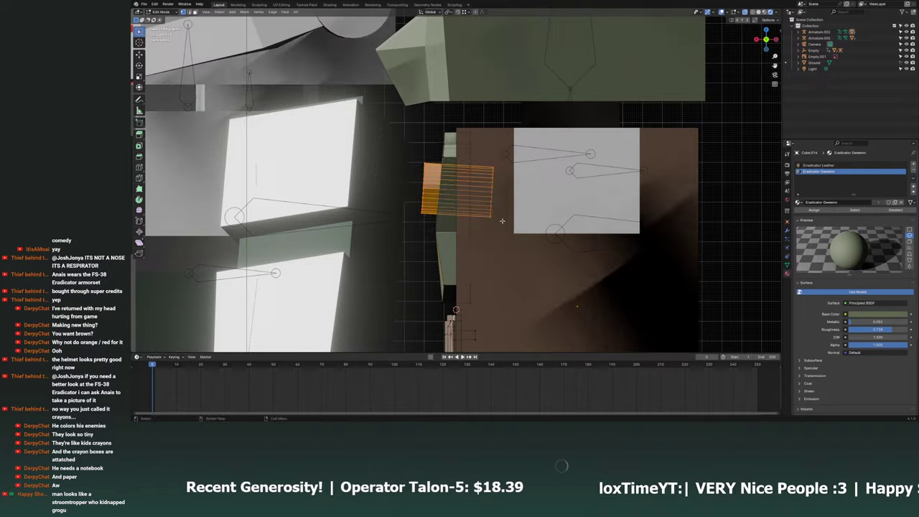
pyautogui.moveTo(502, 219); pyautogui.dragTo(593, 221, button='middle')
pyautogui.press('KP_7')
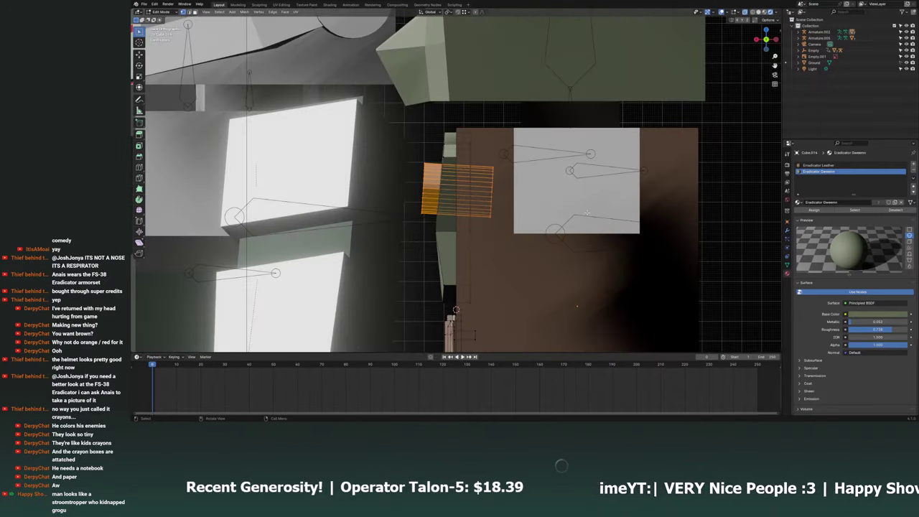
pyautogui.press('g')
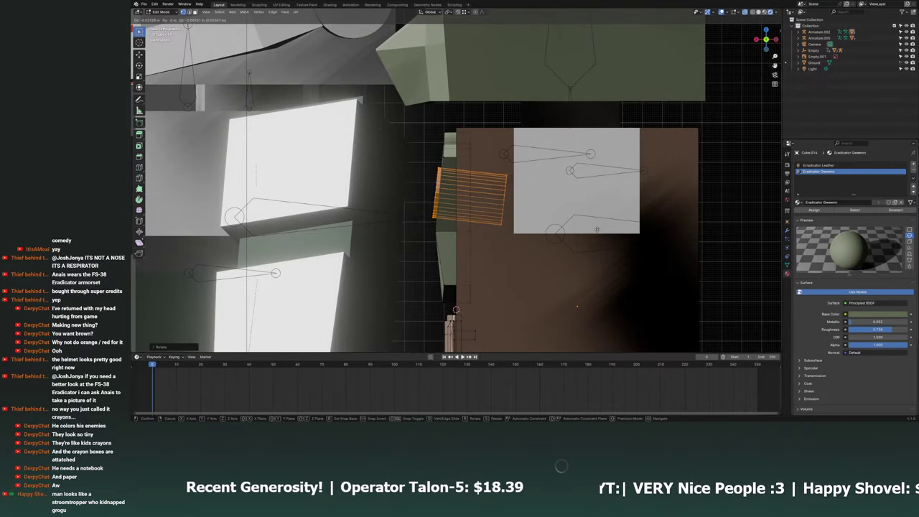
pyautogui.click(597, 230)
# Scale the oval along Y to make it slightly narrower.
pyautogui.moveTo(597, 230); pyautogui.dragTo(788, 41, button='middle')
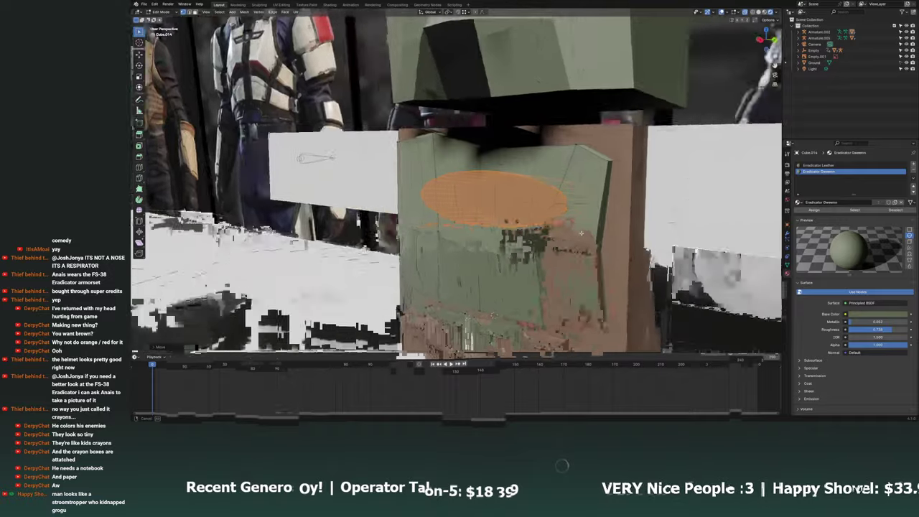
pyautogui.click(775, 39)
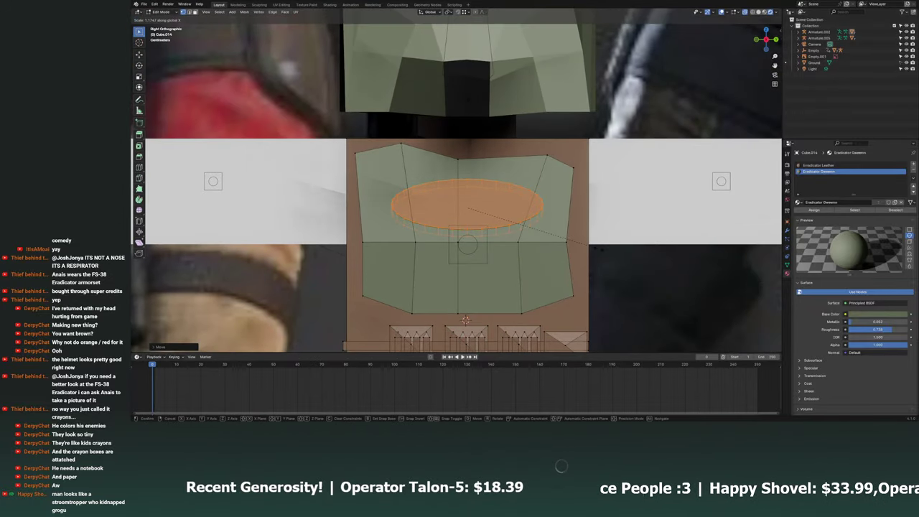
pyautogui.press('s')
pyautogui.press('y')
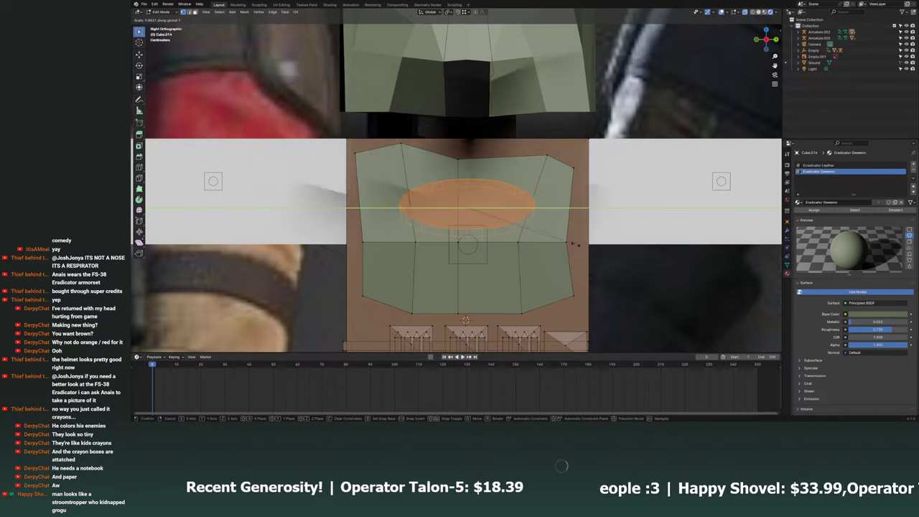
pyautogui.click(553, 243)
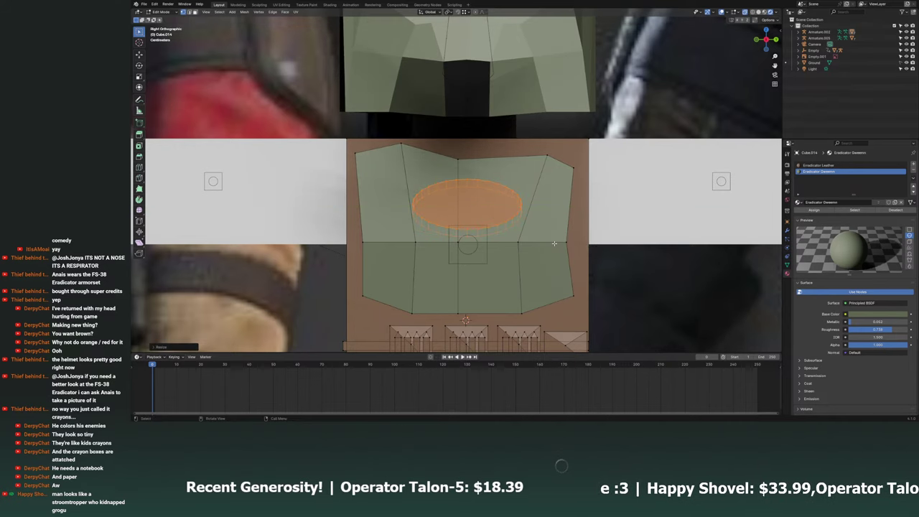
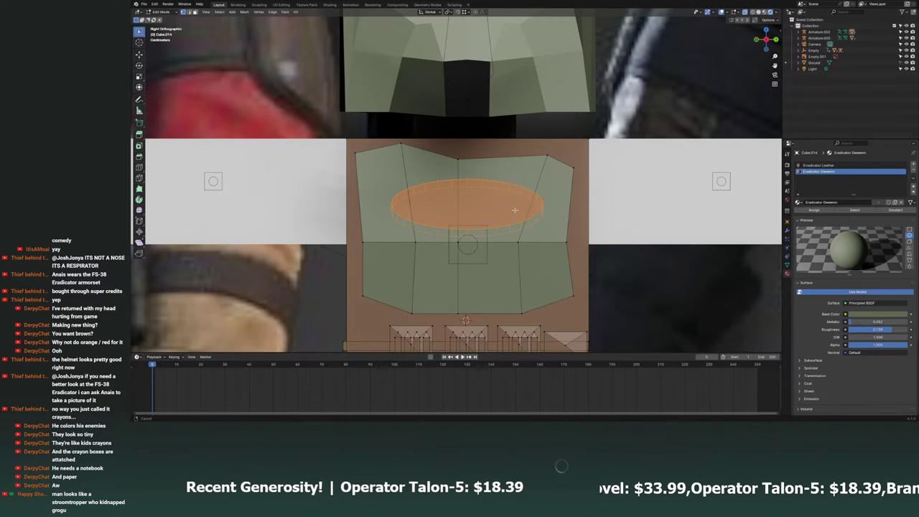
# Add a third material slot with the existing Mouthpiece material and assign it to the oval faces.
pyautogui.keyDown('shift'); pyautogui.moveTo(514, 210); pyautogui.dragTo(519, 201, button='middle'); pyautogui.keyUp('shift')
pyautogui.click(912, 165)
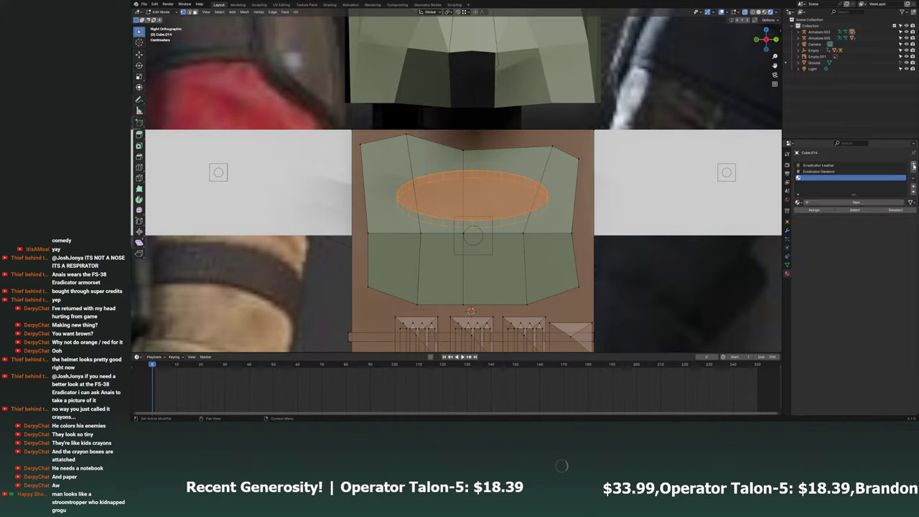
pyautogui.click(798, 202)
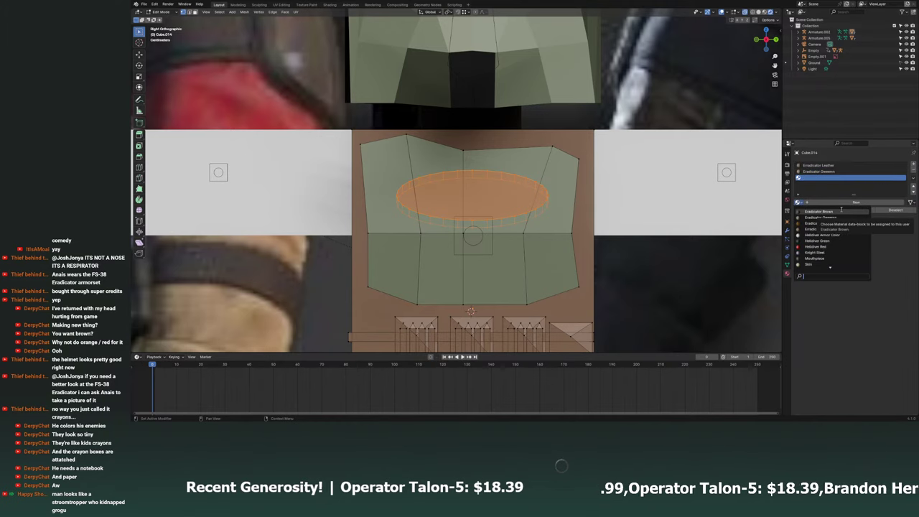
pyautogui.scroll(-1, 845, 245)
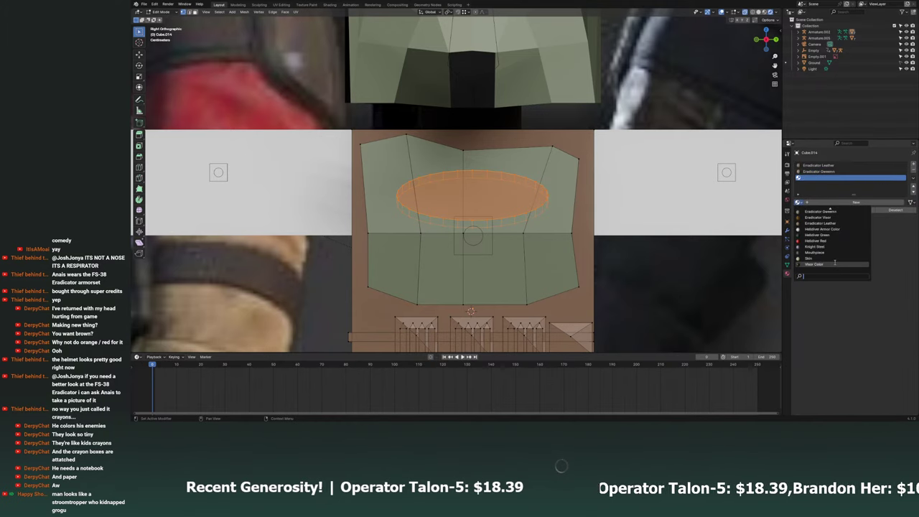
pyautogui.click(835, 251)
pyautogui.click(813, 209)
pyautogui.scroll(-3, 636, 254)
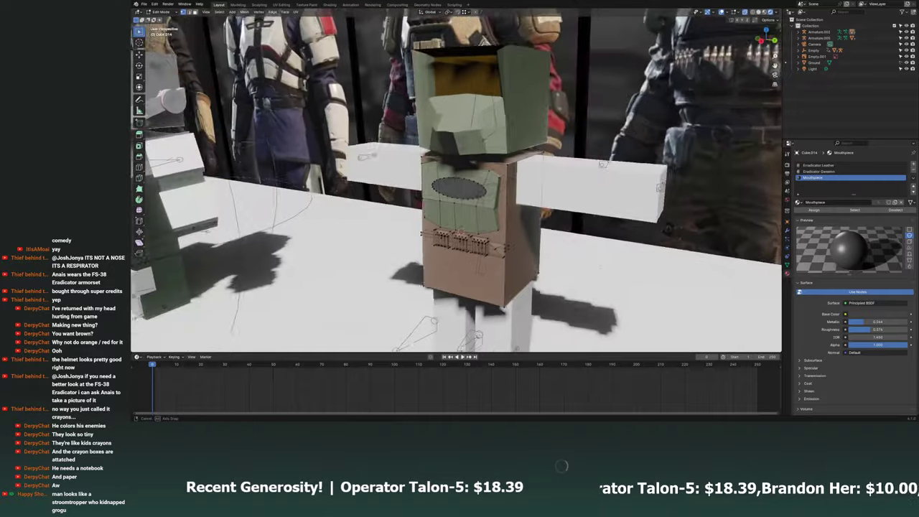
# Loop-cut the green chest piece and assign Mouthpiece to the faces below the new loop.
pyautogui.moveTo(635, 254)
pyautogui.mouseDown(button='middle')
pyautogui.moveTo(594, 262)
pyautogui.moveTo(567, 236)
pyautogui.moveTo(395, 165)
pyautogui.mouseUp(button='middle')
pyautogui.scroll(2, 567, 236)
pyautogui.scroll(2, 557, 226)
pyautogui.scroll(2, 547, 218)
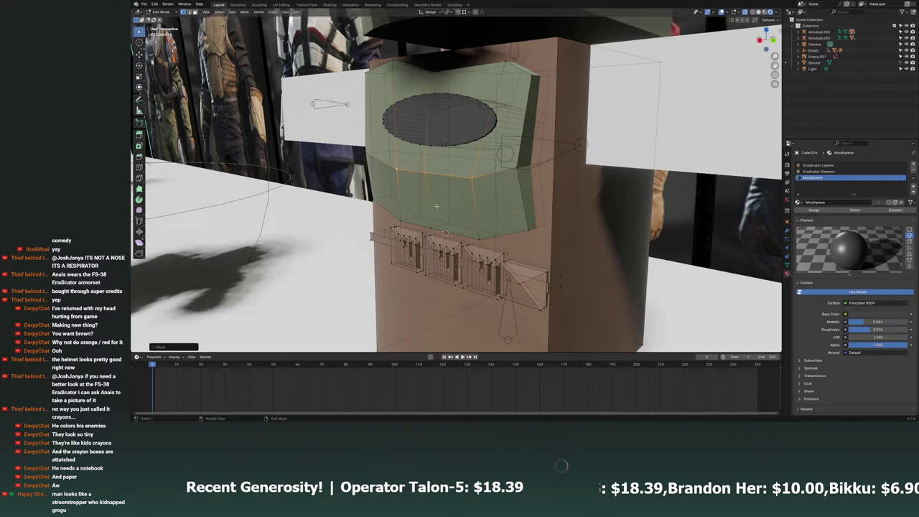
pyautogui.moveTo(396, 165)
pyautogui.mouseDown(button='middle')
pyautogui.moveTo(458, 206)
pyautogui.moveTo(448, 209)
pyautogui.mouseUp(button='middle')
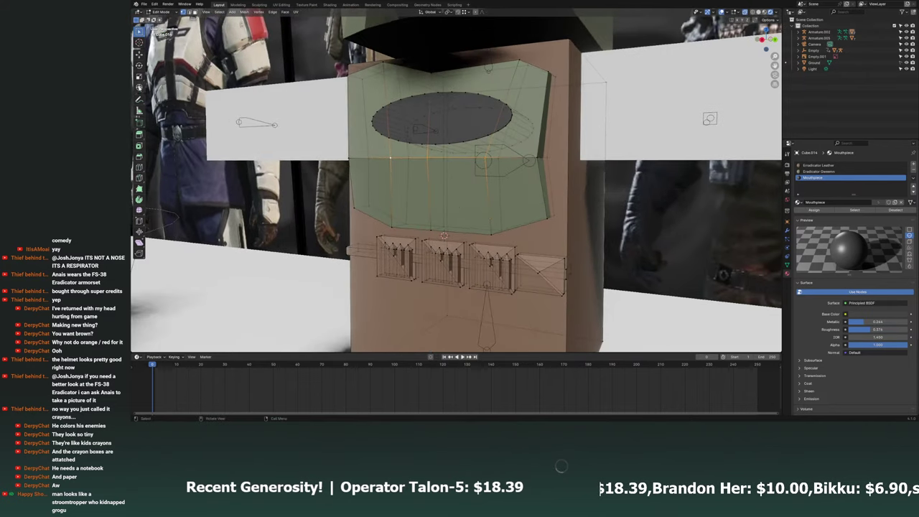
pyautogui.click(139, 167)
pyautogui.click(412, 189)
pyautogui.click(138, 31)
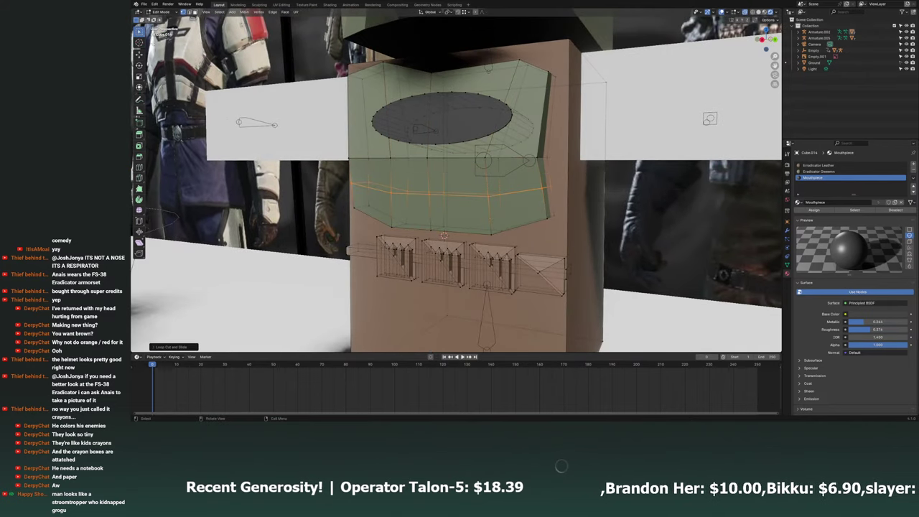
pyautogui.moveTo(460, 201); pyautogui.dragTo(503, 205, button='middle')
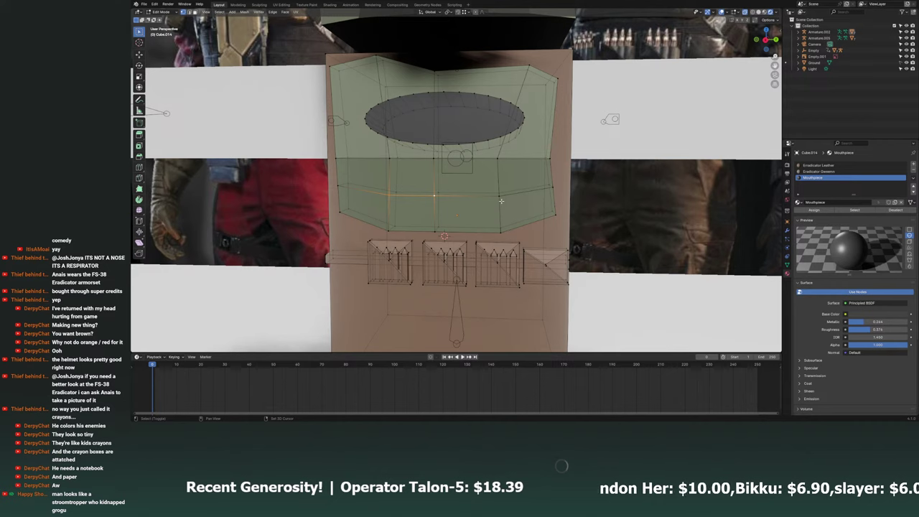
pyautogui.keyDown('shift'); pyautogui.click(499, 196); pyautogui.keyUp('shift')
pyautogui.keyDown('shift'); pyautogui.click(430, 230); pyautogui.keyUp('shift')
pyautogui.keyDown('shift'); pyautogui.click(389, 231); pyautogui.keyUp('shift')
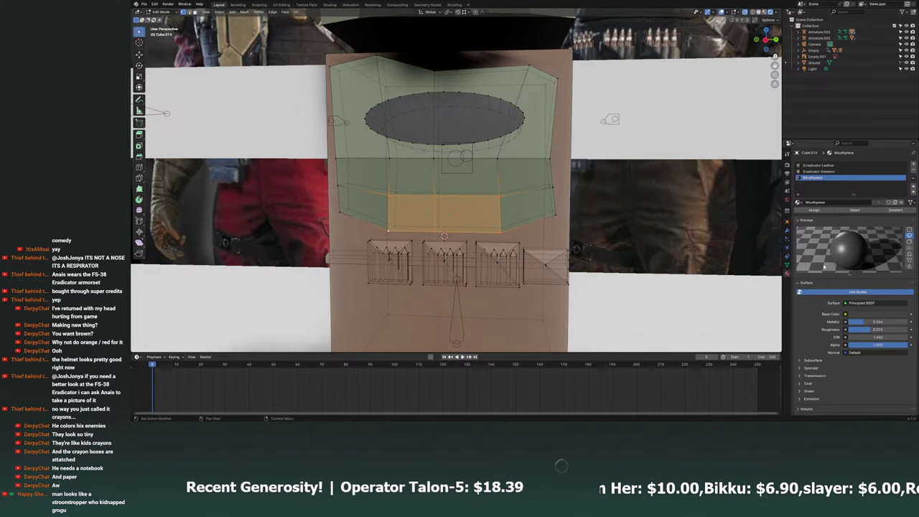
pyautogui.click(811, 209)
# Widen the dark panel's bottom edge by scaling it in front view.
pyautogui.hotkey('alt', 'a')
pyautogui.moveTo(474, 230); pyautogui.dragTo(506, 237, button='middle')
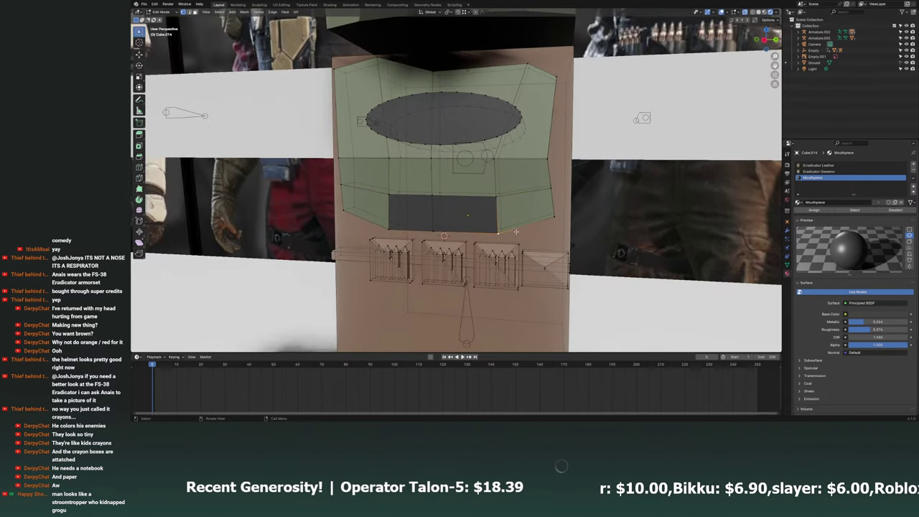
pyautogui.press('KP_1')
pyautogui.click(417, 231)
pyautogui.press('s')
pyautogui.click(602, 266)
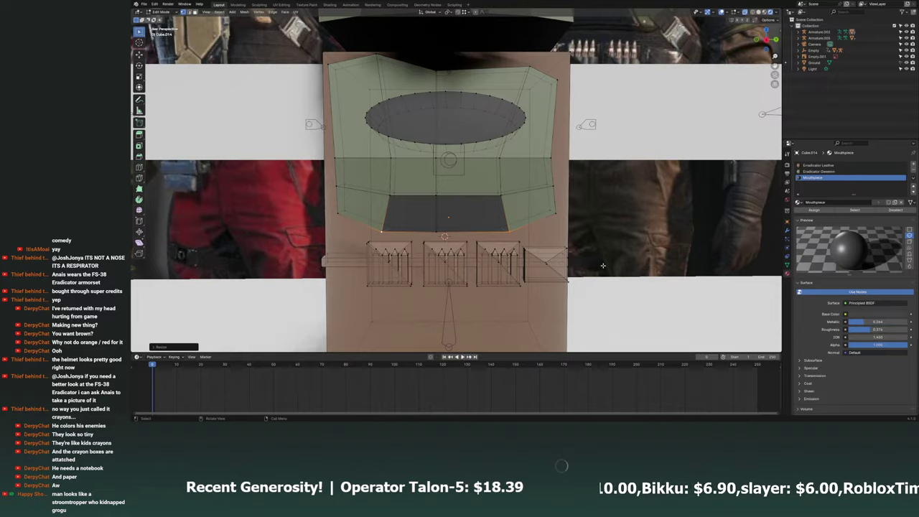
# Return to Object Mode, save the file, and select the torso object.
pyautogui.press('Tab')
pyautogui.scroll(-5, 603, 266)
pyautogui.hotkey('ctrl', 's')
pyautogui.moveTo(502, 215)
pyautogui.mouseDown(button='middle')
pyautogui.moveTo(512, 198)
pyautogui.moveTo(526, 197)
pyautogui.moveTo(488, 194)
pyautogui.moveTo(473, 205)
pyautogui.moveTo(180, 41)
pyautogui.mouseUp(button='middle')
pyautogui.click(474, 205)
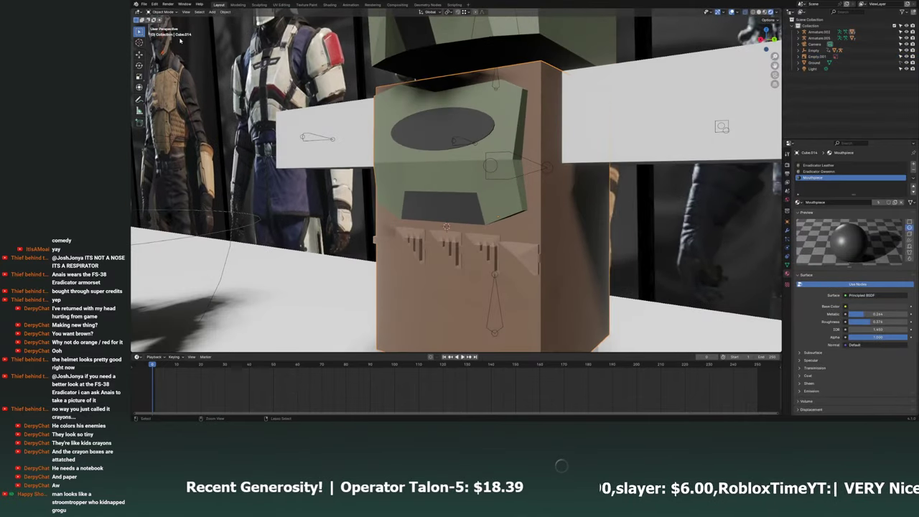
# Enter Edit Mode on the torso and move chest-piece vertices inward in front and side views.
pyautogui.click(164, 25)
pyautogui.moveTo(402, 194)
pyautogui.mouseDown(button='middle')
pyautogui.moveTo(421, 199)
pyautogui.moveTo(411, 198)
pyautogui.mouseUp(button='middle')
pyautogui.moveTo(450, 210); pyautogui.dragTo(599, 173, button='middle')
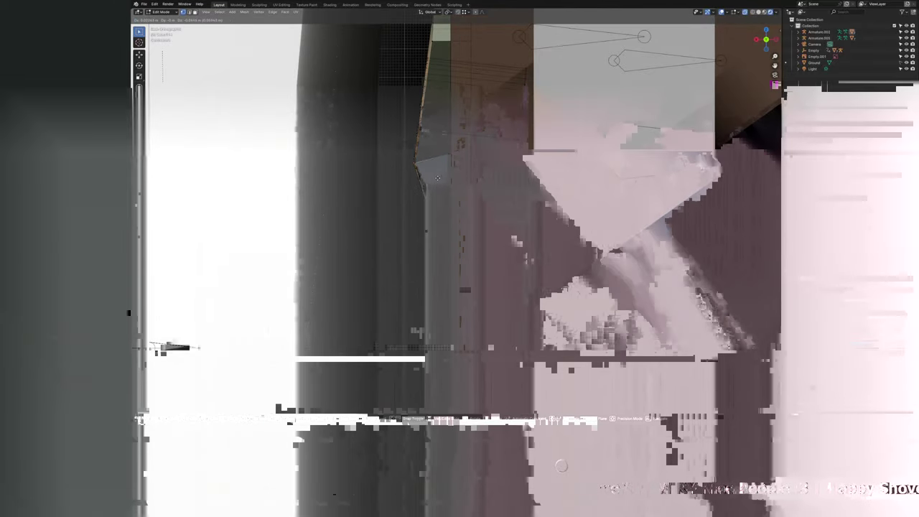
pyautogui.press('g')
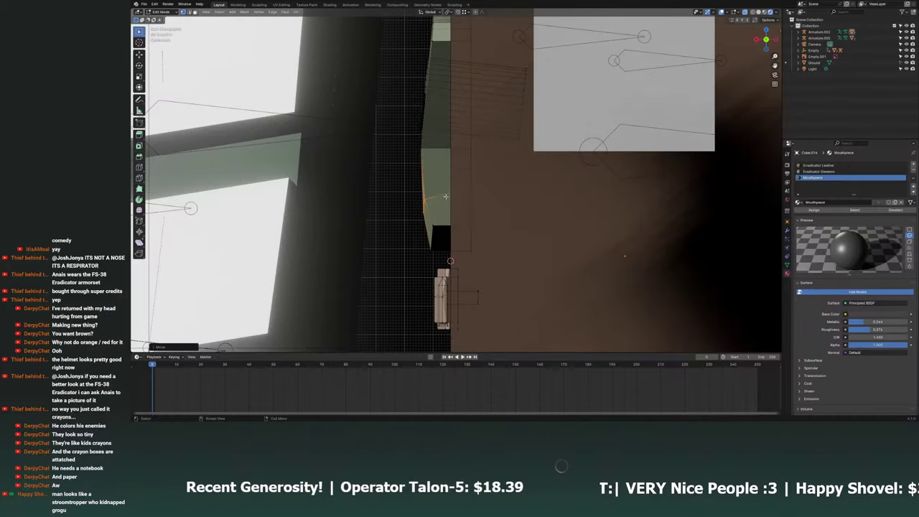
pyautogui.click(446, 199)
pyautogui.moveTo(446, 199)
pyautogui.mouseDown(button='middle')
pyautogui.moveTo(473, 181)
pyautogui.moveTo(529, 188)
pyautogui.mouseUp(button='middle')
pyautogui.press('g')
pyautogui.click(516, 218)
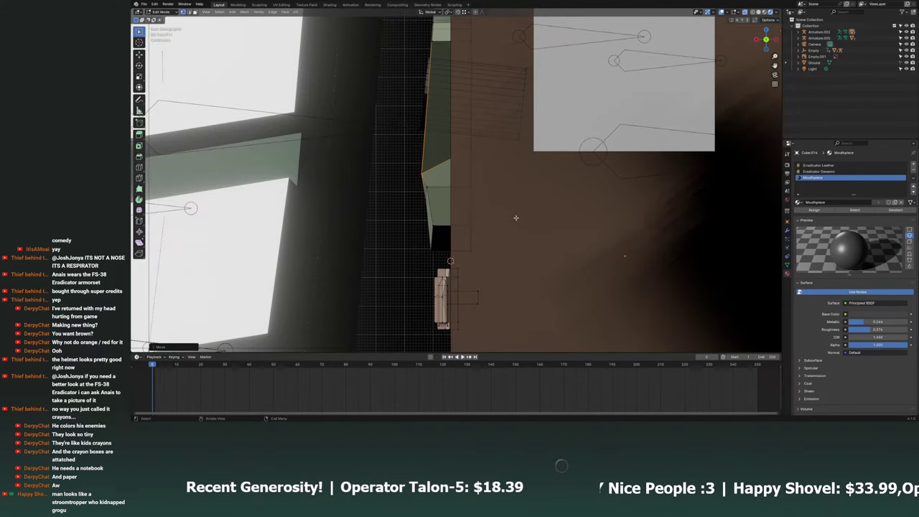
# In back orthographic view, move the chest-piece vertices snug against the brown torso.
pyautogui.moveTo(428, 191); pyautogui.dragTo(569, 238, button='middle')
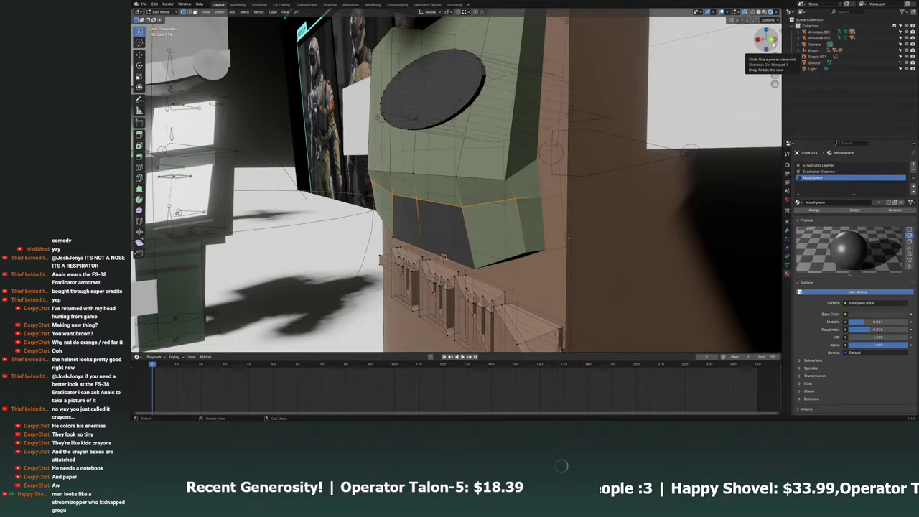
pyautogui.moveTo(771, 45); pyautogui.dragTo(746, 44)
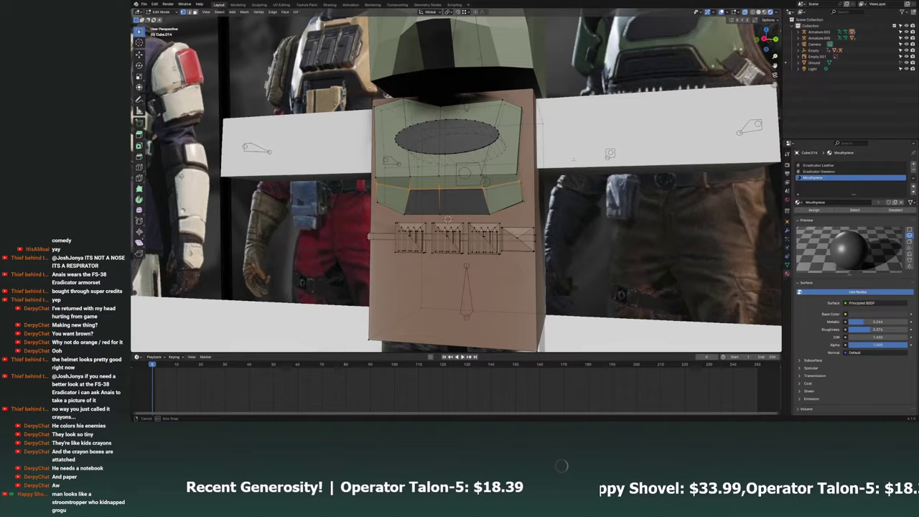
pyautogui.moveTo(593, 165)
pyautogui.mouseDown(button='middle')
pyautogui.moveTo(519, 214)
pyautogui.moveTo(536, 216)
pyautogui.mouseUp(button='middle')
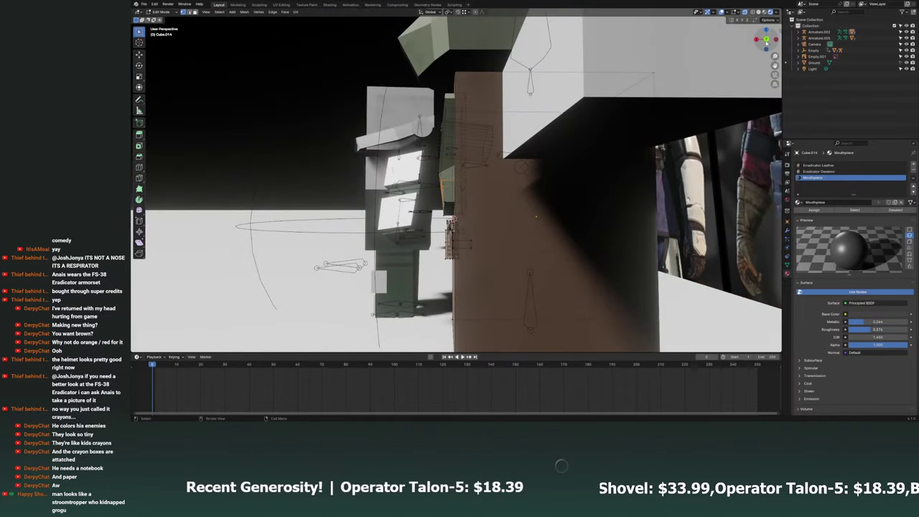
pyautogui.press('ctrl+KP_1')
pyautogui.press('g')
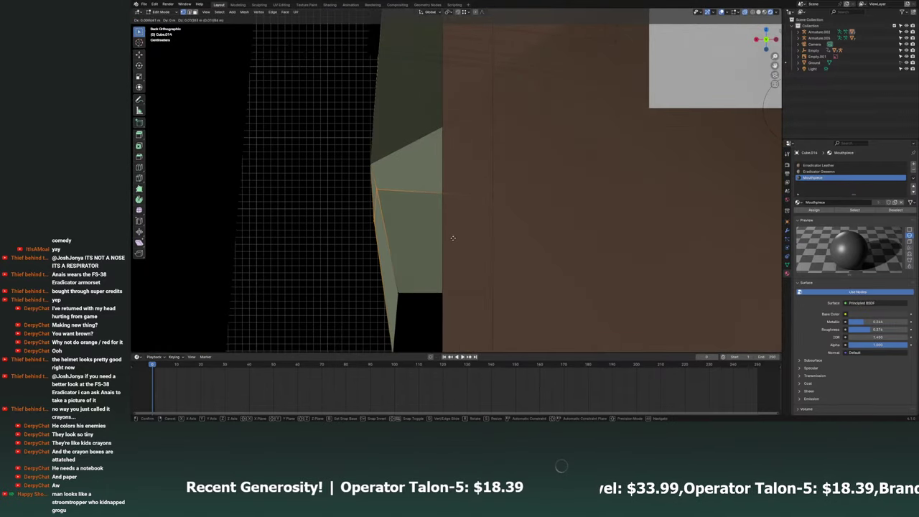
pyautogui.click(450, 214)
pyautogui.moveTo(450, 215)
pyautogui.mouseDown(button='middle')
pyautogui.moveTo(553, 209)
pyautogui.moveTo(367, 195)
pyautogui.moveTo(436, 205)
pyautogui.moveTo(595, 197)
pyautogui.moveTo(545, 194)
pyautogui.moveTo(587, 189)
pyautogui.moveTo(608, 210)
pyautogui.moveTo(593, 184)
pyautogui.moveTo(549, 156)
pyautogui.mouseUp(button='middle')
pyautogui.scroll(3, 553, 209)
pyautogui.scroll(-2, 367, 195)
pyautogui.scroll(3, 437, 205)
pyautogui.scroll(-1, 430, 205)
pyautogui.scroll(1, 609, 210)
pyautogui.scroll(-2, 605, 198)
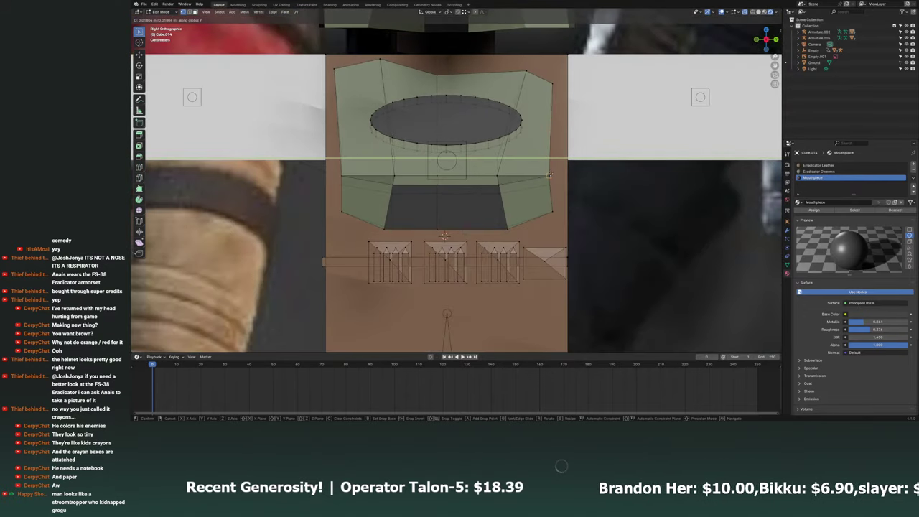
# Deselect the chest piece edges, return to Object Mode and save the file.
pyautogui.click(589, 192)
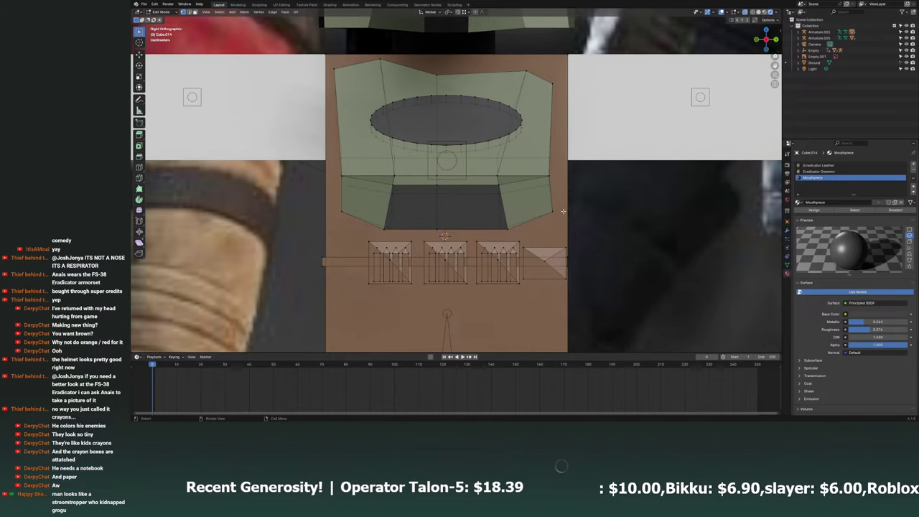
pyautogui.hotkey('ctrl', 's')
pyautogui.moveTo(604, 225)
pyautogui.mouseDown(button='middle')
pyautogui.moveTo(431, 179)
pyautogui.moveTo(348, 141)
pyautogui.moveTo(497, 209)
pyautogui.moveTo(476, 175)
pyautogui.mouseUp(button='middle')
pyautogui.press('Tab')
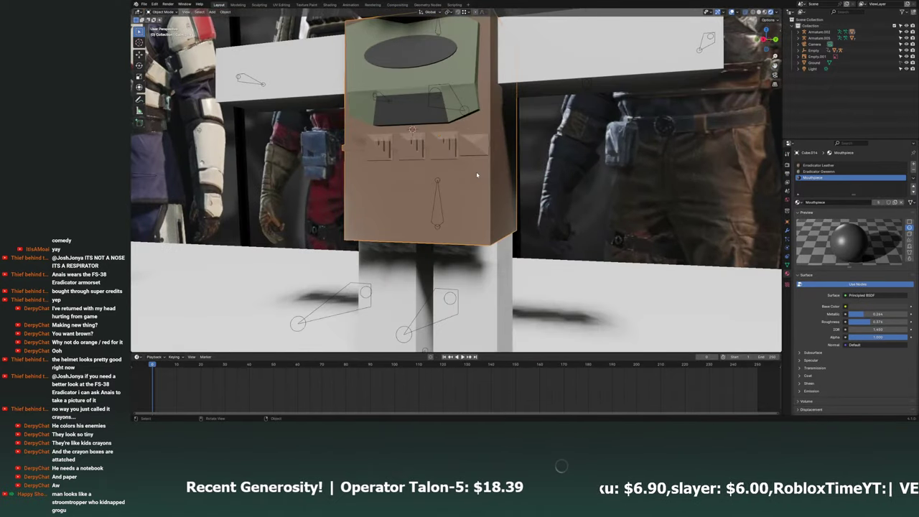
pyautogui.scroll(4, 455, 152)
# Switch the torso back to Edit Mode via the mode menu and zoom onto the crayon boxes.
pyautogui.click(161, 12)
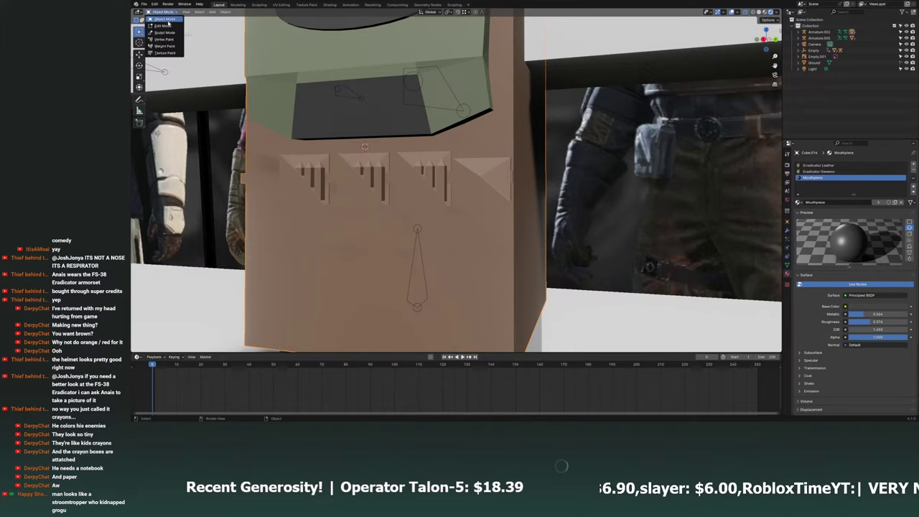
pyautogui.click(164, 33)
pyautogui.click(162, 12)
pyautogui.click(164, 25)
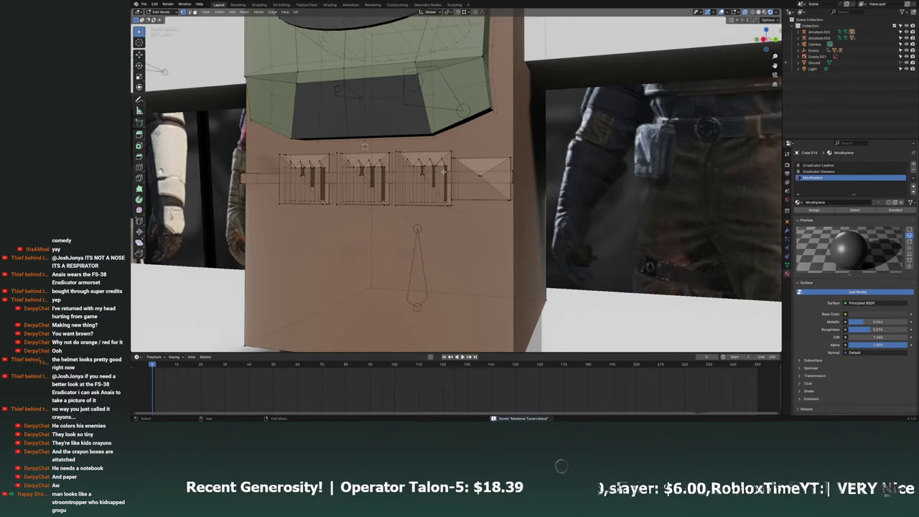
pyautogui.moveTo(446, 166); pyautogui.dragTo(465, 192, button='middle')
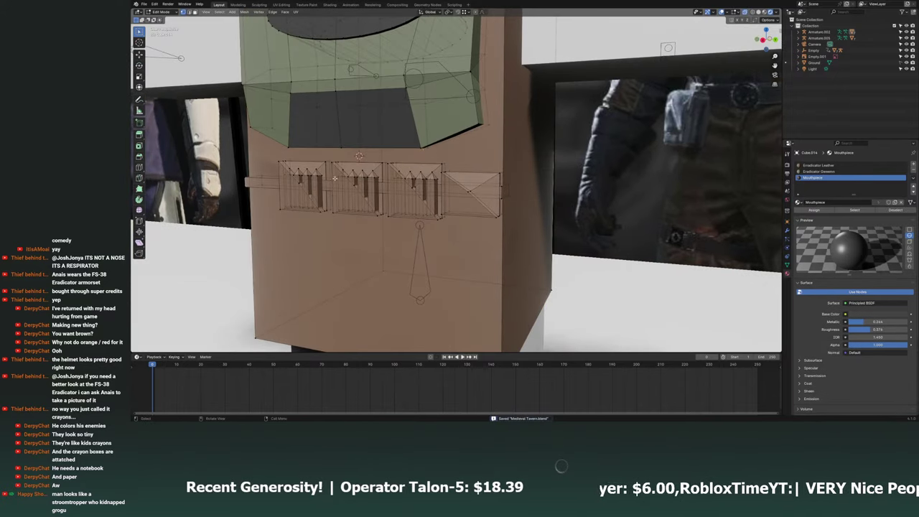
pyautogui.scroll(6, 496, 201)
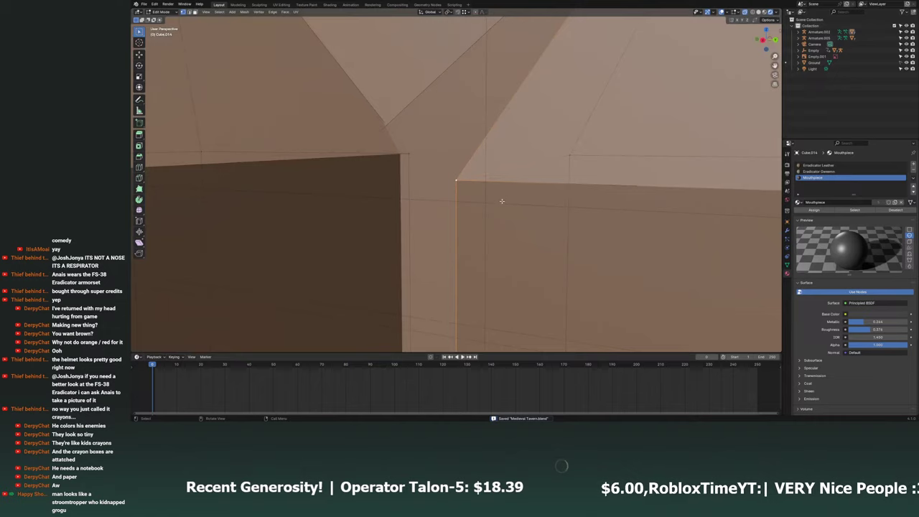
pyautogui.scroll(-2, 497, 201)
pyautogui.scroll(-2, 497, 201)
pyautogui.moveTo(497, 201); pyautogui.dragTo(517, 203, button='middle')
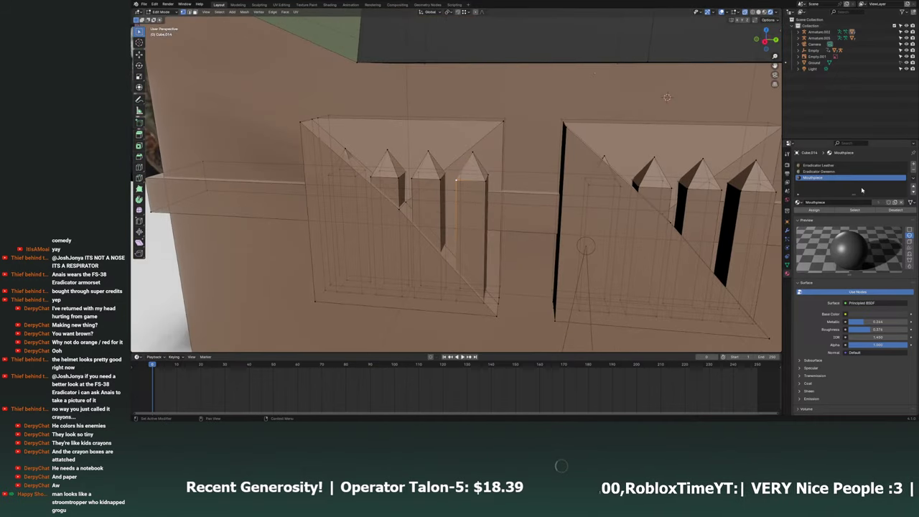
# Create a Red Crayon material in a new slot with a red base colour and higher roughness.
pyautogui.click(913, 164)
pyautogui.click(818, 204)
pyautogui.write('Red Crayon')
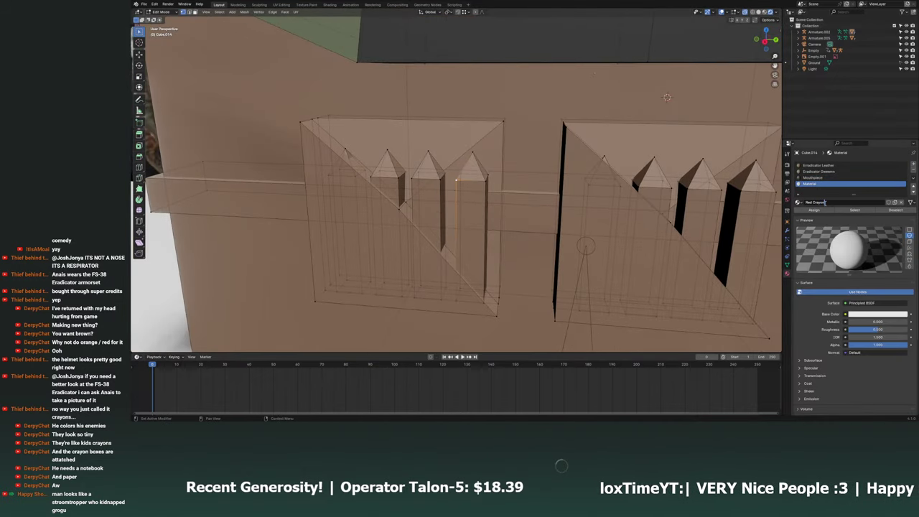
pyautogui.press('Return')
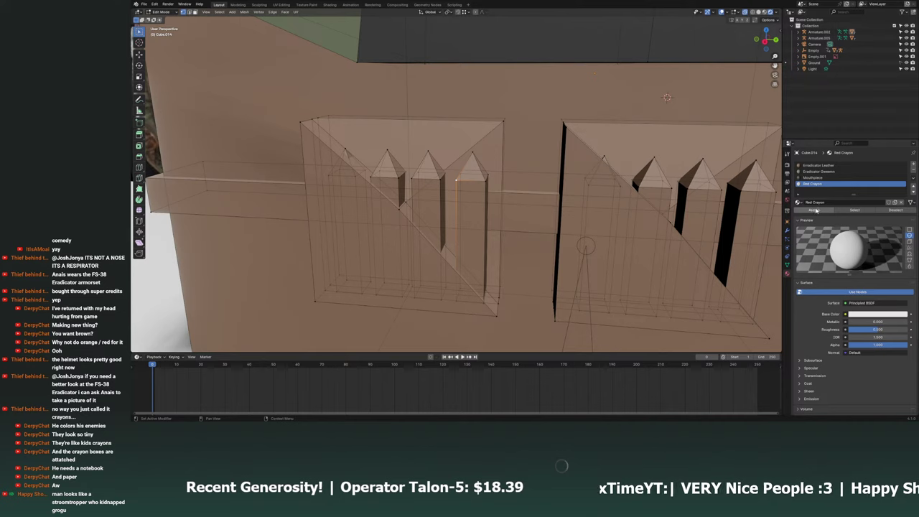
pyautogui.click(878, 314)
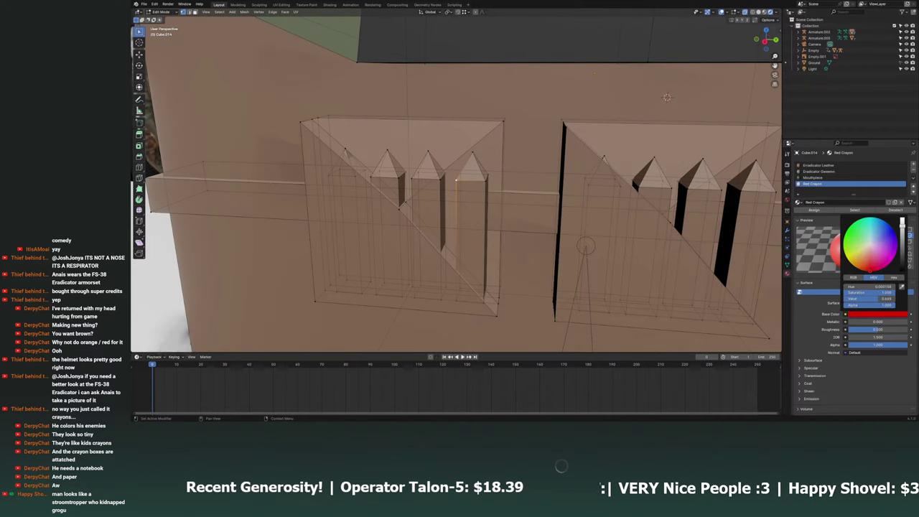
pyautogui.moveTo(868, 332); pyautogui.dragTo(905, 332)
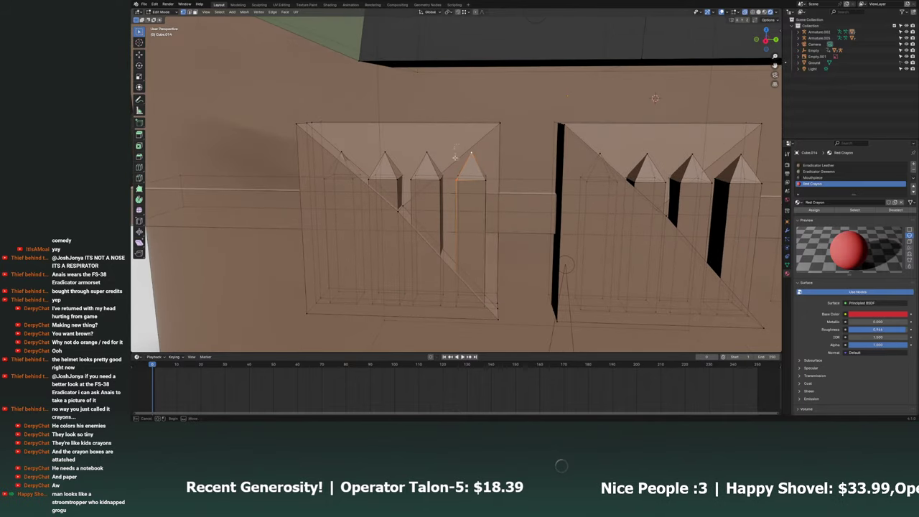
# Assign Red Crayon to the whole rightmost crayon.
pyautogui.press('l')
pyautogui.click(815, 210)
pyautogui.hotkey('alt', 'a')
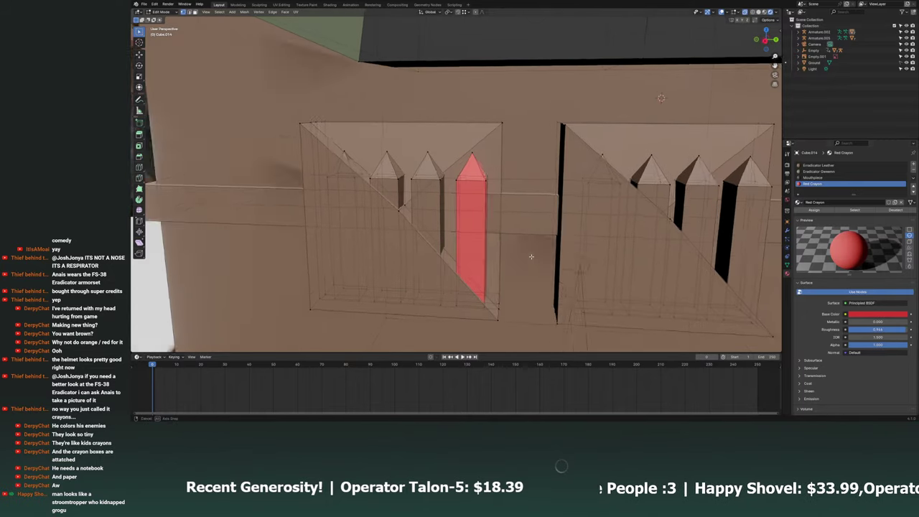
pyautogui.moveTo(537, 256); pyautogui.dragTo(527, 251, button='middle')
# Select the next crayon and add a new slot holding an independent Red Crayon copy named Blue Crayon.
pyautogui.press('l')
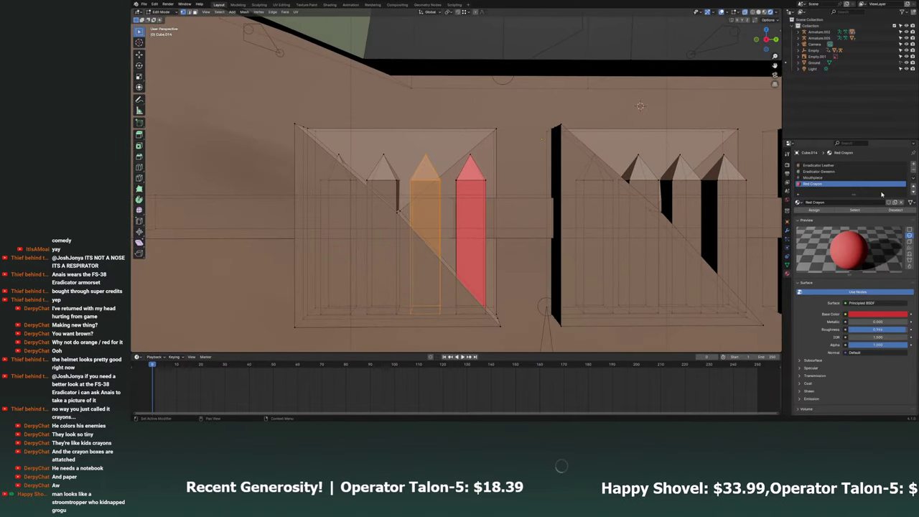
pyautogui.click(913, 165)
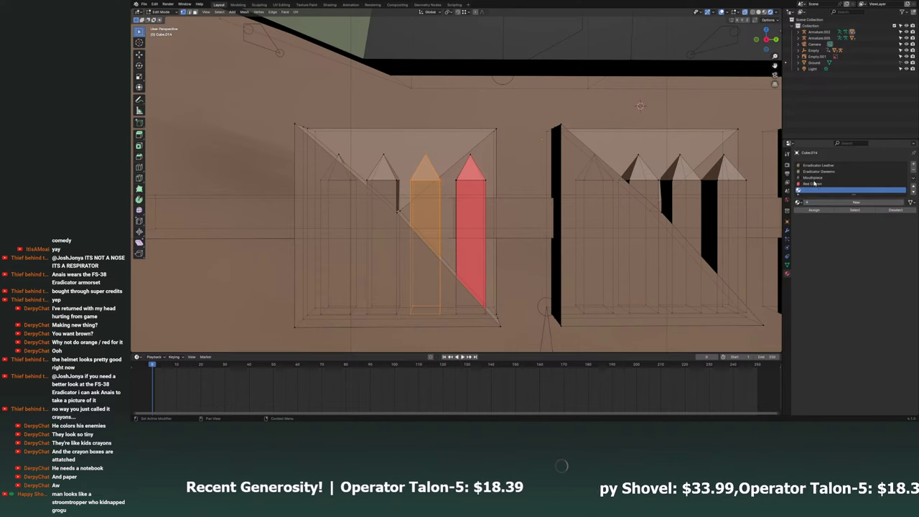
pyautogui.click(814, 184)
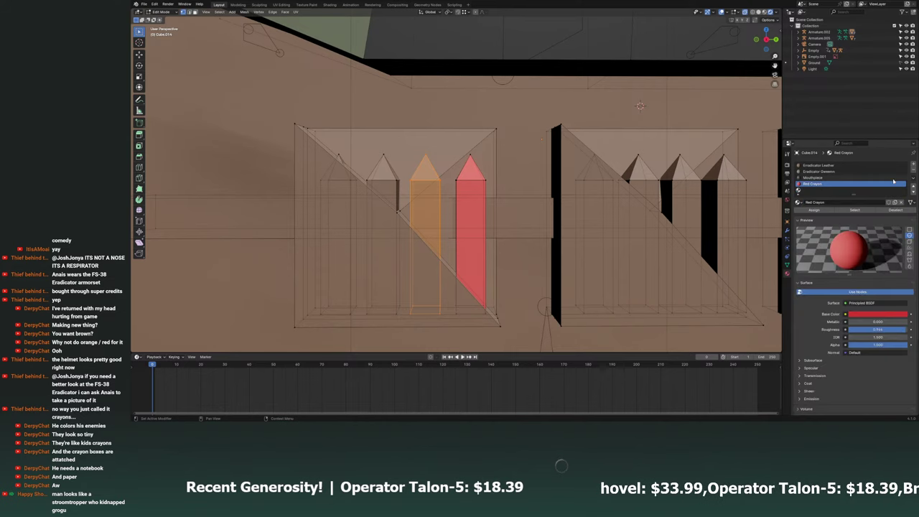
pyautogui.click(819, 190)
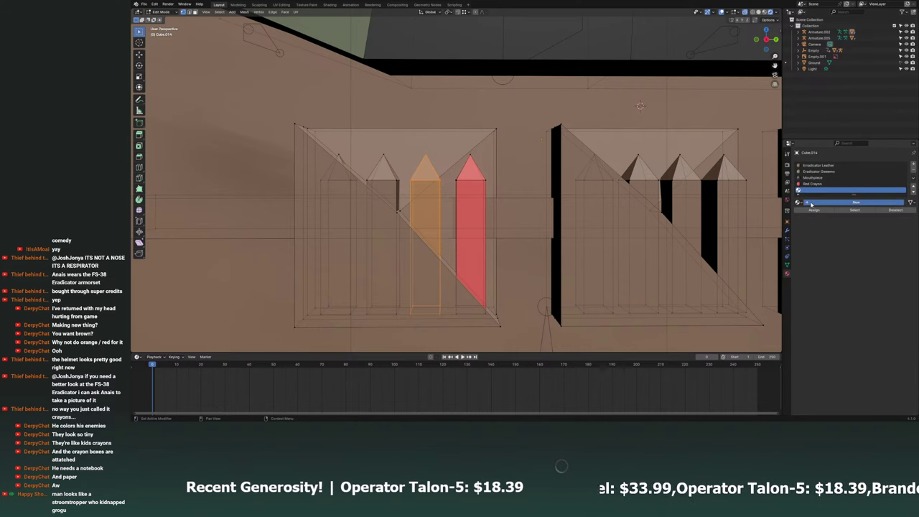
pyautogui.click(799, 202)
pyautogui.click(815, 261)
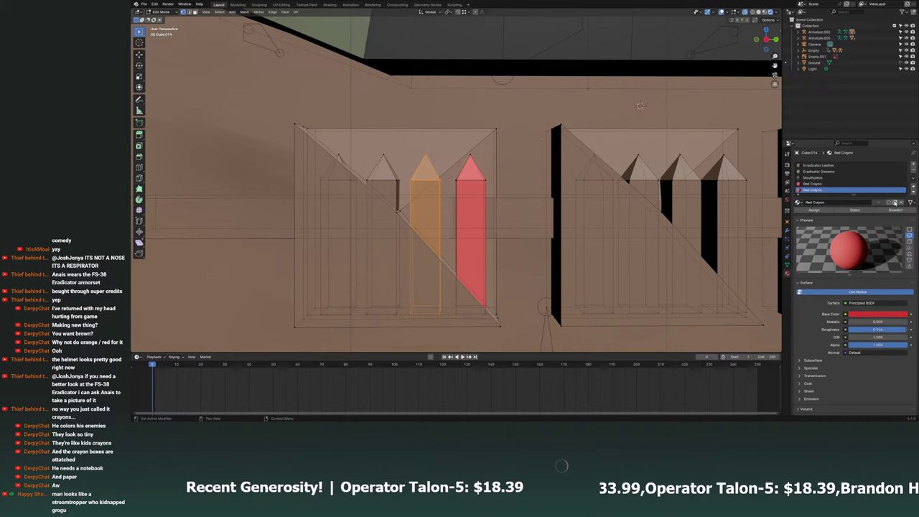
pyautogui.click(895, 203)
pyautogui.doubleClick(851, 202)
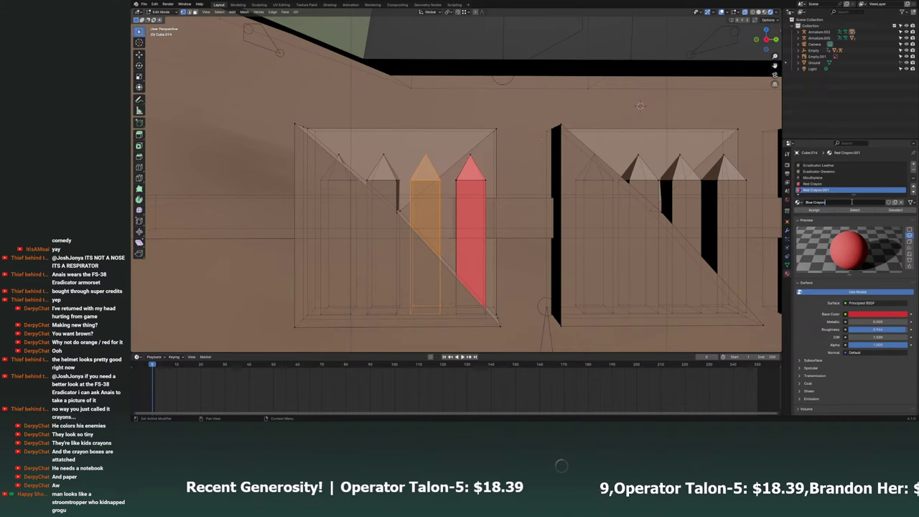
pyautogui.press('Return')
# Set the Blue Crayon base colour to a light, pale blue.
pyautogui.click(855, 314)
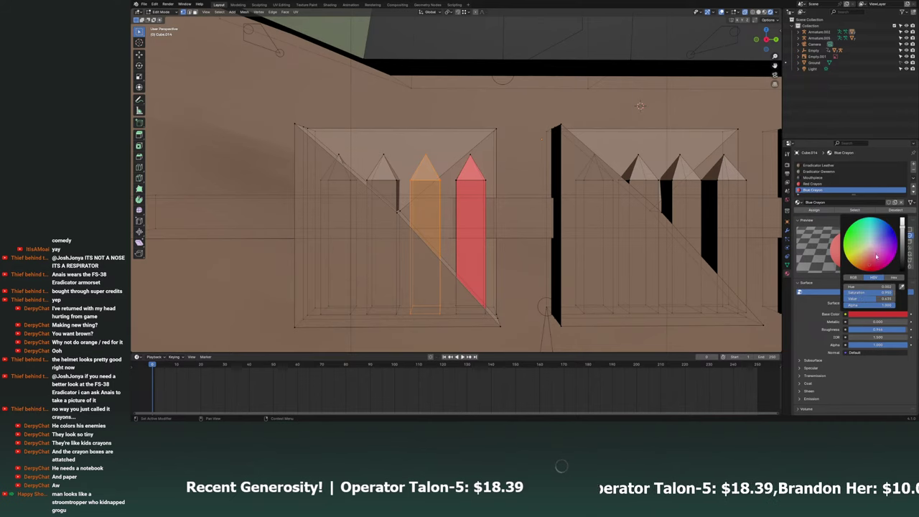
pyautogui.moveTo(872, 244); pyautogui.dragTo(883, 234)
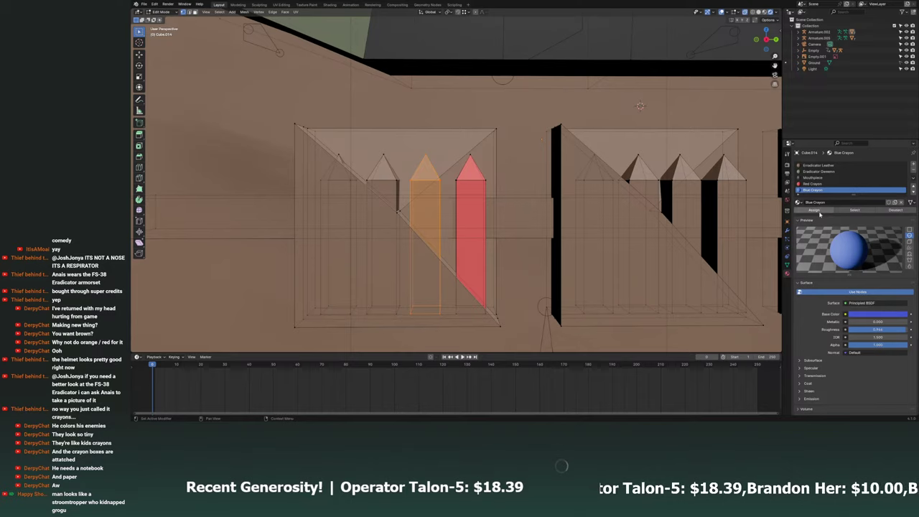
pyautogui.moveTo(460, 215); pyautogui.dragTo(486, 204, button='middle')
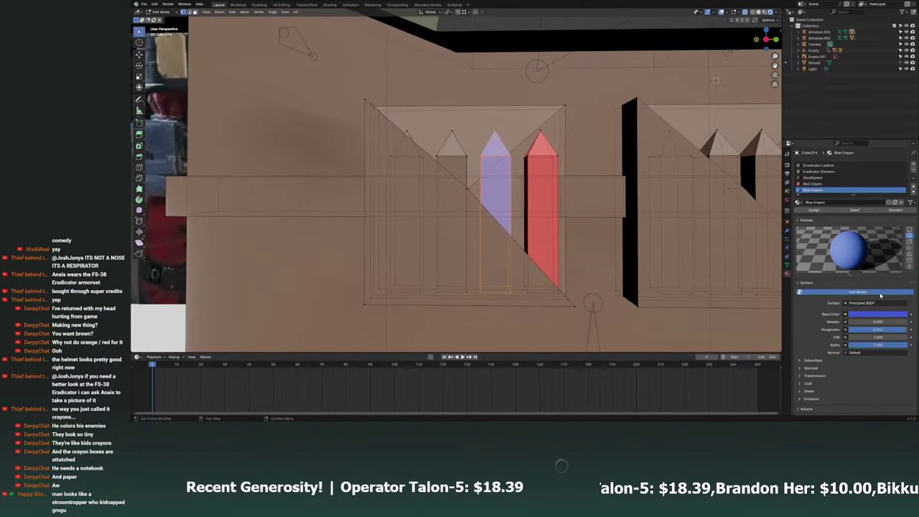
pyautogui.click(886, 316)
pyautogui.moveTo(880, 293); pyautogui.dragTo(865, 292)
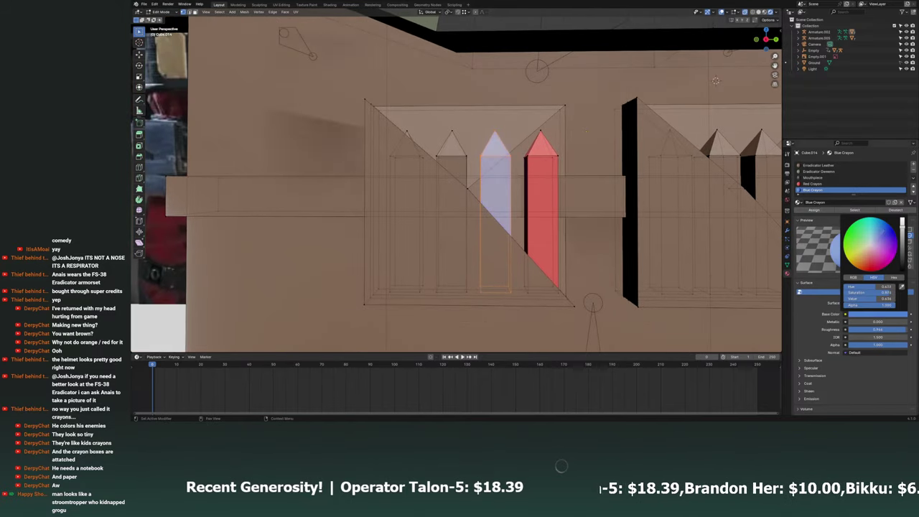
pyautogui.click(462, 176)
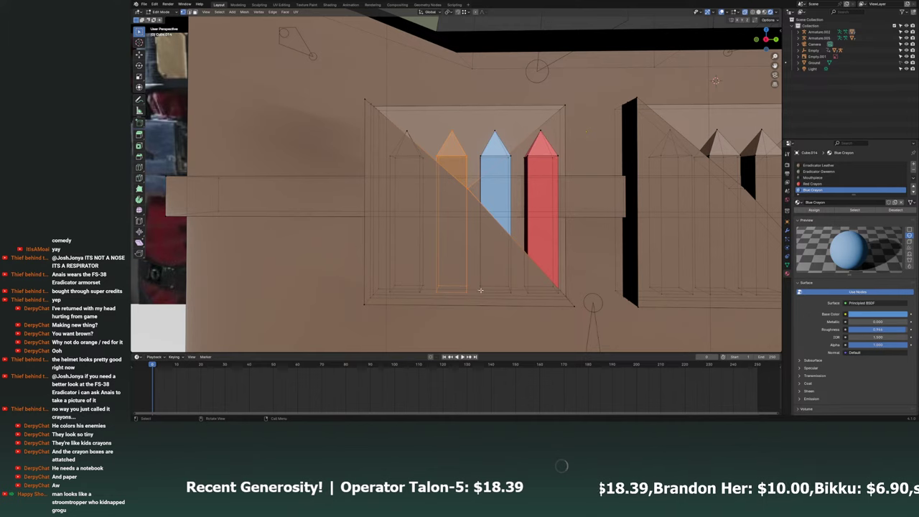
pyautogui.moveTo(462, 176); pyautogui.dragTo(462, 189, button='middle')
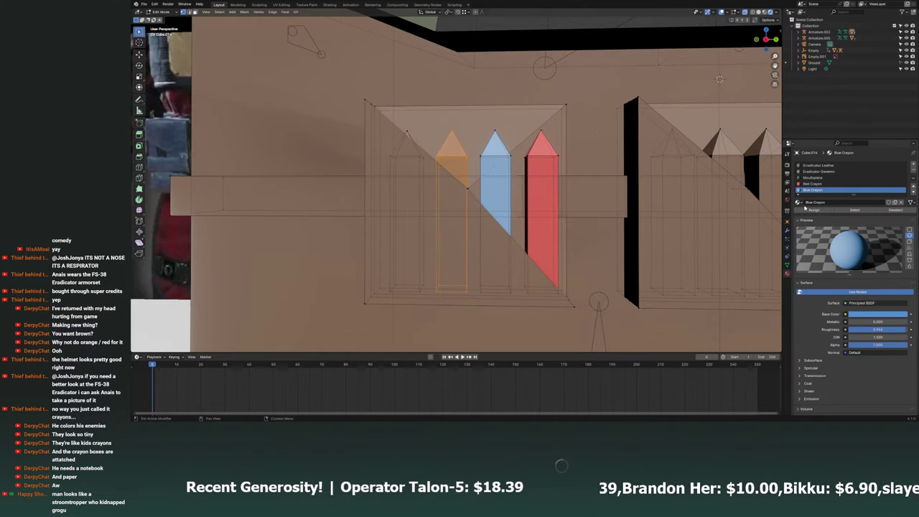
# Create a Green Crayon material from Blue Crayon, give it a green base colour, and assign it to the third crayon.
pyautogui.click(910, 164)
pyautogui.click(799, 202)
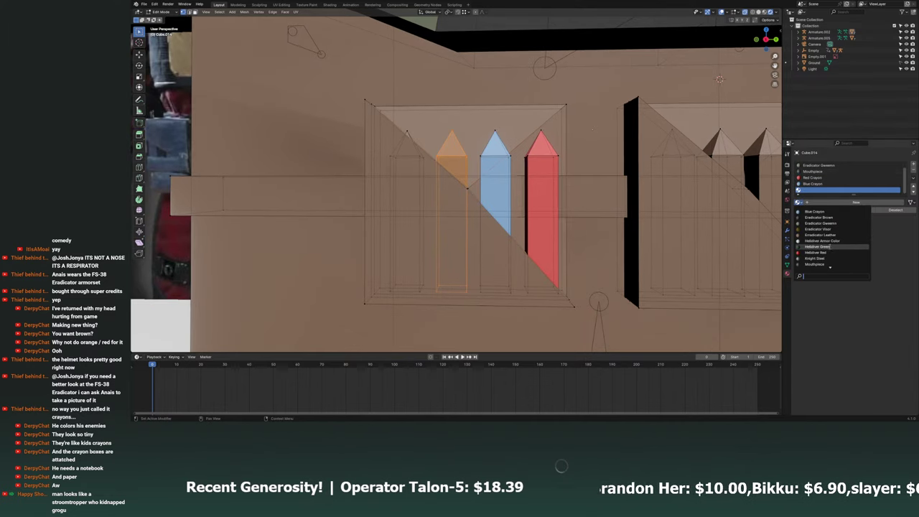
pyautogui.click(815, 211)
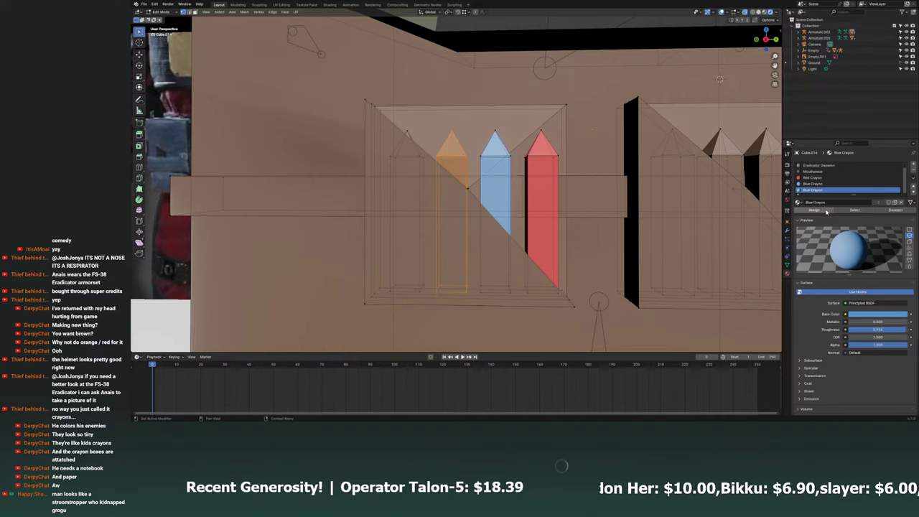
pyautogui.click(837, 202)
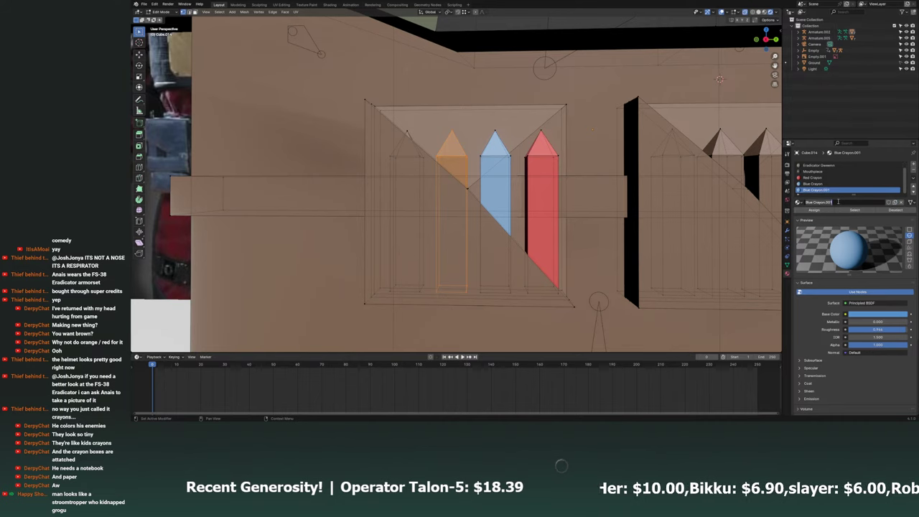
pyautogui.write('Green C')
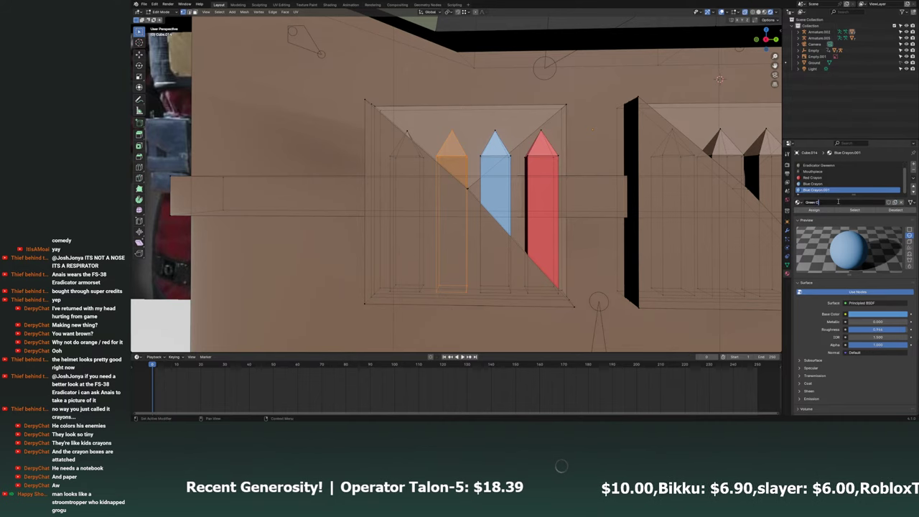
pyautogui.write('rayon')
pyautogui.press('Return')
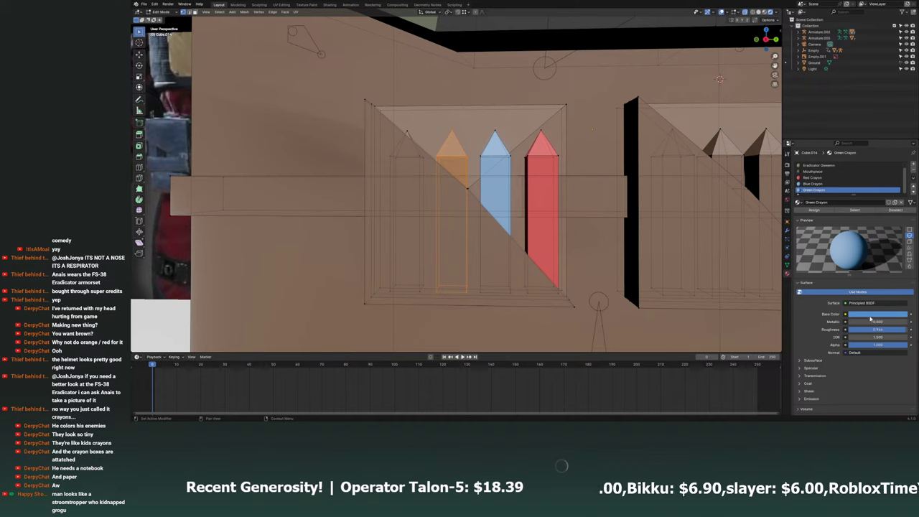
pyautogui.click(876, 314)
pyautogui.scroll(2, 868, 235)
pyautogui.scroll(2, 868, 235)
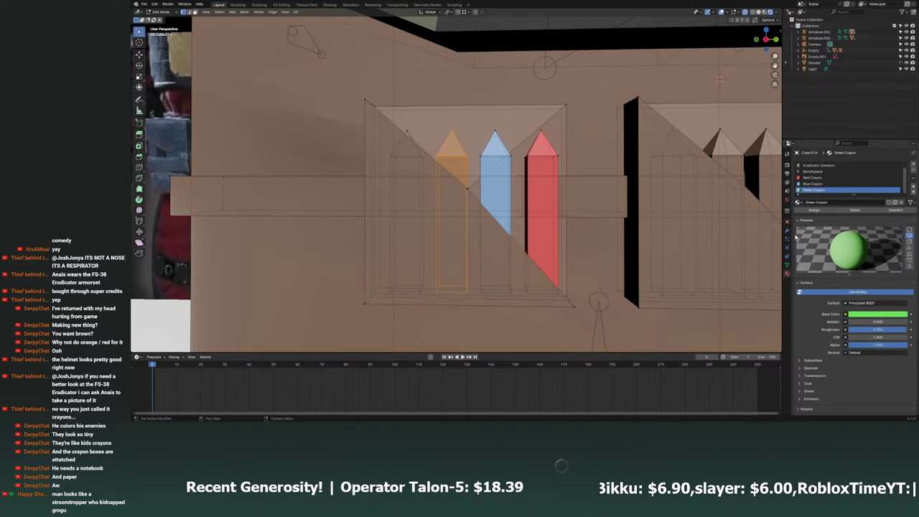
pyautogui.click(826, 210)
# For the leftmost crayon, copy Green Crayon into a new slot, rename it Purple Crayon and colour it purple.
pyautogui.click(400, 138)
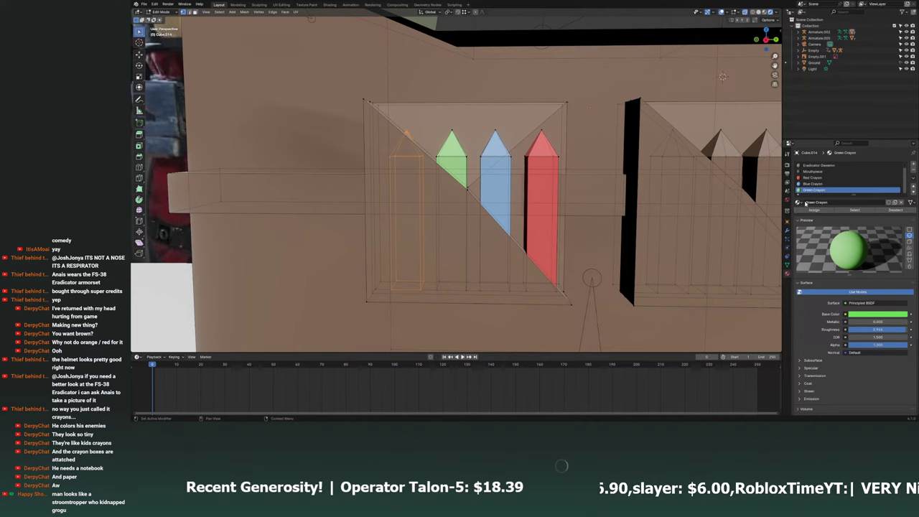
pyautogui.click(913, 165)
pyautogui.click(798, 204)
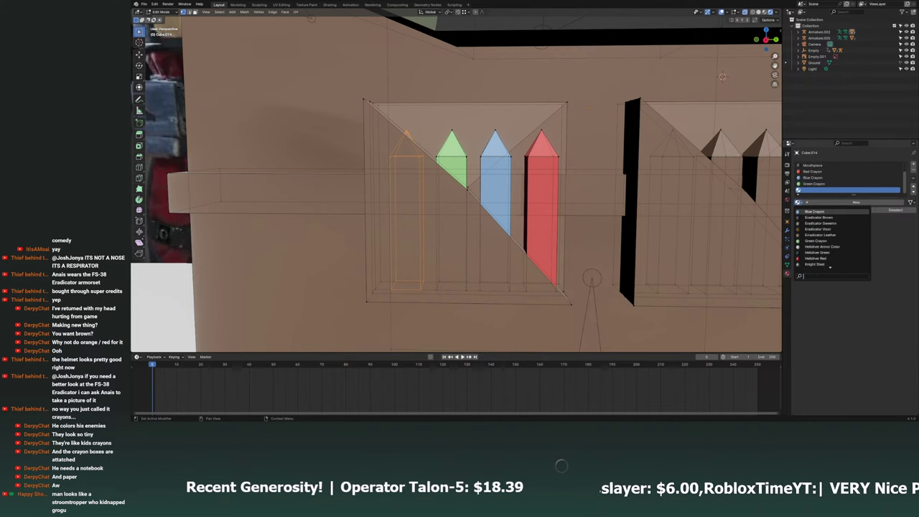
pyautogui.click(828, 241)
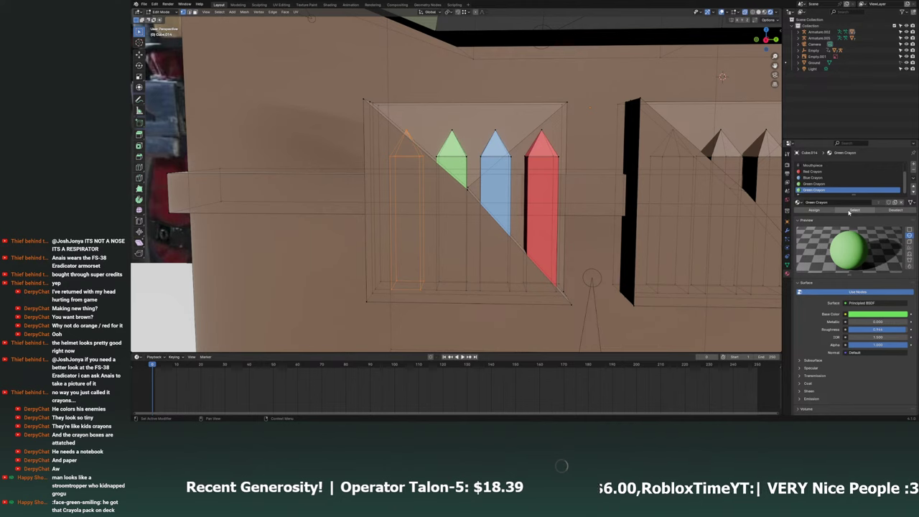
pyautogui.doubleClick(834, 204)
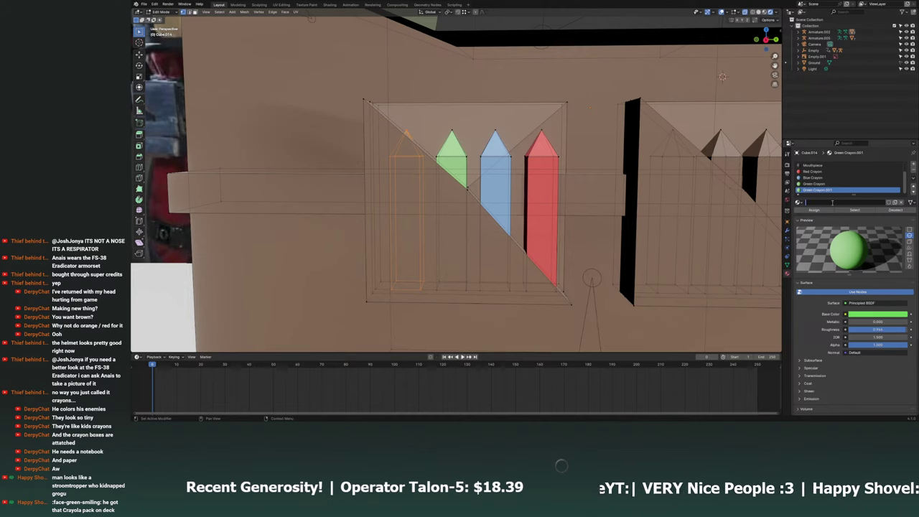
pyautogui.write('Purple Crayon')
pyautogui.press('Return')
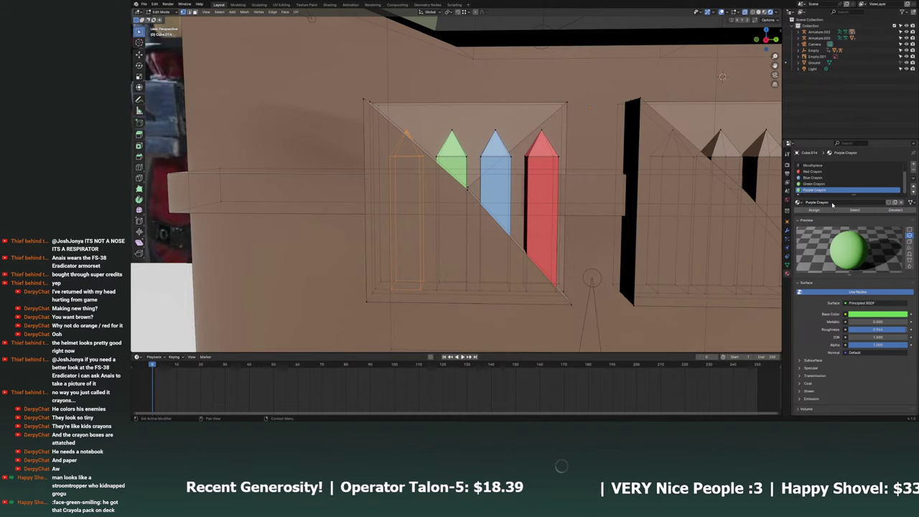
pyautogui.click(866, 313)
pyautogui.moveTo(878, 249); pyautogui.dragTo(864, 239)
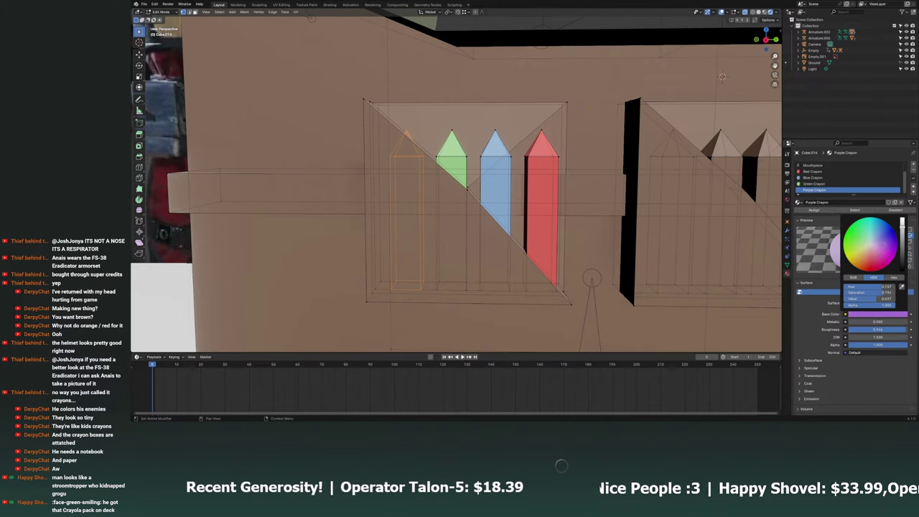
# Assign Purple Crayon to the rightmost crayon in the middle box.
pyautogui.scroll(-3, 616, 259)
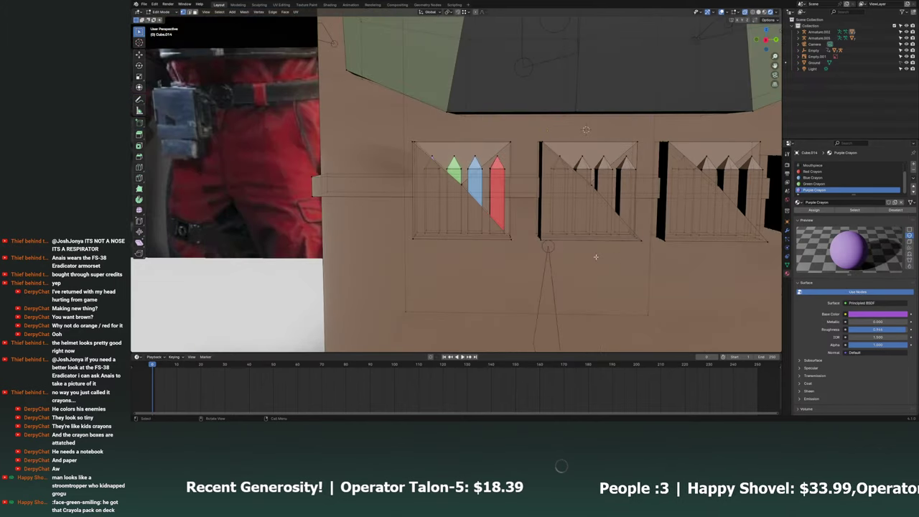
pyautogui.keyDown('shift'); pyautogui.moveTo(595, 257); pyautogui.dragTo(529, 256, button='middle'); pyautogui.keyUp('shift')
pyautogui.scroll(3, 397, 136)
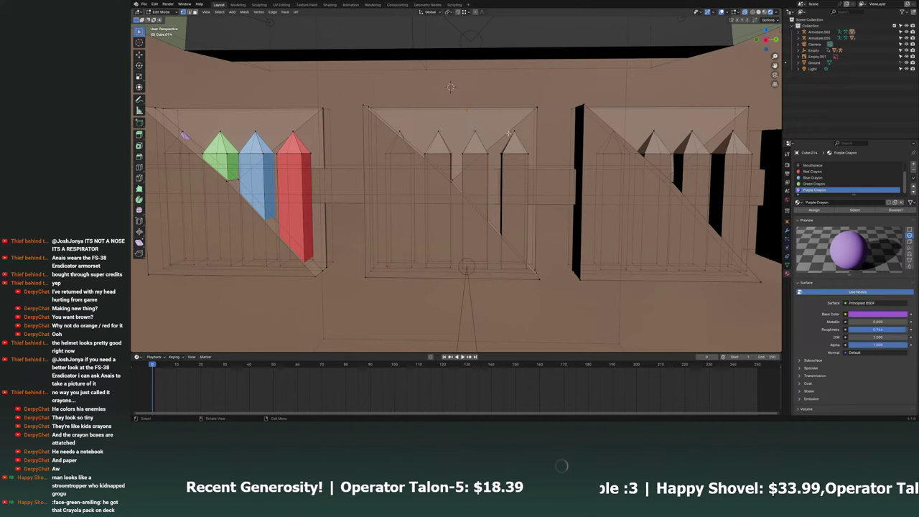
pyautogui.press('l')
pyautogui.click(815, 211)
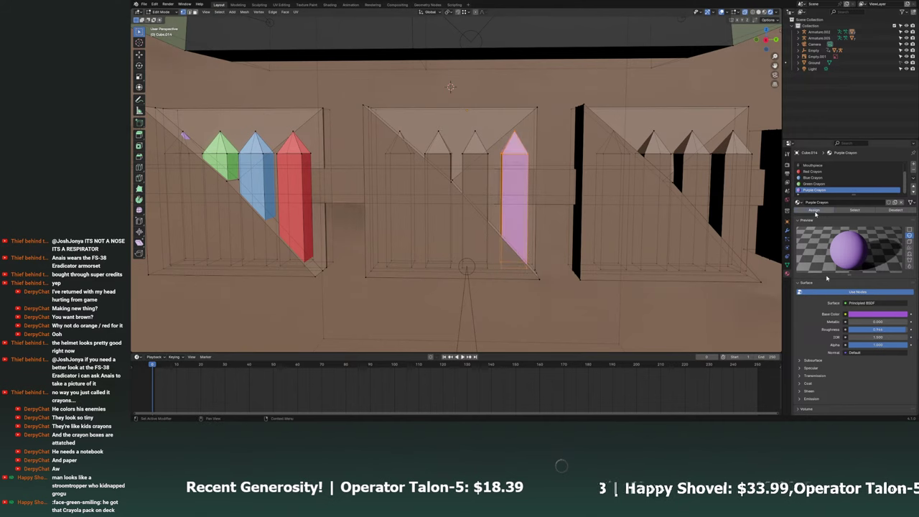
# Give the crayon left of the purple one a new dark turquoise material copied from Green Crayon.
pyautogui.hotkey('alt', 'a')
pyautogui.click(474, 201)
pyautogui.press('l')
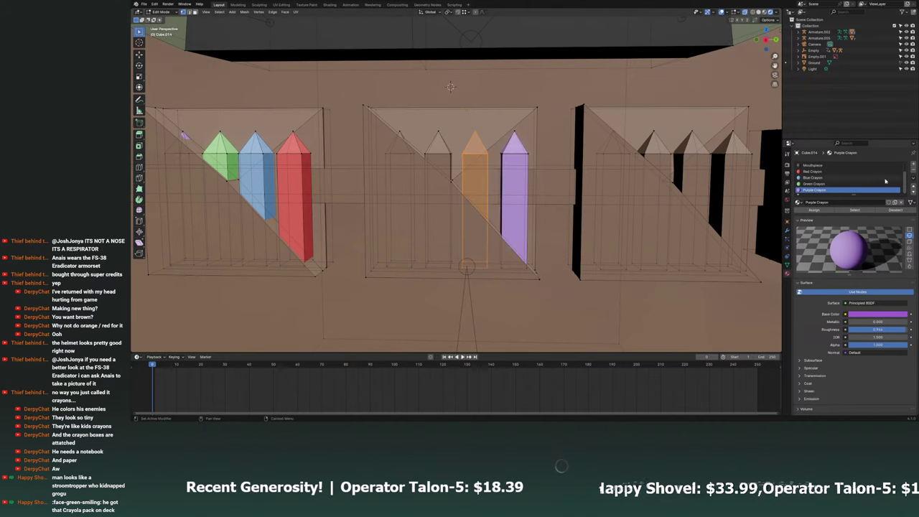
pyautogui.click(914, 166)
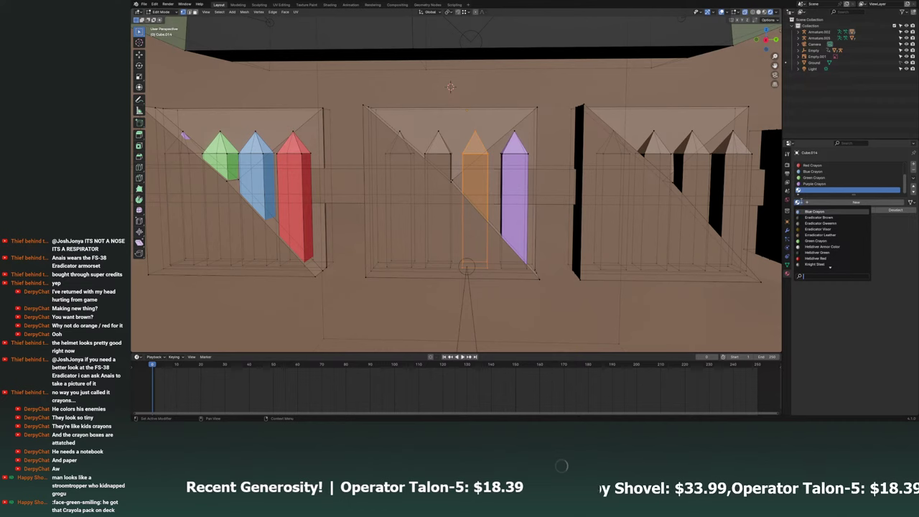
pyautogui.click(795, 203)
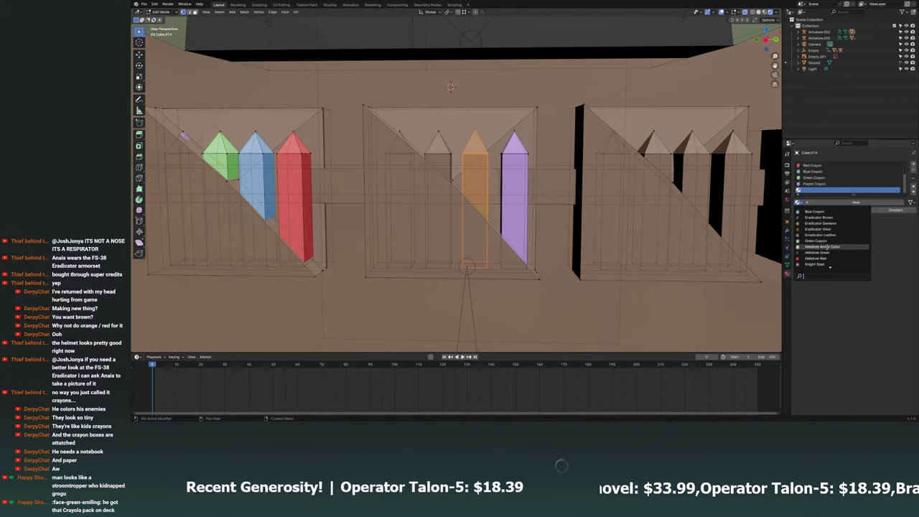
pyautogui.click(832, 244)
pyautogui.click(835, 203)
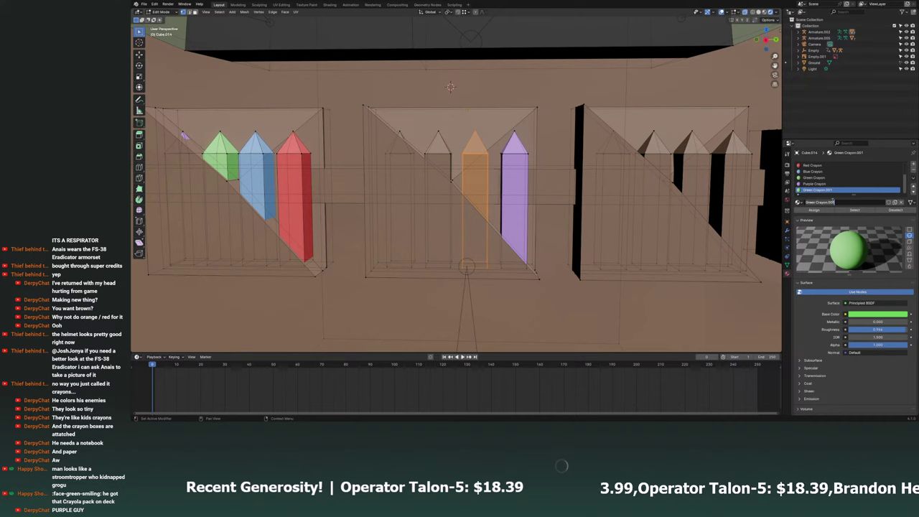
pyautogui.write('T')
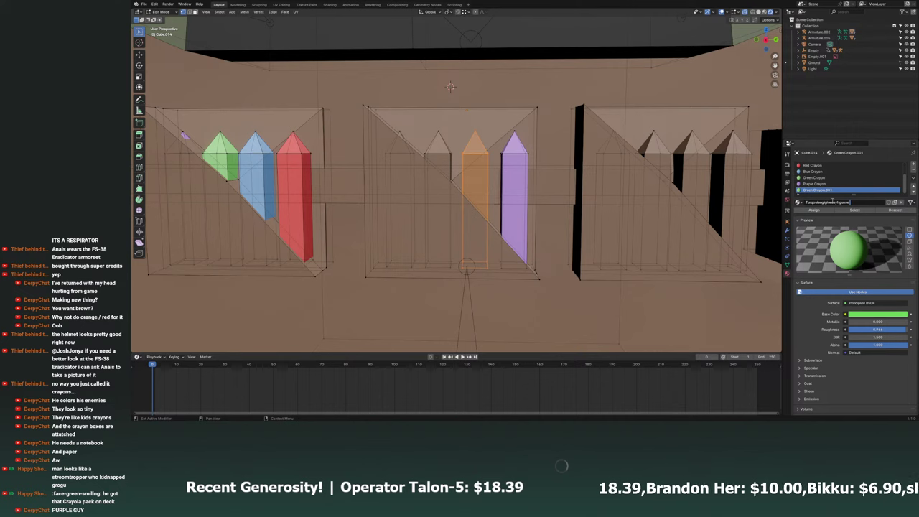
pyautogui.press('Return')
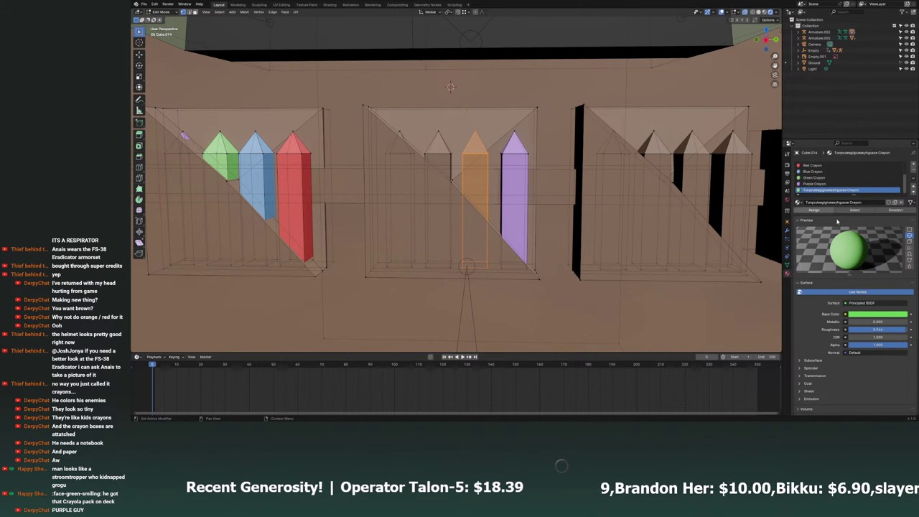
pyautogui.click(869, 315)
pyautogui.moveTo(850, 253); pyautogui.dragTo(844, 240)
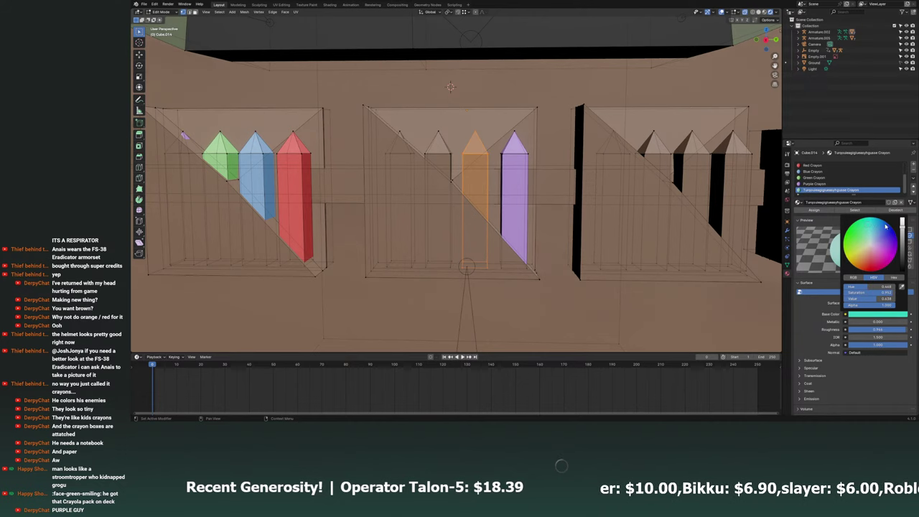
pyautogui.moveTo(901, 228); pyautogui.dragTo(901, 238)
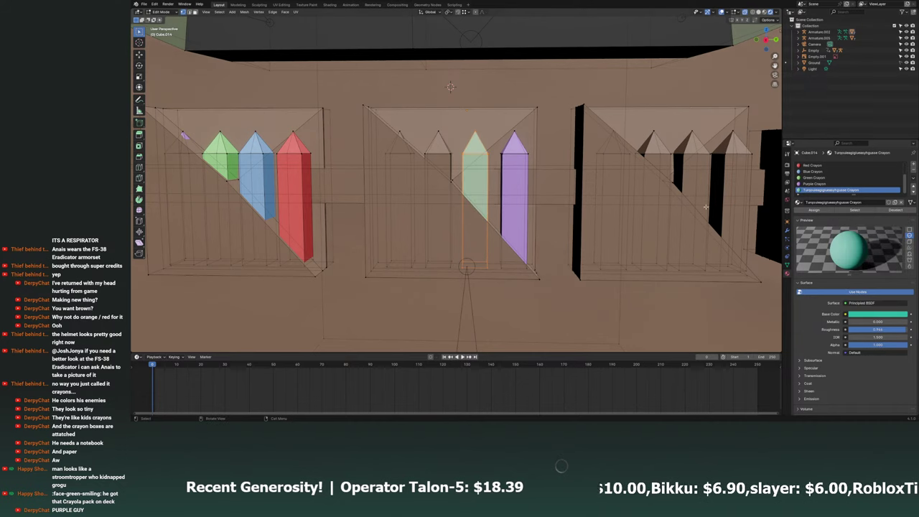
# Give the leftmost middle-box crayon a new light pink 'Pink Crayon' material copied from Green Crayon.
pyautogui.doubleClick(423, 128)
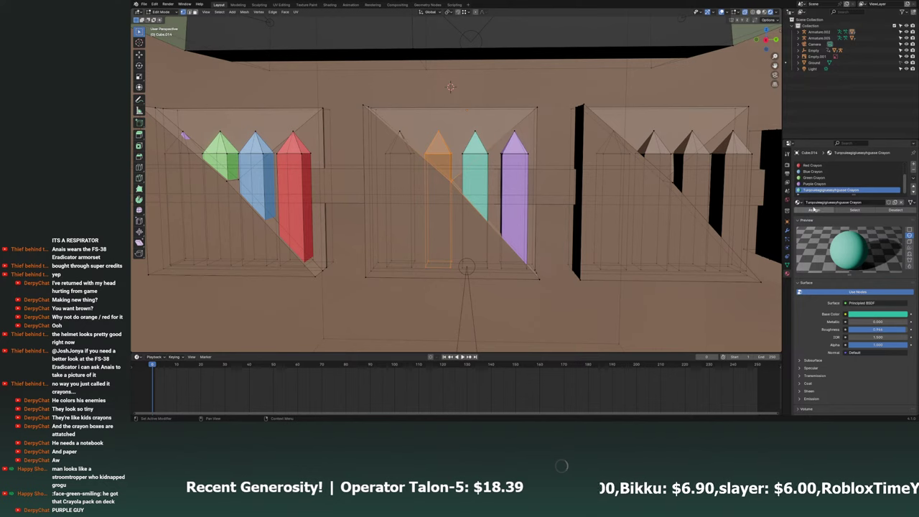
pyautogui.click(912, 165)
pyautogui.click(798, 201)
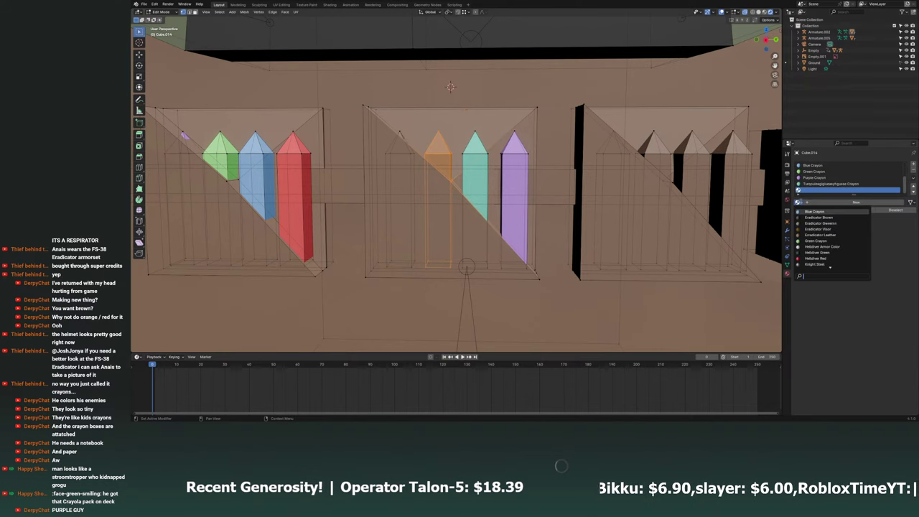
pyautogui.click(825, 241)
pyautogui.click(894, 204)
pyautogui.write('Pink Crayo')
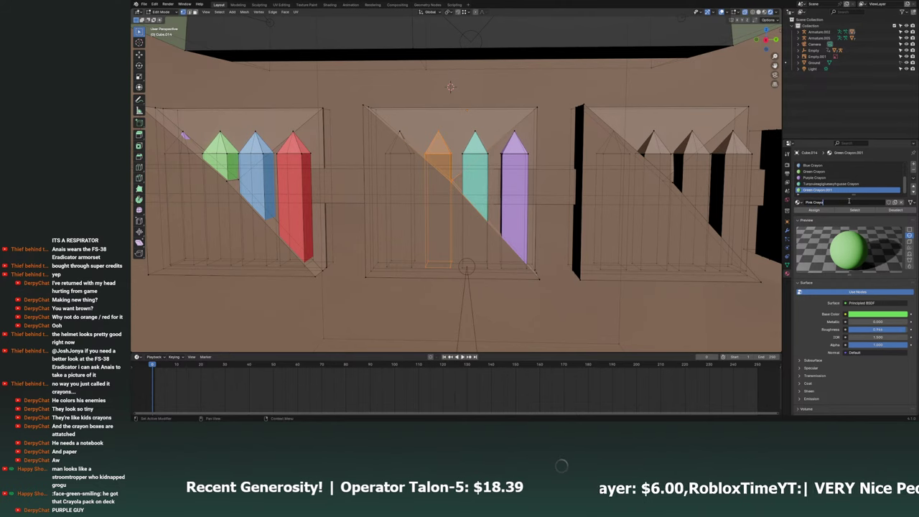
pyautogui.write('n')
pyautogui.press('Return')
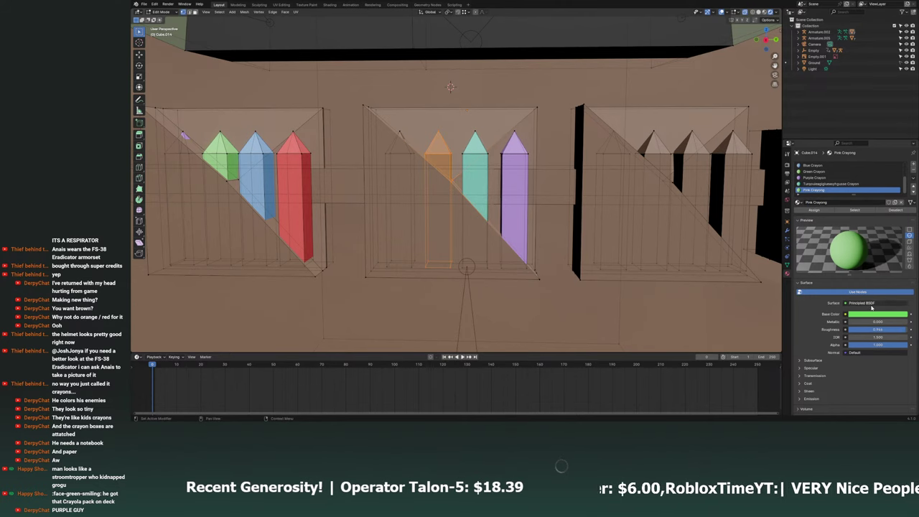
pyautogui.click(876, 314)
pyautogui.click(884, 253)
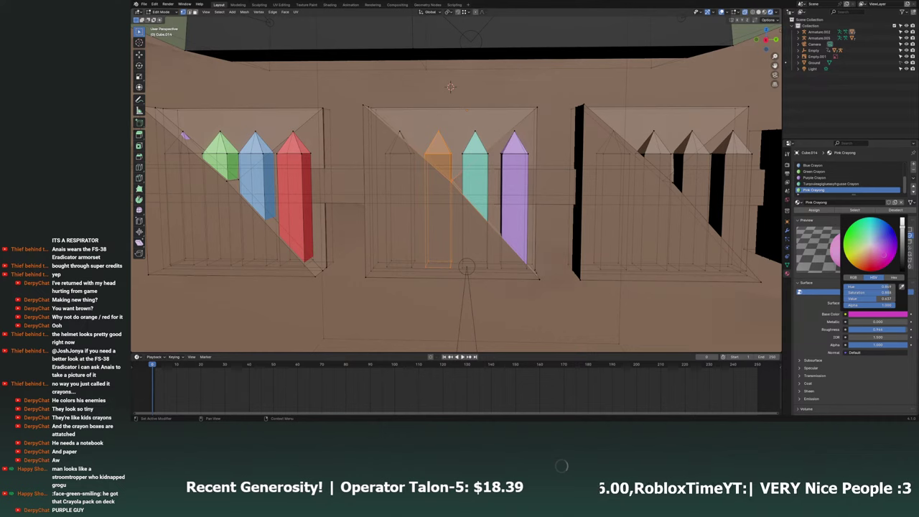
pyautogui.moveTo(885, 252); pyautogui.dragTo(880, 249)
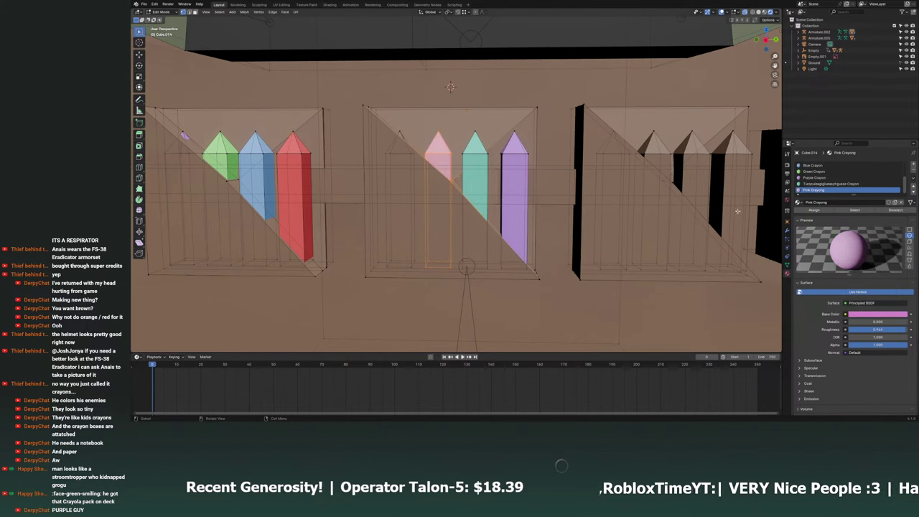
# Box-select part of the crayon geometry and check the Purple and Red Crayon slots.
pyautogui.moveTo(386, 127); pyautogui.dragTo(420, 277)
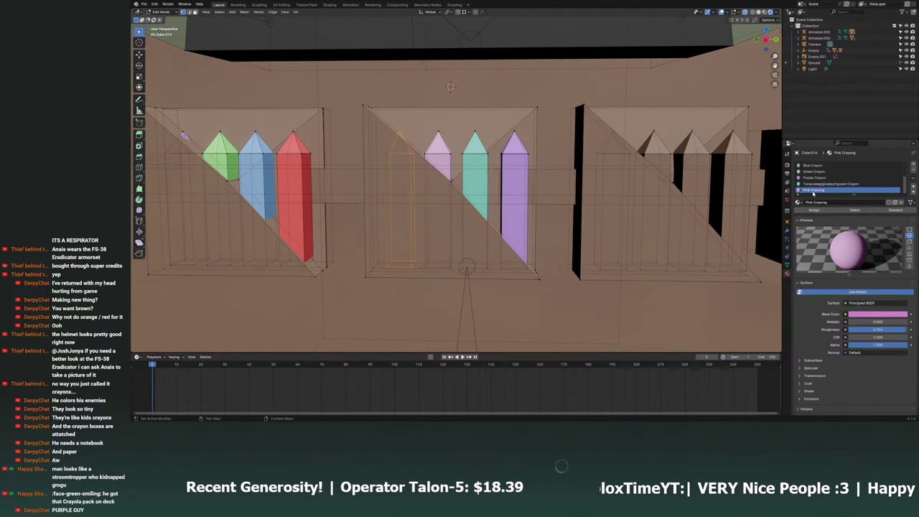
pyautogui.click(815, 177)
pyautogui.scroll(4, 820, 185)
pyautogui.click(812, 184)
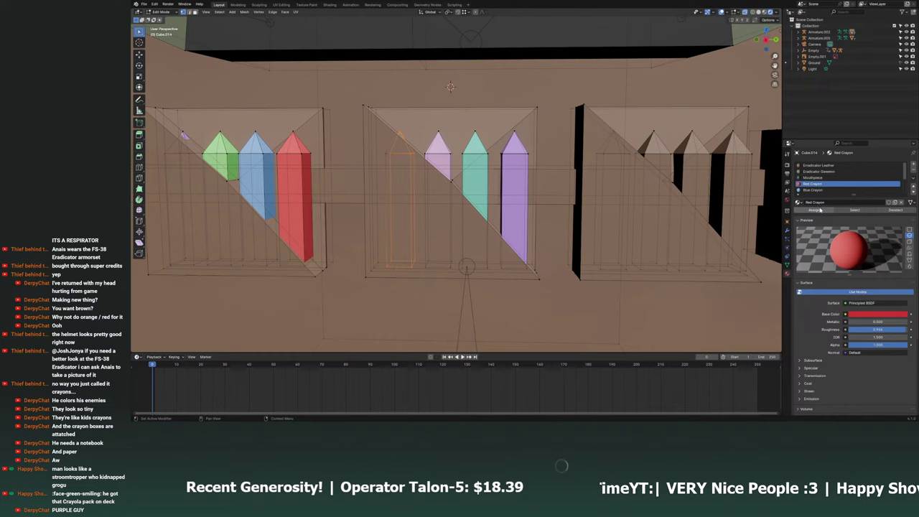
# Select a crayon in the third box and switch to the turquoise crayon material slot.
pyautogui.moveTo(503, 222); pyautogui.dragTo(567, 223, button='middle')
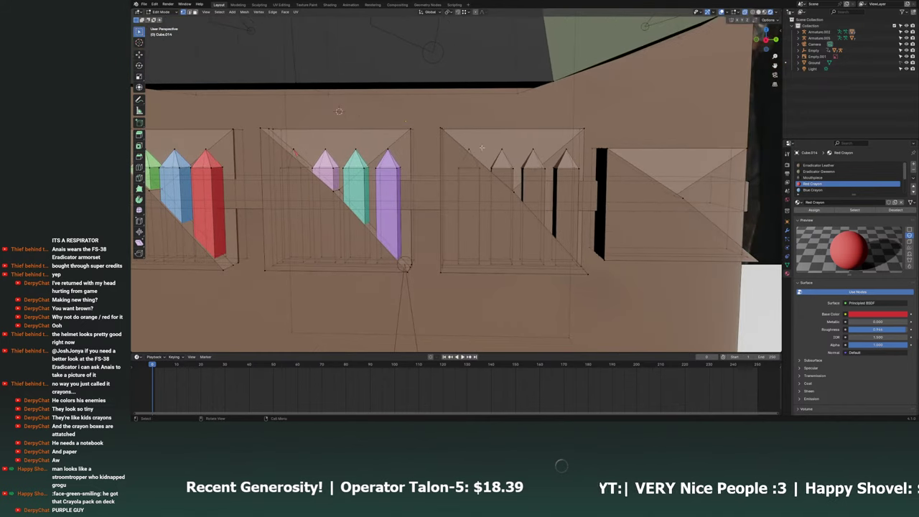
pyautogui.click(855, 209)
pyautogui.scroll(-3, 822, 186)
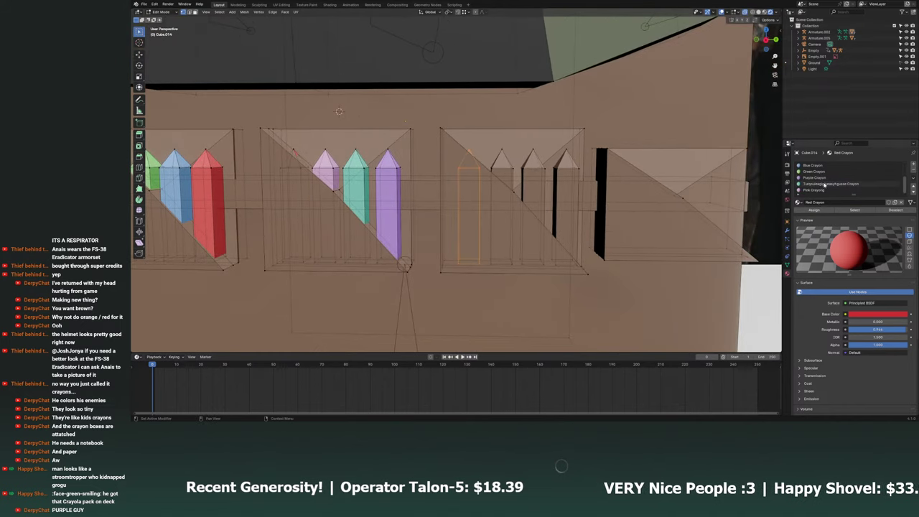
pyautogui.click(815, 178)
pyautogui.click(826, 184)
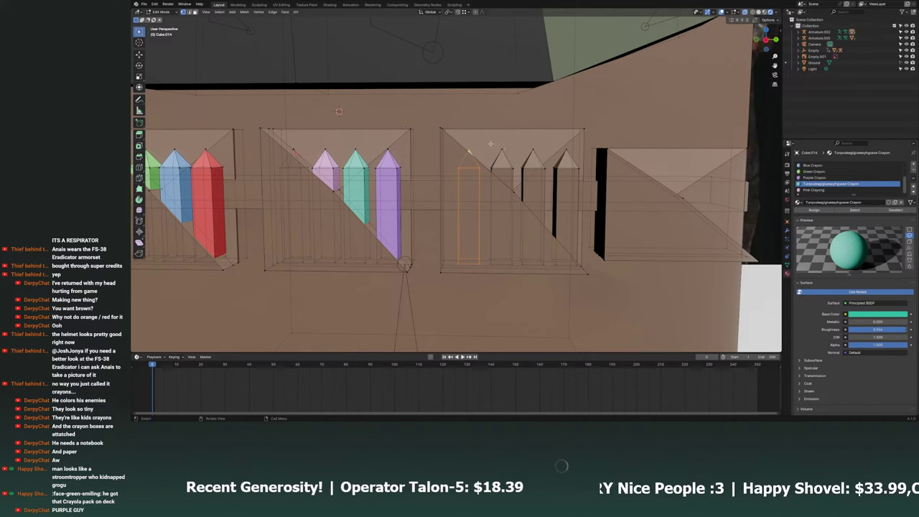
# Select the next crayon in the third box and add a slot holding a Green Crayon copy.
pyautogui.click(501, 162)
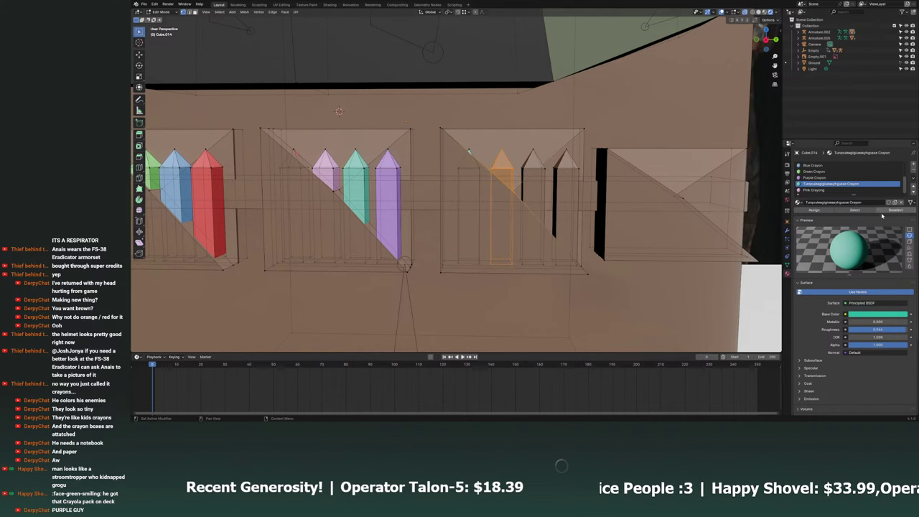
pyautogui.click(815, 178)
pyautogui.click(913, 166)
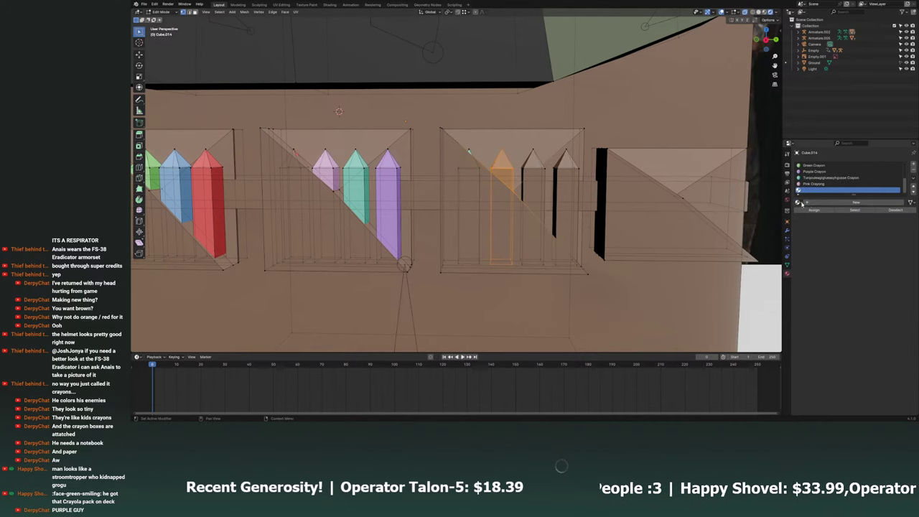
pyautogui.click(800, 203)
pyautogui.click(833, 242)
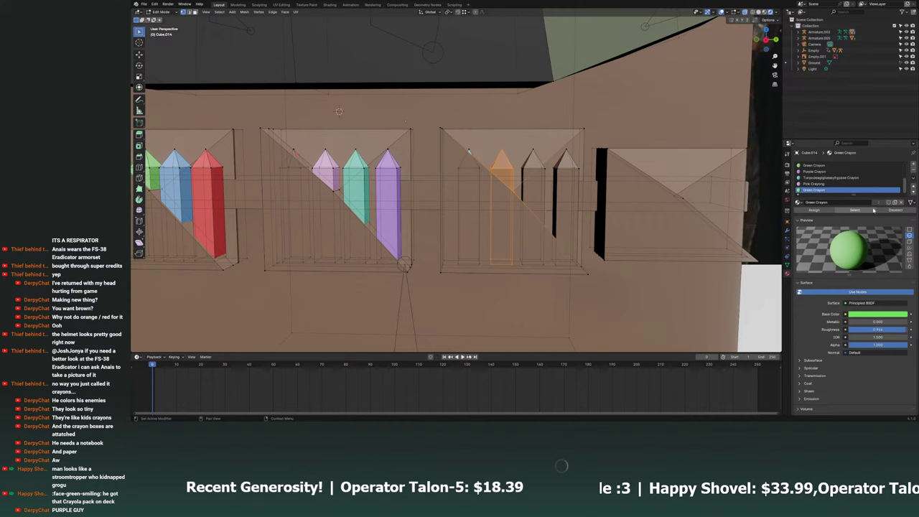
pyautogui.click(894, 203)
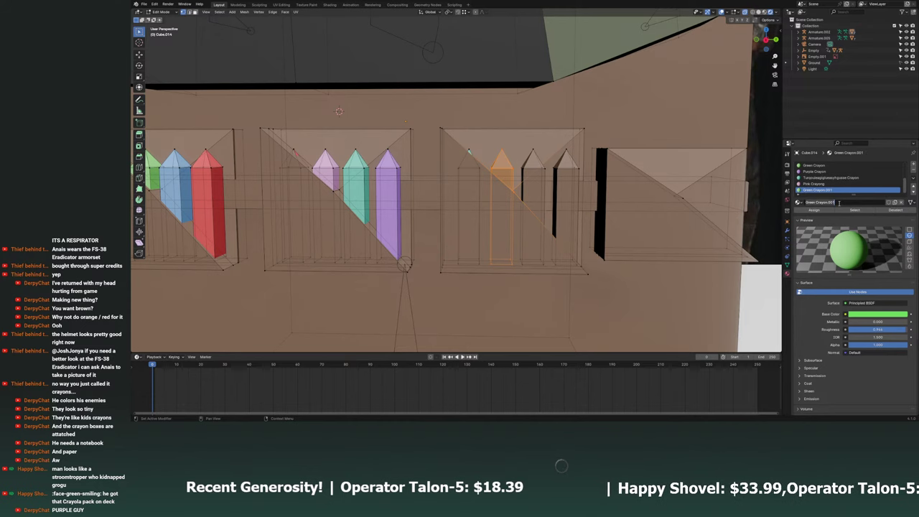
# Rename the copy 'Olive Crayon?', tint it pale olive, and assign it to the crayon.
pyautogui.click(838, 203)
pyautogui.press('BackSpace')
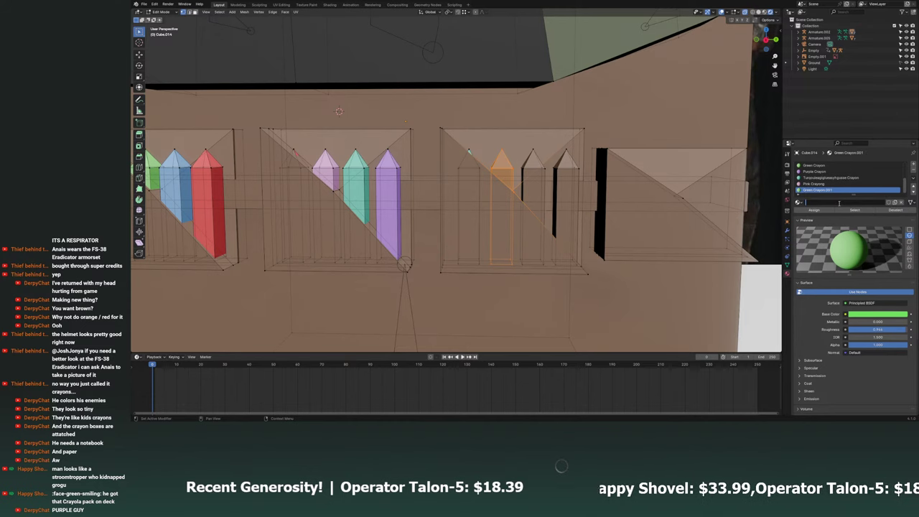
pyautogui.write('Olive ')
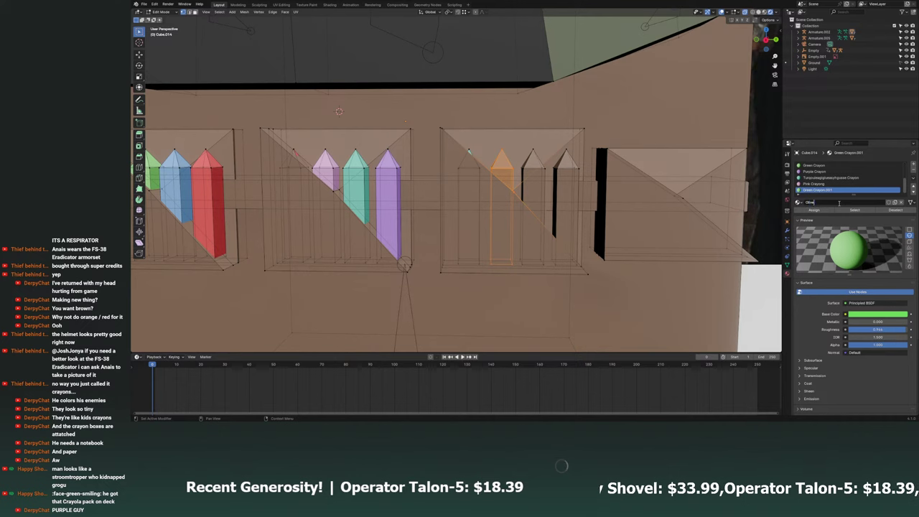
pyautogui.write('Crayon?')
pyautogui.press('Return')
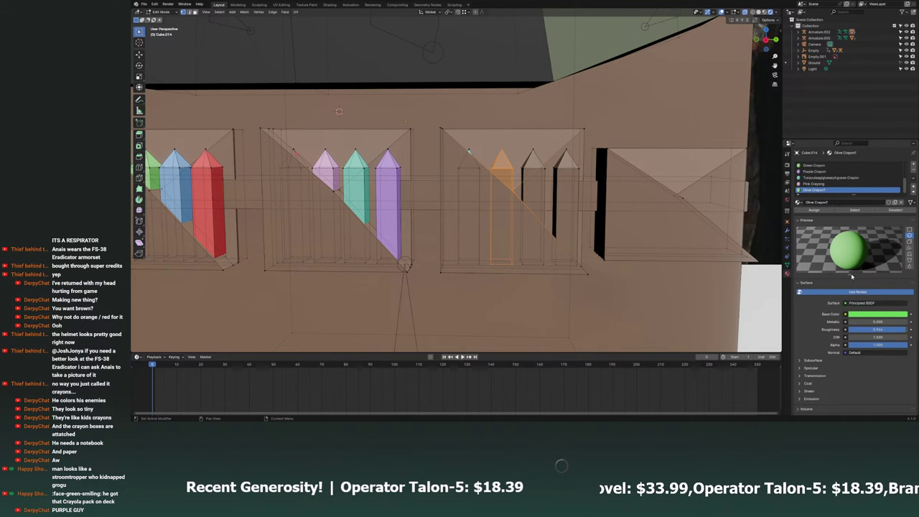
pyautogui.click(855, 315)
pyautogui.moveTo(871, 244); pyautogui.dragTo(868, 238)
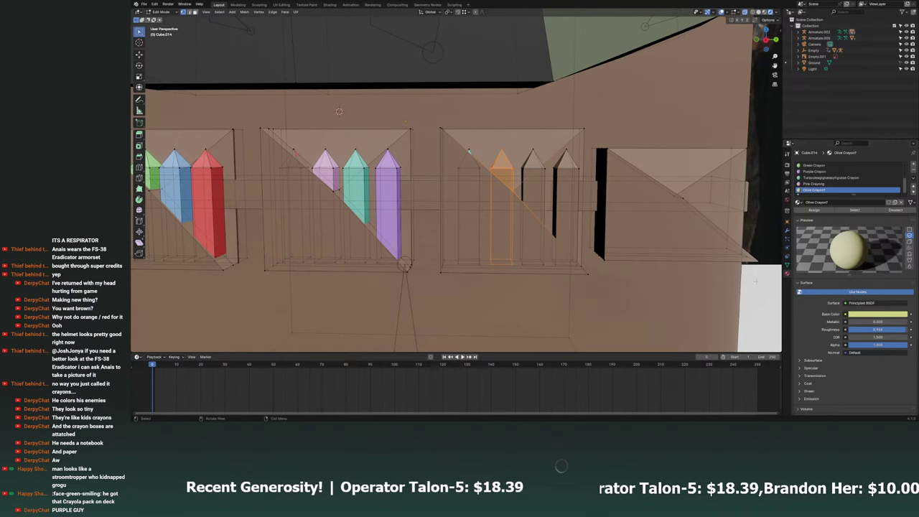
pyautogui.click(806, 210)
# Add another slot with a Green Crayon copy renamed 'Gold Crayon' and coloured yellow gold.
pyautogui.moveTo(524, 159)
pyautogui.mouseDown(button='middle')
pyautogui.moveTo(487, 223)
pyautogui.moveTo(517, 215)
pyautogui.mouseUp(button='middle')
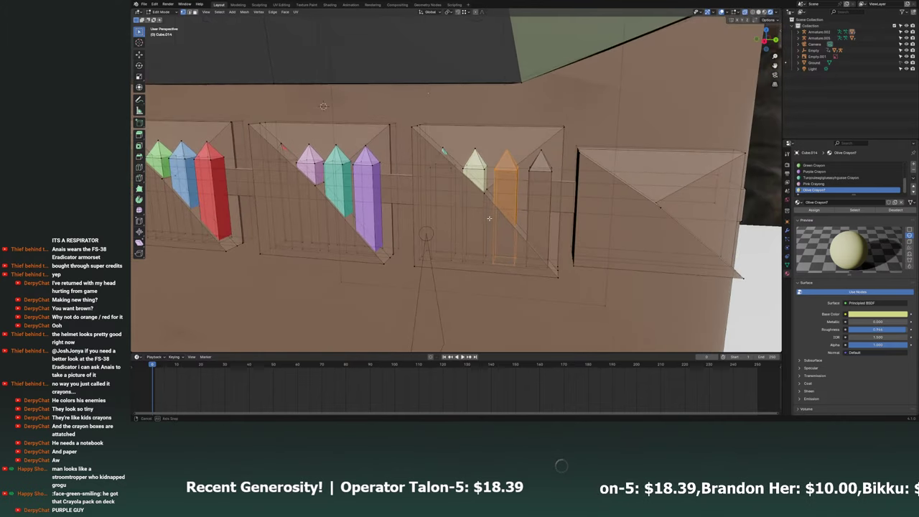
pyautogui.click(913, 164)
pyautogui.click(799, 202)
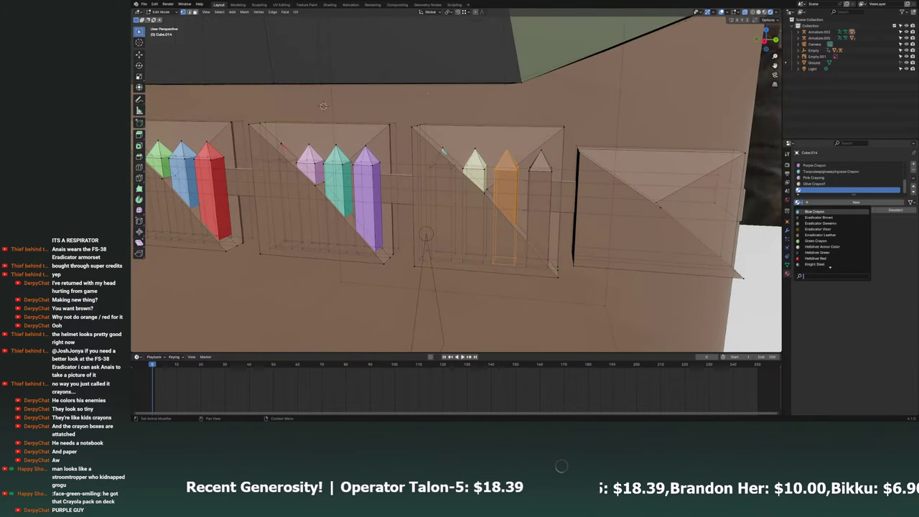
pyautogui.click(833, 246)
pyautogui.click(799, 201)
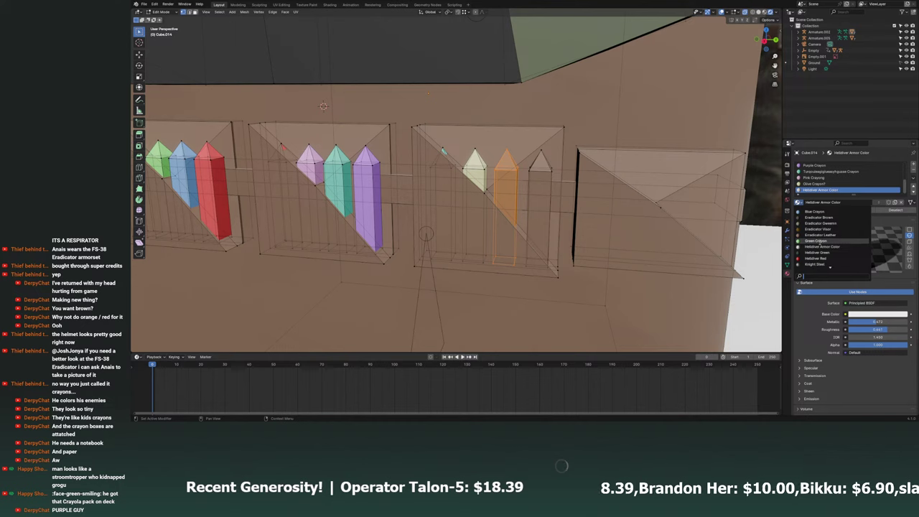
pyautogui.click(833, 238)
pyautogui.doubleClick(855, 202)
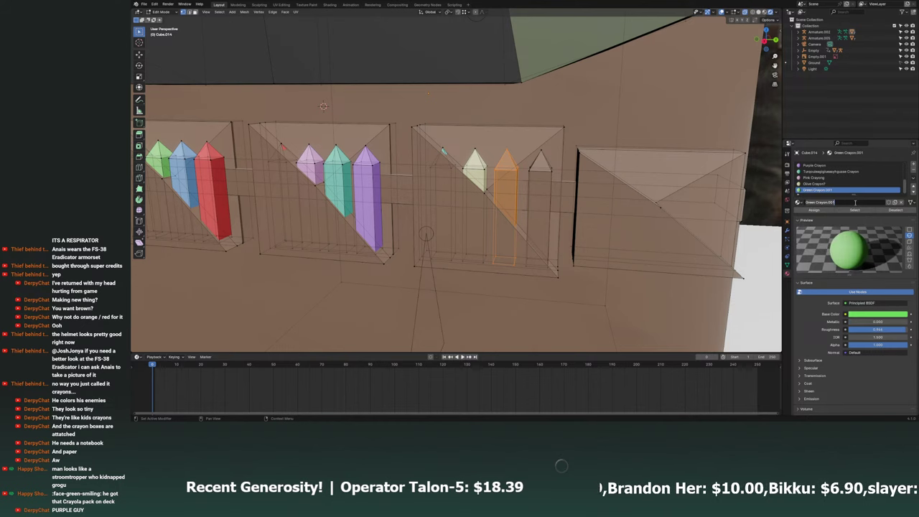
pyautogui.write('Gold Crayon')
pyautogui.press('Return')
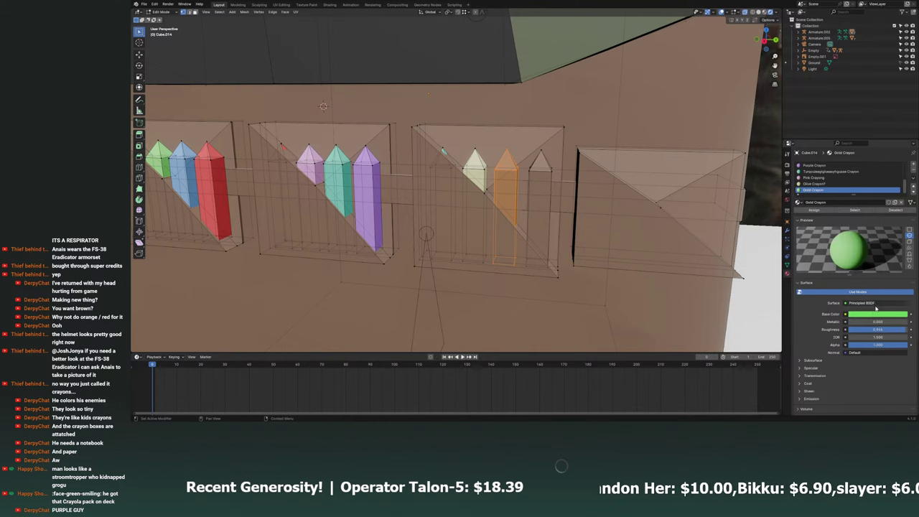
pyautogui.click(876, 314)
pyautogui.click(872, 231)
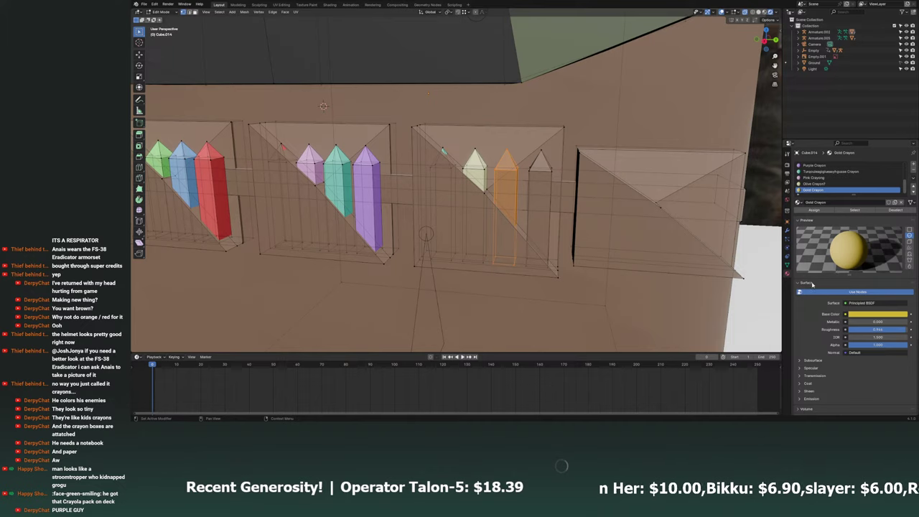
pyautogui.moveTo(646, 280); pyautogui.dragTo(560, 273, button='middle')
# Undo the mistaken Green Crayon.001 slot and make Olive Crayon's base colour a paler green.
pyautogui.click(556, 271)
pyautogui.press('l')
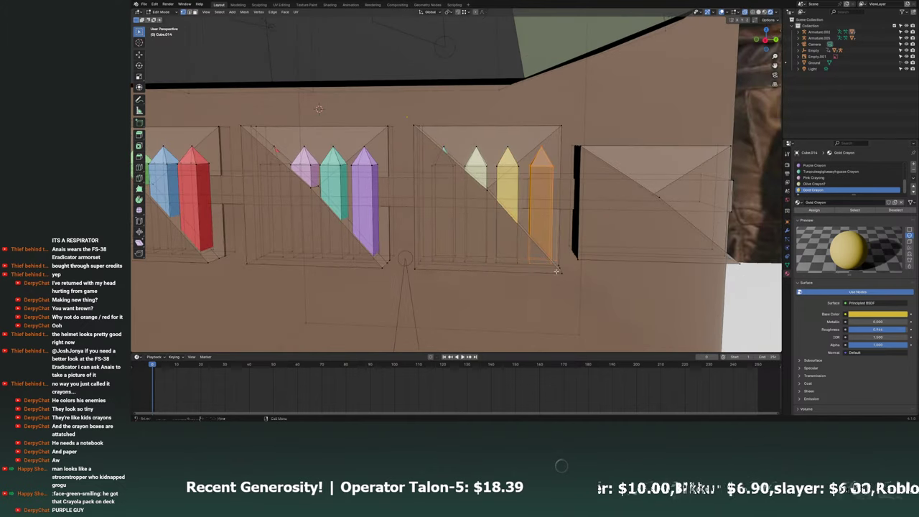
pyautogui.click(912, 165)
pyautogui.click(798, 202)
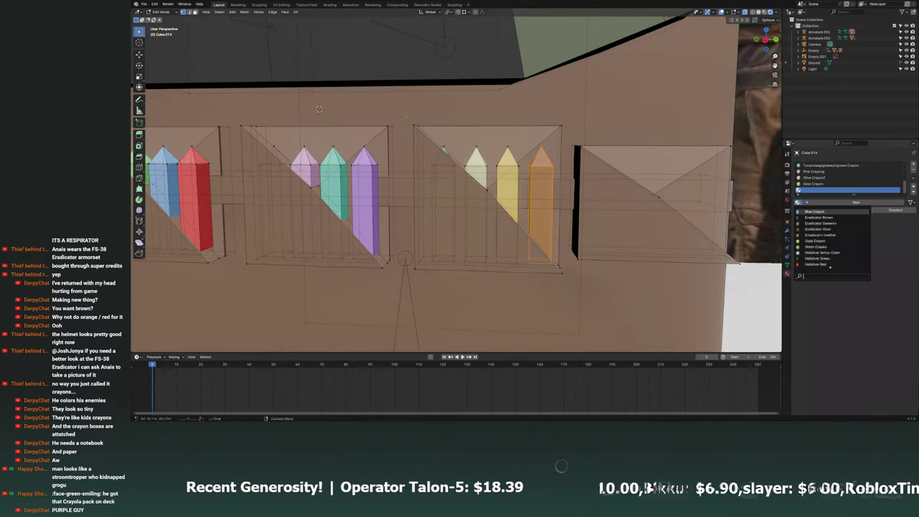
pyautogui.click(825, 246)
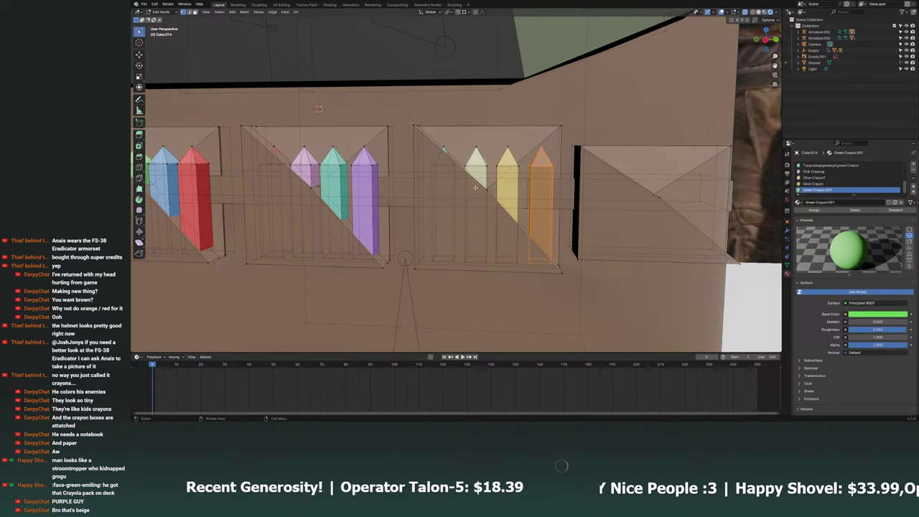
pyautogui.hotkey('ctrl', 'z')
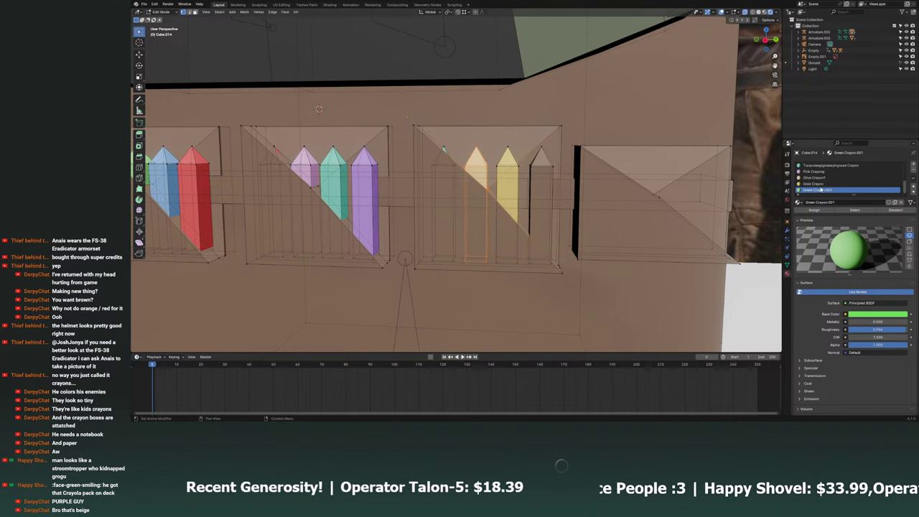
pyautogui.click(818, 177)
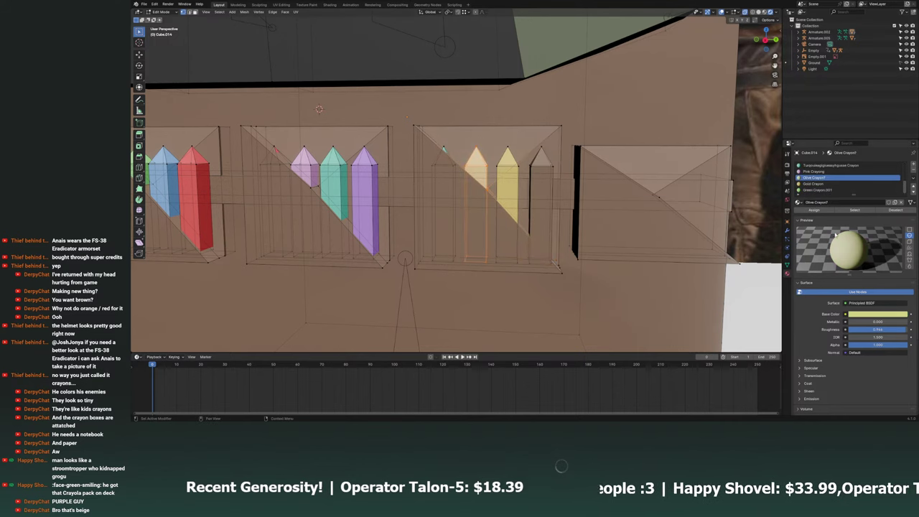
pyautogui.click(859, 312)
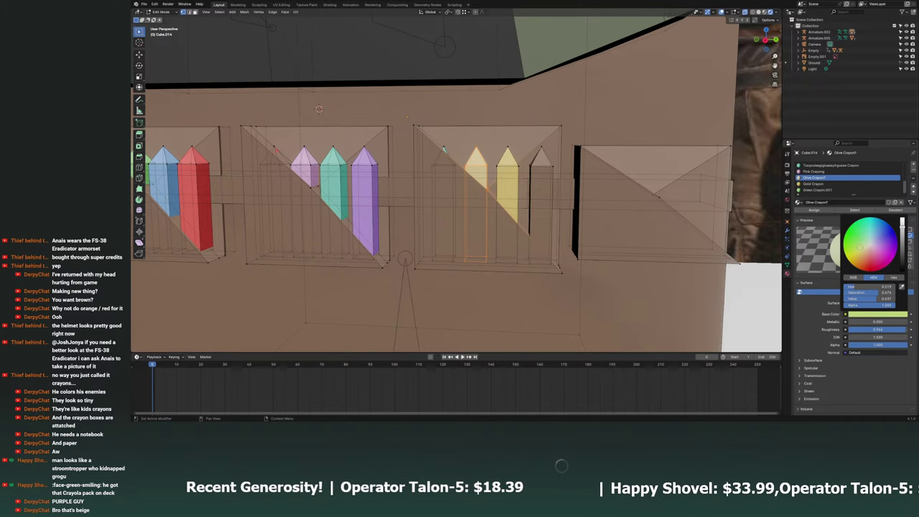
# Select the rightmost crayon in the third box and add an empty material slot for it.
pyautogui.moveTo(502, 252); pyautogui.dragTo(587, 215, button='middle')
pyautogui.scroll(4, 587, 215)
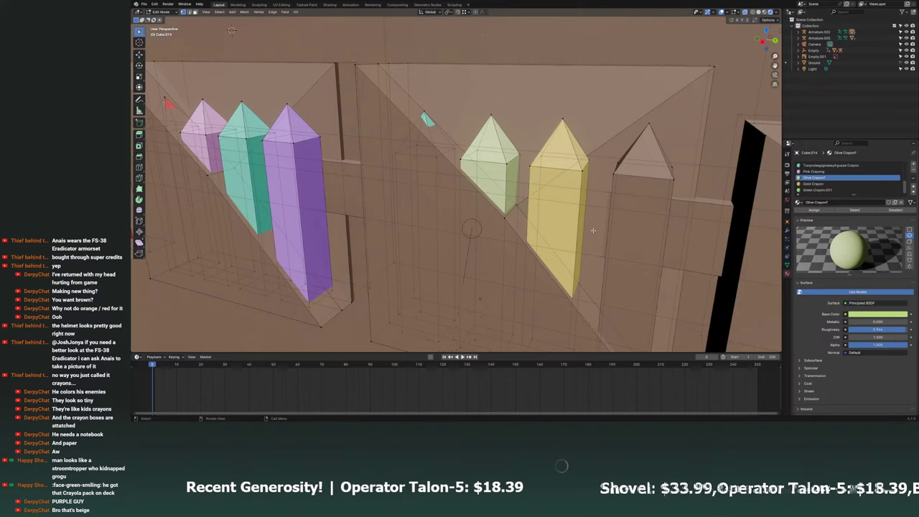
pyautogui.scroll(-4, 593, 230)
pyautogui.click(540, 216)
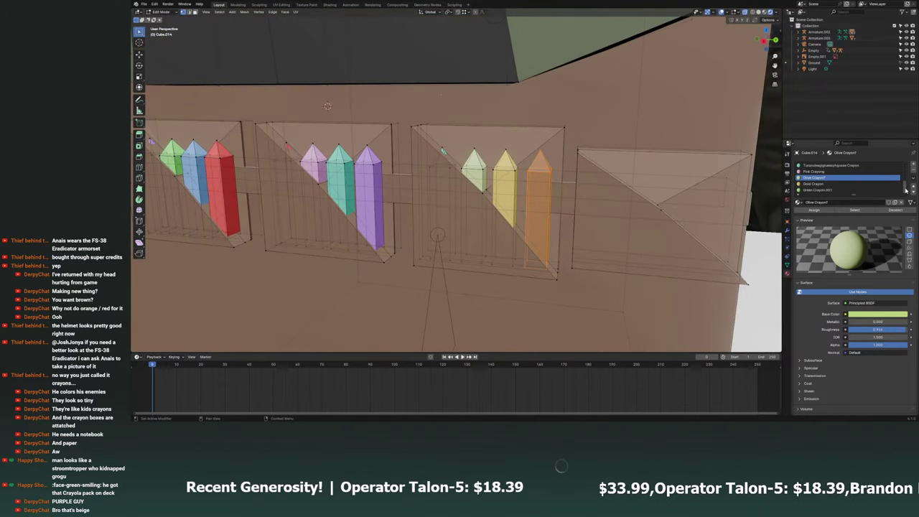
pyautogui.click(913, 164)
pyautogui.click(799, 203)
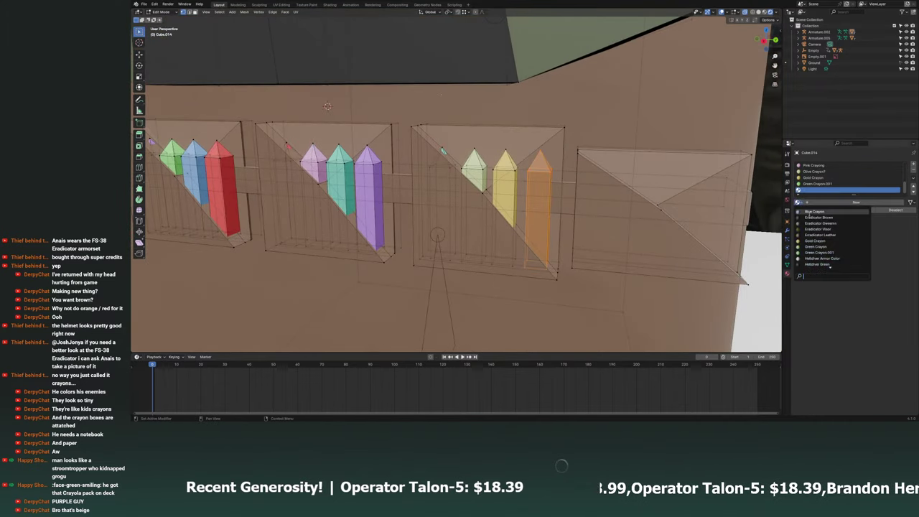
# Create a brightened 'Neon Green' copy of Green Crayon.001 and assign it to the crayon.
pyautogui.click(822, 252)
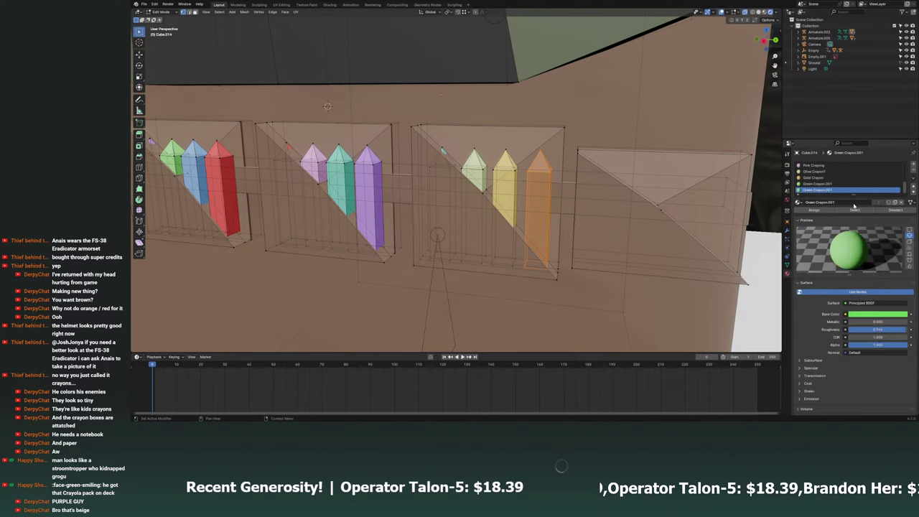
pyautogui.click(896, 202)
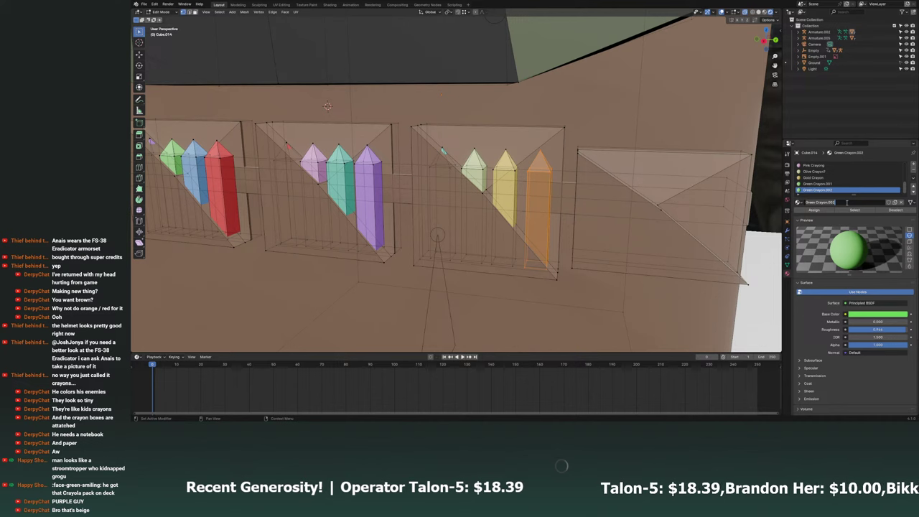
pyautogui.write('Neon Green')
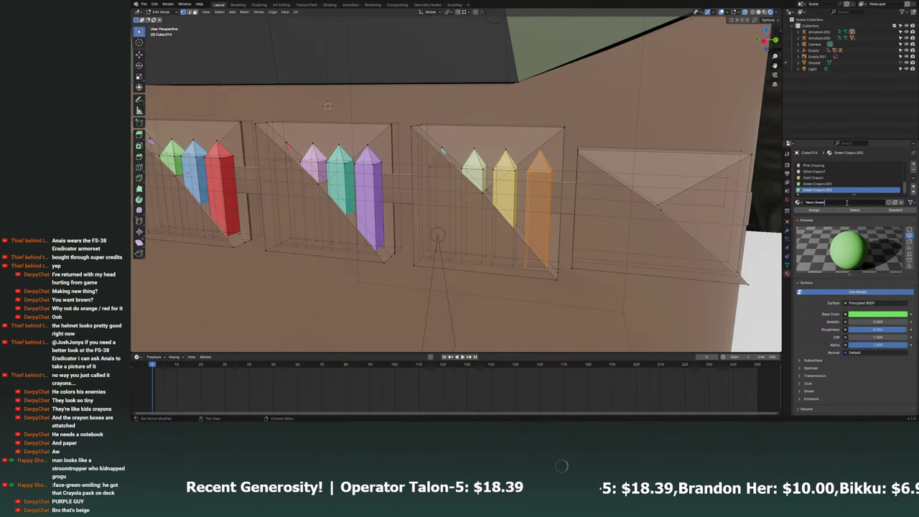
pyautogui.press('Return')
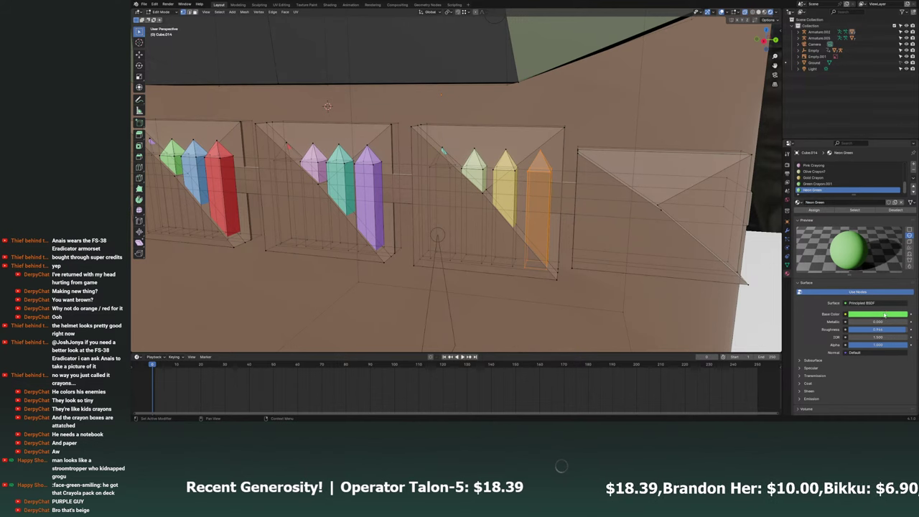
pyautogui.click(884, 315)
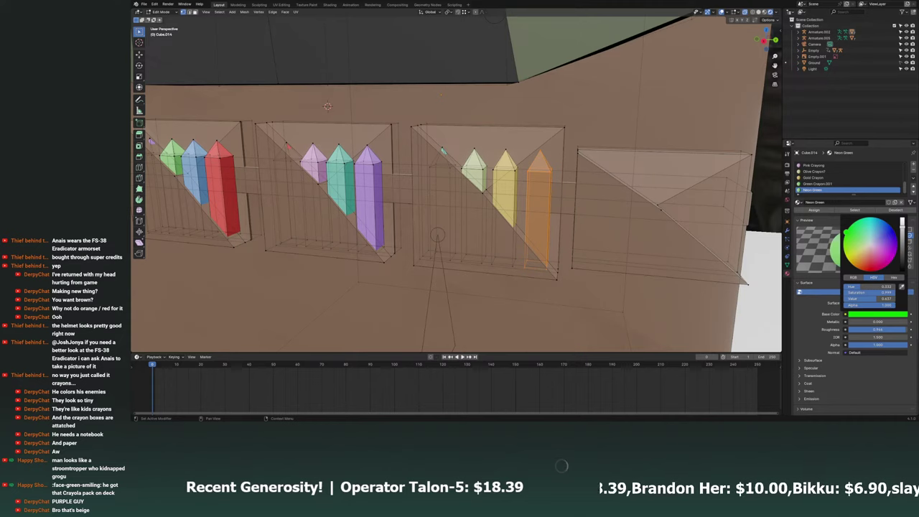
pyautogui.click(815, 210)
# Give Neon Green an emission strength of 3.3 with a green emission colour, and save.
pyautogui.scroll(-3, 798, 347)
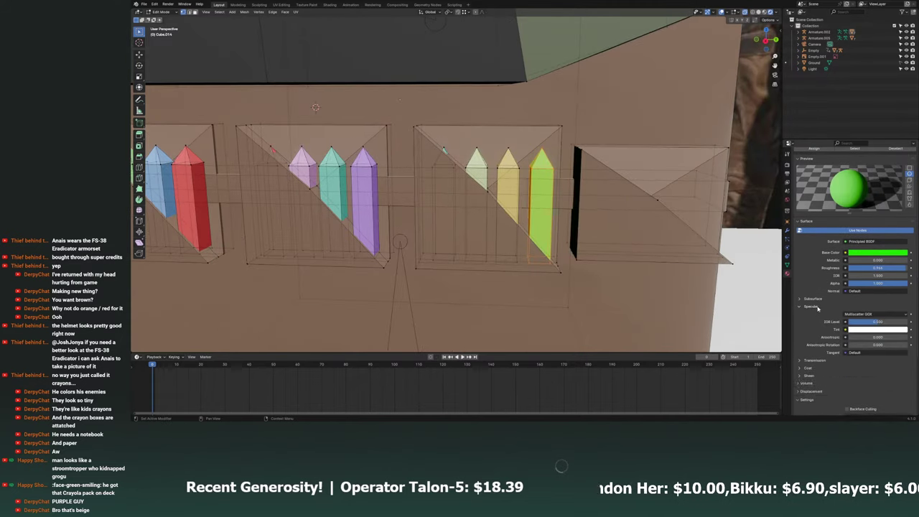
pyautogui.click(823, 335)
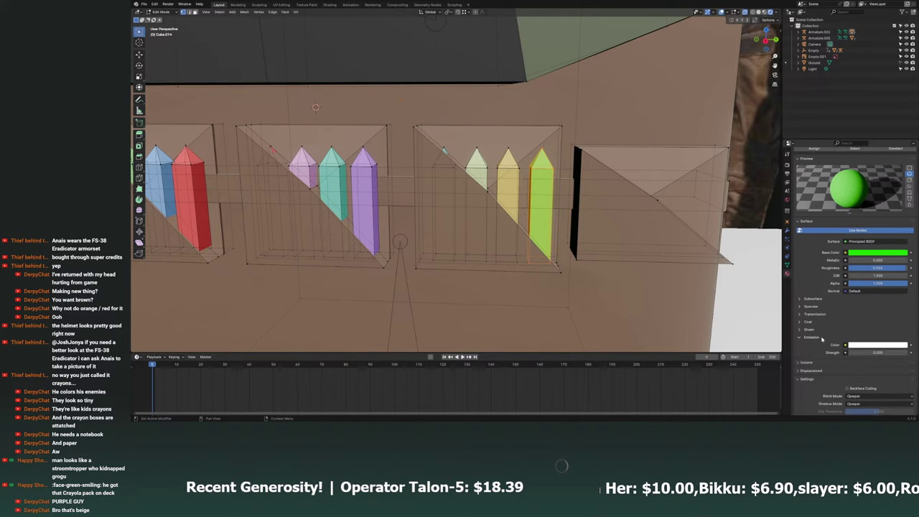
pyautogui.moveTo(877, 352); pyautogui.dragTo(897, 352)
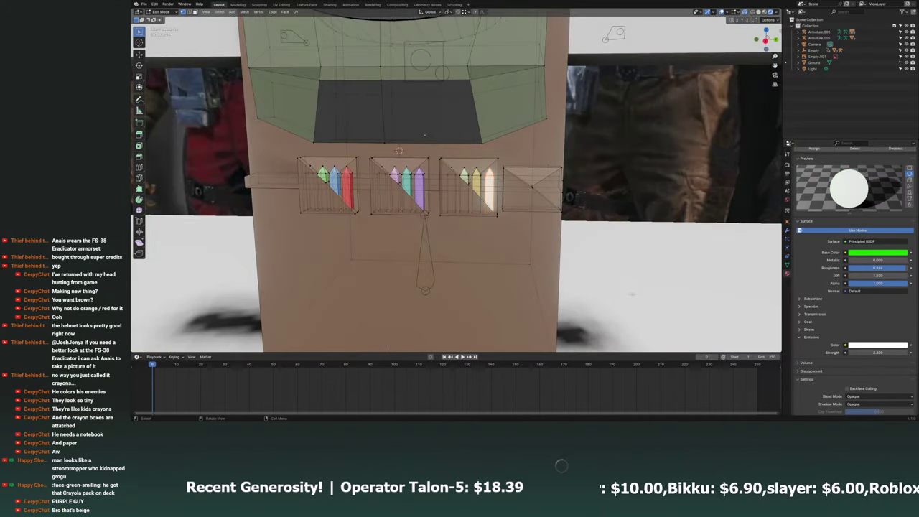
pyautogui.press('KP_1')
pyautogui.hotkey('ctrl', 's')
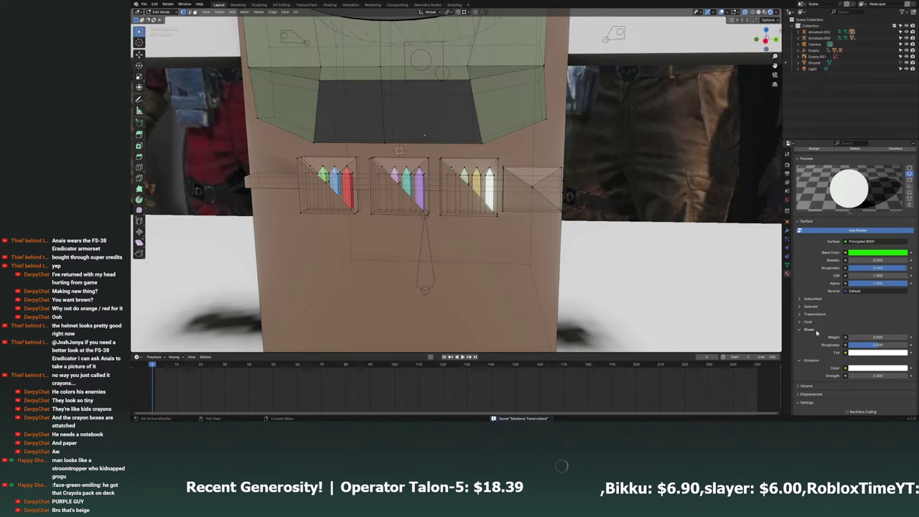
pyautogui.click(872, 345)
pyautogui.hotkey('ctrl', 'v')
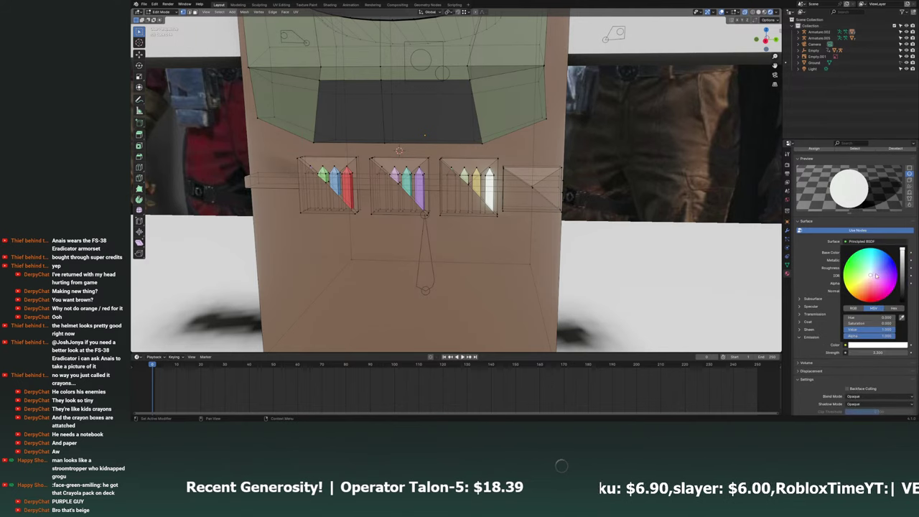
# Return to Object Mode and select the empty in the scene.
pyautogui.moveTo(502, 216); pyautogui.dragTo(374, 201, button='middle')
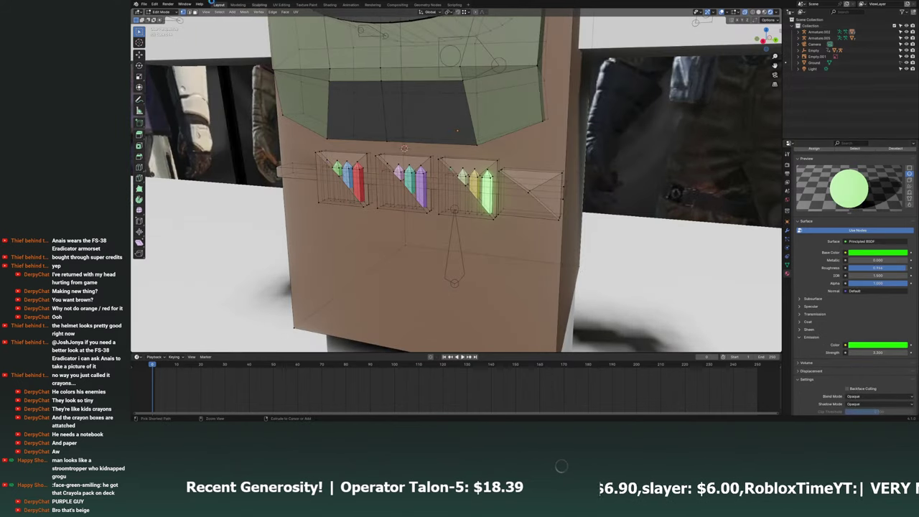
pyautogui.click(157, 12)
pyautogui.click(161, 18)
pyautogui.click(678, 286)
# Look through the scene camera and walk the view in and out to inspect the character.
pyautogui.press('KP_0')
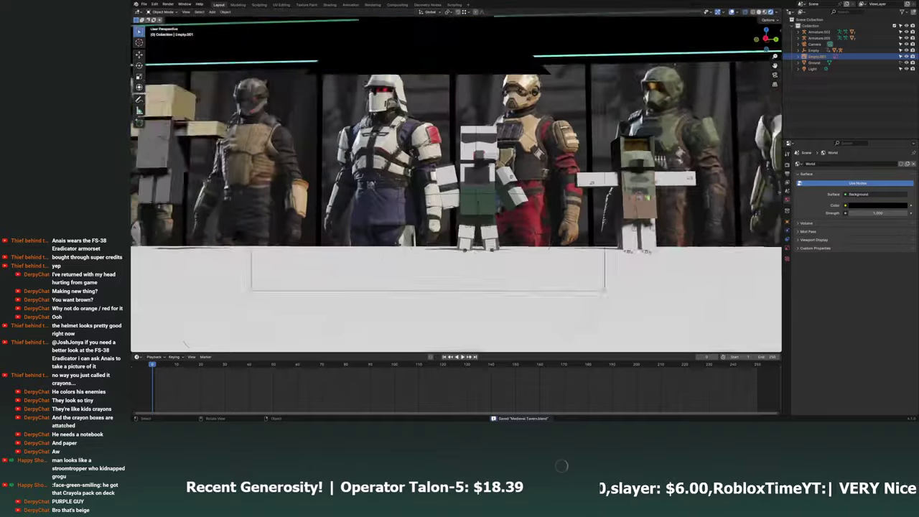
pyautogui.hotkey('shift', '`')
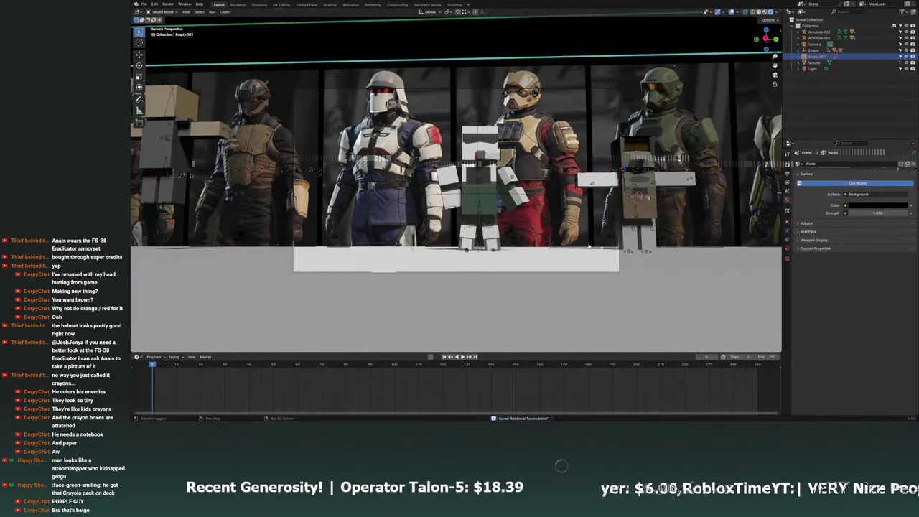
pyautogui.press('w')
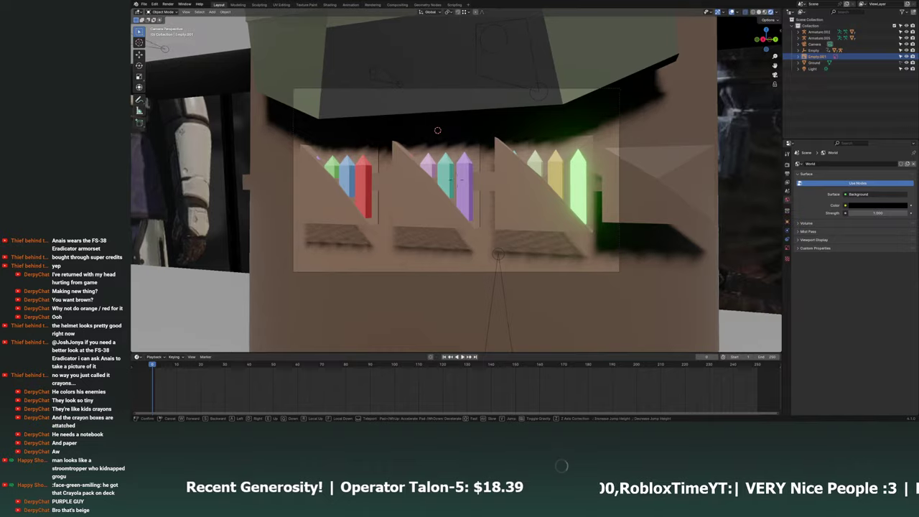
pyautogui.press('s')
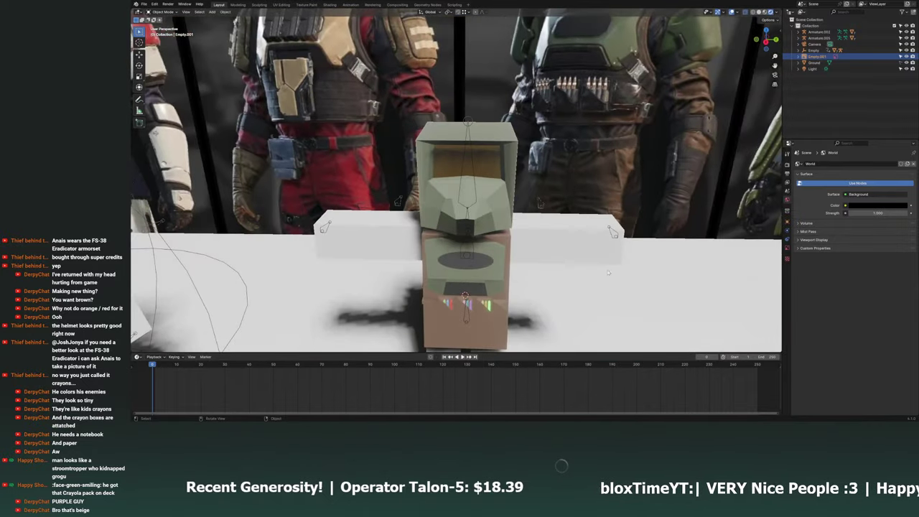
pyautogui.click(547, 212)
# Frame the character's arm cube, then select the crayon chest rig piece.
pyautogui.click(546, 214)
pyautogui.press('KP_Decimal')
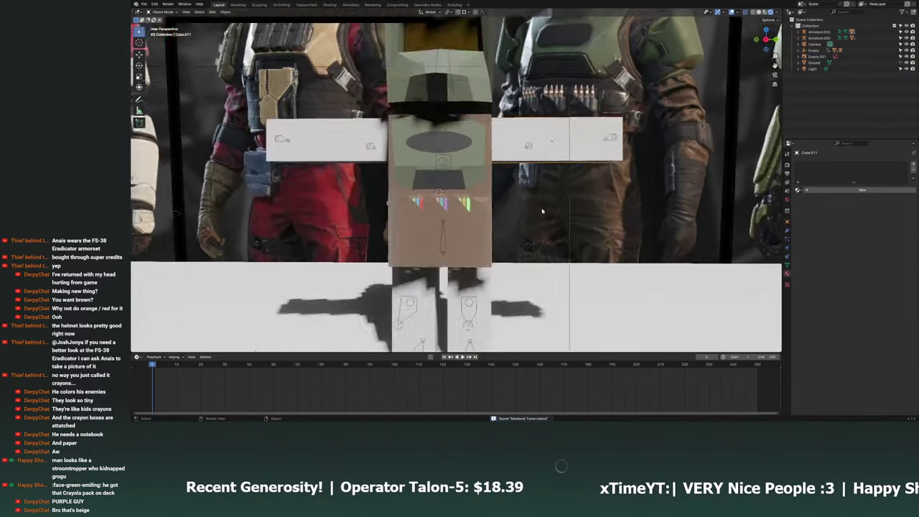
pyautogui.scroll(-6, 504, 197)
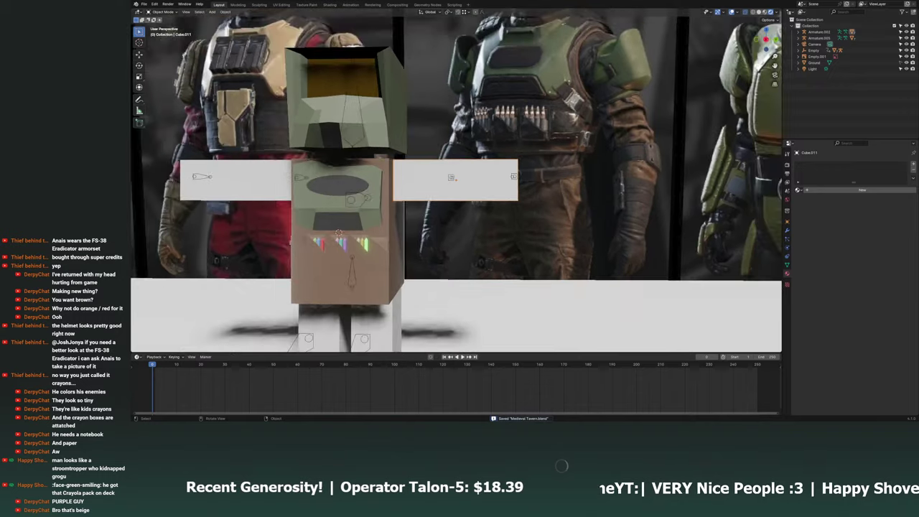
pyautogui.scroll(2, 504, 197)
pyautogui.click(442, 228)
# Add an edge loop near the bottom of the chest box in Edit Mode and save.
pyautogui.moveTo(442, 227); pyautogui.dragTo(402, 215, button='middle')
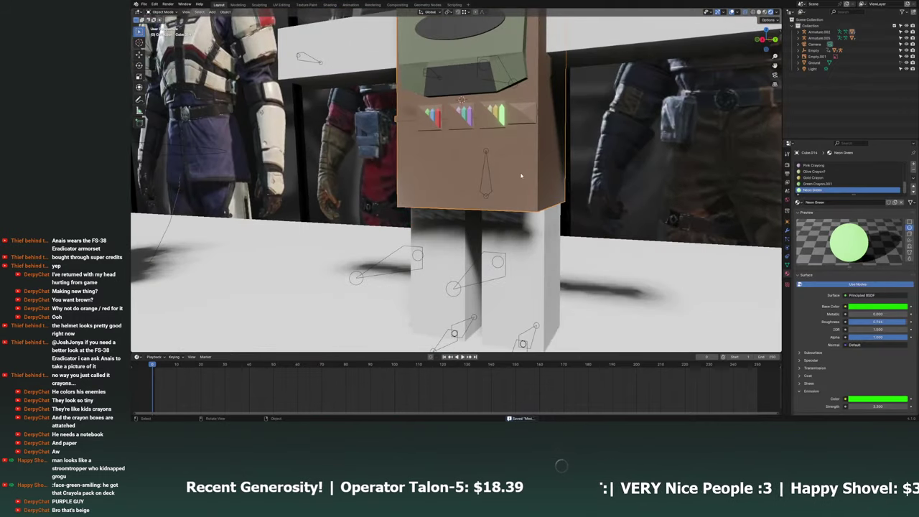
pyautogui.press('Tab')
pyautogui.moveTo(241, 119); pyautogui.dragTo(254, 116, button='middle')
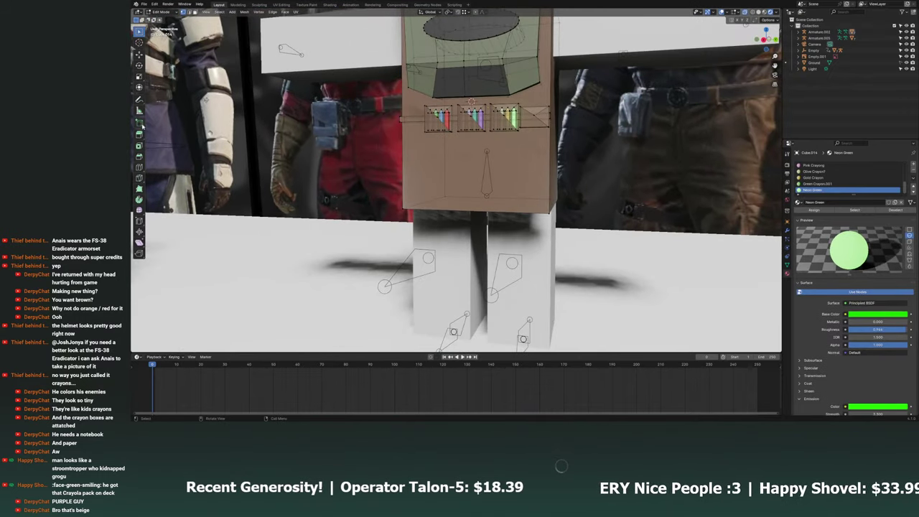
pyautogui.click(139, 167)
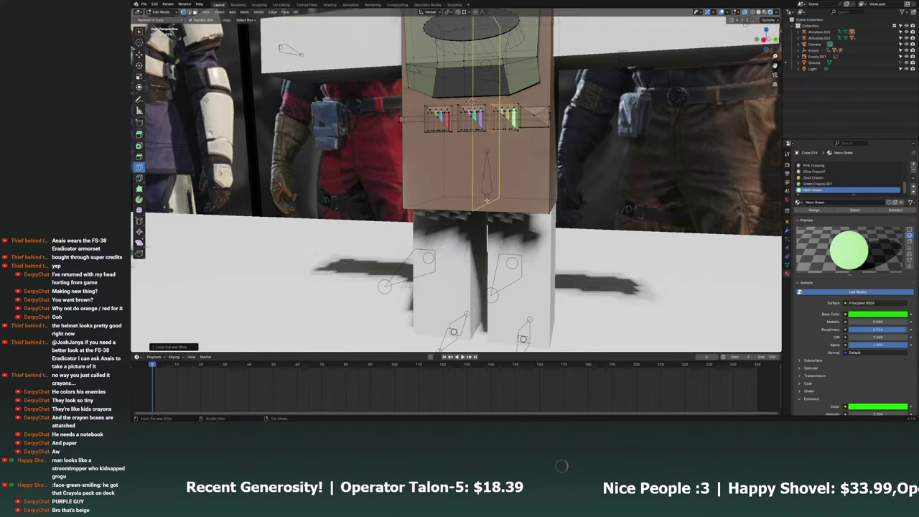
pyautogui.moveTo(532, 165); pyautogui.dragTo(529, 240)
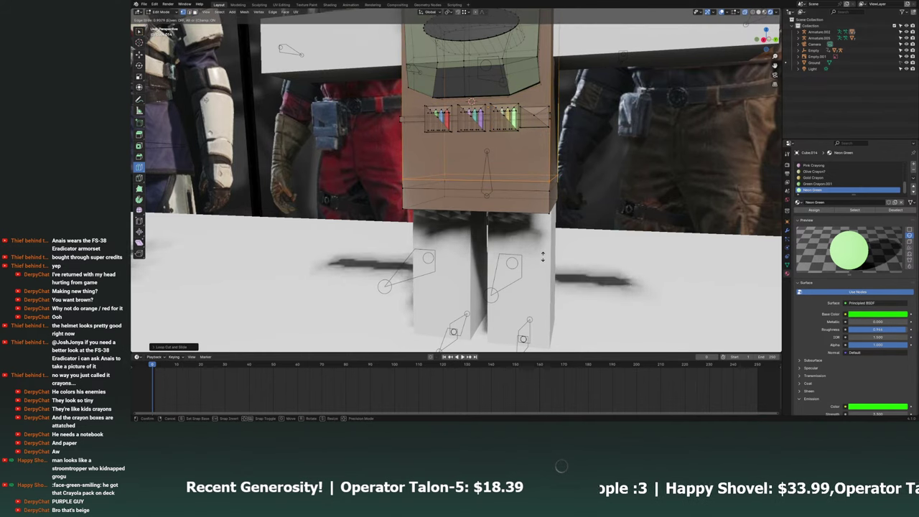
pyautogui.moveTo(478, 204); pyautogui.dragTo(459, 193, button='middle')
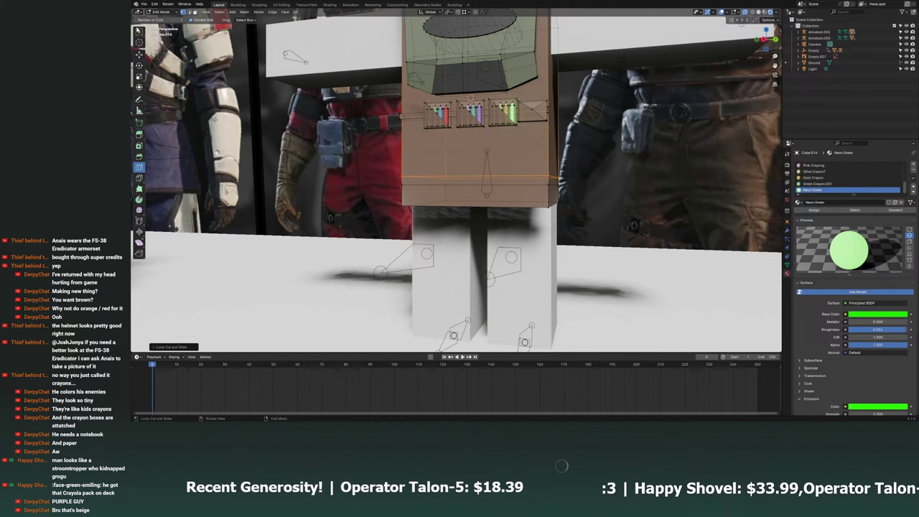
pyautogui.hotkey('ctrl', 's')
# Assign Eradicator Greenish to the face band below the new loop.
pyautogui.keyDown('alt'); pyautogui.keyDown('shift'); pyautogui.click(502, 185); pyautogui.keyUp('shift'); pyautogui.keyUp('alt')
pyautogui.scroll(3, 847, 178)
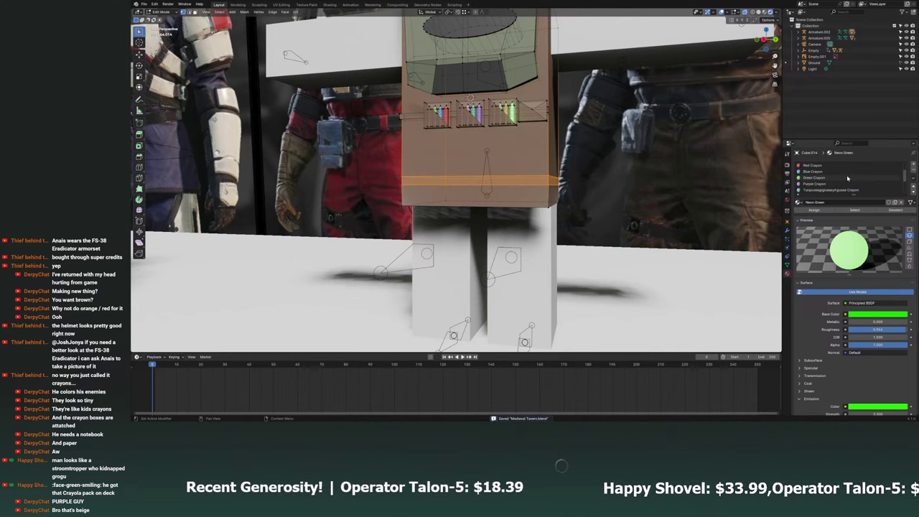
pyautogui.scroll(1, 847, 178)
pyautogui.scroll(2, 840, 175)
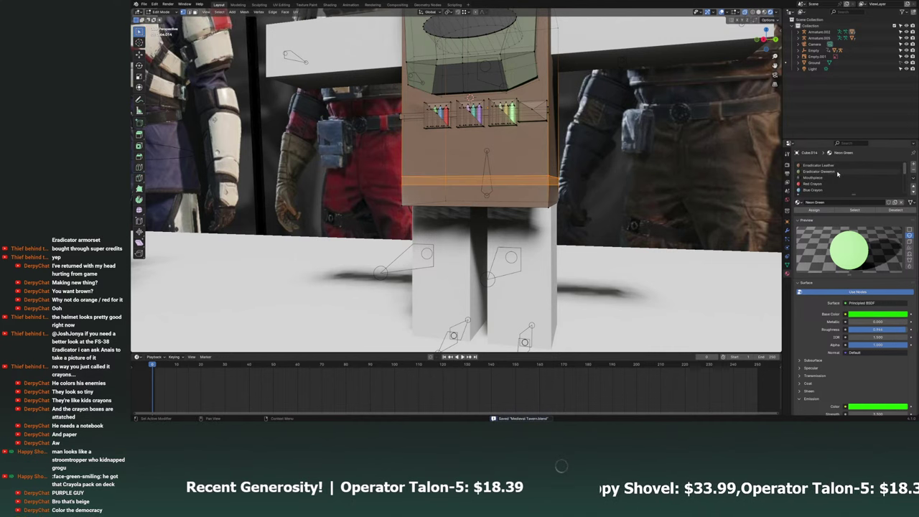
pyautogui.click(837, 172)
pyautogui.click(814, 210)
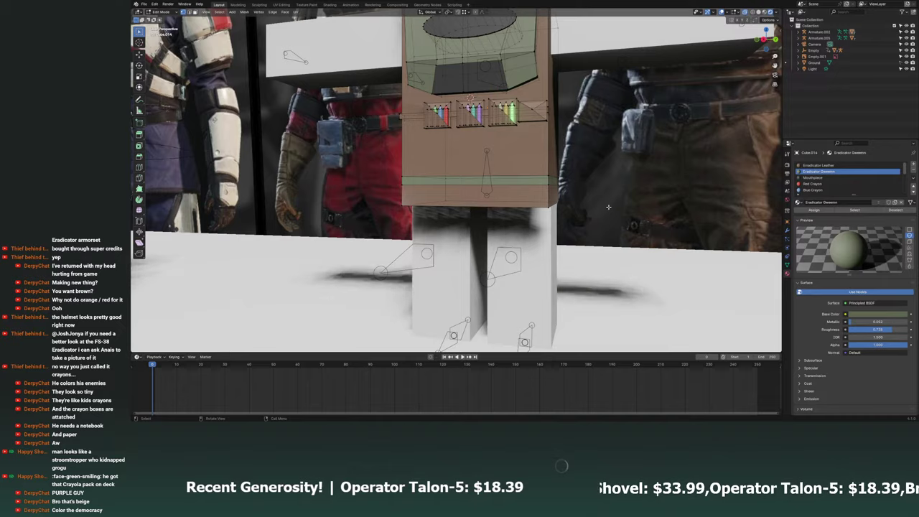
pyautogui.scroll(-4, 608, 206)
pyautogui.moveTo(608, 207)
pyautogui.mouseDown(button='middle')
pyautogui.moveTo(547, 210)
pyautogui.moveTo(571, 209)
pyautogui.mouseUp(button='middle')
pyautogui.scroll(4, 547, 210)
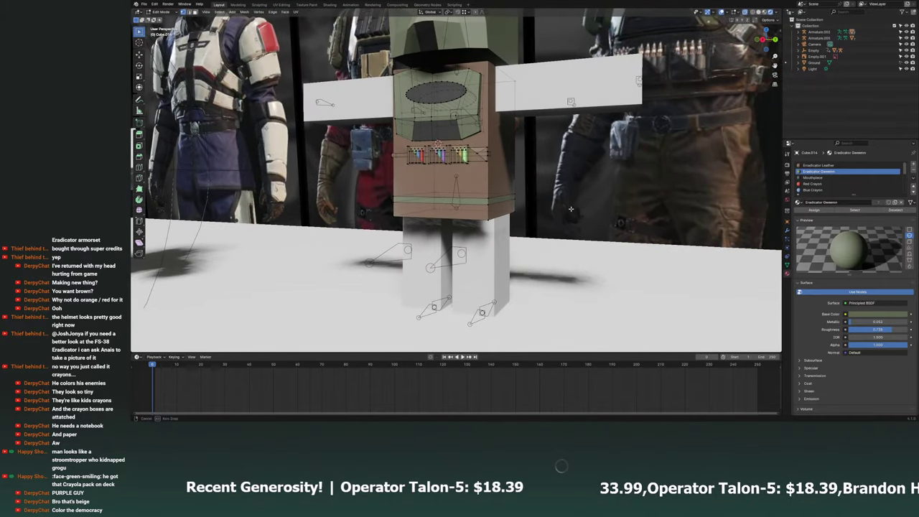
# Add a new torso material slot holding a single-user copy of Eradicator Leather.
pyautogui.click(826, 165)
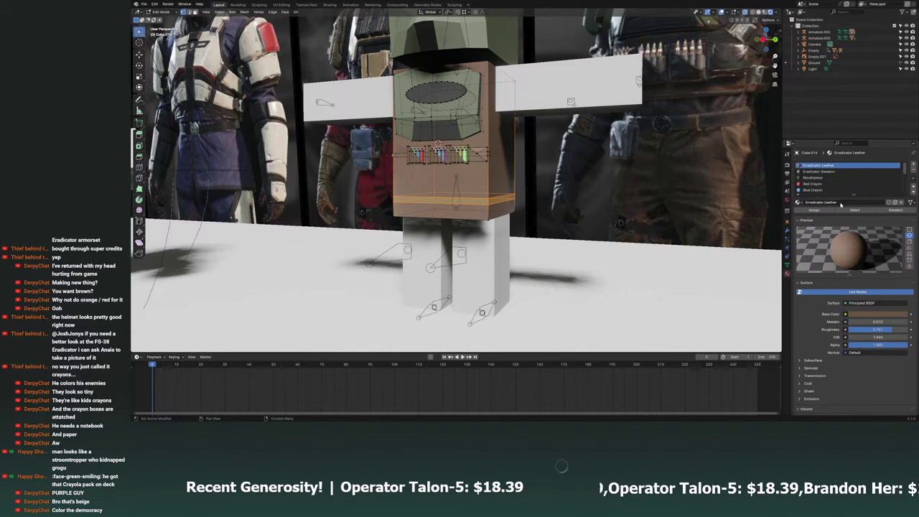
pyautogui.click(913, 165)
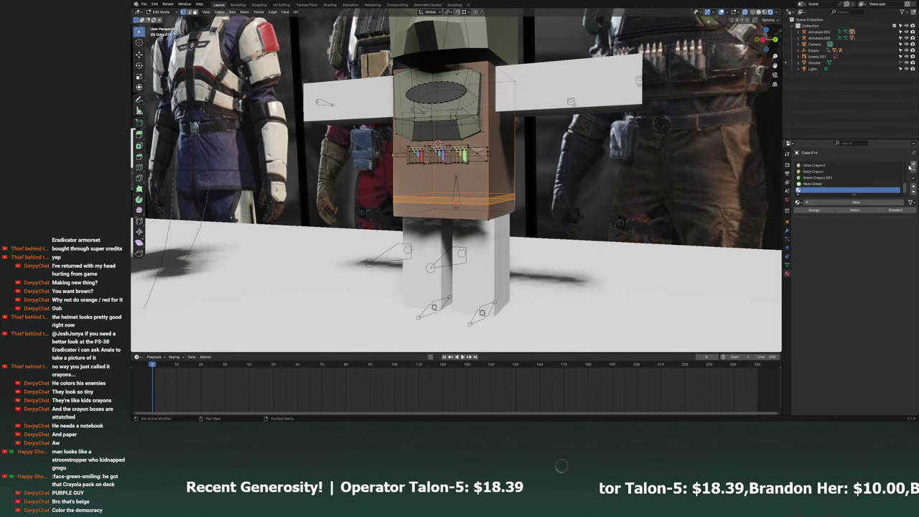
pyautogui.click(799, 203)
pyautogui.click(819, 234)
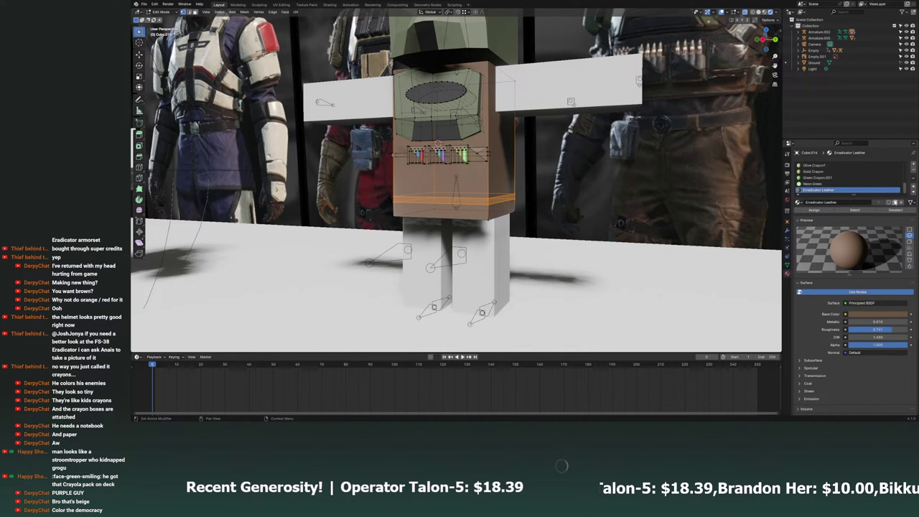
pyautogui.click(895, 202)
# Rename the copy 'Eradicator Leather Dark' and edit its base colour.
pyautogui.doubleClick(830, 203)
pyautogui.press('BackSpace')
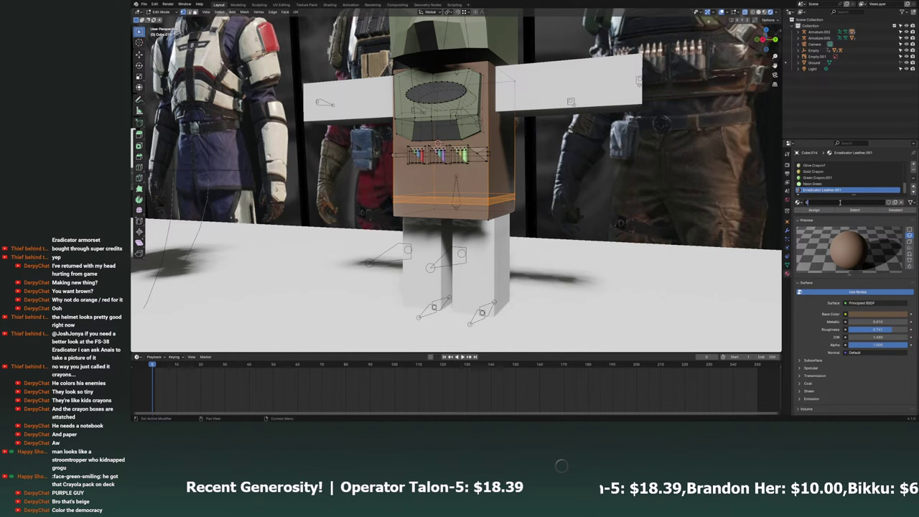
pyautogui.write('Eradicator Leather Cra')
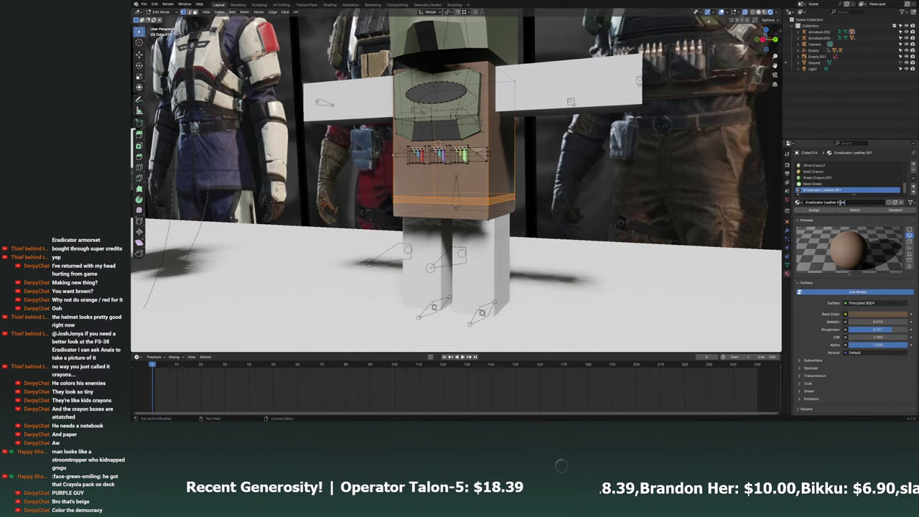
pyautogui.write('r Dark')
pyautogui.press('Return')
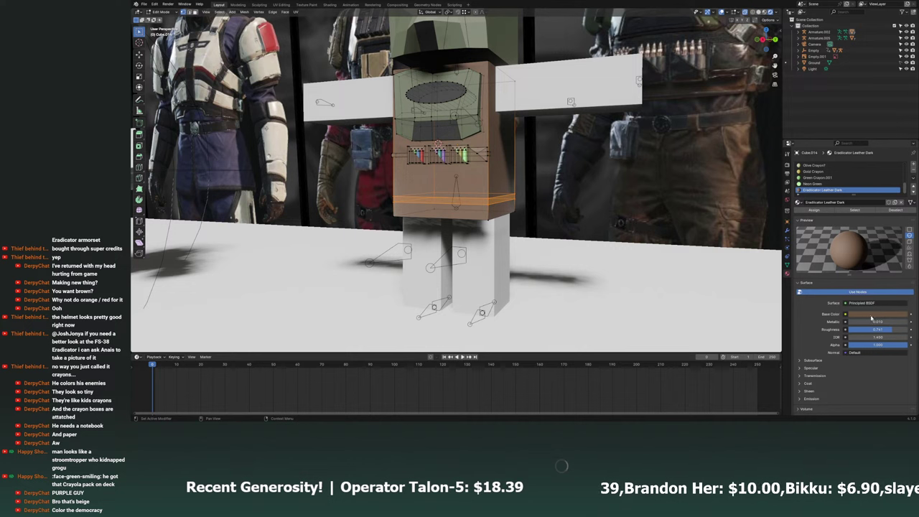
pyautogui.click(879, 314)
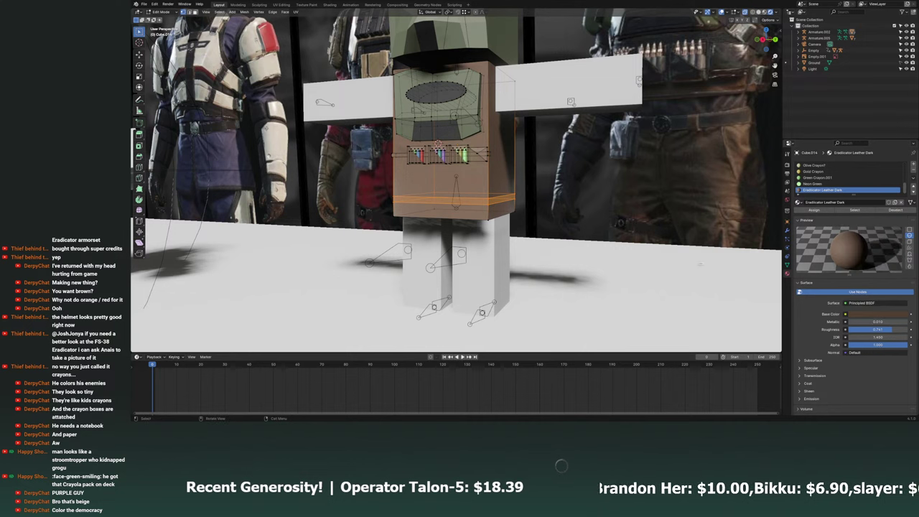
pyautogui.moveTo(585, 216); pyautogui.dragTo(602, 211, button='middle')
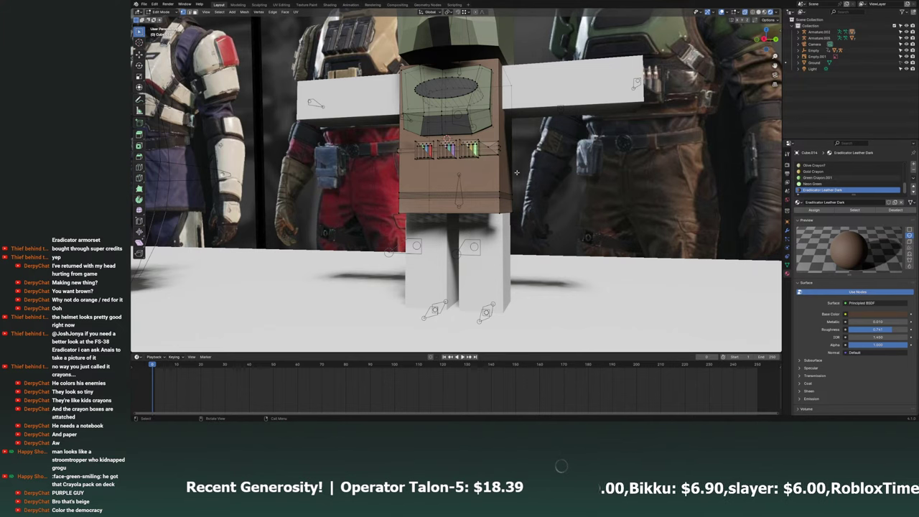
pyautogui.moveTo(602, 211)
pyautogui.mouseDown(button='middle')
pyautogui.moveTo(588, 179)
pyautogui.moveTo(445, 194)
pyautogui.moveTo(590, 290)
pyautogui.mouseUp(button='middle')
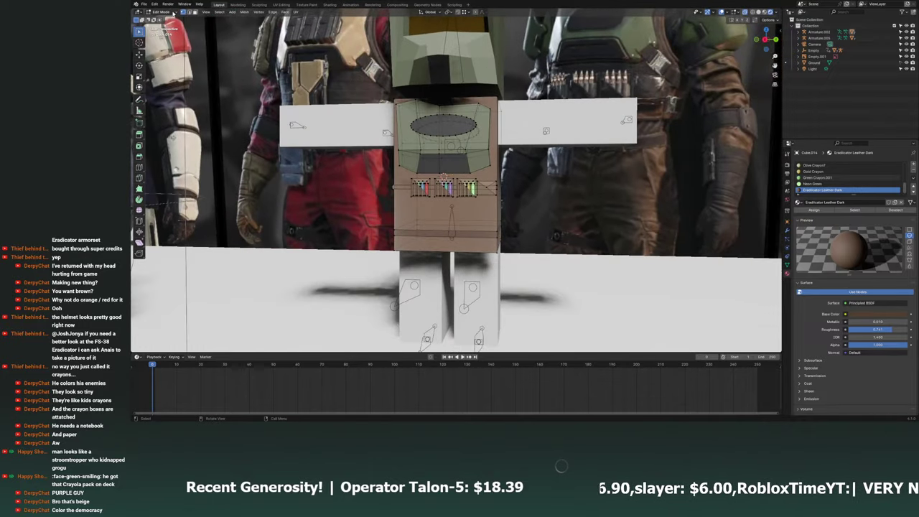
# Return to Object Mode, view the character from the front, and save the file.
pyautogui.press('Tab')
pyautogui.click(554, 236)
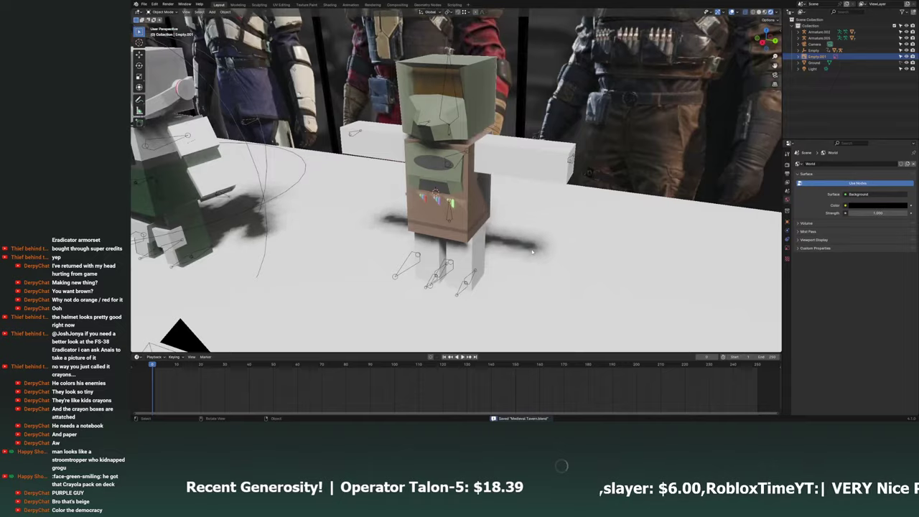
pyautogui.moveTo(554, 236)
pyautogui.mouseDown(button='middle')
pyautogui.moveTo(535, 225)
pyautogui.moveTo(515, 248)
pyautogui.moveTo(528, 243)
pyautogui.mouseUp(button='middle')
pyautogui.hotkey('ctrl', 's')
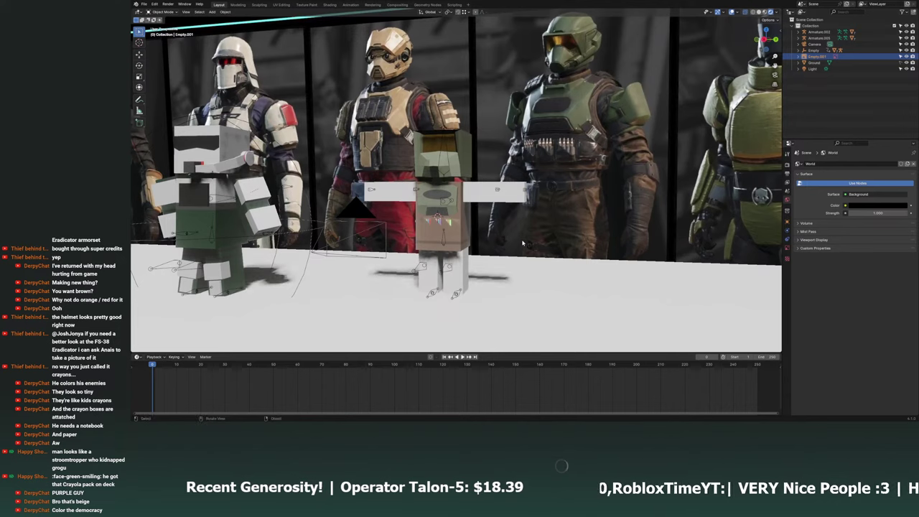
# On the torso, darken the Eradicator Leather base colour and lower its roughness to about 0.383.
pyautogui.scroll(4, 475, 245)
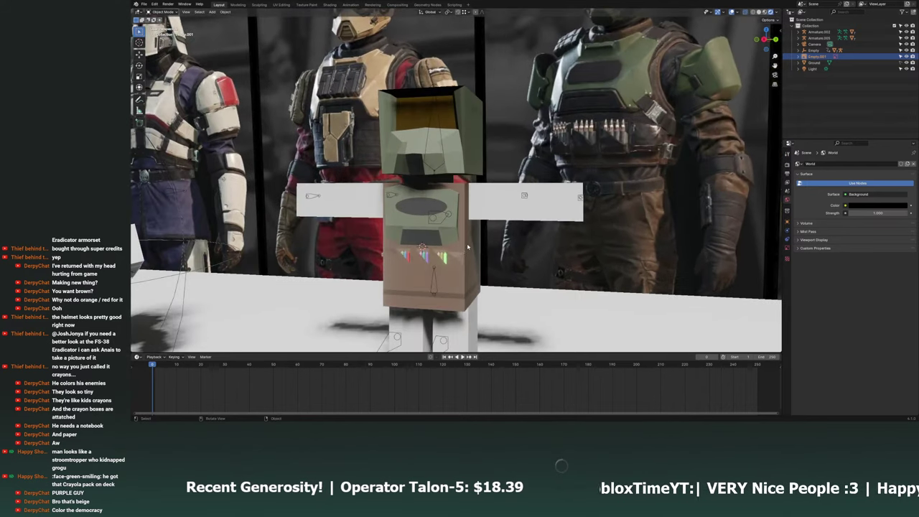
pyautogui.click(427, 237)
pyautogui.click(787, 273)
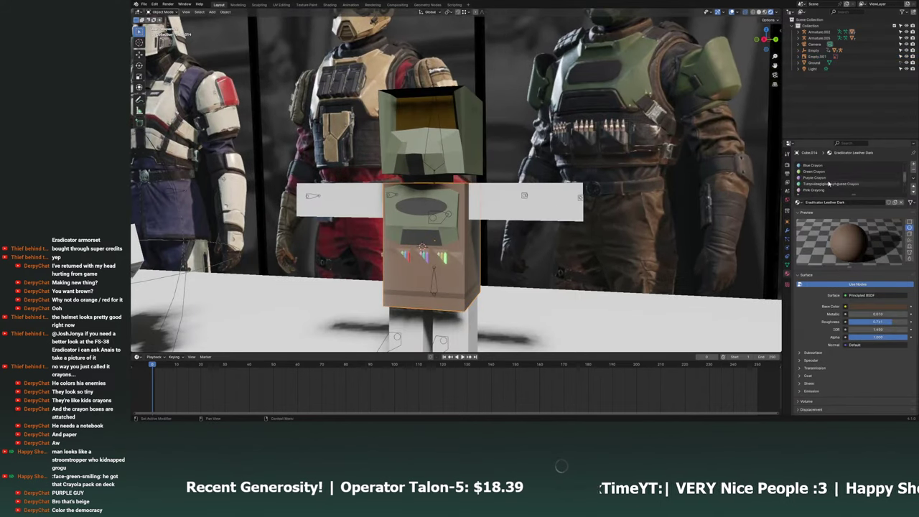
pyautogui.scroll(5, 825, 176)
pyautogui.click(823, 167)
pyautogui.click(893, 306)
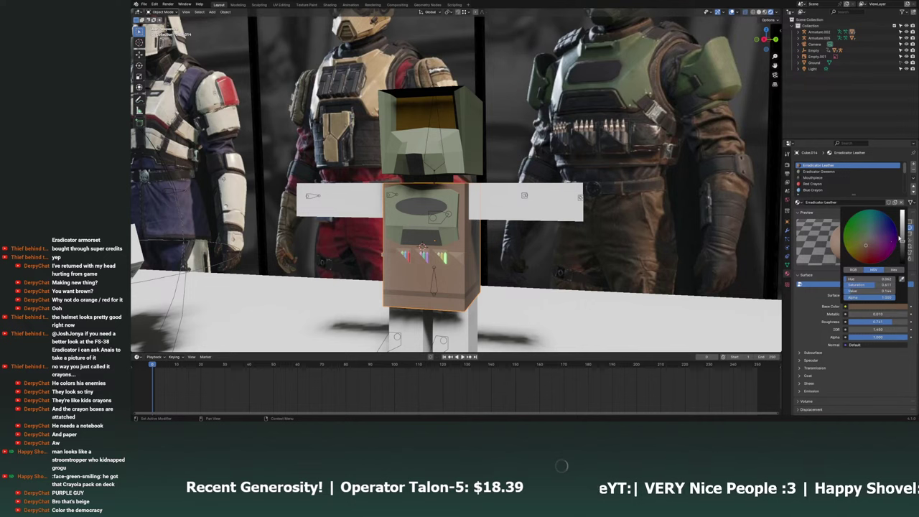
pyautogui.moveTo(901, 216); pyautogui.dragTo(901, 246)
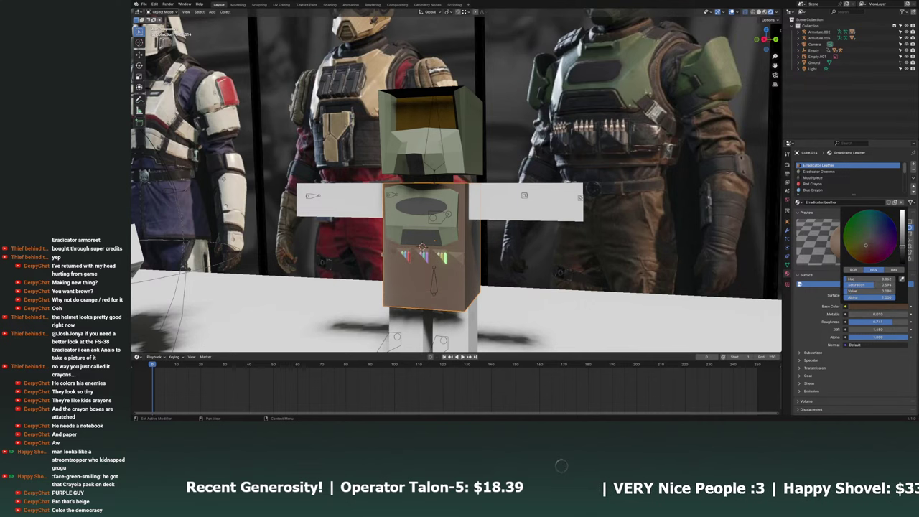
pyautogui.moveTo(898, 321)
pyautogui.mouseDown()
pyautogui.moveTo(875, 322)
pyautogui.moveTo(877, 313)
pyautogui.mouseUp()
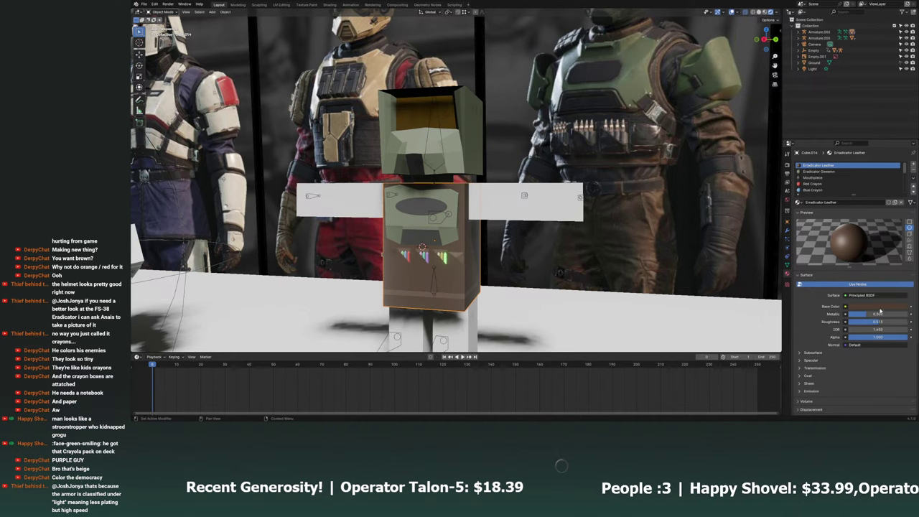
pyautogui.click(882, 307)
pyautogui.moveTo(903, 250); pyautogui.dragTo(902, 252)
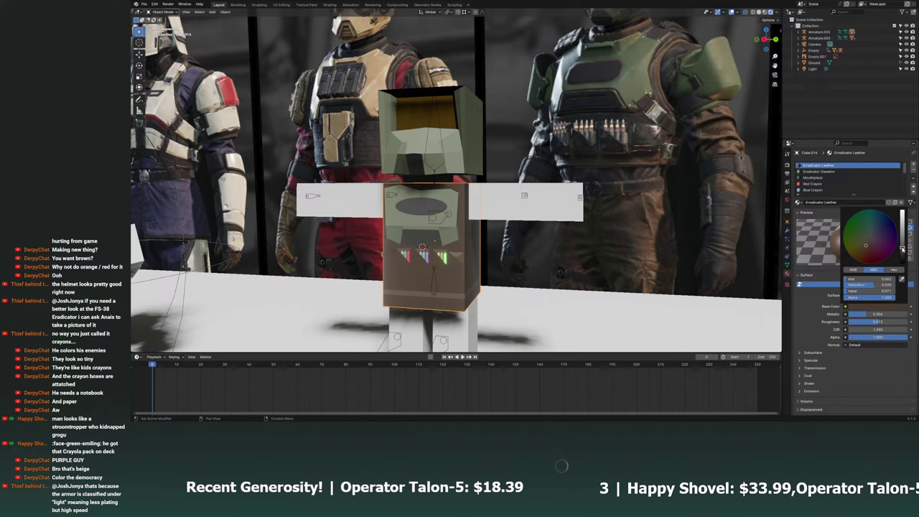
# Darken the Eradicator Leather Dark base colour to almost black.
pyautogui.click(839, 189)
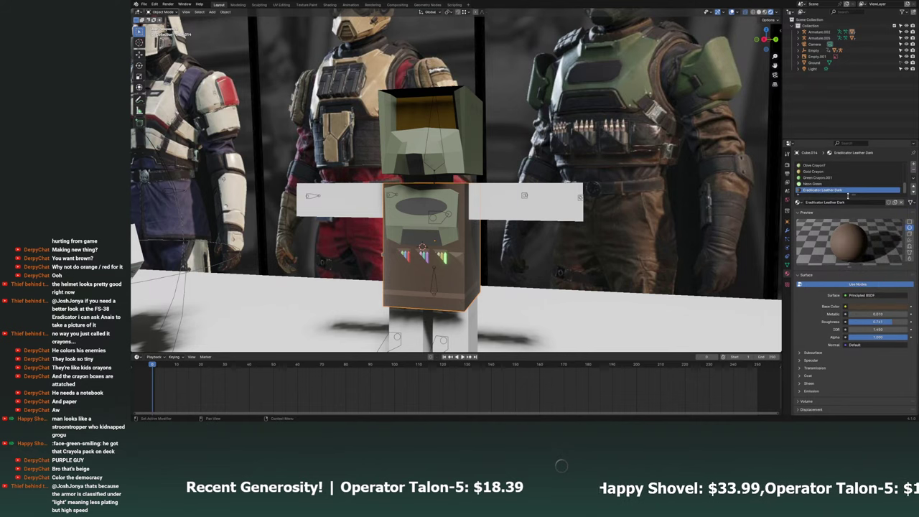
pyautogui.click(878, 306)
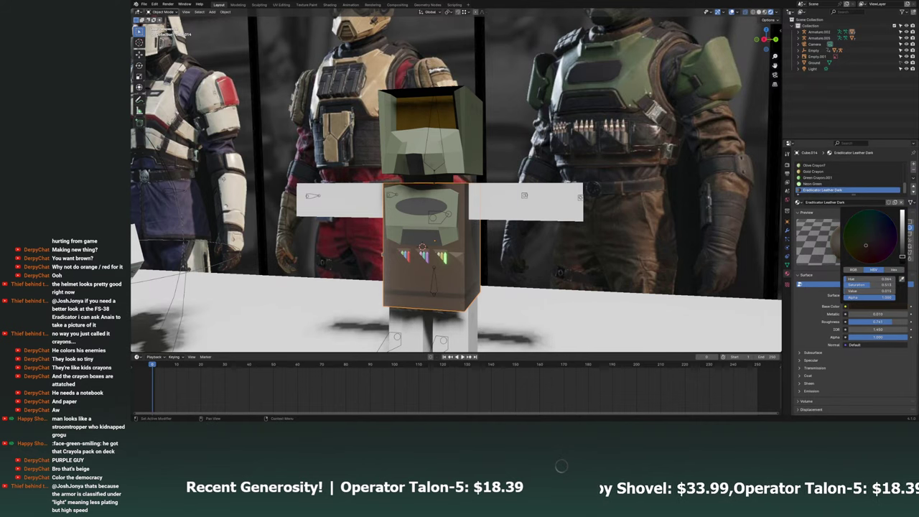
pyautogui.moveTo(616, 264); pyautogui.dragTo(557, 271, button='middle')
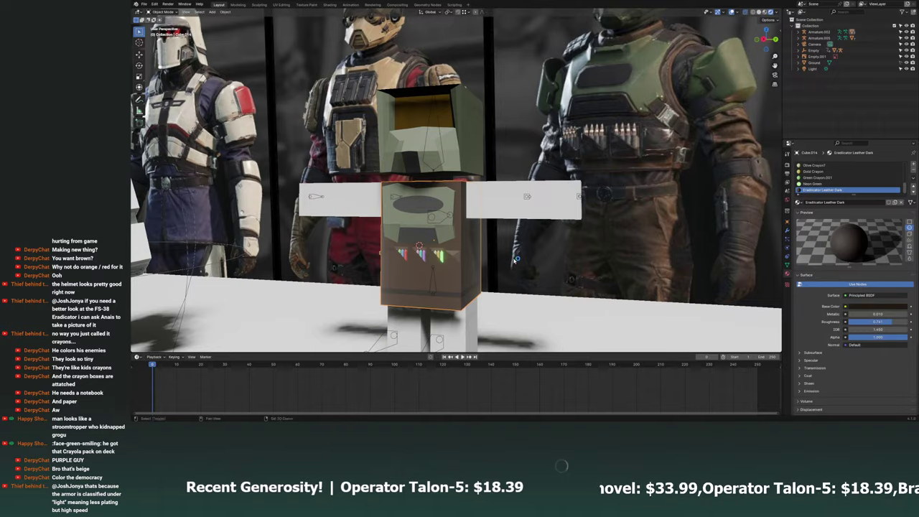
pyautogui.scroll(4, 514, 260)
# Zoom in on the torso, enter Edit Mode, save, and view the chest from behind.
pyautogui.keyDown('shift'); pyautogui.moveTo(470, 253); pyautogui.dragTo(513, 210, button='middle'); pyautogui.keyUp('shift')
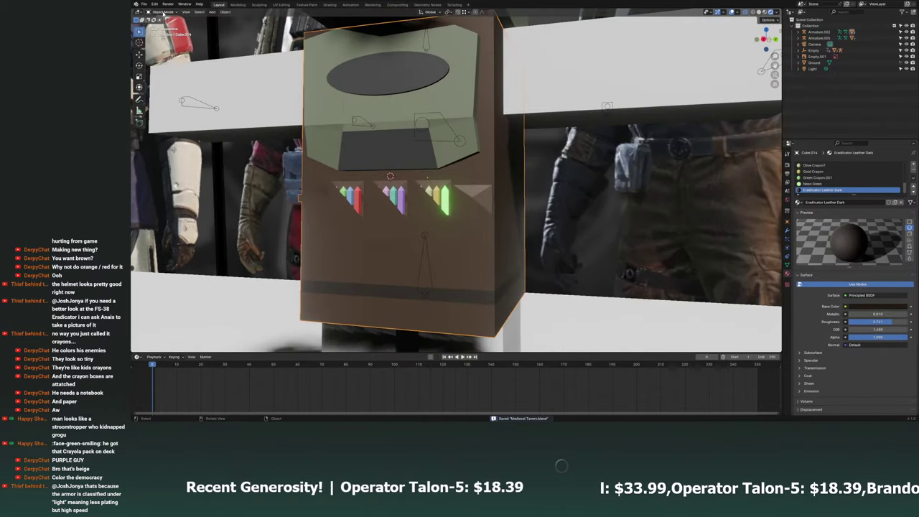
pyautogui.press('Tab')
pyautogui.hotkey('ctrl', 's')
pyautogui.scroll(2, 513, 210)
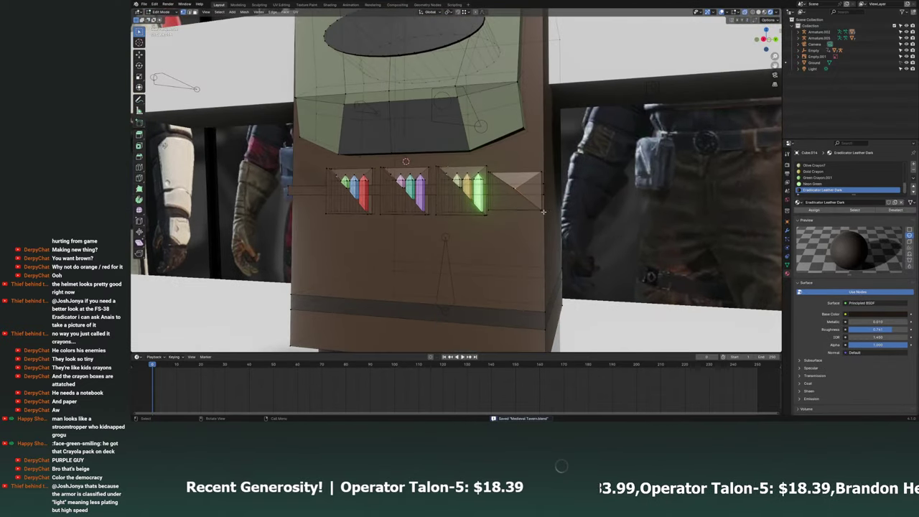
pyautogui.scroll(5, 544, 211)
pyautogui.moveTo(534, 209)
pyautogui.mouseDown(button='middle')
pyautogui.moveTo(511, 206)
pyautogui.moveTo(716, 48)
pyautogui.mouseUp(button='middle')
pyautogui.scroll(-5, 511, 206)
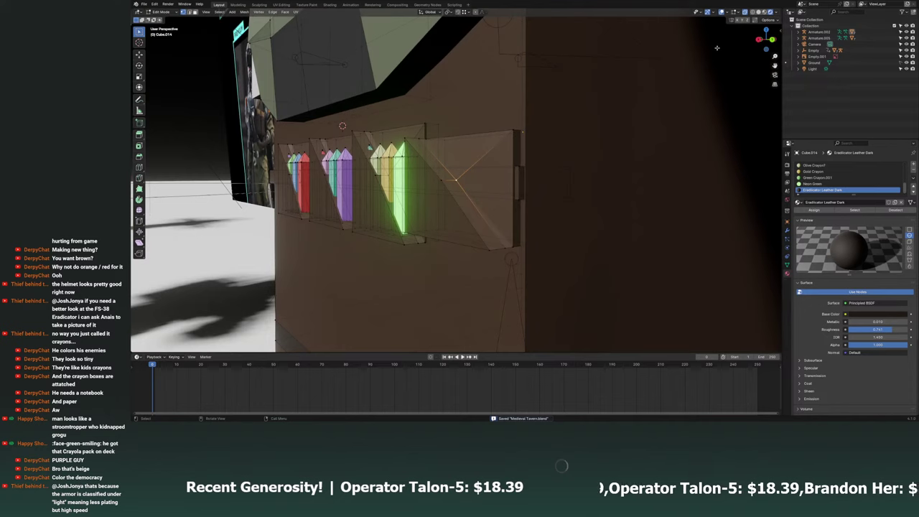
pyautogui.click(770, 41)
# Select the crayon box faces and inspect them from several angles.
pyautogui.moveTo(567, 275)
pyautogui.mouseDown()
pyautogui.moveTo(473, 102)
pyautogui.moveTo(448, 138)
pyautogui.mouseUp()
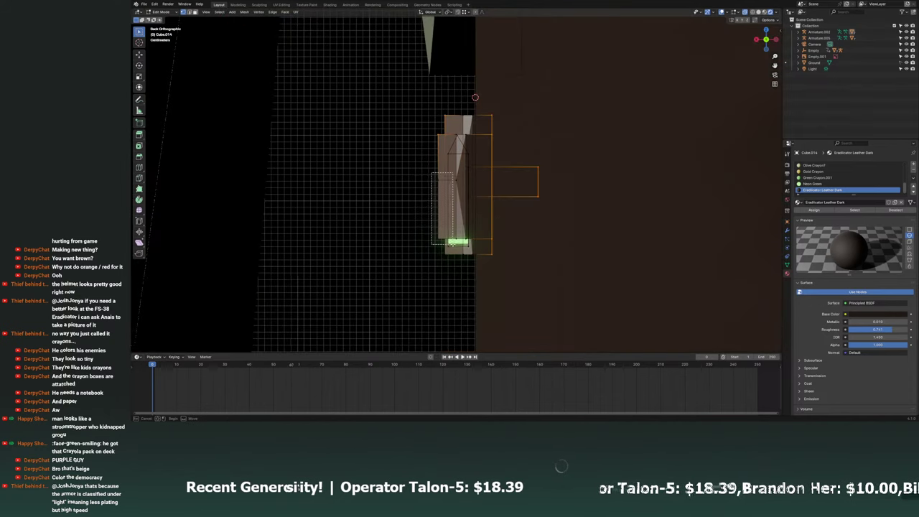
pyautogui.moveTo(446, 260); pyautogui.dragTo(441, 254)
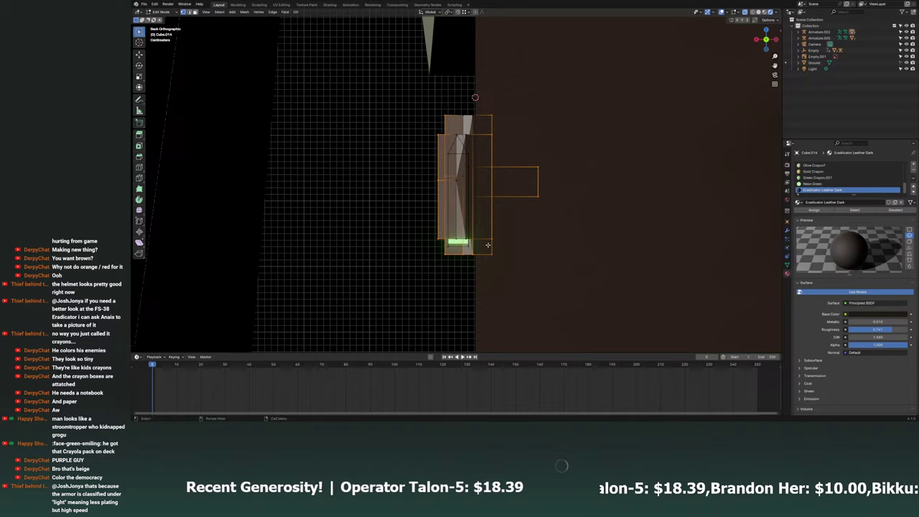
pyautogui.moveTo(488, 246)
pyautogui.mouseDown(button='middle')
pyautogui.moveTo(389, 131)
pyautogui.moveTo(553, 229)
pyautogui.mouseUp(button='middle')
pyautogui.keyDown('shift'); pyautogui.moveTo(466, 209); pyautogui.dragTo(522, 225, button='middle'); pyautogui.keyUp('shift')
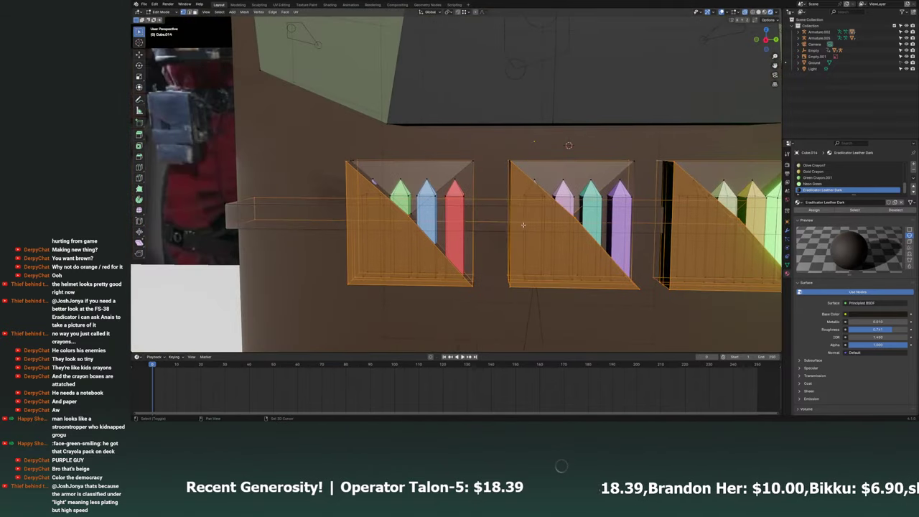
pyautogui.moveTo(460, 233); pyautogui.dragTo(352, 142, button='middle')
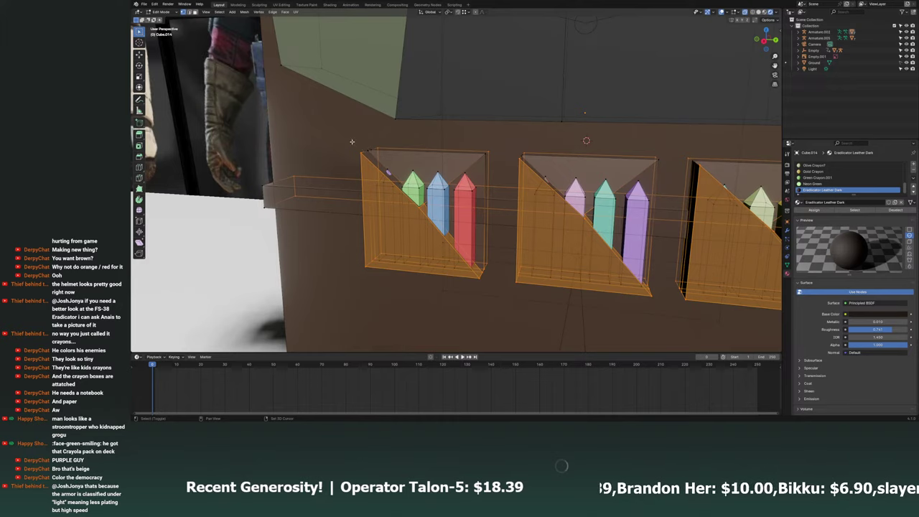
pyautogui.keyDown('shift'); pyautogui.moveTo(544, 192); pyautogui.dragTo(458, 203, button='middle'); pyautogui.keyUp('shift')
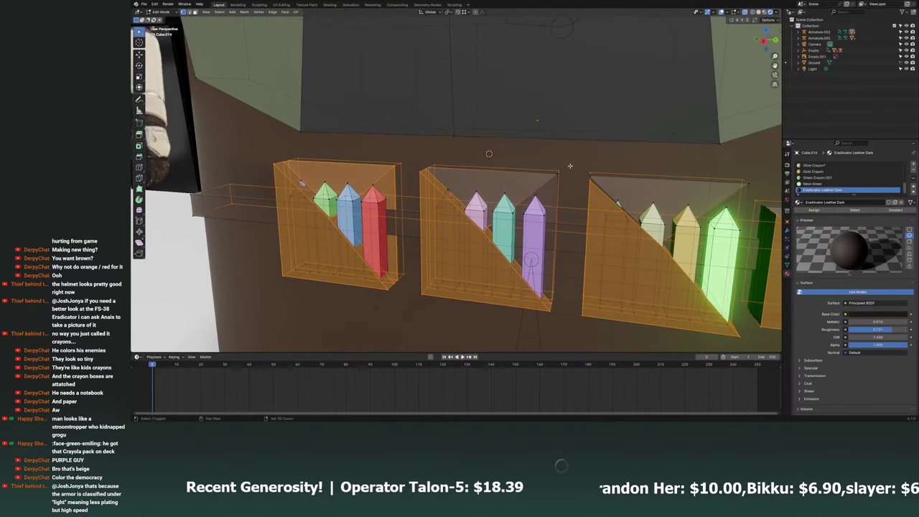
pyautogui.moveTo(346, 176)
pyautogui.mouseDown(button='middle')
pyautogui.moveTo(545, 217)
pyautogui.moveTo(550, 296)
pyautogui.moveTo(559, 270)
pyautogui.mouseUp(button='middle')
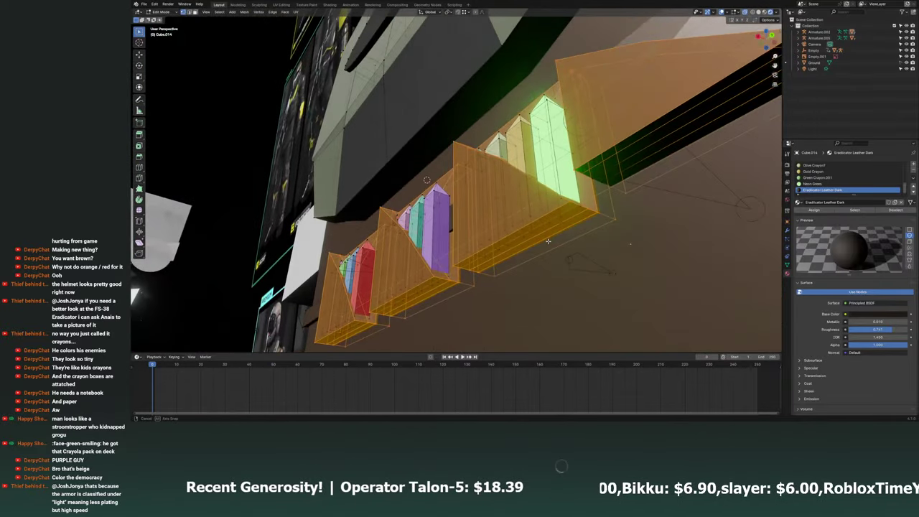
pyautogui.moveTo(560, 270)
pyautogui.mouseDown(button='middle')
pyautogui.moveTo(838, 209)
pyautogui.moveTo(624, 253)
pyautogui.moveTo(567, 249)
pyautogui.moveTo(505, 182)
pyautogui.mouseUp(button='middle')
# Assign Eradicator Leather Dark to the right-end triangular face of the crayon-box row.
pyautogui.click(624, 254)
pyautogui.click(566, 248)
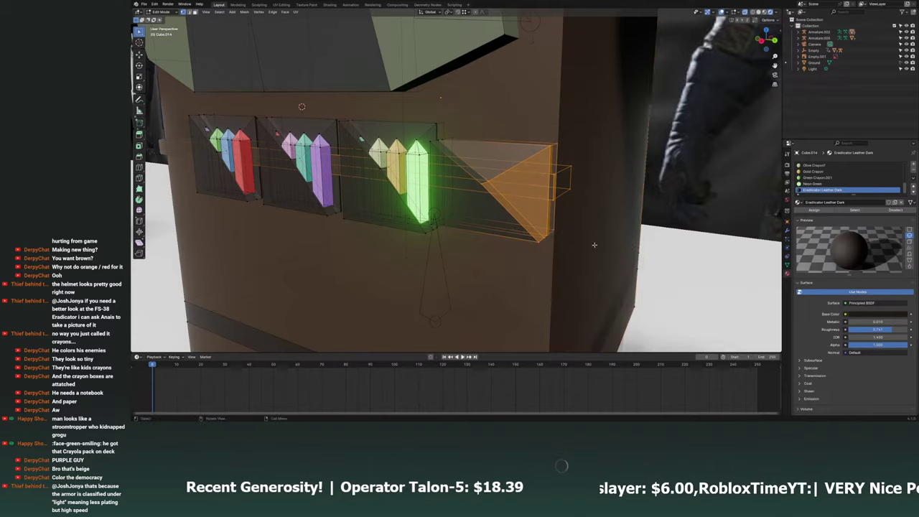
pyautogui.moveTo(464, 153); pyautogui.dragTo(466, 154)
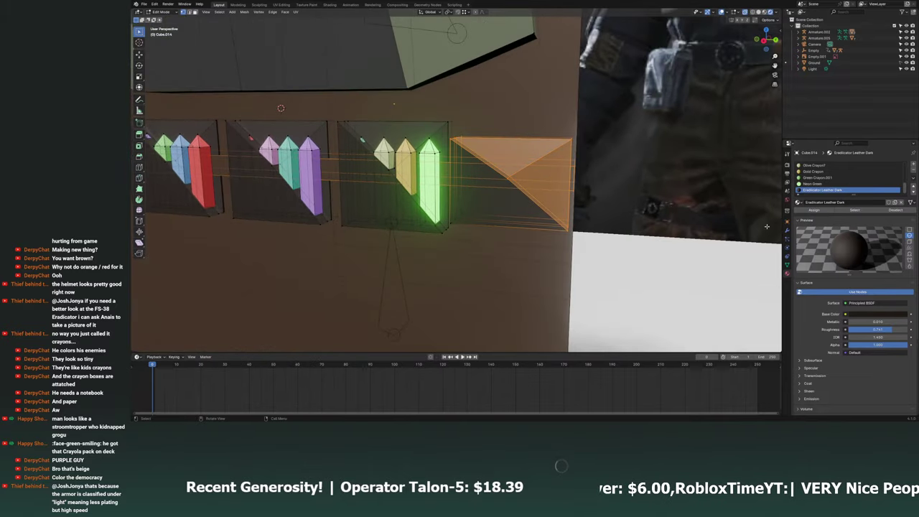
pyautogui.click(819, 210)
# Check the dark strap from the side and front, then clear the face selection.
pyautogui.moveTo(503, 180)
pyautogui.mouseDown(button='middle')
pyautogui.moveTo(433, 138)
pyautogui.moveTo(441, 183)
pyautogui.mouseUp(button='middle')
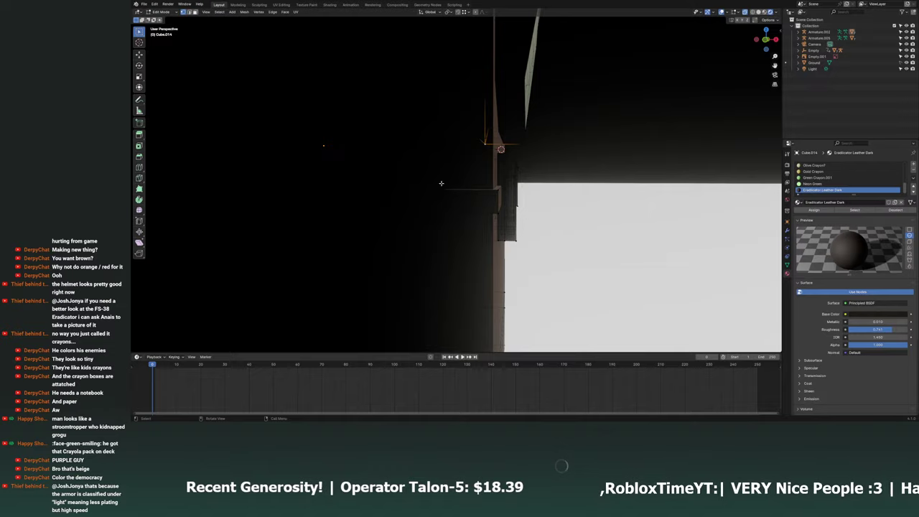
pyautogui.moveTo(668, 213); pyautogui.dragTo(675, 126, button='middle')
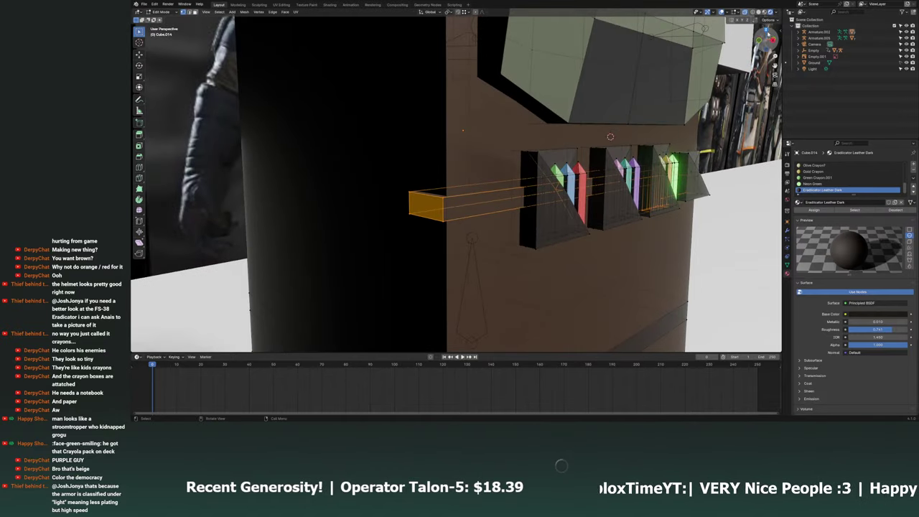
pyautogui.press('KP_1')
pyautogui.moveTo(507, 211); pyautogui.dragTo(507, 211)
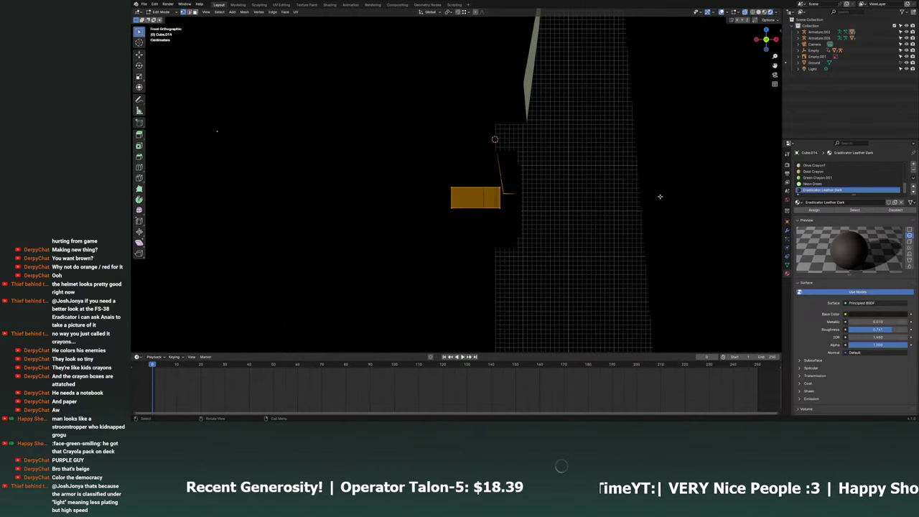
pyautogui.click(630, 203)
pyautogui.moveTo(630, 203); pyautogui.dragTo(451, 217, button='middle')
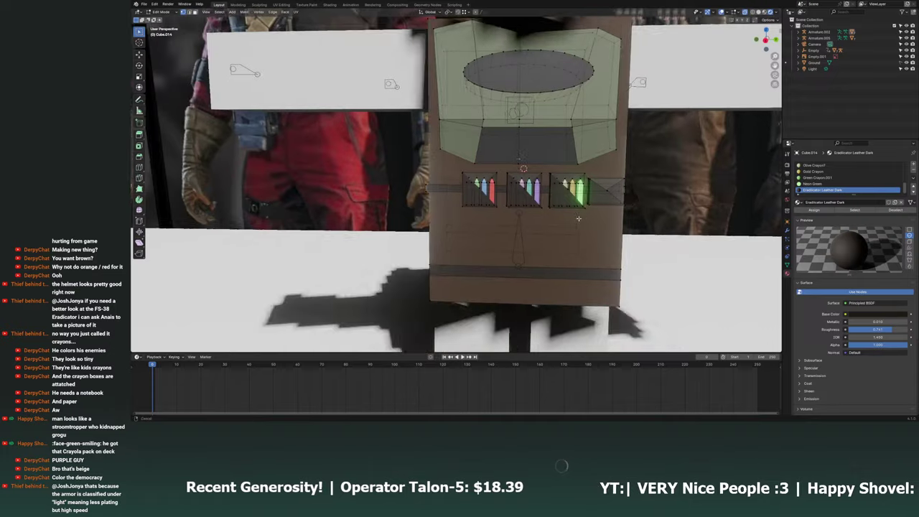
# Return to Object Mode and save the blend file.
pyautogui.press('Tab')
pyautogui.scroll(-4, 534, 206)
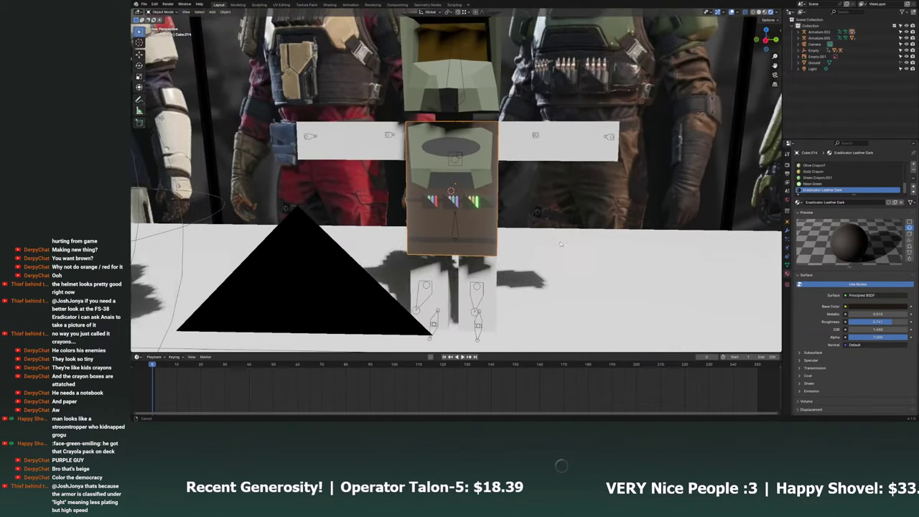
pyautogui.moveTo(533, 205)
pyautogui.mouseDown(button='middle')
pyautogui.moveTo(536, 242)
pyautogui.moveTo(552, 238)
pyautogui.moveTo(466, 126)
pyautogui.mouseUp(button='middle')
pyautogui.hotkey('ctrl', 's')
pyautogui.scroll(4, 513, 225)
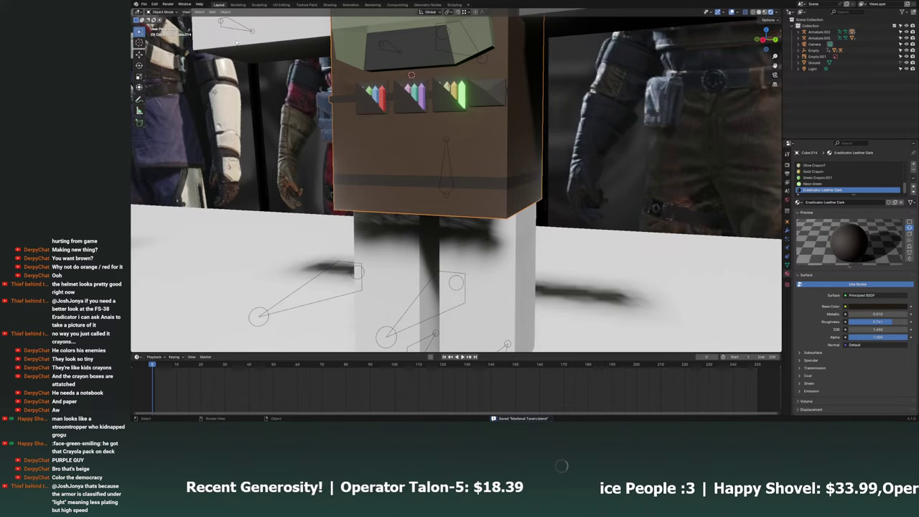
# Back in Edit Mode, inset the selected lower torso band from a side view.
pyautogui.press('Tab')
pyautogui.scroll(-3, 483, 185)
pyautogui.scroll(-3, 483, 185)
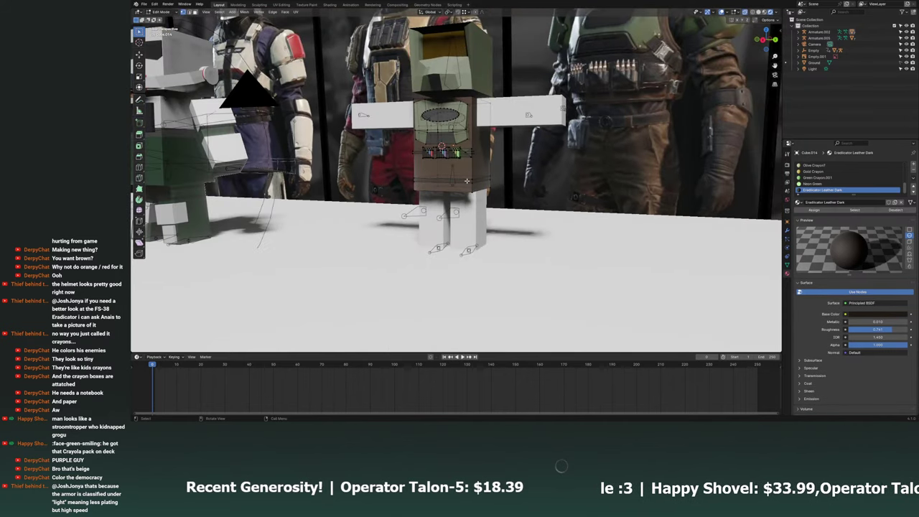
pyautogui.scroll(2, 467, 181)
pyautogui.scroll(3, 467, 181)
pyautogui.scroll(2, 466, 181)
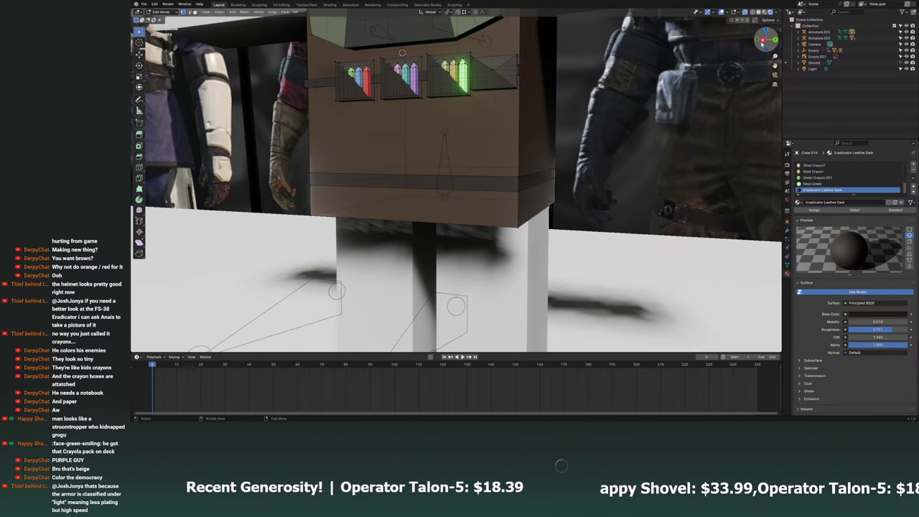
pyautogui.press('KP_3')
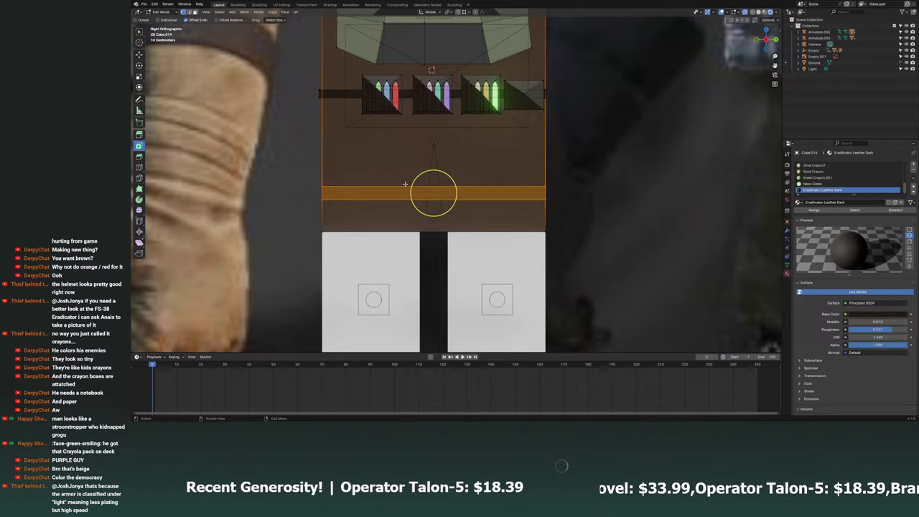
pyautogui.press('i')
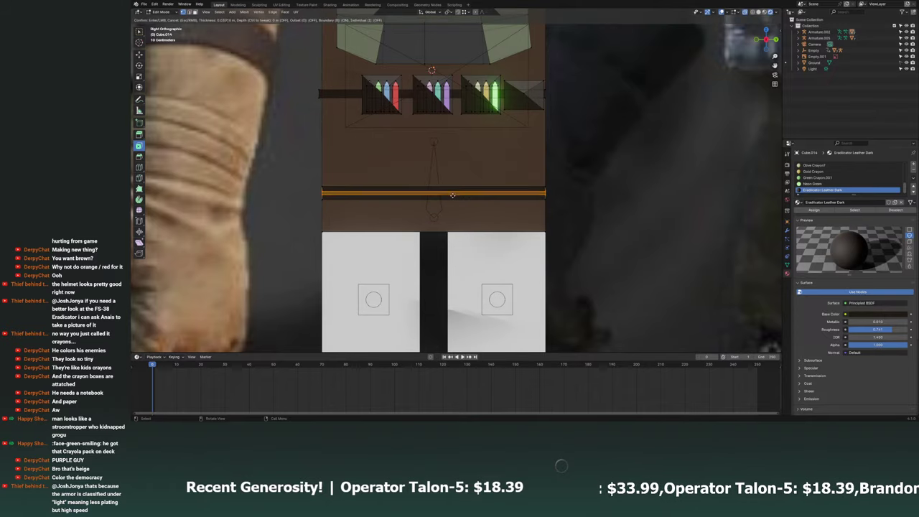
pyautogui.click(452, 196)
# Scale the inset band faces to resize the dark band.
pyautogui.moveTo(431, 194)
pyautogui.mouseDown(button='middle')
pyautogui.moveTo(536, 190)
pyautogui.moveTo(450, 183)
pyautogui.mouseUp(button='middle')
pyautogui.press('s')
pyautogui.click(548, 197)
pyautogui.scroll(-3, 466, 181)
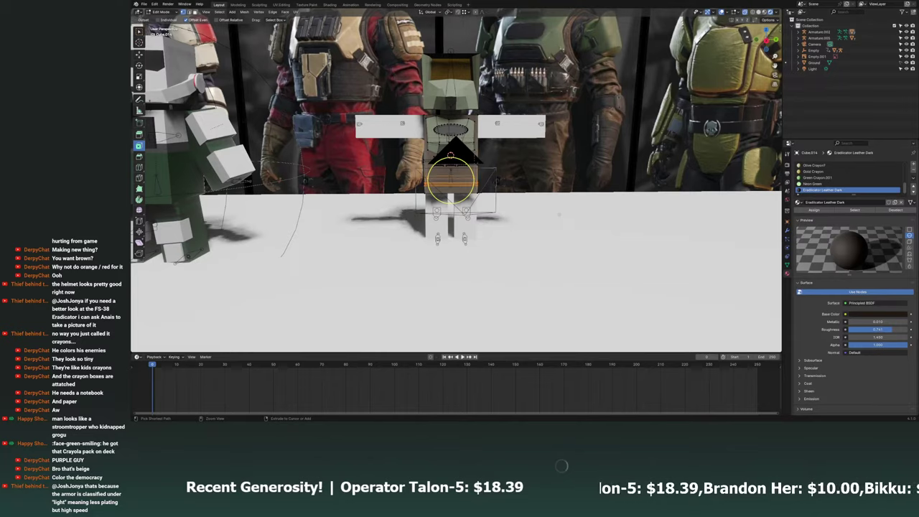
# Take the torso out of mesh editing and back into Object Mode.
pyautogui.press('Tab')
pyautogui.scroll(4, 559, 205)
pyautogui.scroll(1, 558, 205)
pyautogui.click(161, 12)
pyautogui.scroll(-3, 519, 234)
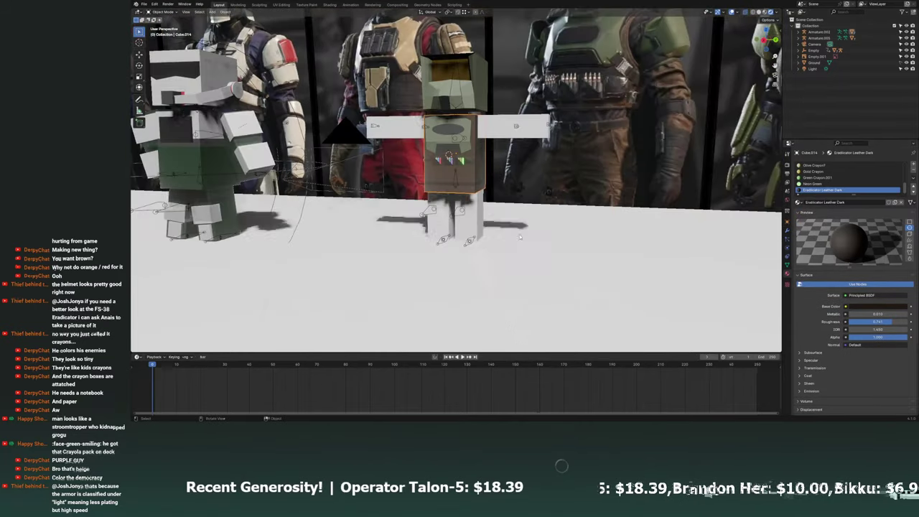
# Recentre the view on the whole soldier and select the torso cube.
pyautogui.click(519, 234)
pyautogui.moveTo(519, 234); pyautogui.dragTo(517, 262, button='middle')
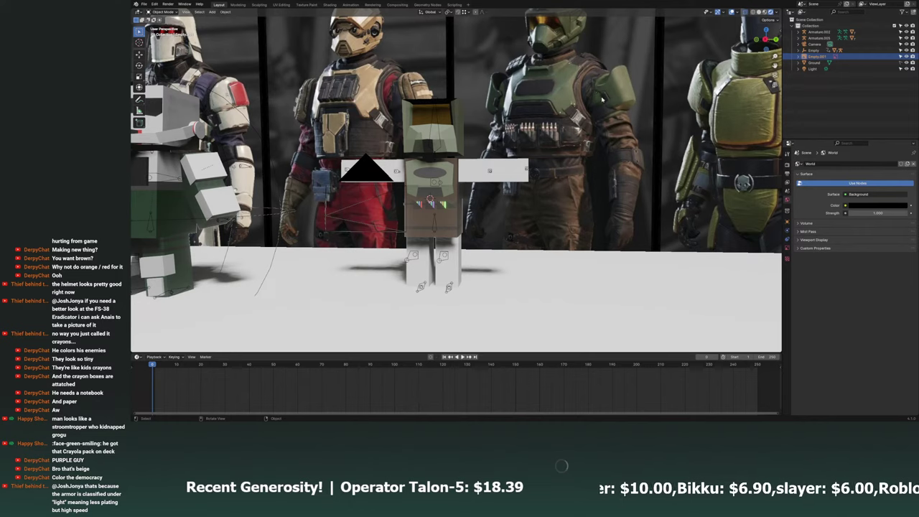
pyautogui.moveTo(601, 99); pyautogui.dragTo(524, 196, button='middle')
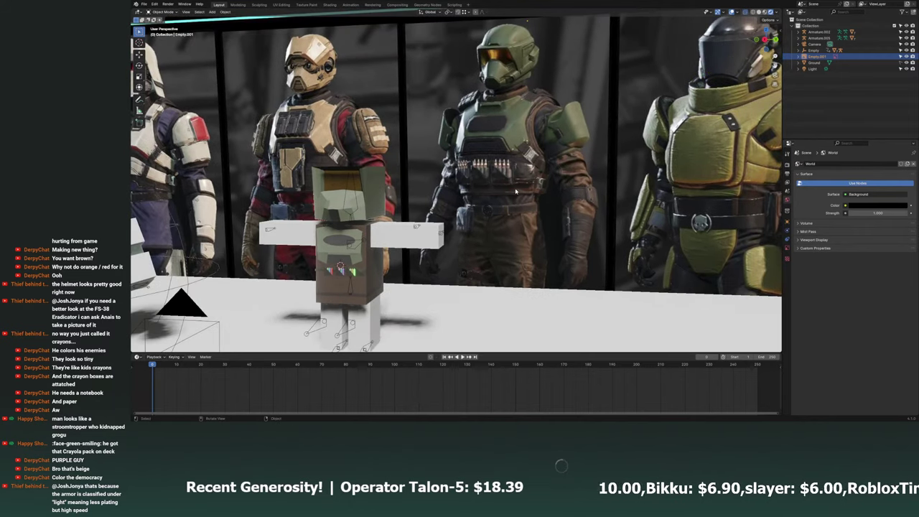
pyautogui.keyDown('shift'); pyautogui.moveTo(314, 274); pyautogui.dragTo(408, 235, button='middle'); pyautogui.keyUp('shift')
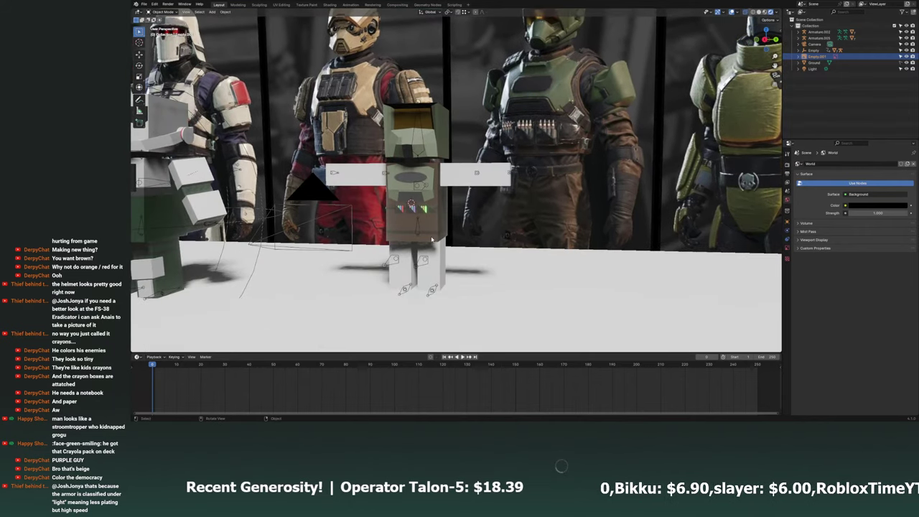
pyautogui.click(431, 239)
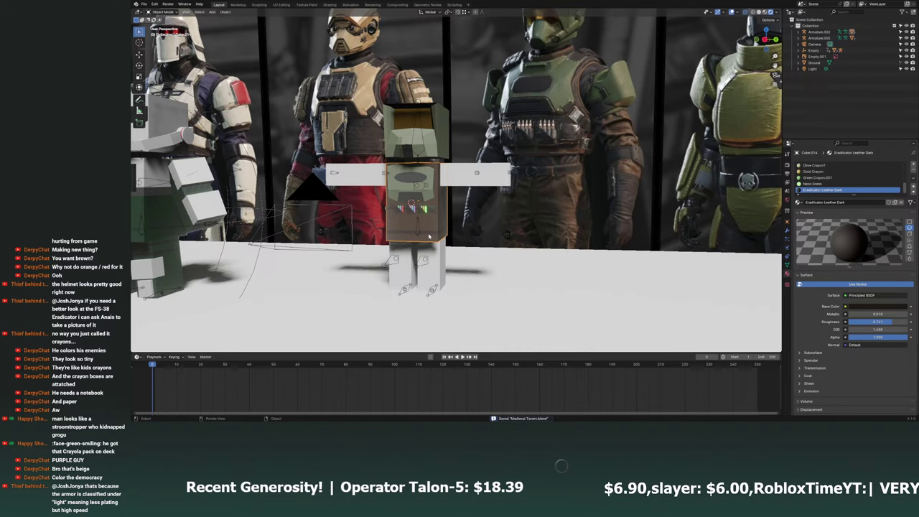
pyautogui.scroll(5, 447, 222)
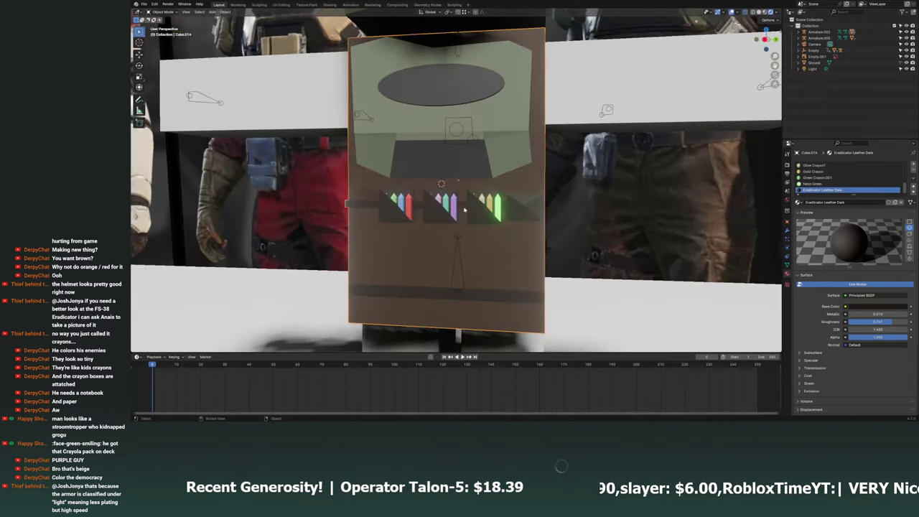
pyautogui.scroll(-8, 447, 222)
pyautogui.scroll(2, 515, 156)
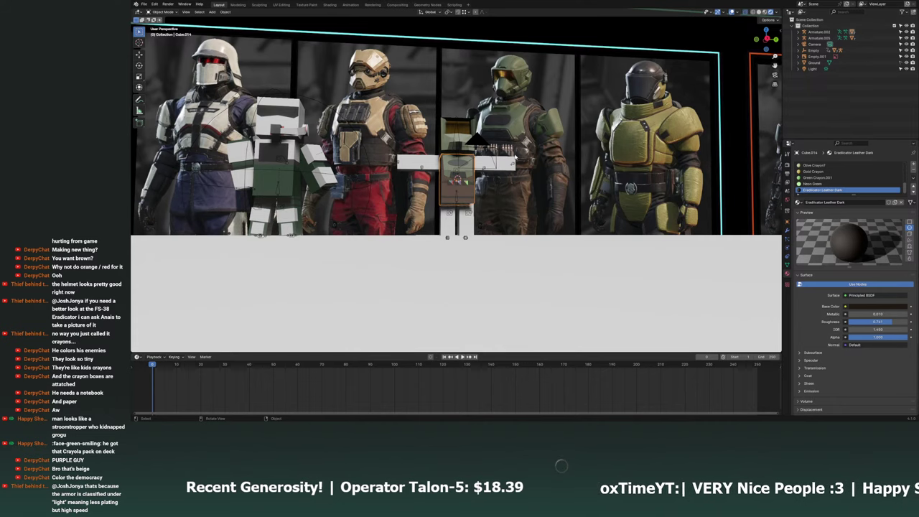
pyautogui.scroll(-5, 517, 158)
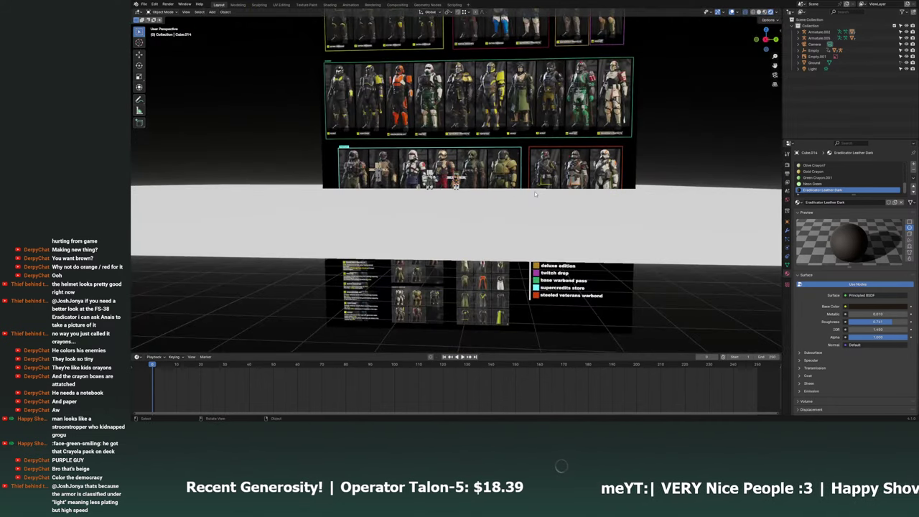
pyautogui.scroll(-3, 535, 192)
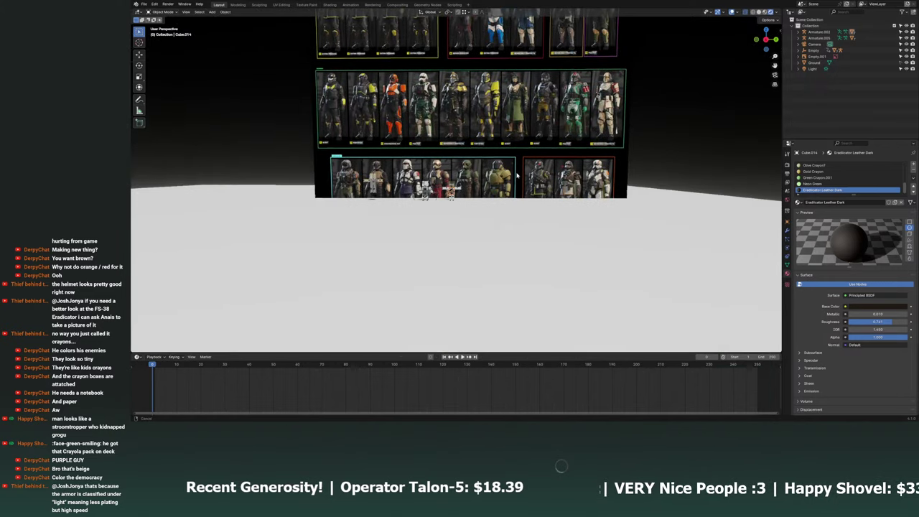
pyautogui.keyDown('shift'); pyautogui.moveTo(539, 192); pyautogui.dragTo(512, 229, button='middle'); pyautogui.keyUp('shift')
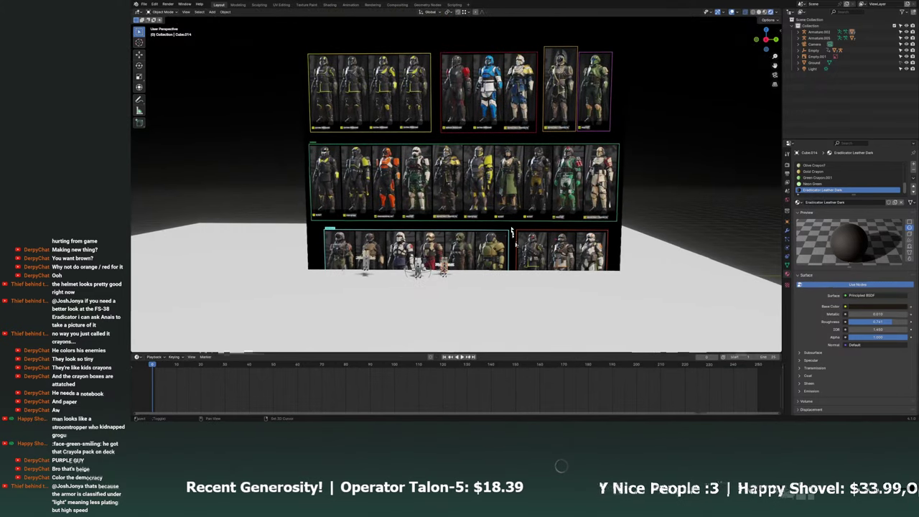
pyautogui.moveTo(512, 229)
pyautogui.mouseDown(button='middle')
pyautogui.moveTo(502, 186)
pyautogui.moveTo(453, 217)
pyautogui.mouseUp(button='middle')
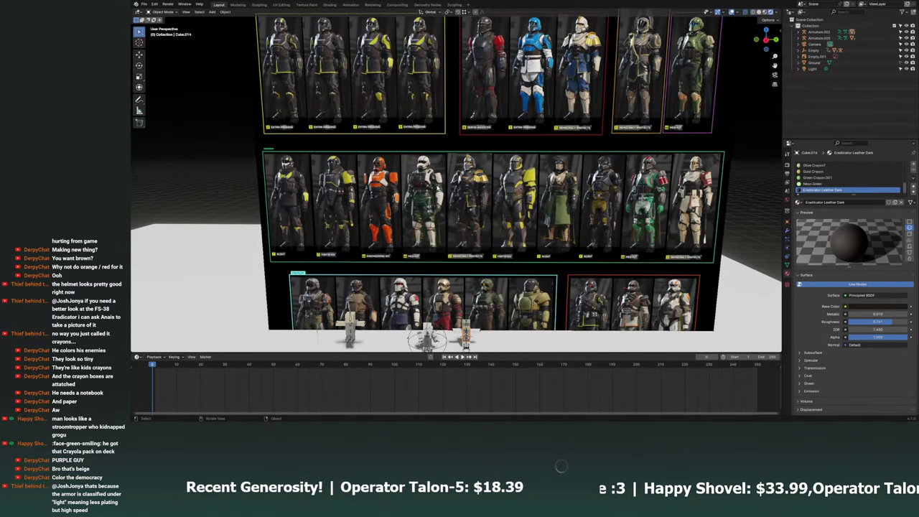
pyautogui.scroll(2, 457, 216)
pyautogui.scroll(-3, 456, 215)
pyautogui.scroll(5, 456, 215)
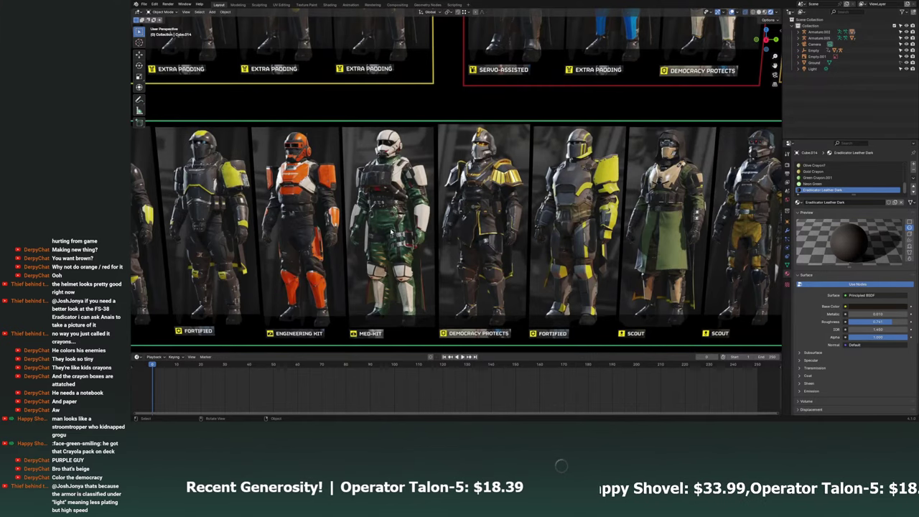
pyautogui.scroll(-2, 388, 223)
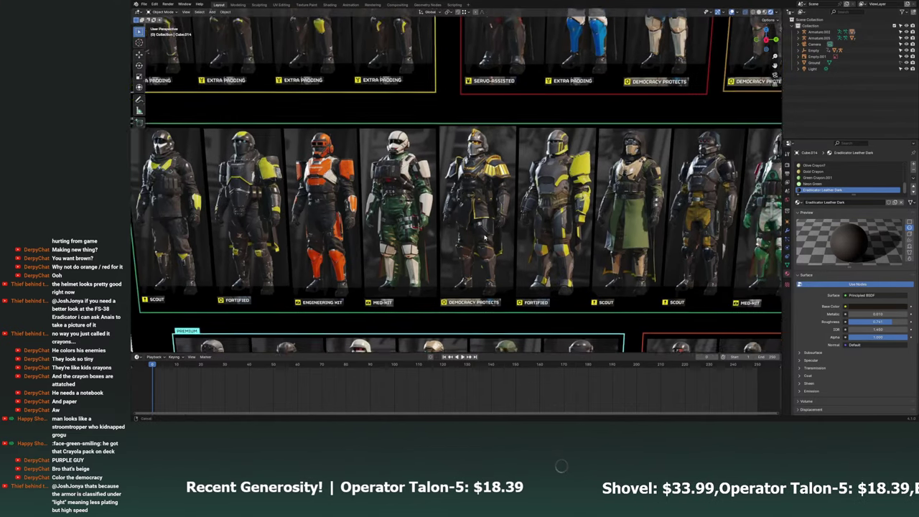
pyautogui.keyDown('shift'); pyautogui.moveTo(402, 216); pyautogui.dragTo(498, 182, button='middle'); pyautogui.keyUp('shift')
pyautogui.press('KP_Decimal')
# Switch the torso into Edit Mode from the interaction mode menu.
pyautogui.scroll(-3, 497, 190)
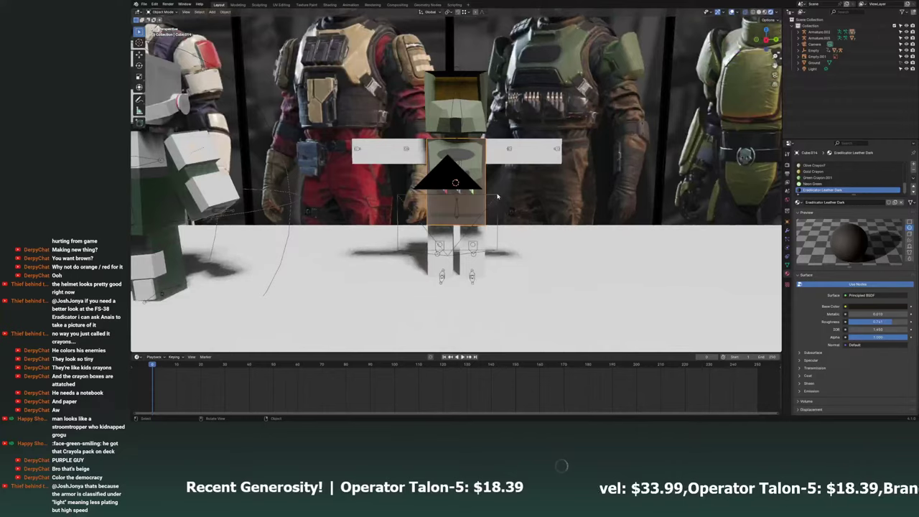
pyautogui.moveTo(497, 196)
pyautogui.mouseDown(button='middle')
pyautogui.moveTo(502, 172)
pyautogui.moveTo(485, 211)
pyautogui.mouseUp(button='middle')
pyautogui.scroll(2, 502, 172)
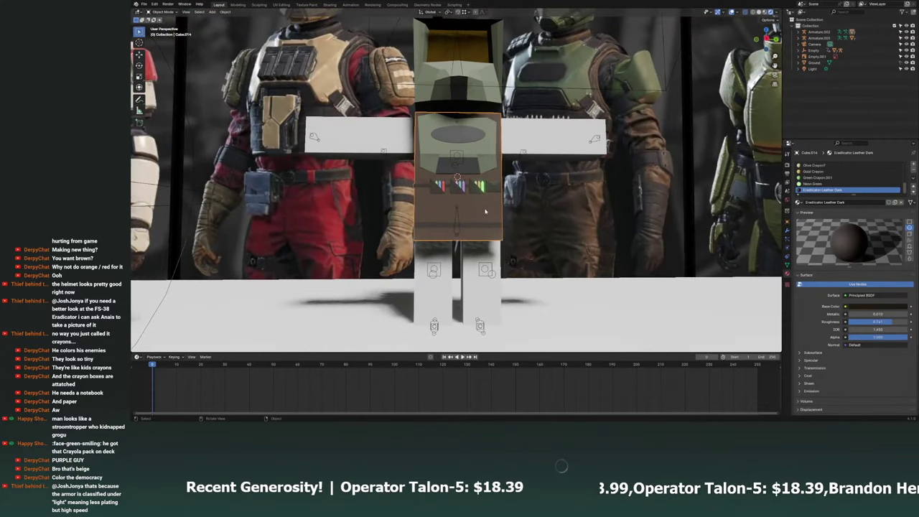
pyautogui.click(159, 12)
pyautogui.click(162, 32)
pyautogui.click(169, 13)
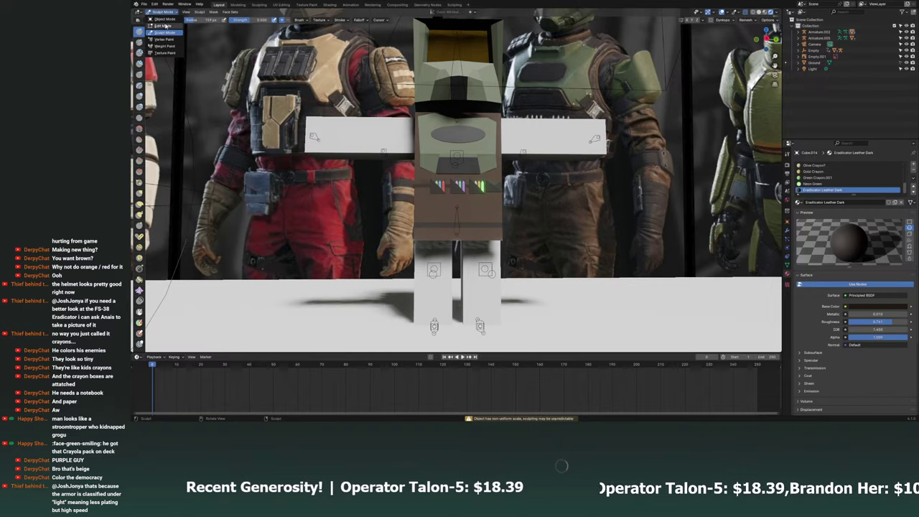
pyautogui.click(162, 24)
# Select all the torso geometry and widen it along the X axis.
pyautogui.moveTo(507, 233)
pyautogui.mouseDown(button='middle')
pyautogui.moveTo(457, 203)
pyautogui.moveTo(431, 219)
pyautogui.moveTo(385, 212)
pyautogui.mouseUp(button='middle')
pyautogui.press('a')
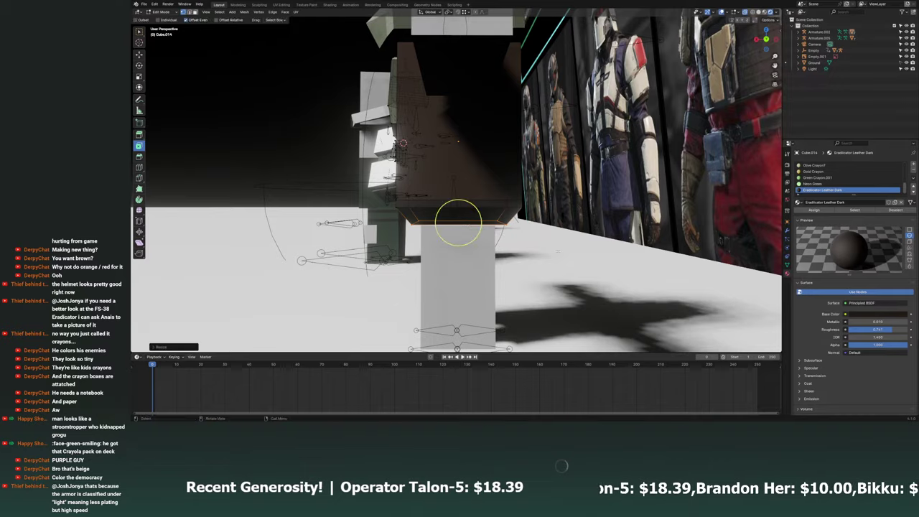
pyautogui.moveTo(457, 223)
pyautogui.mouseDown(button='middle')
pyautogui.moveTo(431, 225)
pyautogui.moveTo(452, 205)
pyautogui.moveTo(459, 215)
pyautogui.moveTo(437, 180)
pyautogui.moveTo(456, 191)
pyautogui.mouseUp(button='middle')
pyautogui.press('s')
pyautogui.press('x')
pyautogui.click(581, 252)
# In back orthographic view, adjust the torso's position and scale.
pyautogui.press('ctrl+KP_1')
pyautogui.press('g')
pyautogui.click(458, 215)
pyautogui.moveTo(460, 231)
pyautogui.mouseDown(button='middle')
pyautogui.moveTo(457, 212)
pyautogui.moveTo(445, 211)
pyautogui.moveTo(455, 226)
pyautogui.mouseUp(button='middle')
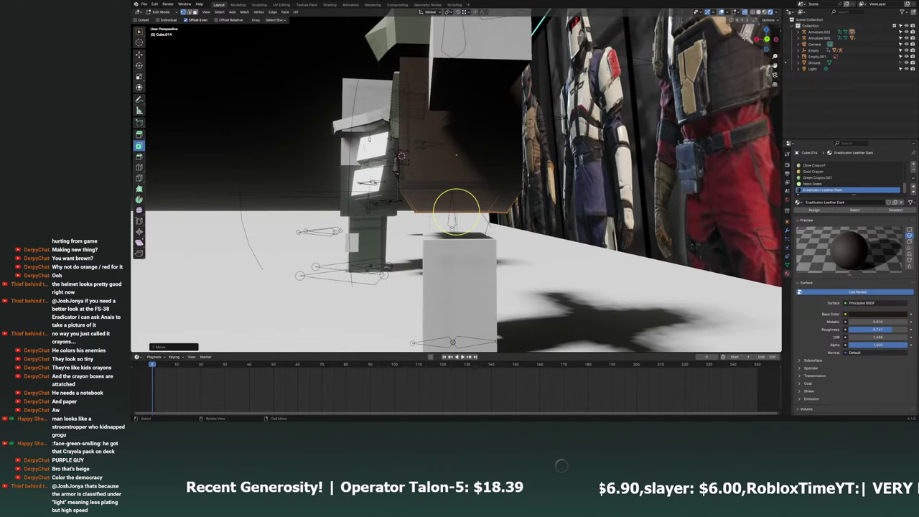
pyautogui.press('ctrl+KP_1')
pyautogui.press('s')
pyautogui.click(457, 212)
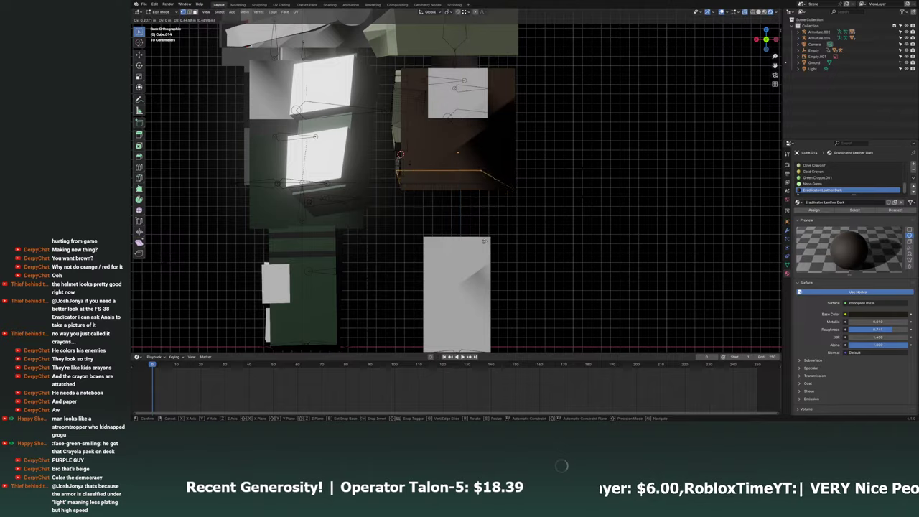
# Extrude the torso's bottom edge and move it straight down along Z.
pyautogui.press('e')
pyautogui.click(495, 239)
pyautogui.press('g')
pyautogui.press('z')
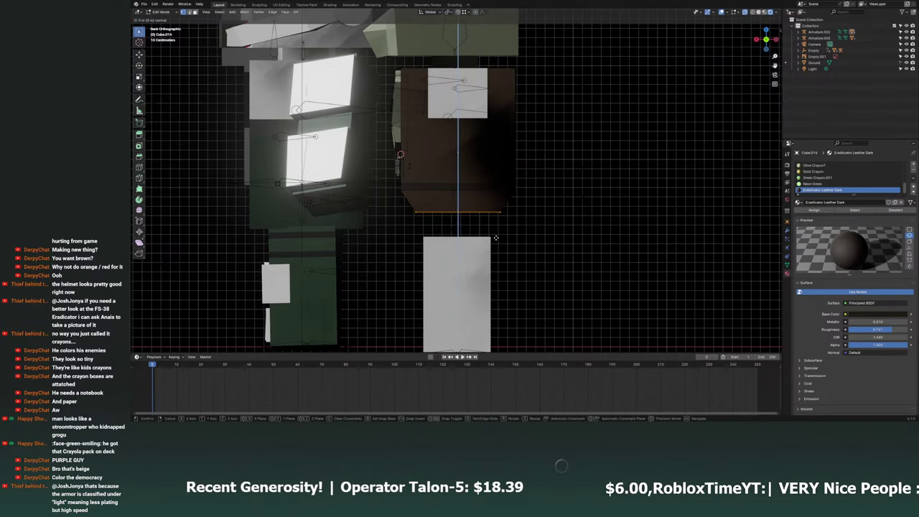
pyautogui.rightClick(492, 237)
pyautogui.moveTo(492, 237)
pyautogui.mouseDown(button='middle')
pyautogui.moveTo(472, 252)
pyautogui.moveTo(568, 264)
pyautogui.moveTo(465, 252)
pyautogui.moveTo(543, 278)
pyautogui.moveTo(274, 74)
pyautogui.mouseUp(button='middle')
# Frame the torso in the view and return to editing its mesh.
pyautogui.click(164, 20)
pyautogui.press('KP_Decimal')
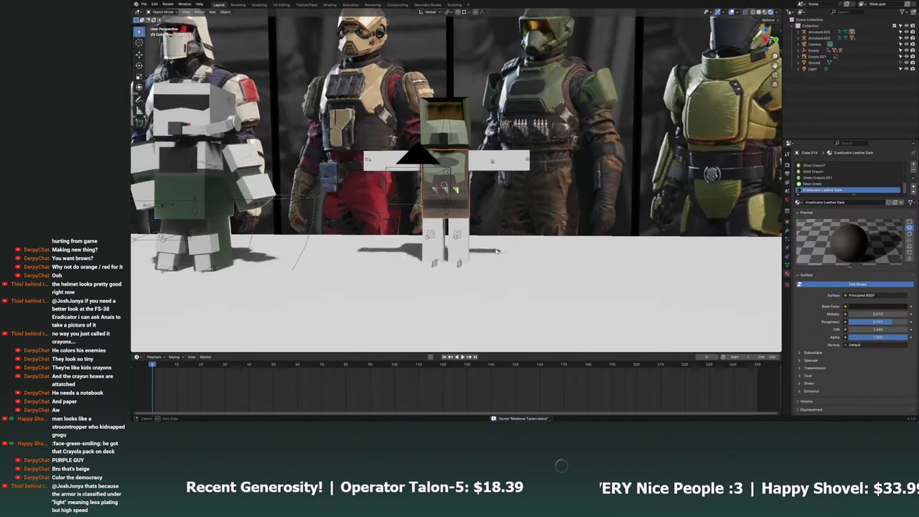
pyautogui.click(162, 12)
pyautogui.click(162, 25)
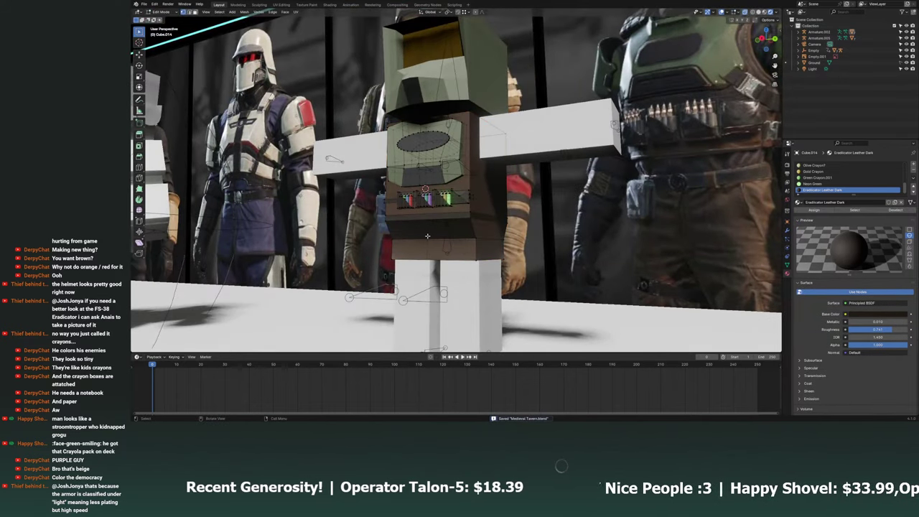
# Select the torso's lower face band and assign it Eradicator Leather.
pyautogui.keyDown('alt'); pyautogui.click(471, 217); pyautogui.keyUp('alt')
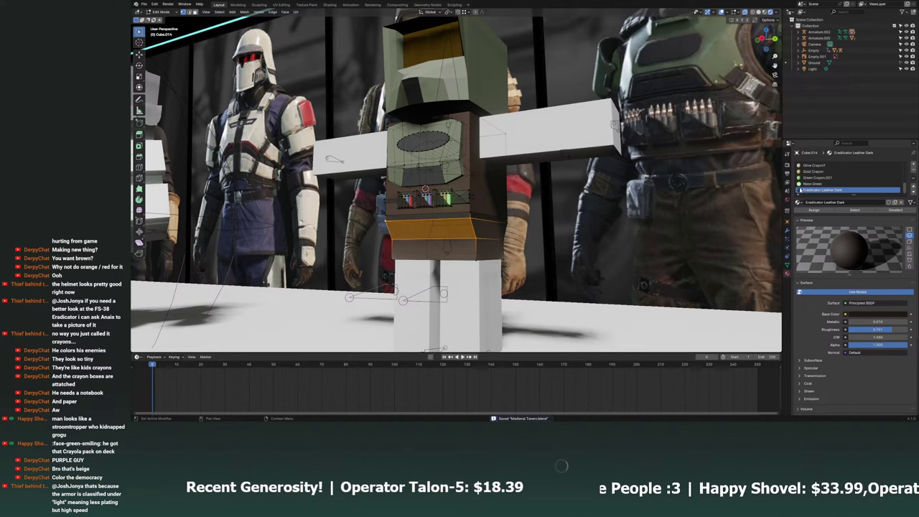
pyautogui.keyDown('ctrl'); pyautogui.scroll(5, 830, 185); pyautogui.keyUp('ctrl')
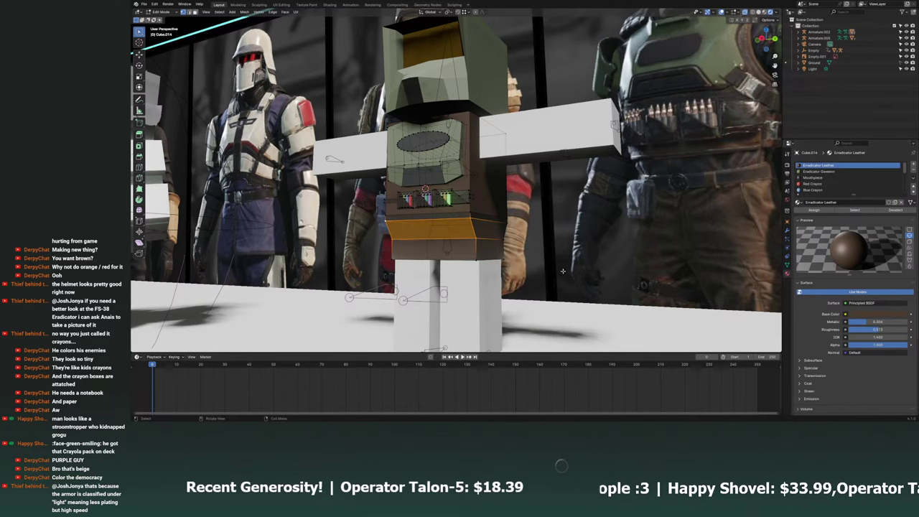
pyautogui.click(752, 217)
pyautogui.keyDown('alt'); pyautogui.click(374, 218); pyautogui.keyUp('alt')
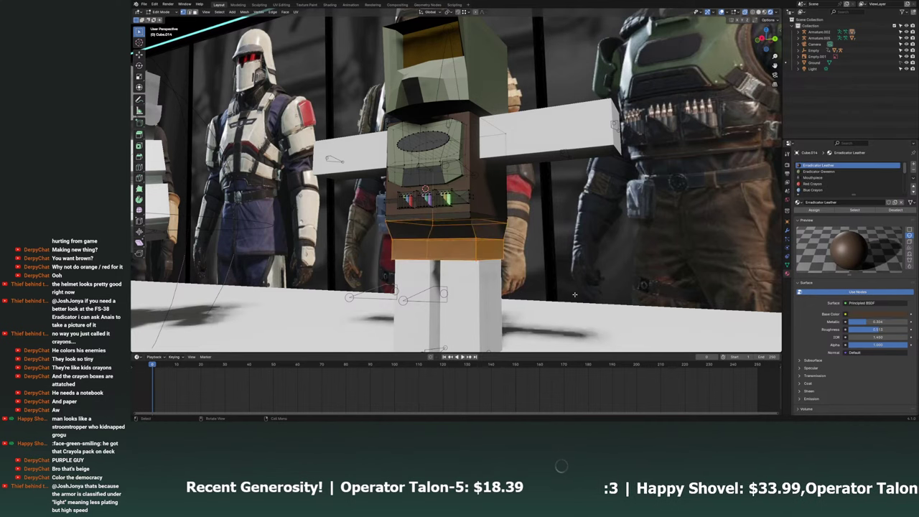
pyautogui.press('KP_1')
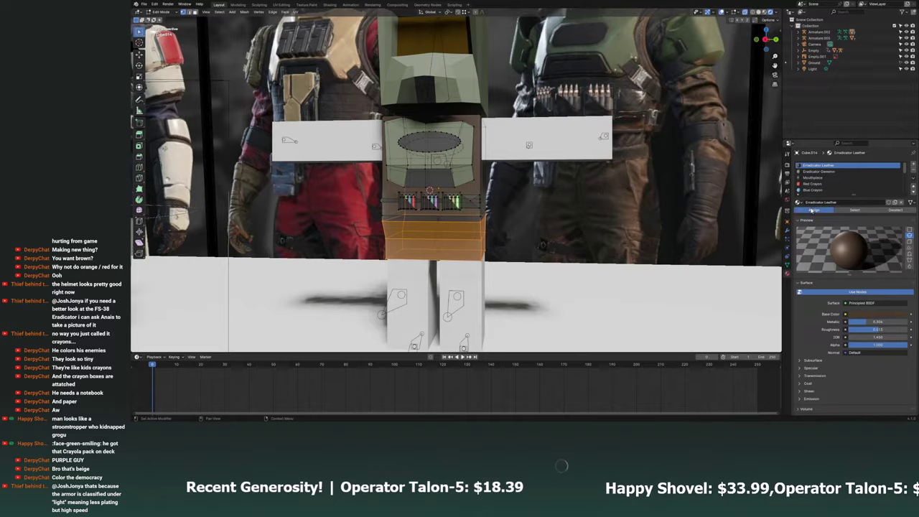
pyautogui.moveTo(502, 252)
pyautogui.mouseDown(button='middle')
pyautogui.moveTo(471, 271)
pyautogui.moveTo(409, 281)
pyautogui.moveTo(475, 253)
pyautogui.mouseUp(button='middle')
pyautogui.keyDown('alt'); pyautogui.click(408, 281); pyautogui.keyUp('alt')
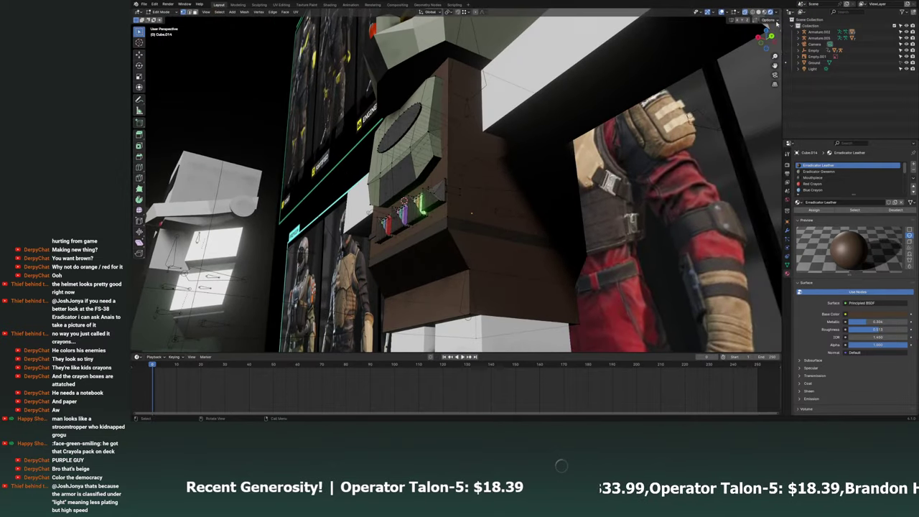
# Change the viewport shading, save the file, and return to Object Mode.
pyautogui.click(766, 13)
pyautogui.hotkey('ctrl', 's')
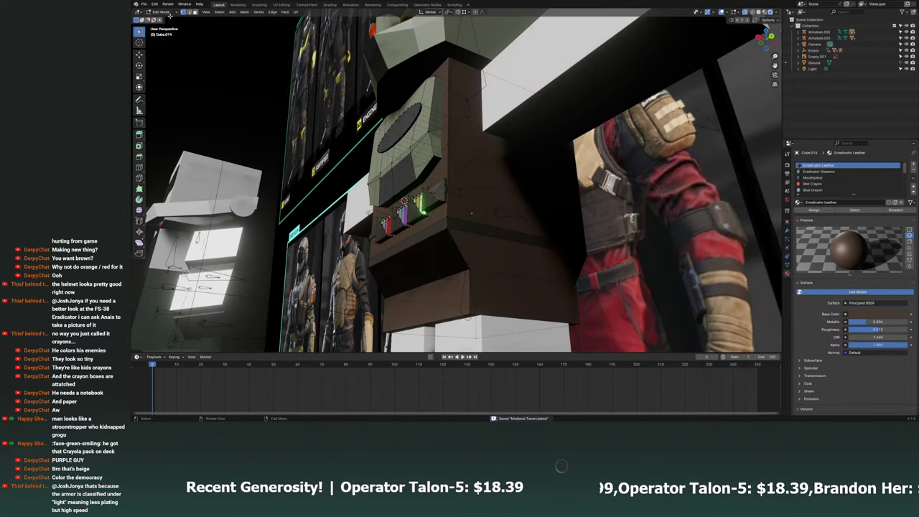
pyautogui.press('Tab')
pyautogui.moveTo(460, 216)
pyautogui.mouseDown(button='middle')
pyautogui.moveTo(497, 225)
pyautogui.moveTo(481, 274)
pyautogui.mouseUp(button='middle')
pyautogui.click(481, 274)
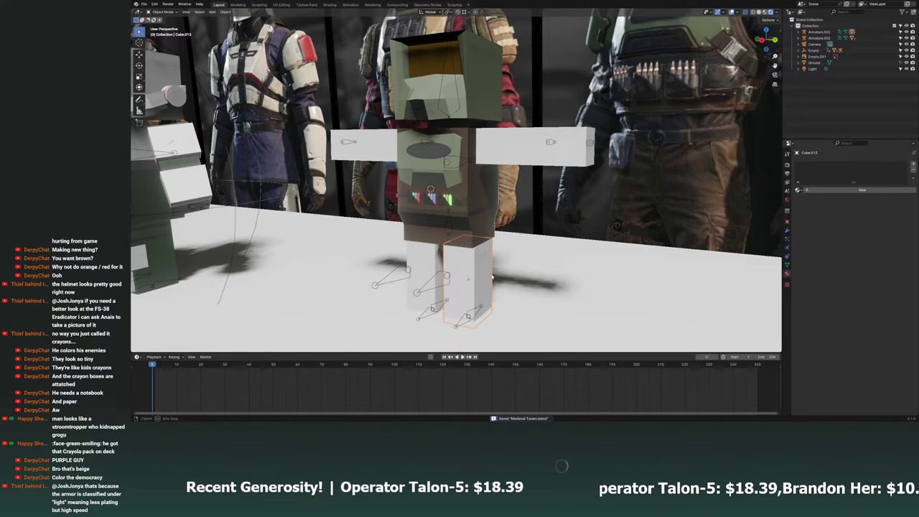
# Frame the two leg blocks in a flat side view.
pyautogui.press('KP_Decimal')
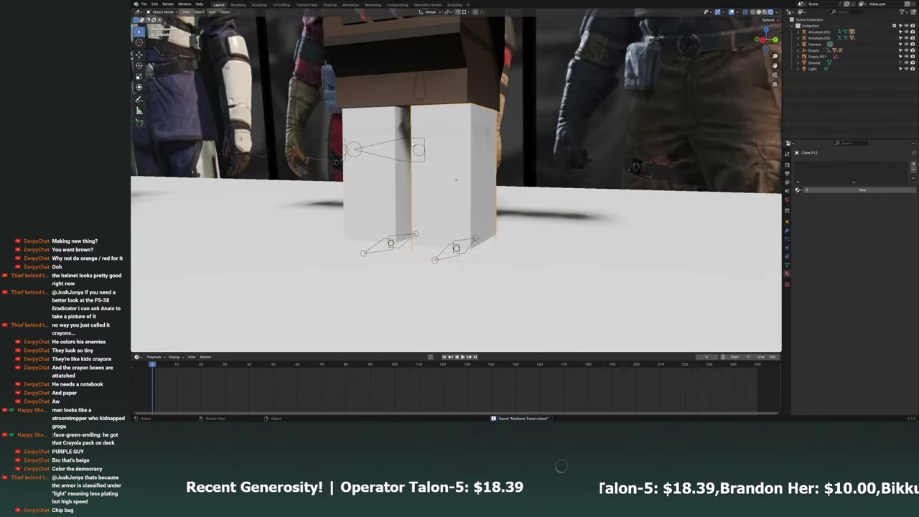
pyautogui.moveTo(718, 65); pyautogui.dragTo(757, 36, button='middle')
pyautogui.click(763, 40)
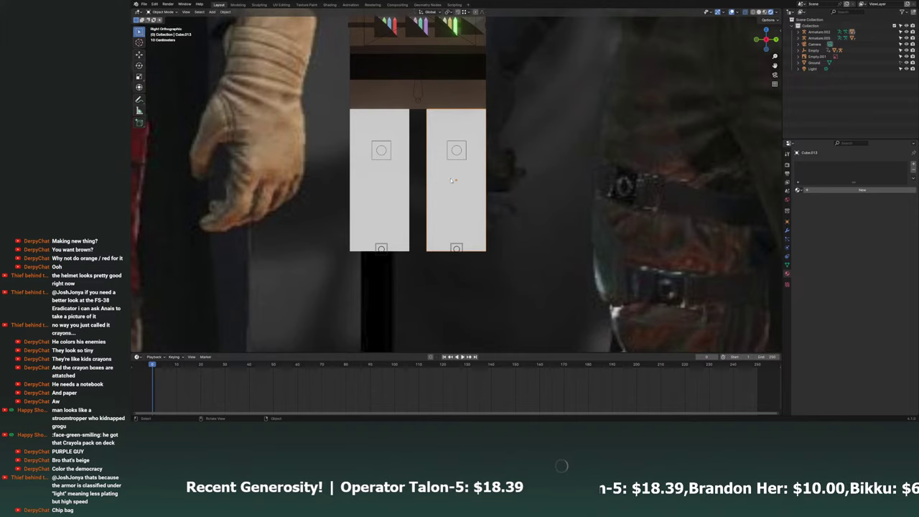
pyautogui.keyDown('shift'); pyautogui.moveTo(406, 173); pyautogui.dragTo(459, 177, button='middle'); pyautogui.keyUp('shift')
pyautogui.scroll(2, 502, 198)
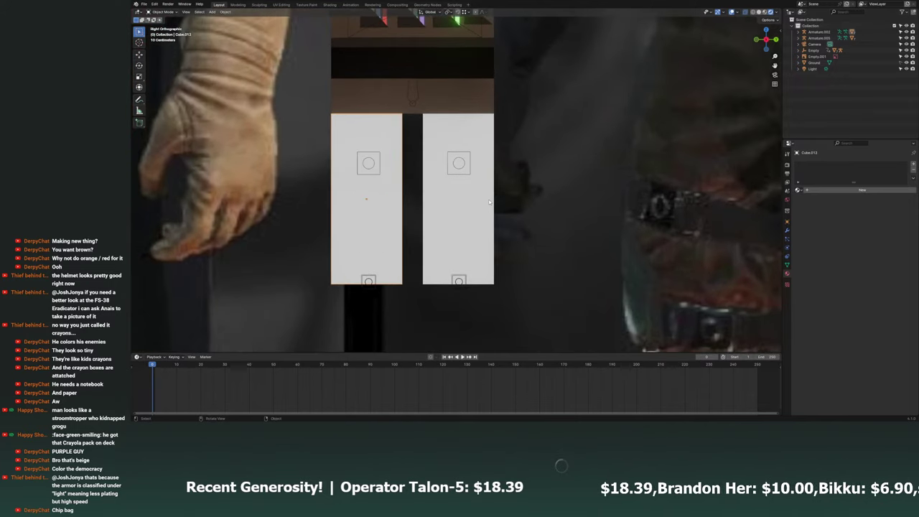
pyautogui.rightClick(504, 196)
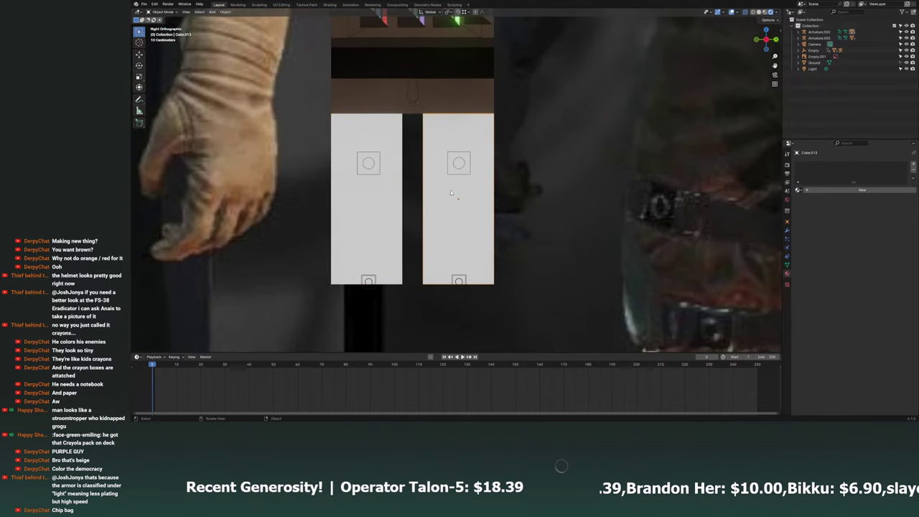
pyautogui.rightClick(445, 159)
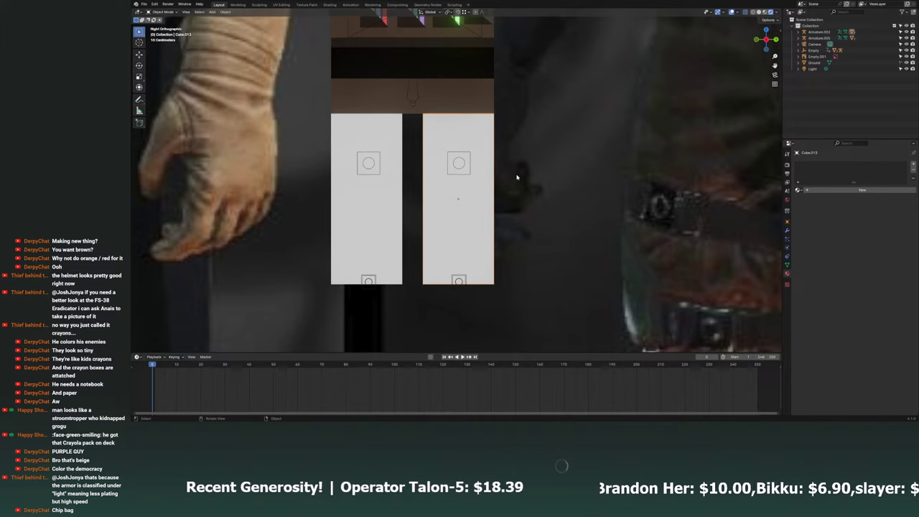
# Assign Eradicator Leather to the right and left leg blocks.
pyautogui.click(798, 190)
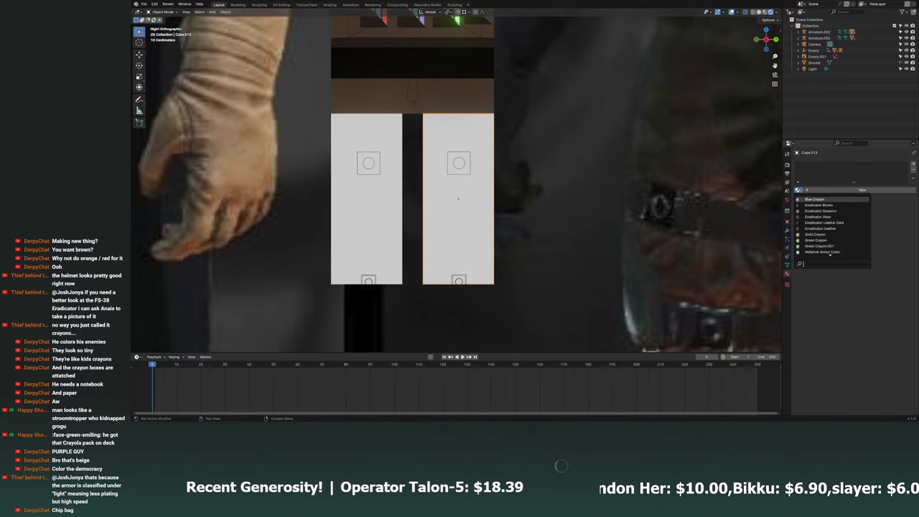
pyautogui.click(836, 223)
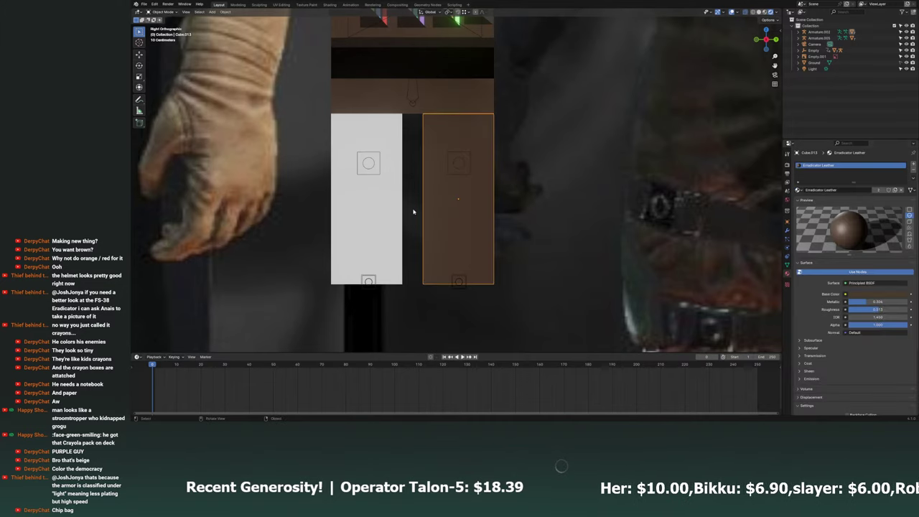
pyautogui.click(798, 190)
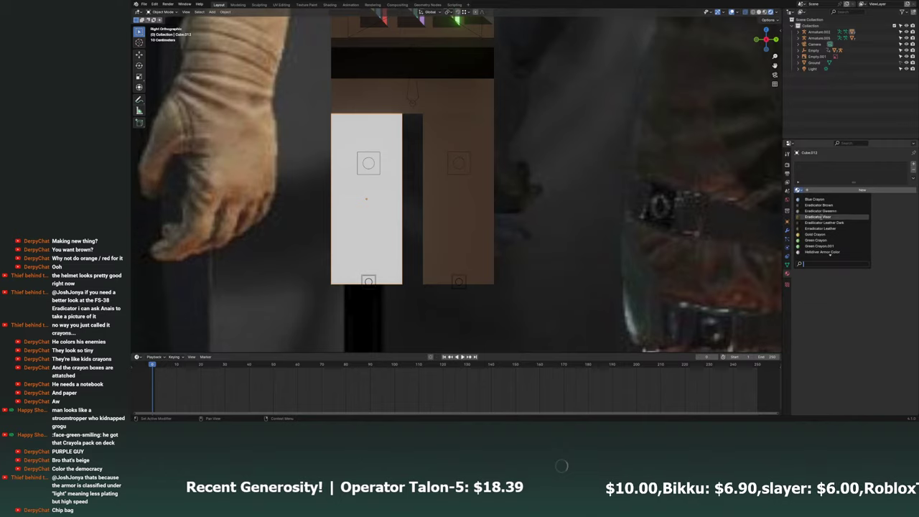
pyautogui.click(832, 225)
# Select the torso, save the file, and enter Edit Mode.
pyautogui.moveTo(579, 173)
pyautogui.mouseDown(button='middle')
pyautogui.moveTo(598, 238)
pyautogui.moveTo(572, 234)
pyautogui.mouseUp(button='middle')
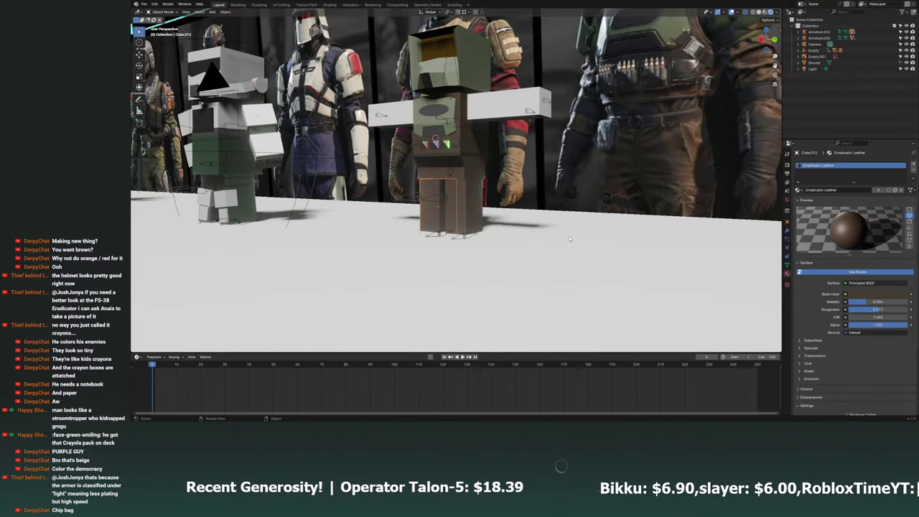
pyautogui.scroll(6, 538, 212)
pyautogui.click(508, 185)
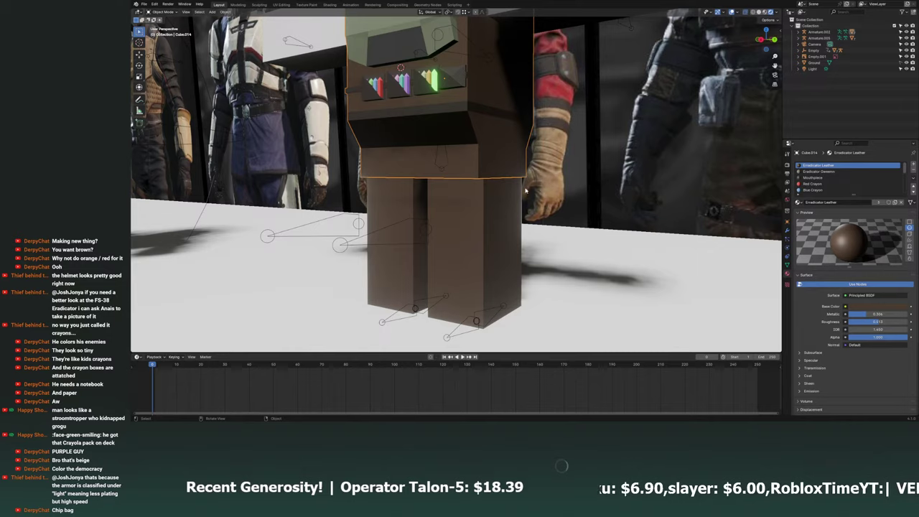
pyautogui.moveTo(529, 193)
pyautogui.mouseDown(button='middle')
pyautogui.moveTo(451, 156)
pyautogui.moveTo(440, 189)
pyautogui.moveTo(424, 188)
pyautogui.mouseUp(button='middle')
pyautogui.hotkey('ctrl', 's')
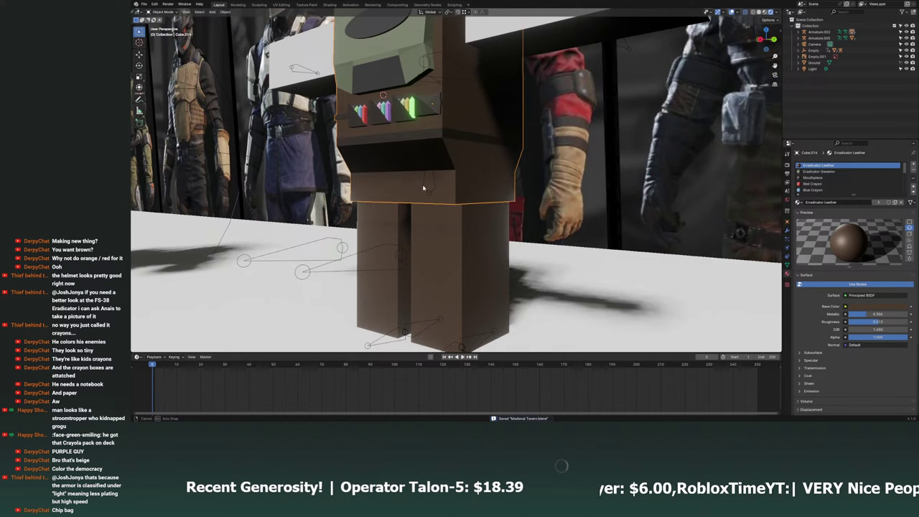
pyautogui.press('Tab')
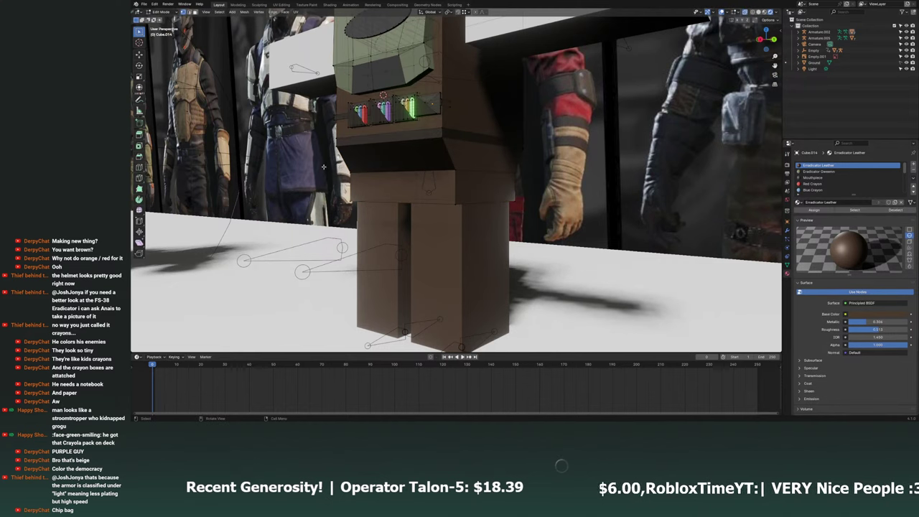
# Assign the Eradicator Leather Dark material to the waist face loop, then clear the selection.
pyautogui.keyDown('alt'); pyautogui.click(381, 177); pyautogui.keyUp('alt')
pyautogui.scroll(-3, 823, 179)
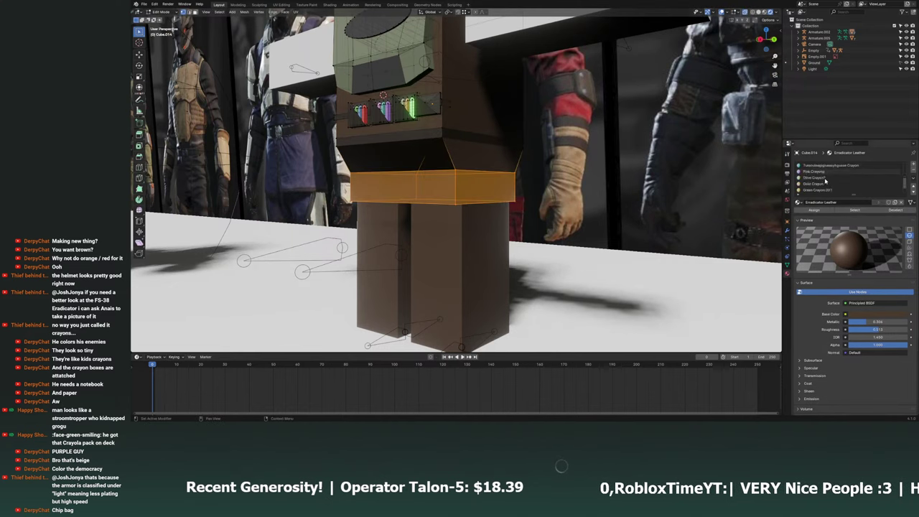
pyautogui.scroll(-3, 826, 181)
pyautogui.click(835, 190)
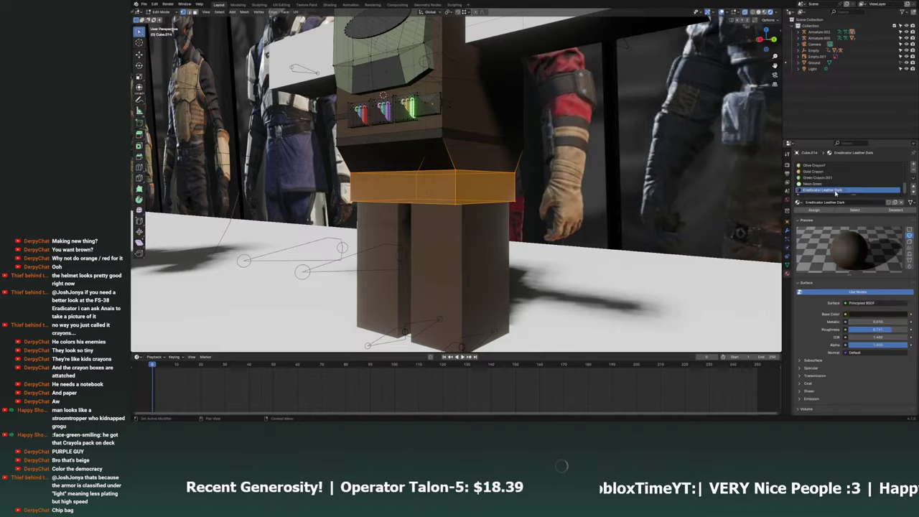
pyautogui.moveTo(564, 181)
pyautogui.mouseDown(button='middle')
pyautogui.moveTo(584, 163)
pyautogui.moveTo(593, 170)
pyautogui.mouseUp(button='middle')
pyautogui.hotkey('alt', 'a')
# Save the file and select the right leg block in Object Mode.
pyautogui.scroll(-5, 592, 169)
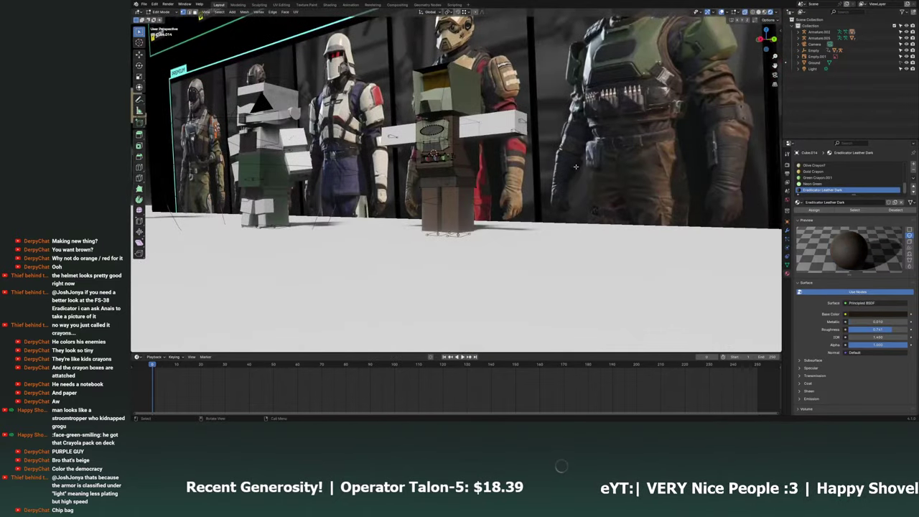
pyautogui.scroll(2, 598, 173)
pyautogui.moveTo(598, 173)
pyautogui.mouseDown(button='middle')
pyautogui.moveTo(486, 161)
pyautogui.moveTo(253, 40)
pyautogui.mouseUp(button='middle')
pyautogui.scroll(3, 545, 169)
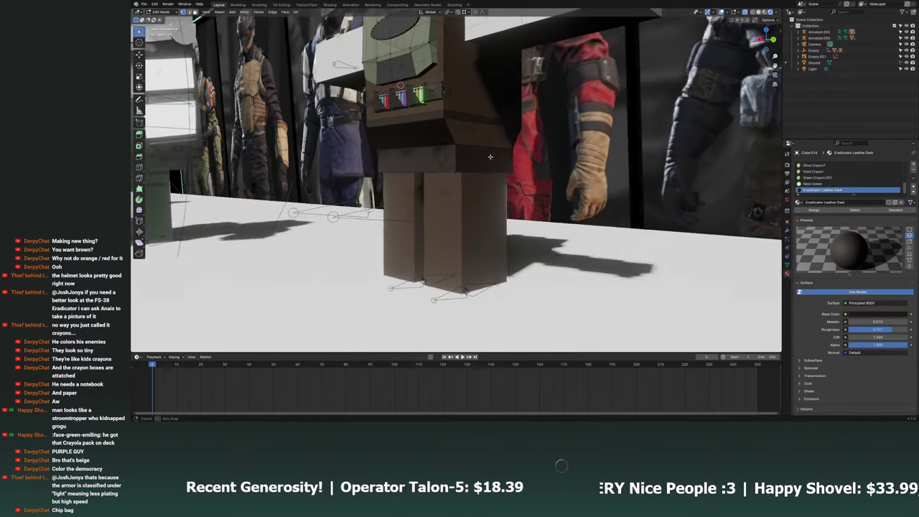
pyautogui.hotkey('ctrl', 's')
pyautogui.press('Tab')
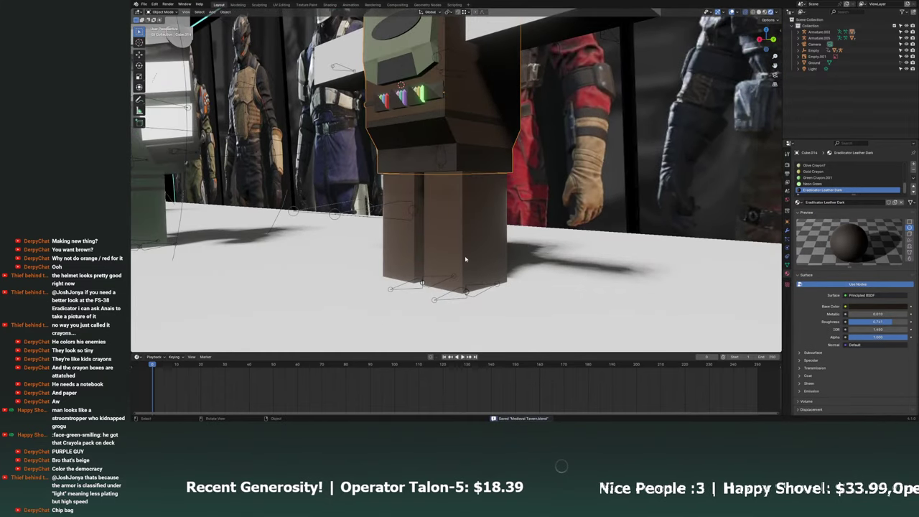
pyautogui.click(472, 267)
pyautogui.moveTo(471, 266); pyautogui.dragTo(462, 211, button='middle')
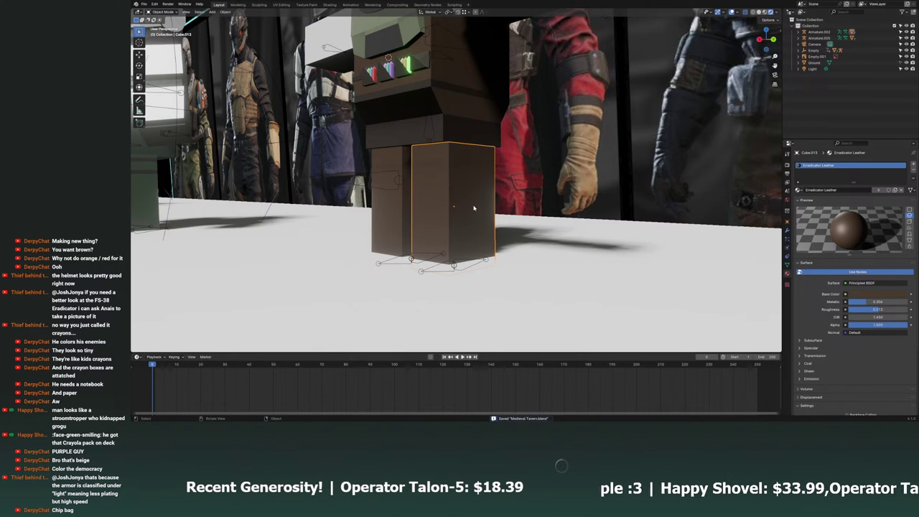
# Add a cube into the right leg block's mesh in Edit Mode.
pyautogui.moveTo(466, 237); pyautogui.dragTo(467, 170, button='middle')
pyautogui.hotkey('shift', 'a')
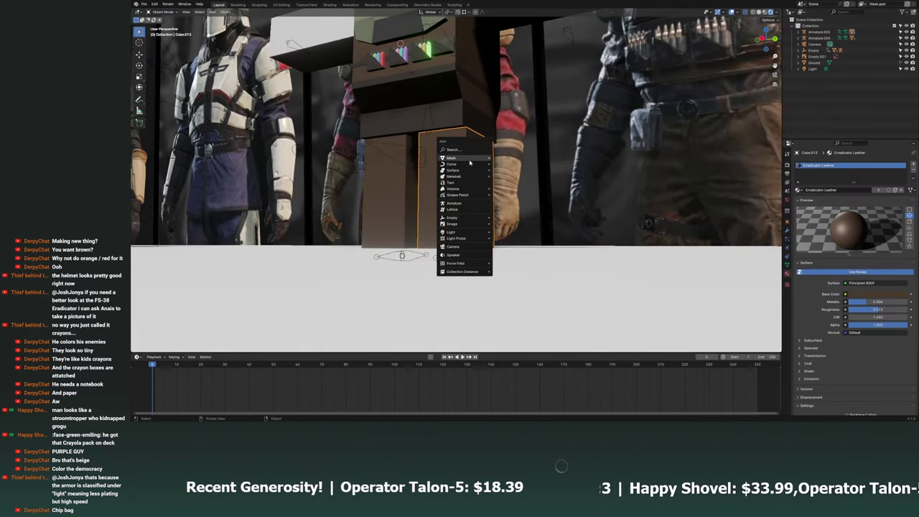
pyautogui.press('Escape')
pyautogui.moveTo(426, 186); pyautogui.dragTo(473, 222, button='middle')
pyautogui.press('Tab')
pyautogui.hotkey('shift', 'a')
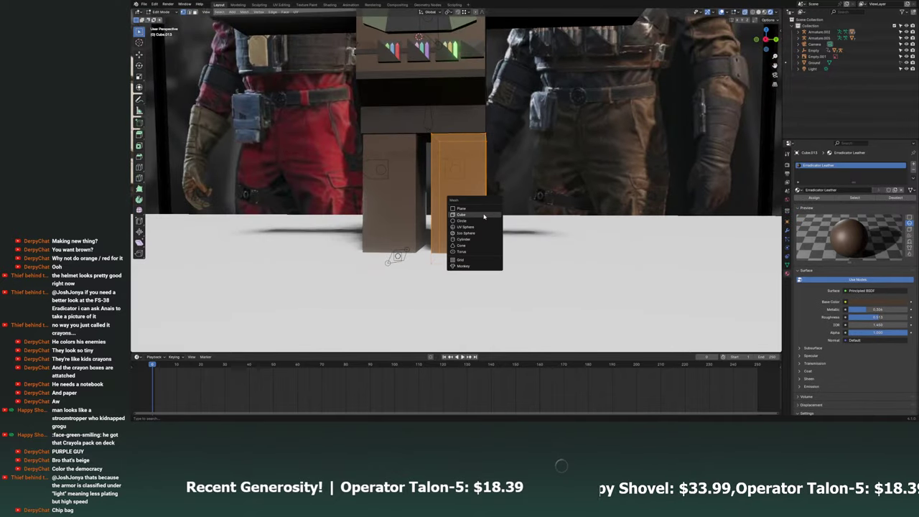
pyautogui.press('Escape')
pyautogui.hotkey('shift', 'a')
pyautogui.click(445, 191)
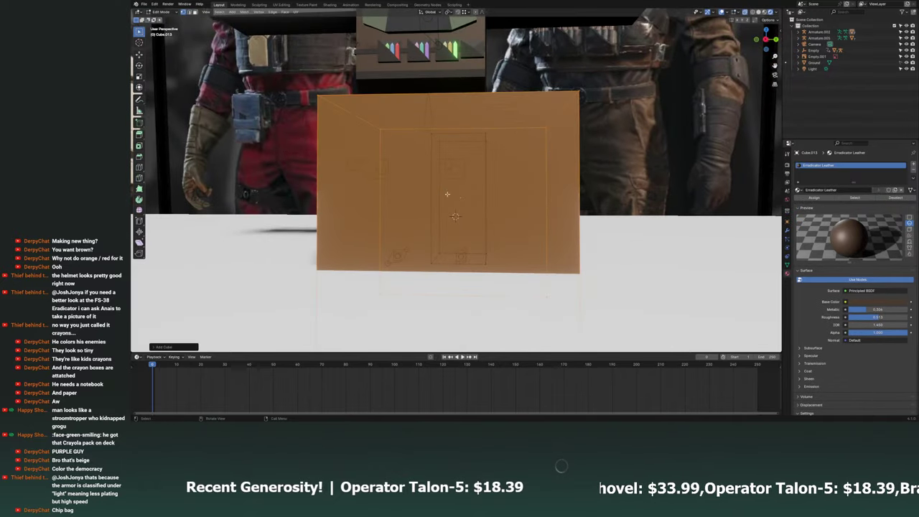
# Shrink the new cube, frame it in the view and switch to Back orthographic view.
pyautogui.press('s')
pyautogui.click(545, 273)
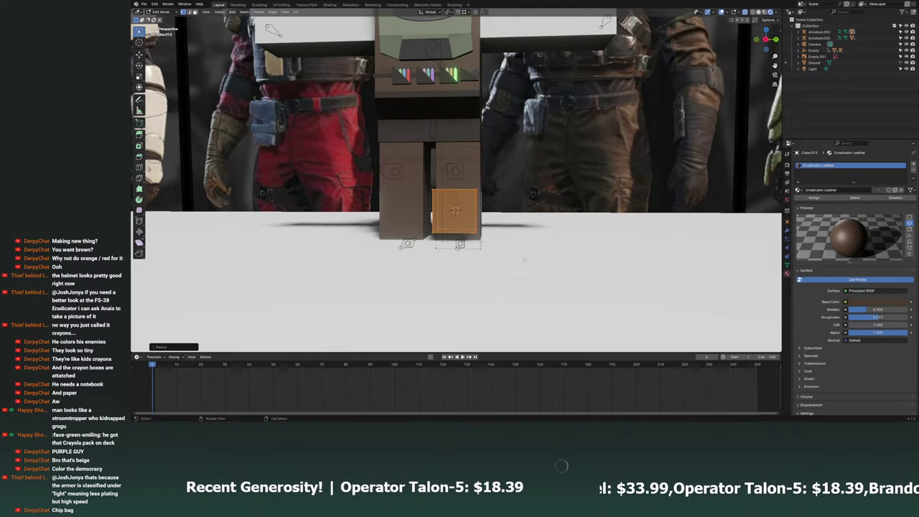
pyautogui.moveTo(546, 273)
pyautogui.mouseDown(button='middle')
pyautogui.moveTo(514, 261)
pyautogui.moveTo(545, 265)
pyautogui.mouseUp(button='middle')
pyautogui.scroll(5, 514, 261)
pyautogui.press('KP_Decimal')
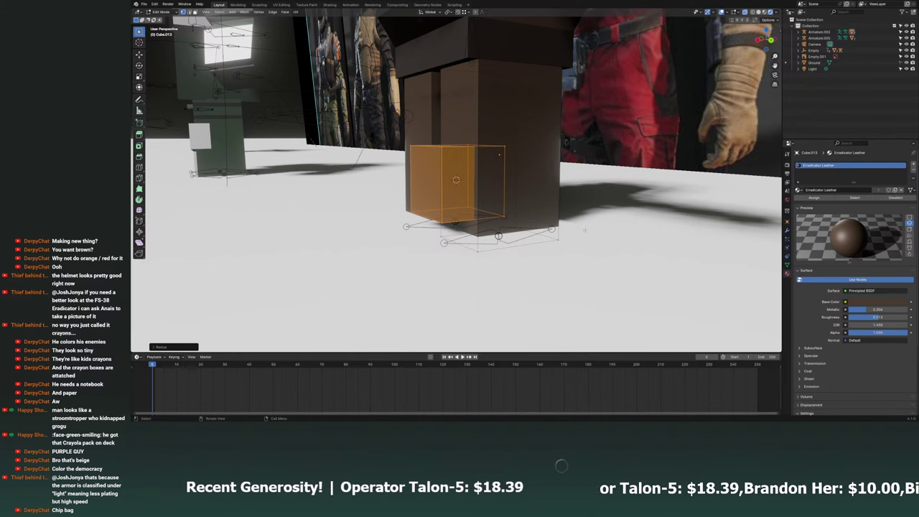
pyautogui.click(771, 40)
# Scale the cube thinner along X and resize it along Y into a thigh plate.
pyautogui.press('s')
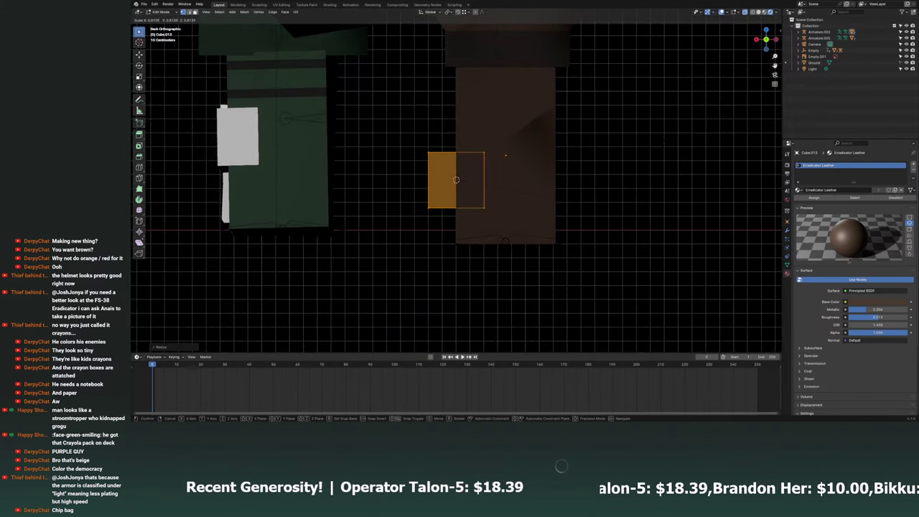
pyautogui.press('x')
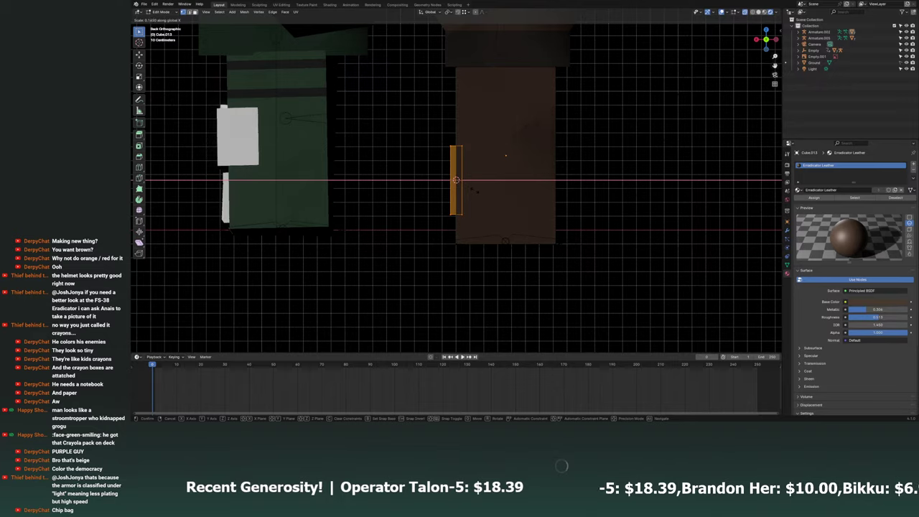
pyautogui.click(474, 191)
pyautogui.moveTo(474, 191); pyautogui.dragTo(576, 200, button='middle')
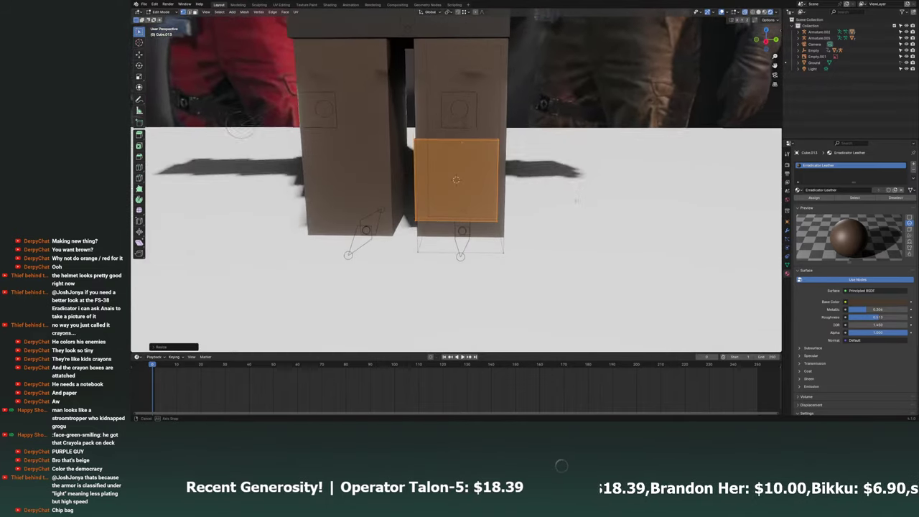
pyautogui.scroll(2, 576, 200)
pyautogui.press('s')
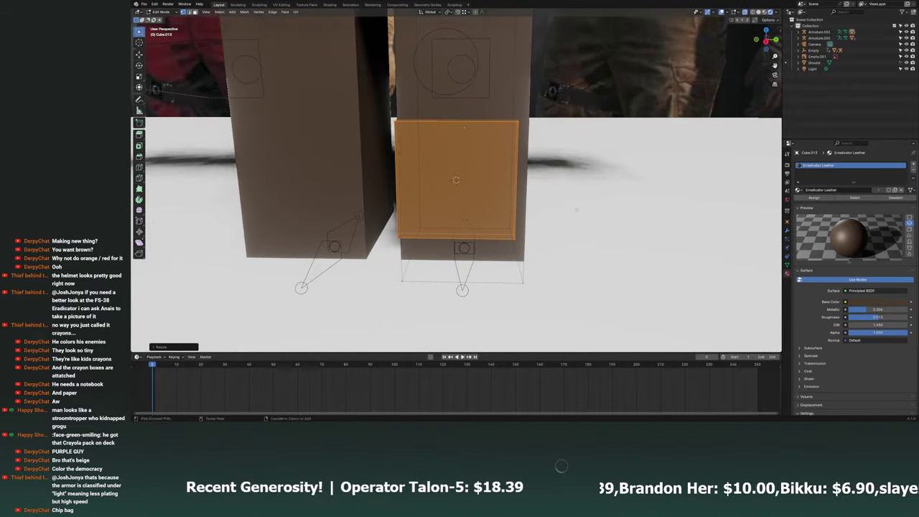
pyautogui.press('y')
pyautogui.click(563, 206)
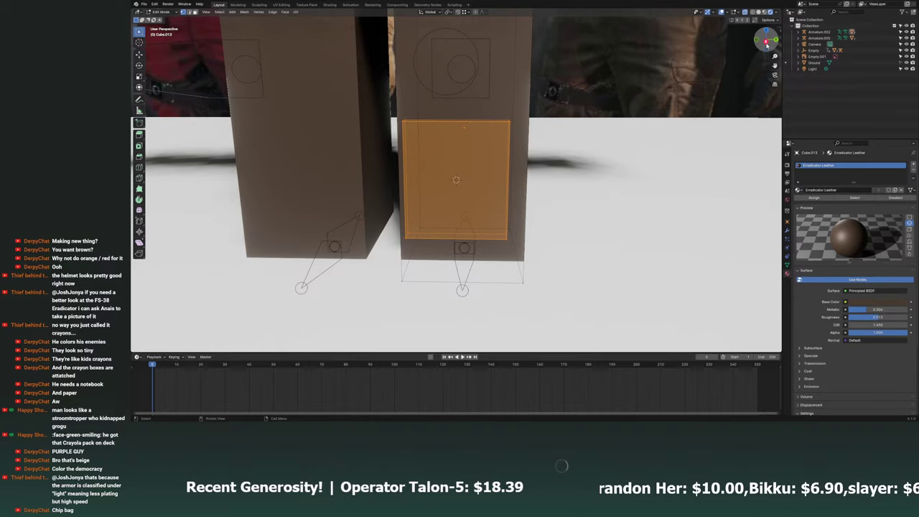
# Move the plate into place on the leg from the Right view.
pyautogui.press('KP_3')
pyautogui.press('g')
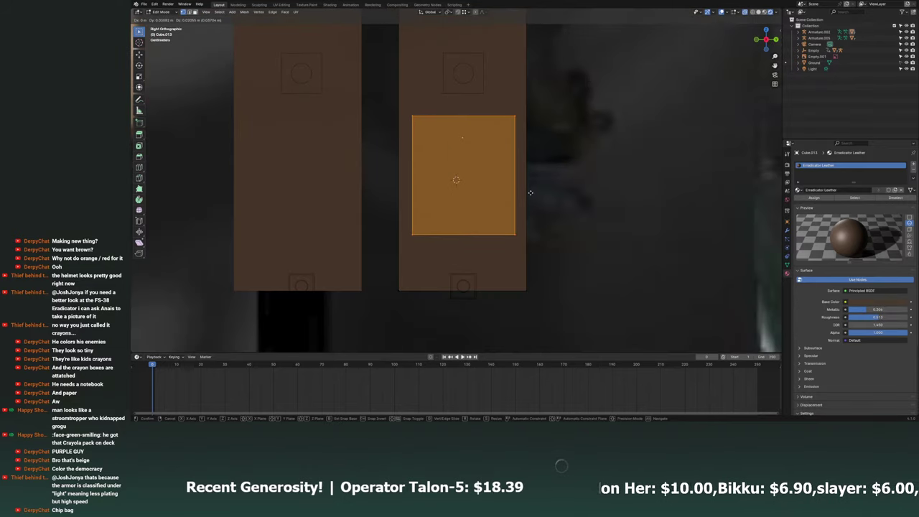
pyautogui.click(534, 199)
pyautogui.keyDown('shift'); pyautogui.moveTo(534, 199); pyautogui.dragTo(544, 210, button='middle'); pyautogui.keyUp('shift')
# Place a Y-locked copy of the thigh plate onto the other leg.
pyautogui.click(764, 39)
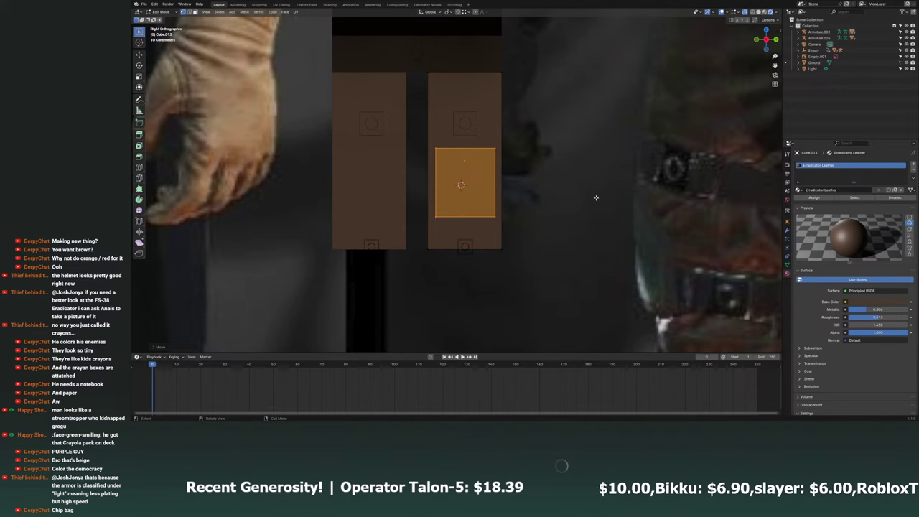
pyautogui.keyDown('shift'); pyautogui.scroll(3, 517, 277); pyautogui.keyUp('shift')
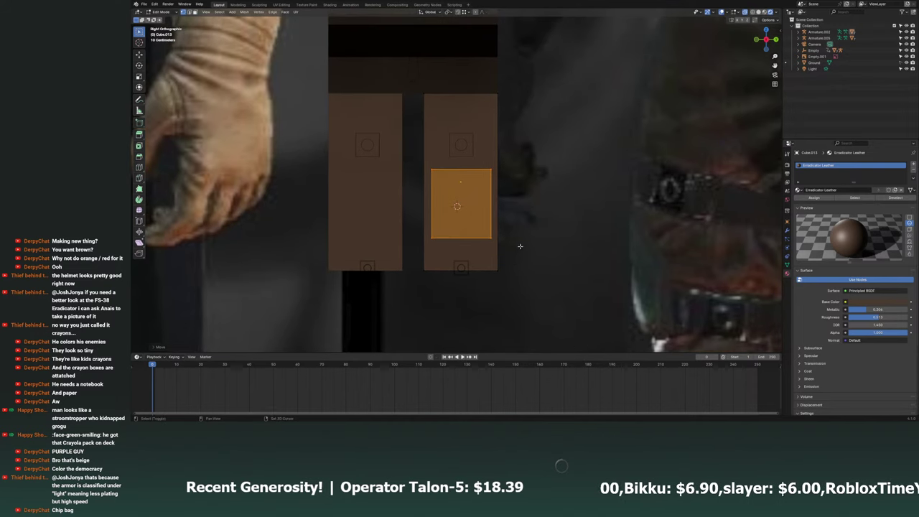
pyautogui.keyDown('ctrl'); pyautogui.scroll(2, 520, 246); pyautogui.keyUp('ctrl')
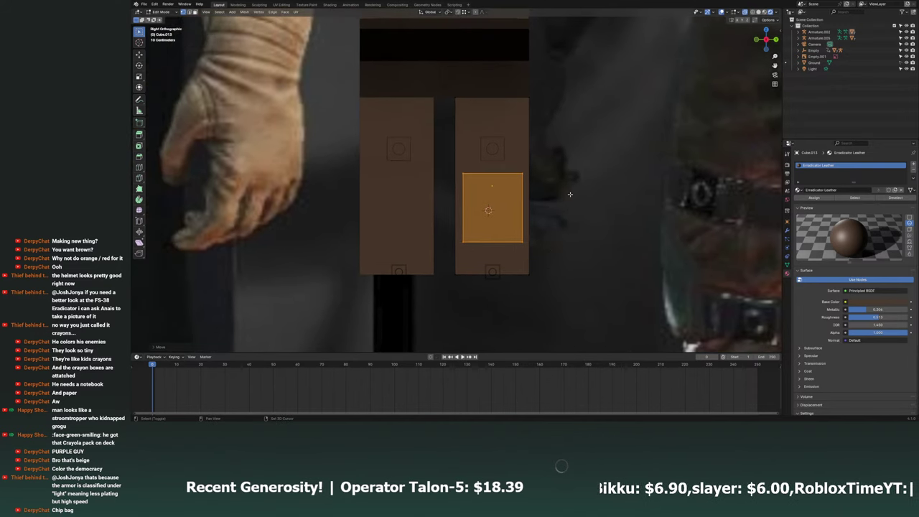
pyautogui.press('g')
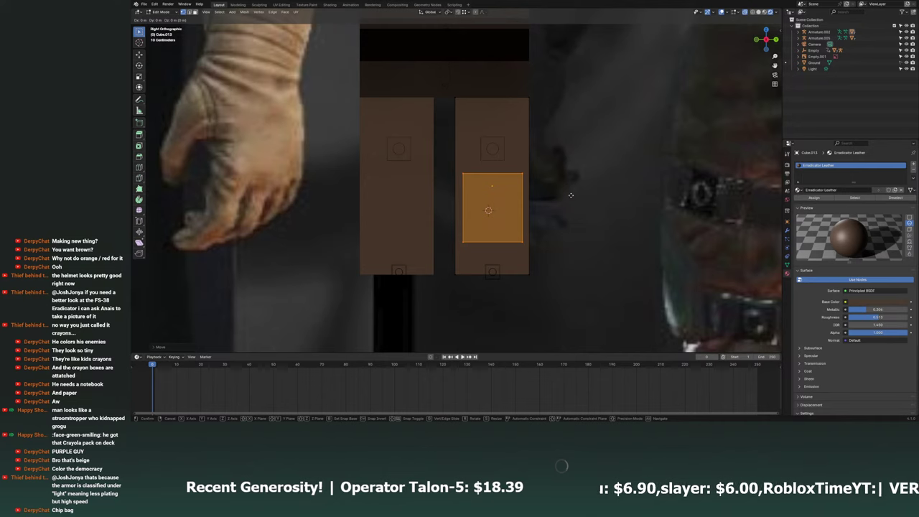
pyautogui.press('y')
pyautogui.click(475, 191)
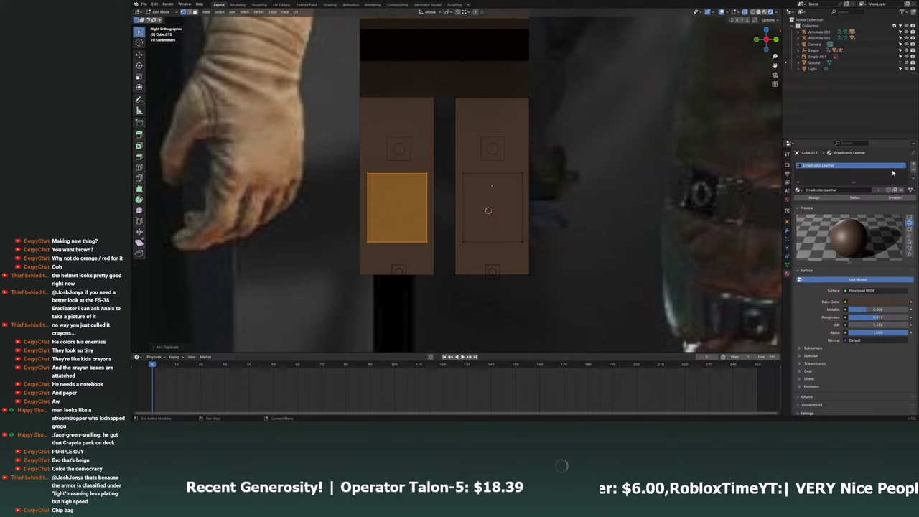
# Add a new material slot and set it to the Eradicator Greenish material.
pyautogui.click(913, 166)
pyautogui.click(797, 203)
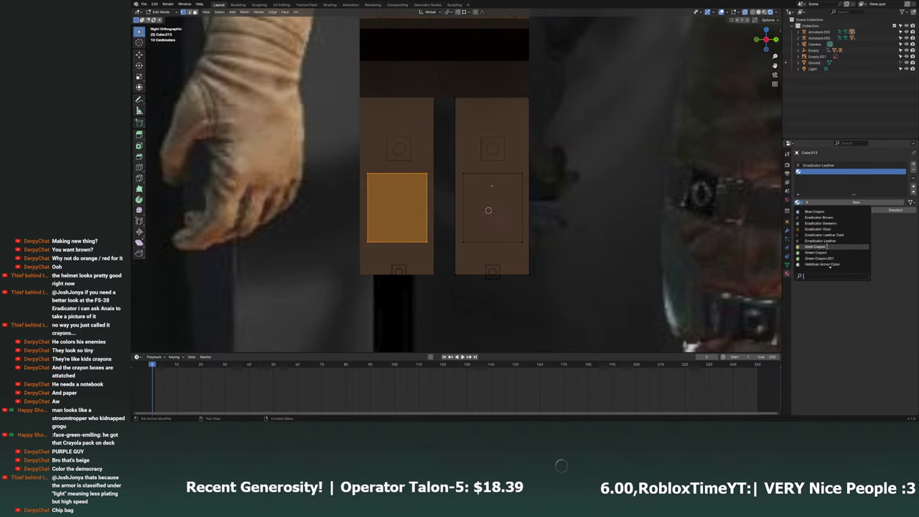
pyautogui.scroll(-2, 838, 223)
pyautogui.scroll(-4, 841, 229)
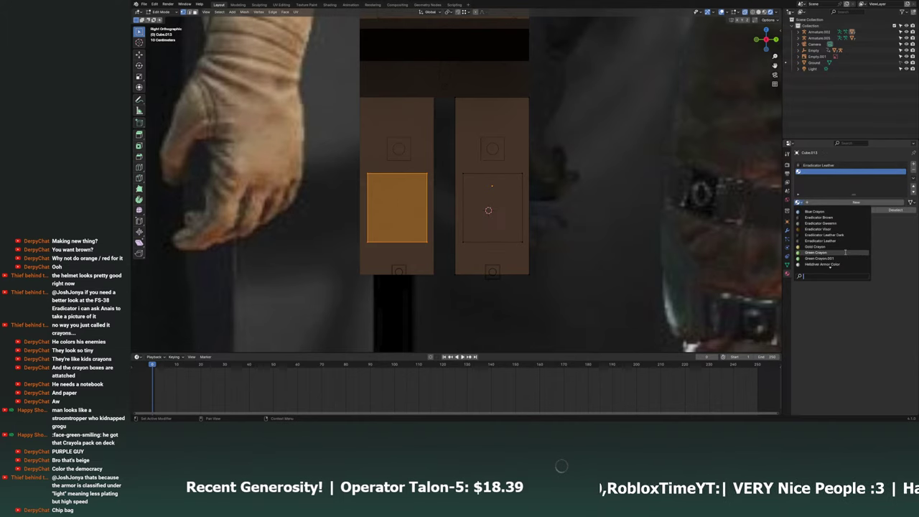
pyautogui.scroll(-5, 844, 240)
pyautogui.scroll(8, 847, 250)
pyautogui.scroll(-3, 847, 248)
pyautogui.scroll(-3, 845, 248)
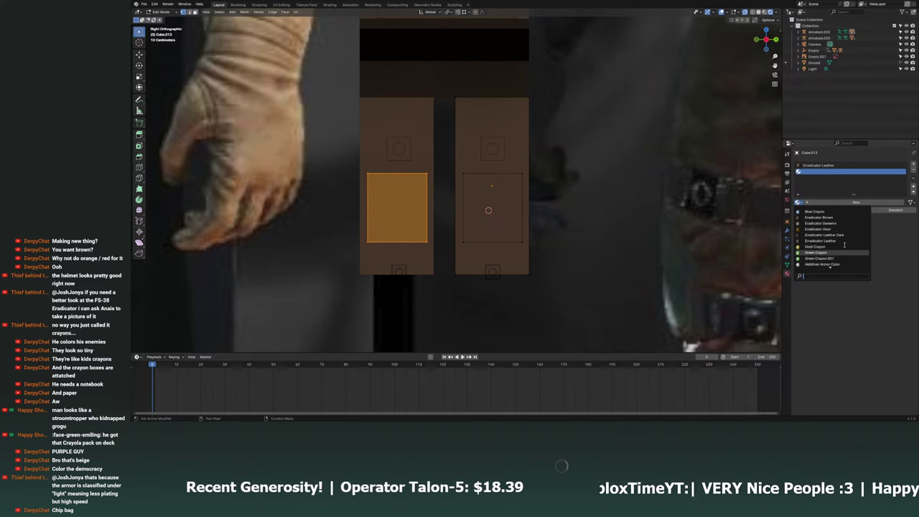
pyautogui.scroll(-3, 844, 247)
pyautogui.scroll(1, 842, 247)
pyautogui.scroll(4, 843, 247)
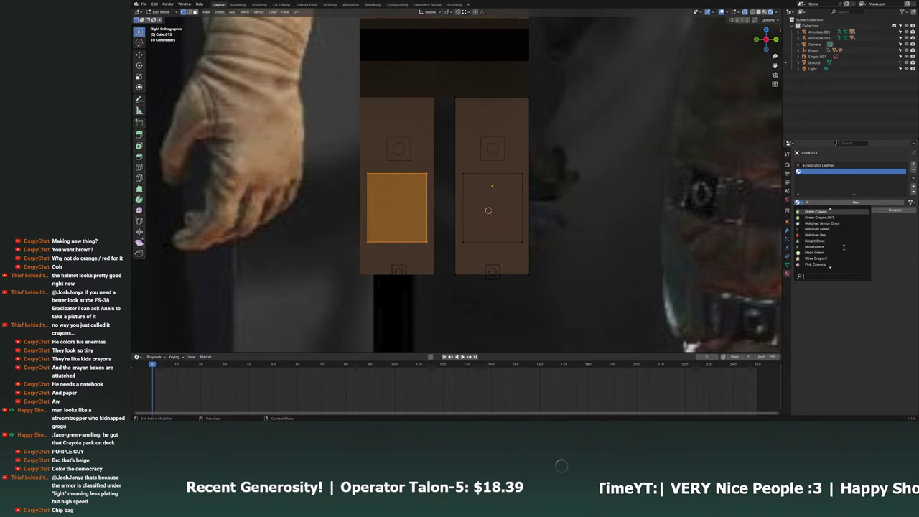
pyautogui.scroll(3, 840, 248)
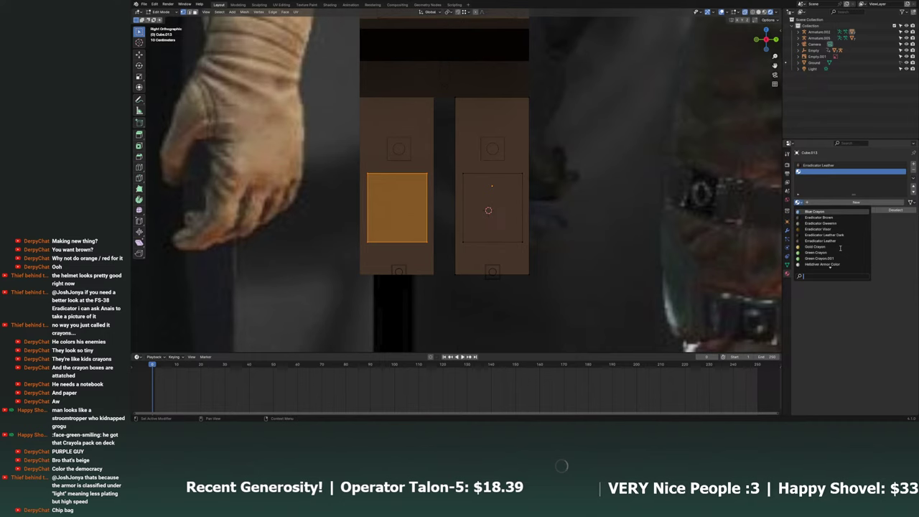
pyautogui.scroll(-1, 840, 248)
pyautogui.scroll(-2, 841, 247)
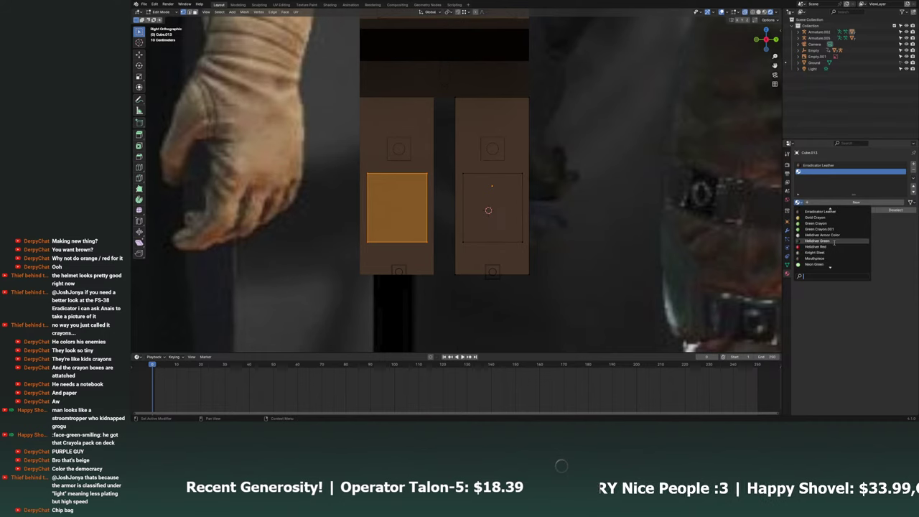
pyautogui.scroll(-5, 834, 244)
pyautogui.scroll(-2, 831, 251)
pyautogui.scroll(4, 832, 252)
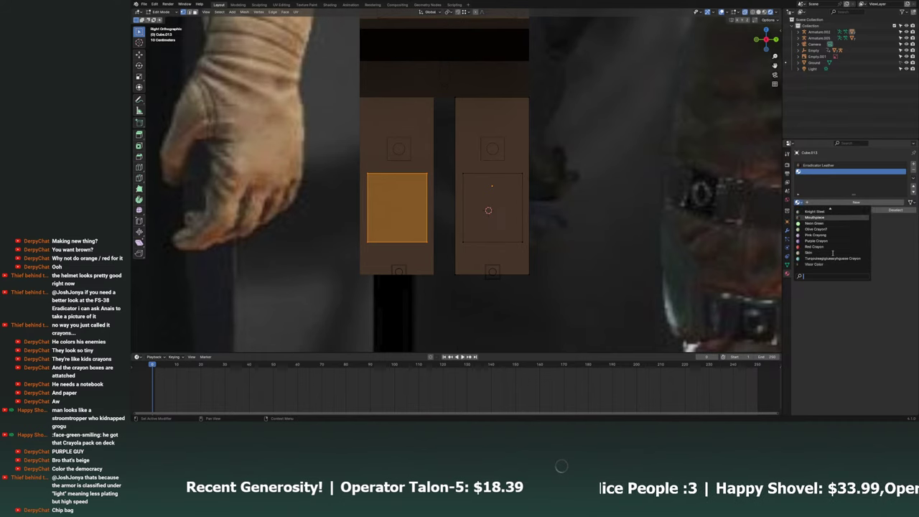
pyautogui.scroll(4, 832, 251)
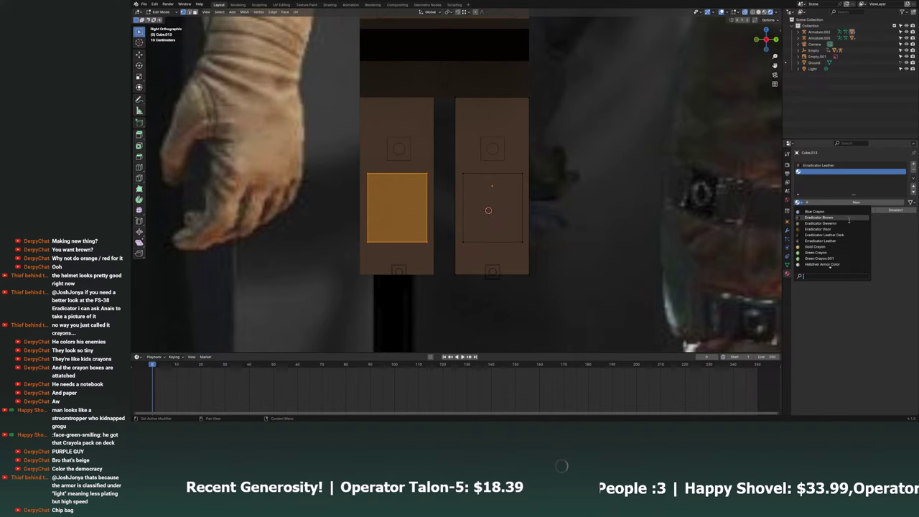
pyautogui.scroll(-2, 844, 242)
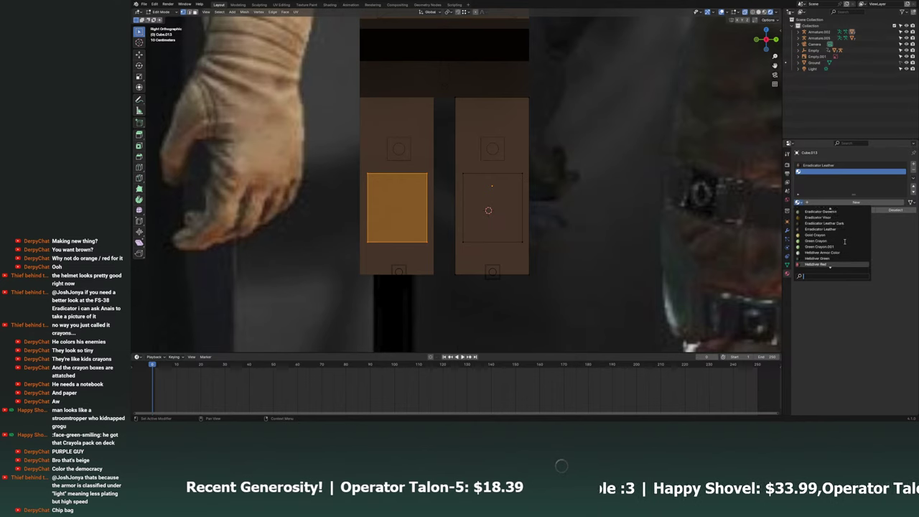
pyautogui.scroll(-2, 844, 244)
pyautogui.scroll(-2, 844, 248)
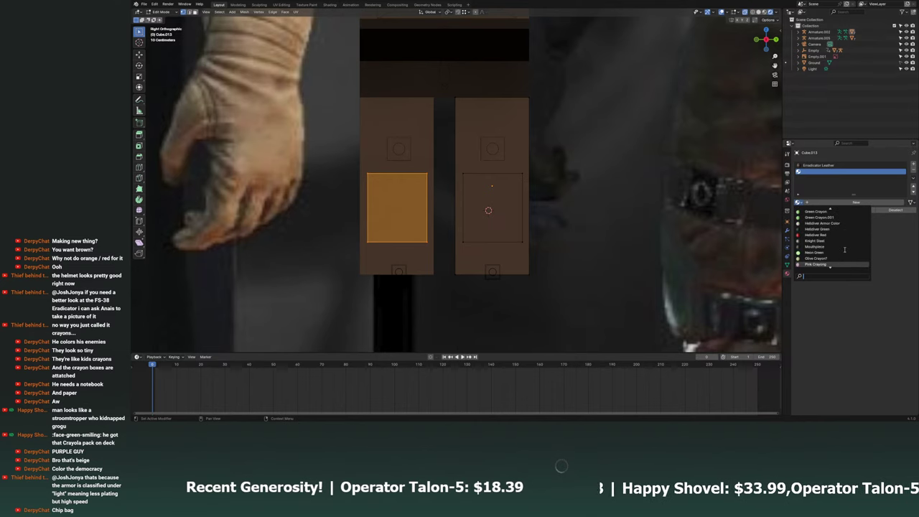
pyautogui.scroll(-3, 843, 253)
pyautogui.scroll(-2, 841, 255)
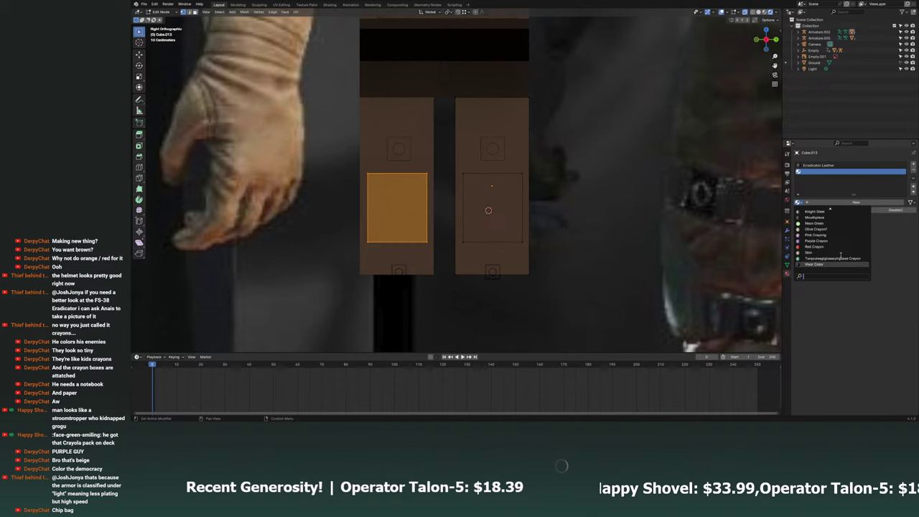
pyautogui.scroll(4, 841, 255)
pyautogui.scroll(5, 839, 254)
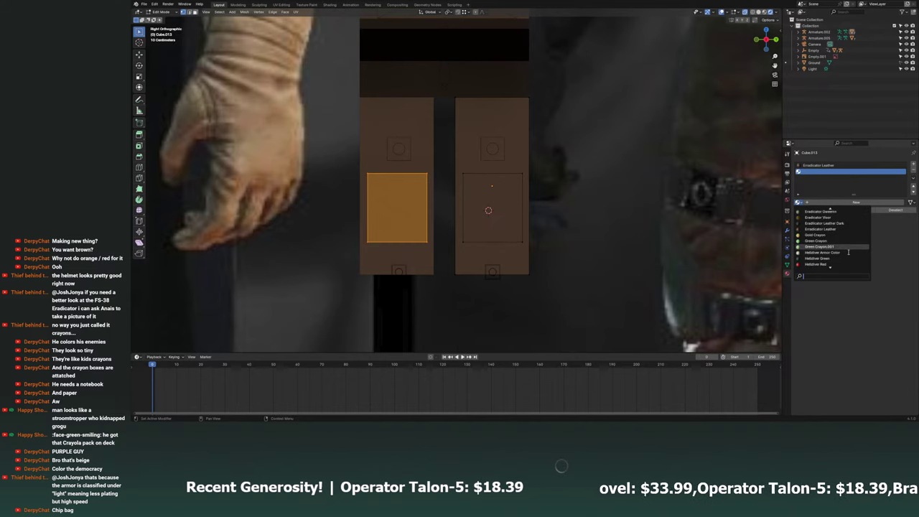
pyautogui.press('Up')
pyautogui.press('Up')
pyautogui.press('Up')
pyautogui.scroll(2, 845, 254)
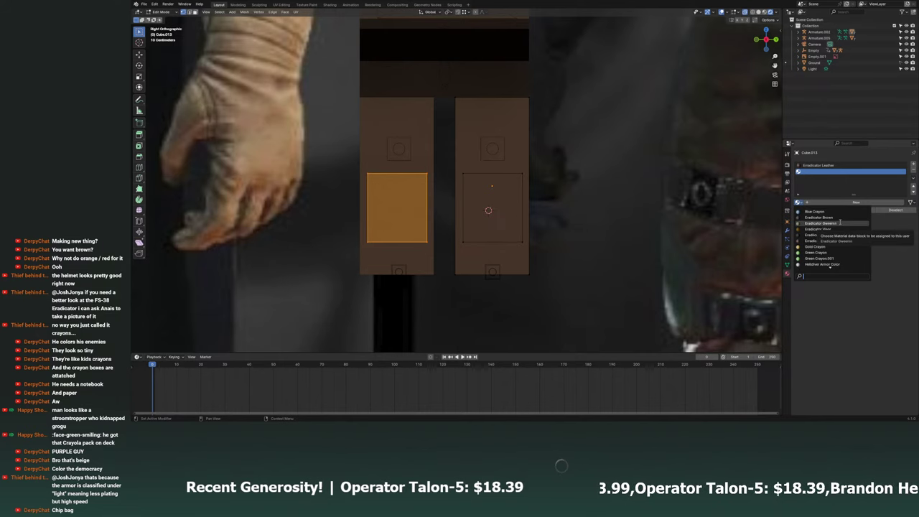
pyautogui.click(840, 222)
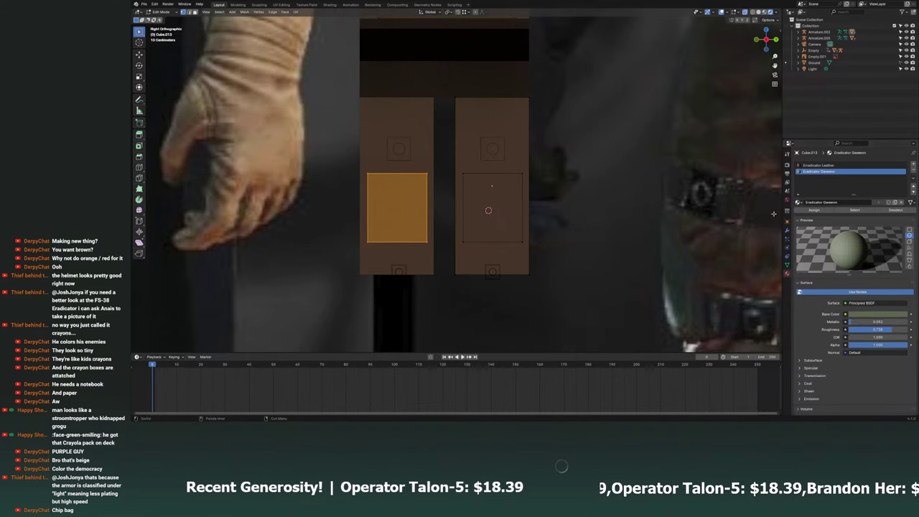
# Assign Eradicator Greenish to both square thigh panel faces and save the file.
pyautogui.click(814, 211)
pyautogui.moveTo(463, 172); pyautogui.dragTo(545, 253)
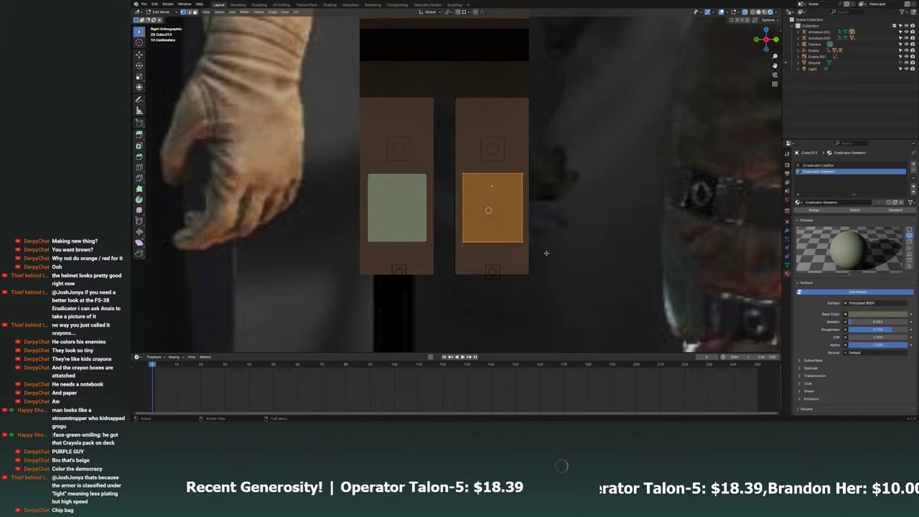
pyautogui.click(821, 211)
pyautogui.click(634, 207)
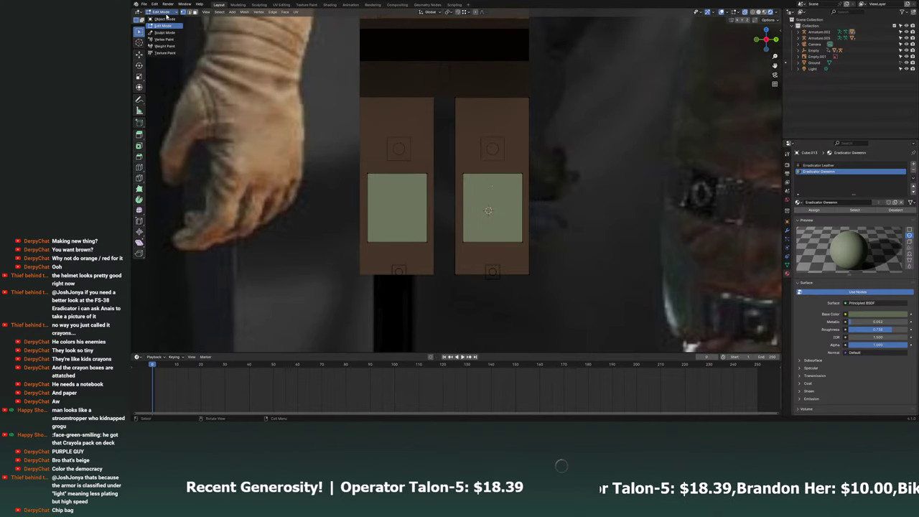
pyautogui.moveTo(338, 136); pyautogui.dragTo(428, 243)
pyautogui.moveTo(352, 151); pyautogui.dragTo(444, 279)
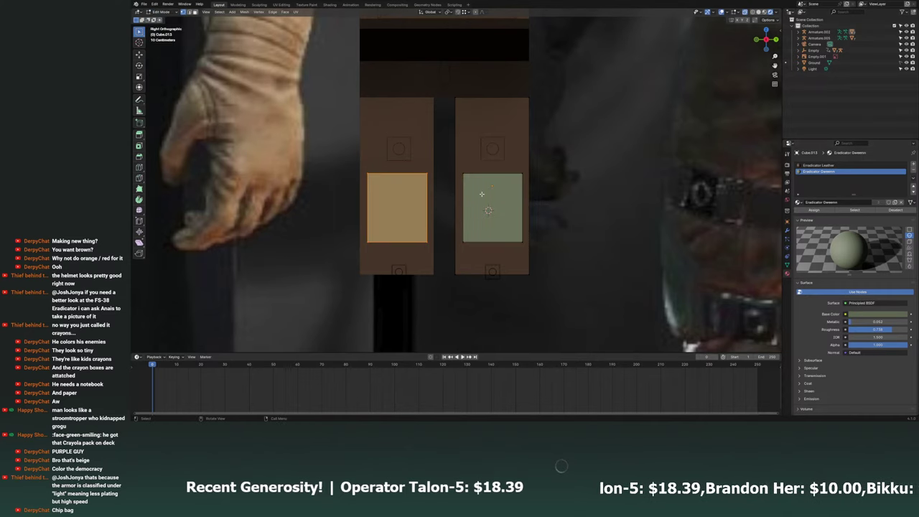
pyautogui.press('Tab')
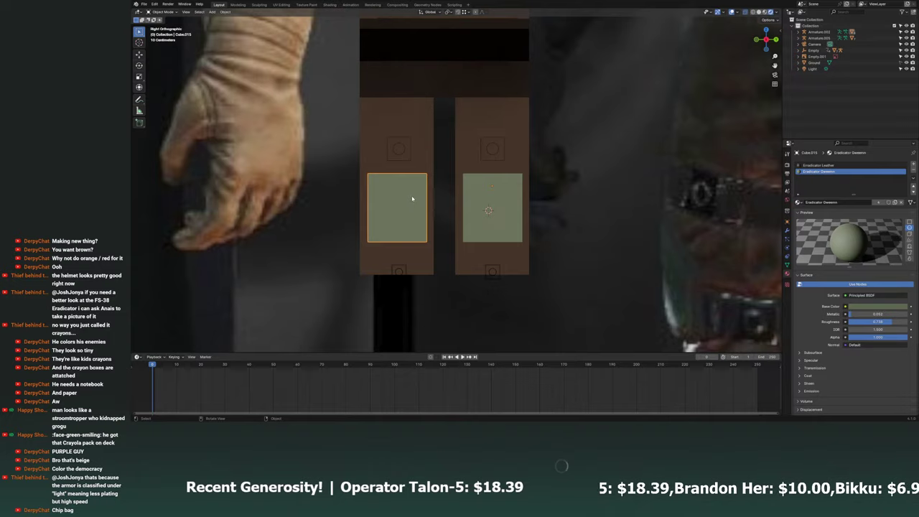
pyautogui.hotkey('ctrl', 's')
# Set the panel object's origin to its geometry centre.
pyautogui.rightClick(412, 198)
pyautogui.click(450, 202)
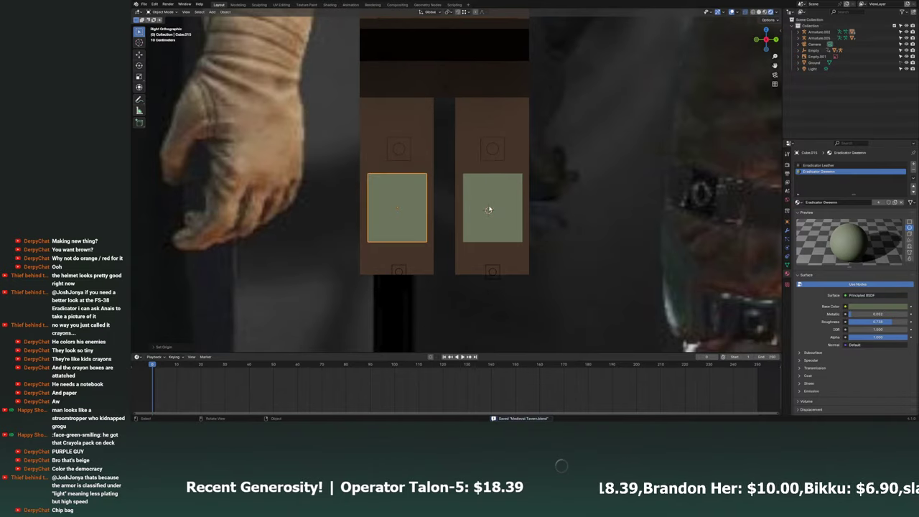
pyautogui.click(502, 230)
pyautogui.scroll(-2, 533, 241)
pyautogui.moveTo(533, 241)
pyautogui.keyDown('shift'); pyautogui.mouseDown(button='middle')
pyautogui.moveTo(538, 253)
pyautogui.moveTo(496, 250)
pyautogui.moveTo(473, 262)
pyautogui.moveTo(500, 248)
pyautogui.mouseUp(button='middle'); pyautogui.keyUp('shift')
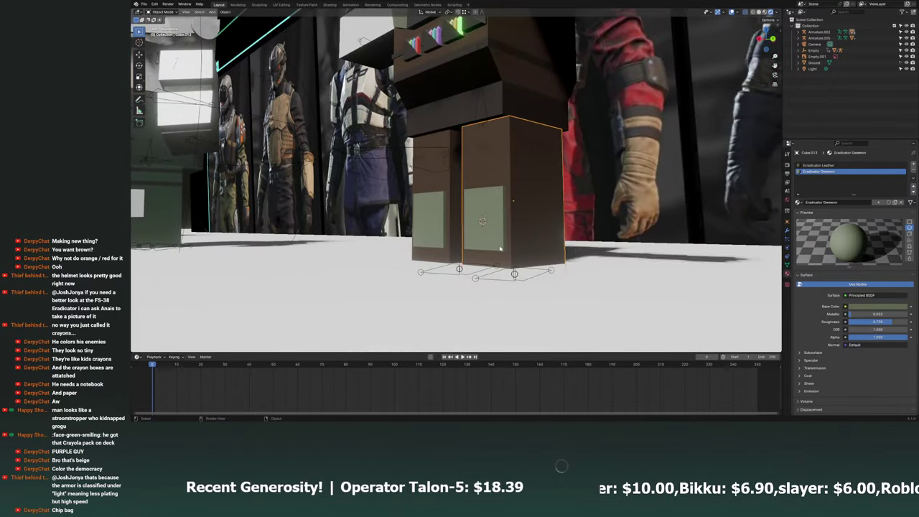
# Move the armature vertically along Z to a new height.
pyautogui.scroll(-2, 501, 248)
pyautogui.scroll(-4, 486, 247)
pyautogui.moveTo(486, 247); pyautogui.dragTo(448, 173, button='middle')
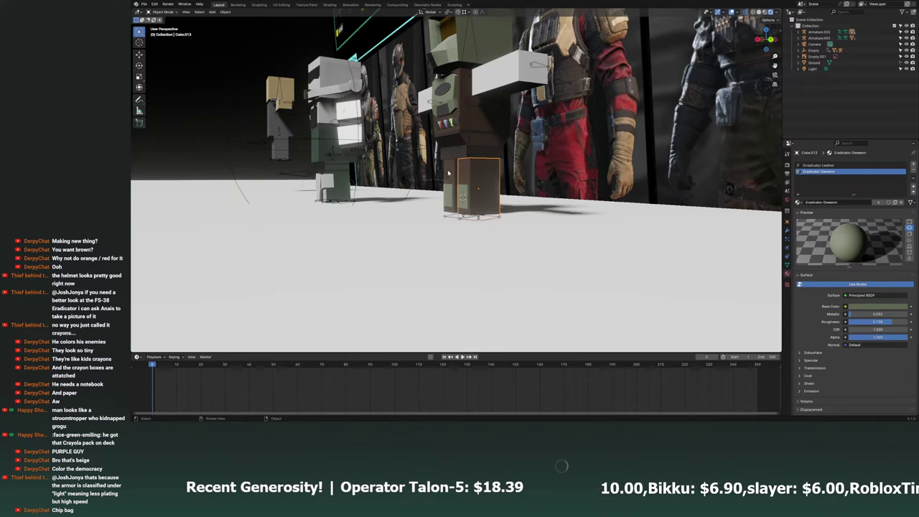
pyautogui.click(448, 173)
pyautogui.press('g')
pyautogui.press('z')
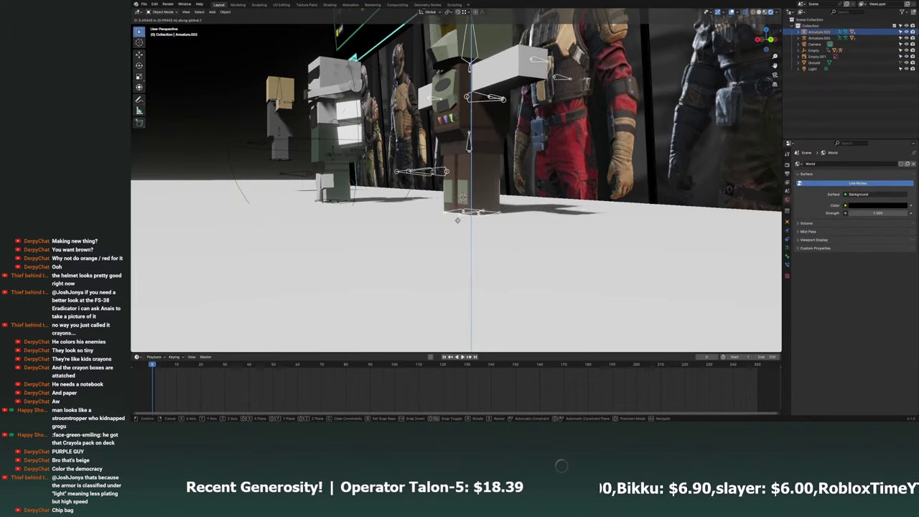
pyautogui.click(457, 220)
pyautogui.scroll(5, 494, 203)
# Select the right leg block and left panel, then move the panels vertically along Z in Edit Mode.
pyautogui.click(493, 203)
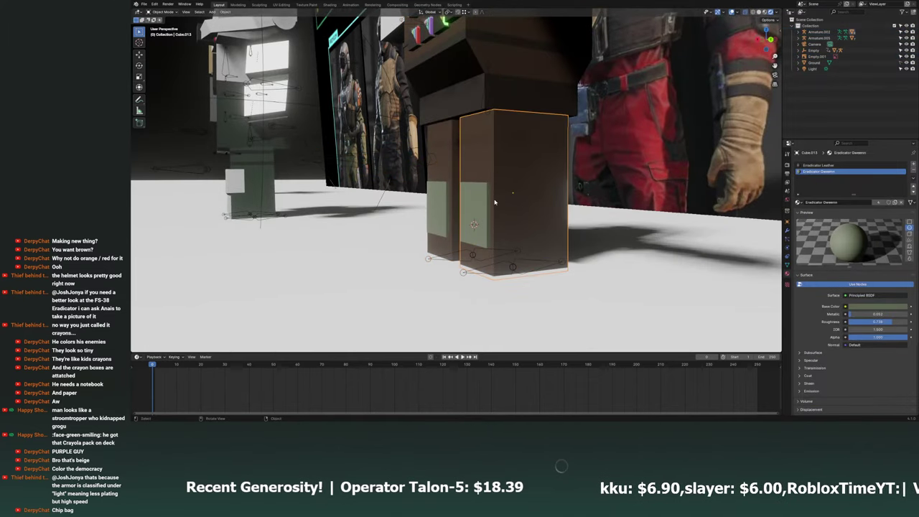
pyautogui.moveTo(486, 199); pyautogui.dragTo(331, 111, button='middle')
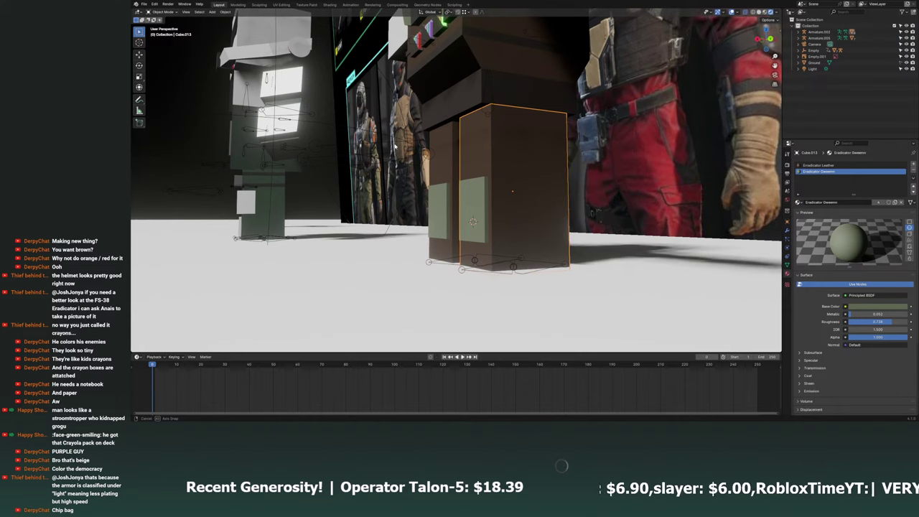
pyautogui.click(165, 12)
pyautogui.click(164, 27)
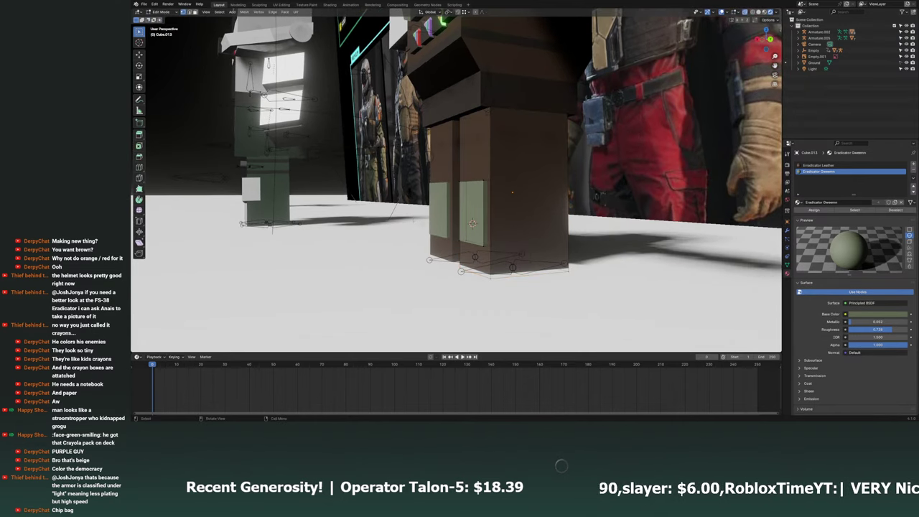
pyautogui.click(165, 12)
pyautogui.click(165, 20)
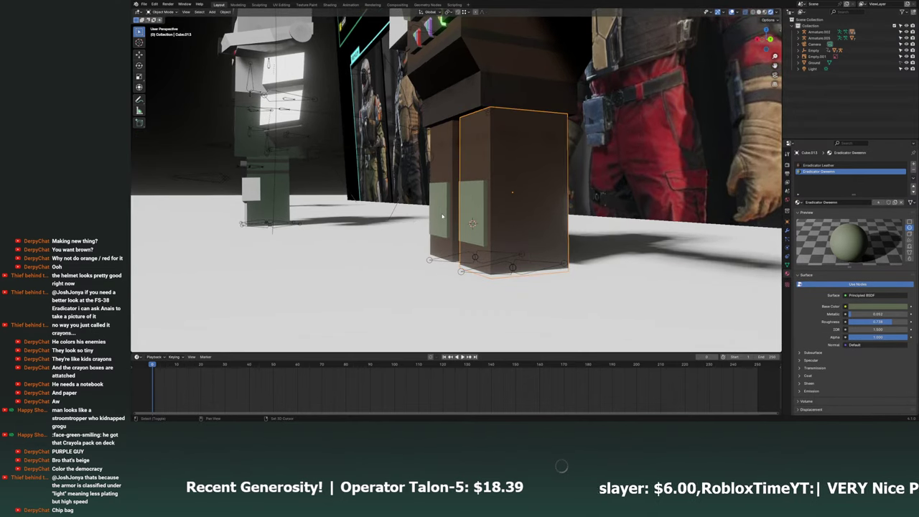
pyautogui.click(165, 12)
pyautogui.click(165, 26)
pyautogui.press('g')
pyautogui.press('z')
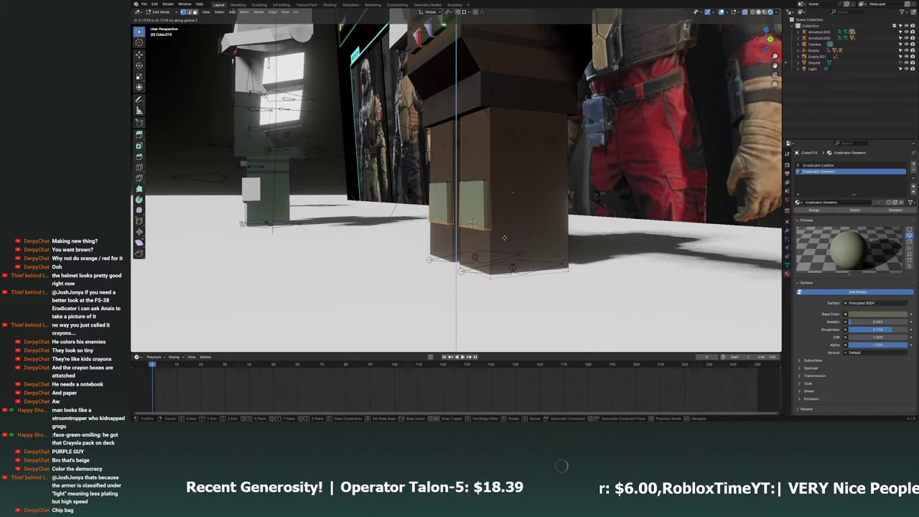
pyautogui.click(504, 237)
pyautogui.moveTo(504, 237); pyautogui.dragTo(568, 237, button='middle')
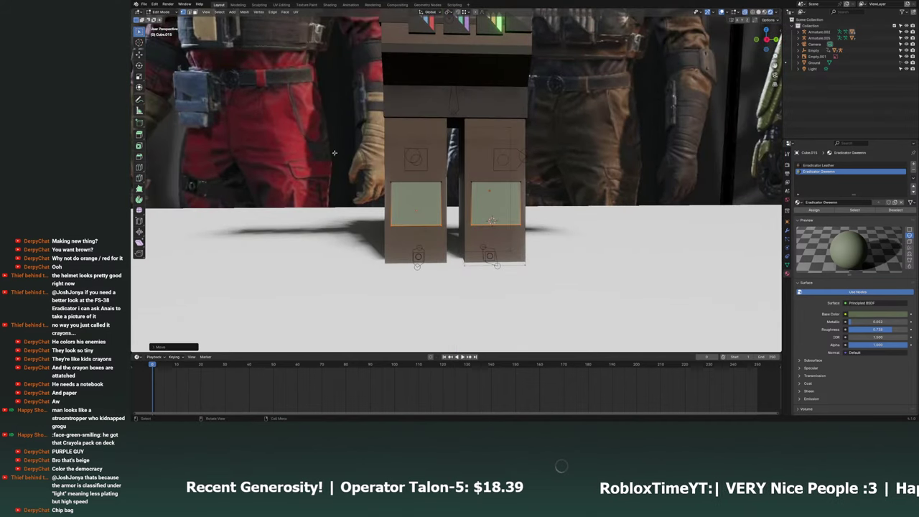
pyautogui.hotkey('alt', 'a')
# Save the file and enter Edit Mode on the left leg block with nothing selected.
pyautogui.click(160, 13)
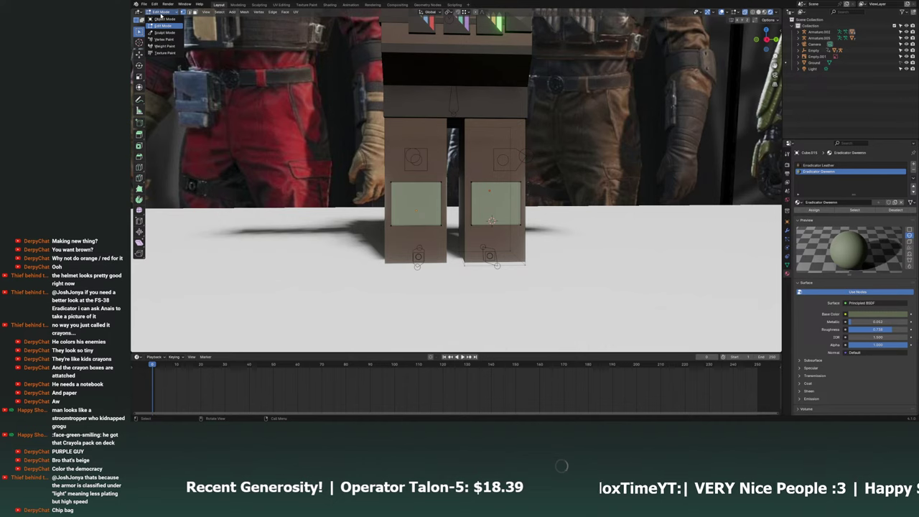
pyautogui.press('Escape')
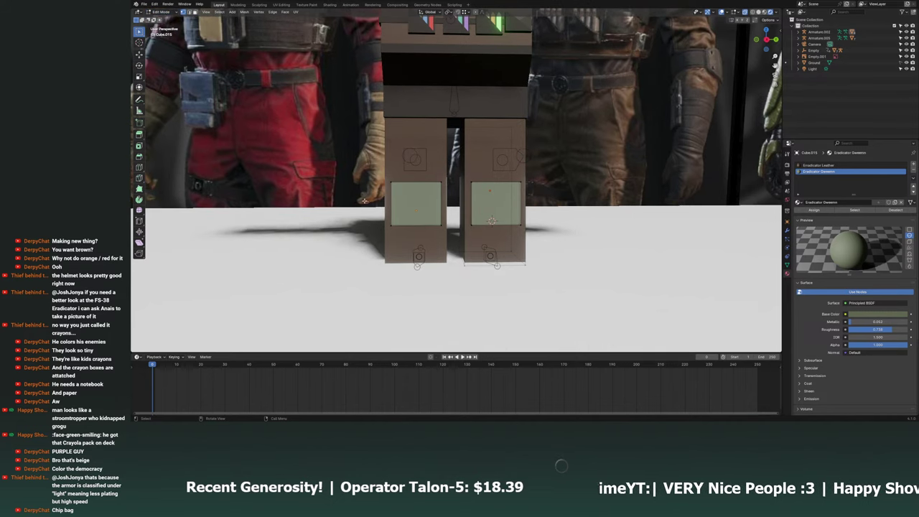
pyautogui.hotkey('ctrl', 's')
pyautogui.press('Tab')
pyautogui.click(415, 165)
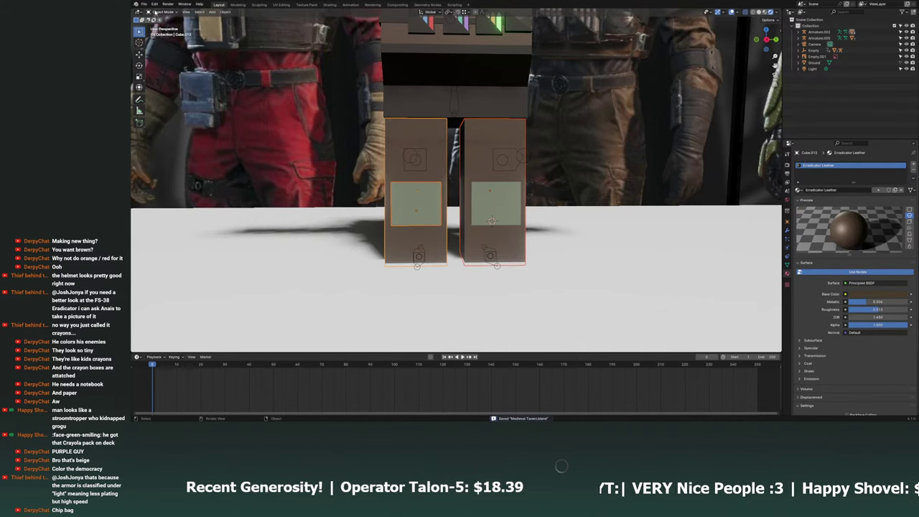
pyautogui.press('Tab')
pyautogui.scroll(1, 457, 187)
pyautogui.hotkey('alt', 'a')
# Add a loop cut near the bottom of the left leg block.
pyautogui.click(140, 166)
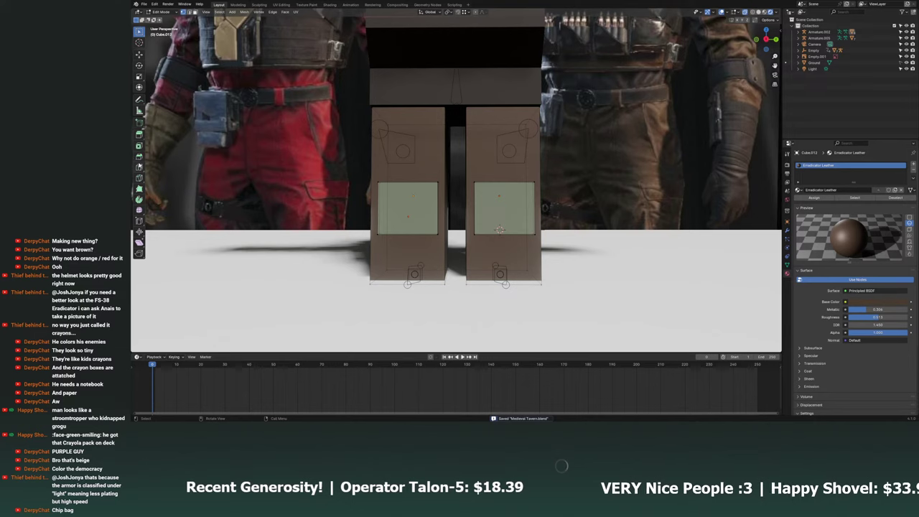
pyautogui.moveTo(442, 237); pyautogui.dragTo(438, 272)
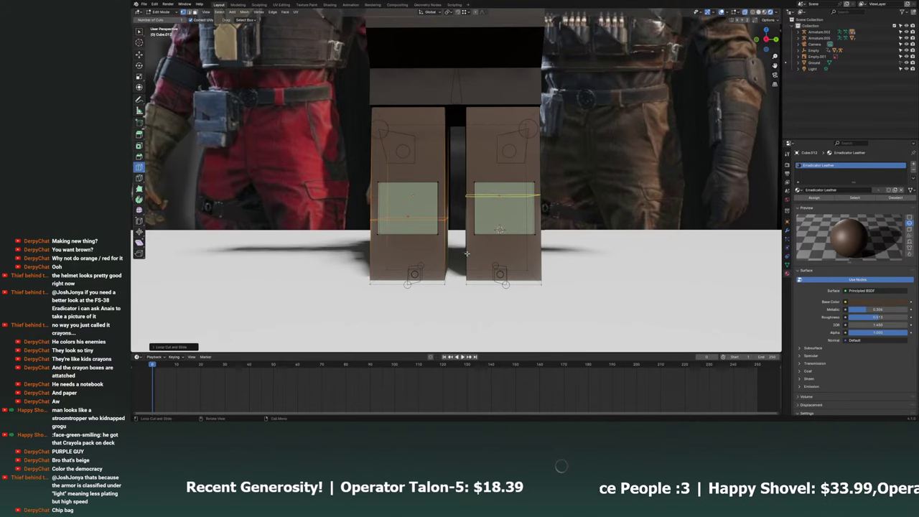
pyautogui.click(440, 245)
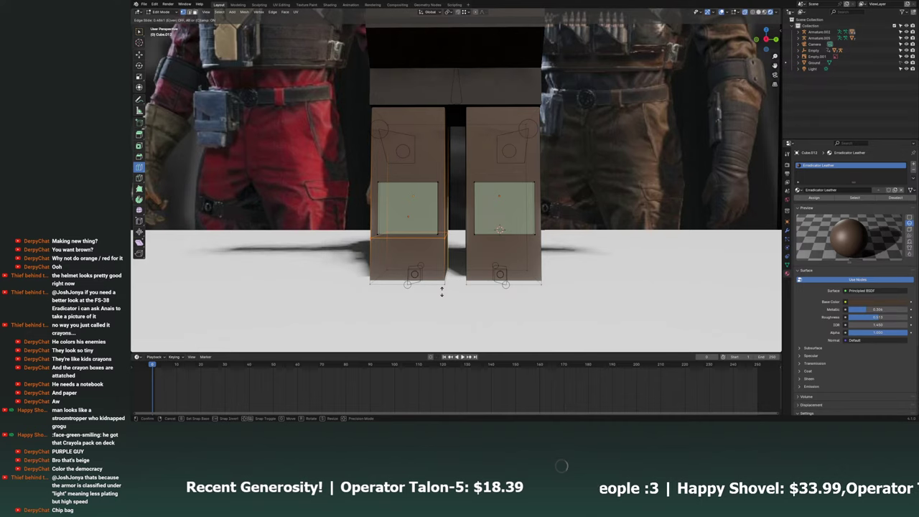
pyautogui.moveTo(440, 248); pyautogui.dragTo(445, 278, button='middle')
pyautogui.click(445, 279)
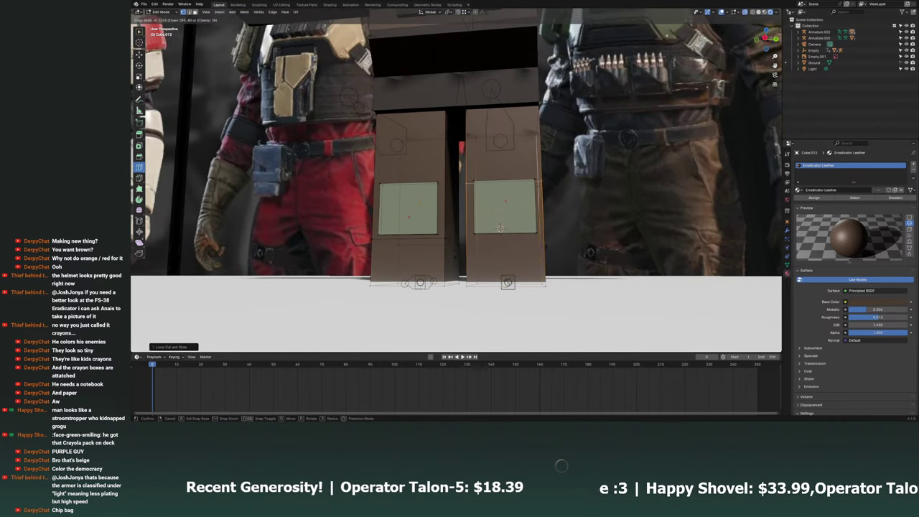
# Add a matching low loop cut on the right block and select both lower bands.
pyautogui.click(503, 172)
pyautogui.click(500, 227)
pyautogui.moveTo(501, 229)
pyautogui.mouseDown(button='middle')
pyautogui.moveTo(495, 245)
pyautogui.moveTo(488, 237)
pyautogui.mouseUp(button='middle')
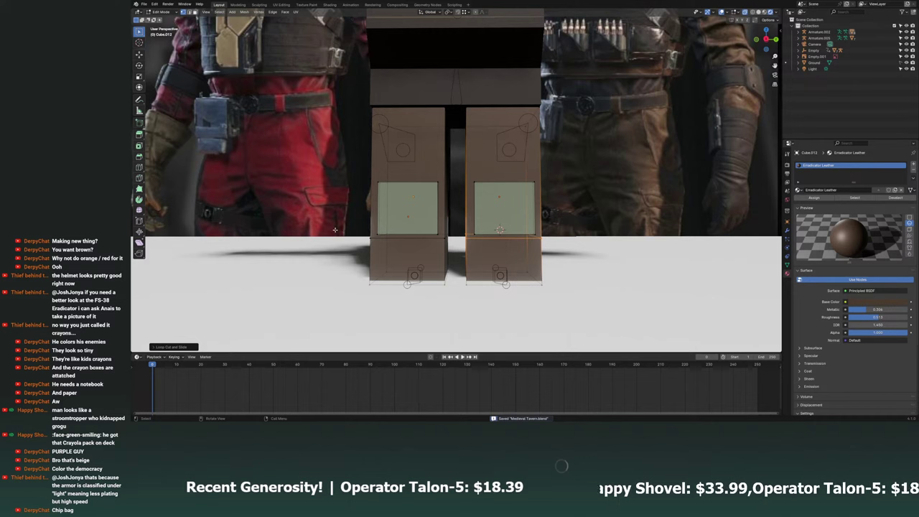
pyautogui.moveTo(335, 230); pyautogui.dragTo(549, 287)
pyautogui.moveTo(353, 253); pyautogui.dragTo(575, 259, button='middle')
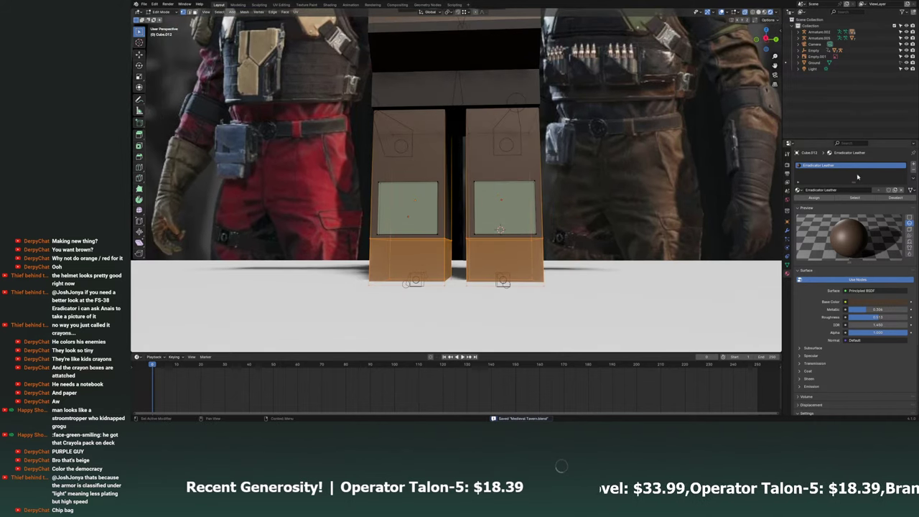
# Assign Eradicator Leather Dark in a new material slot to the left leg block's lower faces.
pyautogui.click(913, 164)
pyautogui.click(797, 202)
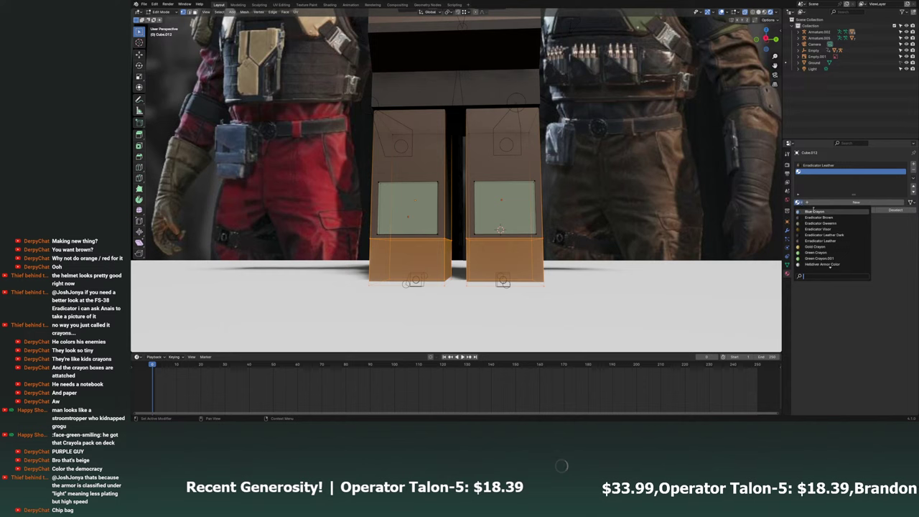
pyautogui.click(824, 212)
pyautogui.click(824, 212)
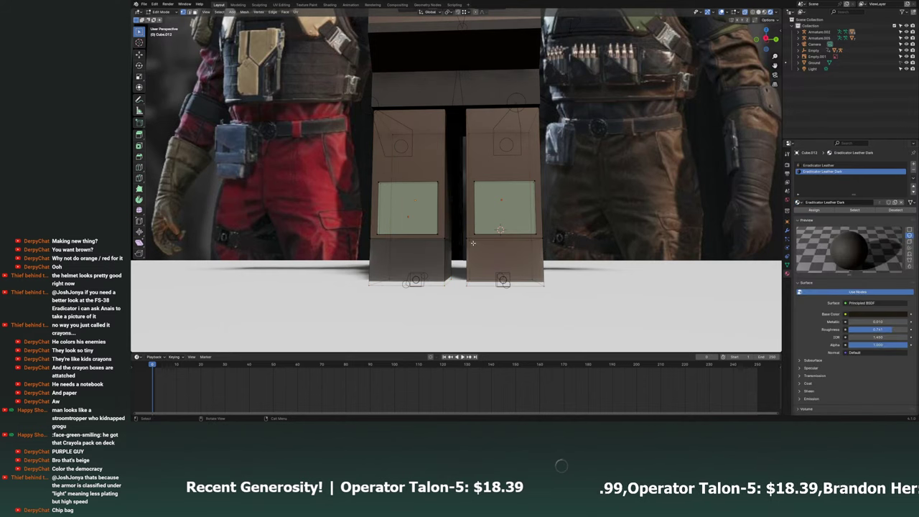
# Give the right leg block's lower front face a new Eradicator Leather Dark material slot.
pyautogui.click(164, 13)
pyautogui.click(163, 18)
pyautogui.click(524, 256)
pyautogui.press('Tab')
pyautogui.click(509, 247)
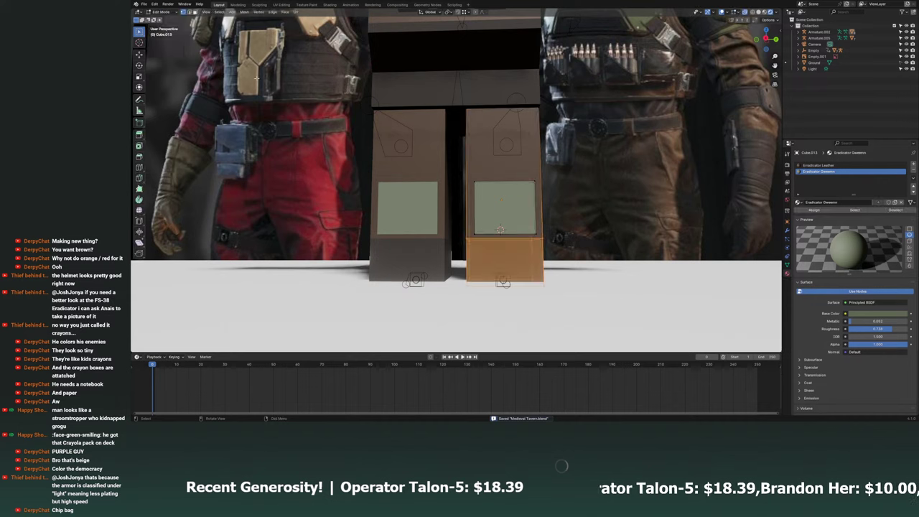
pyautogui.click(912, 165)
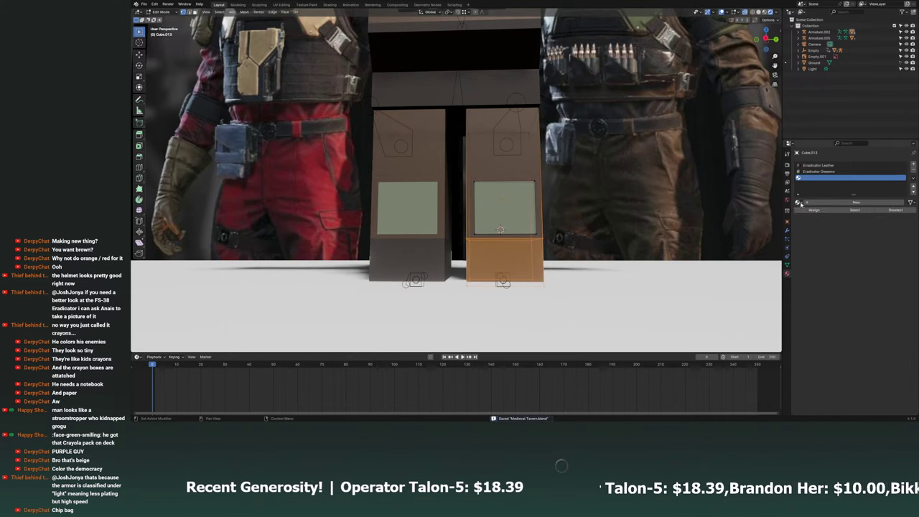
pyautogui.click(799, 203)
pyautogui.click(843, 236)
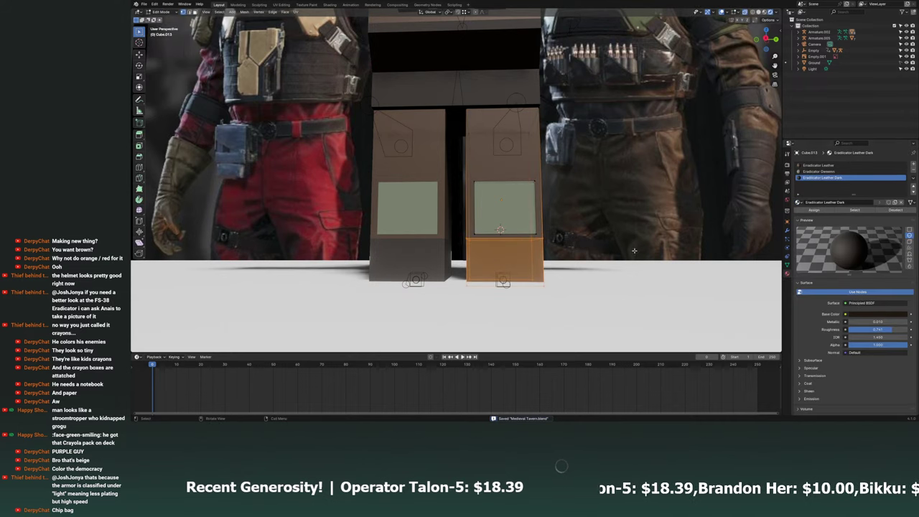
pyautogui.moveTo(634, 250); pyautogui.dragTo(603, 244, button='middle')
# Return to Object Mode, select the left brown leg block and view the legs from above.
pyautogui.press('Tab')
pyautogui.click(426, 211)
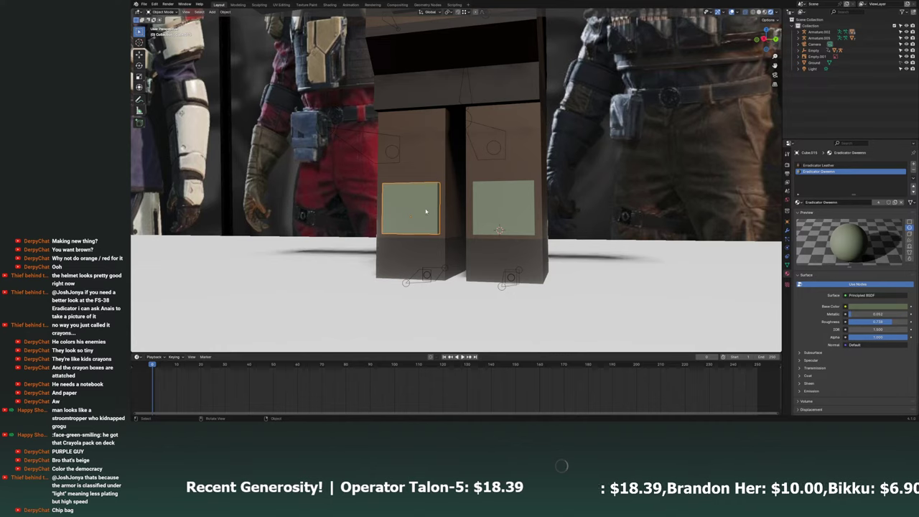
pyautogui.click(448, 213)
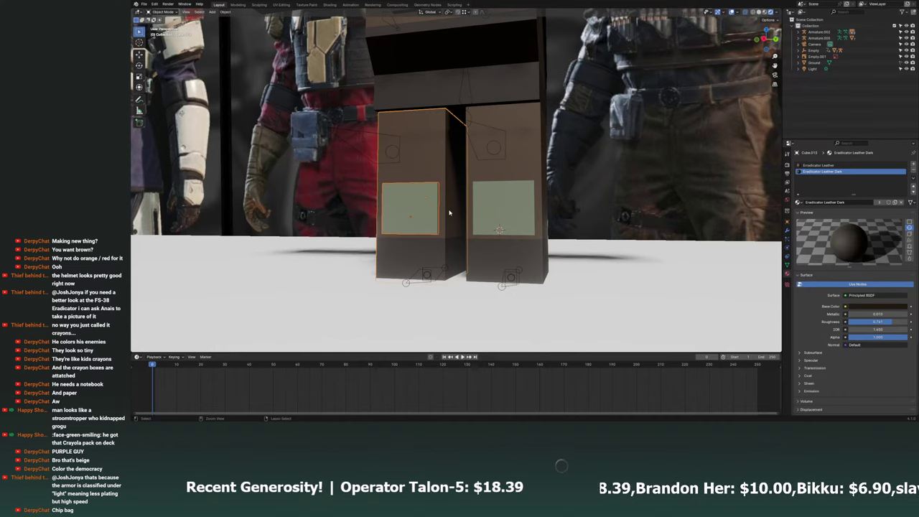
pyautogui.scroll(-3, 462, 233)
pyautogui.moveTo(463, 233)
pyautogui.mouseDown(button='middle')
pyautogui.moveTo(506, 234)
pyautogui.moveTo(359, 143)
pyautogui.mouseUp(button='middle')
pyautogui.scroll(2, 197, 41)
pyautogui.scroll(2, 197, 42)
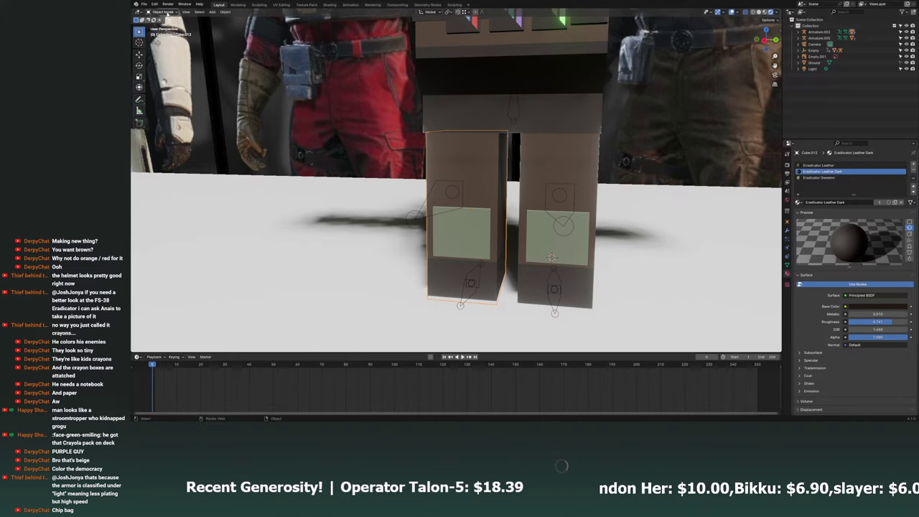
# Save, then loop-cut a horizontal edge loop across the upper left leg block and slide it.
pyautogui.press('Tab')
pyautogui.hotkey('ctrl', 's')
pyautogui.scroll(3, 427, 210)
pyautogui.scroll(1, 428, 211)
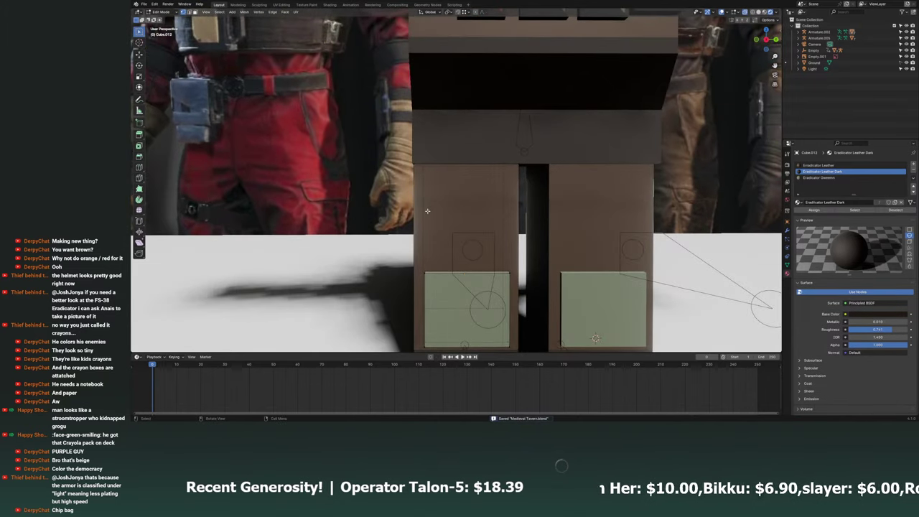
pyautogui.keyDown('shift'); pyautogui.moveTo(428, 210); pyautogui.dragTo(411, 187, button='middle'); pyautogui.keyUp('shift')
pyautogui.click(139, 167)
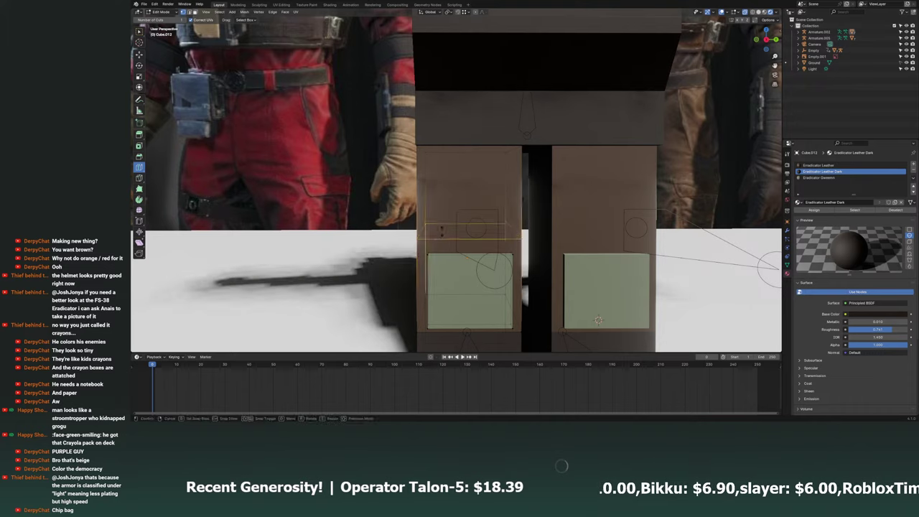
pyautogui.click(426, 212)
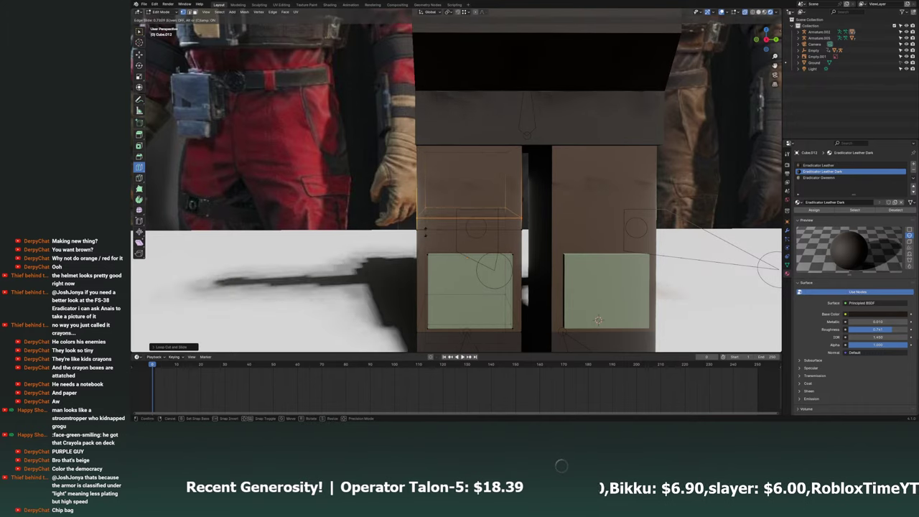
pyautogui.moveTo(427, 210)
pyautogui.mouseDown()
pyautogui.moveTo(429, 222)
pyautogui.moveTo(446, 212)
pyautogui.mouseUp()
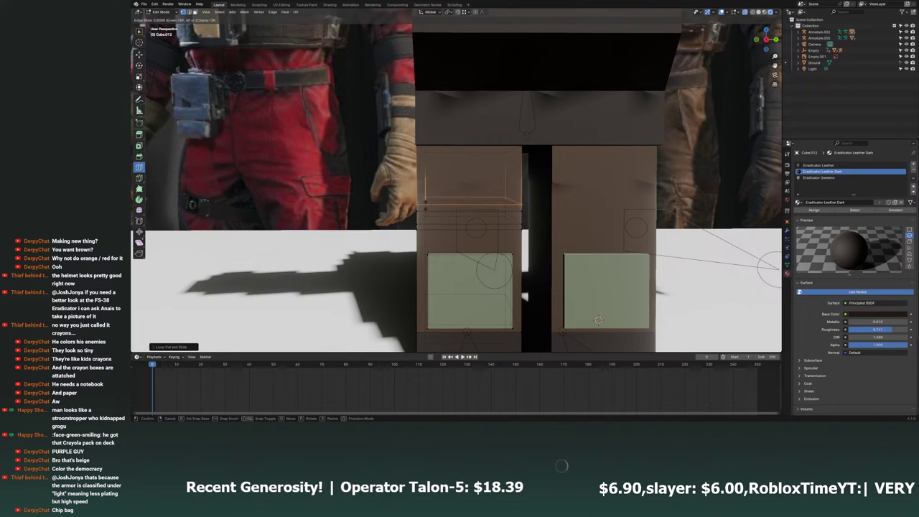
# In Right Ortho, box-select the face strip below the new loop and move it down along Z.
pyautogui.press('KP_3')
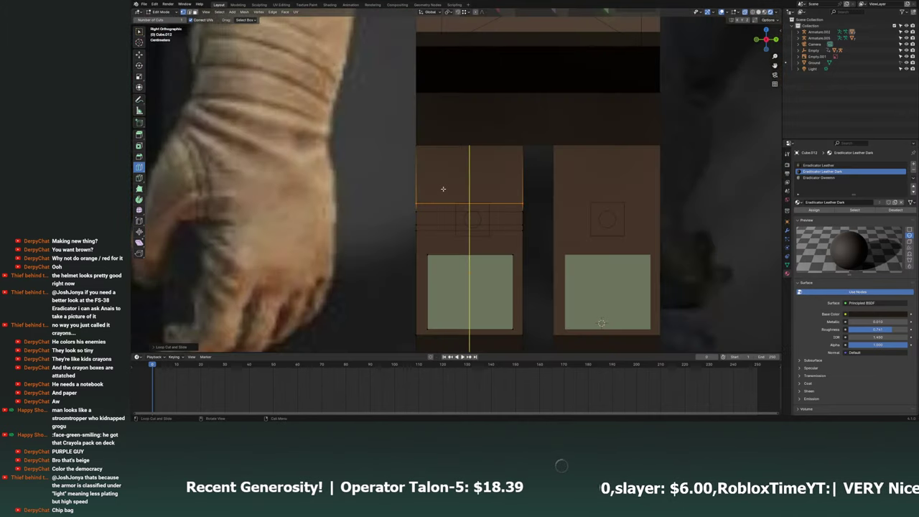
pyautogui.press('w')
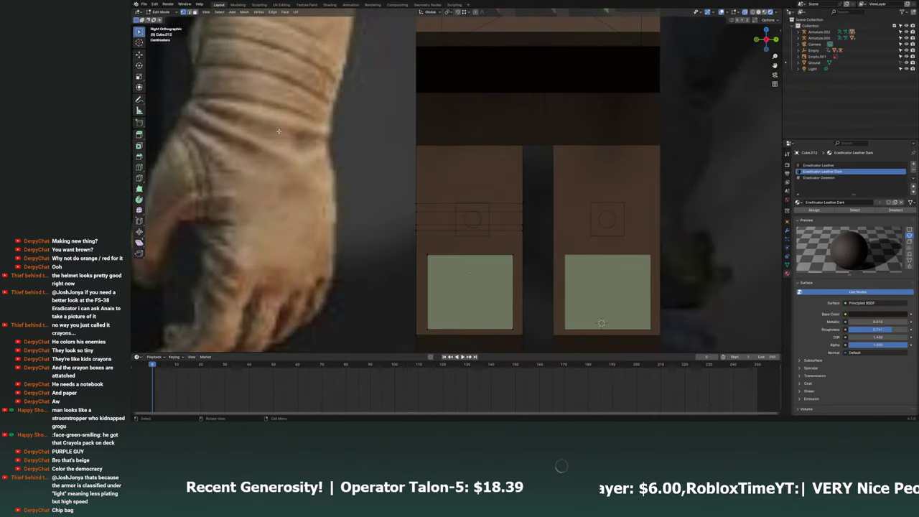
pyautogui.hotkey('ctrl', 's')
pyautogui.moveTo(401, 195); pyautogui.dragTo(531, 218)
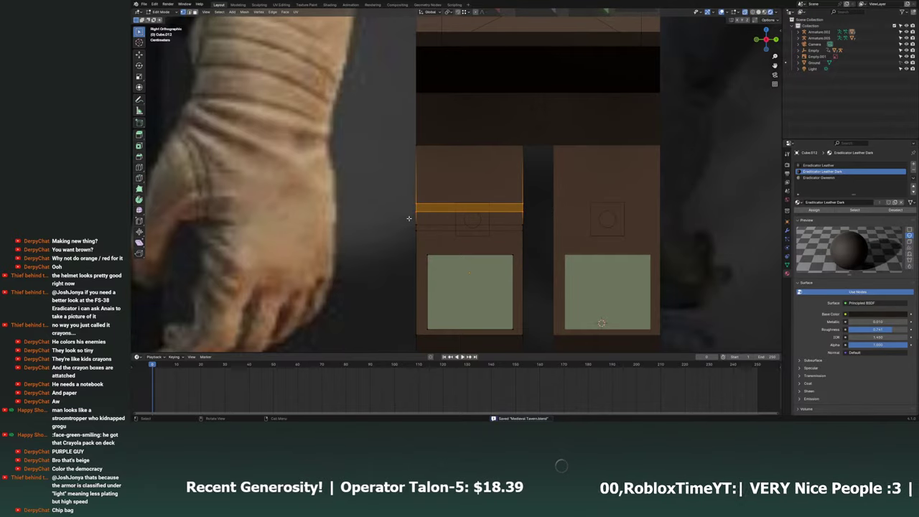
pyautogui.press('g')
pyautogui.press('z')
pyautogui.moveTo(467, 287); pyautogui.dragTo(502, 258, button='middle')
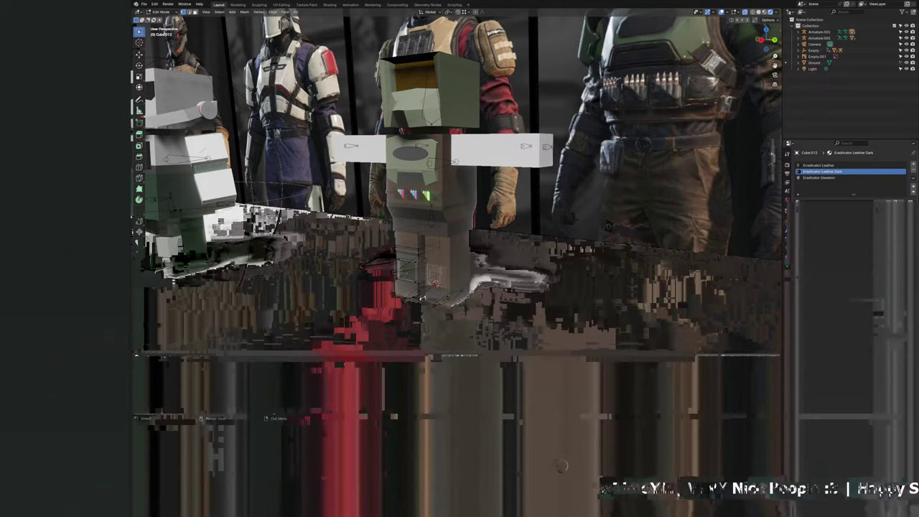
# Return to Object Mode, select the right arm cube and frame it in Right Orthographic view.
pyautogui.moveTo(437, 287); pyautogui.dragTo(445, 184, button='middle')
pyautogui.moveTo(502, 273); pyautogui.dragTo(534, 275, button='middle')
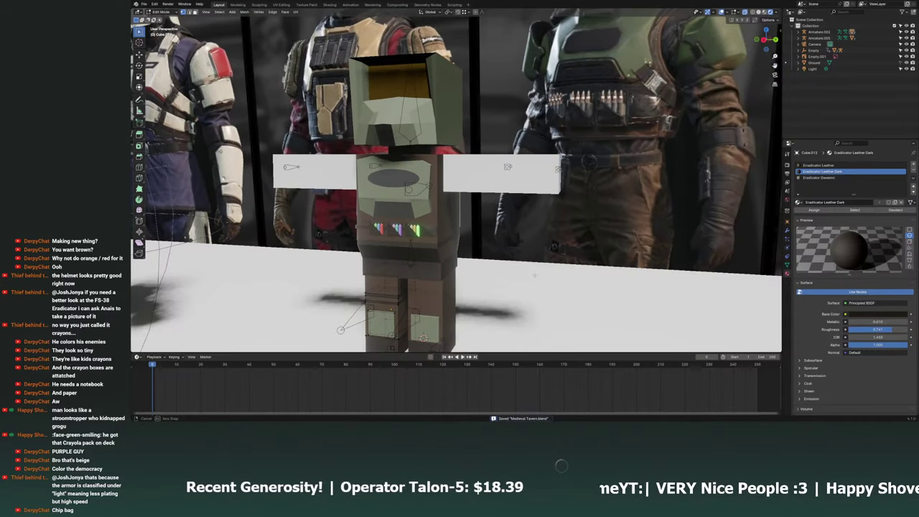
pyautogui.press('Tab')
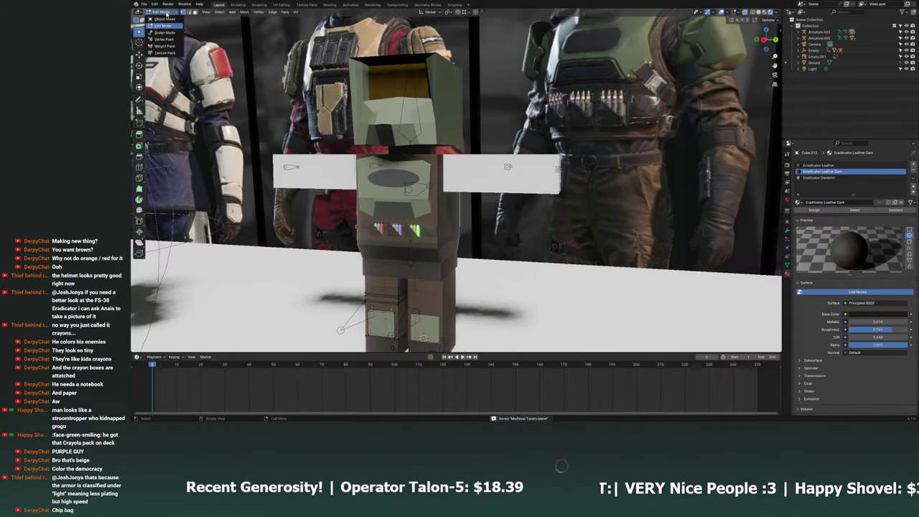
pyautogui.click(481, 175)
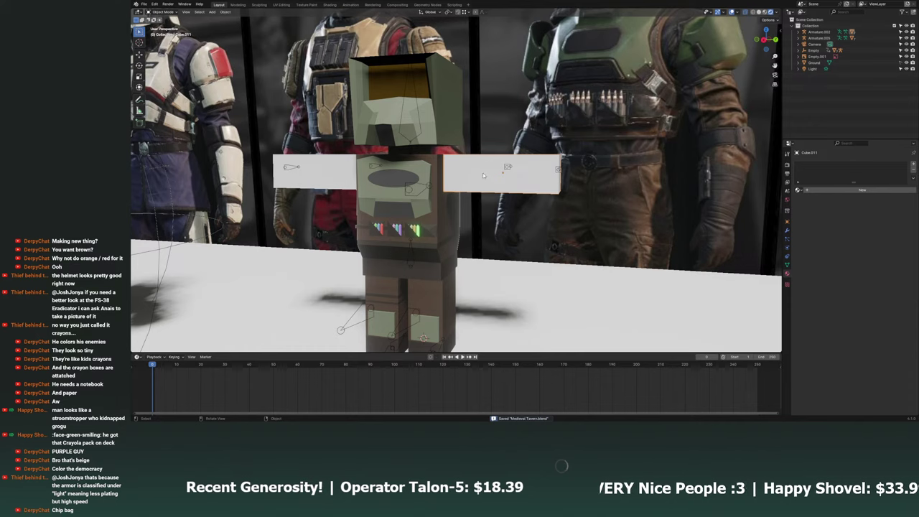
pyautogui.press('KP_Decimal')
pyautogui.press('KP_1')
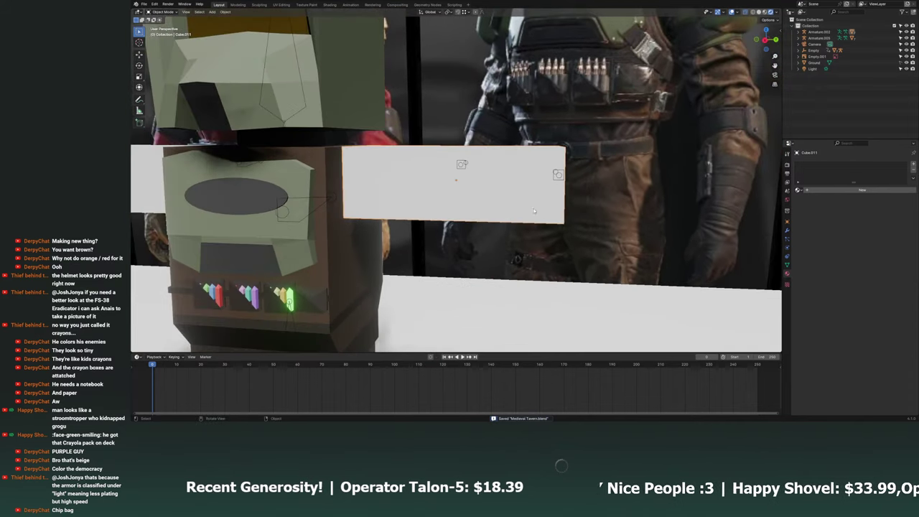
pyautogui.press('KP_3')
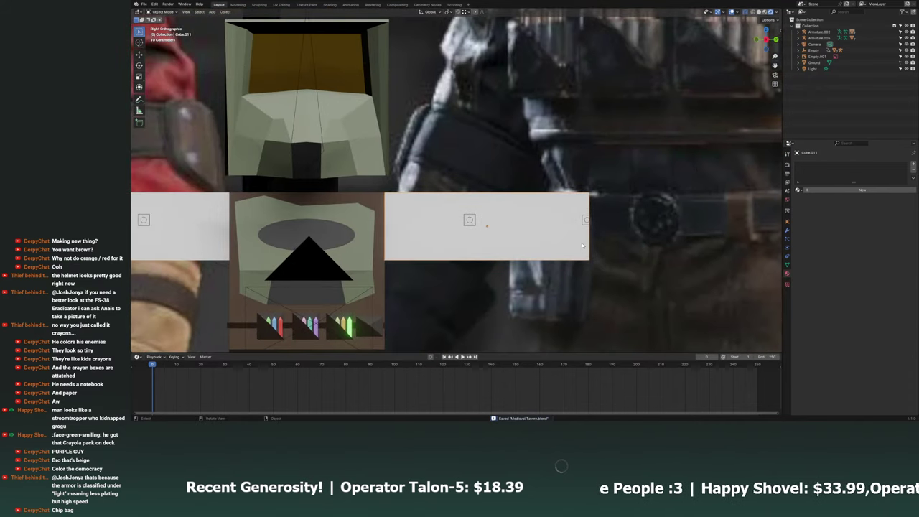
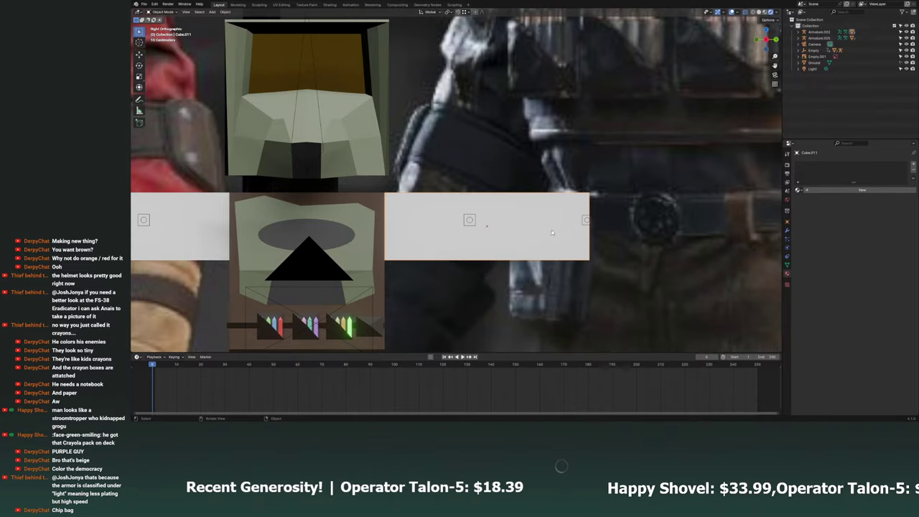
# Select the soldier's body block and centre the view on it.
pyautogui.scroll(-3, 557, 239)
pyautogui.scroll(-3, 557, 239)
pyautogui.scroll(-3, 503, 223)
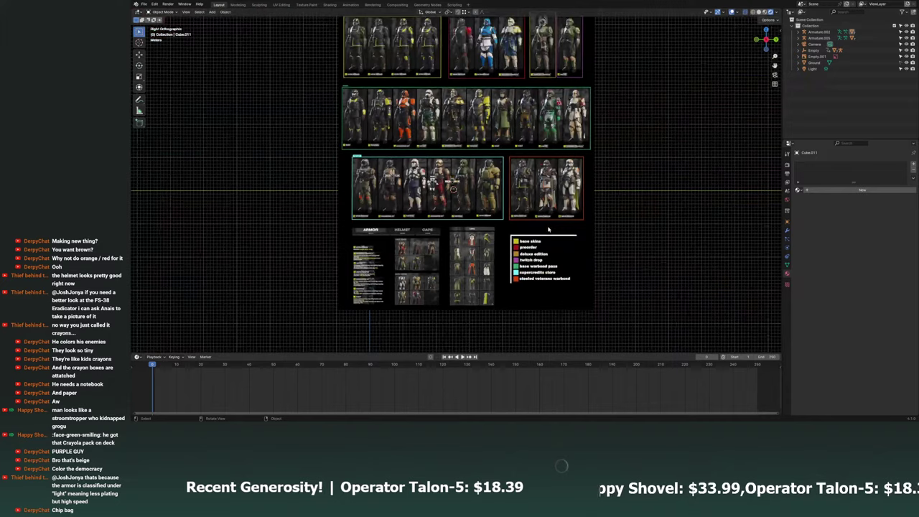
pyautogui.scroll(5, 445, 212)
pyautogui.scroll(5, 445, 212)
pyautogui.scroll(4, 440, 216)
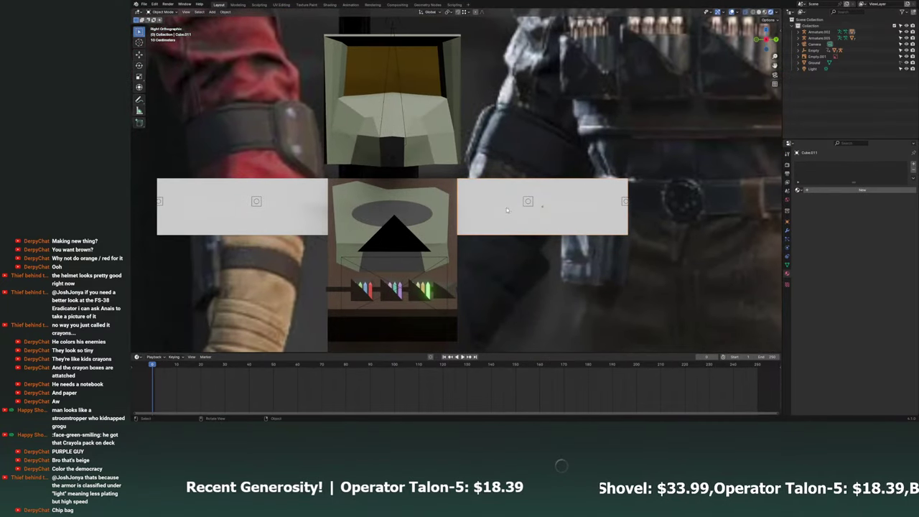
pyautogui.moveTo(505, 210); pyautogui.dragTo(495, 215, button='middle')
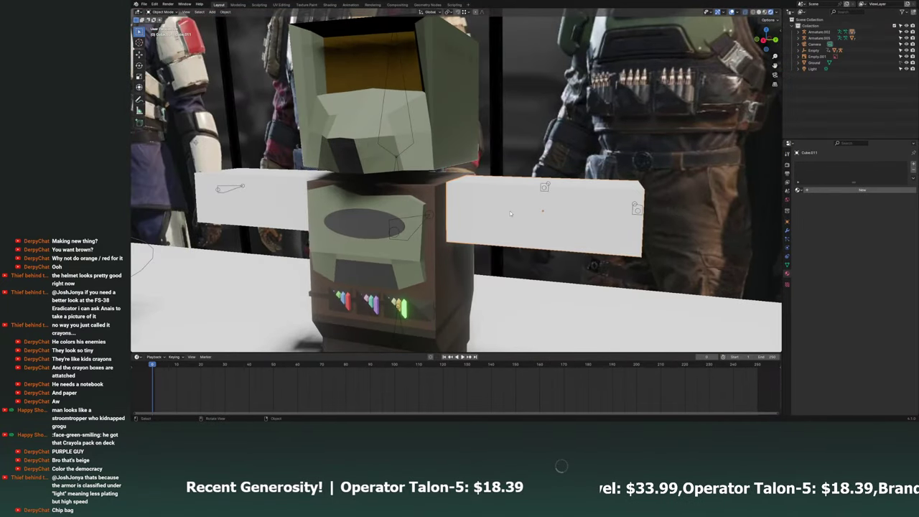
pyautogui.click(370, 223)
pyautogui.press('KP_Decimal')
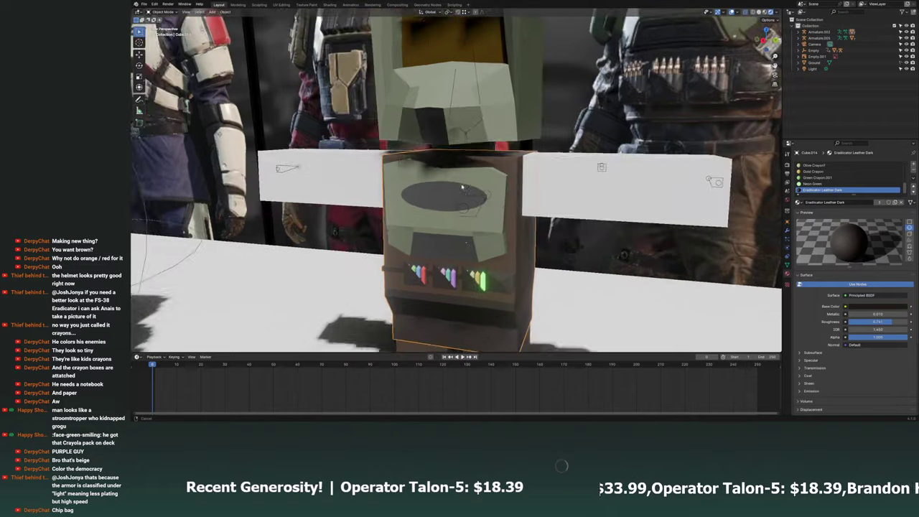
# Enter Edit Mode in front orthographic view and select the whole oval lens loop.
pyautogui.click(162, 12)
pyautogui.click(162, 26)
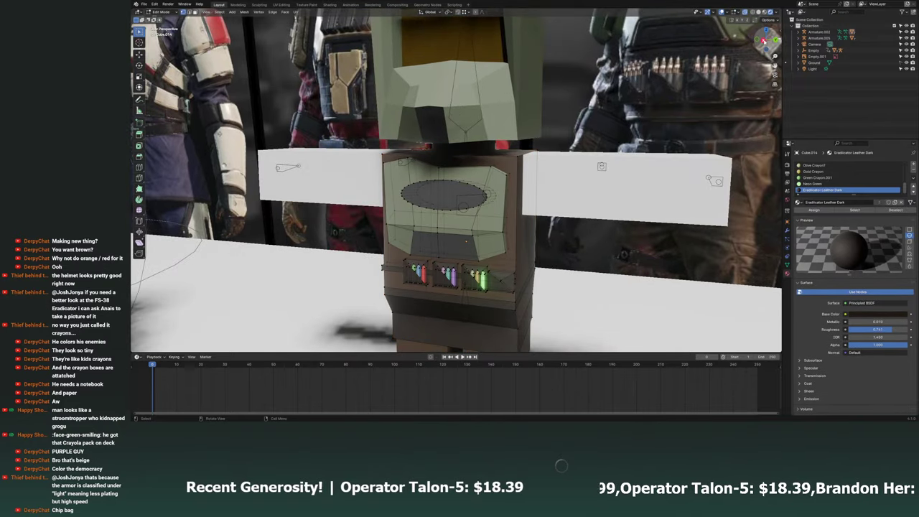
pyautogui.press('KP_3')
pyautogui.scroll(3, 459, 216)
pyautogui.press('l')
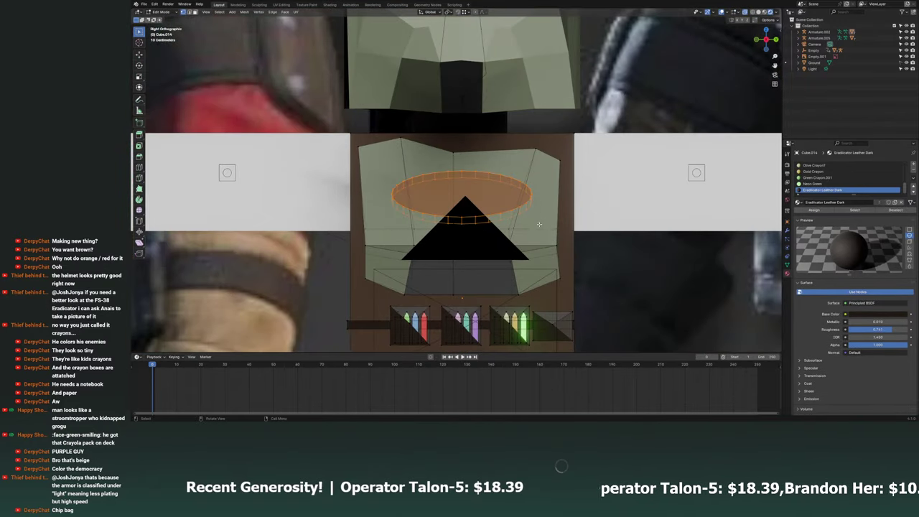
# Try scaling the whole lens along Y, then undo it and return to the front view.
pyautogui.moveTo(538, 224); pyautogui.dragTo(566, 233, button='middle')
pyautogui.press('s')
pyautogui.press('y')
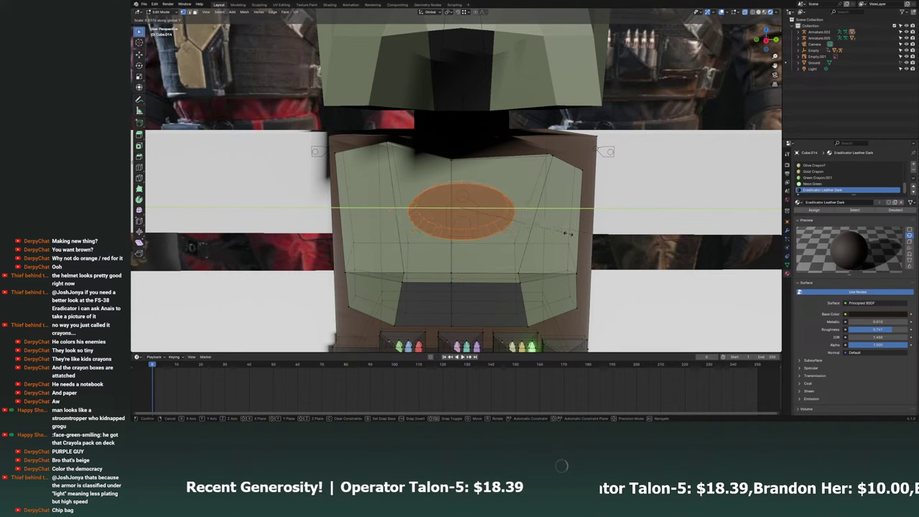
pyautogui.click(487, 225)
pyautogui.hotkey('ctrl', 'z')
pyautogui.moveTo(767, 39); pyautogui.dragTo(755, 45)
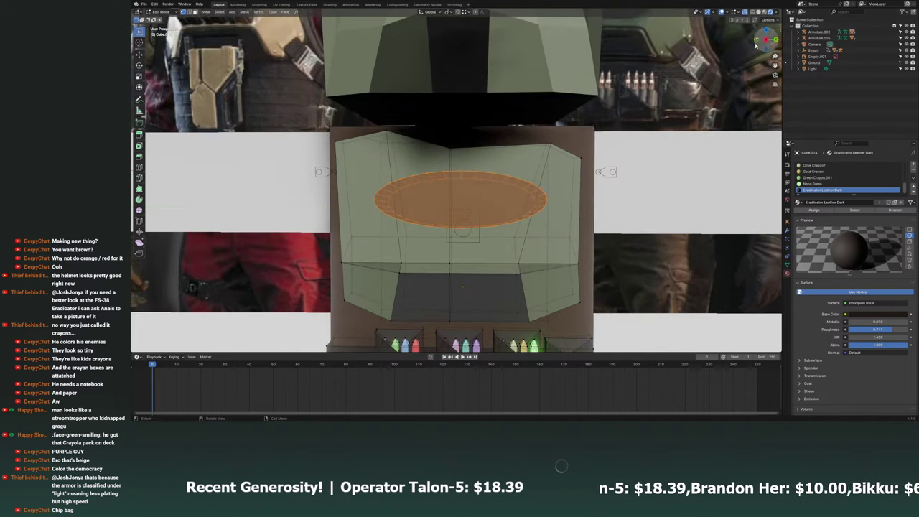
pyautogui.click(765, 40)
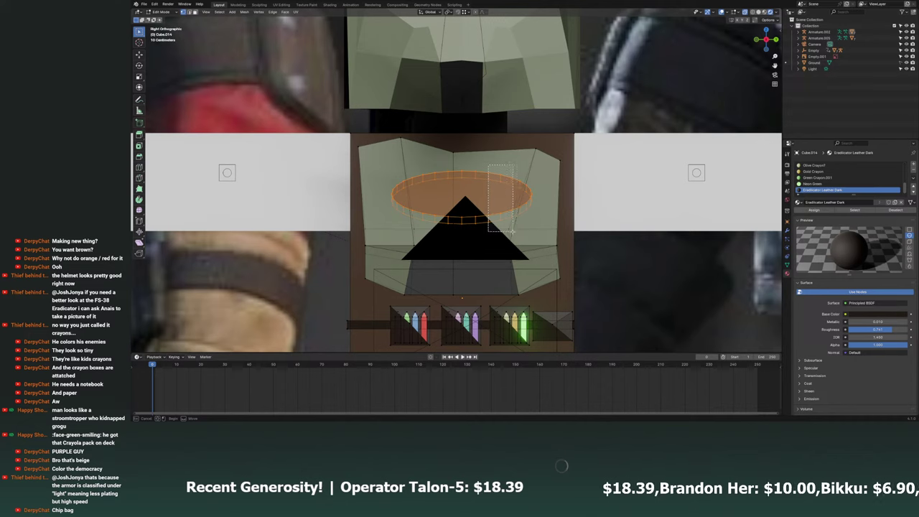
# Select the lens's upper-right and left edges and scale them along Y.
pyautogui.moveTo(488, 167); pyautogui.dragTo(507, 227)
pyautogui.keyDown('shift'); pyautogui.moveTo(421, 166); pyautogui.dragTo(440, 219); pyautogui.keyUp('shift')
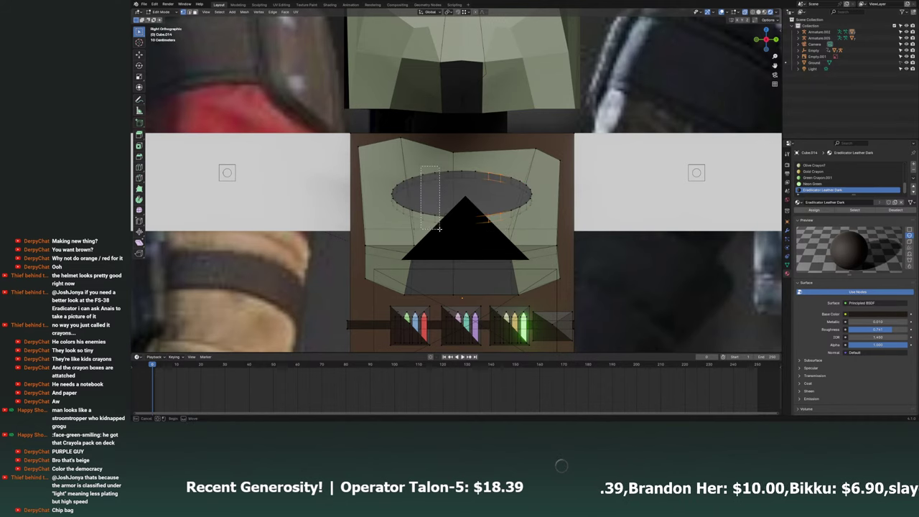
pyautogui.press('s')
pyautogui.press('y')
pyautogui.click(623, 228)
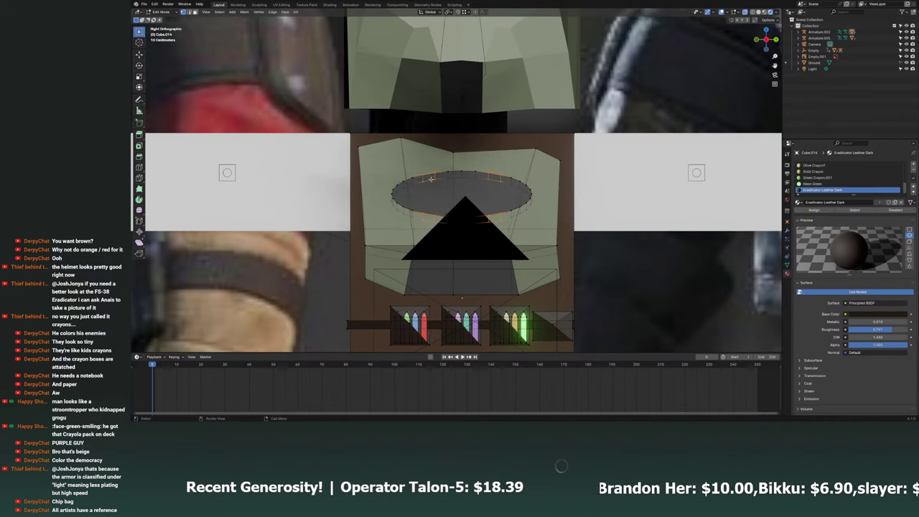
# Reselect the lens edges and flatten them along Y in three passes into a pill shape.
pyautogui.moveTo(400, 164); pyautogui.dragTo(435, 223)
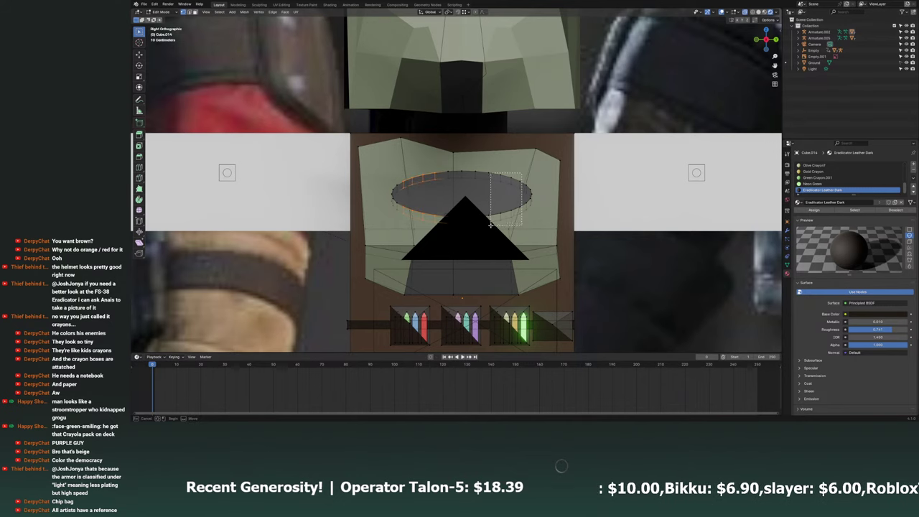
pyautogui.keyDown('shift'); pyautogui.moveTo(487, 224); pyautogui.dragTo(487, 223); pyautogui.keyUp('shift')
pyautogui.press('s')
pyautogui.press('y')
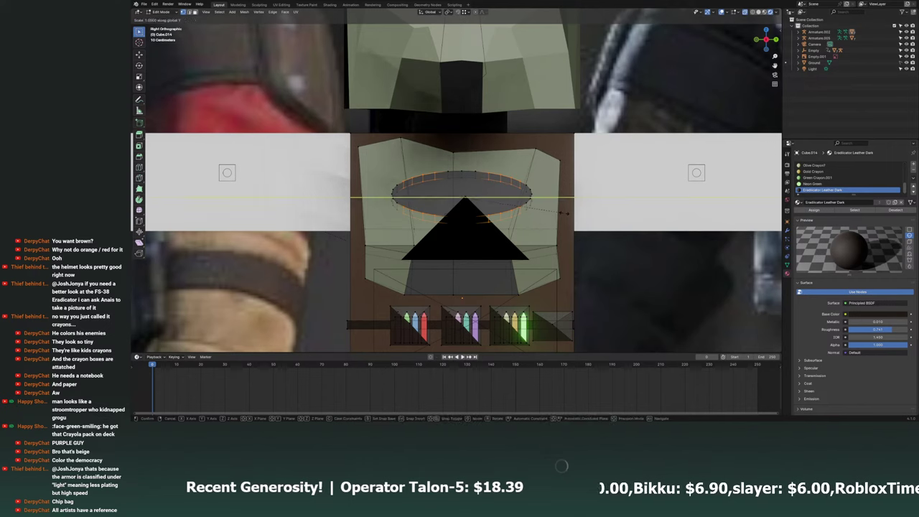
pyautogui.click(569, 214)
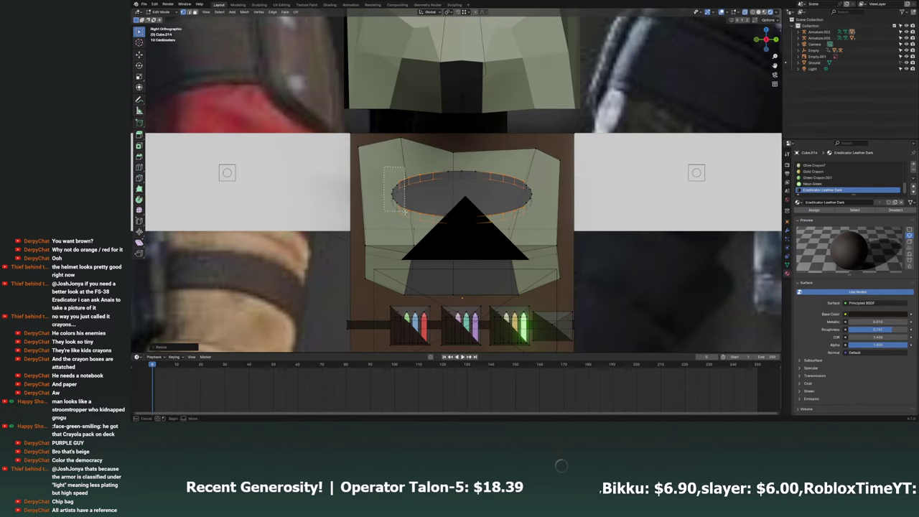
pyautogui.press('s')
pyautogui.press('y')
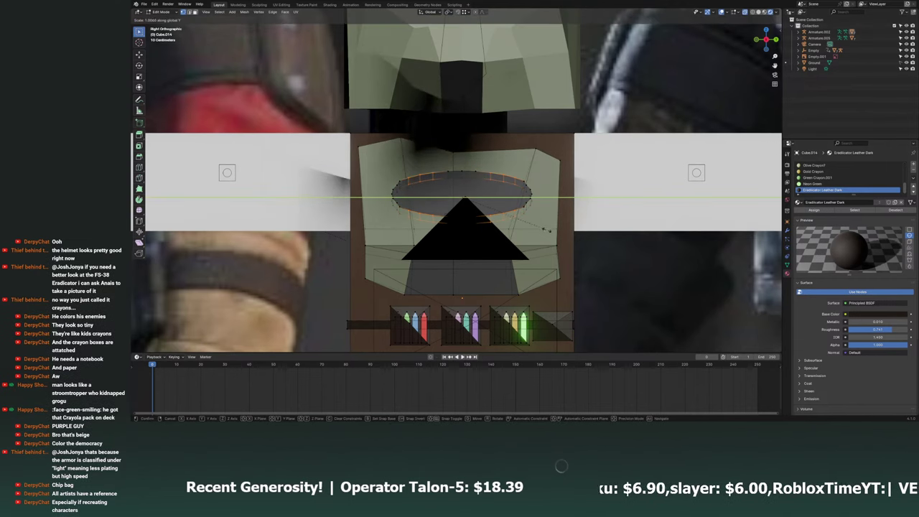
pyautogui.click(534, 233)
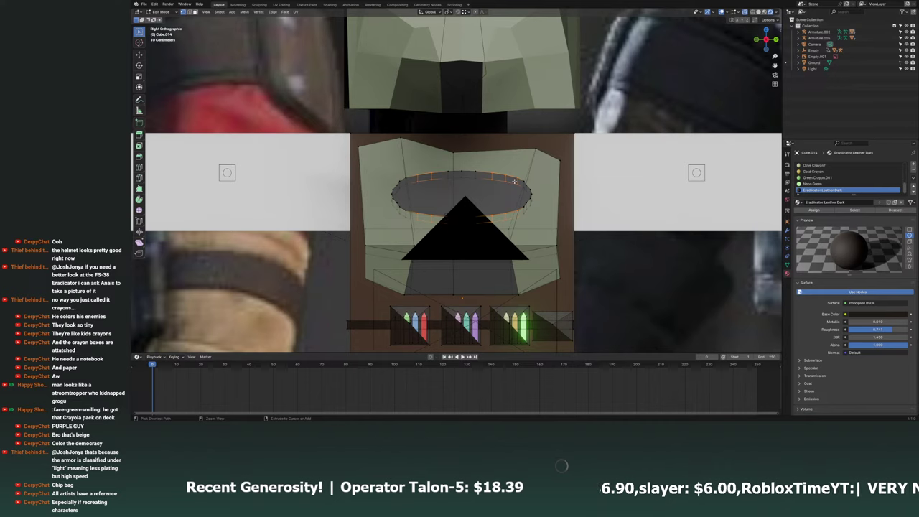
pyautogui.press('s')
pyautogui.press('y')
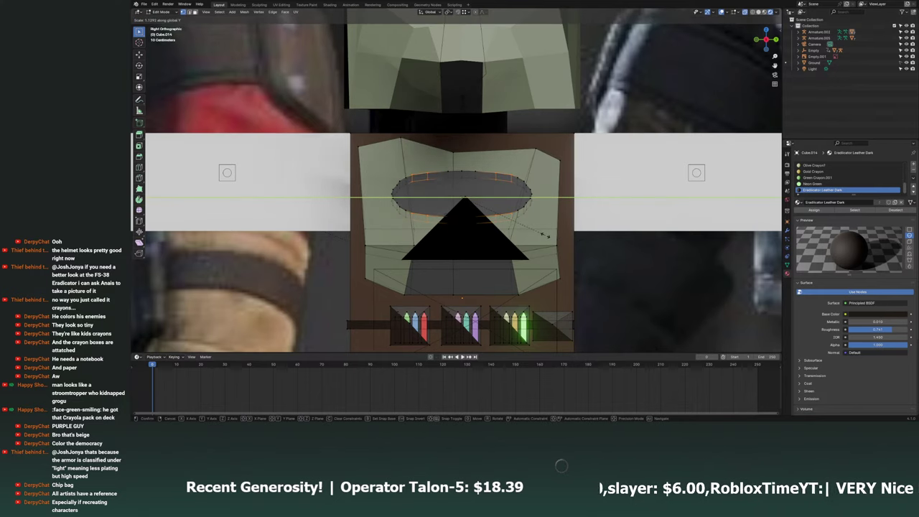
pyautogui.click(551, 236)
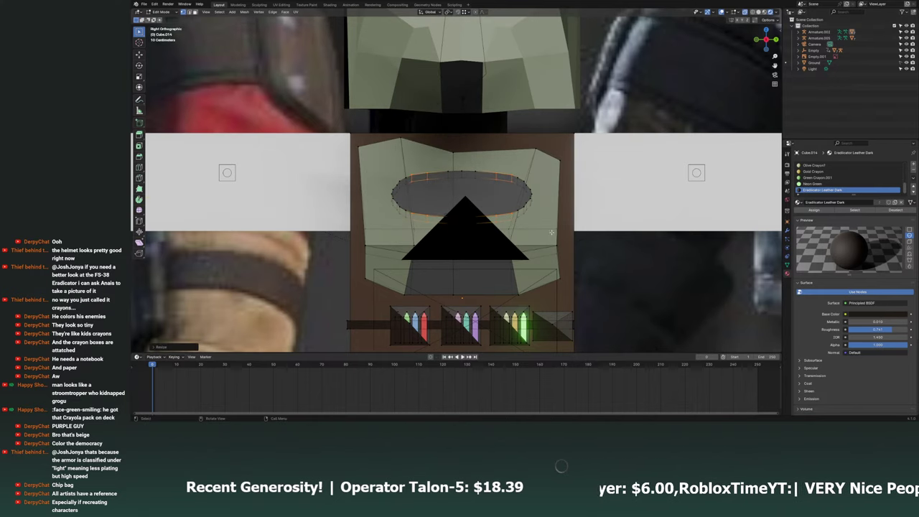
# Select the vertices at both lens ends and scale them along Y to square them off.
pyautogui.moveTo(551, 225); pyautogui.dragTo(546, 211, button='middle')
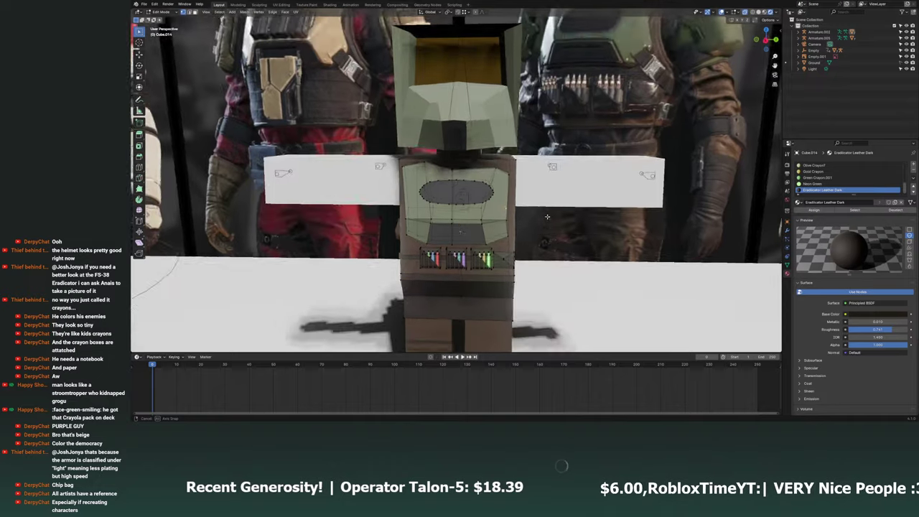
pyautogui.click(766, 38)
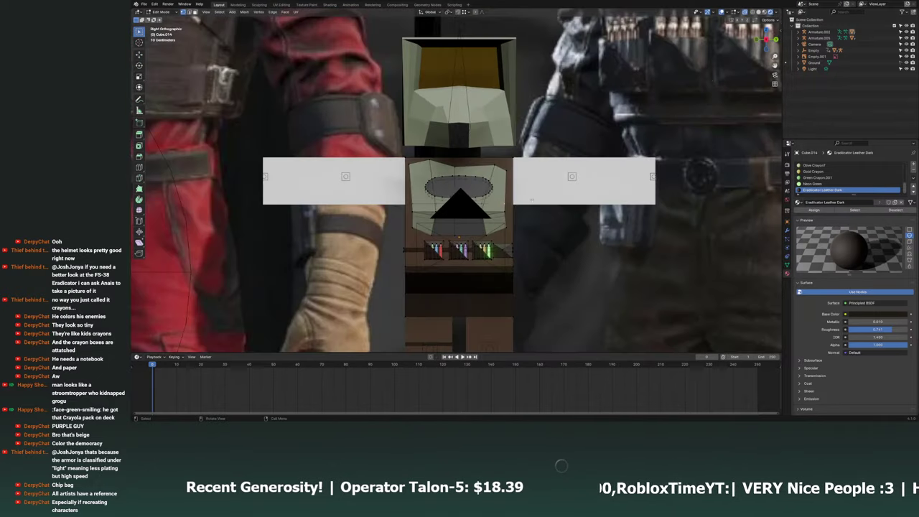
pyautogui.scroll(4, 616, 257)
pyautogui.moveTo(614, 193); pyautogui.dragTo(612, 192)
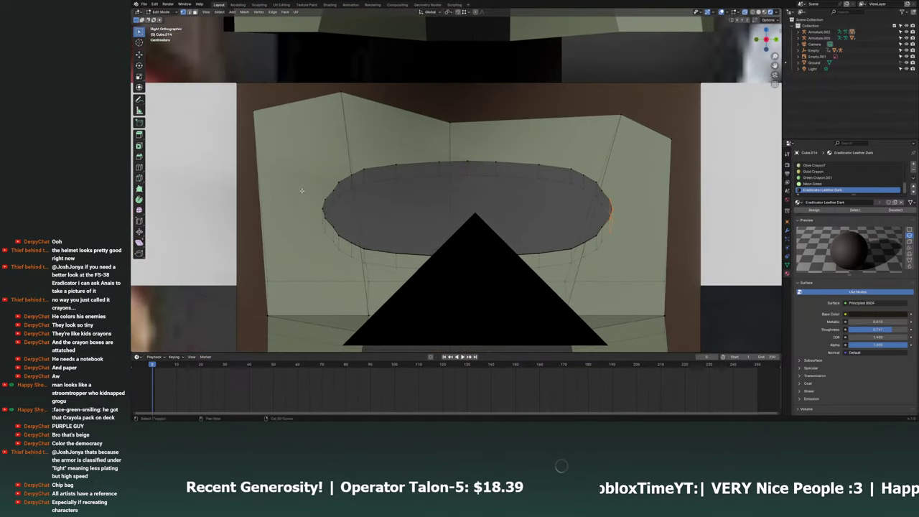
pyautogui.keyDown('shift'); pyautogui.moveTo(316, 188); pyautogui.dragTo(333, 237); pyautogui.keyUp('shift')
pyautogui.press('s')
pyautogui.press('y')
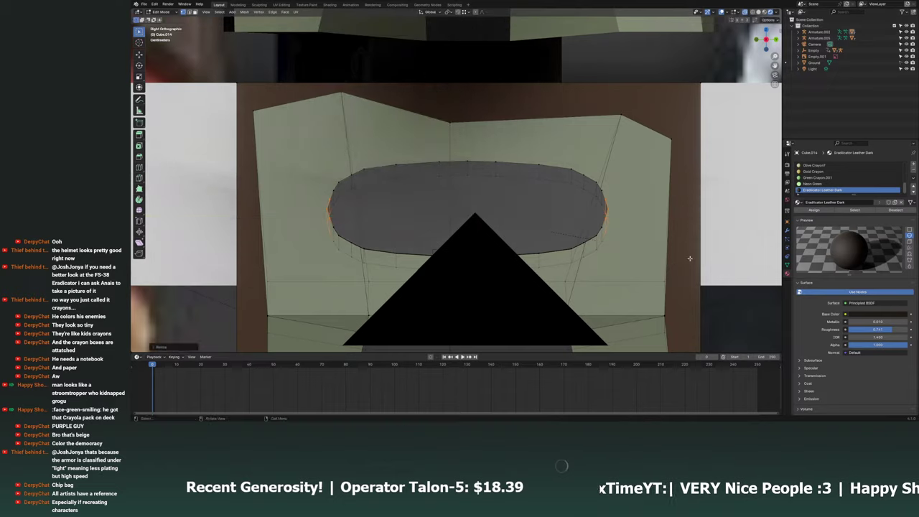
pyautogui.click(632, 237)
pyautogui.scroll(-8, 628, 232)
pyautogui.scroll(-3, 628, 232)
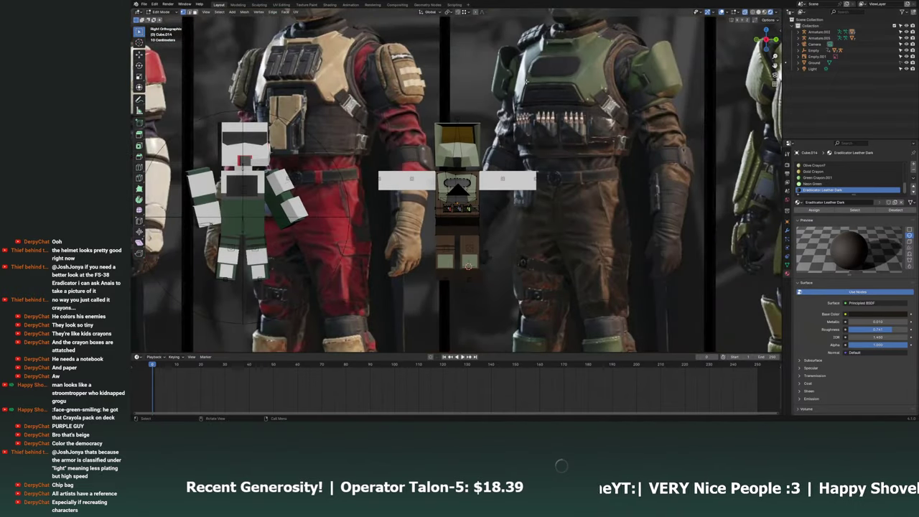
# Return to Object Mode and switch to a side orthographic view of the soldier.
pyautogui.scroll(6, 460, 187)
pyautogui.click(161, 13)
pyautogui.click(165, 21)
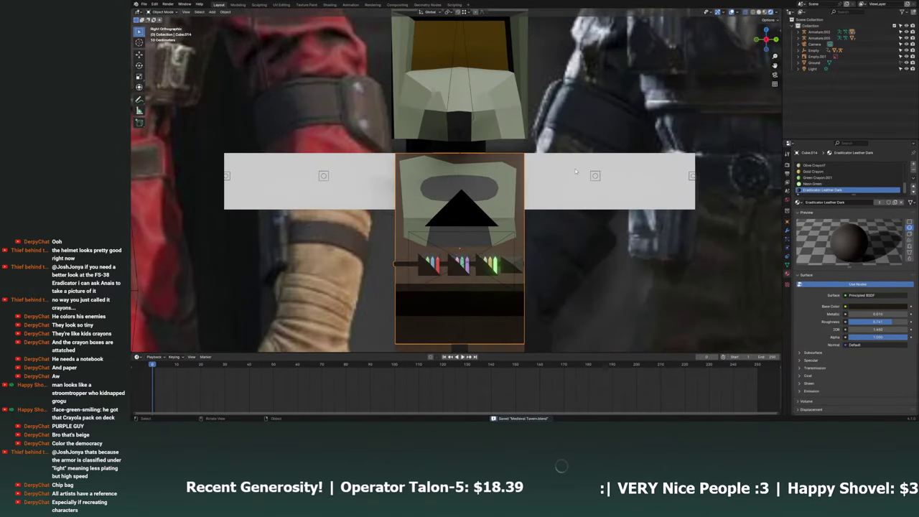
pyautogui.moveTo(593, 187)
pyautogui.mouseDown(button='middle')
pyautogui.moveTo(565, 187)
pyautogui.moveTo(704, 93)
pyautogui.mouseUp(button='middle')
pyautogui.scroll(2, 543, 184)
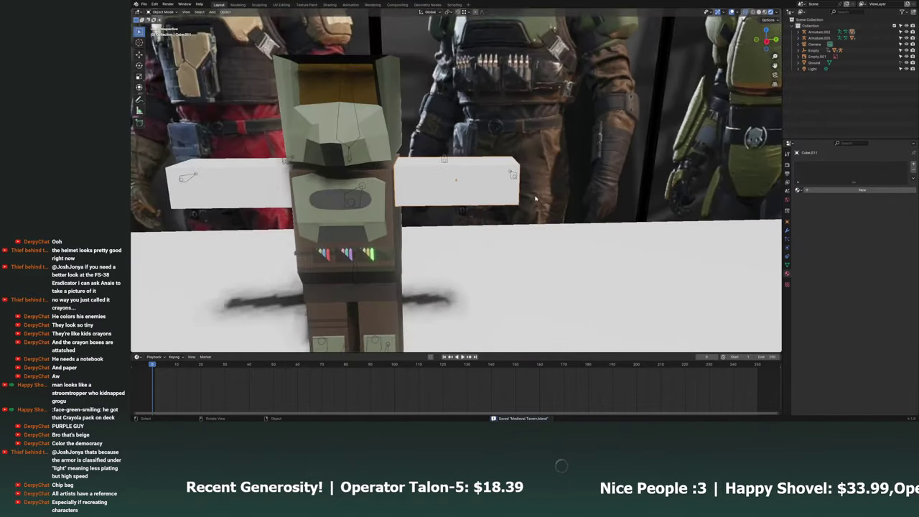
pyautogui.click(765, 41)
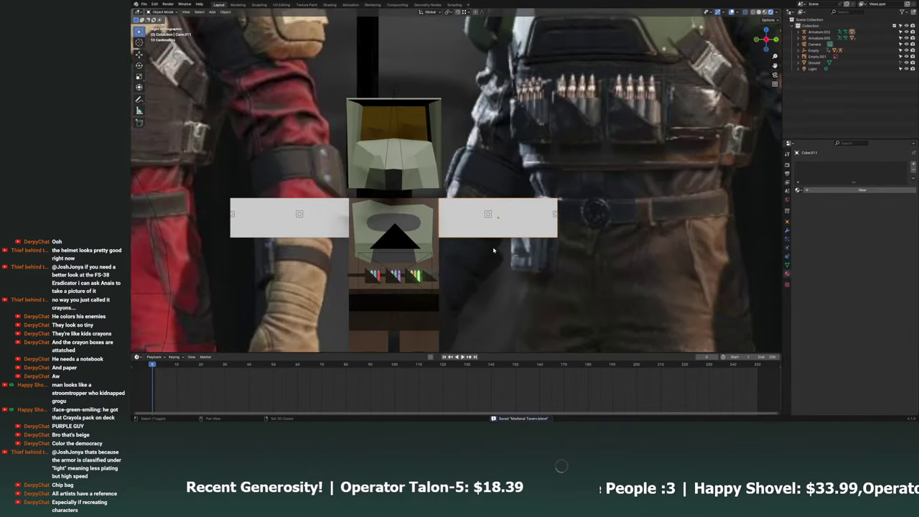
pyautogui.scroll(3, 472, 246)
# Add a plane, enter its Edit Mode, and add a cube inside that mesh.
pyautogui.hotkey('shift', 'a')
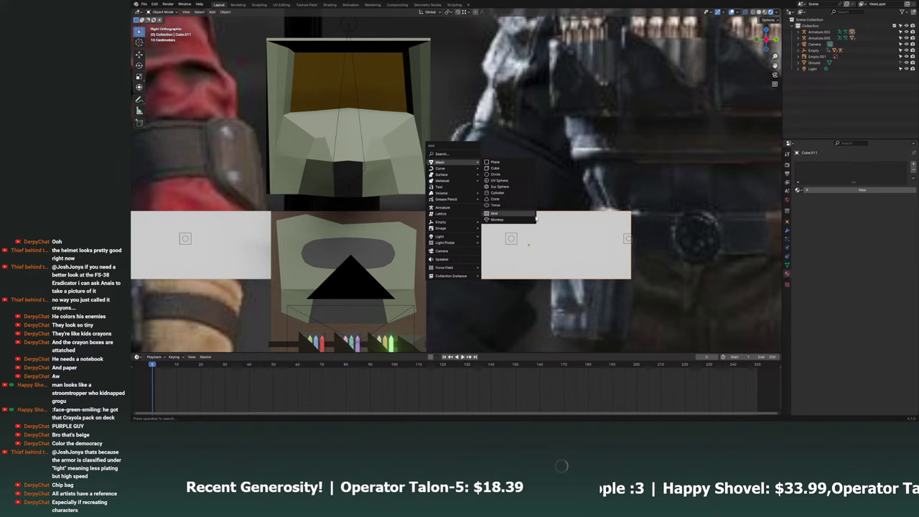
pyautogui.click(495, 163)
pyautogui.press('Tab')
pyautogui.hotkey('alt', 'a')
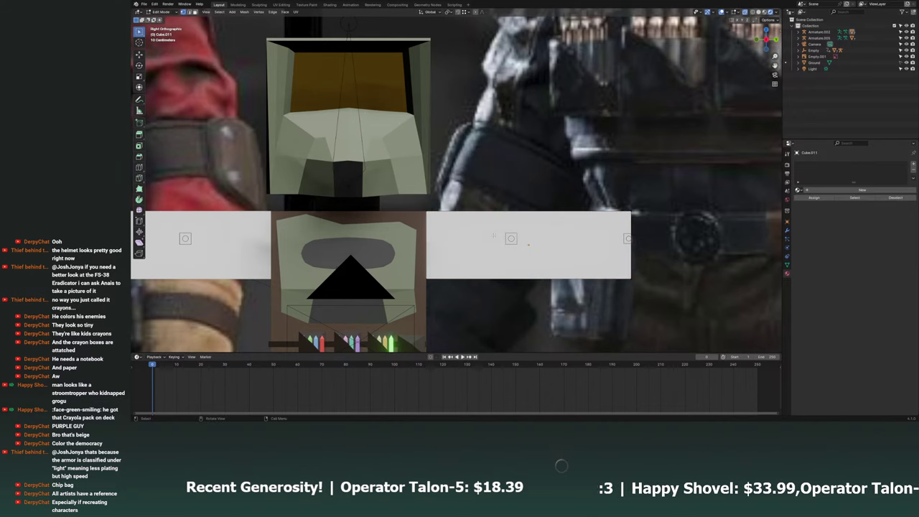
pyautogui.hotkey('shift', 'a')
pyautogui.press('Escape')
pyautogui.hotkey('shift', 'a')
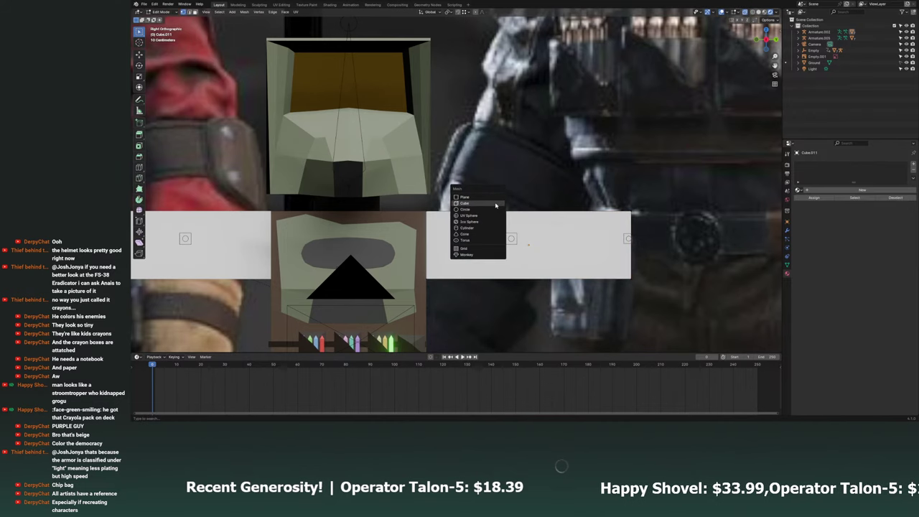
pyautogui.press('Escape')
pyautogui.hotkey('shift', 'a')
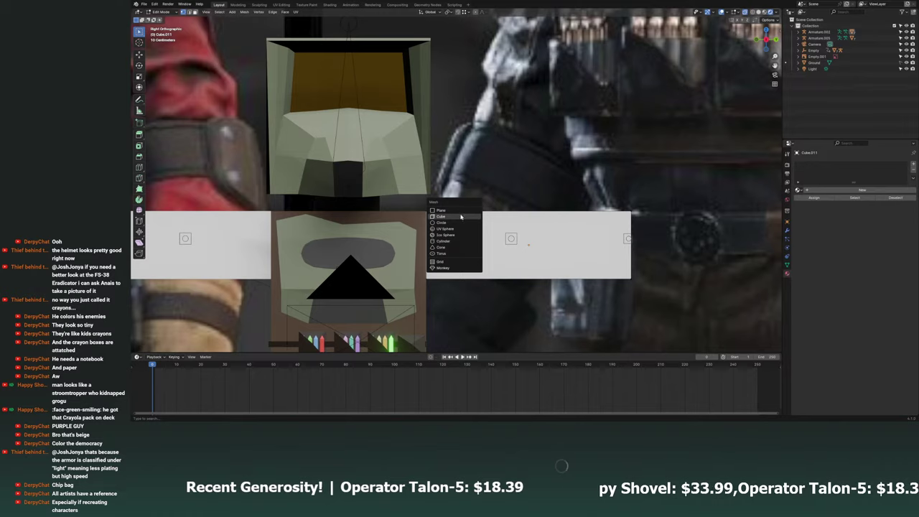
pyautogui.click(461, 216)
# Position the new cube from the back view and flatten it along Z.
pyautogui.press('ctrl+KP_1')
pyautogui.press('g')
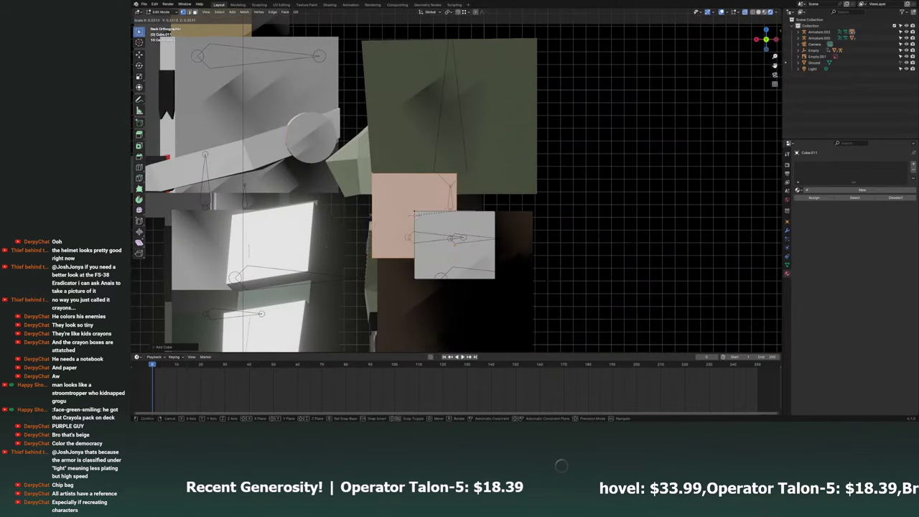
pyautogui.click(540, 209)
pyautogui.press('g')
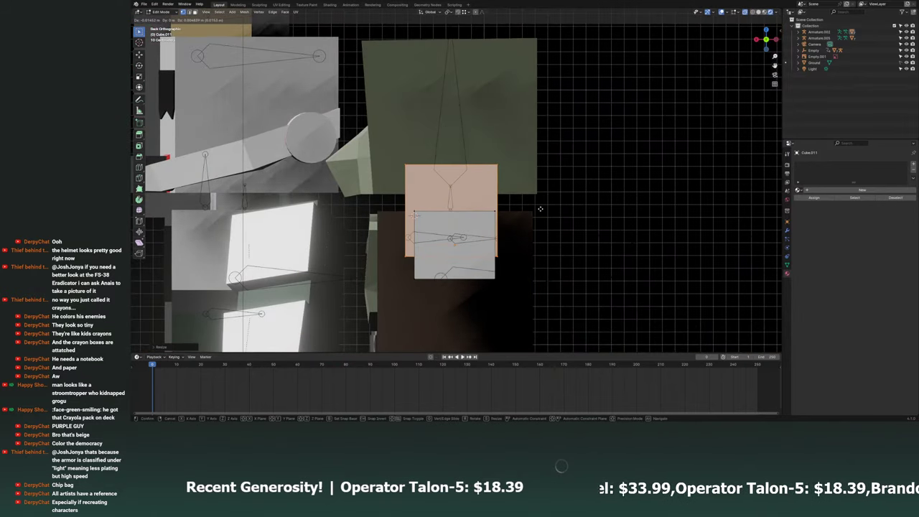
pyautogui.click(543, 209)
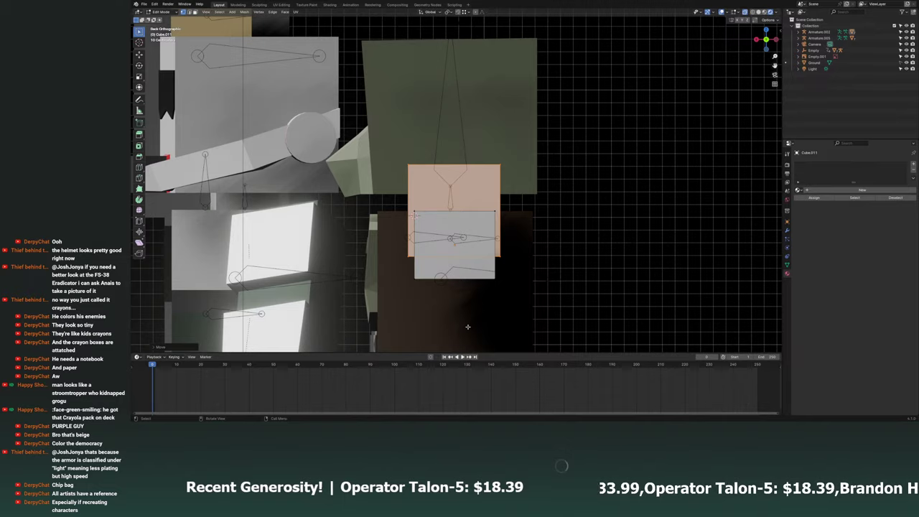
pyautogui.press('s')
pyautogui.press('z')
pyautogui.click(471, 238)
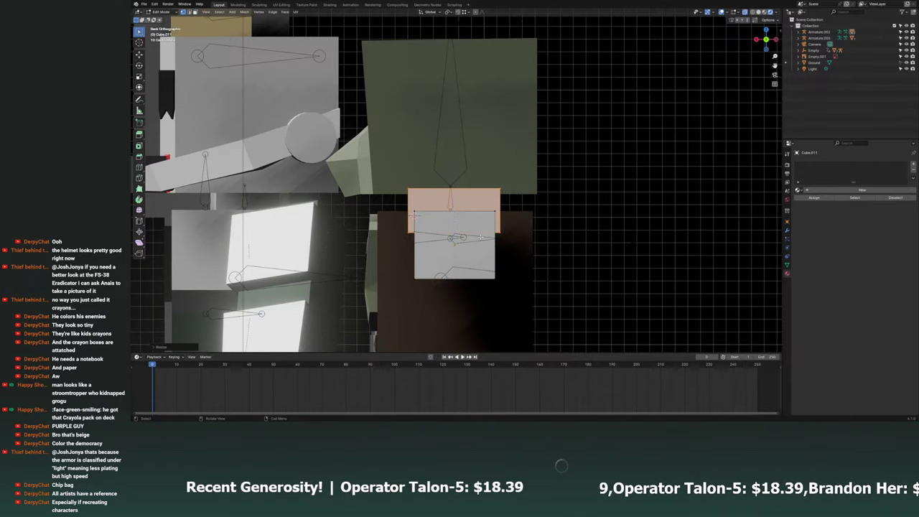
# From the right view, move the flattened cube along Y and raise its top face.
pyautogui.moveTo(481, 237); pyautogui.dragTo(449, 216, button='middle')
pyautogui.press('KP_3')
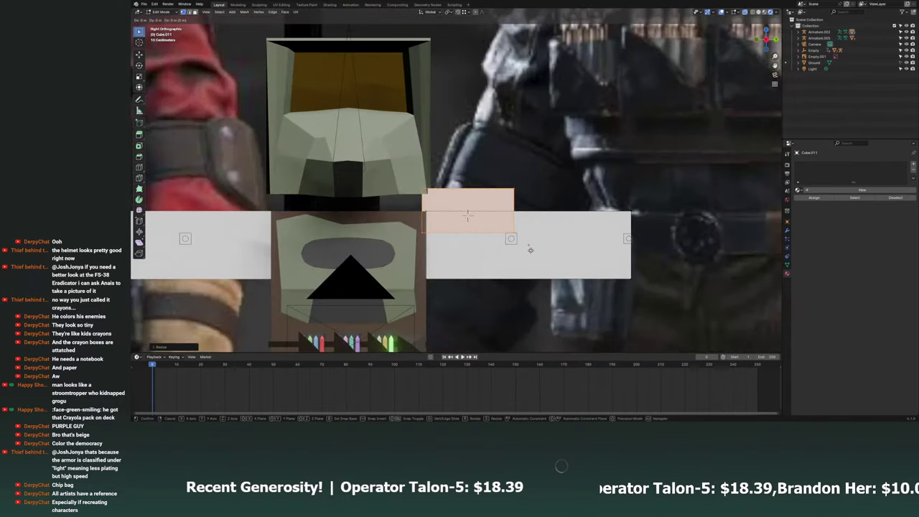
pyautogui.press('g')
pyautogui.press('y')
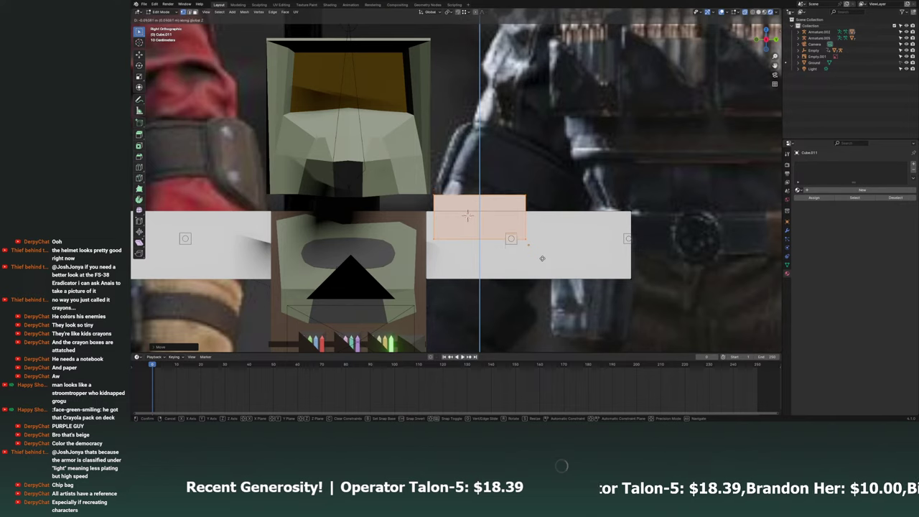
pyautogui.click(466, 215)
pyautogui.press('g')
pyautogui.press('z')
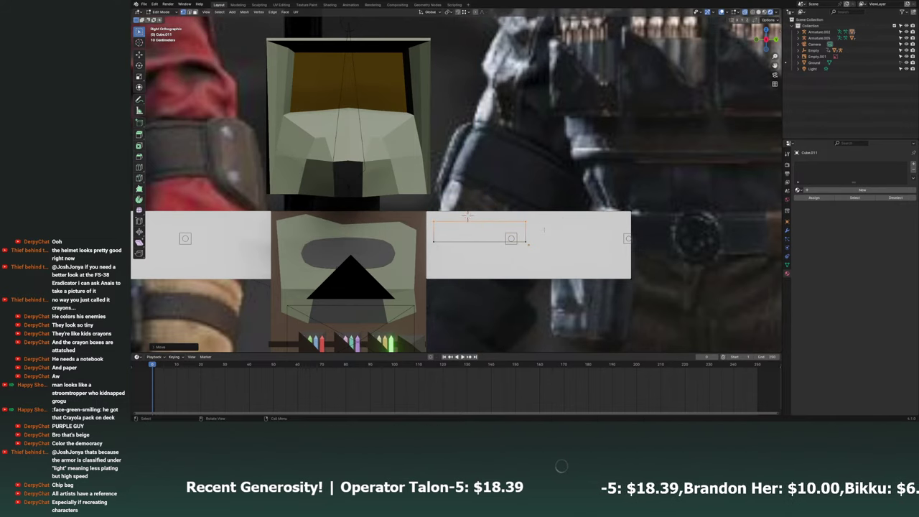
pyautogui.click(466, 215)
# Raise the top face slightly again and slide it sideways along Y.
pyautogui.press('g')
pyautogui.press('z')
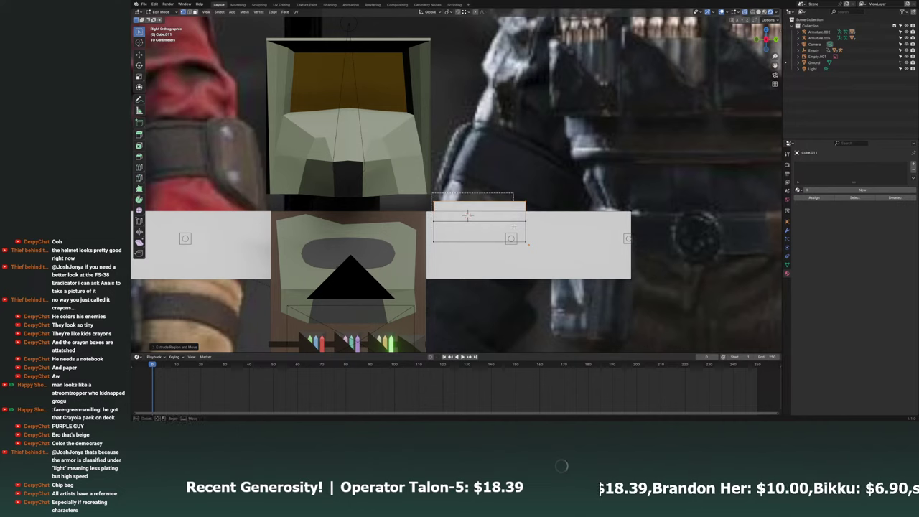
pyautogui.click(536, 214)
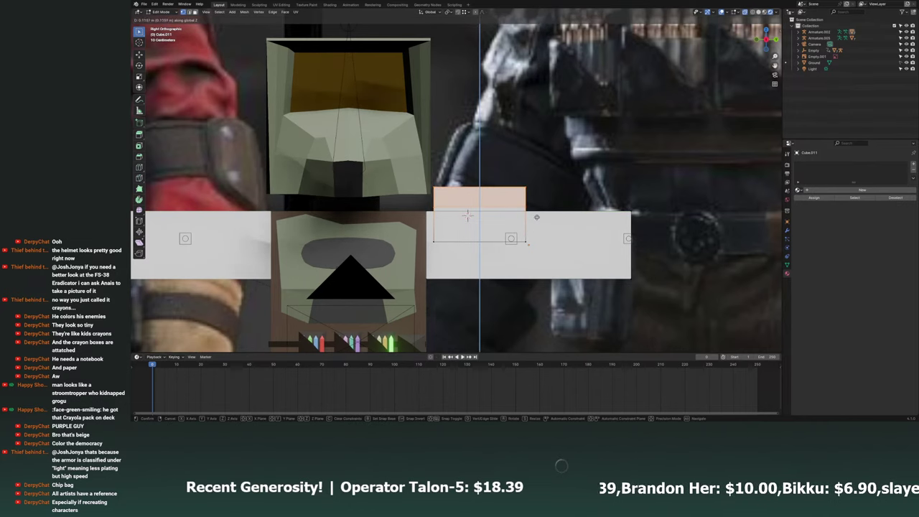
pyautogui.press('g')
pyautogui.press('z')
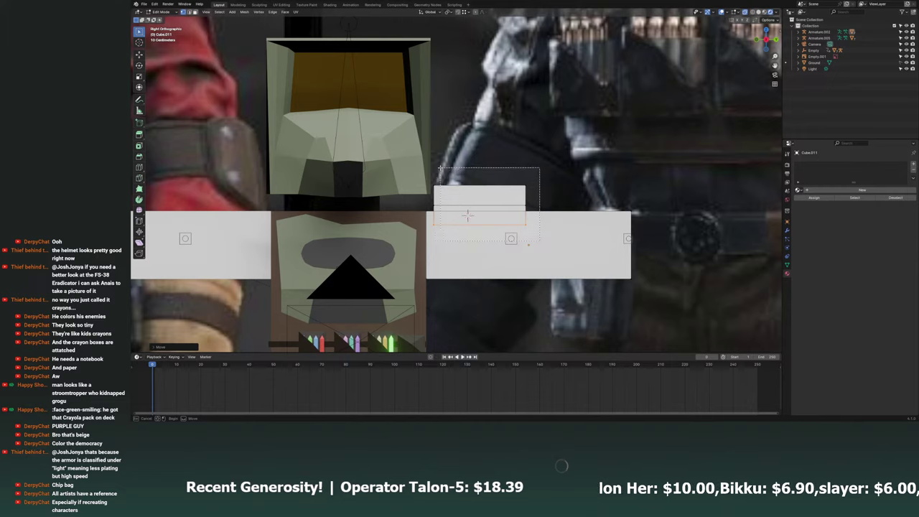
pyautogui.press('y')
pyautogui.click(451, 176)
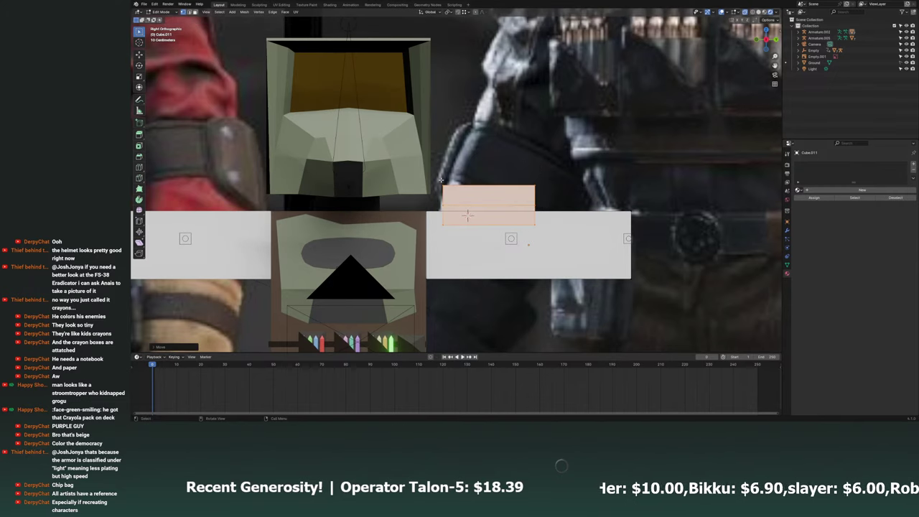
# Shift the plate's lower and top edges along Y to straighten its slanted side.
pyautogui.scroll(3, 467, 215)
pyautogui.click(470, 253)
pyautogui.press('g')
pyautogui.press('y')
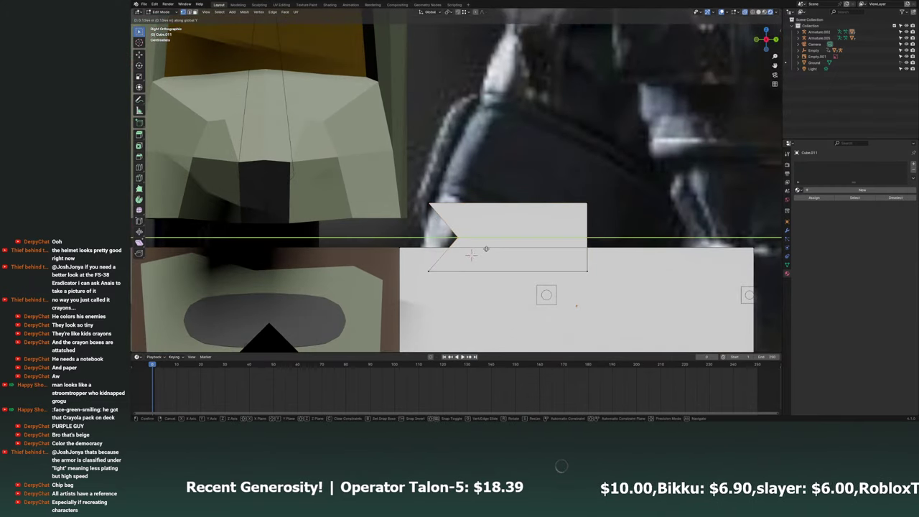
pyautogui.click(486, 248)
pyautogui.click(431, 203)
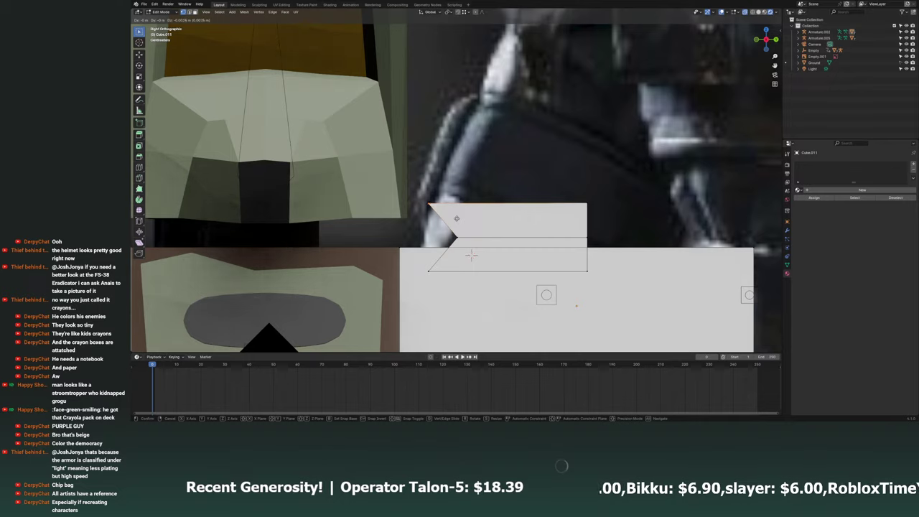
pyautogui.press('g')
pyautogui.press('y')
pyautogui.click(485, 215)
# Lower the top-right corner to slant the top edge, then shift the bottom edge along Y.
pyautogui.click(587, 204)
pyautogui.press('g')
pyautogui.press('y')
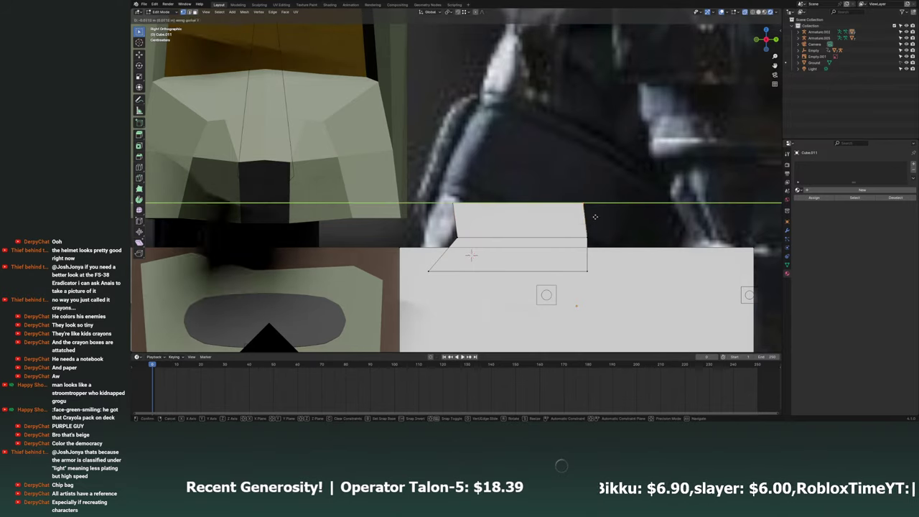
pyautogui.click(575, 235)
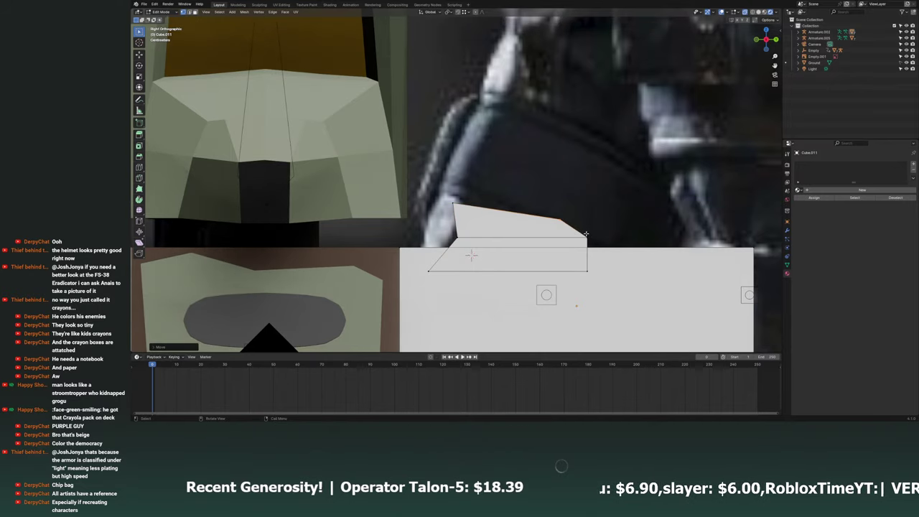
pyautogui.click(597, 245)
pyautogui.click(588, 267)
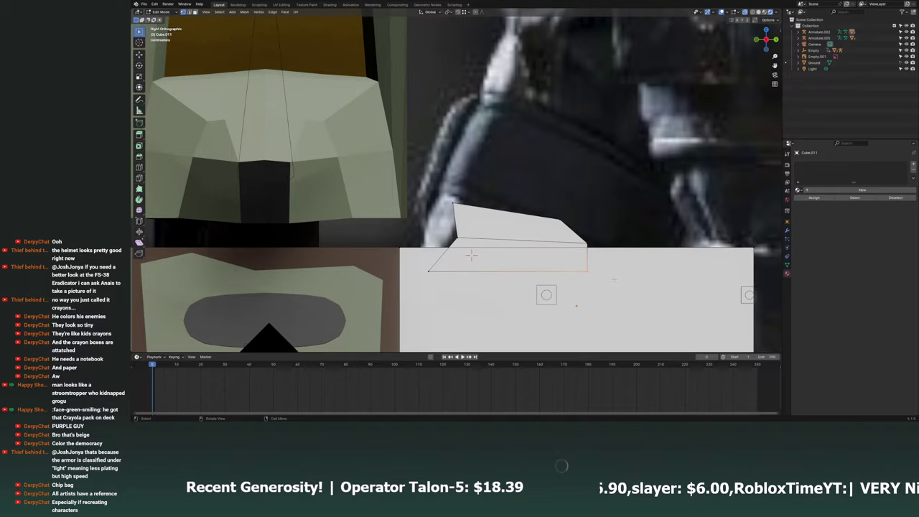
pyautogui.press('g')
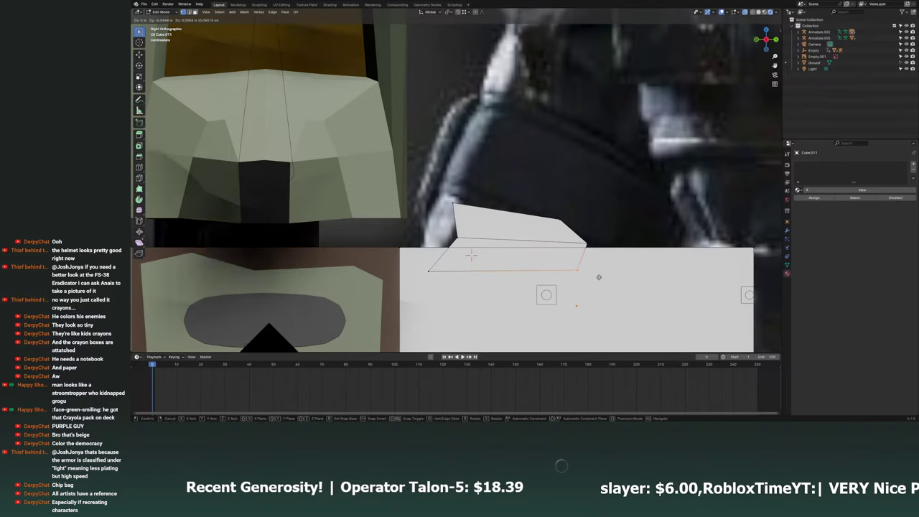
pyautogui.press('y')
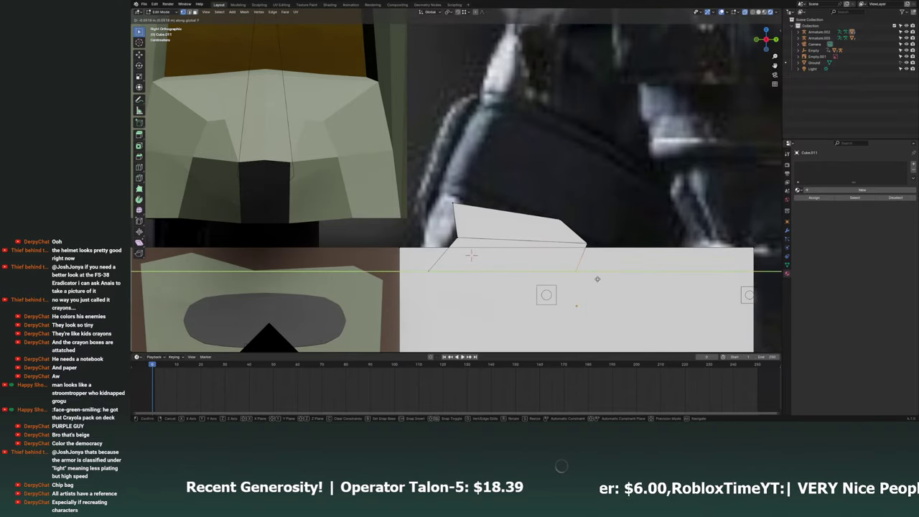
pyautogui.click(597, 278)
# Inspect the wedge plate in 3D and save the file as Medieval Tavern.blend.
pyautogui.moveTo(470, 255)
pyautogui.mouseDown(button='middle')
pyautogui.moveTo(382, 260)
pyautogui.moveTo(459, 230)
pyautogui.mouseUp(button='middle')
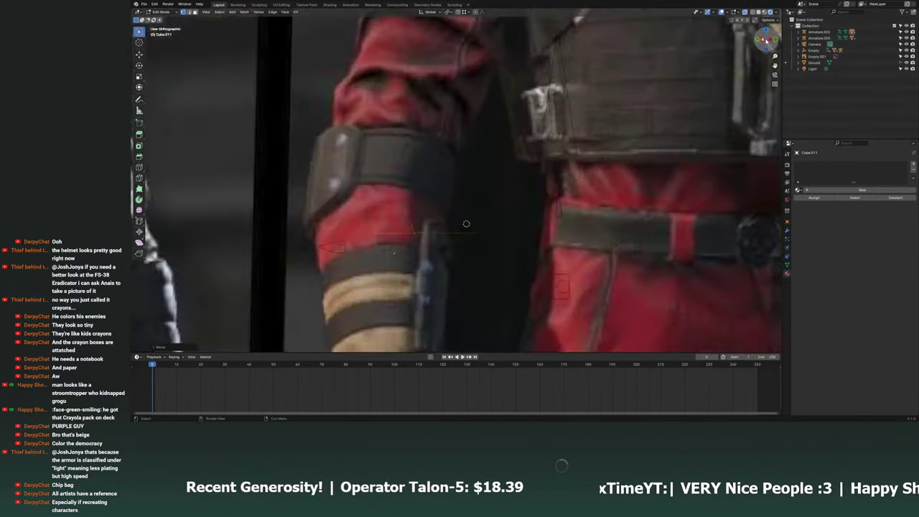
pyautogui.moveTo(766, 40); pyautogui.dragTo(766, 40)
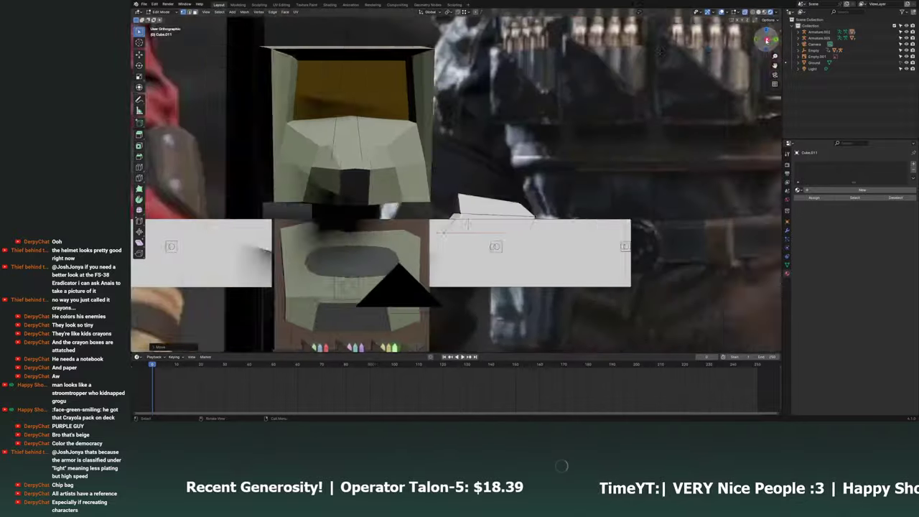
pyautogui.hotkey('ctrl', 's')
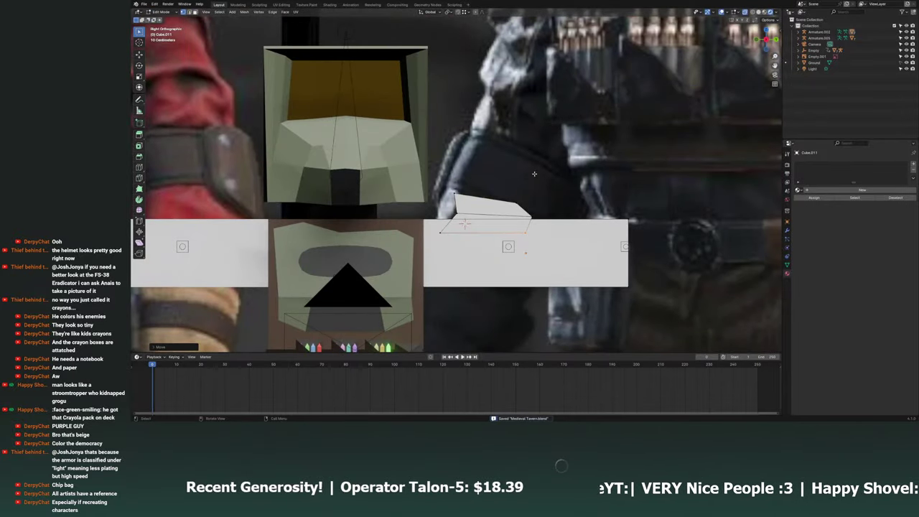
# Give the shoulder block the Eradicator Leather material, recentre the view, and start adding a cube.
pyautogui.click(799, 190)
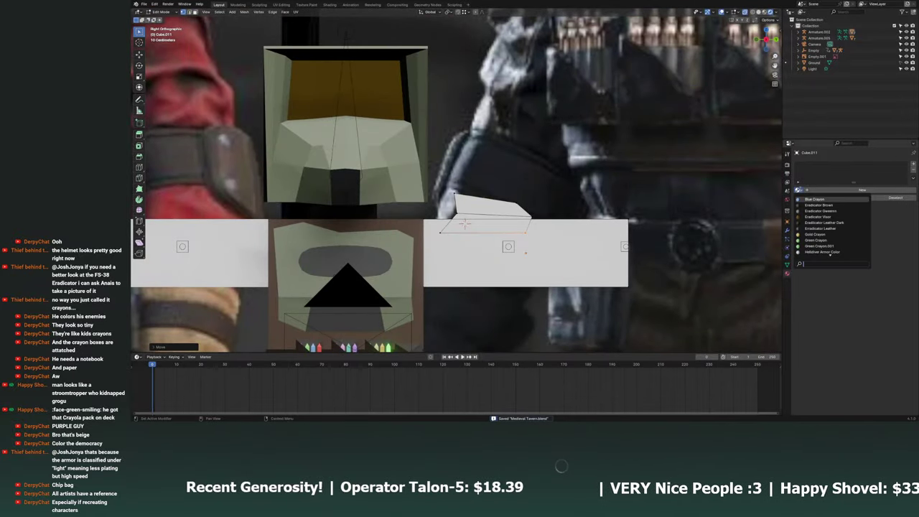
pyautogui.click(846, 229)
pyautogui.scroll(2, 502, 224)
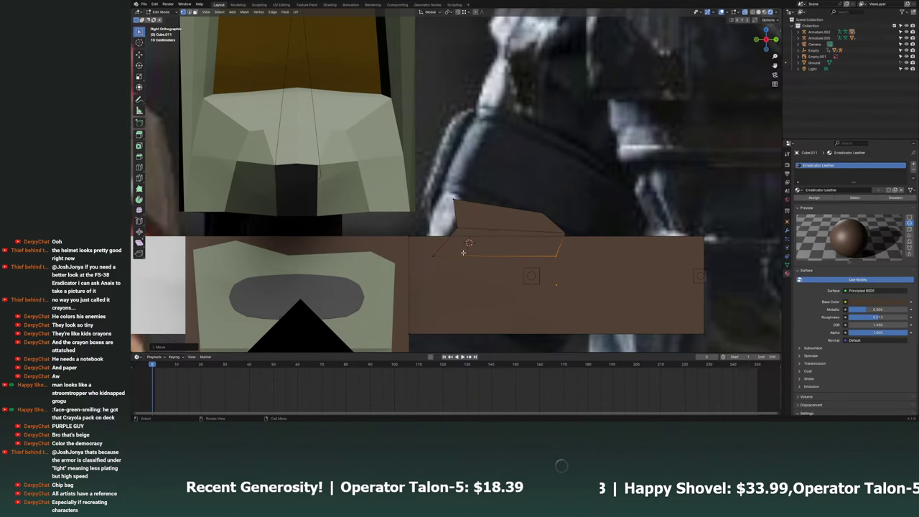
pyautogui.keyDown('shift'); pyautogui.moveTo(463, 252); pyautogui.dragTo(455, 219, button='middle'); pyautogui.keyUp('shift')
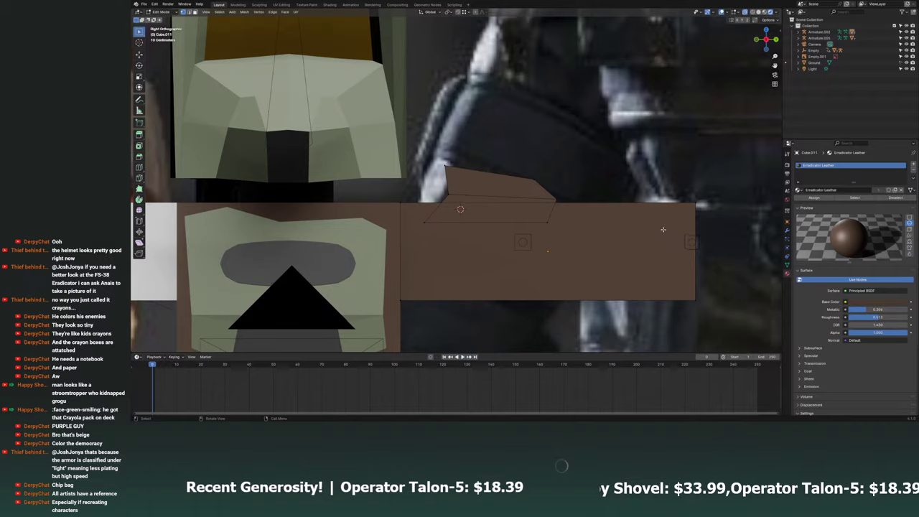
pyautogui.hotkey('shift', 'a')
# Add a cube, widen it along X and lower it along Z on the leather block.
pyautogui.click(568, 244)
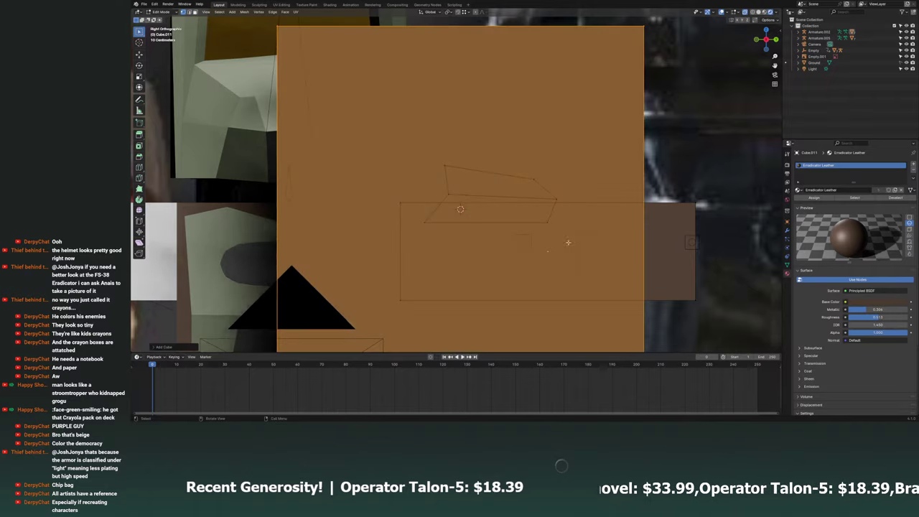
pyautogui.press('s')
pyautogui.click(538, 226)
pyautogui.moveTo(538, 227); pyautogui.dragTo(629, 142, button='middle')
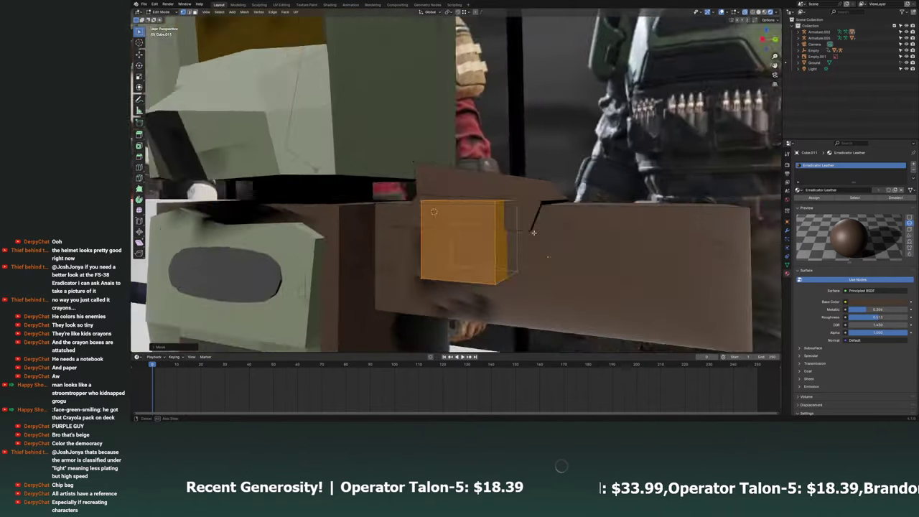
pyautogui.press('ctrl+KP_1')
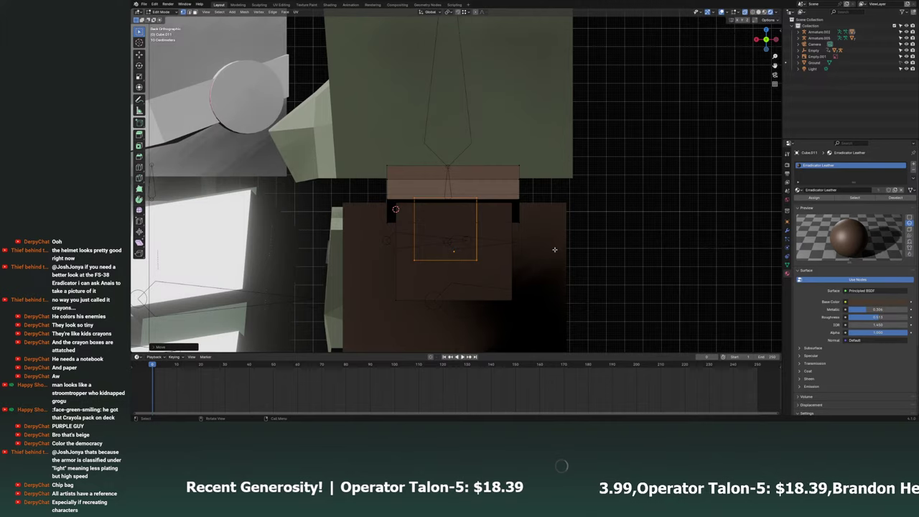
pyautogui.press('s')
pyautogui.press('x')
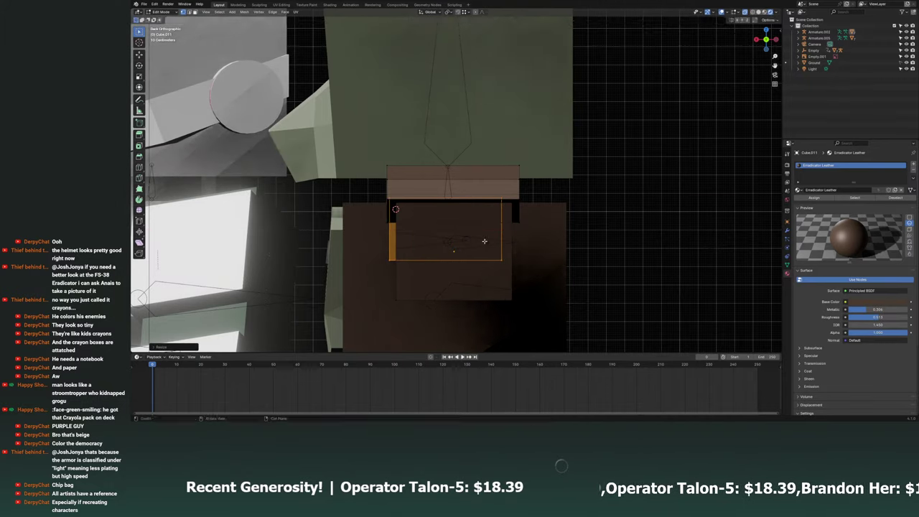
pyautogui.click(365, 249)
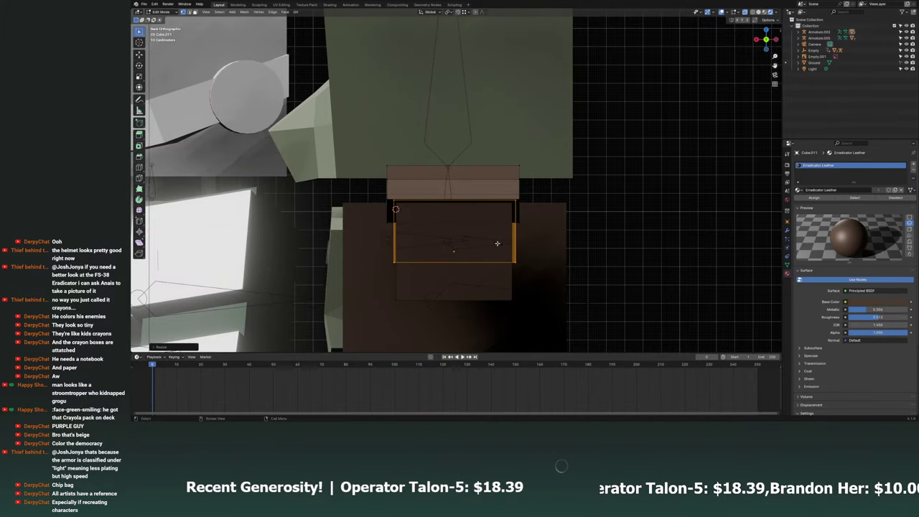
pyautogui.press('g')
pyautogui.press('z')
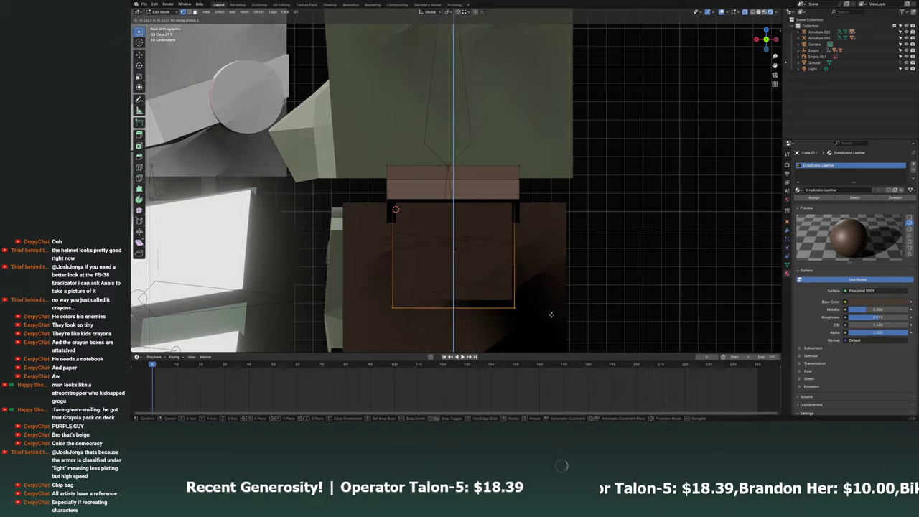
pyautogui.click(550, 310)
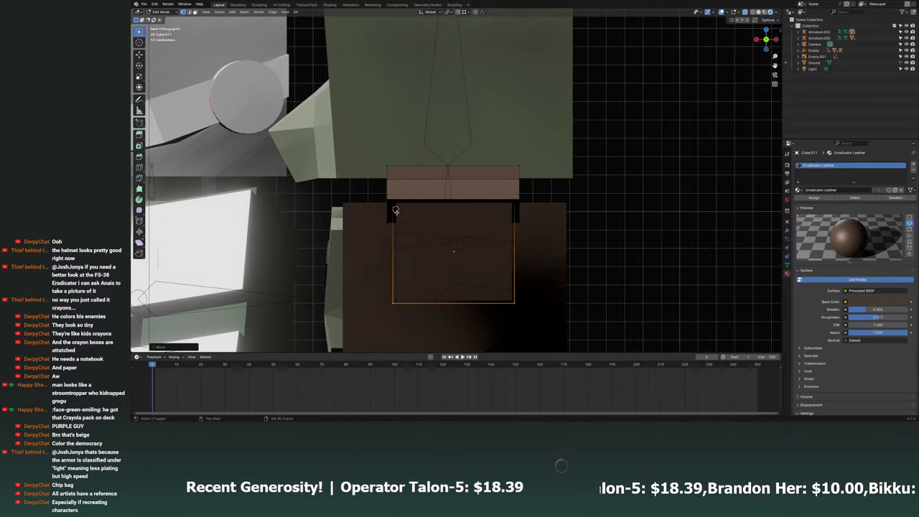
# Give the front strap faces a new material slot with the Eradicator Gweenn material.
pyautogui.moveTo(395, 210); pyautogui.dragTo(521, 215)
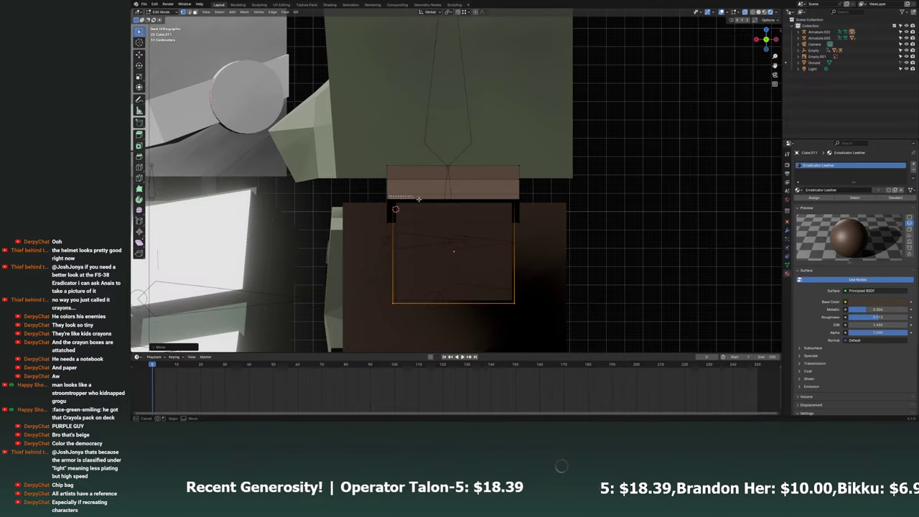
pyautogui.moveTo(419, 198); pyautogui.dragTo(525, 219)
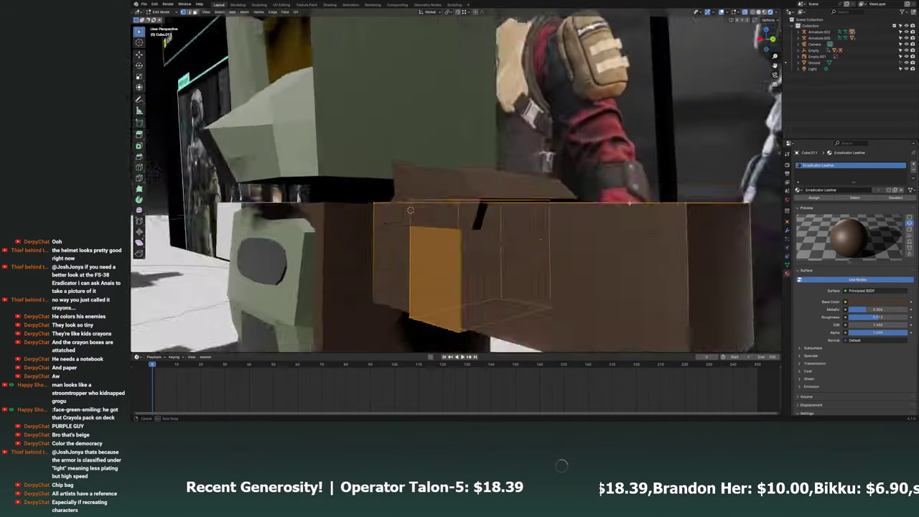
pyautogui.moveTo(573, 214)
pyautogui.mouseDown(button='middle')
pyautogui.moveTo(579, 208)
pyautogui.moveTo(613, 232)
pyautogui.mouseUp(button='middle')
pyautogui.scroll(3, 579, 208)
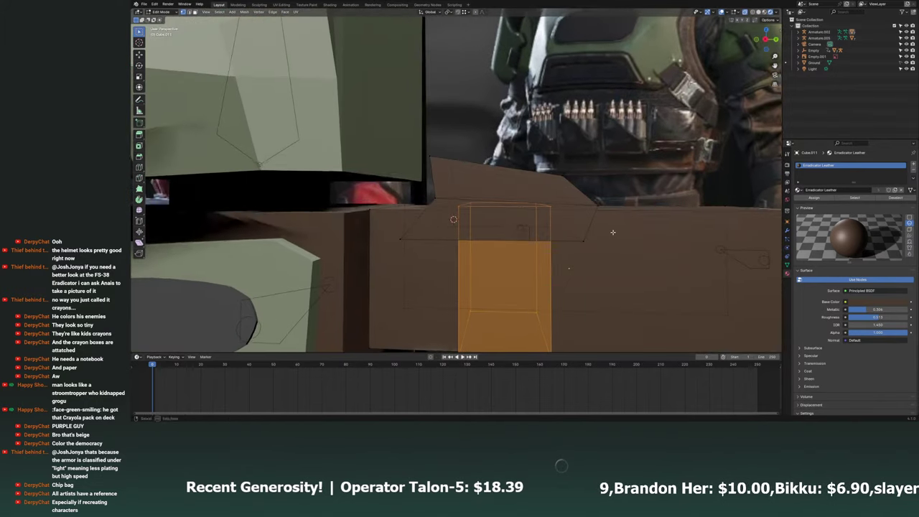
pyautogui.click(799, 190)
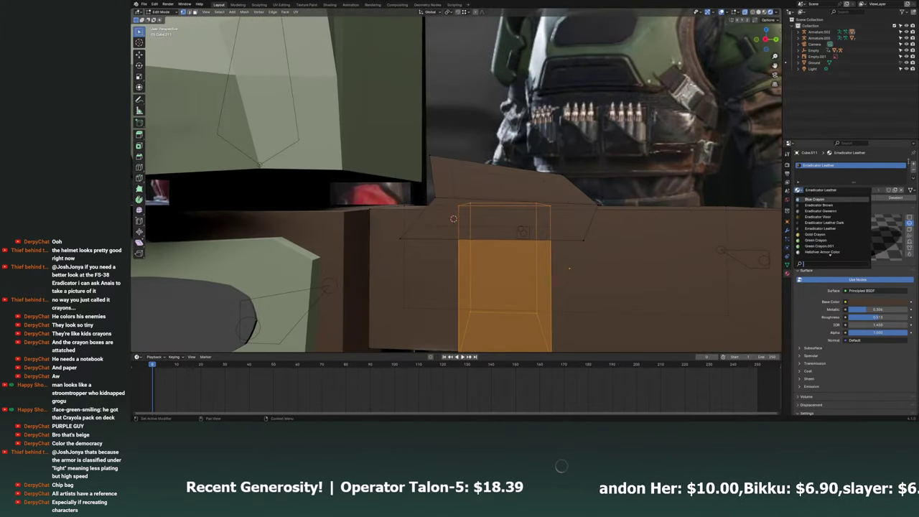
pyautogui.click(913, 164)
pyautogui.click(799, 202)
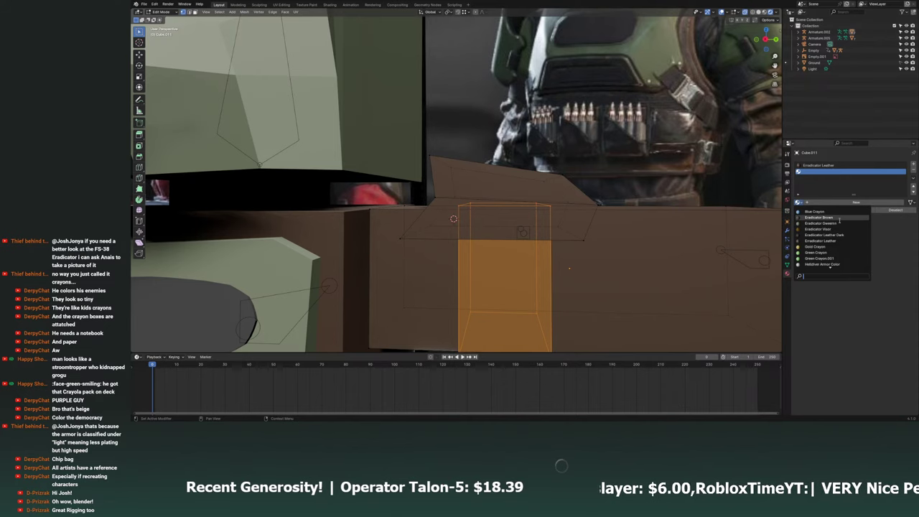
pyautogui.click(838, 224)
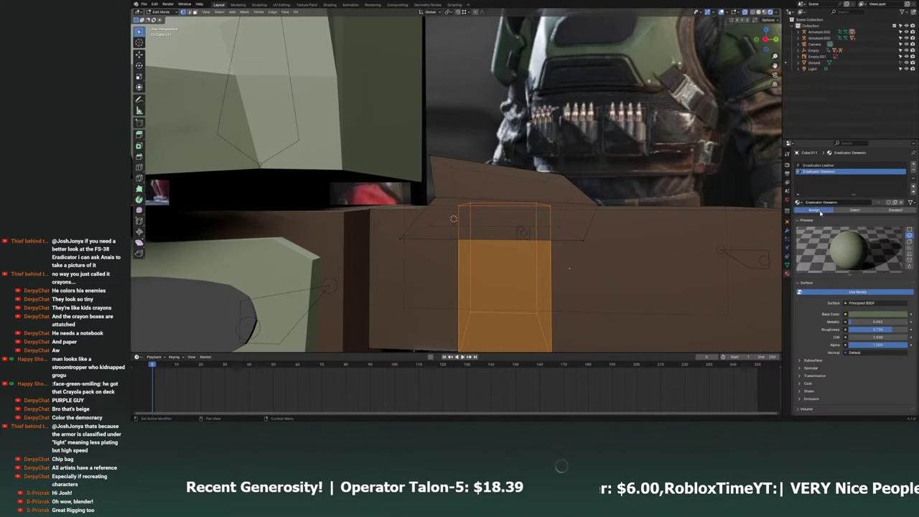
pyautogui.click(821, 210)
pyautogui.scroll(-2, 724, 106)
pyautogui.scroll(-1, 724, 105)
# Assign Eradicator Gweenn to the top flap face as well, checking it from side and perspective views.
pyautogui.press('KP_3')
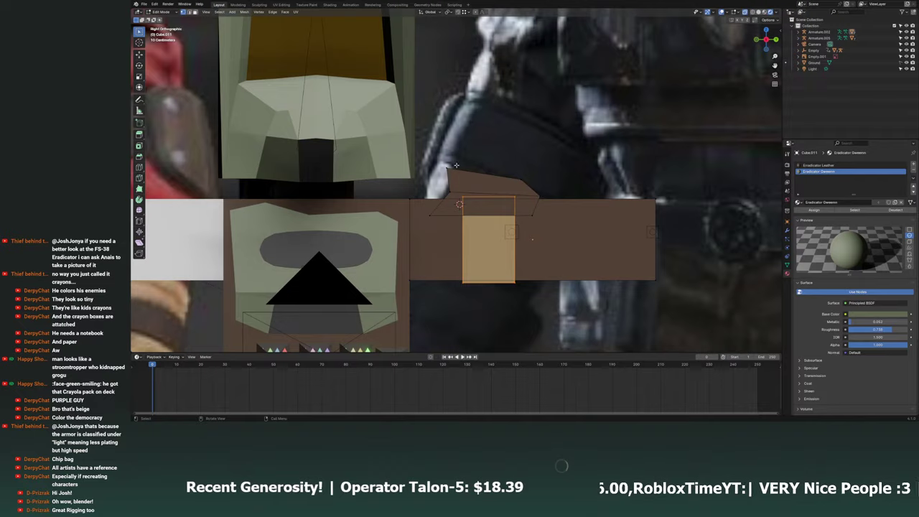
pyautogui.moveTo(425, 154); pyautogui.dragTo(570, 201)
pyautogui.click(811, 210)
pyautogui.click(811, 210)
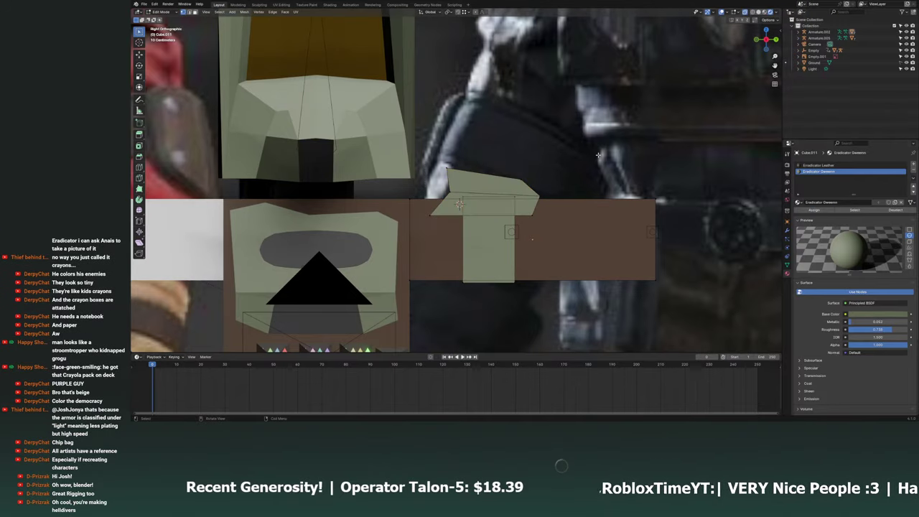
pyautogui.moveTo(502, 216); pyautogui.dragTo(562, 149, button='middle')
pyautogui.scroll(3, 562, 148)
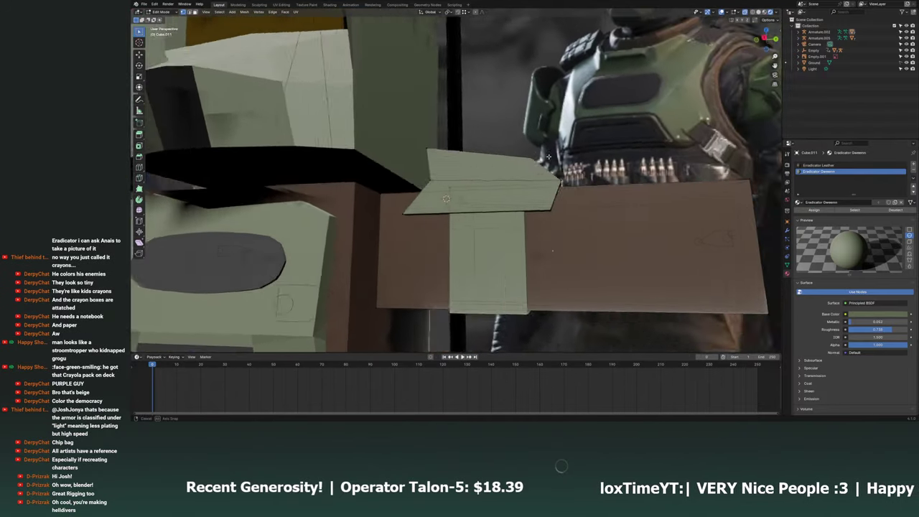
pyautogui.moveTo(617, 177); pyautogui.dragTo(764, 93, button='middle')
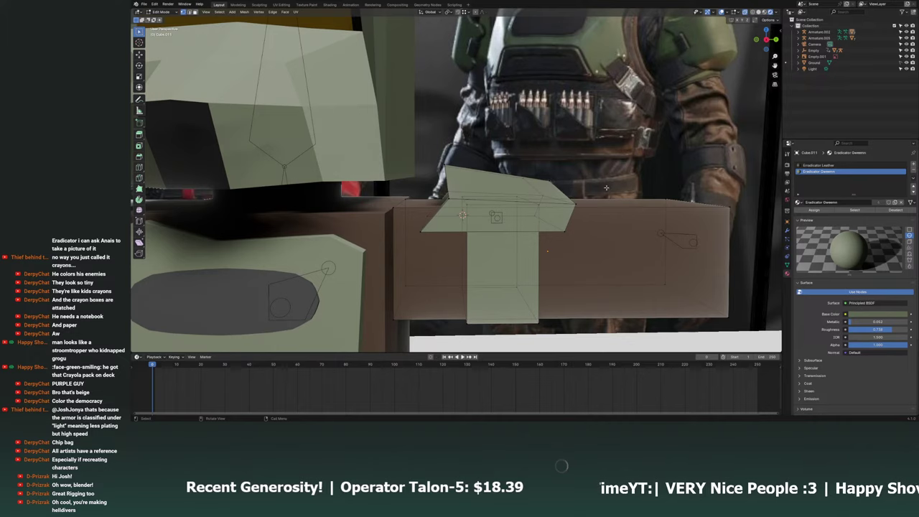
pyautogui.moveTo(606, 187); pyautogui.dragTo(459, 170, button='middle')
pyautogui.moveTo(368, 223); pyautogui.dragTo(570, 212, button='middle')
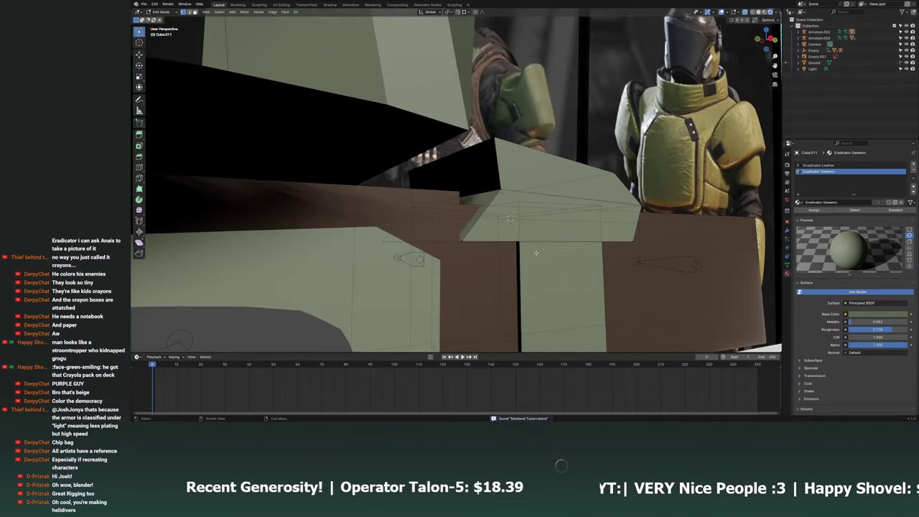
pyautogui.press('KP_3')
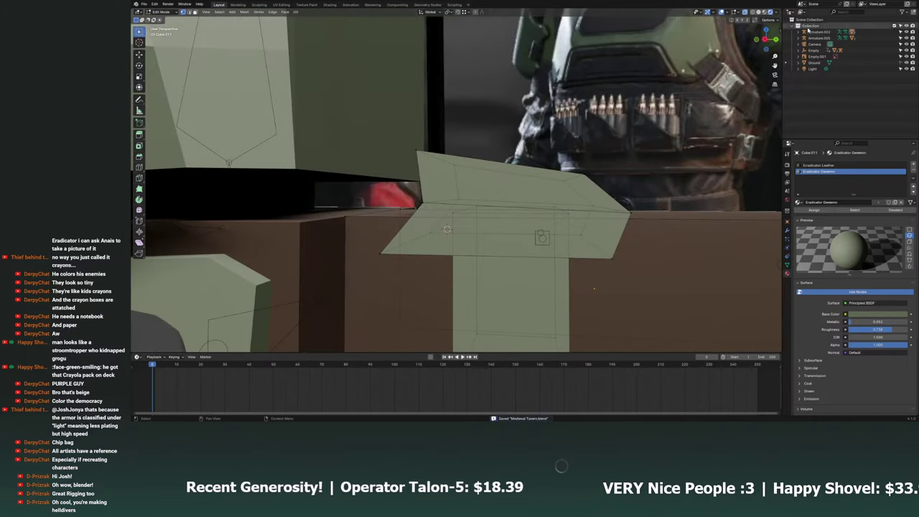
pyautogui.scroll(2, 556, 227)
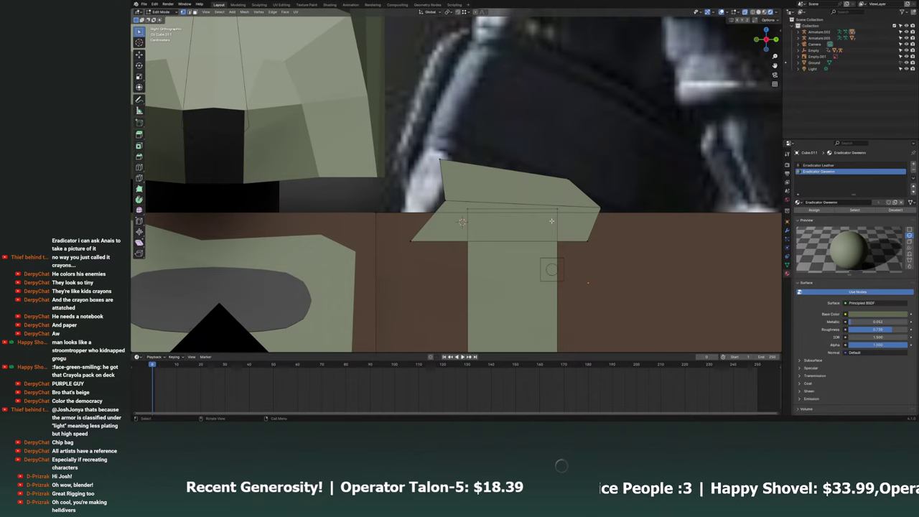
# Add a loop cut across the brown arm band face.
pyautogui.moveTo(486, 260)
pyautogui.keyDown('shift'); pyautogui.mouseDown(button='middle')
pyautogui.moveTo(485, 210)
pyautogui.moveTo(537, 214)
pyautogui.mouseUp(button='middle'); pyautogui.keyUp('shift')
pyautogui.click(517, 291)
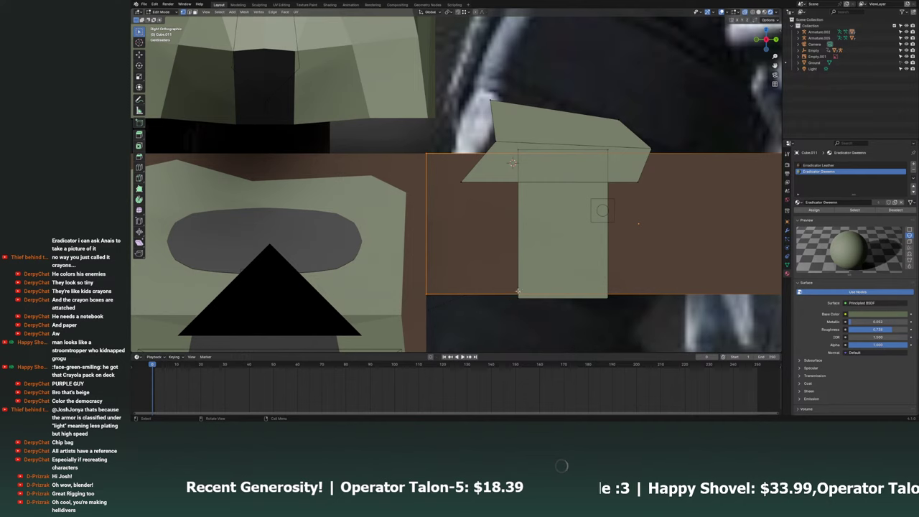
pyautogui.keyDown('shift'); pyautogui.moveTo(517, 291); pyautogui.dragTo(481, 291, button='middle'); pyautogui.keyUp('shift')
pyautogui.click(139, 167)
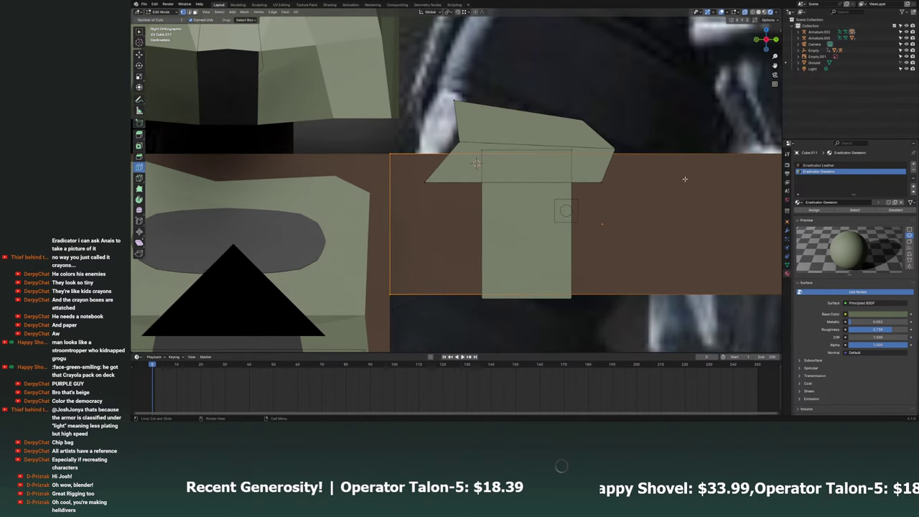
pyautogui.moveTo(678, 174); pyautogui.dragTo(567, 176)
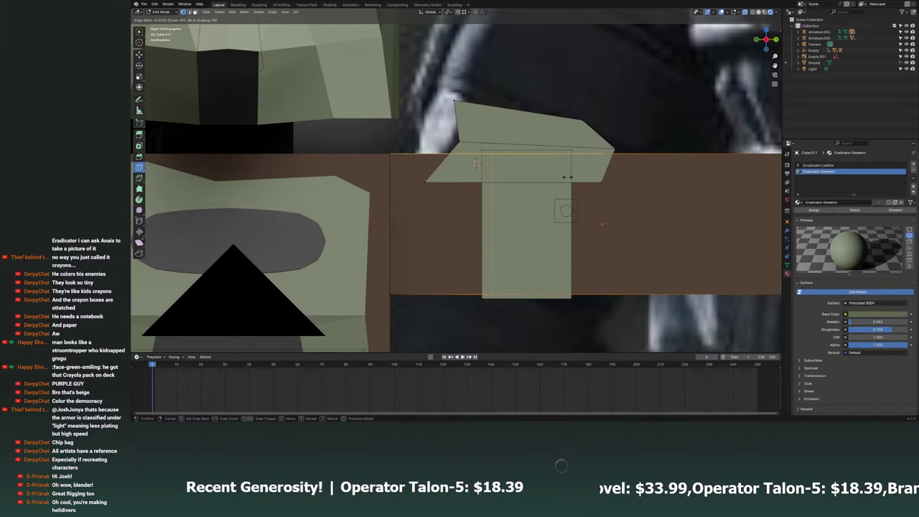
pyautogui.press('w')
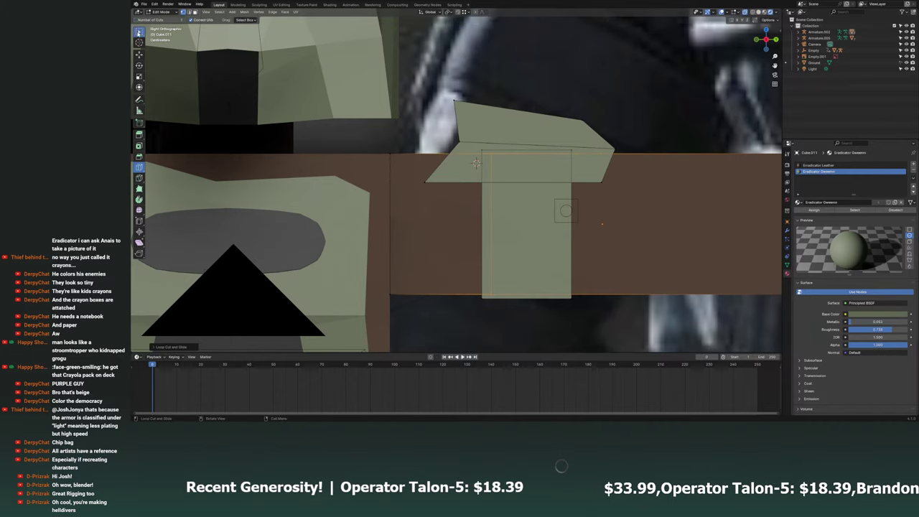
# Assign the Eradicator Leather Dark material to the faces left of the new cut.
pyautogui.moveTo(372, 135); pyautogui.dragTo(392, 190)
pyautogui.click(912, 164)
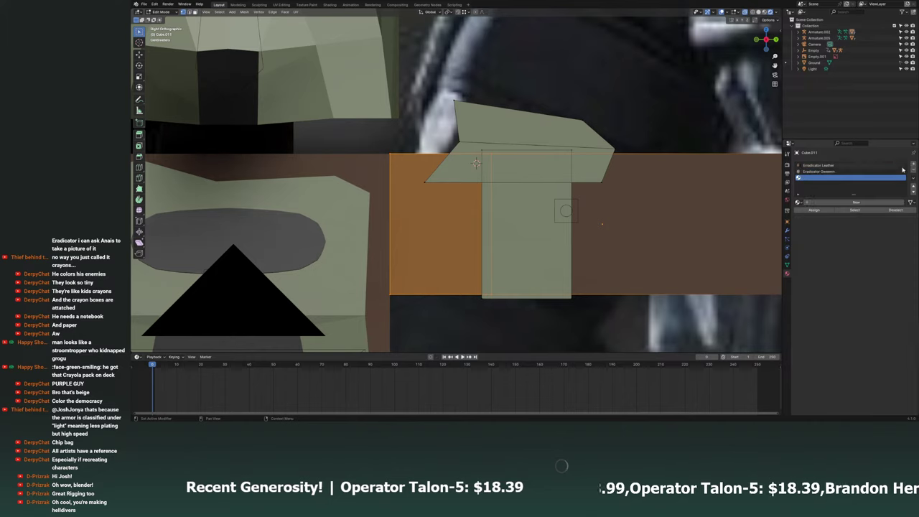
pyautogui.click(799, 202)
pyautogui.click(826, 230)
pyautogui.scroll(-3, 572, 251)
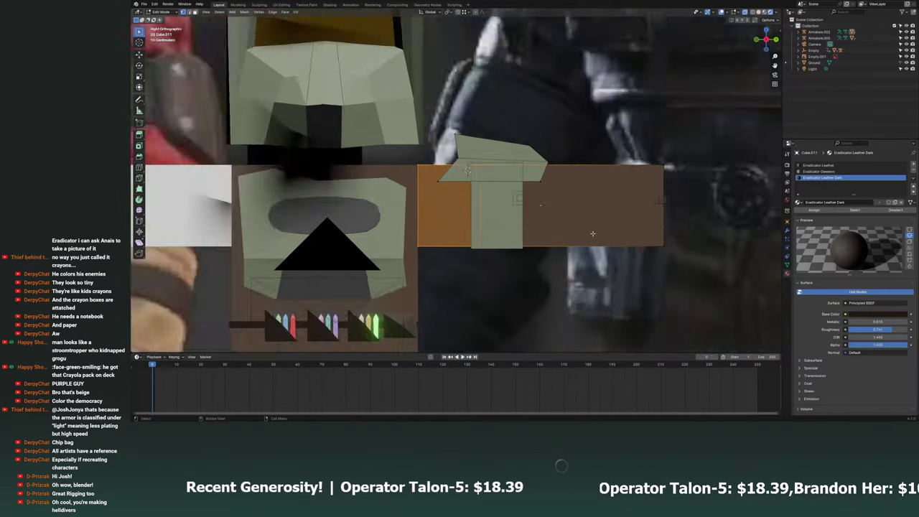
pyautogui.scroll(-3, 572, 251)
pyautogui.scroll(-1, 572, 251)
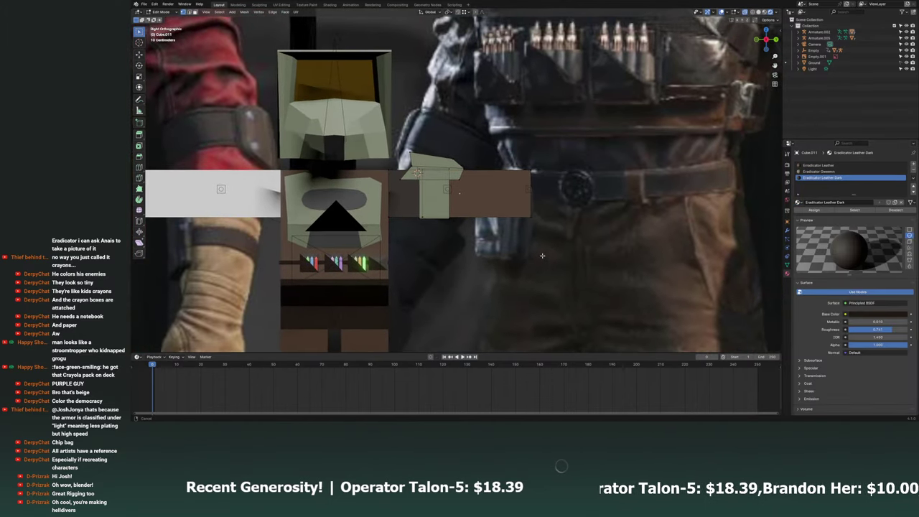
pyautogui.scroll(3, 500, 241)
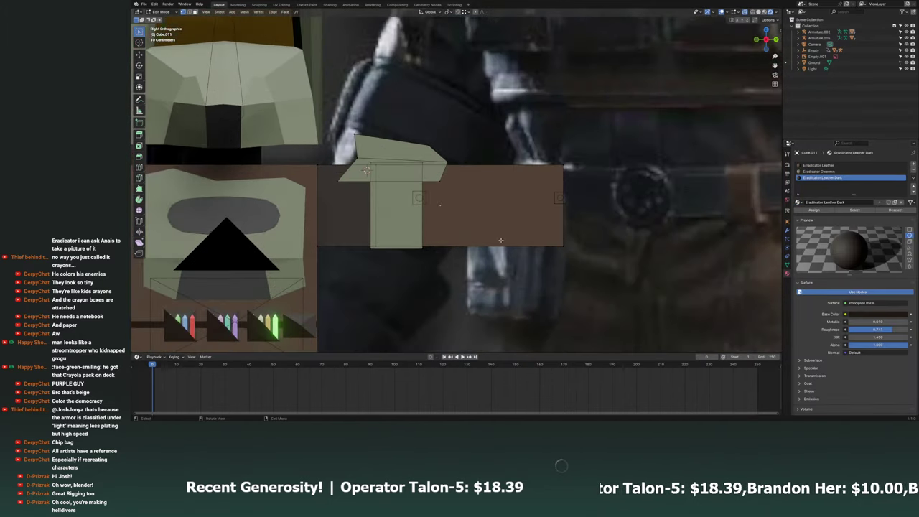
# Add a second vertical loop cut on the belt, save, and shift the dark strip left.
pyautogui.click(140, 167)
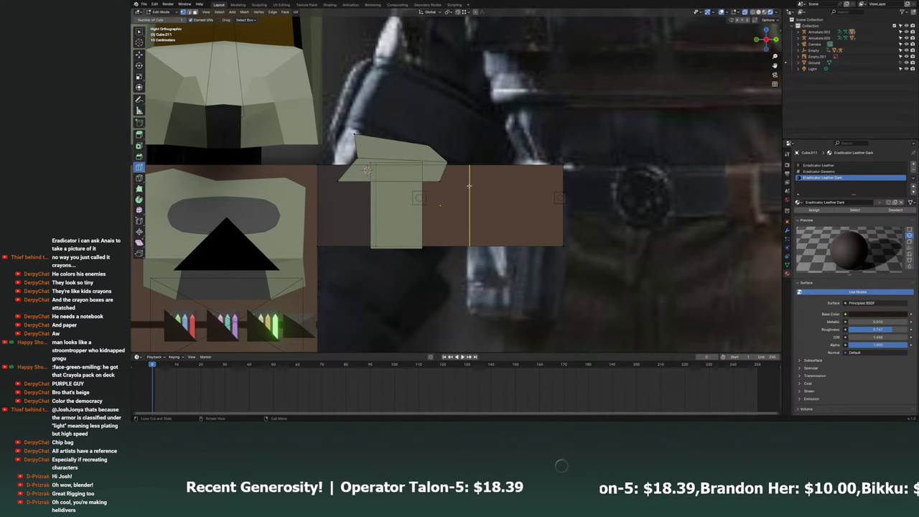
pyautogui.click(512, 170)
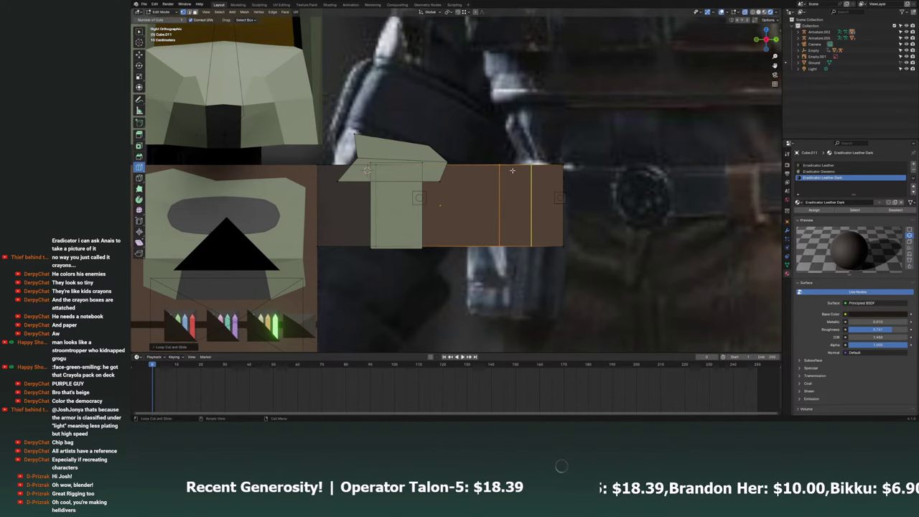
pyautogui.click(512, 170)
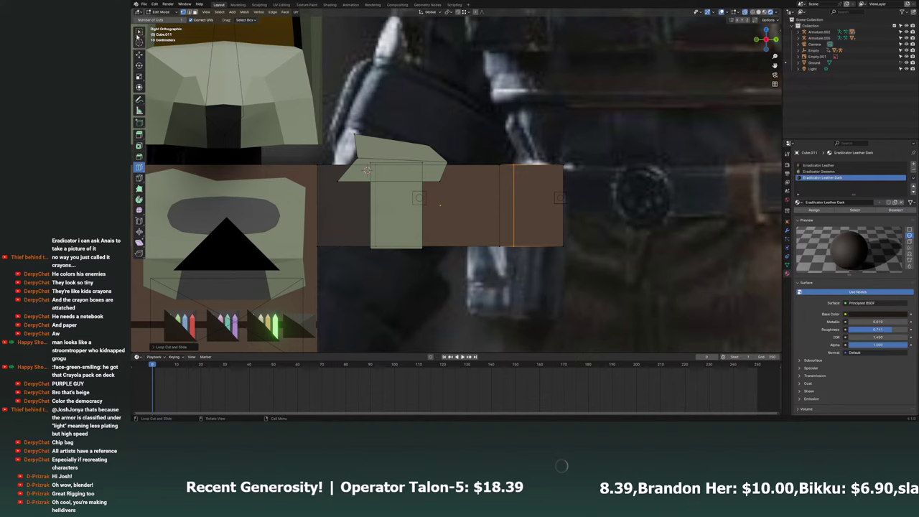
pyautogui.press('w')
pyautogui.click(507, 205)
pyautogui.hotkey('ctrl', 's')
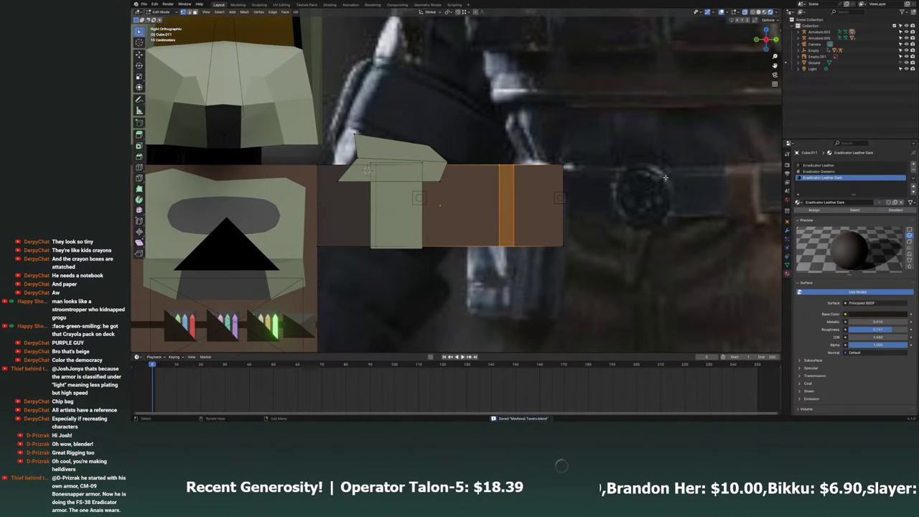
pyautogui.click(665, 177)
pyautogui.click(507, 201)
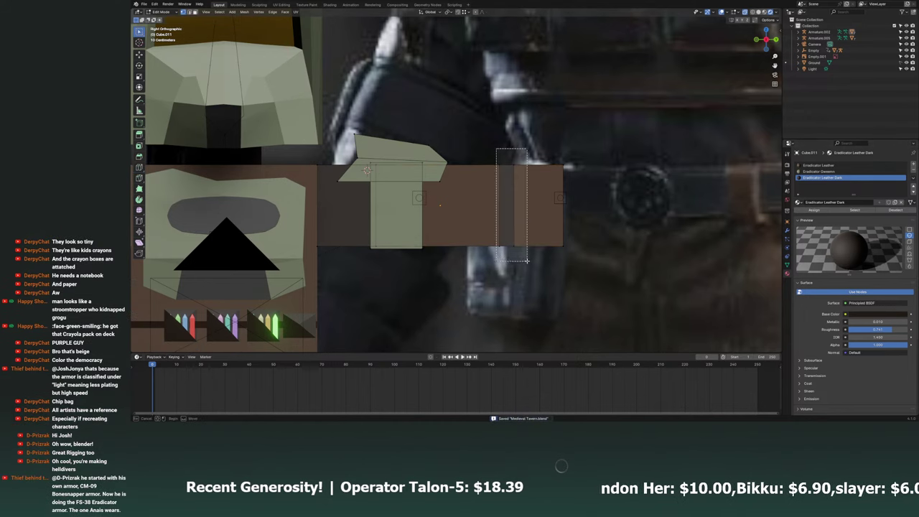
pyautogui.press('g')
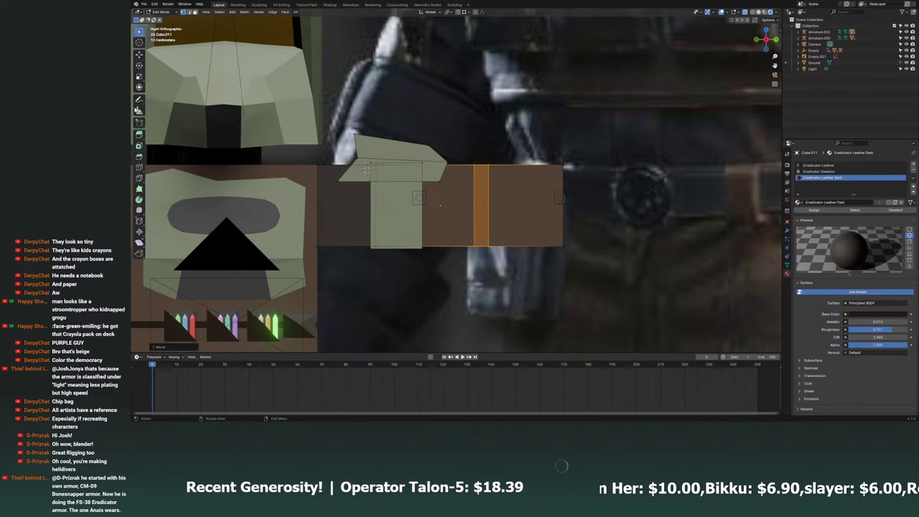
# Slide in another edge loop near the end of the arm strip.
pyautogui.click(138, 135)
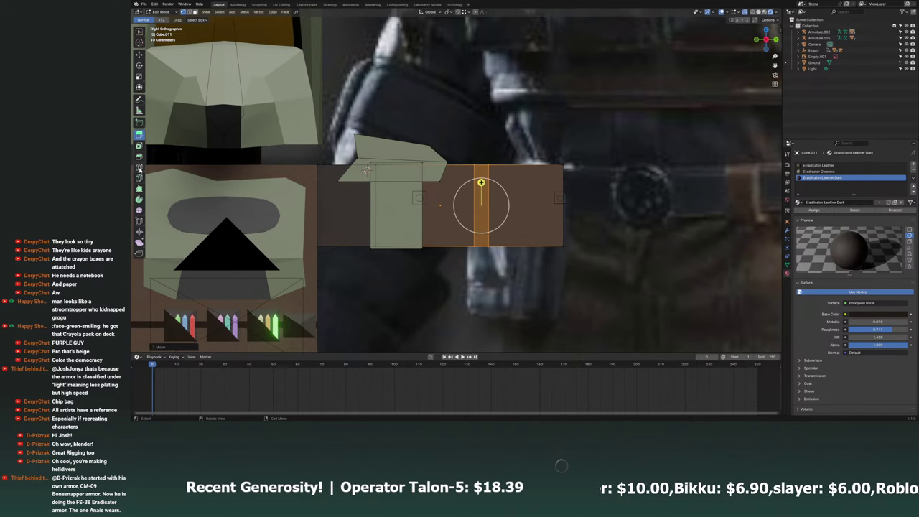
pyautogui.click(138, 167)
pyautogui.moveTo(517, 185); pyautogui.dragTo(514, 179)
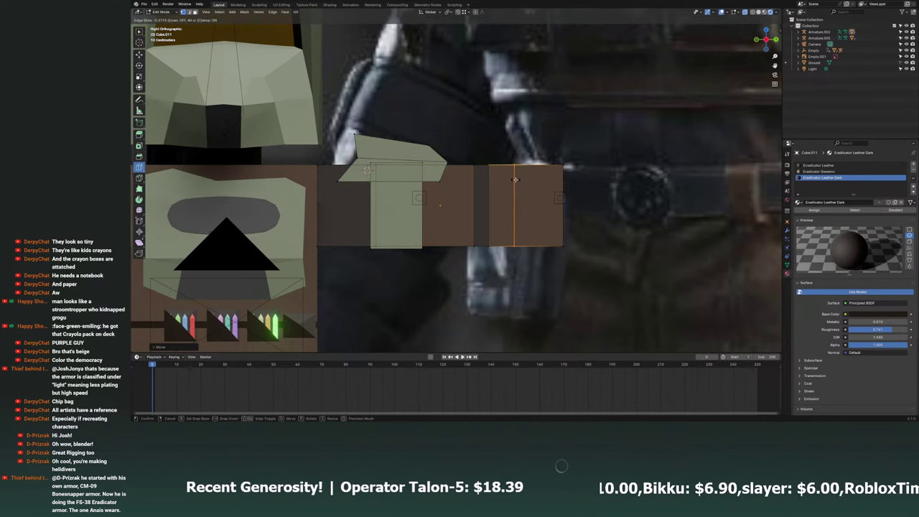
pyautogui.click(514, 178)
pyautogui.click(139, 32)
pyautogui.click(538, 208)
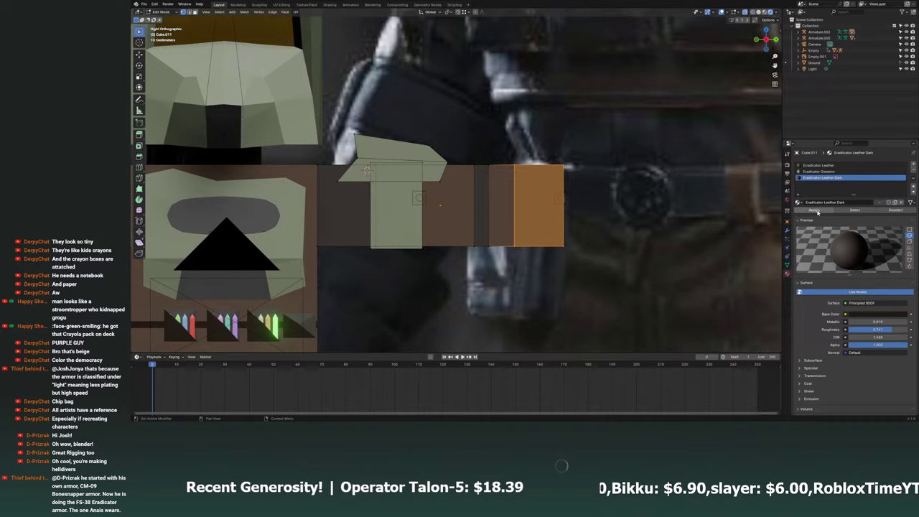
pyautogui.click(664, 211)
# Zoom out to the whole character and look through the scene camera.
pyautogui.moveTo(665, 211); pyautogui.dragTo(637, 191, button='middle')
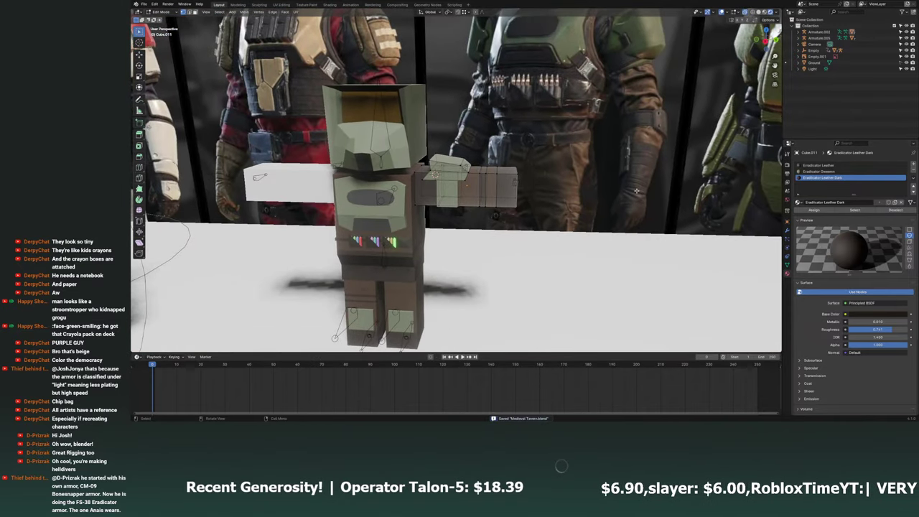
pyautogui.scroll(-5, 636, 191)
pyautogui.scroll(3, 636, 190)
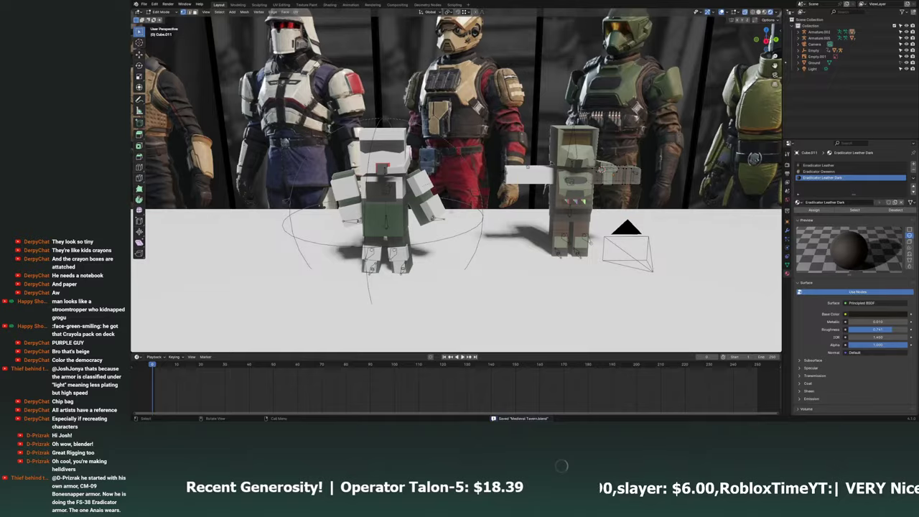
pyautogui.press('KP_0')
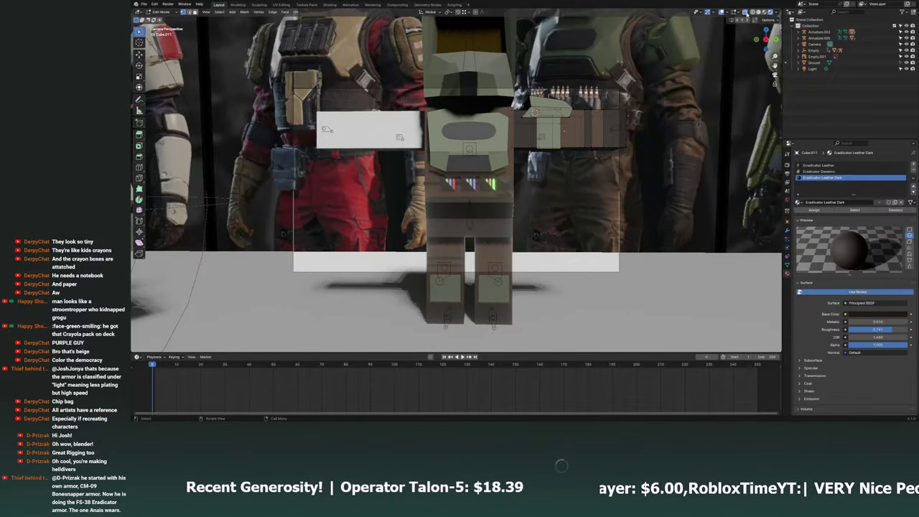
# Hide overlays, walk the view back to both characters, and play then stop the animation.
pyautogui.click(770, 12)
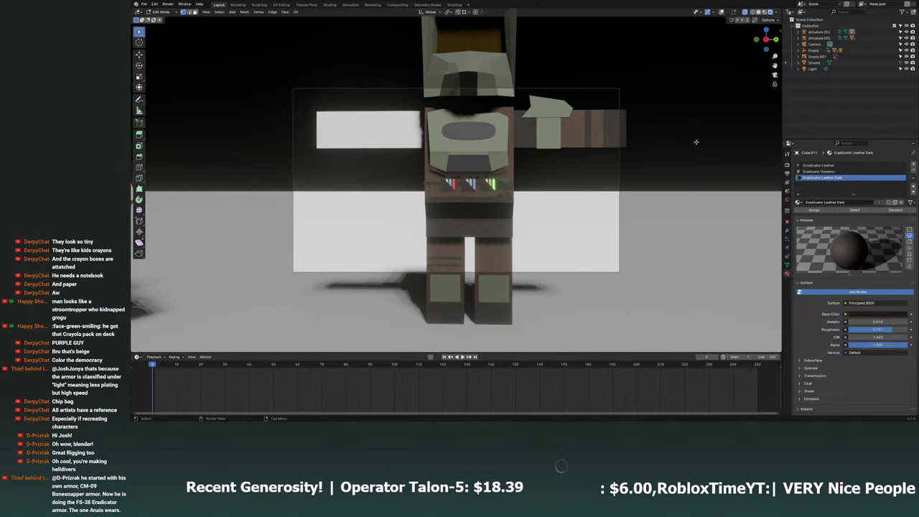
pyautogui.hotkey('shift', '`')
pyautogui.press('s')
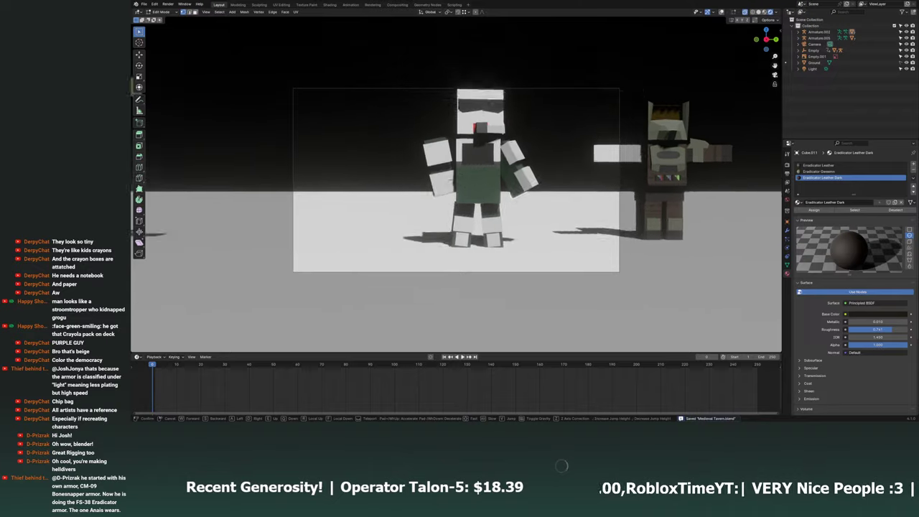
pyautogui.press('w')
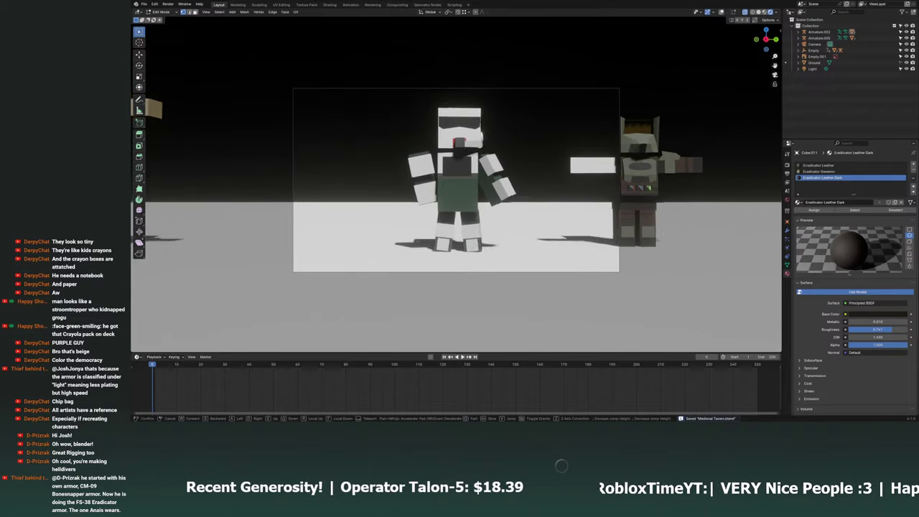
pyautogui.click(683, 285)
pyautogui.press('space')
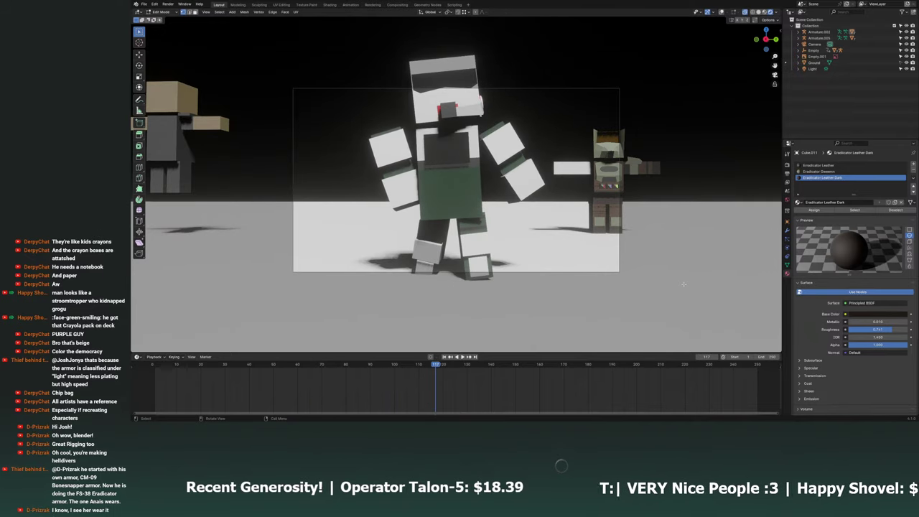
pyautogui.press('Escape')
# Save the file, walk the view toward the characters, and turn overlays back on.
pyautogui.hotkey('shift', '`')
pyautogui.hotkey('ctrl', 's')
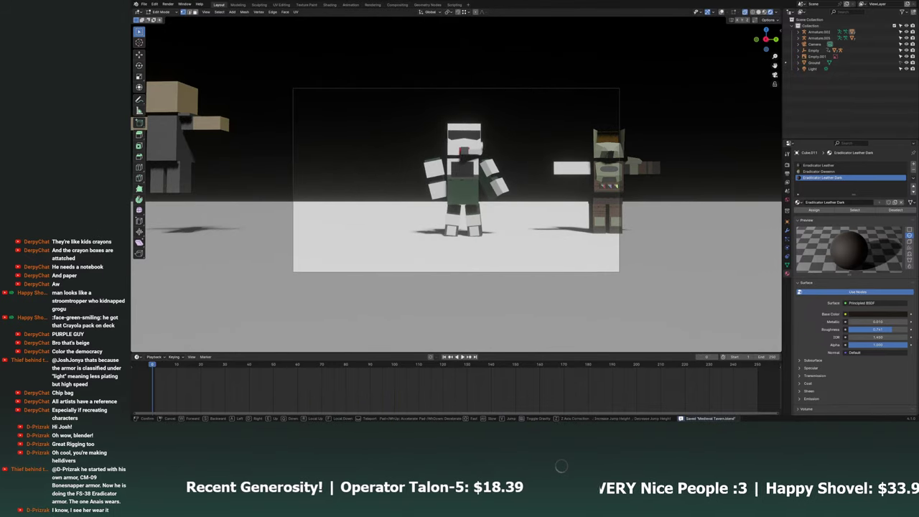
pyautogui.press('w')
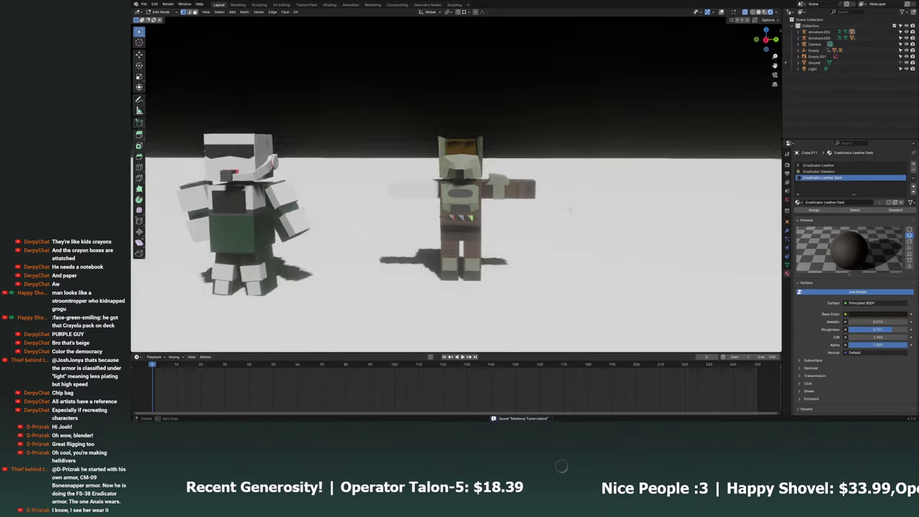
pyautogui.click(507, 203)
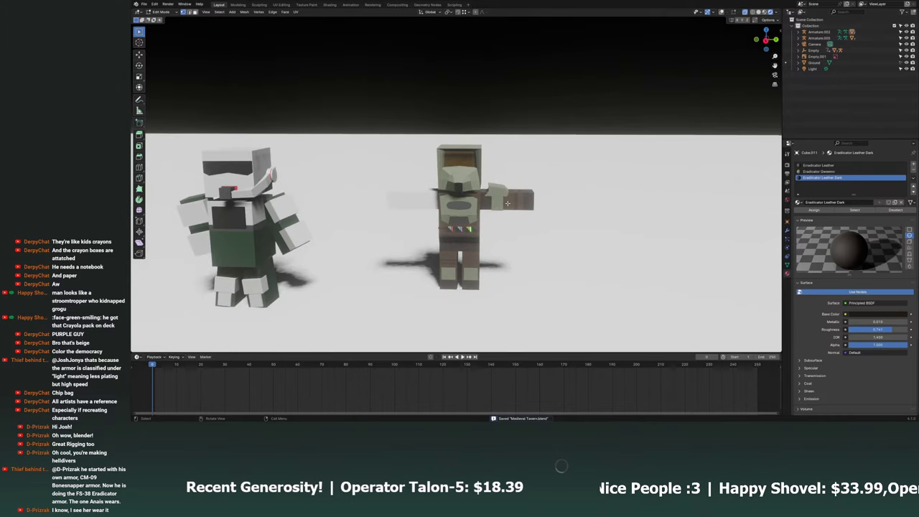
pyautogui.click(722, 12)
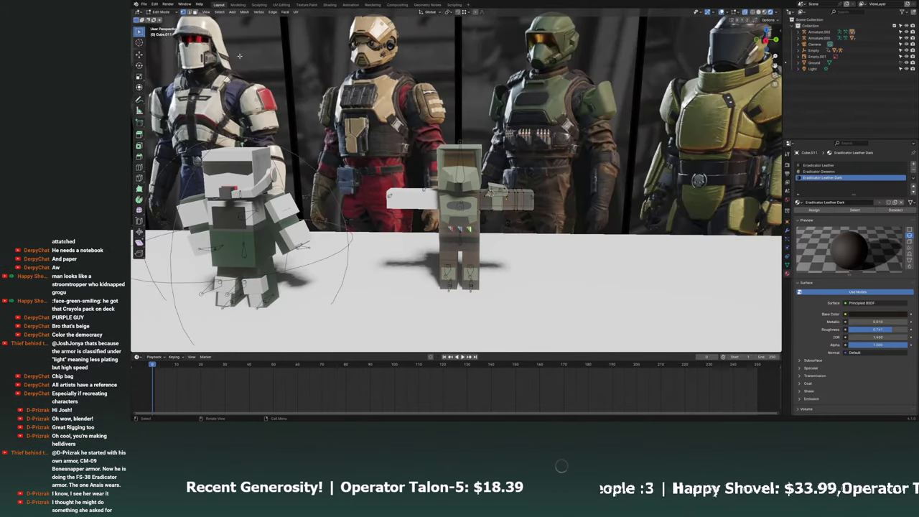
# Leave Edit Mode and select the soldier's right arm piece.
pyautogui.moveTo(239, 55); pyautogui.dragTo(248, 57, button='middle')
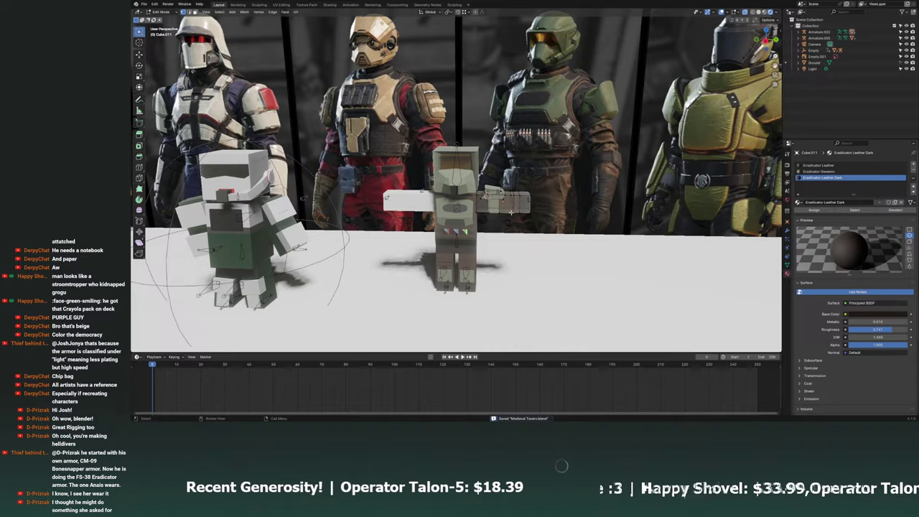
pyautogui.scroll(10, 421, 216)
pyautogui.scroll(-3, 421, 215)
pyautogui.scroll(-4, 430, 223)
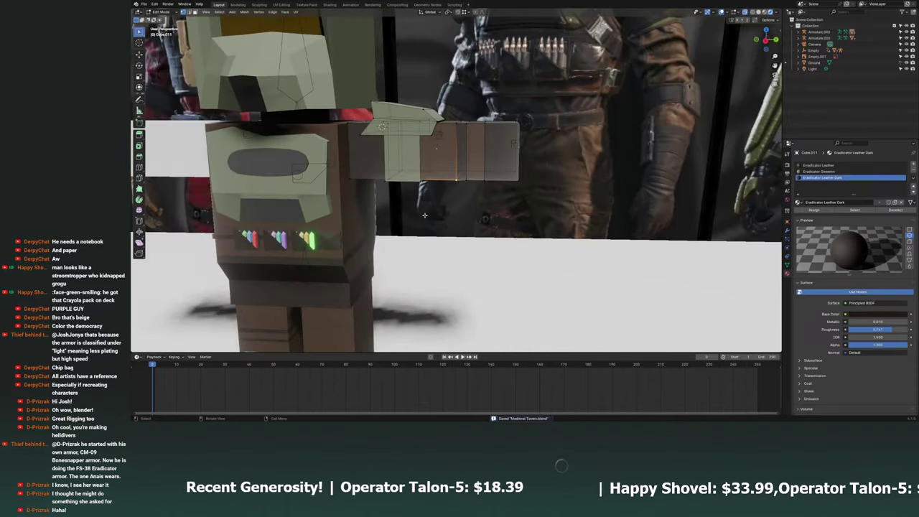
pyautogui.scroll(-2, 453, 238)
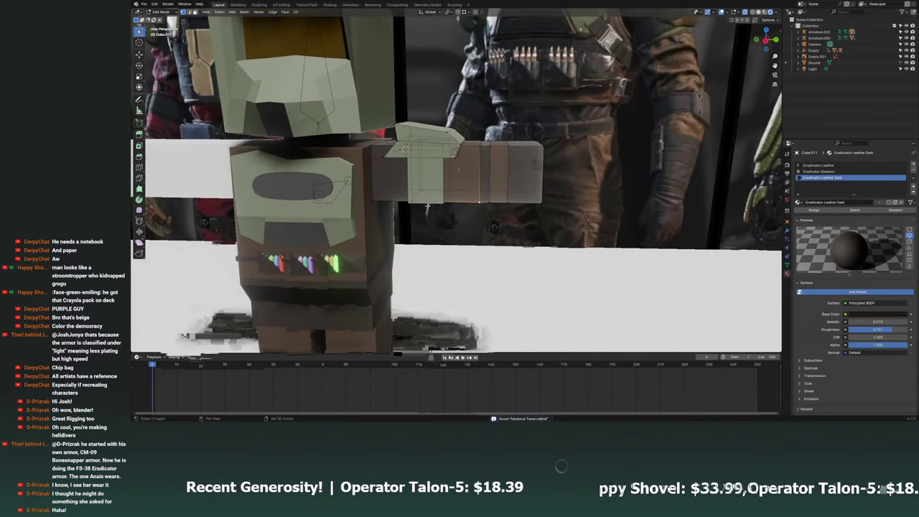
pyautogui.moveTo(427, 207); pyautogui.dragTo(474, 212, button='middle')
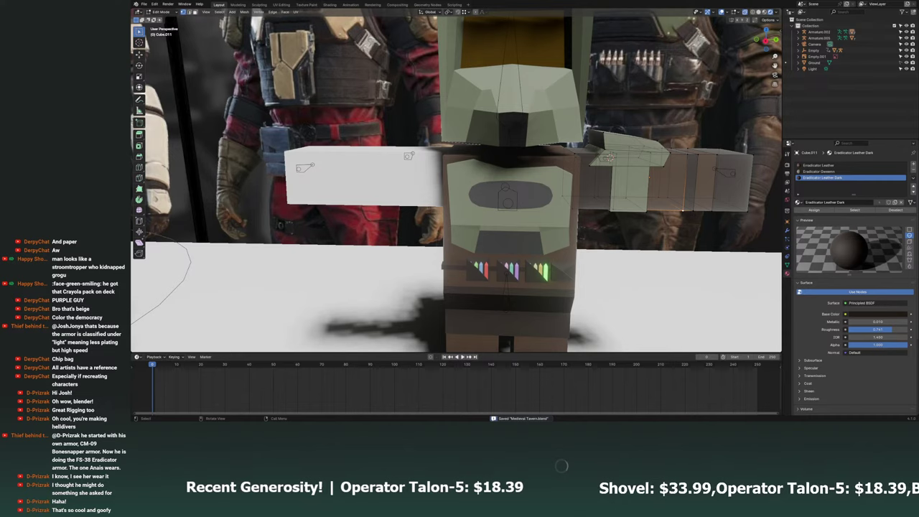
pyautogui.press('Tab')
pyautogui.click(374, 204)
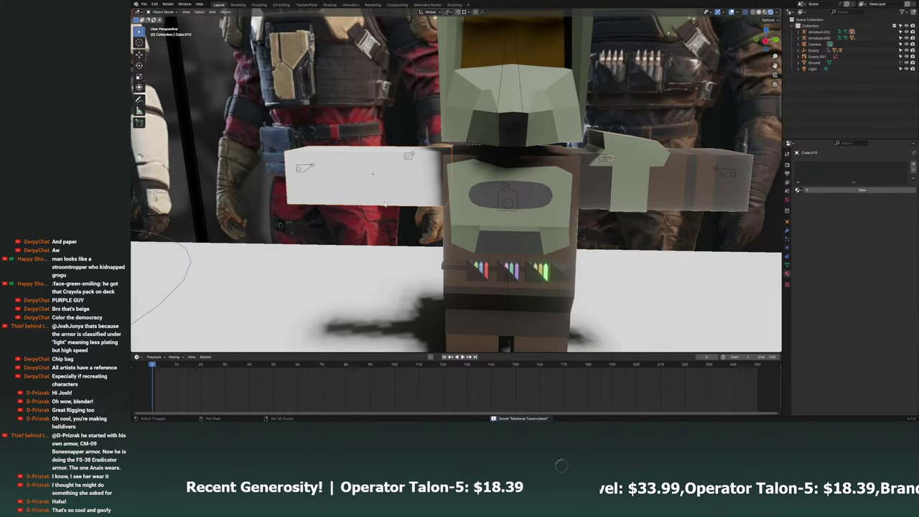
pyautogui.moveTo(385, 205)
pyautogui.mouseDown(button='middle')
pyautogui.moveTo(352, 202)
pyautogui.moveTo(433, 212)
pyautogui.mouseUp(button='middle')
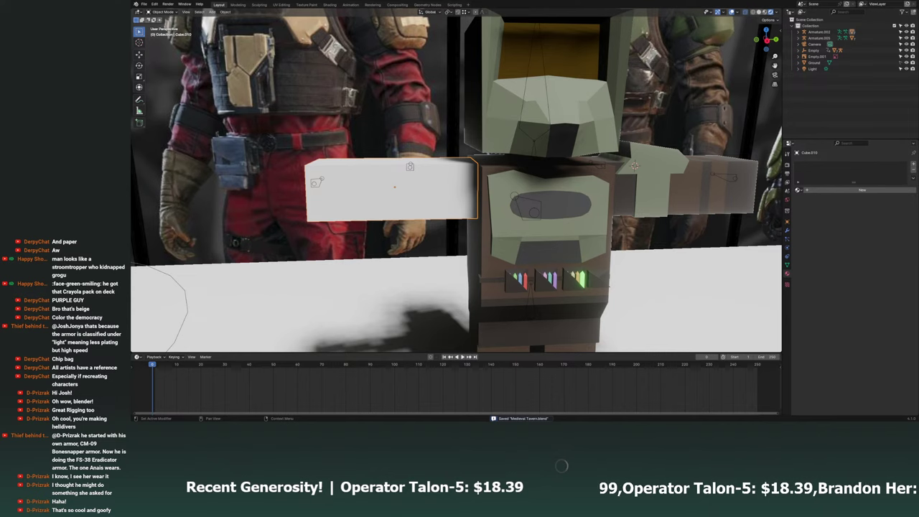
pyautogui.moveTo(560, 174); pyautogui.dragTo(568, 199, button='middle')
pyautogui.click(569, 199)
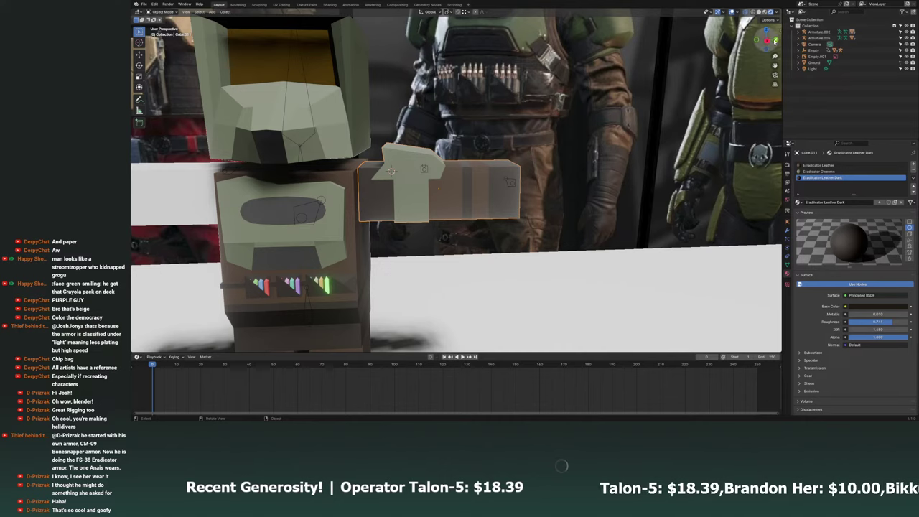
# In right orthographic view, save, enter Edit Mode, and extrude and scale the dark strip face.
pyautogui.click(768, 37)
pyautogui.hotkey('ctrl', 's')
pyautogui.scroll(4, 529, 153)
pyautogui.press('Tab')
pyautogui.scroll(2, 527, 166)
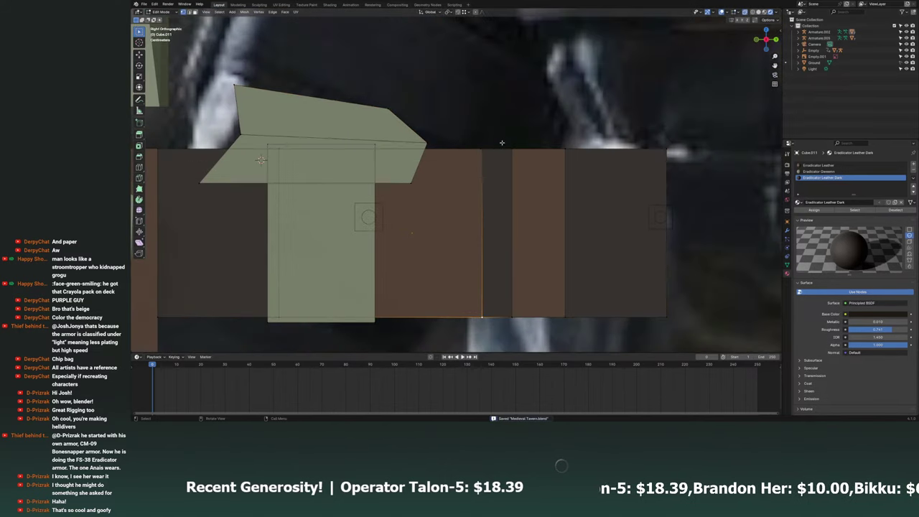
pyautogui.scroll(-2, 527, 171)
pyautogui.press('e')
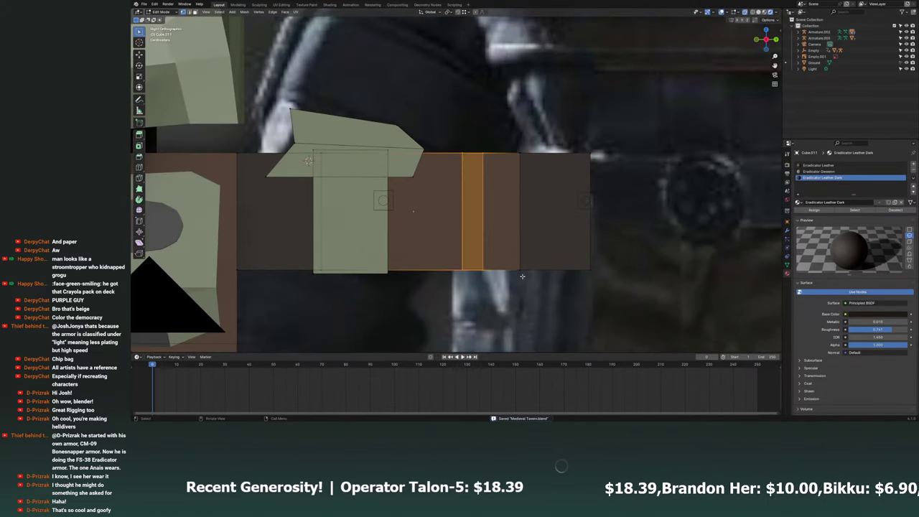
pyautogui.press('s')
pyautogui.click(528, 281)
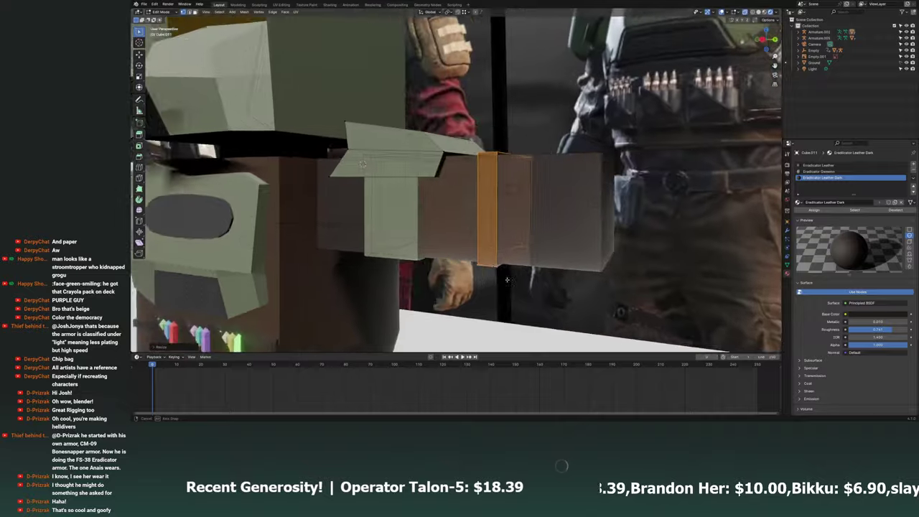
# Stretch the extruded strip along the Y axis.
pyautogui.moveTo(527, 282); pyautogui.dragTo(718, 108, button='middle')
pyautogui.click(760, 40)
pyautogui.scroll(3, 610, 254)
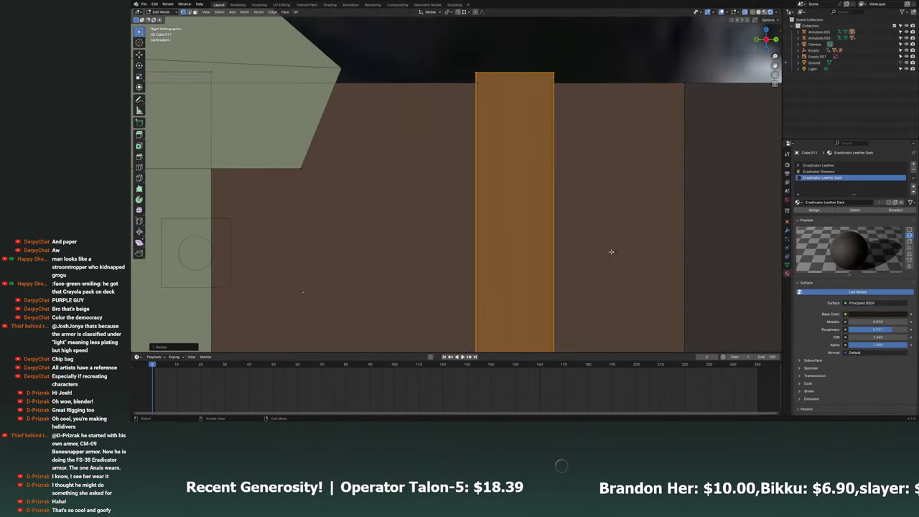
pyautogui.press('s')
pyautogui.press('y')
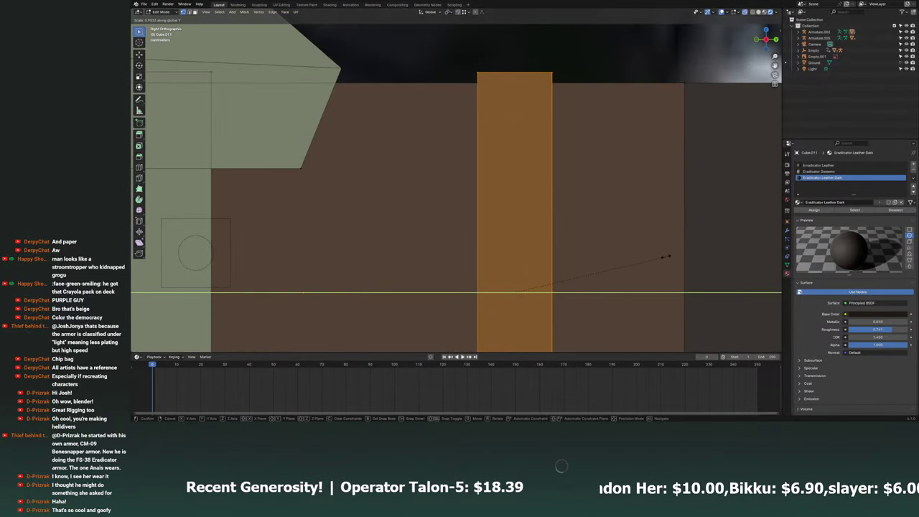
pyautogui.click(664, 256)
# Select the strip's top edge and widen it.
pyautogui.keyDown('shift'); pyautogui.moveTo(664, 256); pyautogui.dragTo(618, 307, button='middle'); pyautogui.keyUp('shift')
pyautogui.moveTo(418, 106); pyautogui.dragTo(522, 127)
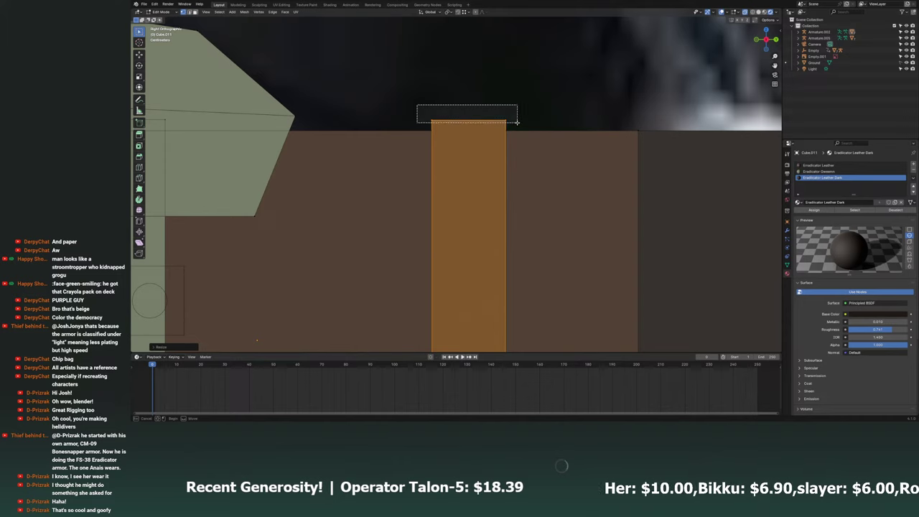
pyautogui.press('g')
pyautogui.press('z')
pyautogui.press('s')
pyautogui.click(505, 127)
pyautogui.press('s')
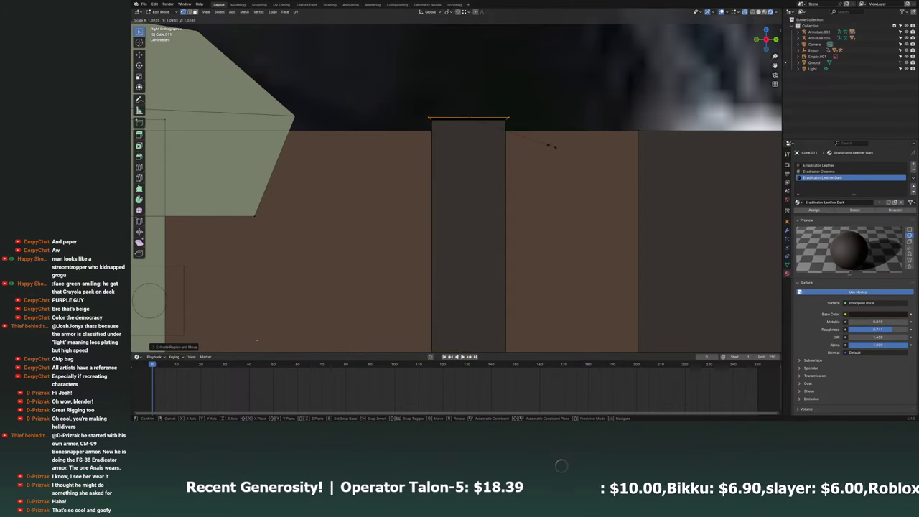
pyautogui.click(544, 143)
# Raise the top edge along Z to form the lip.
pyautogui.press('g')
pyautogui.click(540, 145)
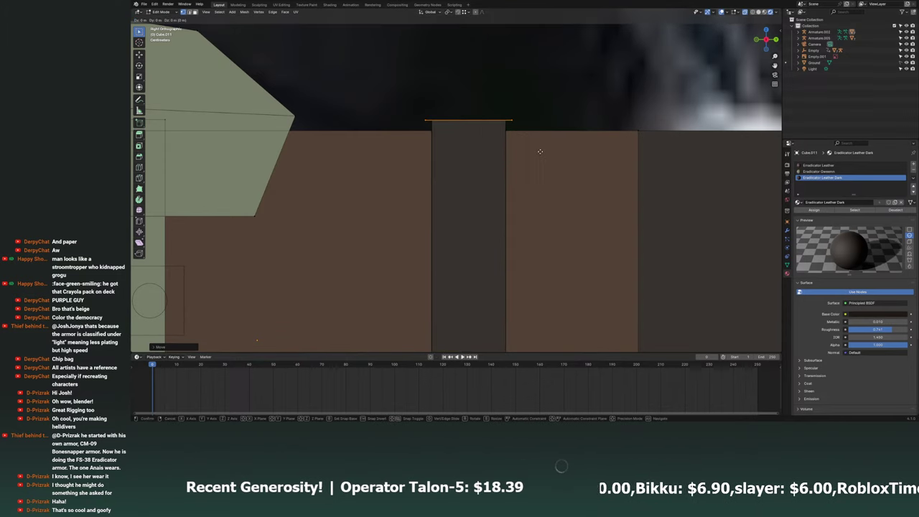
pyautogui.press('g')
pyautogui.press('z')
pyautogui.click(539, 145)
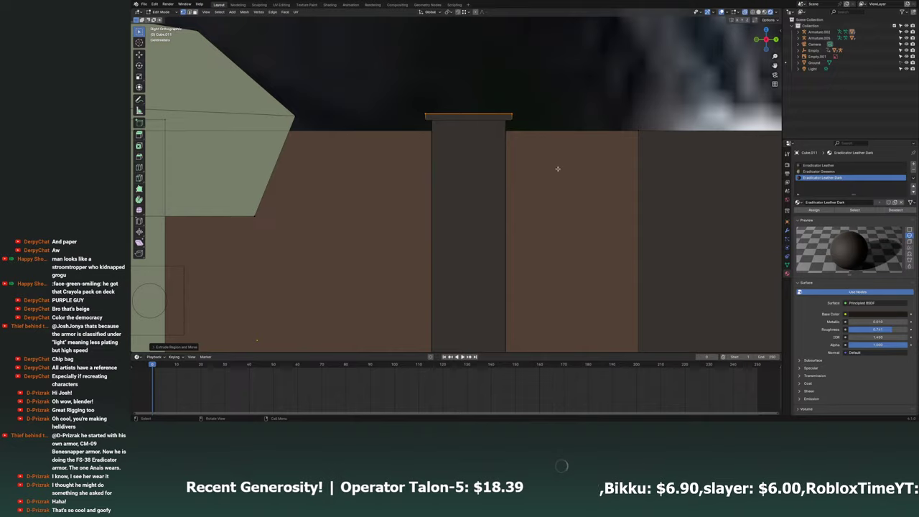
pyautogui.moveTo(558, 167)
pyautogui.mouseDown(button='middle')
pyautogui.moveTo(541, 173)
pyautogui.moveTo(586, 173)
pyautogui.mouseUp(button='middle')
pyautogui.moveTo(640, 215)
pyautogui.mouseDown(button='middle')
pyautogui.moveTo(331, 178)
pyautogui.moveTo(281, 188)
pyautogui.moveTo(236, 219)
pyautogui.moveTo(351, 119)
pyautogui.mouseUp(button='middle')
# Return to Object Mode and save the blend file.
pyautogui.press('Tab')
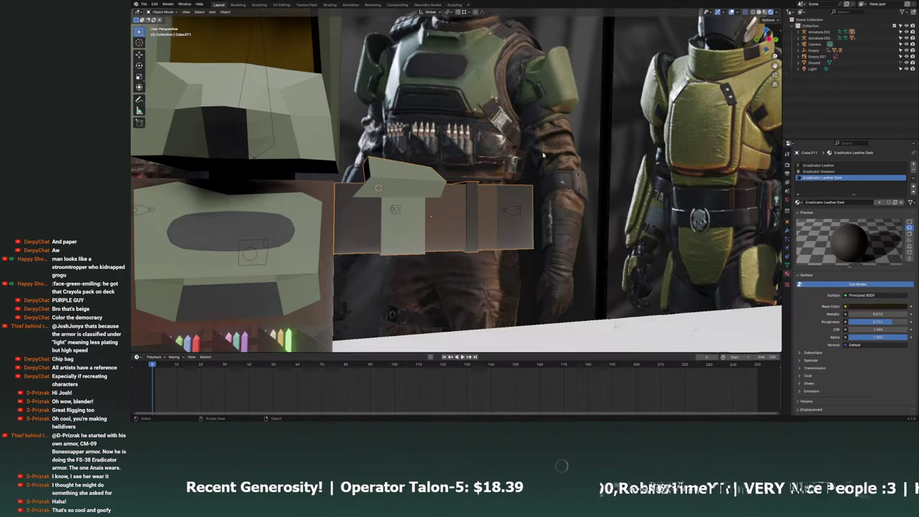
pyautogui.scroll(-5, 425, 199)
pyautogui.hotkey('ctrl', 's')
pyautogui.scroll(3, 424, 199)
pyautogui.scroll(1, 424, 199)
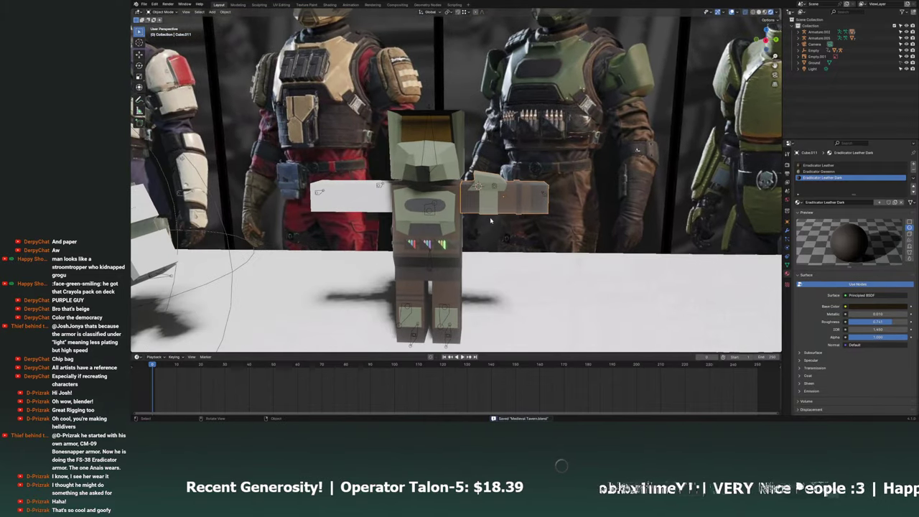
pyautogui.scroll(2, 493, 224)
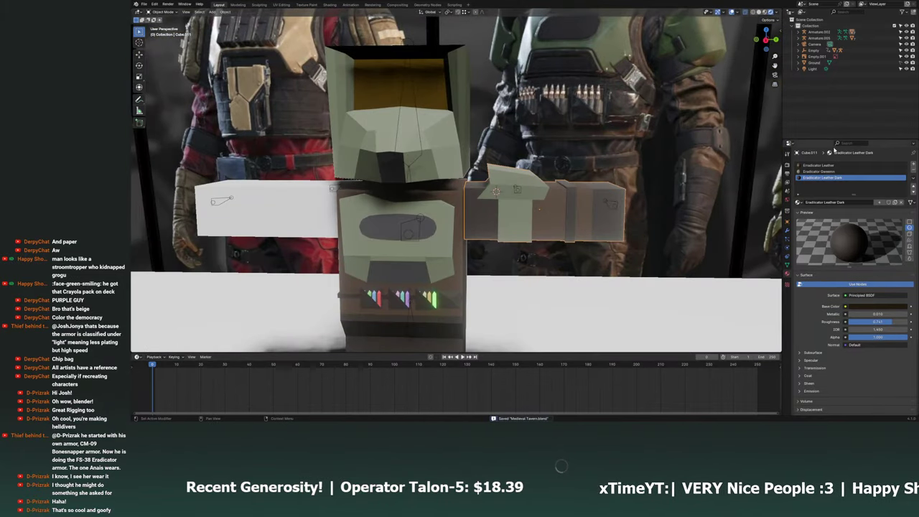
# Add a Mirror modifier to sleeve Cube.011, mirroring on Y around body Cube.014.
pyautogui.click(787, 220)
pyautogui.click(869, 165)
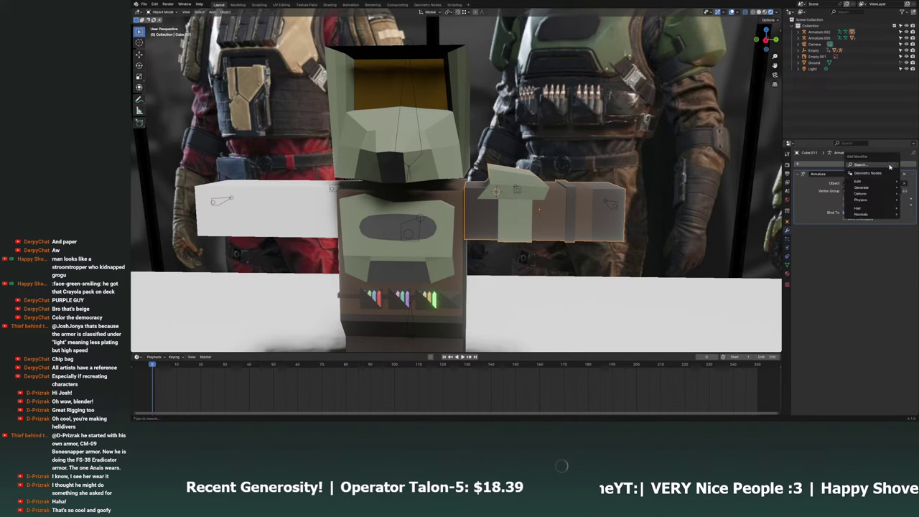
pyautogui.write('mirror')
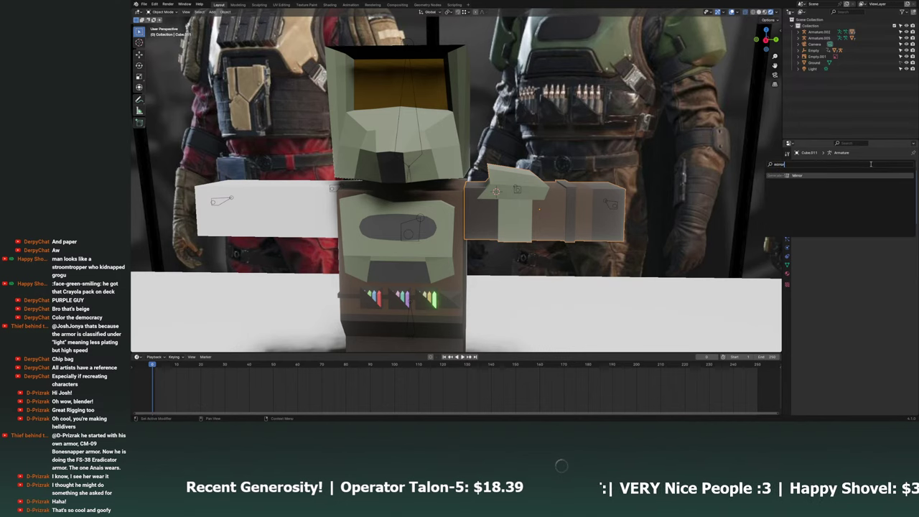
pyautogui.press('Return')
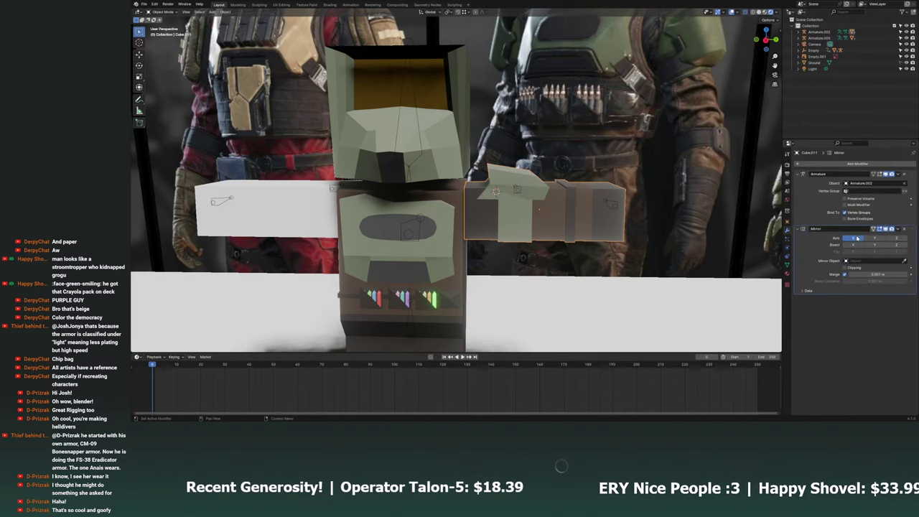
pyautogui.click(874, 238)
pyautogui.click(874, 261)
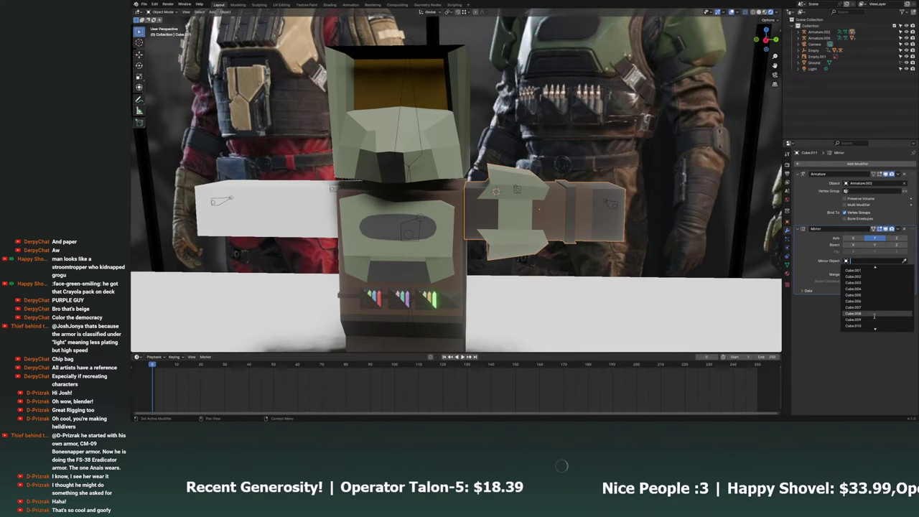
pyautogui.click(874, 313)
pyautogui.click(461, 275)
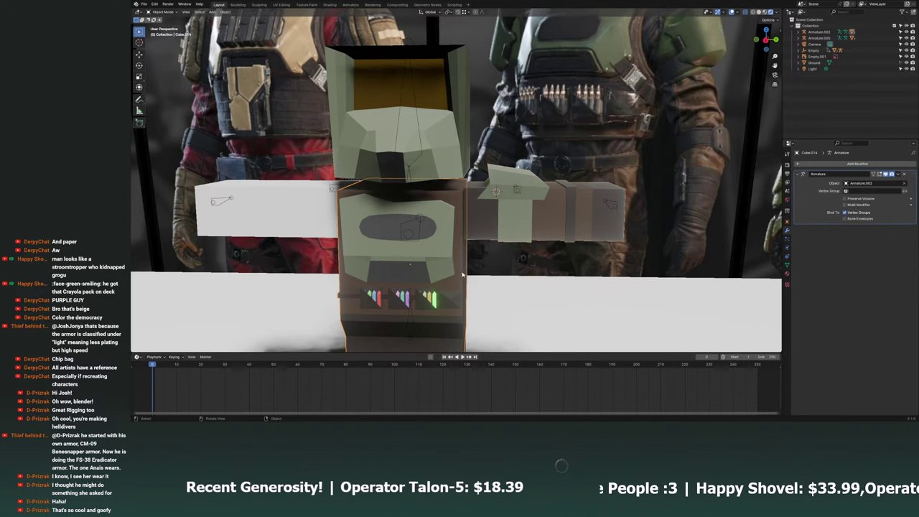
pyautogui.click(558, 210)
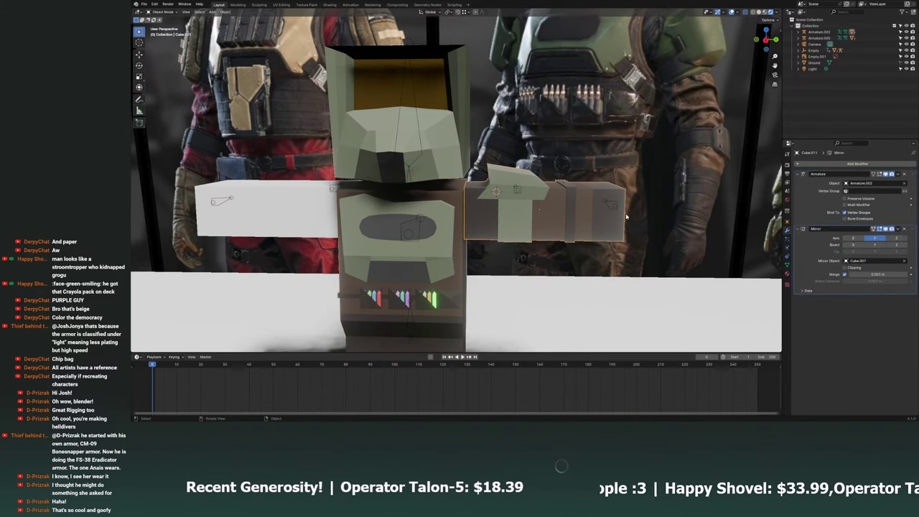
pyautogui.click(873, 261)
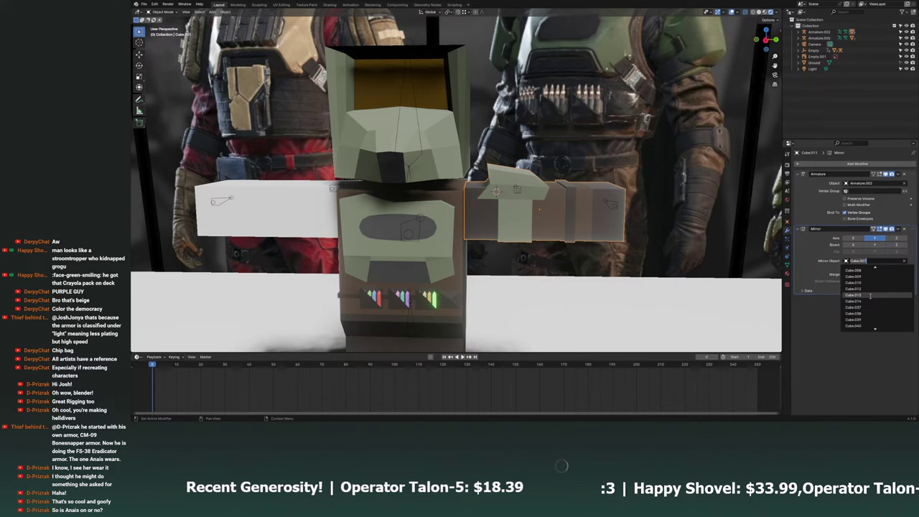
pyautogui.click(865, 300)
pyautogui.moveTo(438, 273); pyautogui.dragTo(469, 272, button='middle')
pyautogui.keyDown('shift'); pyautogui.moveTo(527, 256); pyautogui.dragTo(598, 242, button='middle'); pyautogui.keyUp('shift')
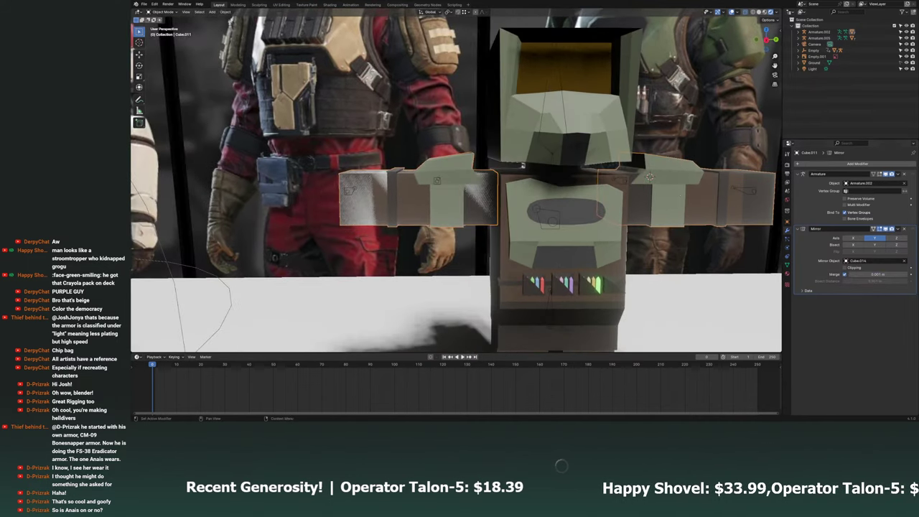
# Apply the Mirror modifier and reselect the right sleeve Cube.011 in Object Mode.
pyautogui.click(896, 175)
pyautogui.click(898, 228)
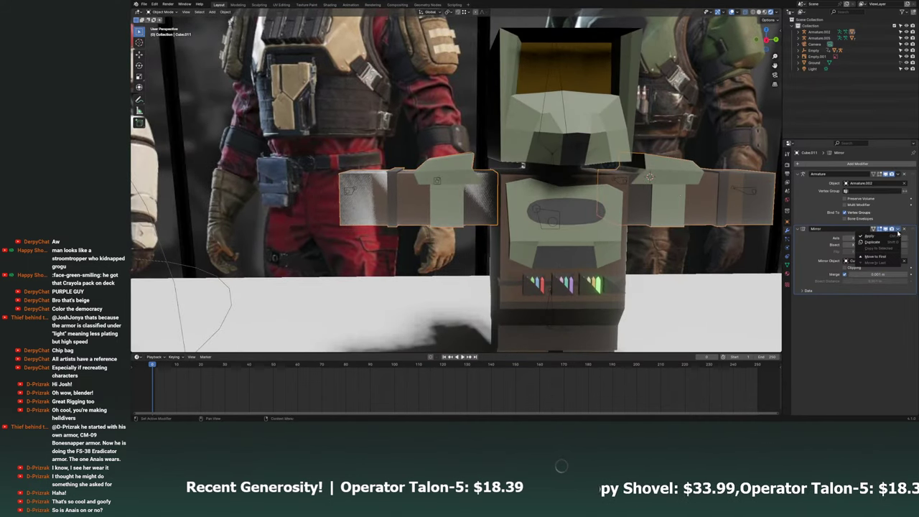
pyautogui.click(872, 236)
pyautogui.press('space')
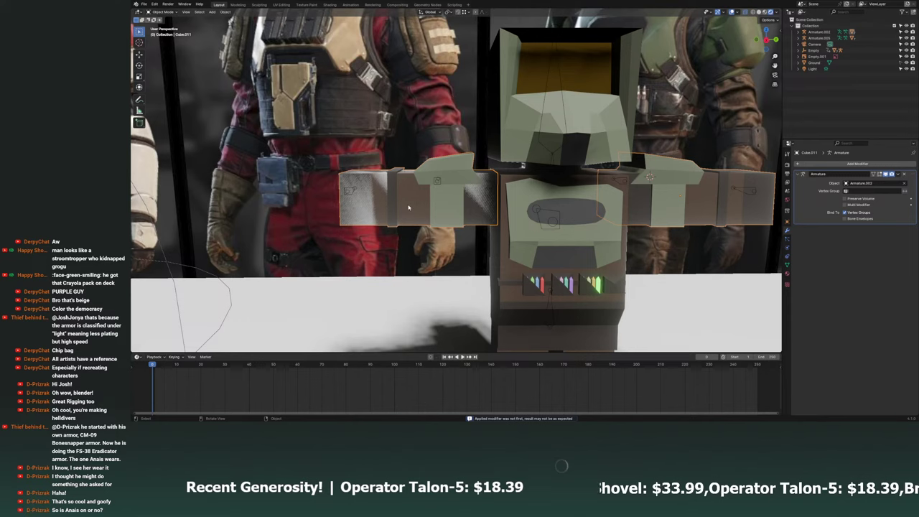
pyautogui.press('Escape')
pyautogui.click(473, 224)
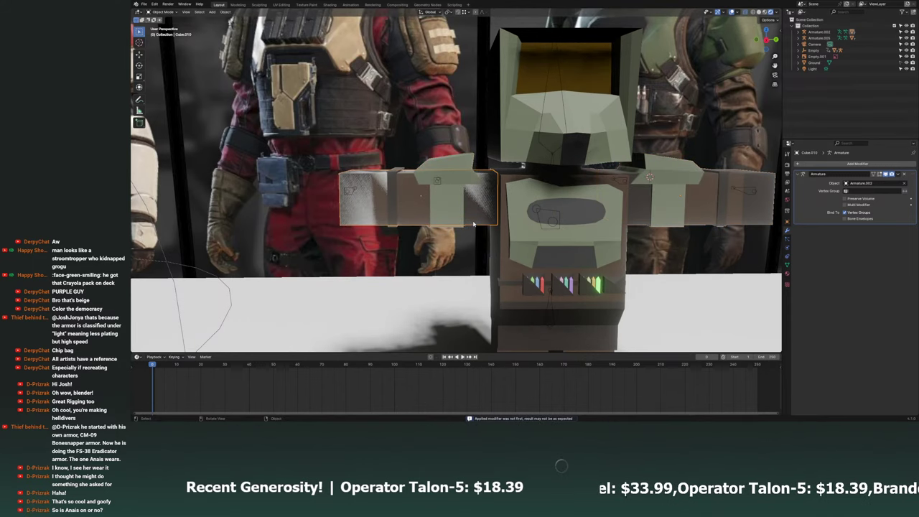
pyautogui.click(473, 224)
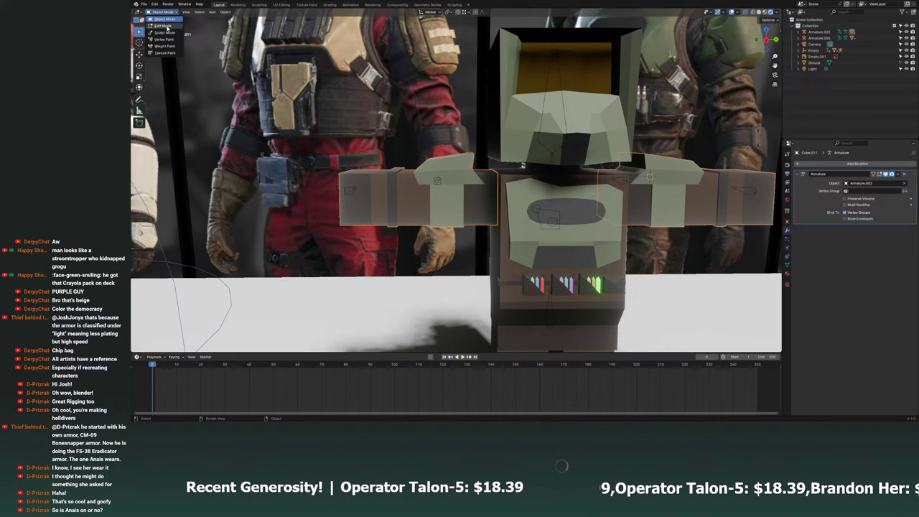
pyautogui.click(166, 20)
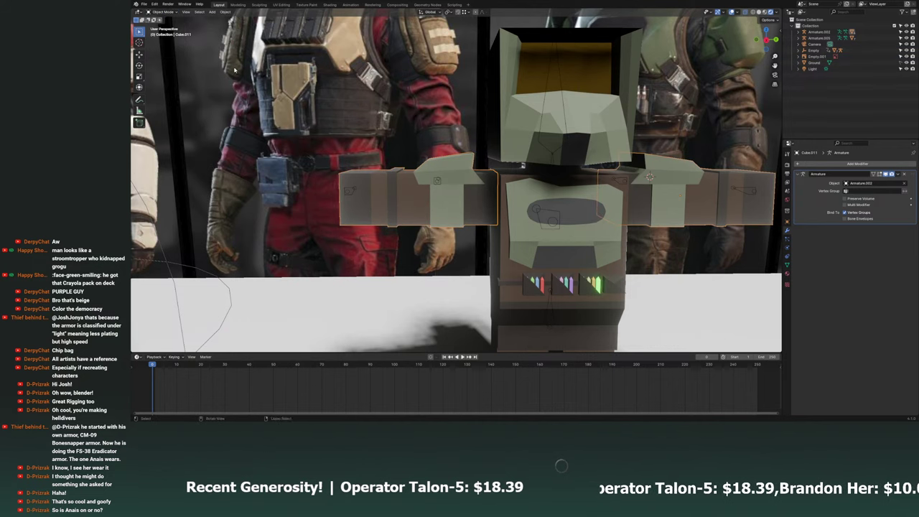
# Separate the whole mirrored sleeve mesh into its own object.
pyautogui.press('Tab')
pyautogui.press('a')
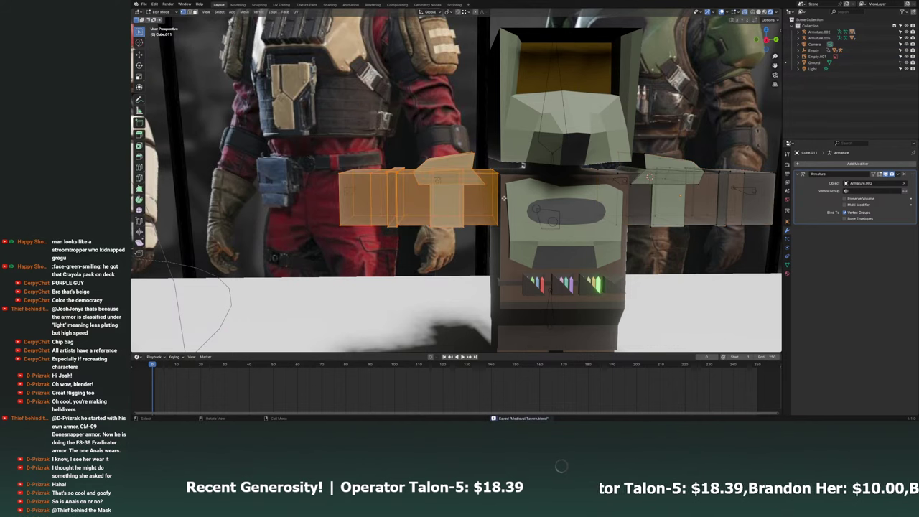
pyautogui.press('p')
pyautogui.click(504, 190)
pyautogui.press('Tab')
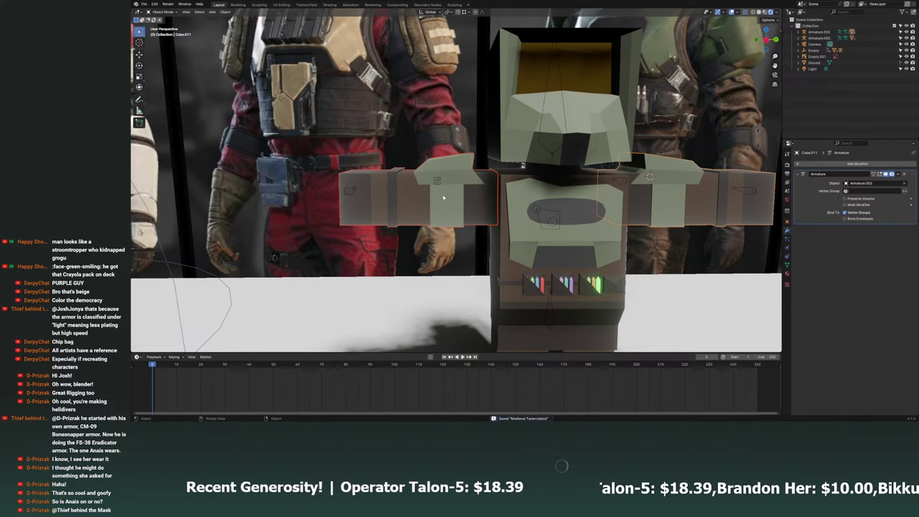
# Parent both sleeves to Armature.002 With Empty Groups, then view left sleeve Cube.010 from the side.
pyautogui.keyDown('shift'); pyautogui.click(438, 185); pyautogui.keyUp('shift')
pyautogui.hotkey('ctrl', 'p')
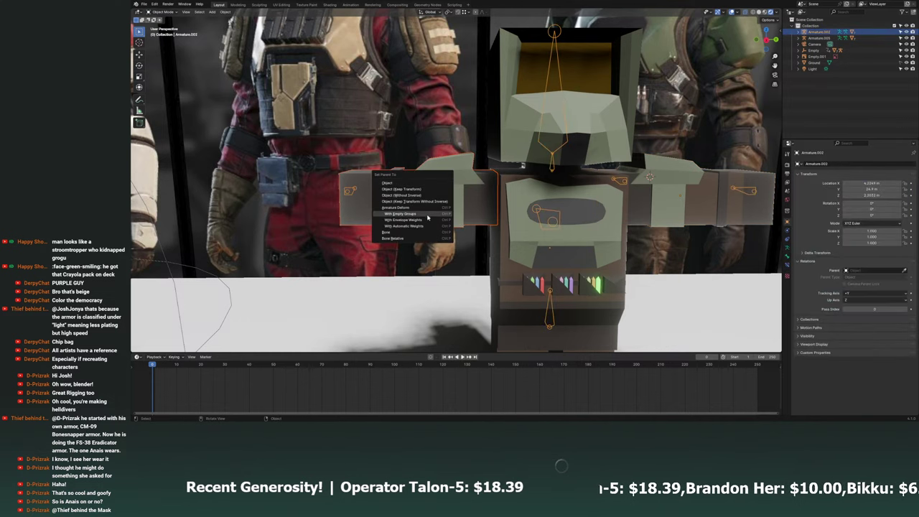
pyautogui.click(426, 227)
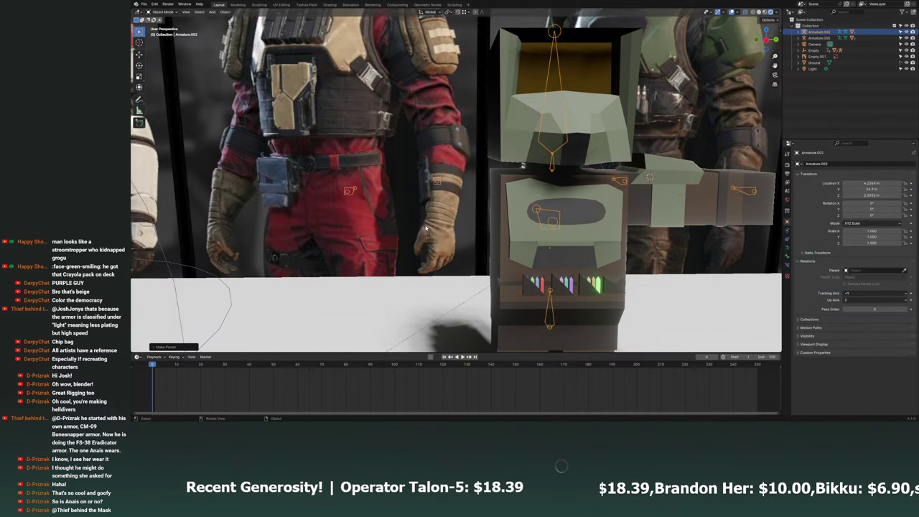
pyautogui.scroll(-4, 215, 144)
pyautogui.scroll(-3, 251, 215)
pyautogui.click(294, 308)
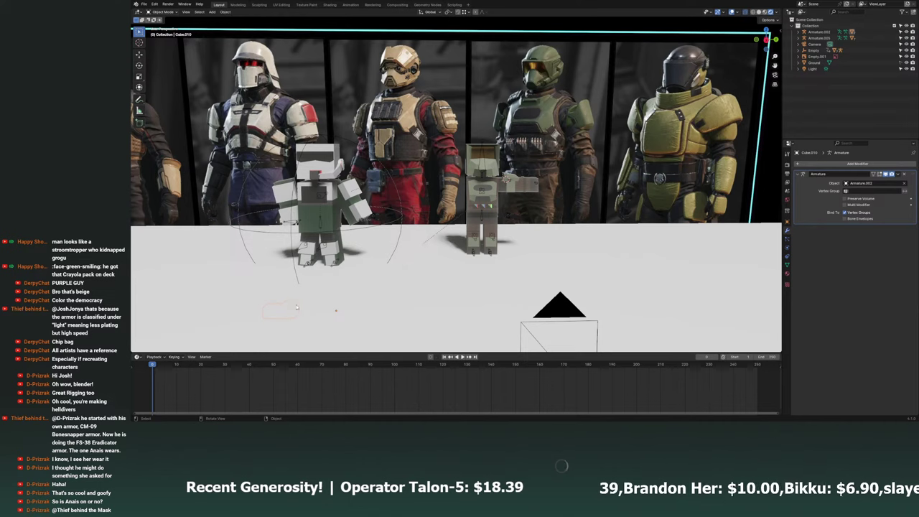
pyautogui.press('KP_3')
pyautogui.scroll(3, 403, 261)
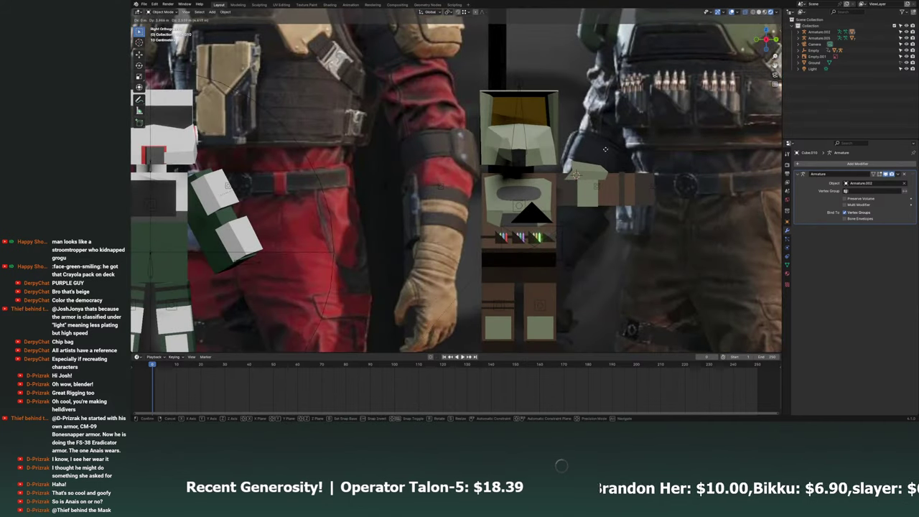
# Reposition the arm-band piece beside the body and the brown-topped piece below it.
pyautogui.press('g')
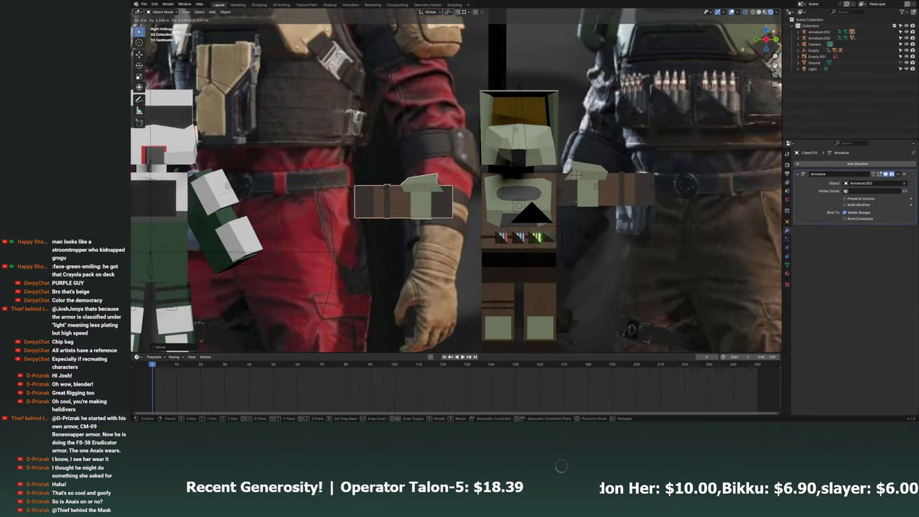
pyautogui.click(478, 188)
pyautogui.scroll(3, 503, 201)
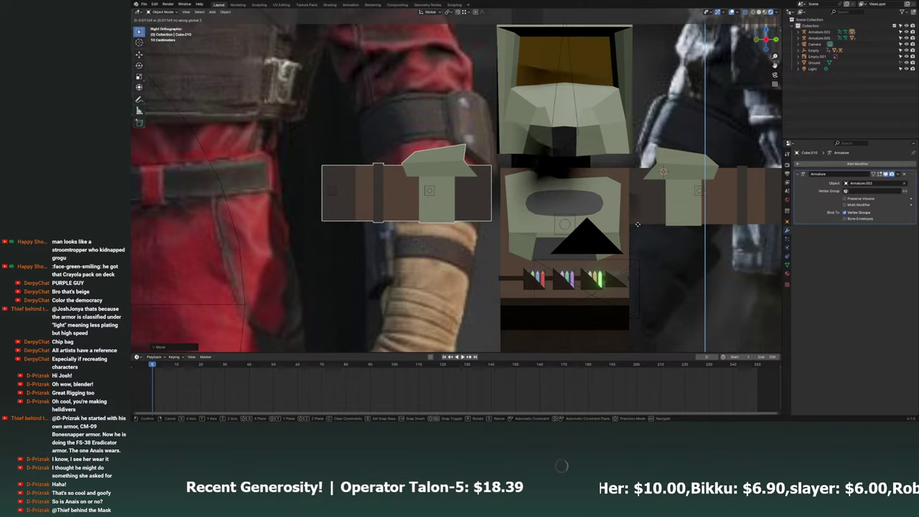
pyautogui.moveTo(525, 161); pyautogui.dragTo(567, 168, button='middle')
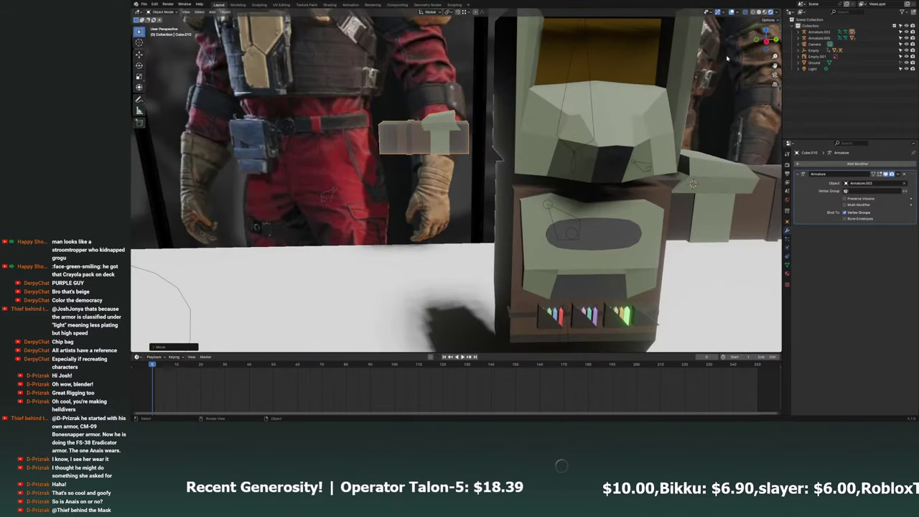
pyautogui.moveTo(726, 58); pyautogui.dragTo(515, 180, button='middle')
pyautogui.scroll(-3, 515, 180)
pyautogui.press('g')
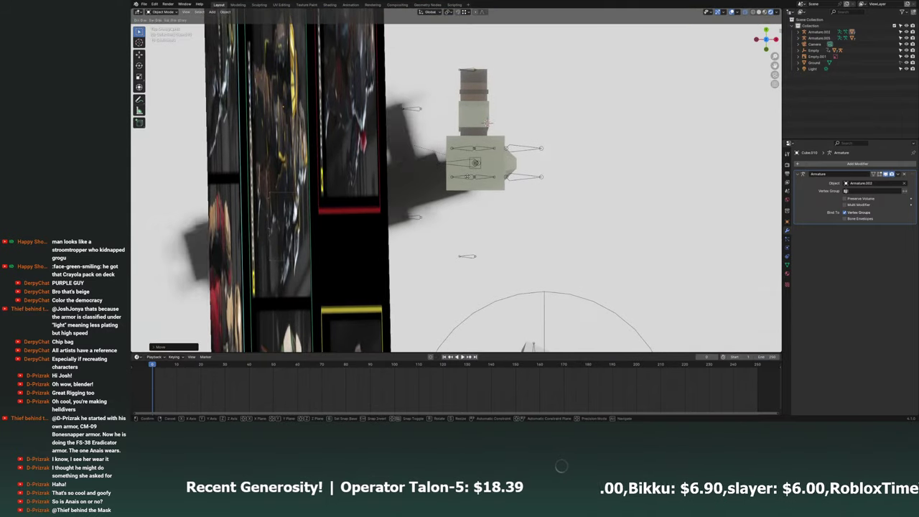
pyautogui.click(488, 230)
pyautogui.scroll(5, 526, 141)
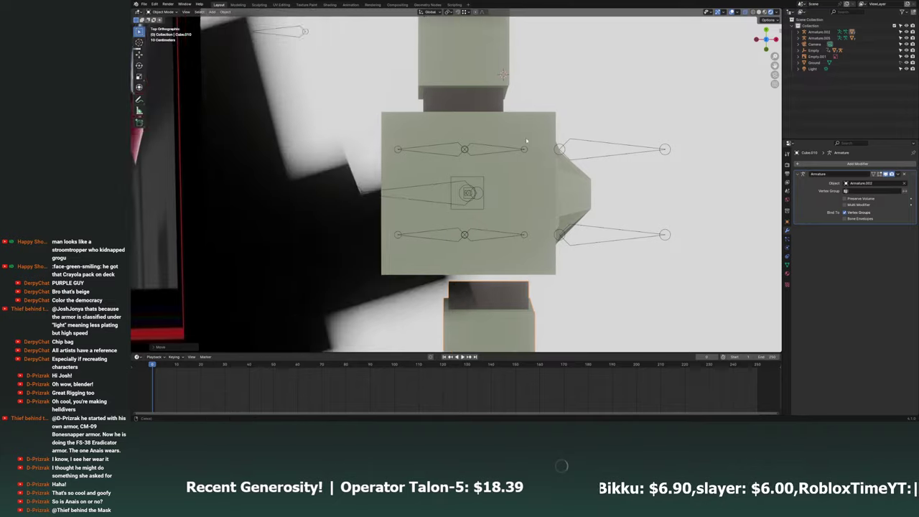
pyautogui.moveTo(527, 141)
pyautogui.mouseDown(button='middle')
pyautogui.moveTo(460, 74)
pyautogui.moveTo(515, 189)
pyautogui.moveTo(522, 227)
pyautogui.mouseUp(button='middle')
pyautogui.scroll(2, 515, 189)
# Slide the selected piece along X and view the character side-on.
pyautogui.press('g')
pyautogui.press('x')
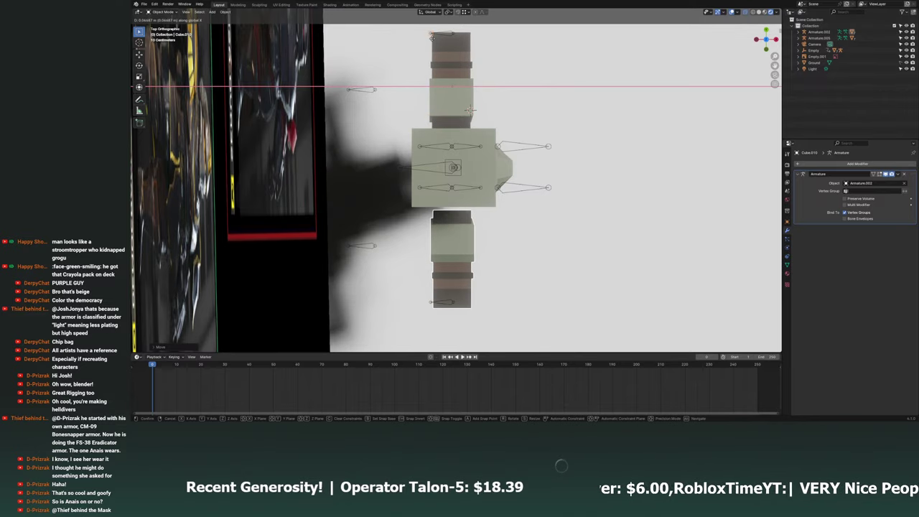
pyautogui.click(469, 109)
pyautogui.moveTo(469, 109); pyautogui.dragTo(506, 99, button='middle')
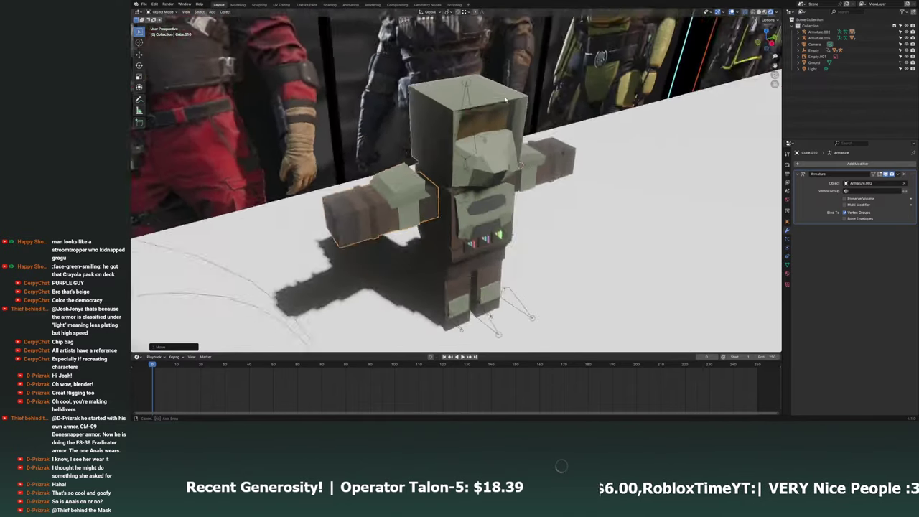
pyautogui.press('KP_3')
pyautogui.scroll(4, 505, 99)
# Slide the left arm block along X against the torso and set Origin to Geometry.
pyautogui.press('g')
pyautogui.press('x')
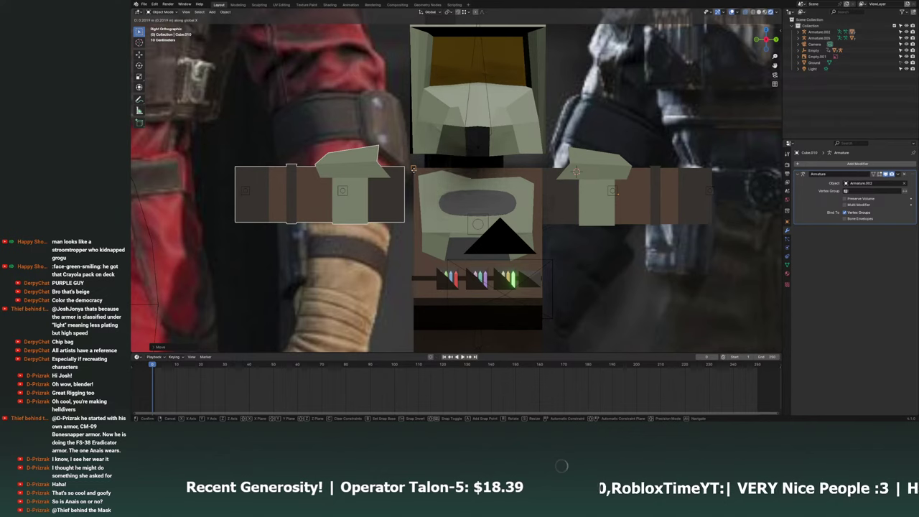
pyautogui.click(461, 198)
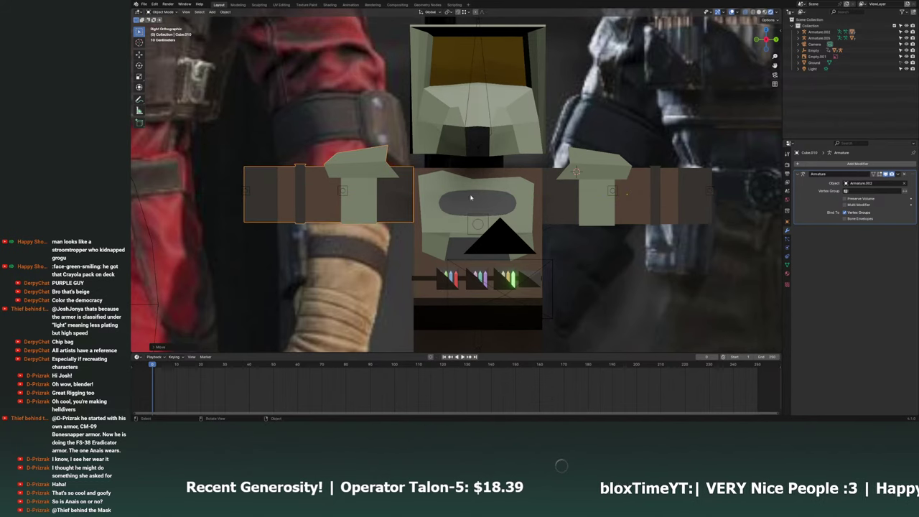
pyautogui.rightClick(493, 180)
pyautogui.moveTo(470, 177)
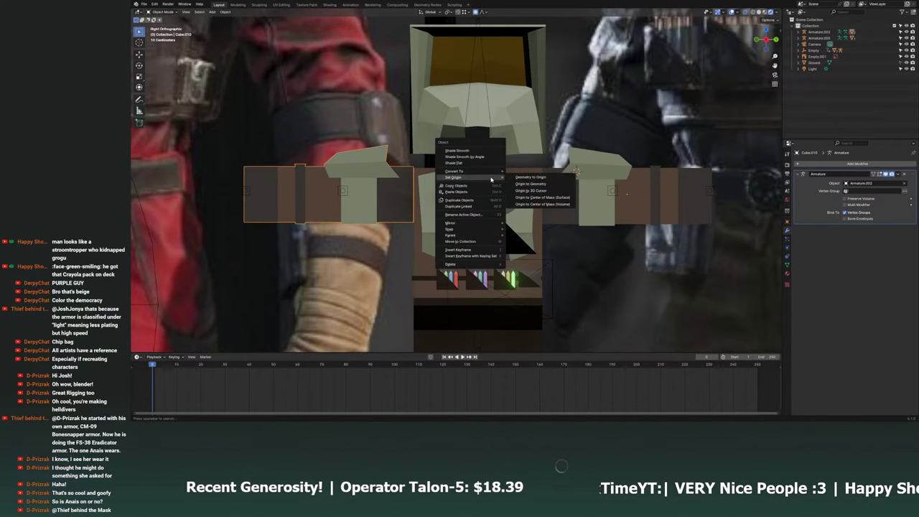
pyautogui.click(544, 185)
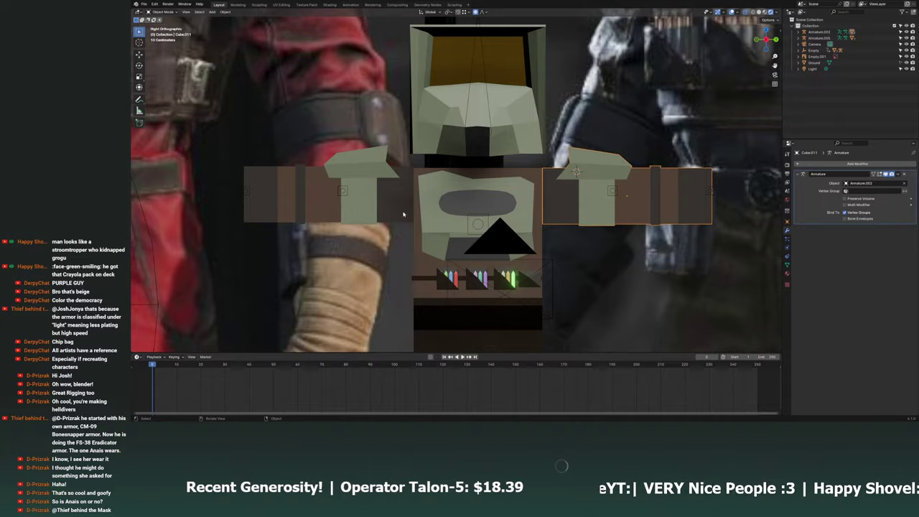
pyautogui.click(344, 192)
pyautogui.press('g')
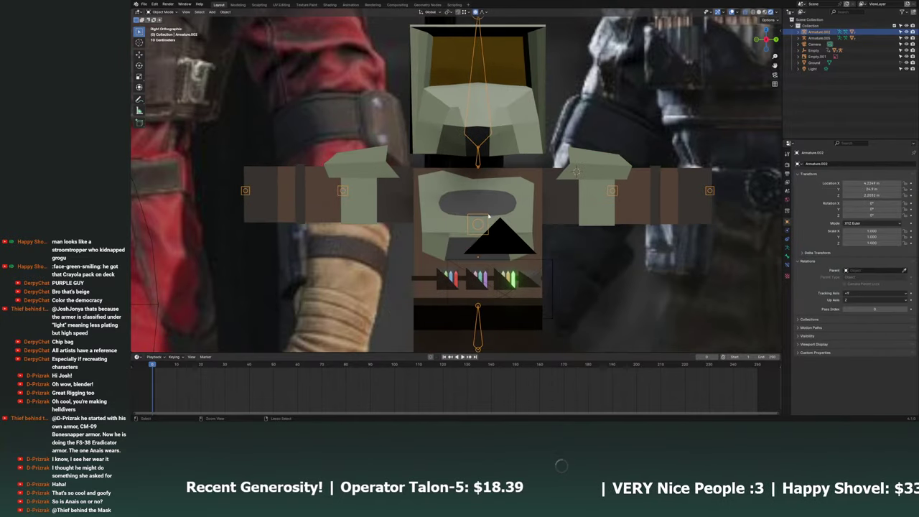
pyautogui.press('Escape')
# Test-rotate the armature's chest bone in Pose Mode, then cancel the rotation.
pyautogui.moveTo(451, 198); pyautogui.dragTo(494, 244, button='middle')
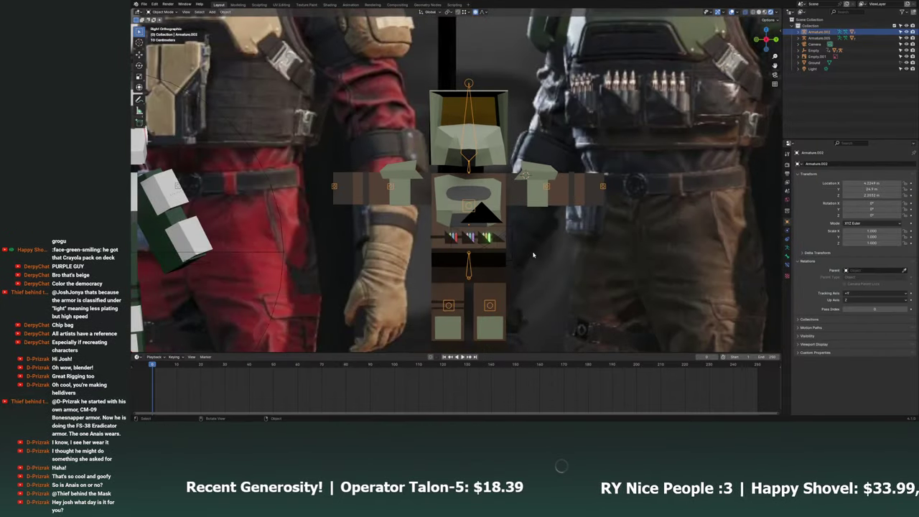
pyautogui.press('g')
pyautogui.press('Escape')
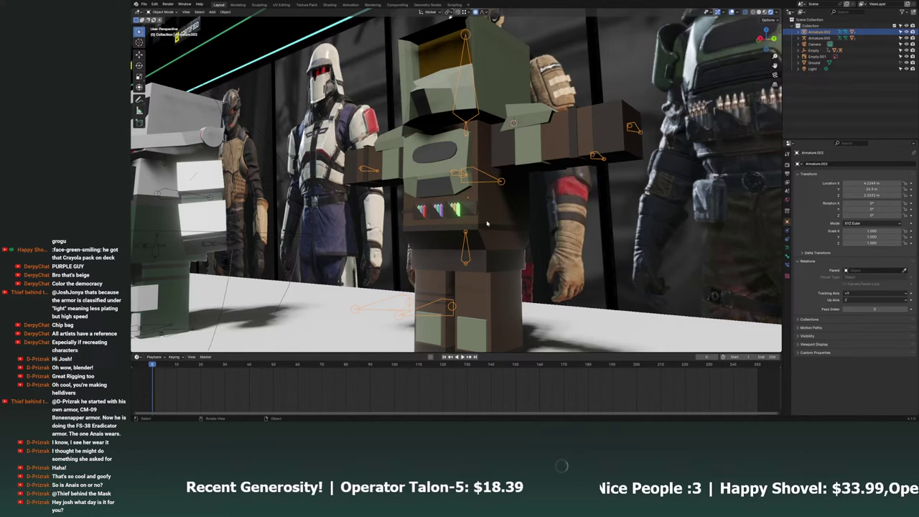
pyautogui.click(465, 237)
pyautogui.click(465, 240)
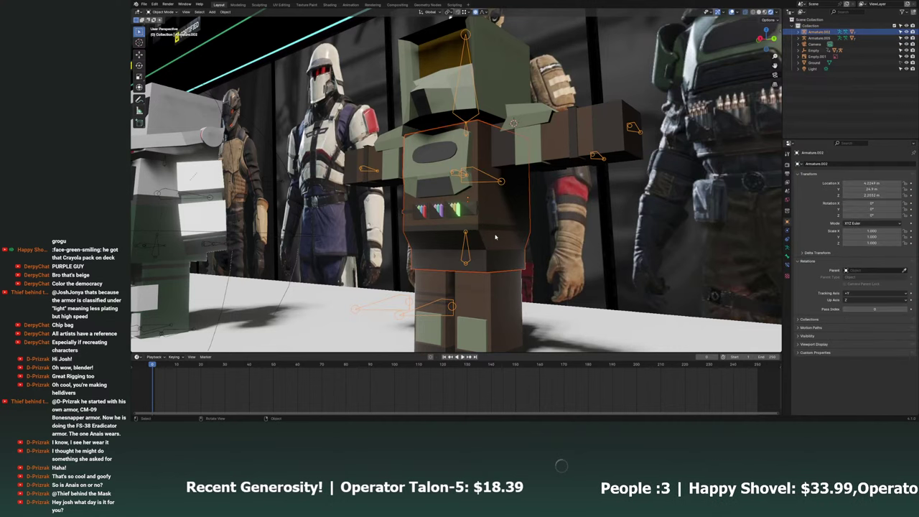
pyautogui.click(495, 236)
pyautogui.click(467, 237)
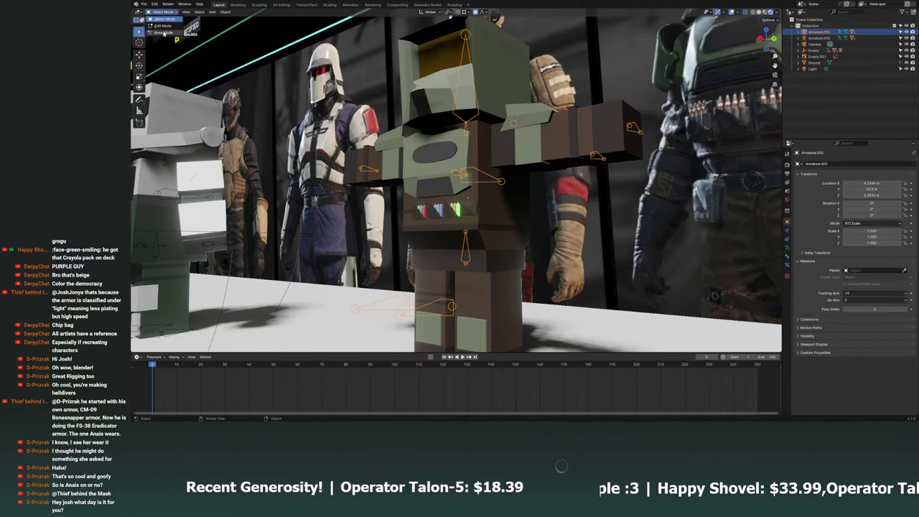
pyautogui.click(163, 33)
pyautogui.click(465, 244)
pyautogui.press('r')
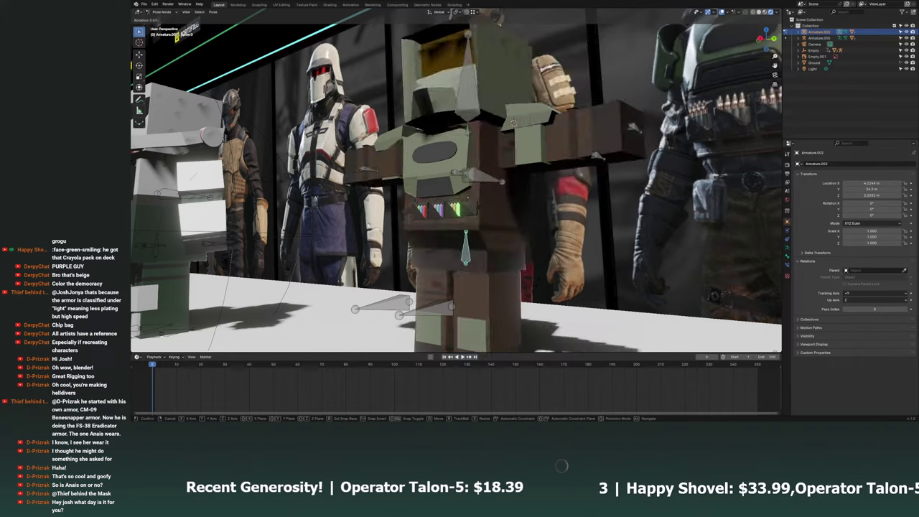
pyautogui.press('Escape')
# View the torso's bone weights in Weight Paint mode with the armature.
pyautogui.click(163, 19)
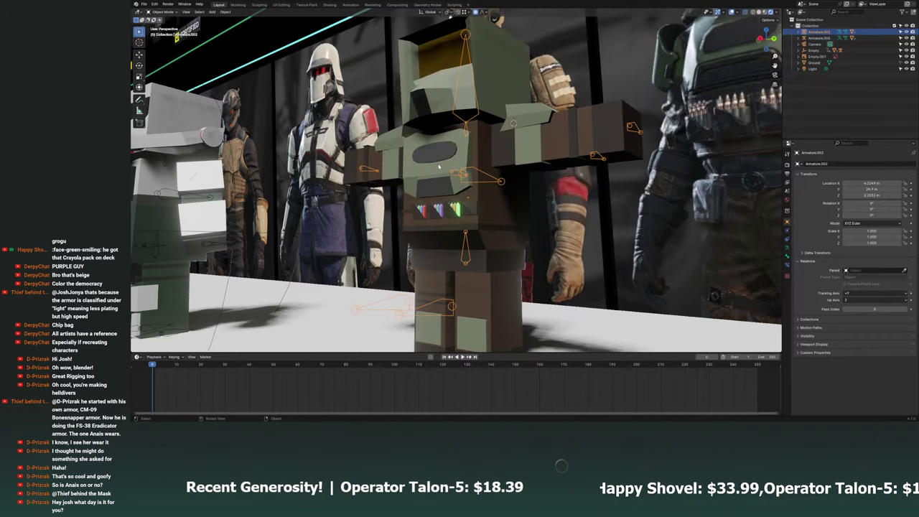
pyautogui.click(479, 208)
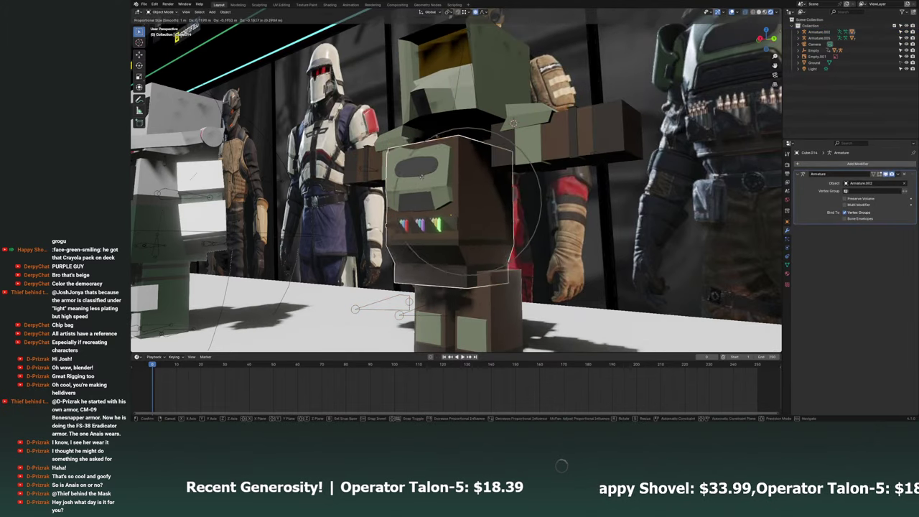
pyautogui.keyDown('shift'); pyautogui.click(469, 247); pyautogui.keyUp('shift')
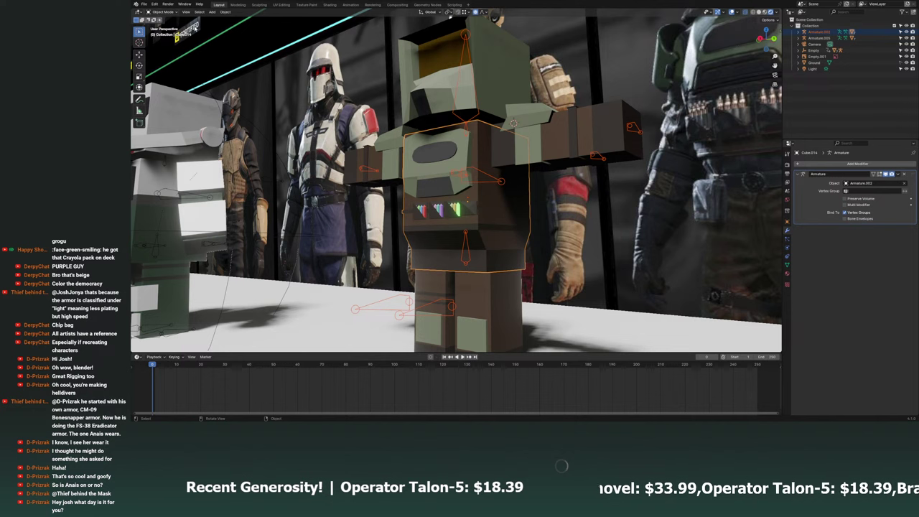
pyautogui.click(166, 46)
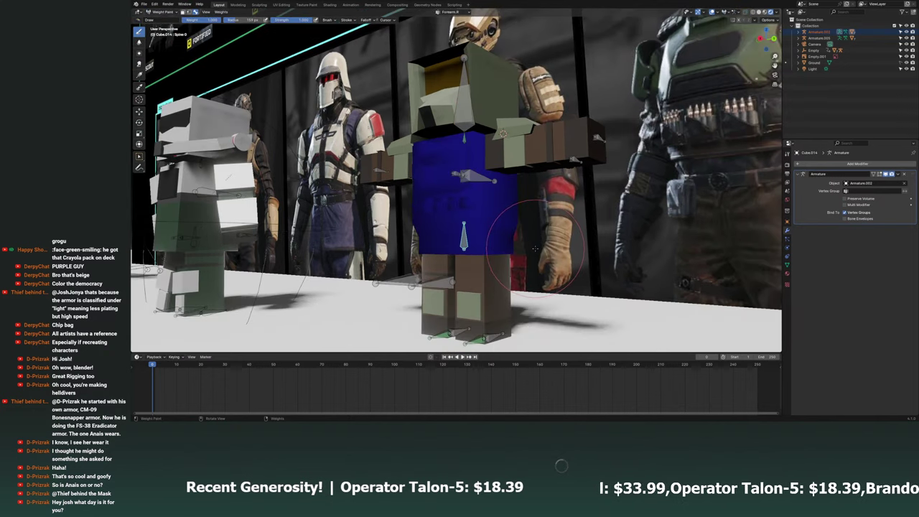
pyautogui.moveTo(430, 216); pyautogui.dragTo(269, 284, button='middle')
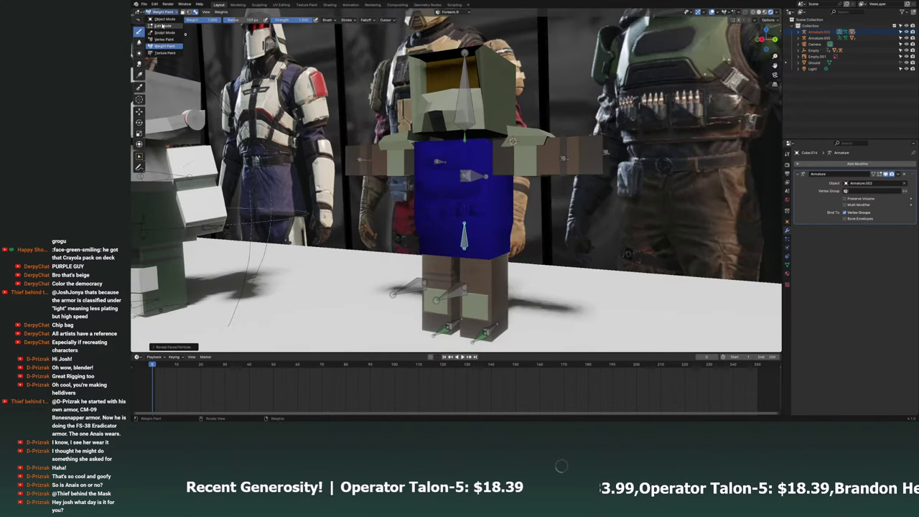
# Unhide the torso's hidden geometry with Alt+H, then cycle the armature through Edit and Pose Mode.
pyautogui.click(162, 25)
pyautogui.hotkey('alt', 'h')
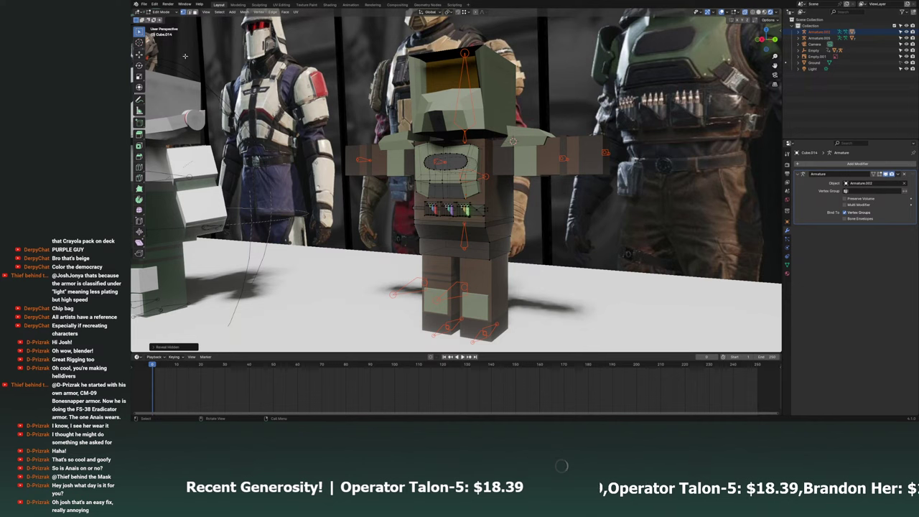
pyautogui.click(159, 18)
pyautogui.click(350, 251)
pyautogui.click(464, 234)
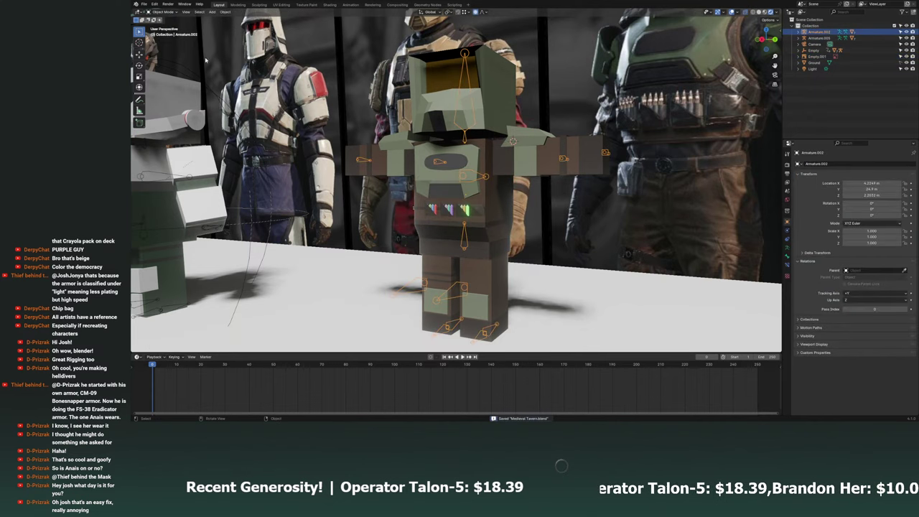
pyautogui.click(163, 26)
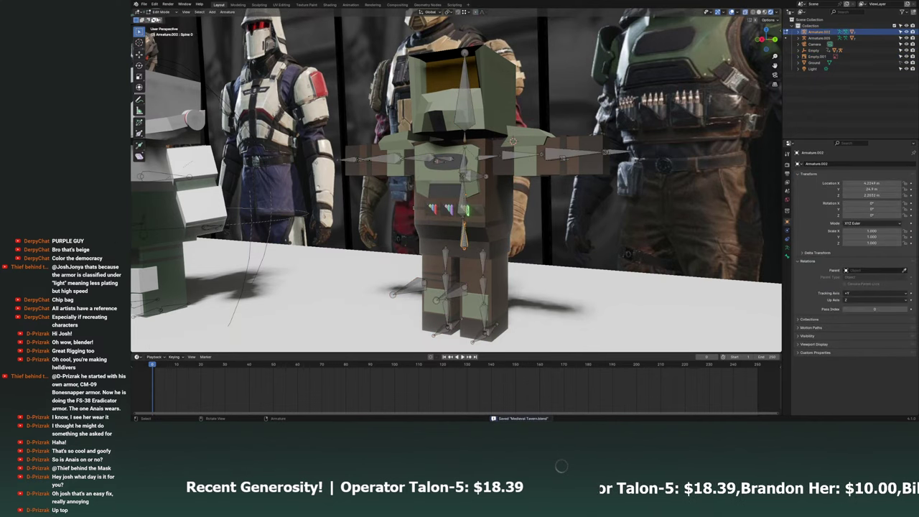
pyautogui.click(163, 32)
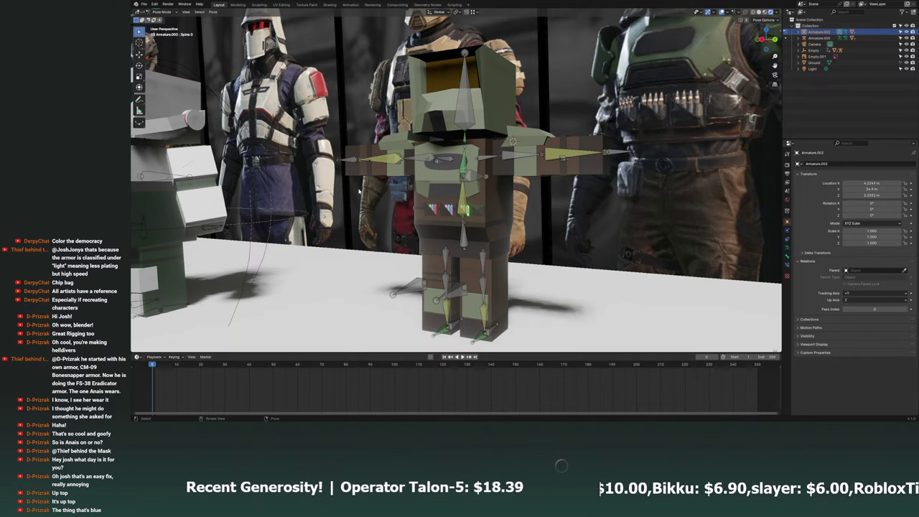
pyautogui.moveTo(359, 191)
pyautogui.mouseDown(button='middle')
pyautogui.moveTo(425, 162)
pyautogui.moveTo(465, 237)
pyautogui.mouseUp(button='middle')
pyautogui.click(170, 19)
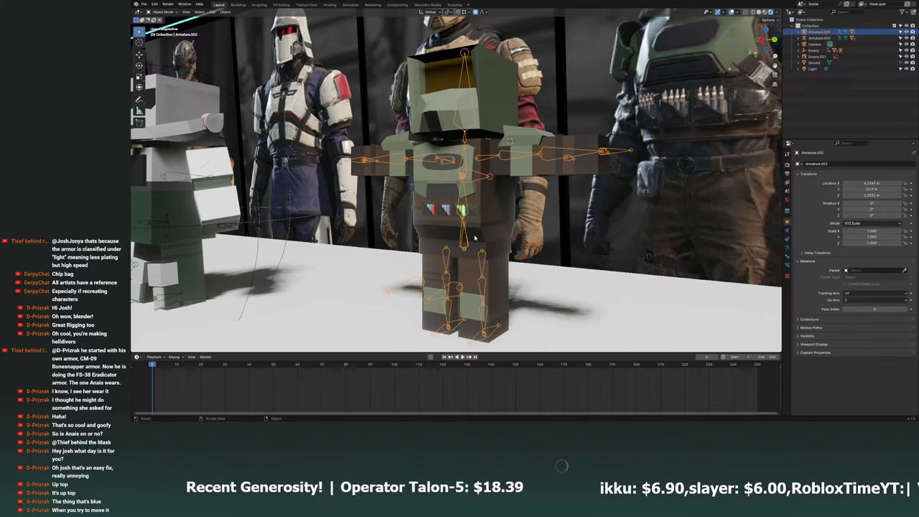
pyautogui.press('r')
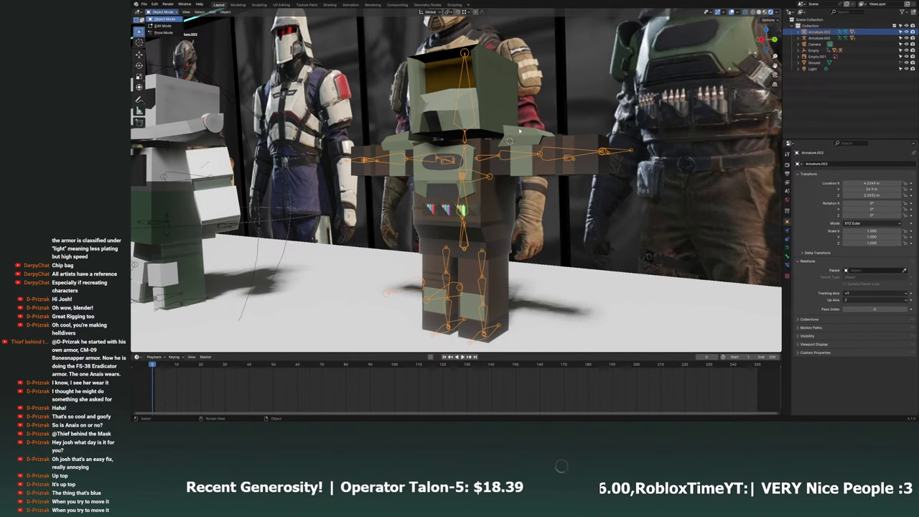
pyautogui.press('r')
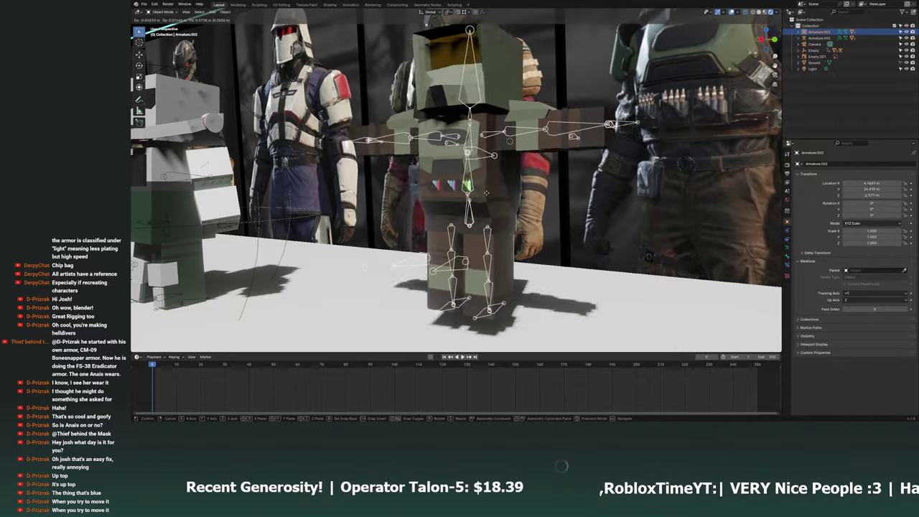
pyautogui.press('Escape')
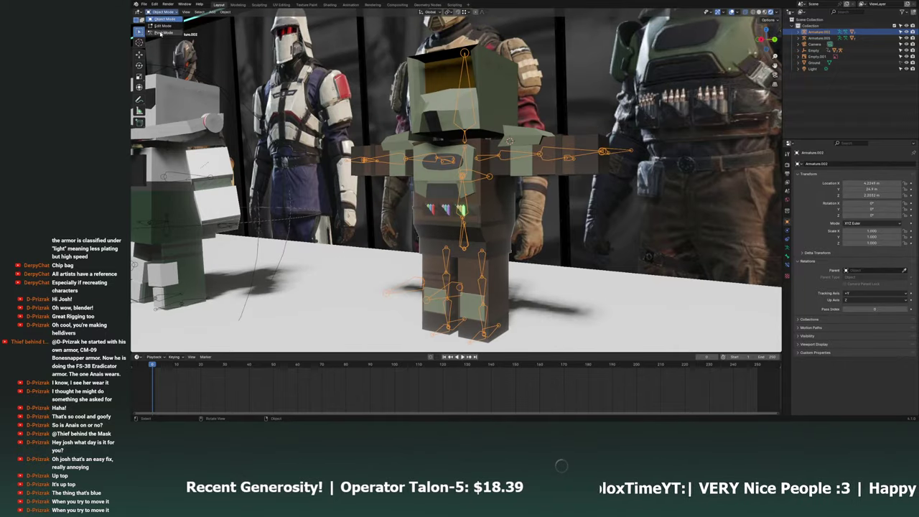
pyautogui.click(160, 33)
pyautogui.press('r')
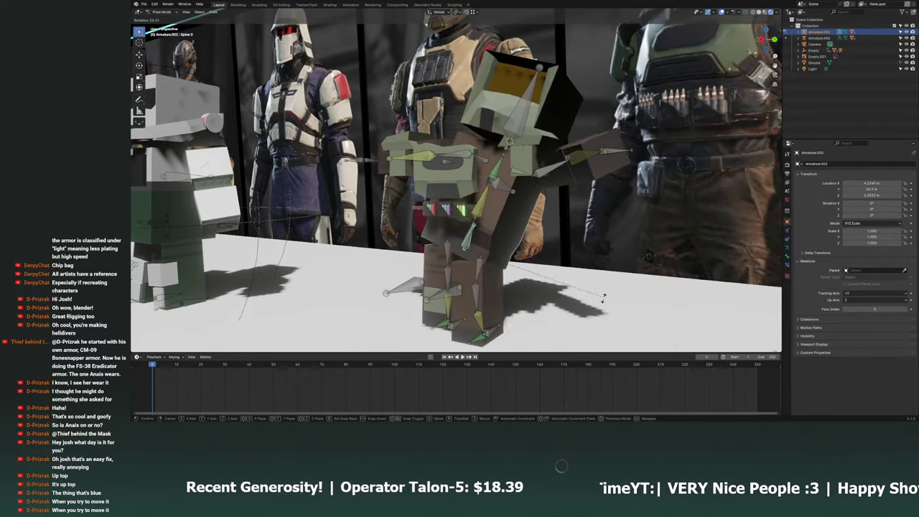
pyautogui.press('Escape')
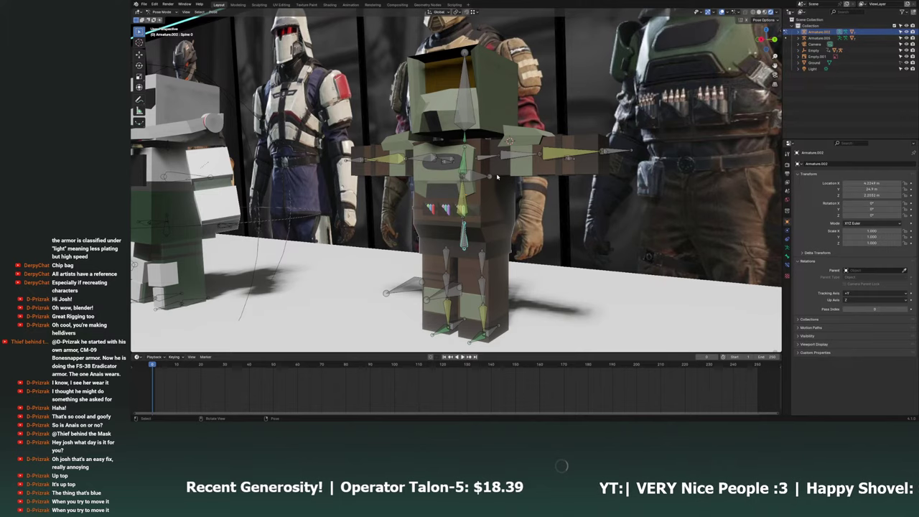
pyautogui.scroll(3, 392, 185)
pyautogui.click(163, 20)
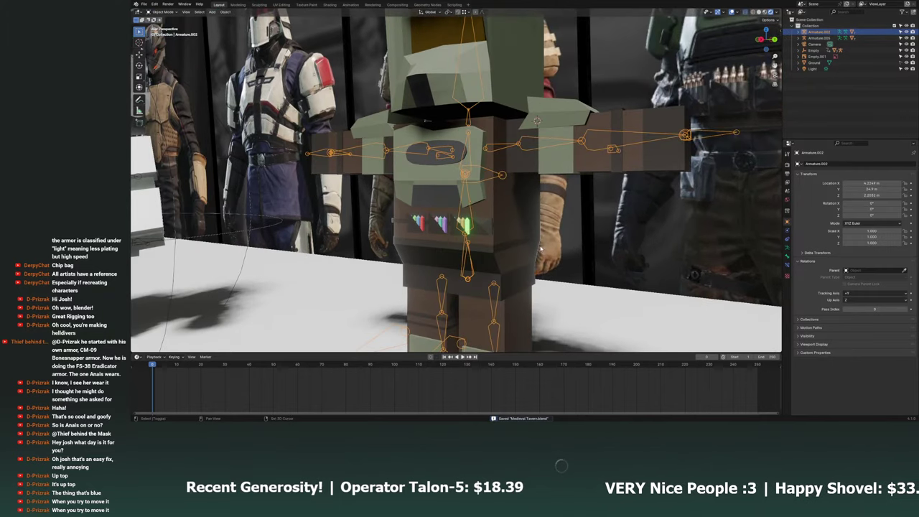
pyautogui.moveTo(445, 194); pyautogui.dragTo(477, 202, button='middle')
# Paint full Spine middle weight over the torso's upper chest.
pyautogui.keyDown('shift'); pyautogui.click(477, 201); pyautogui.keyUp('shift')
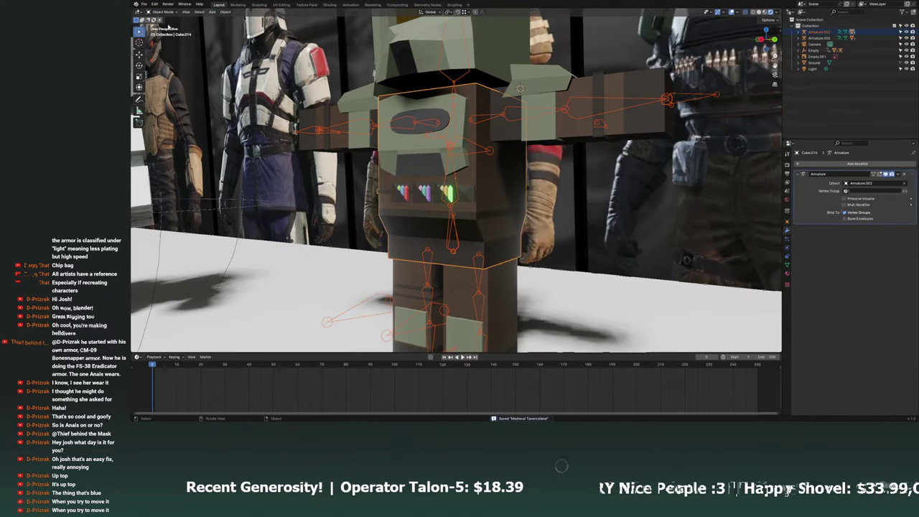
pyautogui.click(164, 46)
pyautogui.keyDown('ctrl'); pyautogui.click(451, 205); pyautogui.keyUp('ctrl')
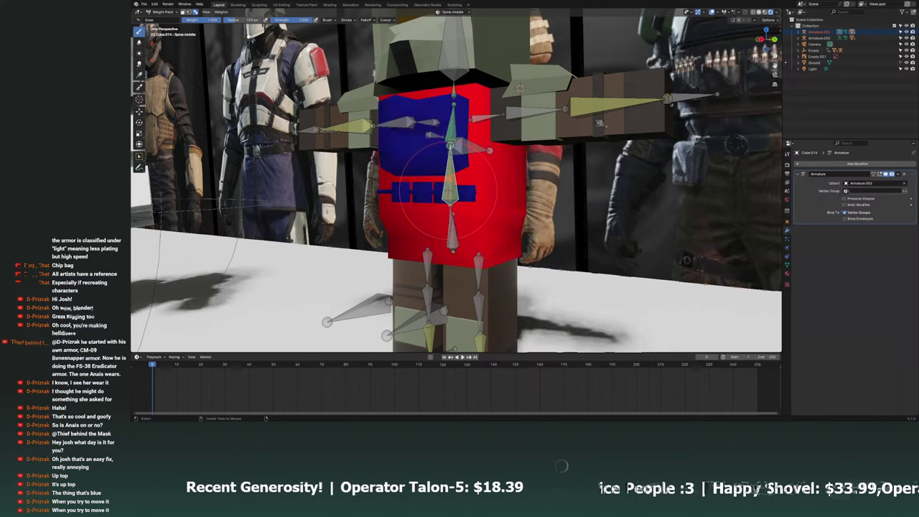
pyautogui.moveTo(451, 205); pyautogui.dragTo(451, 190, button='middle')
pyautogui.moveTo(451, 190); pyautogui.dragTo(441, 126)
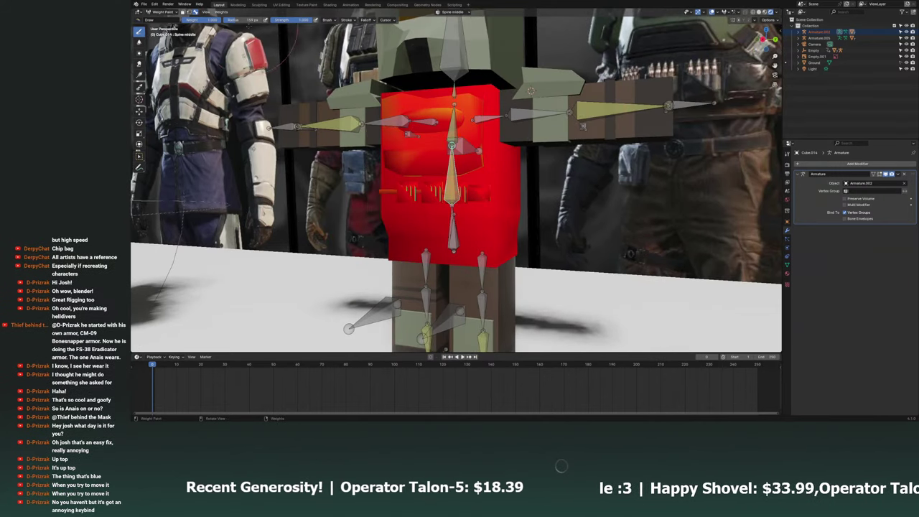
pyautogui.scroll(1, 460, 180)
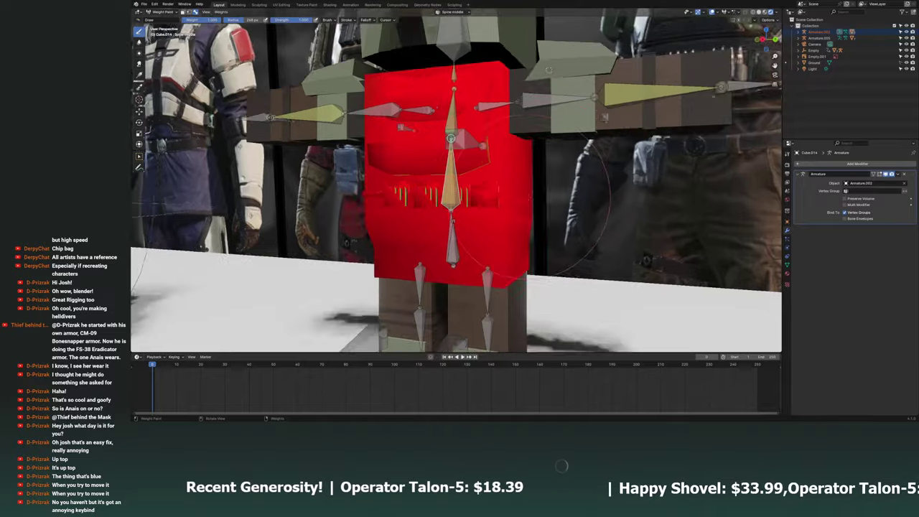
pyautogui.moveTo(451, 143)
pyautogui.mouseDown(button='middle')
pyautogui.moveTo(433, 224)
pyautogui.moveTo(509, 182)
pyautogui.mouseUp(button='middle')
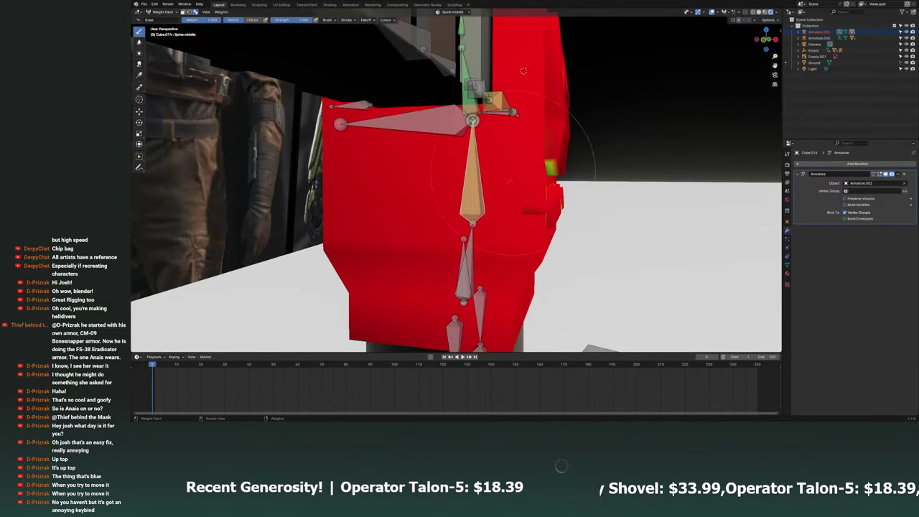
pyautogui.moveTo(546, 172); pyautogui.dragTo(495, 192, button='middle')
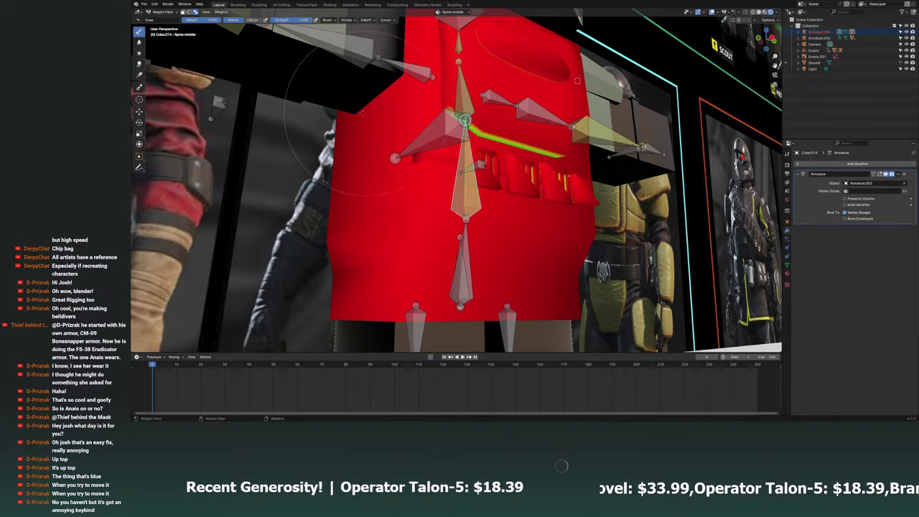
pyautogui.moveTo(363, 112)
pyautogui.mouseDown(button='middle')
pyautogui.moveTo(472, 154)
pyautogui.moveTo(567, 216)
pyautogui.moveTo(546, 166)
pyautogui.mouseUp(button='middle')
pyautogui.scroll(5, 471, 154)
pyautogui.scroll(3, 472, 153)
# Paint the green and yellow torso bars red and check the torso is fully weighted.
pyautogui.moveTo(667, 237); pyautogui.dragTo(415, 226)
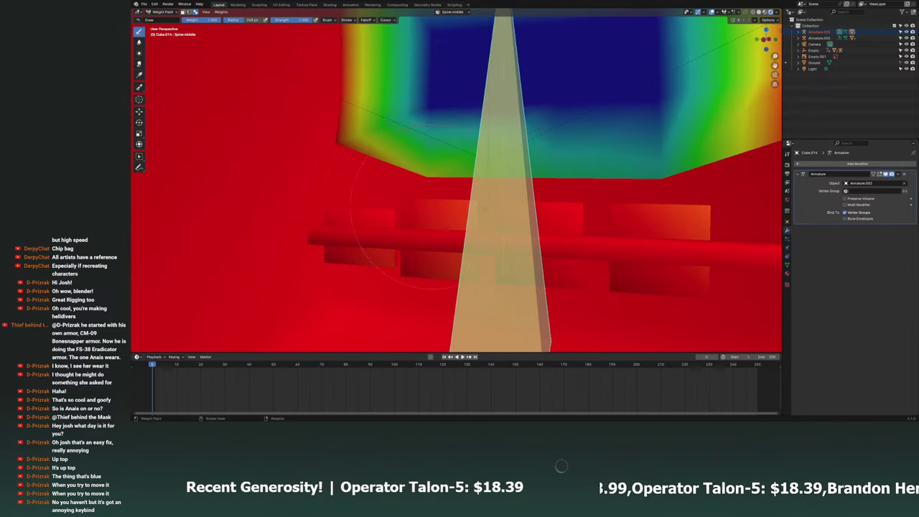
pyautogui.moveTo(431, 223); pyautogui.dragTo(502, 237, button='middle')
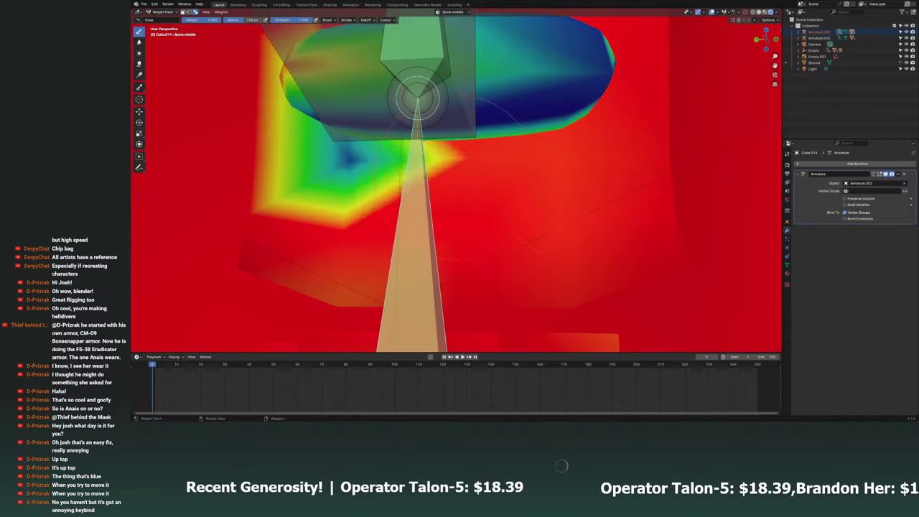
pyautogui.moveTo(502, 122)
pyautogui.mouseDown(button='middle')
pyautogui.moveTo(640, 66)
pyautogui.moveTo(684, 206)
pyautogui.mouseUp(button='middle')
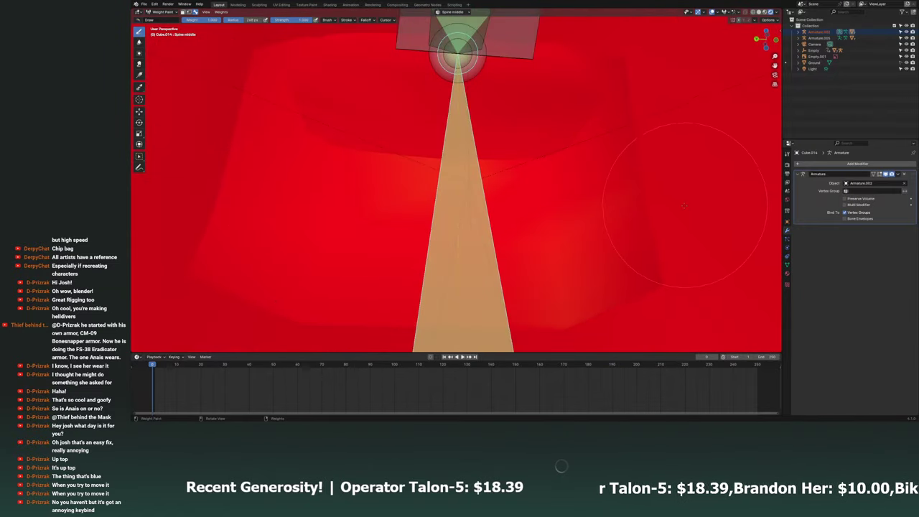
pyautogui.scroll(-3, 684, 206)
pyautogui.scroll(-2, 684, 206)
pyautogui.scroll(-2, 684, 206)
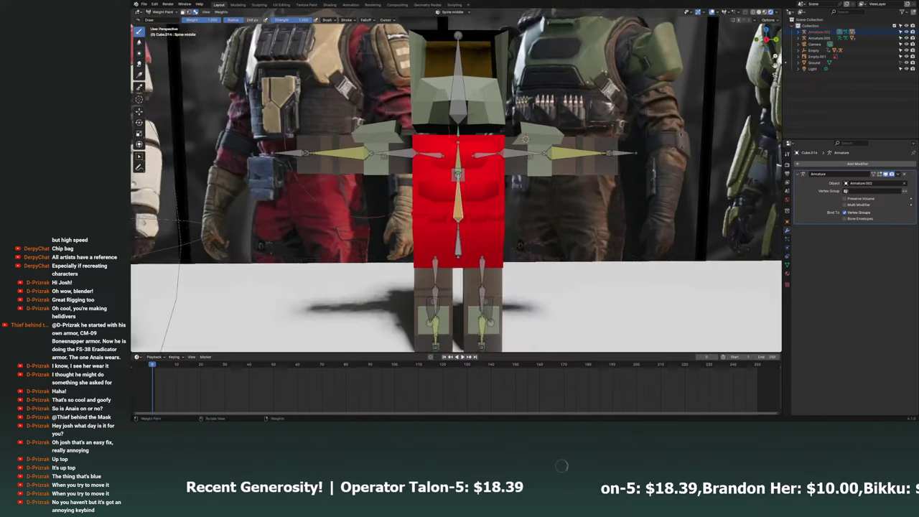
# Select Armature.002 from Object Mode and switch it into Pose Mode.
pyautogui.hotkey('ctrl', 'Tab')
pyautogui.click(461, 249)
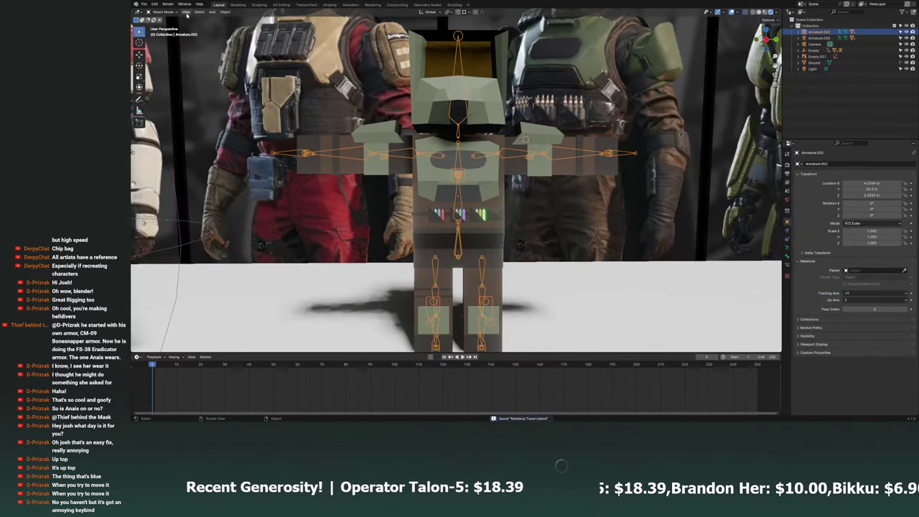
pyautogui.hotkey('ctrl', 'Tab')
pyautogui.scroll(2, 466, 251)
pyautogui.moveTo(466, 251); pyautogui.dragTo(473, 256, button='middle')
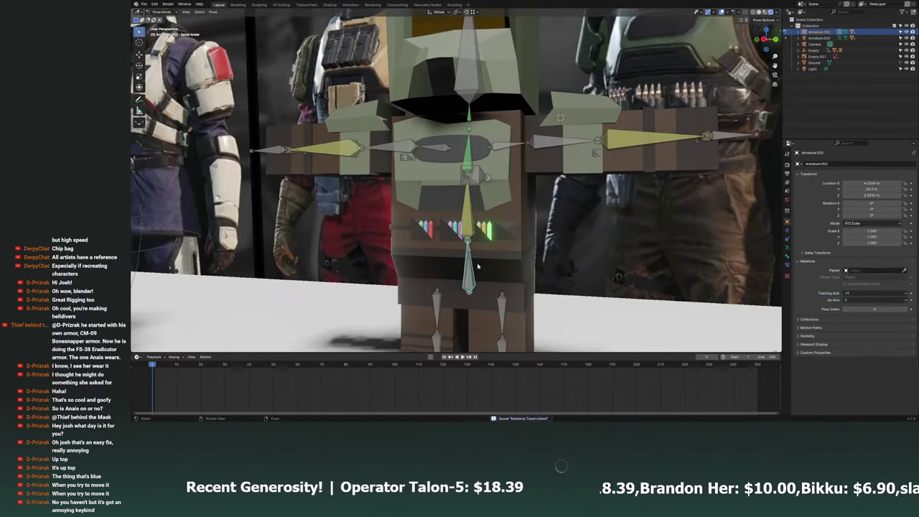
pyautogui.scroll(-3, 474, 255)
# Rotate the lower spine bone, inspect the bent torso, and face the front view.
pyautogui.press('r')
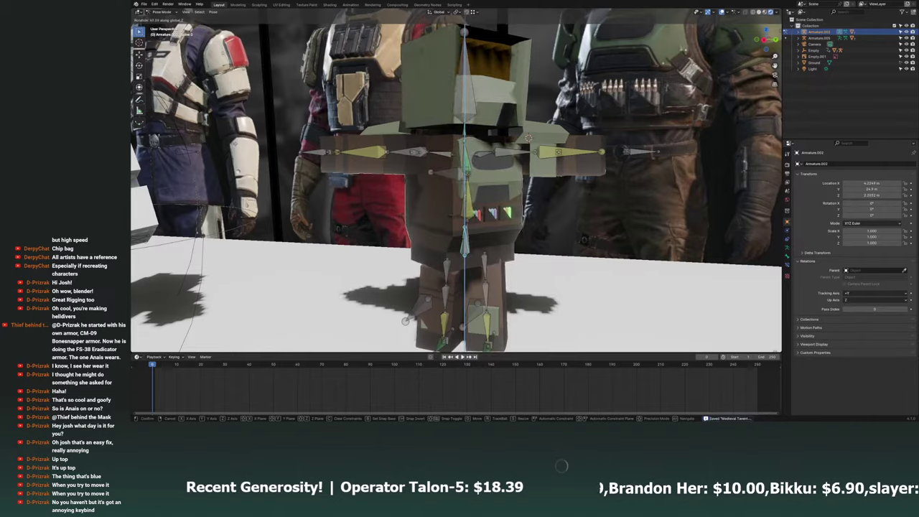
pyautogui.press('Return')
pyautogui.moveTo(456, 179); pyautogui.dragTo(503, 172, button='middle')
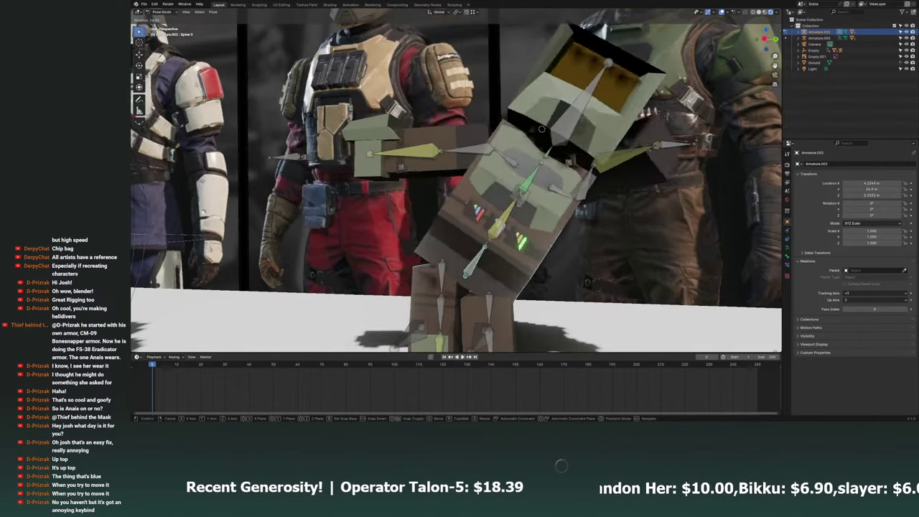
pyautogui.press('KP_1')
# Save the blend file and return to Object Mode near the right arm block.
pyautogui.hotkey('ctrl', 's')
pyautogui.scroll(1, 391, 188)
pyautogui.scroll(2, 392, 189)
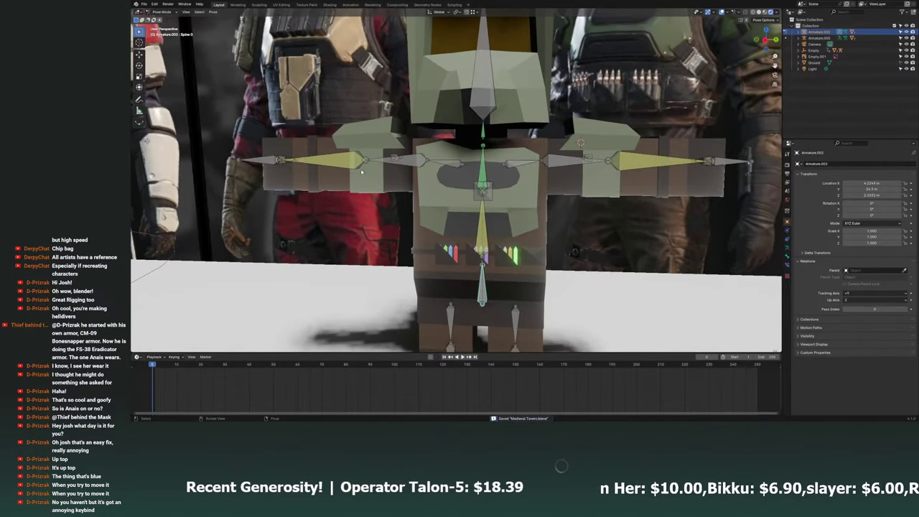
pyautogui.scroll(1, 391, 188)
pyautogui.click(163, 19)
pyautogui.click(402, 194)
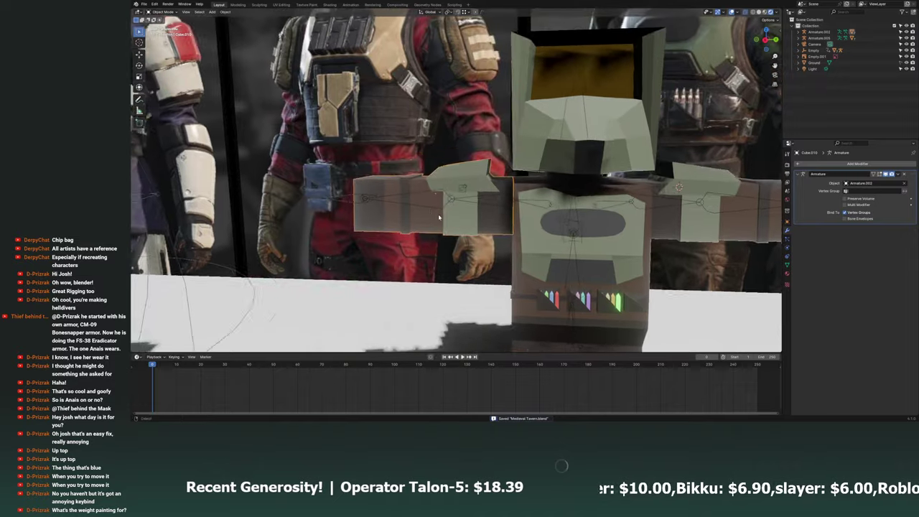
pyautogui.moveTo(402, 194); pyautogui.dragTo(461, 208, button='middle')
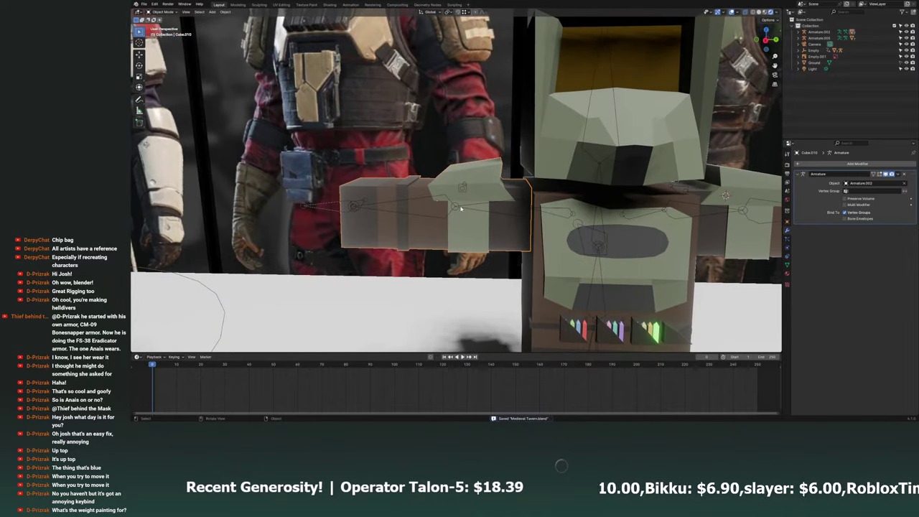
# Weight-paint the right forearm block fully red for the Forearm.R bone.
pyautogui.click(455, 208)
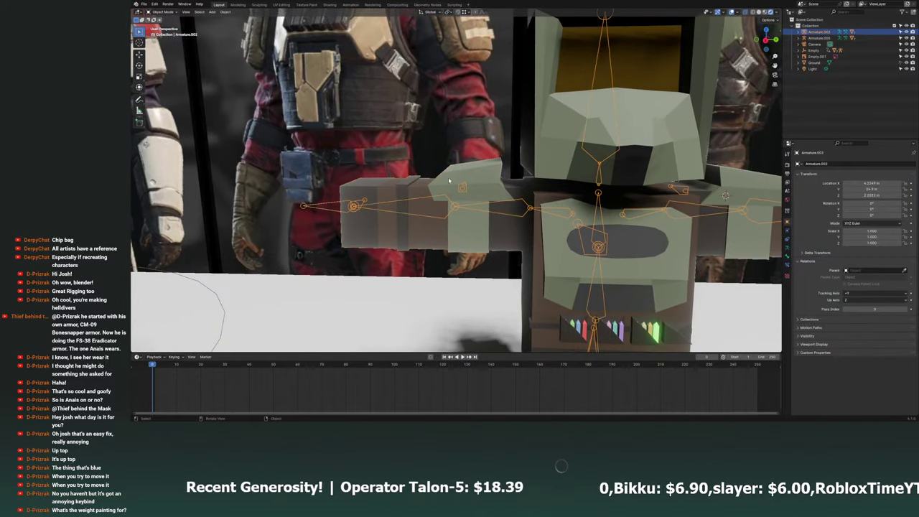
pyautogui.keyDown('shift'); pyautogui.click(402, 215); pyautogui.keyUp('shift')
pyautogui.click(161, 12)
pyautogui.click(163, 46)
pyautogui.keyDown('ctrl'); pyautogui.click(431, 208); pyautogui.keyUp('ctrl')
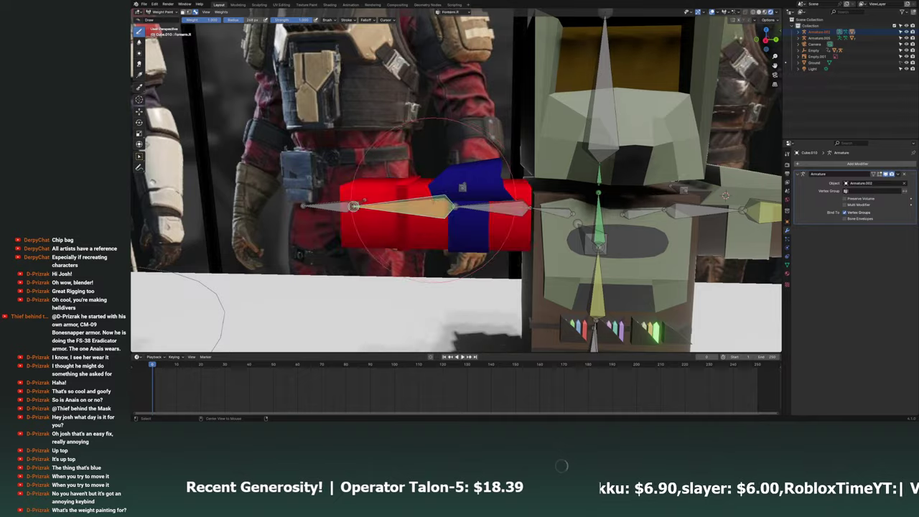
pyautogui.moveTo(459, 201); pyautogui.dragTo(459, 173, button='middle')
pyautogui.moveTo(445, 168); pyautogui.dragTo(460, 157)
pyautogui.moveTo(459, 172)
pyautogui.mouseDown(button='middle')
pyautogui.moveTo(503, 215)
pyautogui.moveTo(474, 302)
pyautogui.mouseUp(button='middle')
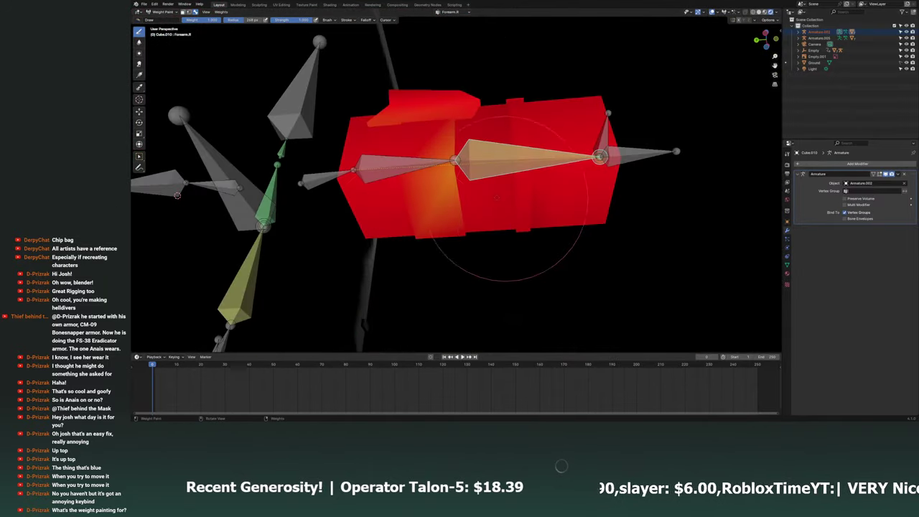
pyautogui.moveTo(287, 154); pyautogui.dragTo(431, 187, button='middle')
# Weight-paint the left arm block with full weight for the Forearm.L bone.
pyautogui.click(153, 13)
pyautogui.click(162, 22)
pyautogui.moveTo(502, 194); pyautogui.dragTo(460, 198, button='middle')
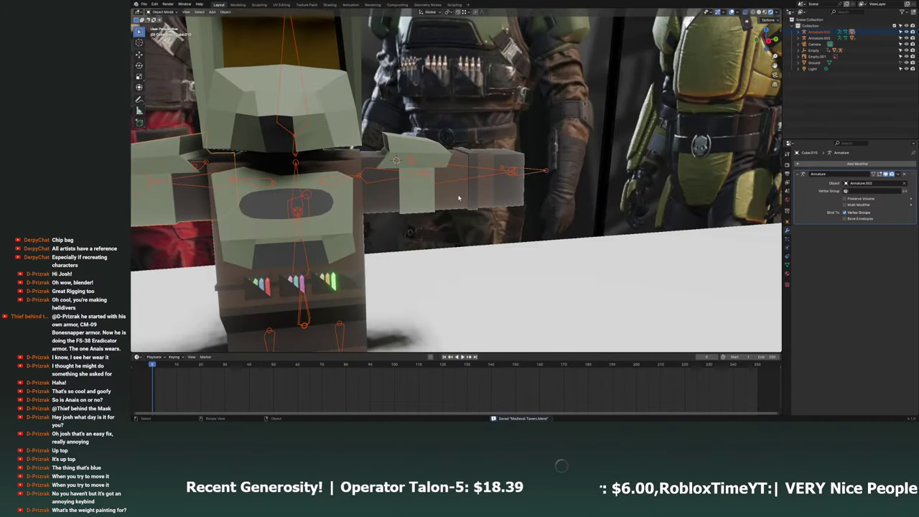
pyautogui.click(445, 168)
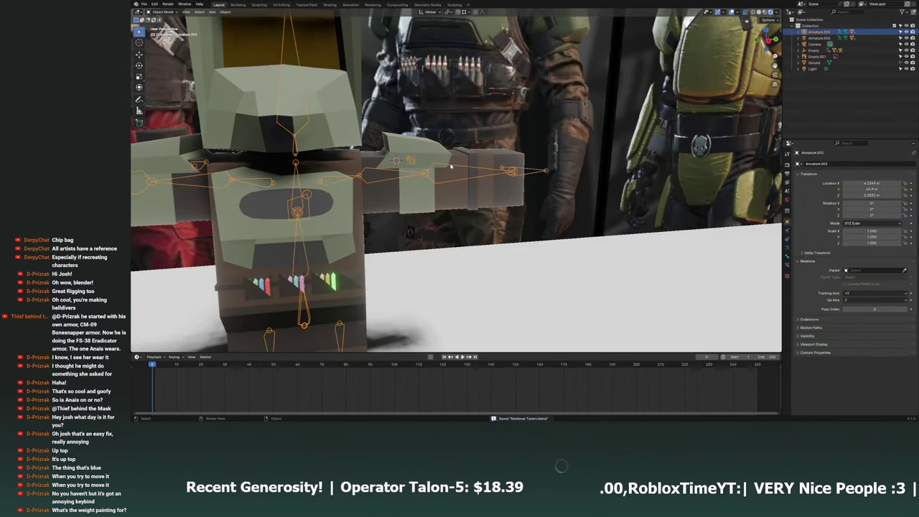
pyautogui.keyDown('shift'); pyautogui.click(395, 337); pyautogui.keyUp('shift')
pyautogui.click(161, 13)
pyautogui.click(169, 46)
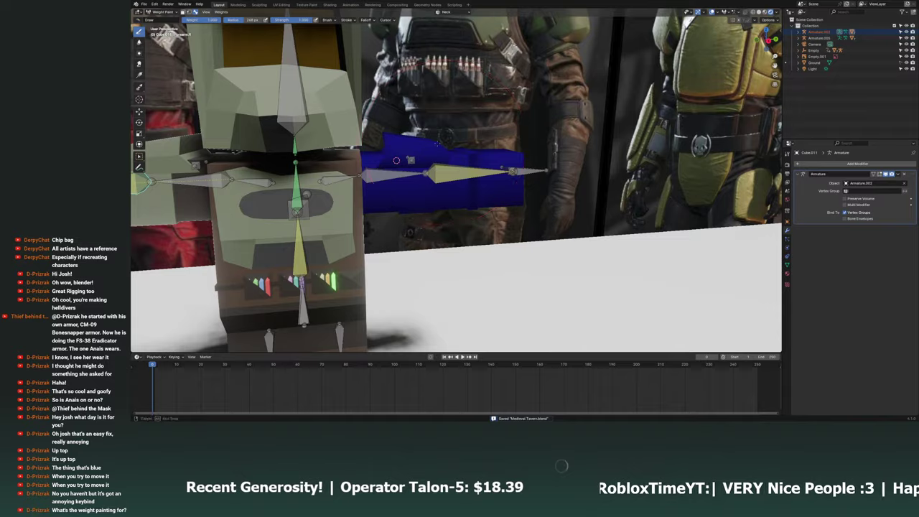
pyautogui.moveTo(430, 172)
pyautogui.mouseDown(button='middle')
pyautogui.moveTo(467, 176)
pyautogui.moveTo(527, 121)
pyautogui.moveTo(565, 137)
pyautogui.mouseUp(button='middle')
pyautogui.keyDown('ctrl'); pyautogui.click(489, 171); pyautogui.keyUp('ctrl')
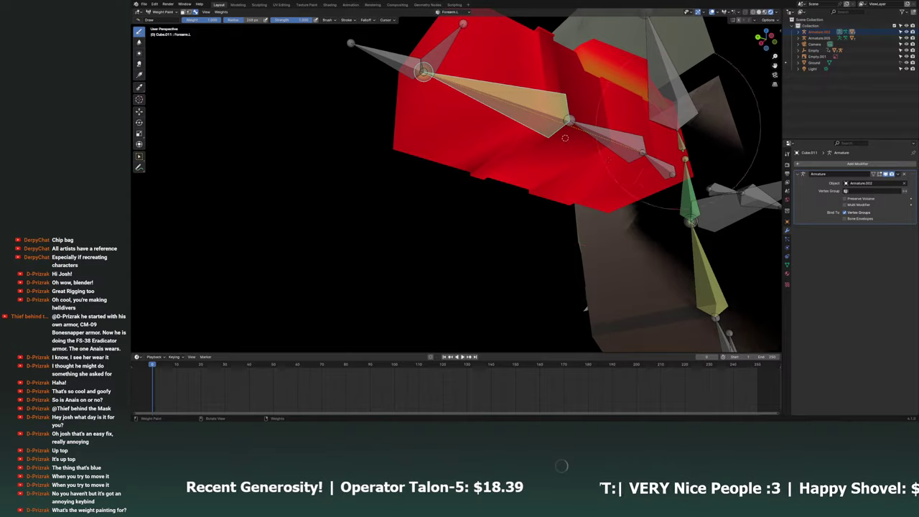
pyautogui.moveTo(565, 137)
pyautogui.mouseDown(button='middle')
pyautogui.moveTo(534, 154)
pyautogui.moveTo(533, 173)
pyautogui.moveTo(400, 246)
pyautogui.moveTo(450, 214)
pyautogui.moveTo(454, 229)
pyautogui.mouseUp(button='middle')
# Return to object mode, save the file, and select the character's body mesh.
pyautogui.hotkey('ctrl', 's')
pyautogui.hotkey('ctrl', 'Tab')
pyautogui.click(450, 214)
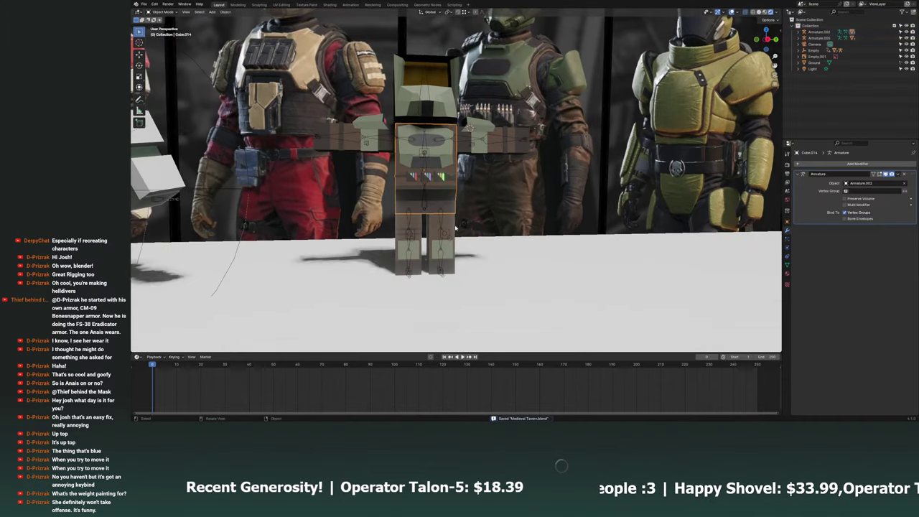
# Pose the armature to test bone moves, cancelling the leg move so the legs stay straight.
pyautogui.press('KP_Decimal')
pyautogui.scroll(-5, 452, 221)
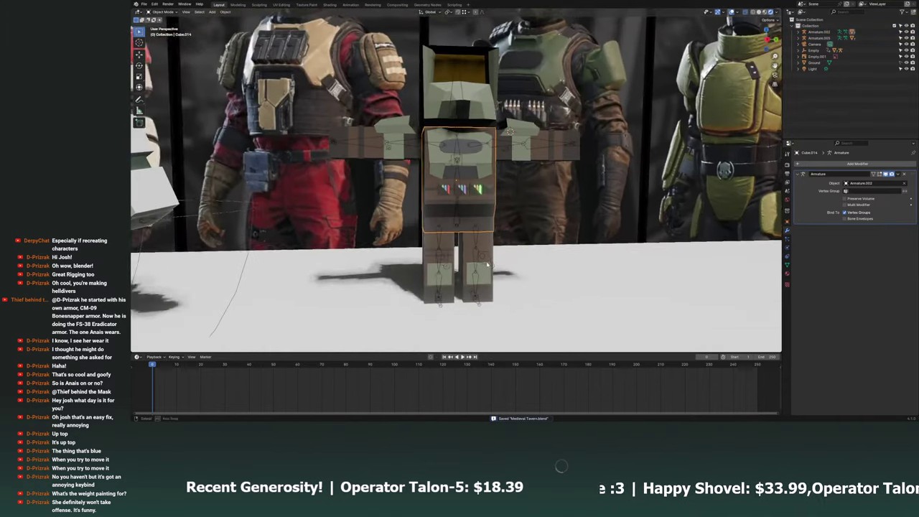
pyautogui.click(293, 91)
pyautogui.scroll(2, 293, 90)
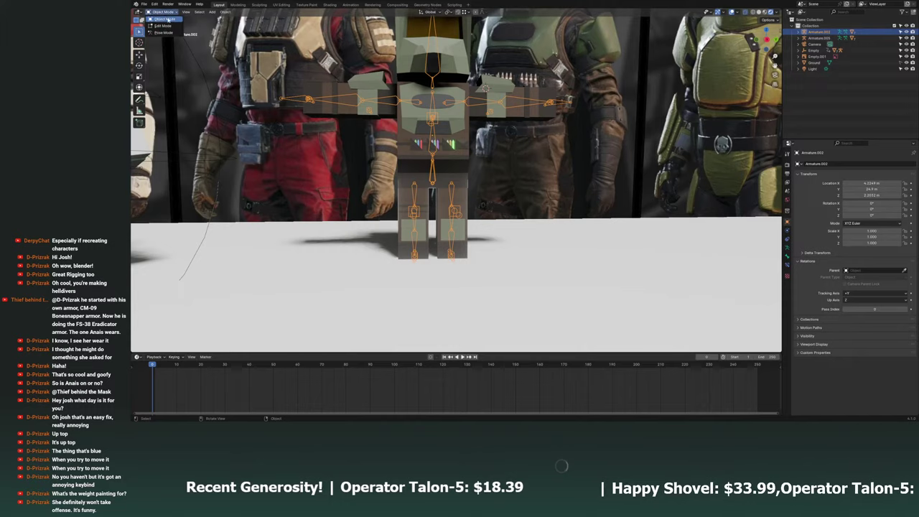
pyautogui.click(164, 32)
pyautogui.moveTo(474, 230); pyautogui.dragTo(517, 232, button='middle')
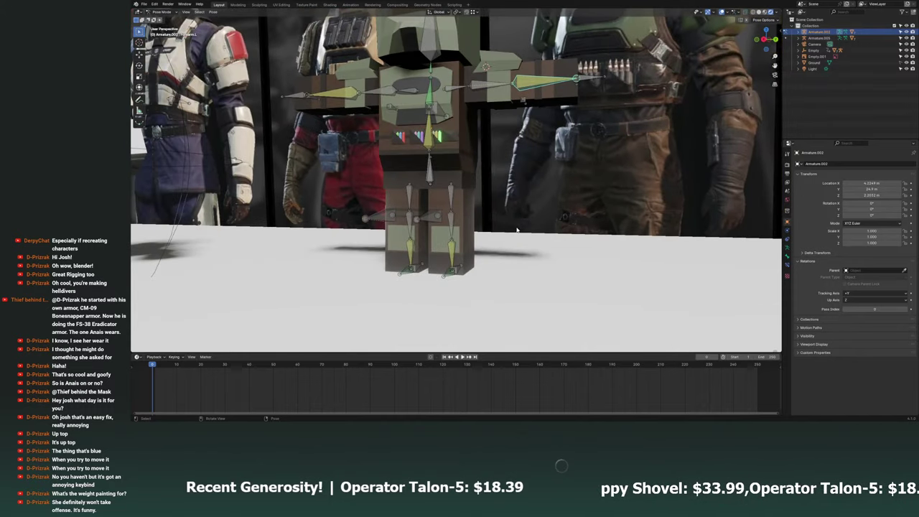
pyautogui.moveTo(495, 258); pyautogui.dragTo(460, 230, button='middle')
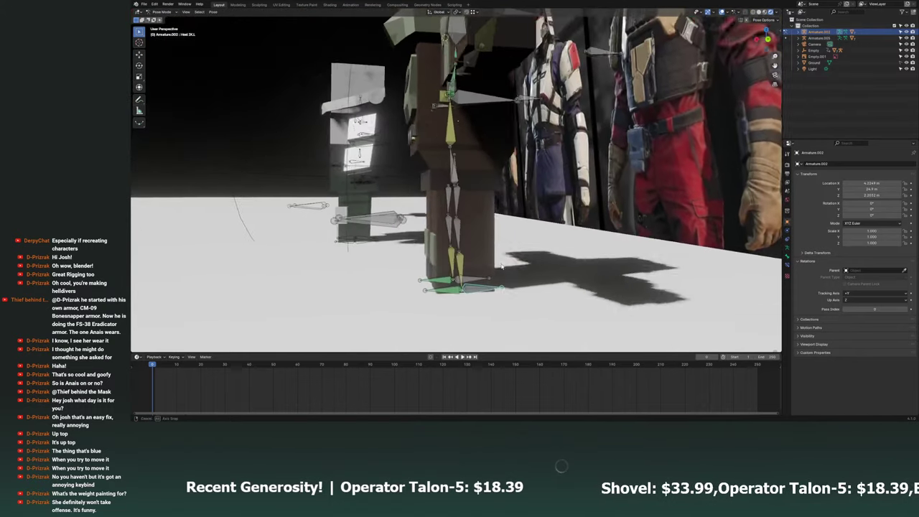
pyautogui.press('g')
pyautogui.click(437, 216)
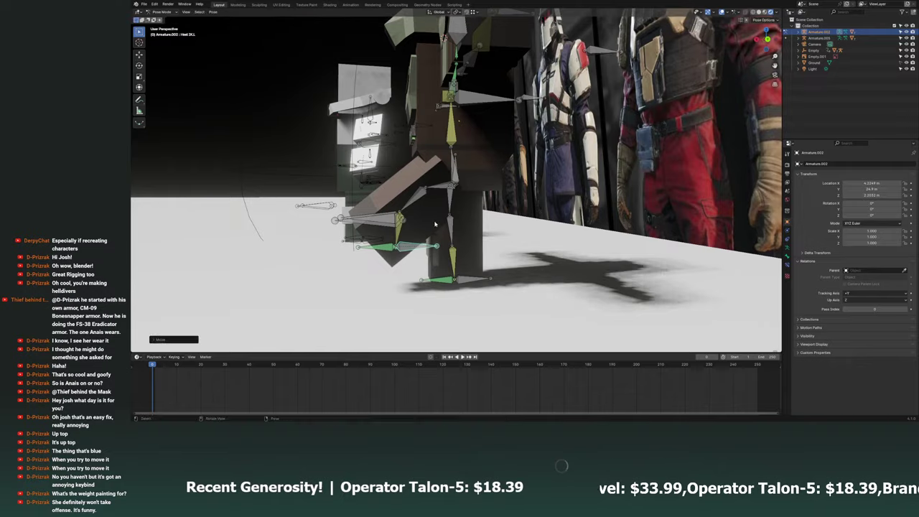
pyautogui.scroll(5, 460, 223)
pyautogui.moveTo(460, 223)
pyautogui.mouseDown(button='middle')
pyautogui.moveTo(501, 224)
pyautogui.moveTo(446, 205)
pyautogui.mouseUp(button='middle')
pyautogui.press('g')
pyautogui.rightClick(445, 205)
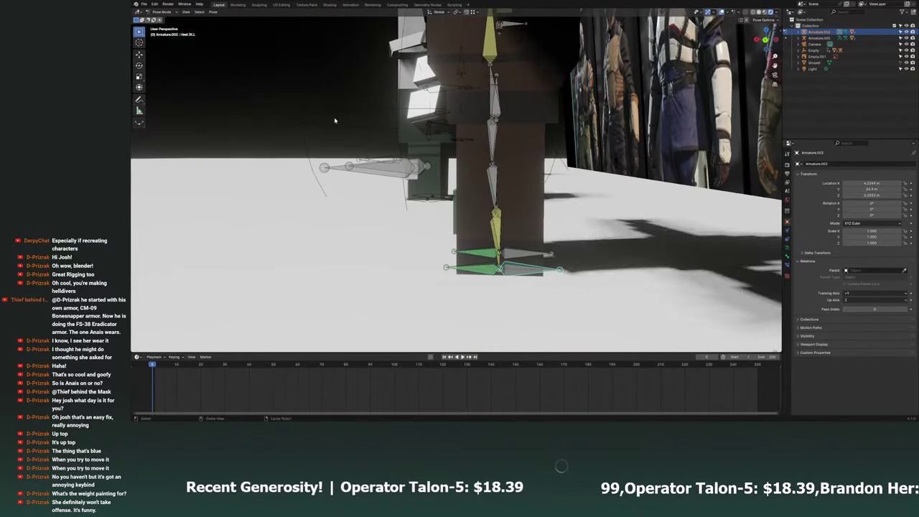
# Save the file and return to object mode with leg block Cube.013 in view.
pyautogui.hotkey('ctrl', 'Tab')
pyautogui.hotkey('ctrl', 's')
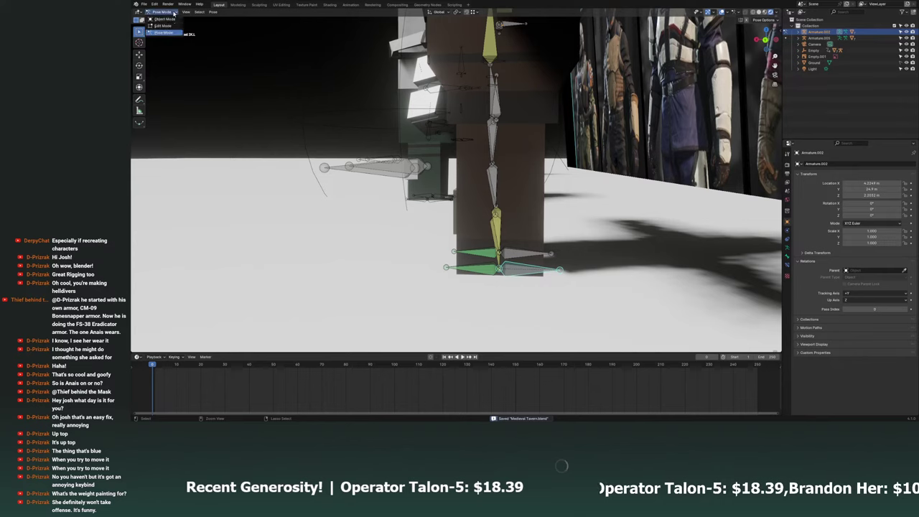
pyautogui.click(495, 206)
pyautogui.moveTo(495, 206); pyautogui.dragTo(473, 205, button='middle')
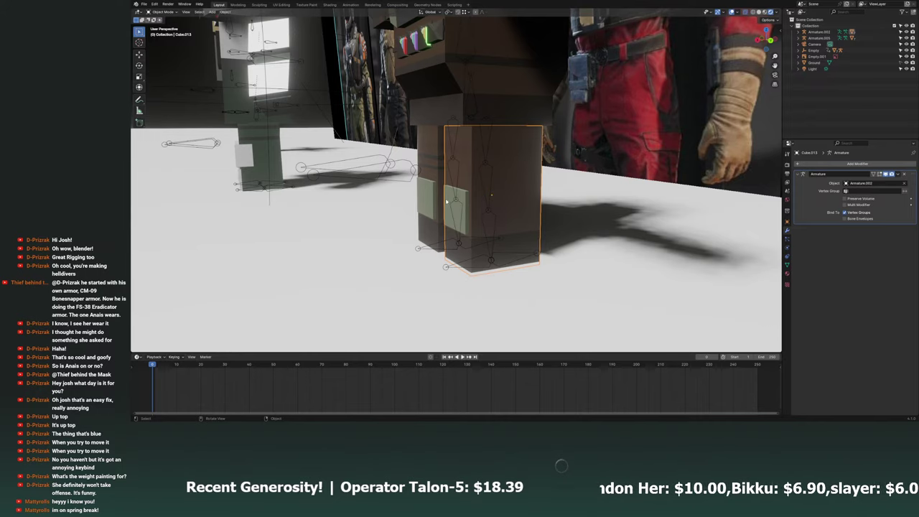
# Frame the leg block, briefly enter Weight Paint, then return to object mode and save.
pyautogui.press('KP_Decimal')
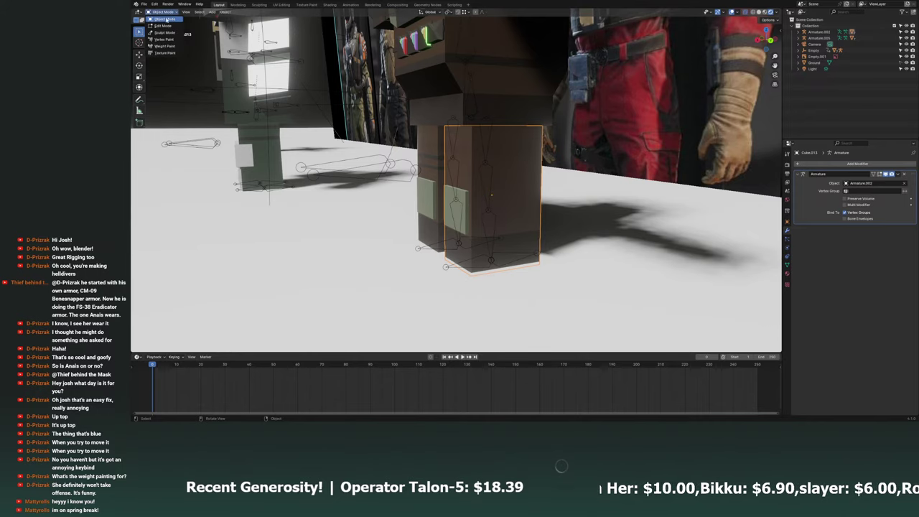
pyautogui.press('Tab')
pyautogui.moveTo(588, 237); pyautogui.dragTo(473, 208, button='middle')
pyautogui.click(171, 13)
pyautogui.click(165, 45)
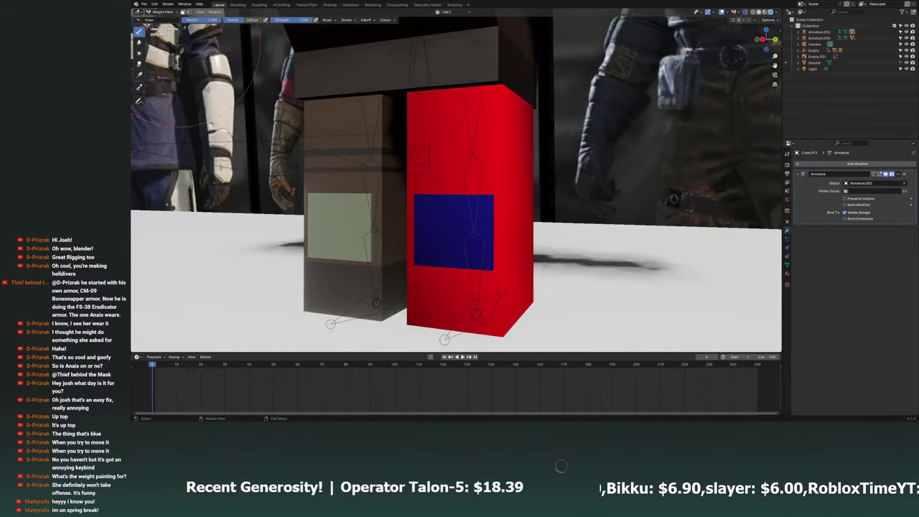
pyautogui.click(171, 13)
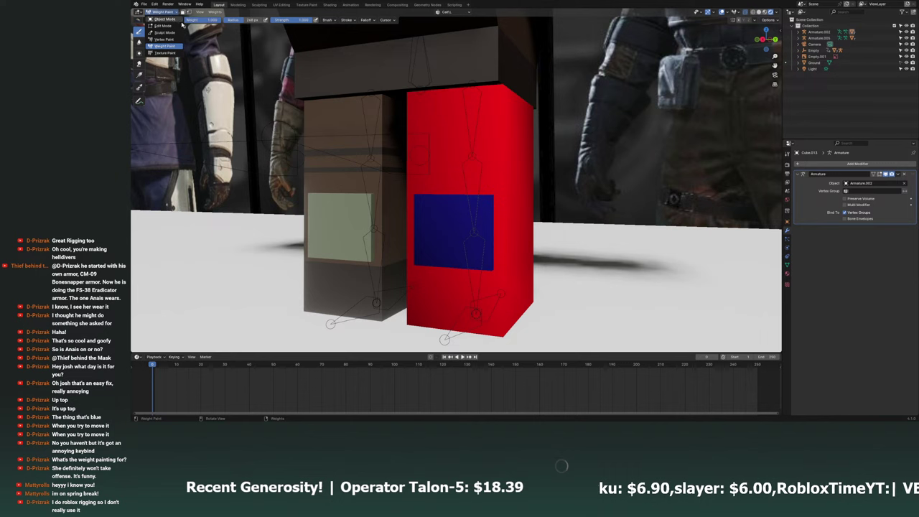
pyautogui.click(164, 20)
pyautogui.hotkey('ctrl', 's')
# Enter Weight Paint on the leg block with the armature and show the Calf.L bone's weights.
pyautogui.click(479, 188)
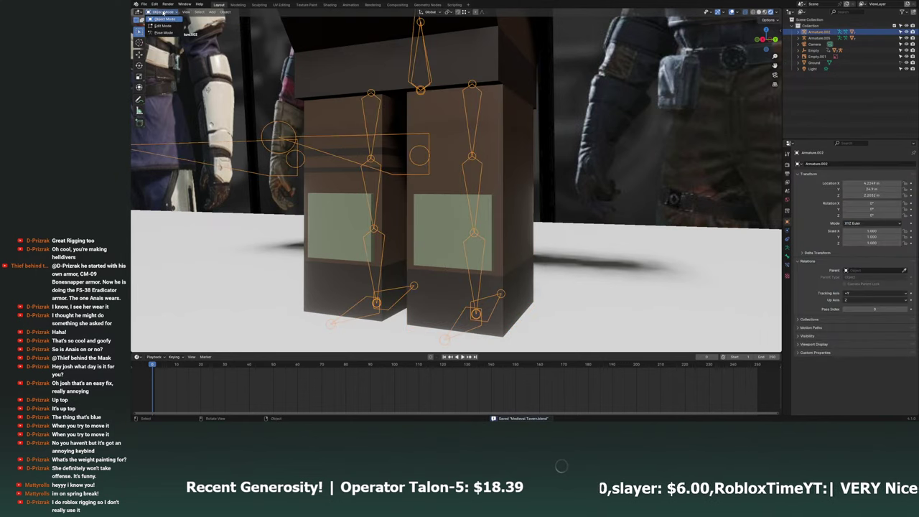
pyautogui.keyDown('shift'); pyautogui.click(467, 195); pyautogui.keyUp('shift')
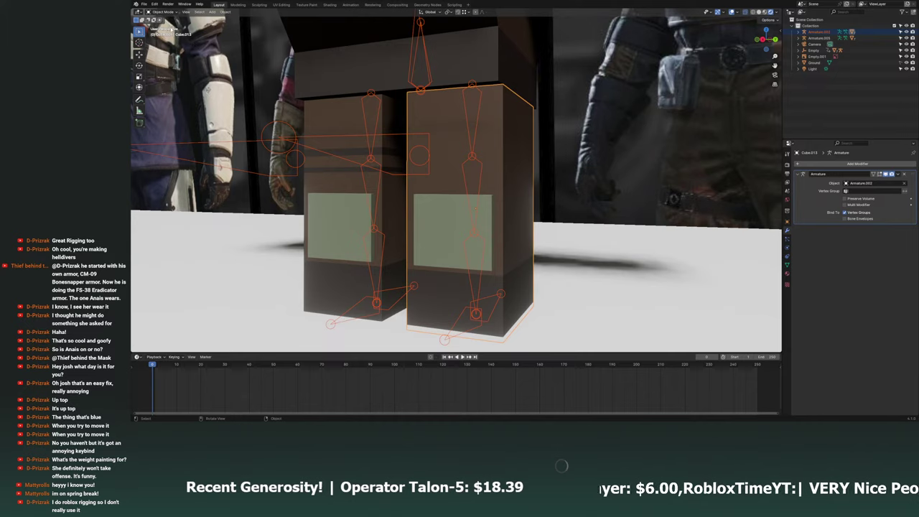
pyautogui.click(164, 13)
pyautogui.click(163, 46)
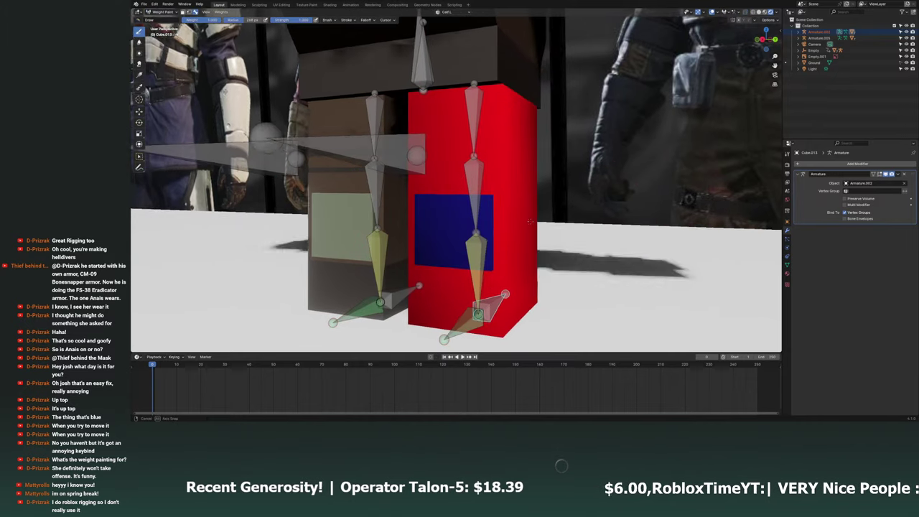
pyautogui.moveTo(431, 273); pyautogui.dragTo(488, 267, button='middle')
pyautogui.keyDown('ctrl'); pyautogui.click(488, 257); pyautogui.keyUp('ctrl')
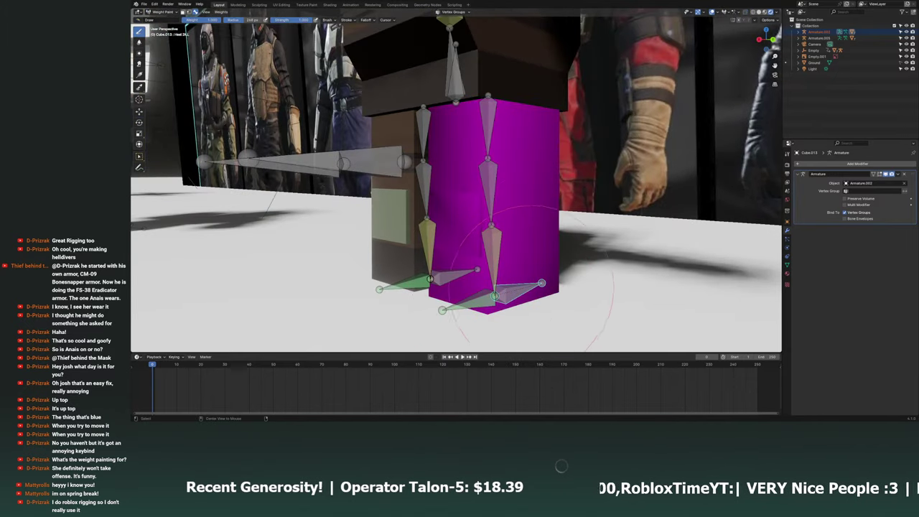
pyautogui.moveTo(544, 245); pyautogui.dragTo(567, 279, button='middle')
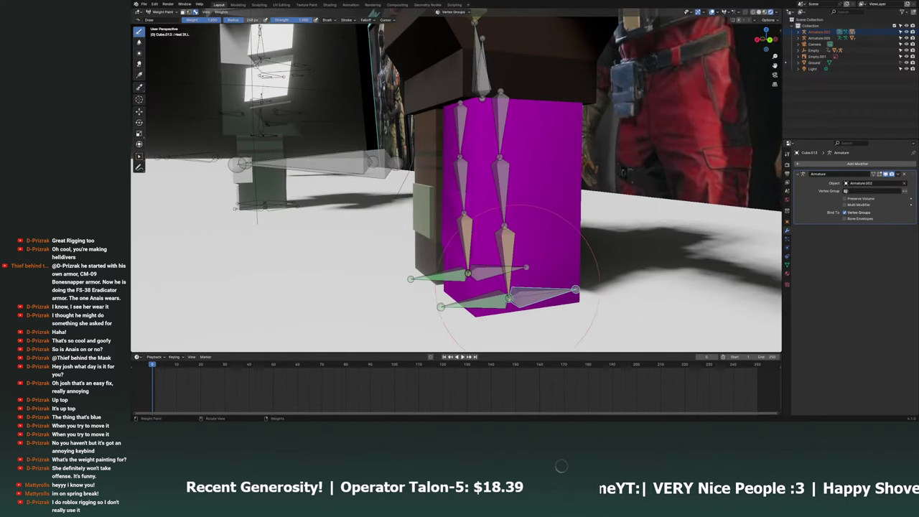
pyautogui.keyDown('ctrl'); pyautogui.click(506, 118); pyautogui.keyUp('ctrl')
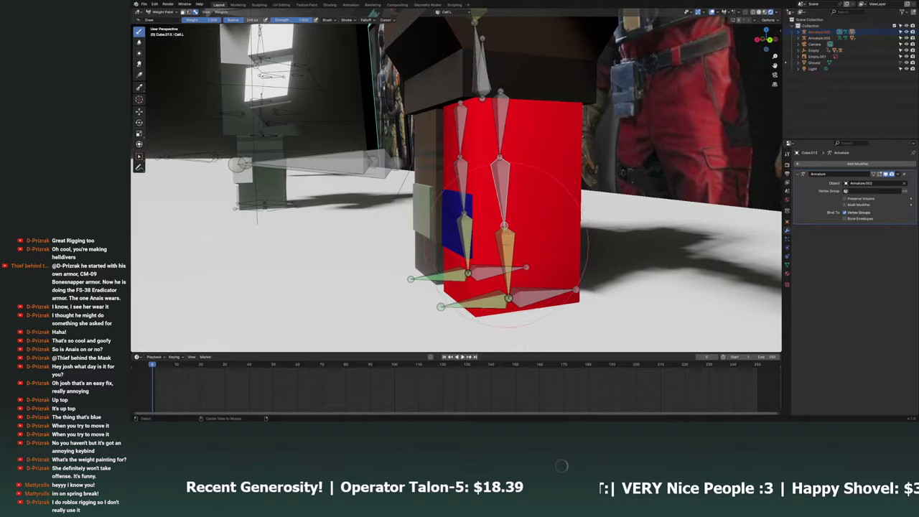
pyautogui.keyDown('ctrl'); pyautogui.click(500, 165); pyautogui.keyUp('ctrl')
pyautogui.keyDown('ctrl'); pyautogui.click(500, 129); pyautogui.keyUp('ctrl')
pyautogui.moveTo(503, 201)
pyautogui.mouseDown(button='middle')
pyautogui.moveTo(515, 214)
pyautogui.moveTo(503, 237)
pyautogui.moveTo(543, 246)
pyautogui.moveTo(543, 183)
pyautogui.mouseUp(button='middle')
pyautogui.scroll(5, 502, 237)
# Paint the leg block fully onto Calf.L, save, and return to object mode.
pyautogui.keyDown('ctrl'); pyautogui.click(542, 183); pyautogui.keyUp('ctrl')
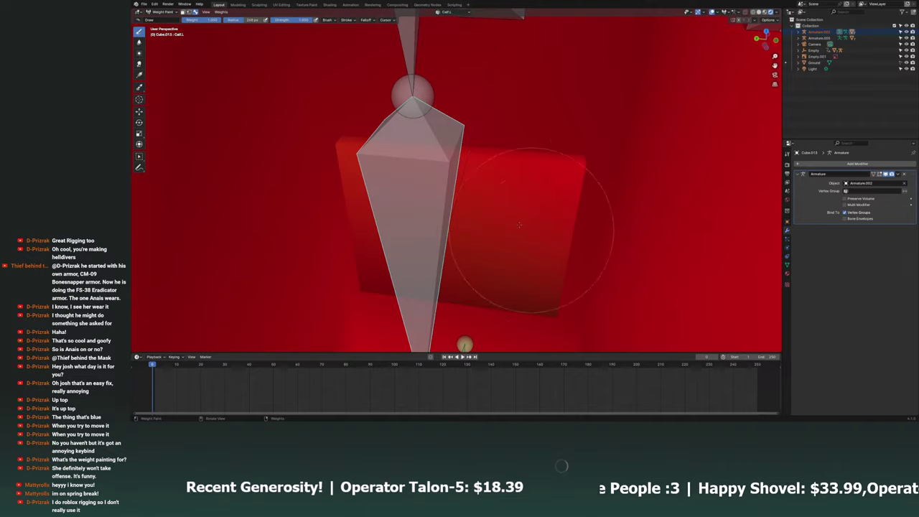
pyautogui.scroll(-4, 543, 182)
pyautogui.scroll(-4, 543, 183)
pyautogui.hotkey('ctrl', 's')
pyautogui.click(159, 12)
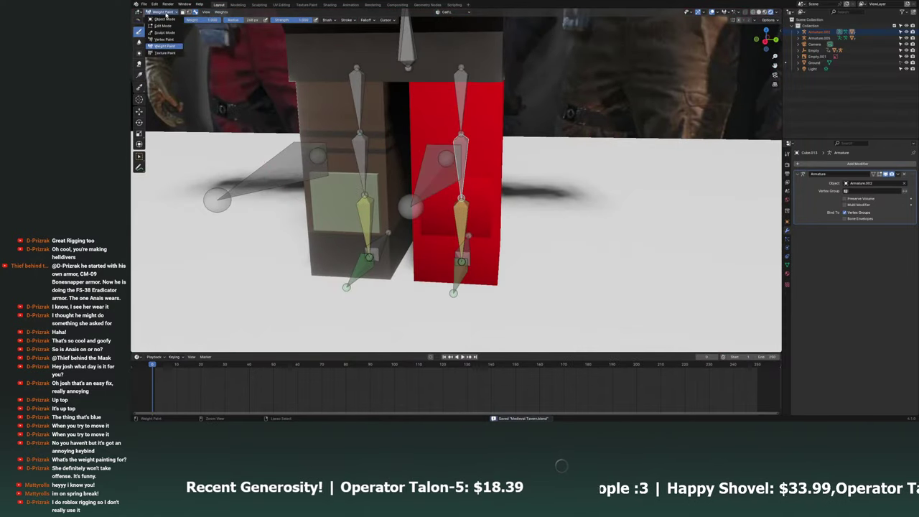
pyautogui.click(164, 22)
# Paint the other leg block fully red for its calf bone, then save and exit to object mode.
pyautogui.scroll(3, 441, 214)
pyautogui.keyDown('shift'); pyautogui.click(440, 214); pyautogui.keyUp('shift')
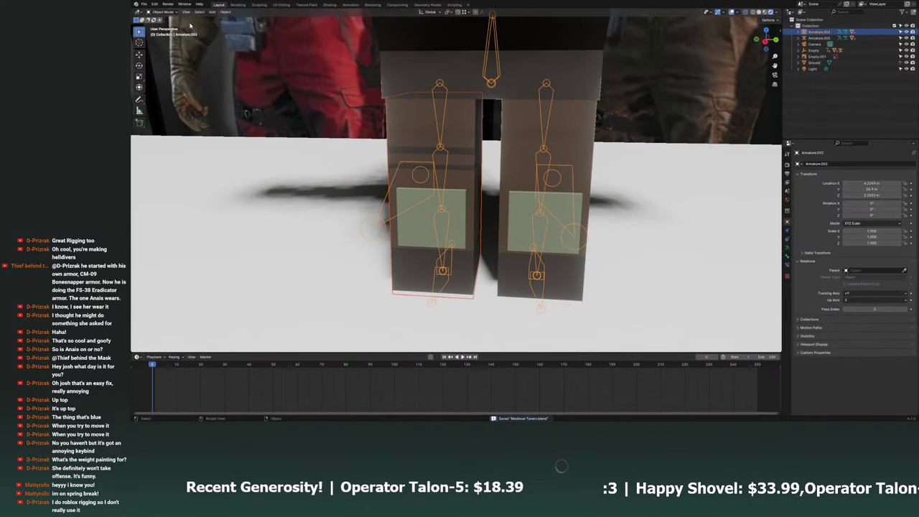
pyautogui.keyDown('shift'); pyautogui.click(441, 214); pyautogui.keyUp('shift')
pyautogui.keyDown('shift'); pyautogui.click(441, 214); pyautogui.keyUp('shift')
pyautogui.click(159, 13)
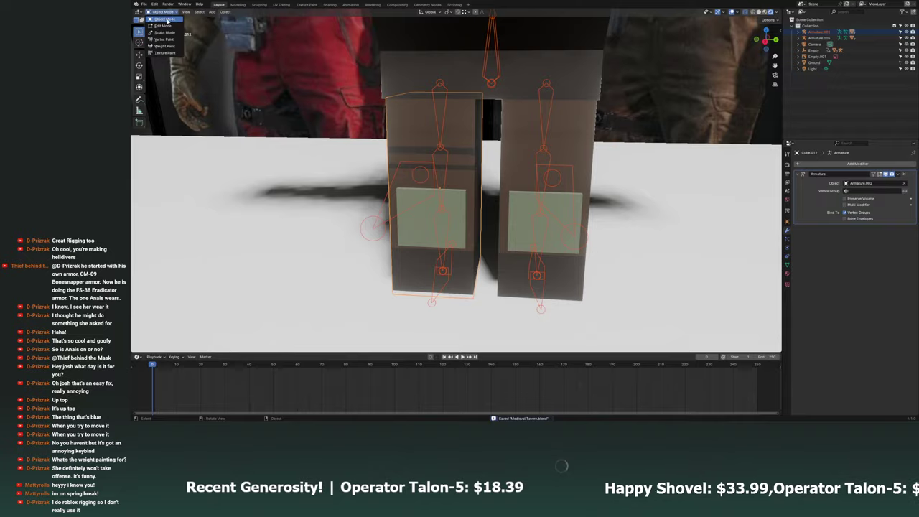
pyautogui.click(164, 50)
pyautogui.moveTo(457, 204)
pyautogui.mouseDown()
pyautogui.moveTo(431, 237)
pyautogui.moveTo(438, 187)
pyautogui.mouseUp()
pyautogui.moveTo(438, 187)
pyautogui.mouseDown(button='middle')
pyautogui.moveTo(502, 201)
pyautogui.moveTo(524, 227)
pyautogui.moveTo(538, 207)
pyautogui.moveTo(607, 180)
pyautogui.moveTo(533, 222)
pyautogui.moveTo(747, 157)
pyautogui.moveTo(646, 172)
pyautogui.mouseUp(button='middle')
pyautogui.scroll(3, 502, 201)
pyautogui.scroll(-5, 747, 156)
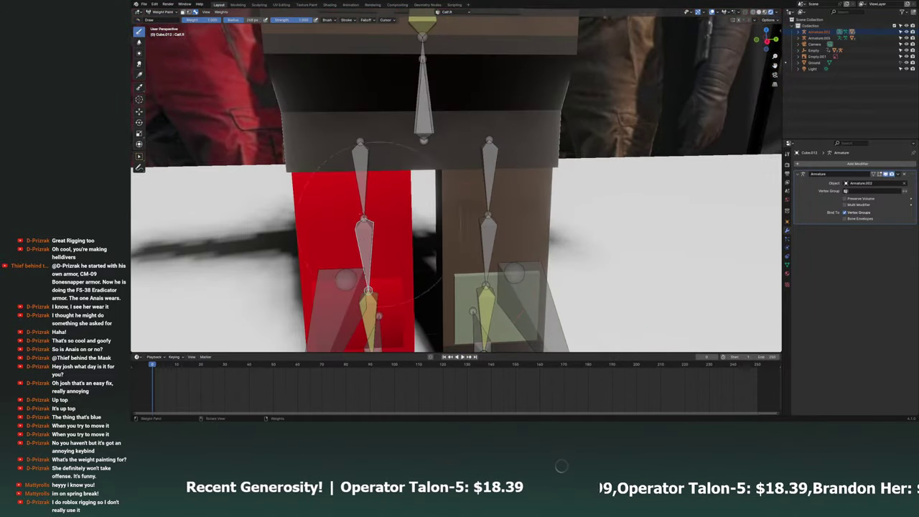
pyautogui.hotkey('ctrl', 's')
pyautogui.hotkey('ctrl', 'Tab')
pyautogui.scroll(-4, 515, 153)
# Put the soldier's armature in Pose Mode and rotate the neck bone around Z.
pyautogui.scroll(3, 516, 153)
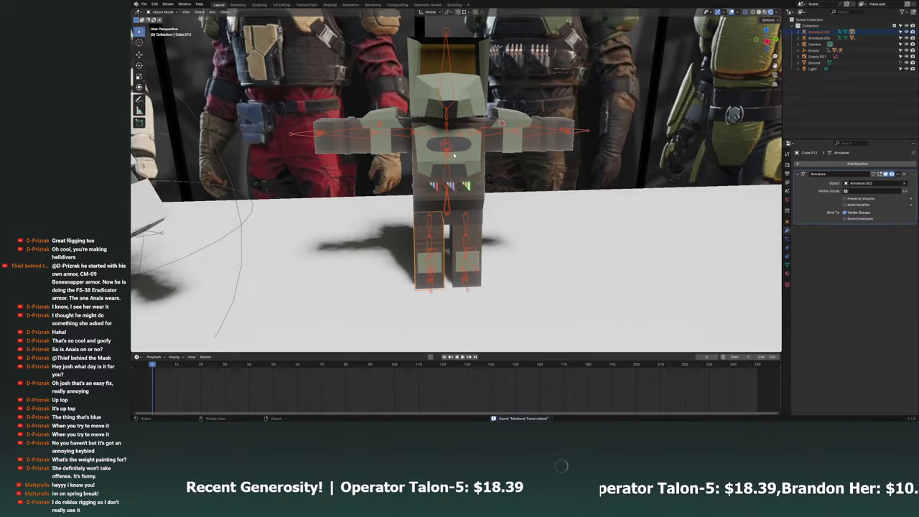
pyautogui.click(500, 123)
pyautogui.moveTo(500, 123); pyautogui.dragTo(500, 123, button='middle')
pyautogui.hotkey('ctrl', 'Tab')
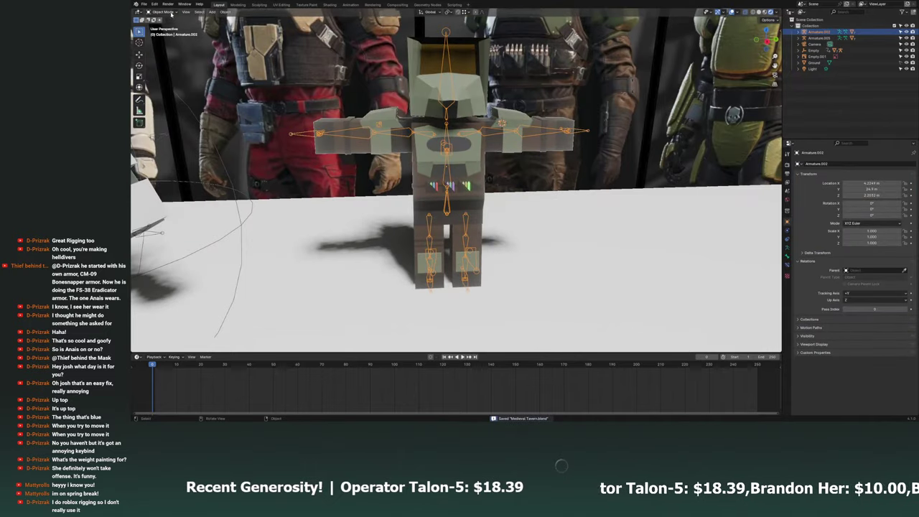
pyautogui.scroll(2, 506, 208)
pyautogui.press('r')
pyautogui.press('z')
pyautogui.click(510, 213)
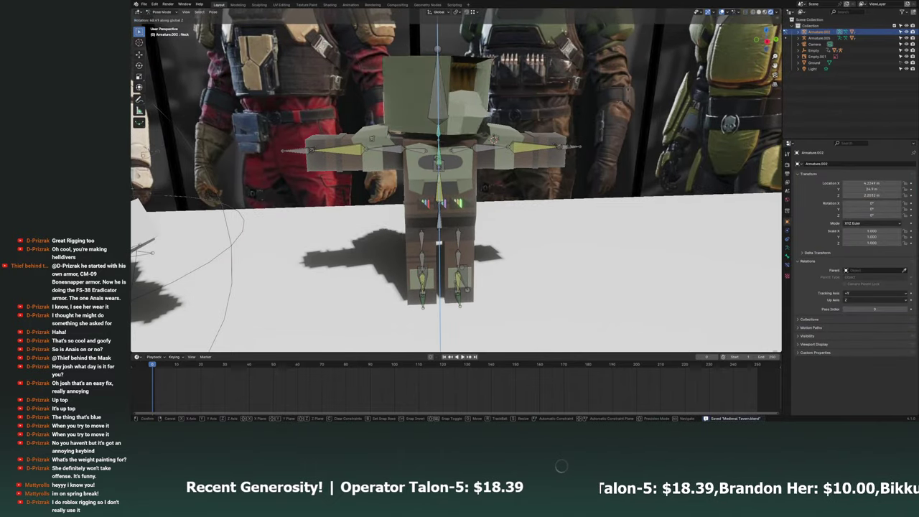
# Rotate another bone, folding the trooper mesh sideways to check deformation.
pyautogui.moveTo(509, 213)
pyautogui.mouseDown(button='middle')
pyautogui.moveTo(502, 251)
pyautogui.moveTo(517, 215)
pyautogui.mouseUp(button='middle')
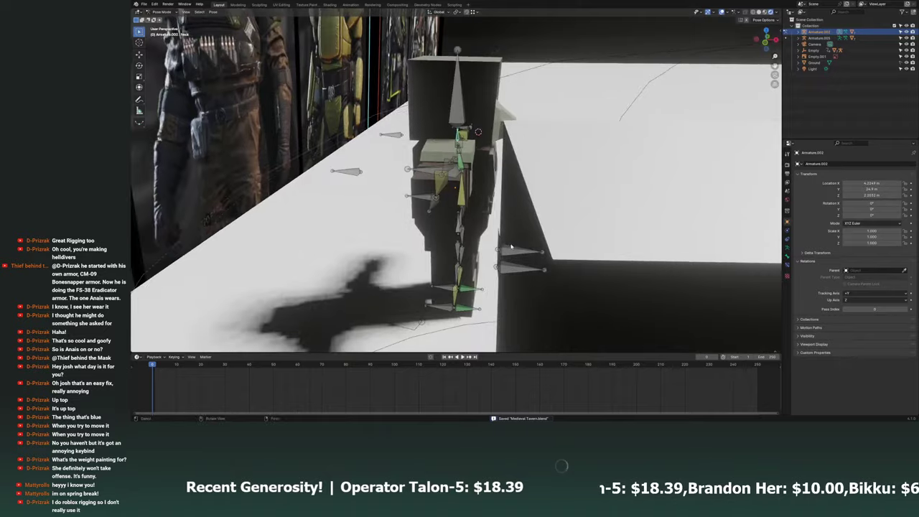
pyautogui.press('r')
pyautogui.click(478, 132)
pyautogui.moveTo(478, 131)
pyautogui.mouseDown(button='middle')
pyautogui.moveTo(580, 232)
pyautogui.moveTo(474, 262)
pyautogui.moveTo(537, 250)
pyautogui.mouseUp(button='middle')
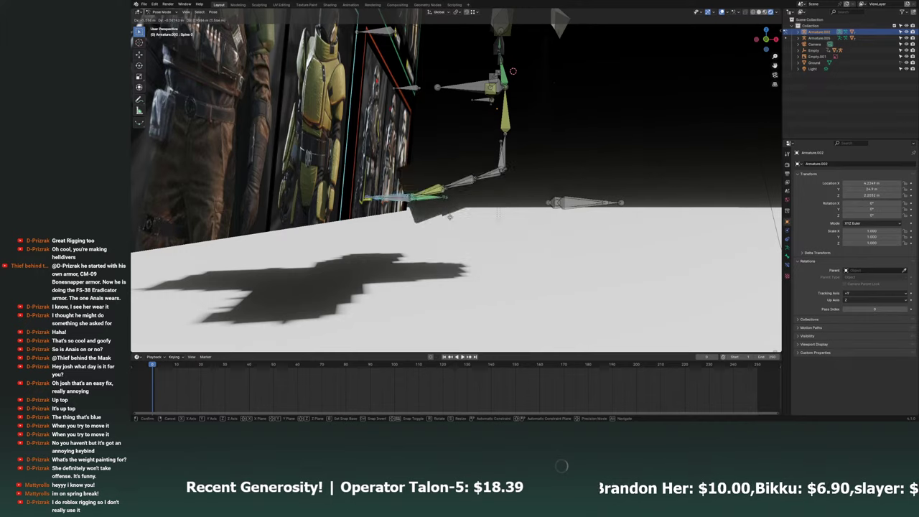
# Save, exit Pose Mode, and frame the upright trooper beside the second character.
pyautogui.hotkey('ctrl', 's')
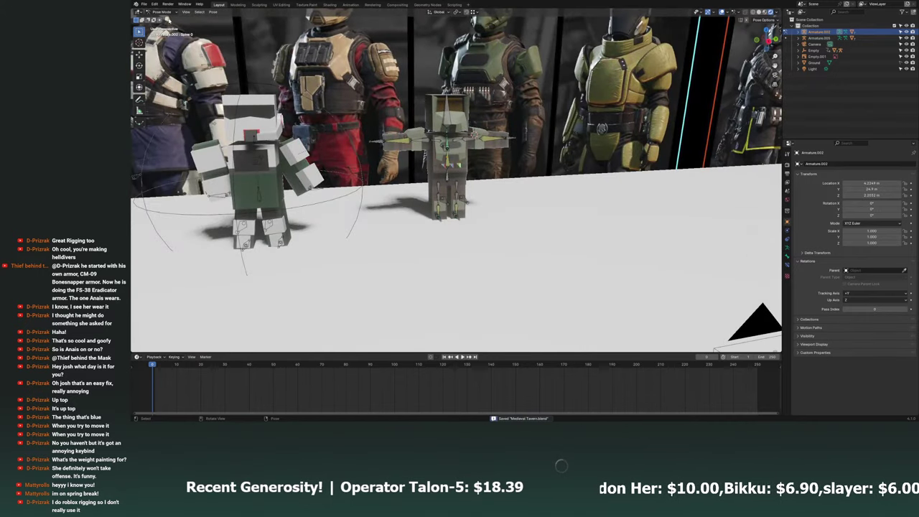
pyautogui.hotkey('ctrl', 'Tab')
pyautogui.click(228, 219)
pyautogui.moveTo(228, 219); pyautogui.dragTo(323, 181, button='middle')
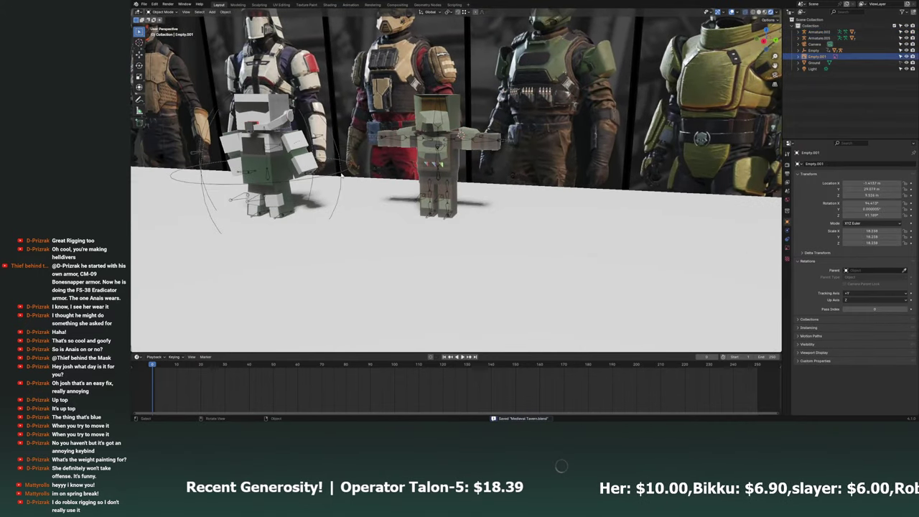
pyautogui.click(325, 181)
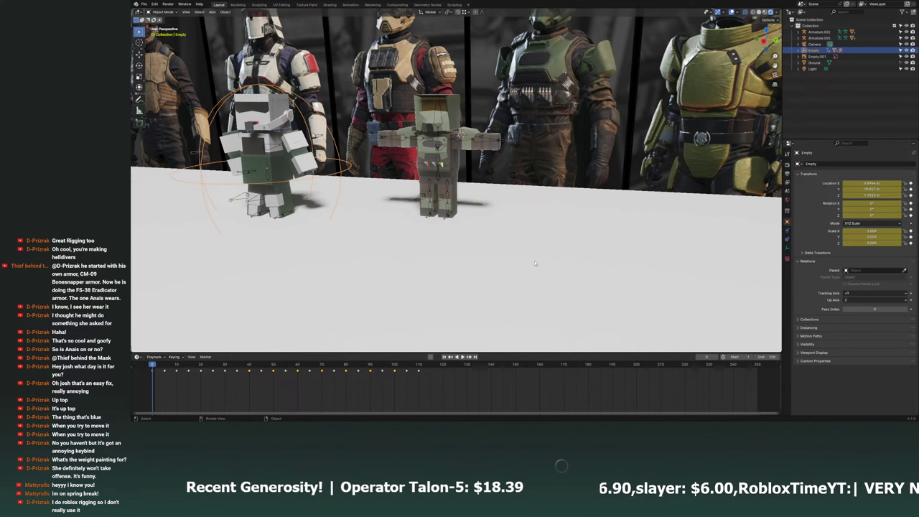
pyautogui.hotkey('ctrl', 'z')
pyautogui.moveTo(534, 263); pyautogui.dragTo(515, 198, button='middle')
pyautogui.hotkey('ctrl', 's')
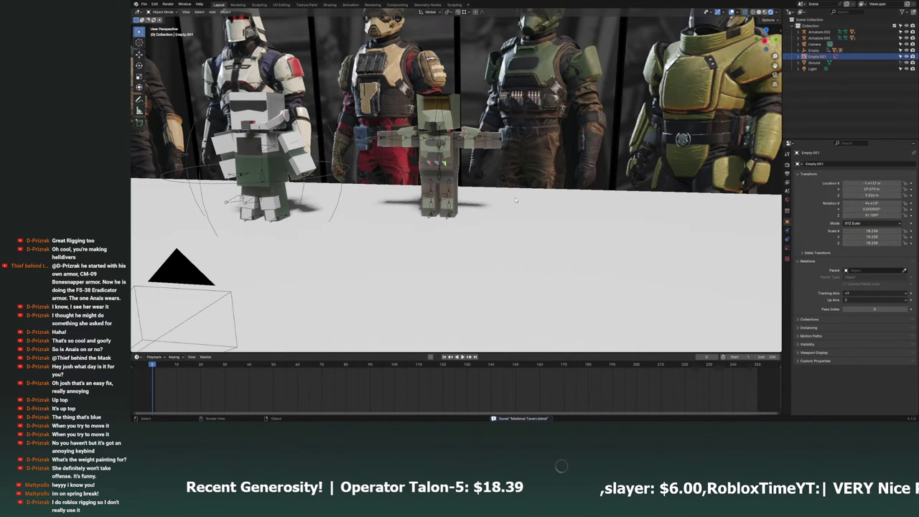
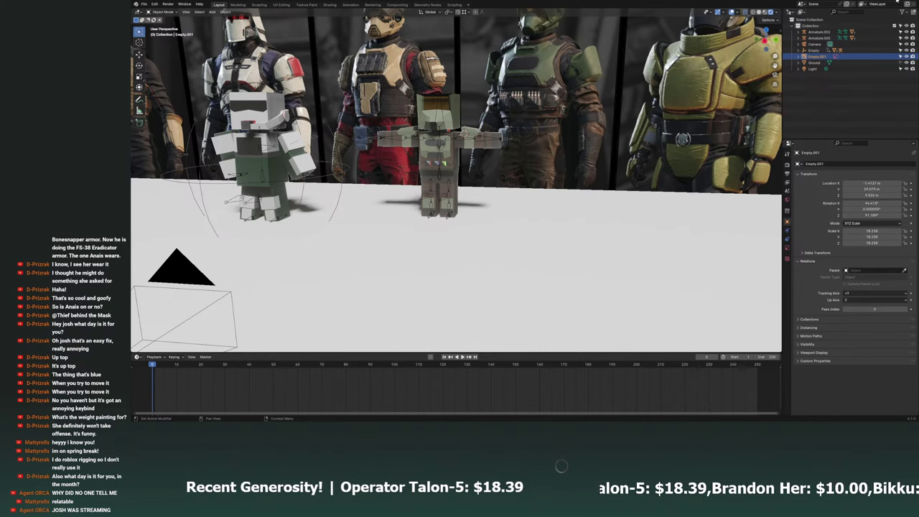
# Select the green soldier's armature, zoom in on its rig, and save.
pyautogui.moveTo(431, 172); pyautogui.dragTo(425, 173, button='middle')
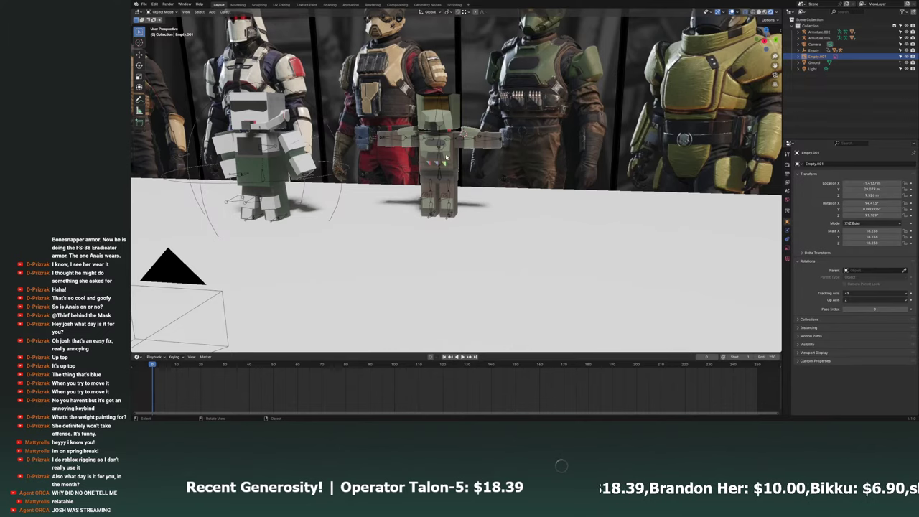
pyautogui.click(446, 156)
pyautogui.moveTo(445, 156)
pyautogui.keyDown('ctrl'); pyautogui.mouseDown(button='middle')
pyautogui.moveTo(590, 100)
pyautogui.moveTo(490, 180)
pyautogui.mouseUp(button='middle'); pyautogui.keyUp('ctrl')
pyautogui.hotkey('ctrl', 's')
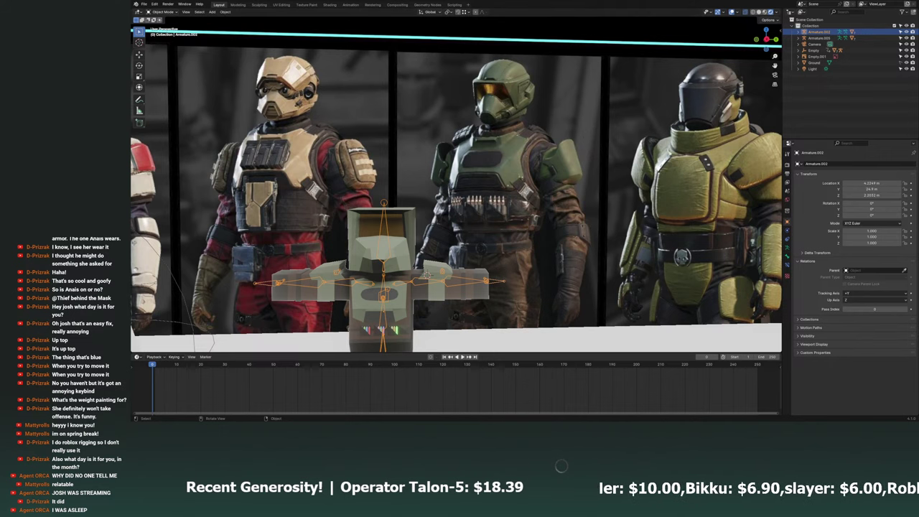
# Select and frame the empty object, save, then close in on the character's belt.
pyautogui.click(427, 275)
pyautogui.press('KP_Decimal')
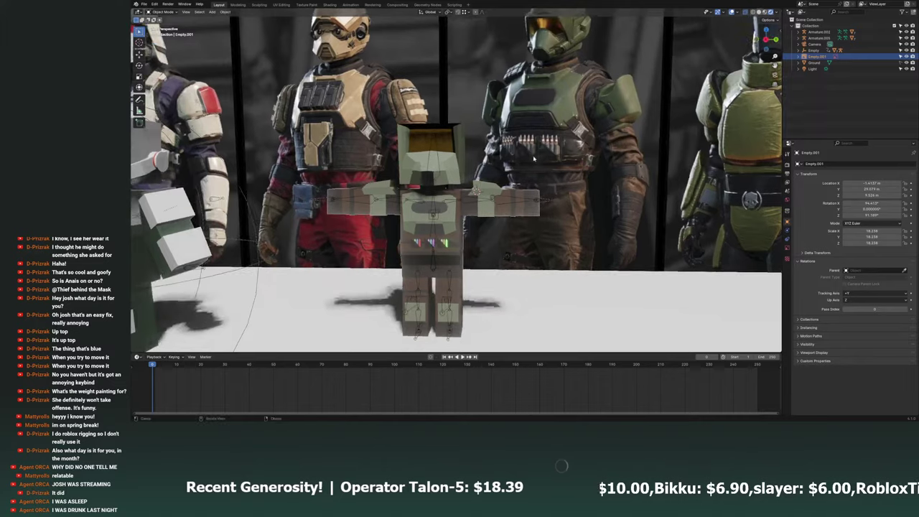
pyautogui.hotkey('ctrl', 's')
pyautogui.scroll(3, 565, 149)
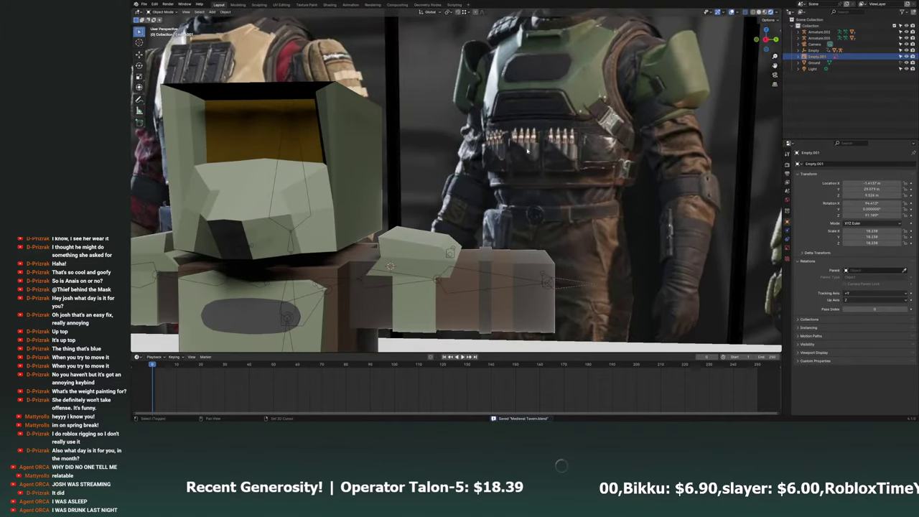
pyautogui.keyDown('shift'); pyautogui.moveTo(565, 149); pyautogui.dragTo(509, 247, button='middle'); pyautogui.keyUp('shift')
pyautogui.scroll(3, 509, 247)
pyautogui.scroll(-2, 510, 247)
pyautogui.scroll(3, 495, 230)
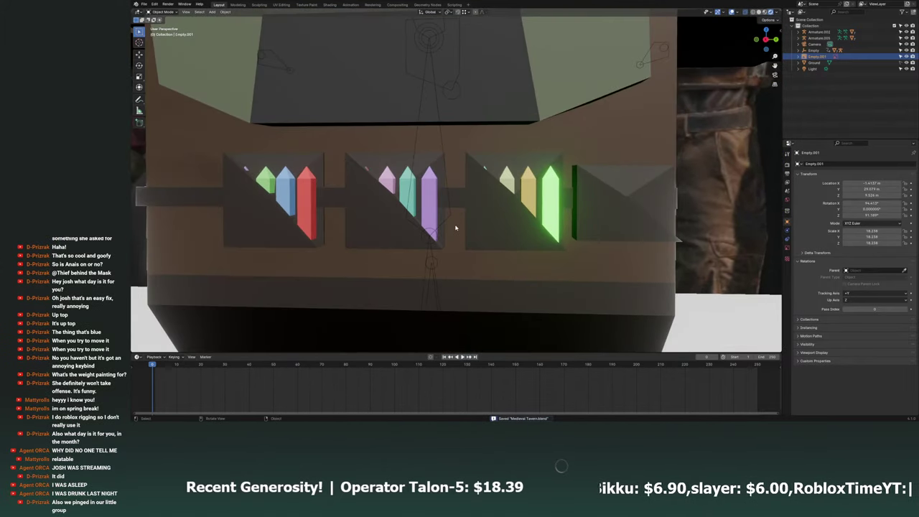
pyautogui.scroll(-1, 488, 216)
pyautogui.moveTo(488, 215)
pyautogui.mouseDown(button='middle')
pyautogui.moveTo(480, 209)
pyautogui.moveTo(473, 224)
pyautogui.mouseUp(button='middle')
pyautogui.scroll(-2, 480, 209)
# Select the green soldier's body block, save, then reselect its armature.
pyautogui.click(476, 213)
pyautogui.scroll(2, 472, 224)
pyautogui.scroll(-3, 471, 225)
pyautogui.scroll(-2, 474, 223)
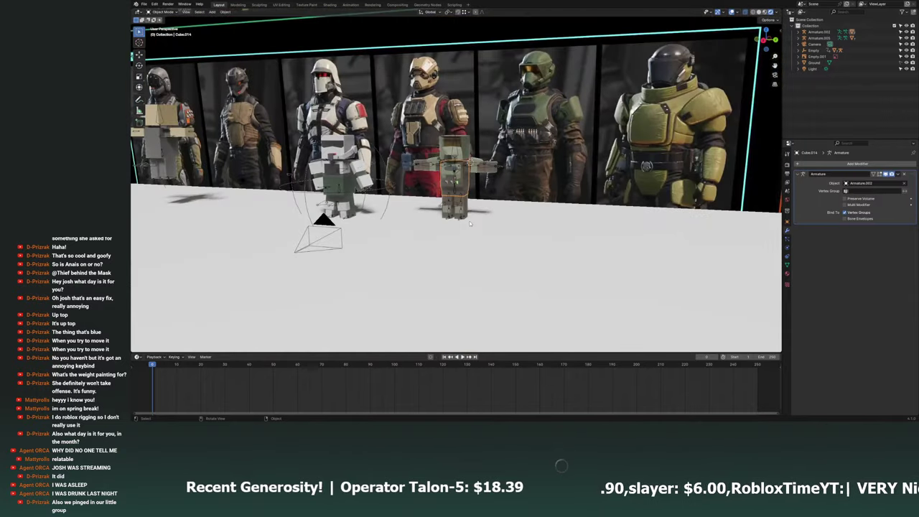
pyautogui.hotkey('ctrl', 's')
pyautogui.scroll(2, 476, 219)
pyautogui.scroll(1, 478, 216)
pyautogui.scroll(2, 478, 216)
pyautogui.scroll(-2, 480, 216)
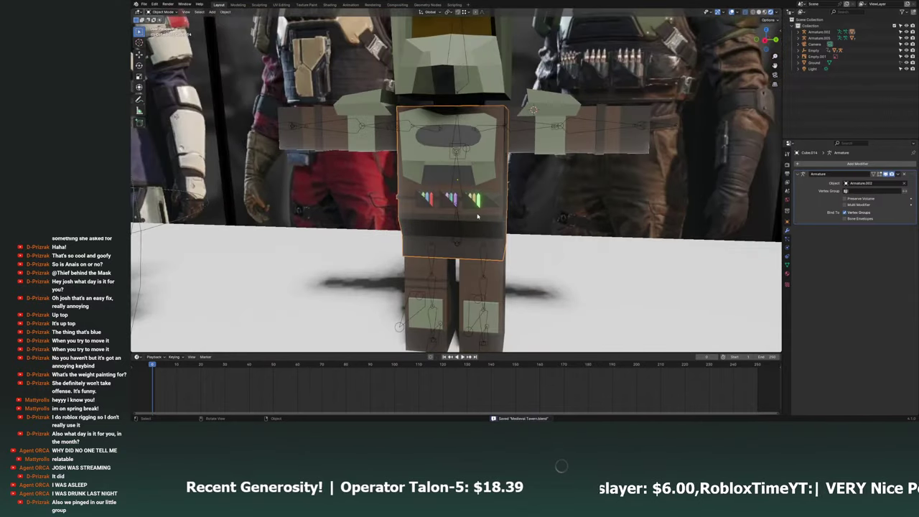
pyautogui.scroll(-1, 481, 214)
pyautogui.moveTo(481, 214); pyautogui.dragTo(482, 210, button='middle')
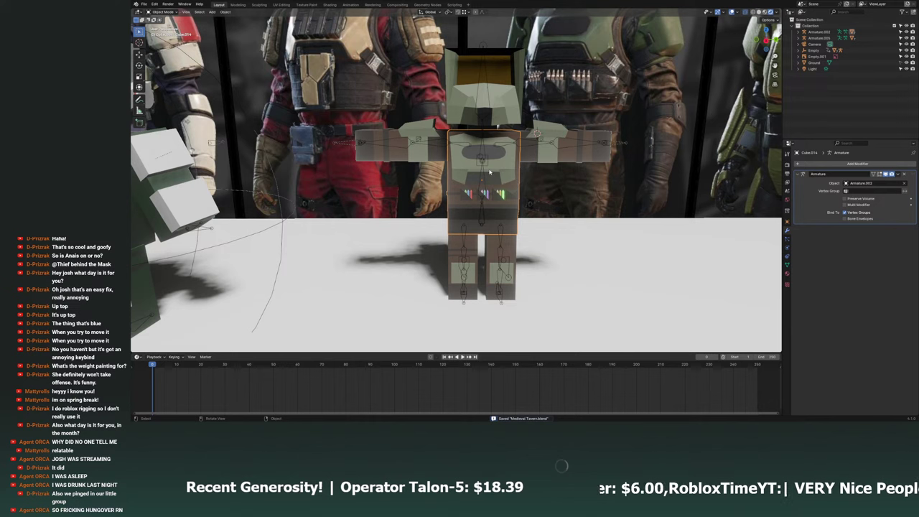
pyautogui.click(483, 210)
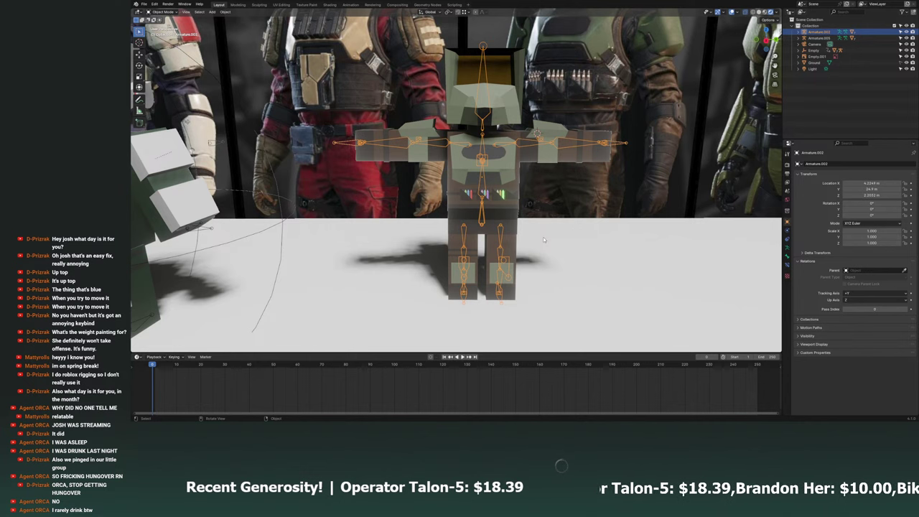
# Pull back to view both blocky soldiers and save the file.
pyautogui.scroll(-3, 543, 237)
pyautogui.moveTo(519, 224); pyautogui.dragTo(516, 210, button='middle')
pyautogui.hotkey('ctrl', 's')
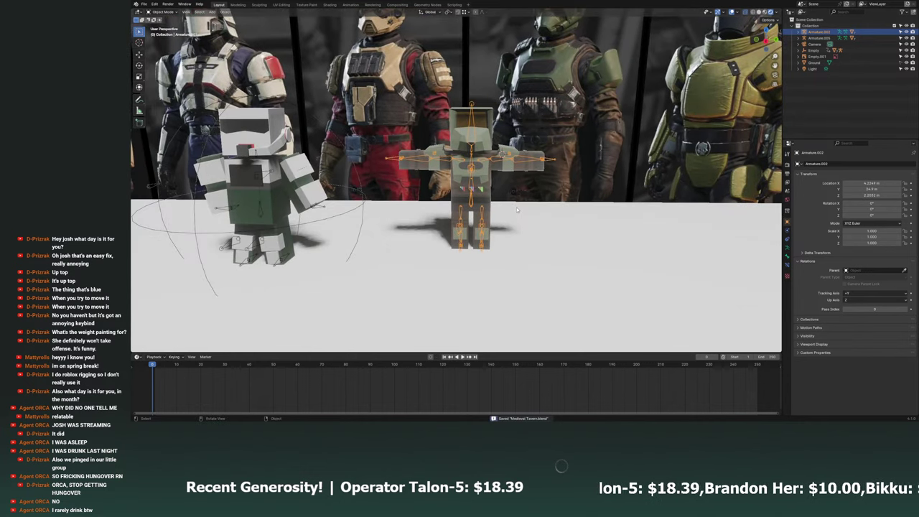
pyautogui.scroll(3, 516, 210)
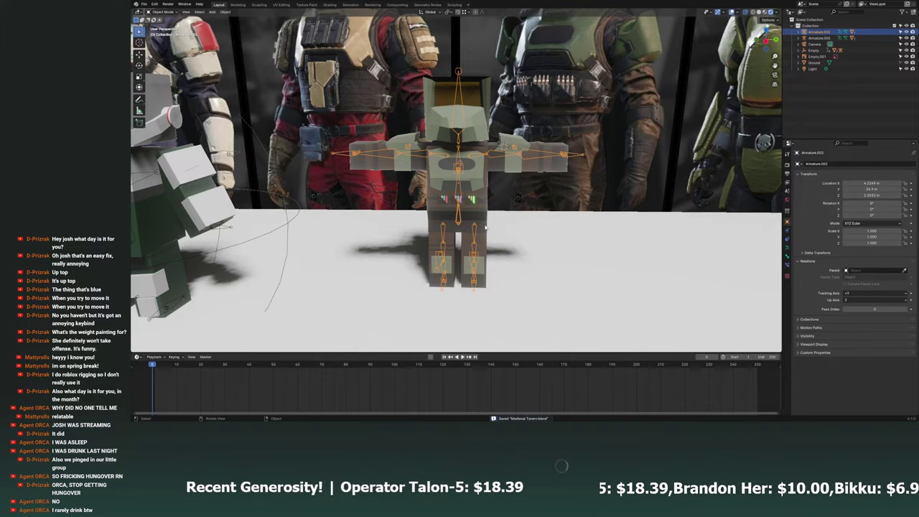
pyautogui.scroll(-3, 494, 239)
pyautogui.scroll(3, 482, 230)
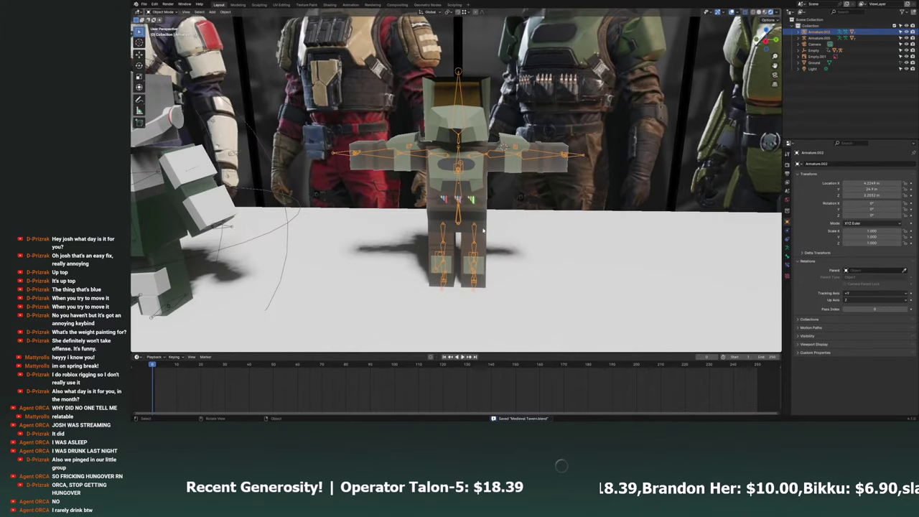
# Switch the armature to Pose Mode and orbit to an angled side view of the rig.
pyautogui.click(161, 12)
pyautogui.click(159, 29)
pyautogui.moveTo(431, 265); pyautogui.dragTo(502, 237, button='middle')
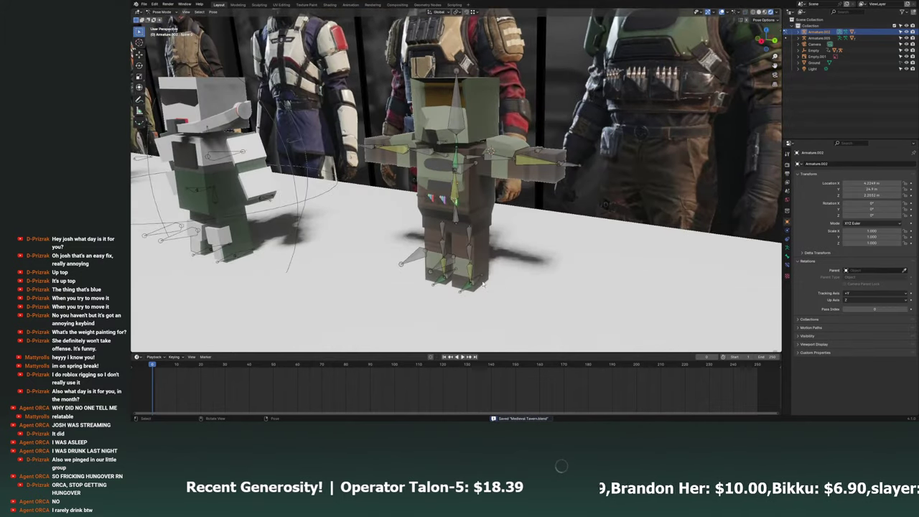
pyautogui.moveTo(476, 279)
pyautogui.mouseDown(button='middle')
pyautogui.moveTo(495, 285)
pyautogui.moveTo(502, 275)
pyautogui.moveTo(466, 255)
pyautogui.moveTo(507, 248)
pyautogui.moveTo(484, 261)
pyautogui.moveTo(482, 217)
pyautogui.moveTo(436, 245)
pyautogui.moveTo(538, 126)
pyautogui.moveTo(472, 212)
pyautogui.moveTo(453, 216)
pyautogui.moveTo(535, 196)
pyautogui.mouseUp(button='middle')
# Move the leg bones apart so the soldier stands with legs spread wide.
pyautogui.press('g')
pyautogui.press('Escape')
pyautogui.press('g')
pyautogui.click(483, 216)
pyautogui.press('g')
pyautogui.click(473, 213)
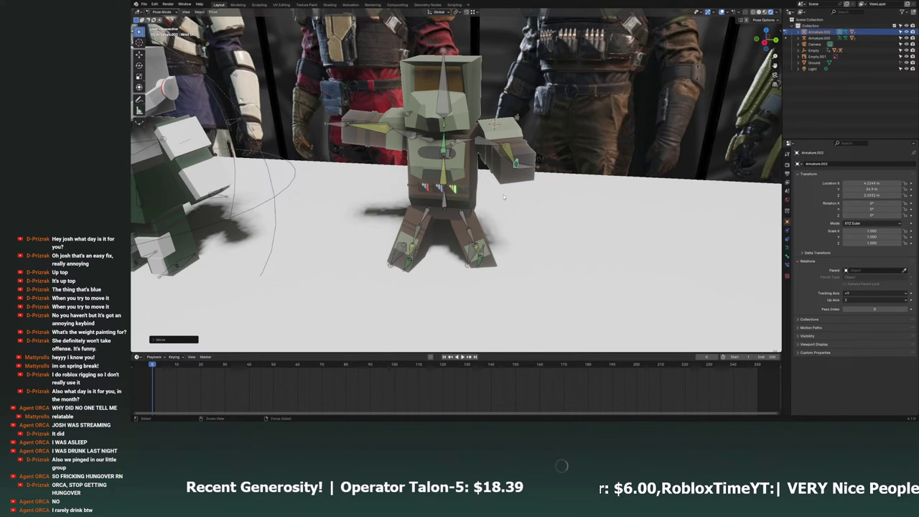
# Save the file and return the armature to Object Mode.
pyautogui.hotkey('ctrl', 's')
pyautogui.click(161, 13)
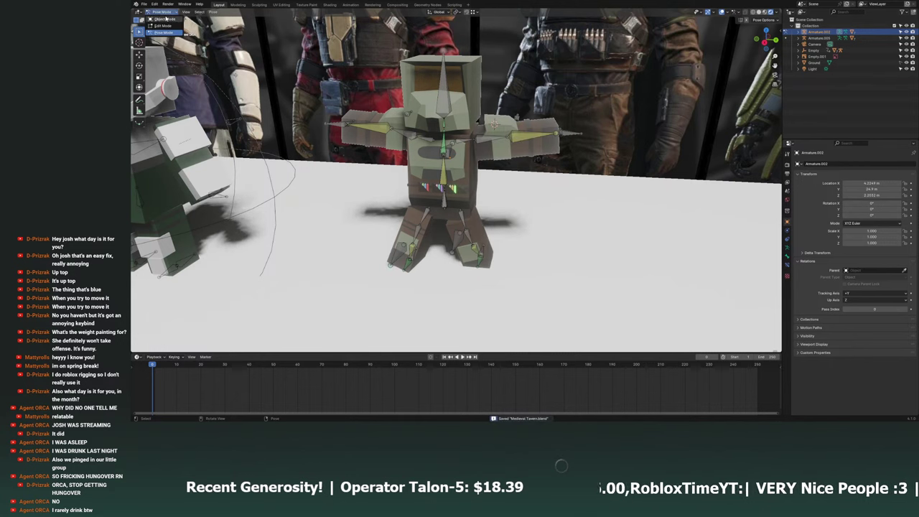
pyautogui.click(162, 21)
pyautogui.click(156, 8)
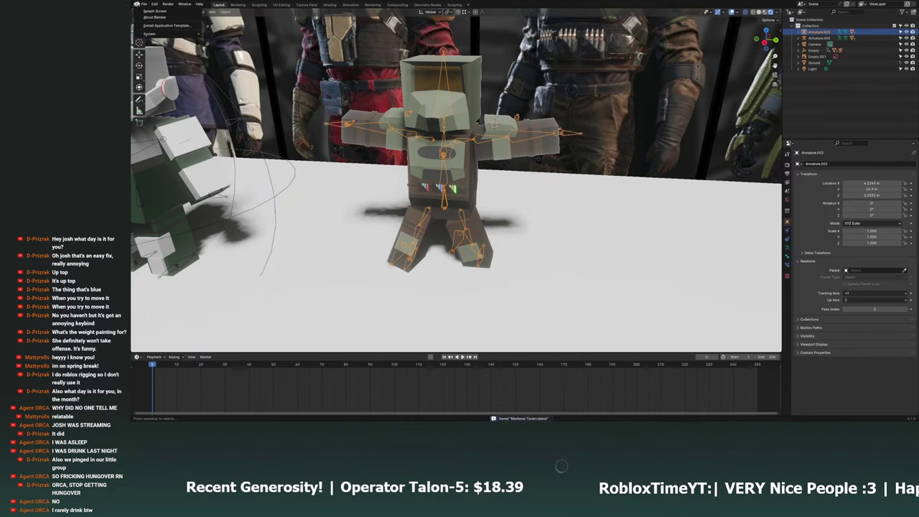
pyautogui.click(144, 5)
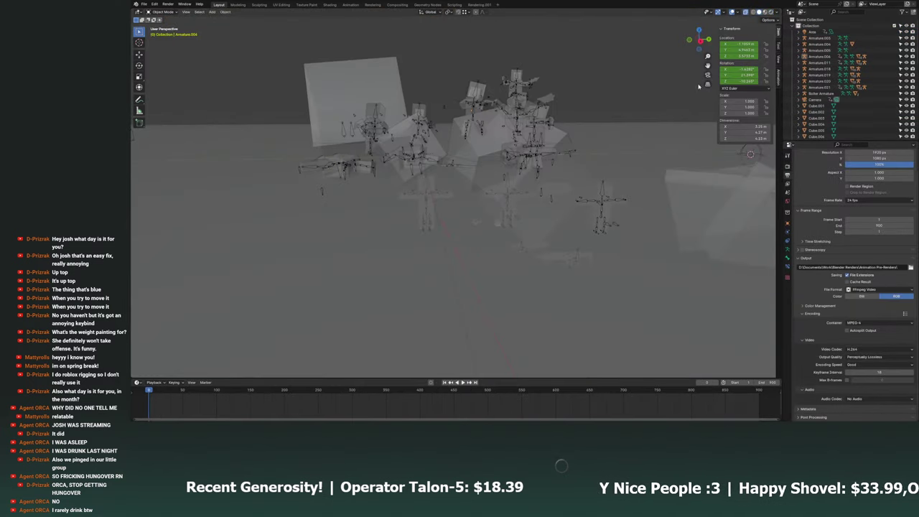
# Switch to rendered shading and play the animation, stopping around frame 153.
pyautogui.click(772, 12)
pyautogui.press('space')
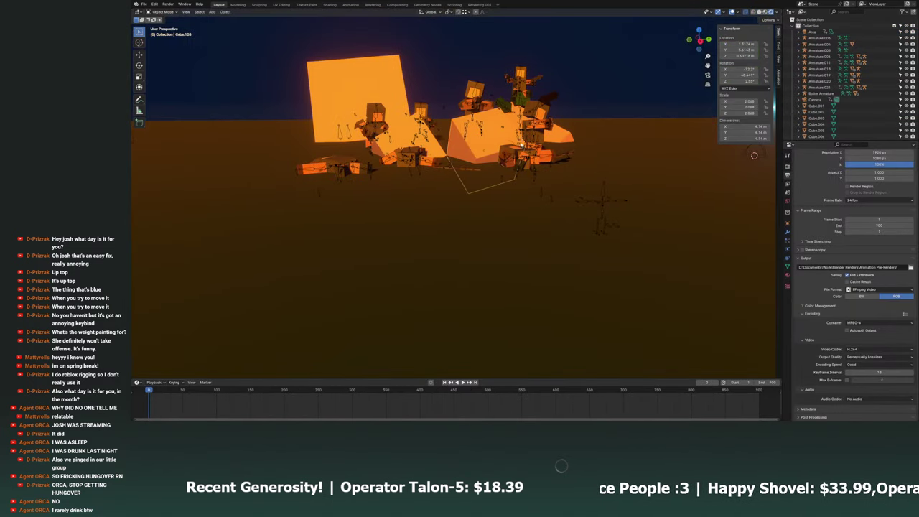
pyautogui.click(263, 390)
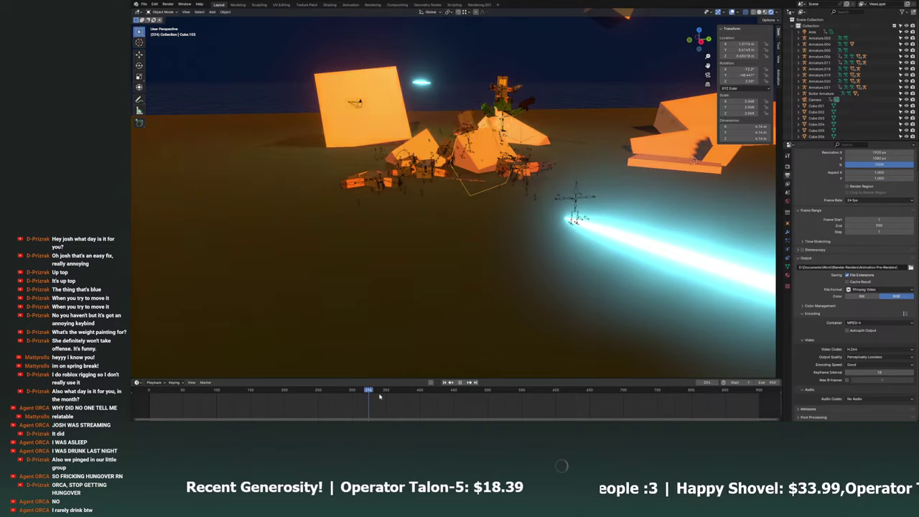
pyautogui.press('space')
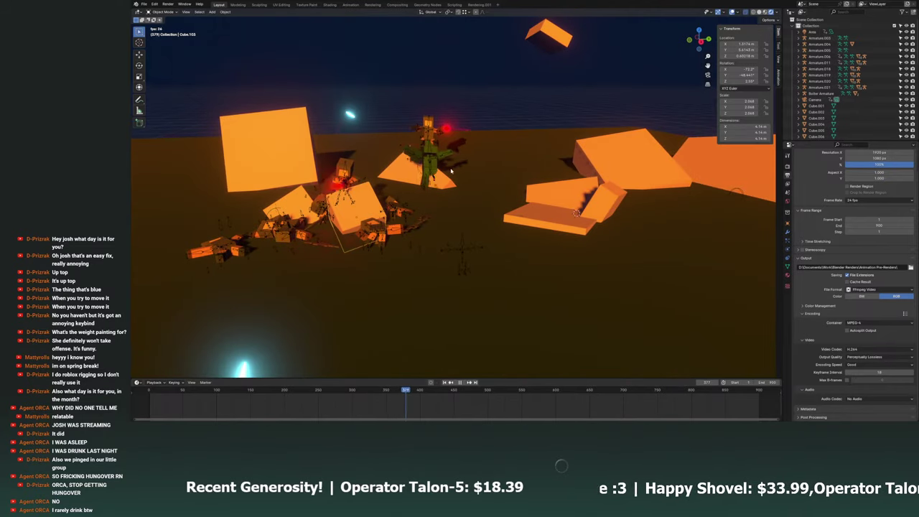
# Select and frame the green armature, save, and raise the orange armature into the air.
pyautogui.click(455, 169)
pyautogui.hotkey('ctrl', 's')
pyautogui.press('KP_Decimal')
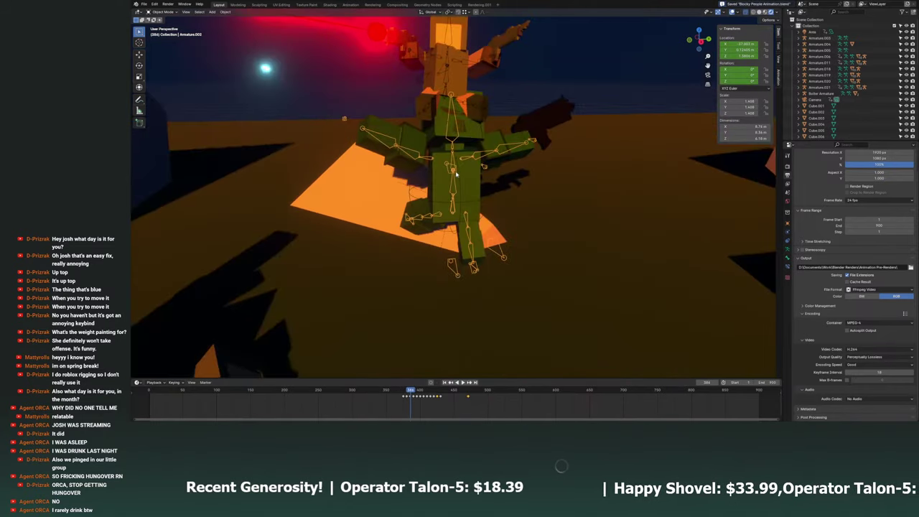
pyautogui.scroll(-5, 454, 172)
pyautogui.moveTo(454, 172); pyautogui.dragTo(431, 144, button='middle')
pyautogui.moveTo(395, 158); pyautogui.dragTo(402, 108)
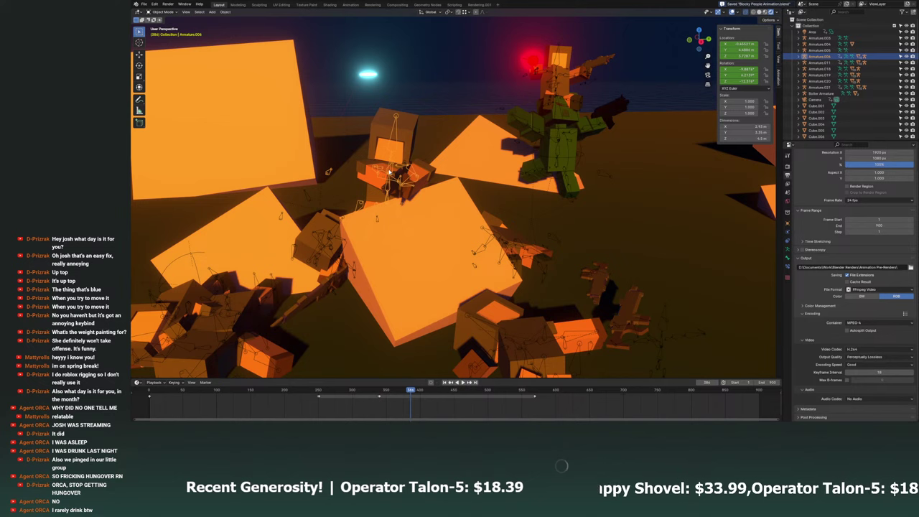
pyautogui.moveTo(431, 215); pyautogui.dragTo(468, 188, button='middle')
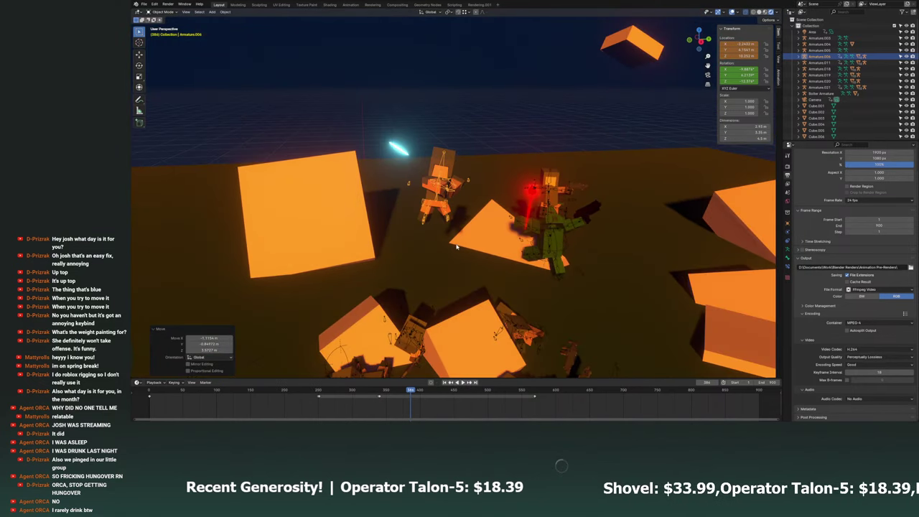
# Reposition the raised orange armature and copy the 12 selected objects.
pyautogui.press('g')
pyautogui.click(468, 187)
pyautogui.hotkey('ctrl', 'c')
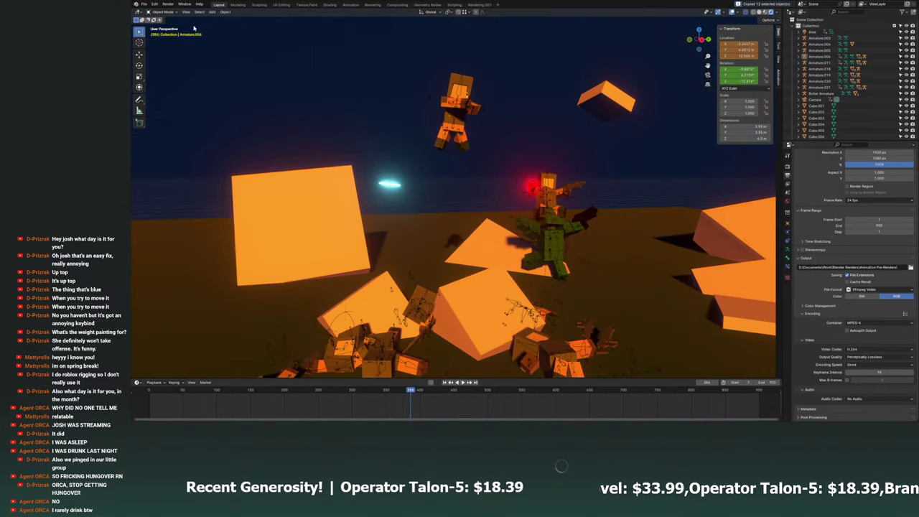
pyautogui.click(144, 4)
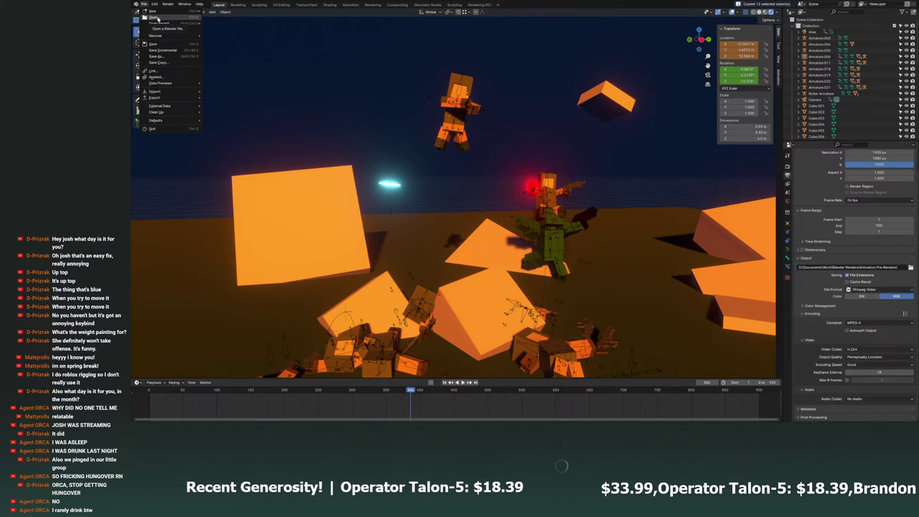
pyautogui.moveTo(159, 23)
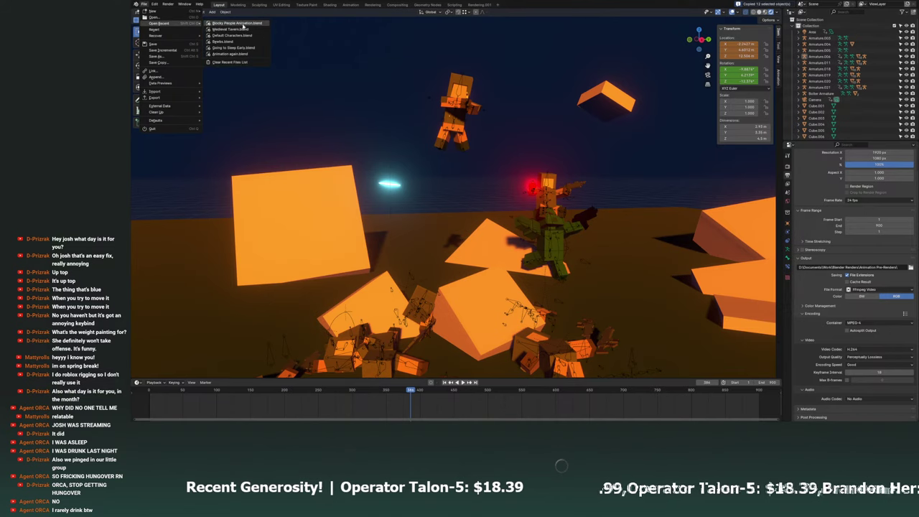
# Load another recent file, paste the characters, then reopen the Blocky People Animation file.
pyautogui.click(237, 32)
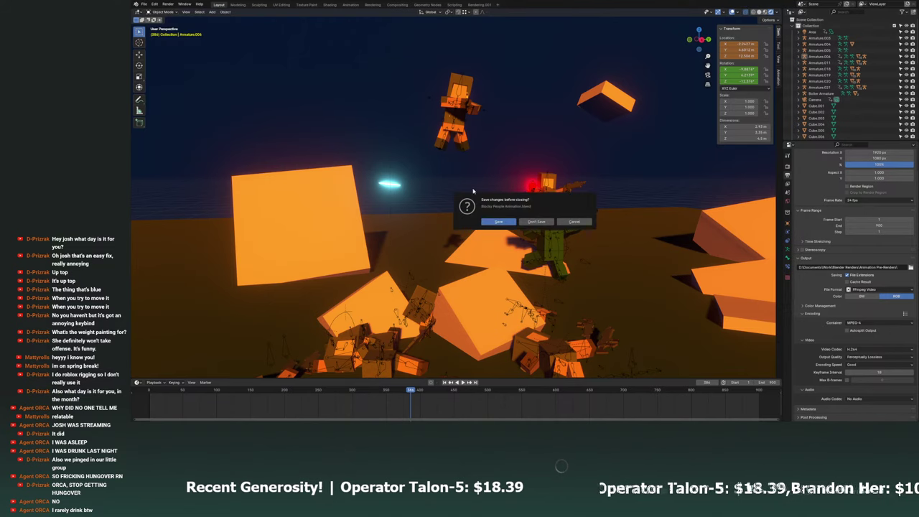
pyautogui.click(507, 224)
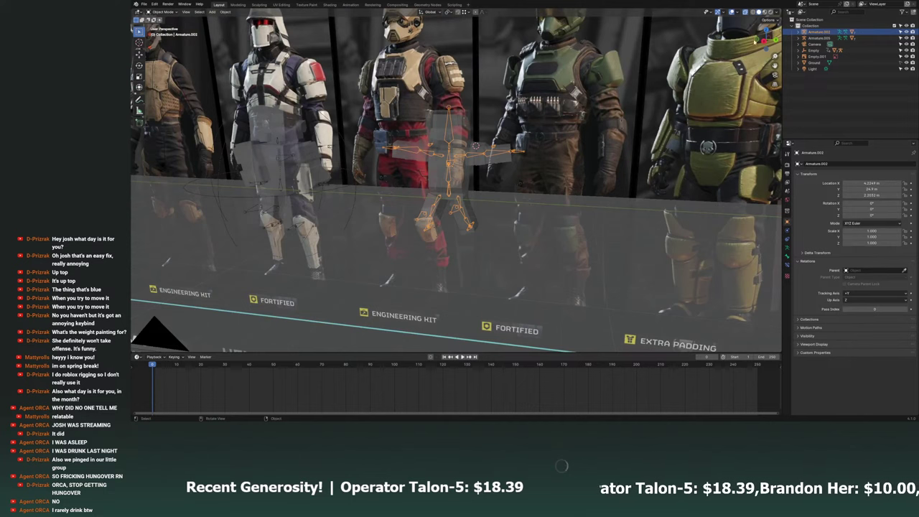
pyautogui.click(771, 13)
pyautogui.hotkey('ctrl', 'v')
pyautogui.scroll(-5, 480, 247)
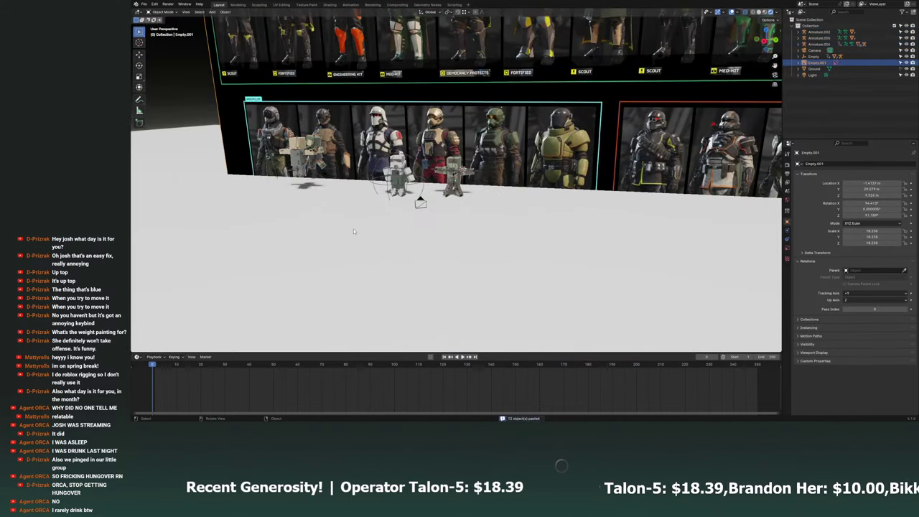
pyautogui.click(144, 4)
pyautogui.moveTo(159, 23)
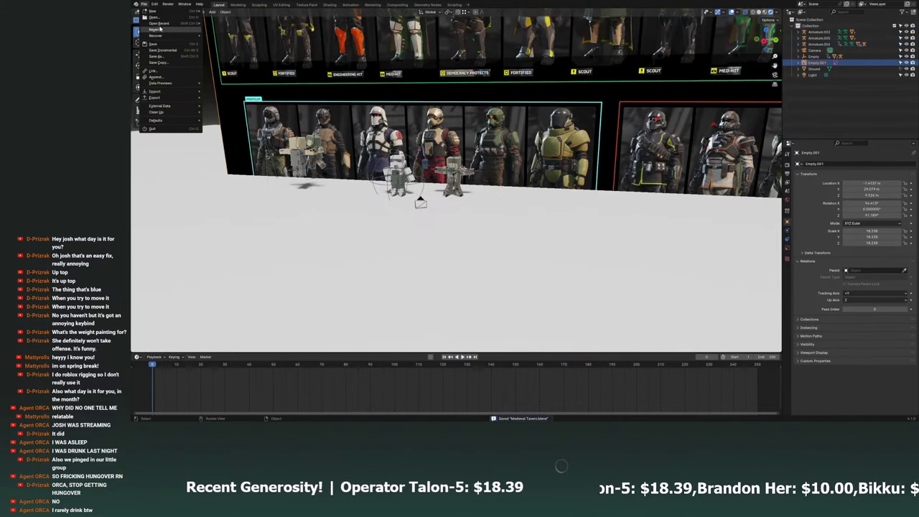
pyautogui.click(235, 29)
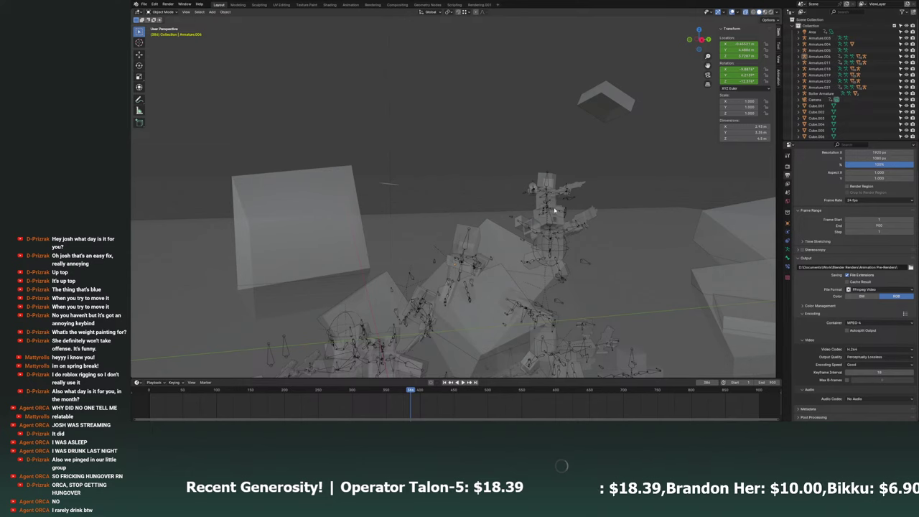
# Copy the green soldier's objects, undo the stray move, and save the animation file.
pyautogui.click(557, 214)
pyautogui.press('z')
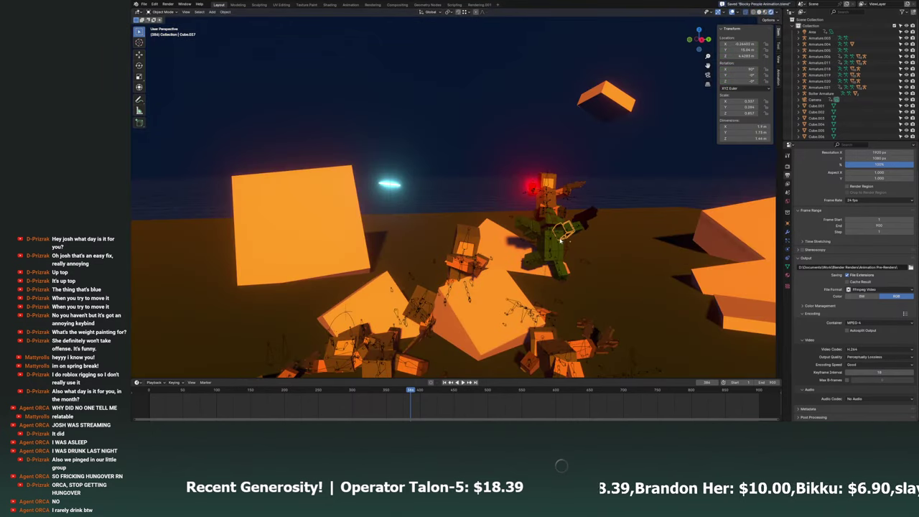
pyautogui.moveTo(561, 242); pyautogui.dragTo(423, 51)
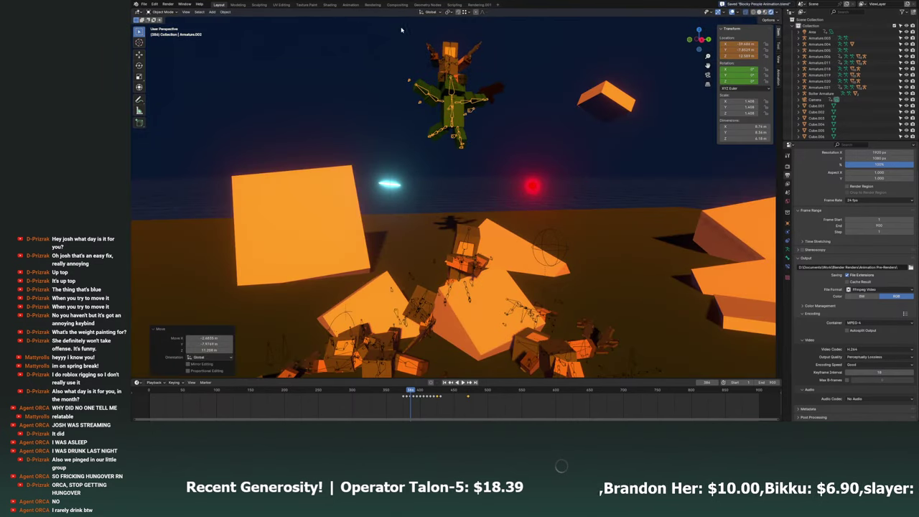
pyautogui.hotkey('ctrl', 'c')
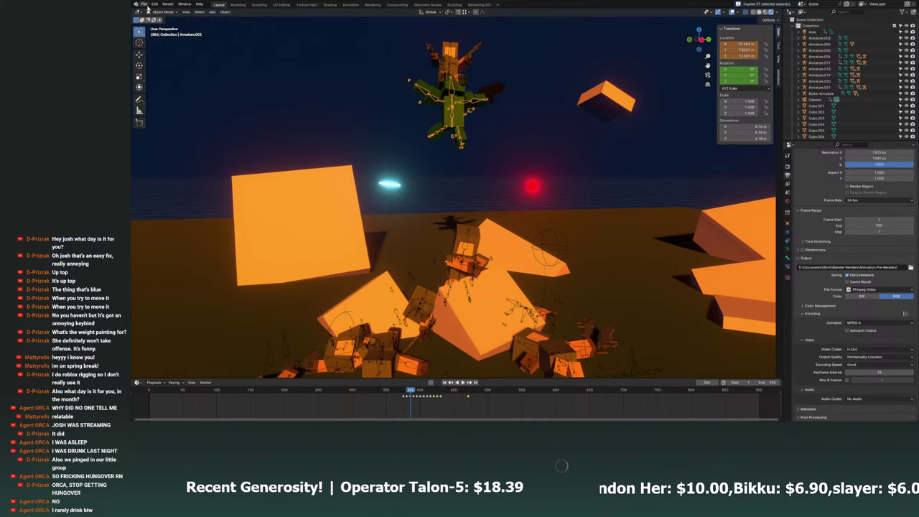
pyautogui.hotkey('ctrl', 'z')
pyautogui.hotkey('ctrl', 's')
# Open the lineup file, paste the green soldier, and place it beside the other characters.
pyautogui.click(144, 4)
pyautogui.moveTo(159, 24)
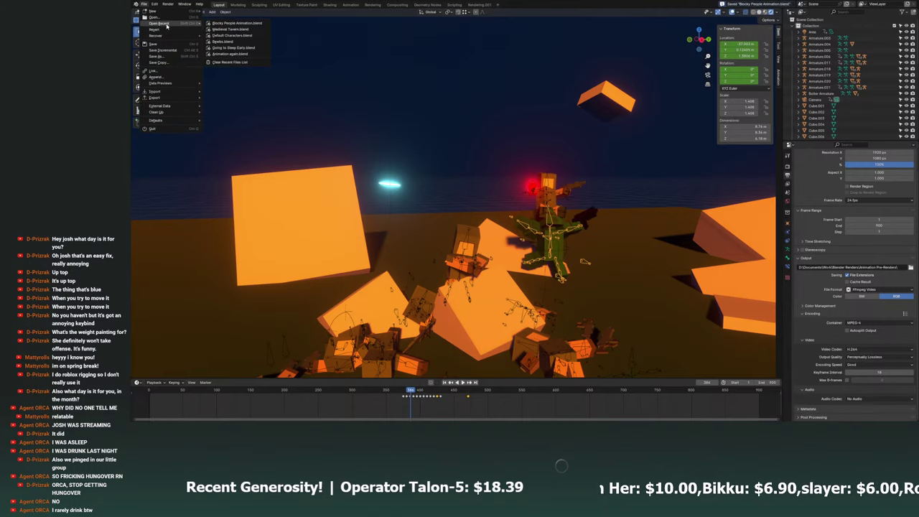
pyautogui.click(231, 35)
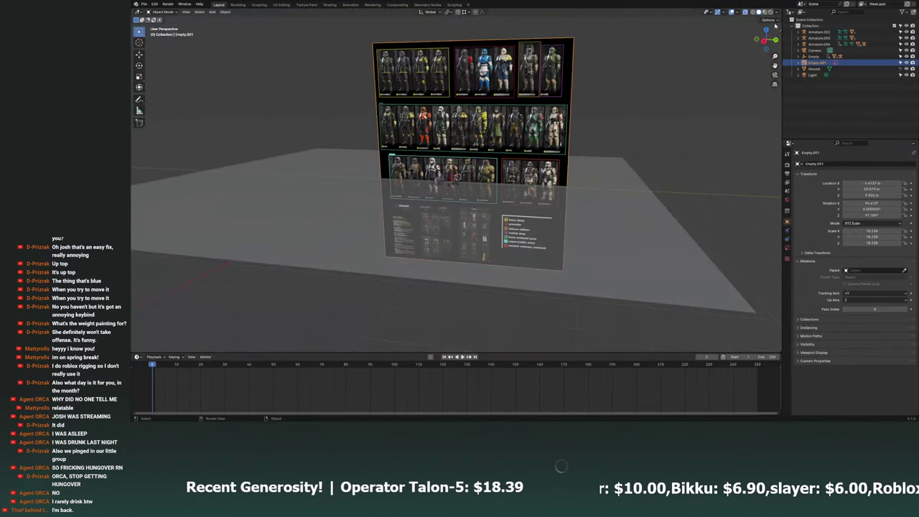
pyautogui.hotkey('ctrl', 'v')
pyautogui.scroll(3, 481, 140)
pyautogui.scroll(3, 481, 140)
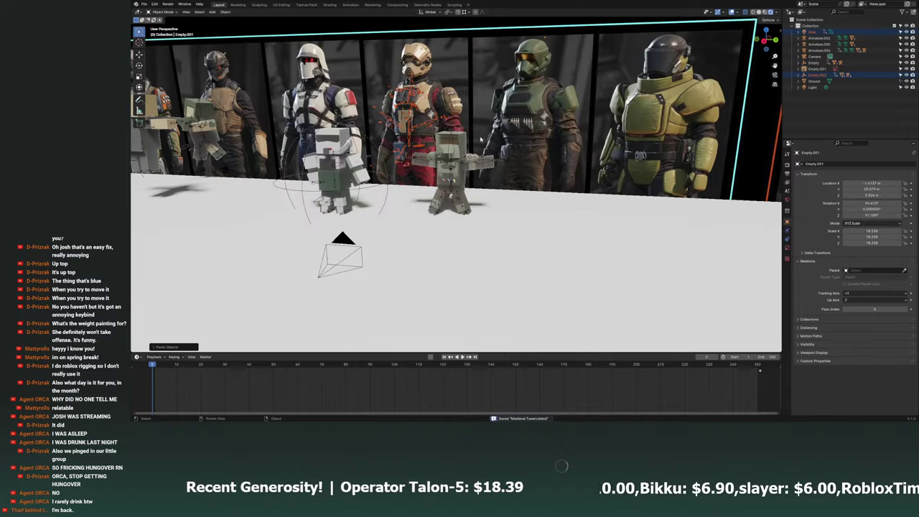
pyautogui.moveTo(481, 140); pyautogui.dragTo(402, 165, button='middle')
pyautogui.click(246, 129)
pyautogui.moveTo(246, 129)
pyautogui.mouseDown(button='middle')
pyautogui.moveTo(323, 154)
pyautogui.moveTo(445, 172)
pyautogui.mouseUp(button='middle')
pyautogui.press('g')
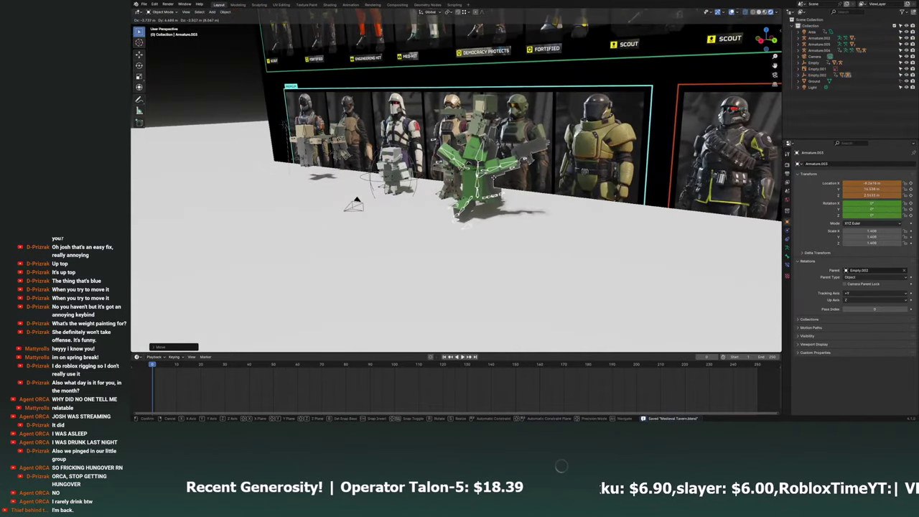
pyautogui.click(471, 195)
# Check the characters from new angles, save the lineup file, and select the green soldier's head cube.
pyautogui.scroll(5, 445, 204)
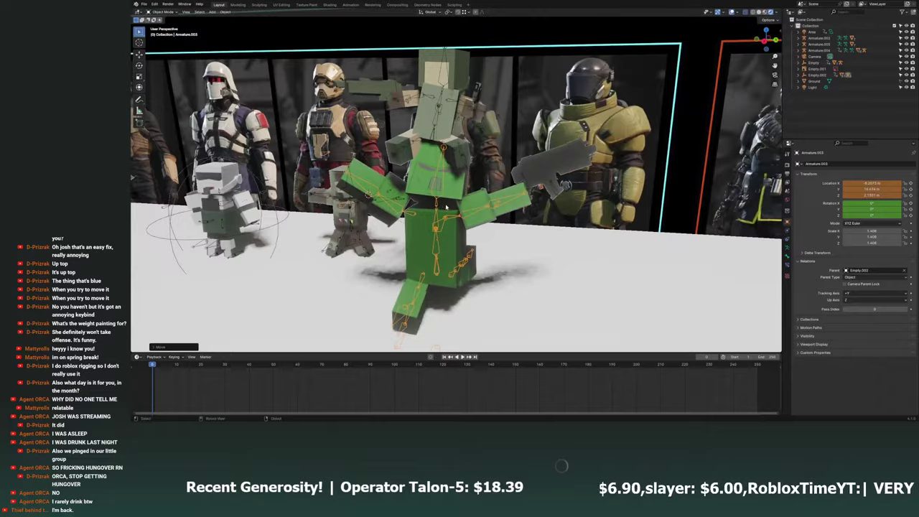
pyautogui.click(446, 206)
pyautogui.moveTo(445, 206)
pyautogui.mouseDown(button='middle')
pyautogui.moveTo(462, 185)
pyautogui.moveTo(460, 215)
pyautogui.mouseUp(button='middle')
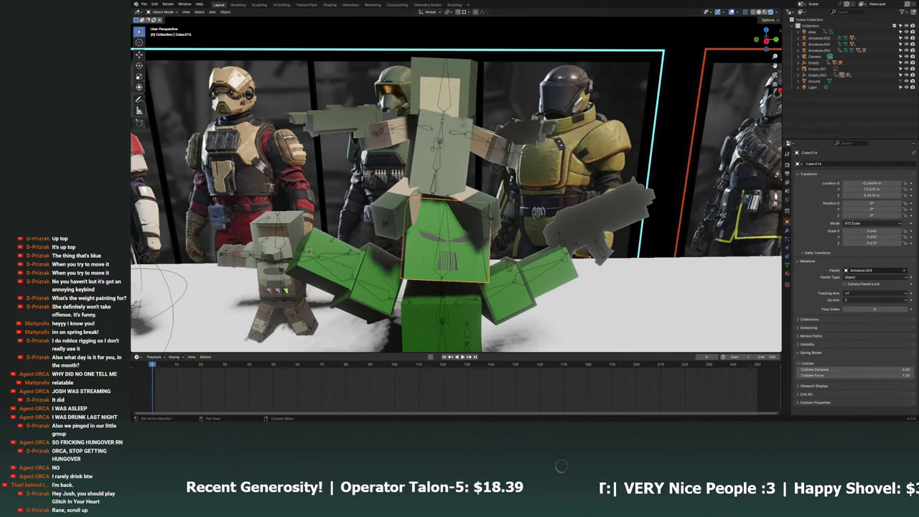
pyautogui.click(453, 128)
pyautogui.scroll(-5, 502, 144)
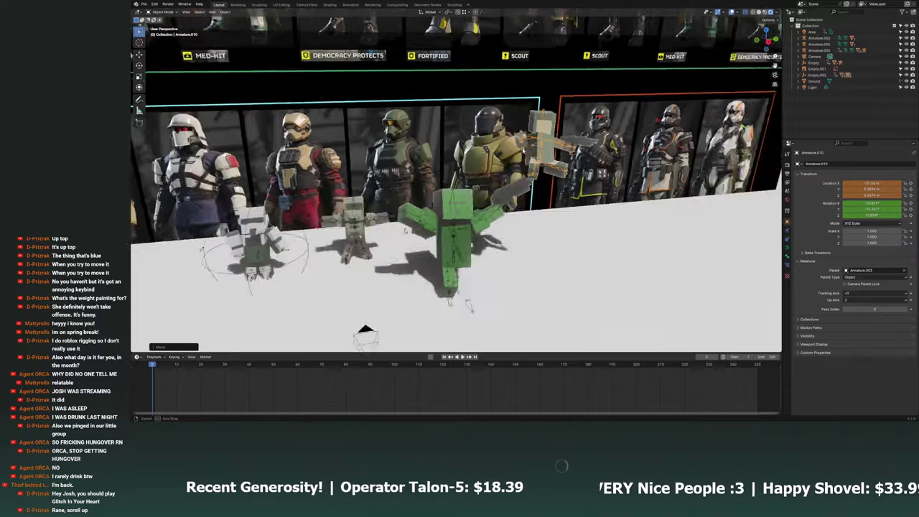
pyautogui.moveTo(502, 144)
pyautogui.mouseDown(button='middle')
pyautogui.moveTo(649, 109)
pyautogui.moveTo(488, 228)
pyautogui.moveTo(557, 241)
pyautogui.mouseUp(button='middle')
pyautogui.click(649, 109)
pyautogui.hotkey('ctrl', 's')
pyautogui.click(463, 222)
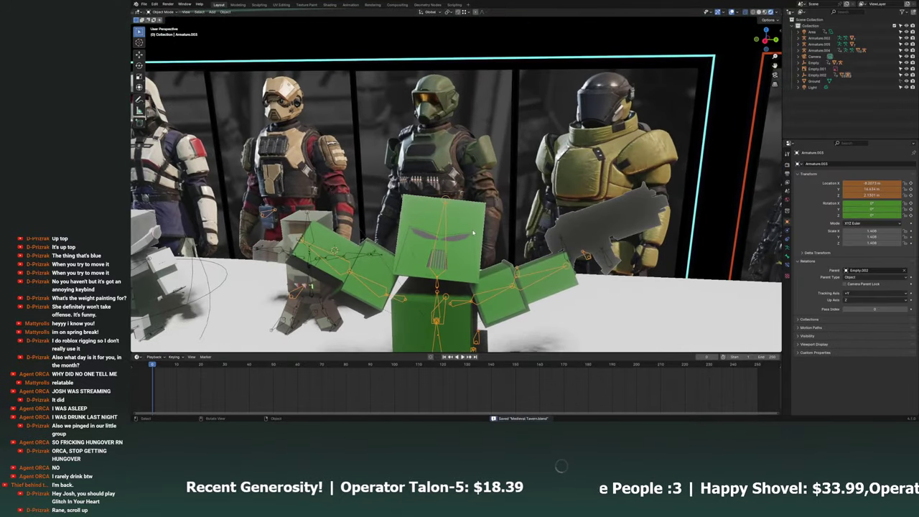
# Raise the head cube material's Roughness to about 0.87 and lower Metallic to about 0.17.
pyautogui.click(787, 272)
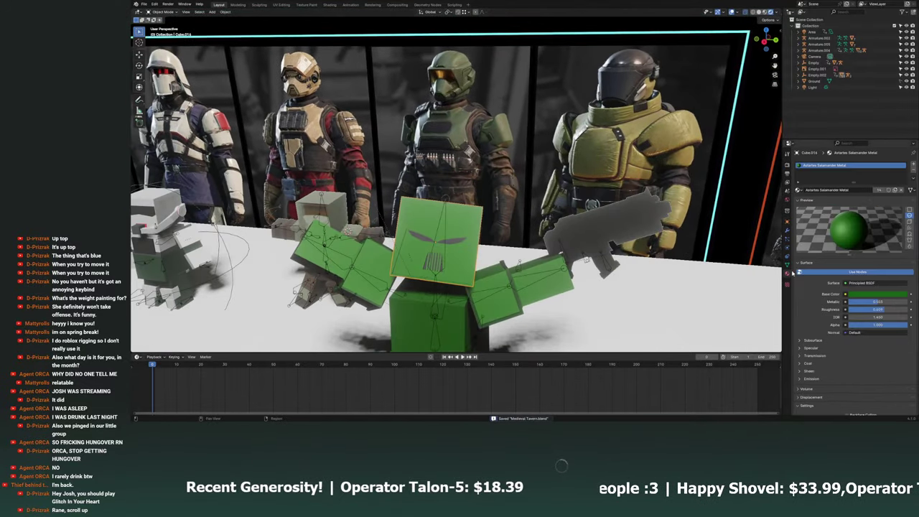
pyautogui.click(866, 296)
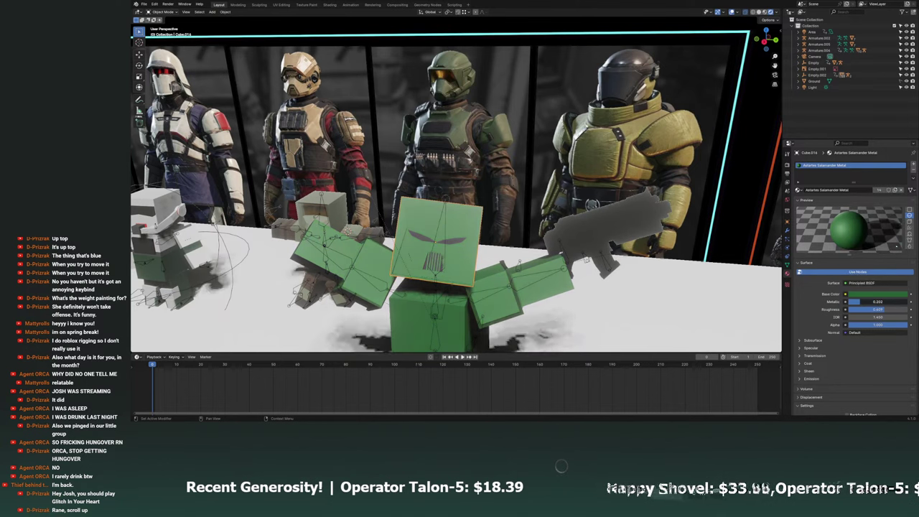
pyautogui.moveTo(877, 308)
pyautogui.mouseDown()
pyautogui.moveTo(902, 301)
pyautogui.moveTo(873, 308)
pyautogui.moveTo(896, 308)
pyautogui.mouseUp()
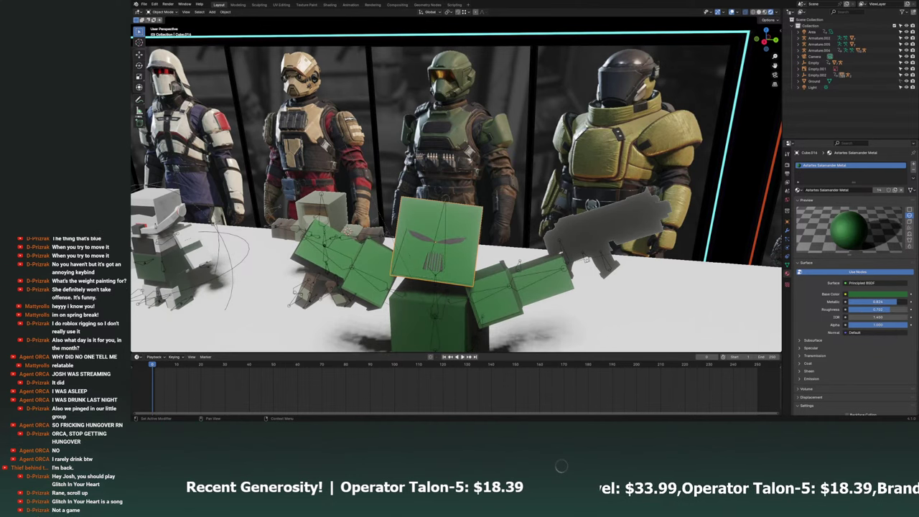
pyautogui.moveTo(896, 301); pyautogui.dragTo(858, 300)
pyautogui.moveTo(517, 215); pyautogui.dragTo(433, 219, button='middle')
pyautogui.click(434, 220)
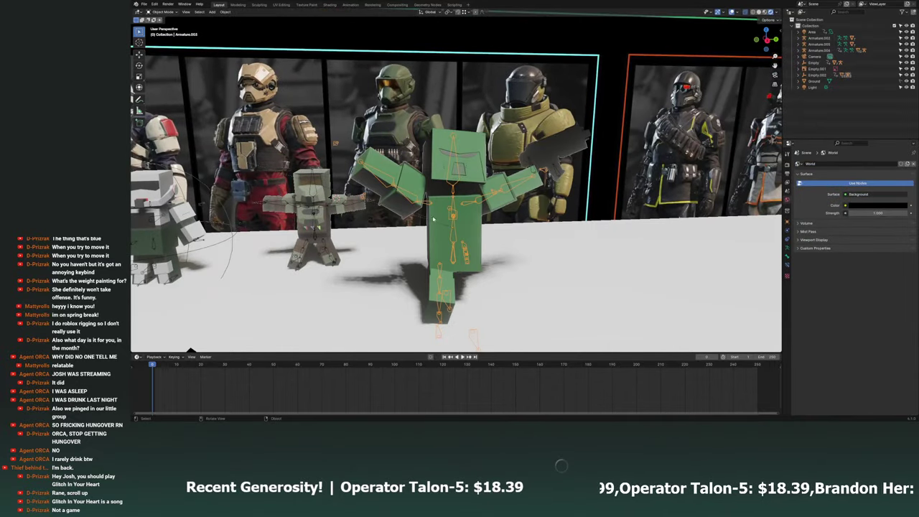
# Select the empty near the lineup wall as the active object.
pyautogui.moveTo(431, 179)
pyautogui.mouseDown(button='middle')
pyautogui.moveTo(524, 165)
pyautogui.moveTo(503, 169)
pyautogui.mouseUp(button='middle')
pyautogui.scroll(-5, 319, 181)
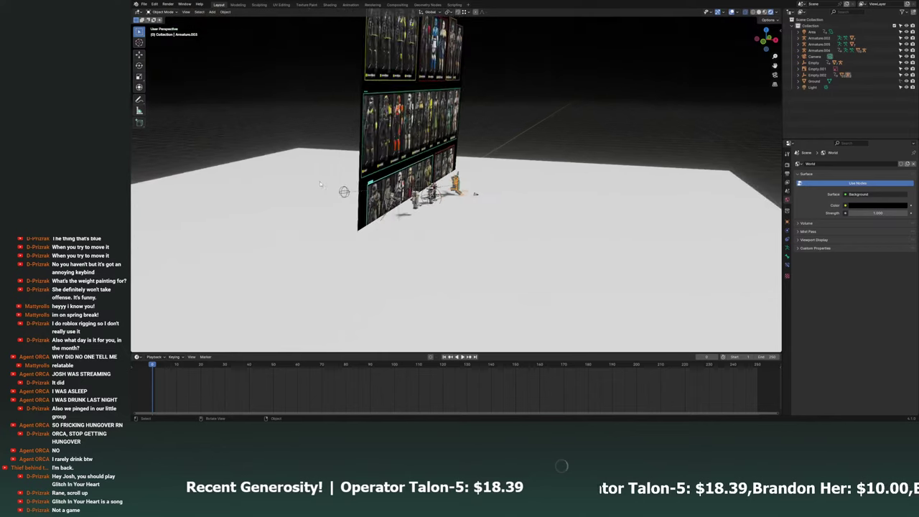
pyautogui.moveTo(319, 181); pyautogui.dragTo(404, 184, button='middle')
pyautogui.click(421, 191)
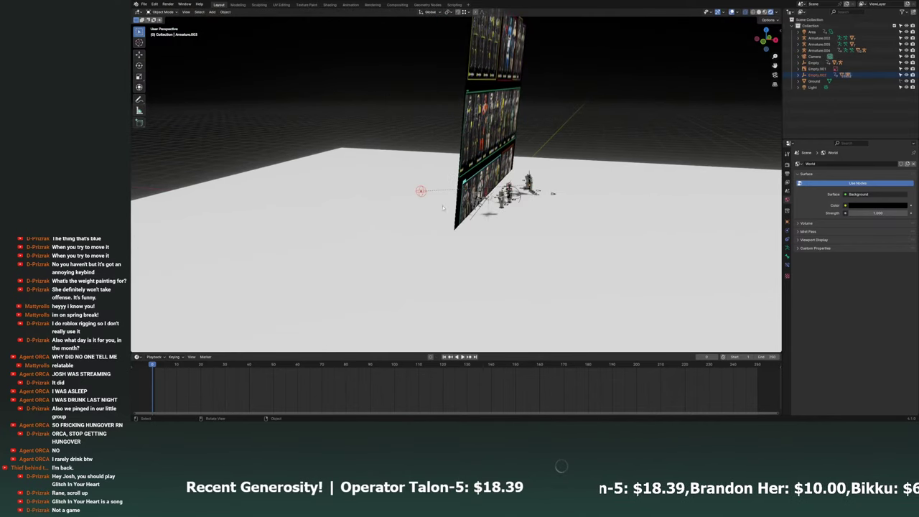
pyautogui.click(421, 191)
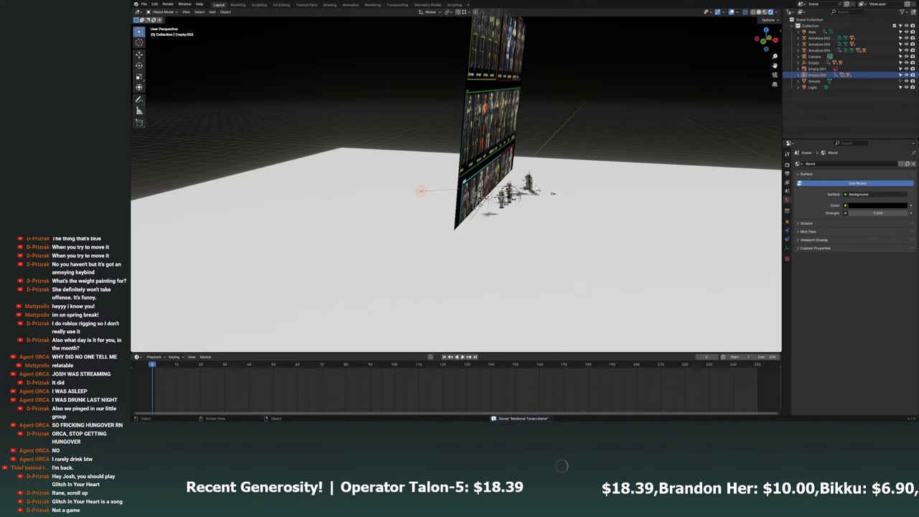
pyautogui.hotkey('ctrl', 'z')
pyautogui.hotkey('ctrl', 'z')
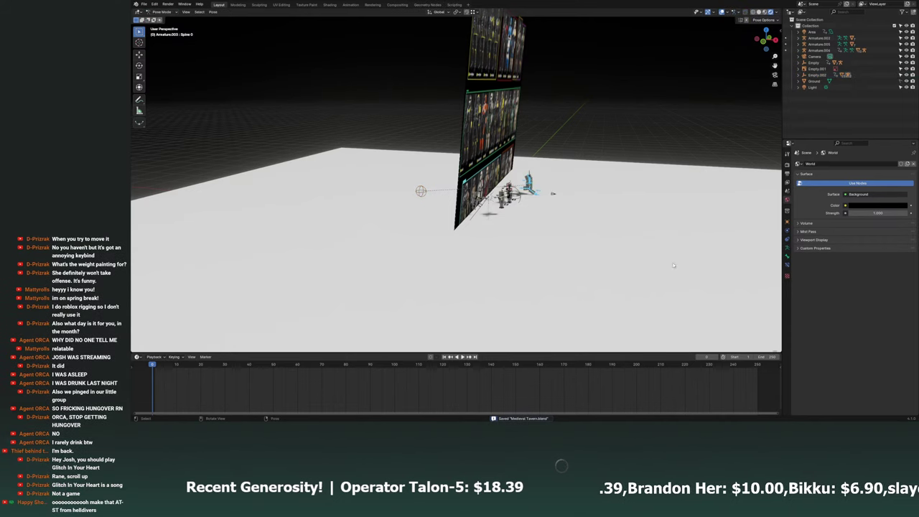
# Clear the posed bone's transforms, then undo back through several steps.
pyautogui.click(528, 179)
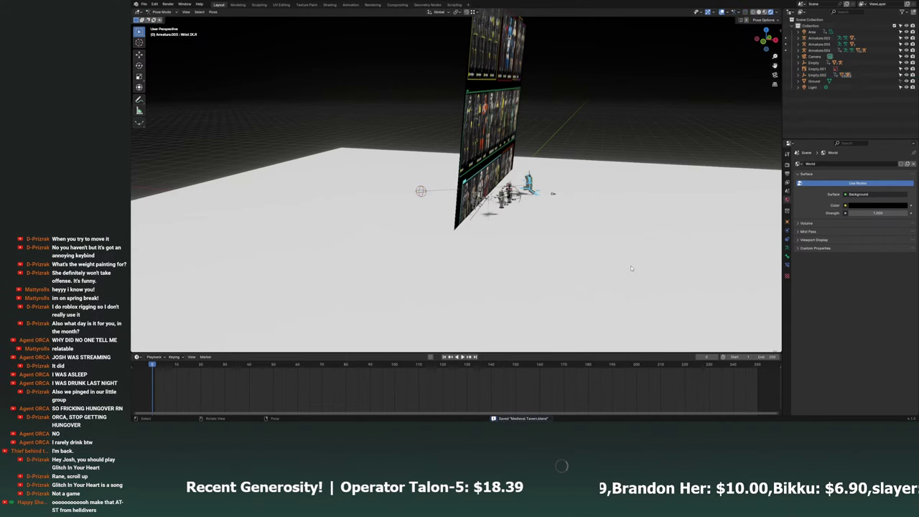
pyautogui.rightClick(577, 230)
pyautogui.click(549, 215)
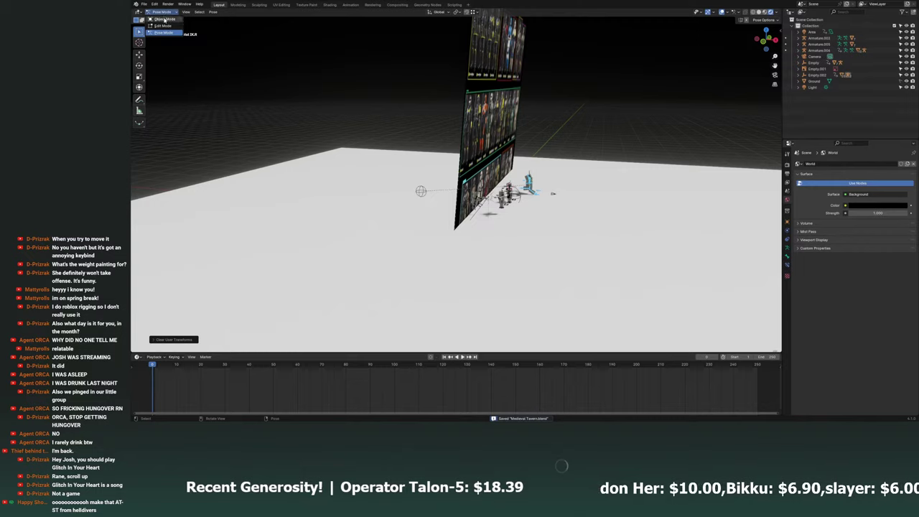
pyautogui.hotkey('ctrl', 'z')
pyautogui.hotkey('ctrl', 'z')
pyautogui.moveTo(553, 193); pyautogui.dragTo(623, 196, button='middle')
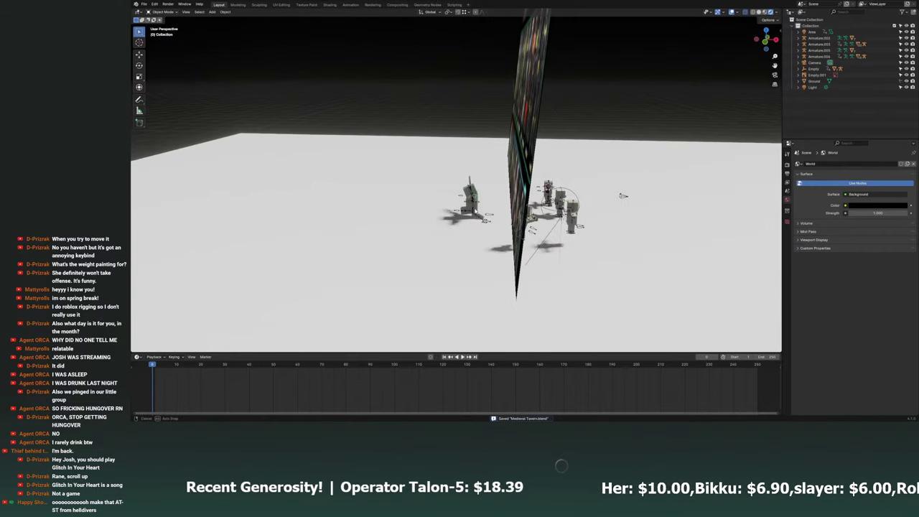
pyautogui.hotkey('ctrl', 'z')
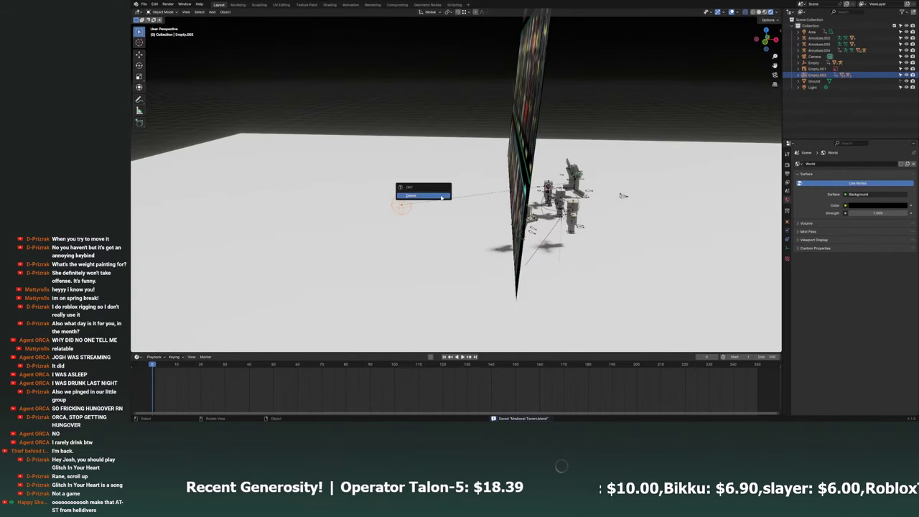
pyautogui.hotkey('ctrl', 'z')
pyautogui.hotkey('ctrl', 'z')
pyautogui.hotkey('ctrl', 'z')
pyautogui.hotkey('ctrl', 'z')
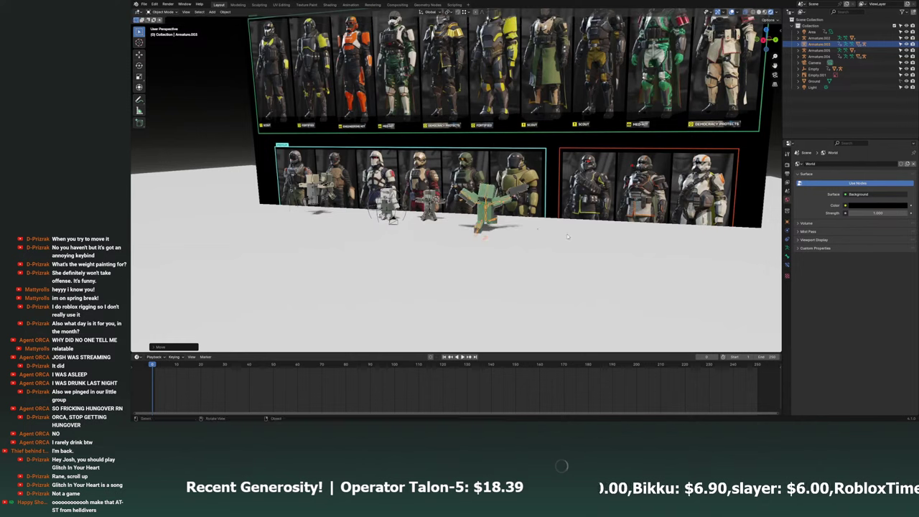
pyautogui.hotkey('ctrl', 'z')
pyautogui.hotkey('ctrl', 'z')
pyautogui.hotkey('ctrl', 'z')
pyautogui.hotkey('ctrl', 'z')
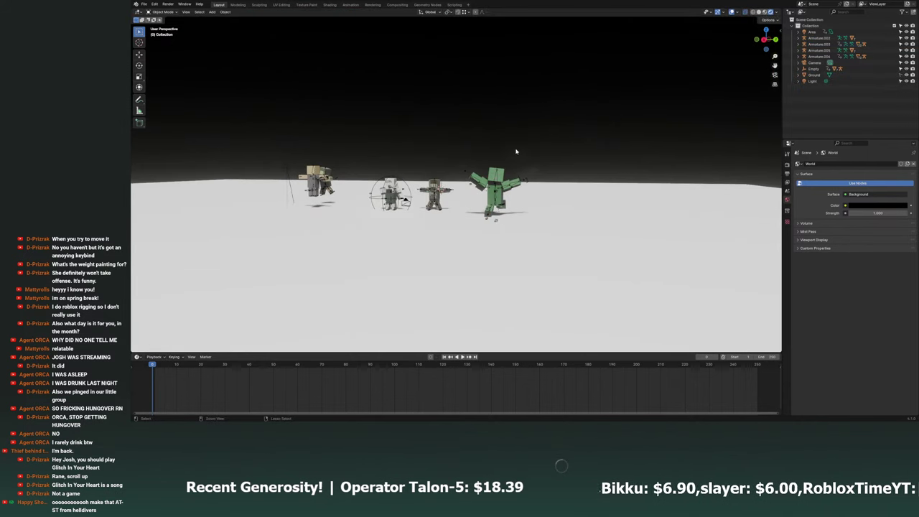
# Save, then select and frame the soldier's armature in a flat side view.
pyautogui.hotkey('ctrl', 's')
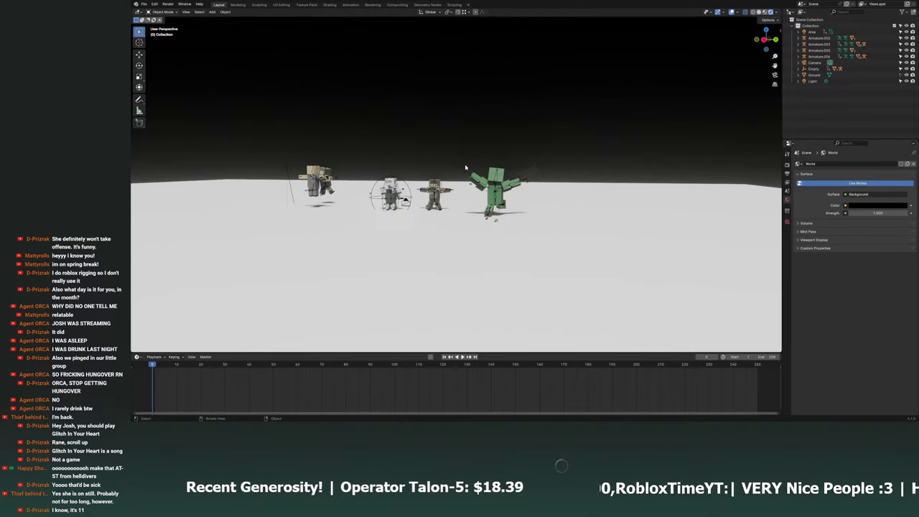
pyautogui.click(496, 189)
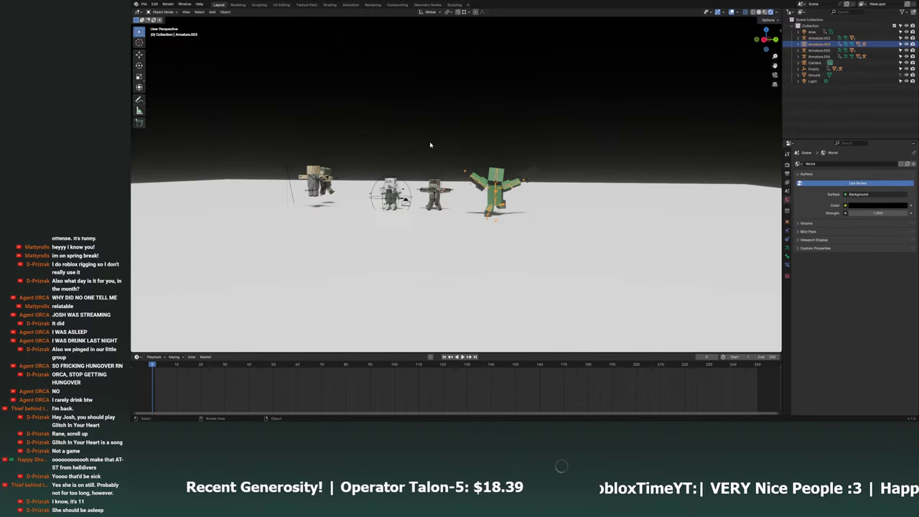
pyautogui.click(435, 195)
pyautogui.press('KP_Decimal')
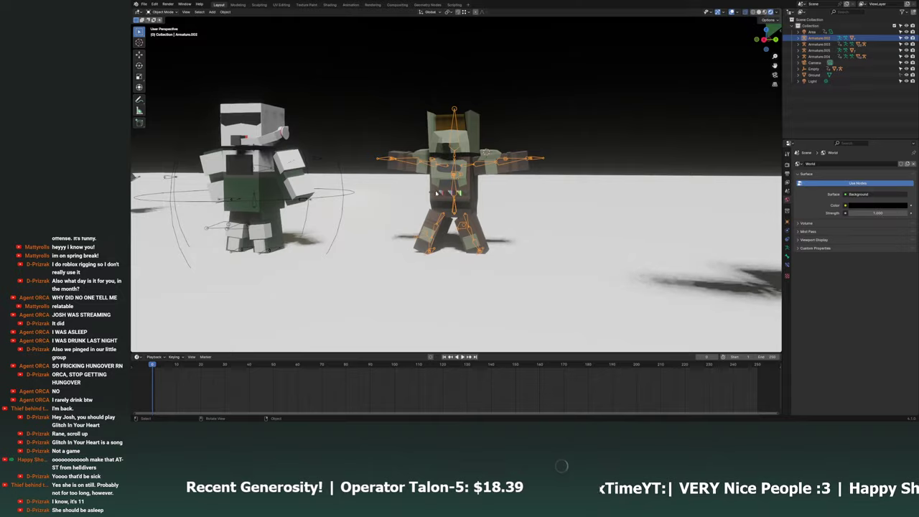
pyautogui.moveTo(446, 184); pyautogui.dragTo(444, 178, button='middle')
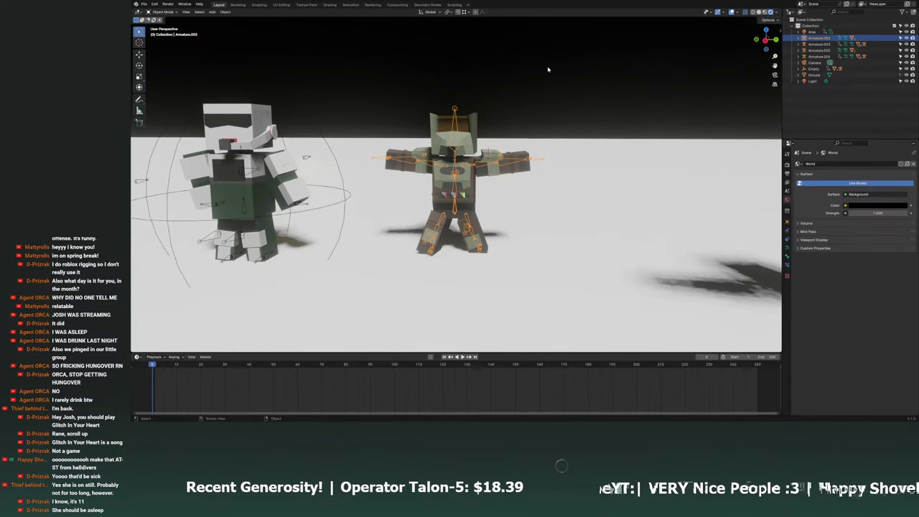
pyautogui.click(766, 40)
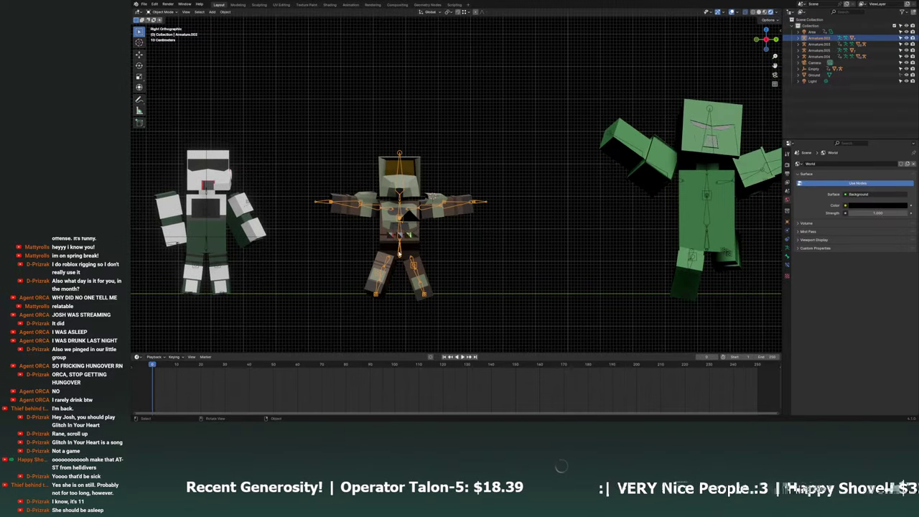
# Duplicate the soldier's armature above the characters and clear the copy's pose to a T-pose.
pyautogui.hotkey('shift', 'd')
pyautogui.click(494, 122)
pyautogui.moveTo(494, 122); pyautogui.dragTo(460, 144, button='middle')
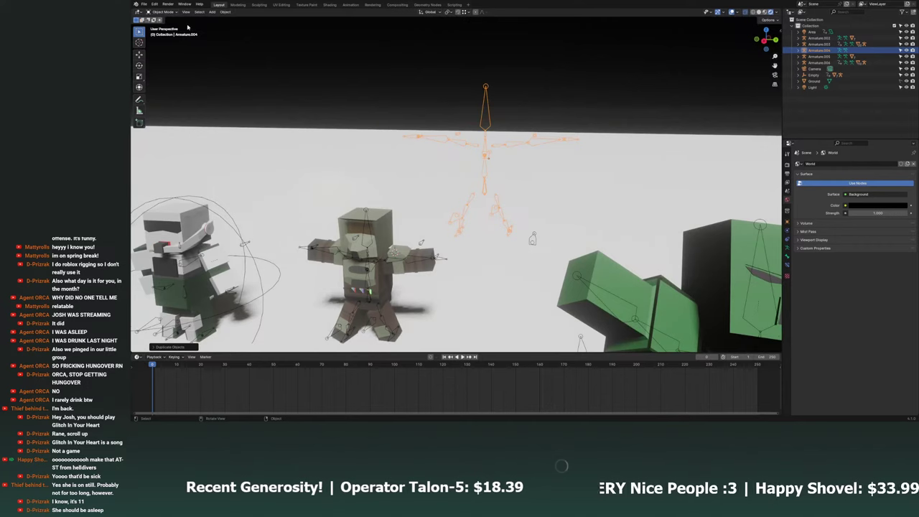
pyautogui.click(162, 12)
pyautogui.click(164, 33)
pyautogui.moveTo(385, 73); pyautogui.dragTo(557, 246)
pyautogui.rightClick(474, 87)
pyautogui.click(488, 129)
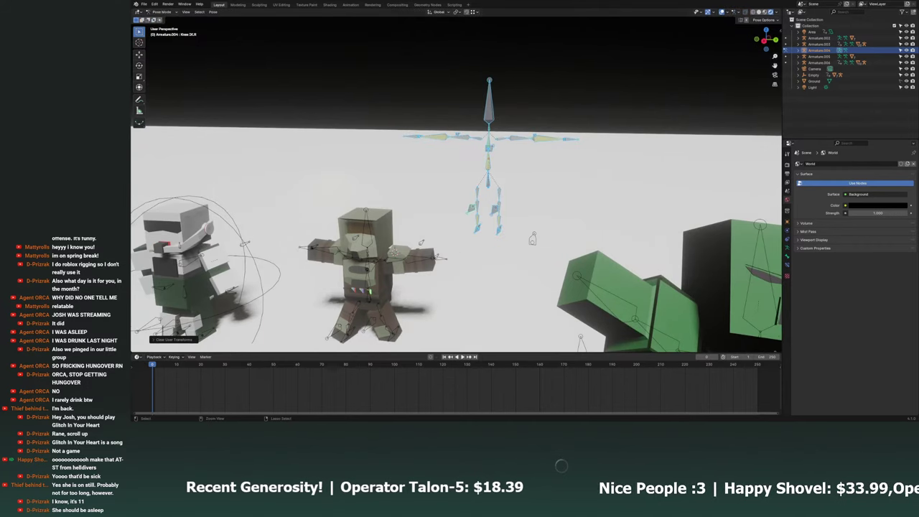
pyautogui.click(162, 13)
pyautogui.click(164, 20)
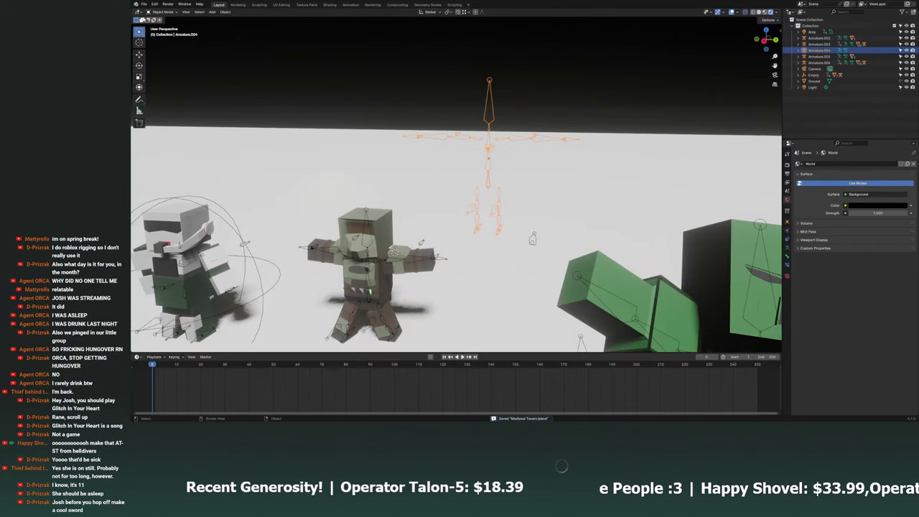
pyautogui.click(258, 44)
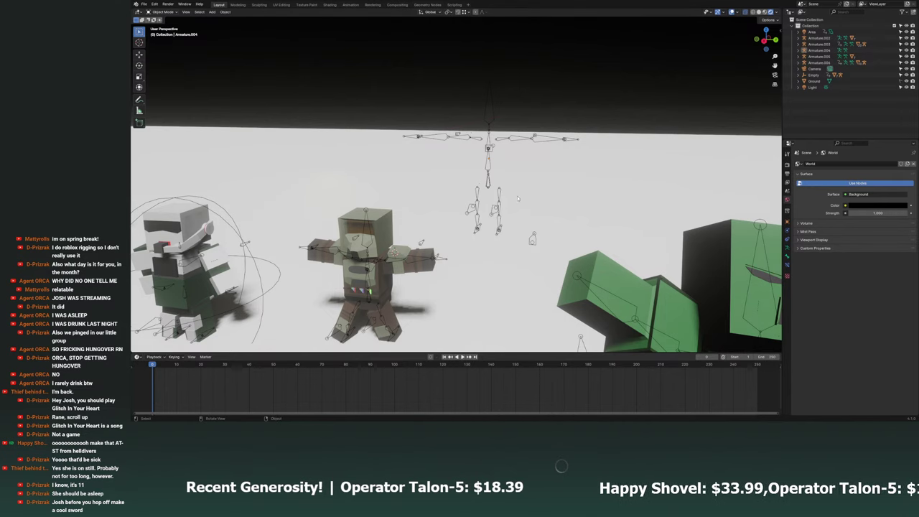
# Save the file and orbit the view around the characters.
pyautogui.hotkey('ctrl', 's')
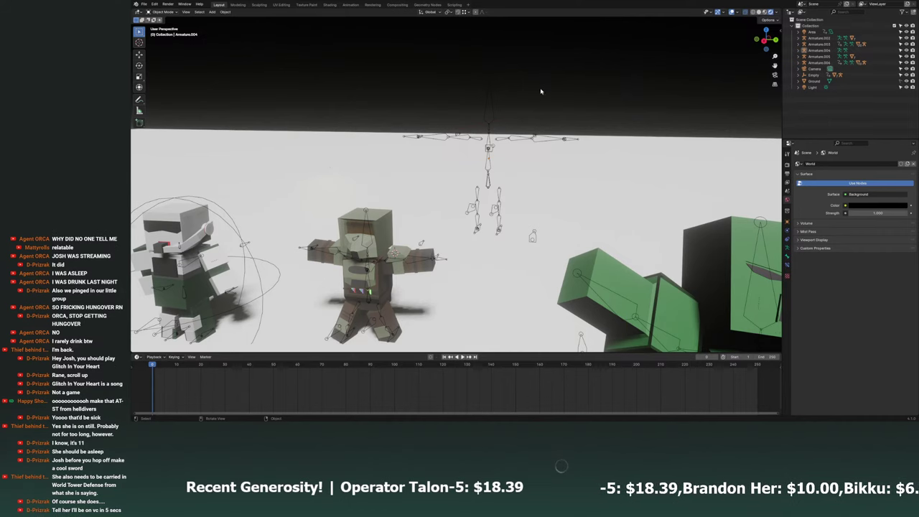
pyautogui.press('shift')
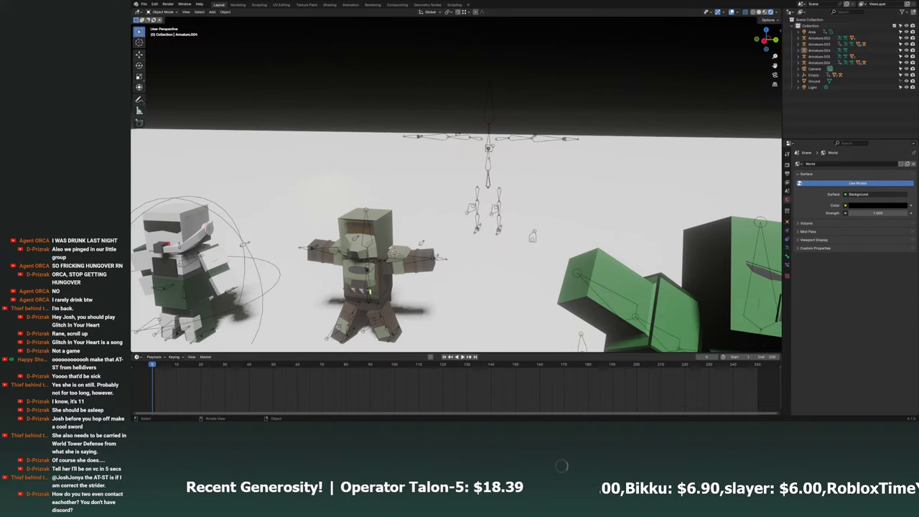
pyautogui.moveTo(502, 115); pyautogui.dragTo(524, 79, button='middle')
pyautogui.rightClick(524, 79)
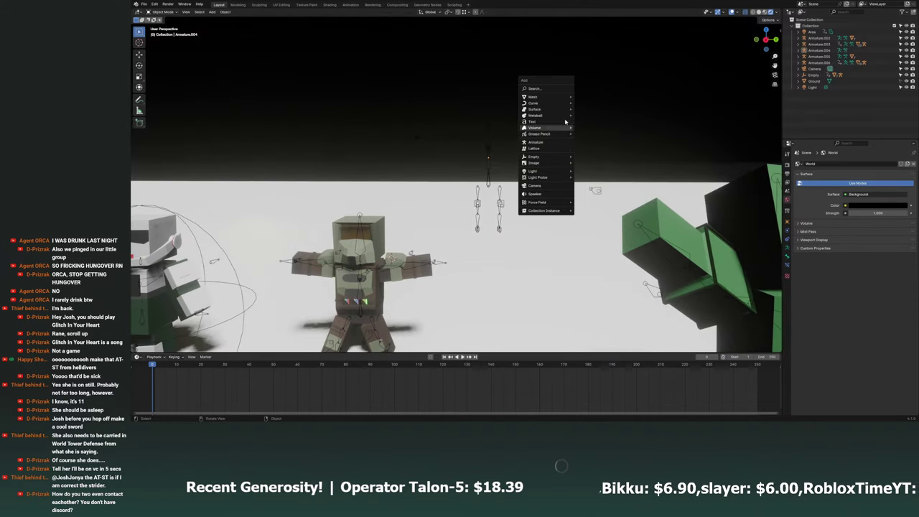
pyautogui.moveTo(765, 39); pyautogui.dragTo(768, 43)
# In Right Ortho view, add a new cube and move it above the characters.
pyautogui.click(767, 43)
pyautogui.hotkey('shift', 'a')
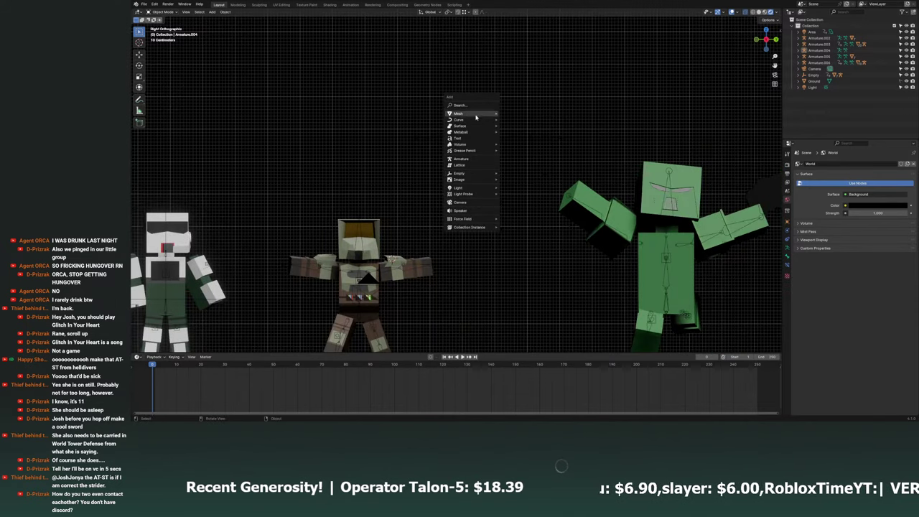
pyautogui.click(528, 121)
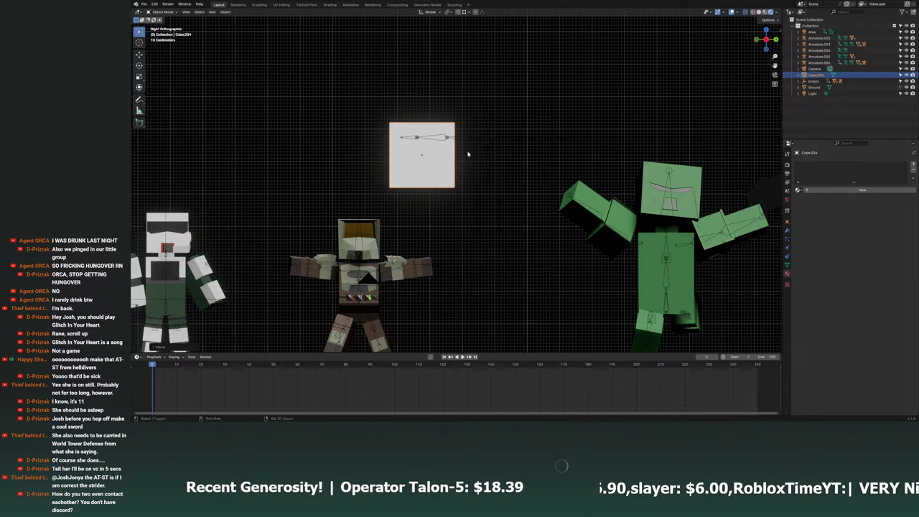
pyautogui.scroll(2, 489, 188)
pyautogui.press('g')
pyautogui.click(370, 160)
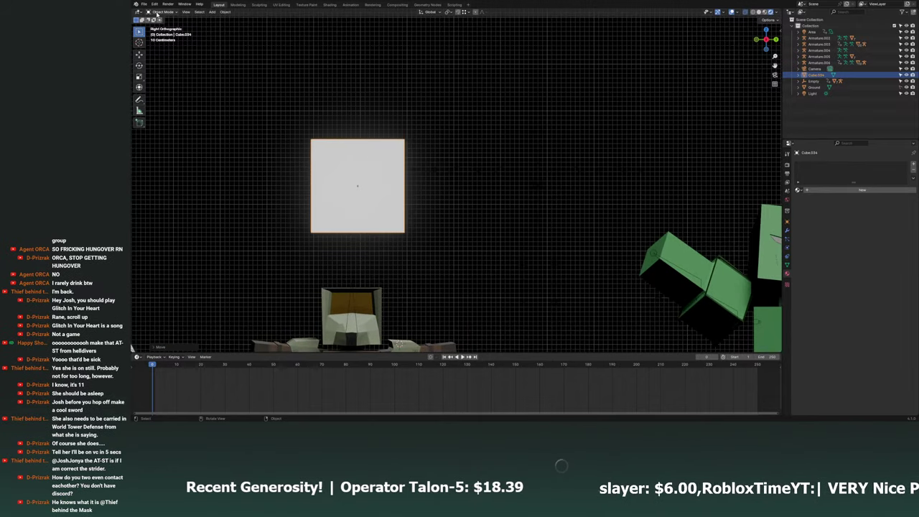
# In Edit Mode, extrude a selected face straight up along Z into a second block.
pyautogui.press('Tab')
pyautogui.moveTo(274, 114); pyautogui.dragTo(460, 167)
pyautogui.press('e')
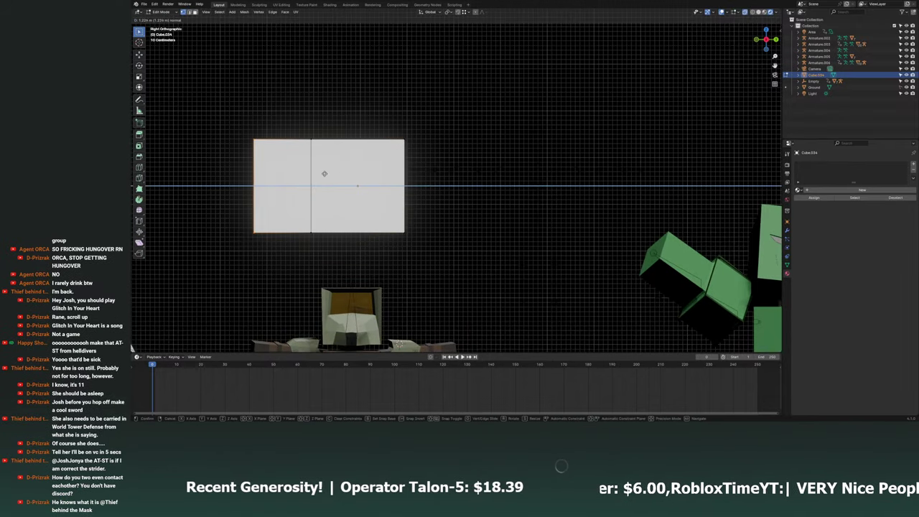
pyautogui.press('z')
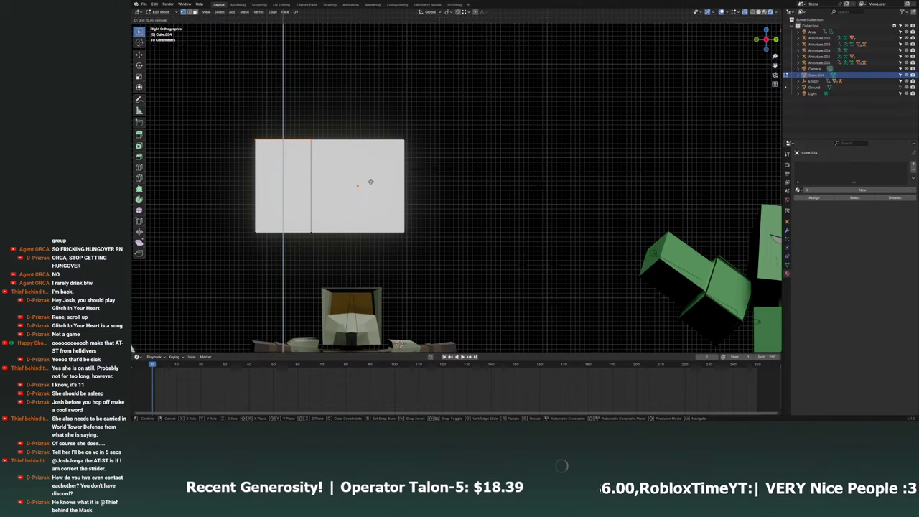
pyautogui.click(369, 91)
pyautogui.moveTo(368, 91); pyautogui.dragTo(431, 71, button='middle')
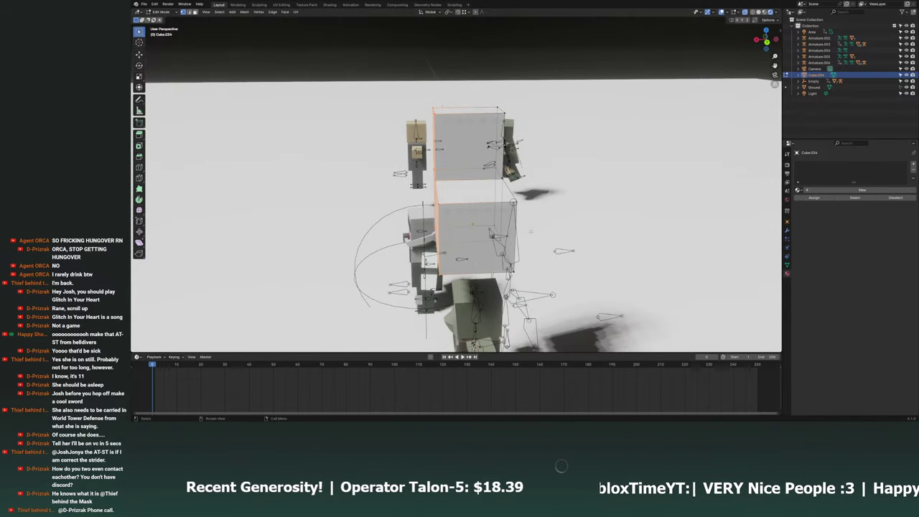